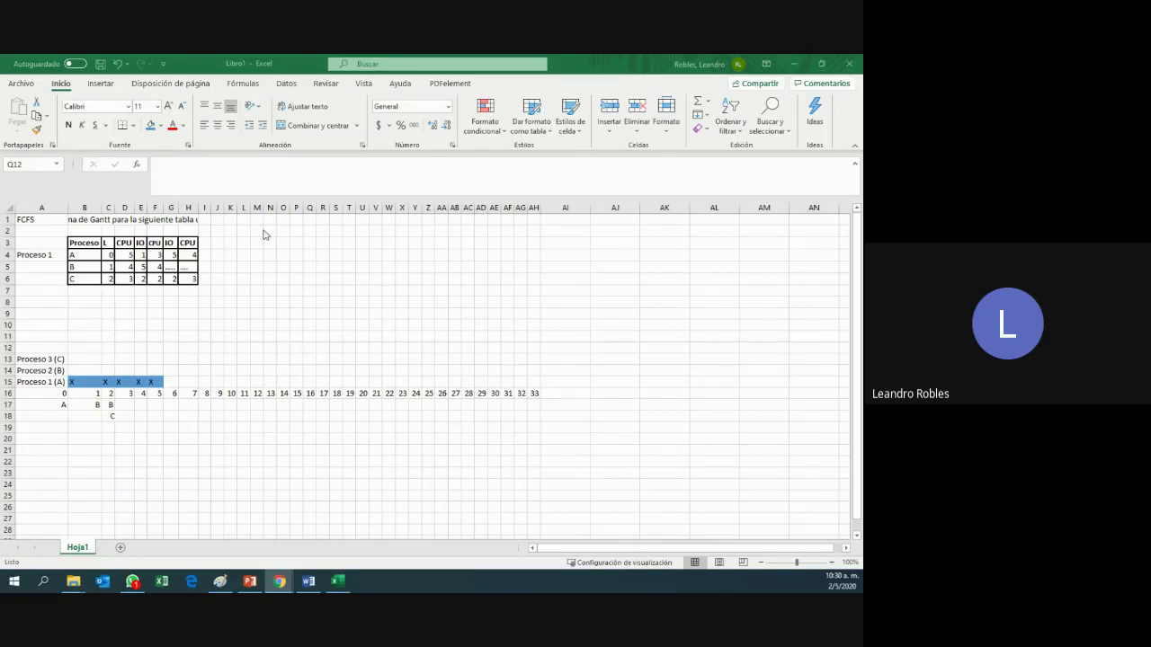
left_click(42, 403)
key("Up")
key("Up")
key("Up")
key("Up")
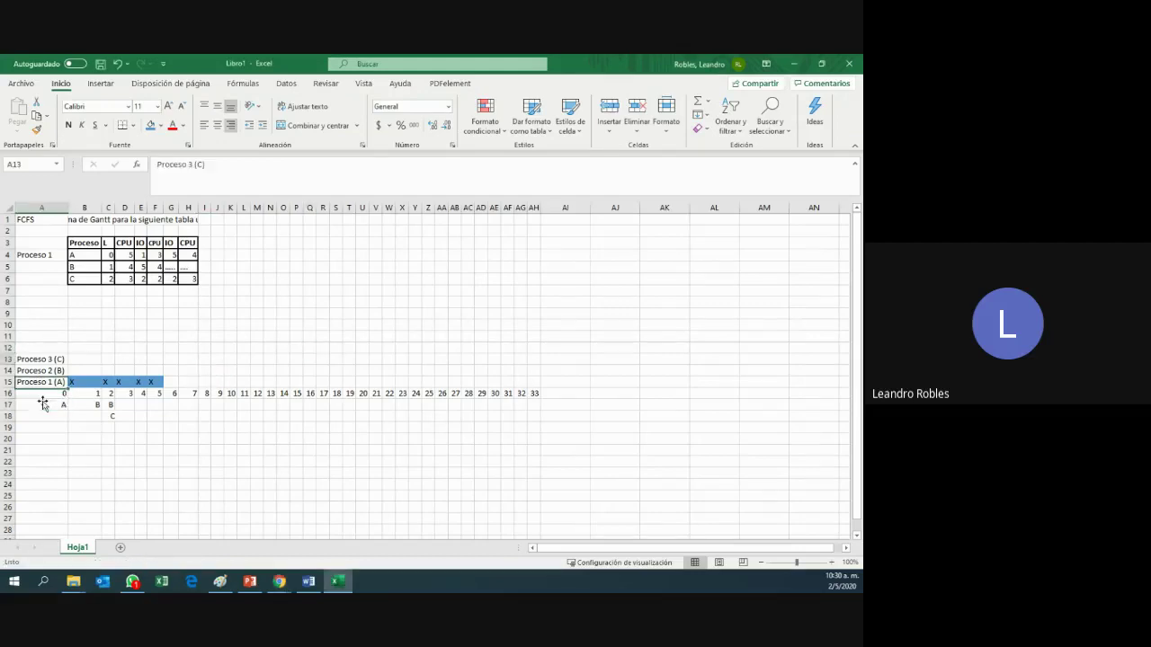
key("Down")
key("Down")
key("Down")
key("Down")
key("Up")
key("Up")
key("Up")
key("Up")
key("Down")
key("Down")
key("Down")
key("Down")
- Relabel the process arrivals below the timeline as "LlegaA" in A17, "Llega B" in B17 and "Llega C" in C18
double_click(51, 402)
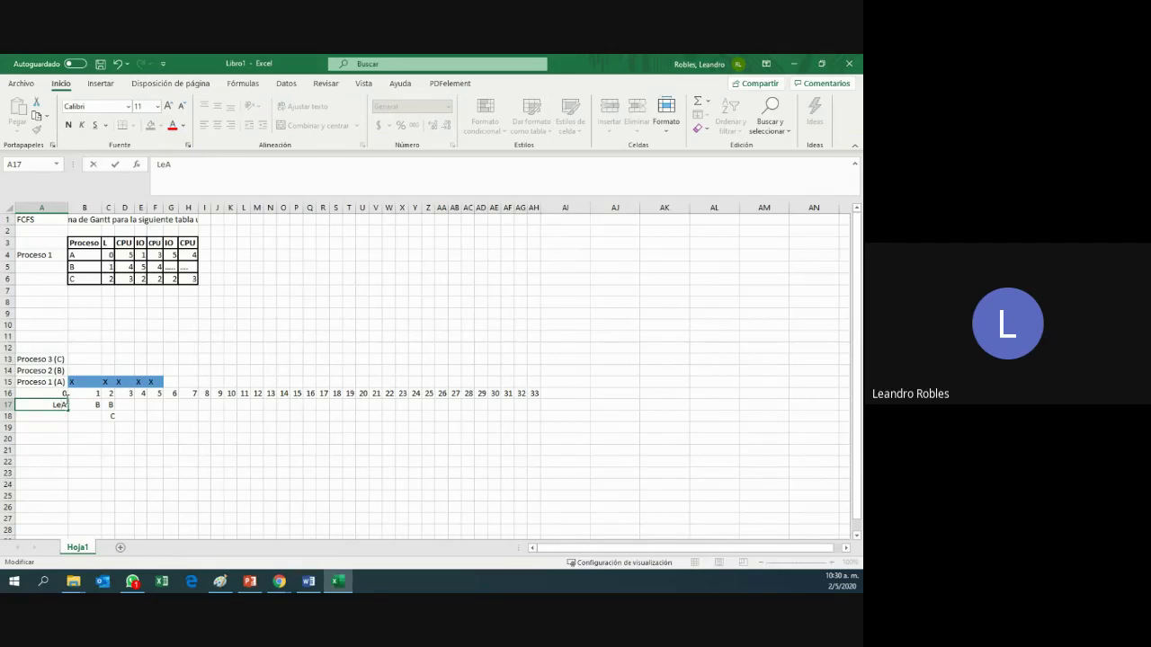
type("Llega")
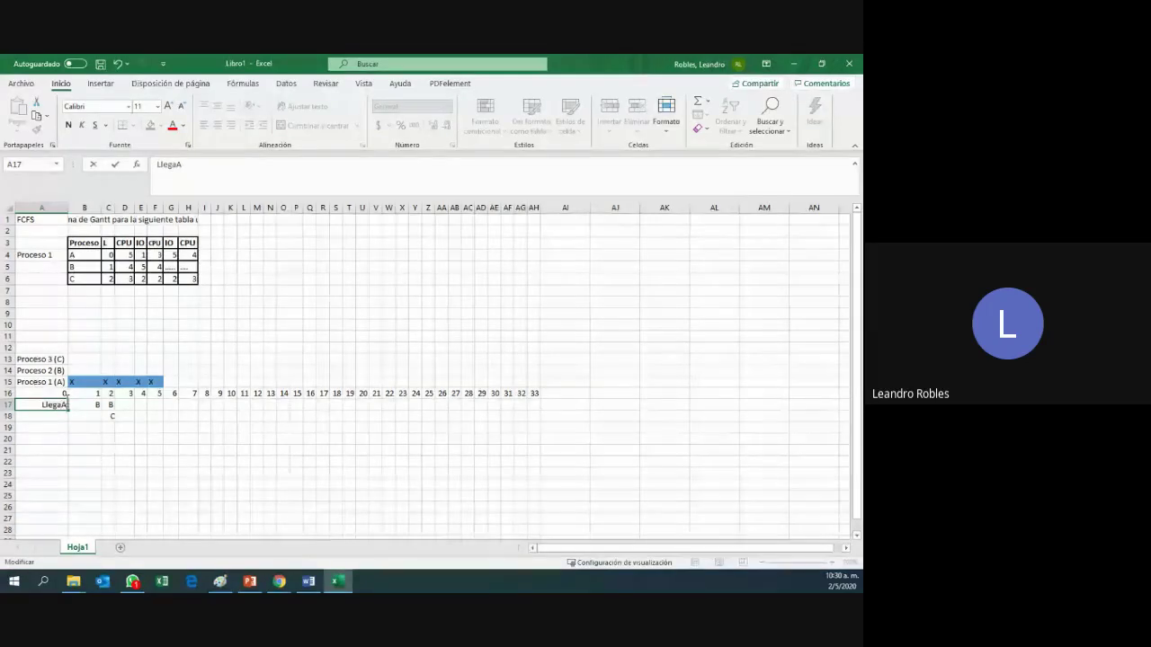
left_click(91, 405)
double_click(91, 404)
type("Lleg")
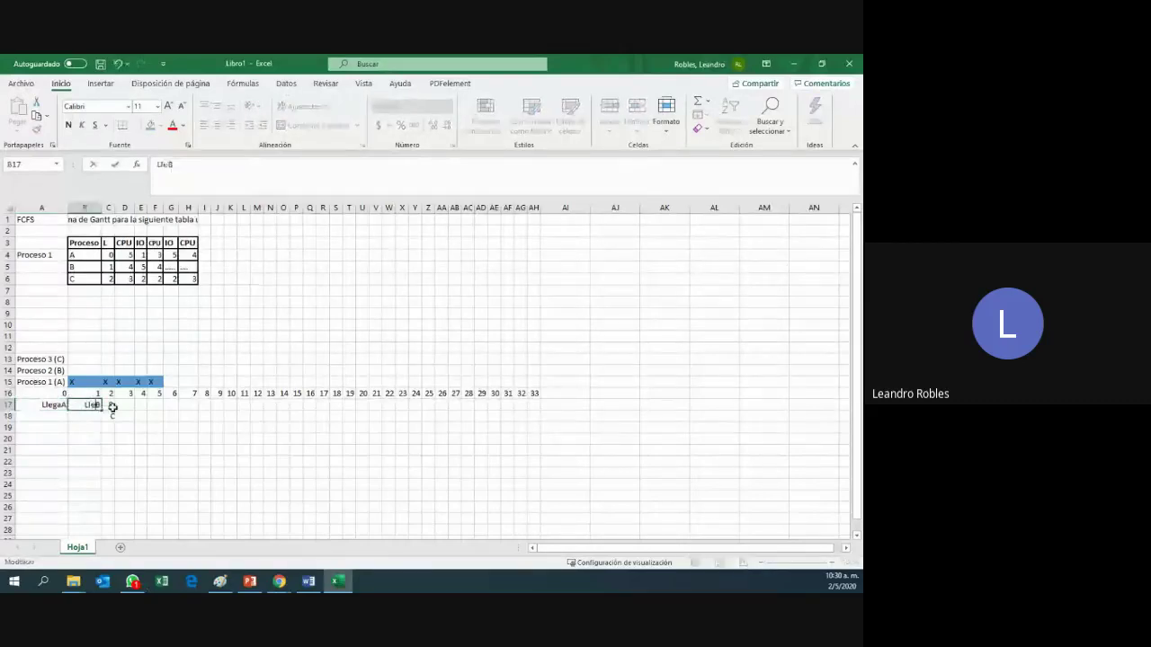
type("a")
key("Return")
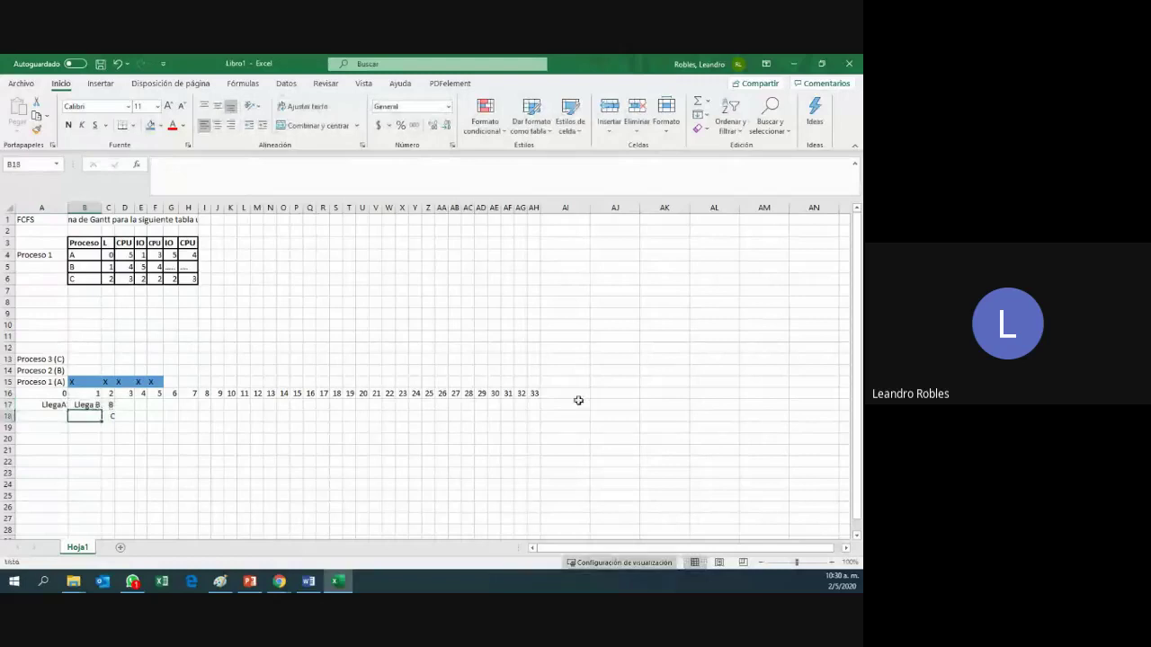
double_click(110, 415)
type("Llega C")
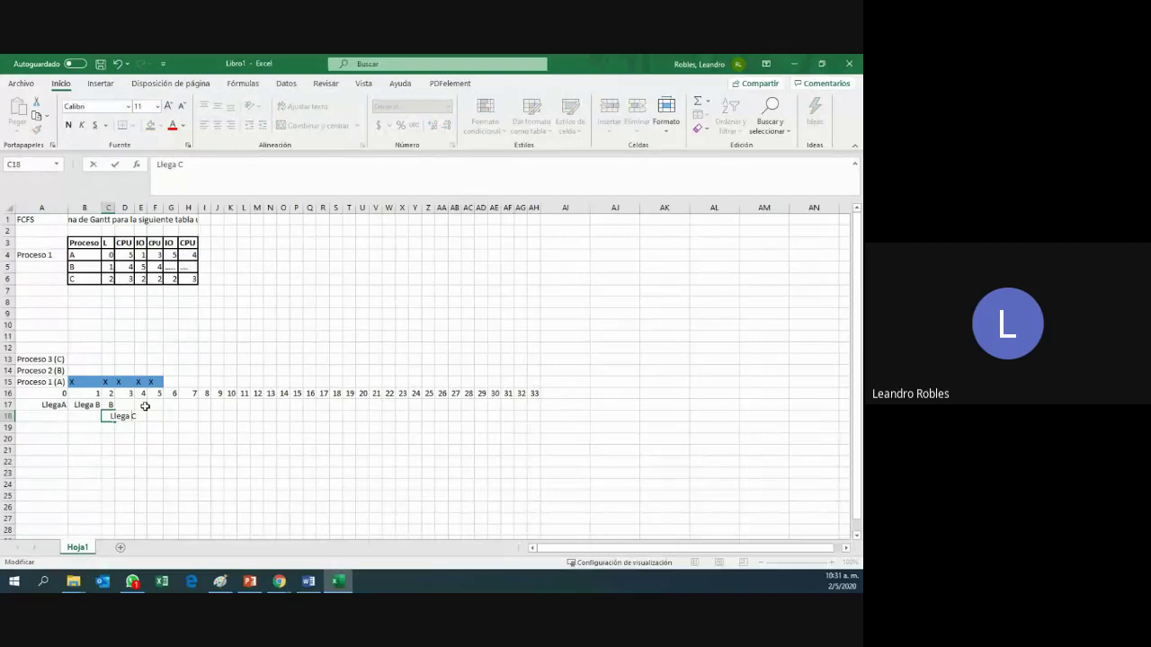
key("Return")
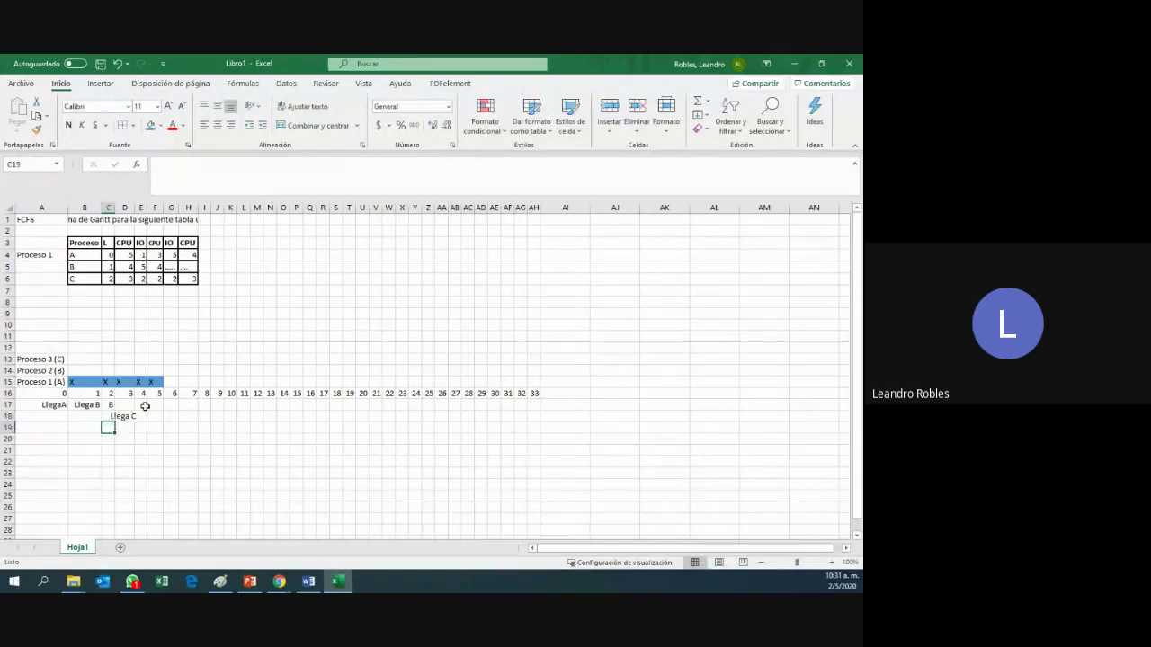
- Auto-fit the widths of all columns in the sheet to their contents
left_click(7, 205)
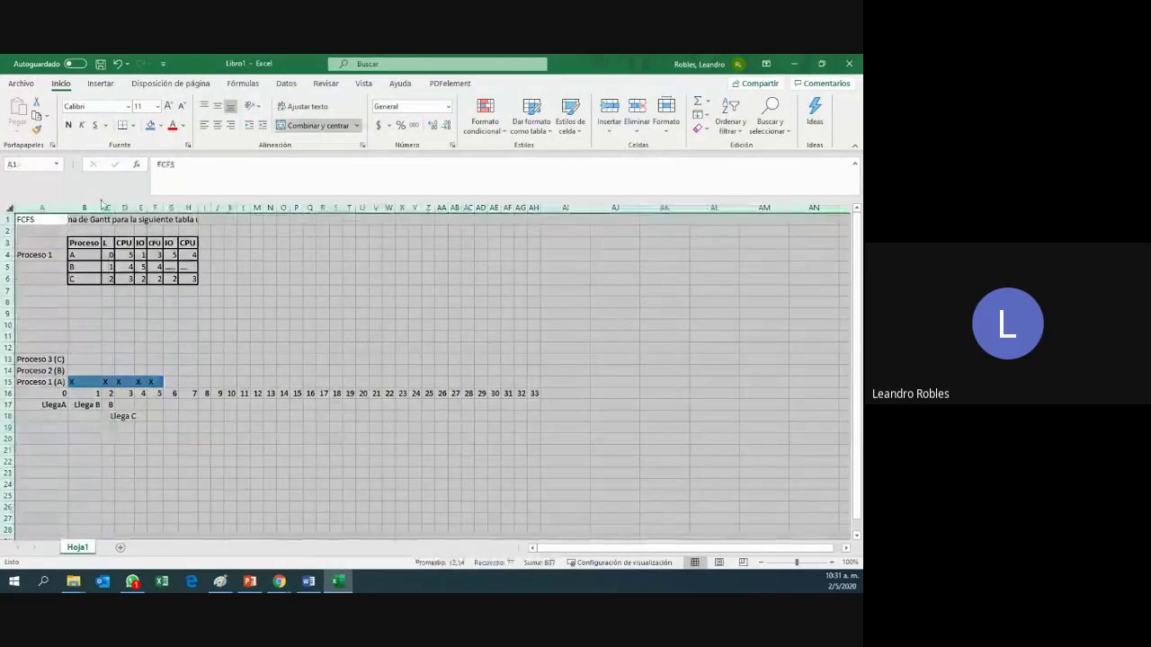
double_click(101, 207)
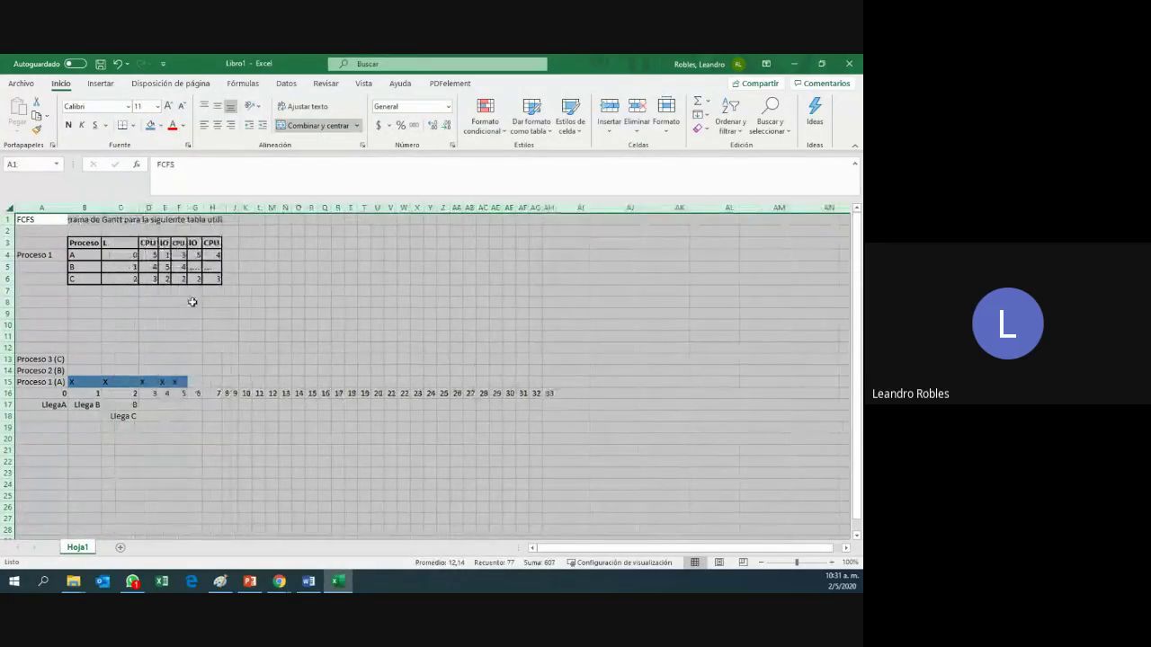
left_click(233, 370)
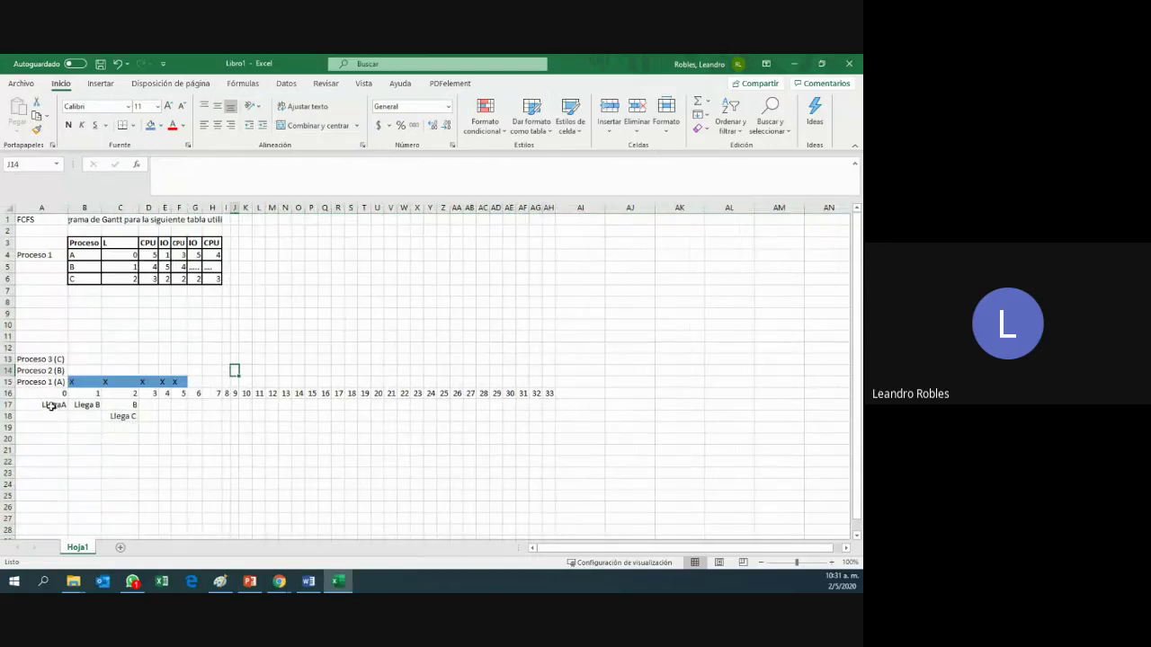
- Insert a blank column before column A
right_click(27, 209)
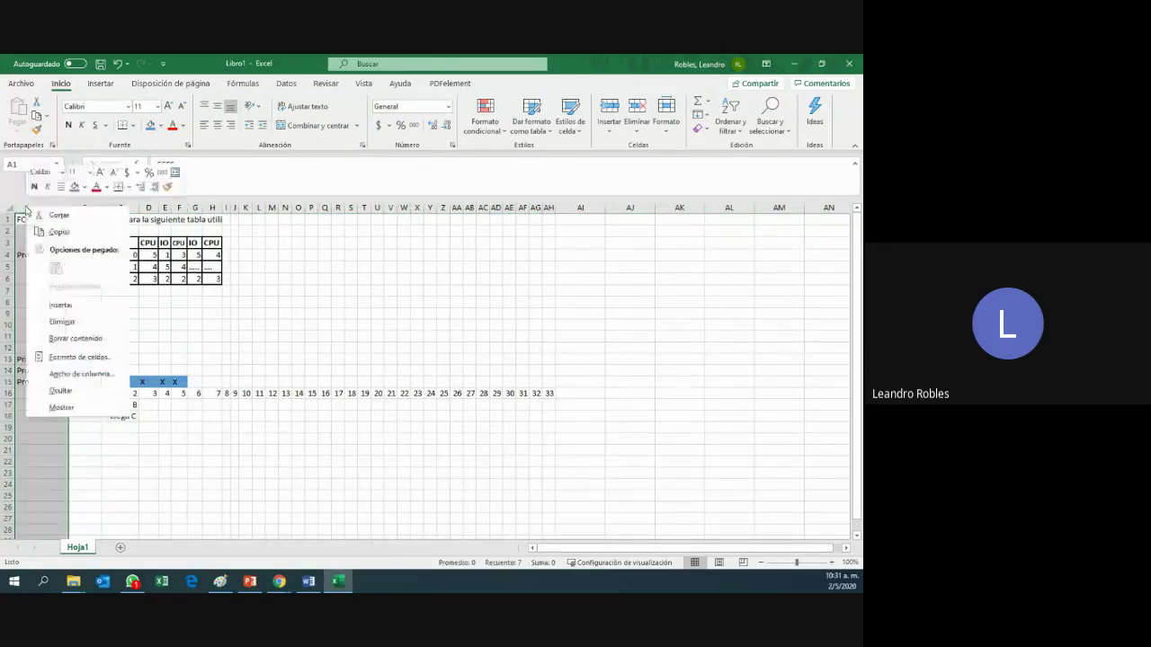
left_click(60, 305)
left_click(53, 395)
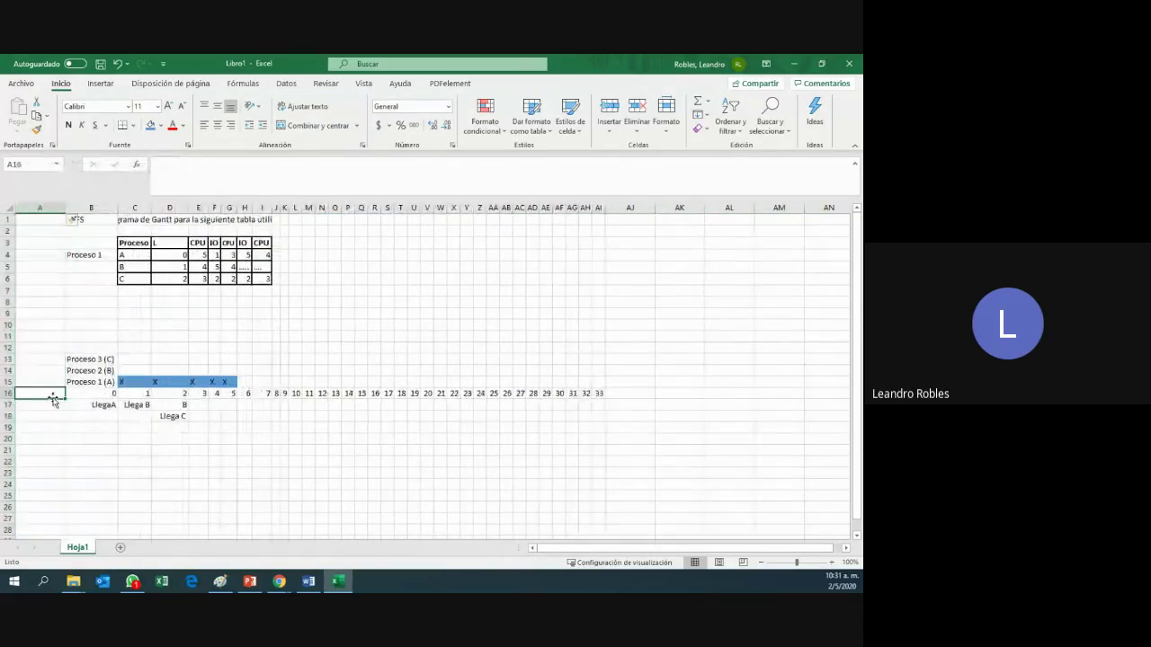
- Label the rows beneath the timeline by entering "Cola de" in A17 and "Ready" in A18
mouse_move(50, 405)
left_mouse_down()
mouse_move(58, 430)
mouse_move(36, 404)
left_mouse_up()
type("Co")
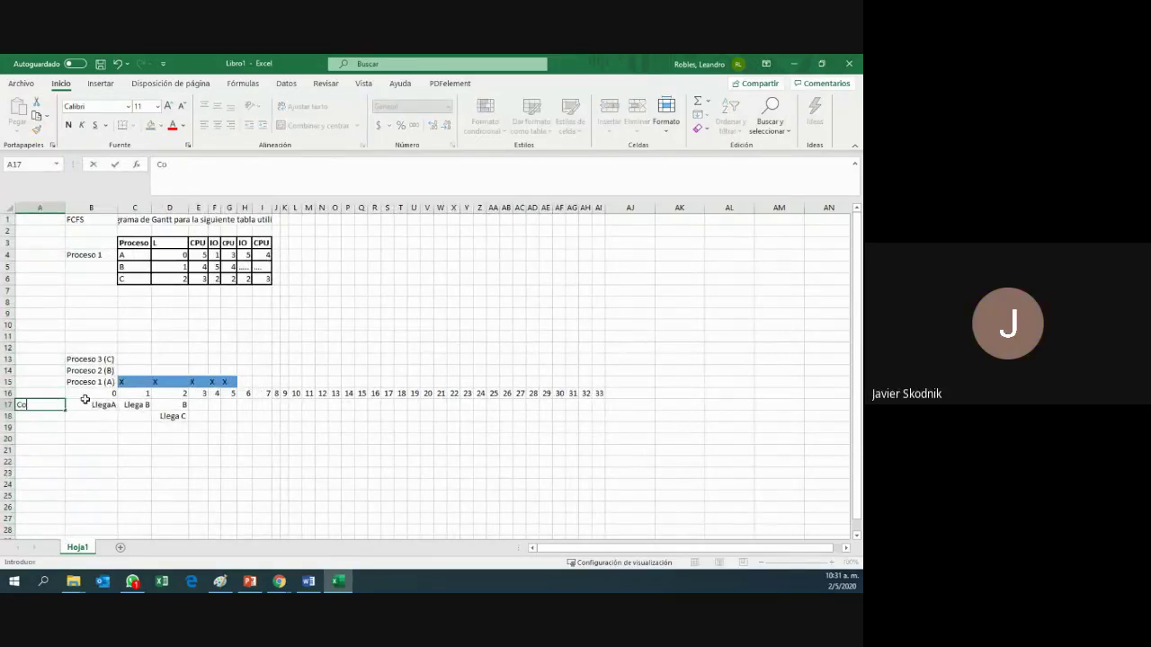
type("lor")
key("BackSpace")
type("a de")
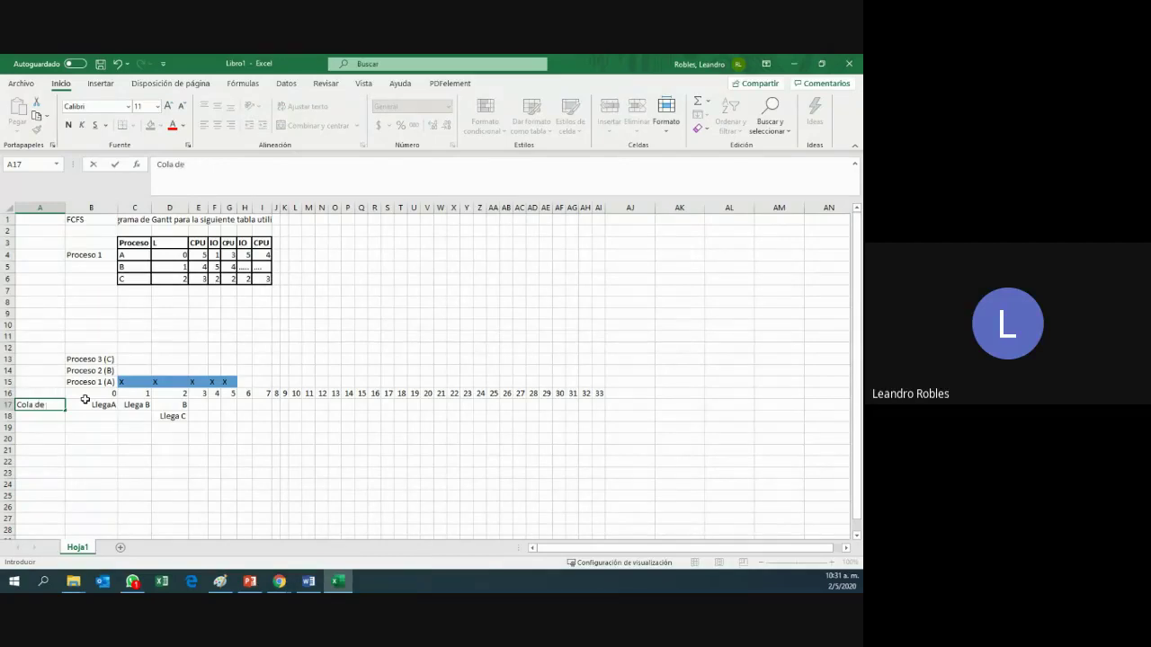
left_click(86, 401)
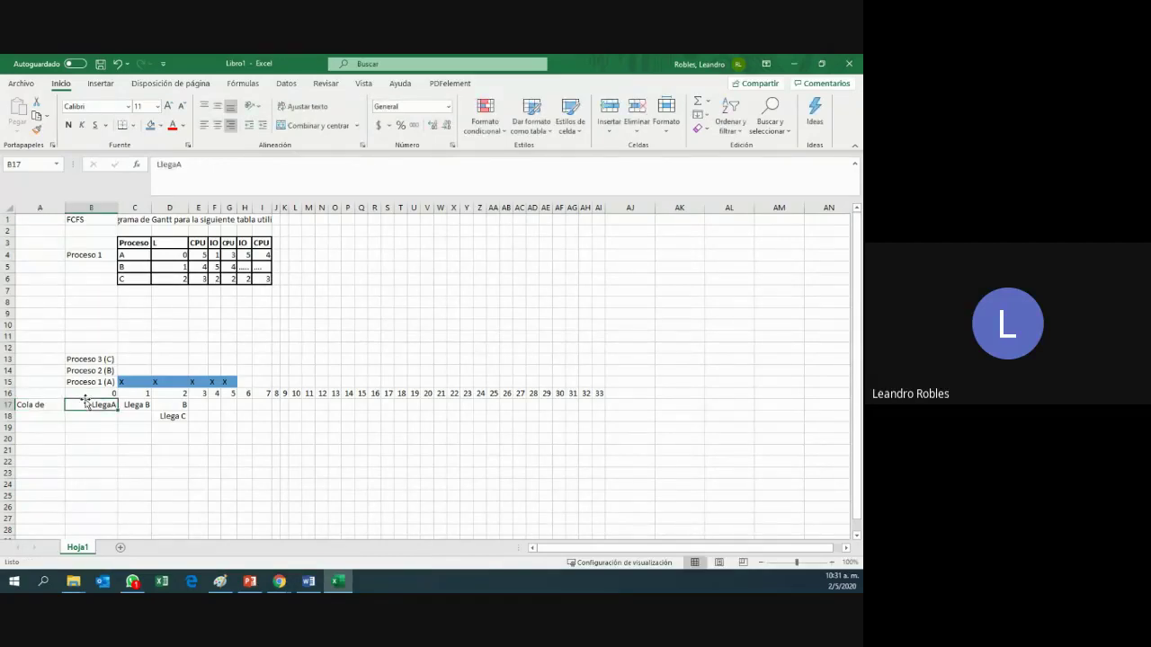
key("Left")
key("Down")
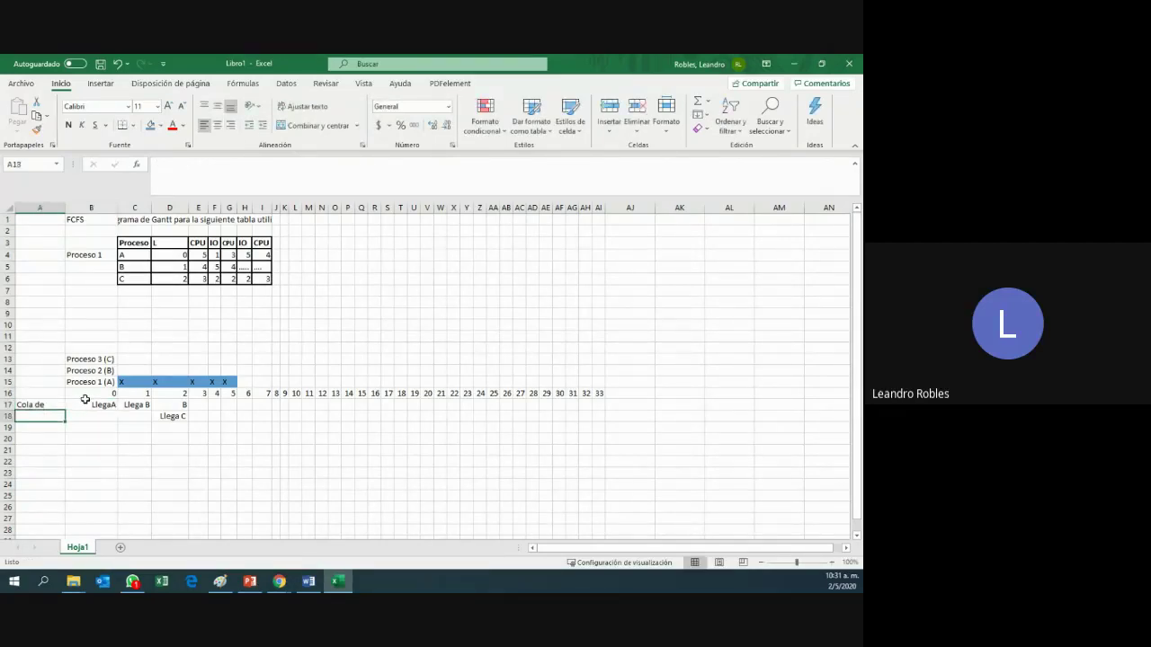
type("Ready")
key("Return")
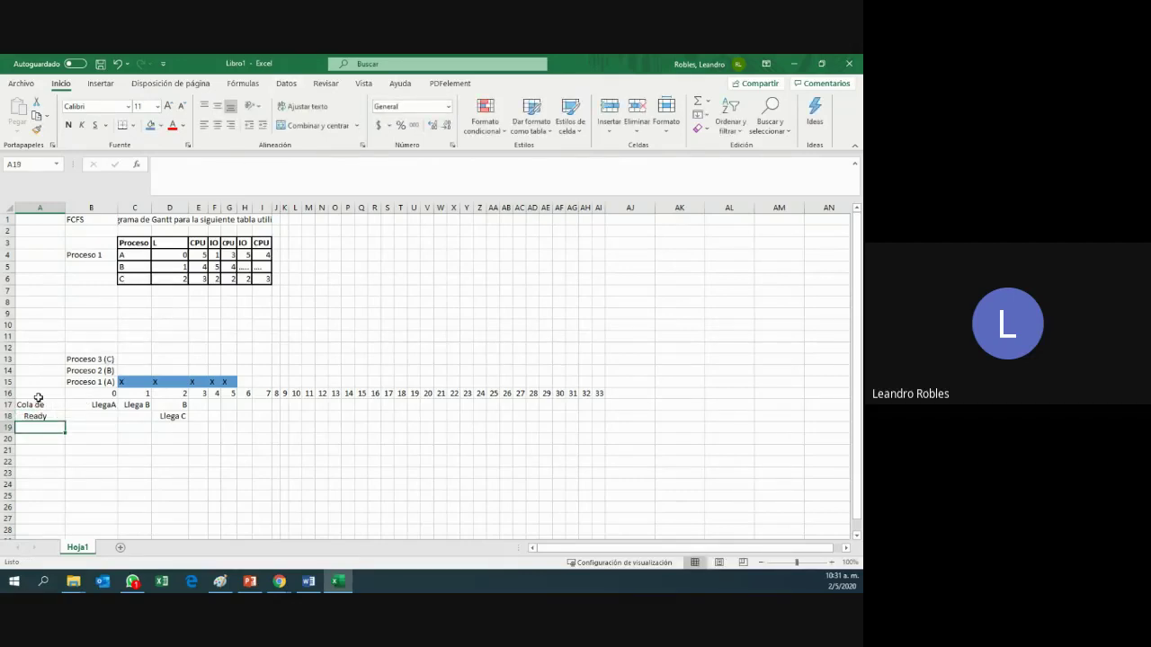
- Make the FCFS heading in B1 bold
left_click(180, 415)
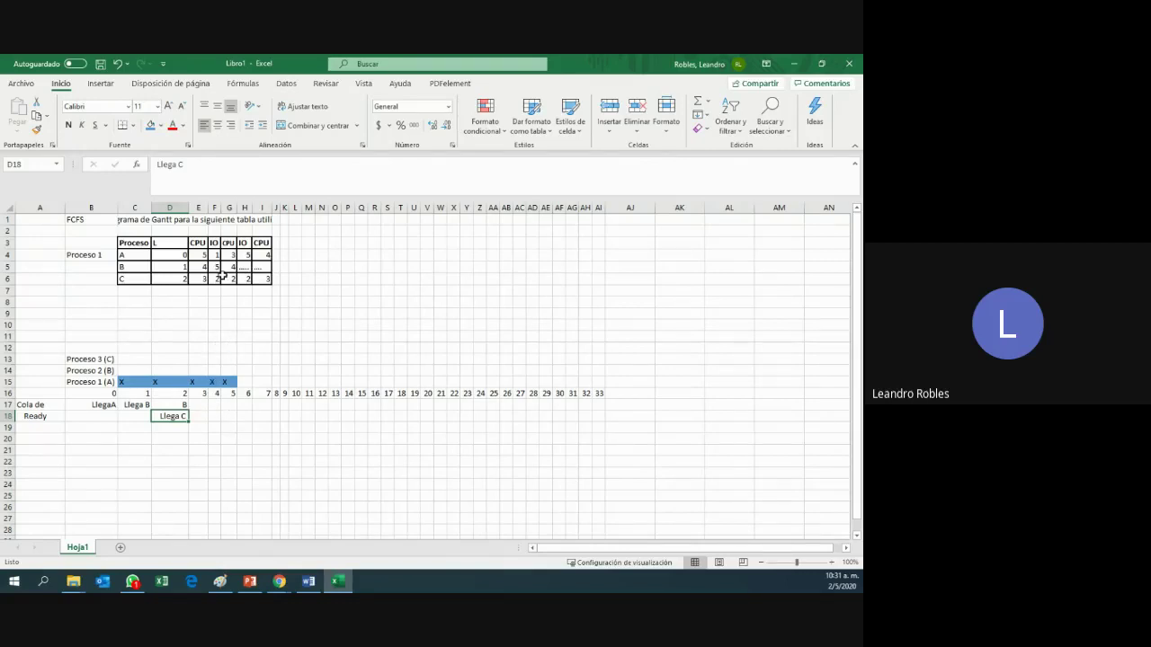
left_click(95, 222)
left_click(68, 125)
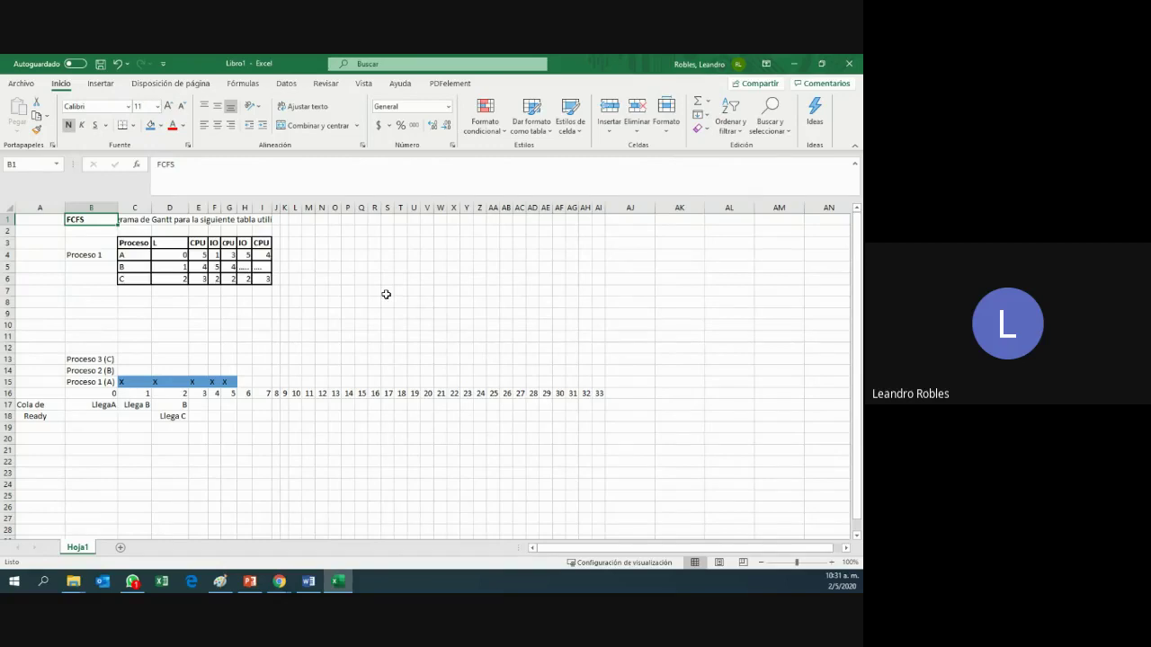
- Mark the CPU burst of Proceso 2 (B) with an X in each cell from H14 to K14, times 6 to 9
left_click(178, 407)
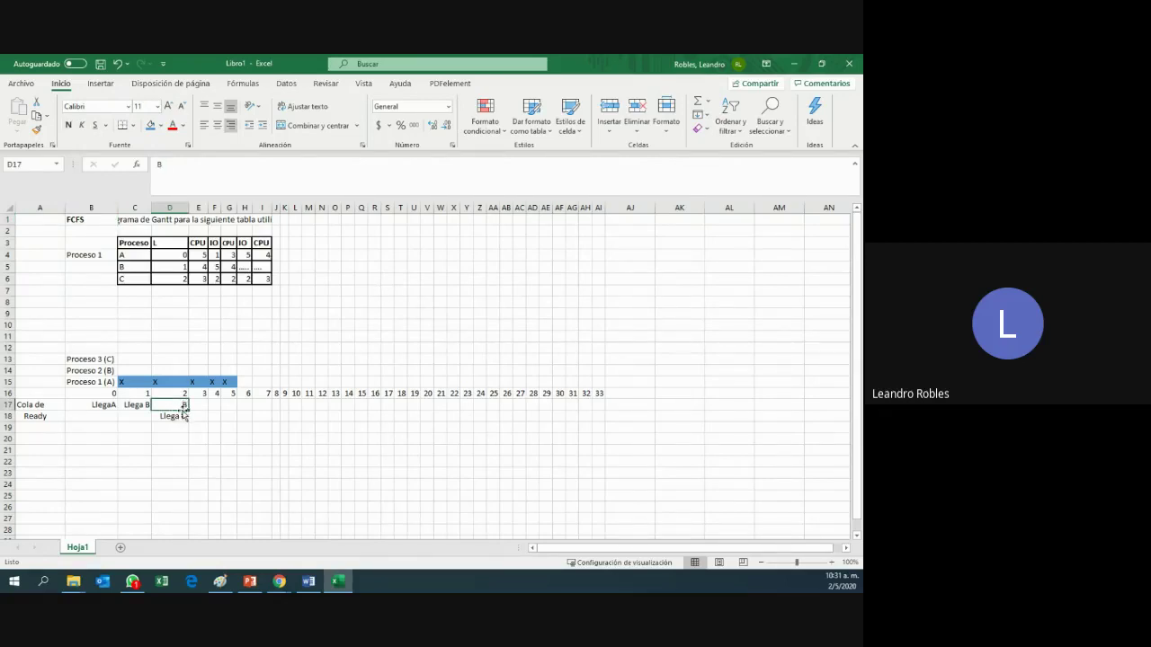
left_click(195, 270)
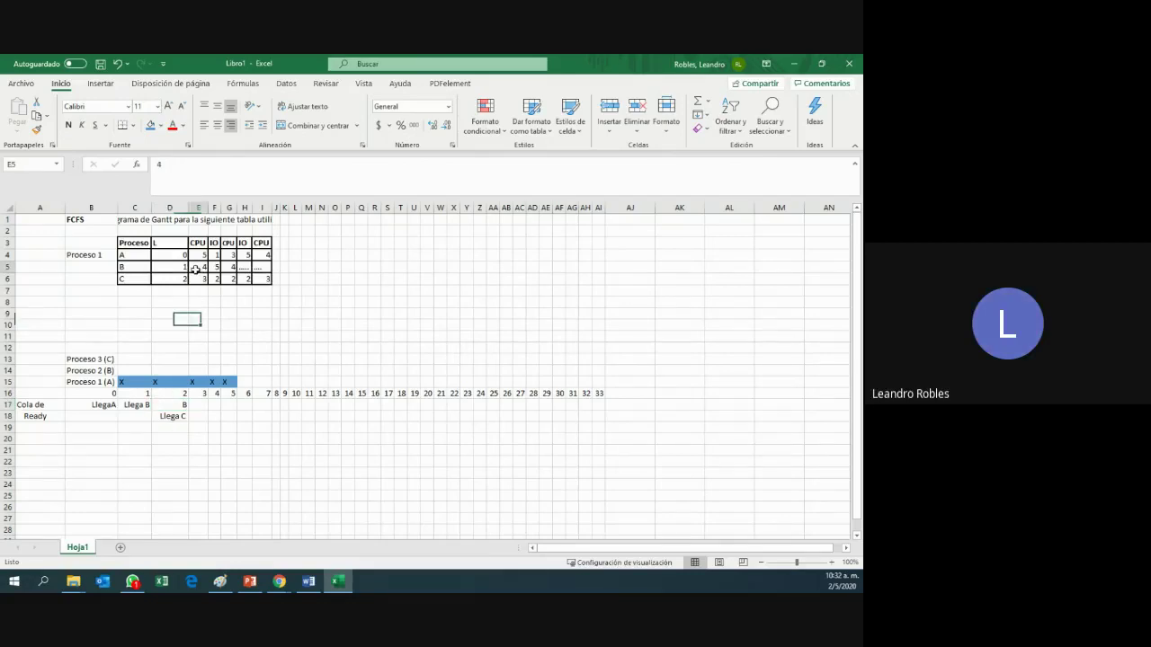
left_click(247, 368)
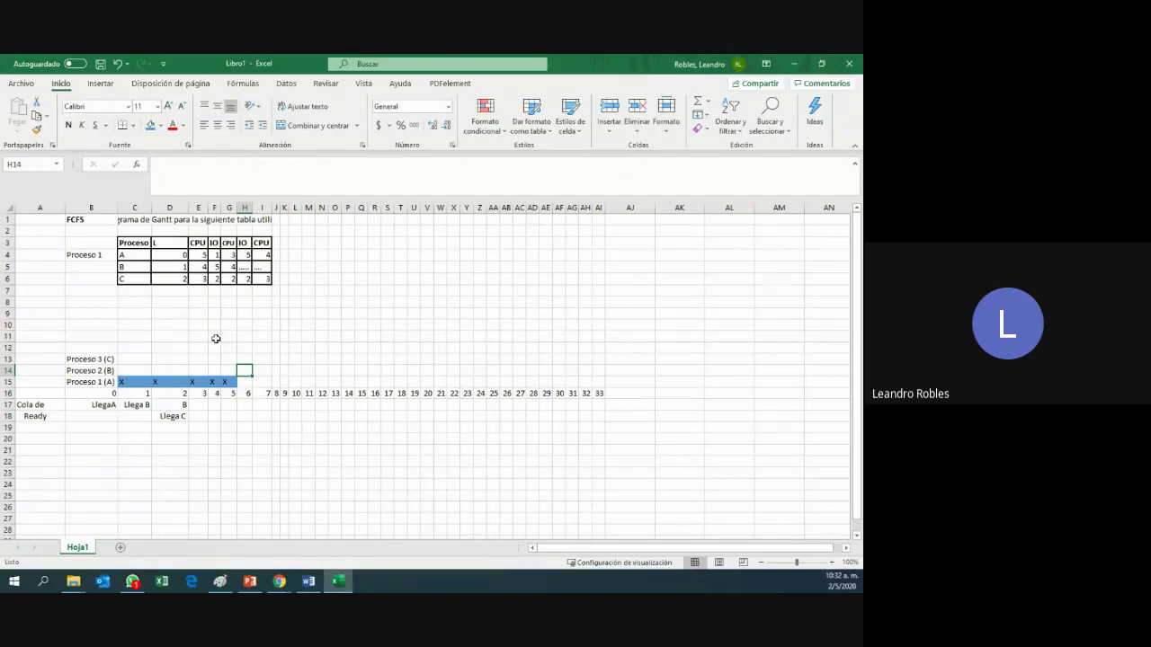
type("X")
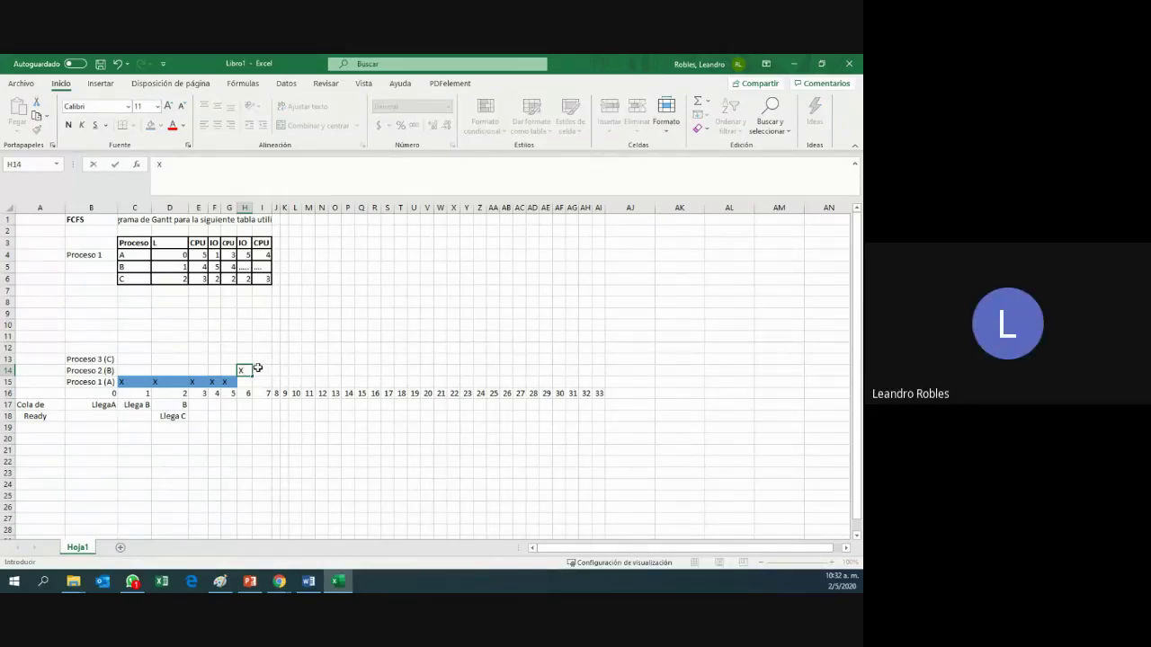
left_click(257, 368)
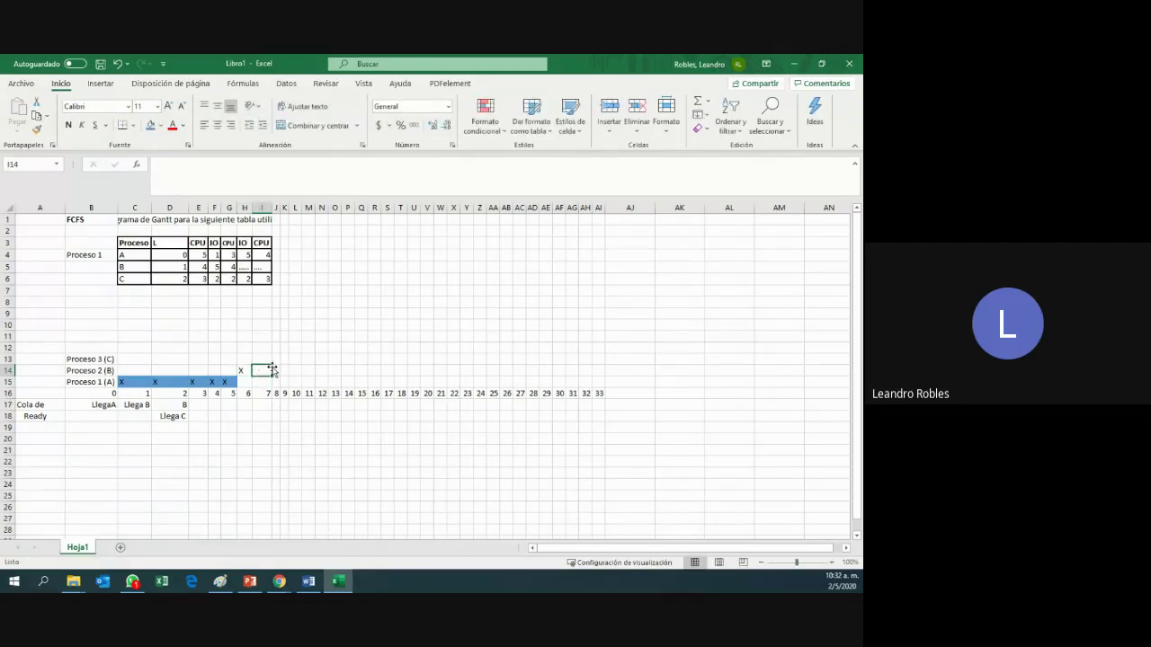
type("X")
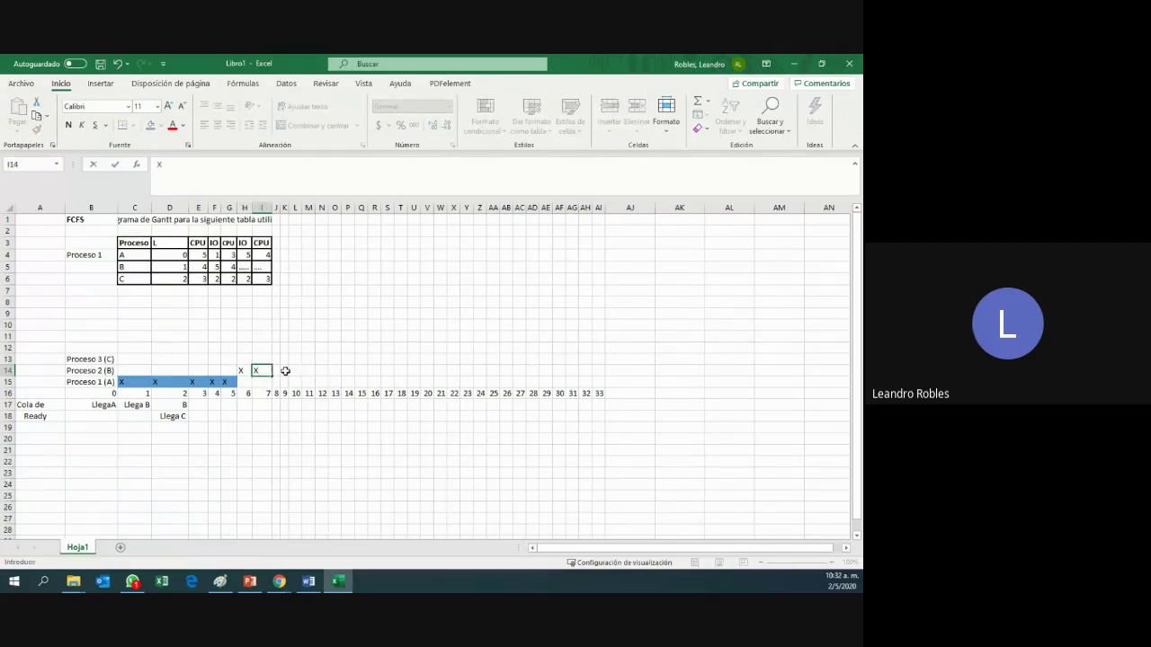
left_click(278, 370)
type("X")
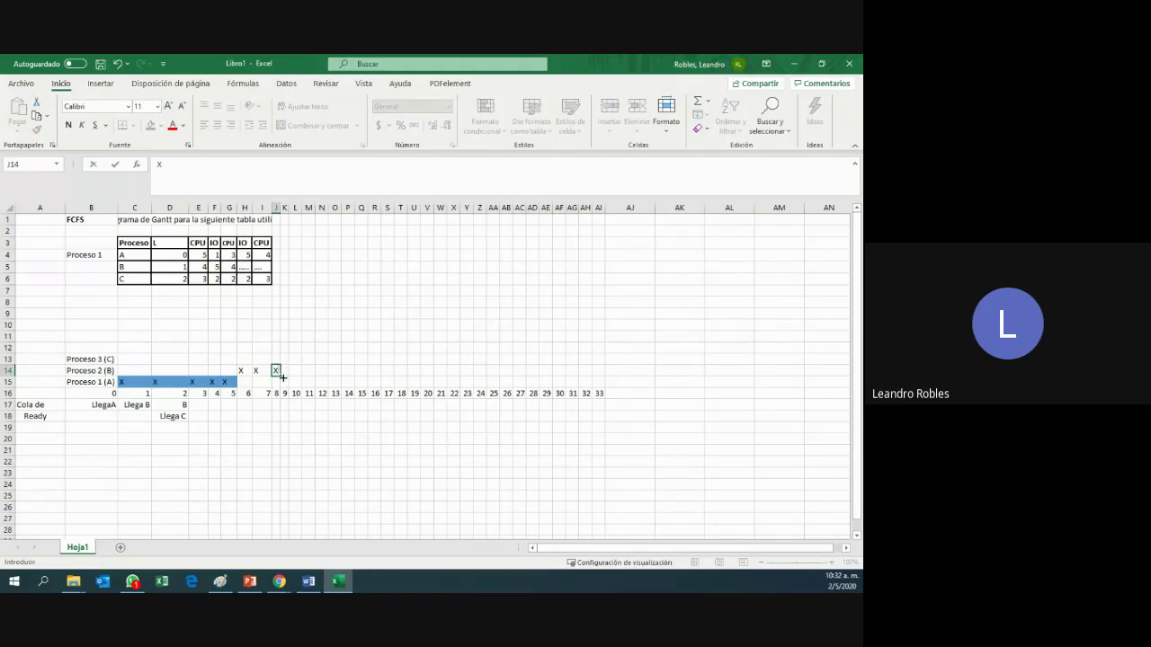
left_click(283, 374)
type("X")
- Widen columns J and K, which hold times 8 and 9 of the timeline
left_click(280, 207)
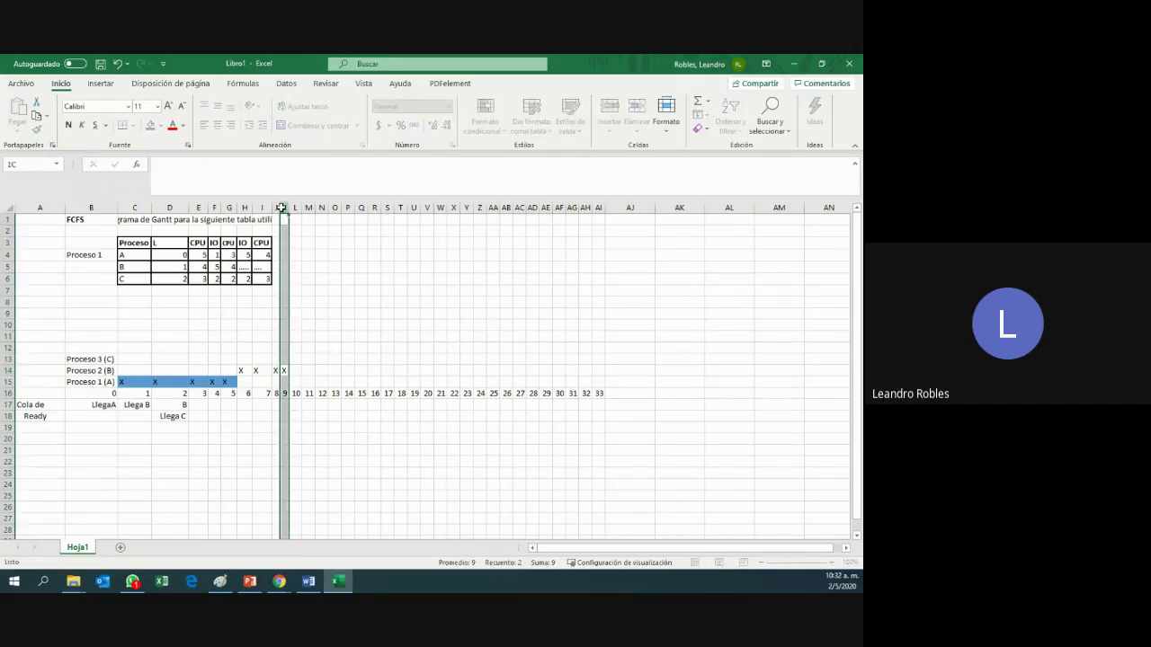
left_click(294, 300)
left_click_drag(278, 206, 302, 206)
- Fill the four X cells H14:K14 of Proceso 2 (B) with the same blue as the Proceso 1 (A) bar
left_click(287, 372)
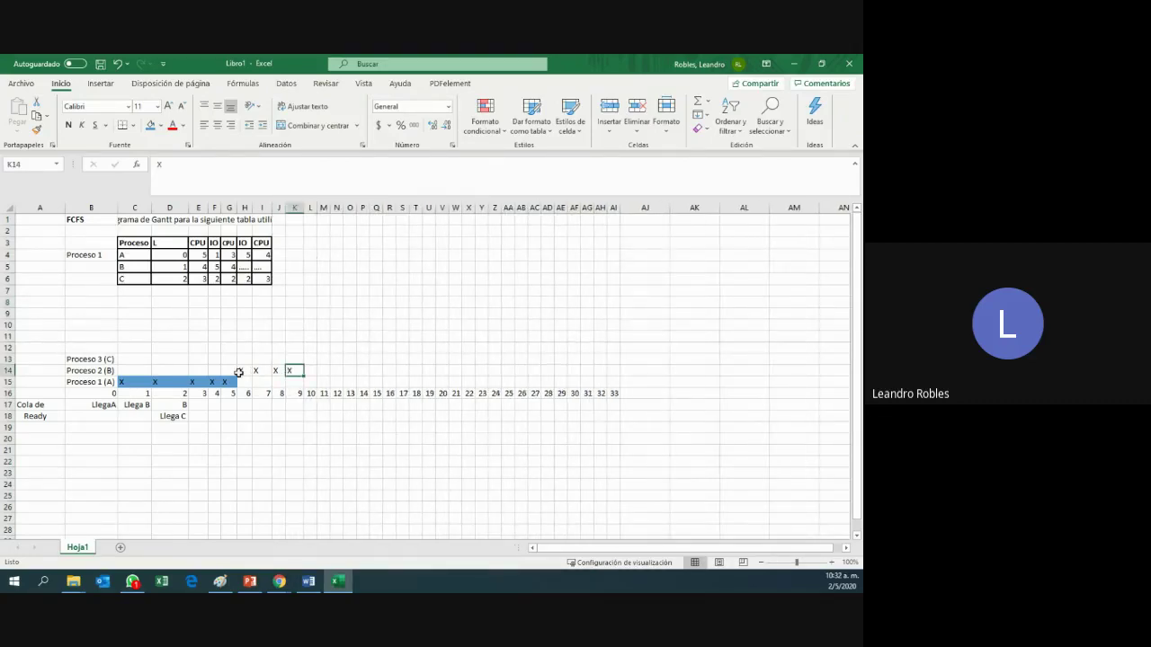
left_click_drag(236, 370, 297, 371)
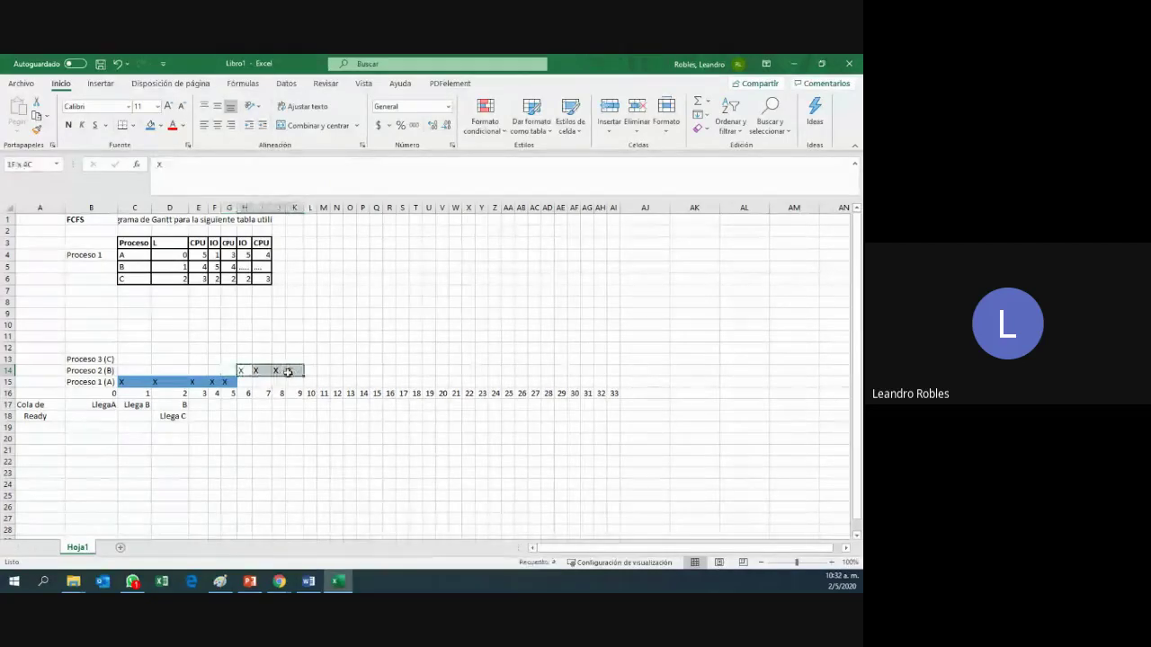
left_click(150, 126)
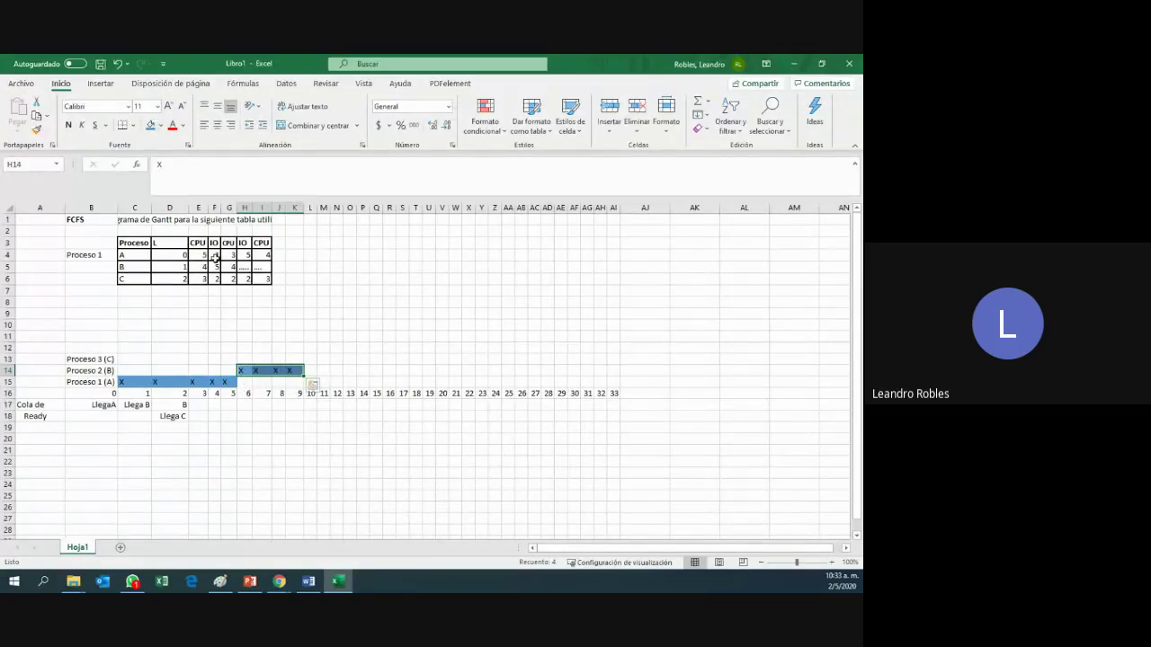
- Enter "I" for Proceso 1 (A) at time 6 in H15, remove the cell's fill and center its text
key("Down")
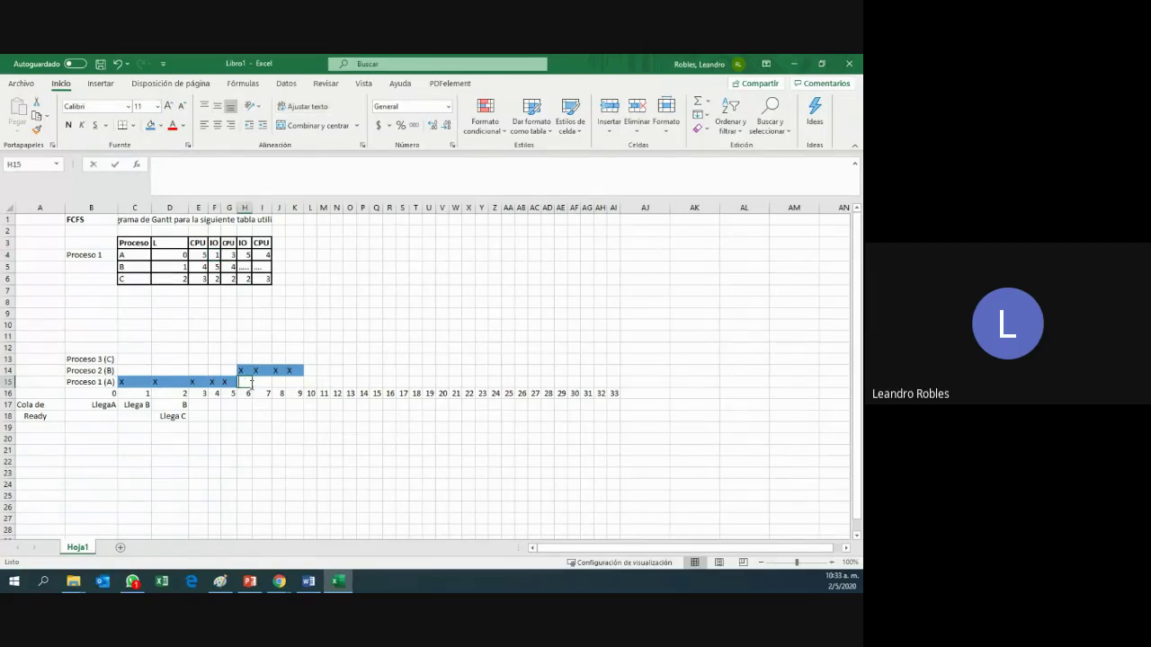
type("i")
left_click(251, 382)
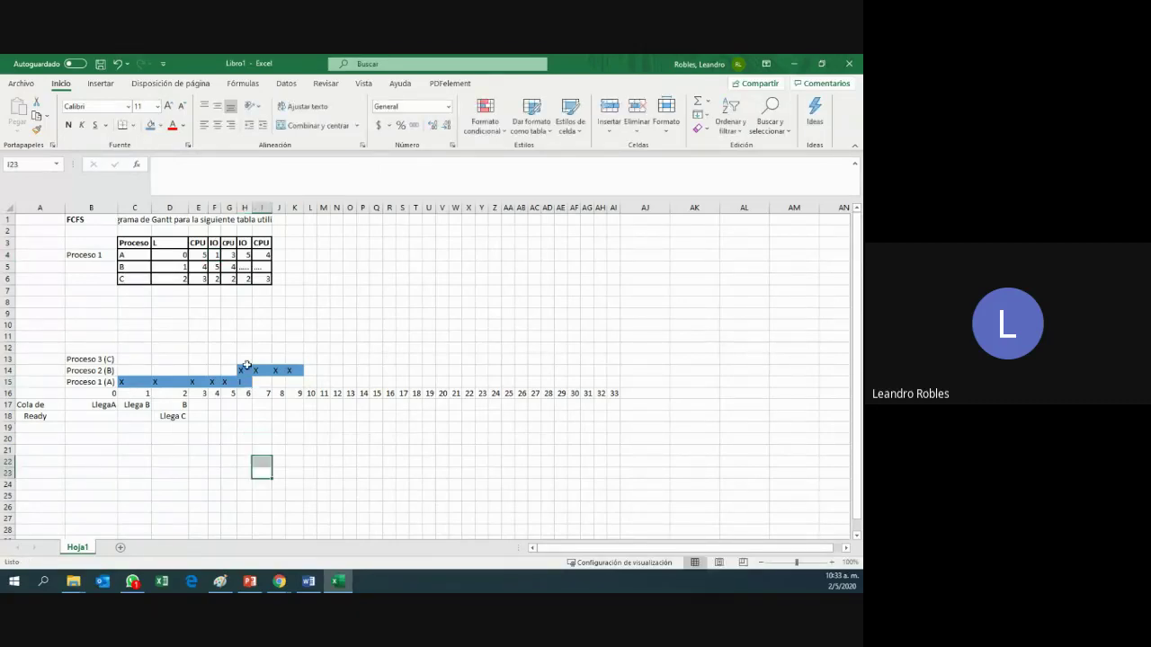
left_click(161, 125)
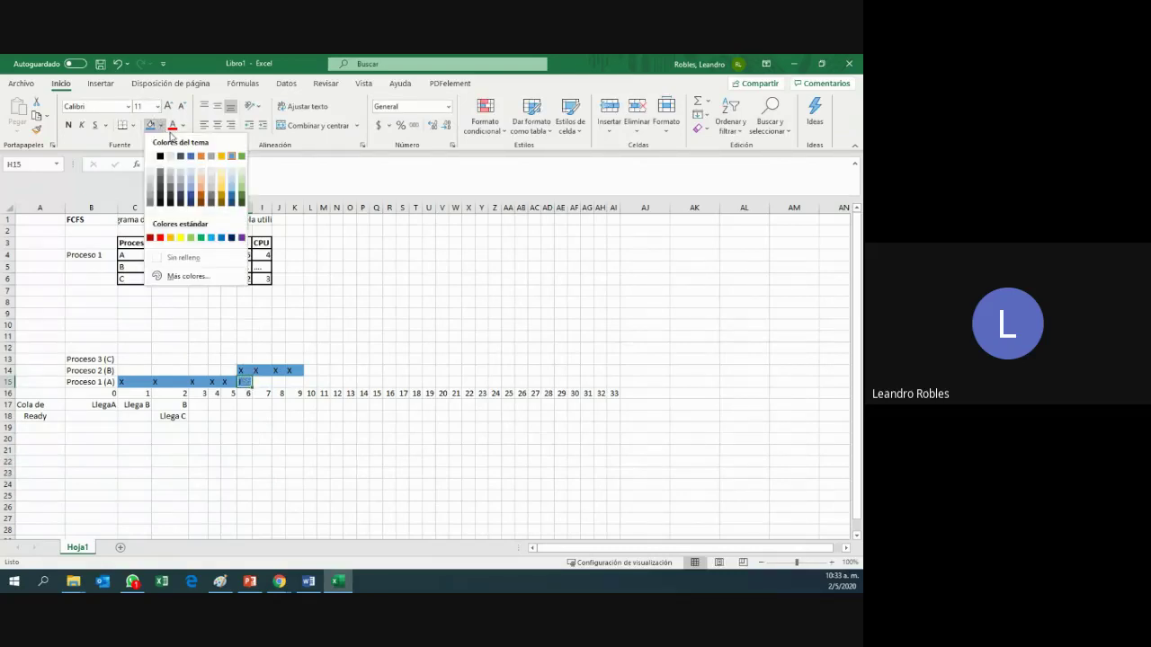
left_click(180, 257)
left_click(218, 125)
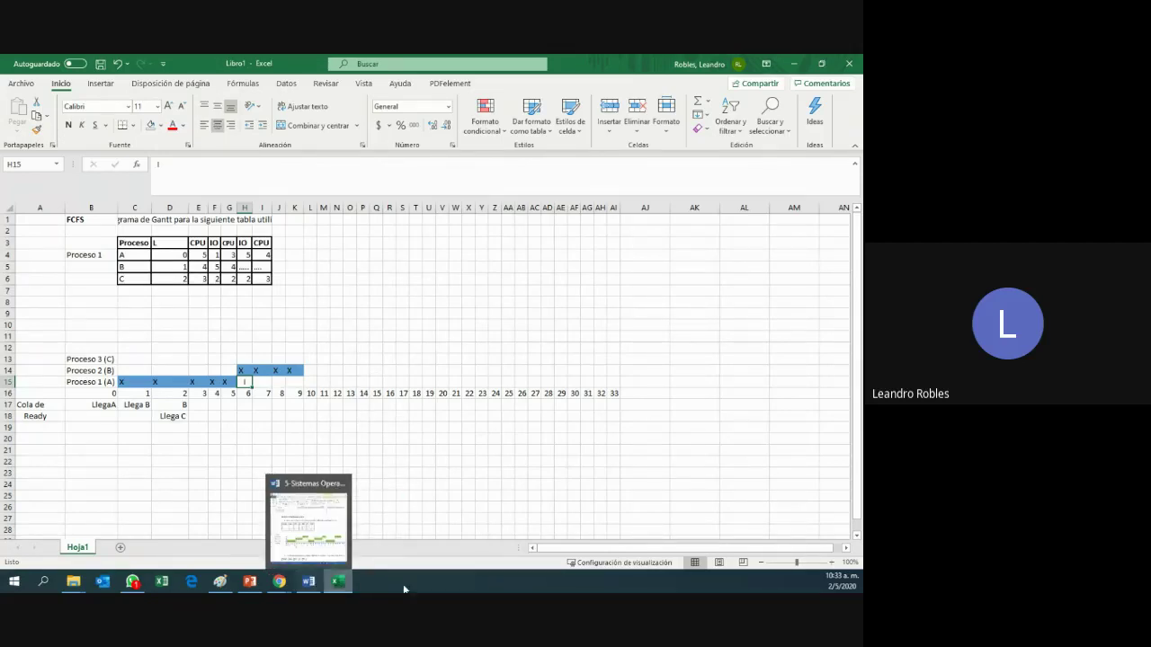
- Switch to the open Word document
key("alt+Tab")
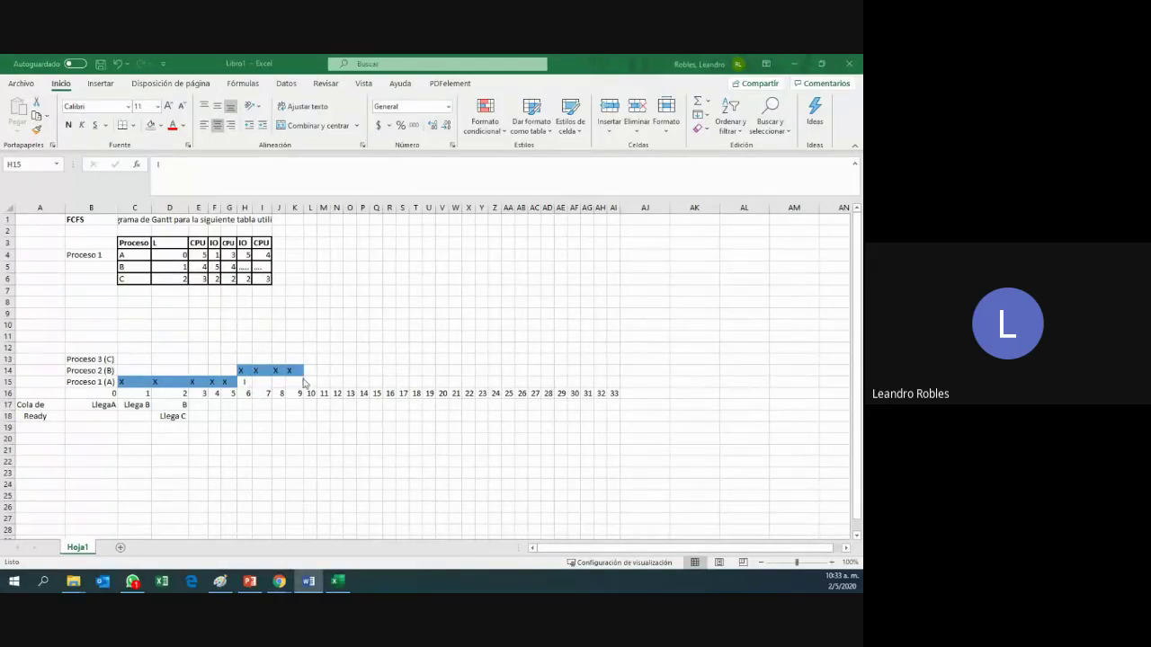
- Enter "I" for Proceso 1 (A) at times 7 to 10 in cells I15:L15
left_click(260, 381)
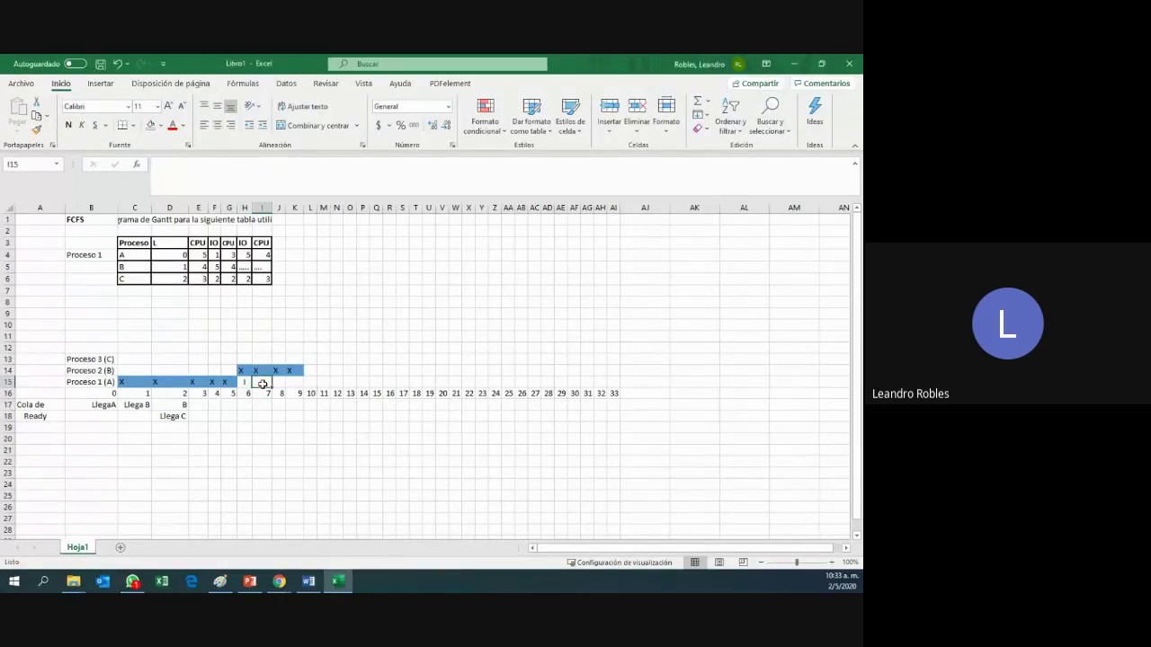
type("I")
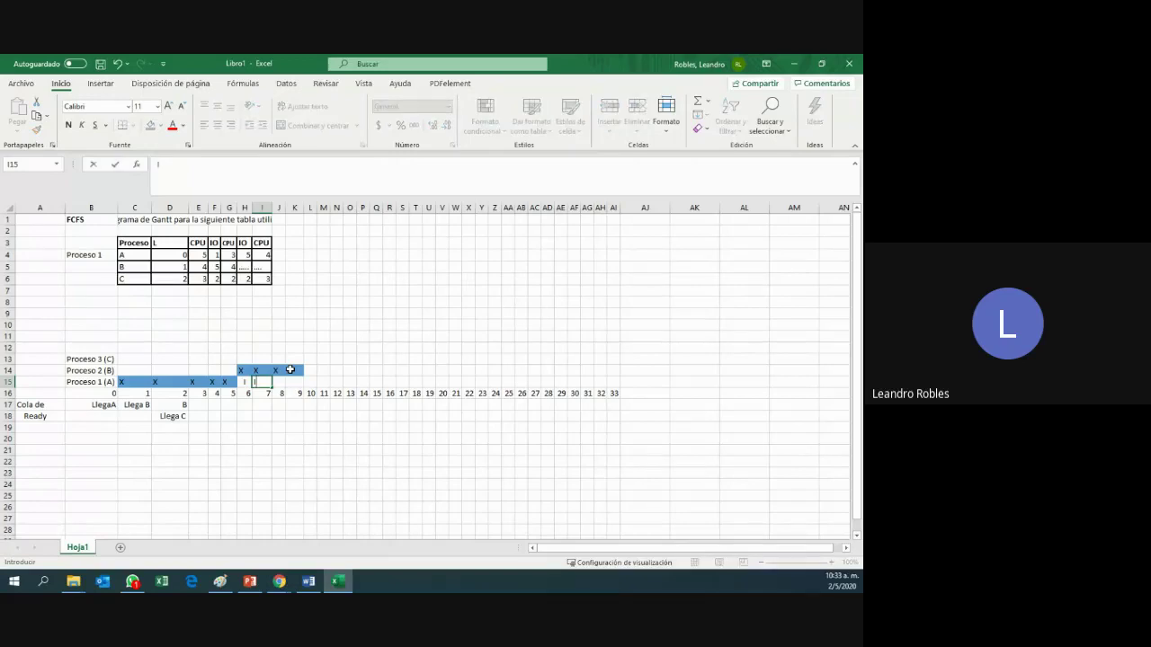
key("Return")
key("Right")
key("Up")
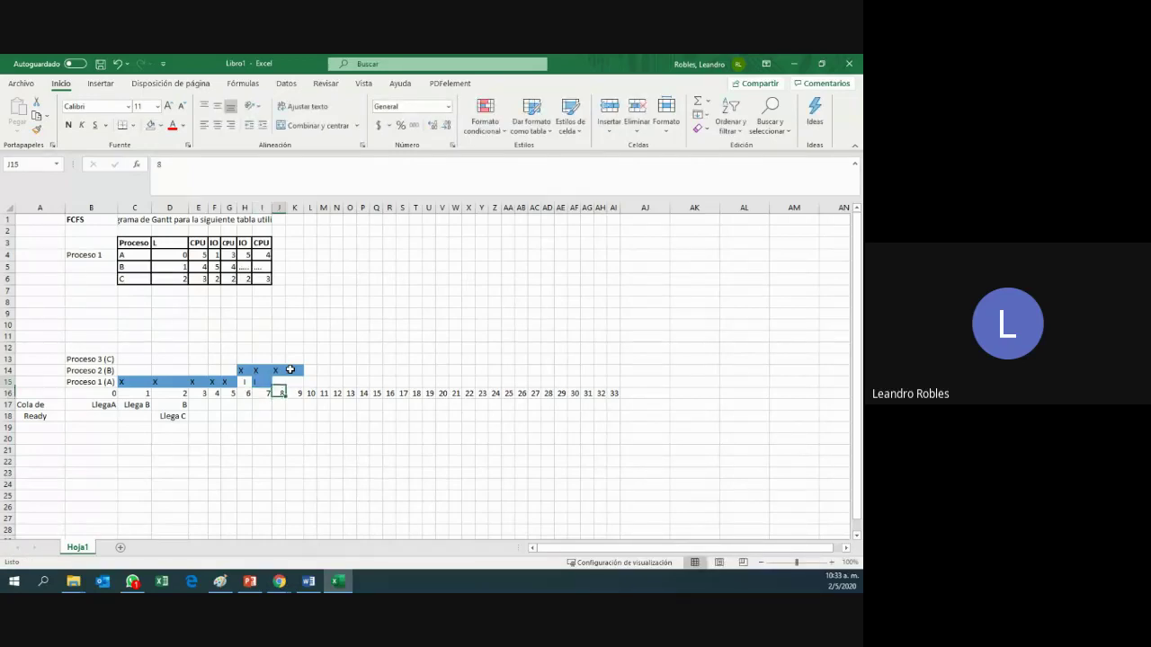
type("I")
key("Return")
left_click(299, 380)
type("I")
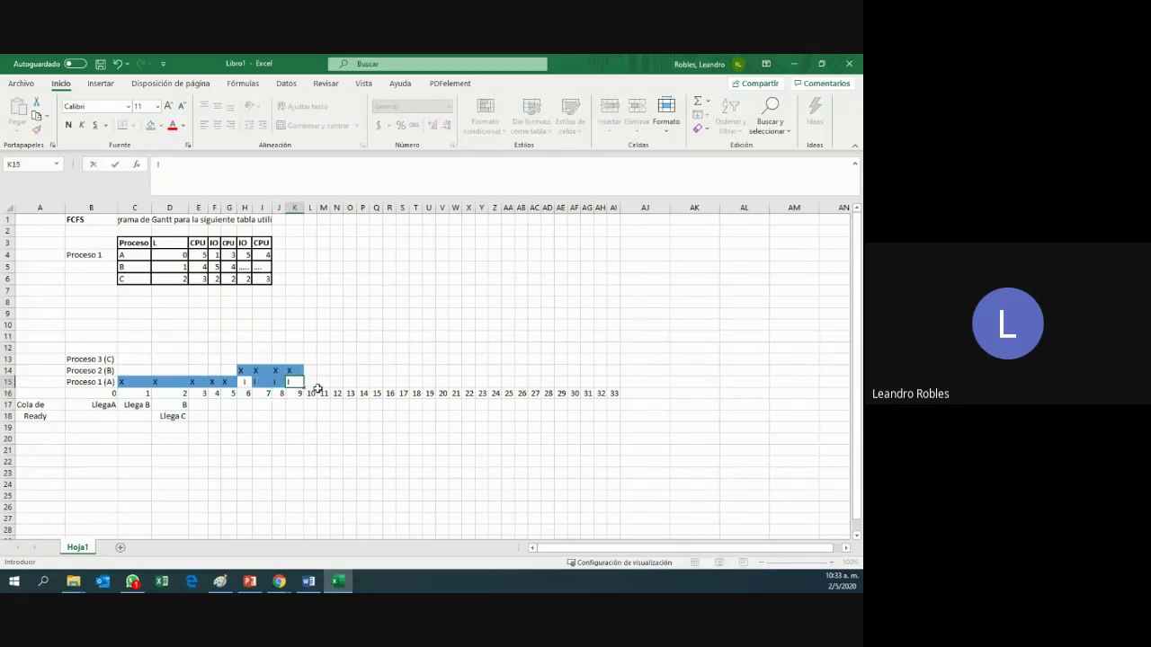
left_click(319, 383)
left_click(312, 380)
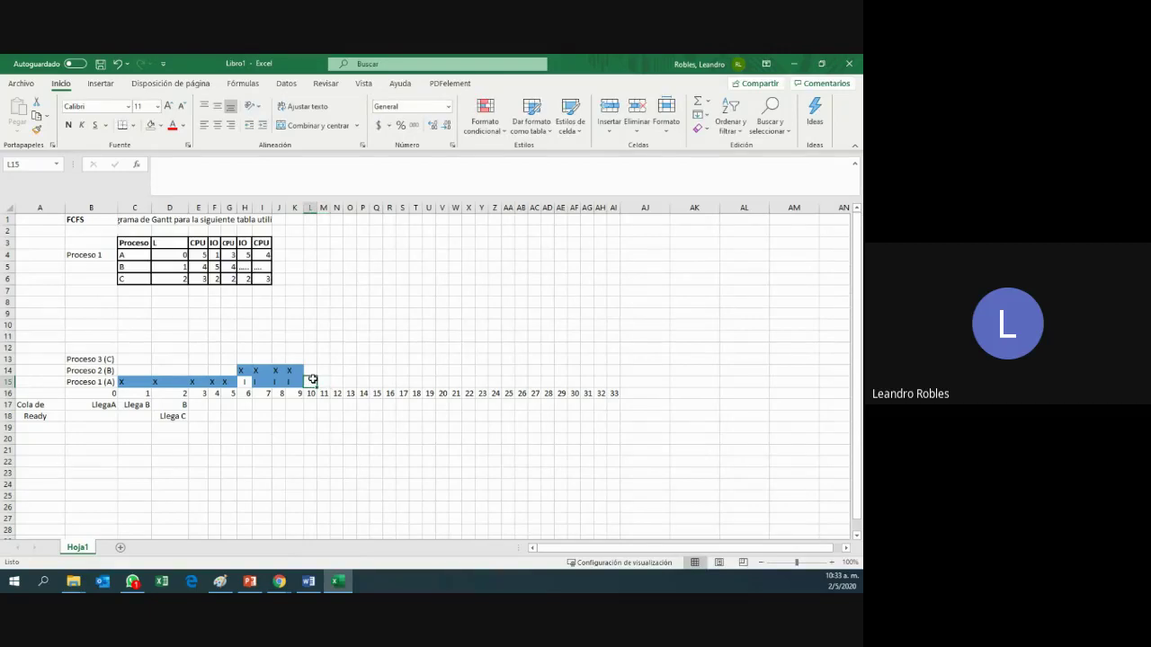
type("I")
key("Return")
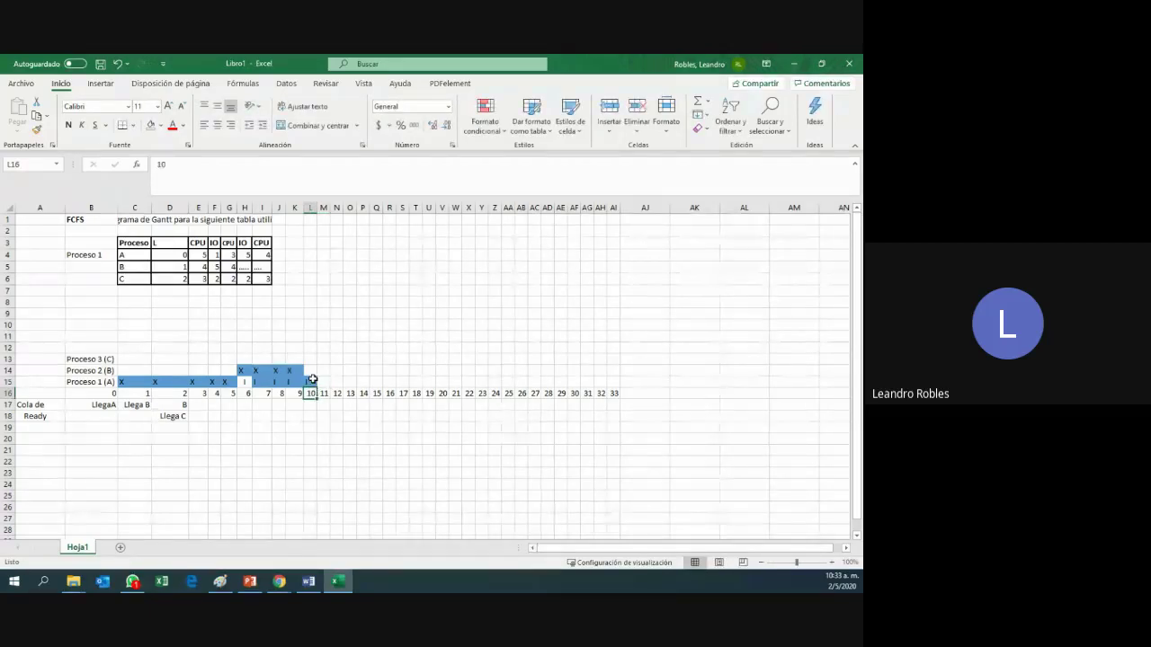
- Remove the fill from H15:L15 in the Proceso 1 (A) row and enter "I" at time 11 in M15
left_click_drag(243, 382, 312, 381)
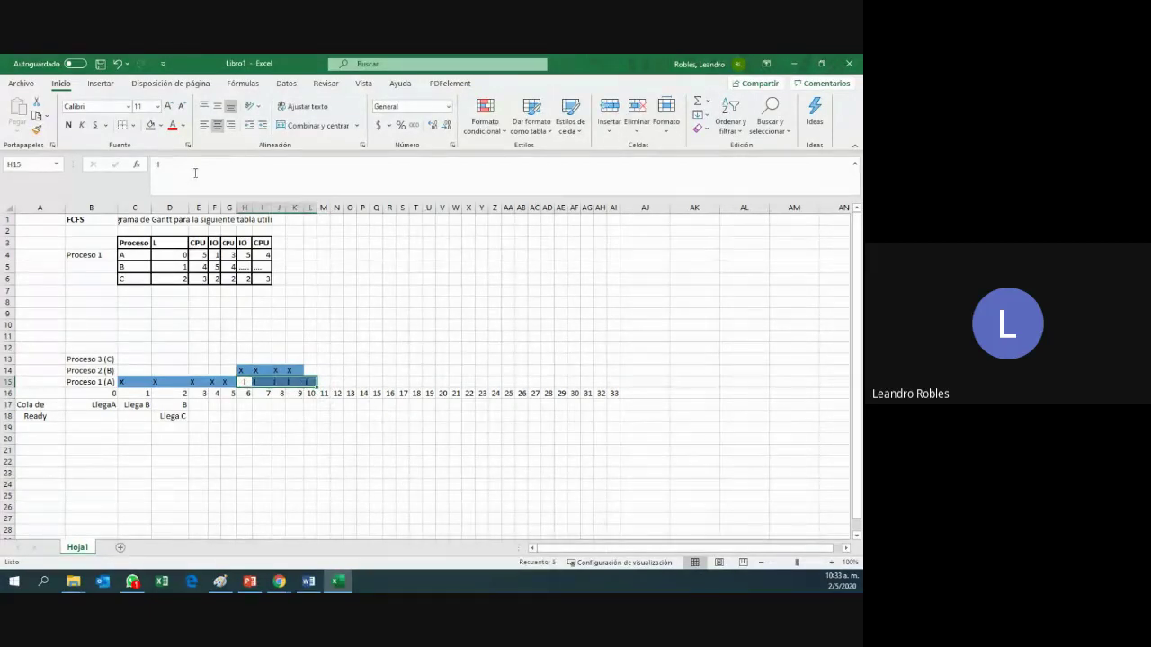
left_click(283, 384)
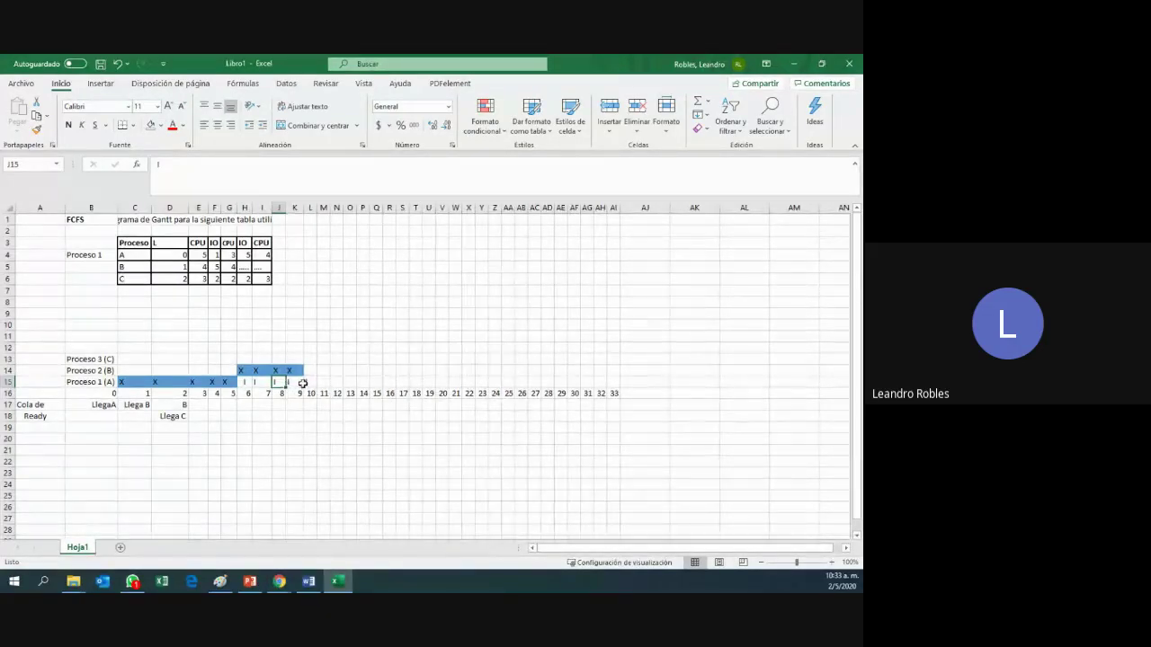
left_click(303, 384)
type("I")
left_click(310, 381)
type("I")
left_click(326, 381)
type("I")
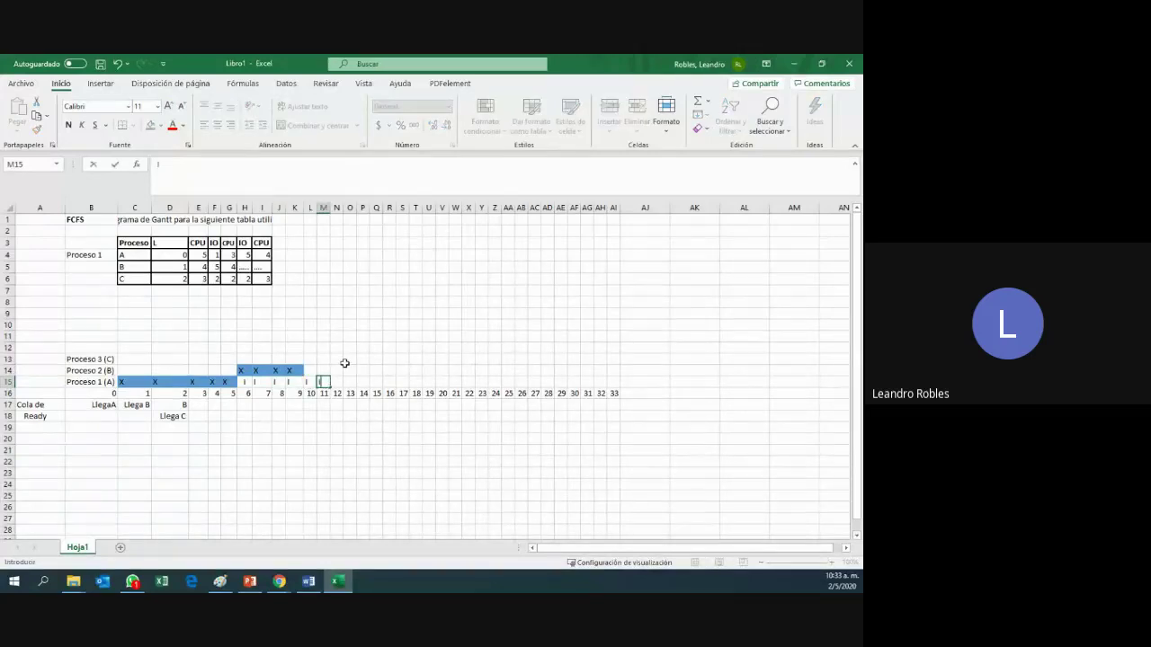
key("Return")
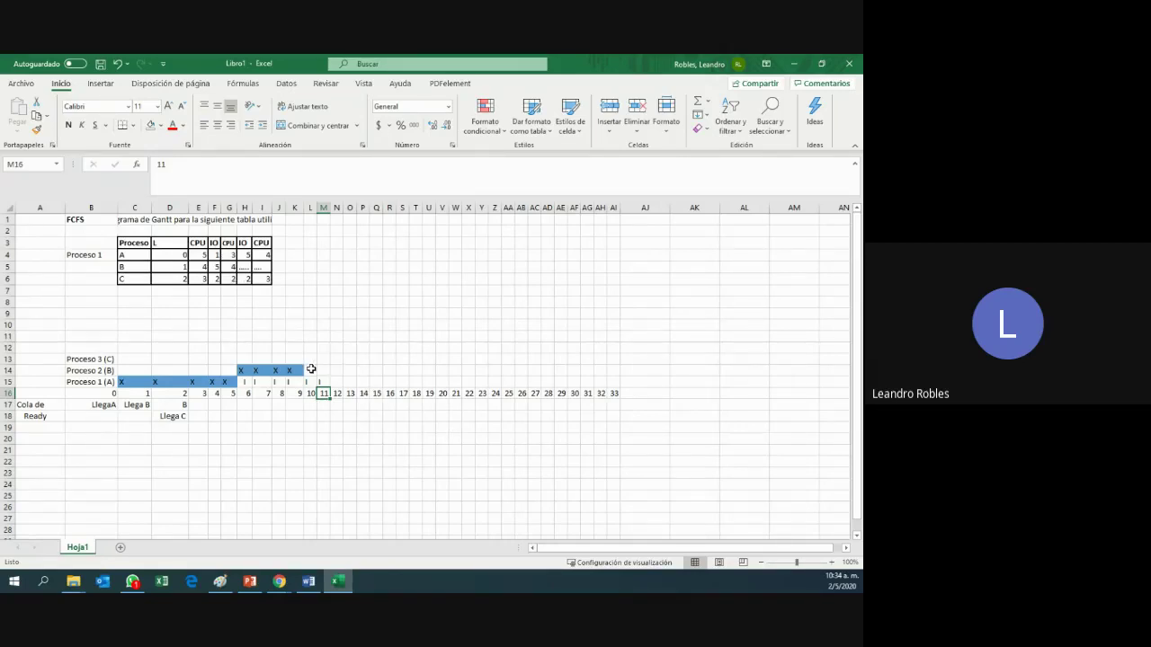
- Try an "I" for Proceso 2 (B) at time 12 in N14, then clear the cell's entry and fill
left_click(312, 370)
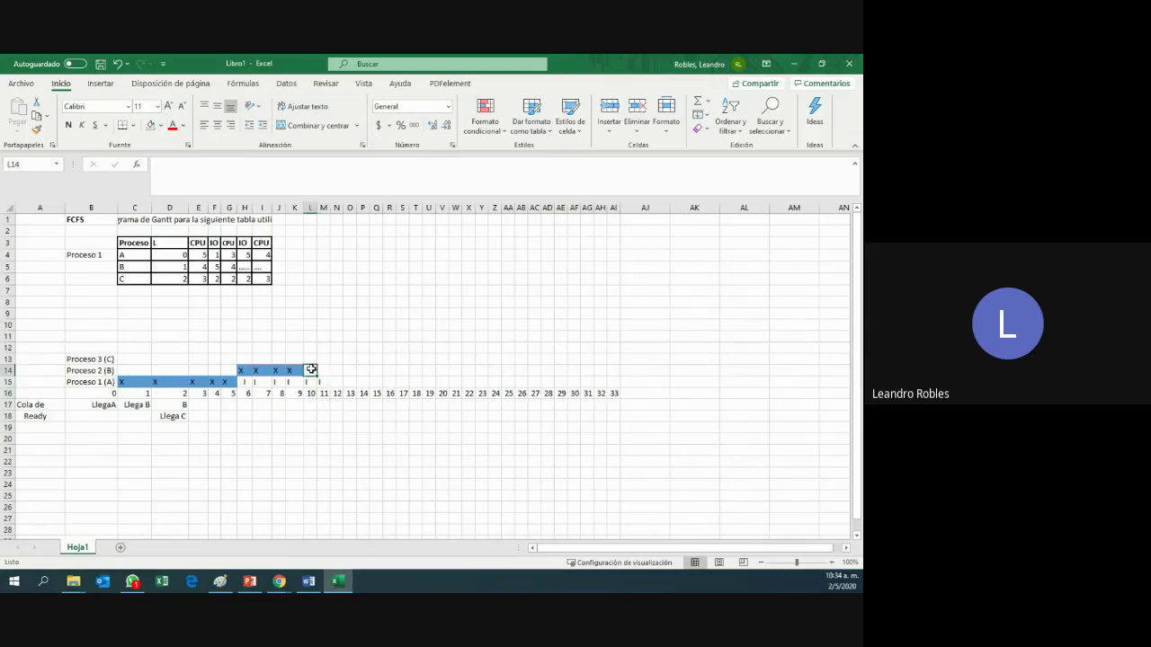
key("ctrl+z")
left_click(335, 372)
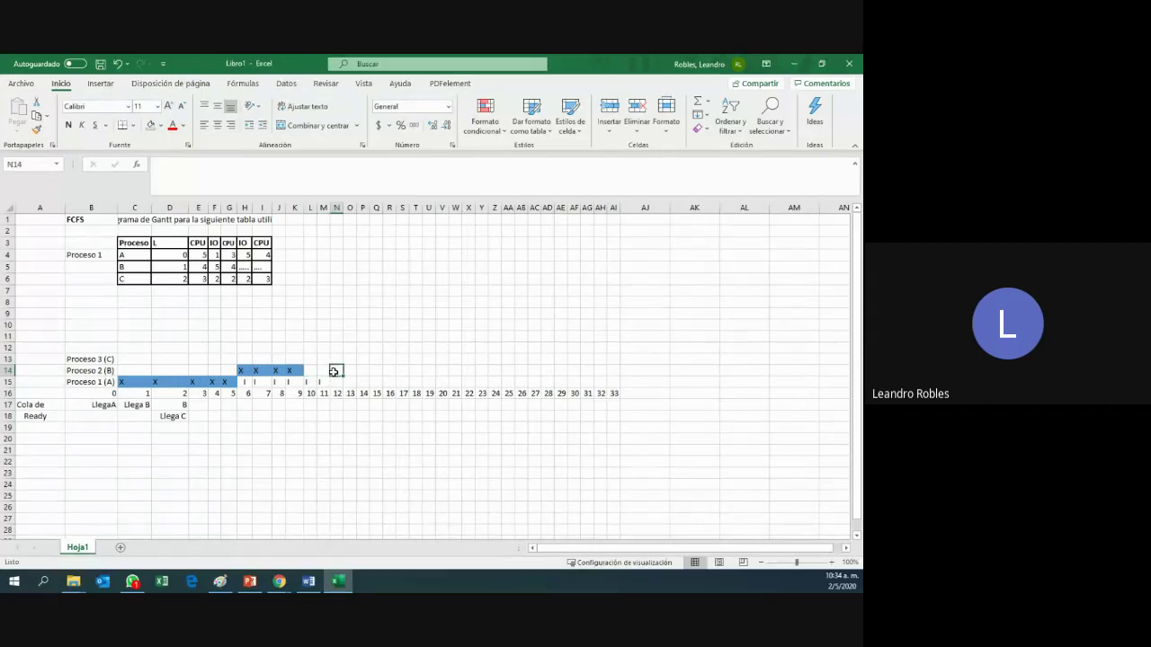
type("I")
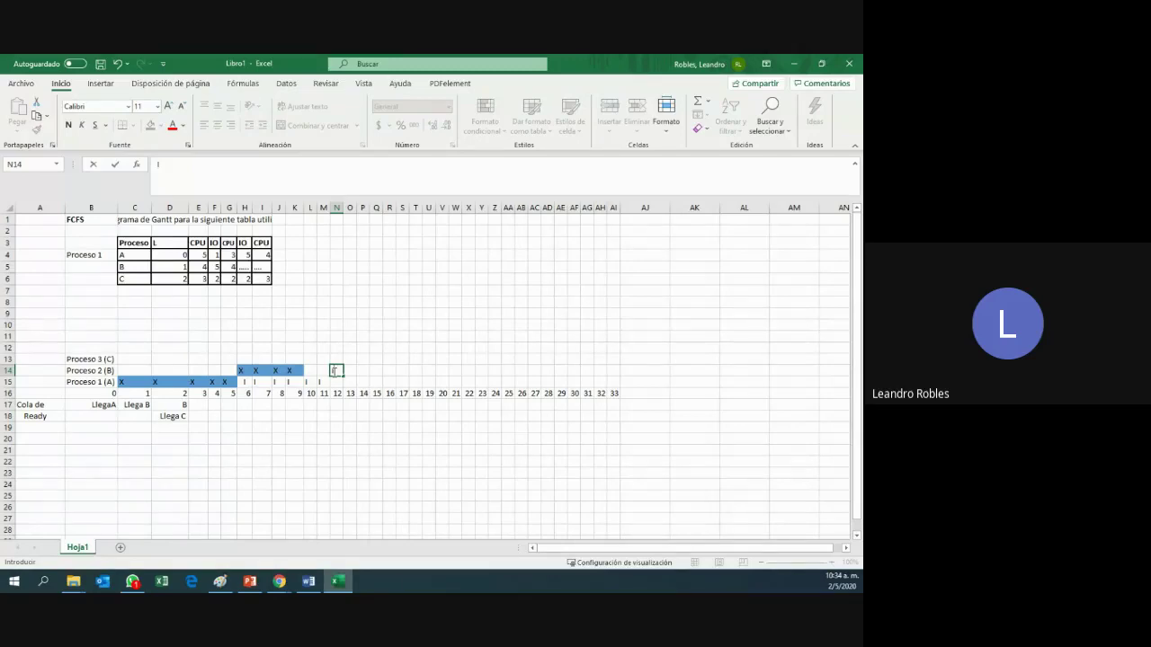
key("ctrl+Return")
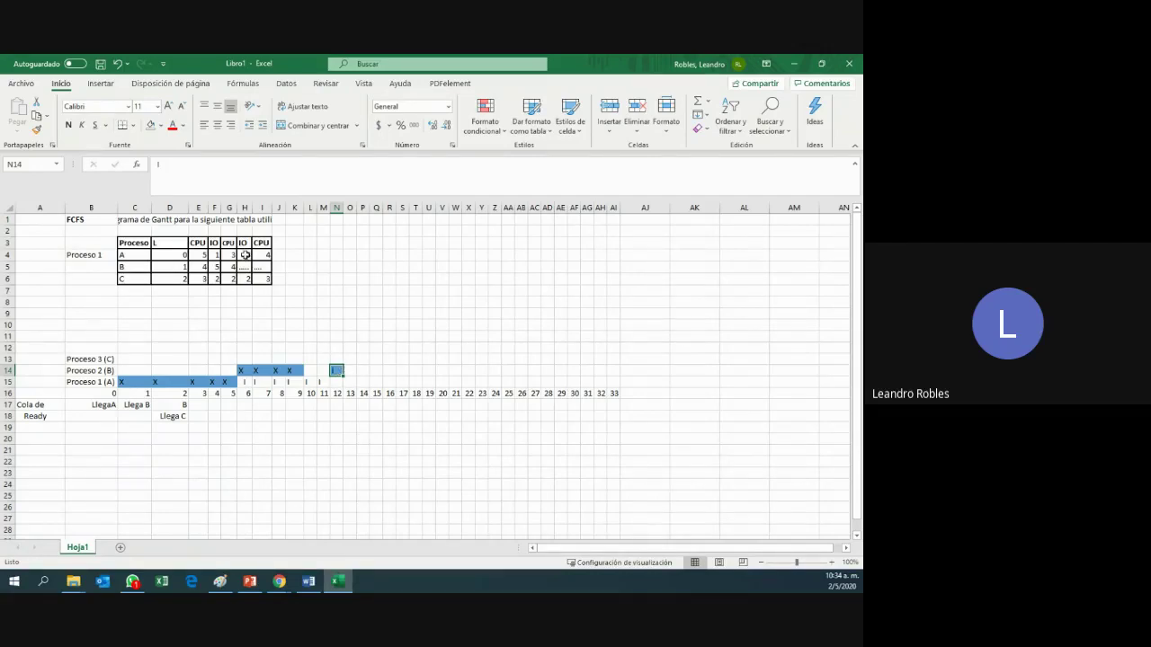
left_click(346, 369)
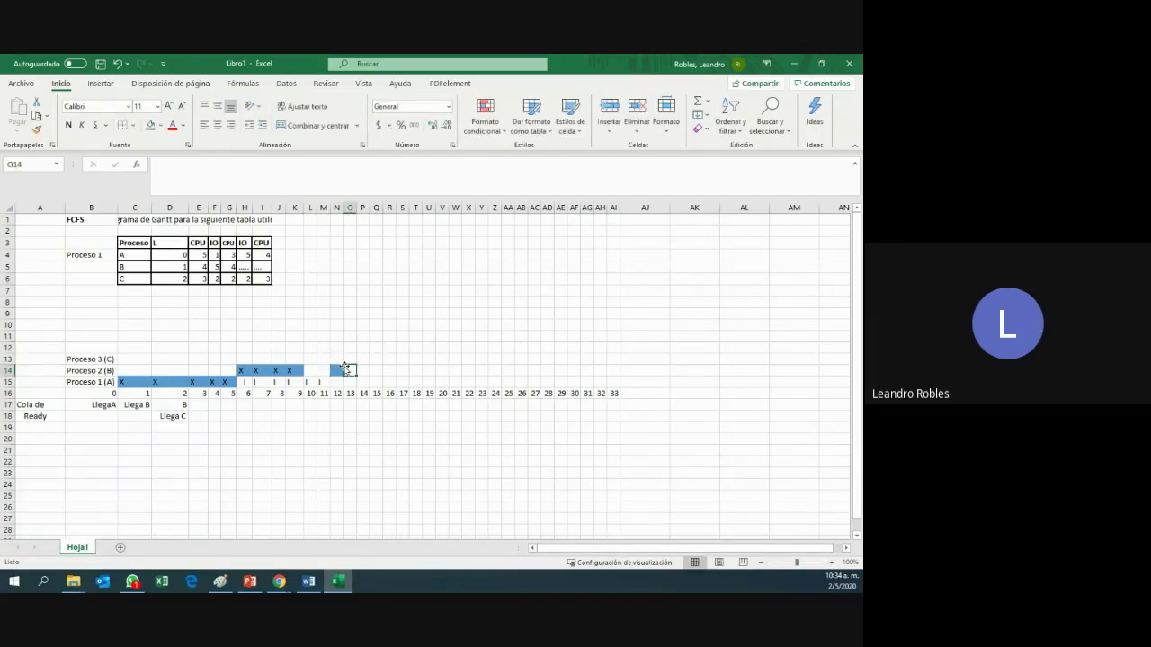
left_click(336, 370)
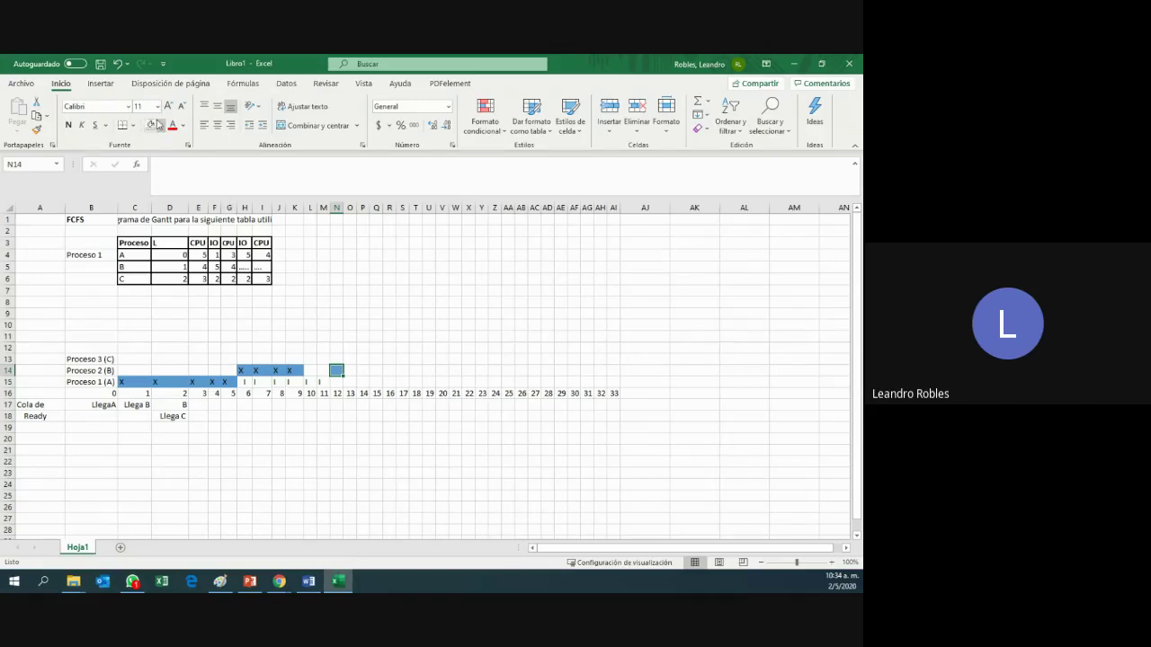
- Delete the "I" entries in I15:M15 of Proceso 1 (A), keeping only the one at time 6
left_click_drag(337, 382, 262, 382)
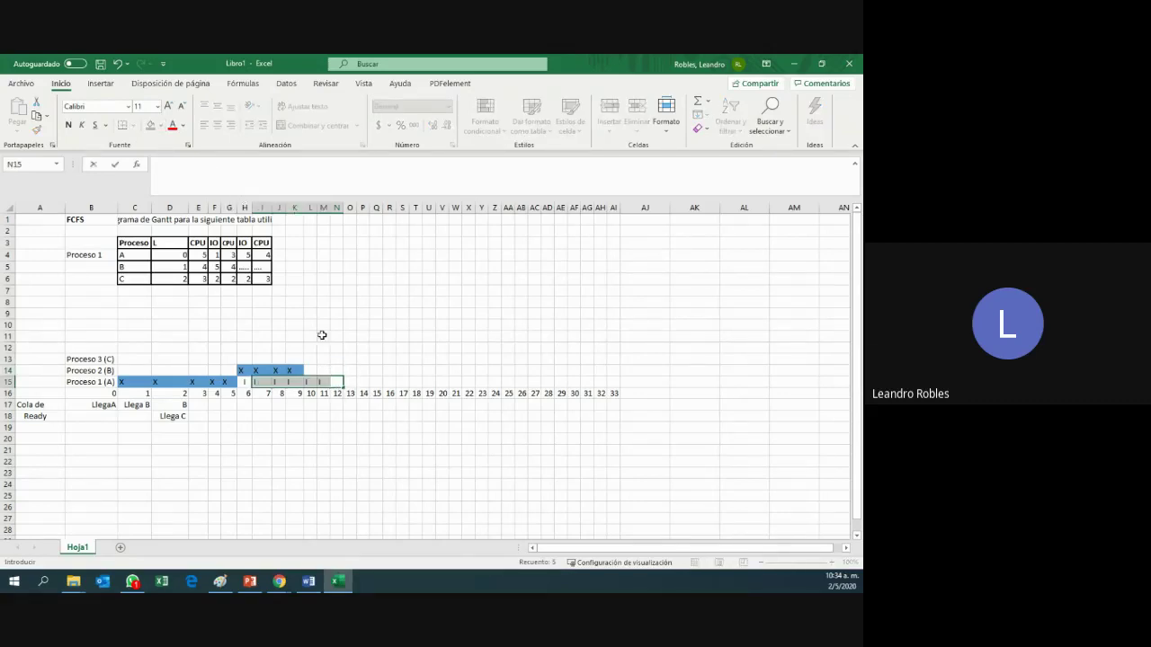
left_click(324, 381)
type("I")
key("BackSpace")
left_click(310, 381)
key("BackSpace")
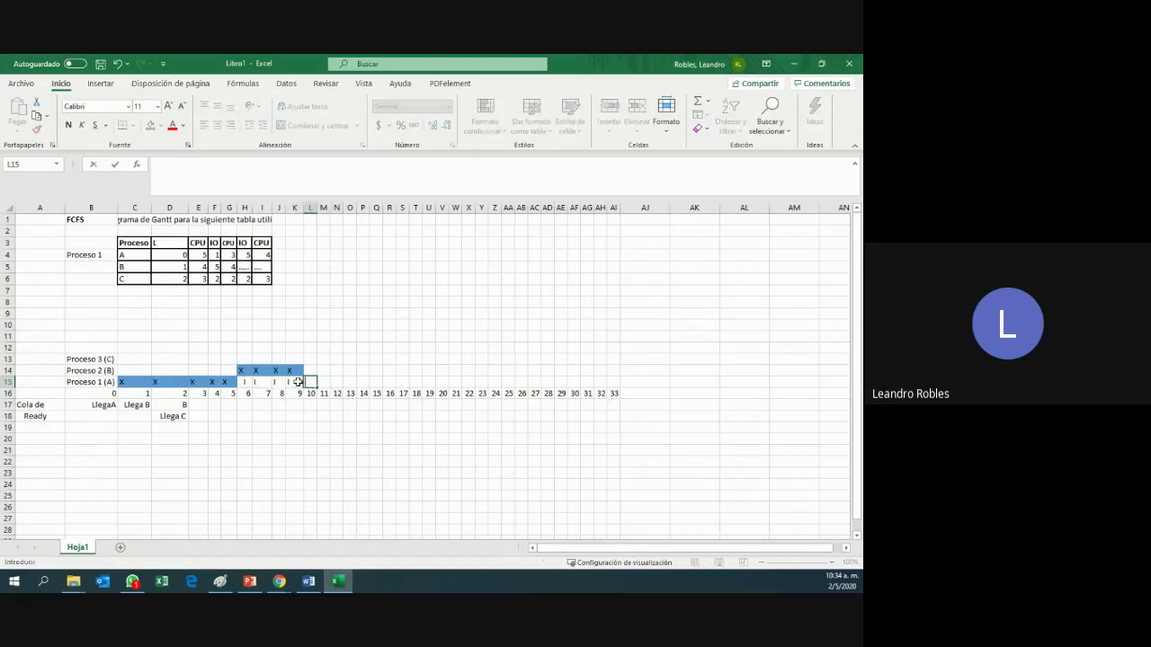
left_click(294, 381)
key("BackSpace")
left_click(278, 382)
left_click(255, 381)
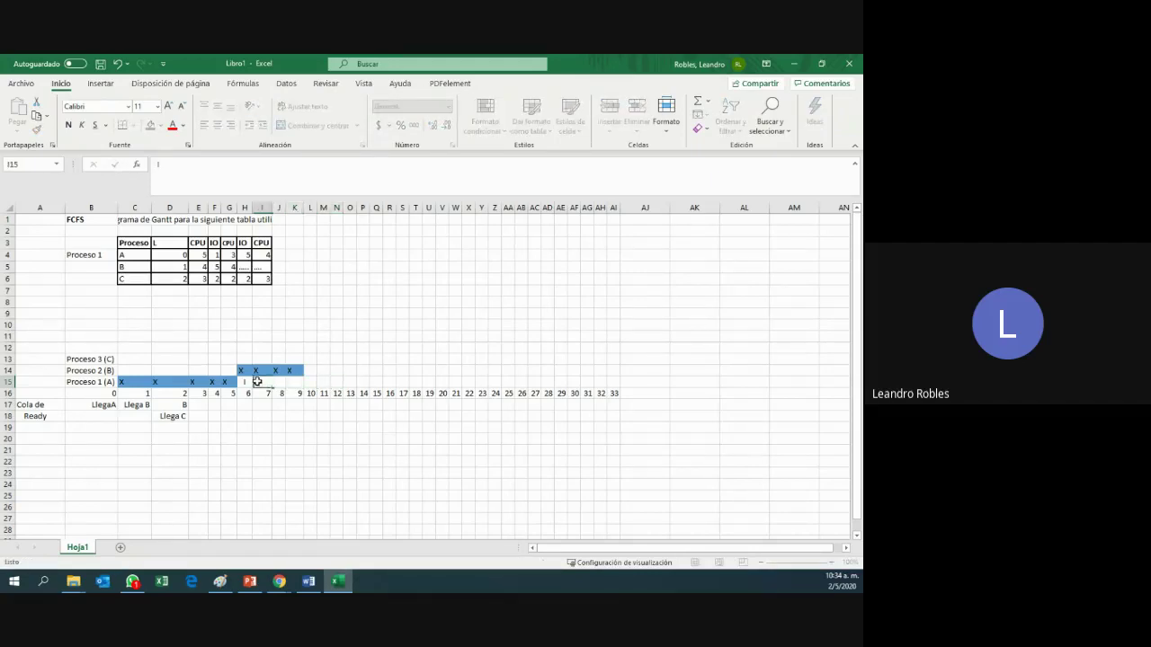
key("BackSpace")
left_click(384, 351)
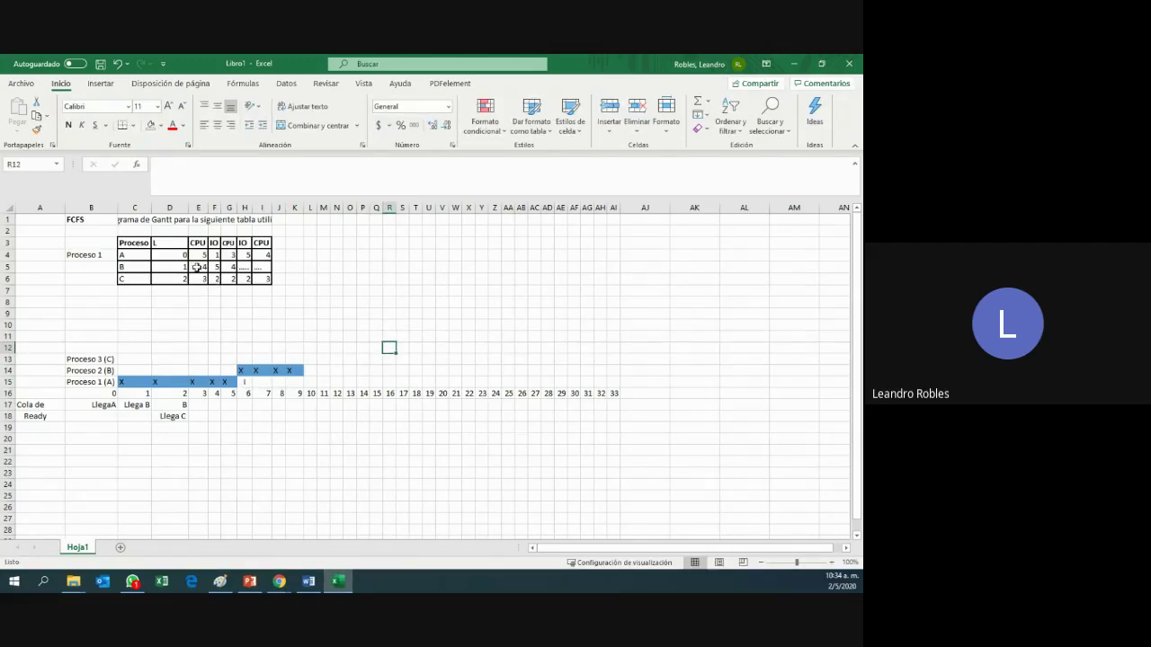
- Enter "I" for Proceso 2 (B) at time 10 in L14, remove the cell's fill and center its text
left_click(312, 371)
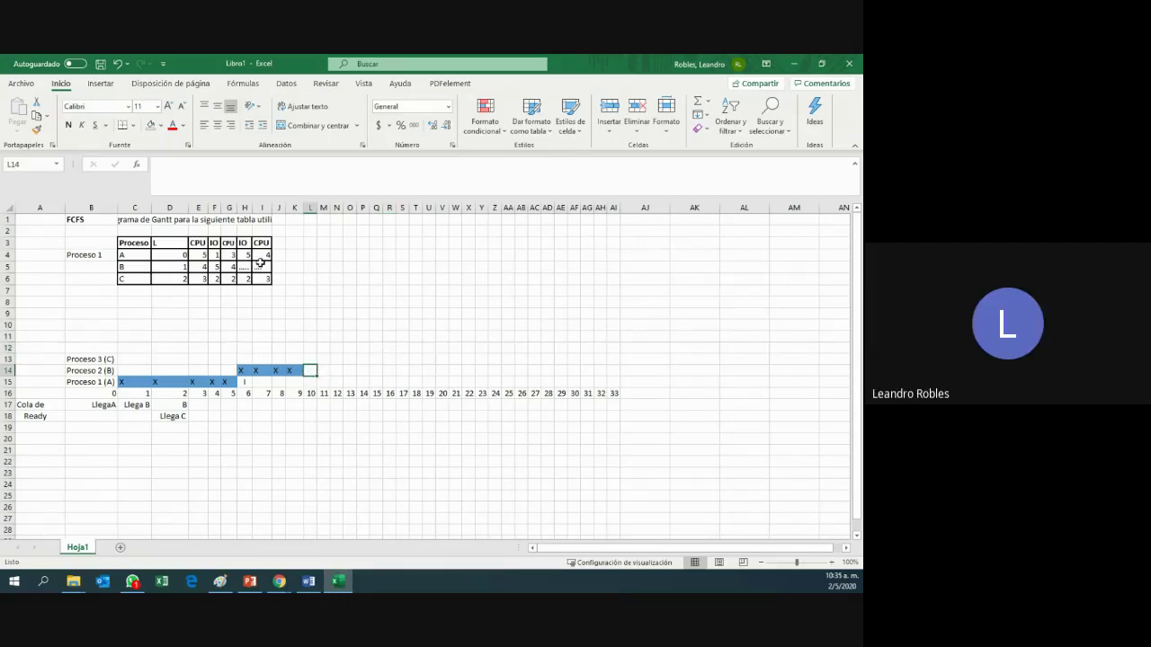
left_click(202, 255)
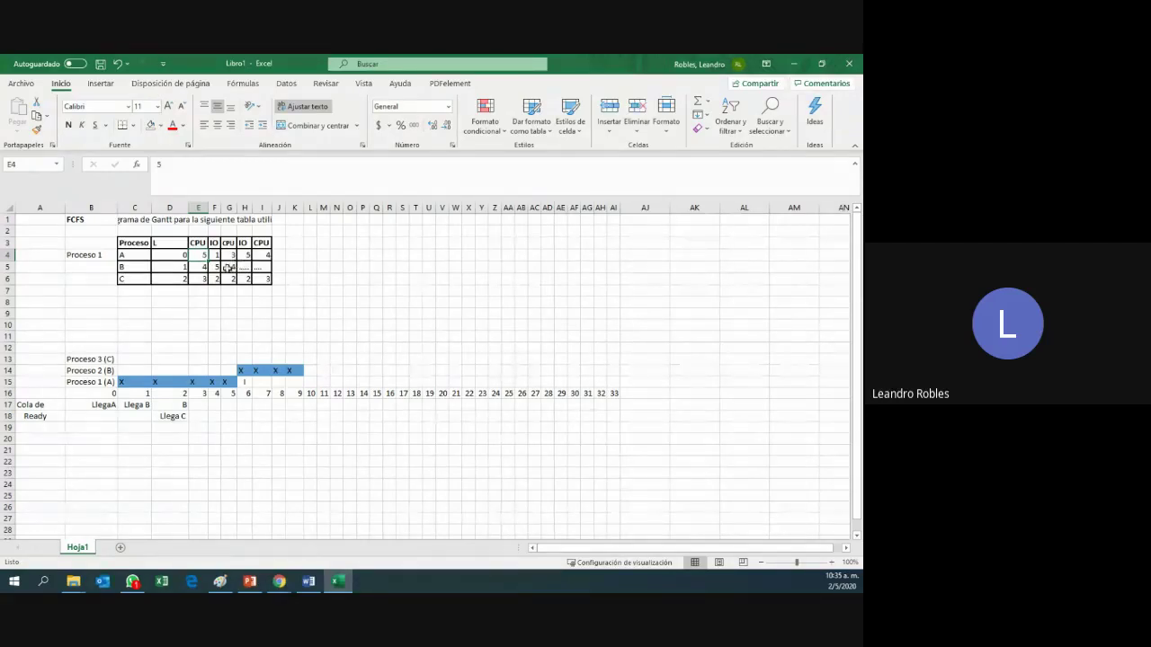
left_click(312, 370)
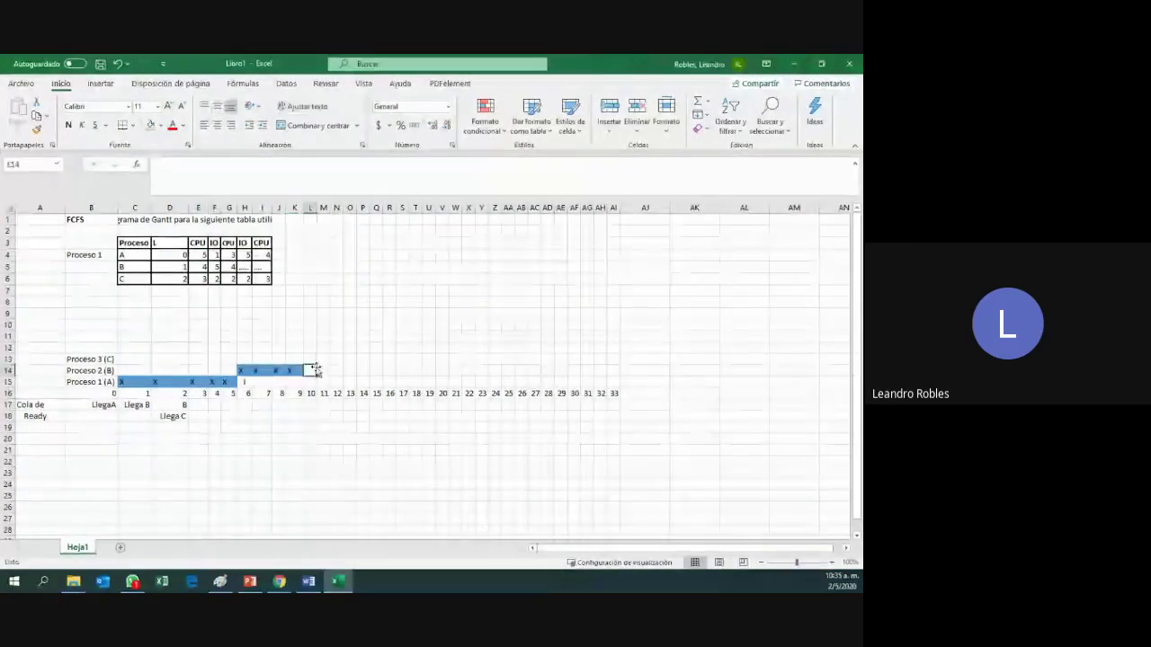
type("x")
key("Return")
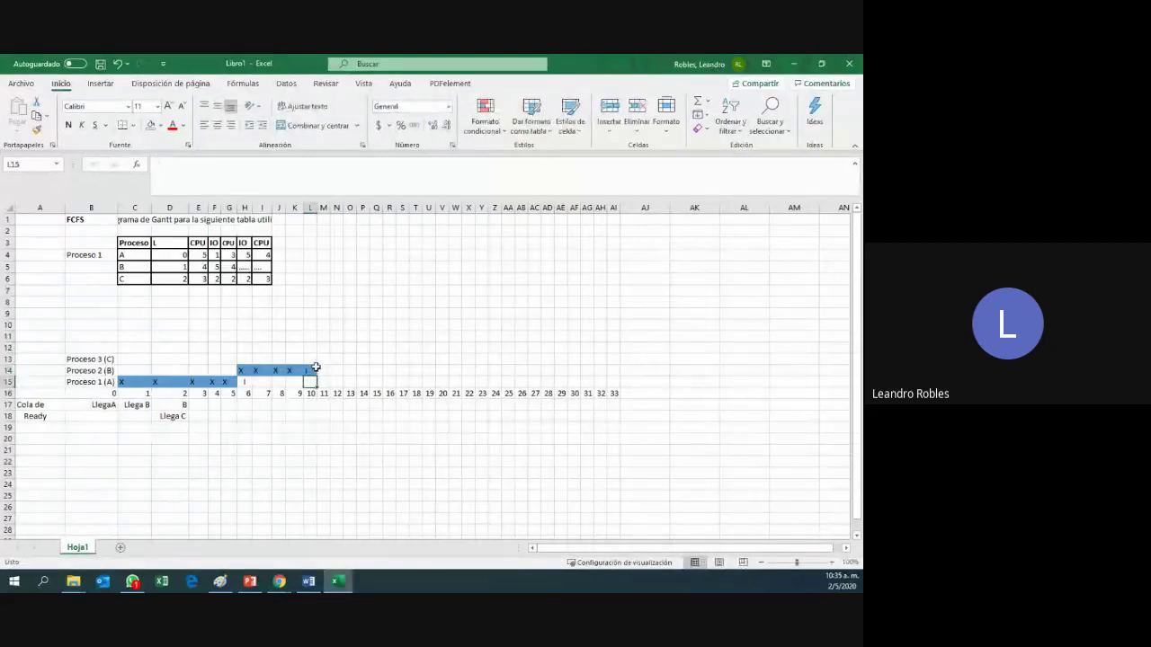
left_click(318, 370)
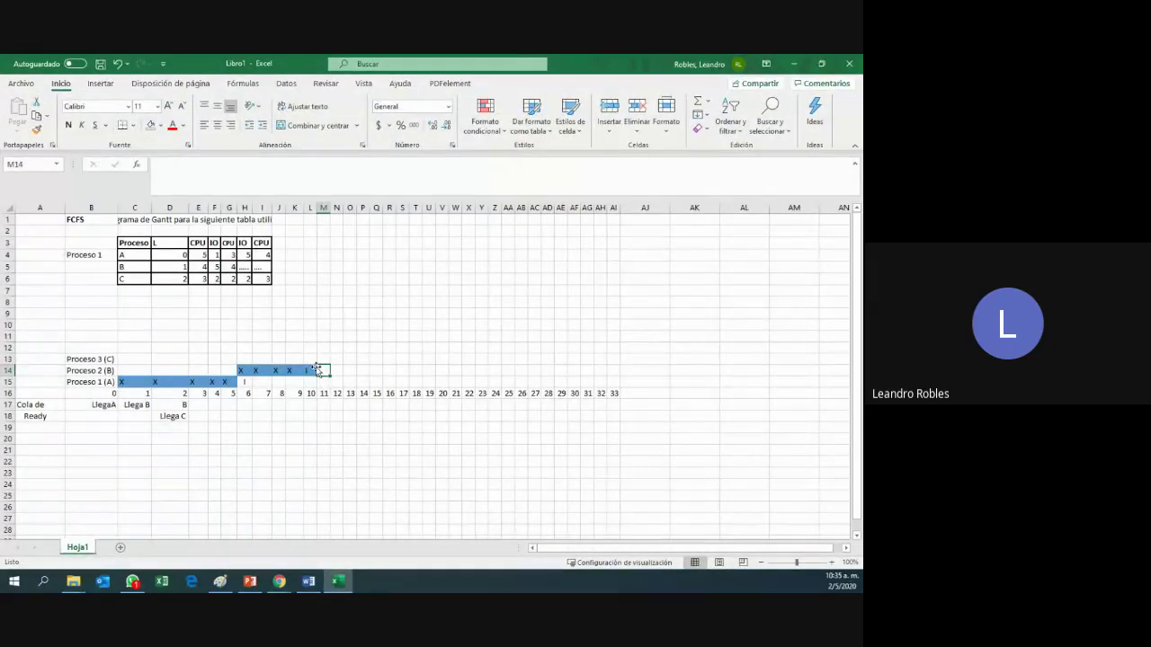
left_click(311, 370)
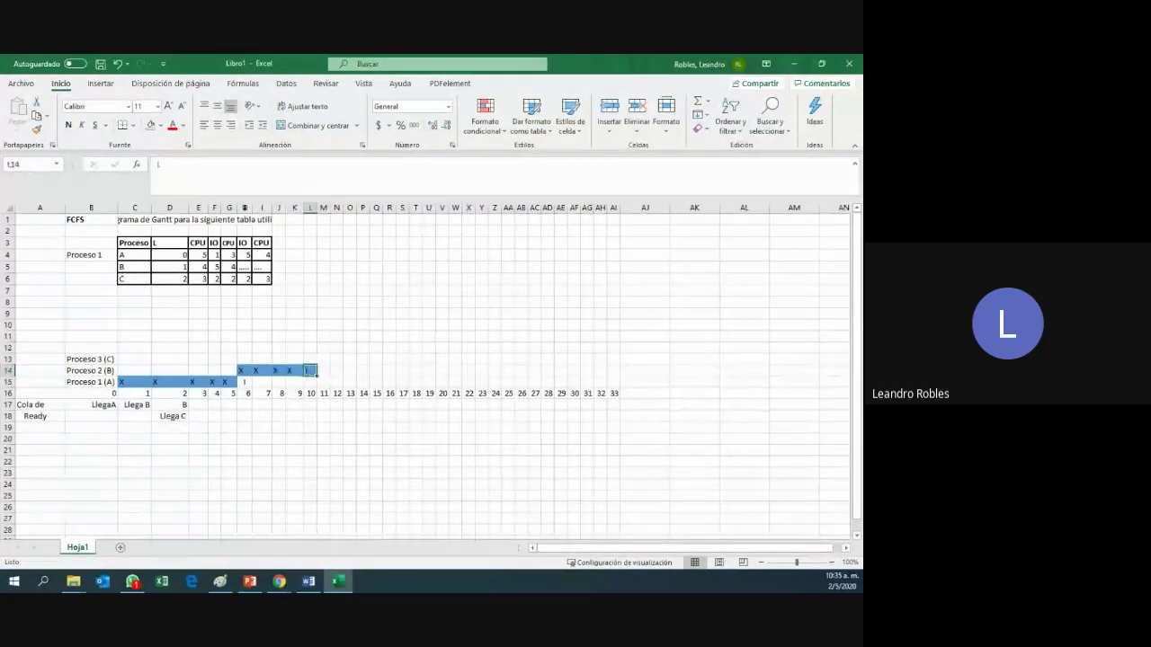
left_click(148, 125)
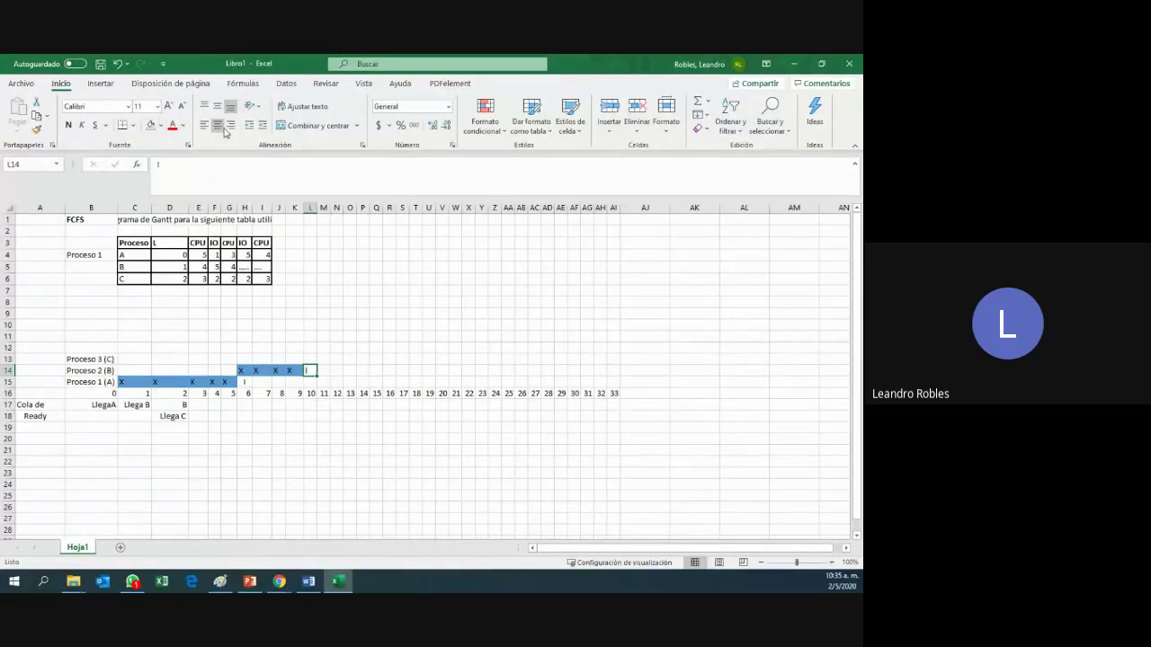
- Copy the "I" in L14 to M14:P14 to mark Proceso 2 (B) in IO at times 11 to 14
key("ctrl+c")
left_click_drag(322, 369, 364, 370)
key("ctrl+v")
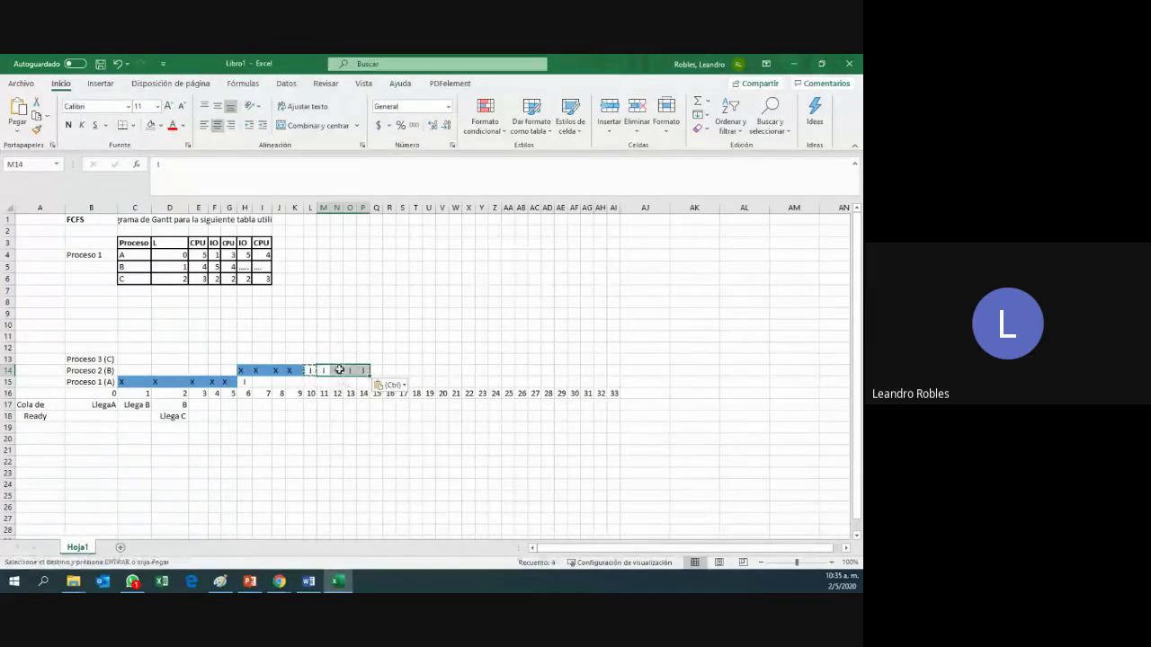
left_click(334, 335)
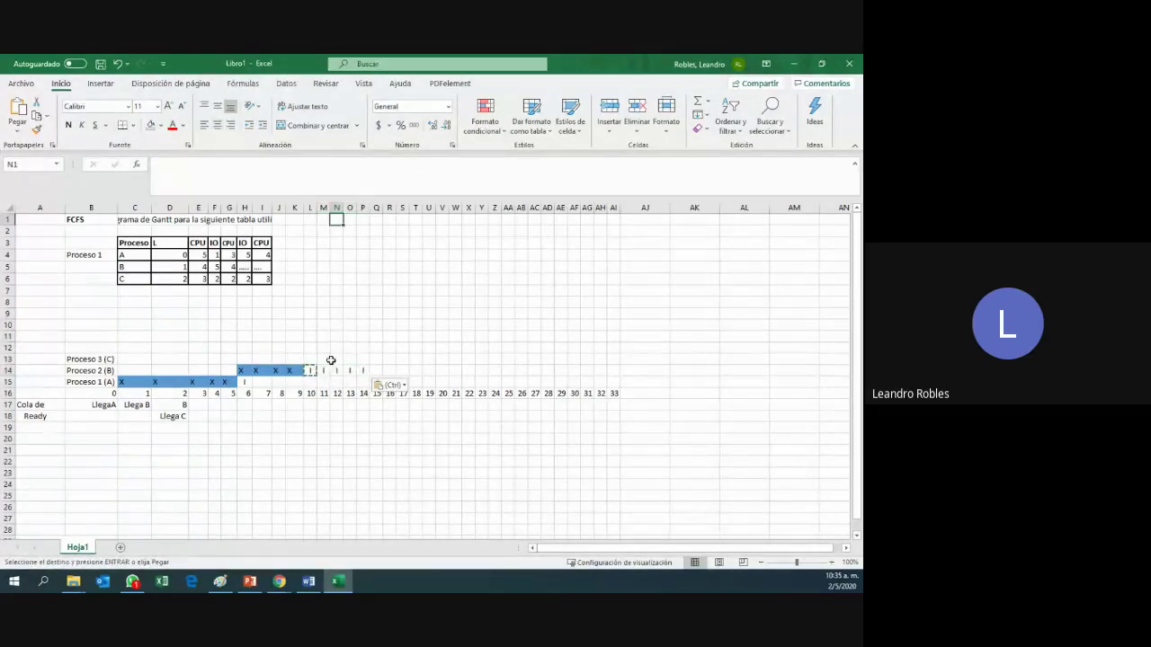
left_click(334, 358)
left_click_drag(372, 348, 388, 348)
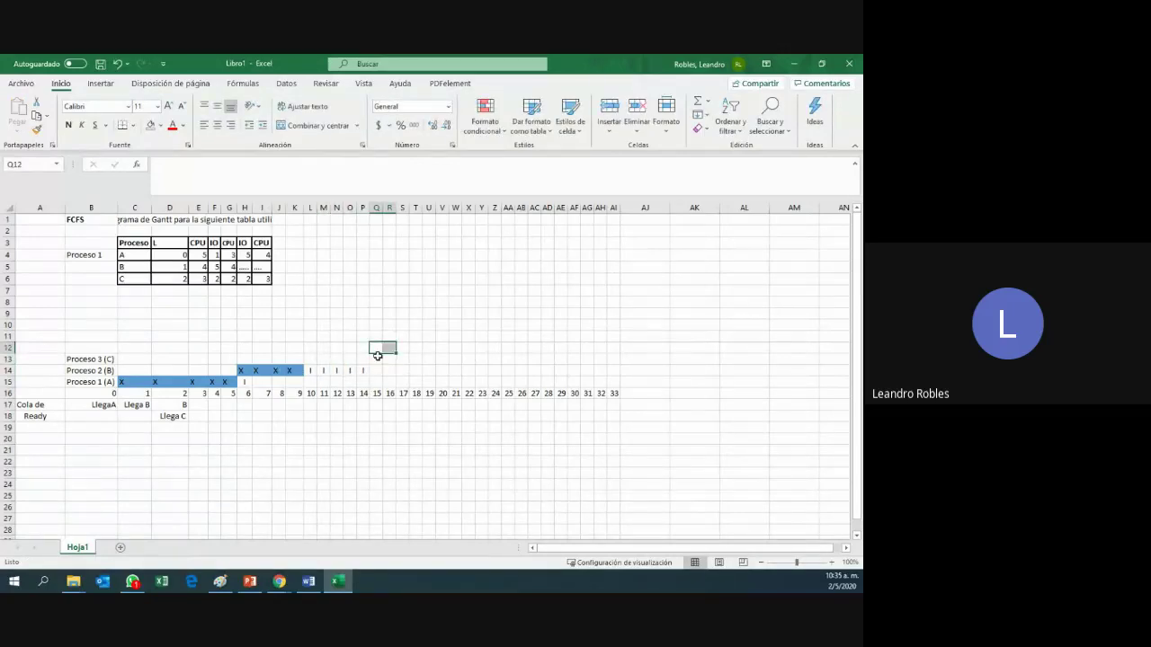
- Fill cells L13:N13 of Proceso 3 (C), times 10 to 12, with the same blue as the other CPU bars
left_click(204, 282)
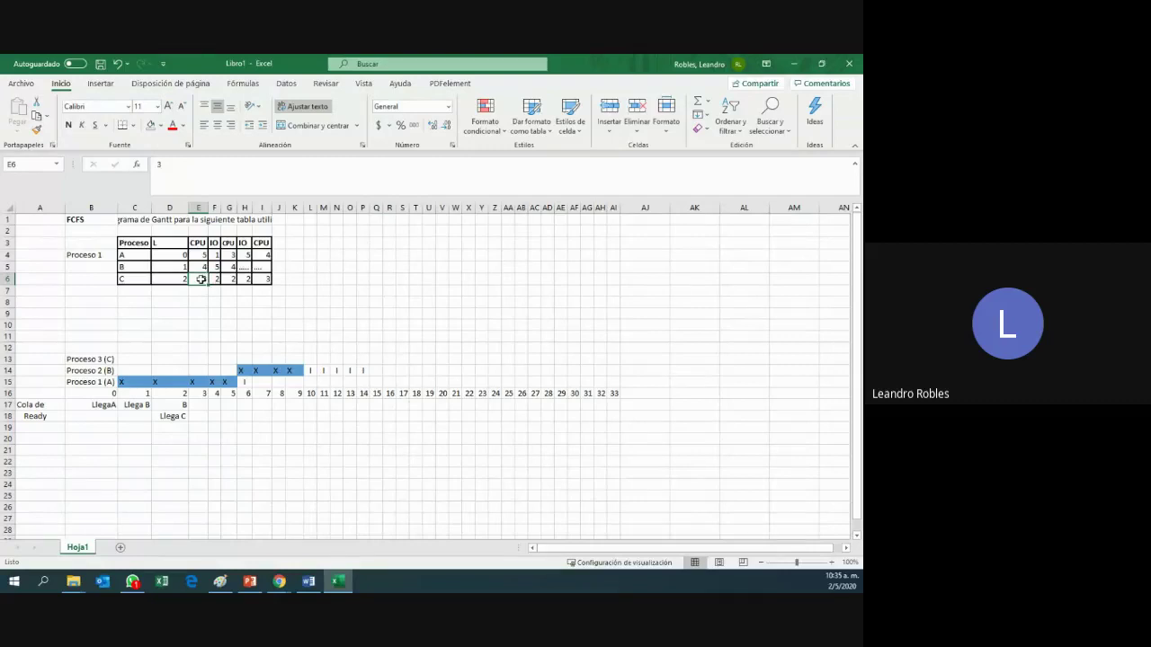
left_click_drag(309, 359, 339, 360)
left_click(160, 125)
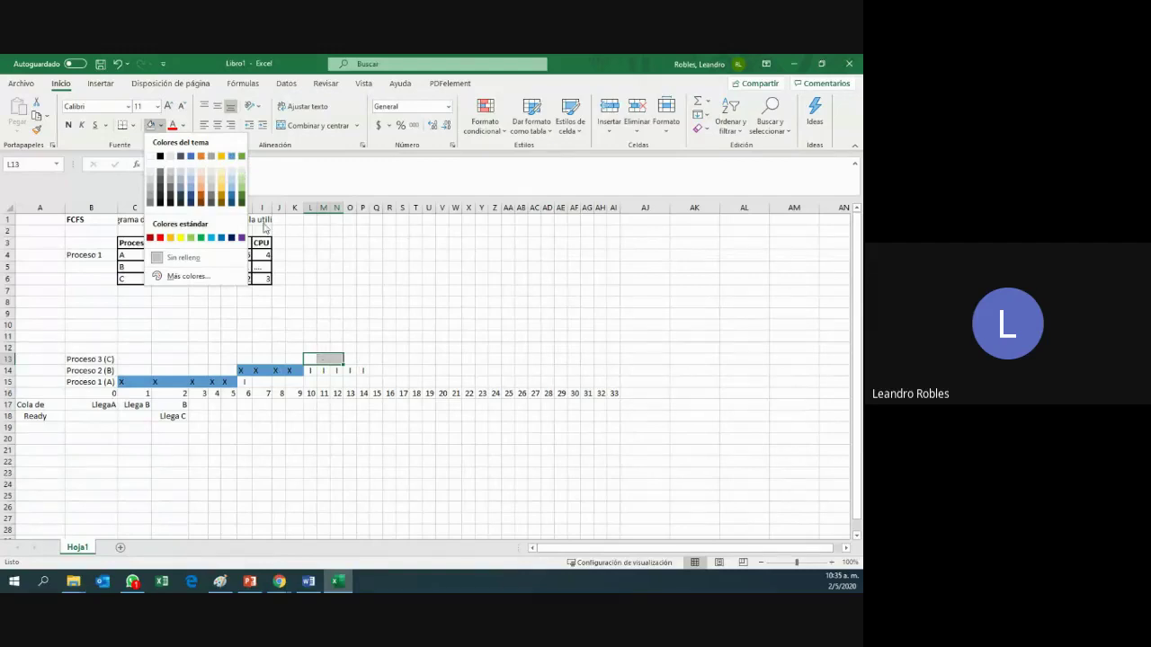
left_click(231, 156)
- Enter "X" in L13, M13 and N13 to mark the CPU burst of Proceso 3 (C) at times 10 to 12
left_click(313, 359)
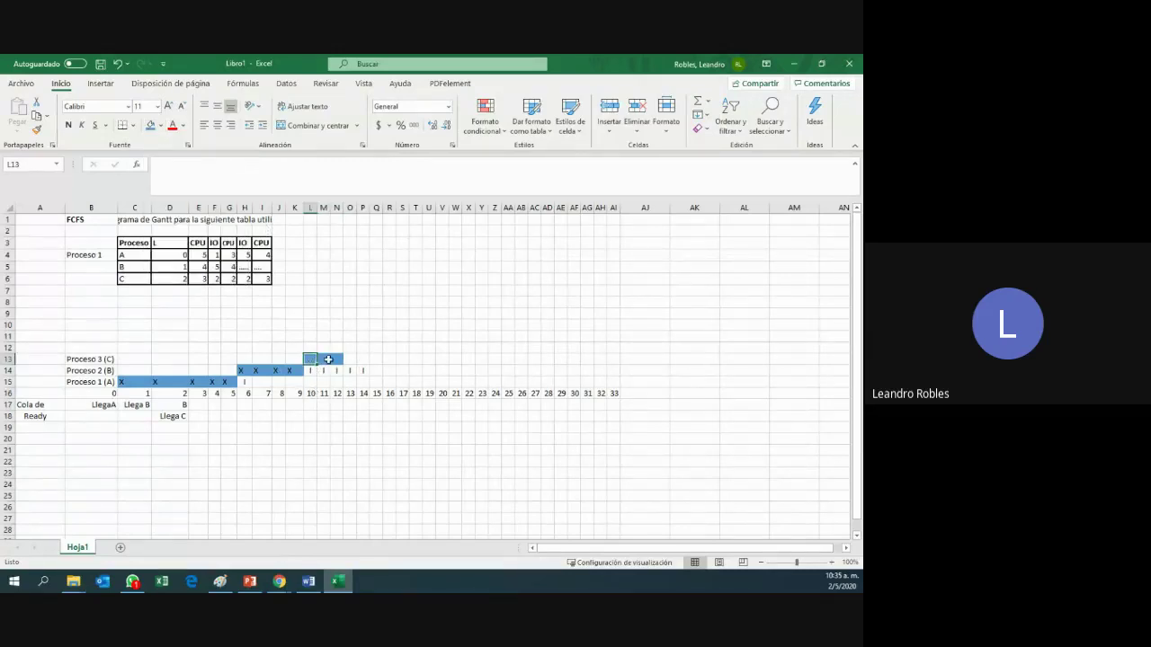
type("x")
key("Tab")
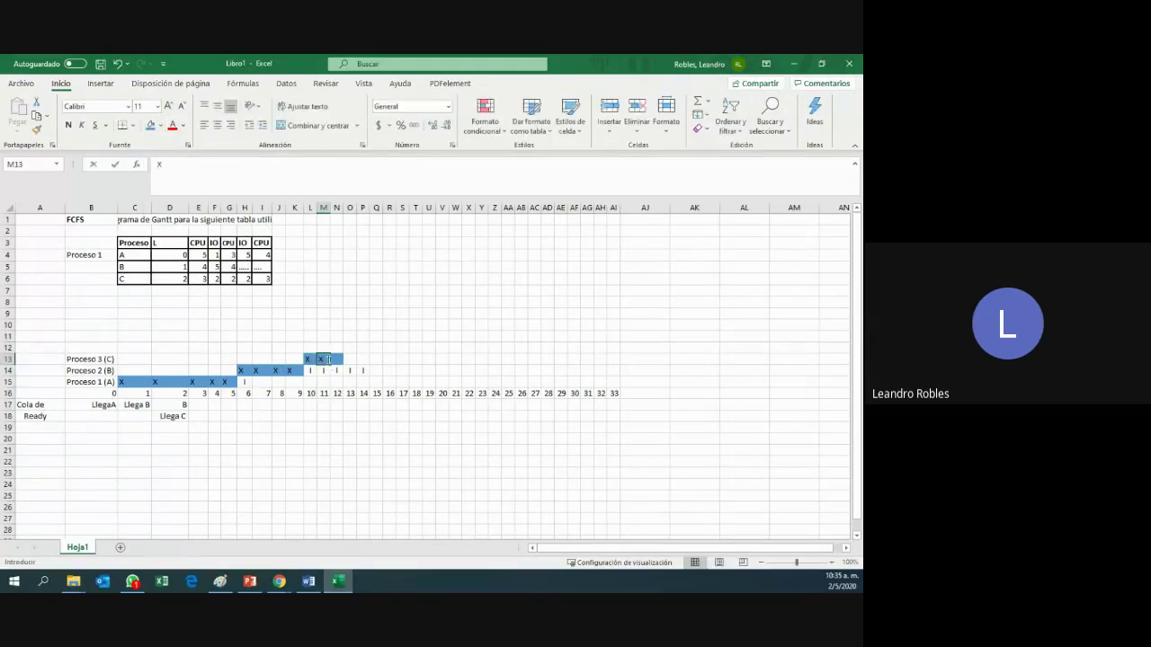
type("x")
key("Tab")
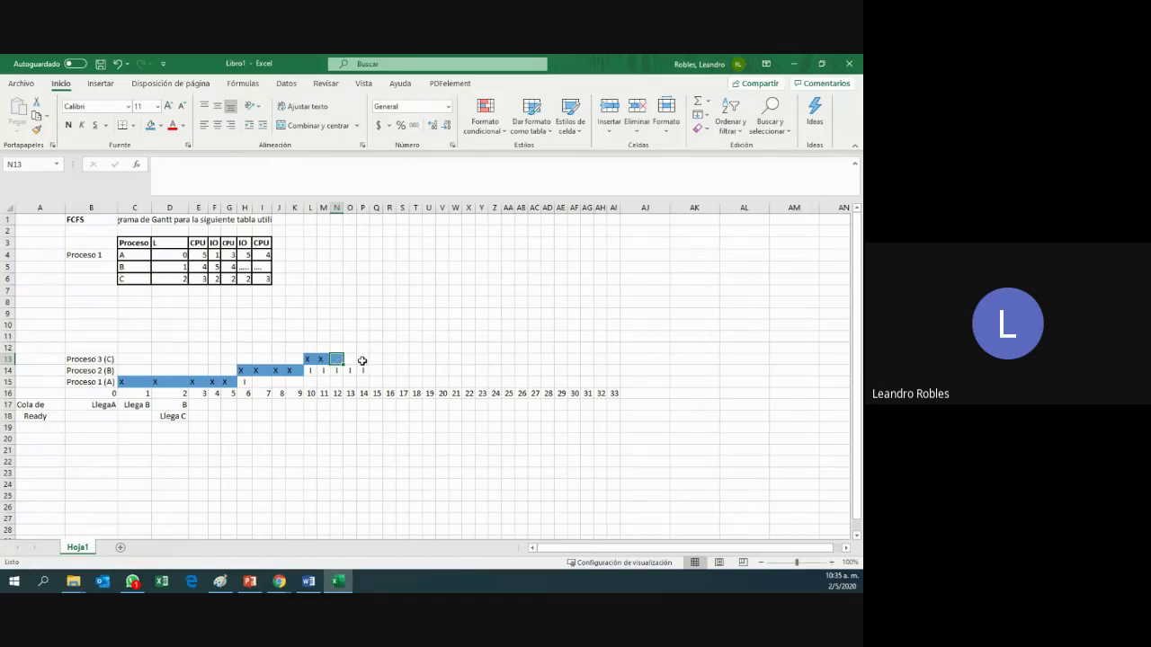
type("x")
left_click(371, 350)
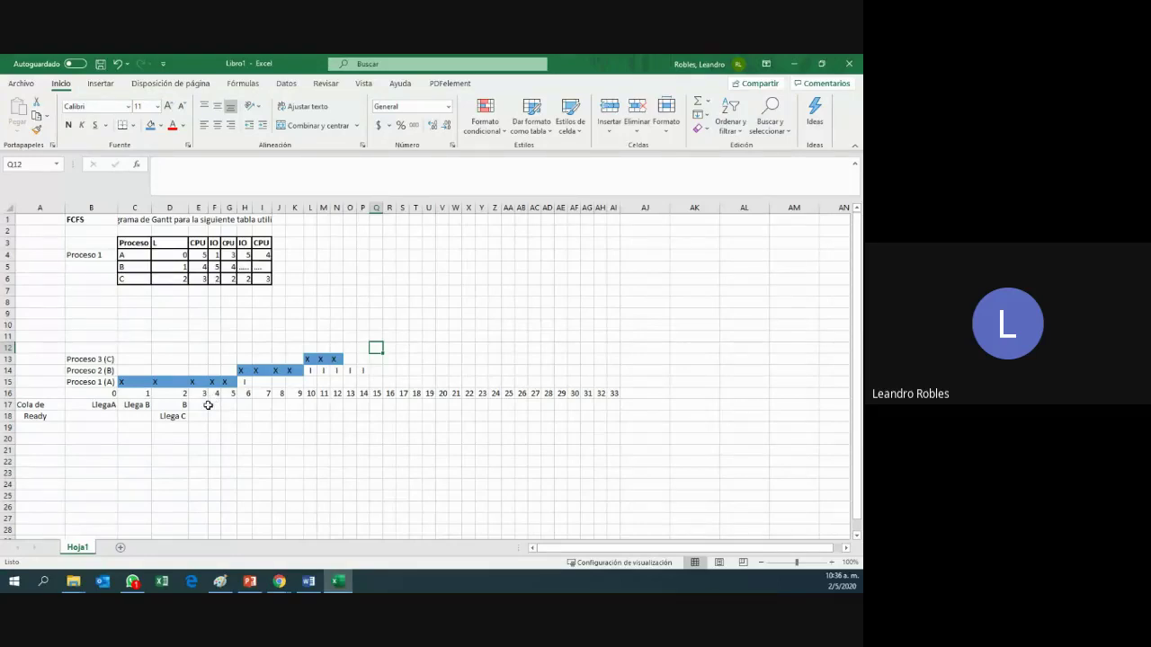
- Enter "B" in E17 and "C" in E18 as the ready queue at time 3
left_click(207, 405)
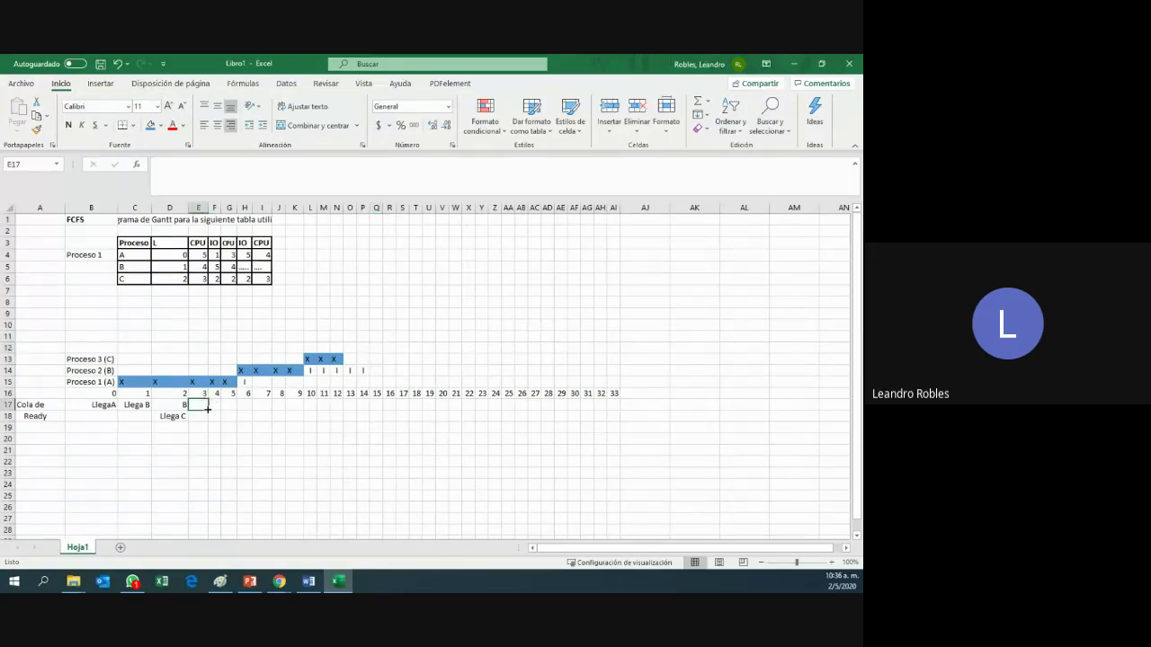
left_click(207, 415)
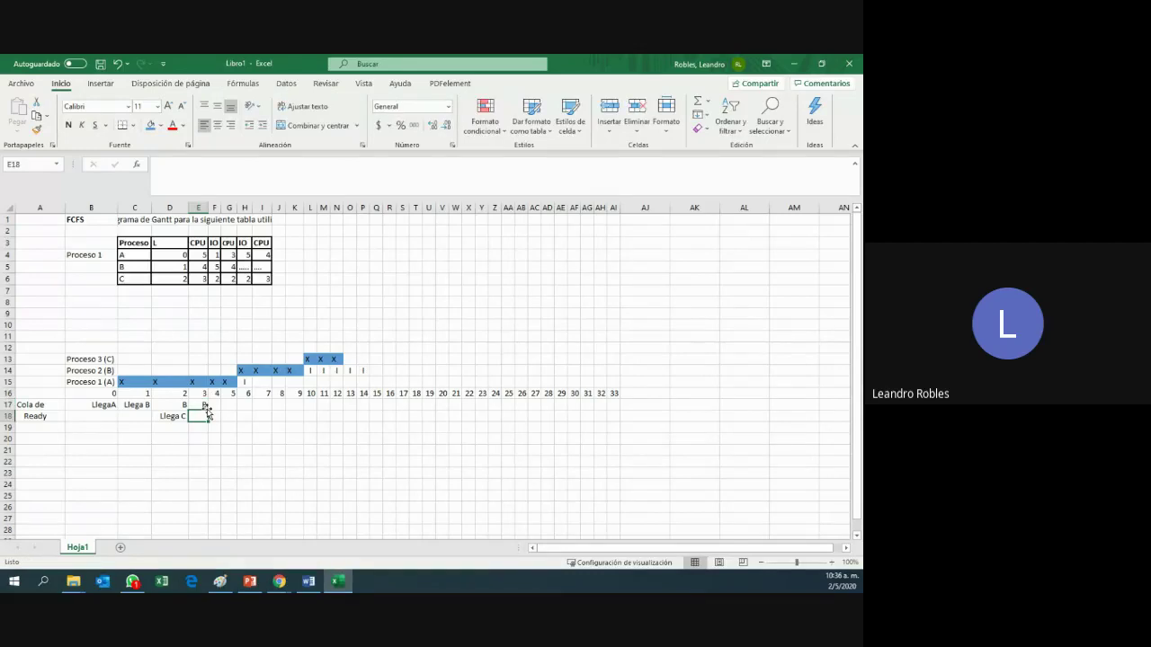
type("C")
key("Return")
key("Right")
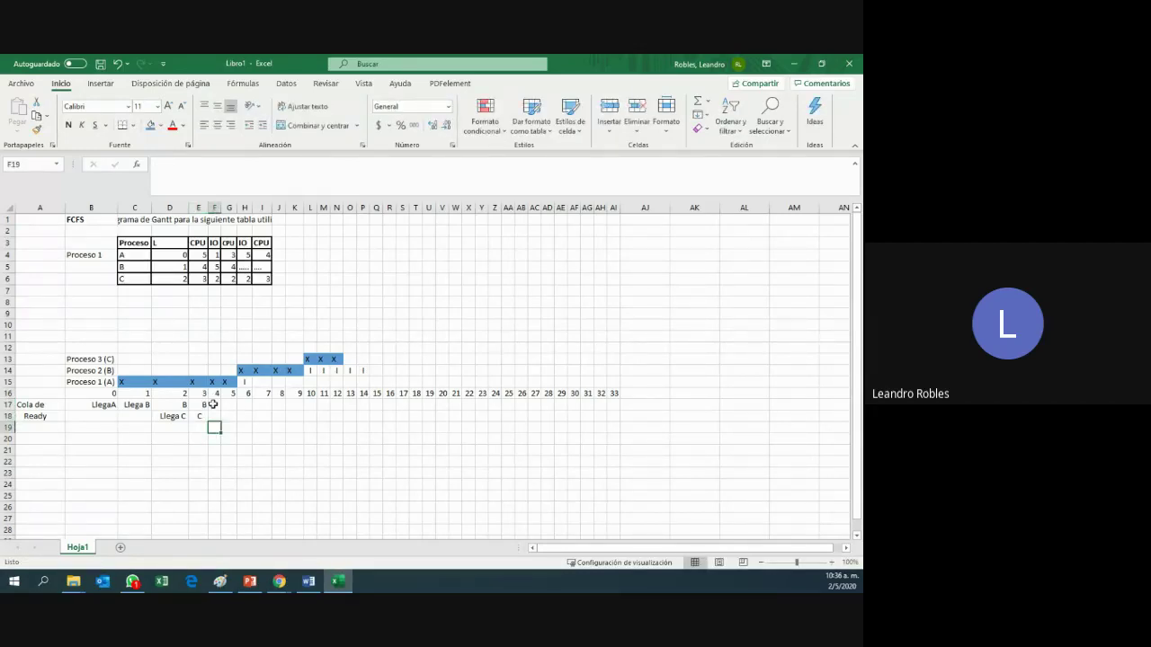
- Enter "B" in F17 and "C" in F18 as the ready queue at time 4
left_click(216, 404)
type("BC")
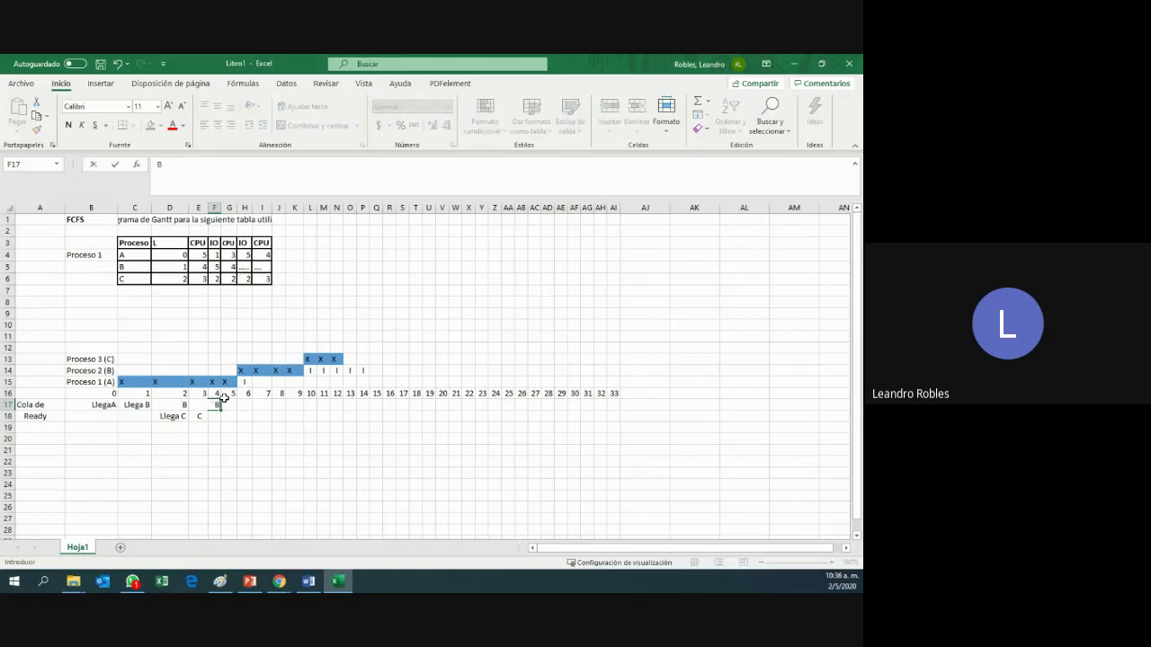
key("Return")
type("B")
type("C")
key("Return")
- Enter "B" in G17 and "C" in G18 as the ready queue at time 5
left_click(231, 405)
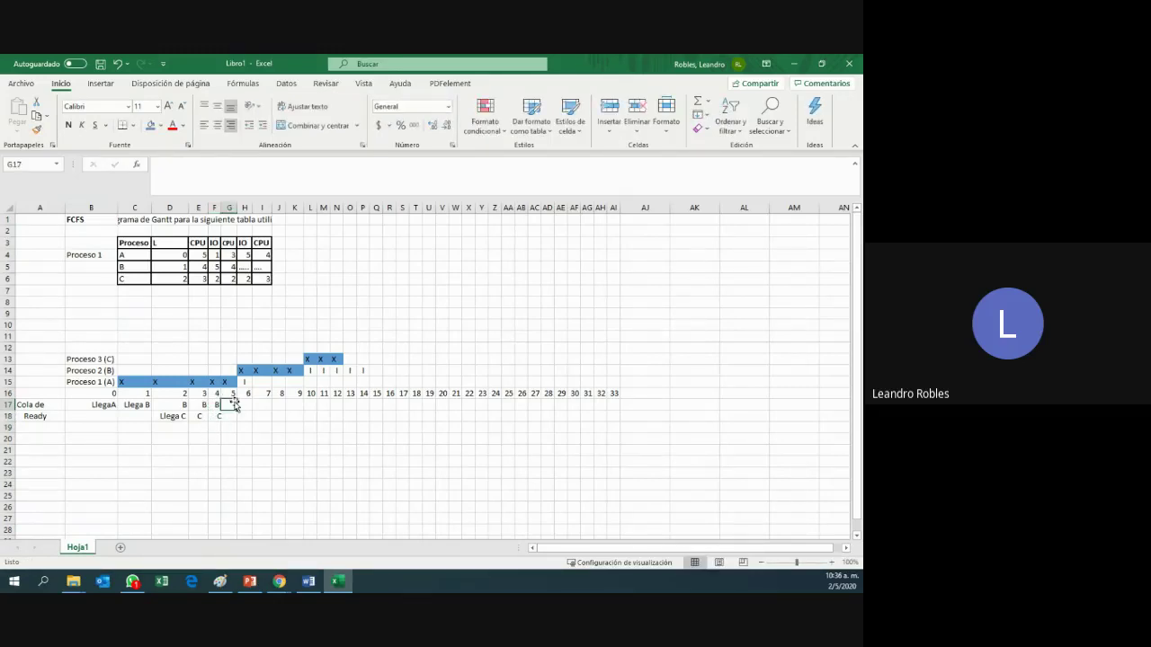
type("B")
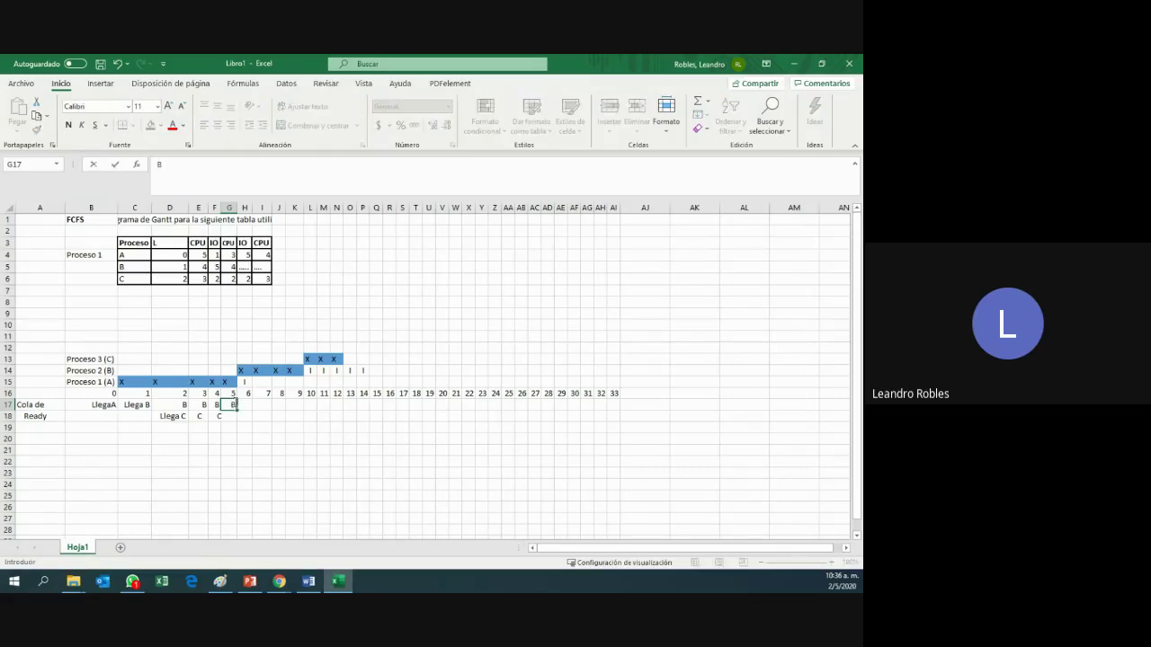
key("Return")
type("C")
left_click(260, 437)
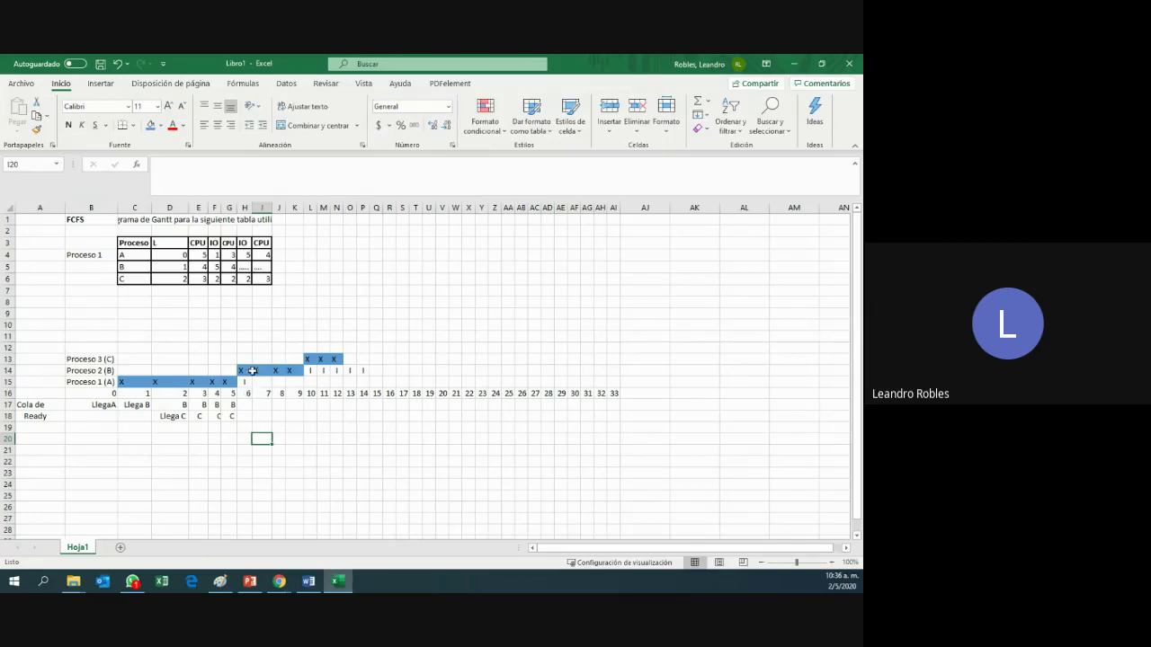
- Enter "C" in H17 and I17 as first in the ready queue at times 6 and 7
left_click(249, 404)
type("C")
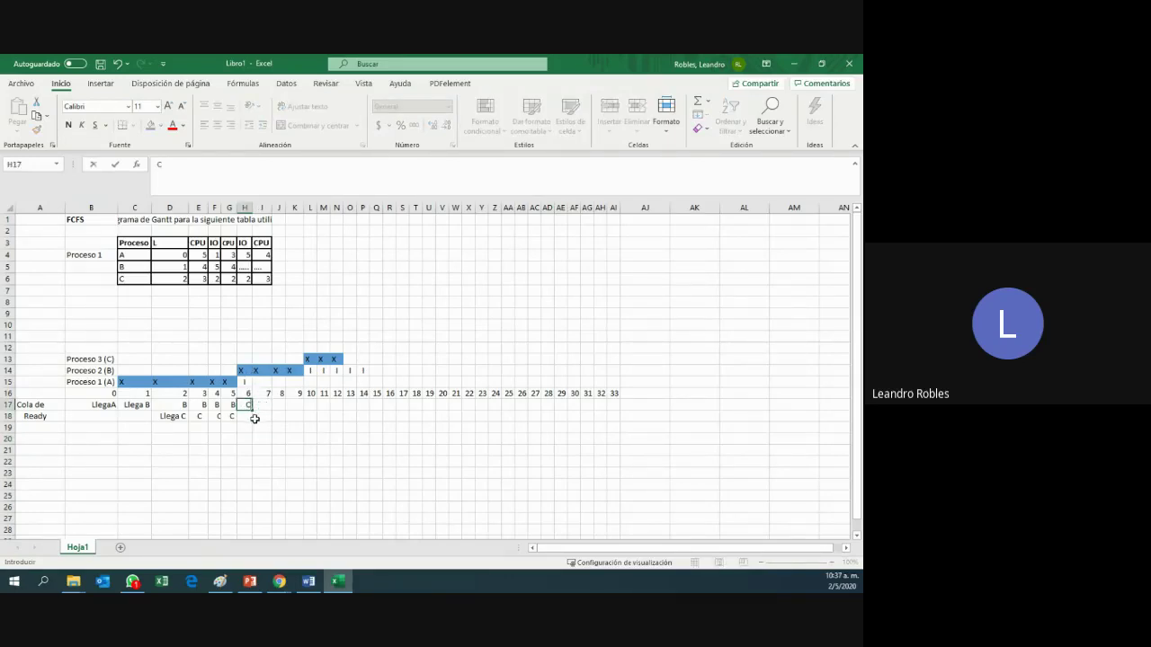
left_click(263, 406)
type("C")
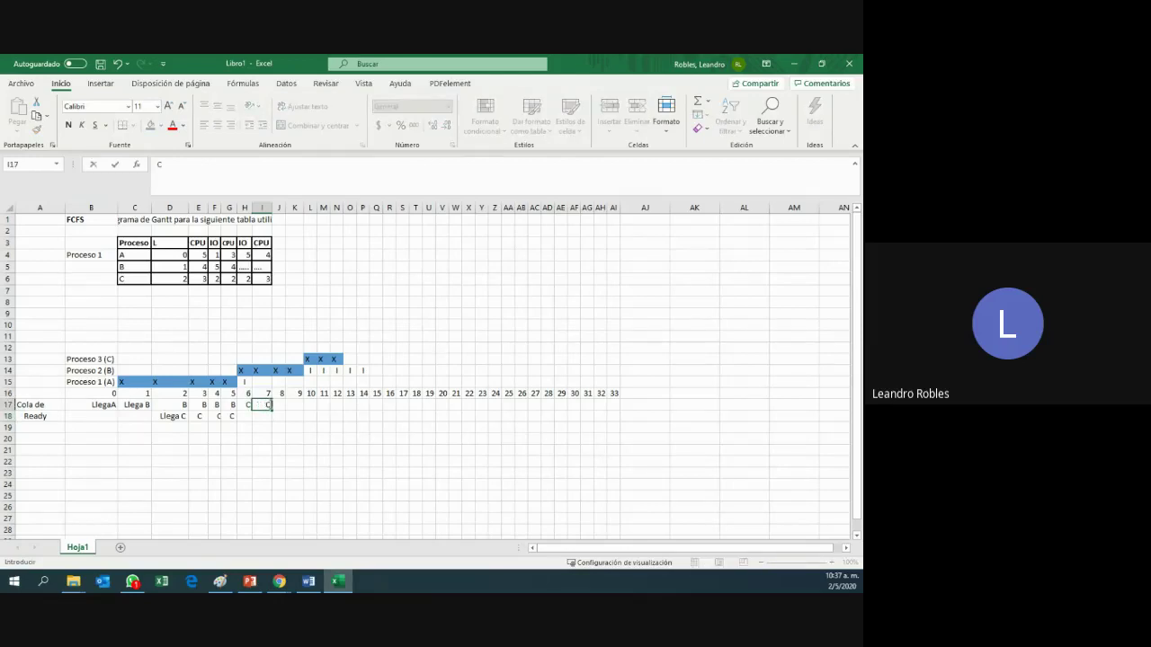
- Add "A" below "C" in I18 of the ready queue at time 7, keeping "I" in H15
left_click(270, 416)
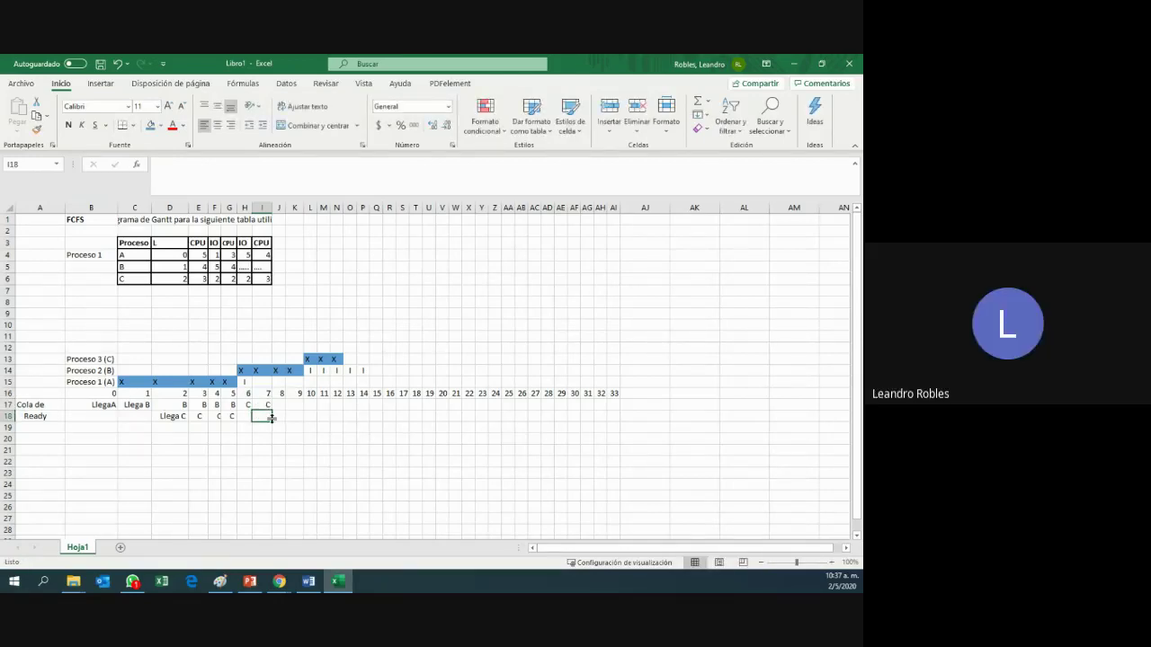
type("A")
left_click(247, 382)
type("I")
left_click(260, 416)
- Enter "C" in J17 and K17 of the ready queue for times 8 and 9
left_click(280, 405)
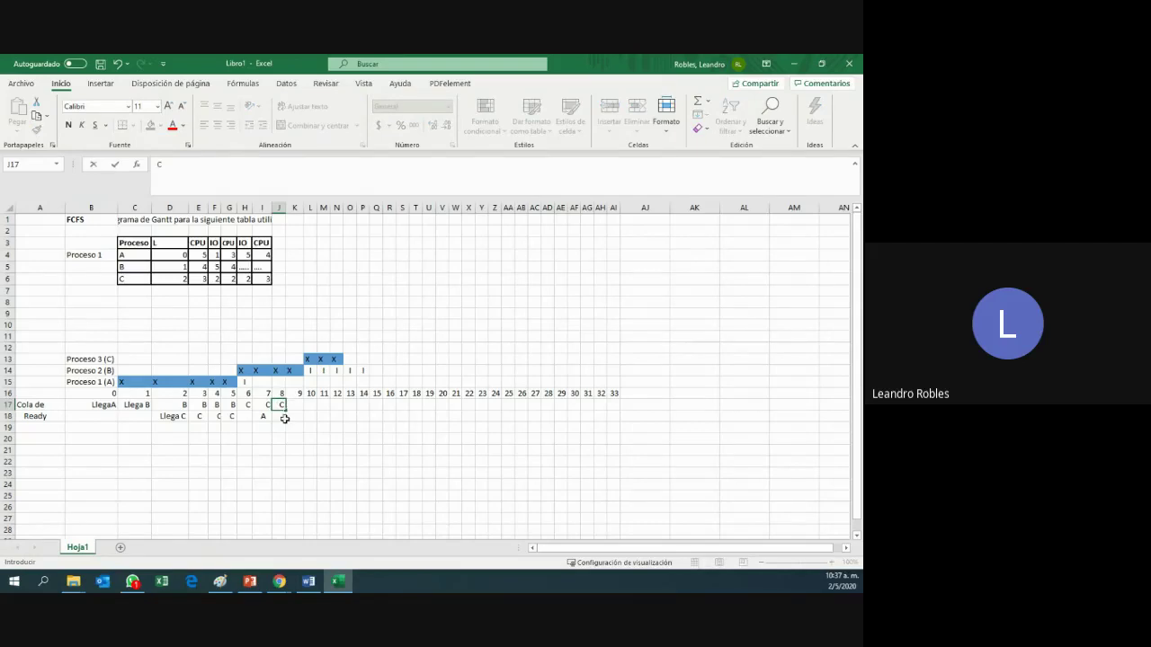
left_click(295, 406)
type("C")
- Enter "A" in J18 and K18, below "C" in the ready queue, for times 8 and 9
left_click(282, 416)
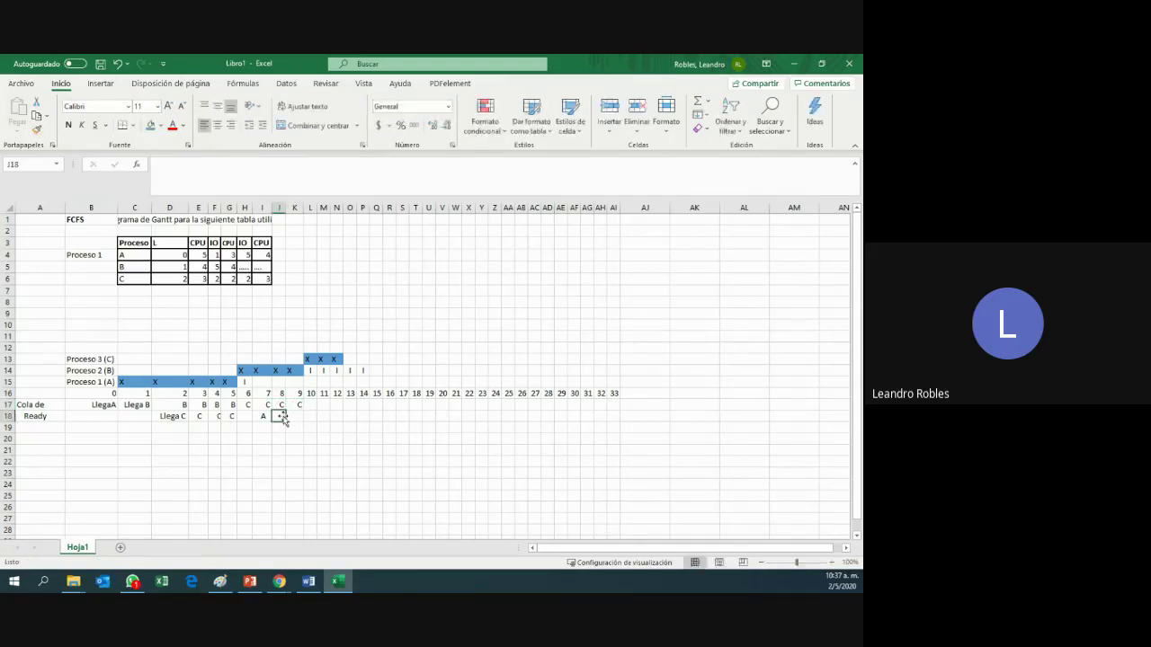
type("S")
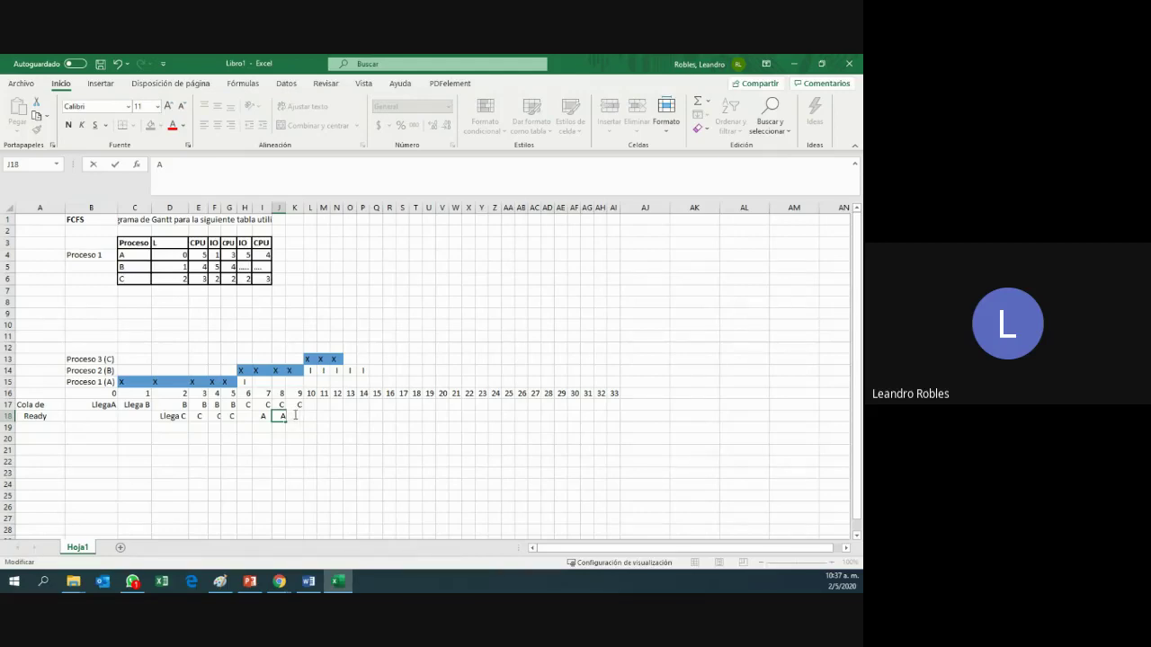
key("Escape")
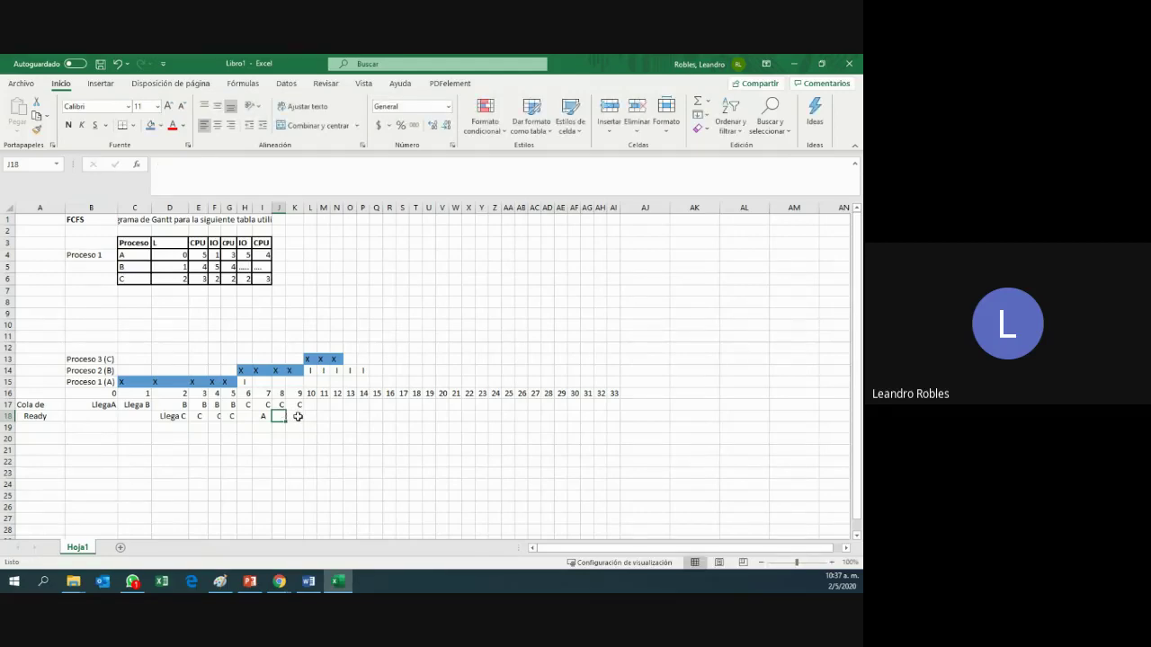
type("A")
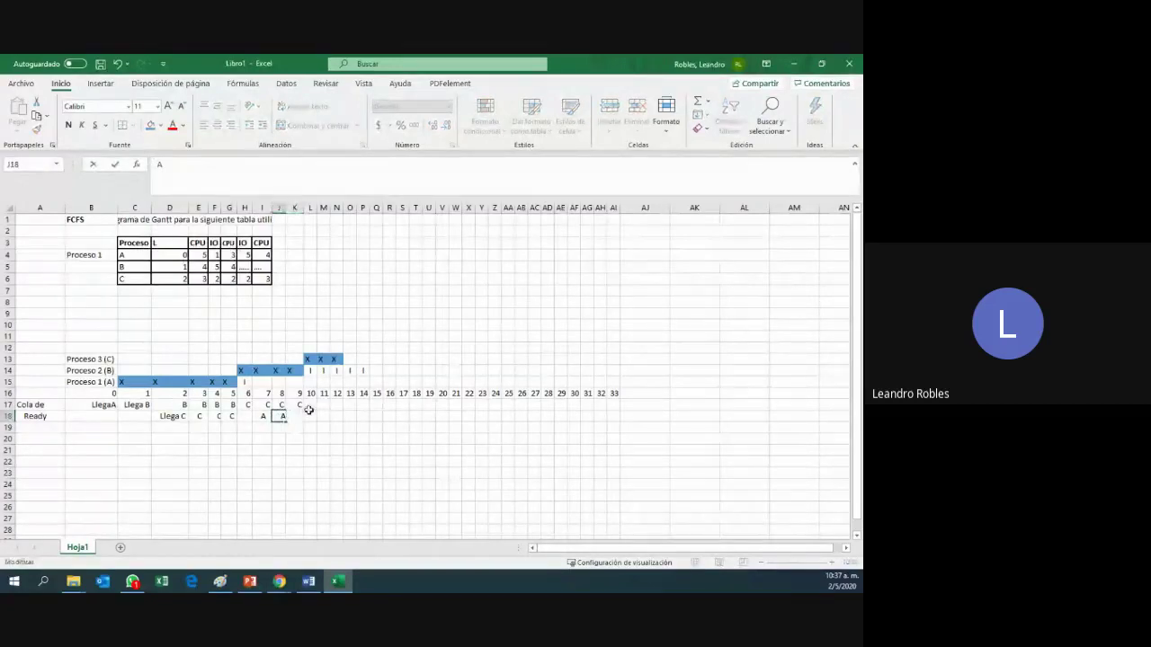
key("Return")
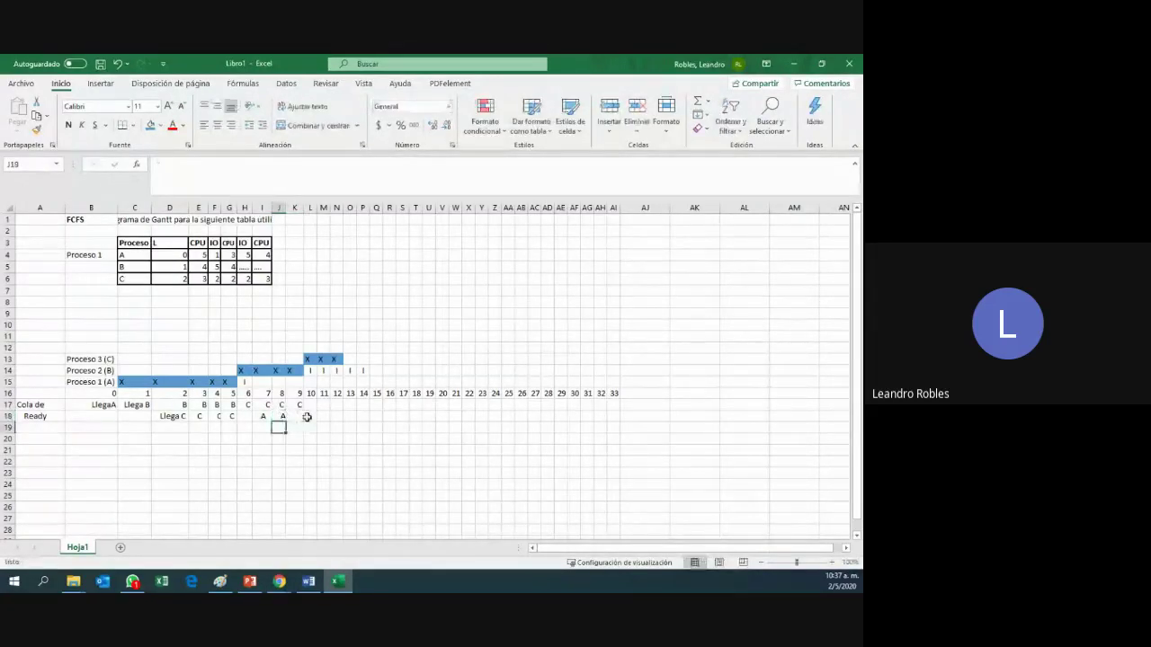
left_click(307, 416)
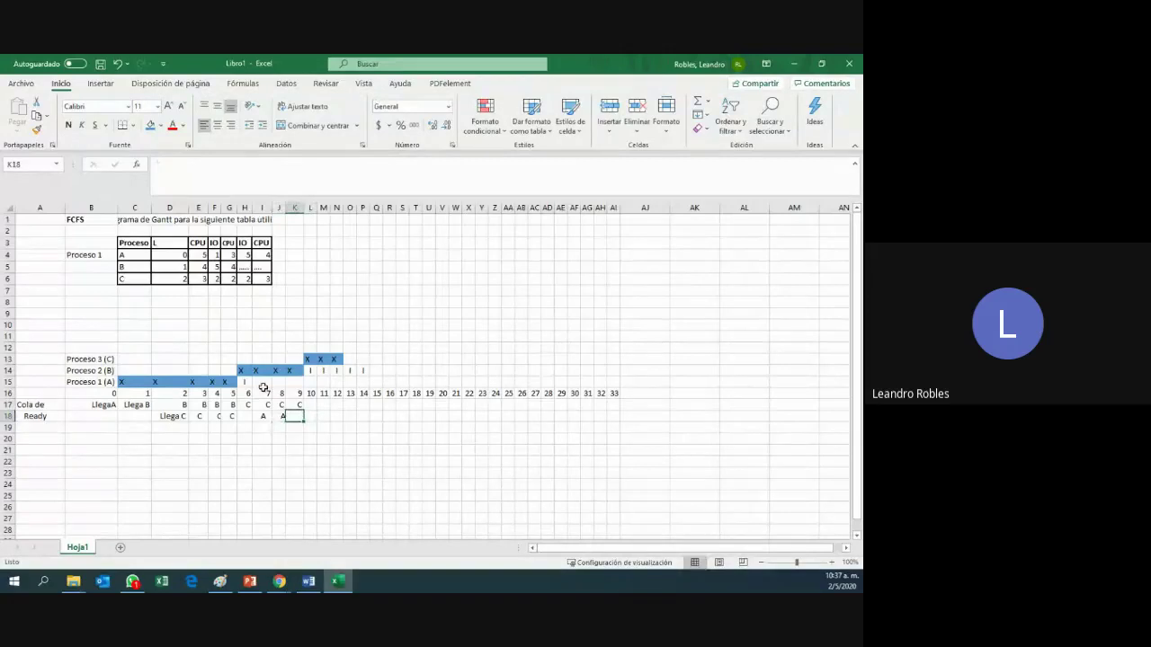
type("A")
left_click(323, 414)
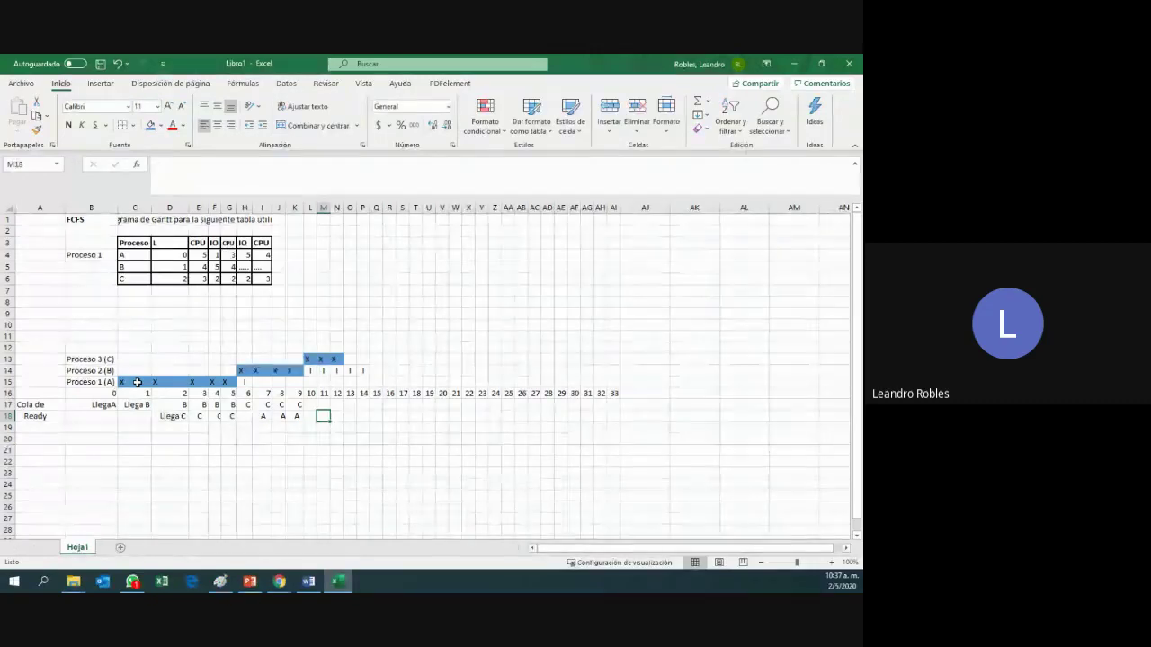
- Enter "A" in each cell from L17 to P17 of the ready queue, times 10 to 14
left_click(312, 405)
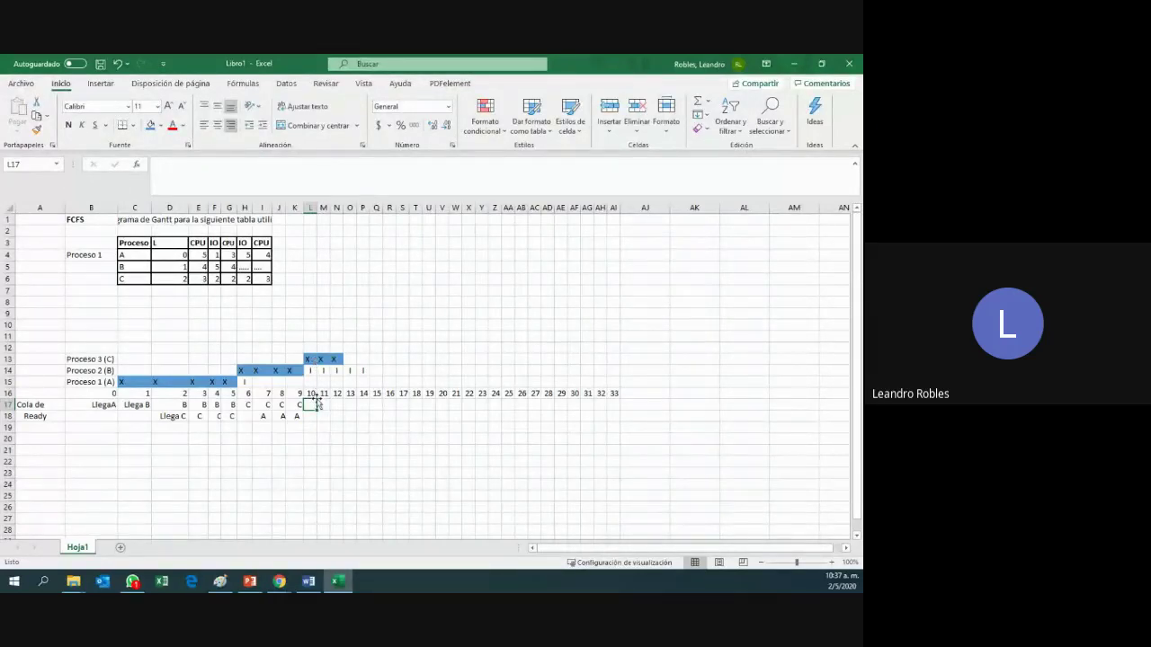
type("A")
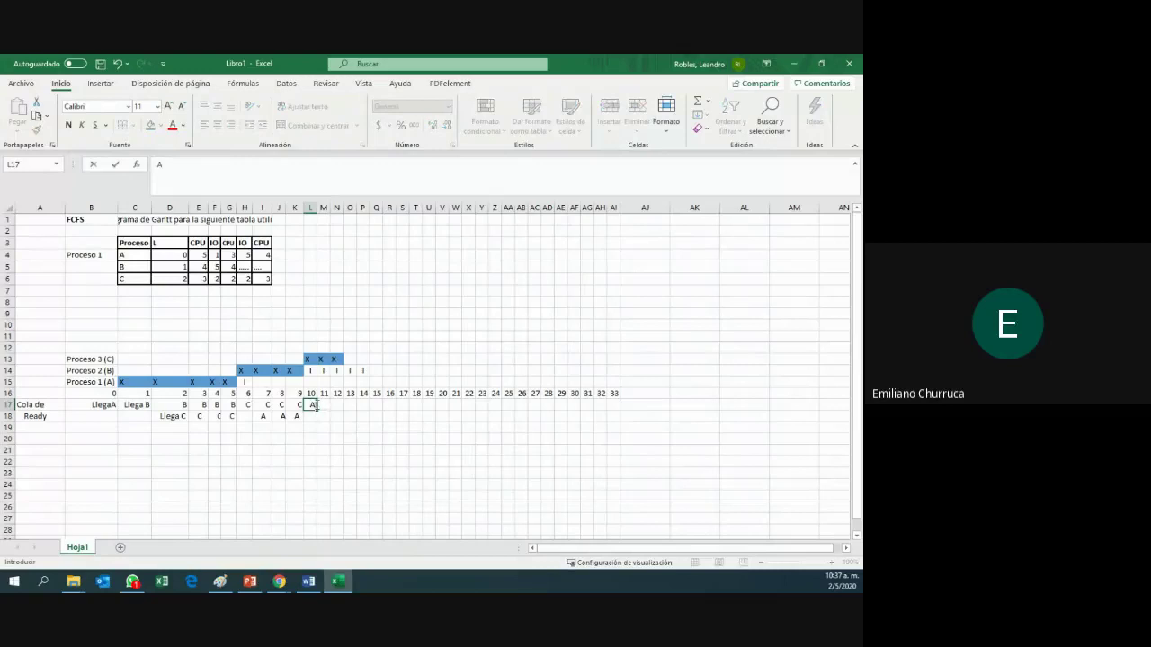
left_click(326, 404)
type("A")
left_click(337, 404)
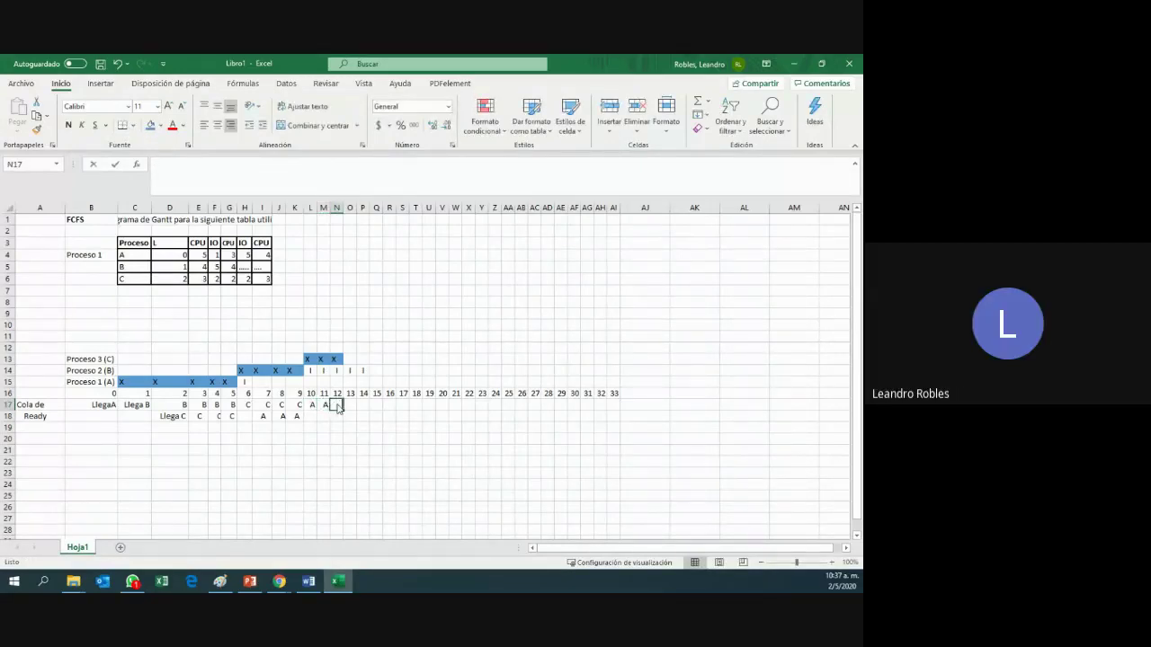
type("A")
left_click(353, 406)
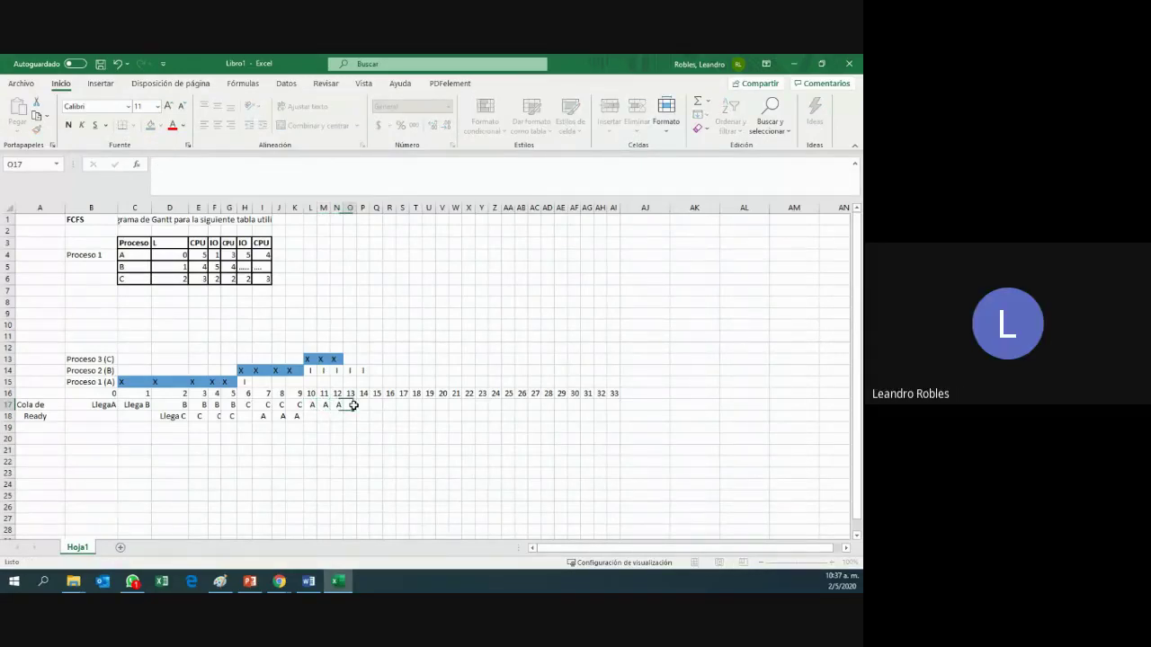
type("A")
left_click(362, 404)
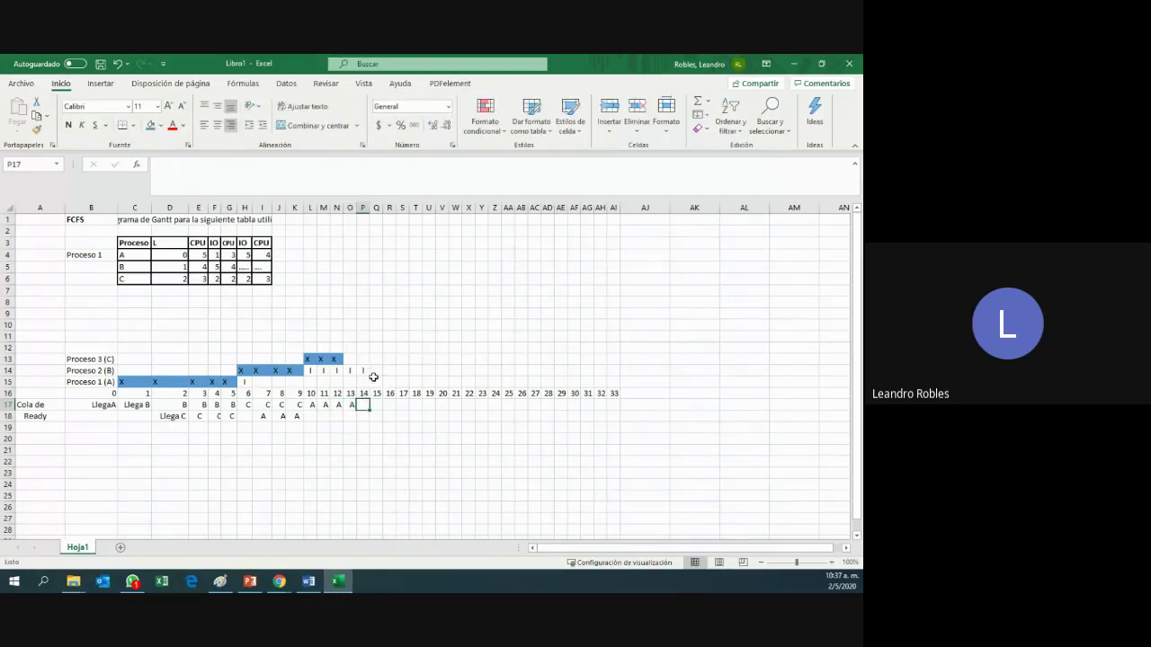
type("A")
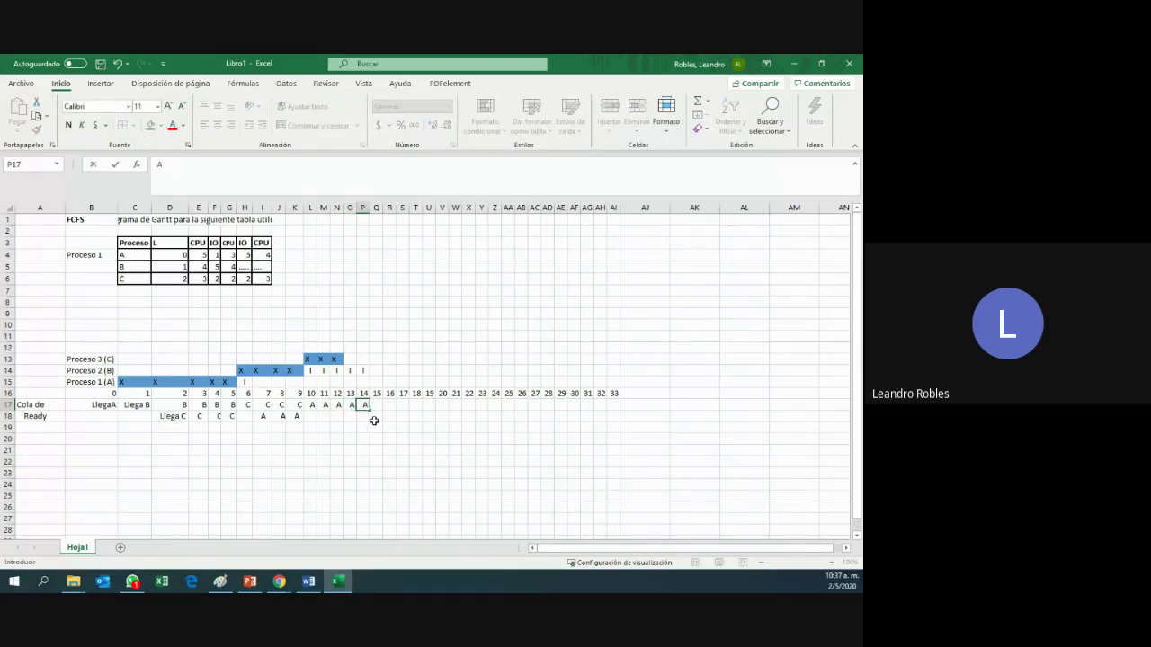
left_click(375, 405)
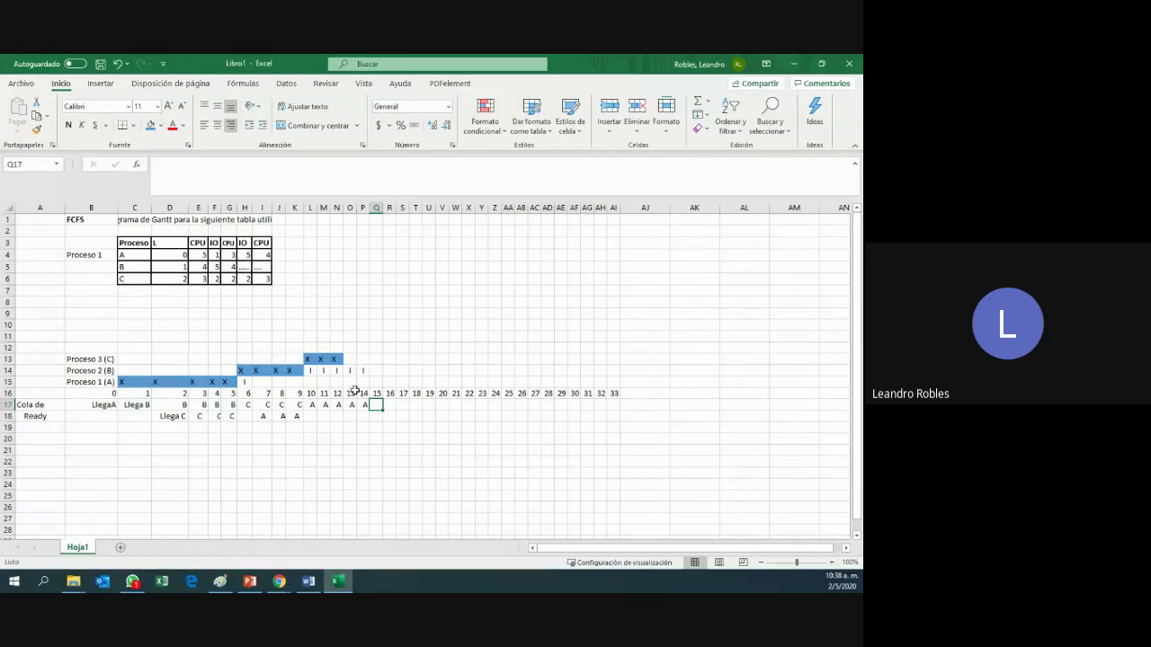
left_click_drag(350, 382, 373, 382)
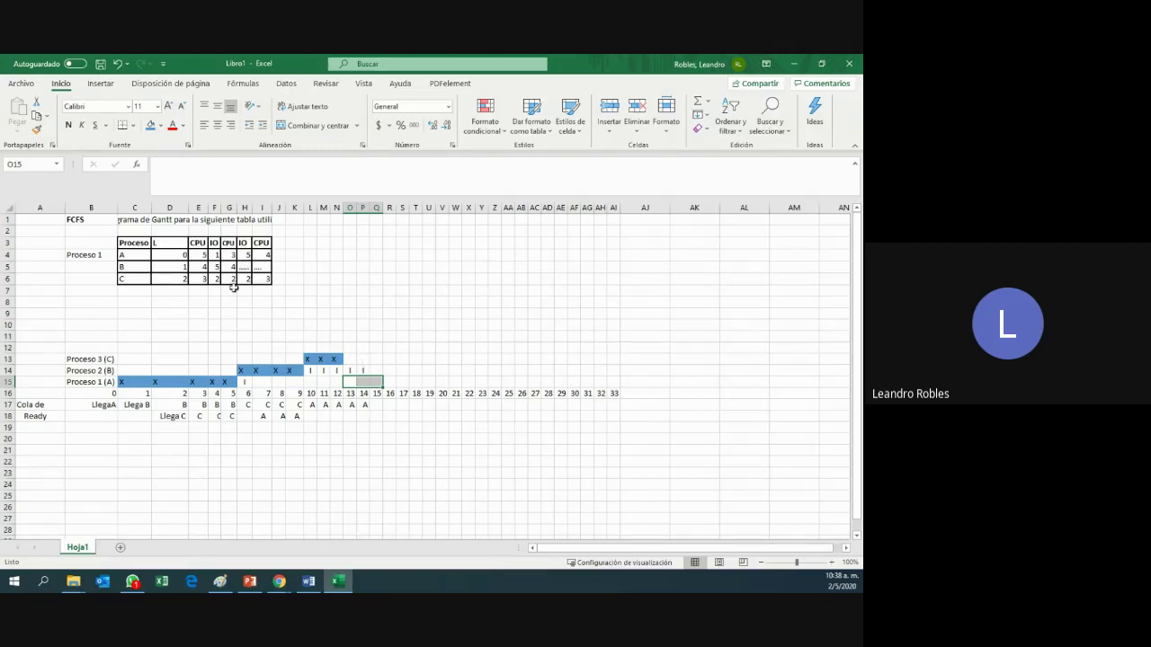
- Enter "I" in Q13 and R13 to mark Proceso 3 (C) in IO at times 15 and 16
left_click(375, 360)
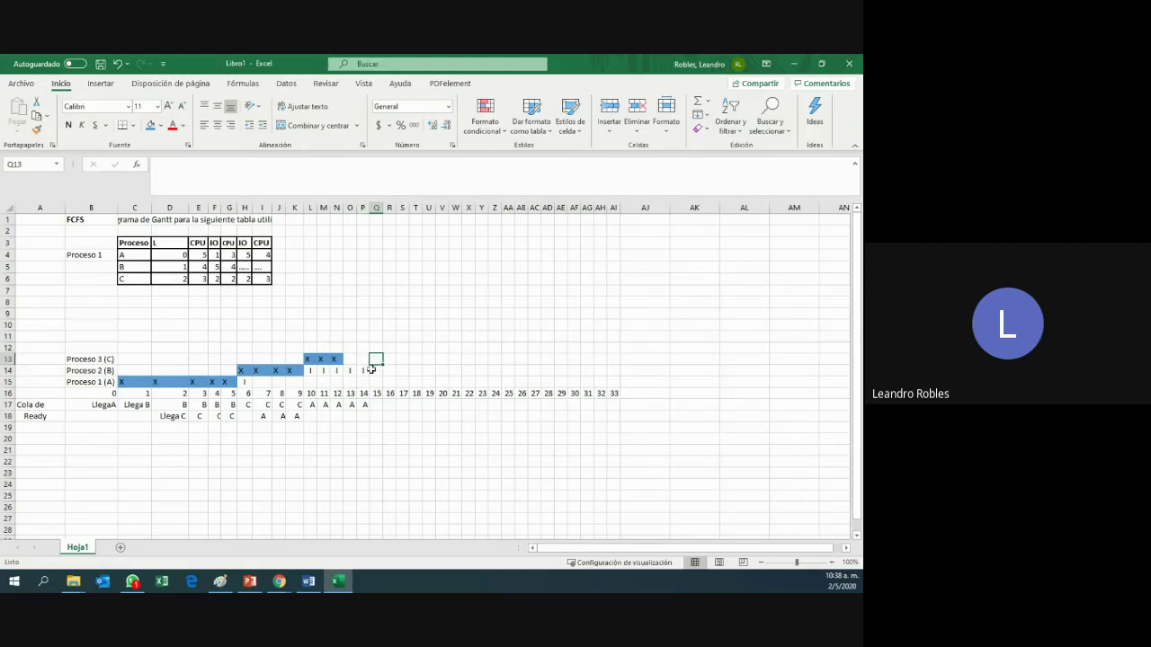
type("I")
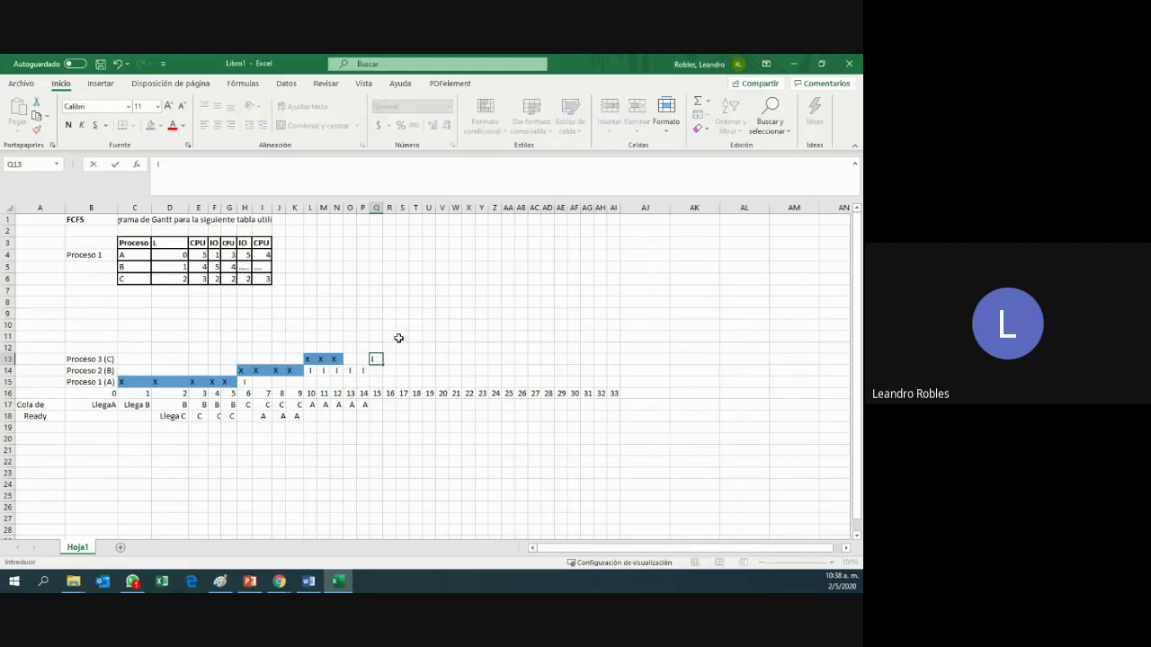
key("ctrl+Return")
key("F4")
left_click(398, 359)
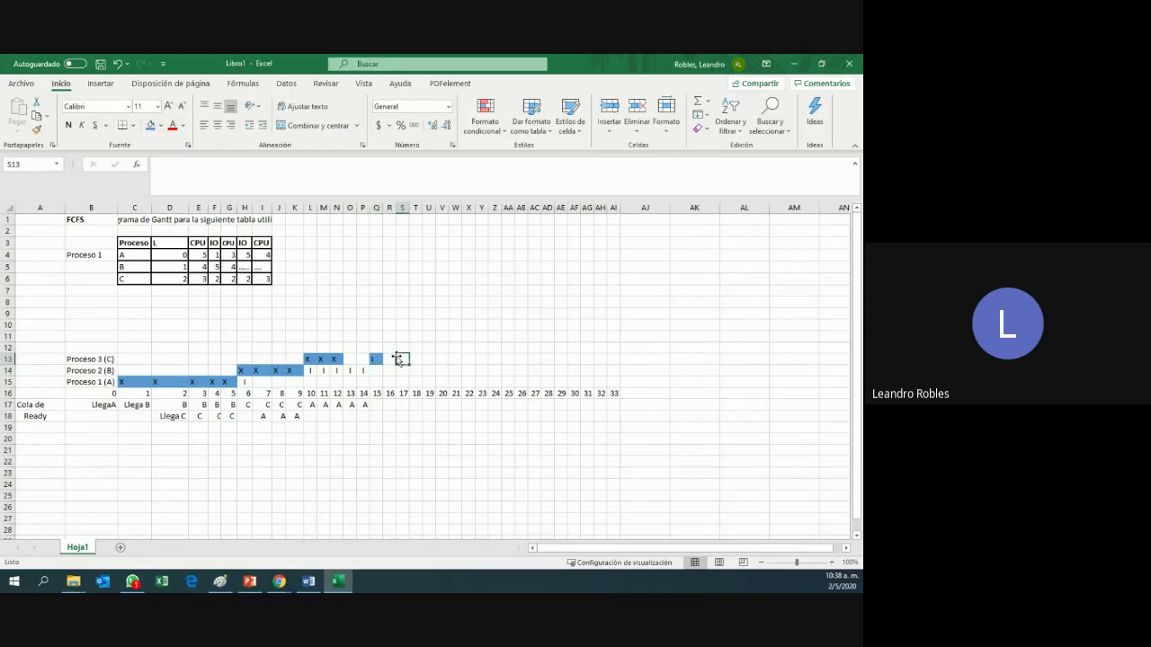
left_click(393, 358)
type("I")
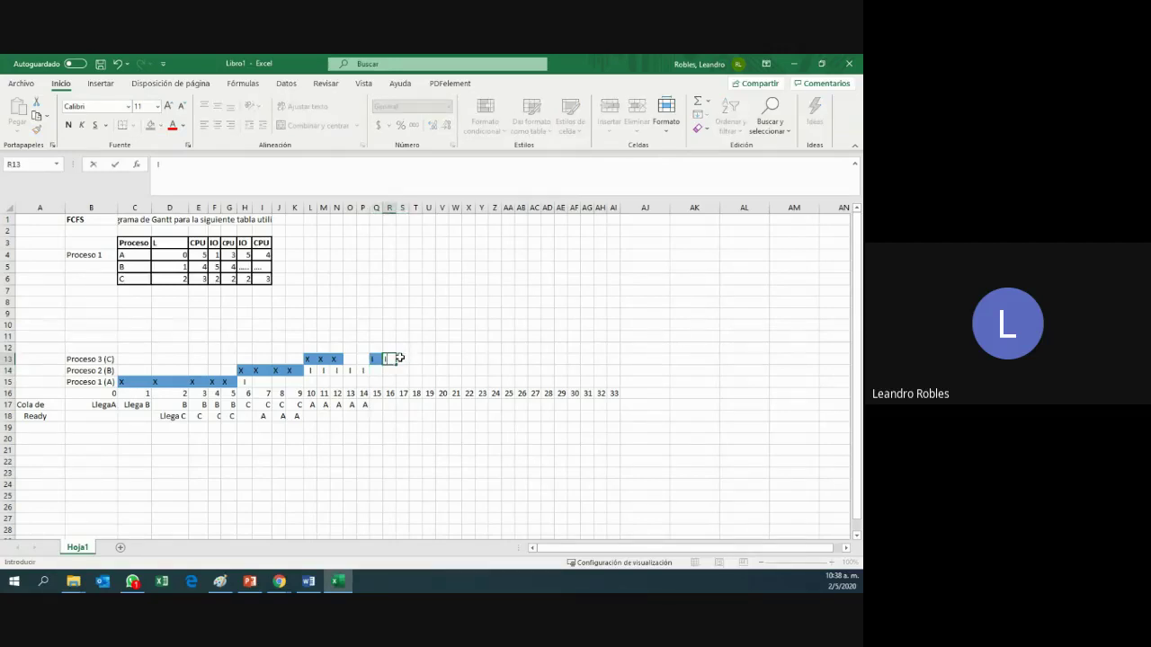
key("Return")
- Remove the fill colour from Q13:R13, the IO cells of Proceso 3 (C) at times 15 and 16
left_click_drag(377, 359, 388, 357)
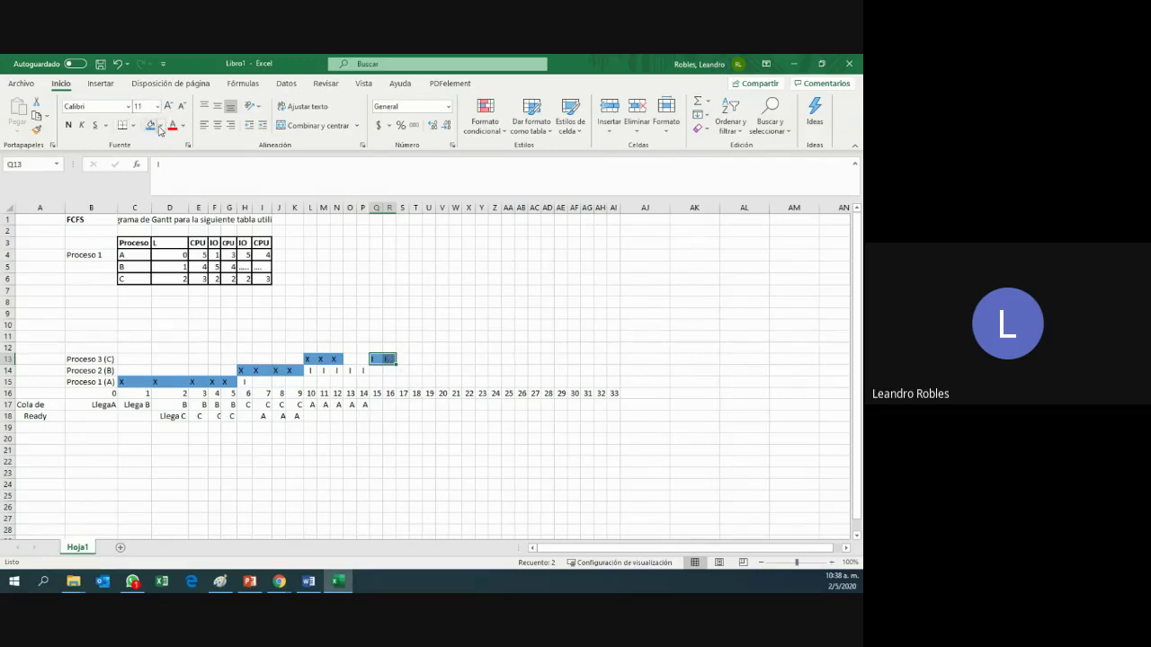
left_click(160, 125)
left_click(184, 257)
left_click(384, 382)
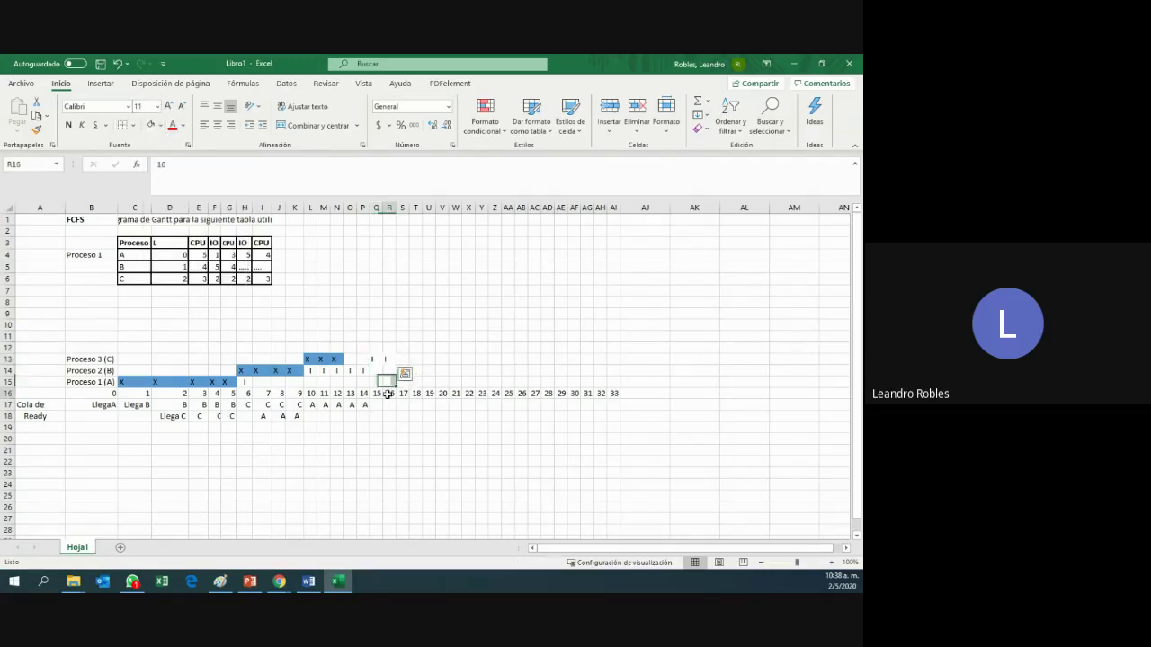
- Fill O15:Q15 in the Proceso 1 (A) row with the same blue, covering times 13 to 15
left_click(352, 382)
left_click_drag(352, 382, 377, 382)
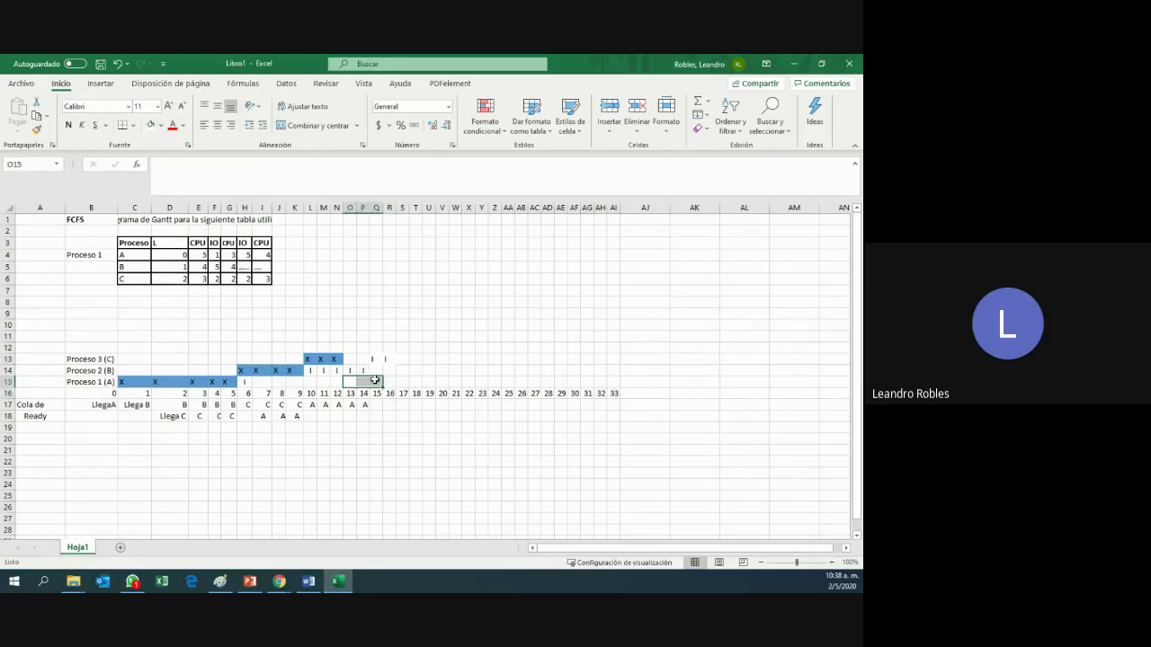
left_click(160, 131)
left_click(232, 162)
- Enter "X" in O15, P15 and Q15 to mark Proceso 1 (A) using the CPU at times 13 to 15
left_click(350, 382)
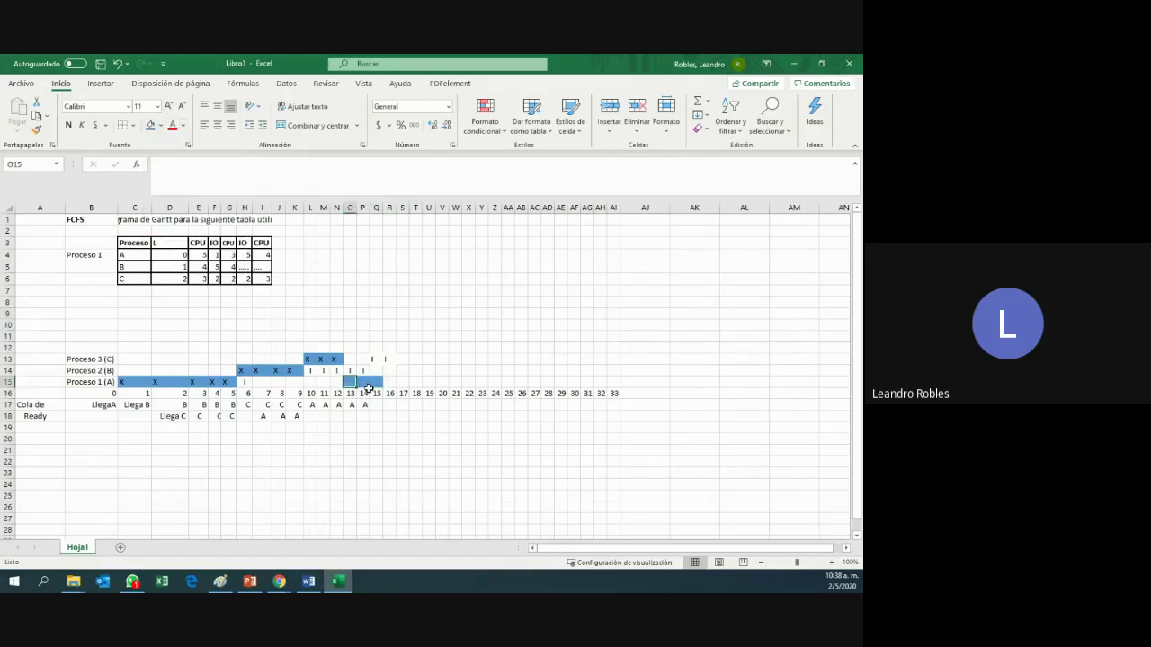
type("x")
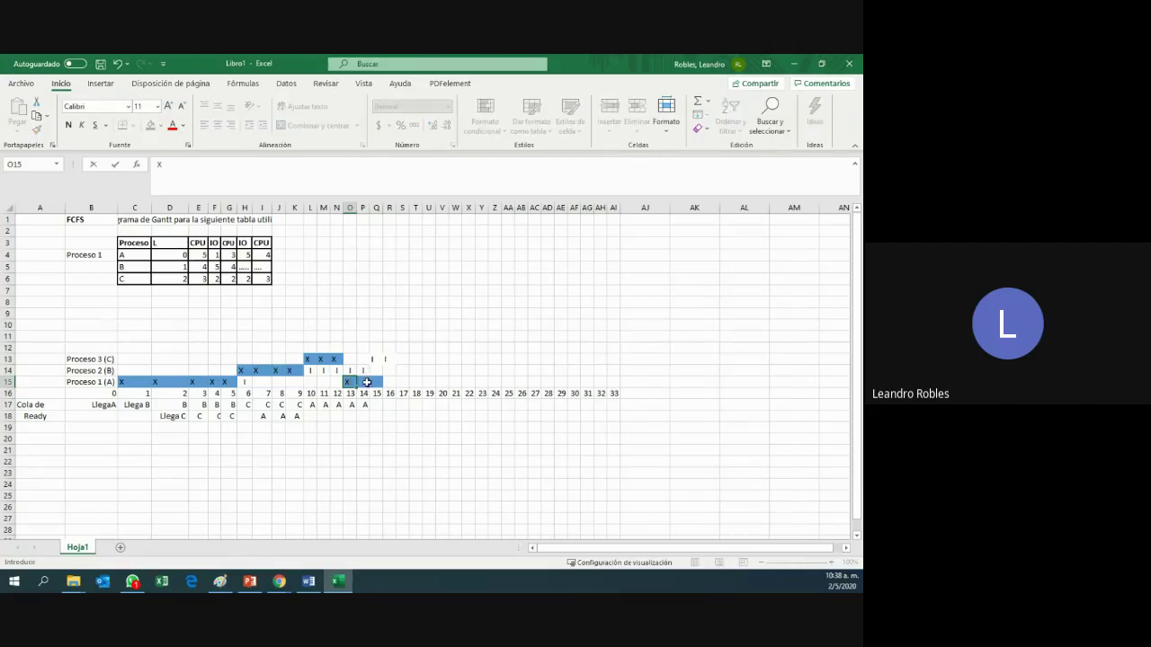
left_click(364, 382)
type("x")
left_click(383, 381)
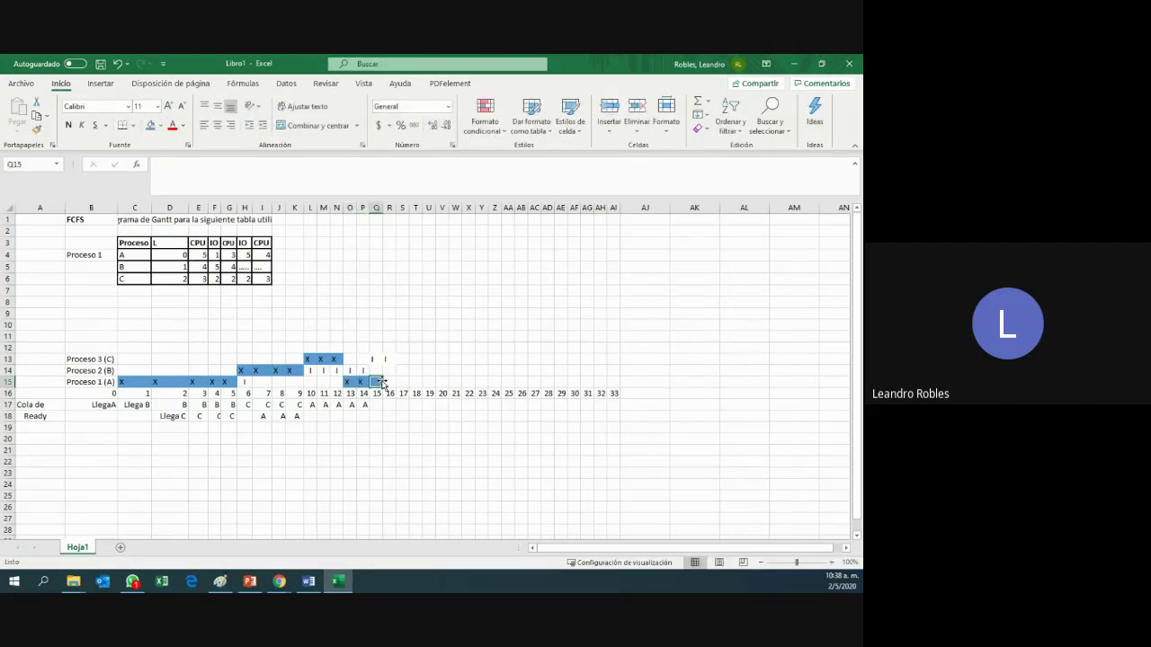
type("x")
left_click(389, 381)
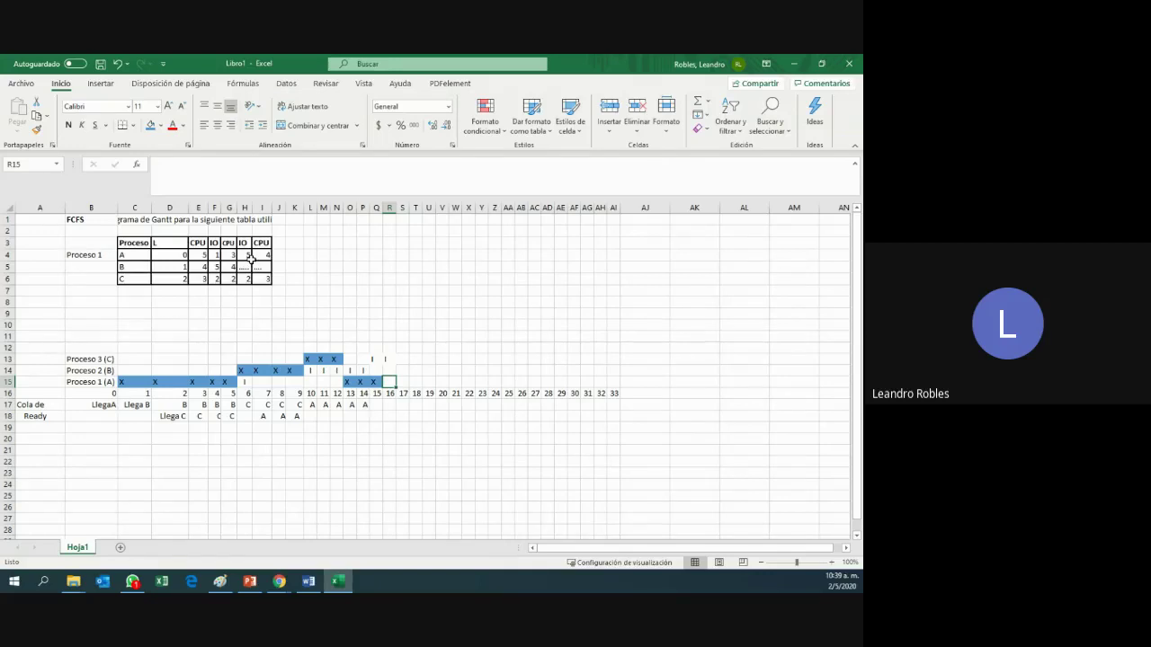
left_click(389, 361)
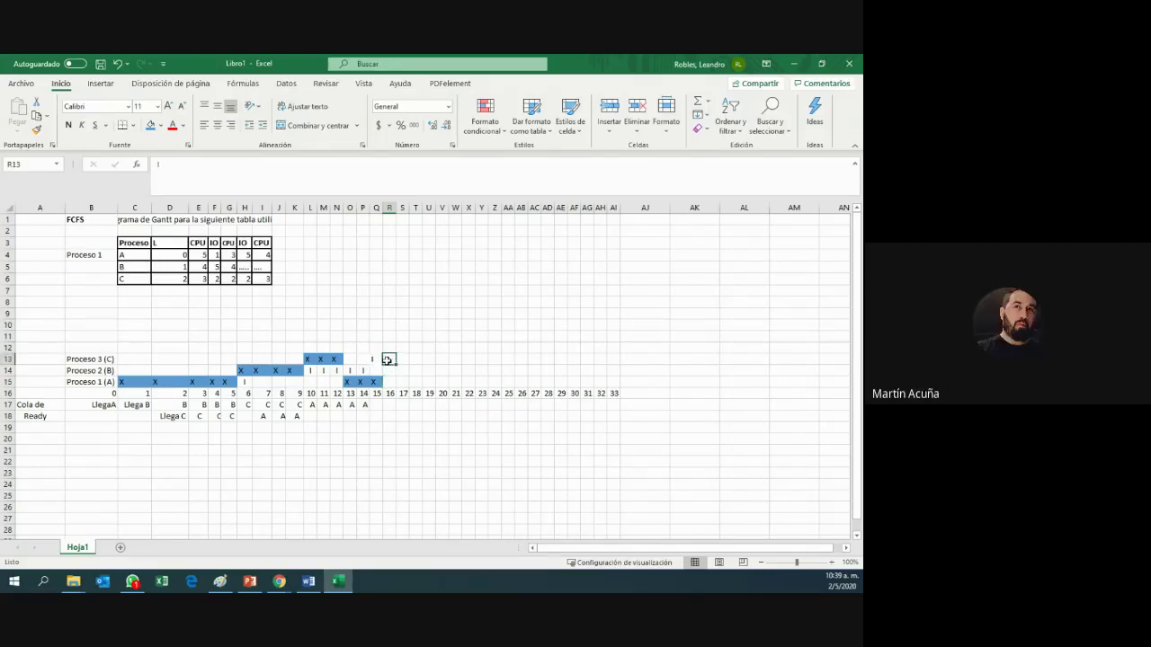
type("I")
left_click(402, 381)
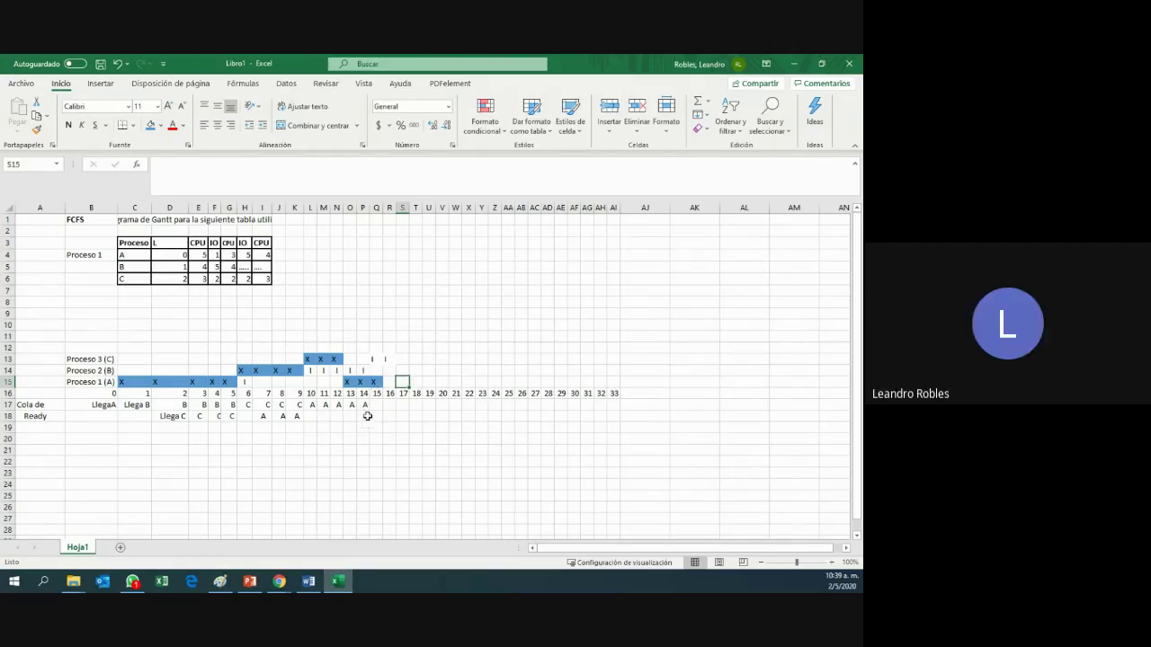
left_click(376, 416)
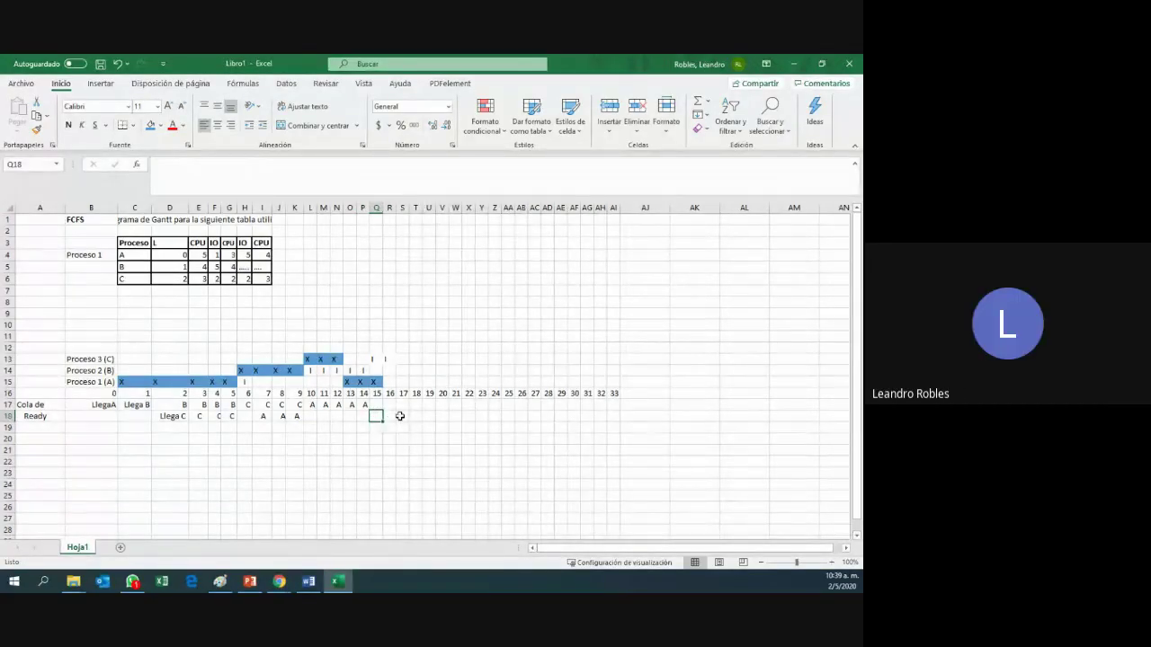
key("Up")
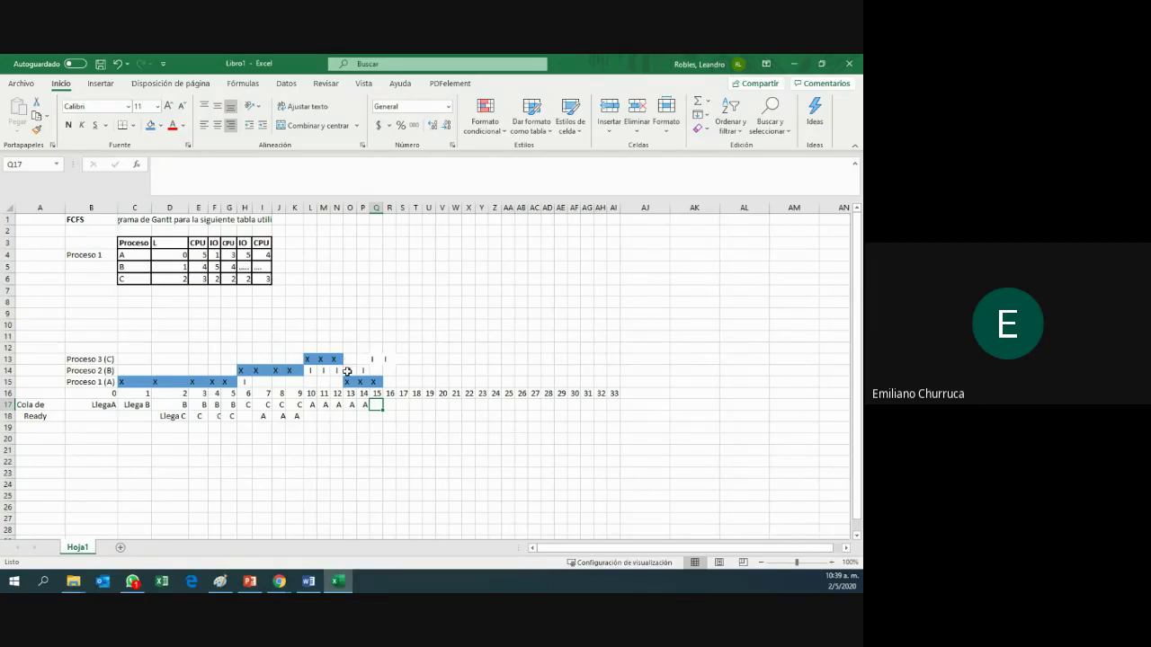
- Clear the "A" entries from O17 and P17 of the ready queue, times 13 and 14
left_click(352, 406)
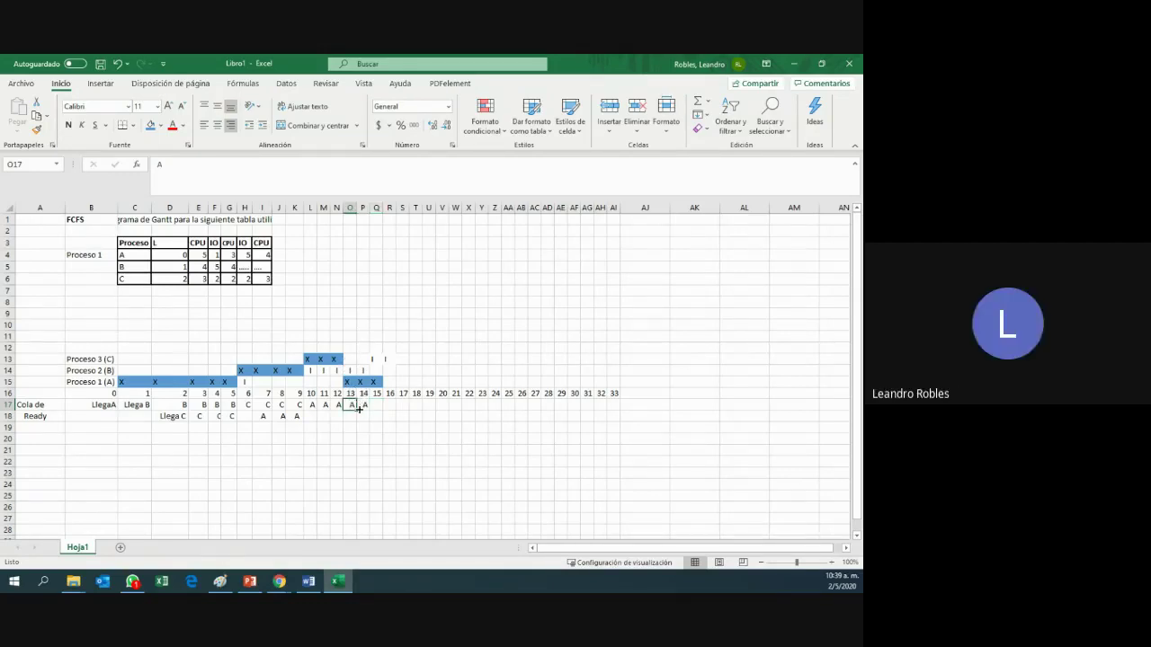
key("BackSpace")
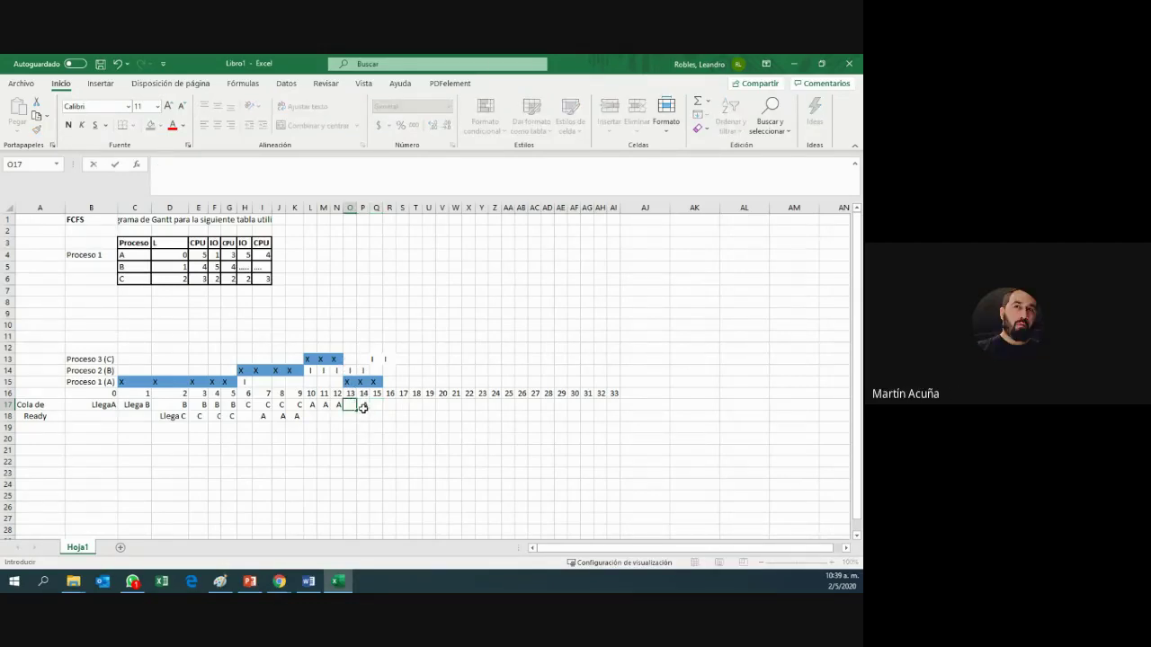
left_click(362, 405)
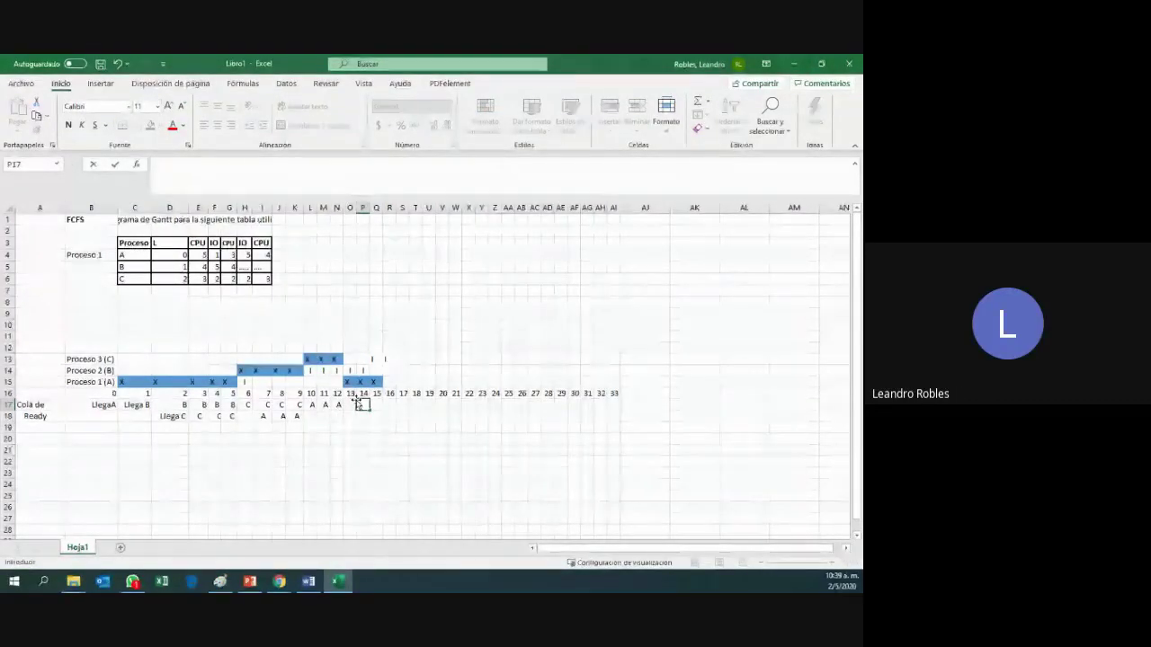
left_click(345, 405)
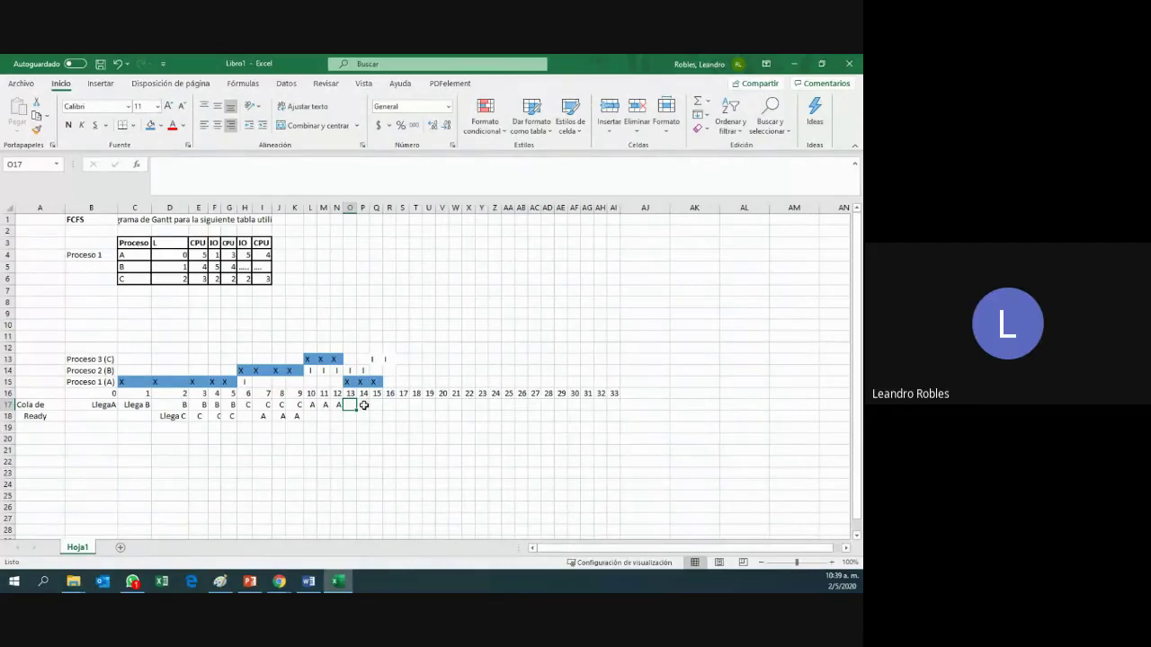
left_click(364, 405)
- Enter "B" in Q17 of the ready queue for time 15
left_click(374, 406)
type("B")
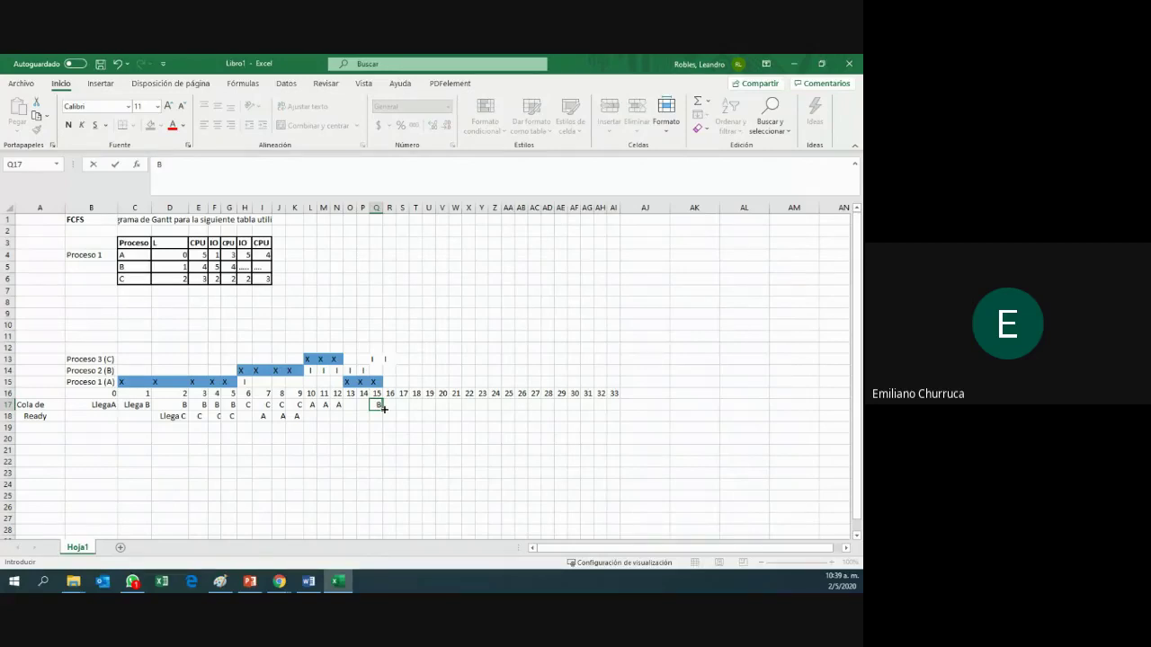
key("Return")
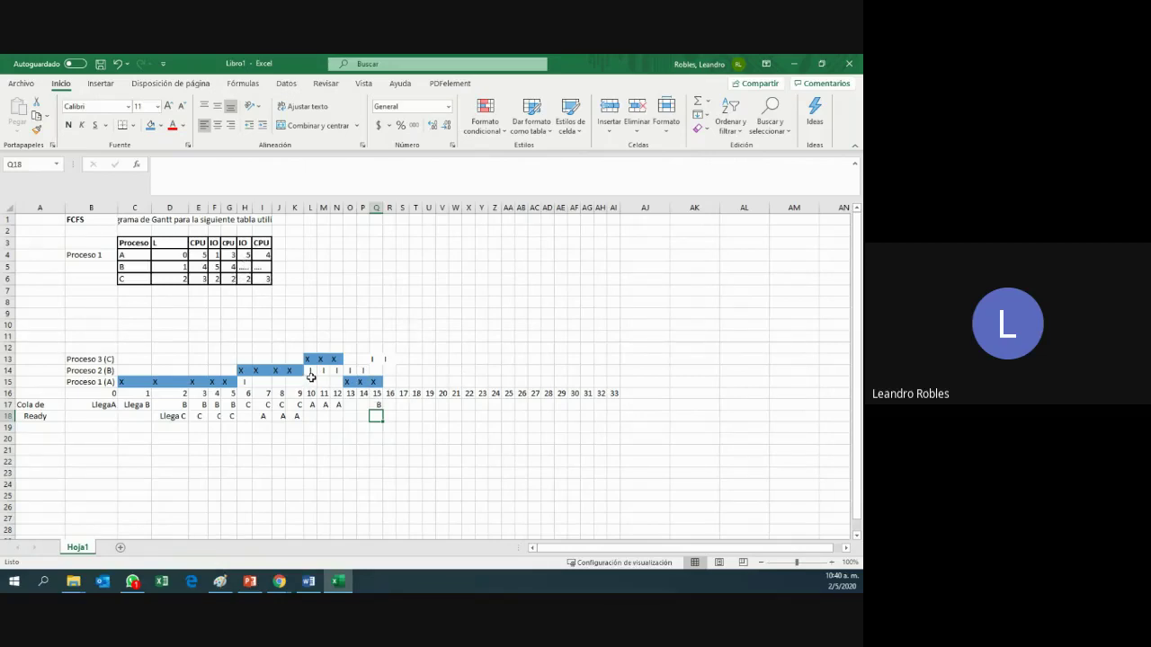
- Enter "I" in each cell from S15 to W15 to mark Proceso 1 (A) in IO at times 17 to 21
left_click(389, 382)
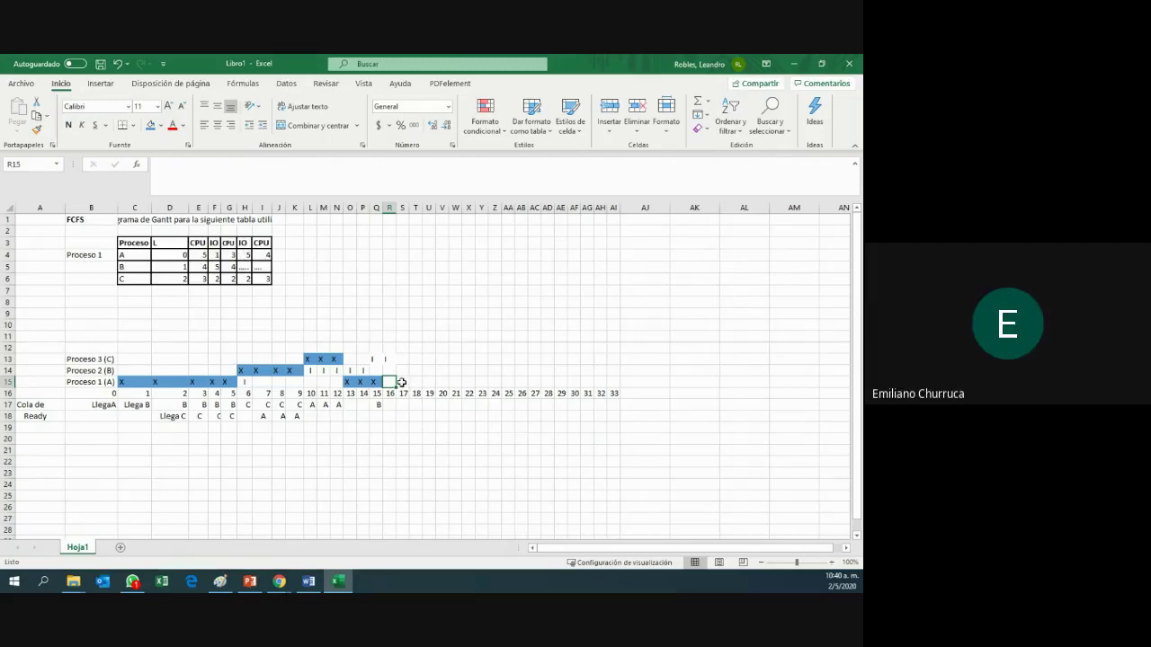
left_click(402, 382)
type("I")
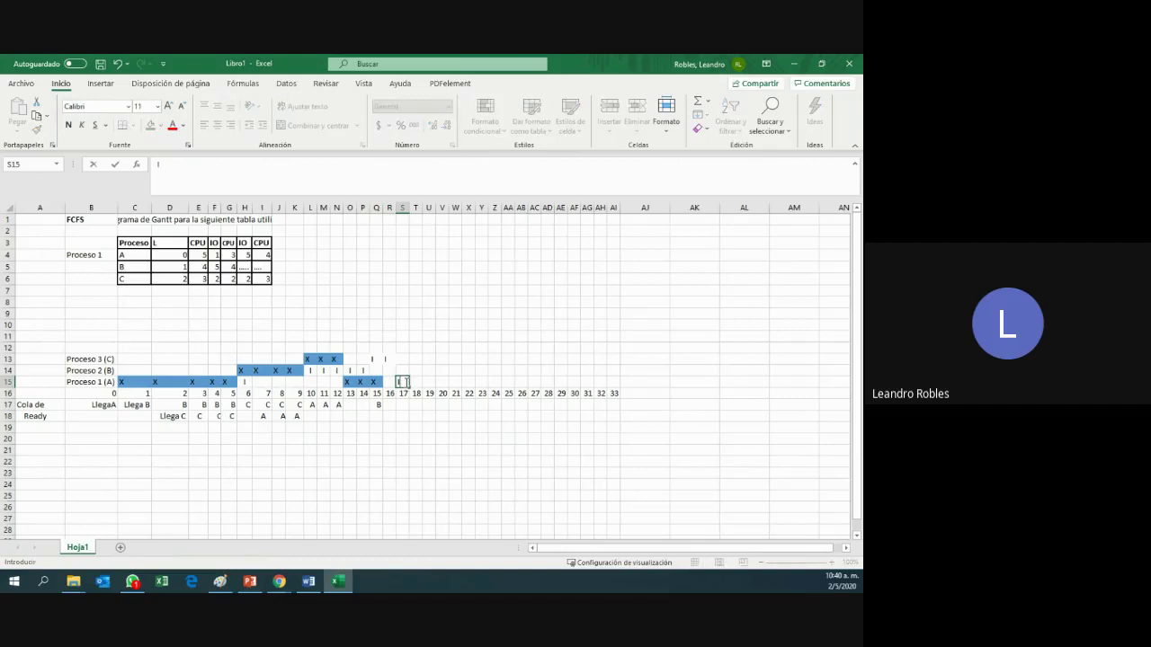
left_click(389, 359)
type("I")
left_click(413, 382)
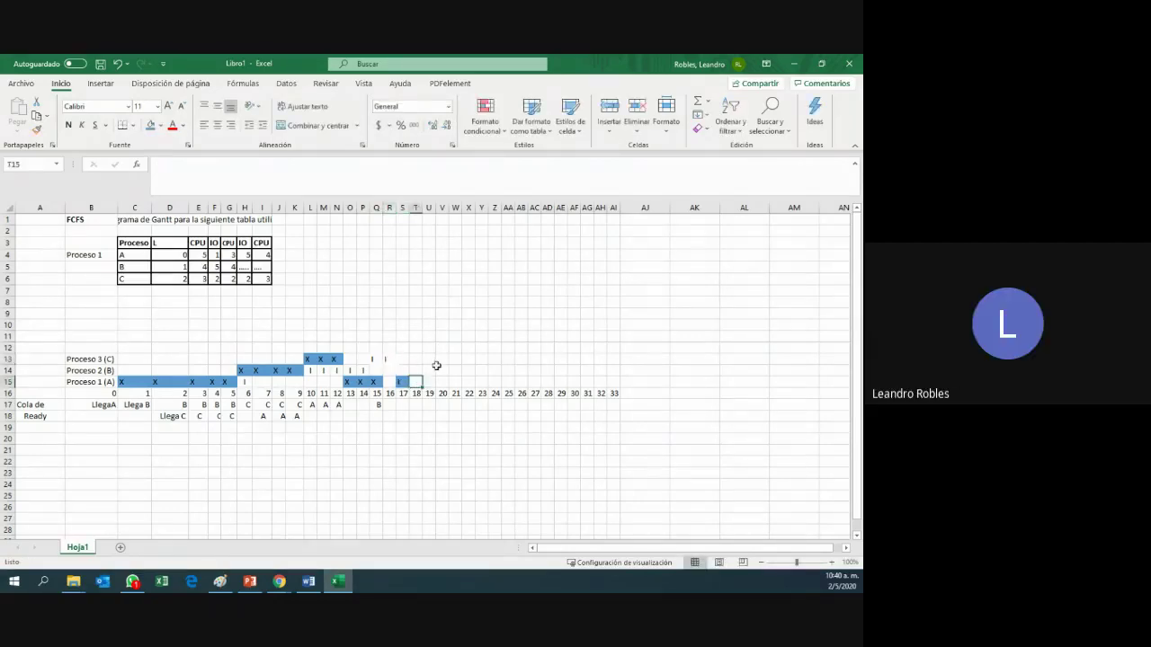
type("I")
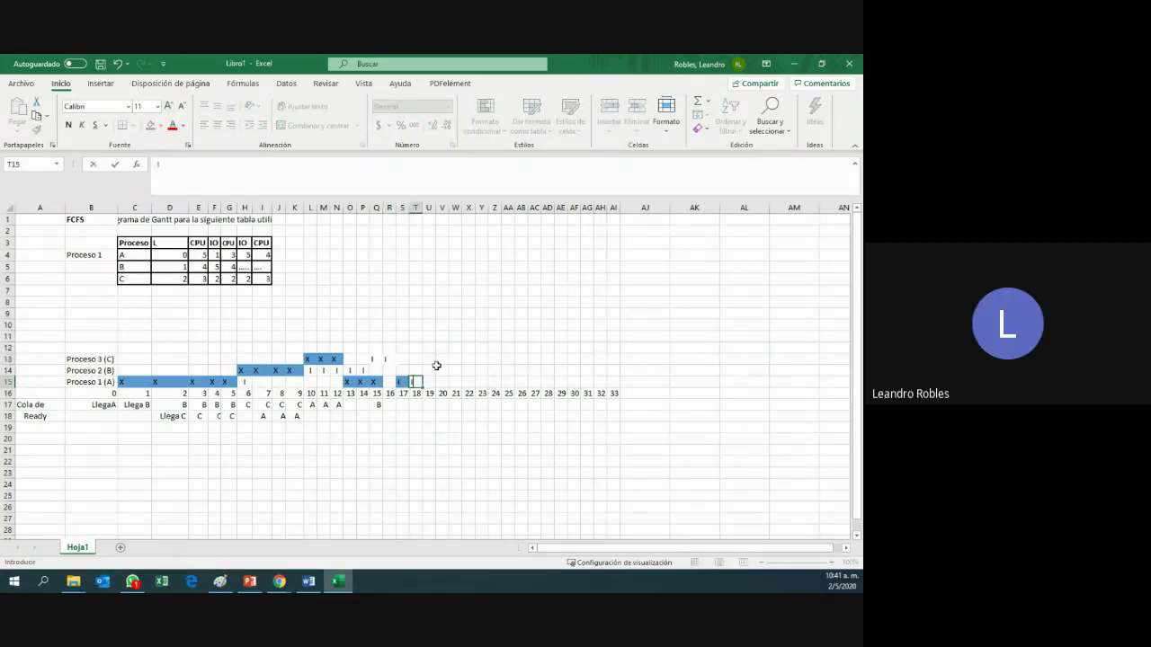
left_click(430, 382)
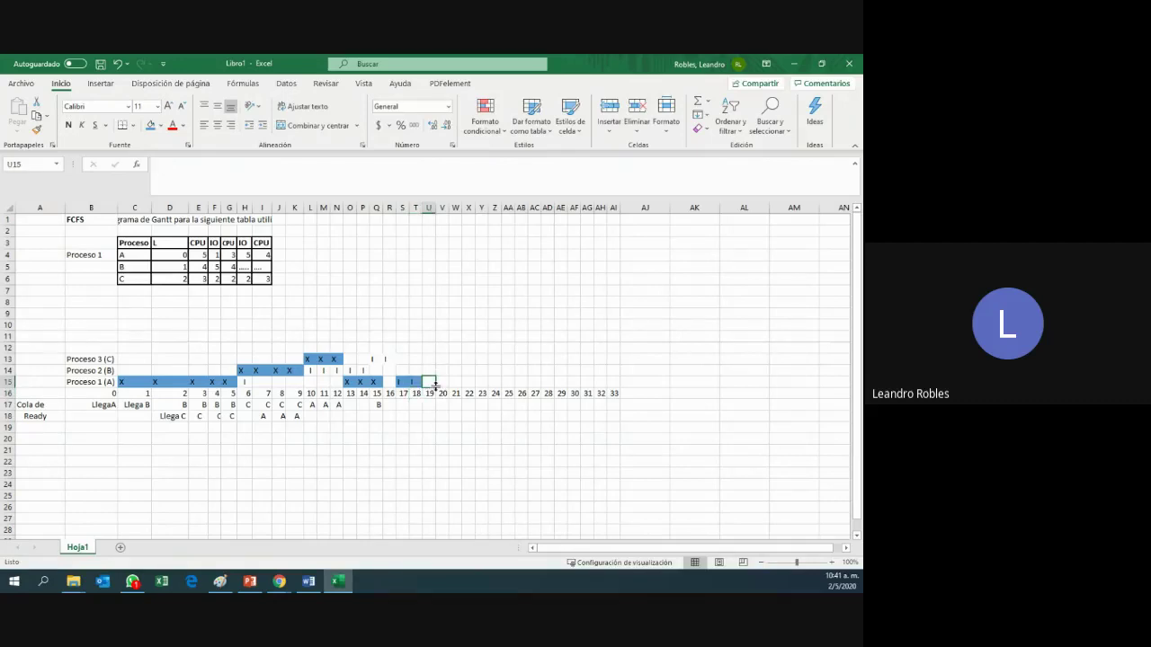
type("I")
left_click(445, 383)
type("I")
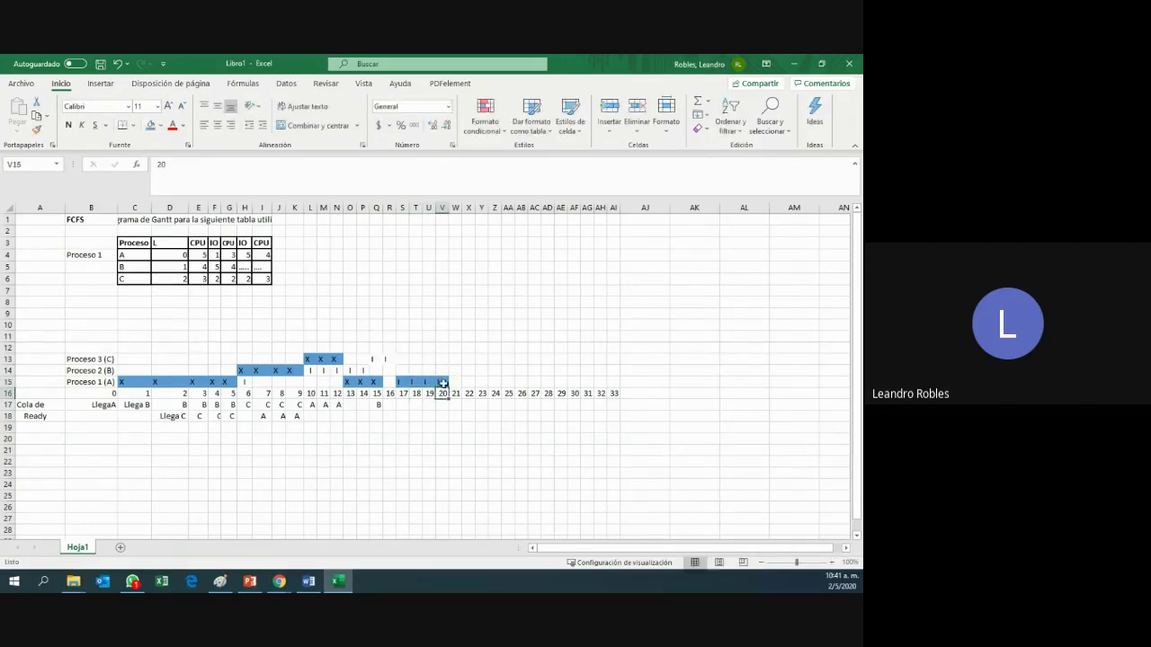
left_click(454, 383)
type("I")
key("Return")
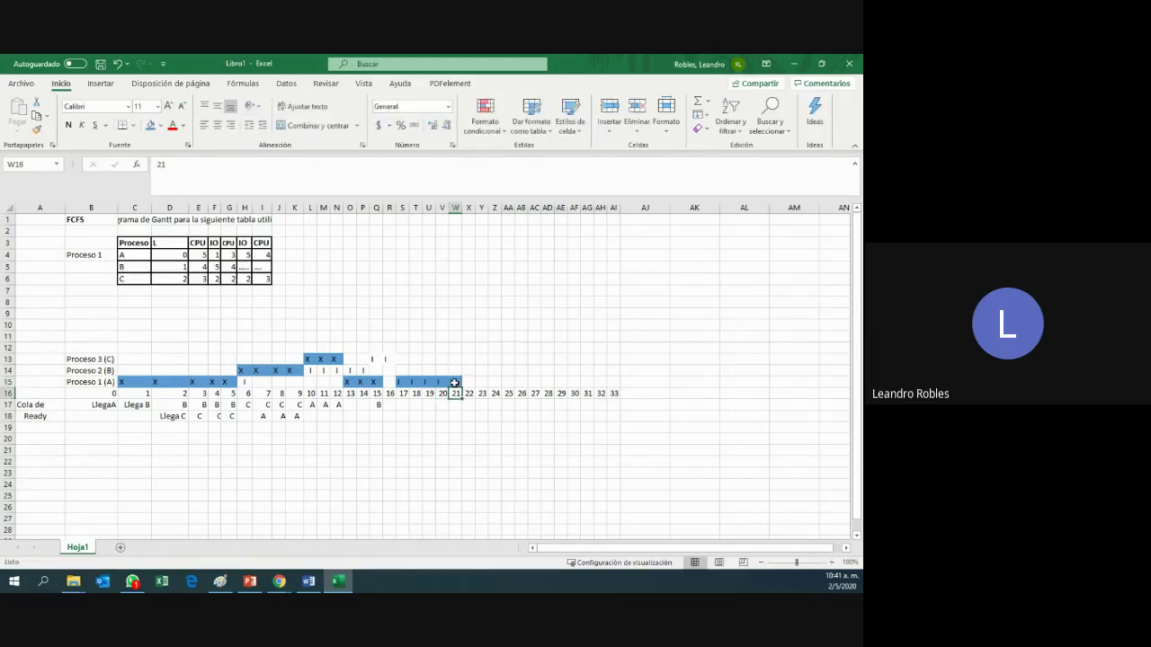
- Remove the fill colour from S15:W15, the IO cells of Proceso 1 (A)
left_click_drag(400, 381, 454, 383)
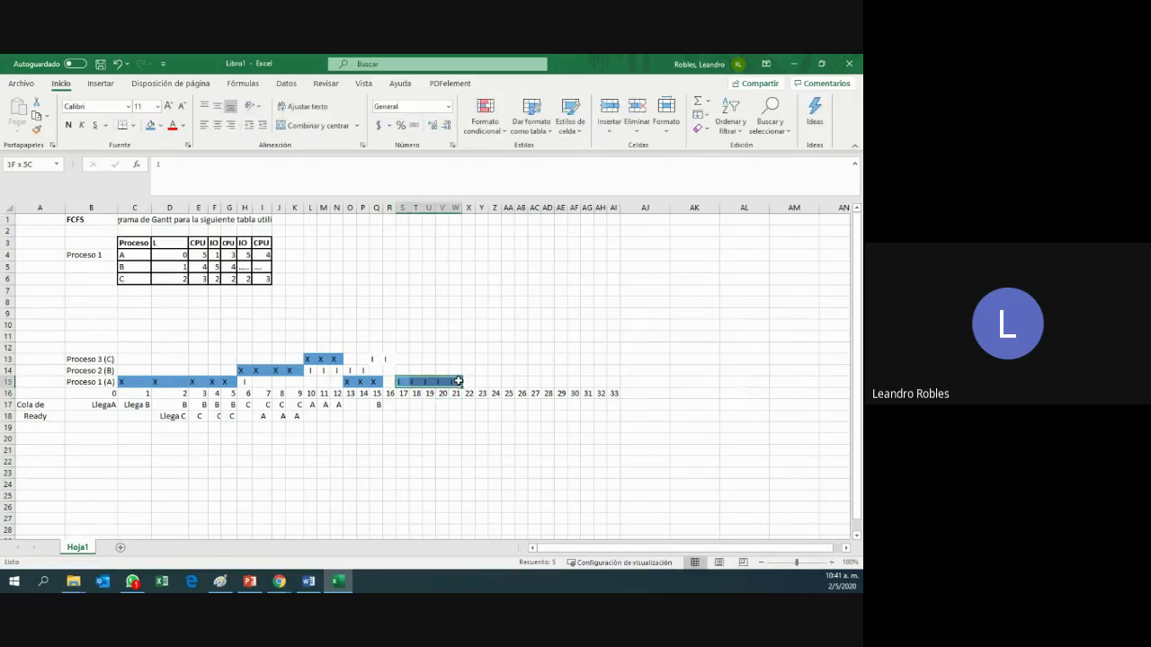
left_click(171, 125)
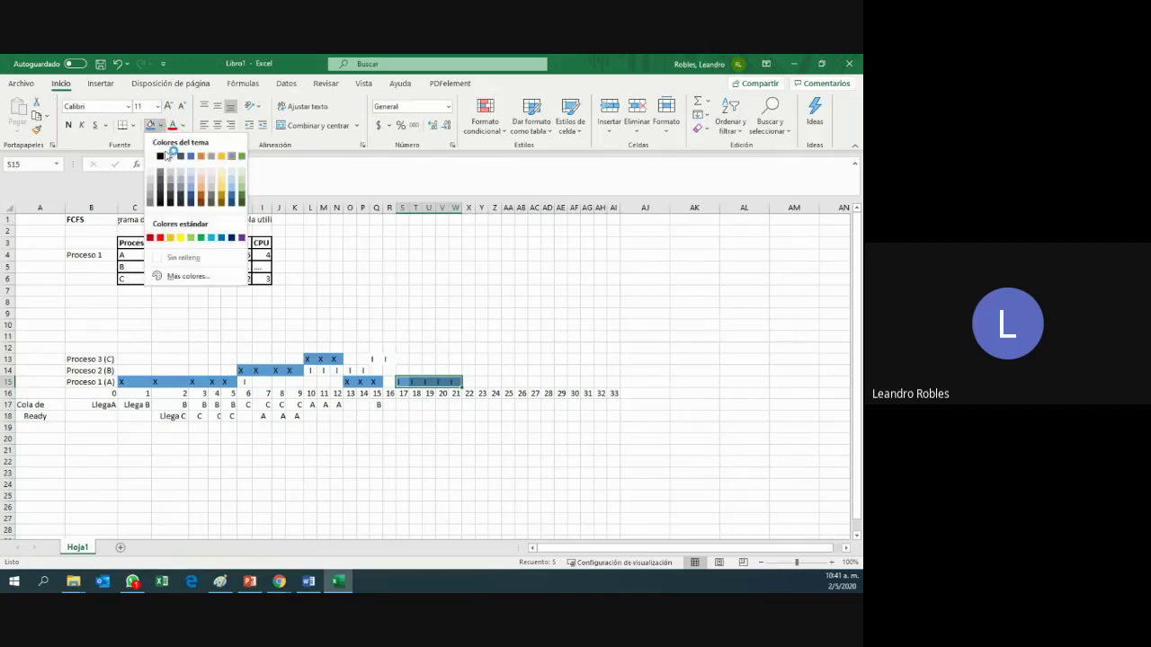
left_click(185, 259)
left_click(560, 404)
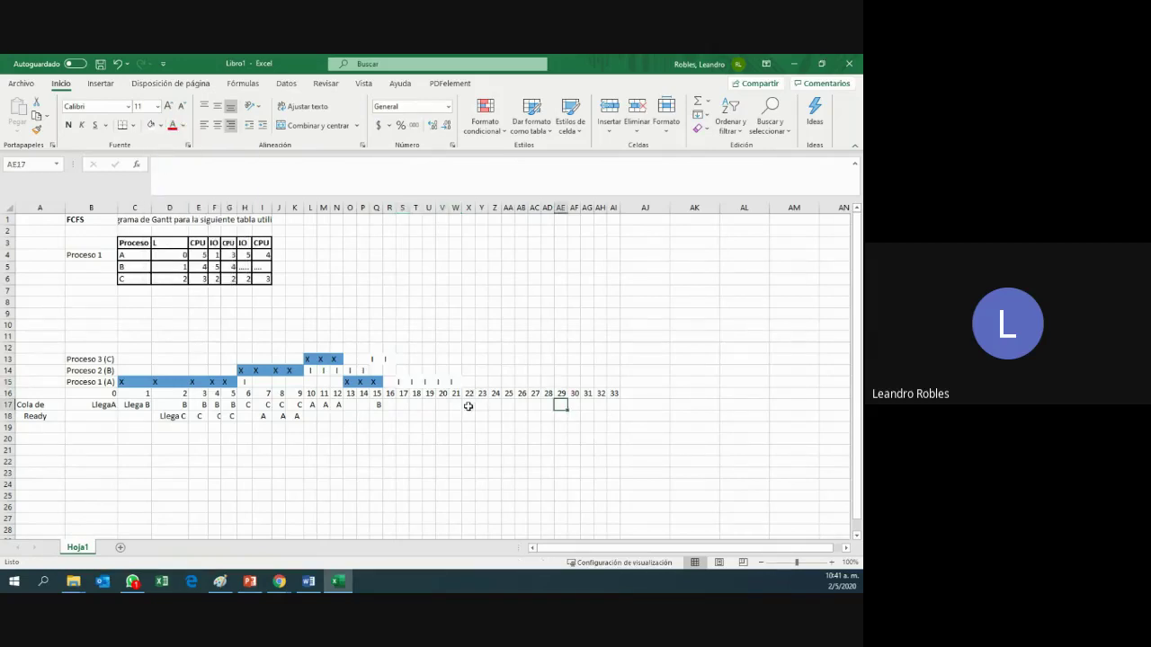
left_click(381, 405)
type("B")
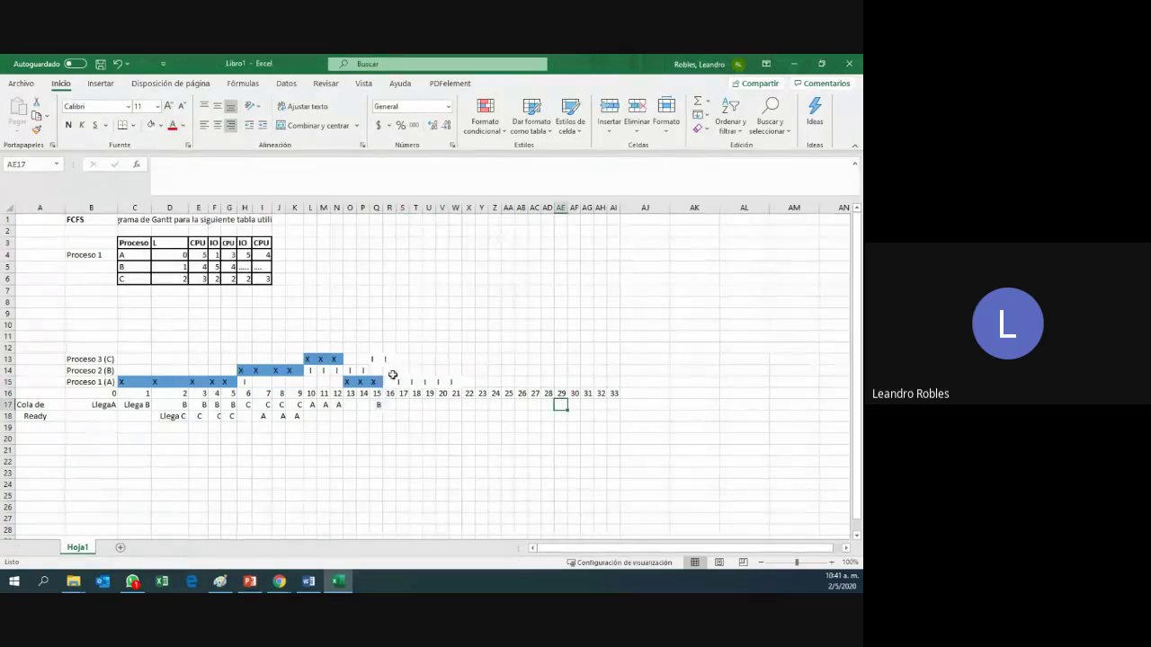
- Enter "X" in each cell from R14 to U14 to mark Proceso 2 (B) using the CPU at times 16 to 19
left_click(391, 369)
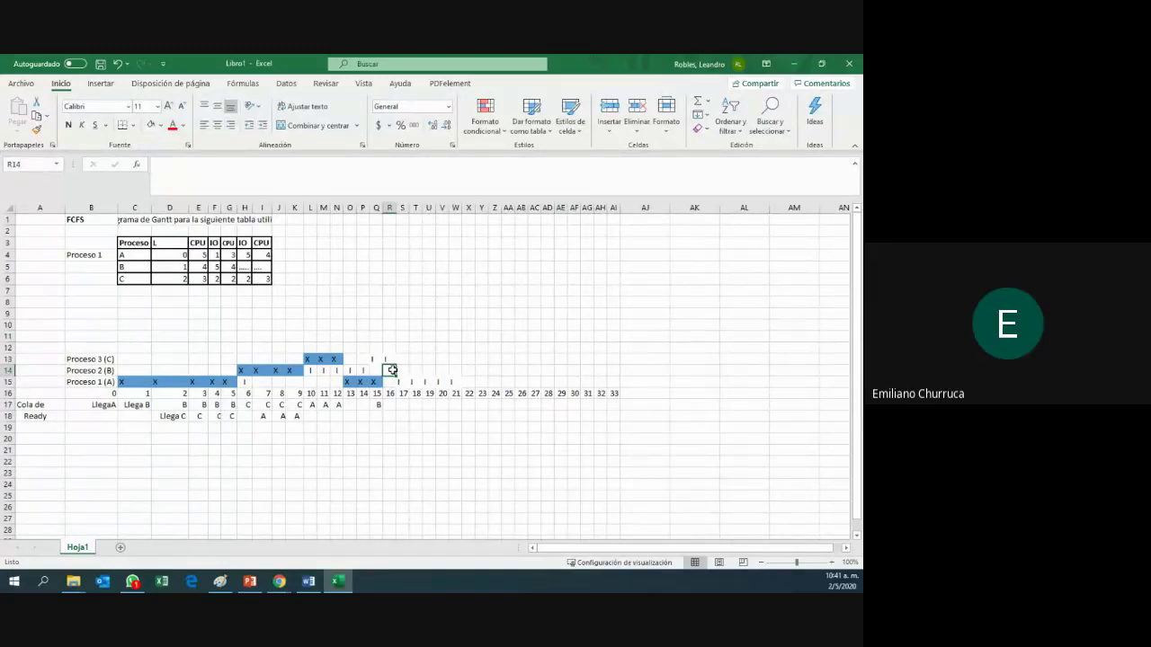
type("X")
left_click(403, 369)
type("X")
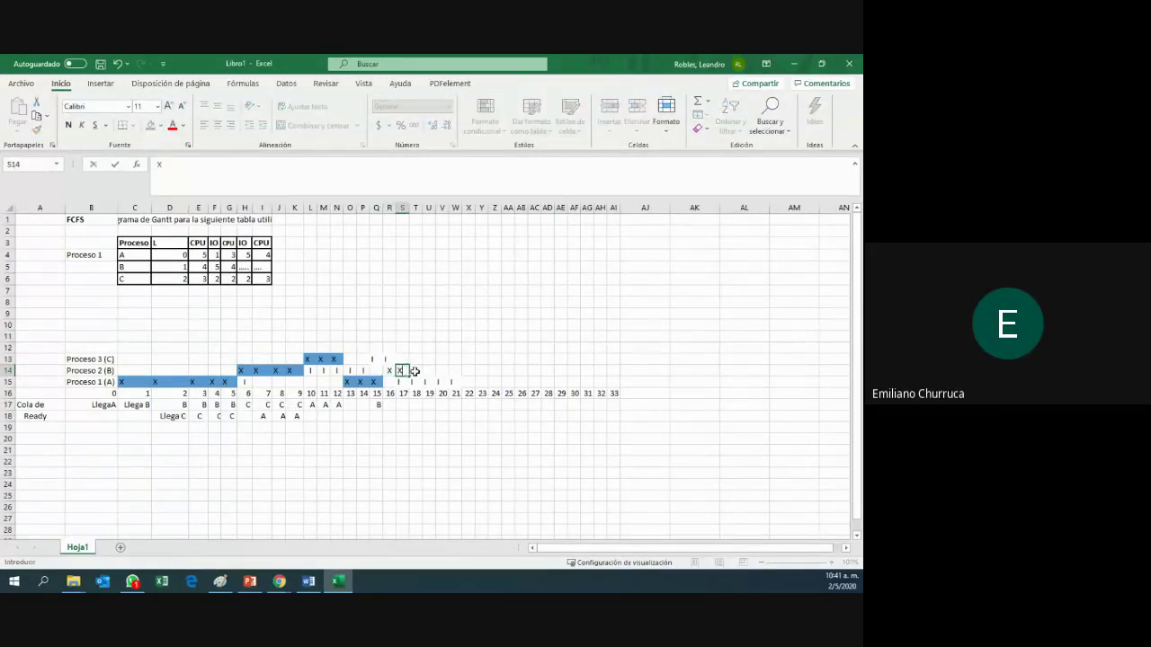
left_click(415, 369)
type("C")
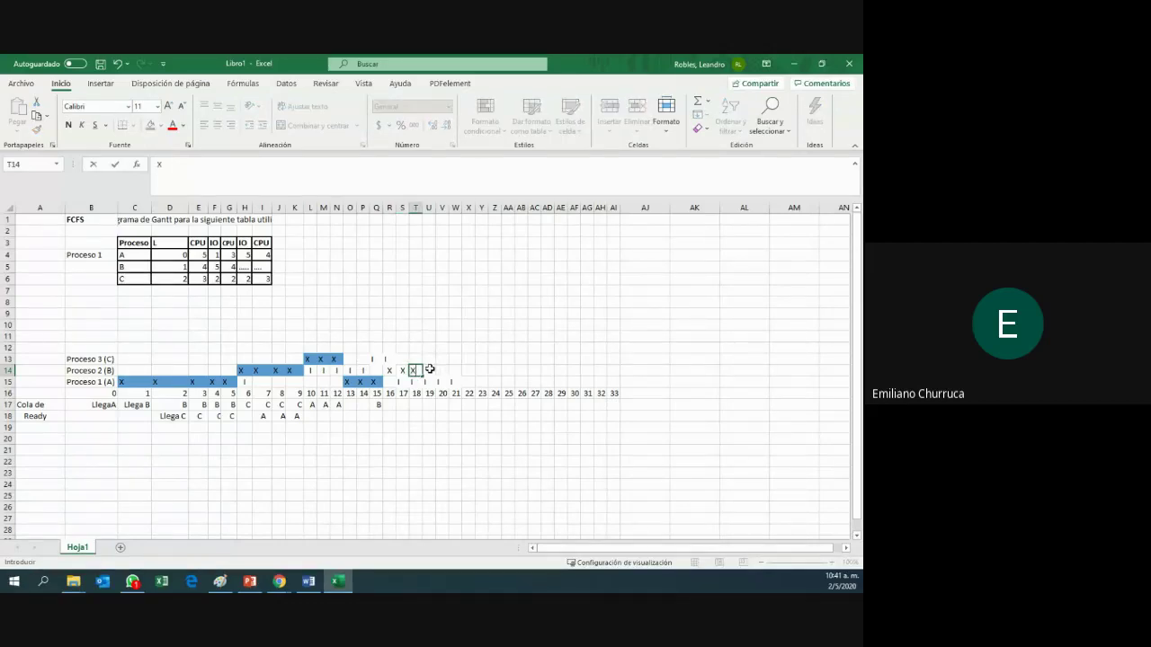
left_click(430, 369)
type("X")
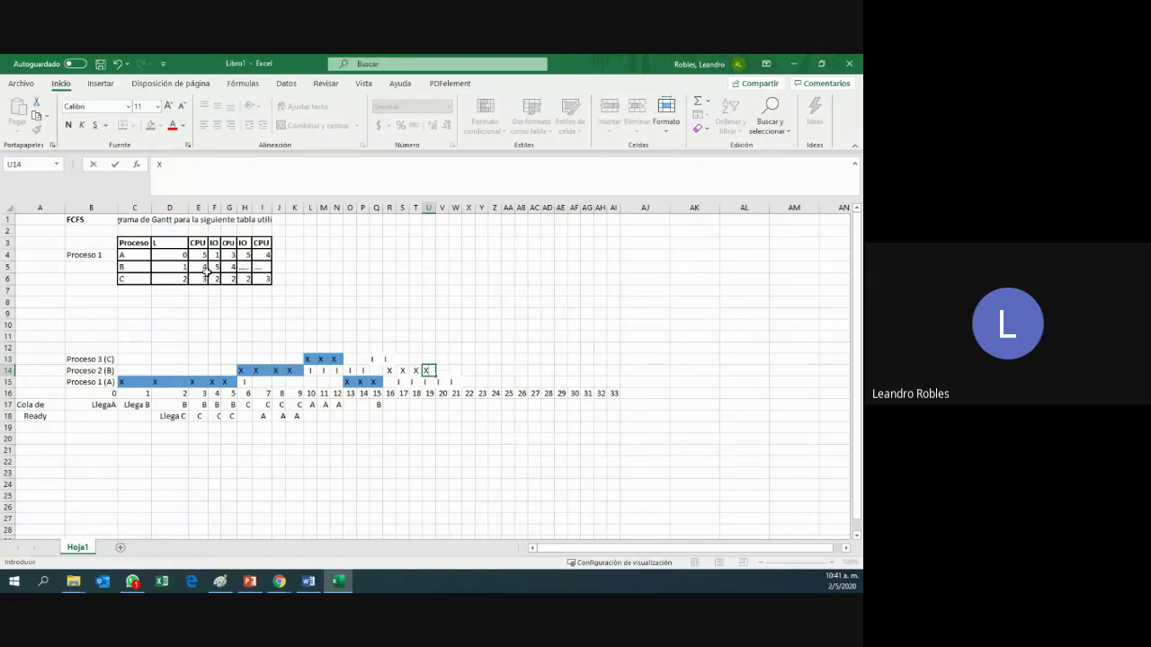
key("Return")
- Fill R14:U14, the new CPU burst of Proceso 2 (B), with the same blue as the other bursts
left_click(392, 371)
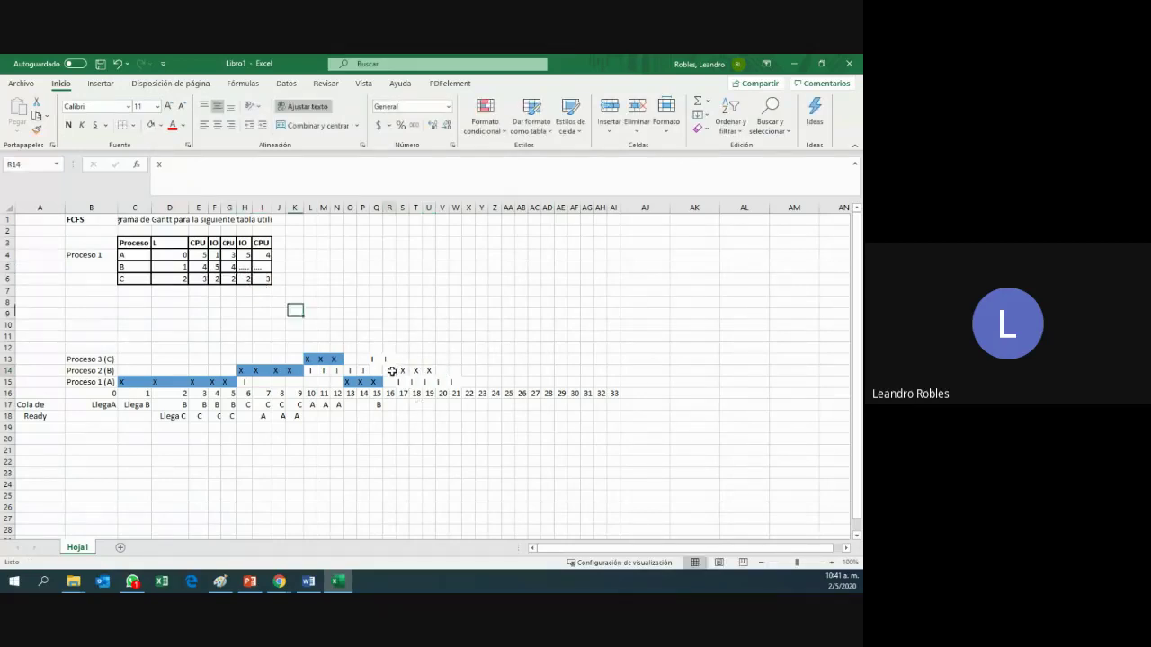
left_click_drag(392, 370, 429, 371)
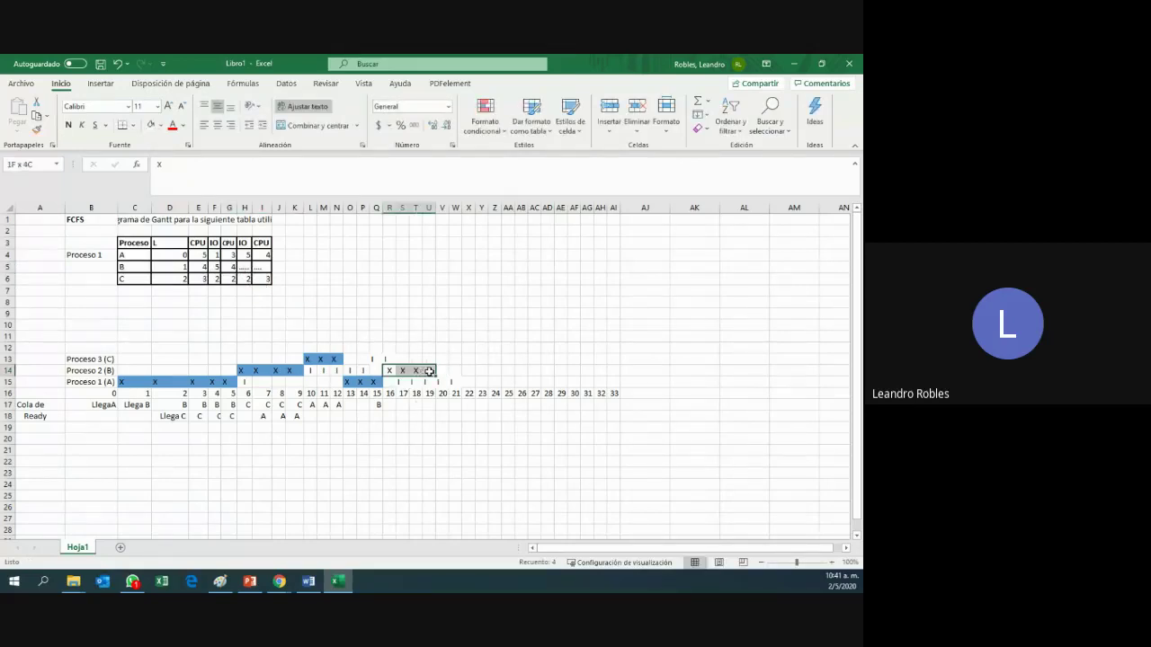
left_click(161, 127)
left_click(235, 158)
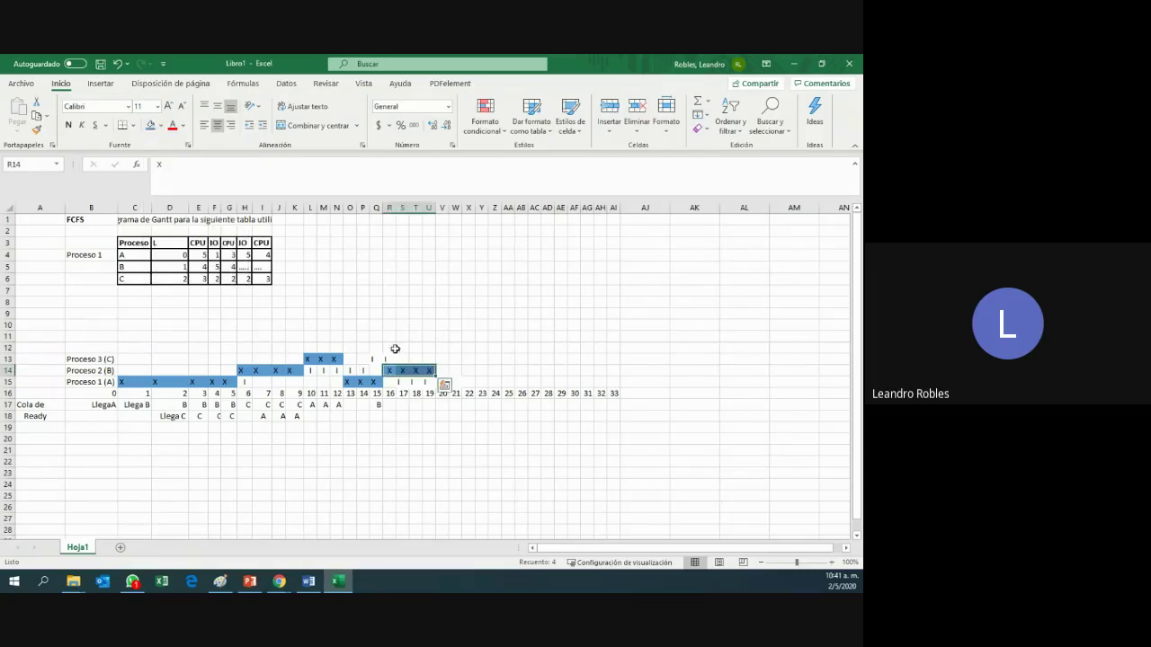
- Change the font colour of the last X of Proceso 2 (B), in cell U14, to red
left_click(429, 370)
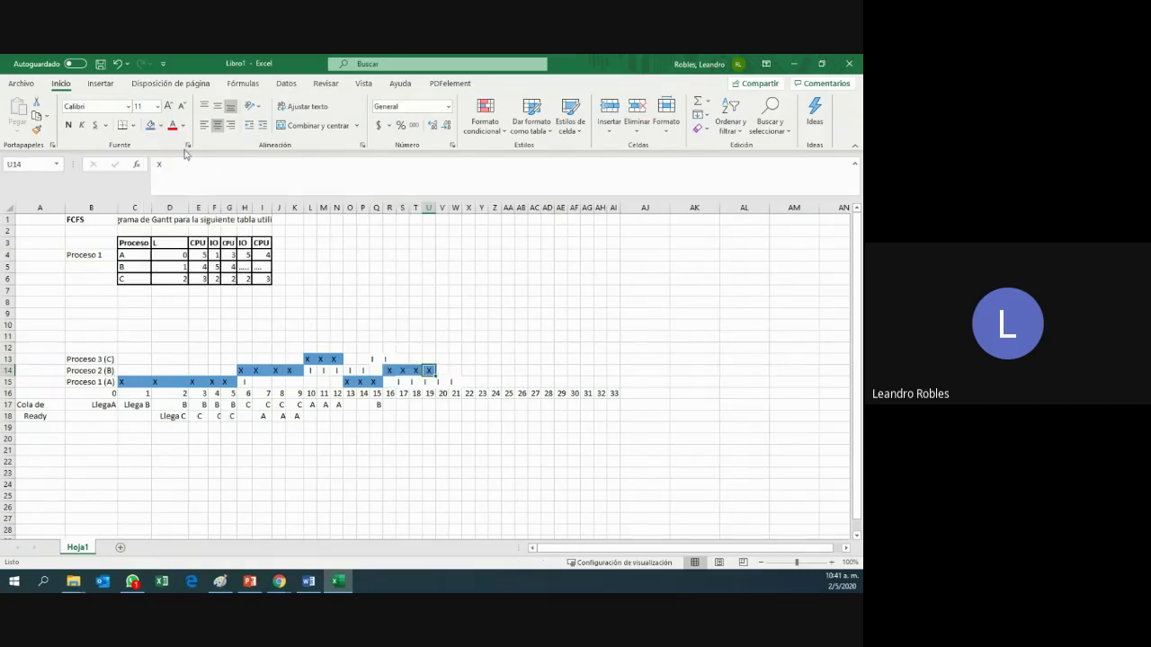
- Fill the first CPU and IO values of processes A and B in the table, cells E4:F5, with the chart's blue
left_click(202, 257)
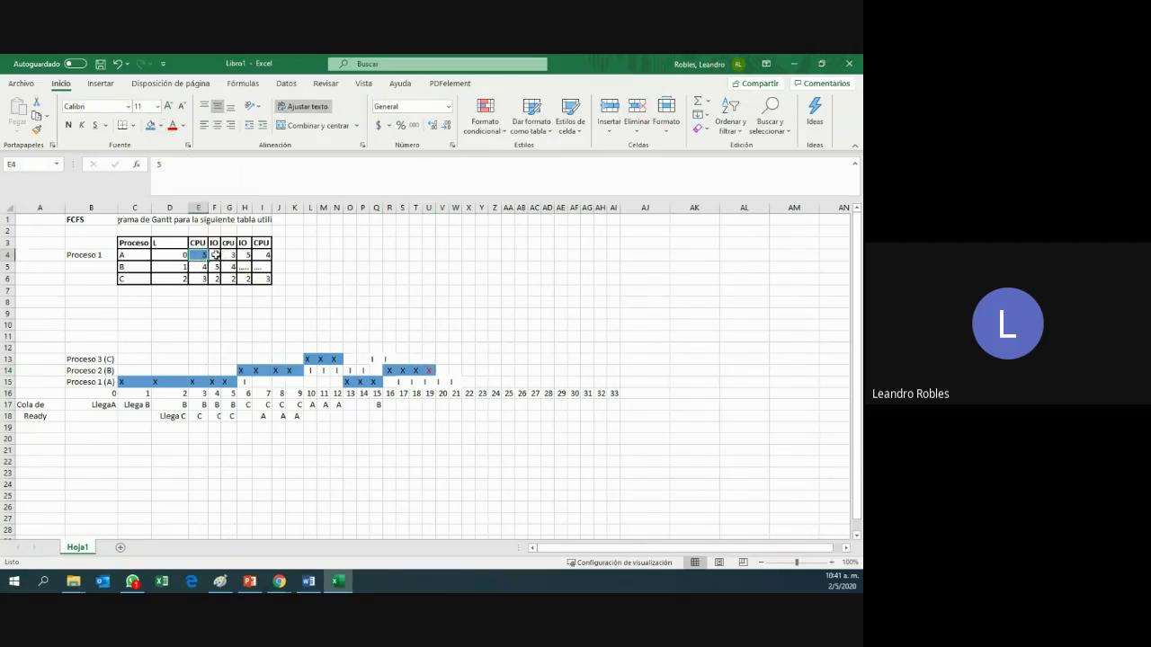
left_click(214, 256)
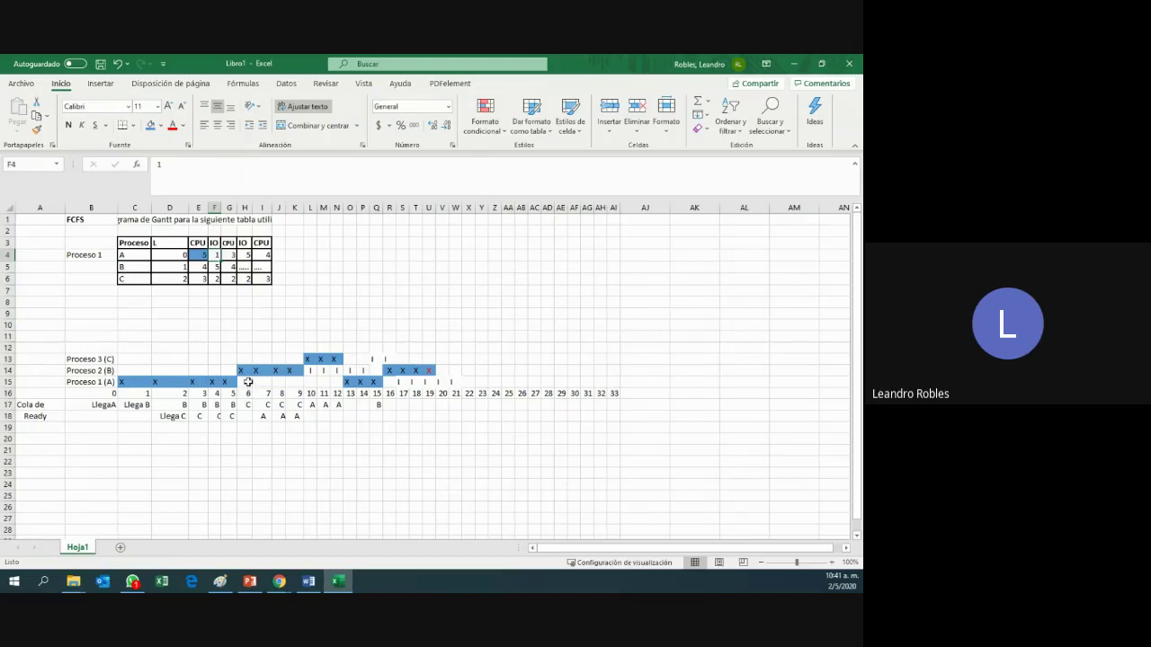
left_click(150, 125)
left_click(203, 268)
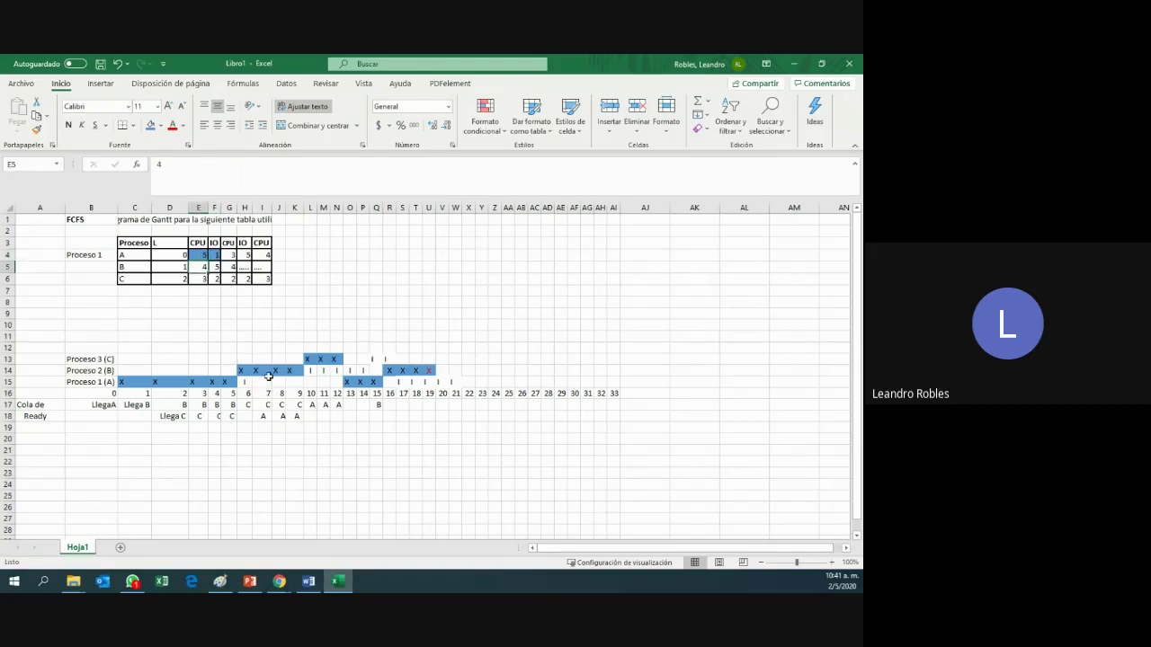
left_click(150, 125)
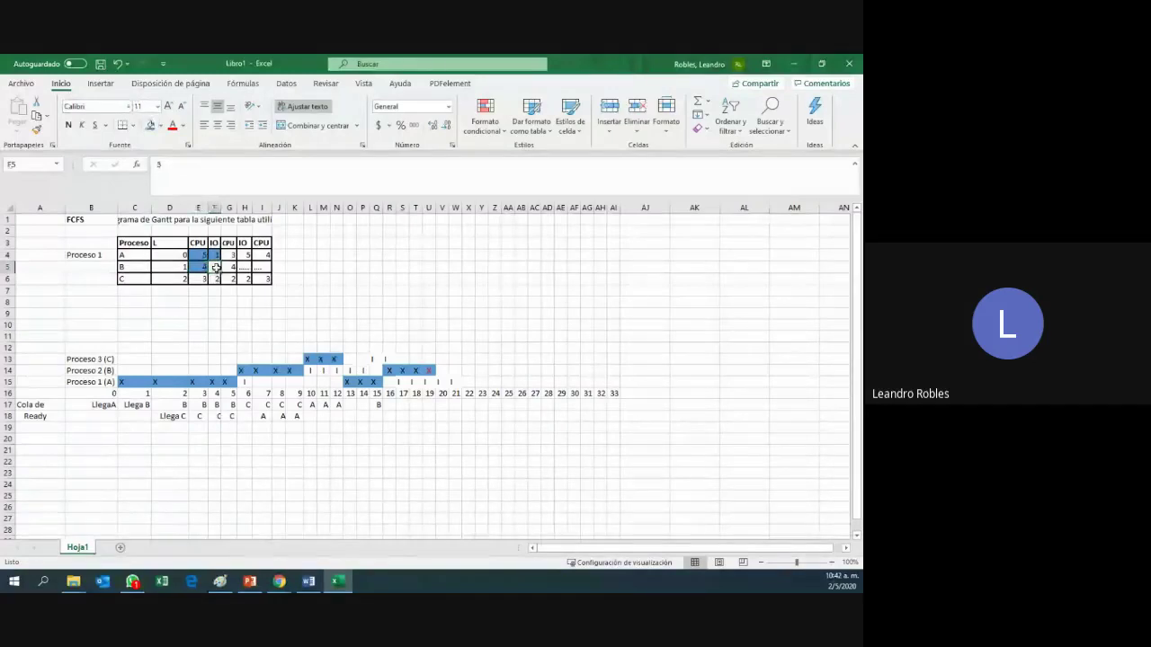
left_click(215, 267)
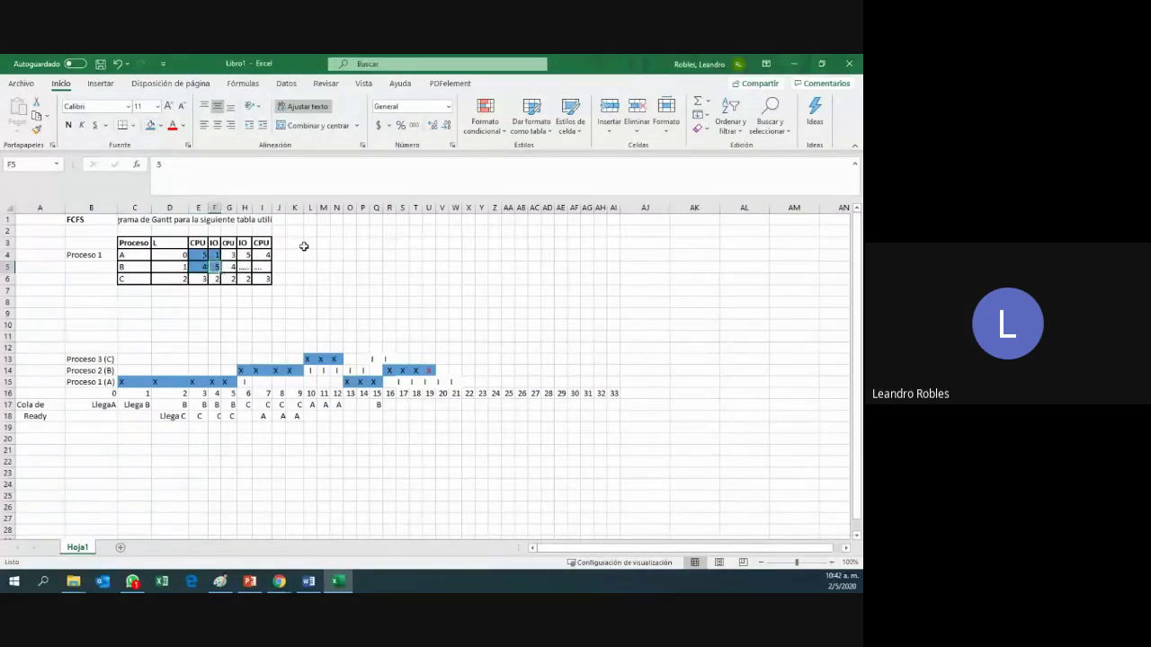
- Fill process A's second CPU and IO values (G4, H4) and process B's second CPU value (G5) with the same blue
left_click(232, 255)
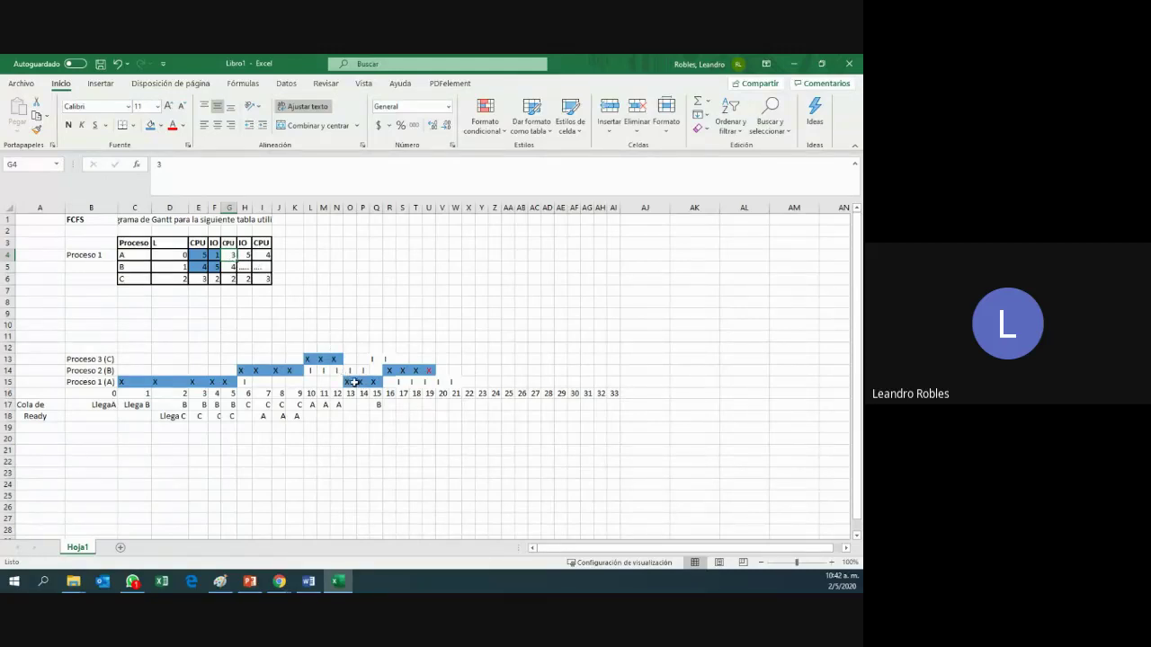
left_click(149, 125)
left_click(245, 257)
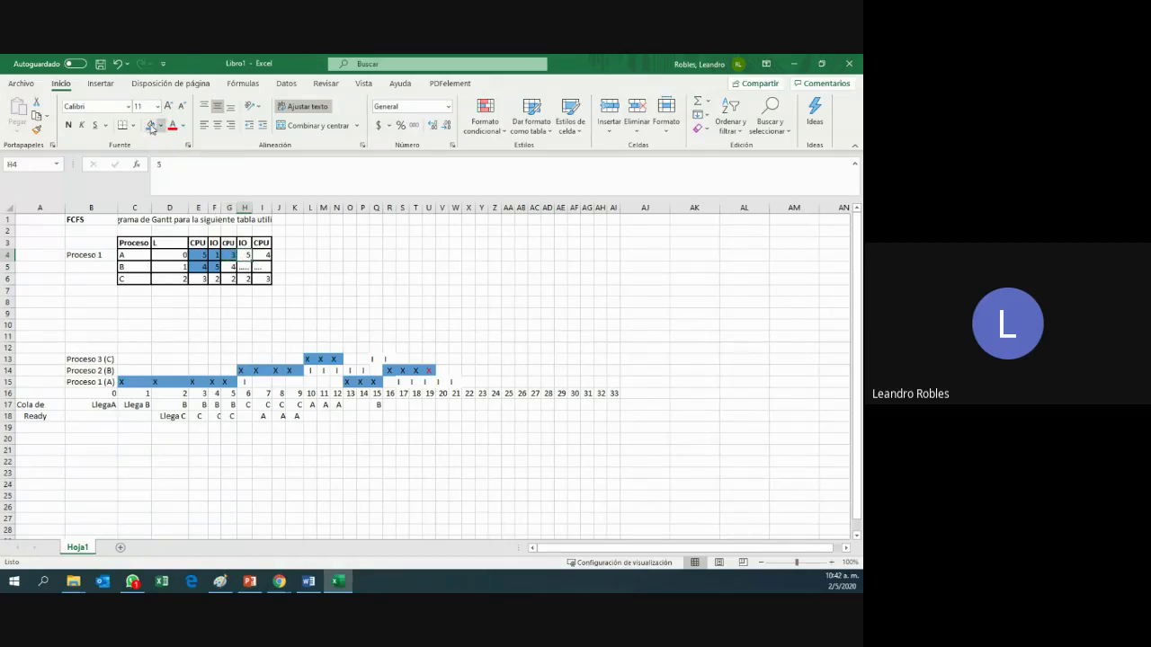
left_click(149, 125)
left_click(233, 267)
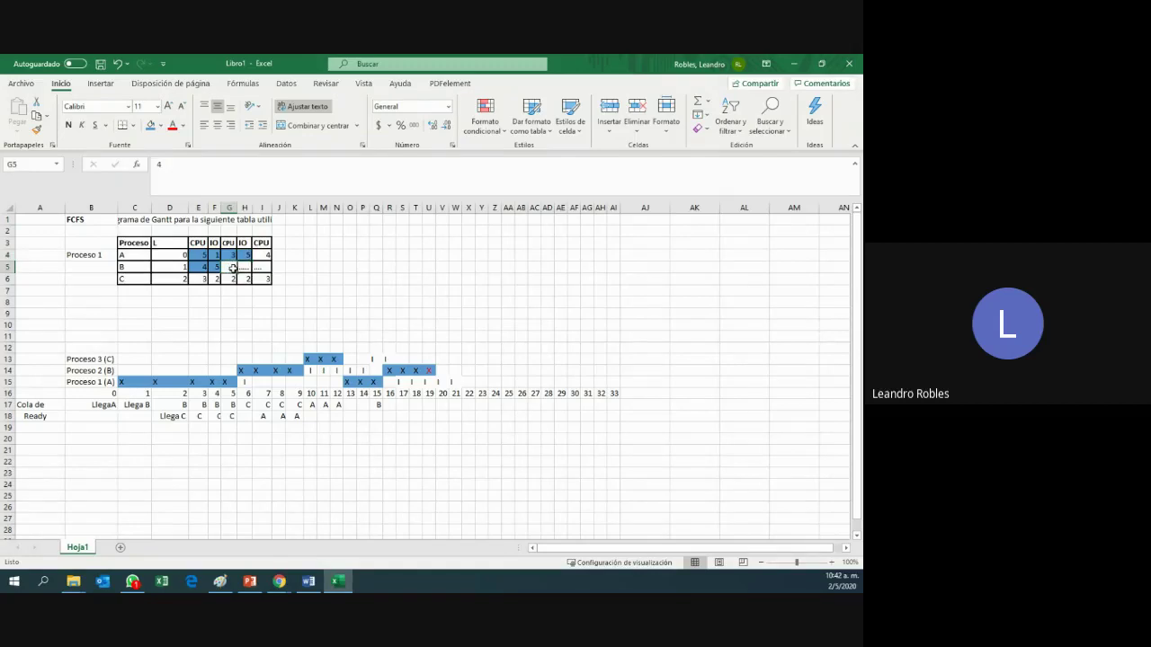
left_click(149, 125)
- Fill the first CPU and IO values of process C in the table, cells E6 and F6, with the same blue
left_click(203, 281)
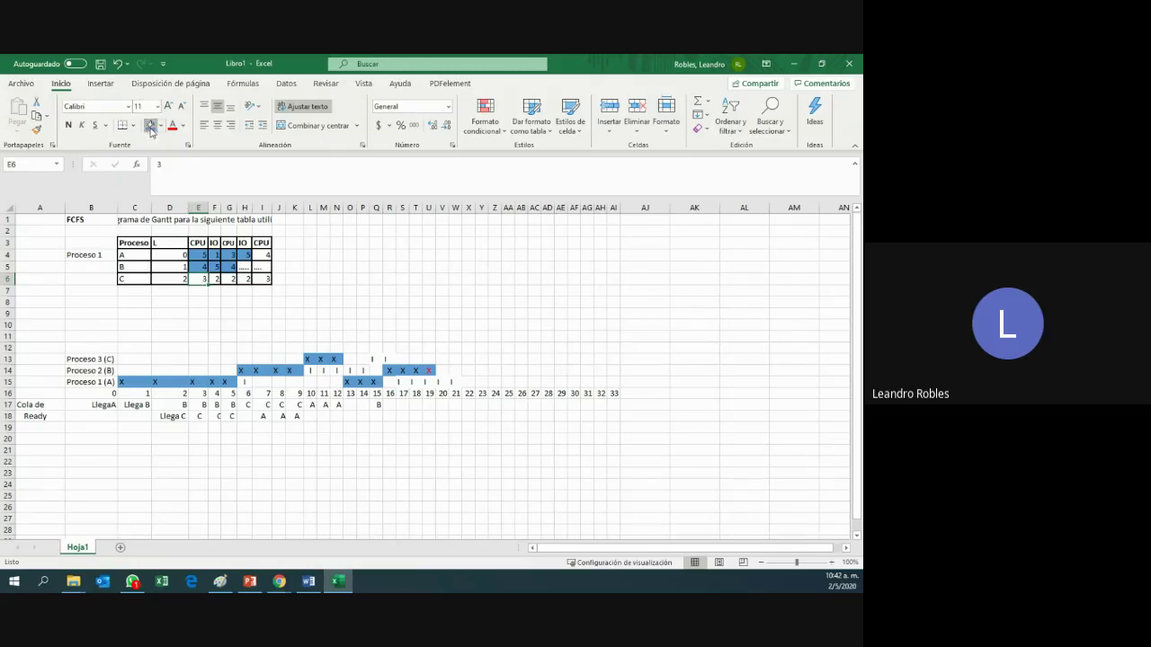
left_click(149, 125)
left_click(215, 279)
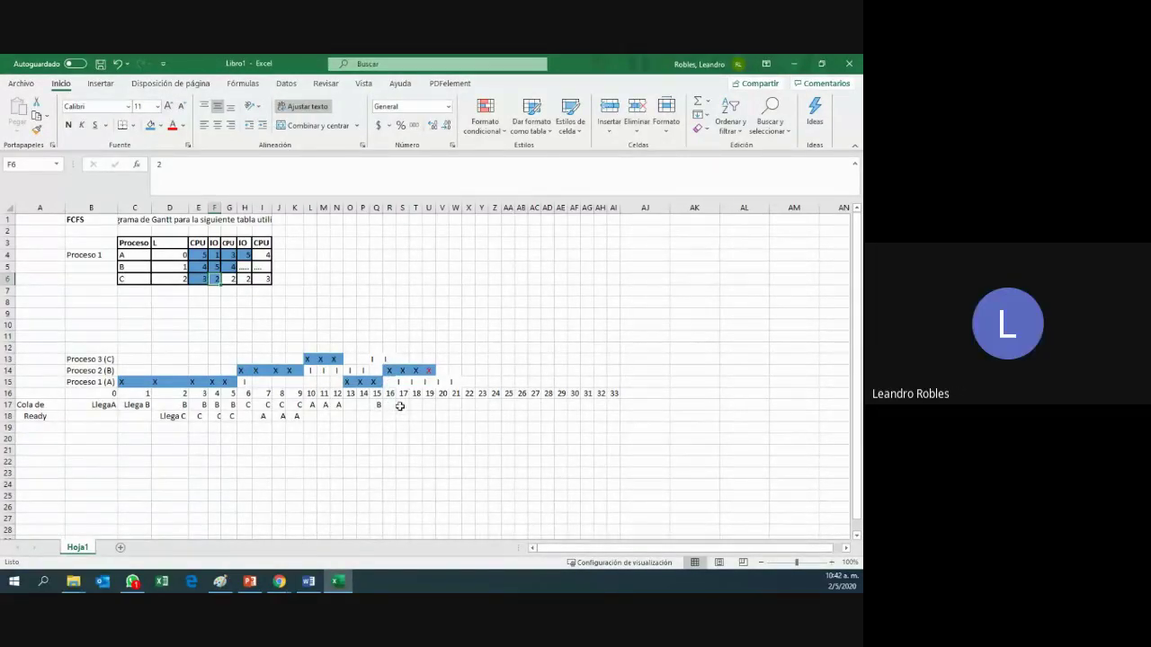
- Enter "C" in each cell from S17 to U17 to place process C in the ready queue at times 17 to 19
left_click(402, 361)
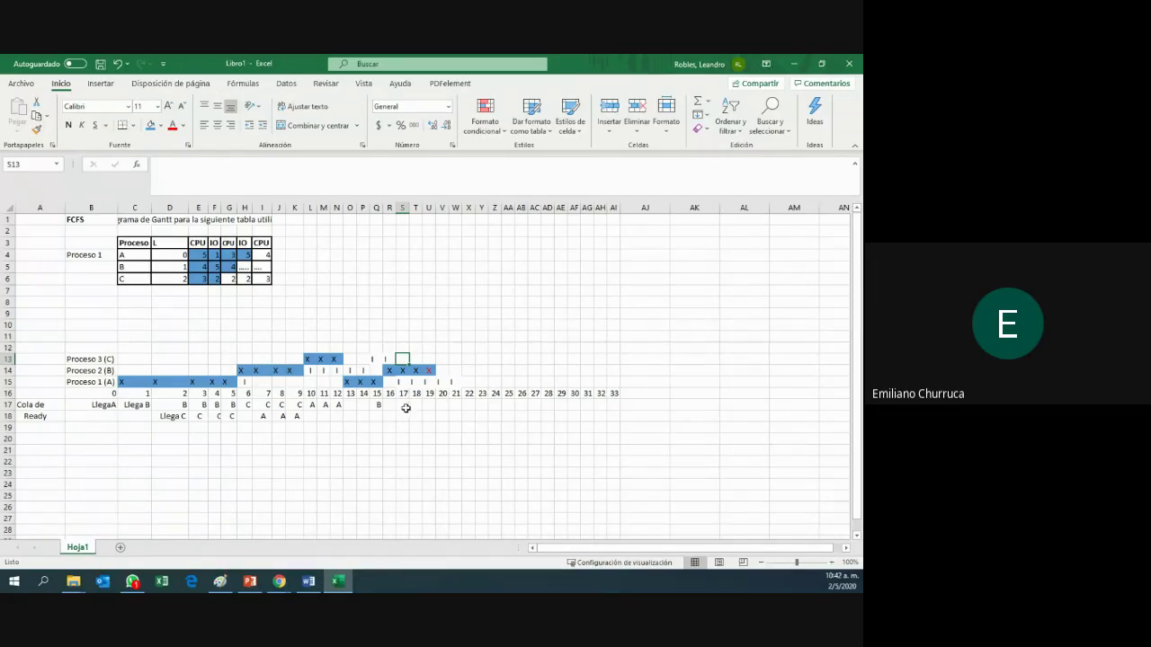
left_click(389, 359)
type("I")
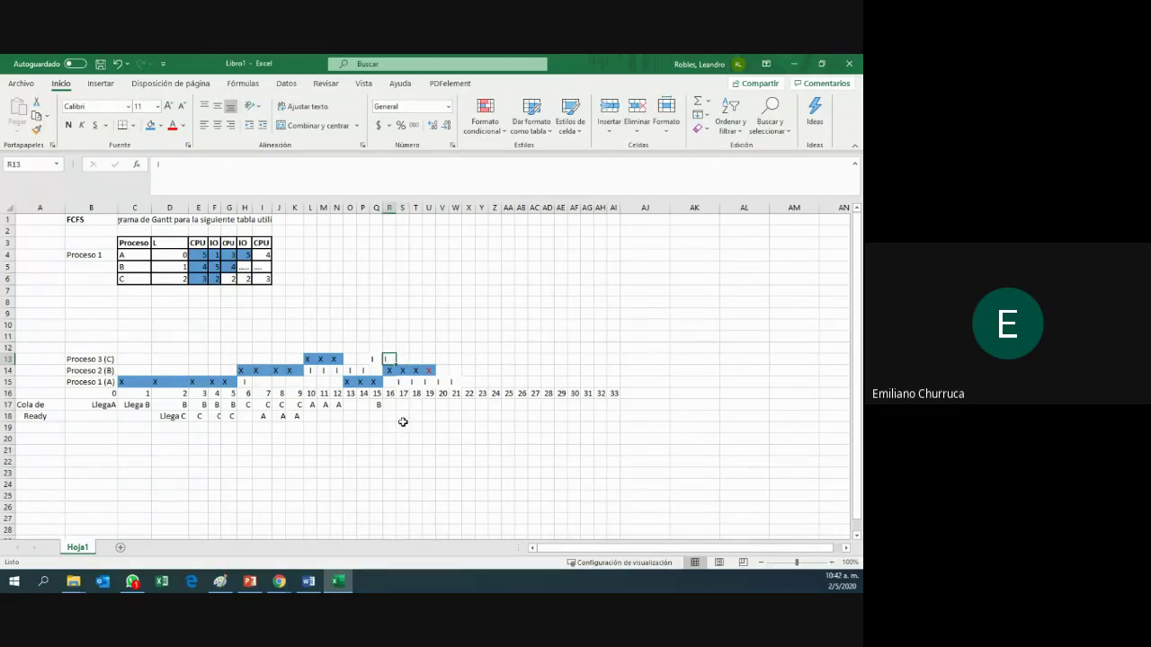
left_click(405, 405)
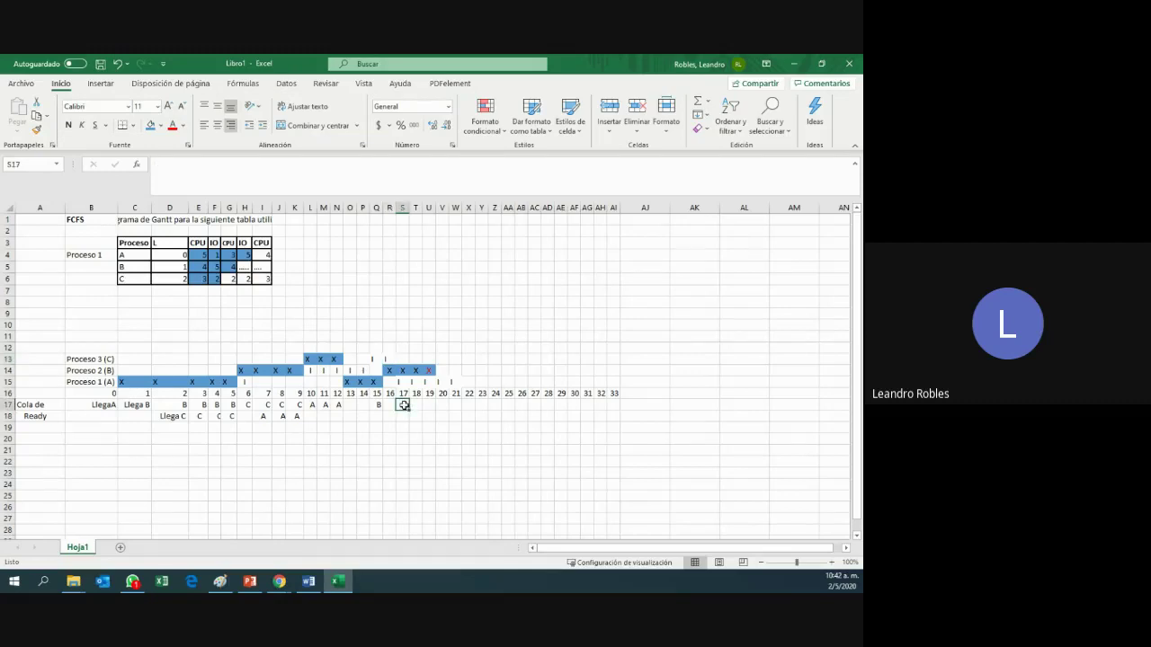
type("C")
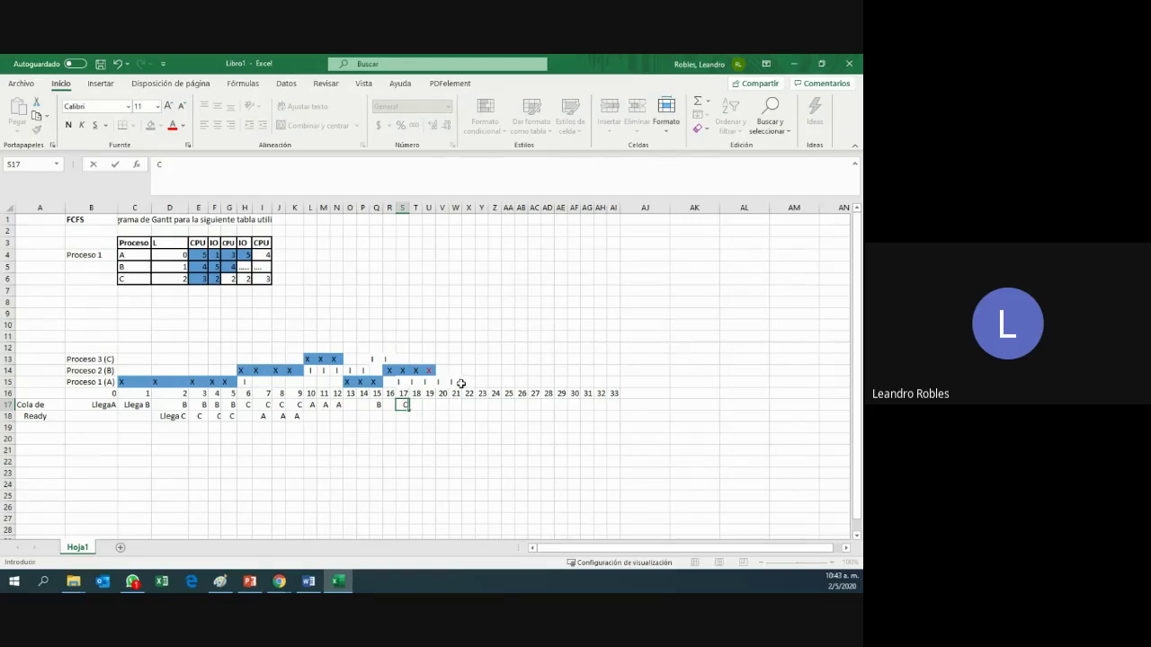
left_click(417, 408)
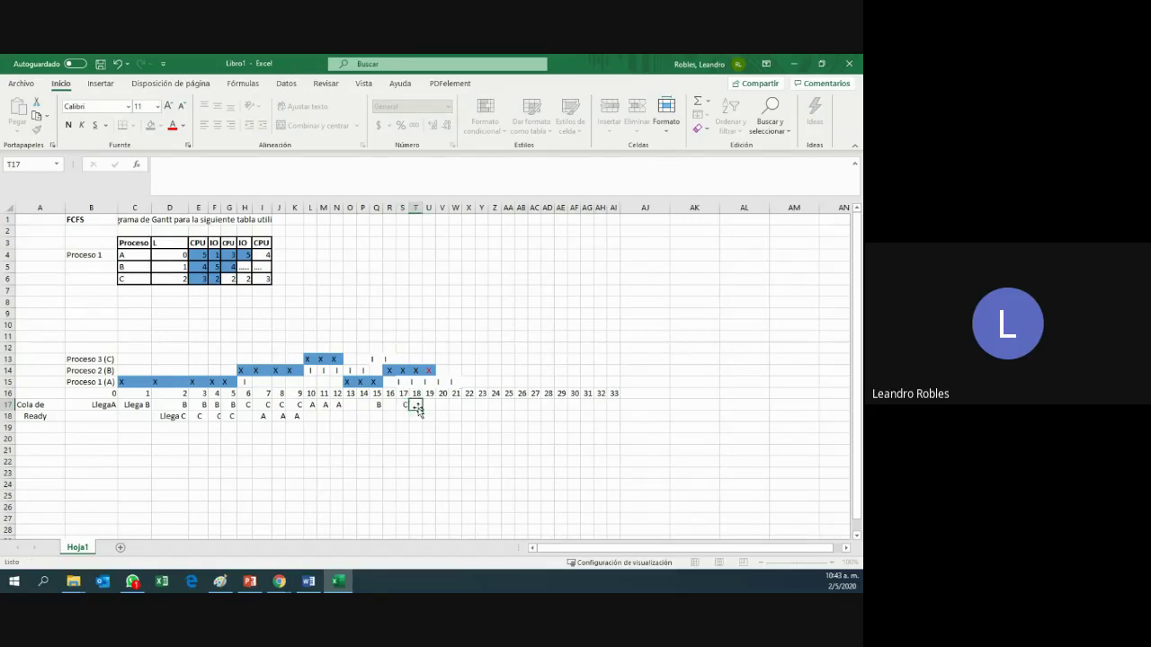
type("C")
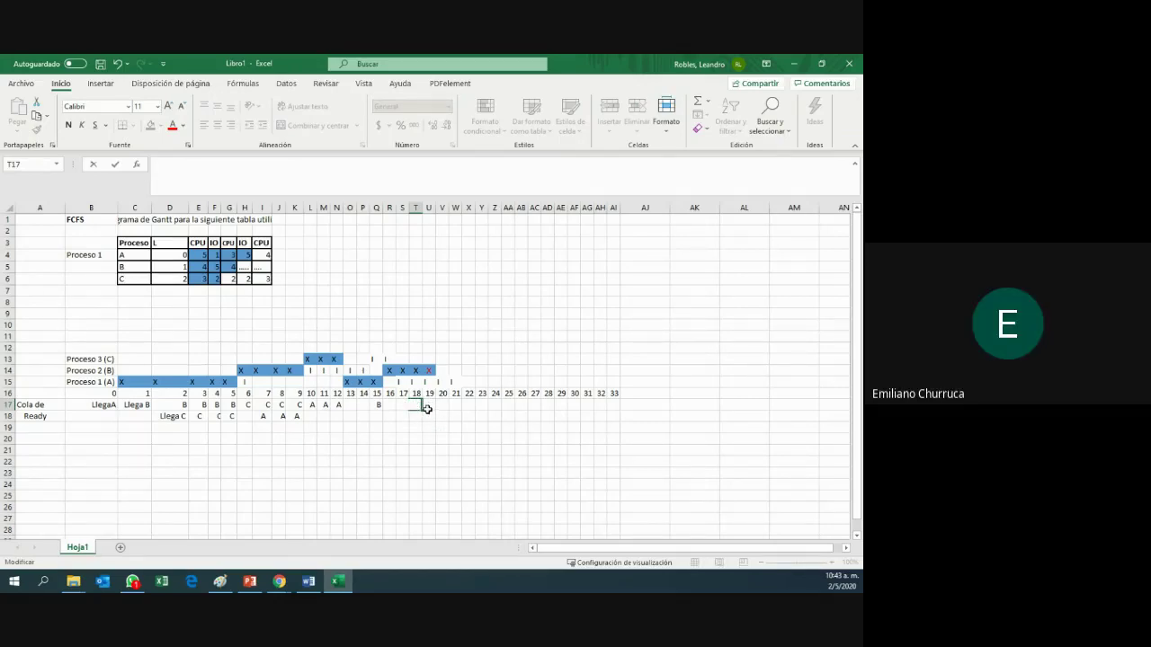
key("Escape")
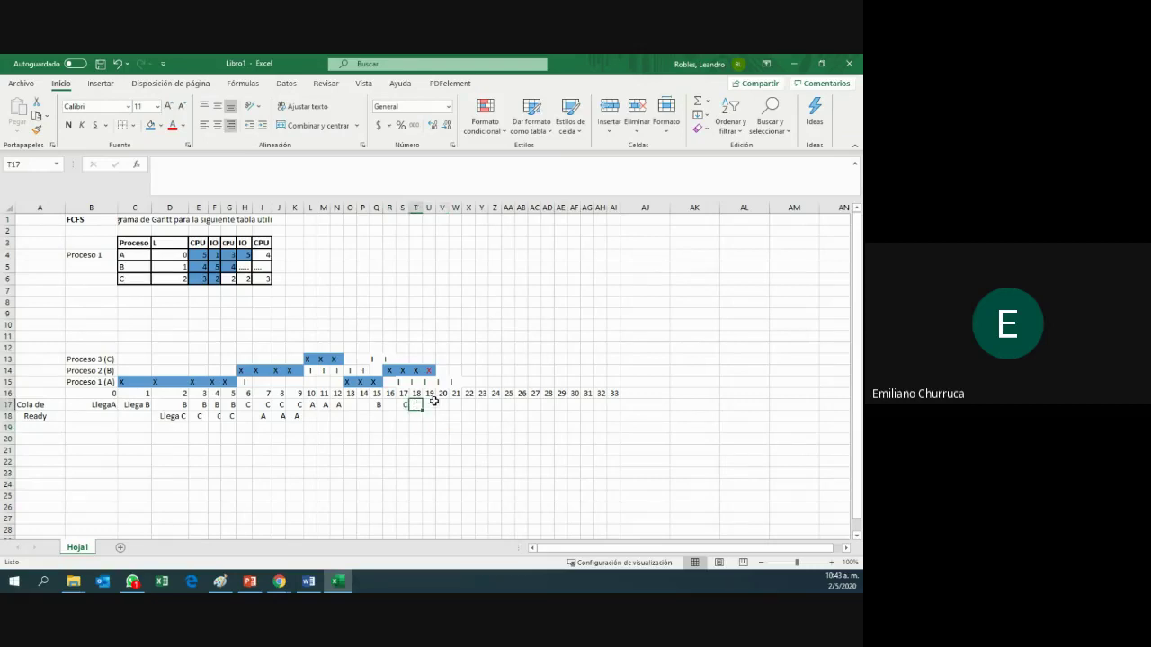
type("C")
left_click(434, 404)
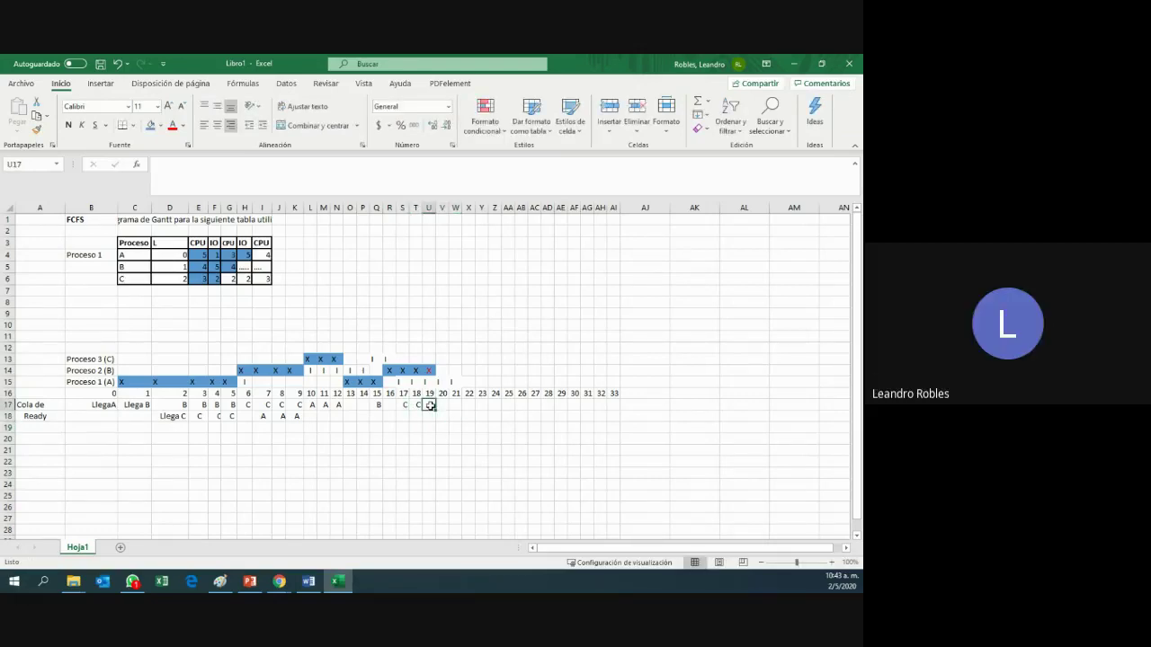
type("C")
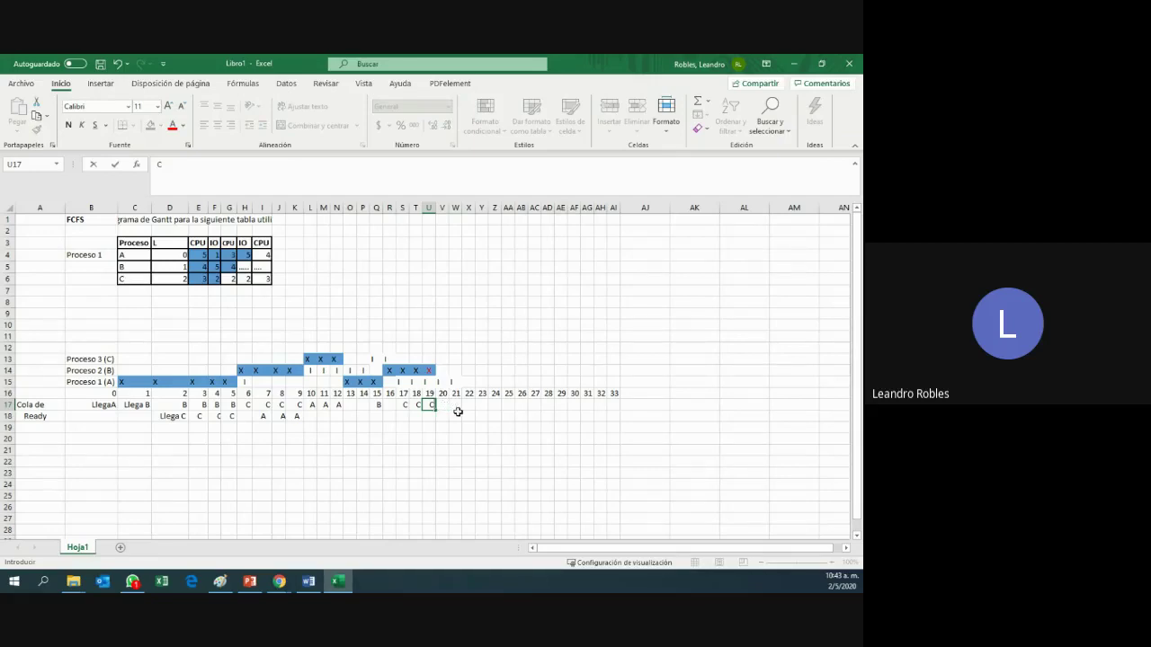
left_click(456, 415)
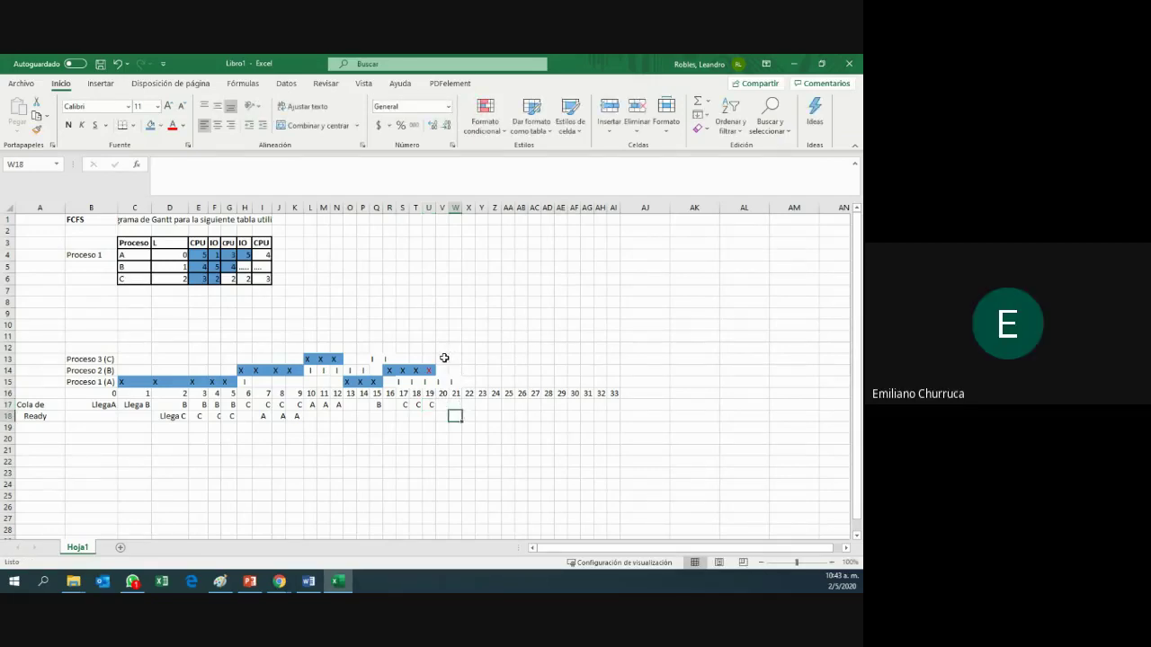
- Fill V13:W13 with blue and enter "X" in both cells to mark Proceso 3 (C) using the CPU at times 20 and 21
left_click_drag(441, 358, 457, 360)
left_click(150, 125)
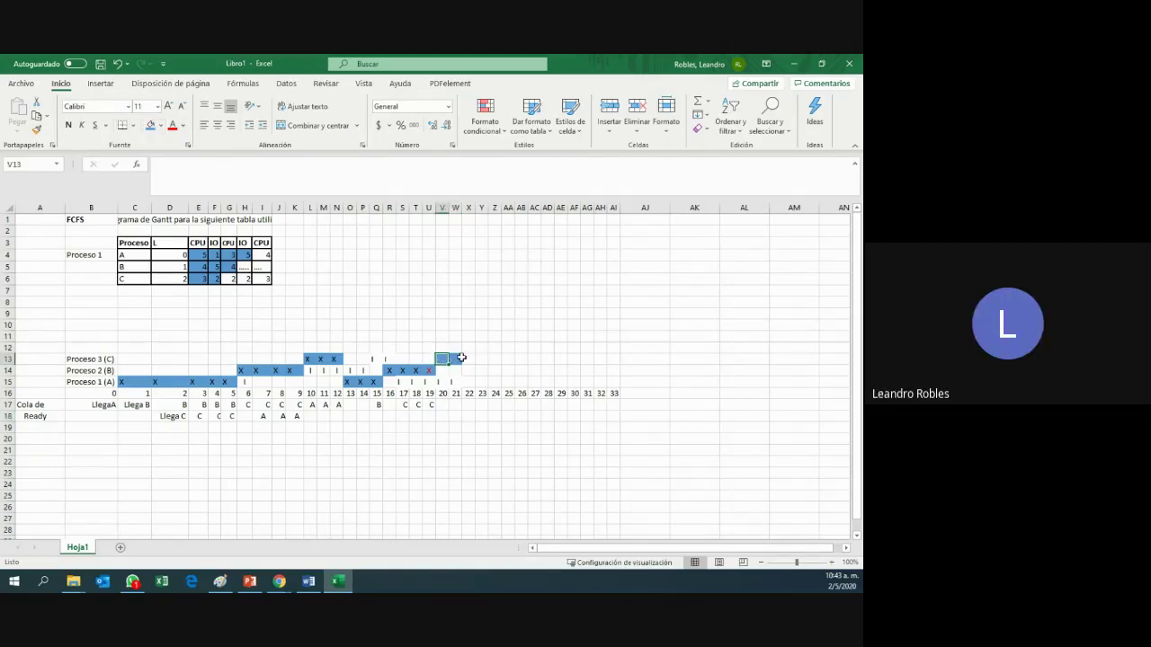
type("x")
left_click(456, 359)
type("x")
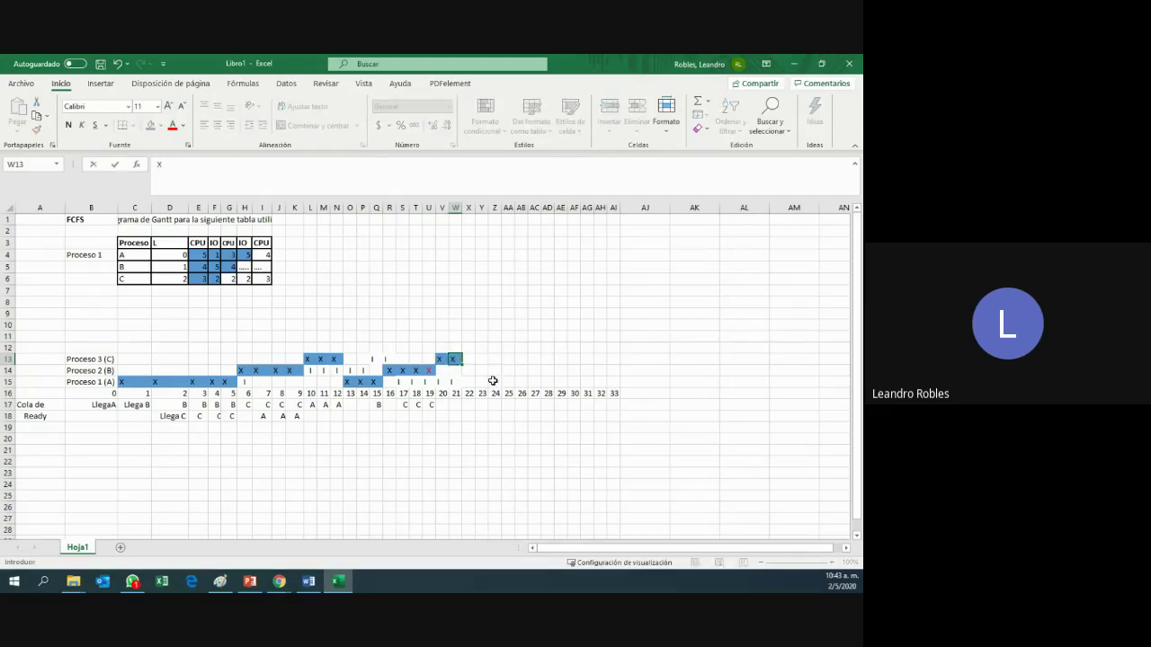
left_click(494, 382)
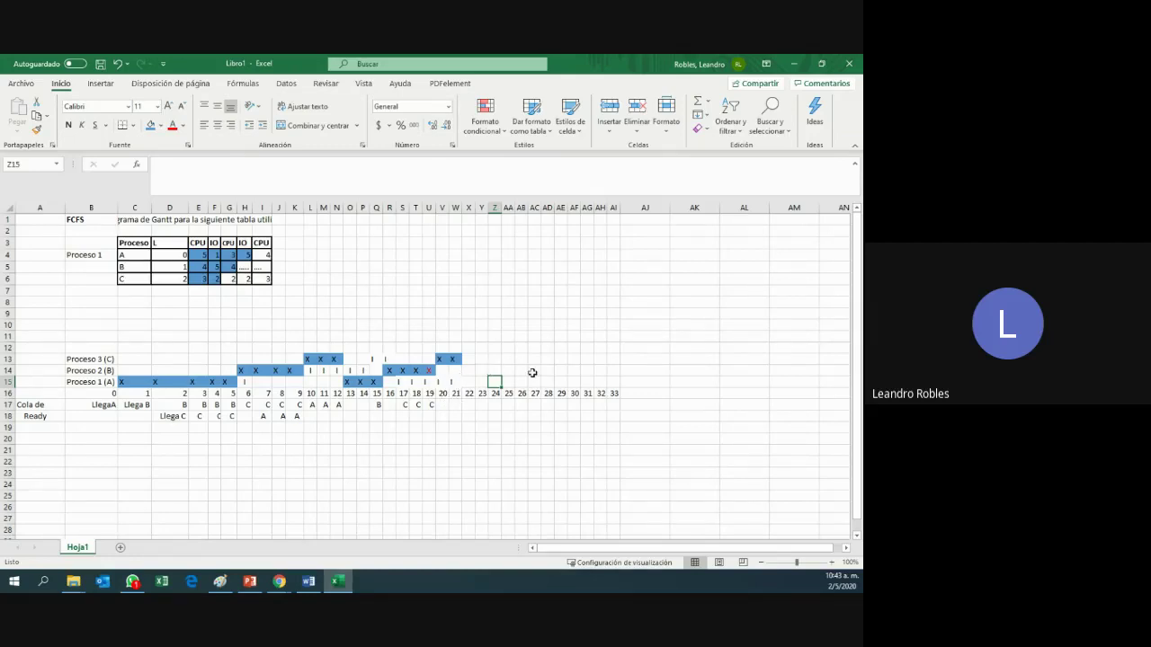
- Enter "A" in cell X17 to place process A in the ready queue at time 22
left_click(466, 405)
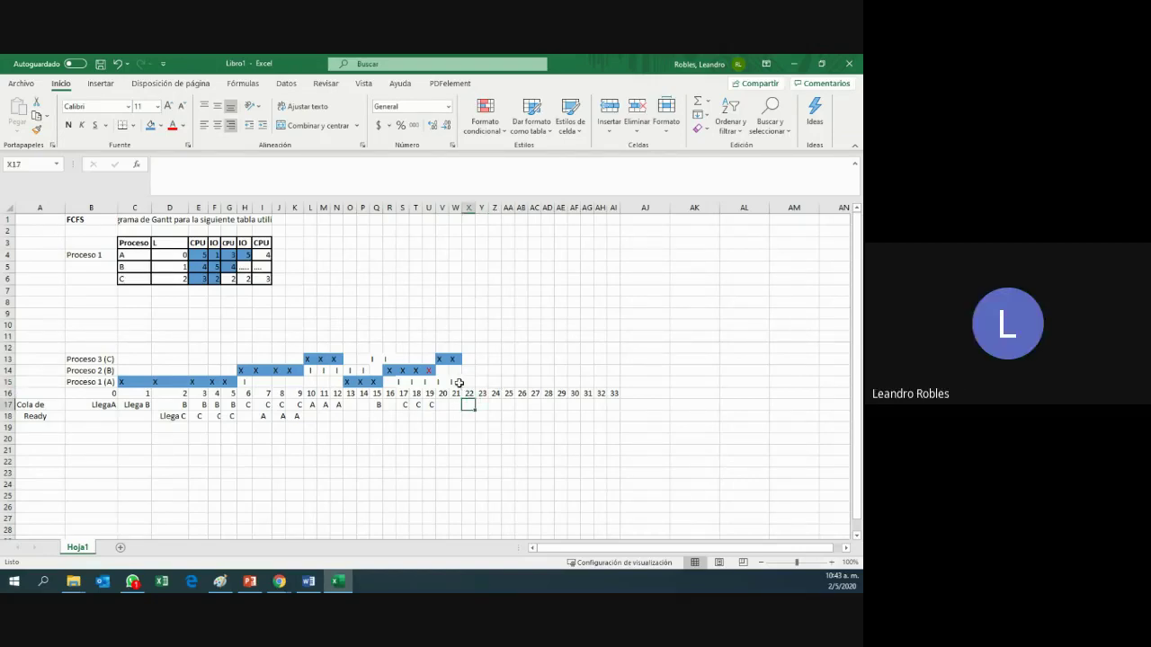
left_click(458, 383)
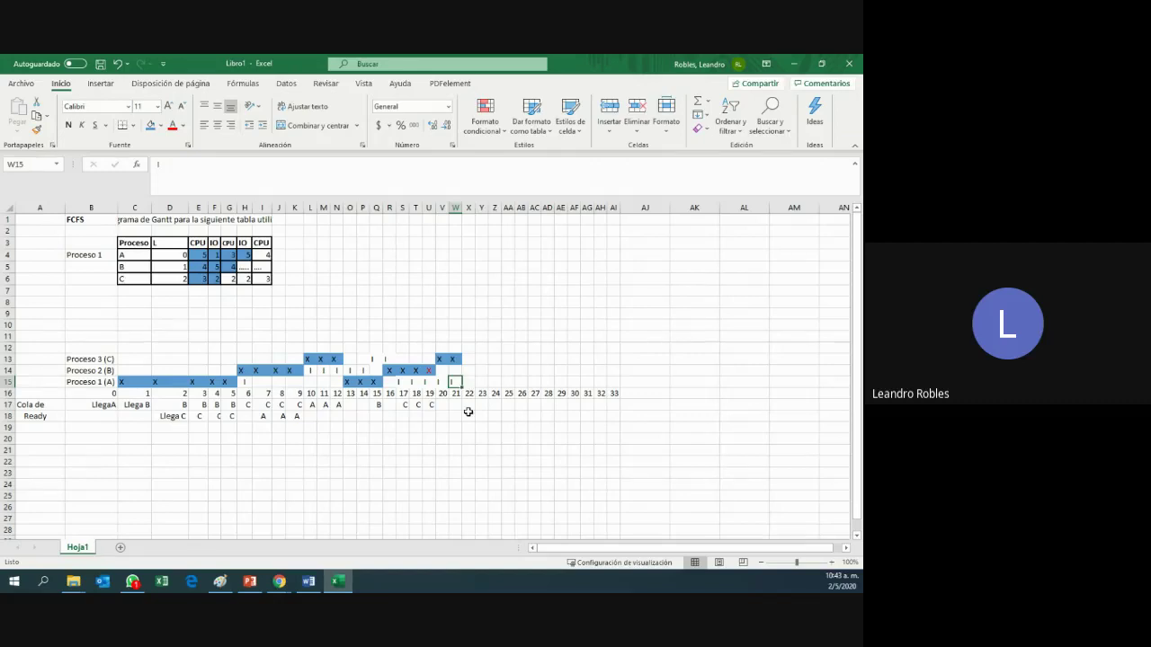
left_click(467, 409)
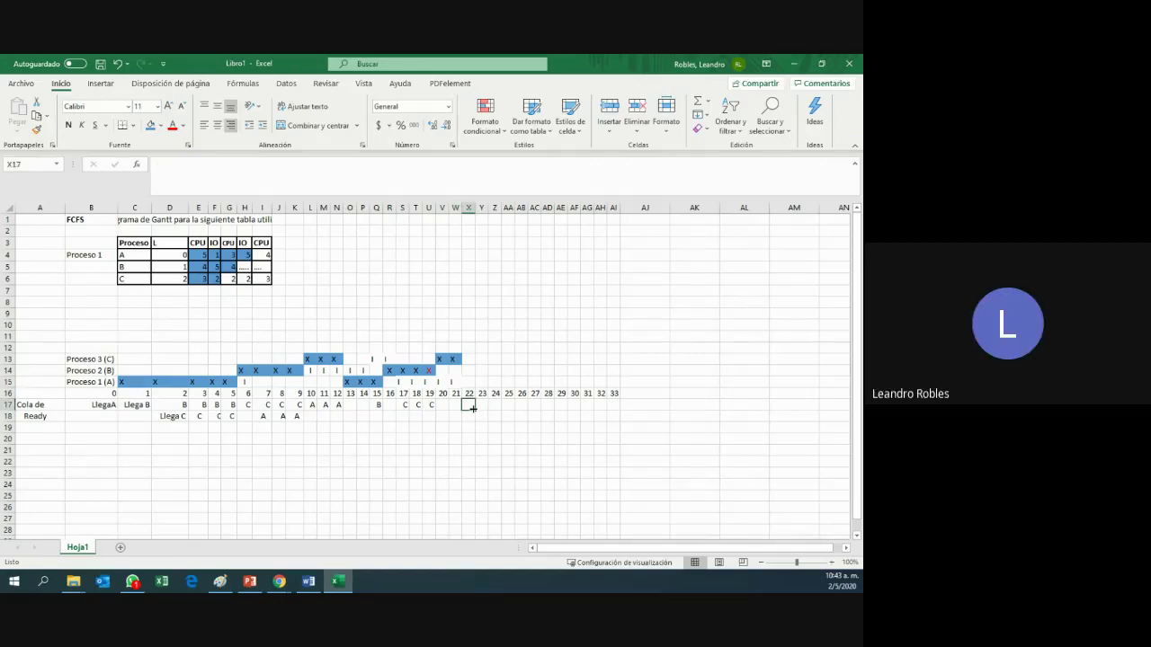
type("A")
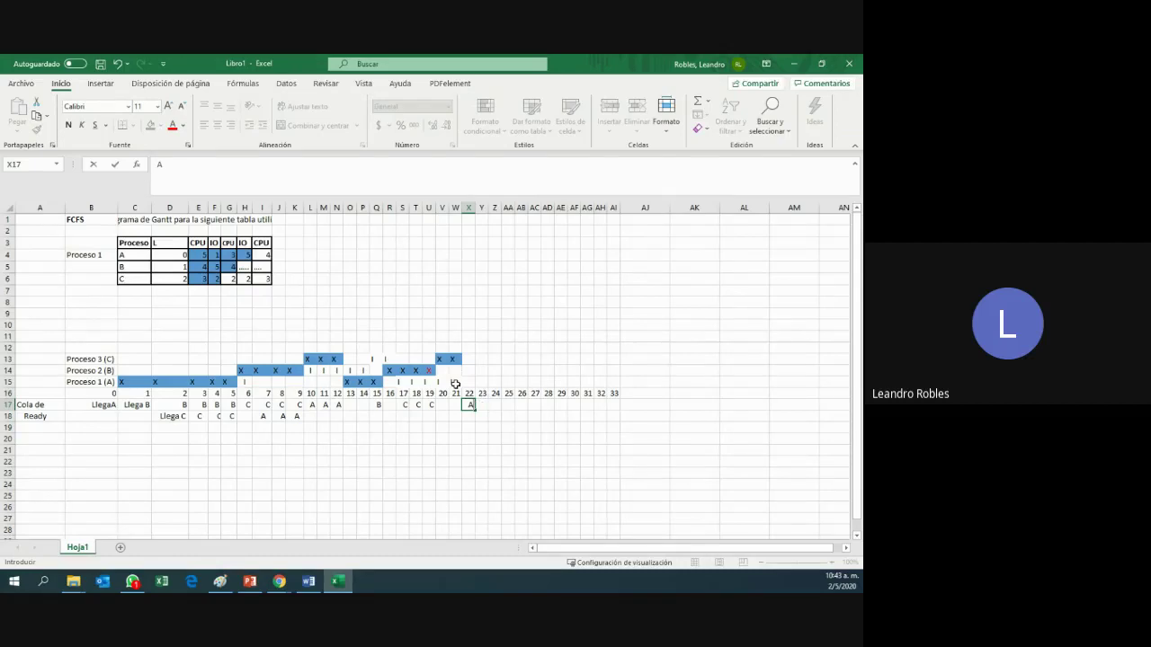
left_click(456, 383)
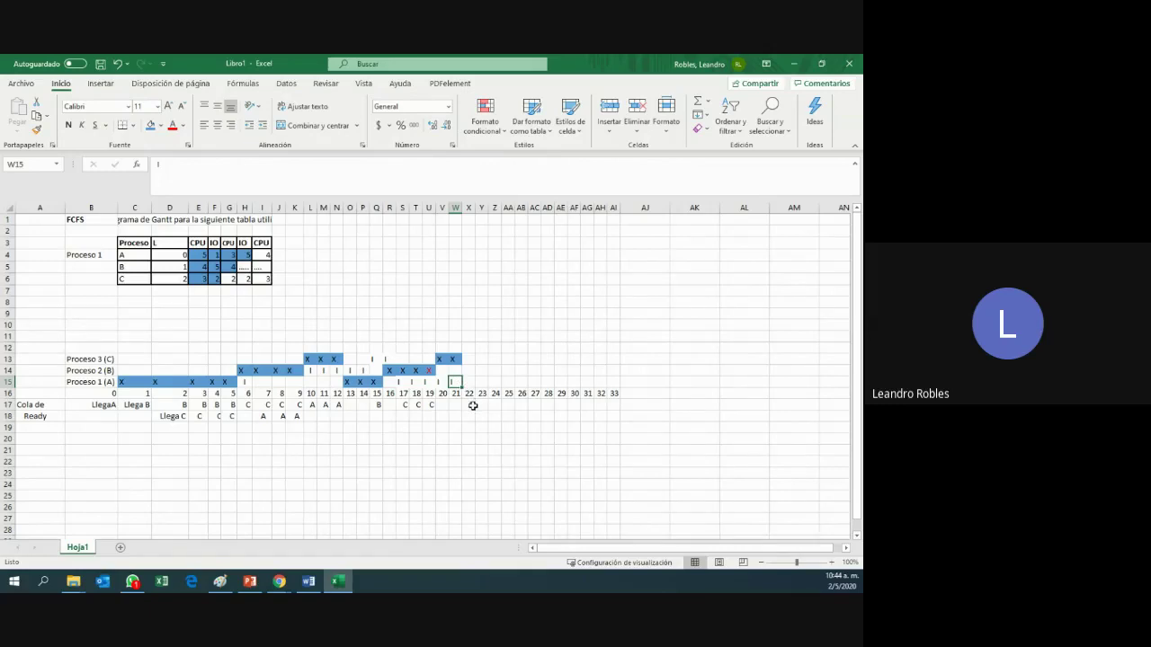
- Enter "X" in each cell from X15 to AA15 to mark Proceso 1 (A) using the CPU at times 22 to 25
left_click(469, 360)
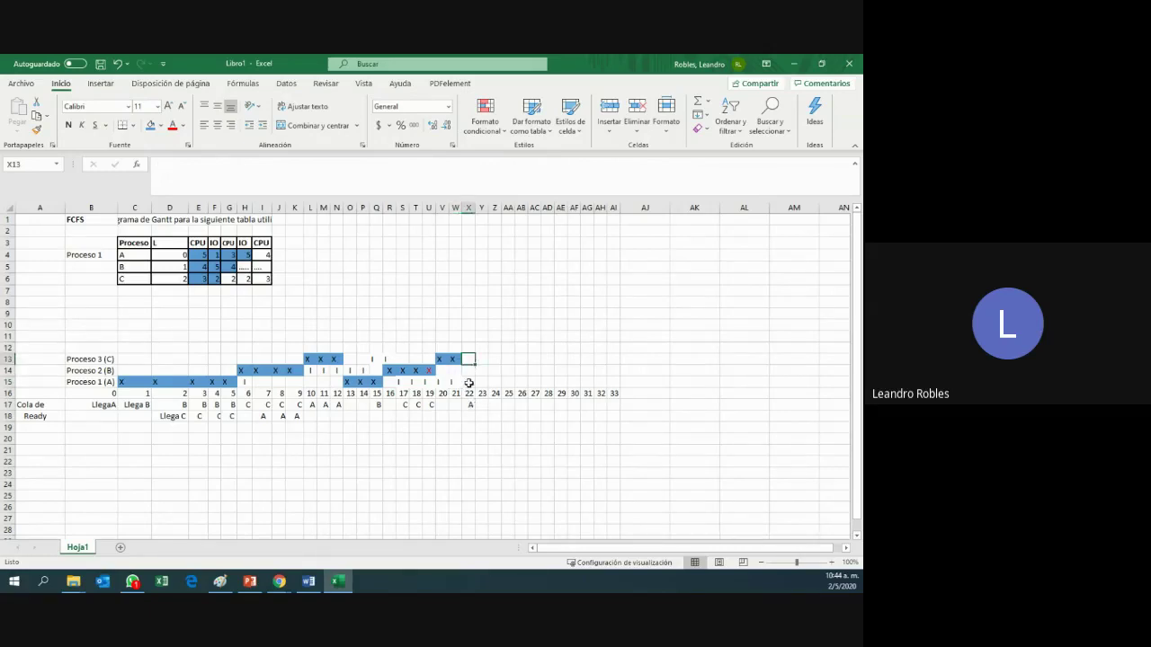
left_click(468, 383)
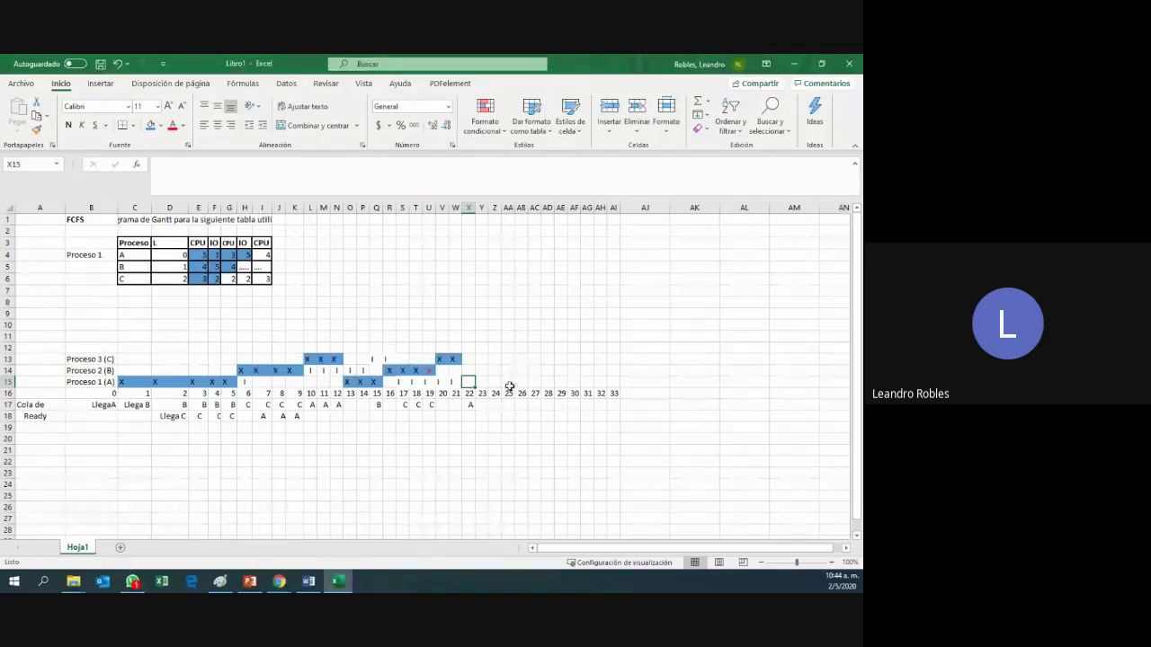
type("x")
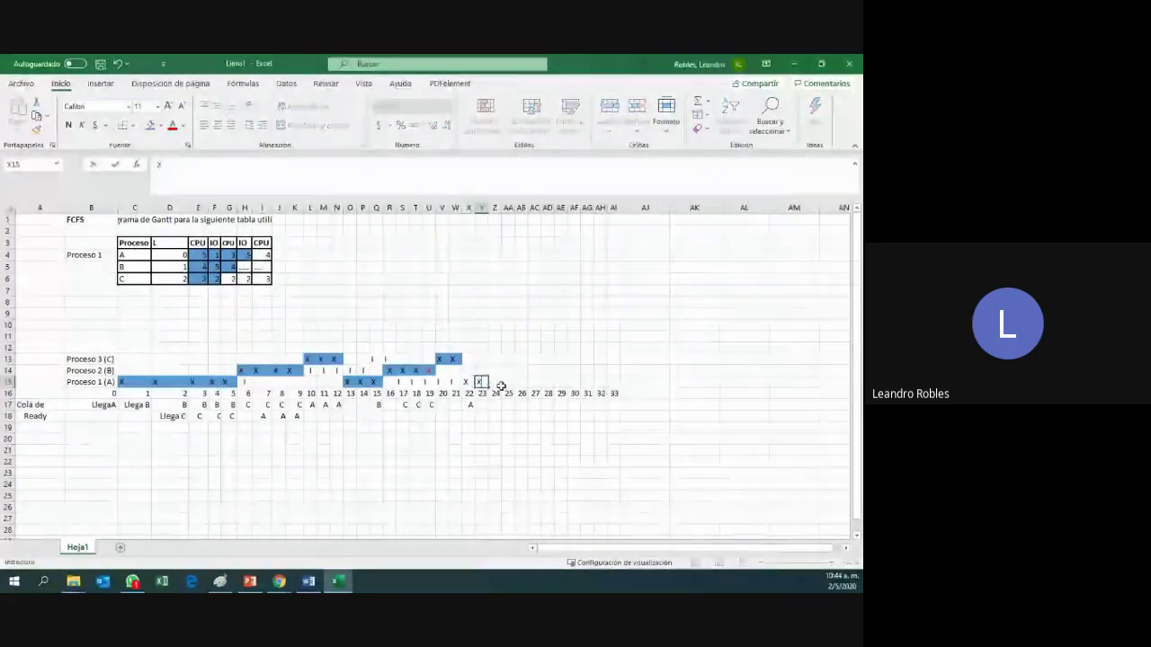
key("Right")
type("x")
key("Right")
type("Ix")
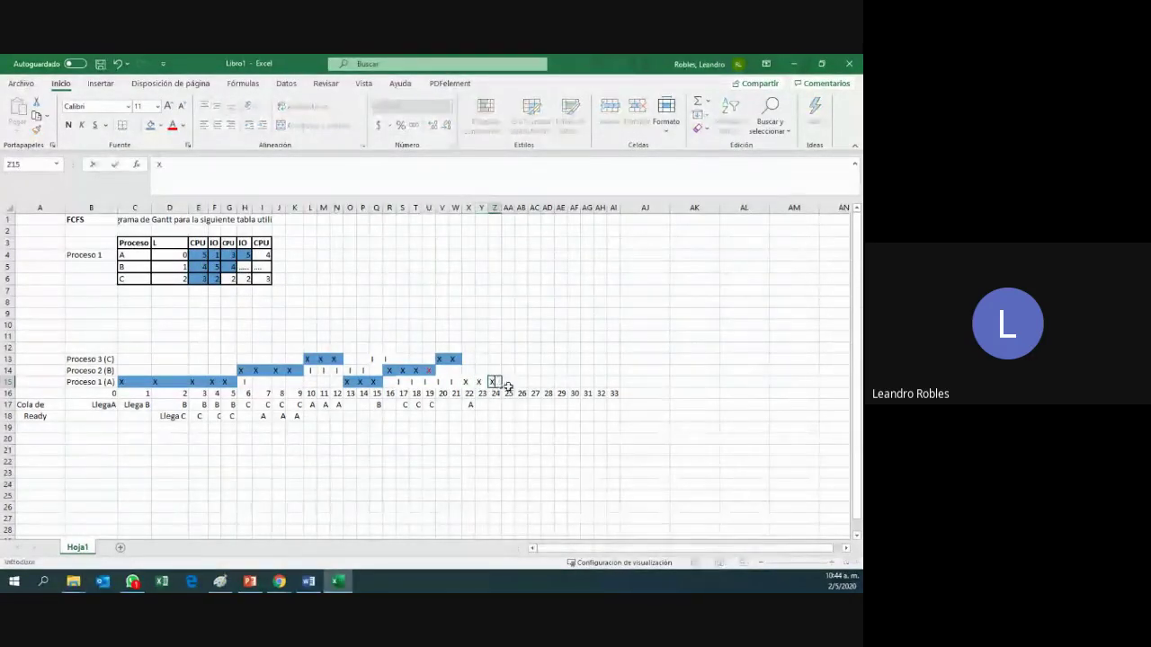
key("Right")
type("x")
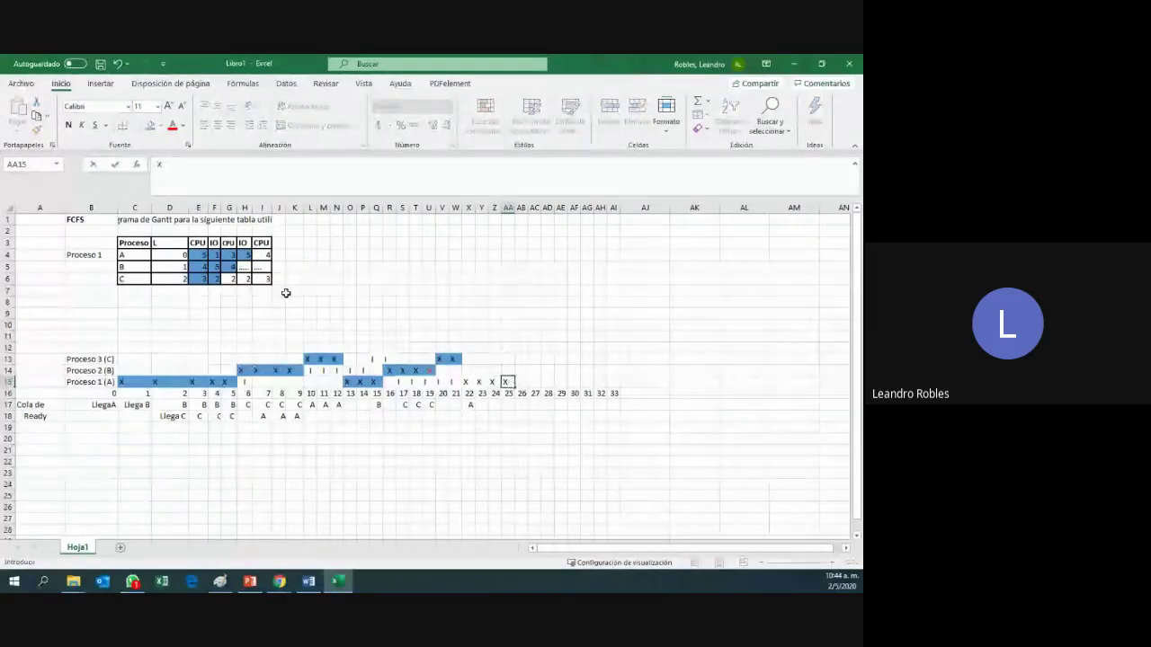
- Fill the table cell I4 and the range X15:AA15 with blue, and colour the final X in AA15 red to mark process A's end
left_click(262, 255)
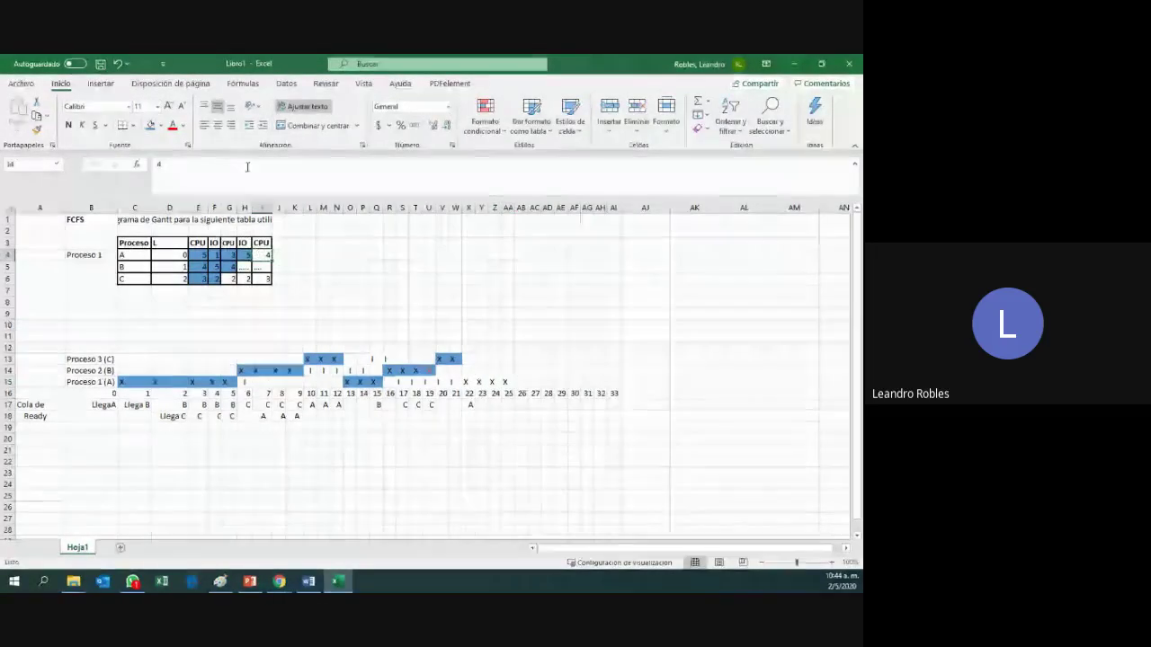
left_click(149, 125)
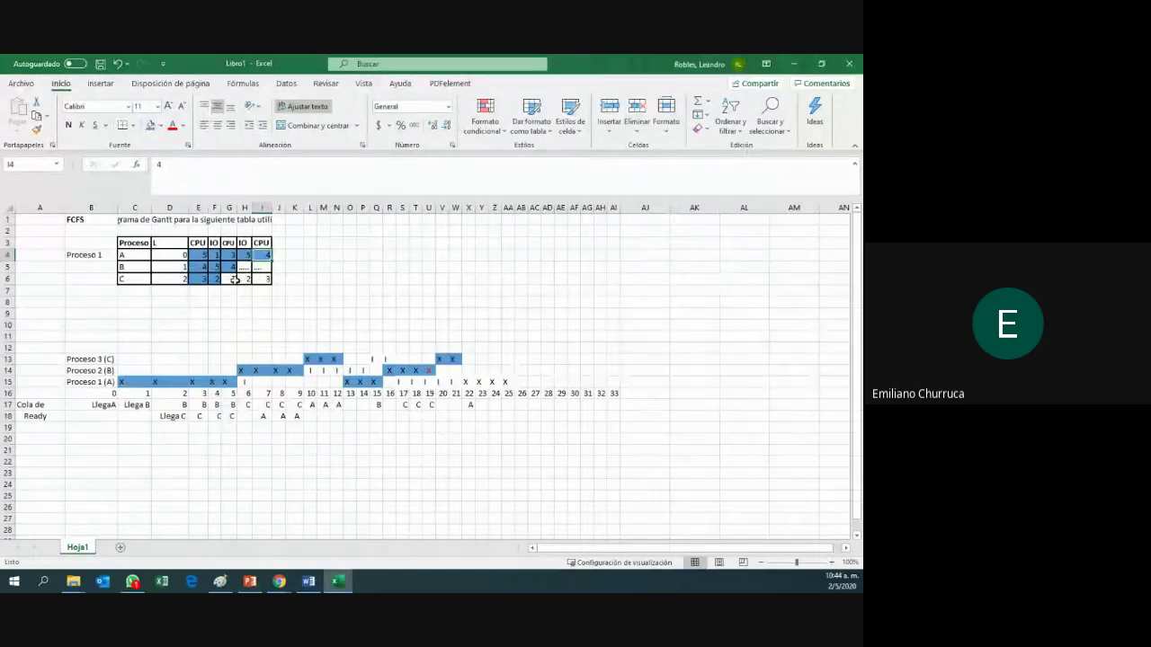
left_click(508, 383)
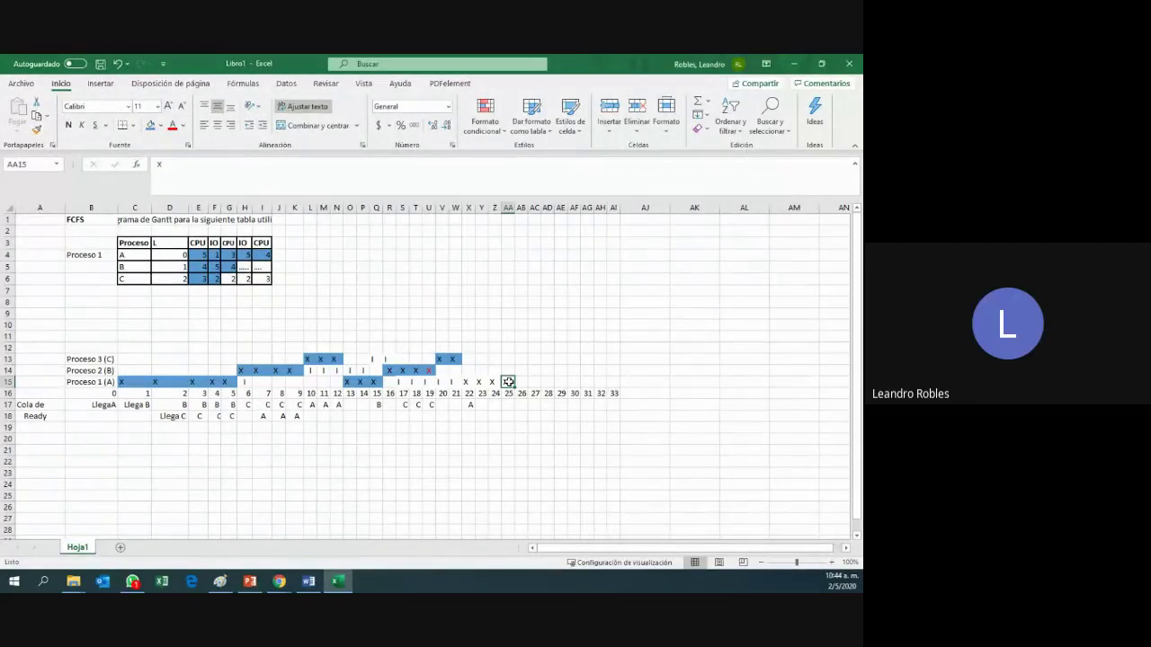
left_click(173, 125)
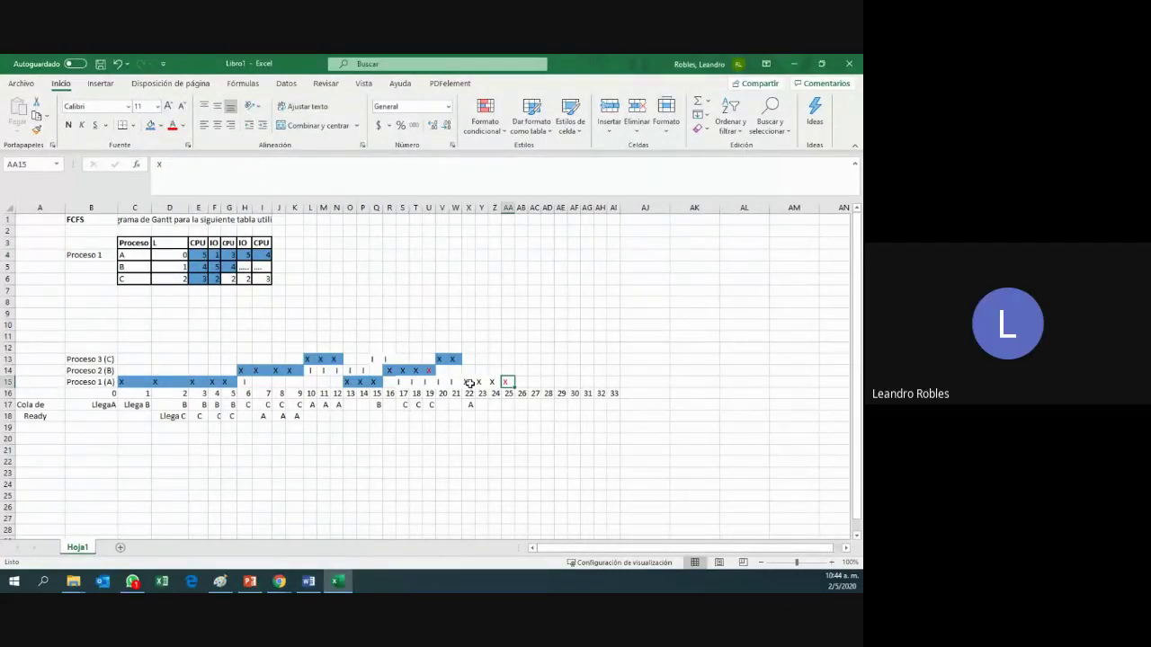
left_click_drag(469, 383, 508, 382)
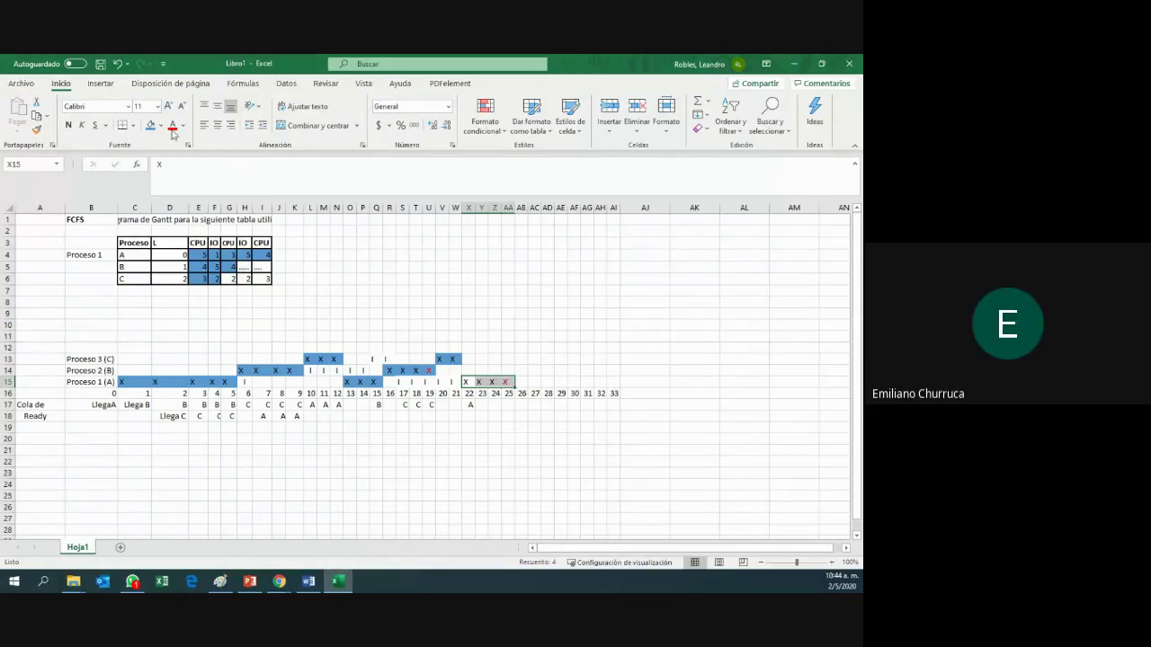
left_click(150, 125)
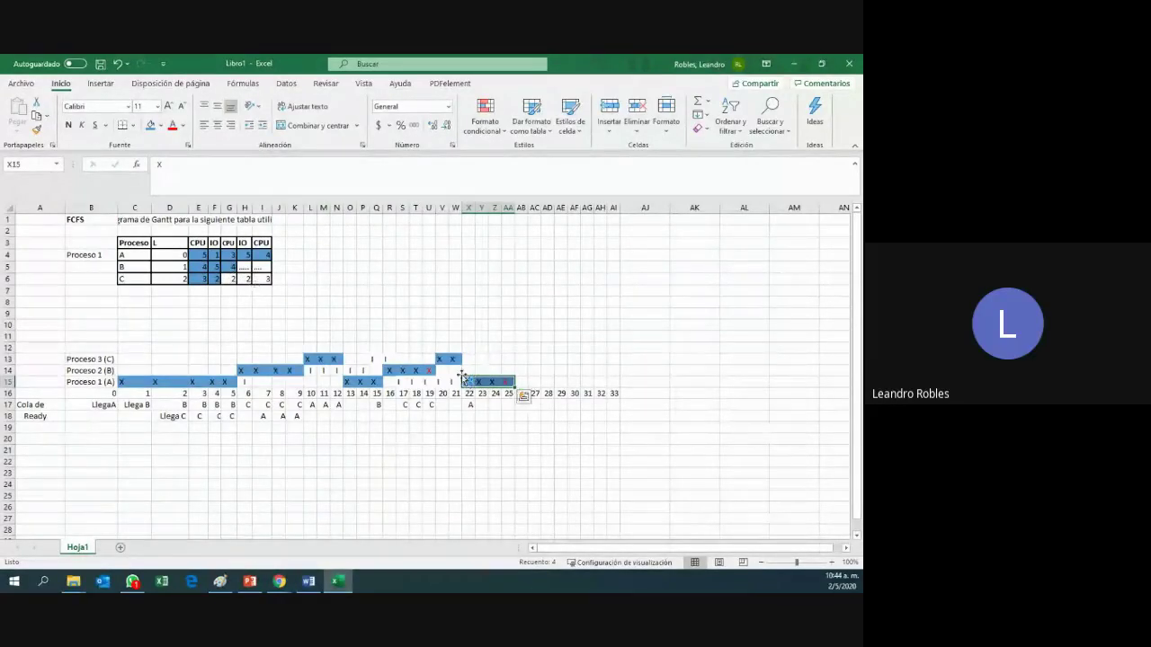
- Enter "I" in cells X13 and Y13 to mark Proceso 3 (C) doing IO at times 22 and 23
left_click(457, 382)
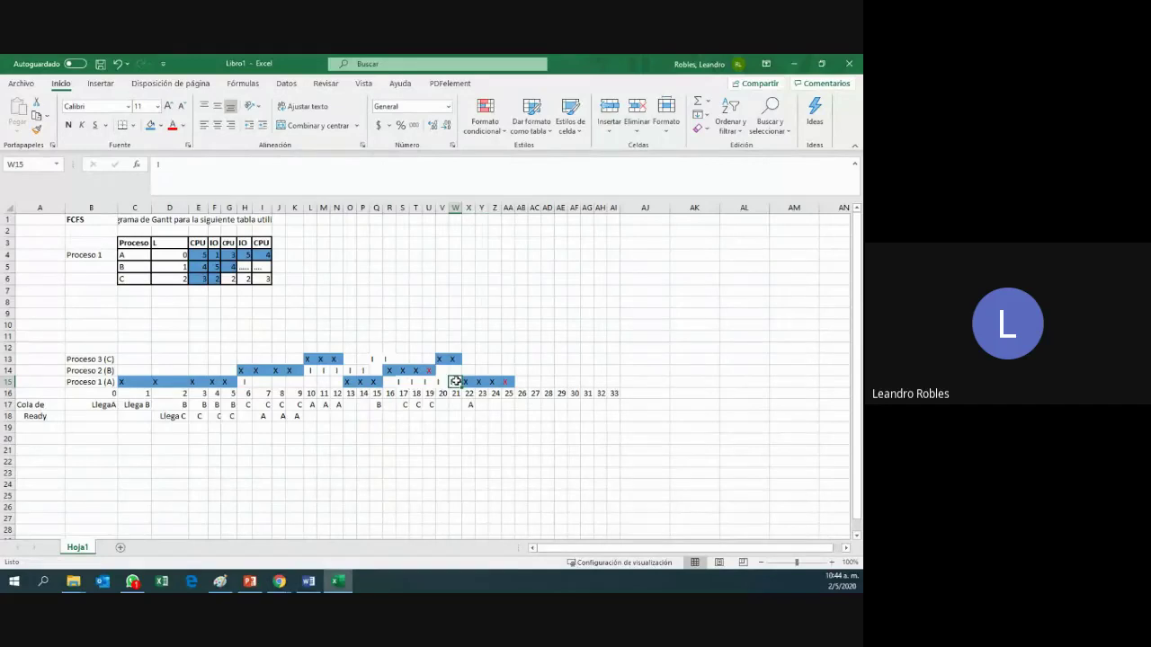
left_click(468, 360)
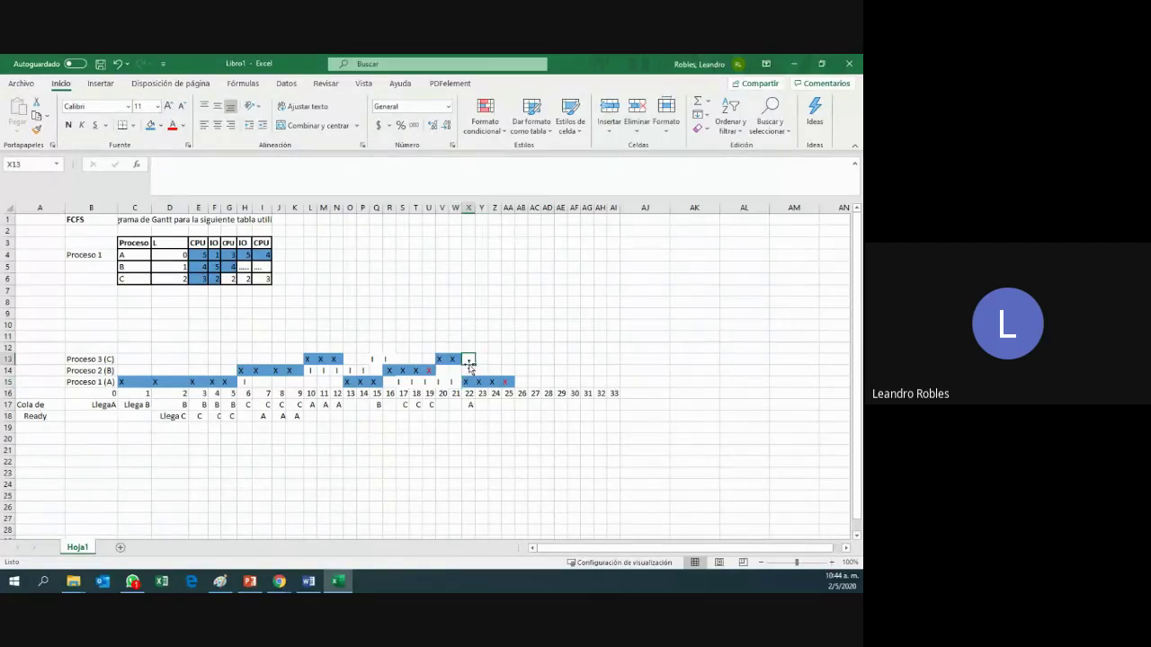
left_click(452, 382)
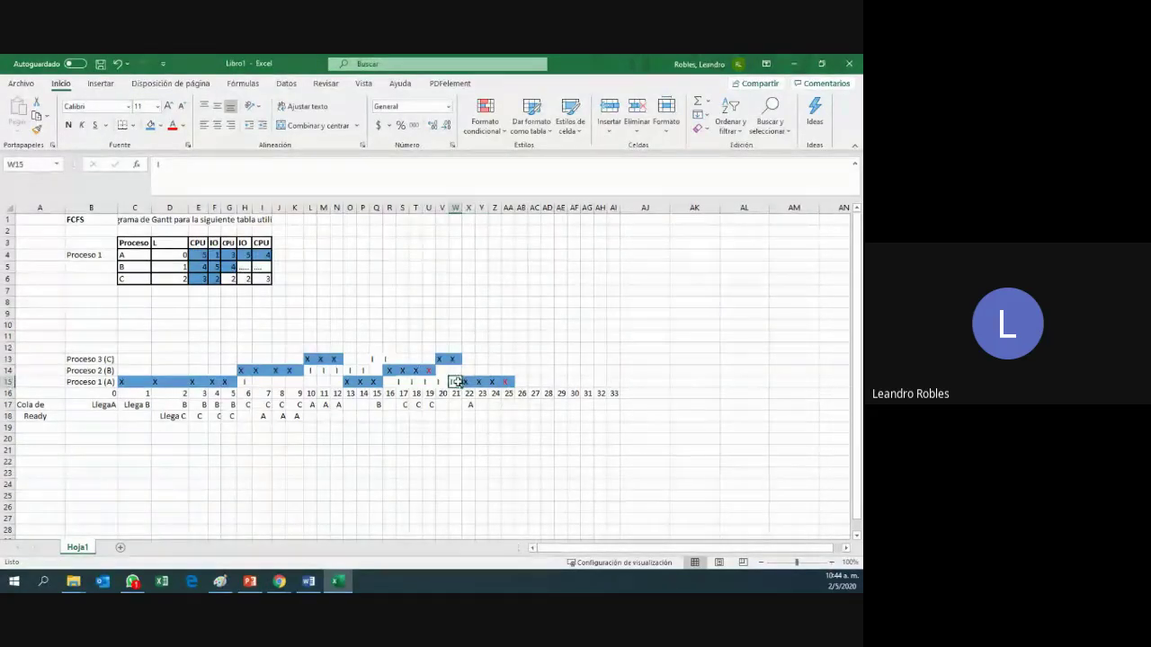
left_click(468, 358)
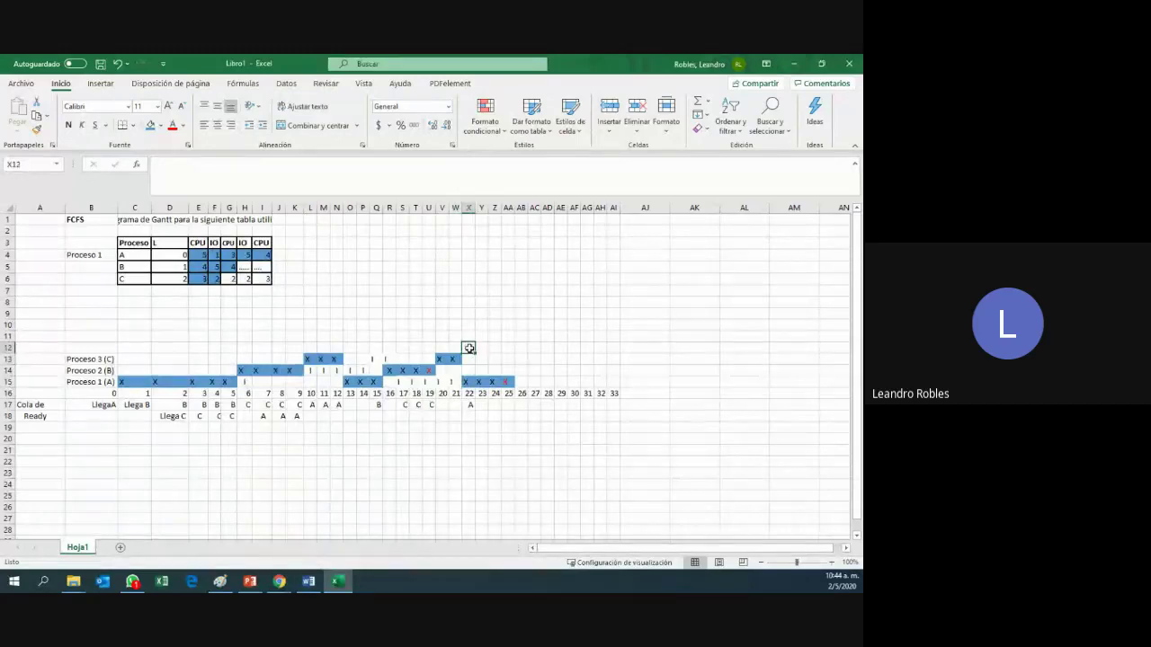
type("I")
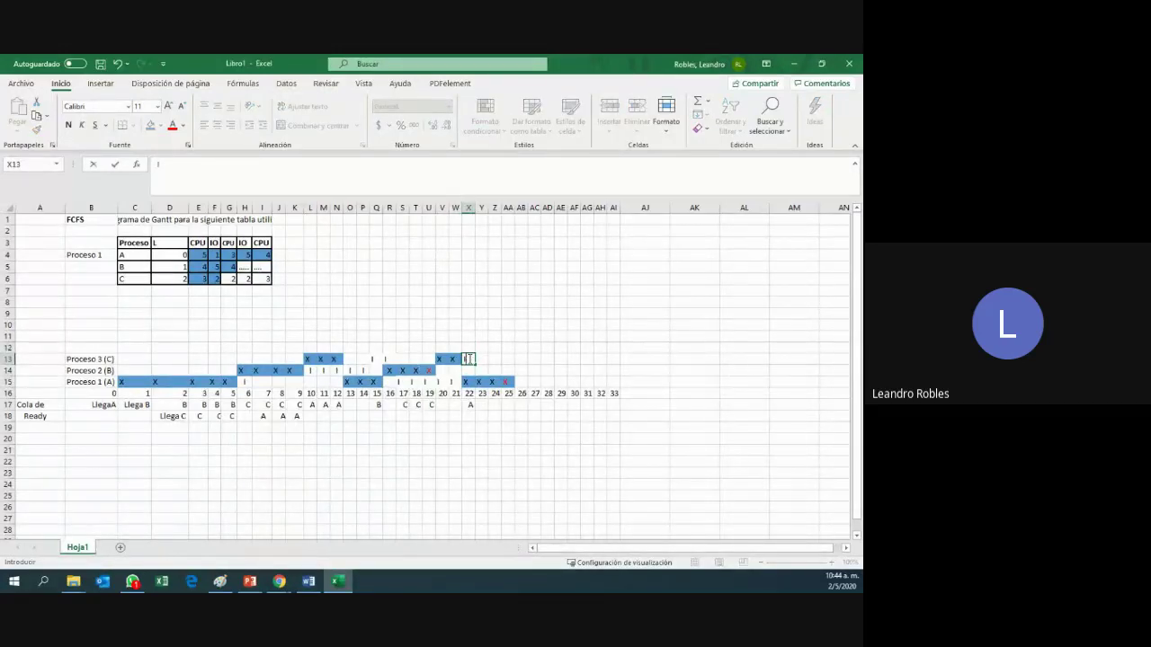
key("Return")
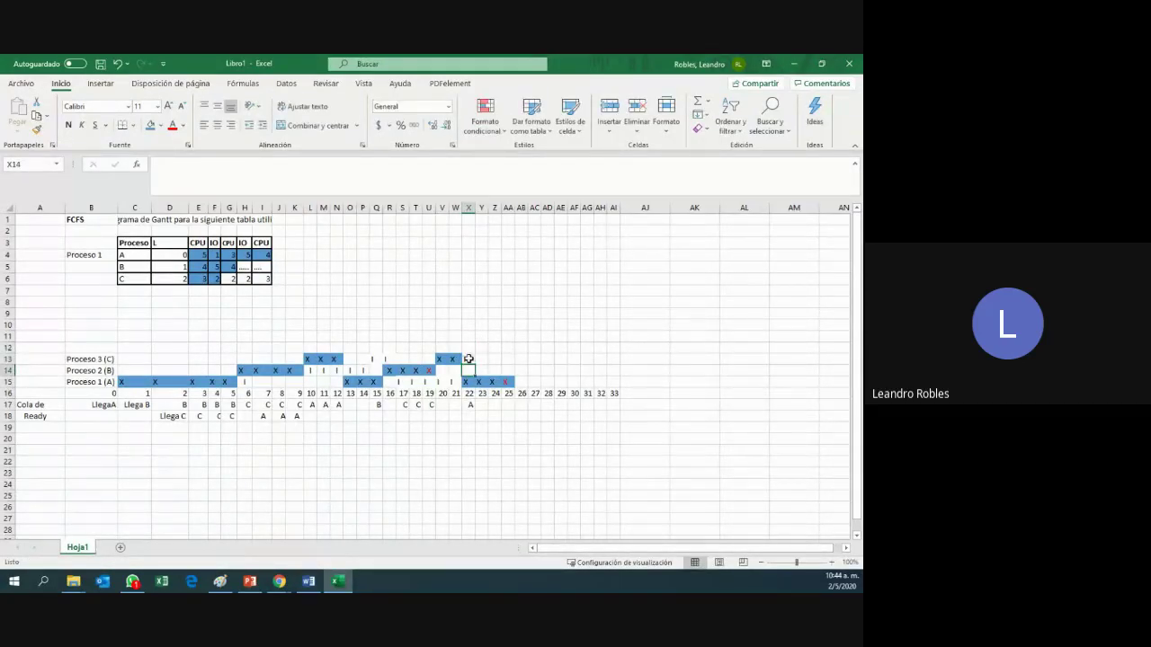
left_click(469, 359)
key("Right")
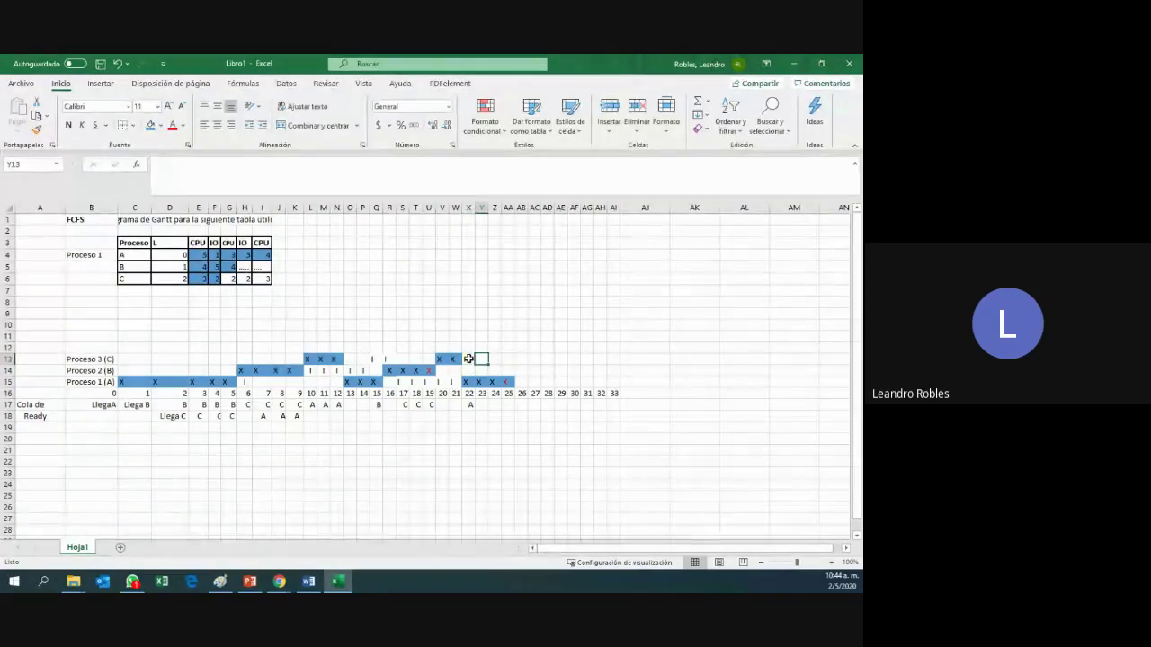
type("I")
key("Return")
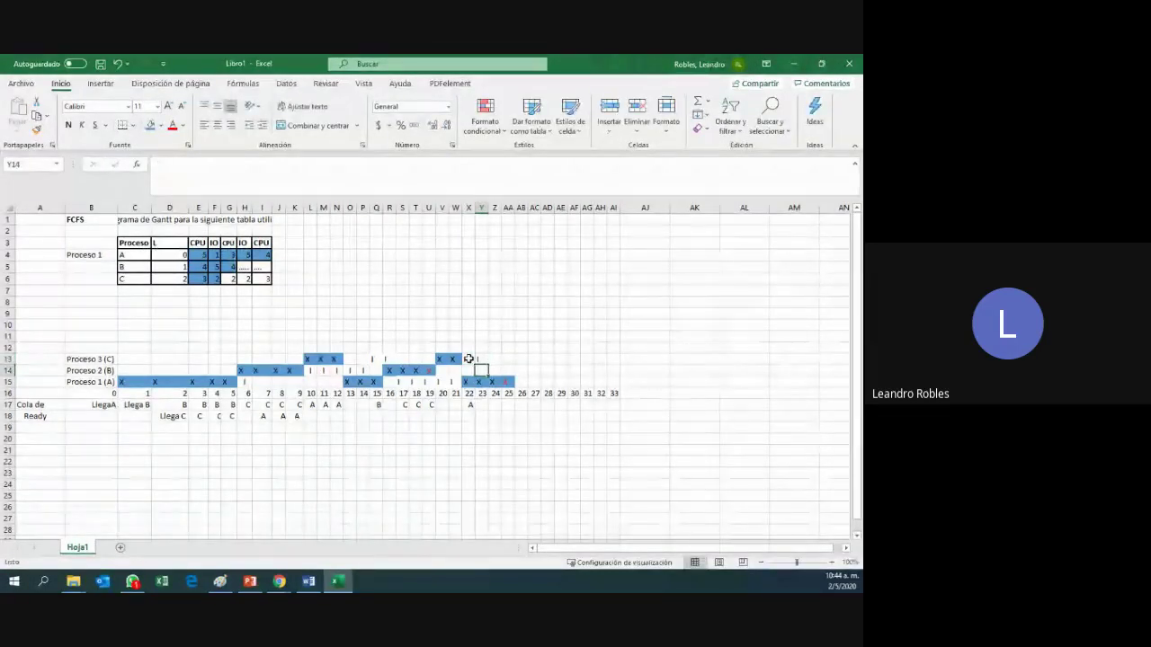
left_click(482, 359)
- Enter "C" in cells Z17 and AA17 to place process C in the ready queue at times 24 and 25
left_click(497, 361)
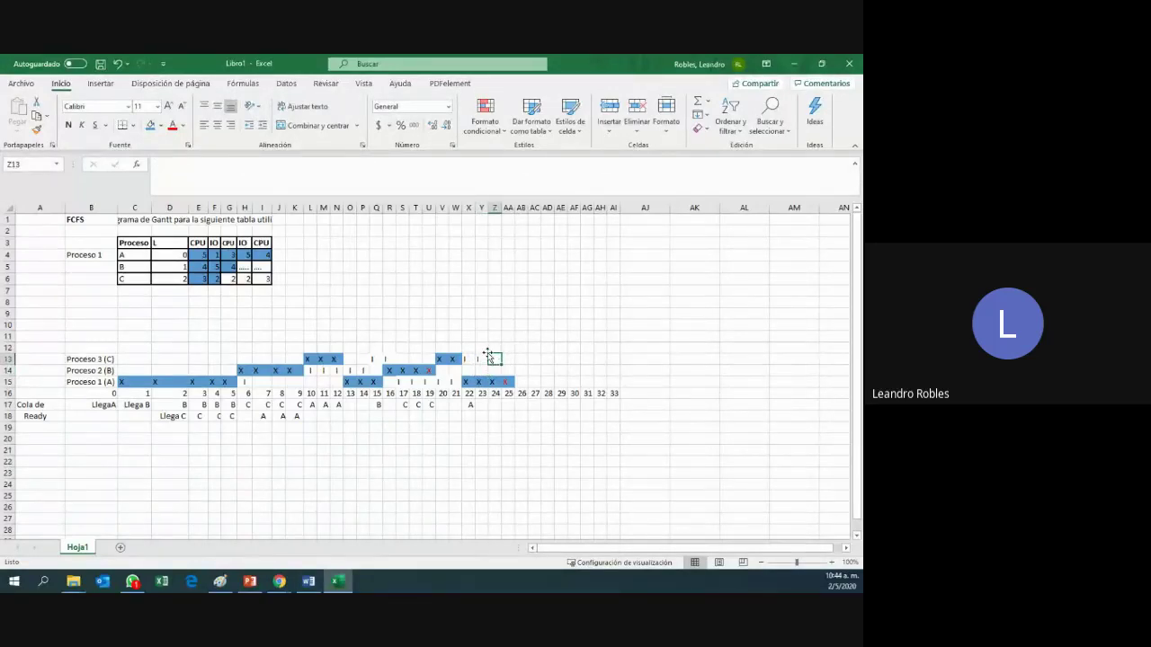
left_click(494, 405)
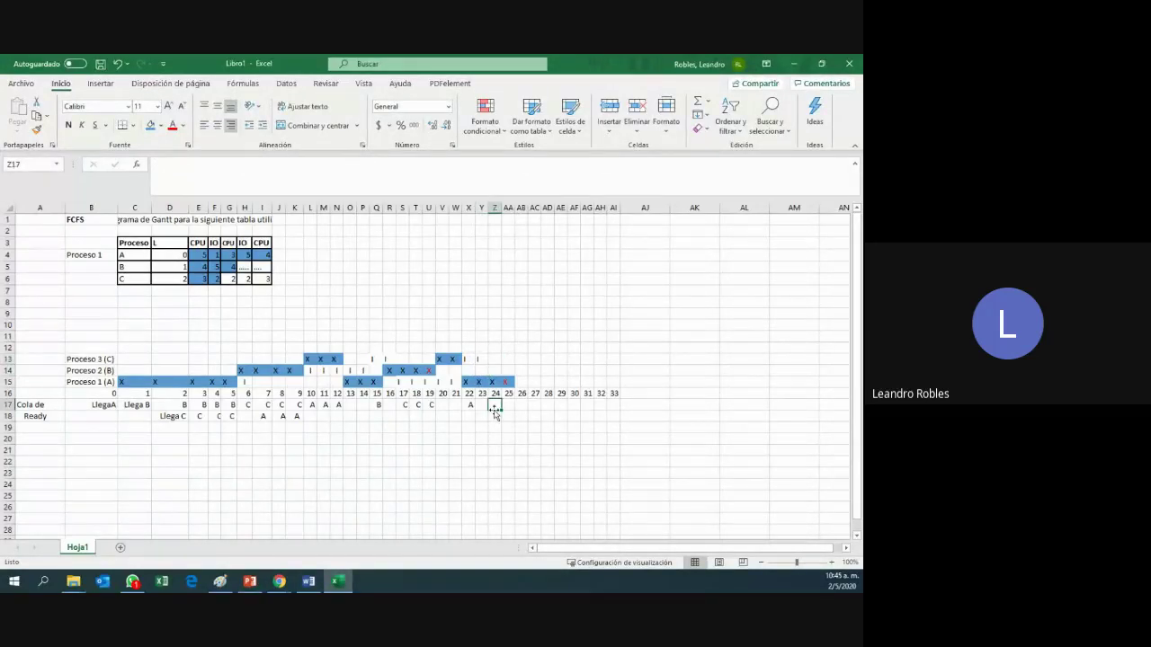
type("C")
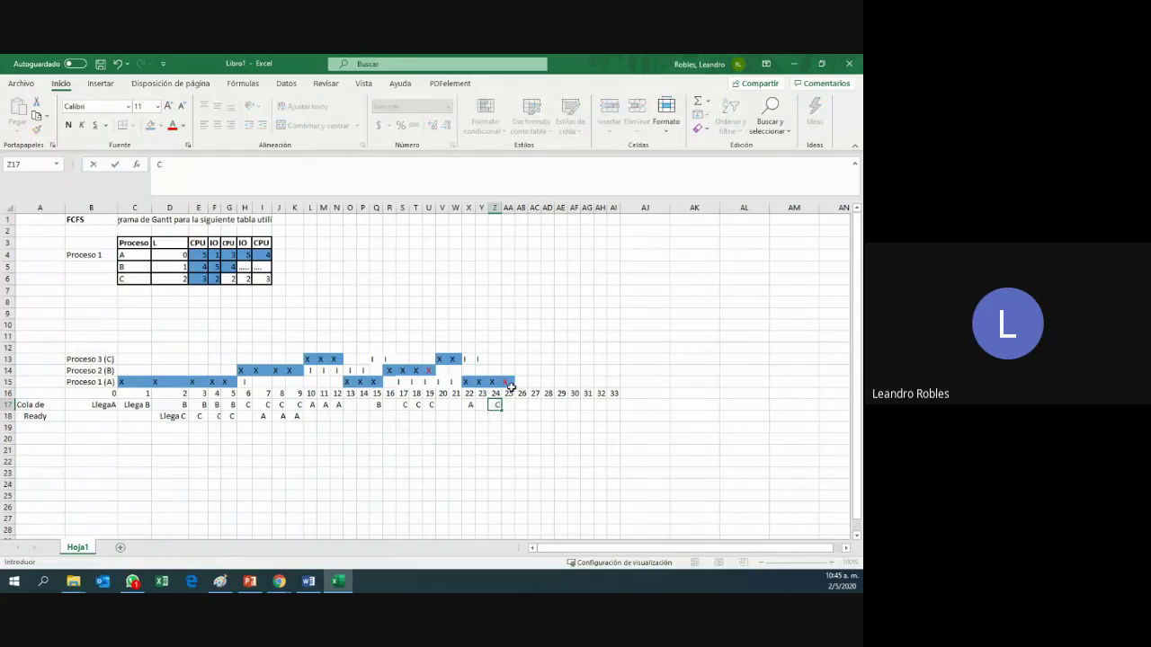
left_click(494, 358)
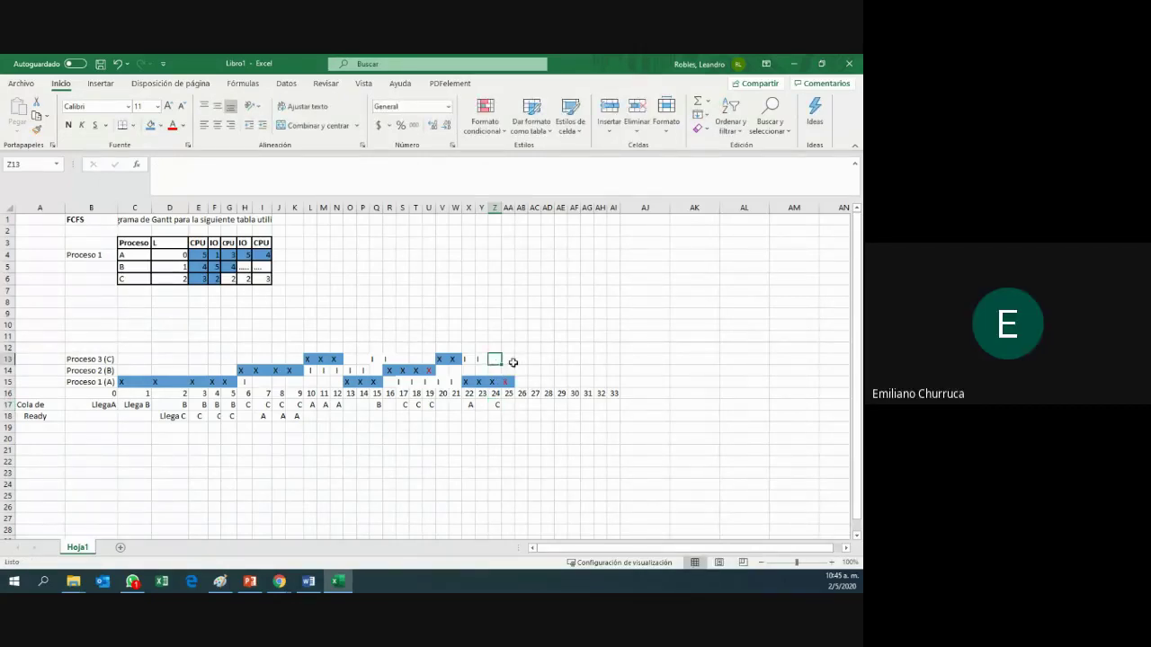
left_click(509, 403)
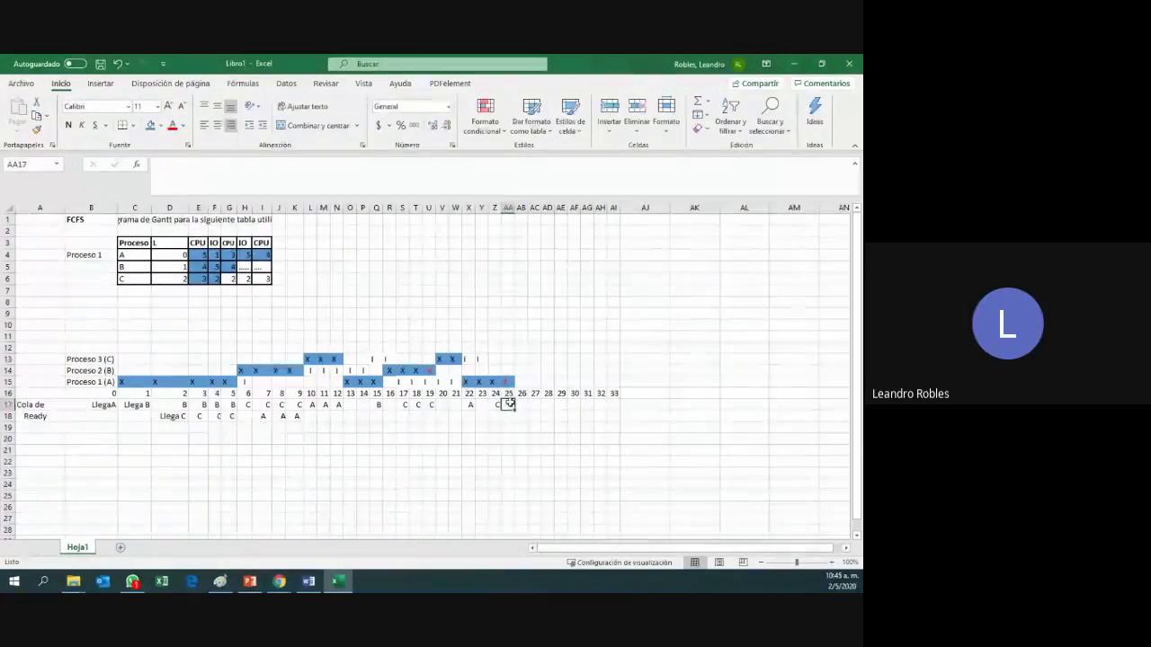
type("C")
left_click(525, 406)
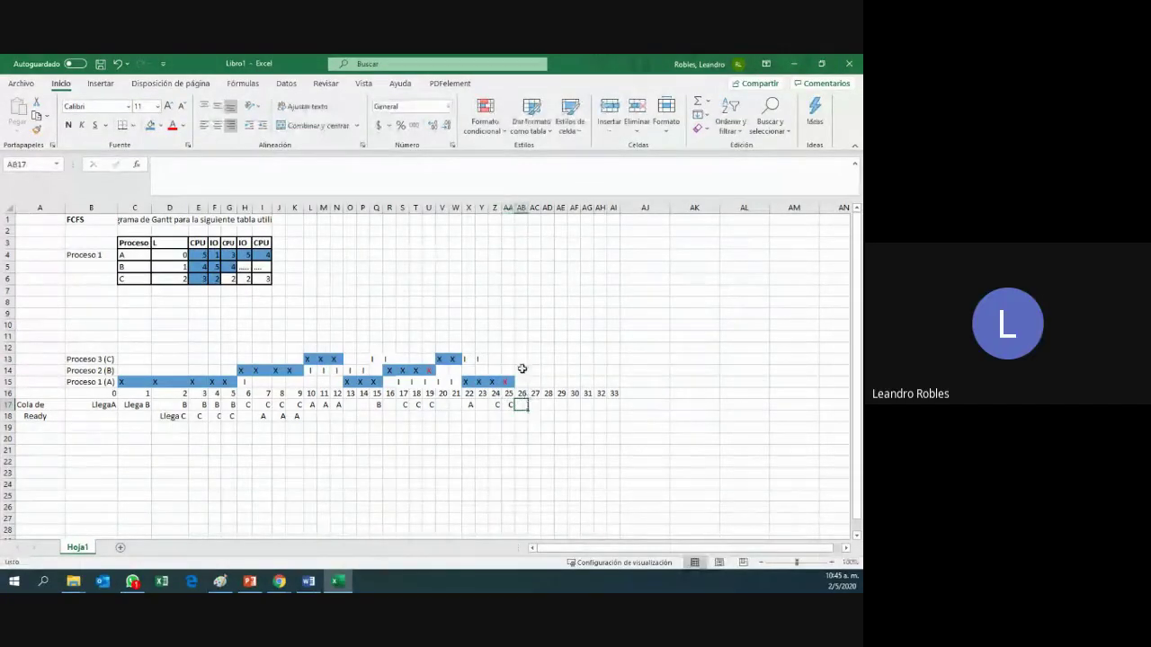
- Fill table cells G6:H6 with blue to mark process C's second CPU burst and second IO as completed
left_click(521, 358)
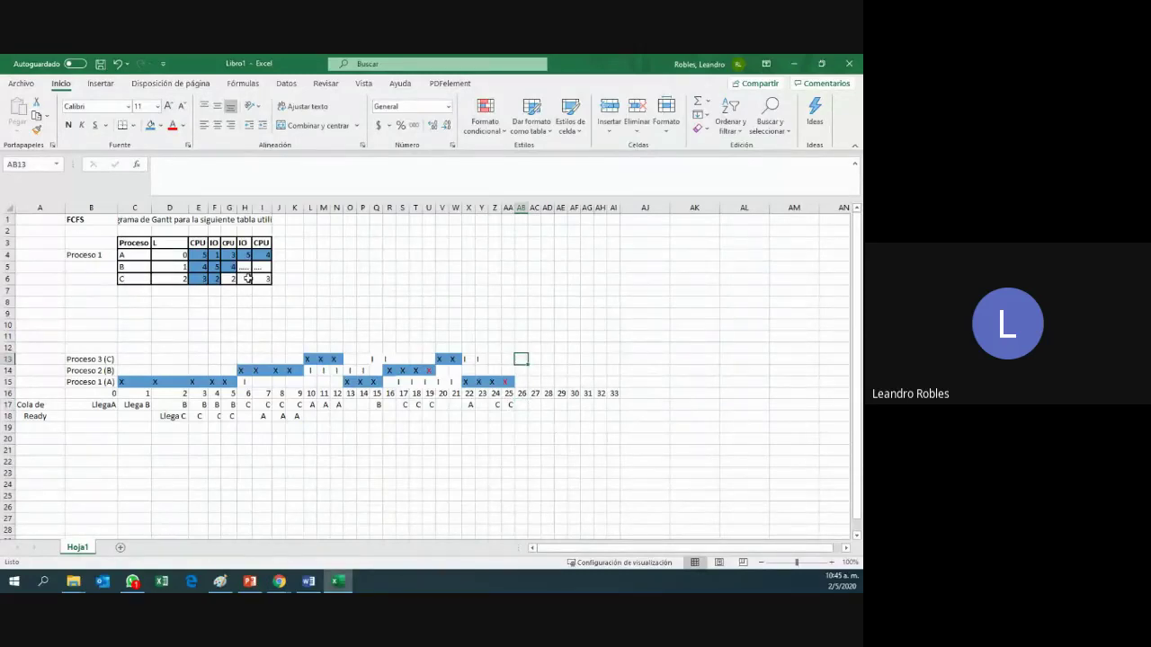
left_click_drag(229, 279, 248, 278)
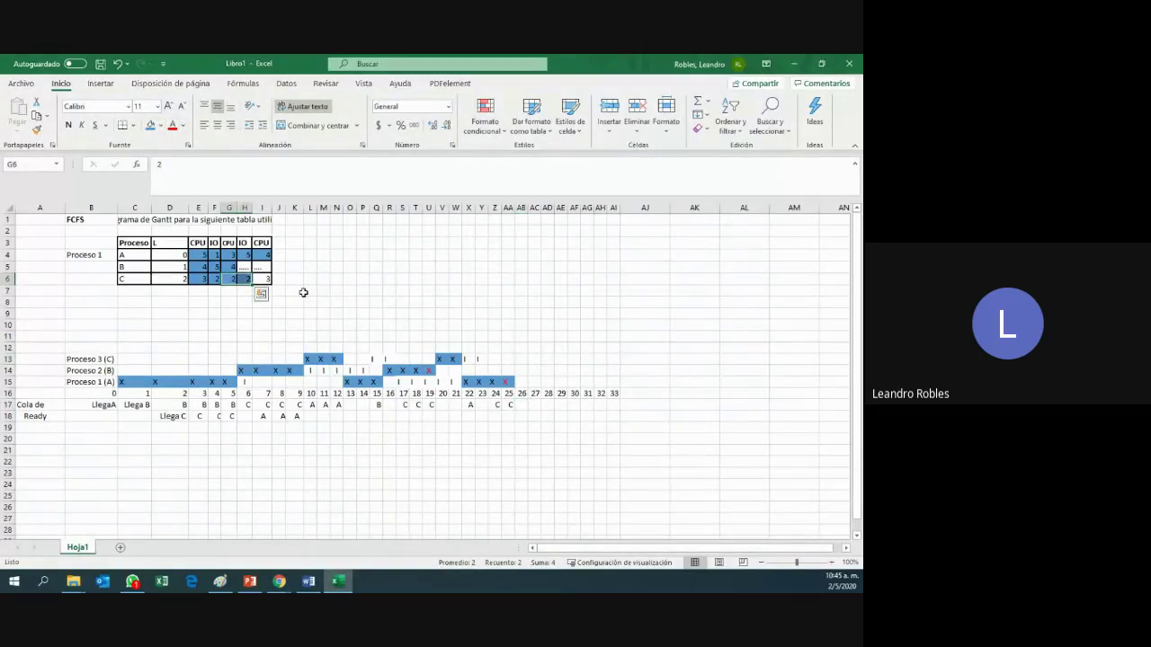
left_click(266, 279)
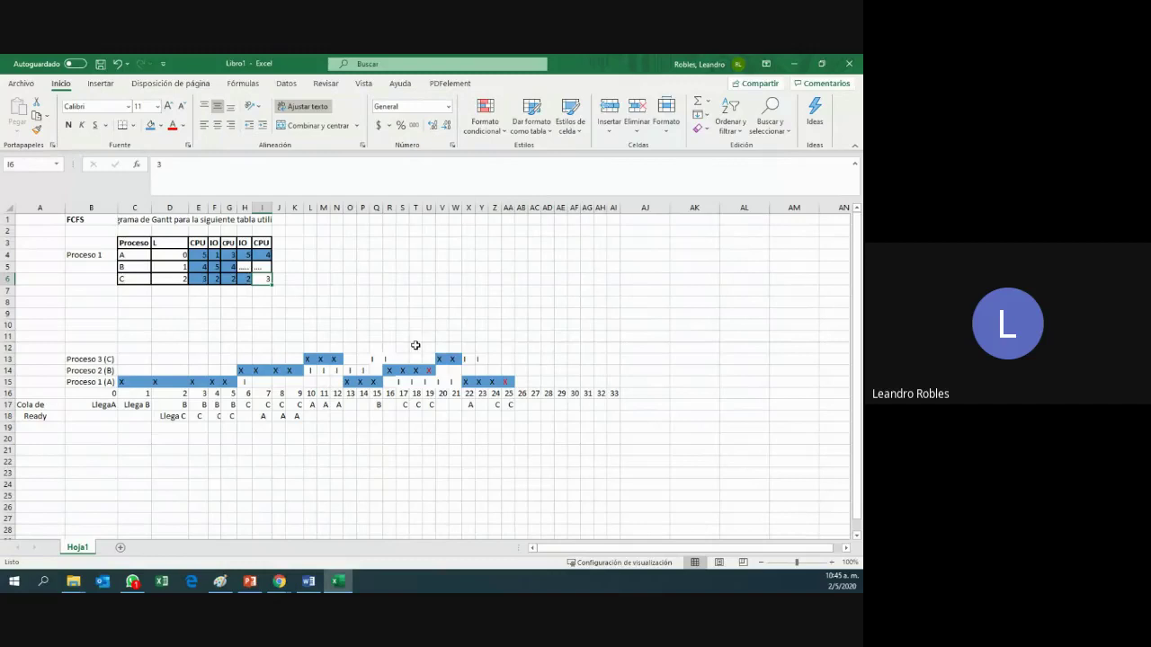
- Enter "X" in each cell from AB13 to AD13 to mark Proceso 3 (C) using the CPU at times 26 to 28
left_click(519, 358)
type("X")
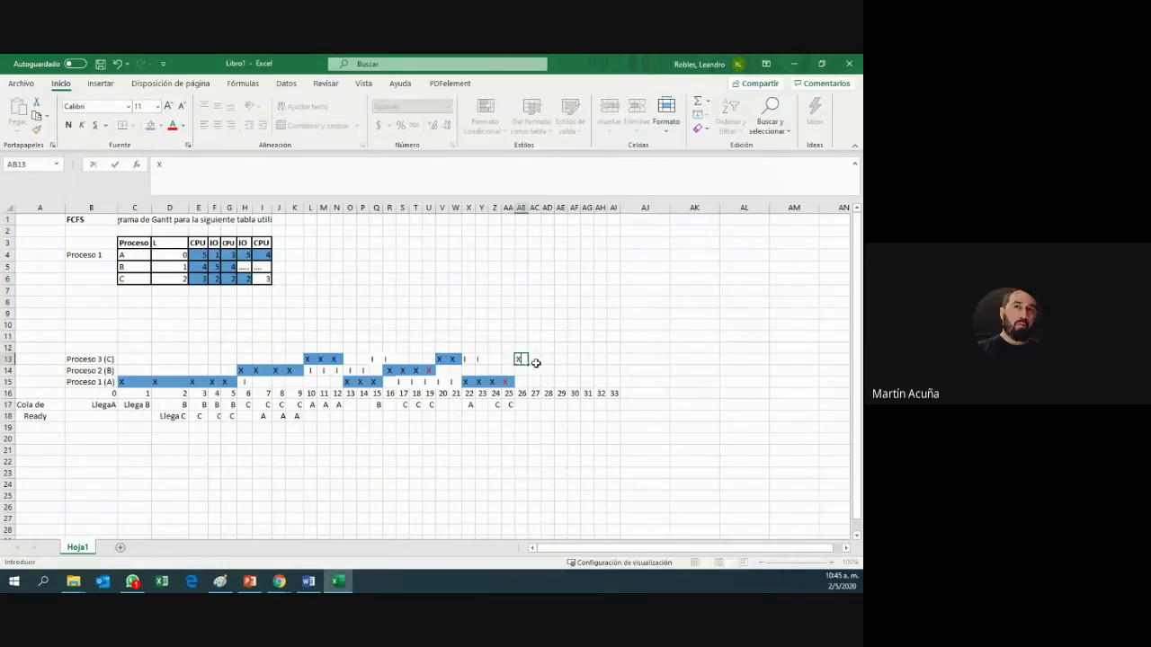
left_click(535, 360)
type("X")
left_click(546, 359)
type("X")
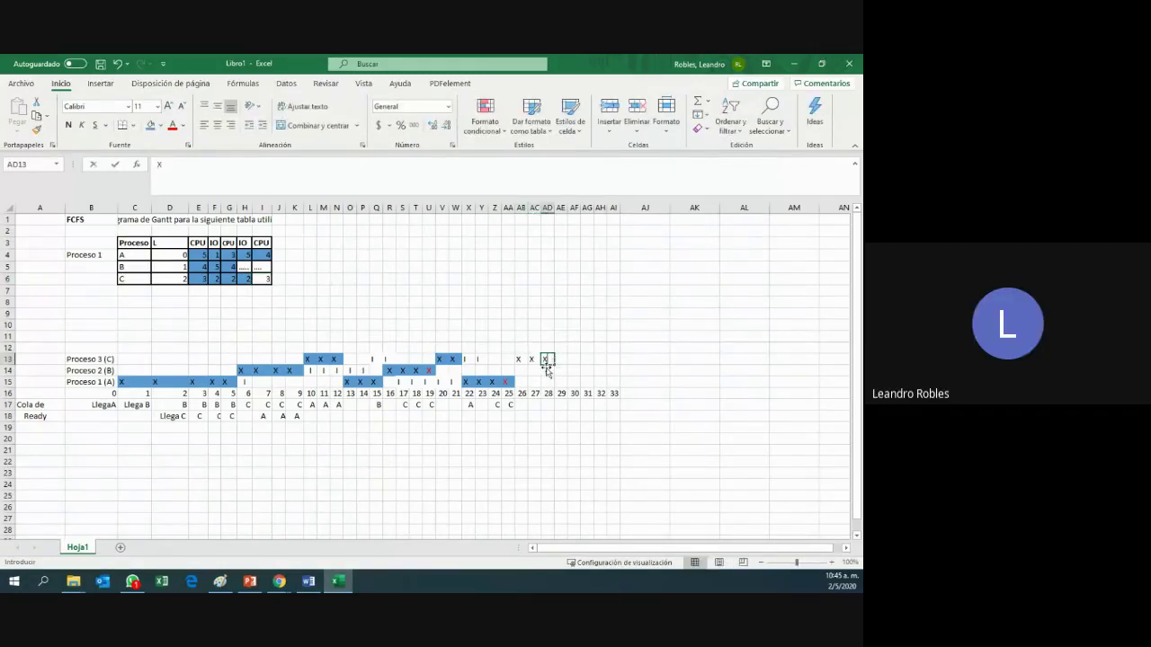
left_click(535, 370)
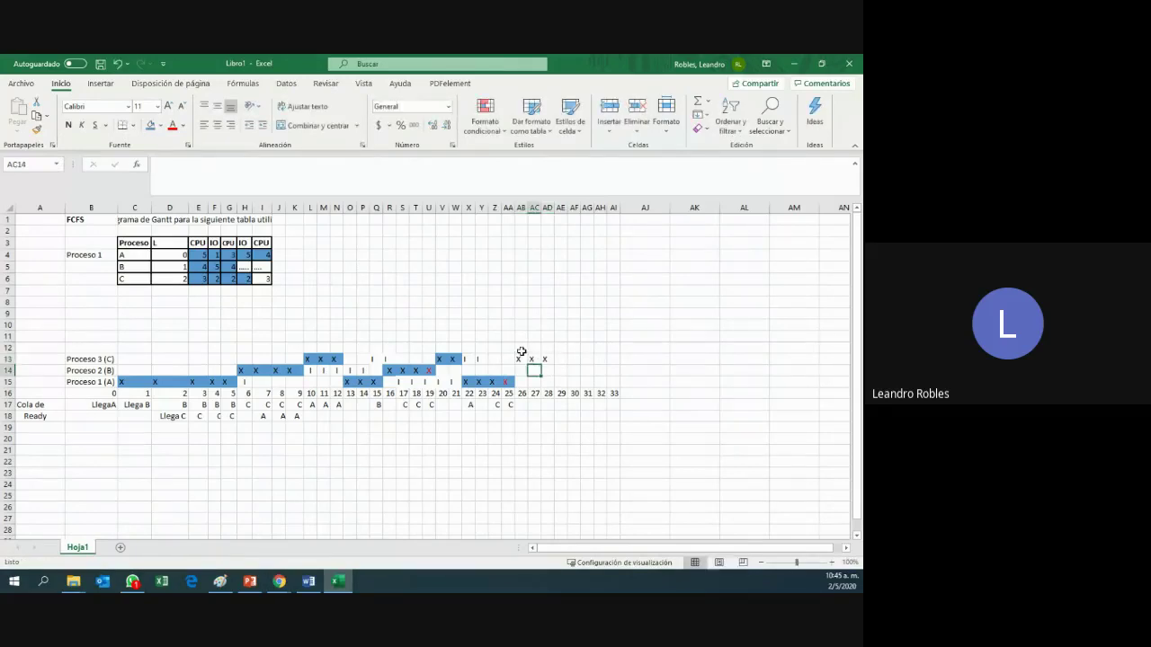
- Fill AB13:AD13 and the table cell I6 with blue, and colour the final X in AD13 red to mark process C's end
left_click_drag(519, 359, 545, 358)
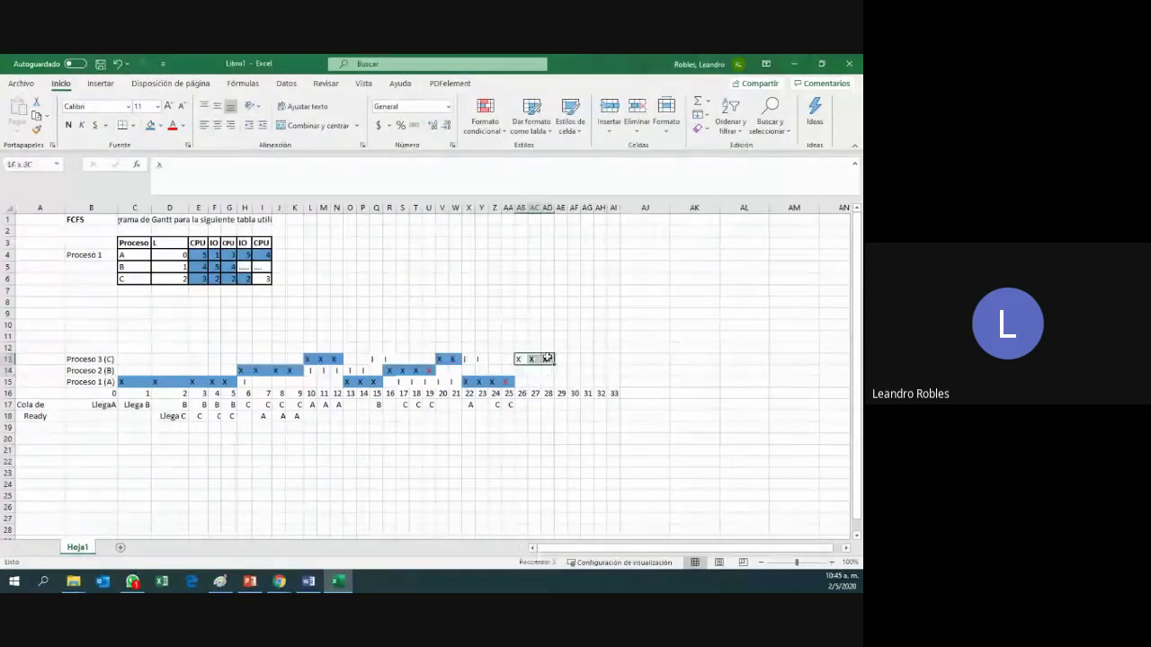
left_click(151, 127)
left_click(581, 360)
left_click(545, 360)
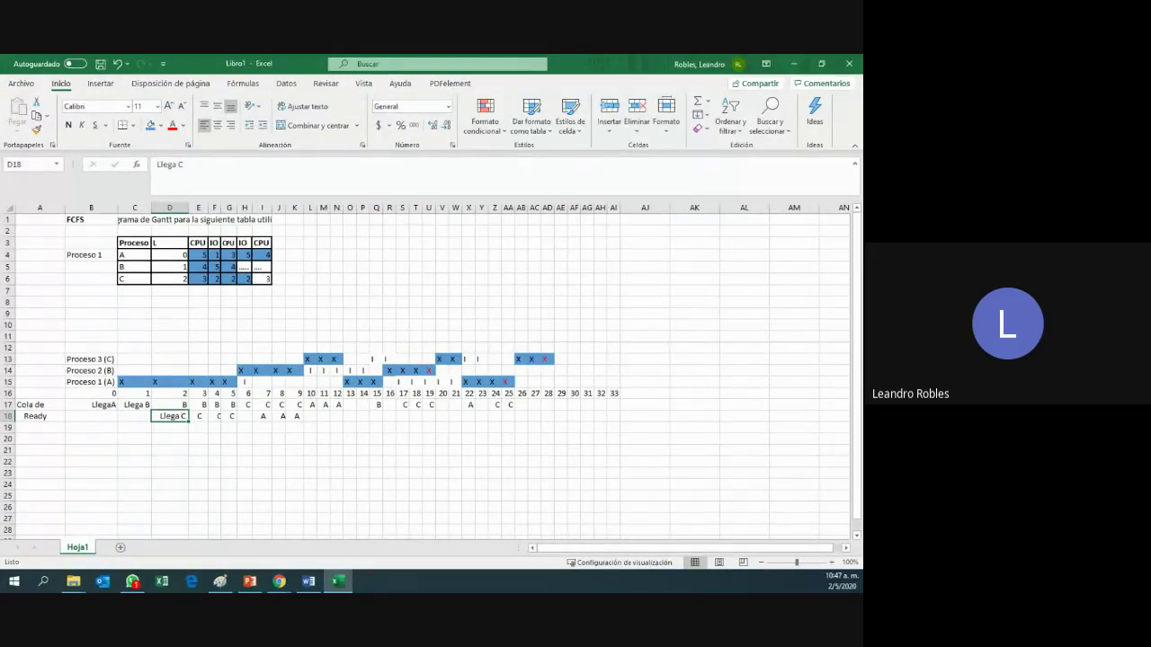
left_click(261, 279)
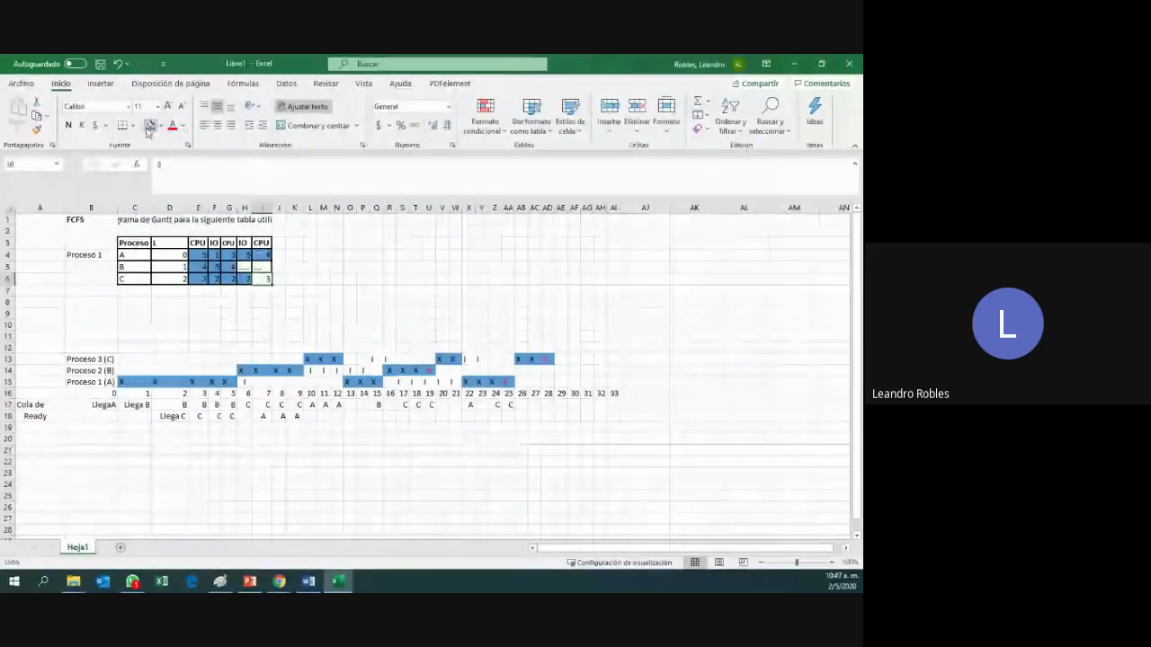
- Save the workbook under the file name "Ejemplo 1.xlsx"
left_click(22, 84)
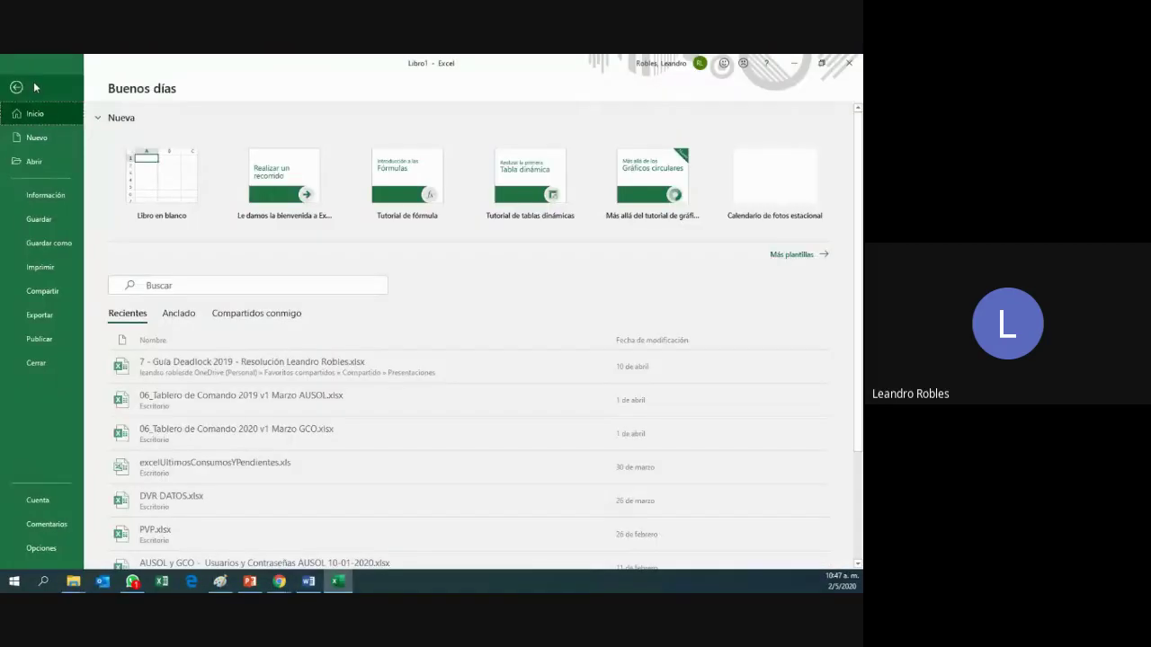
left_click(62, 243)
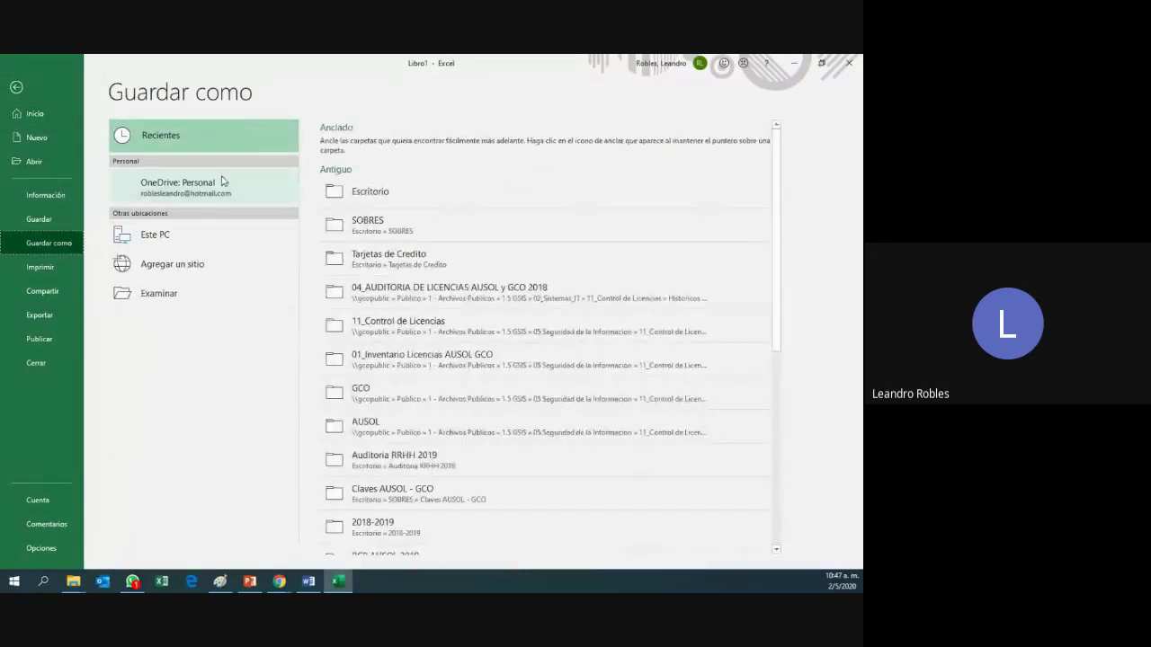
left_click(204, 293)
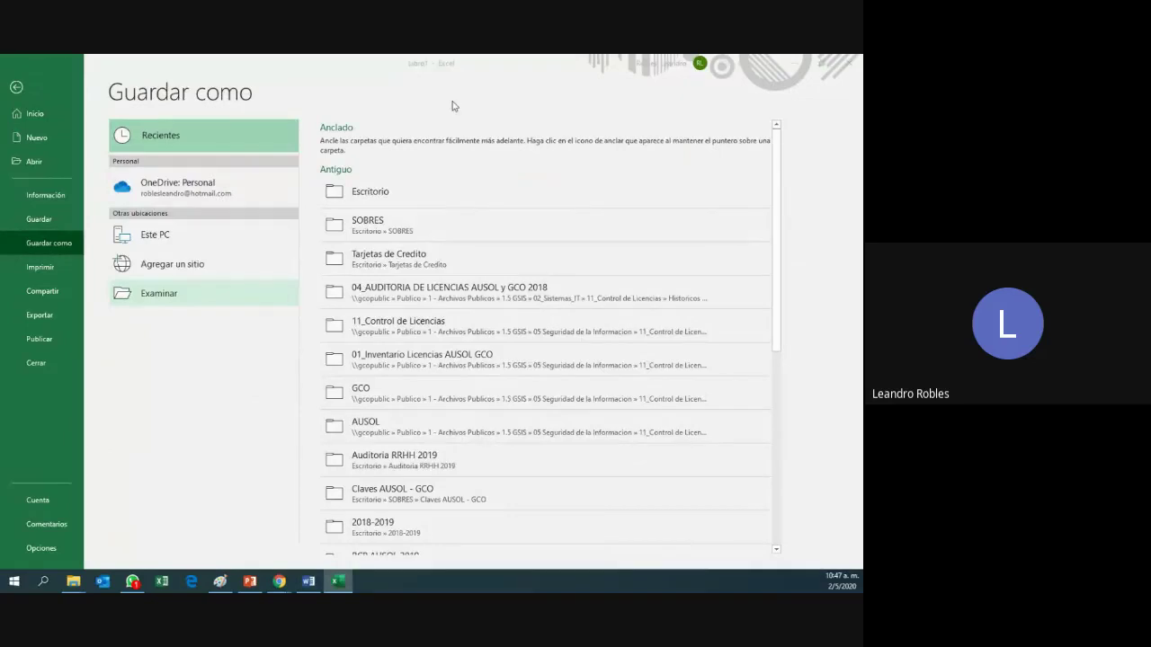
key("Escape")
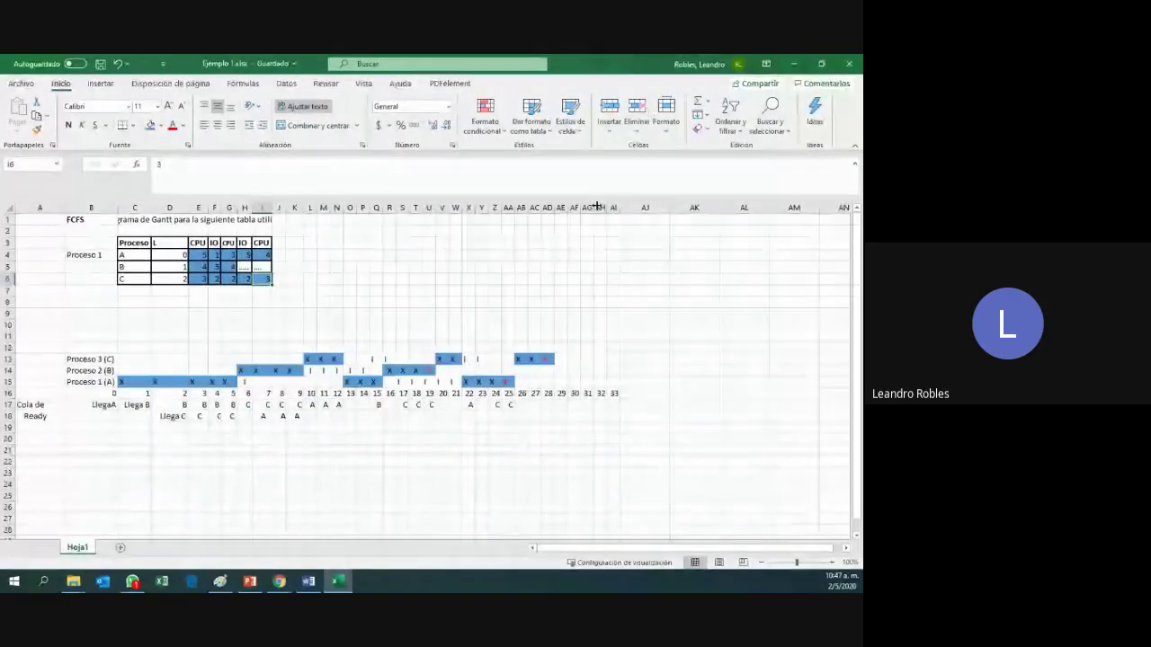
- Rename the worksheet Hoja1 as "Ejemplo 1"
double_click(85, 548)
type("E")
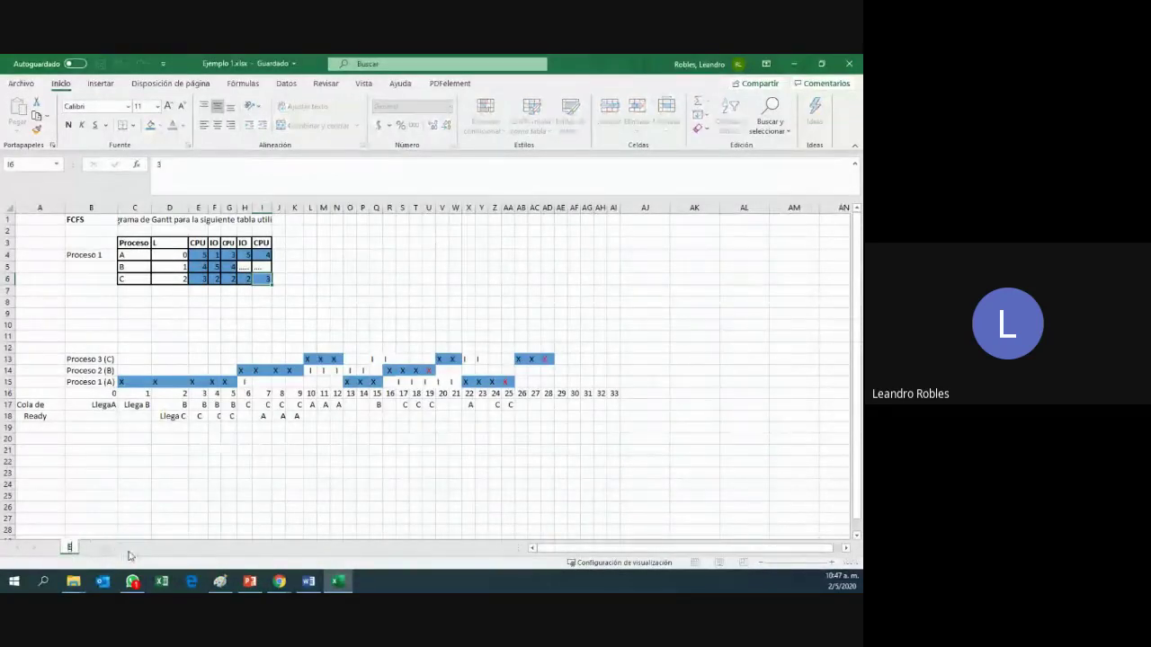
type("jemplo 1")
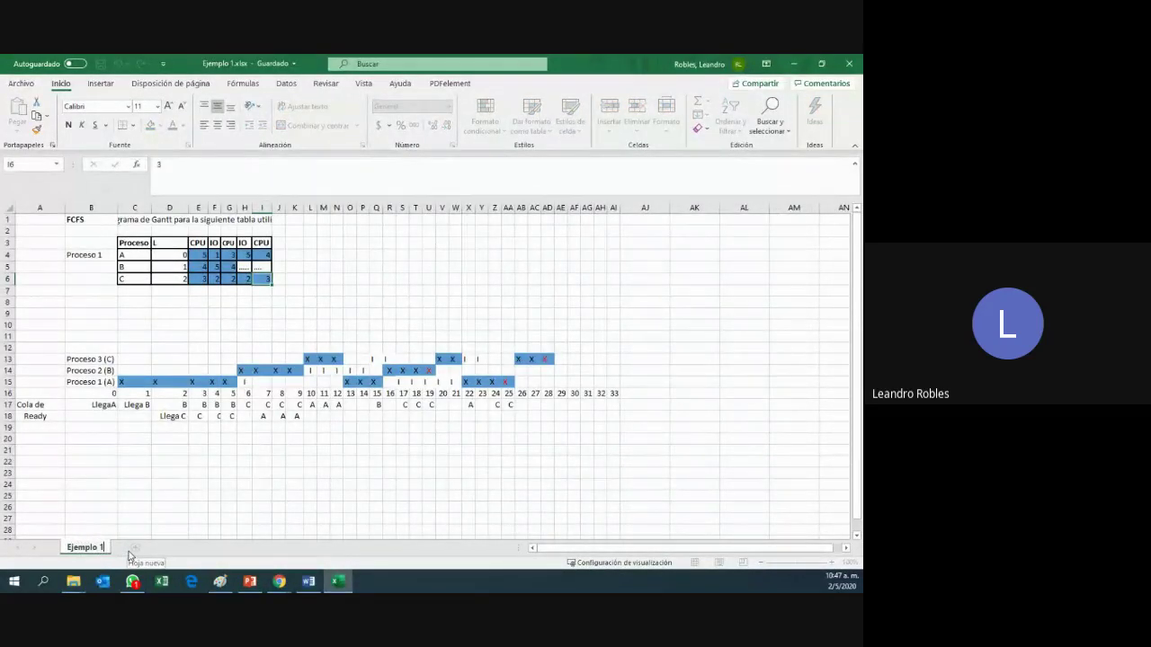
- Confirm the sheet name "Ejemplo 1" and add a new blank worksheet after it
key("Return")
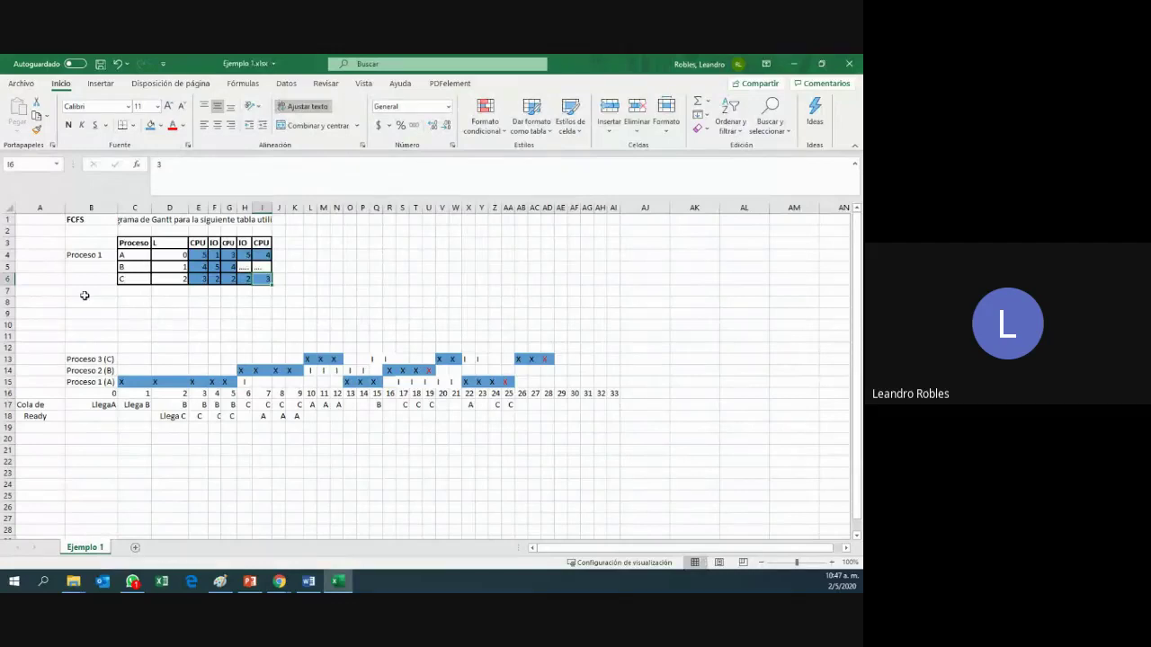
left_click(134, 547)
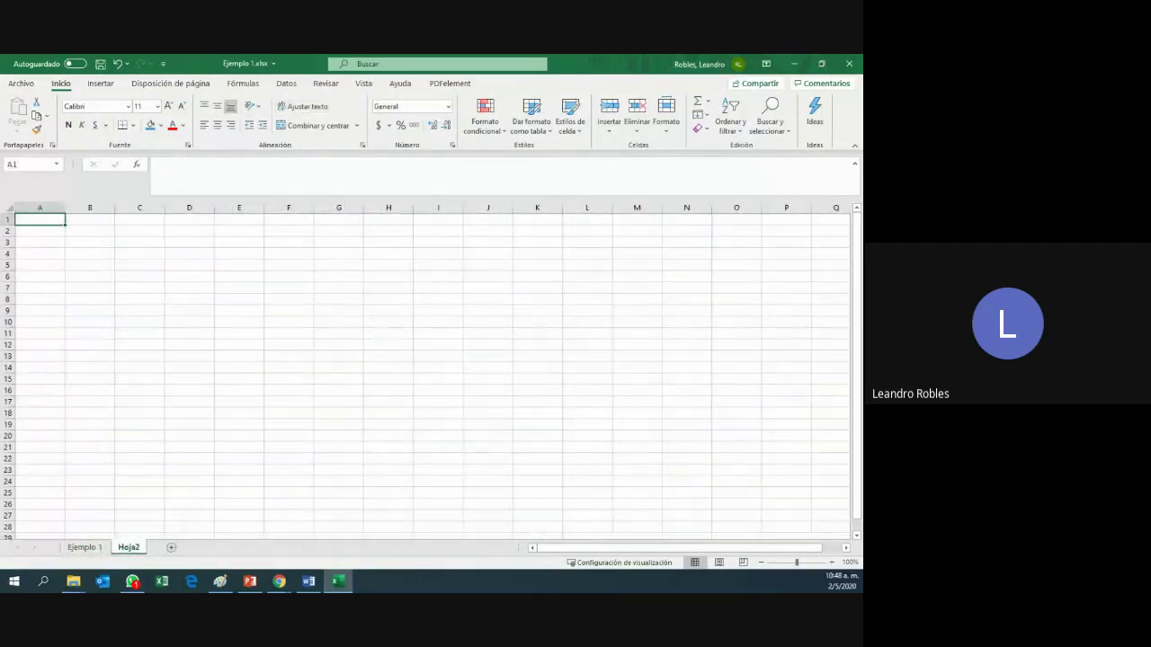
- Copy the exercise statement from Word into B2: "3) Confeccione un diagrama de Gantt para la siguiente tabla utilizando el algoritmo SJF (con desalojo)."
left_click(308, 581)
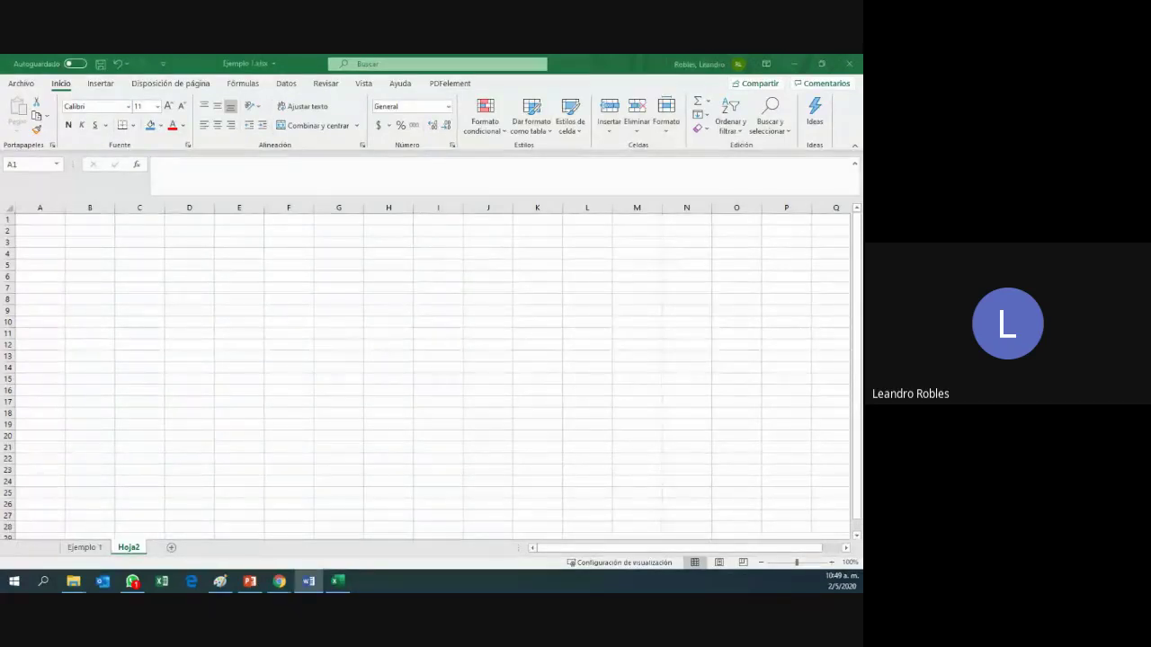
left_click(90, 230)
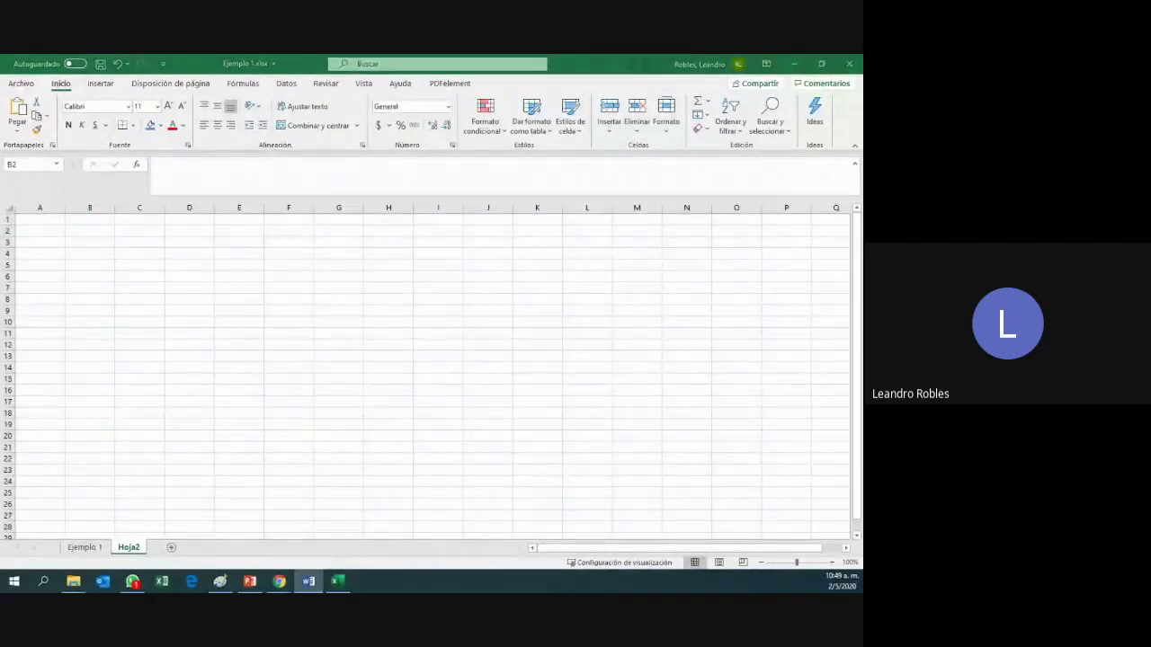
double_click(91, 230)
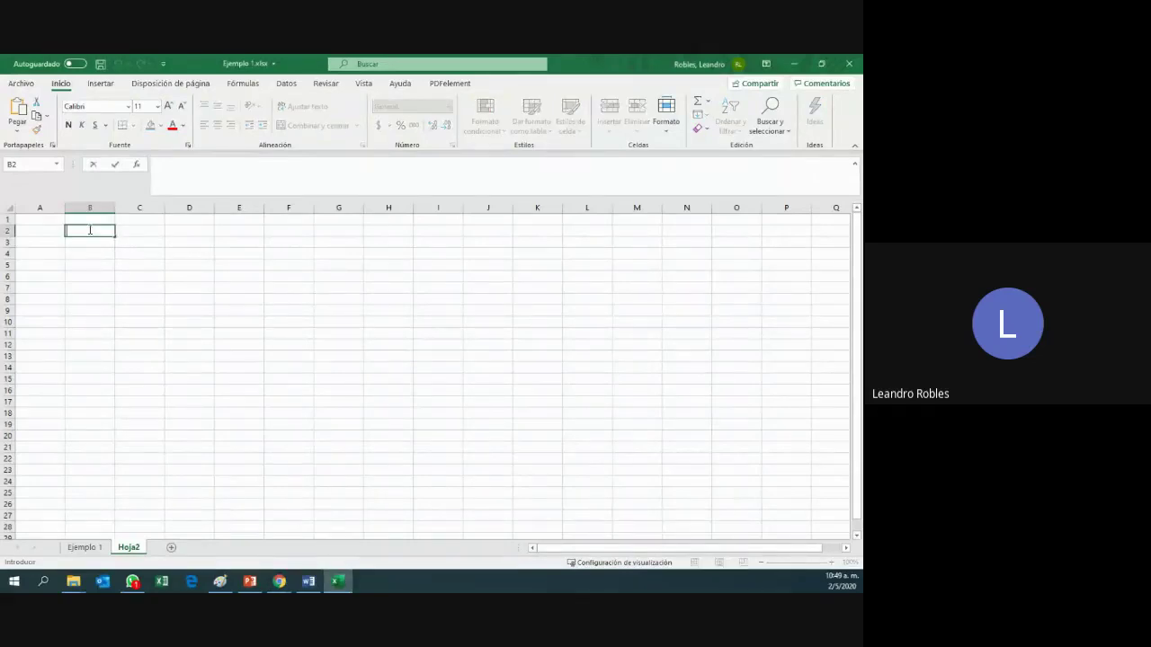
type("3) Confeccione un diagrama de Gantt para la siguiente tabla utilizando el algoritmo SJF (con desalojo).")
key("Return")
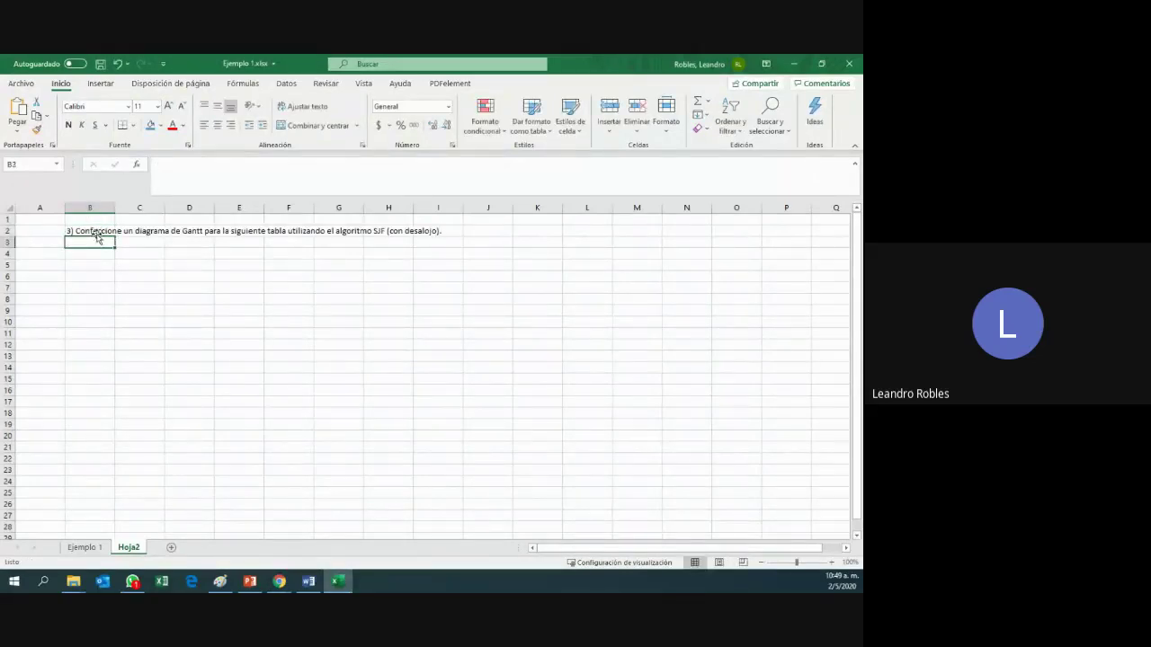
- Merge and centre cells B2:I2 so the exercise statement spans them
left_click(100, 232)
left_click_drag(117, 232, 458, 232)
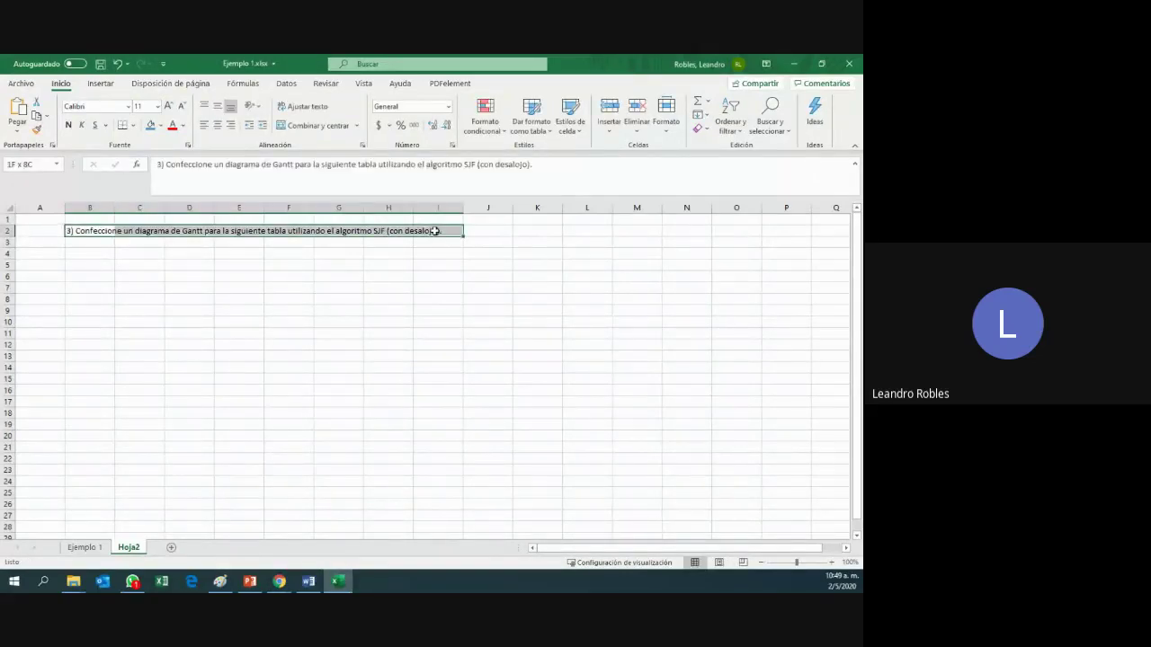
left_click(282, 125)
left_click(239, 264)
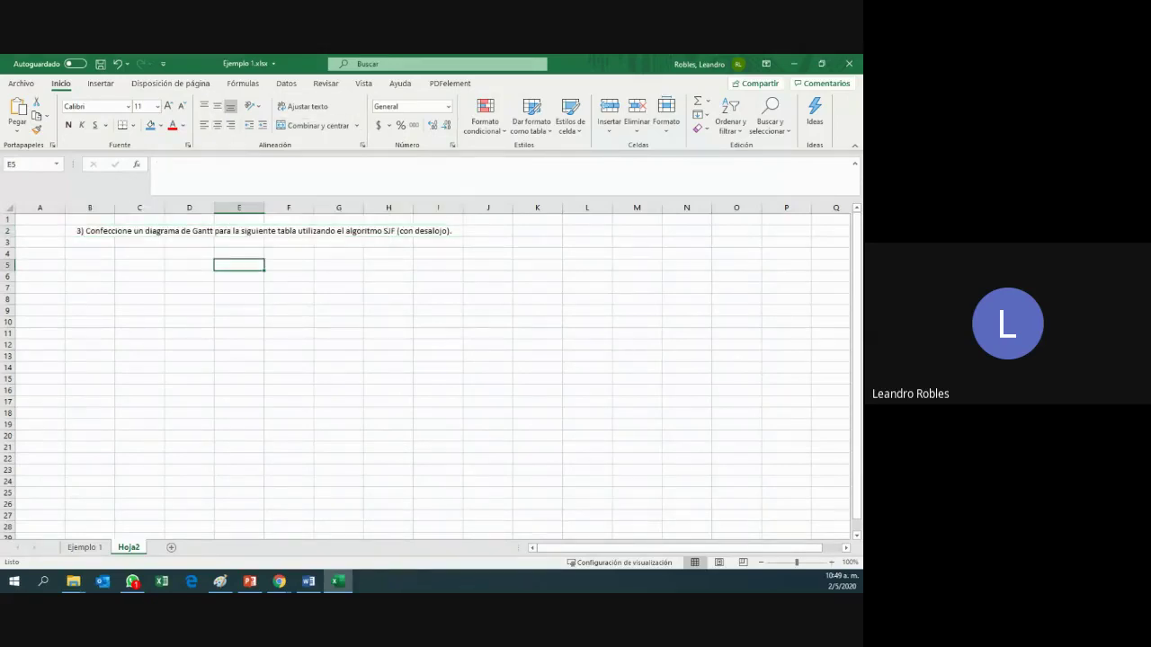
- Copy the table of processes A, B and C, with columns Proceso, Llega, CPU, IO and CPU, from Word into B4:F7
left_click(309, 581)
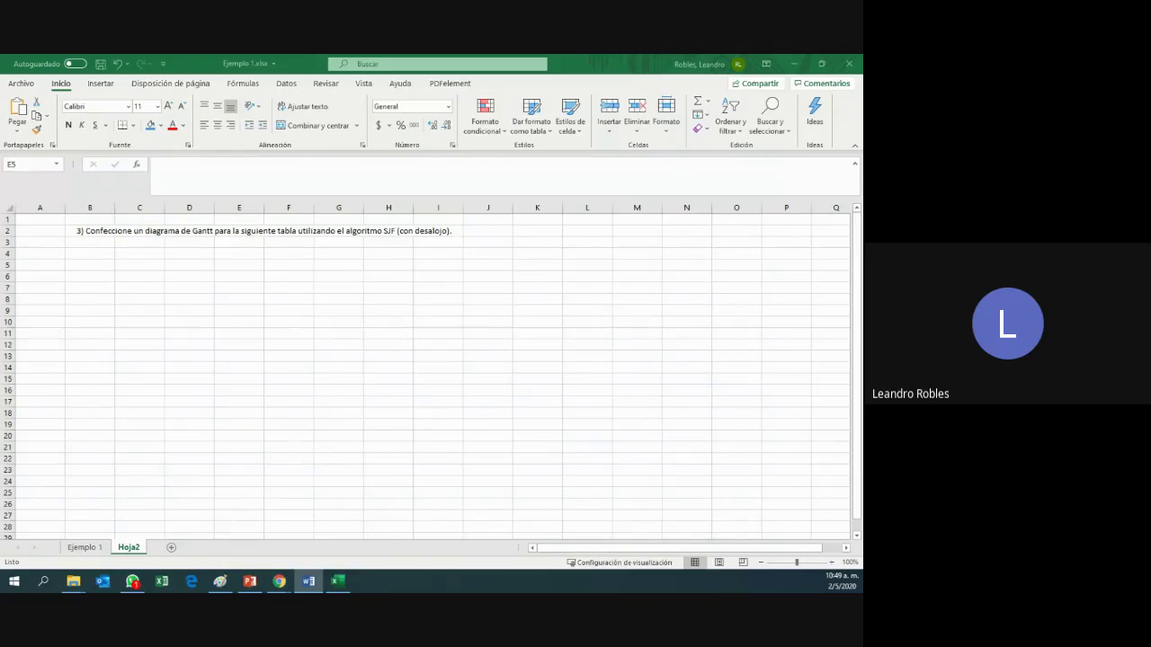
left_click(93, 254)
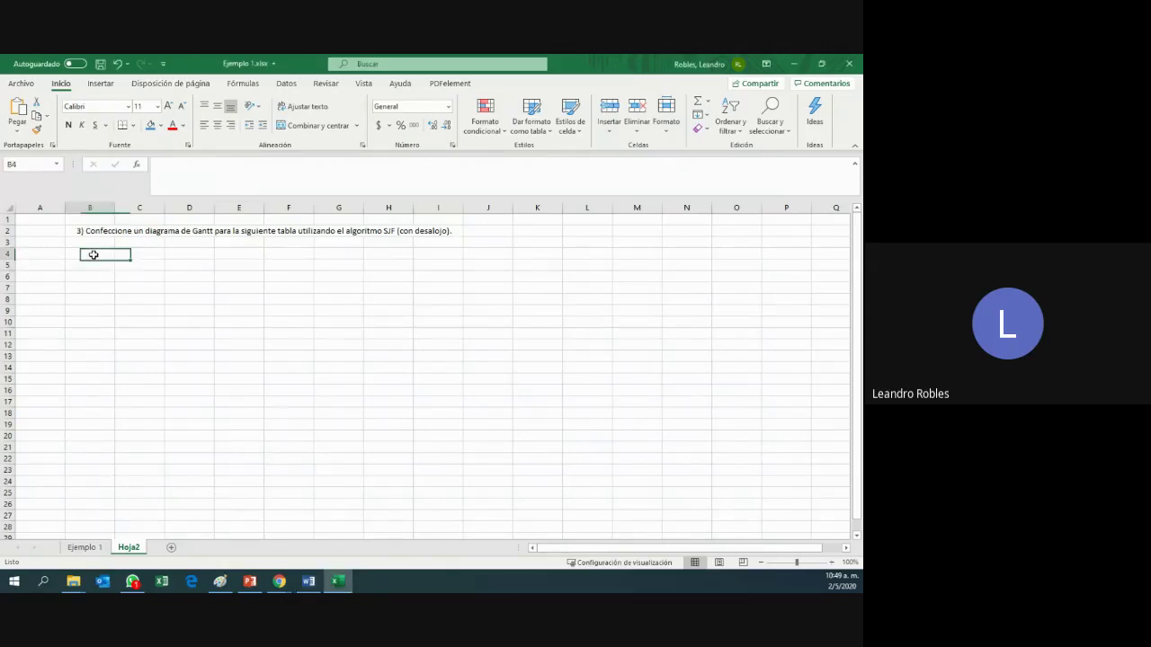
type("Proceso\tLlega\tCPU\tIO\tCPU A\t2\t2\t1\t2 B\t0\t4\t5\t5 C\t1\t2\t2\t3")
left_click(226, 301)
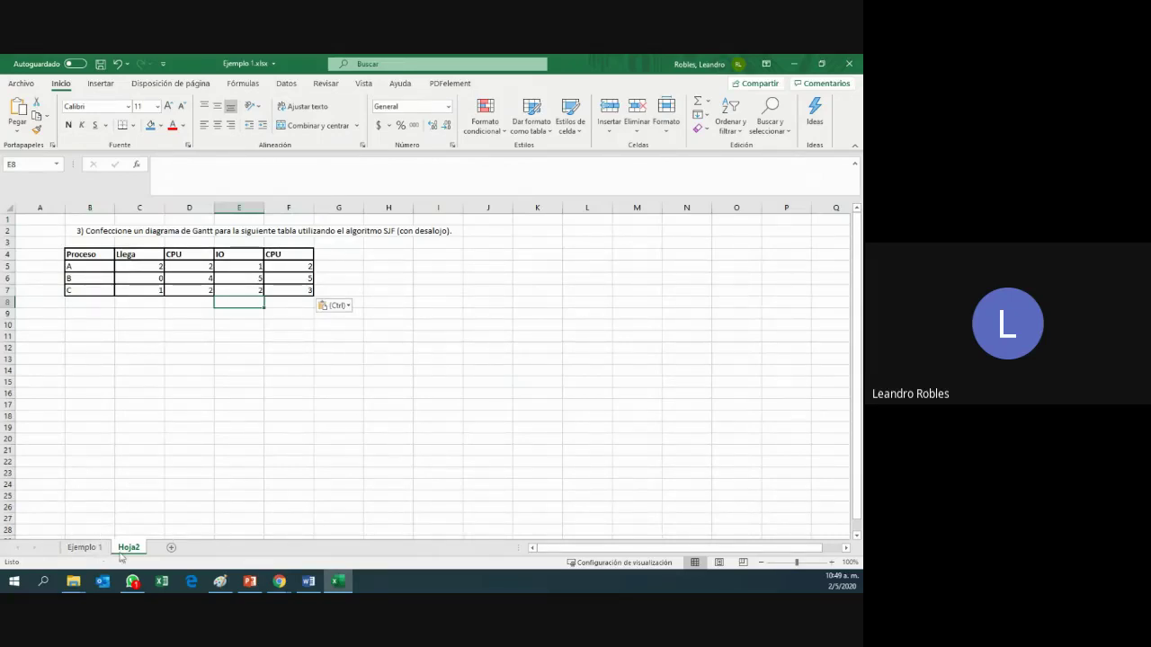
- Try to copy the Gantt chart's process rows and time scale in rows 13 to 16 of sheet Ejemplo 1
left_click(84, 548)
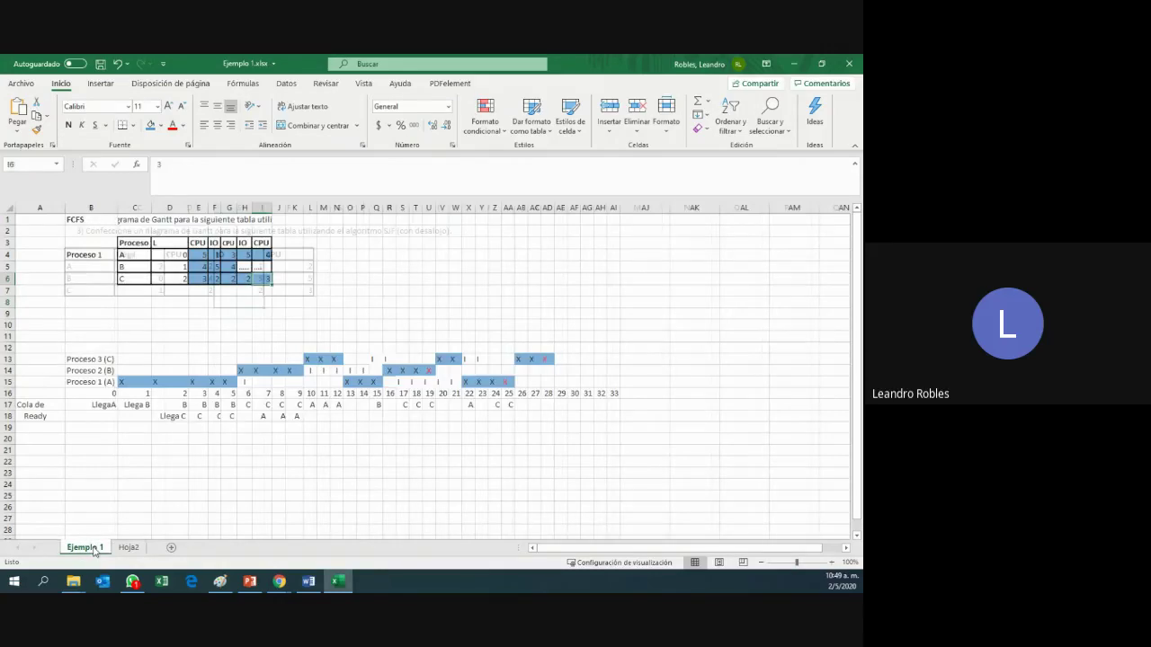
left_click_drag(90, 358, 617, 393)
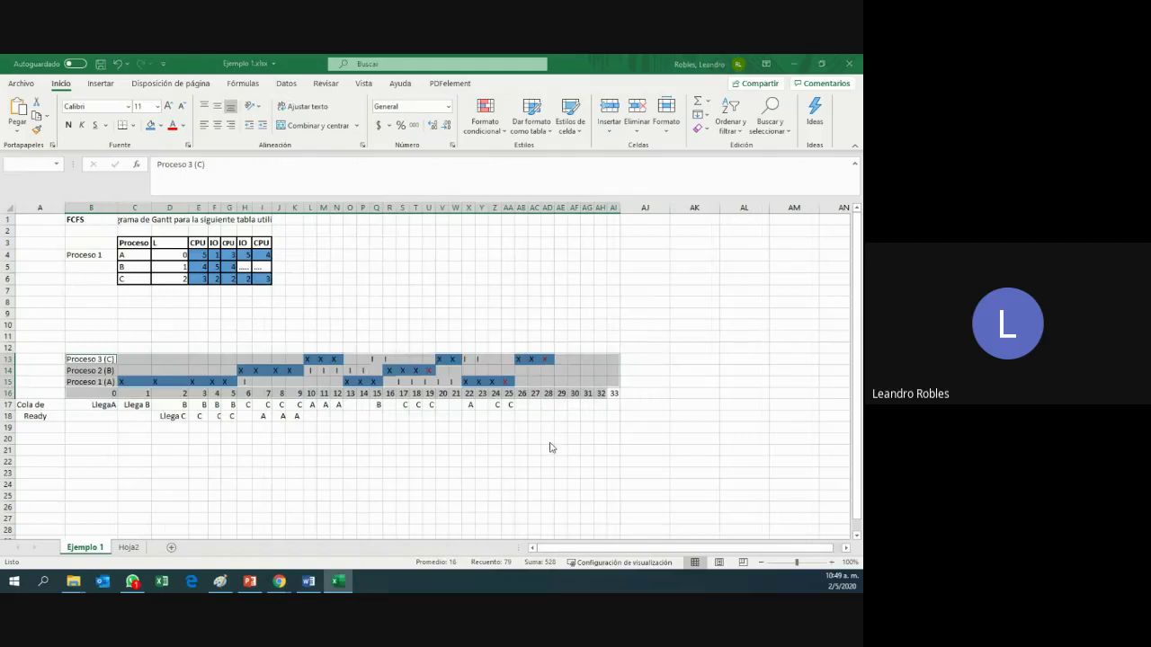
key("ctrl+c")
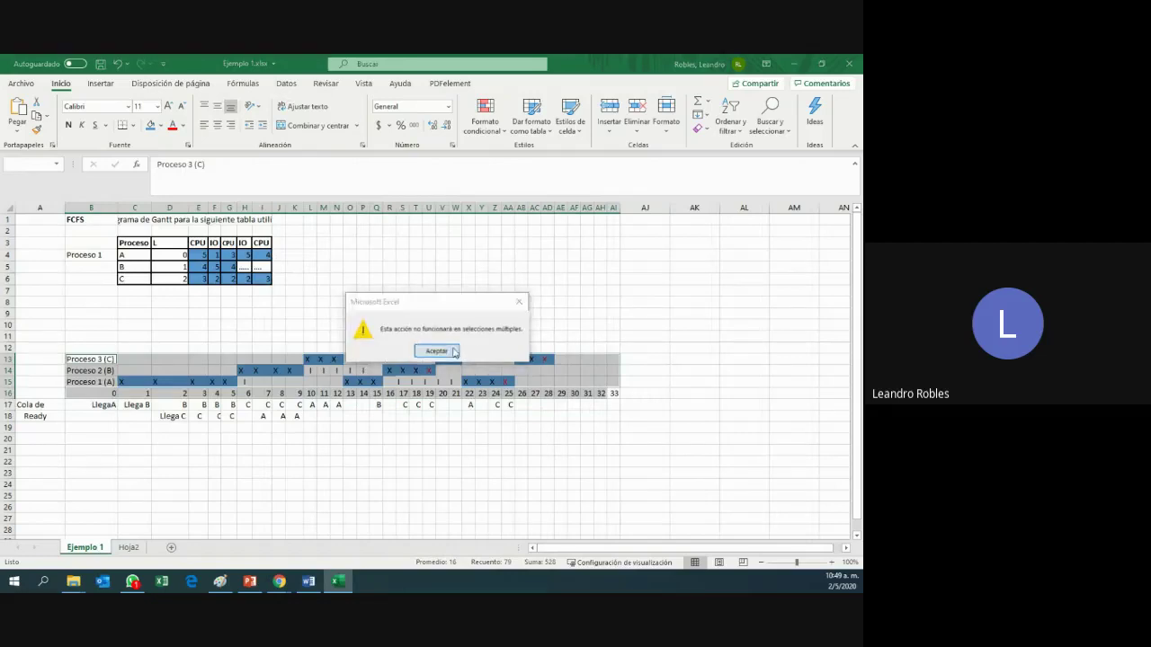
left_click(450, 349)
key("ctrl+c")
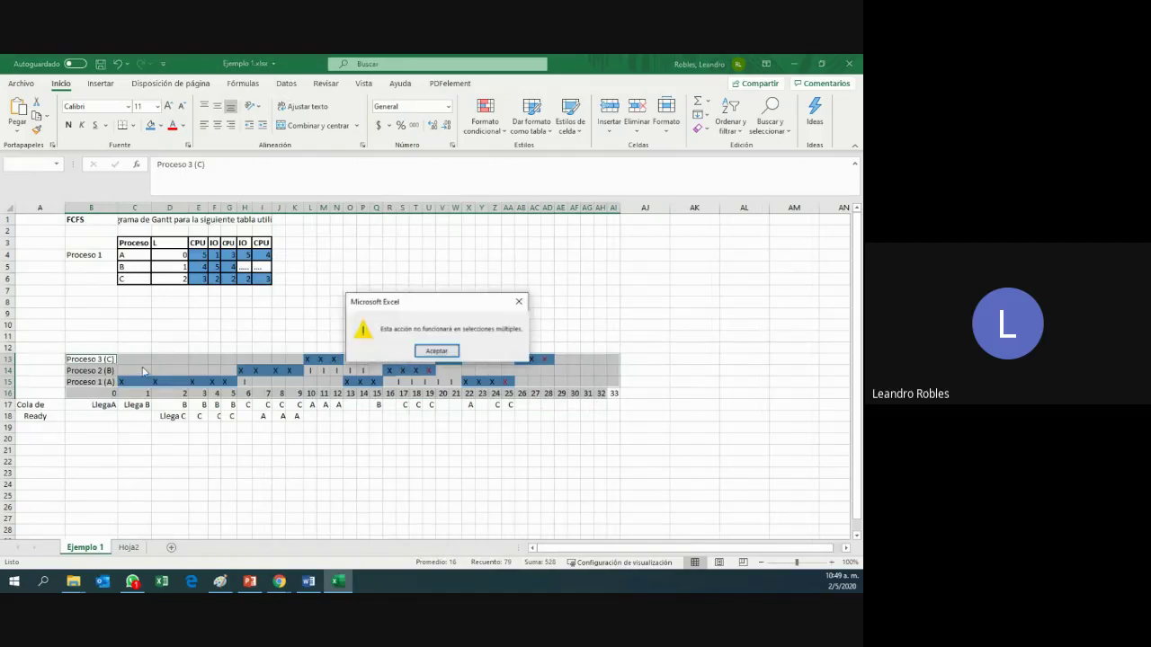
key("Return")
left_click(503, 434)
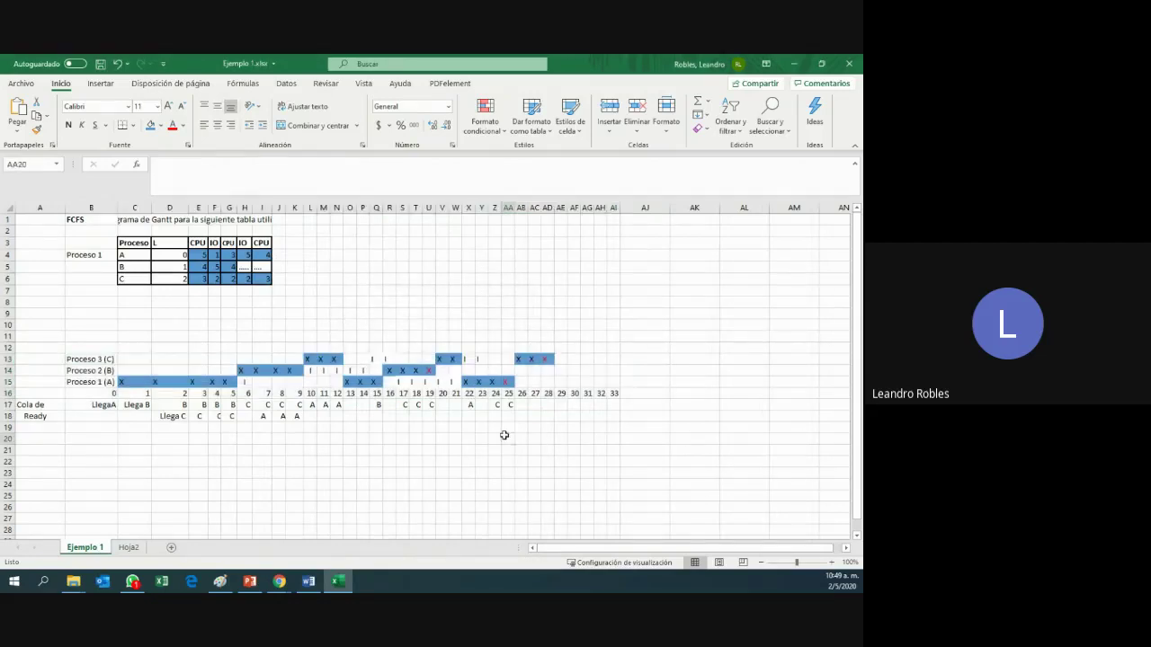
- Copy the process labels in B13:B15 of sheet Ejemplo 1 and rename the sheet Hoja2 as "Ejemplo 3"
left_click_drag(85, 360, 113, 381)
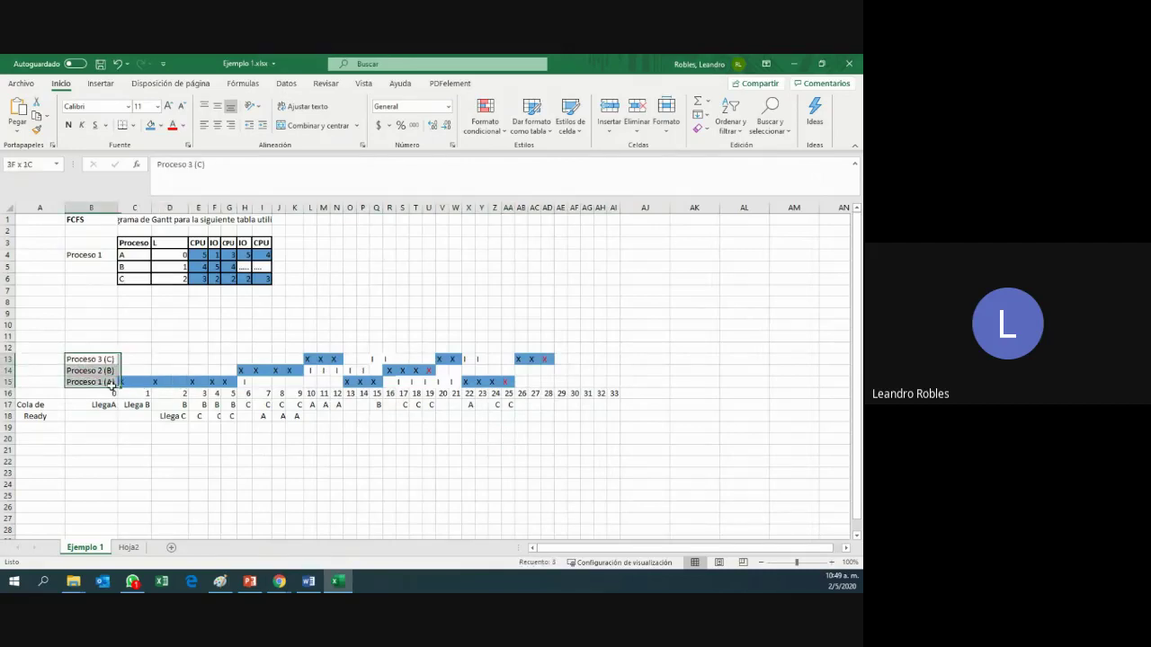
key("ctrl+c")
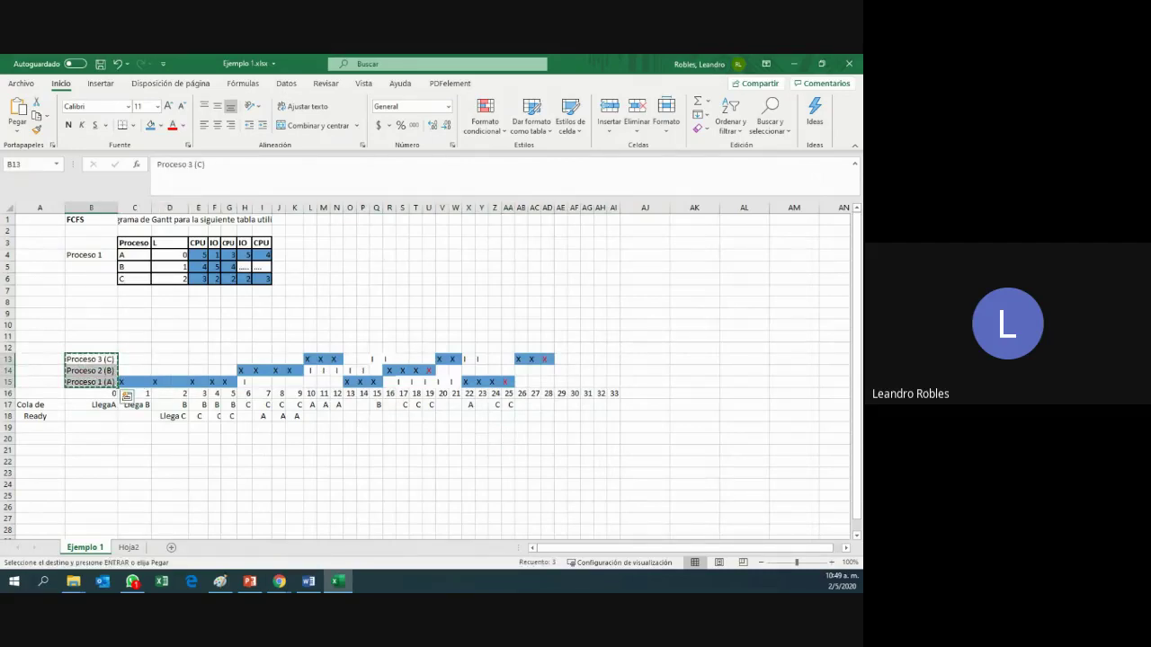
left_click(129, 547)
type("E")
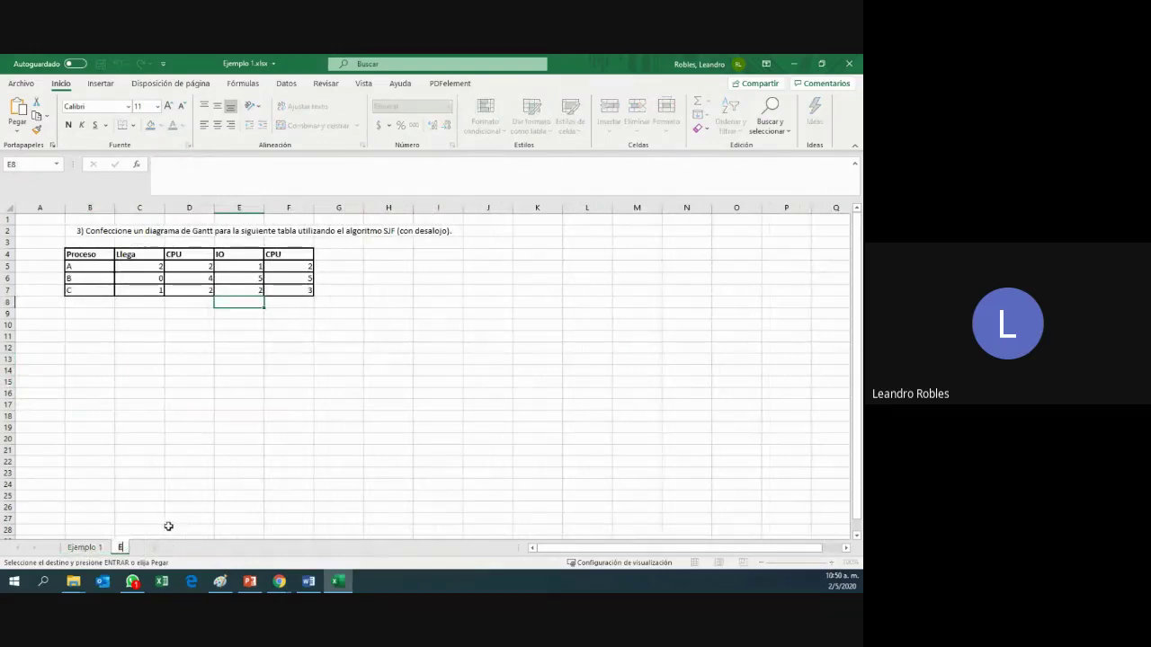
type("jemplo 3")
key("Return")
- Paste the copied process labels into A15:A17 of sheet Ejemplo 3
key("Left")
key("Left")
key("Left")
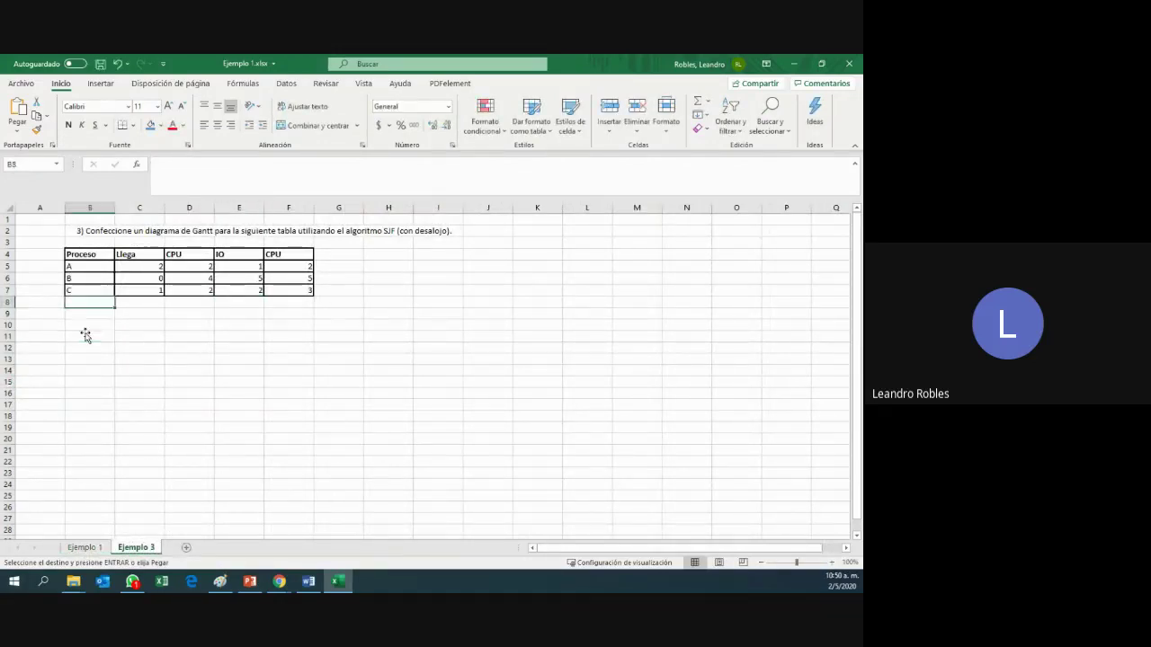
left_click(85, 382)
left_click(53, 381)
key("ctrl+v")
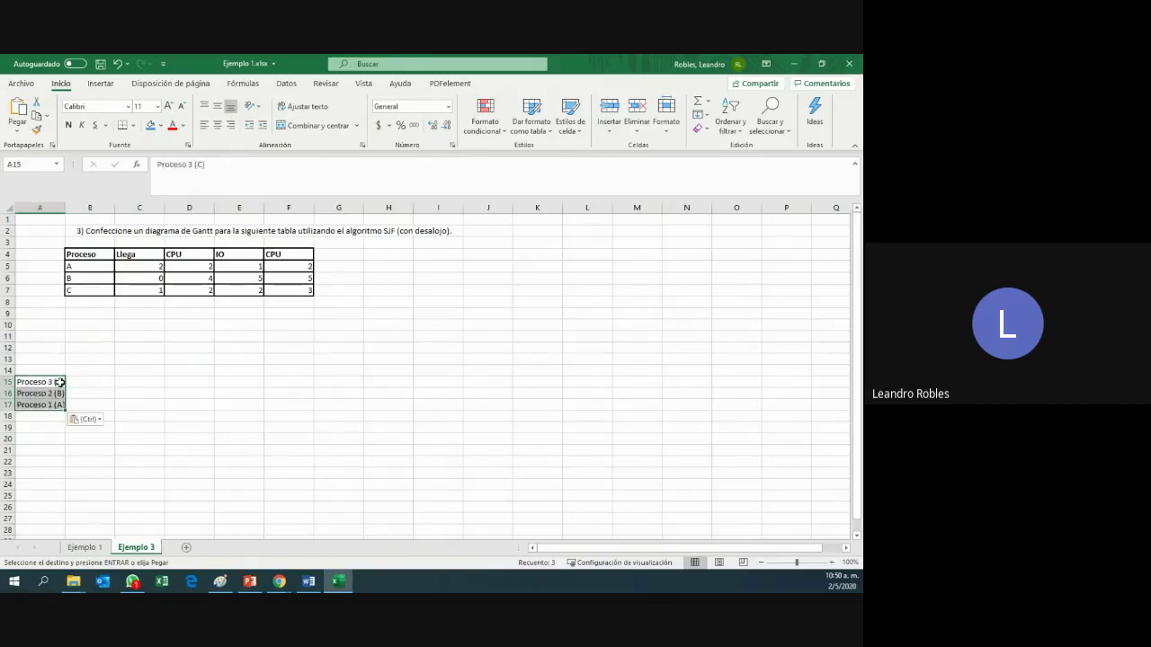
- Move the three process labels from A15:A17 to B15:B17 on sheet Ejemplo 3
left_click(86, 548)
left_click(136, 548)
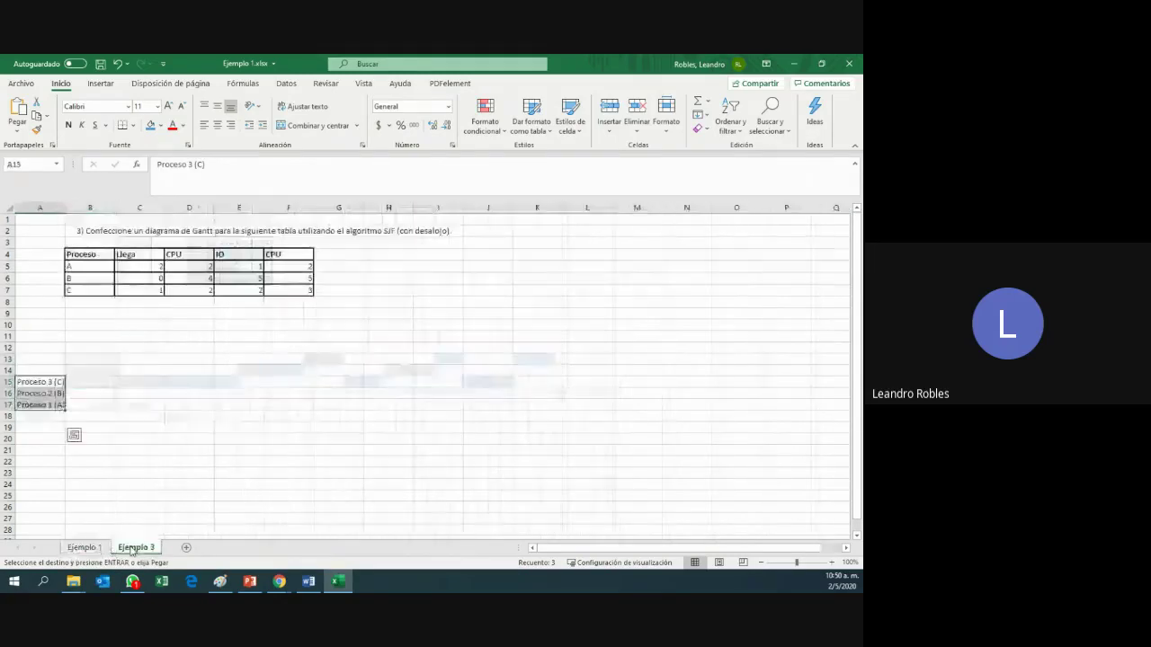
left_click(53, 383)
left_click_drag(53, 393, 53, 405)
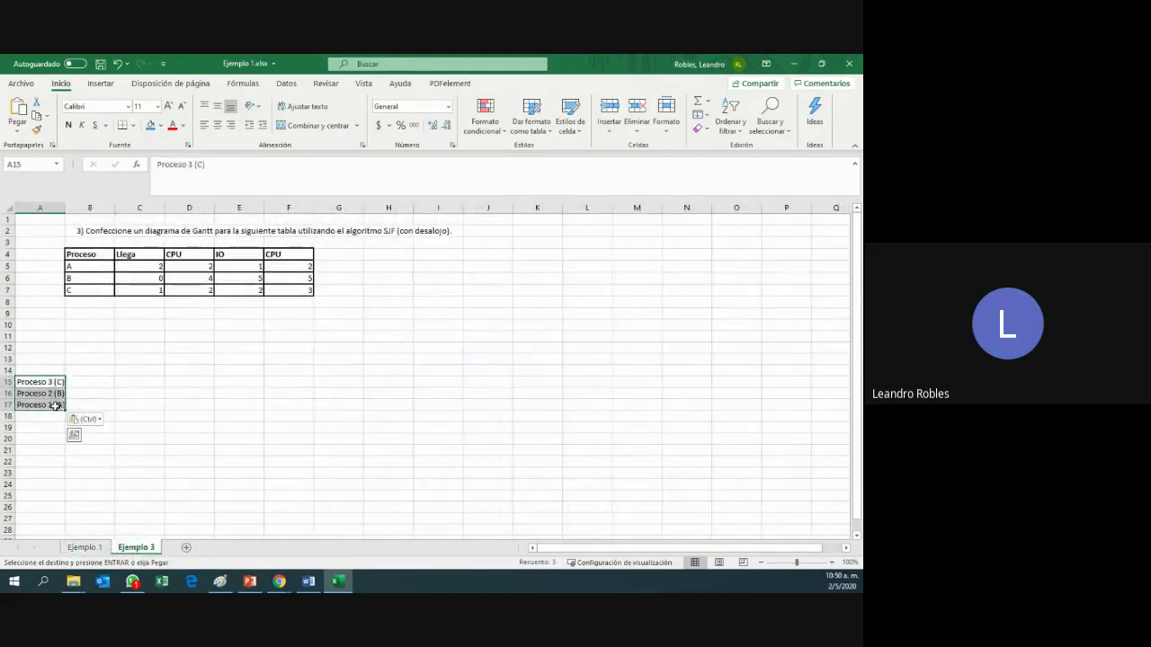
key("ctrl+c")
left_click(74, 384)
key("ctrl+v")
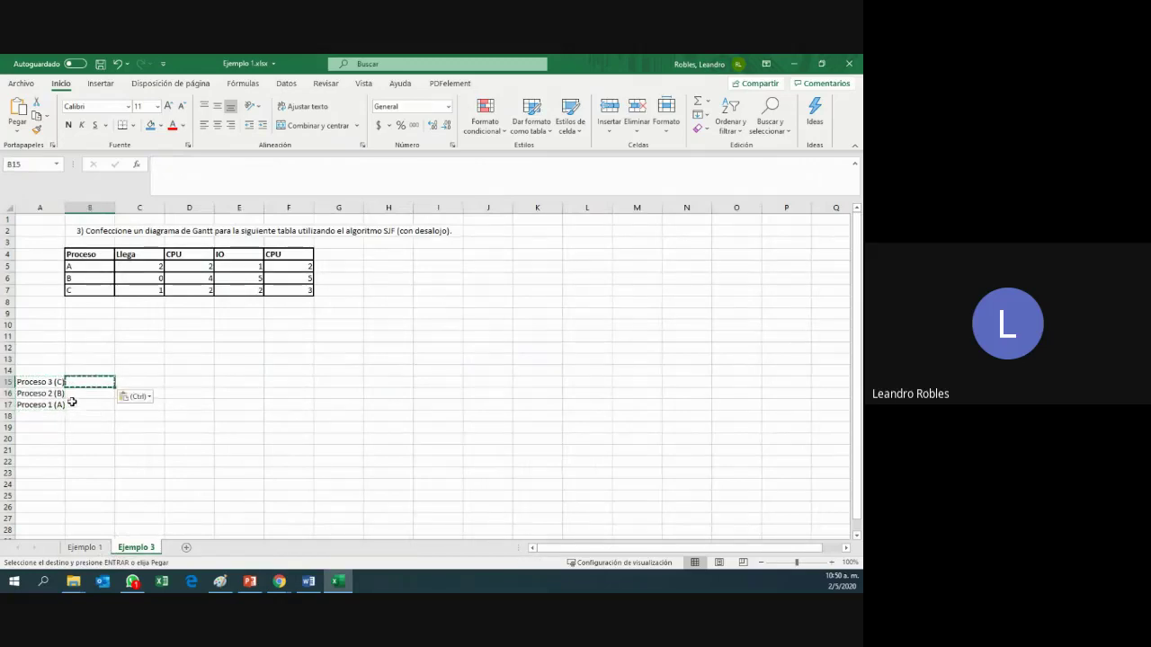
left_click(50, 385)
left_click_drag(49, 389, 90, 402)
key("ctrl+c")
key("ctrl+v")
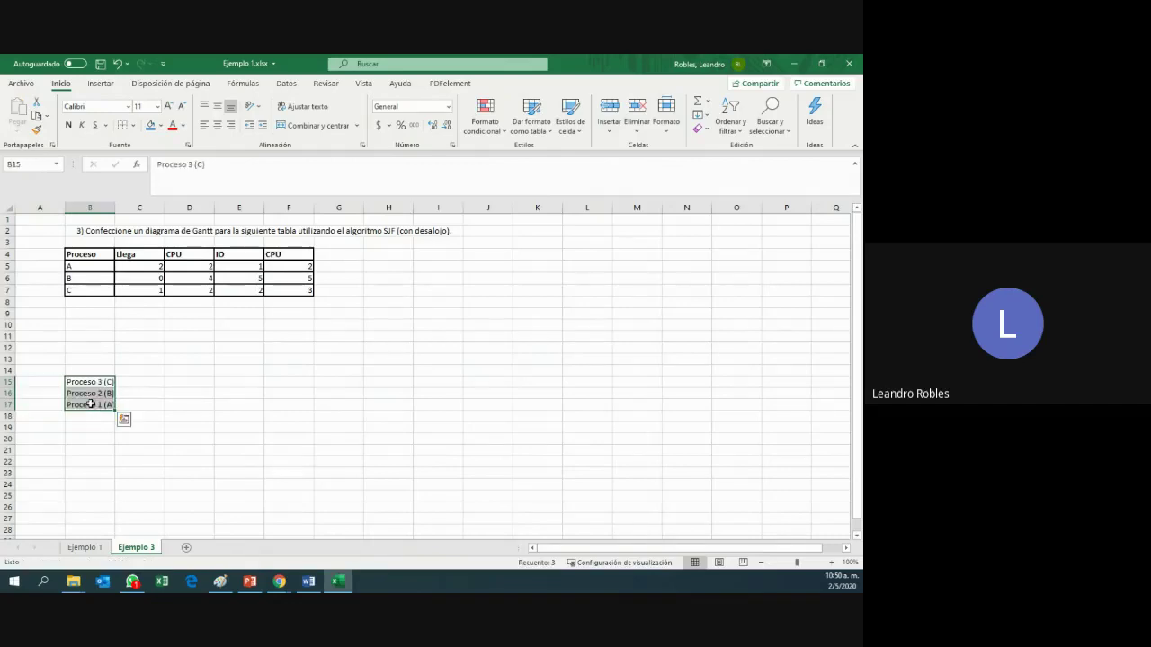
- Label the ready queue by entering "Cola Ready" in A18 and "(Preparados)" in A19
left_click(85, 548)
left_click(135, 548)
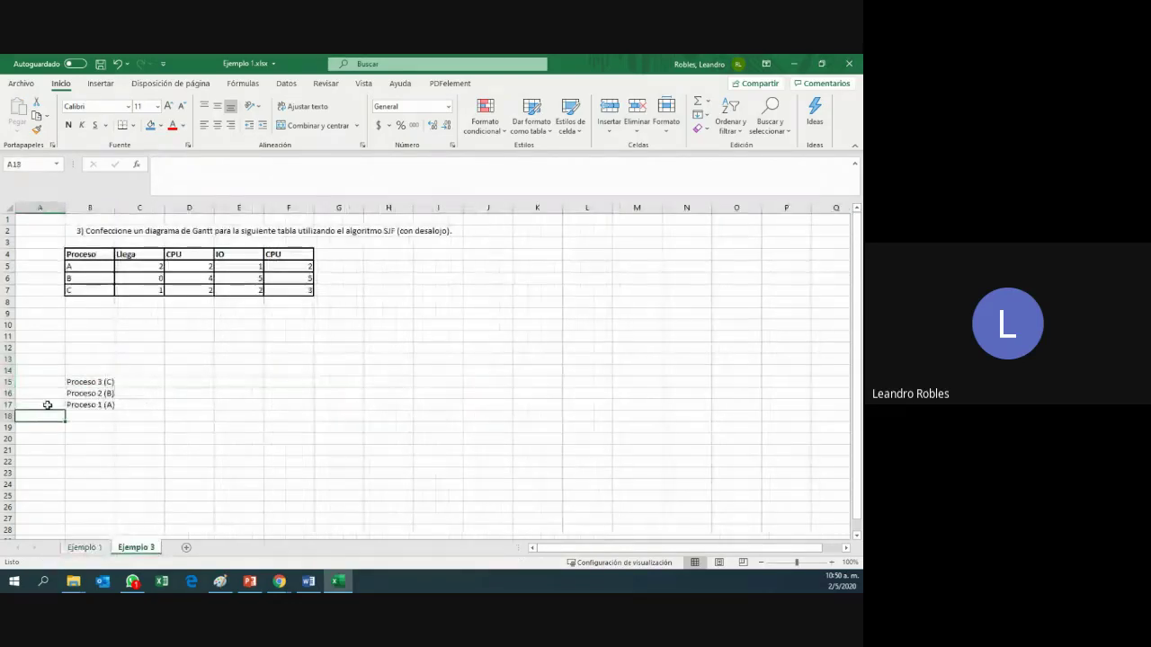
type("Co")
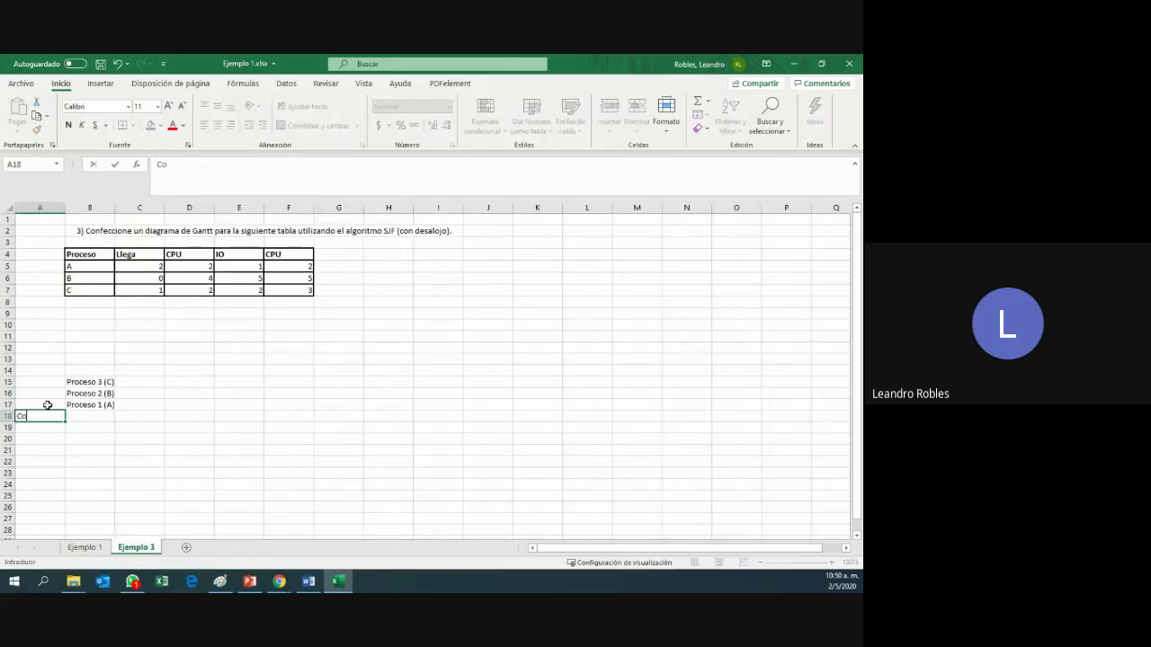
type("la Ready (")
key("BackSpace")
key("BackSpace")
key("Return")
type("Preparados")
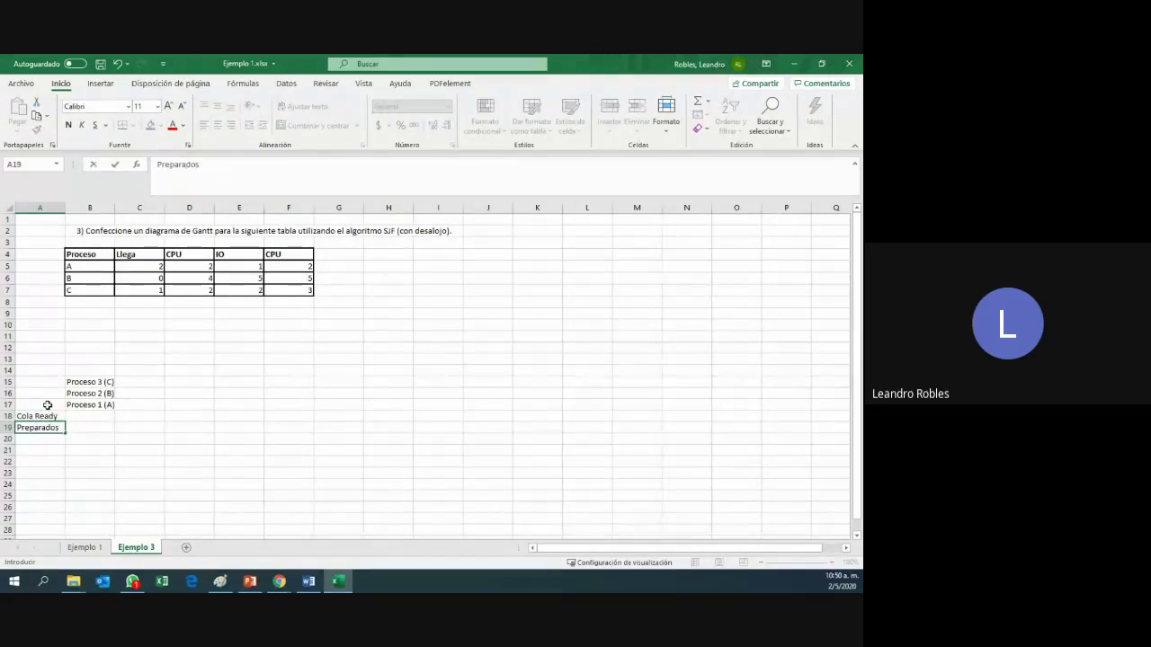
type(")")
double_click(19, 430)
left_click(36, 430)
type("(")
key("Return")
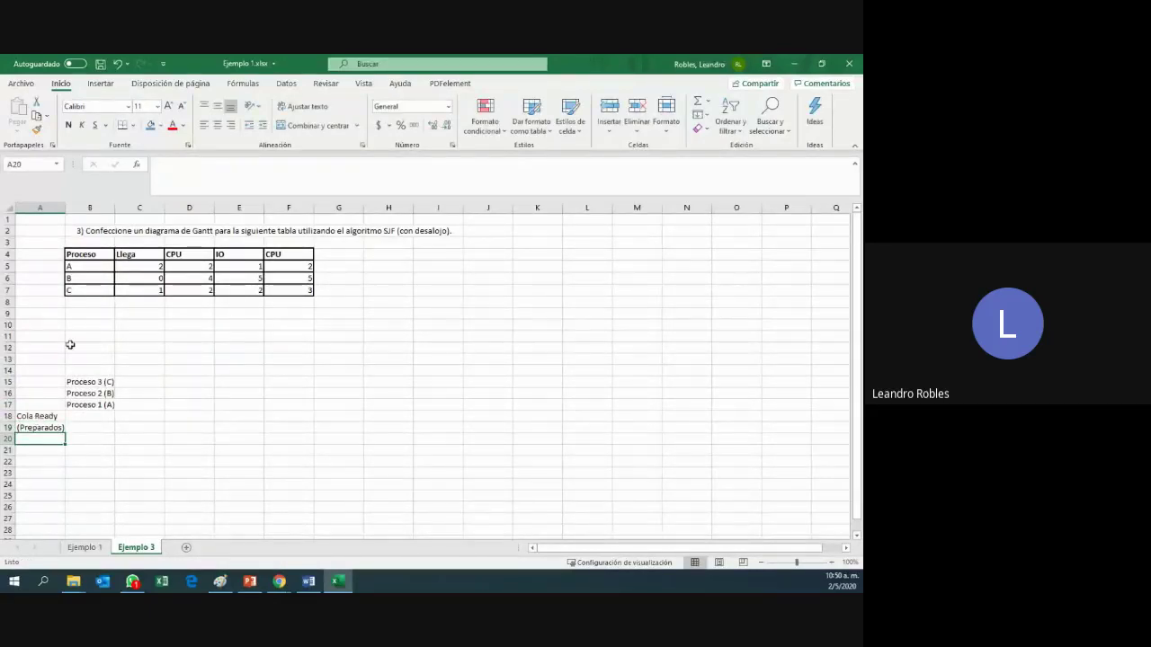
- Start the time scale on sheet Ejemplo 3 by entering 0, 1 and 2 in B18:D18
left_click(146, 416)
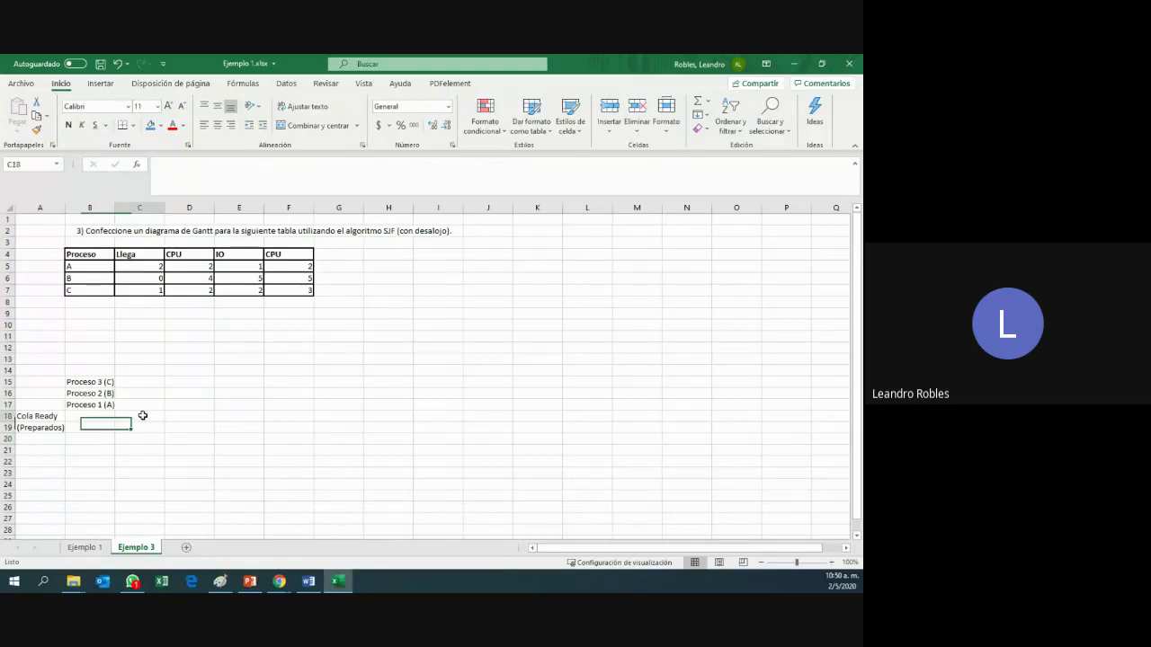
left_click(90, 548)
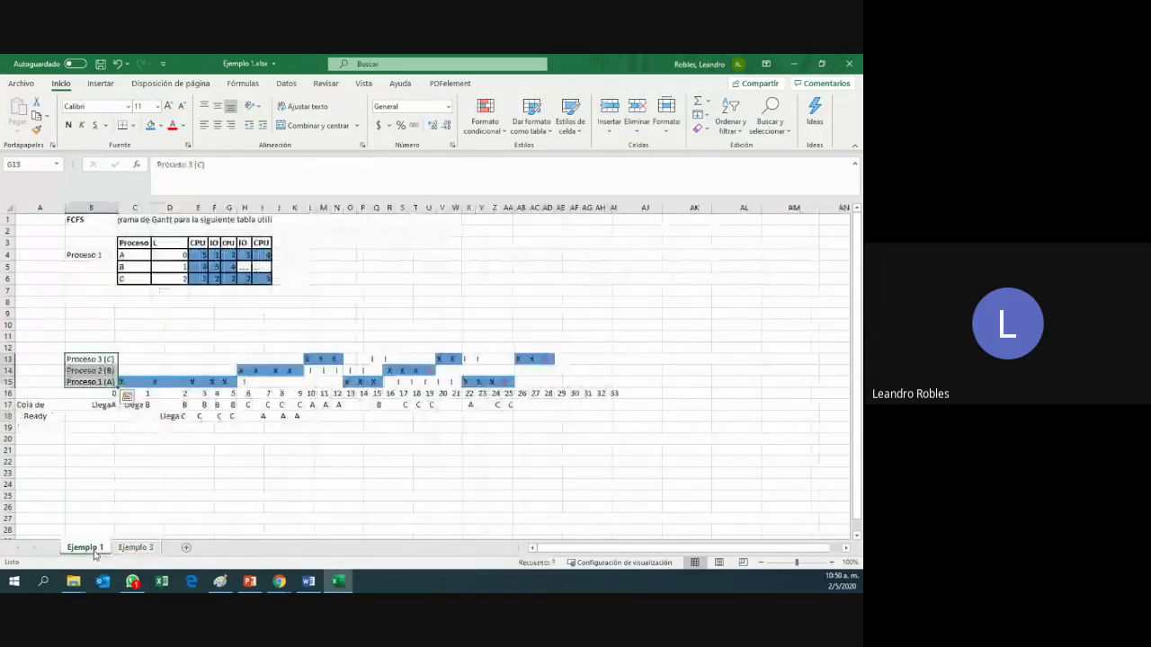
left_click(135, 546)
left_click(107, 418)
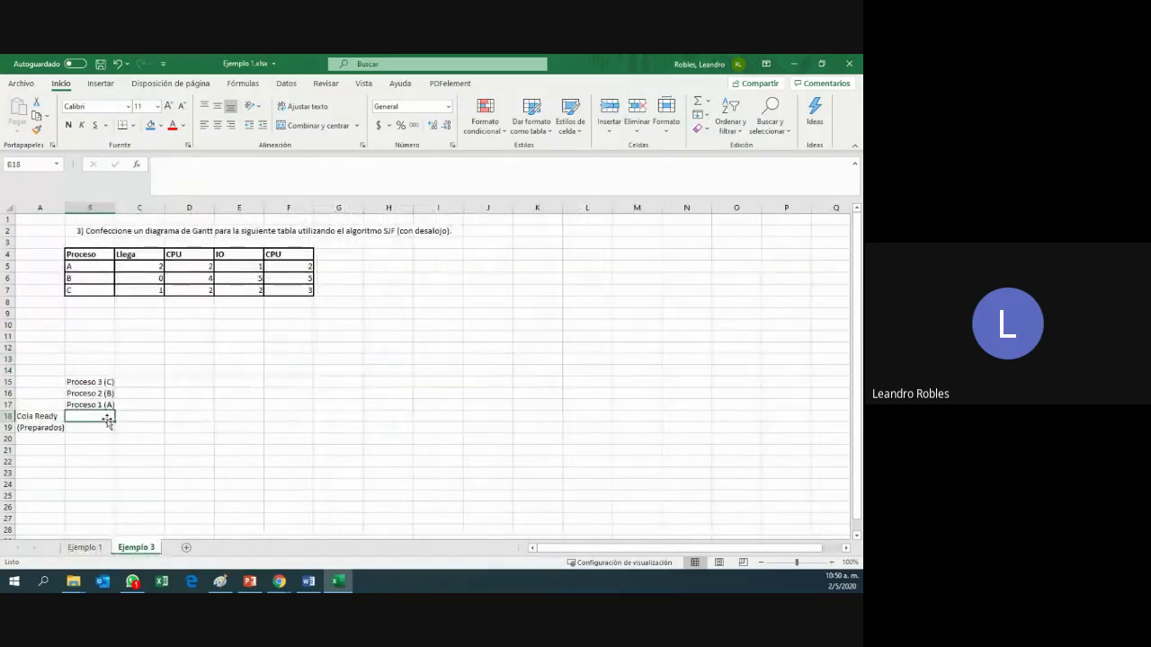
type("0")
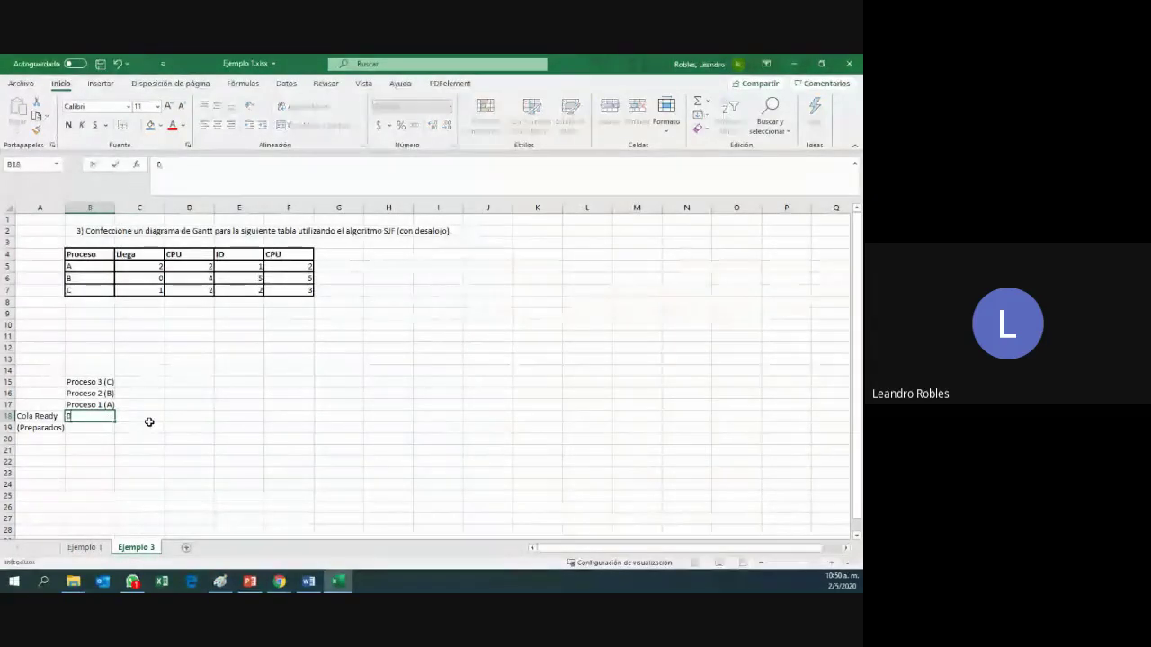
left_click(144, 416)
type("1")
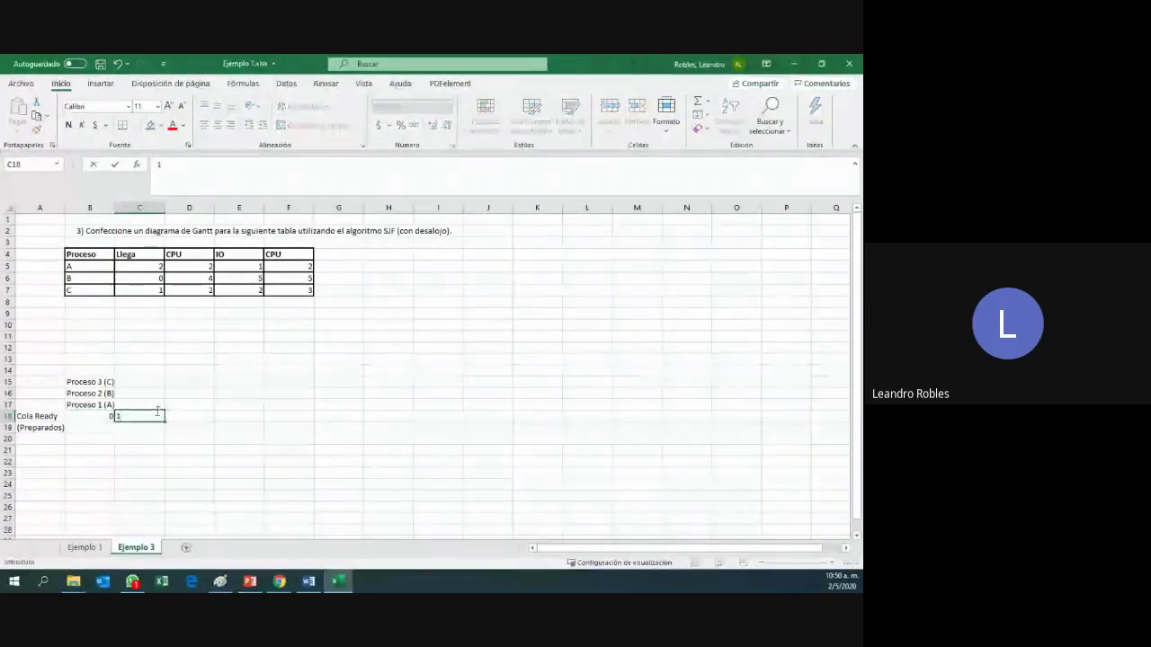
left_click(162, 402)
left_click(174, 415)
type("2")
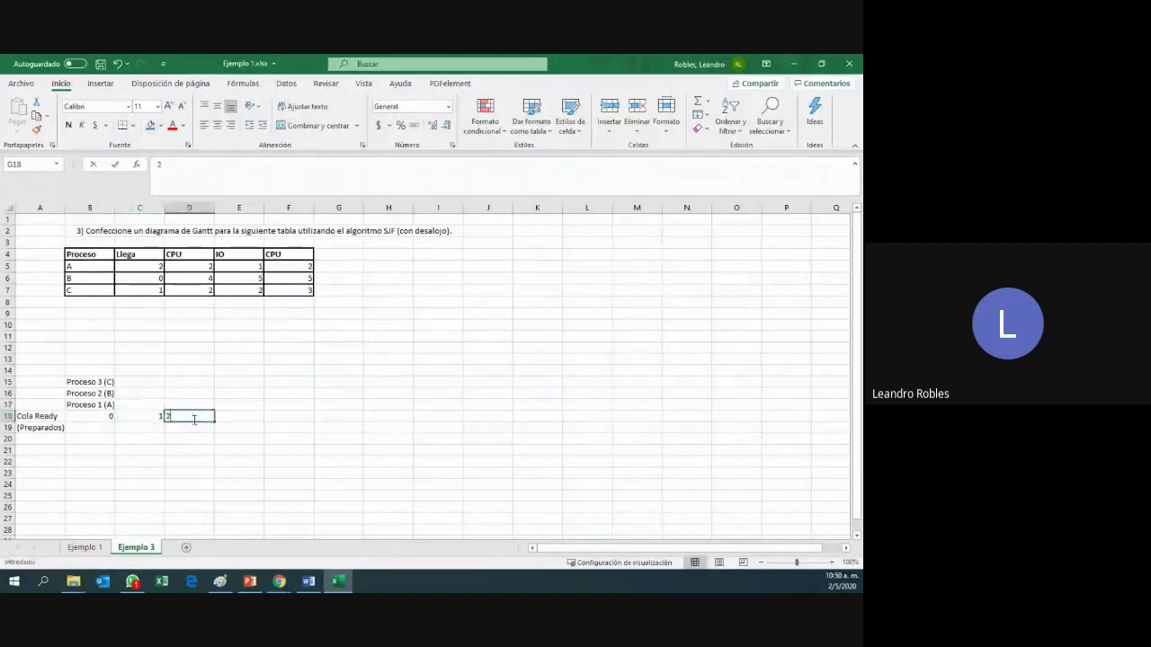
- Extend the time scale in row 18 as a series up to 19 in U18
left_click(262, 420)
left_click_drag(103, 416, 765, 429)
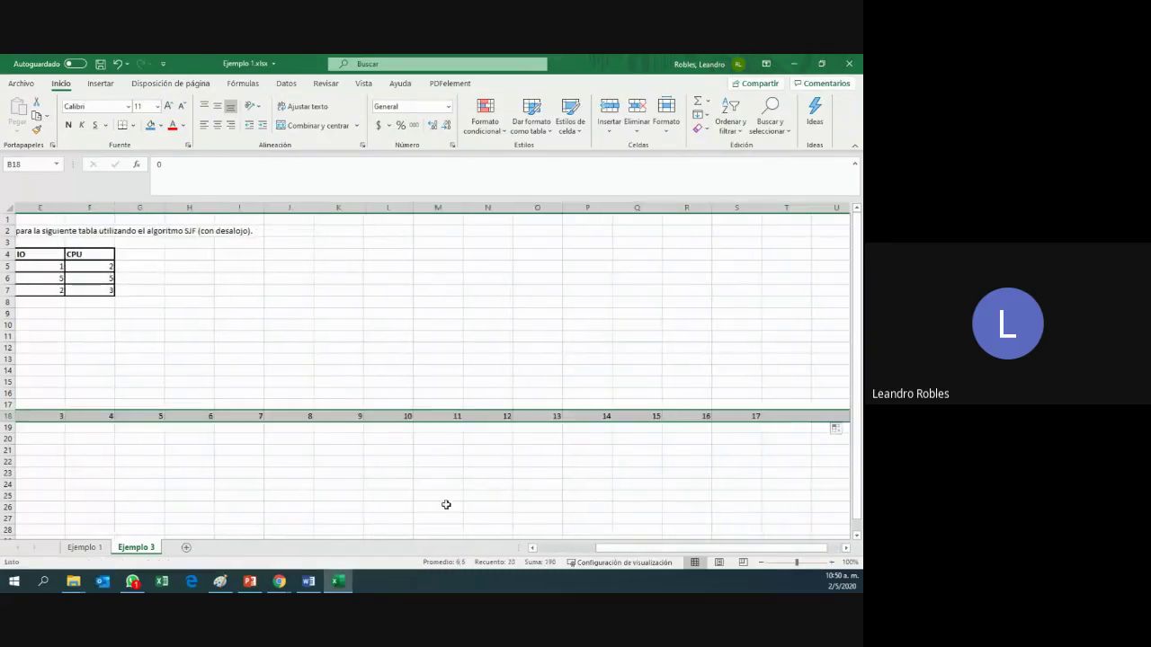
left_click_drag(608, 545, 550, 547)
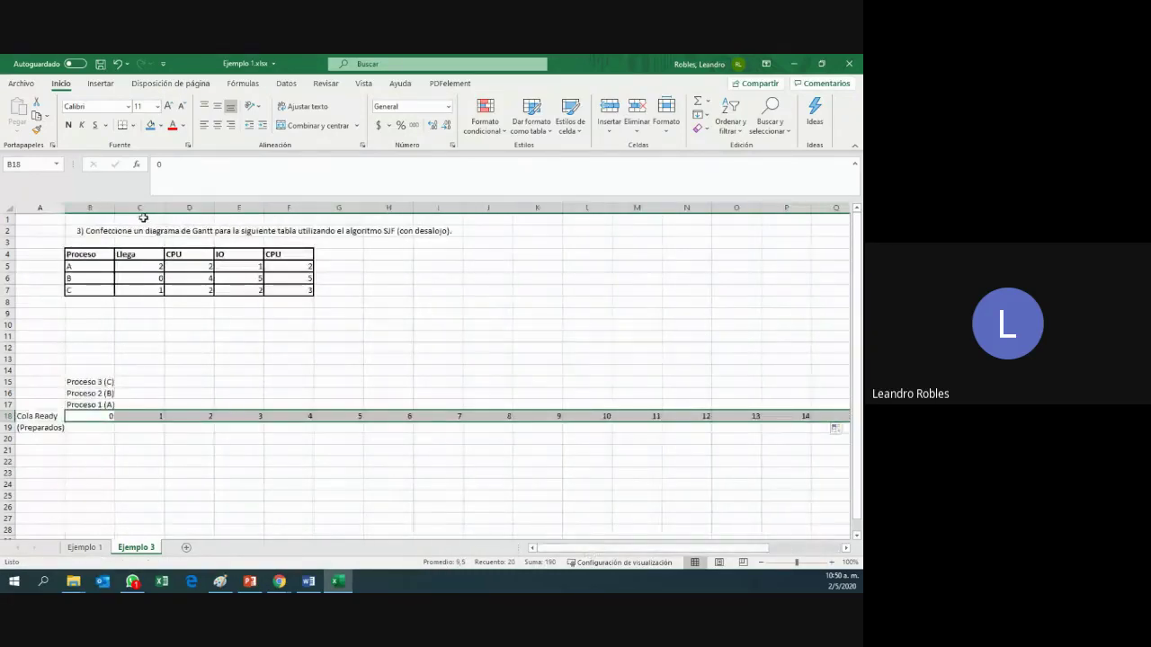
- Autofit the width of all columns on the sheet to their contents
left_click(5, 206)
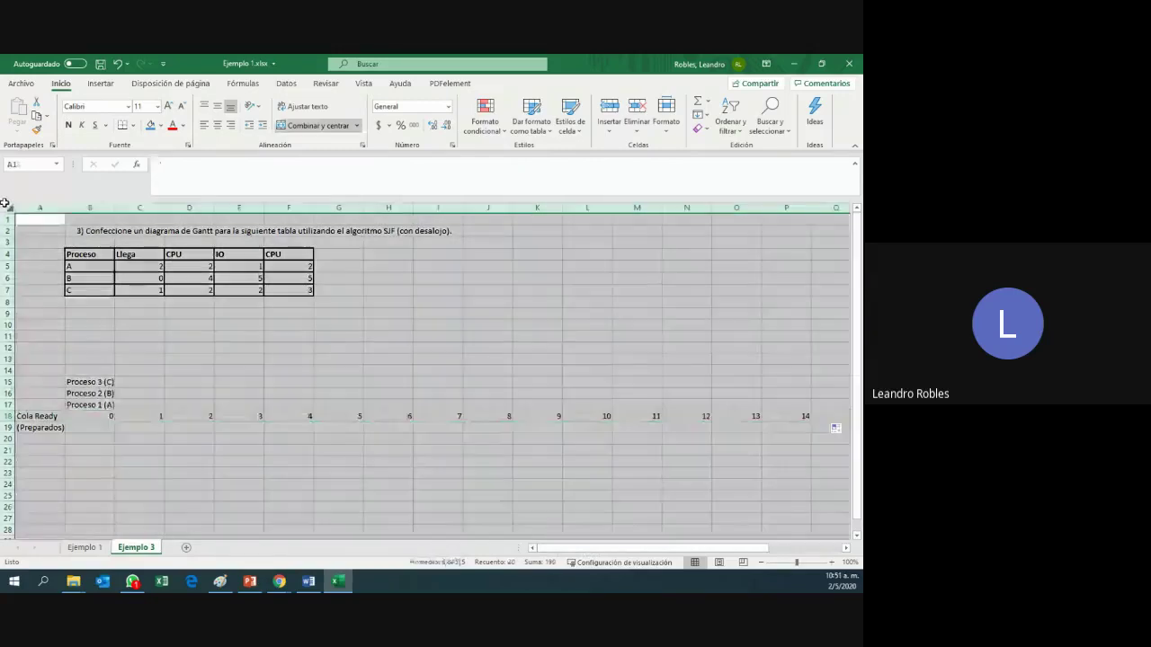
double_click(64, 210)
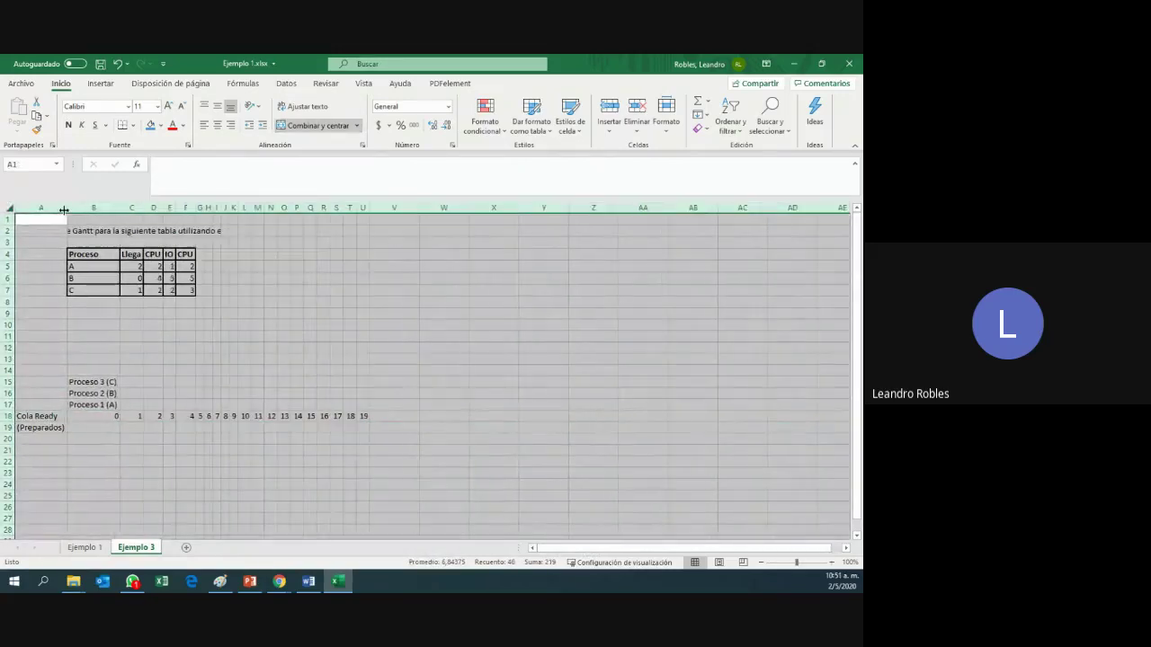
left_click(455, 332)
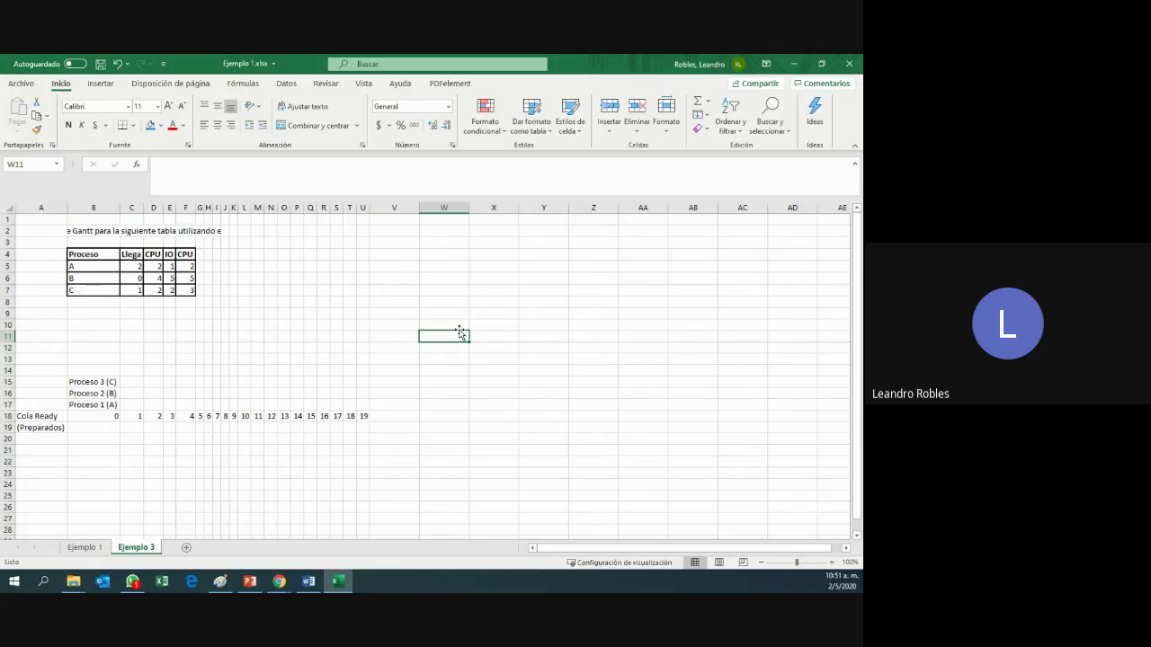
- Unmerge the cells in row 2 that hold the exercise statement
left_click(245, 266)
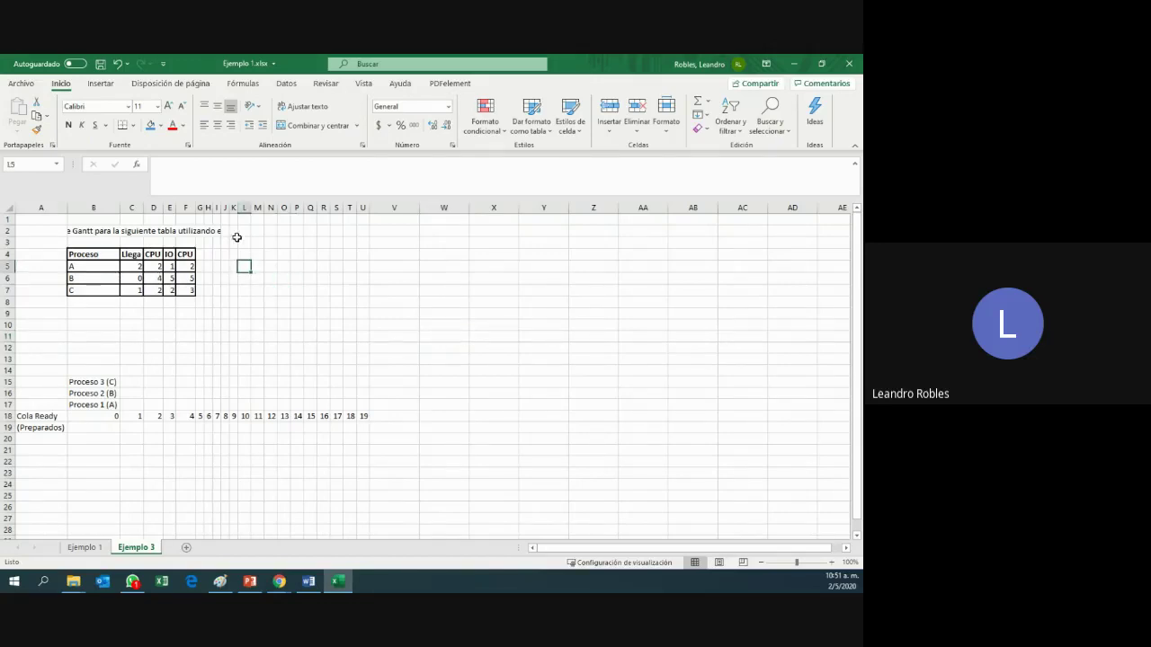
left_click_drag(72, 228, 316, 228)
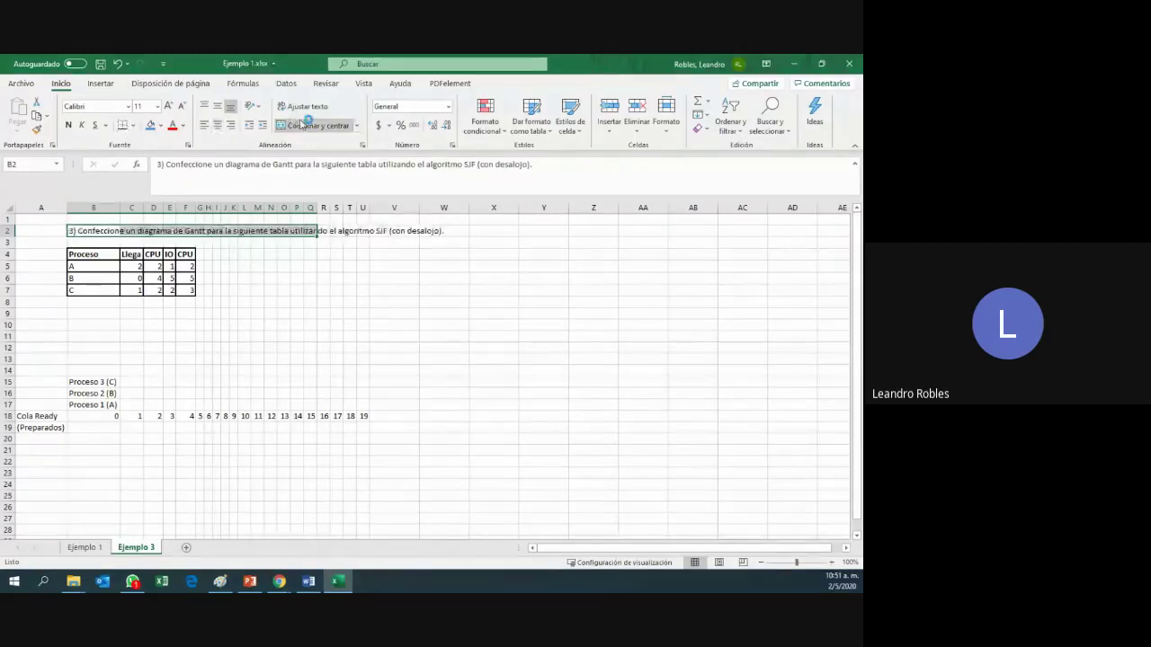
left_click(430, 290)
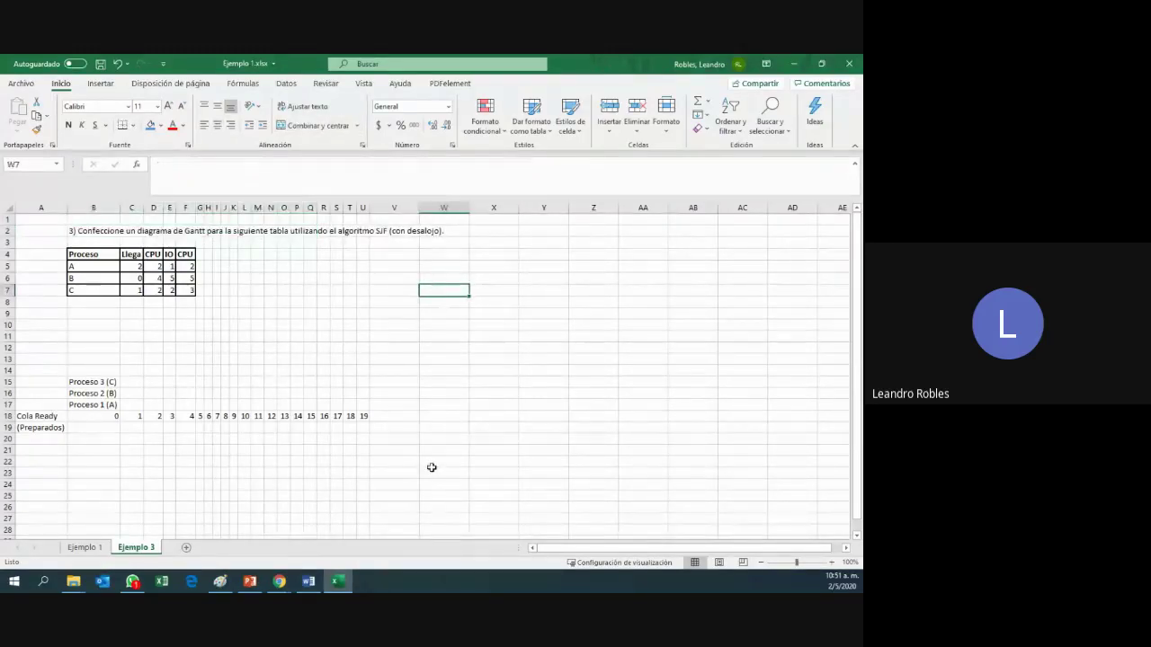
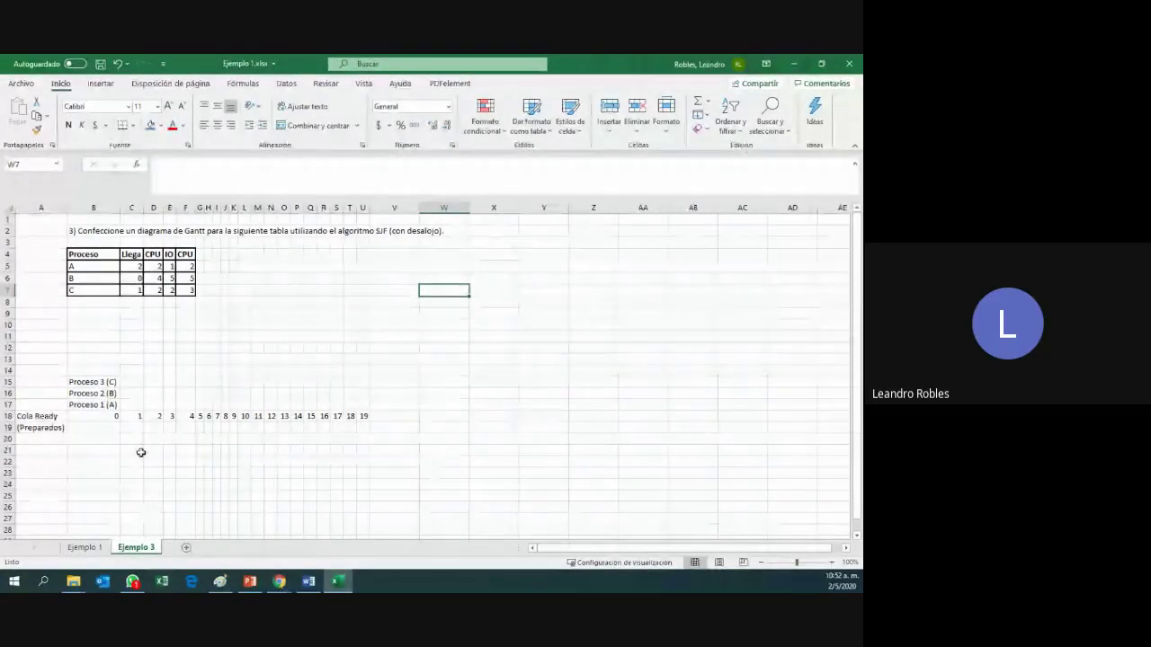
- Mark process B's first CPU unit with a centred X in C16 and fill the cell blue
left_click(134, 392)
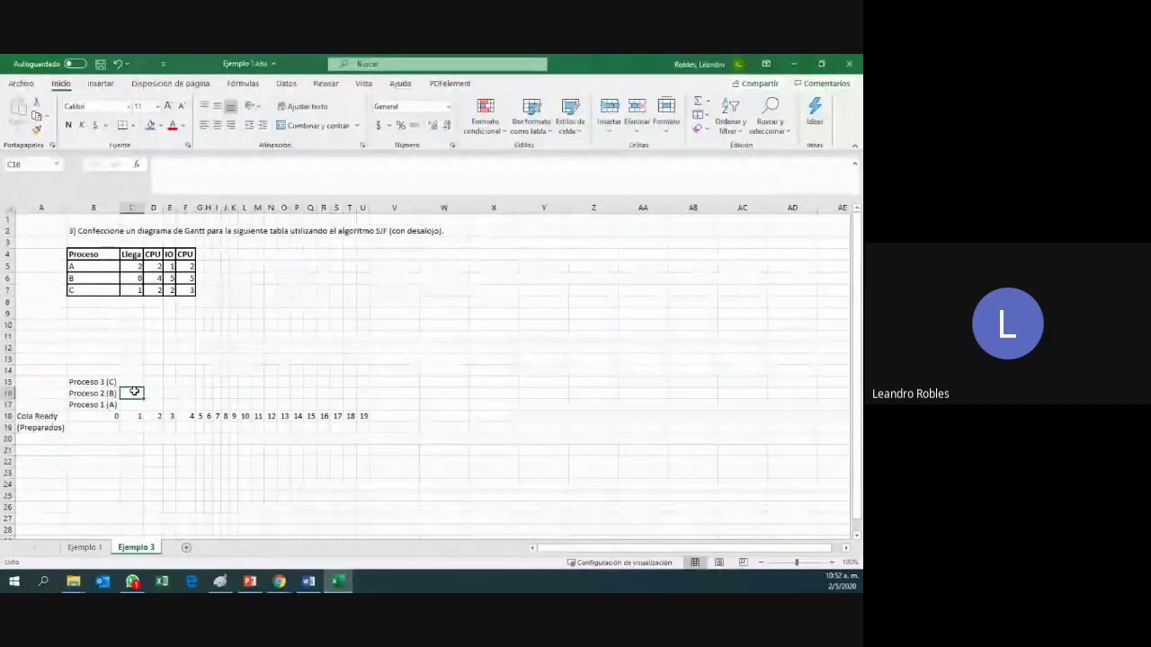
type("x")
key("Return")
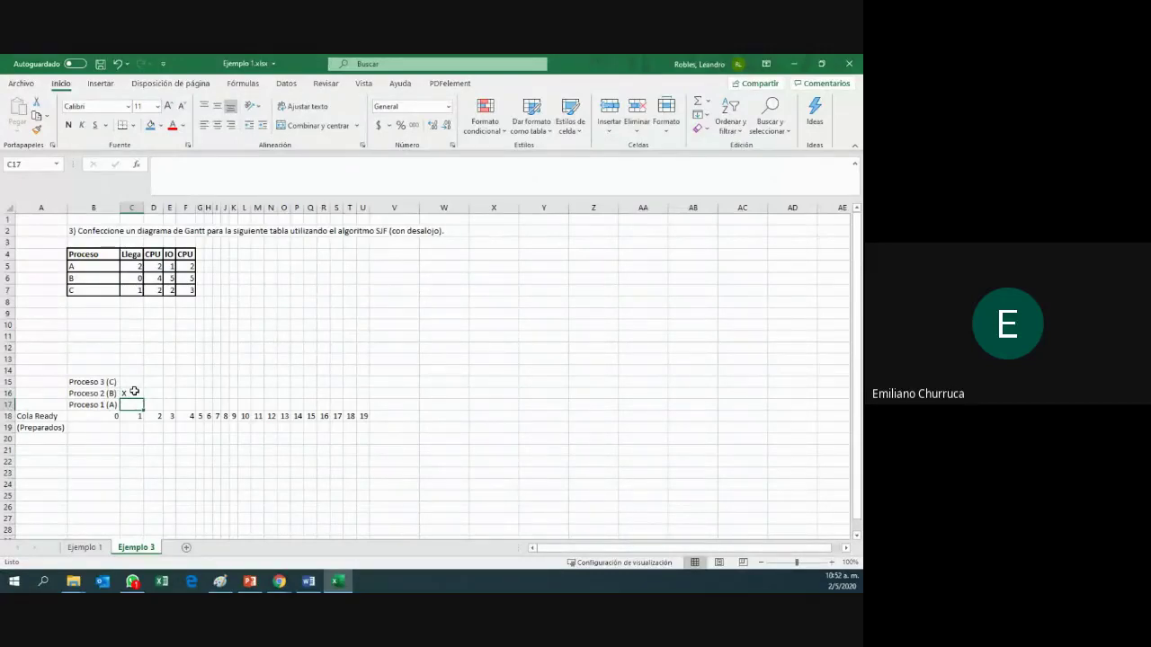
left_click(138, 427)
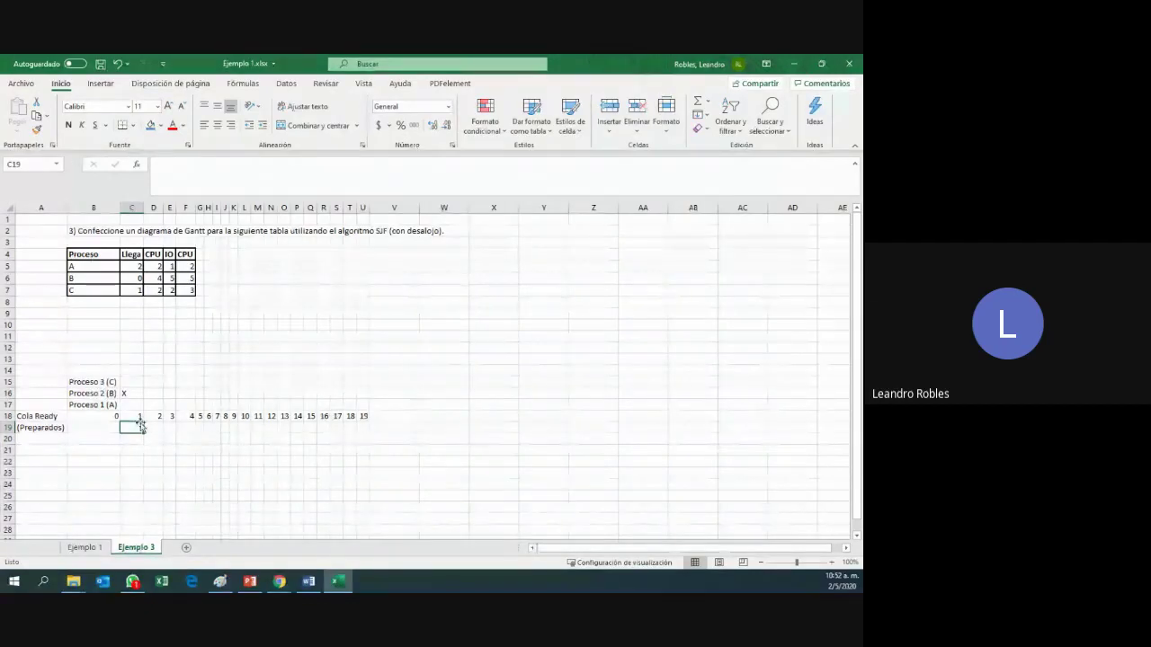
left_click(140, 393)
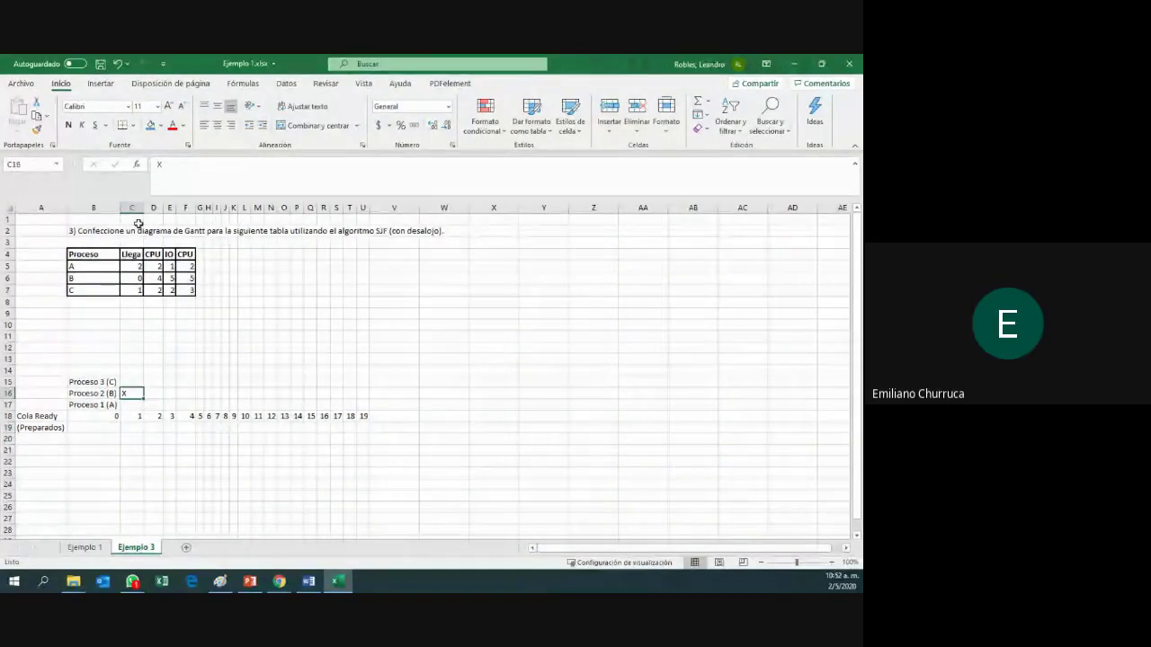
left_click(216, 125)
left_click(151, 124)
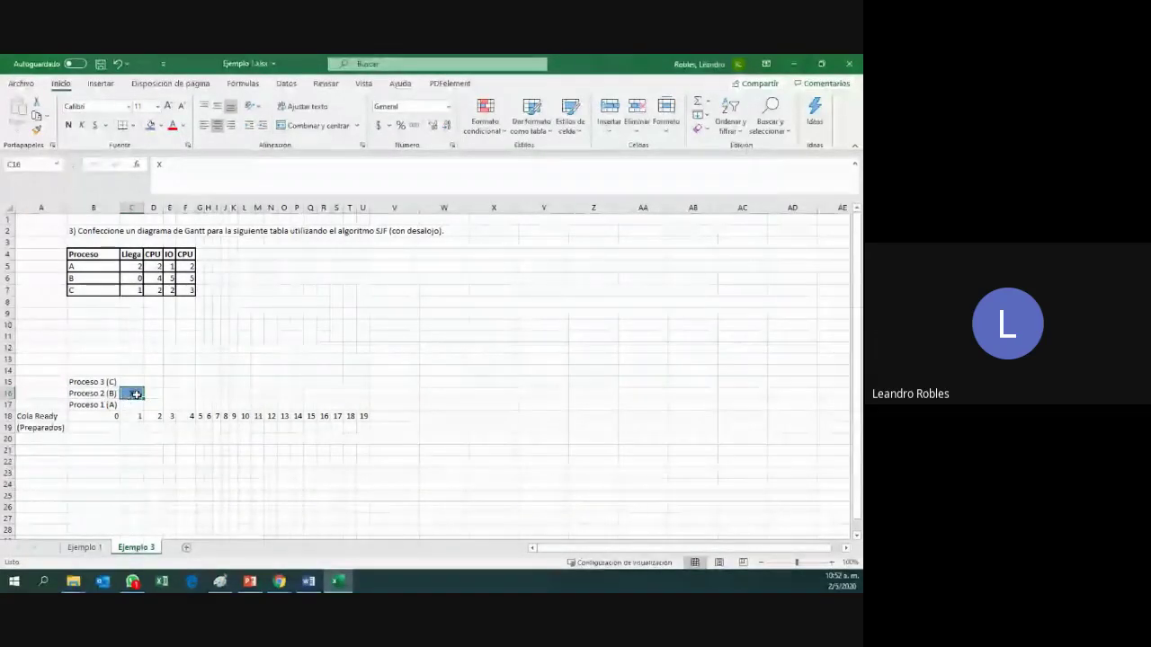
- Add C to the ready queue in C19 and centre the queue cells C19:V21
left_click(139, 428)
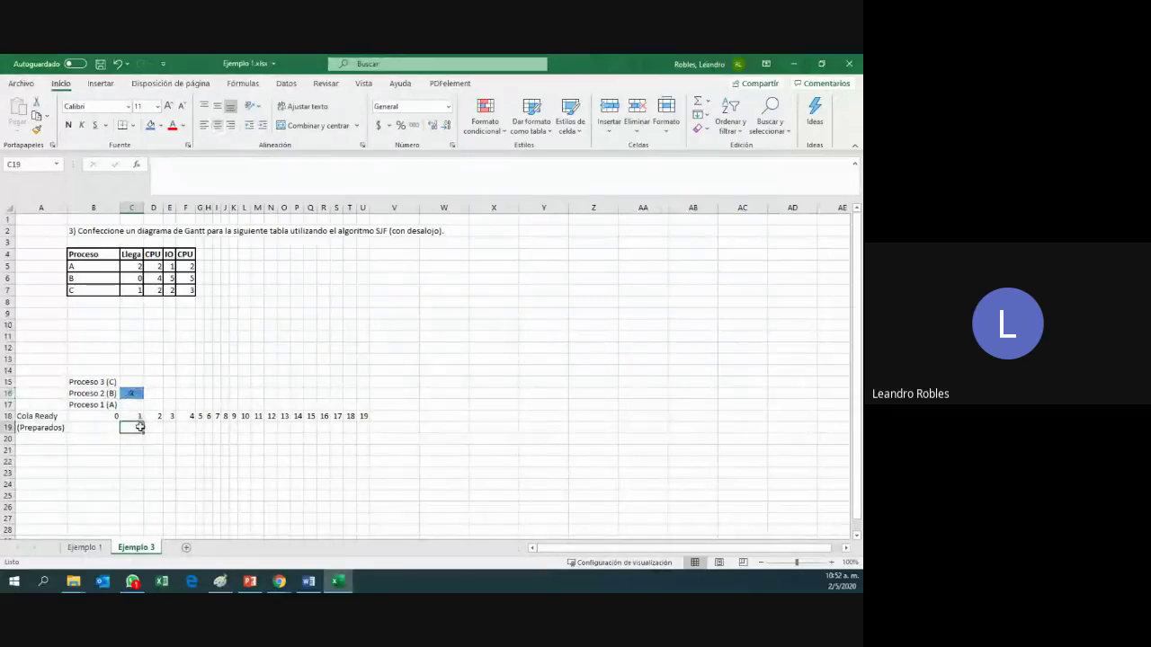
type("C")
key("Return")
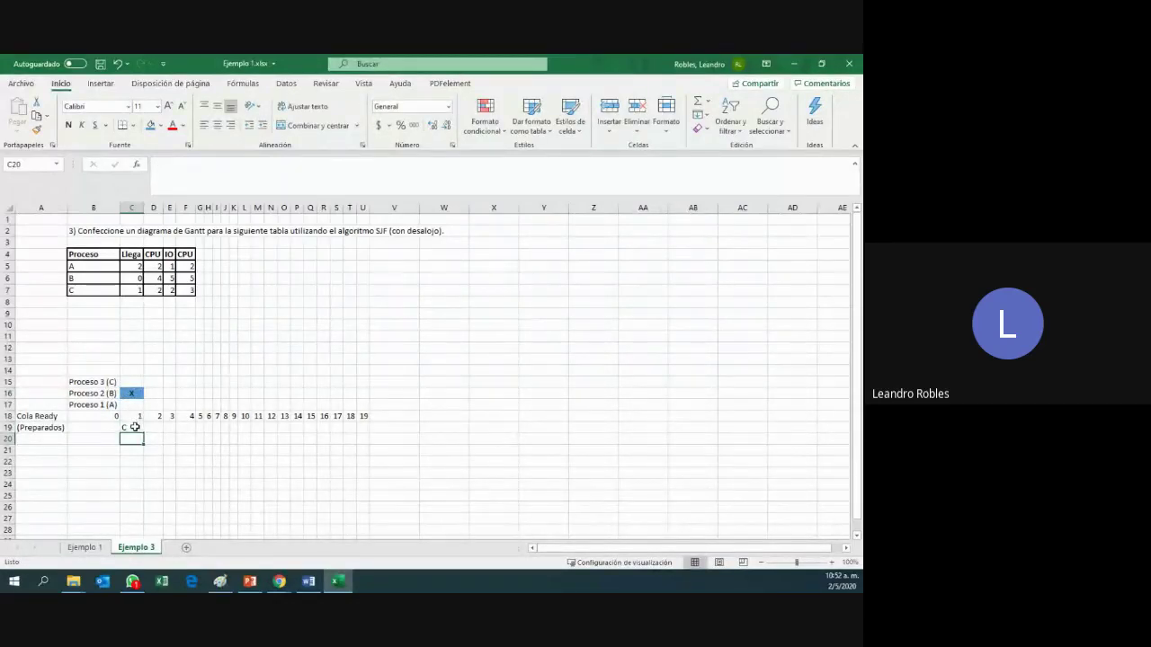
left_click(135, 428)
left_click_drag(134, 428, 378, 452)
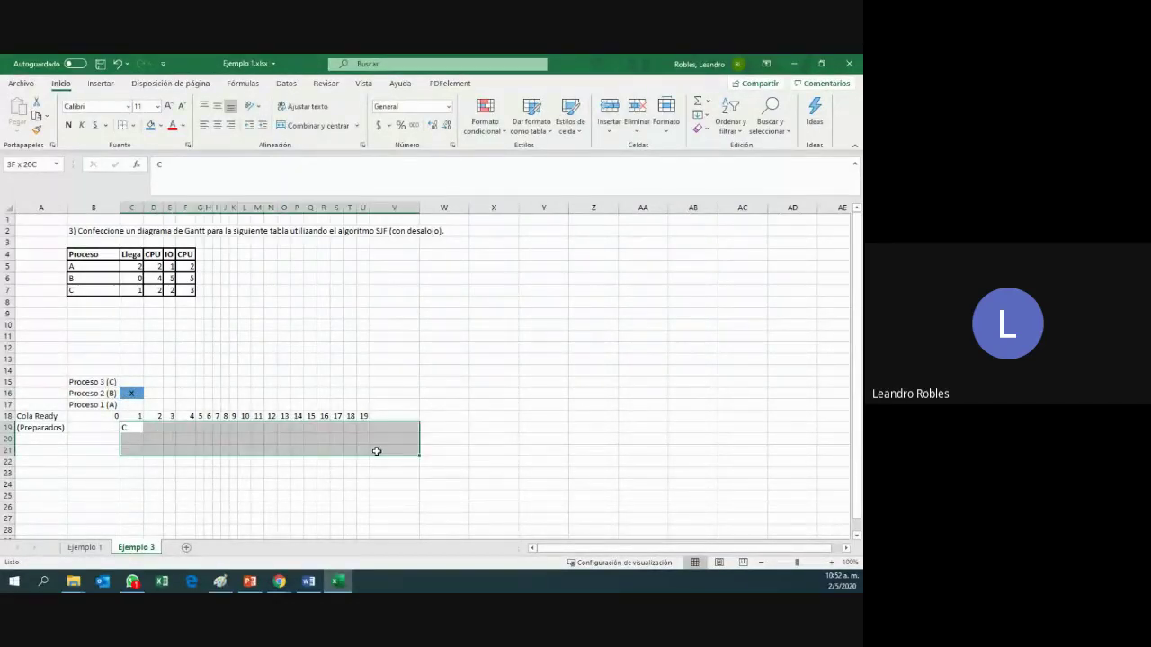
left_click(217, 124)
left_click(189, 440)
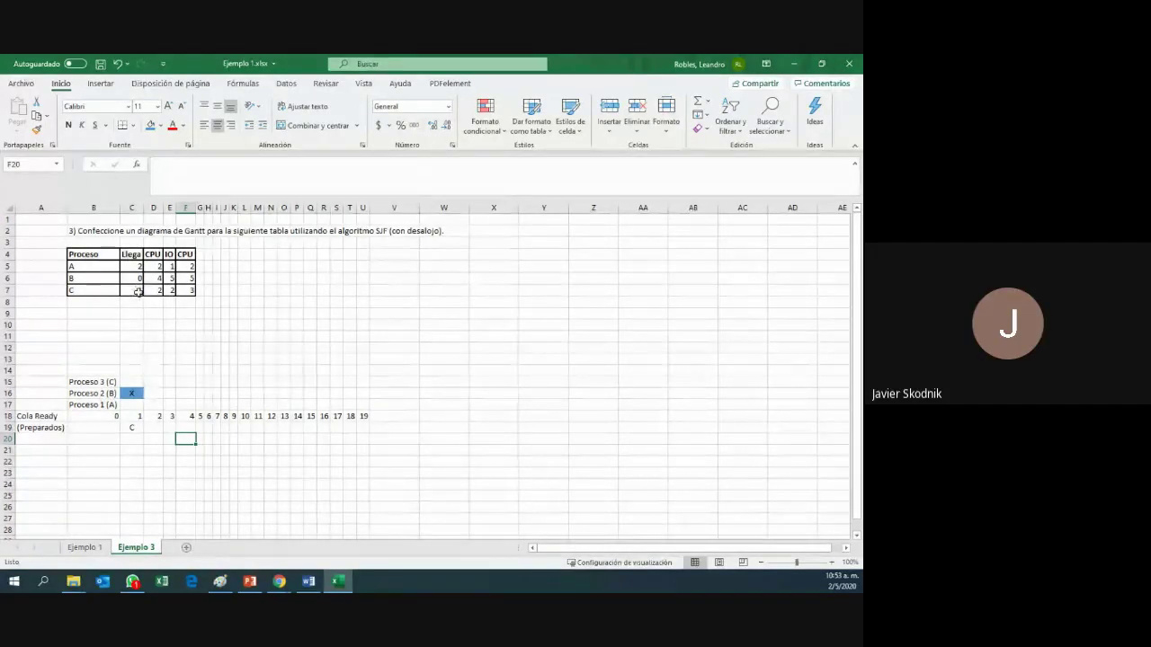
- Mark three more CPU units for process B with X in D16:F16
left_click(158, 428)
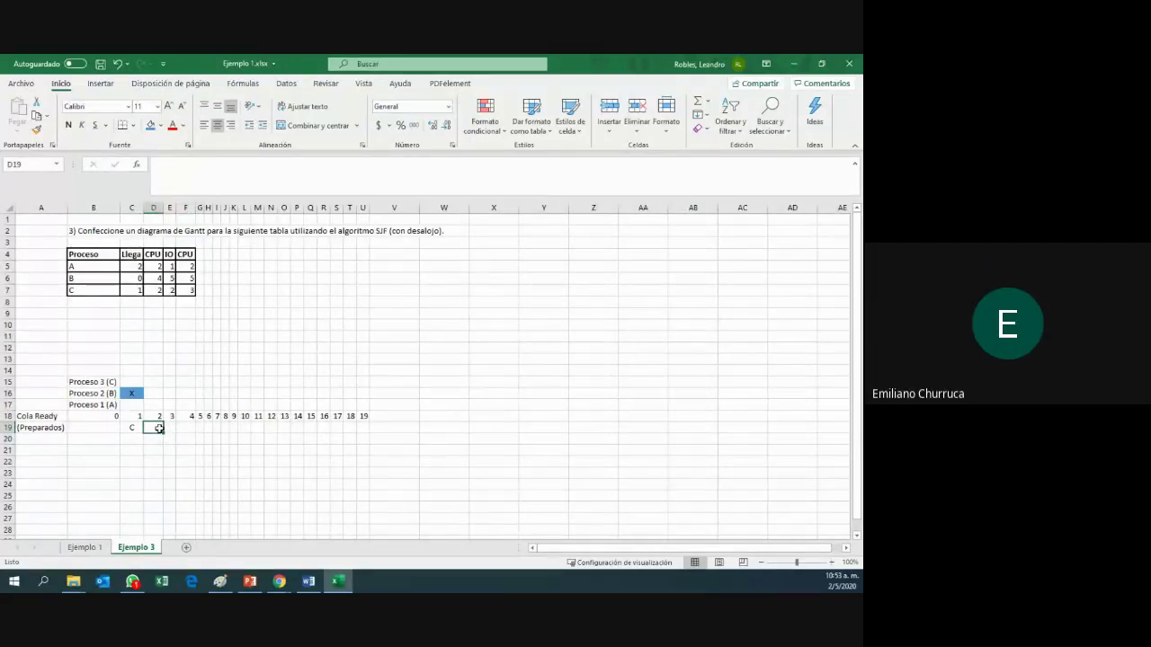
left_click(158, 382)
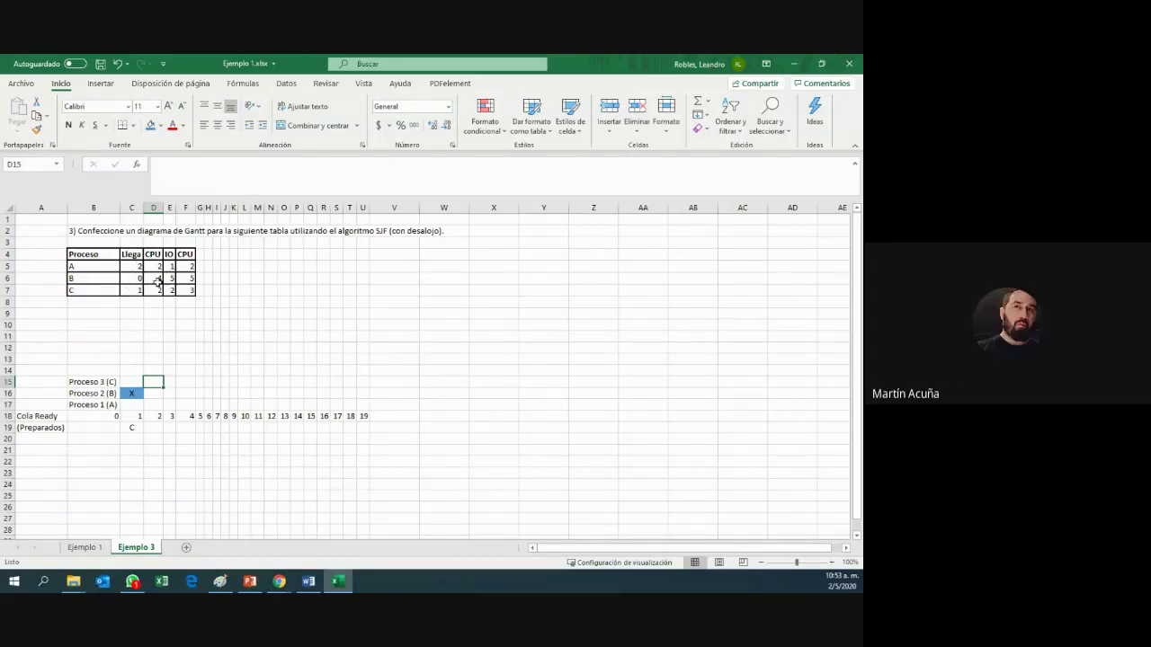
left_click(154, 393)
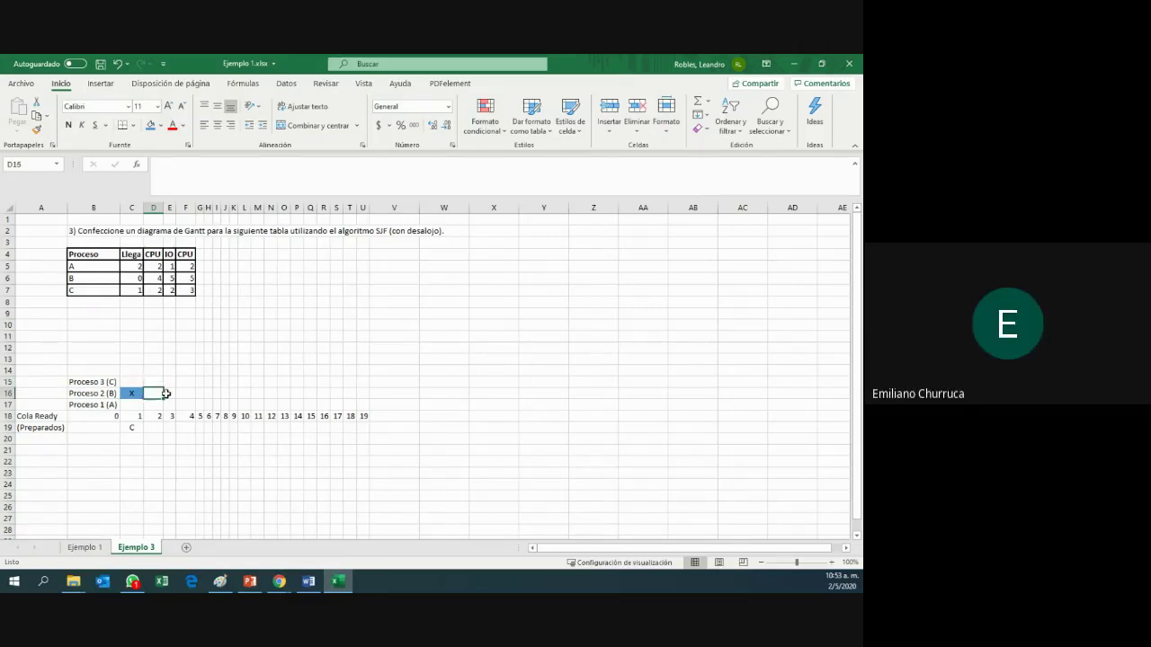
type("x")
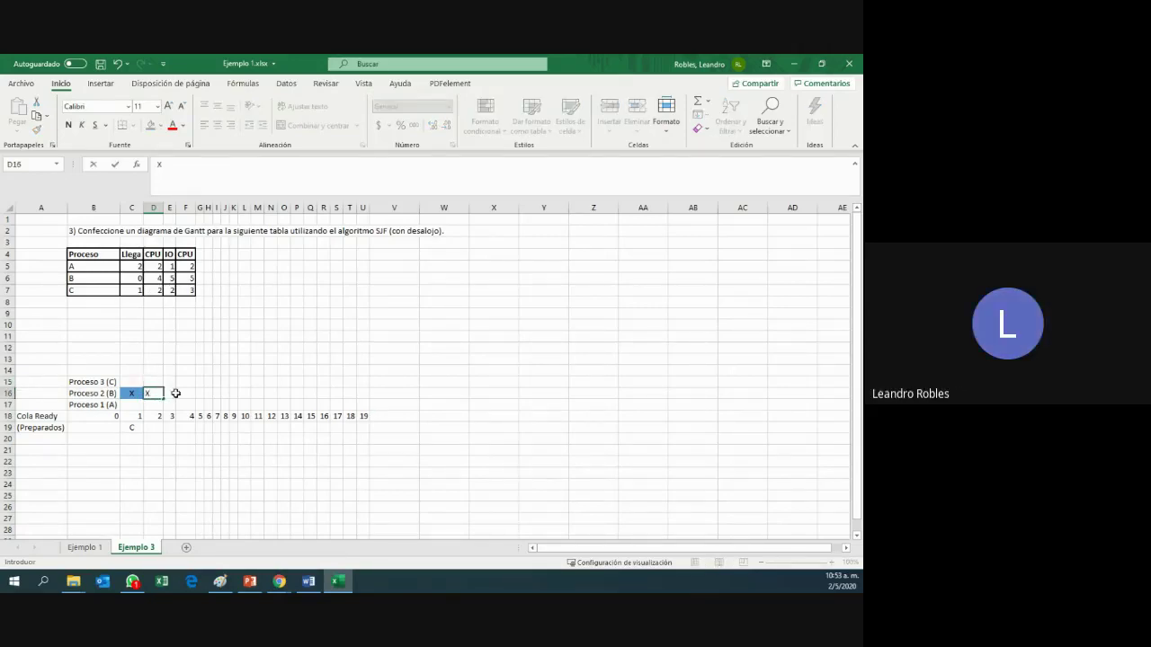
left_click(168, 393)
type("x")
left_click(180, 393)
type("x")
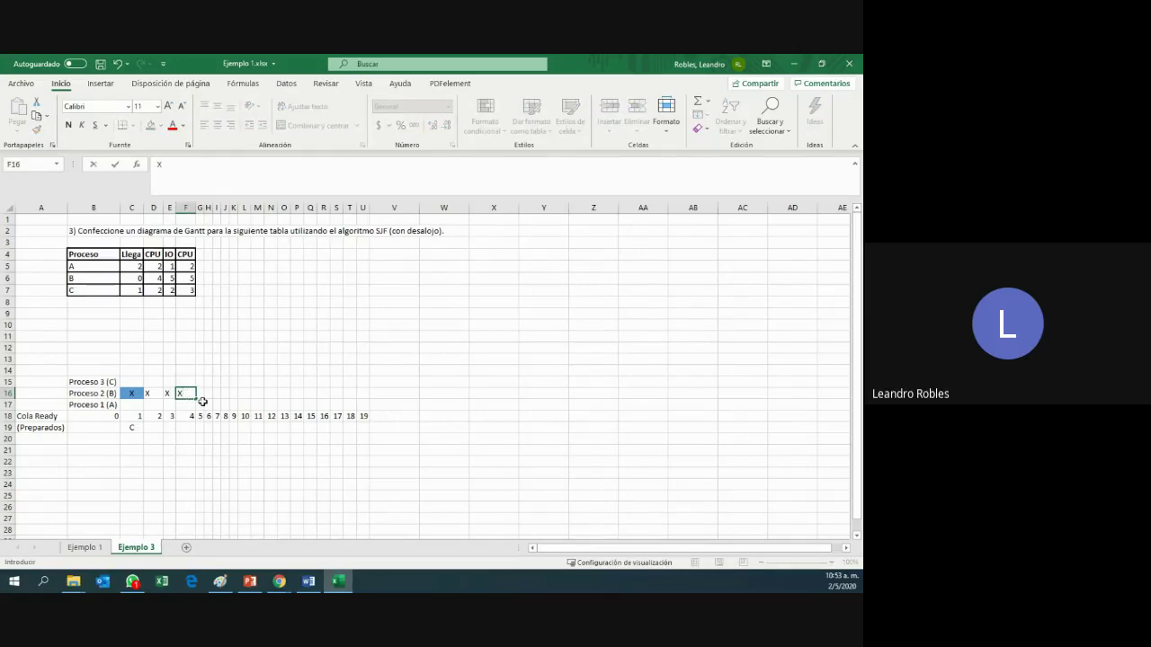
left_click(208, 393)
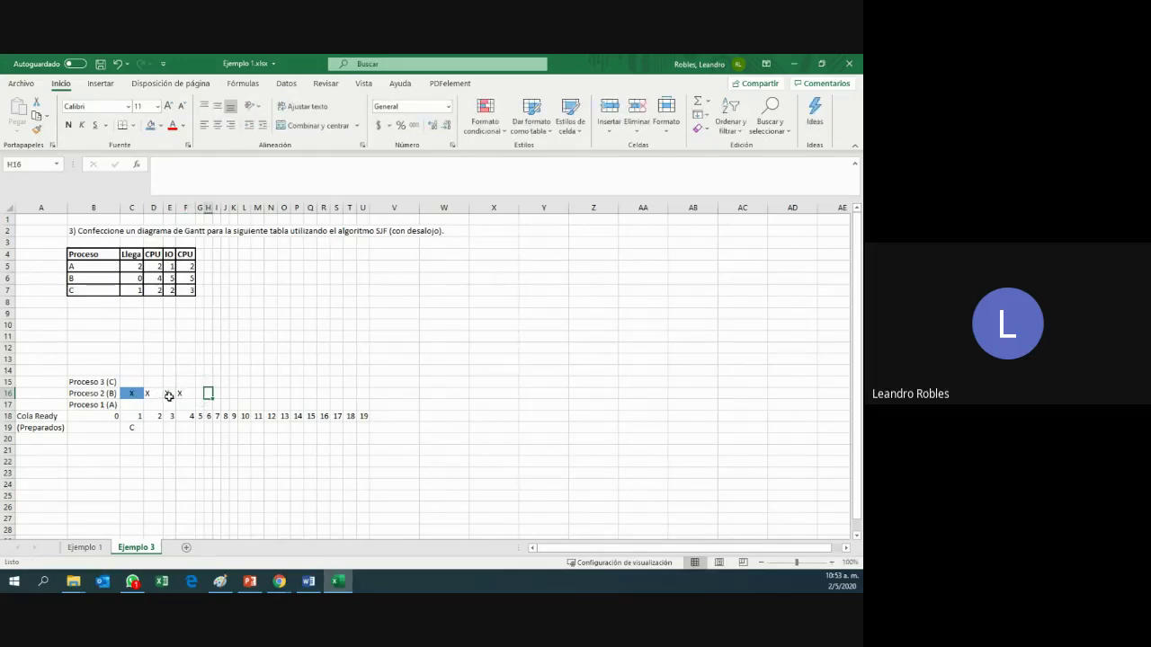
- Clear the X marks of process B from D16:F16
left_click(151, 393)
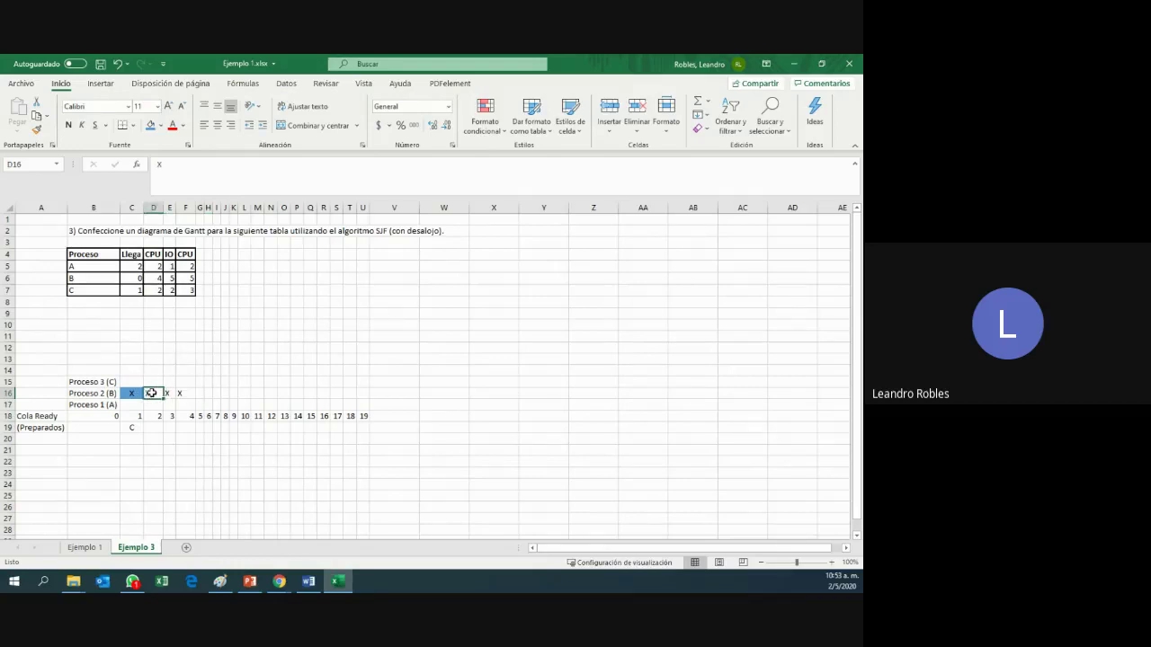
left_click_drag(151, 393, 180, 393)
key("Delete")
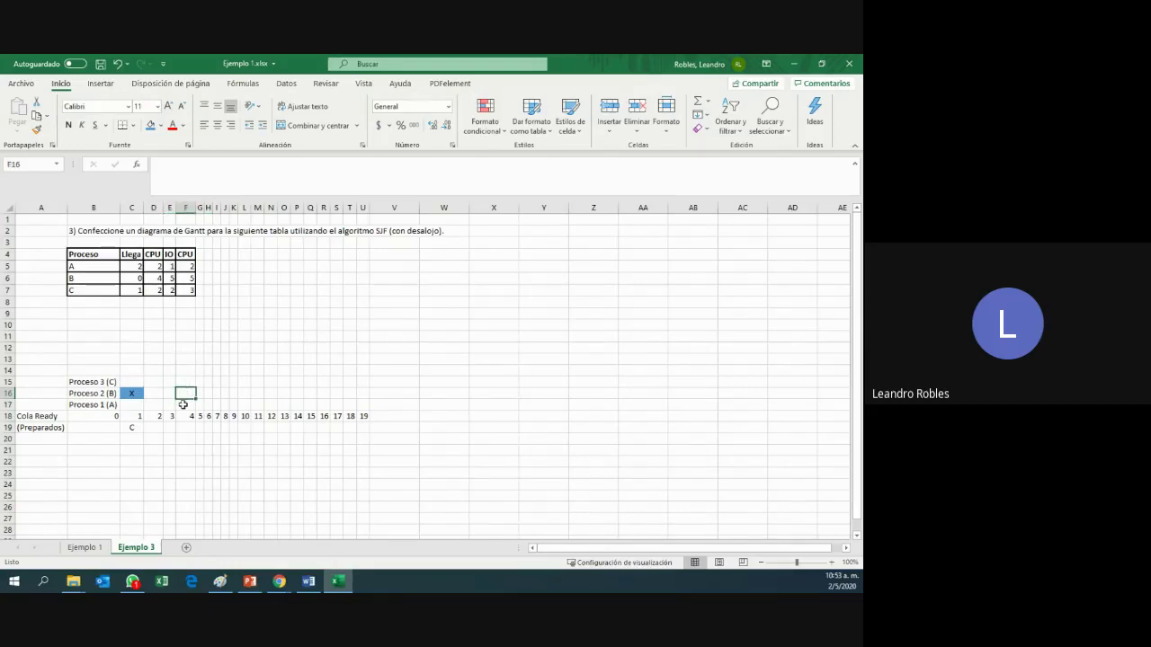
- Mark process C's first CPU unit with X in D15
left_click(151, 381)
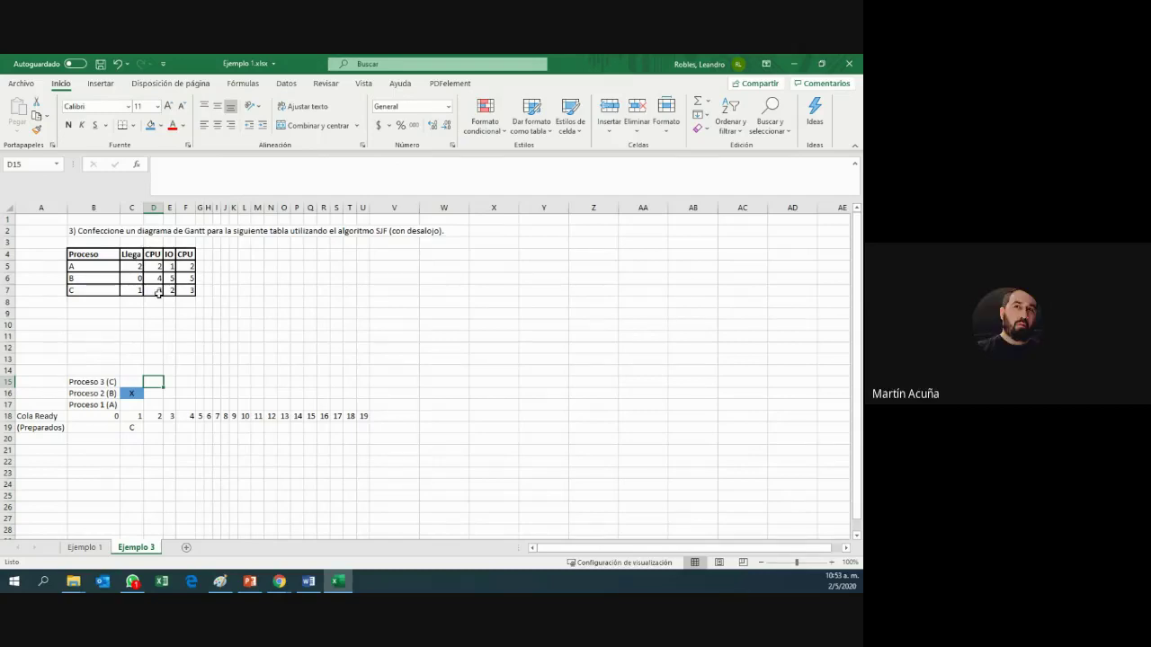
type("X")
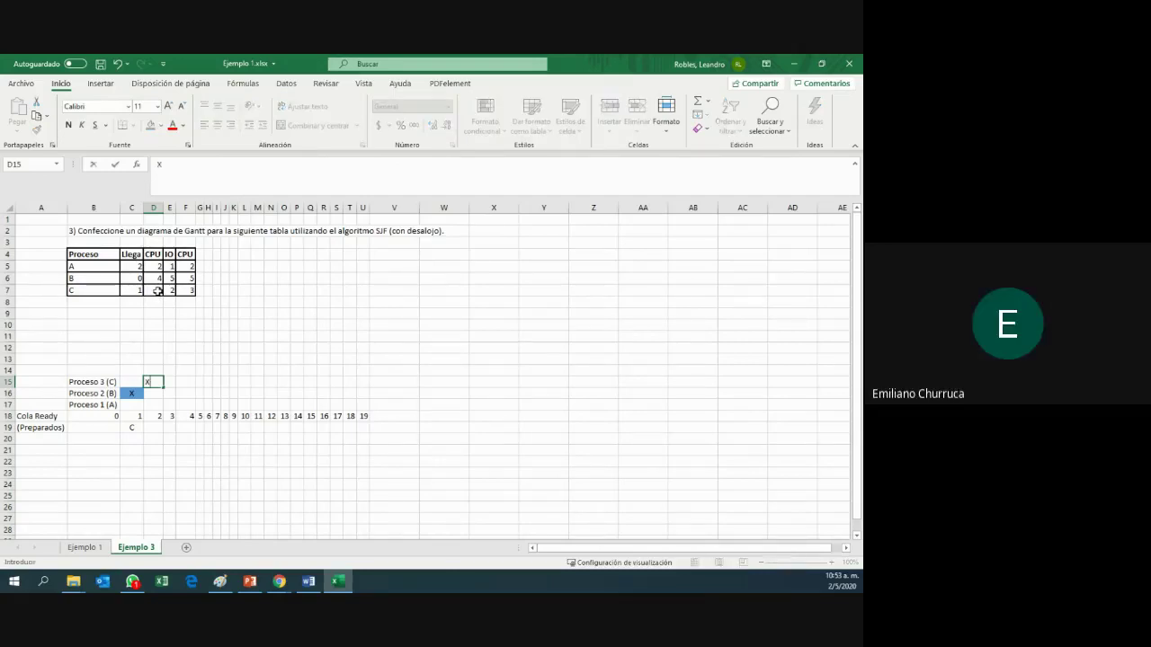
left_click(174, 380)
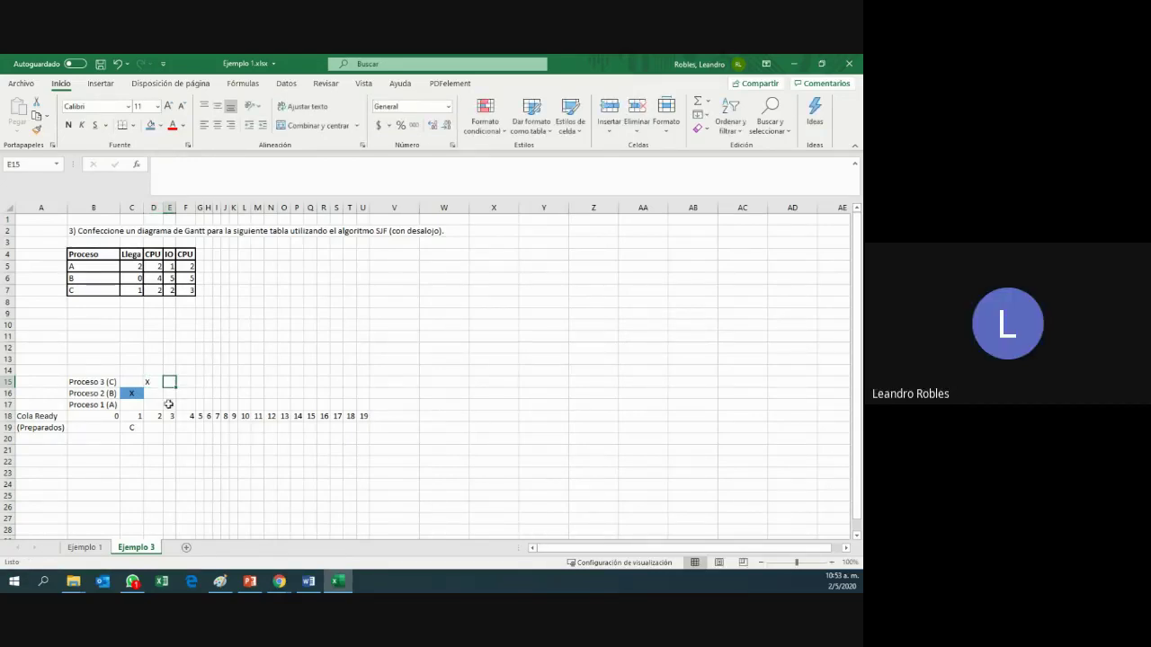
- Fill process C's first CPU unit in D15 with blue
left_click(153, 382)
left_click(152, 126)
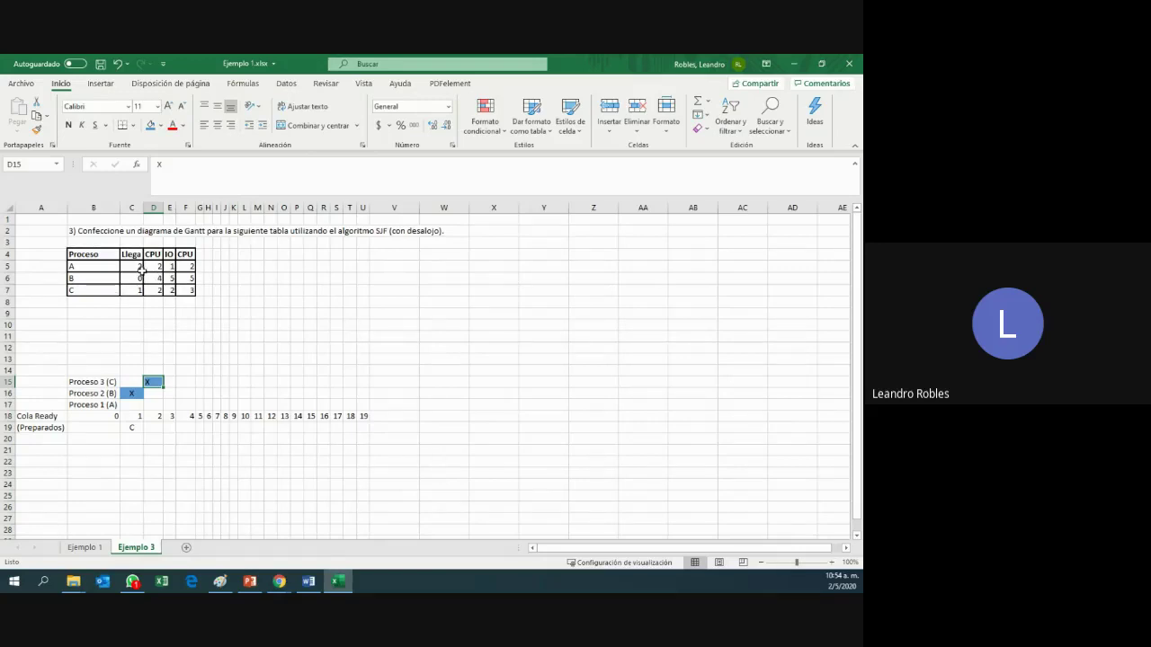
- Enter A in D21 and B in D22 below the ready queue
left_click(159, 428)
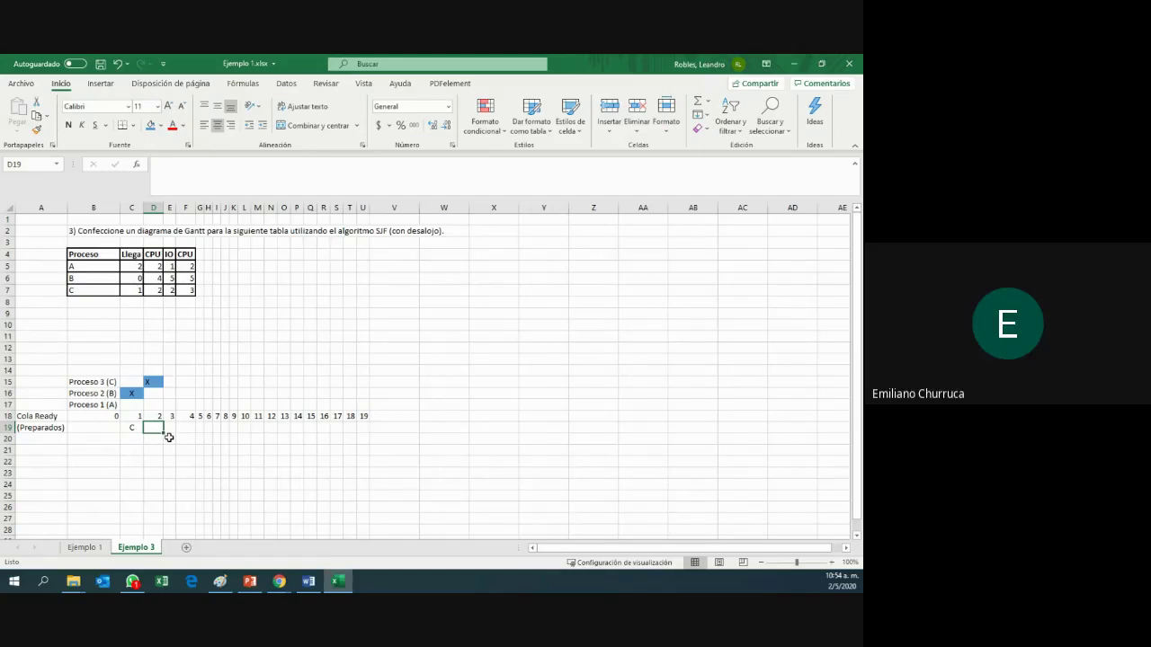
left_click(155, 448)
type("A")
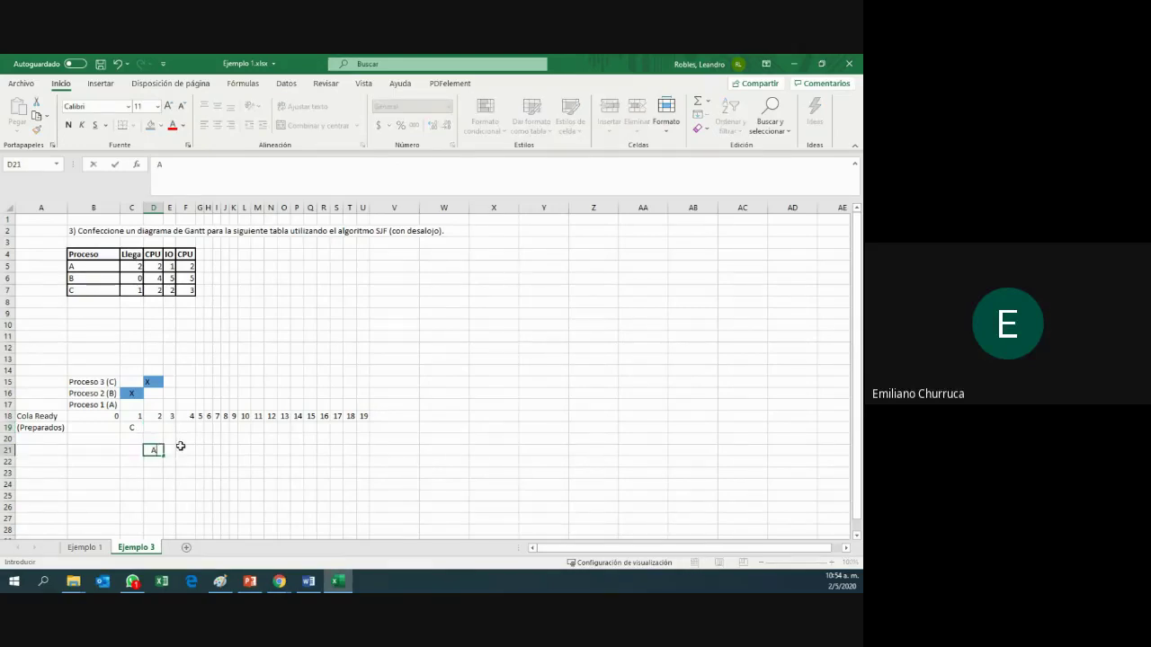
key("Return")
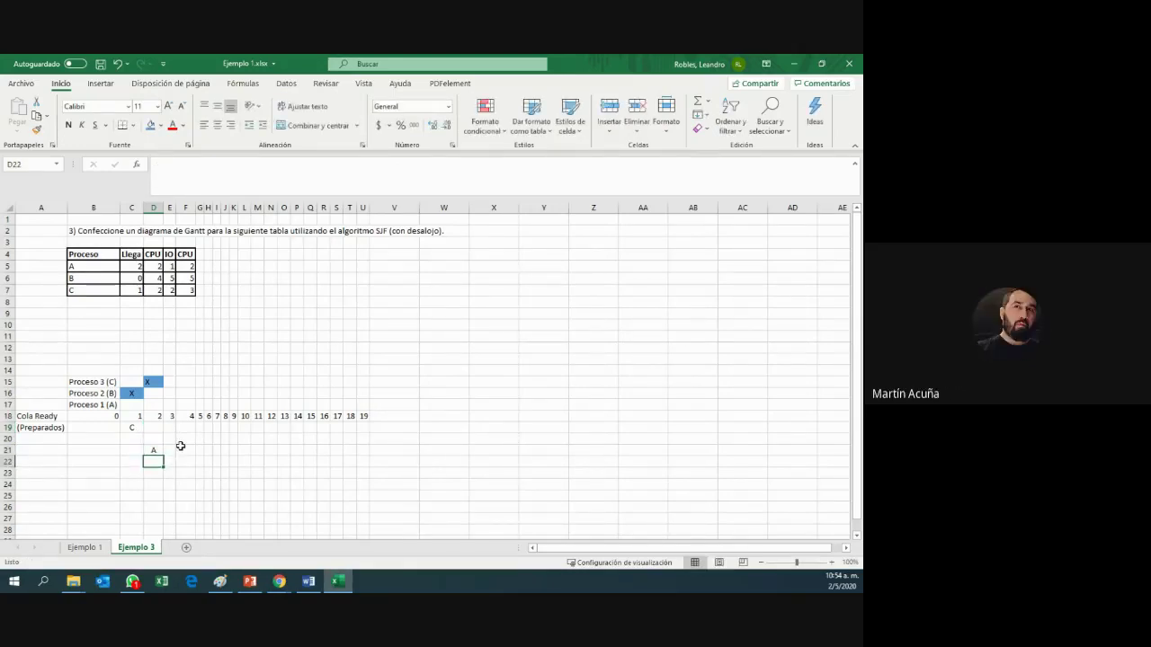
type("B")
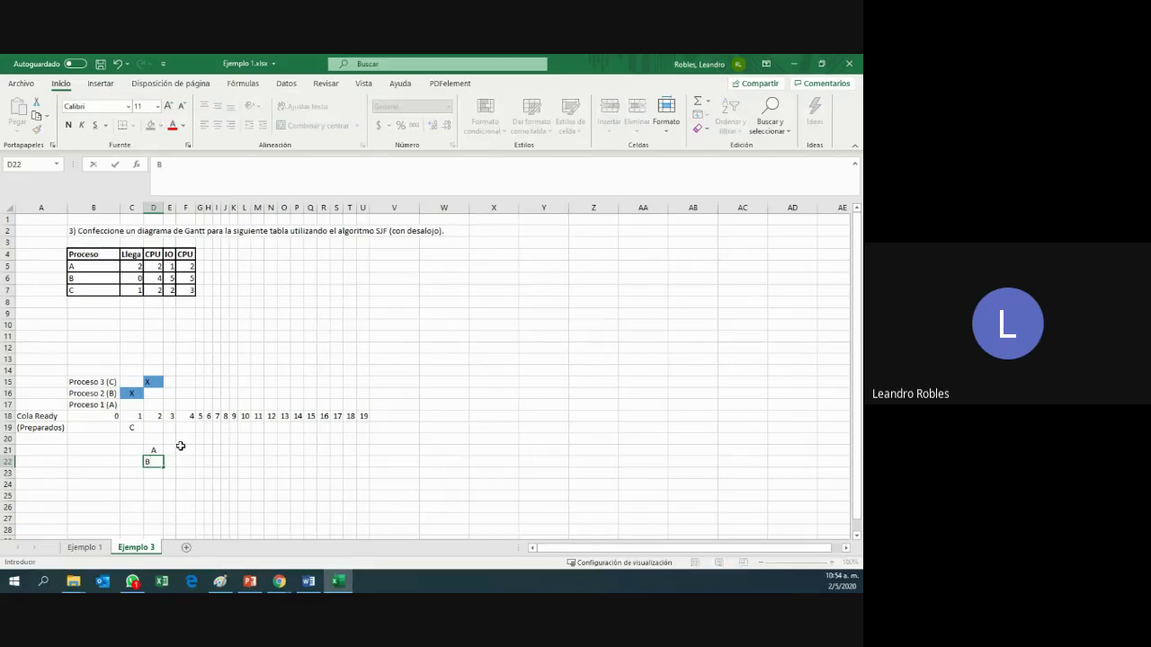
key("Return")
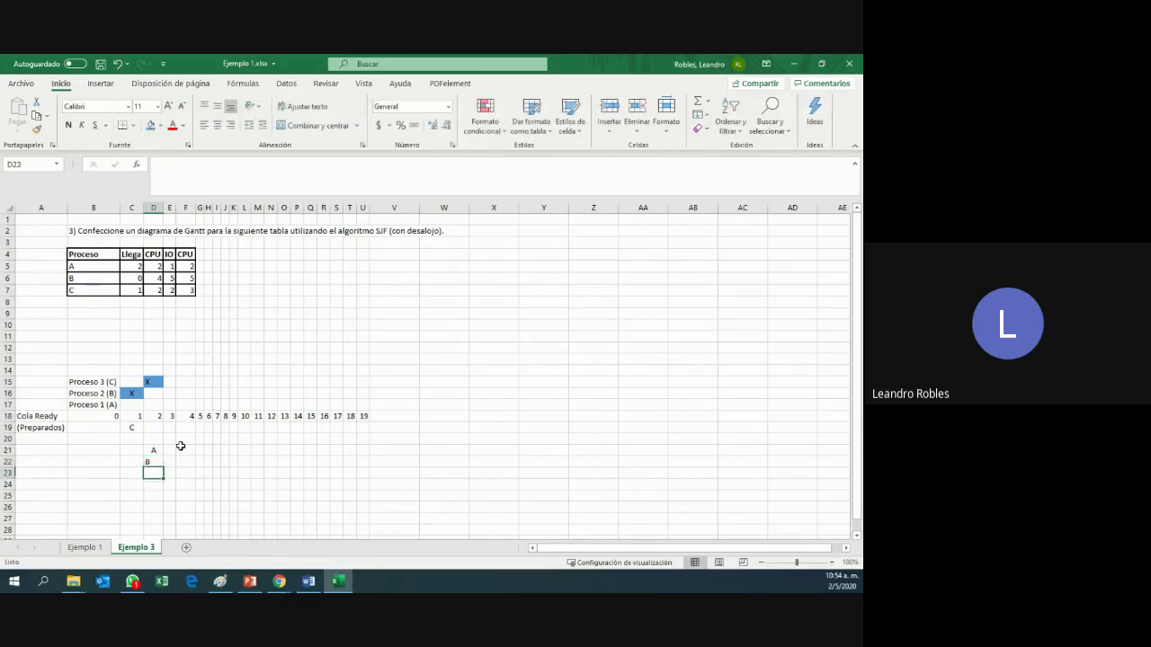
- Check process A's first CPU time and clear the A and B entries from D21:D22
left_click(151, 268)
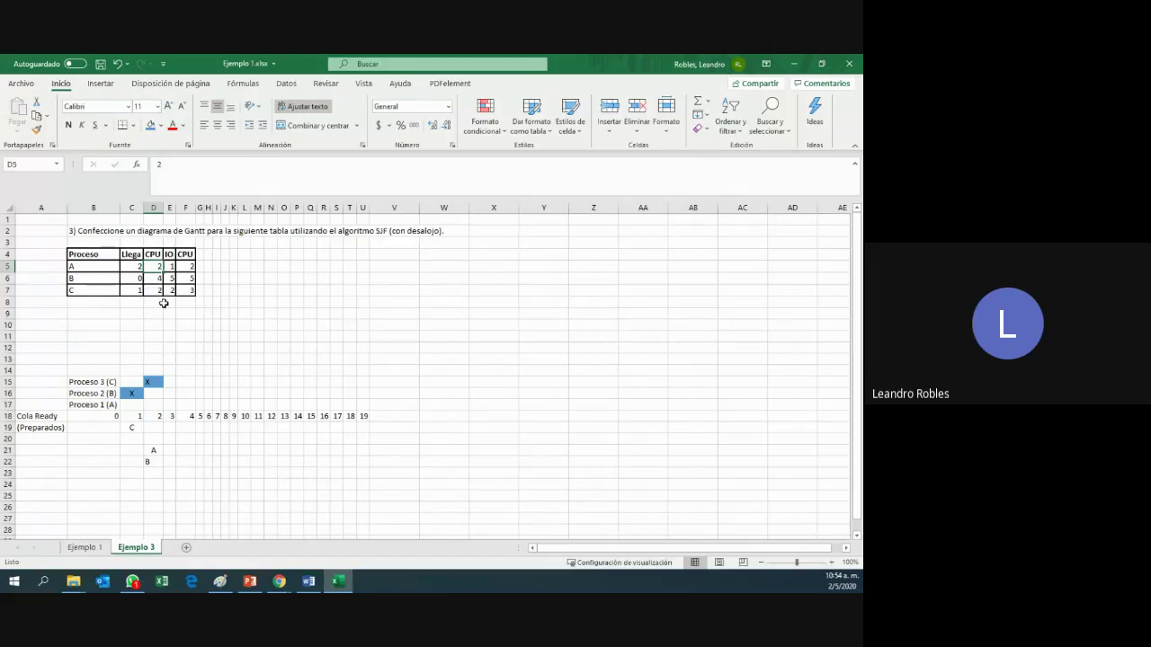
left_click(153, 449)
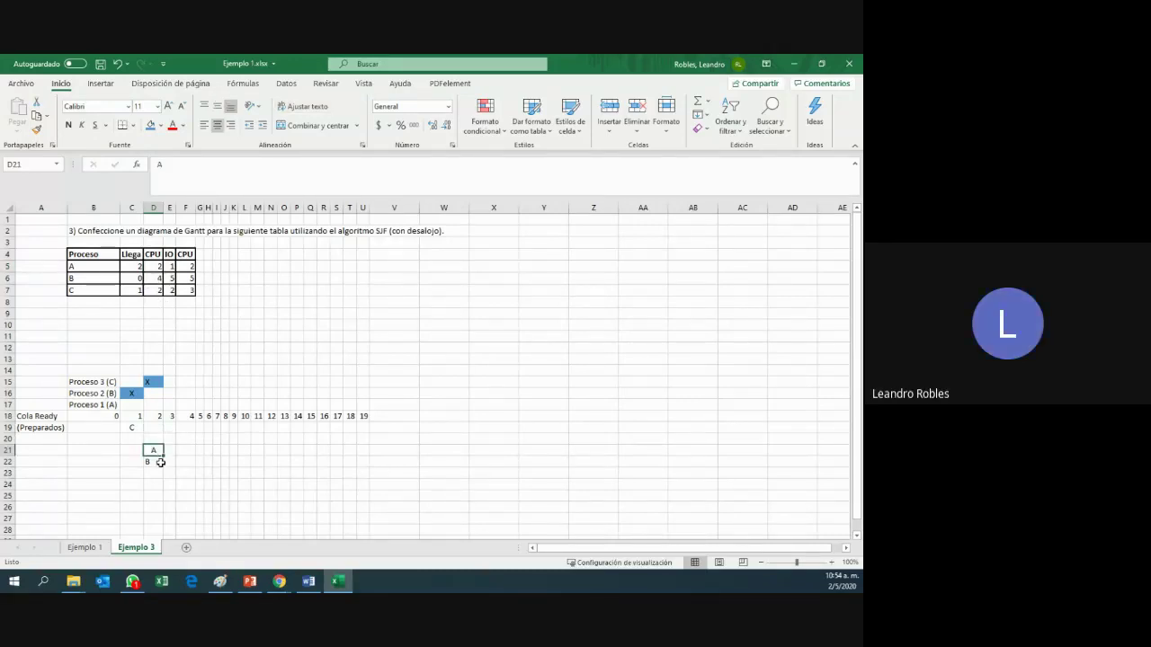
key("BackSpace")
key("Return")
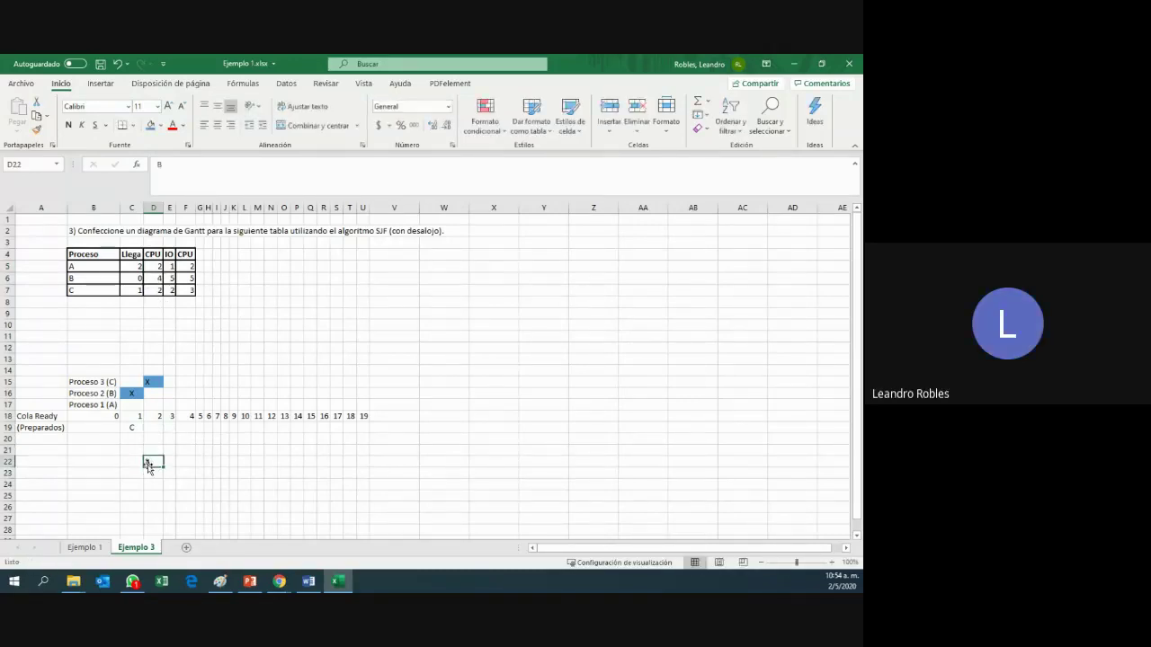
key("BackSpace")
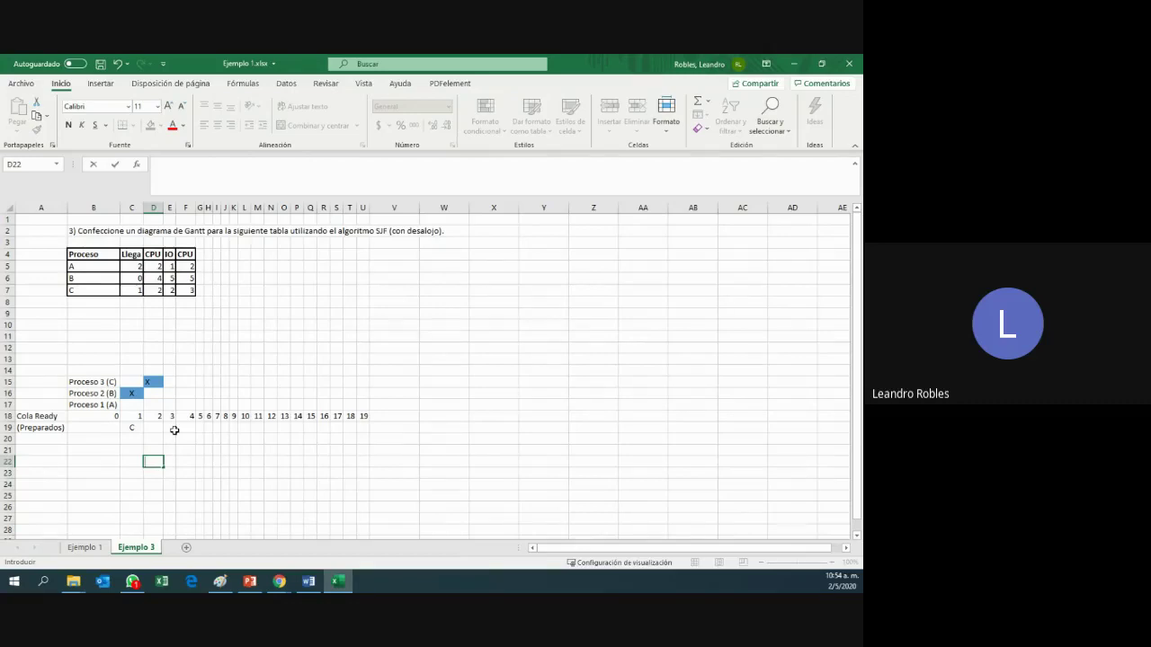
- Add A in D19 and B in D20 to the ready queue for time 2
left_click(161, 429)
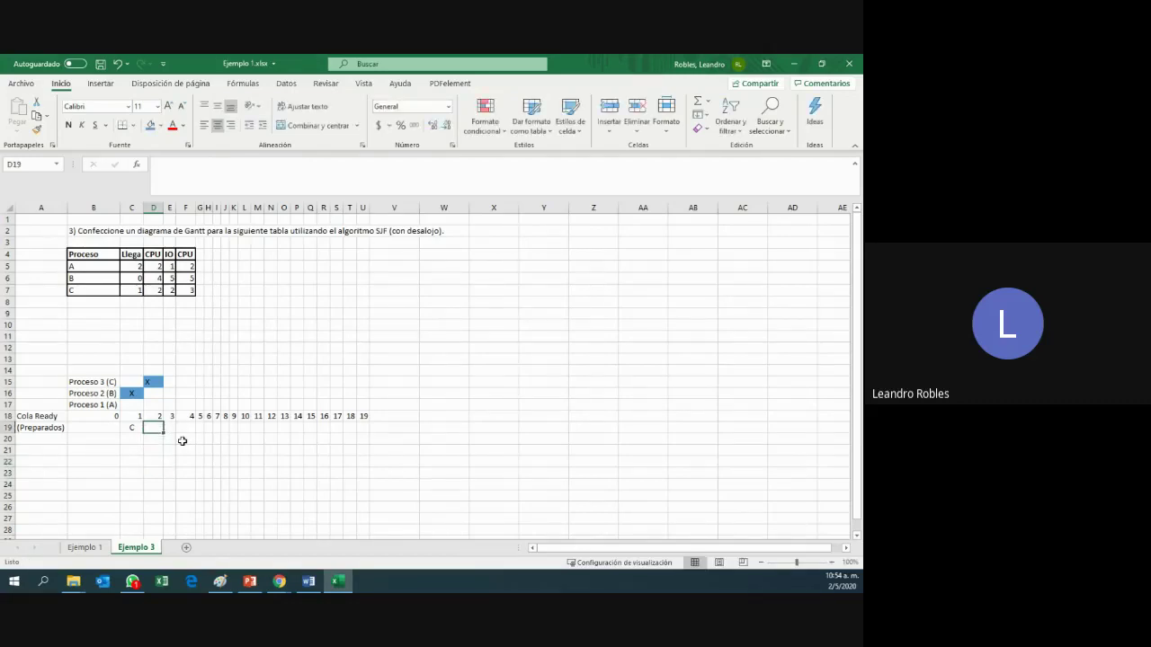
type("A")
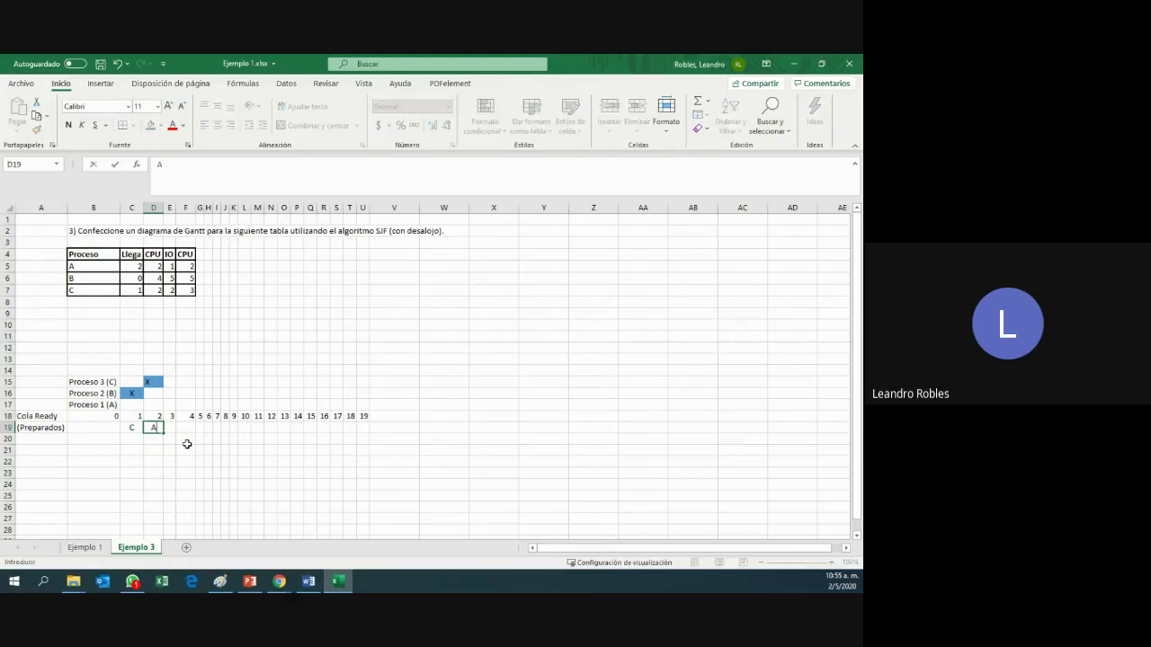
left_click(156, 442)
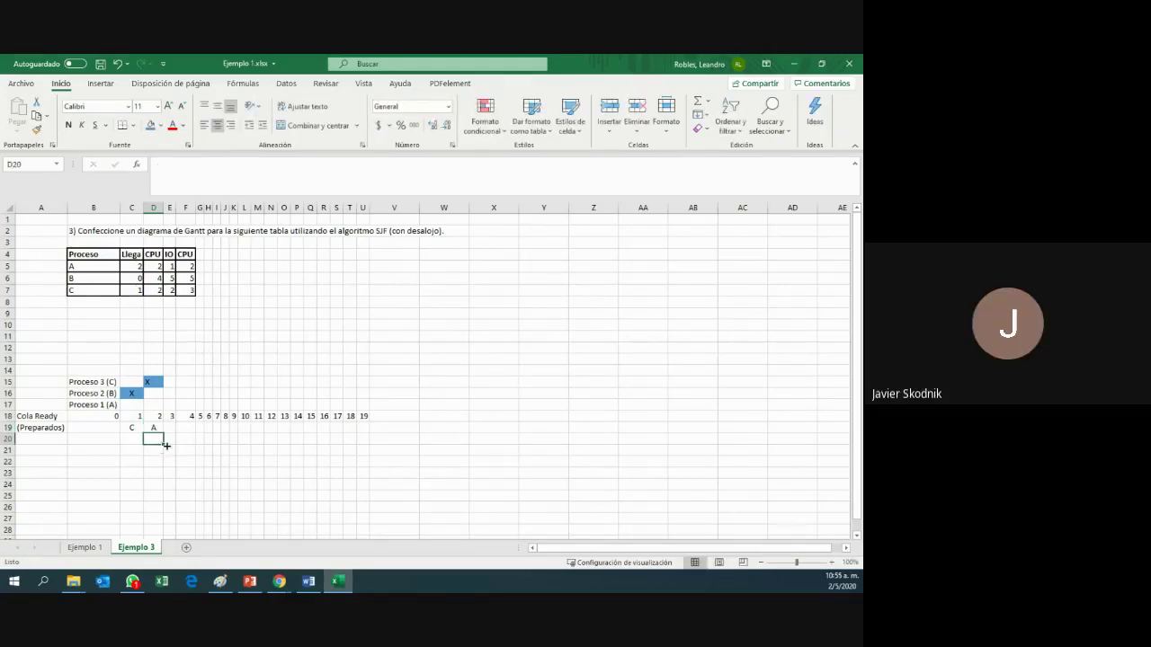
type("B")
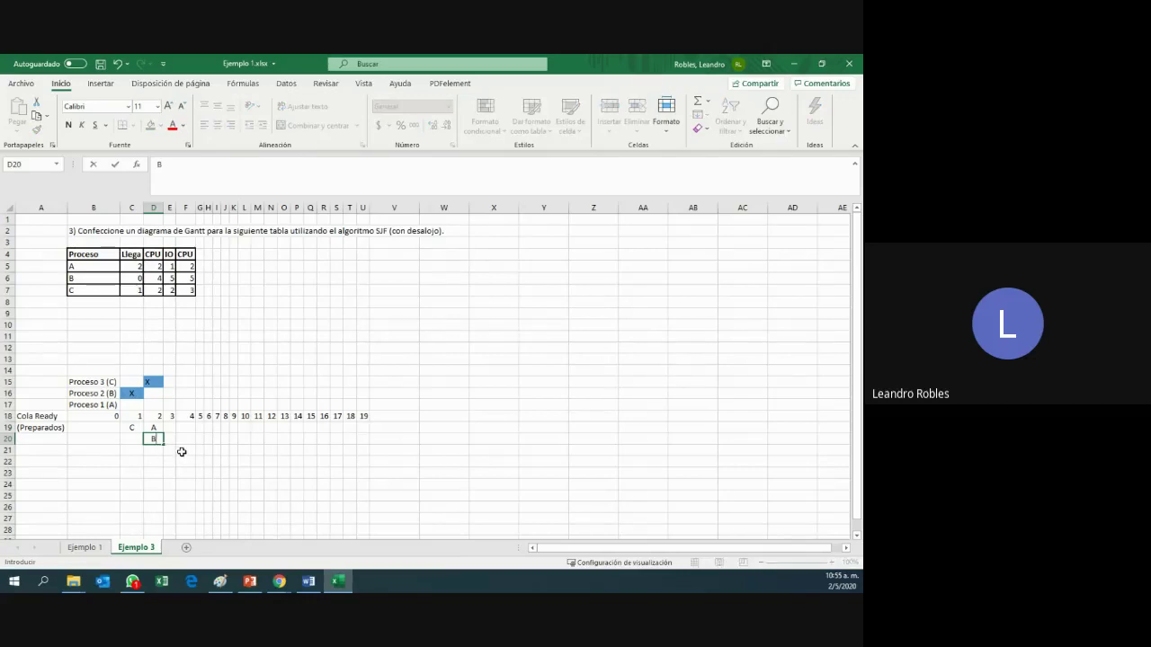
left_click(182, 452)
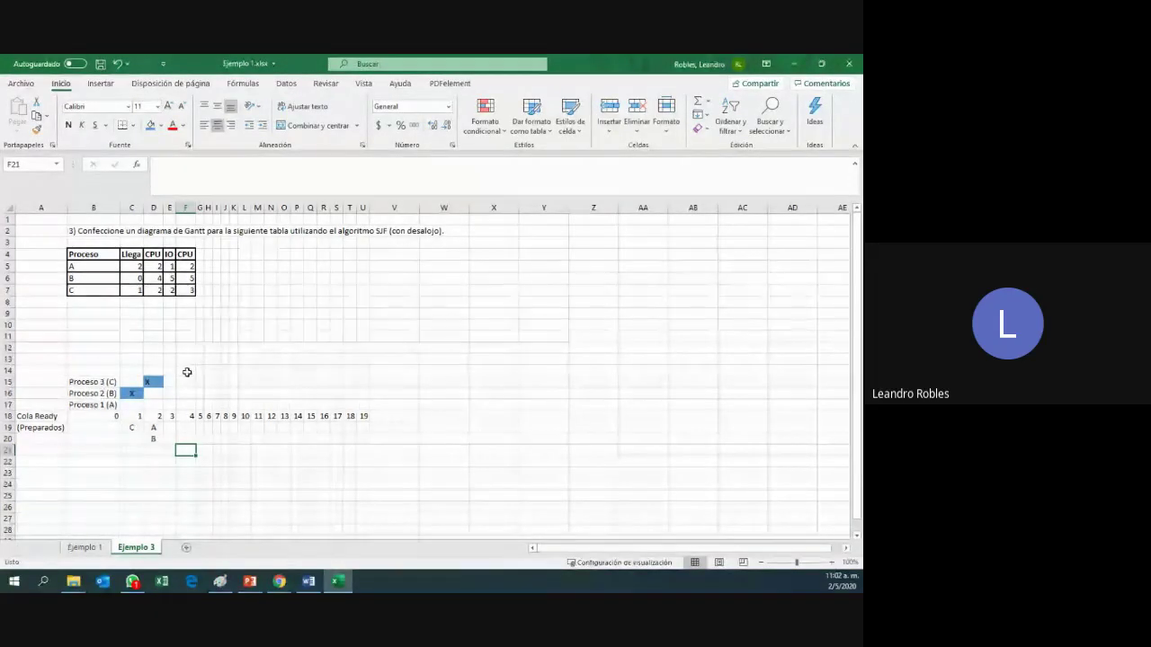
- Compare the CPU times of processes A and C, and mark C's second CPU unit with X in E15
left_click(151, 427)
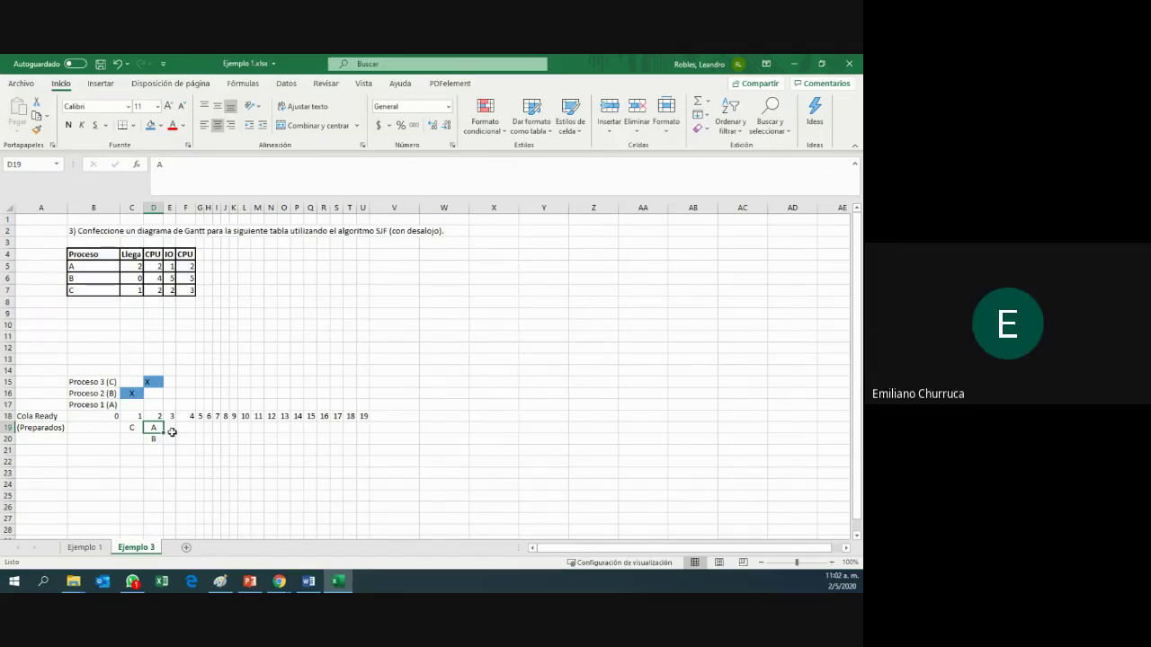
left_click(158, 268)
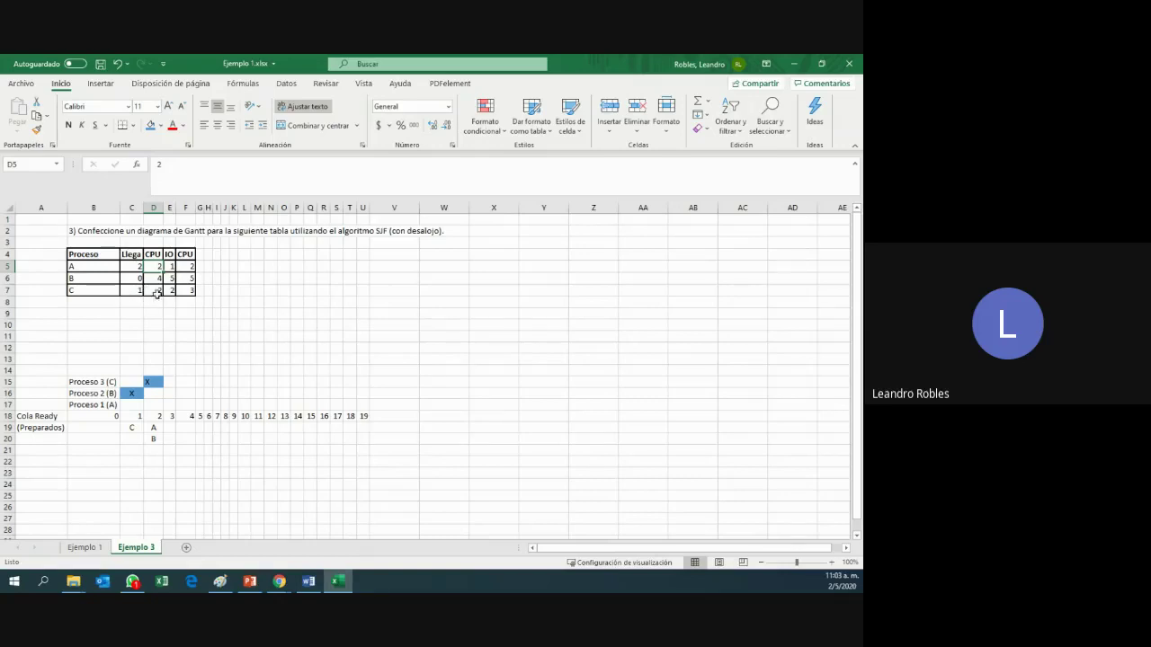
left_click(156, 293)
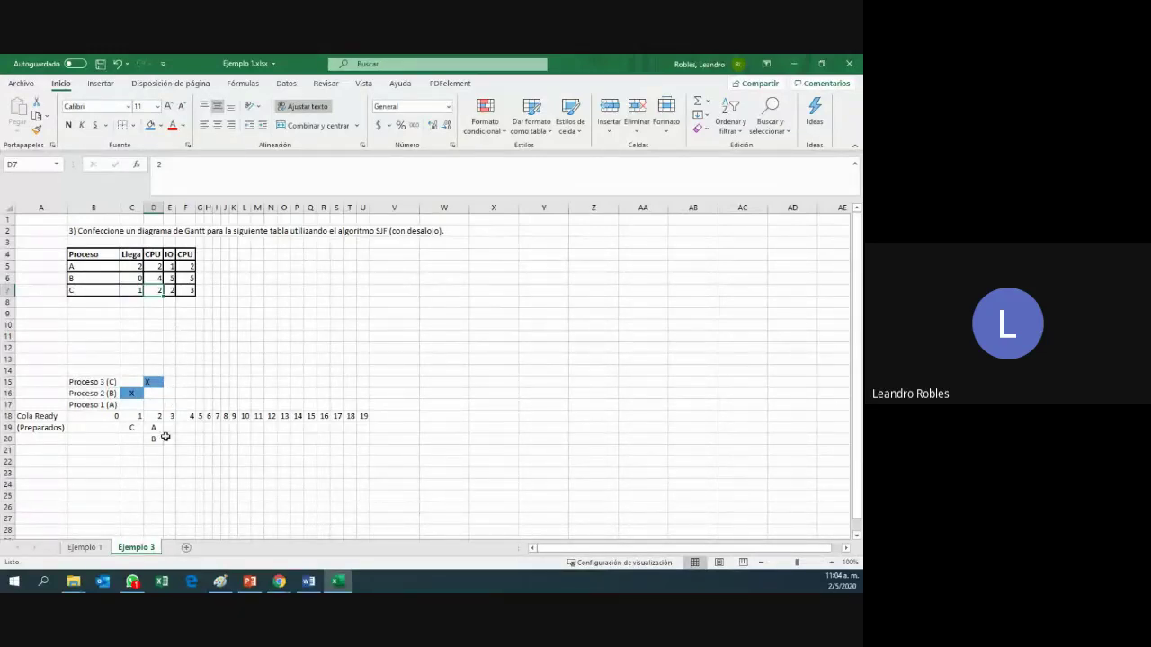
left_click(154, 348)
left_click(158, 393)
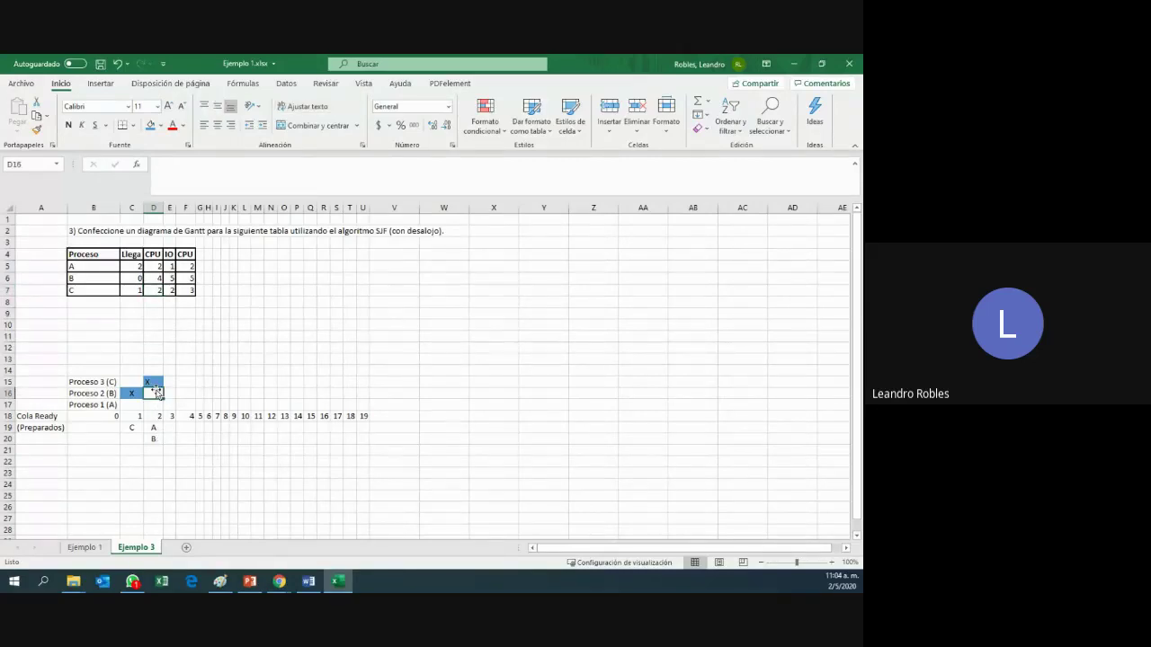
left_click(137, 266)
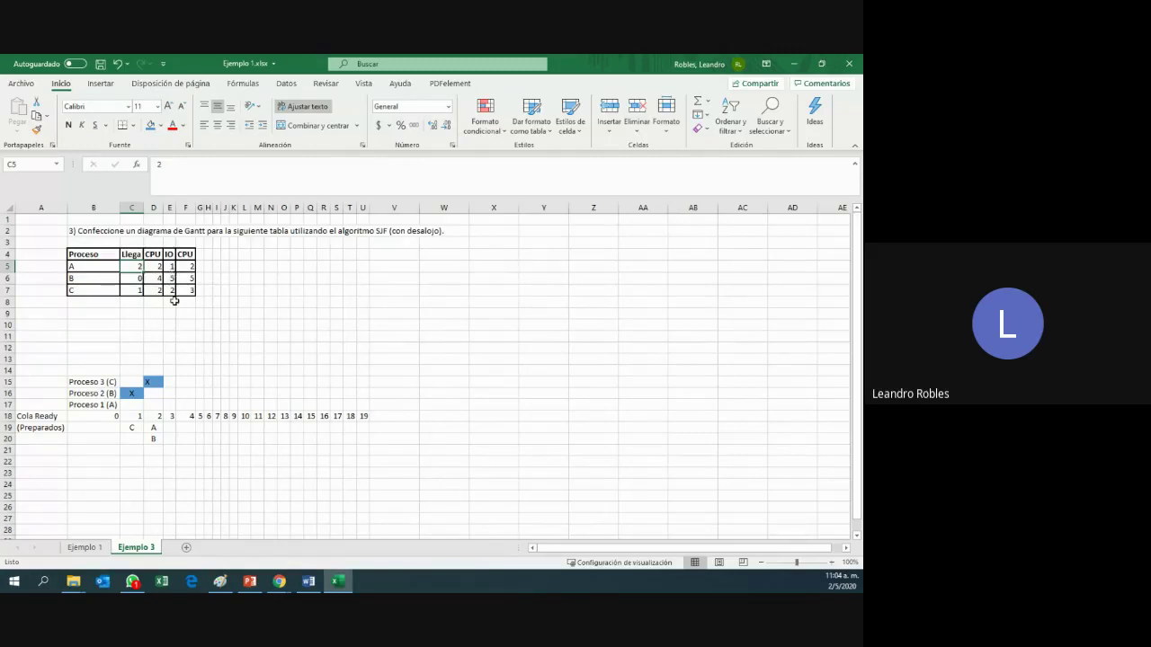
left_click(173, 384)
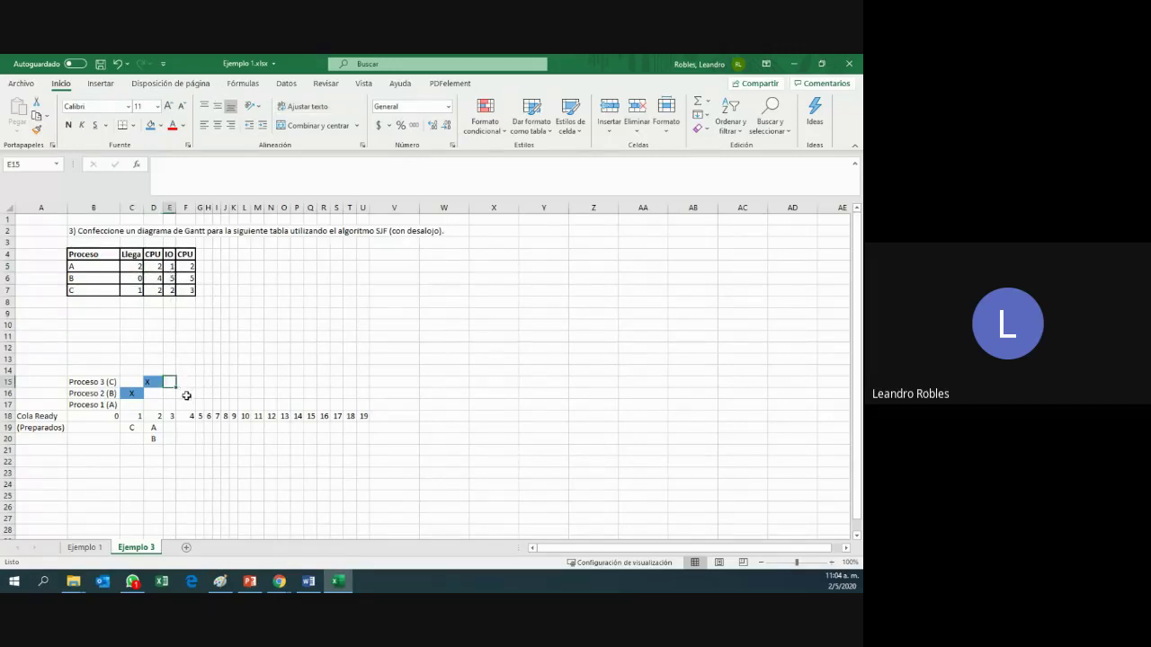
type("x")
left_click(199, 393)
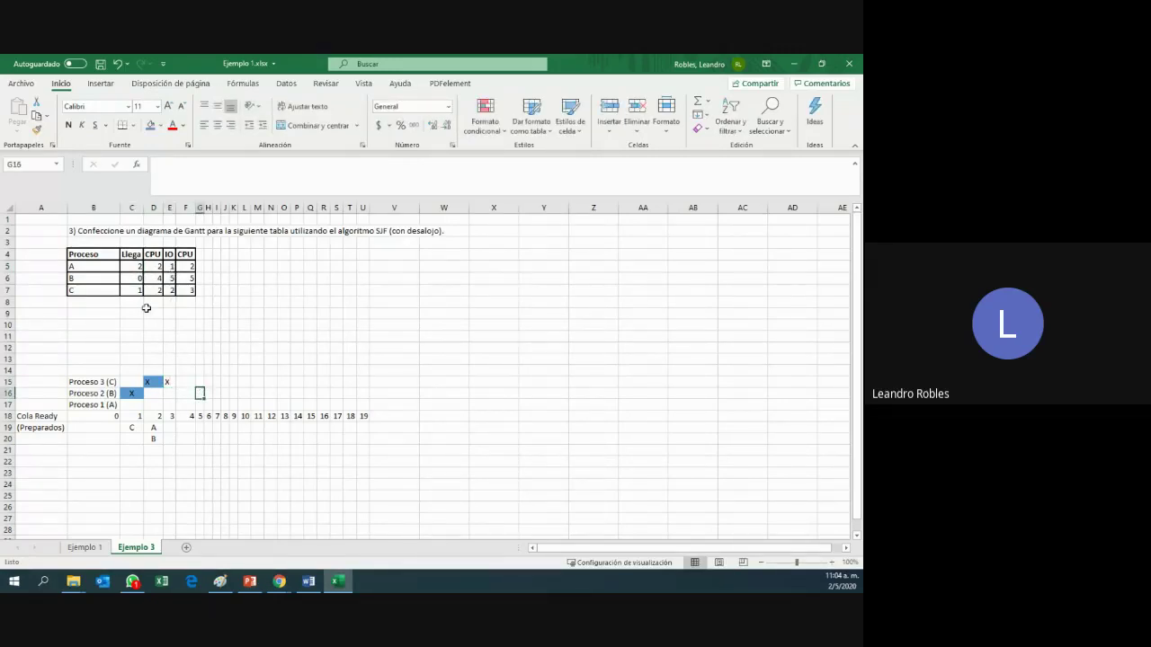
- Fill process C's first CPU time in D7 and the arrival times in C5:C7 with blue
left_click(135, 288)
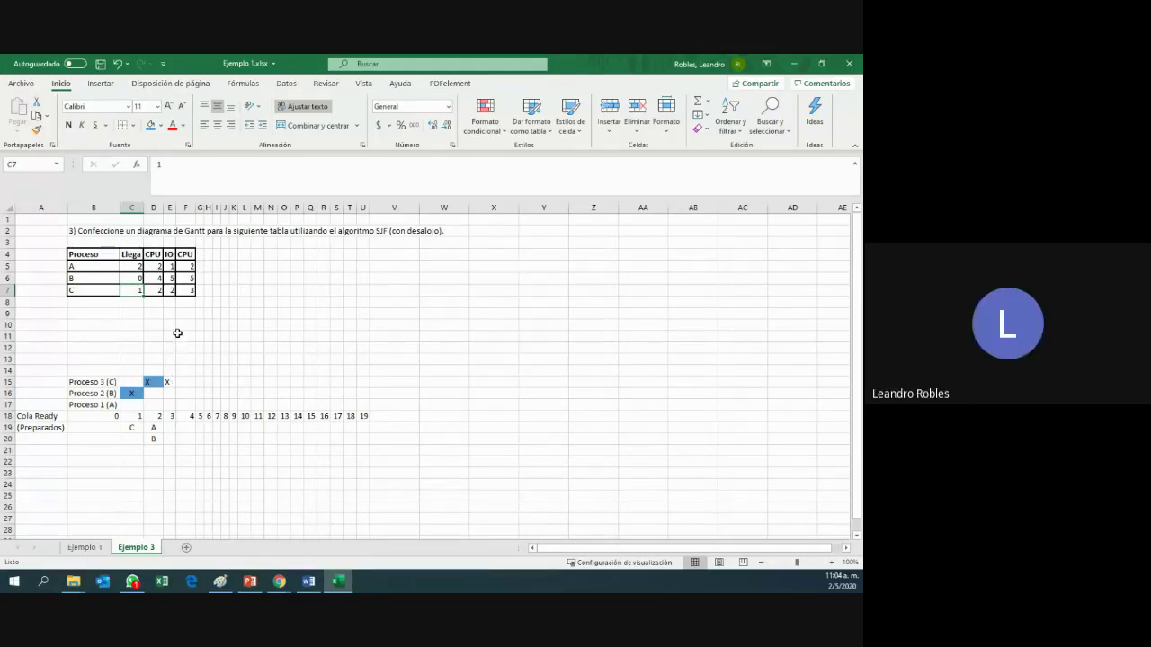
left_click(159, 293)
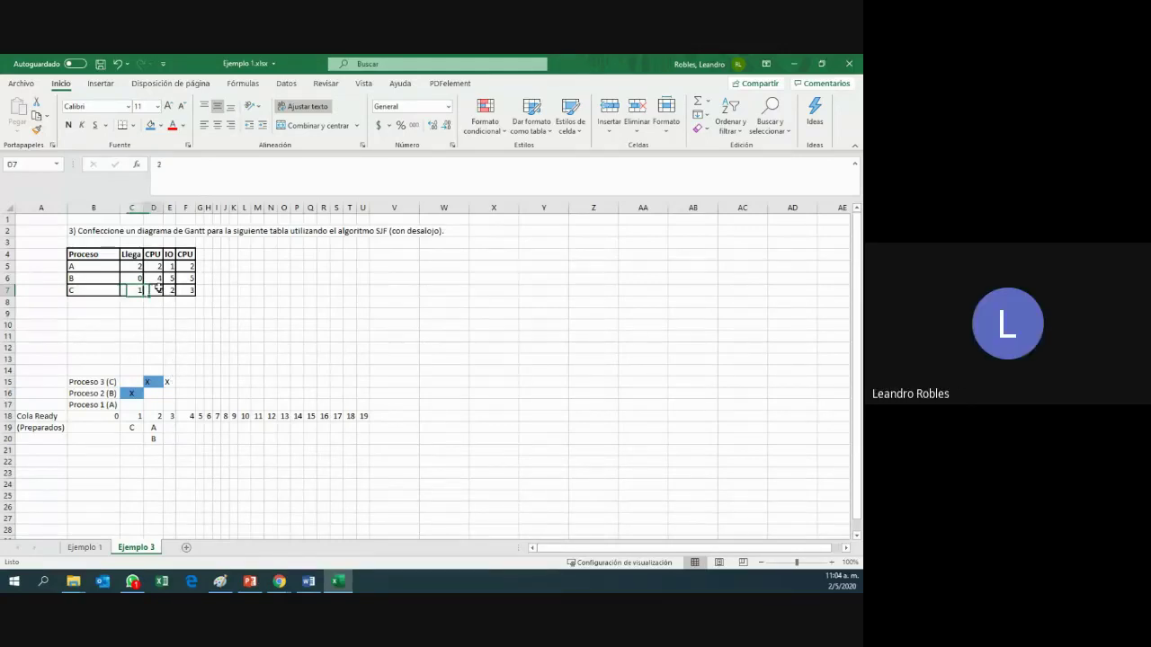
left_click(150, 125)
mouse_move(134, 291)
left_mouse_down()
mouse_move(135, 260)
mouse_move(137, 287)
left_mouse_up()
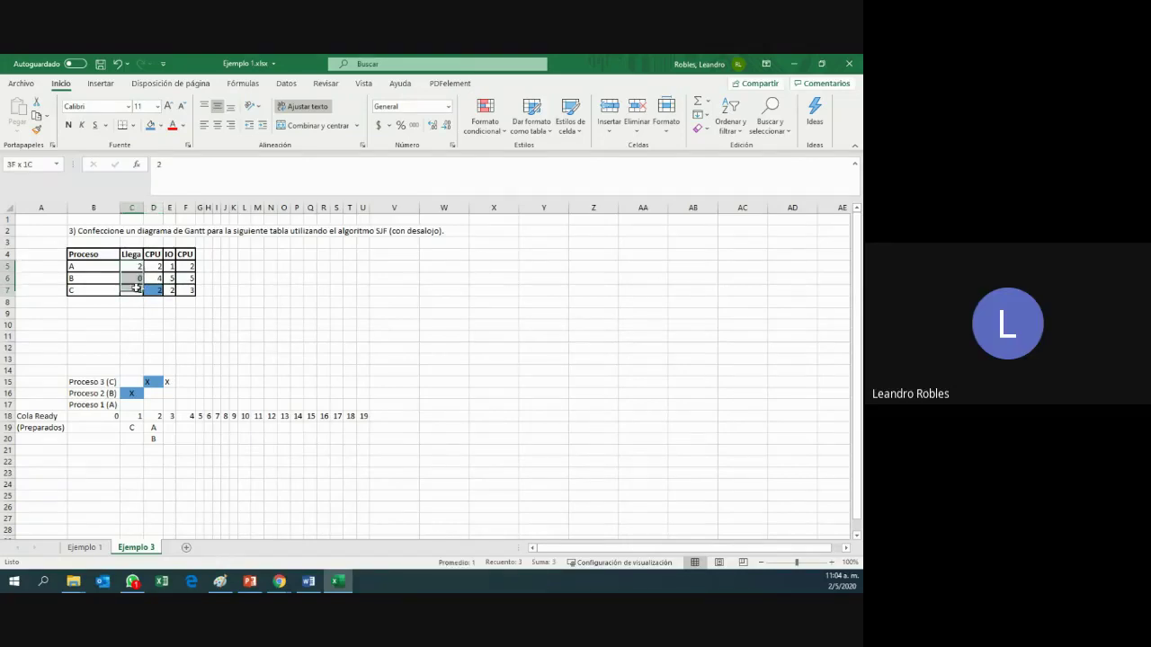
left_click(152, 127)
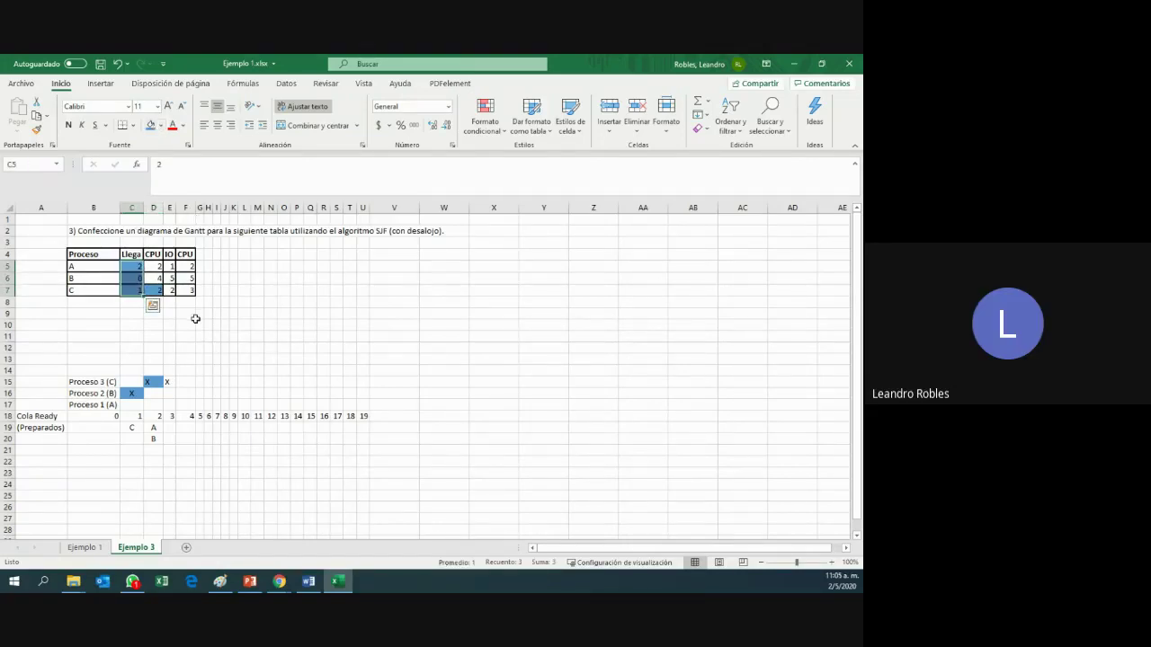
- Fill process C's second CPU unit in E15 with blue
left_click(155, 278)
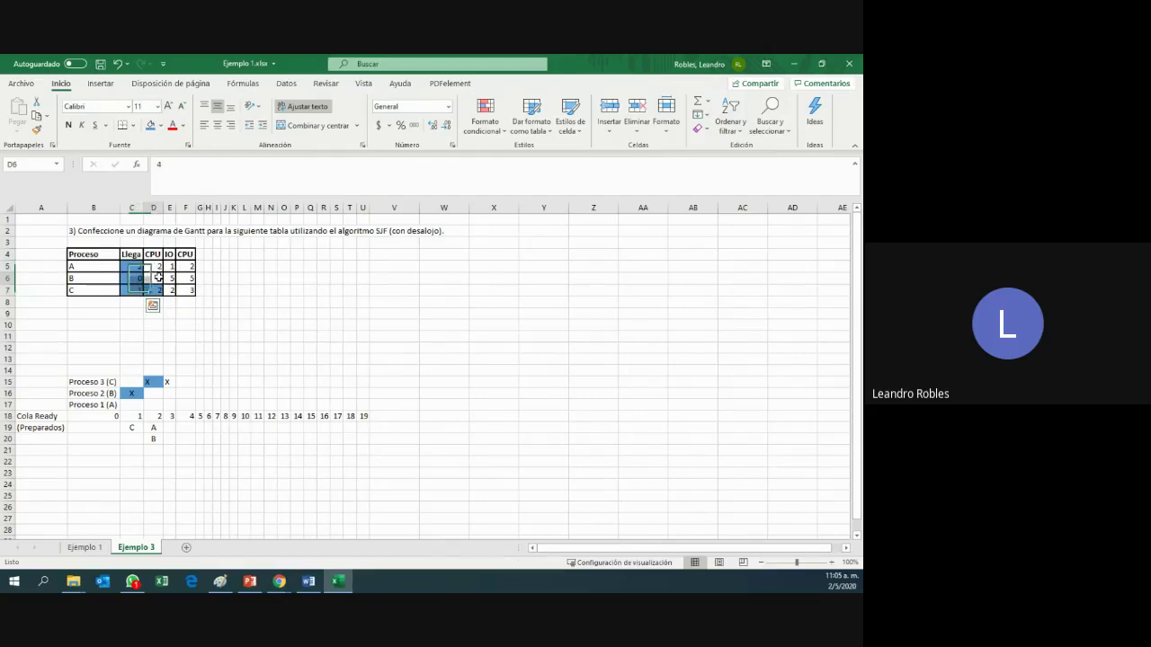
left_click(155, 264)
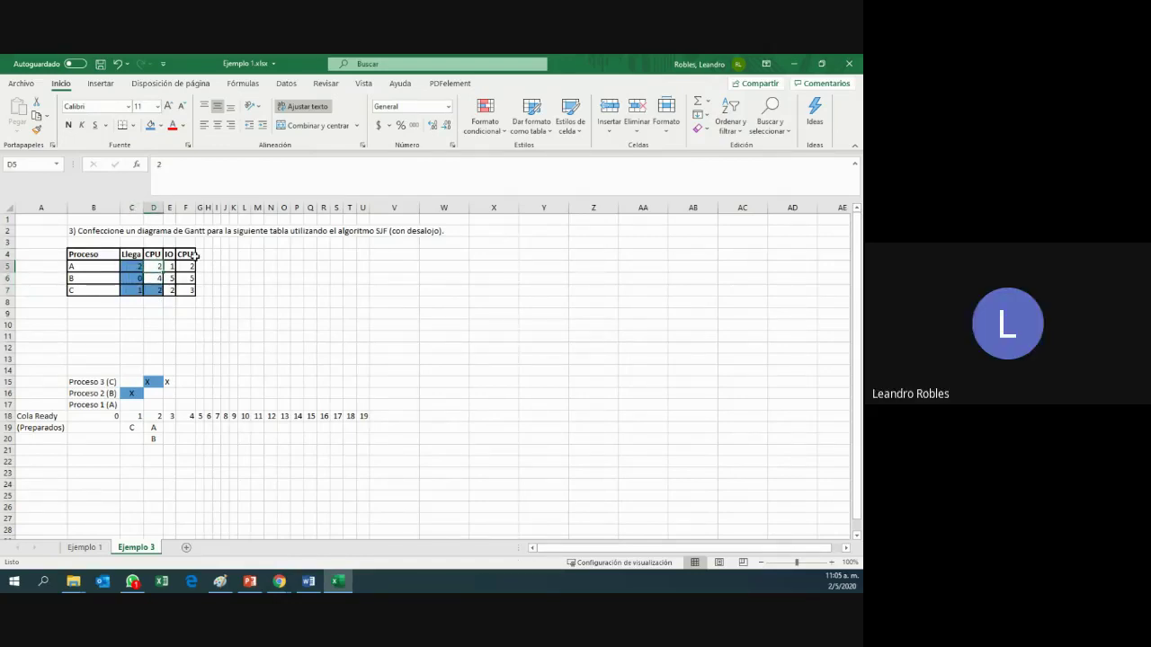
left_click(167, 383)
left_click(150, 125)
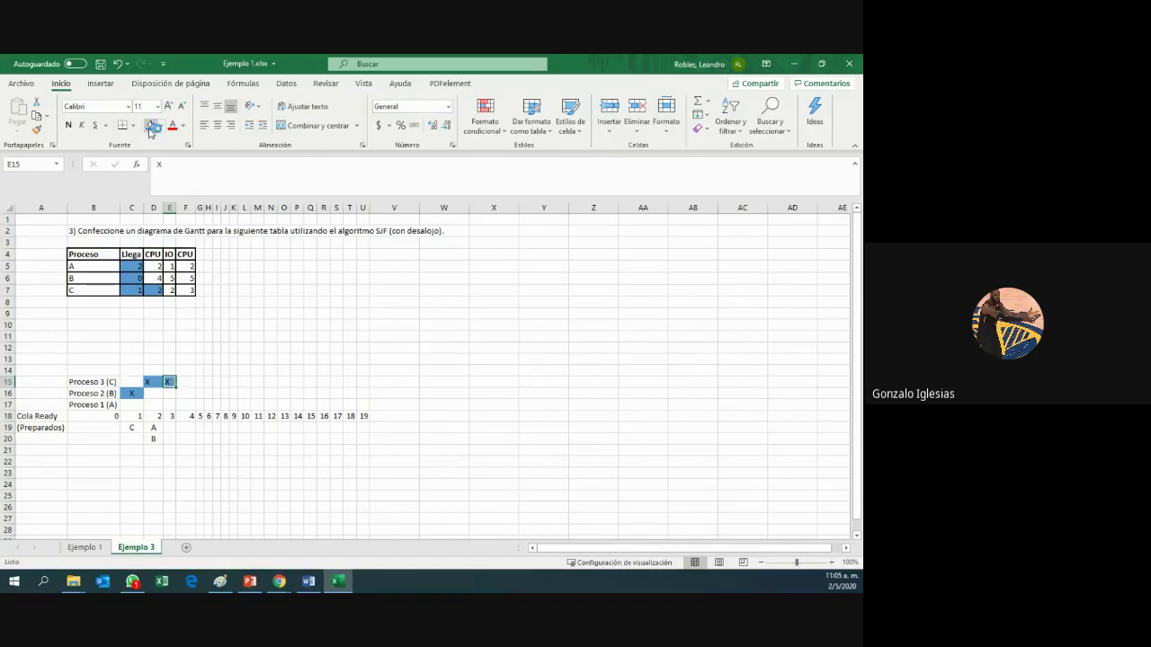
- Mark process C's two IO units with I in F15 and G15
left_click(185, 384)
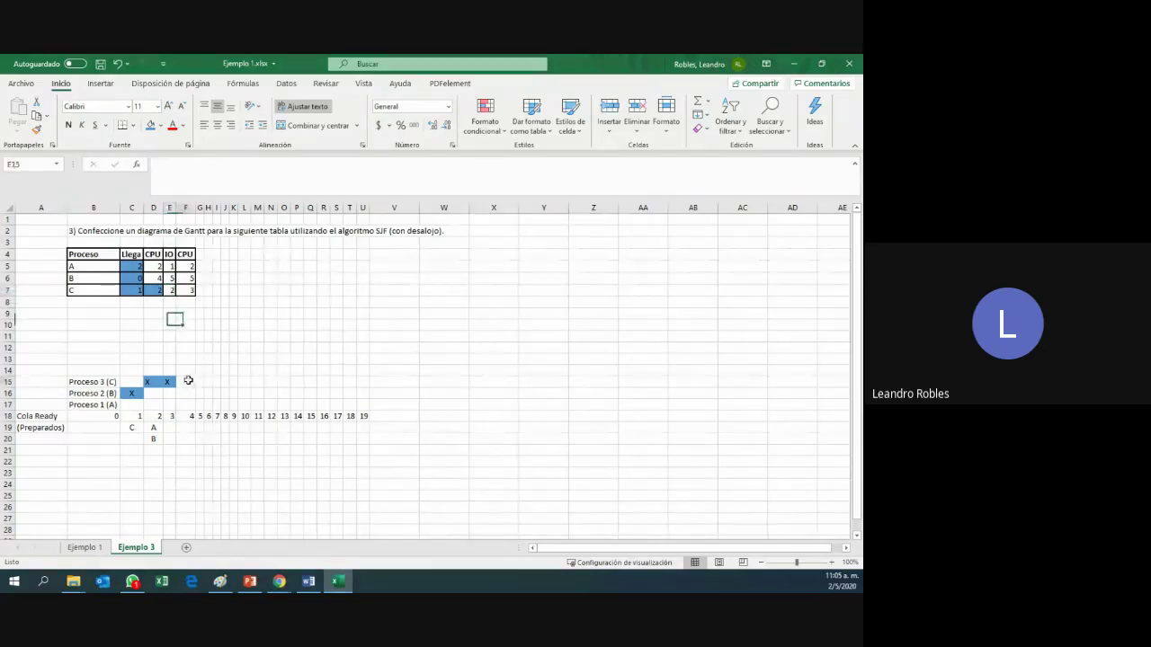
key("Return")
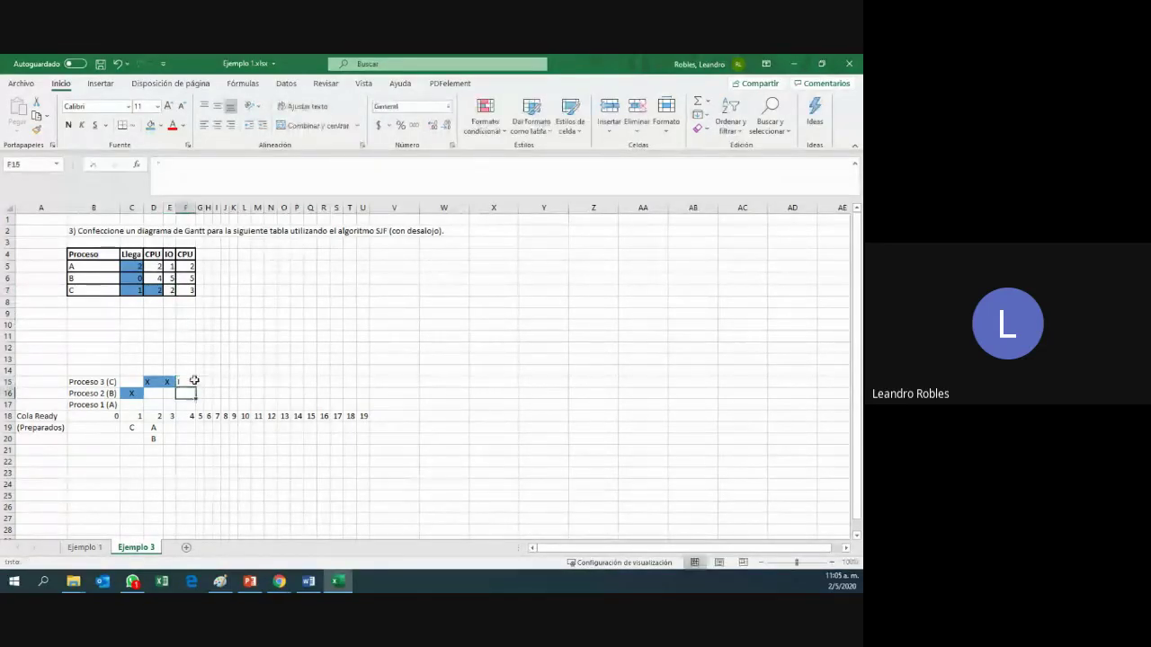
left_click(197, 383)
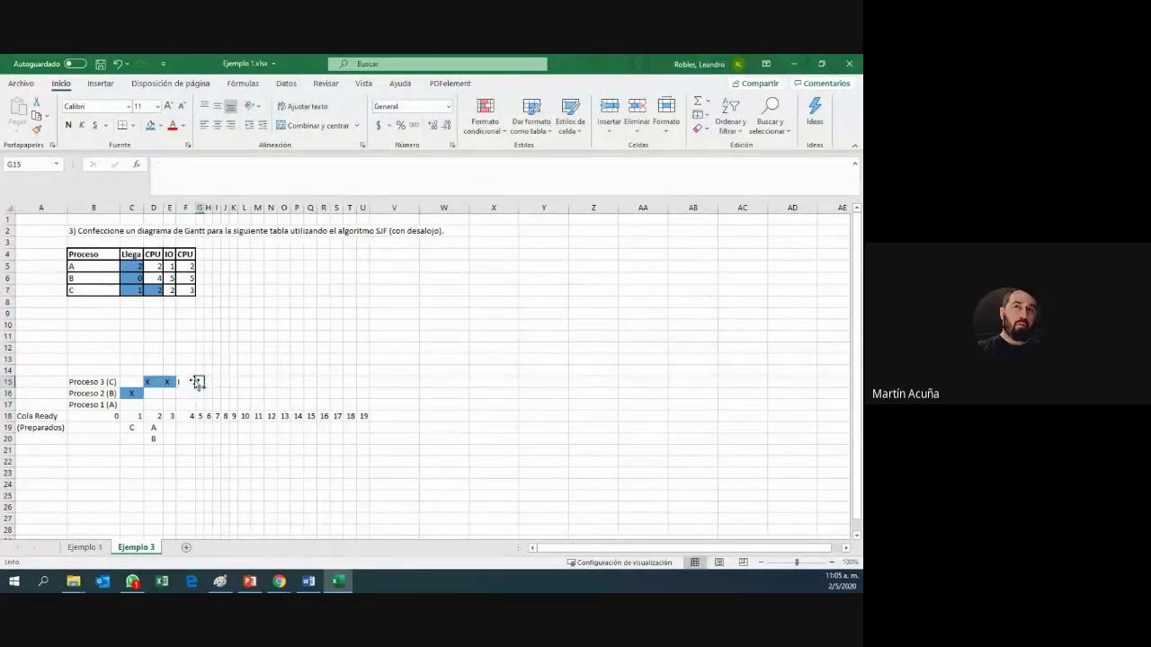
key("Down")
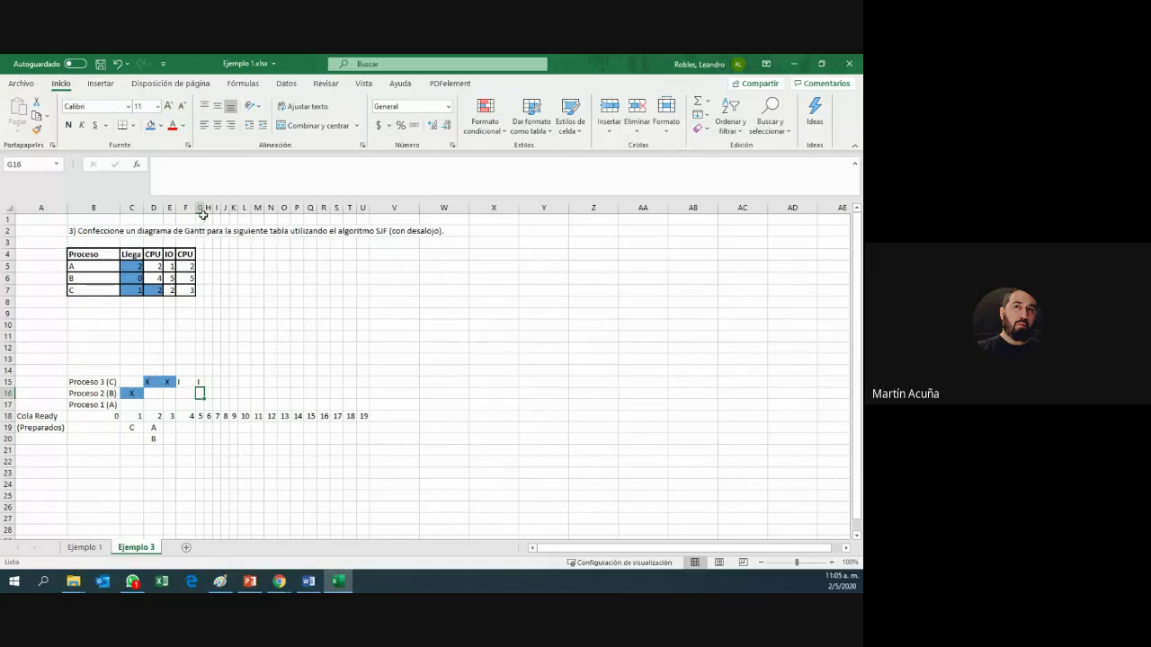
- Widen column G slightly and return to the Ejemplo 3 sheet
left_click_drag(203, 208, 207, 207)
left_click(201, 365)
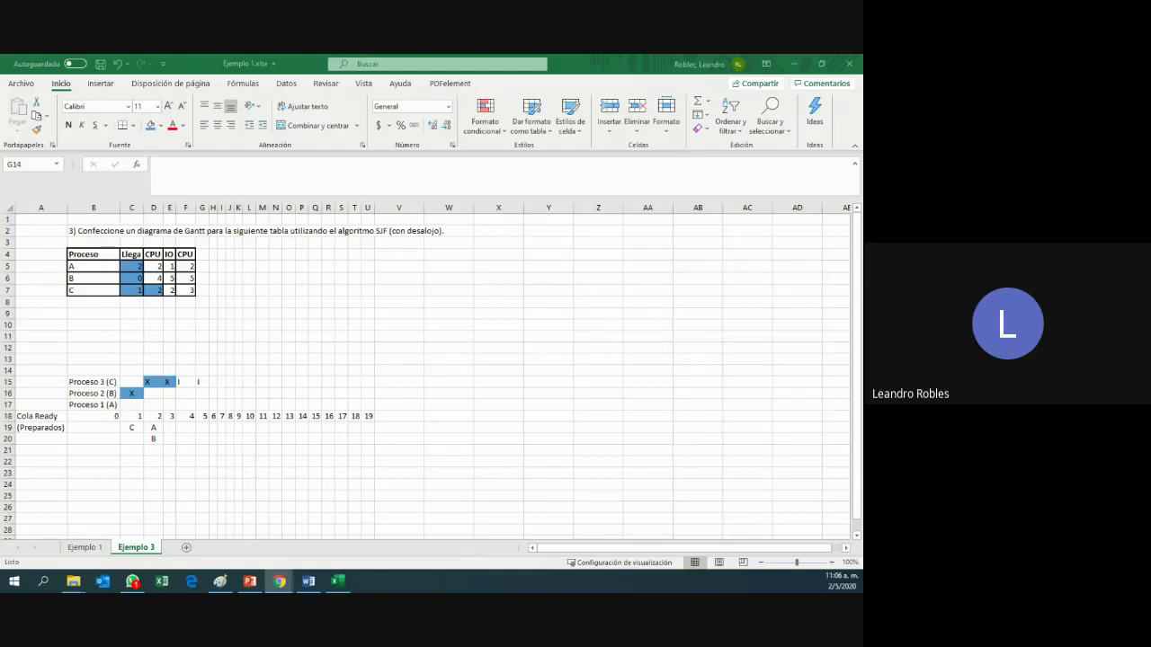
key("alt+Tab")
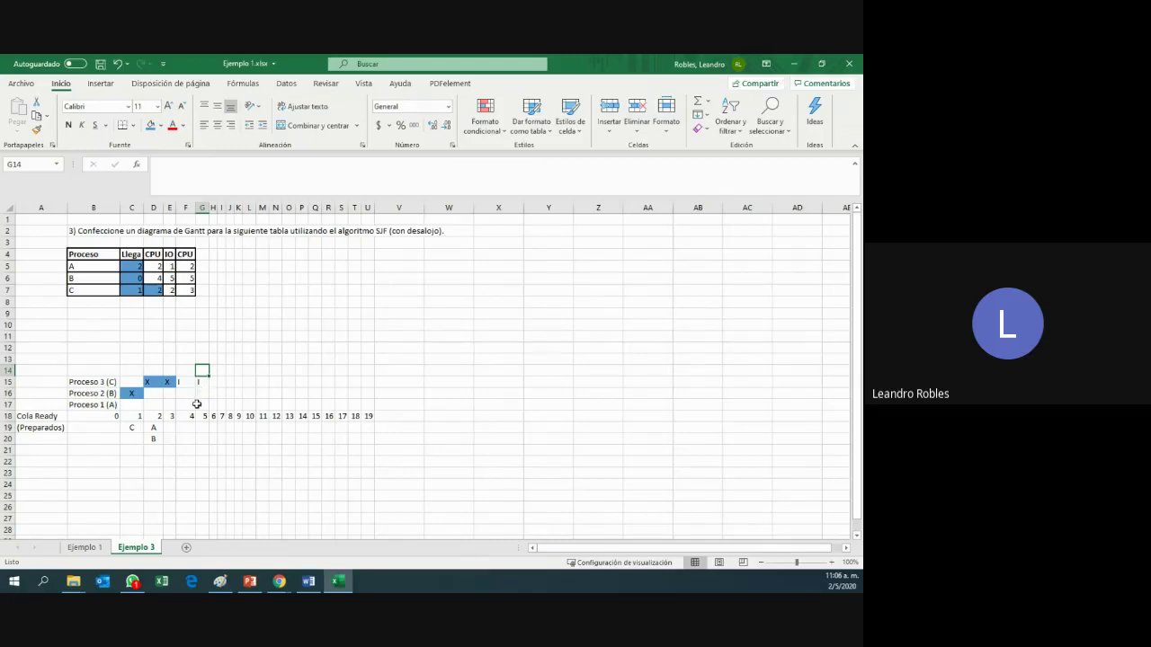
- List processes A and B in the ready queue for time 3, in E19 and E20
left_click(169, 429)
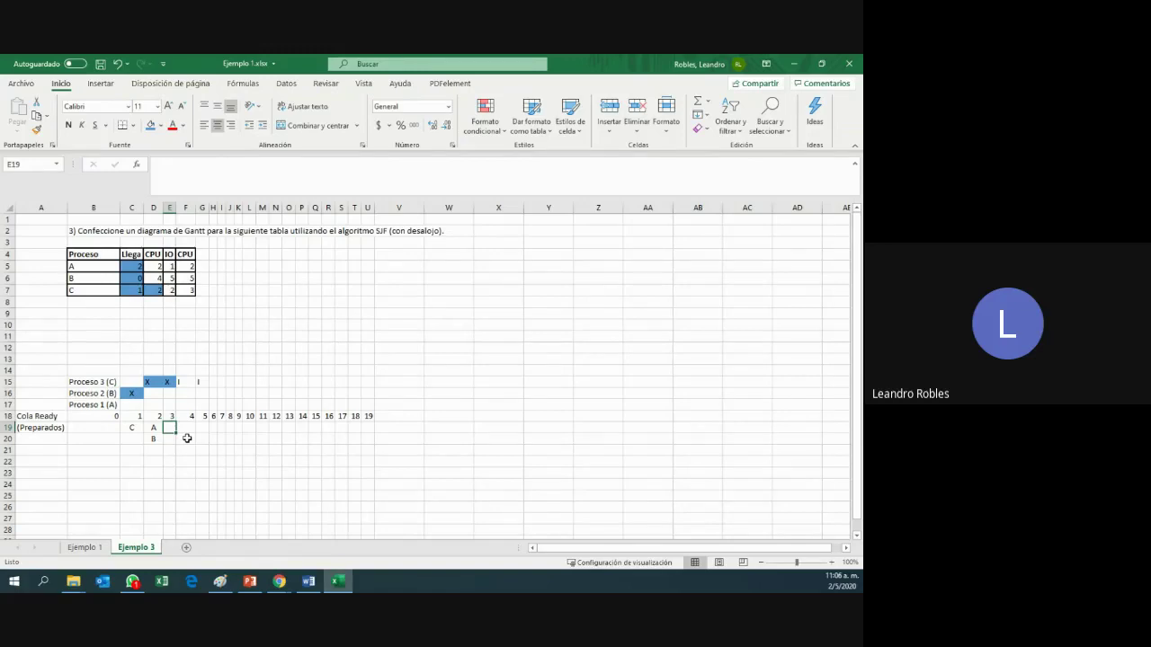
type("A")
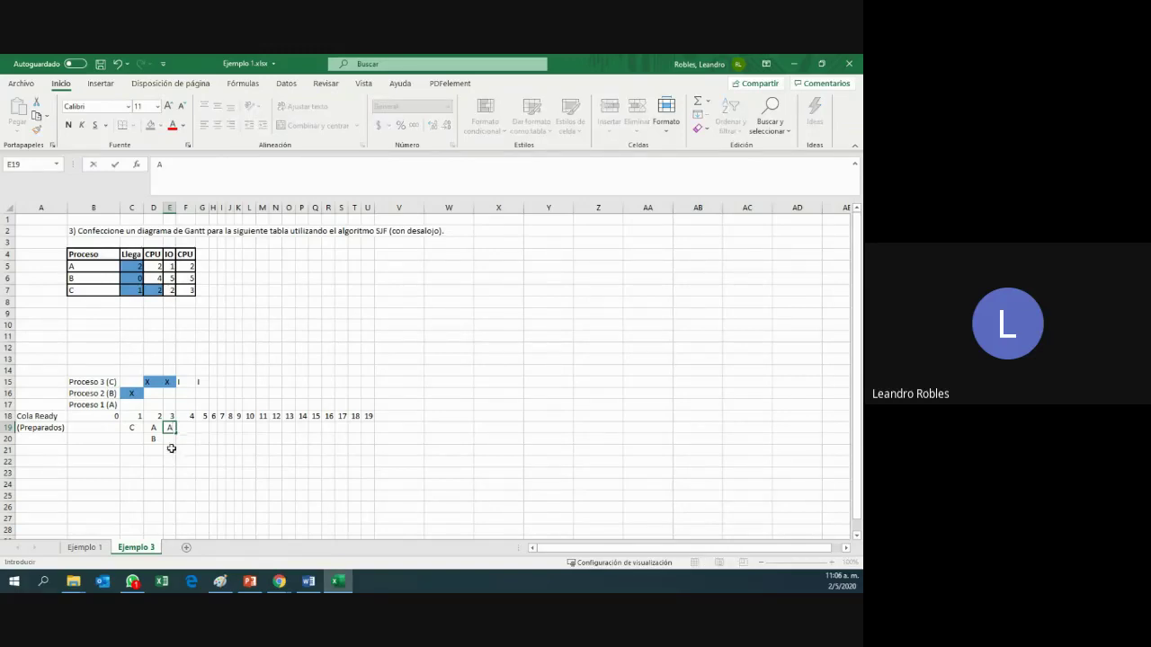
left_click(168, 436)
type("B")
left_click(327, 462)
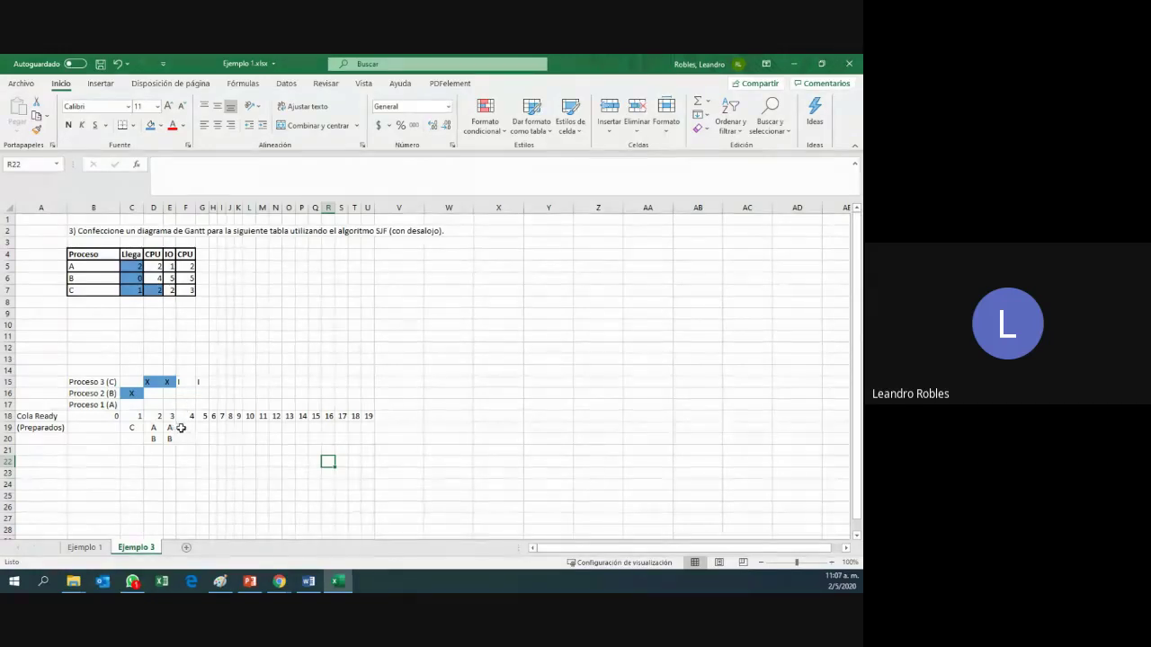
- Mark process A's two CPU units with X in F17 and G17, and enter B in the ready queue at F19
left_click(182, 404)
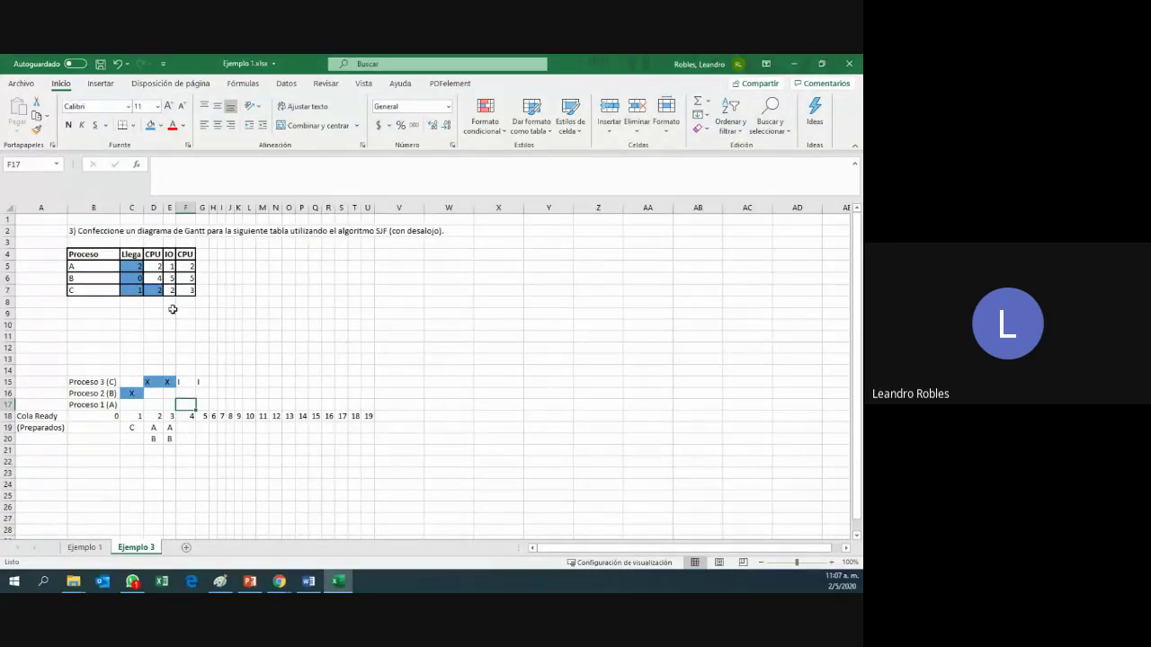
left_click(160, 268)
left_click(188, 403)
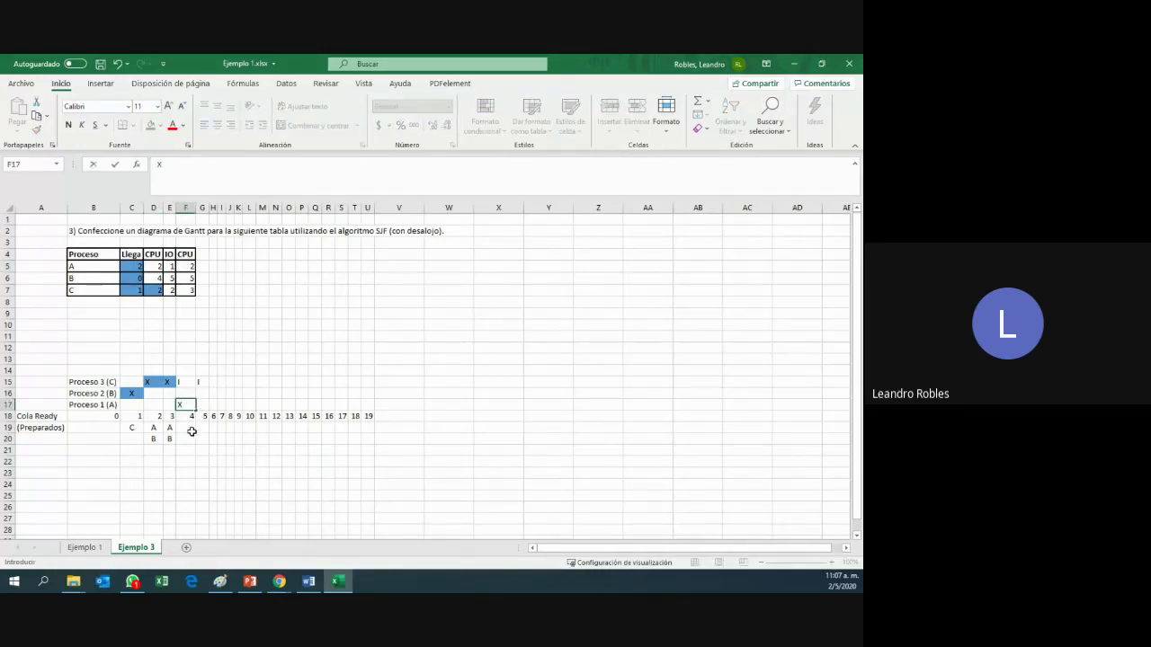
left_click(187, 428)
type("B")
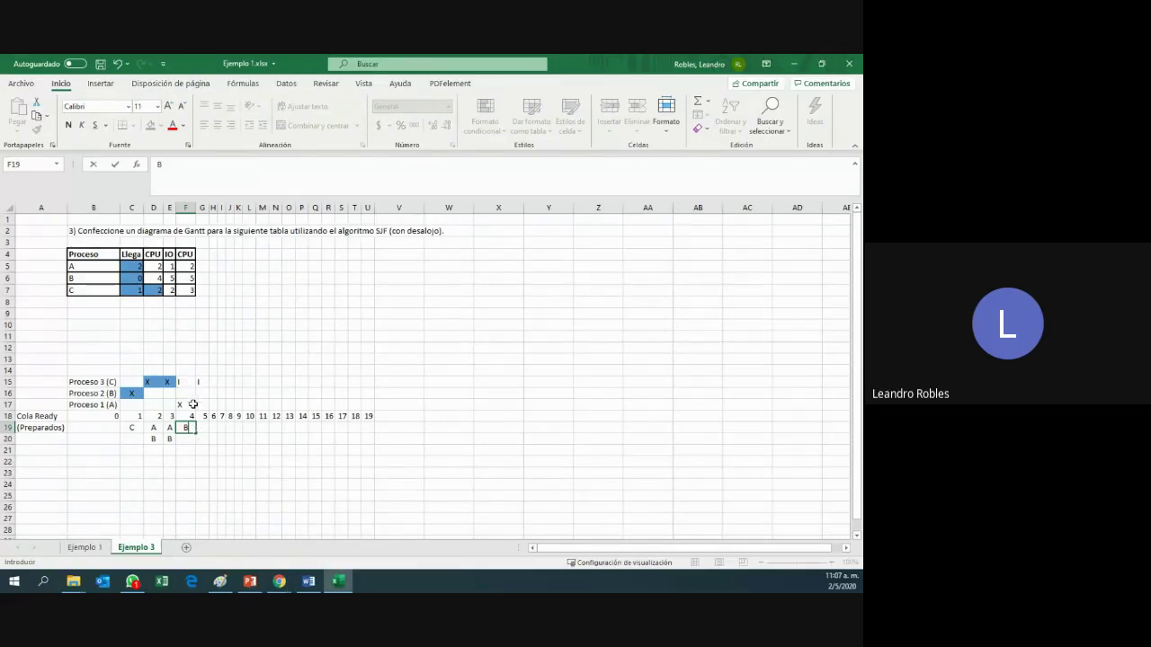
left_click(199, 405)
type("X")
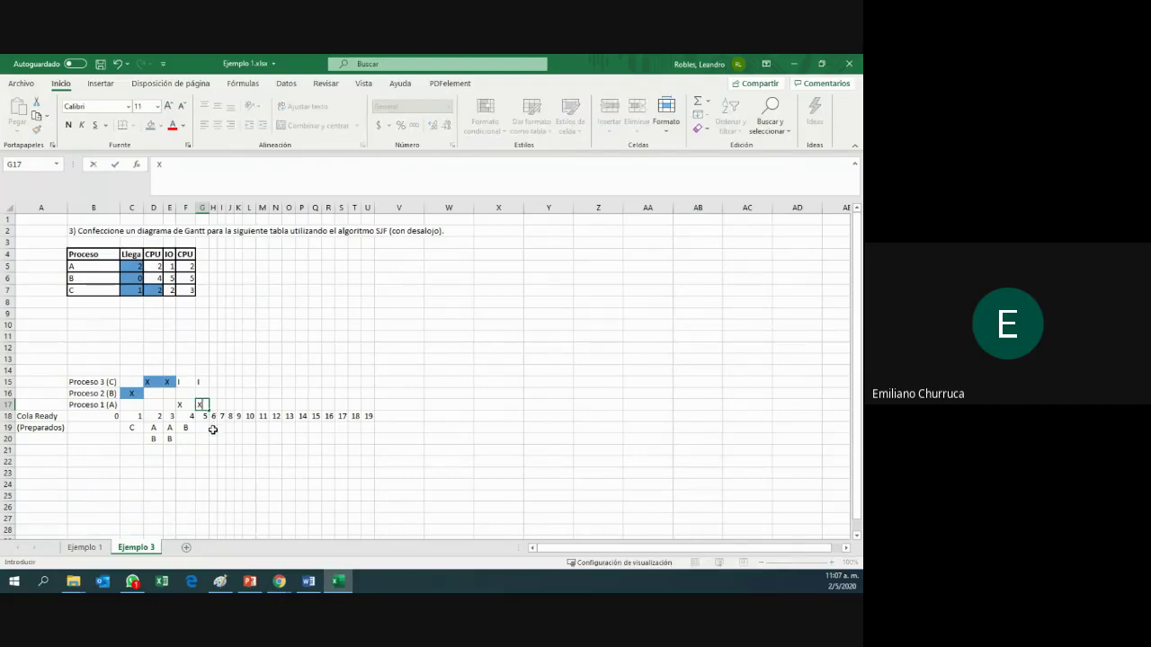
- Fill process A's CPU units in F17:G17 and its first CPU time in D5 with blue
left_click_drag(186, 406, 202, 406)
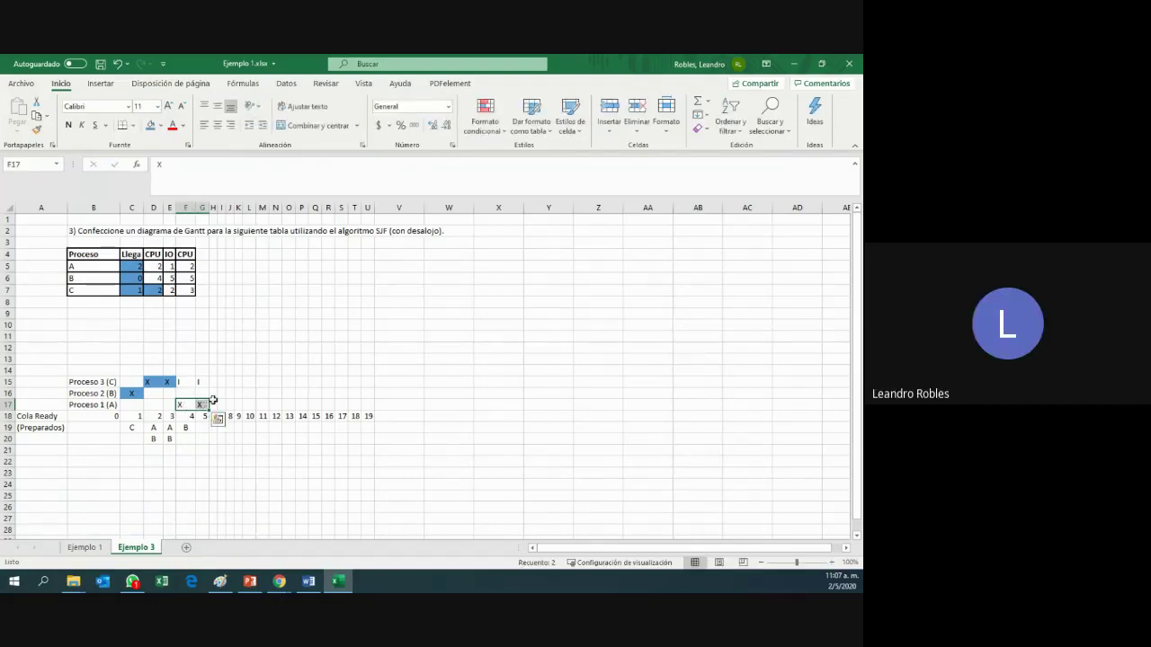
left_click(151, 126)
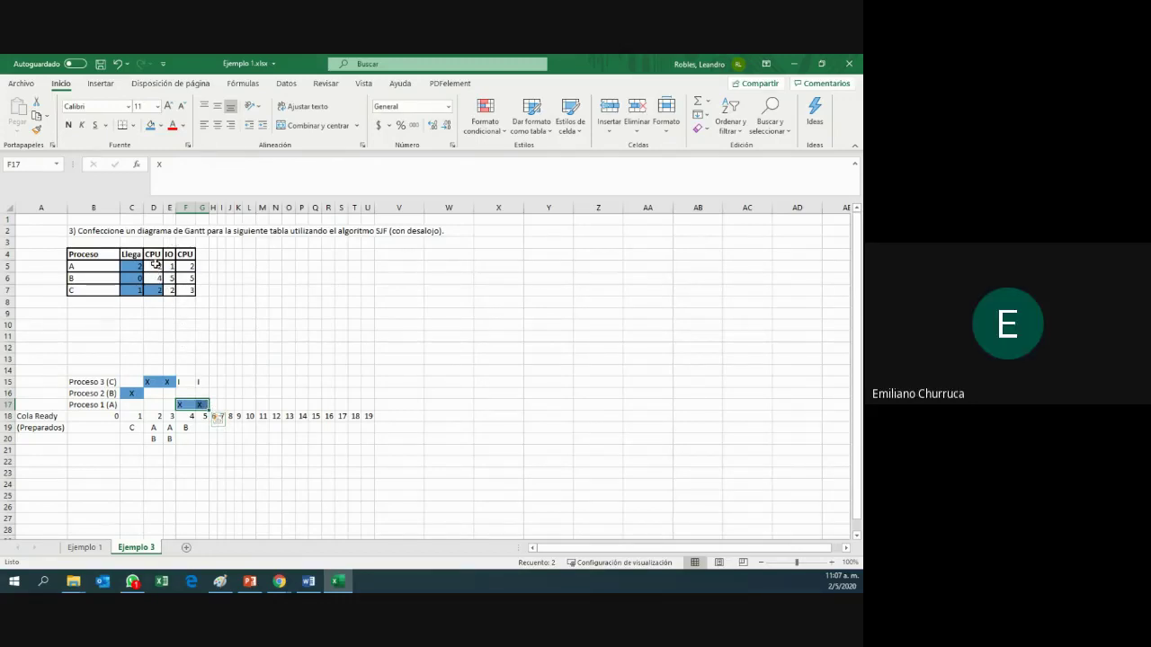
left_click(155, 265)
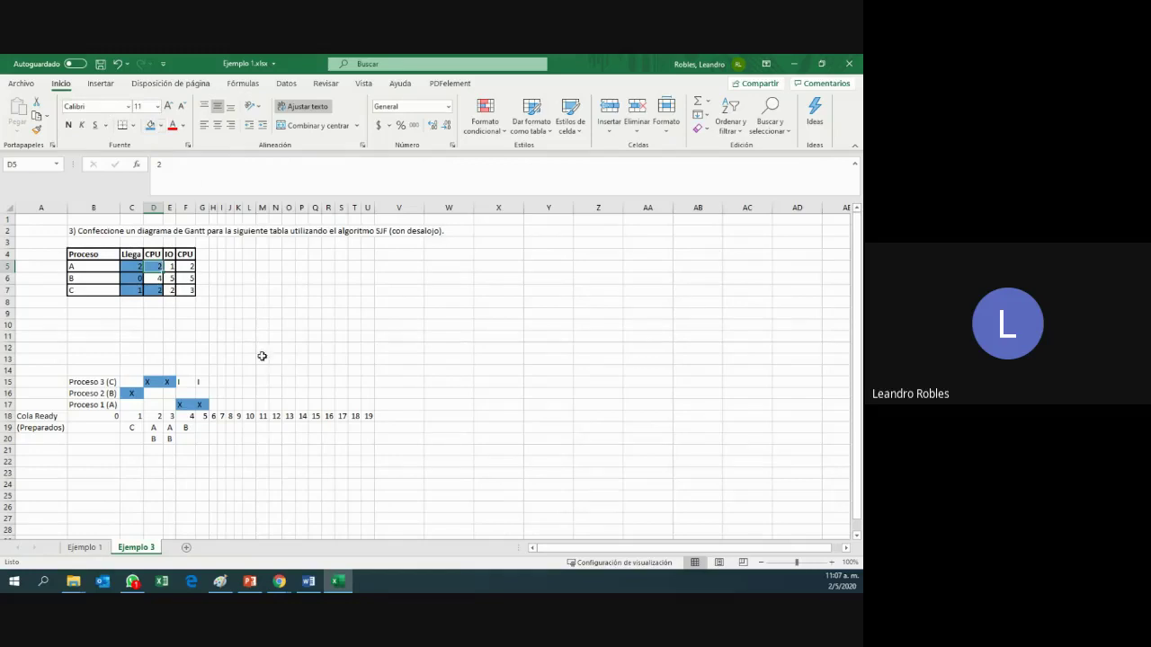
- Mark process A's IO unit with I in H17 and widen column H slightly
left_click(212, 403)
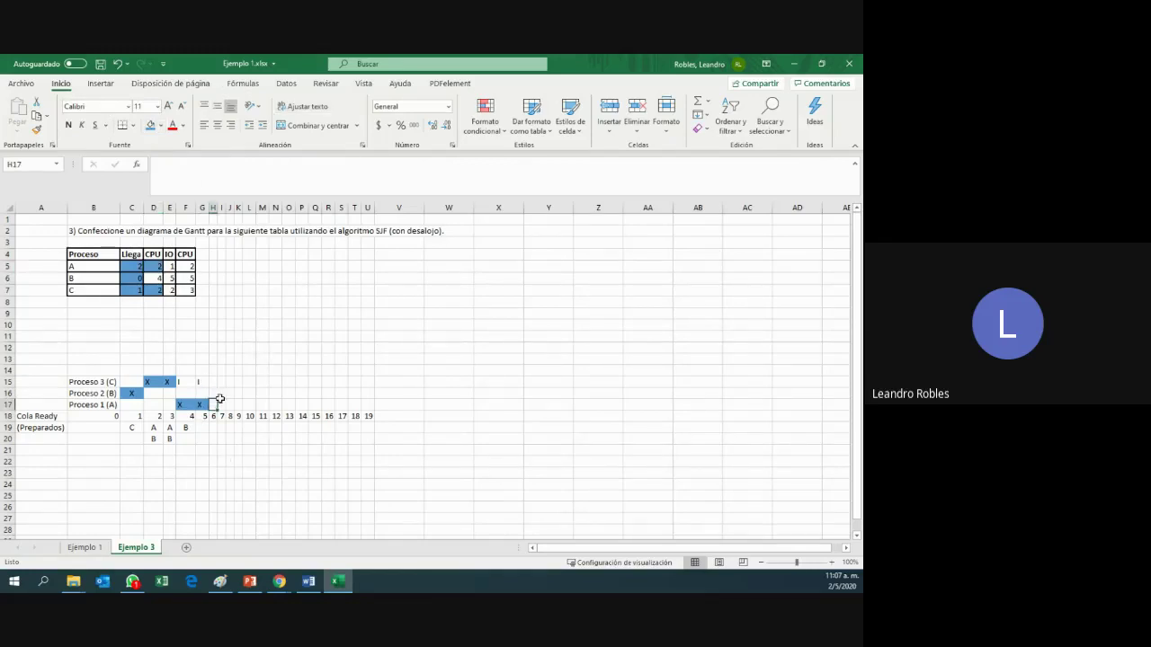
type("I")
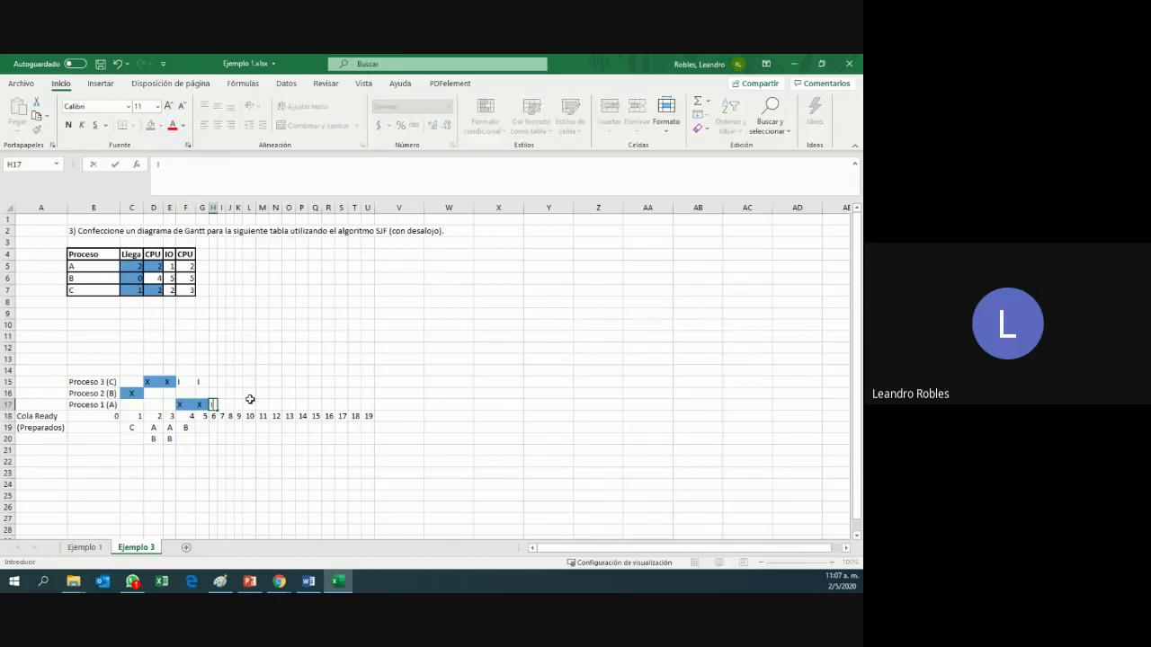
key("Return")
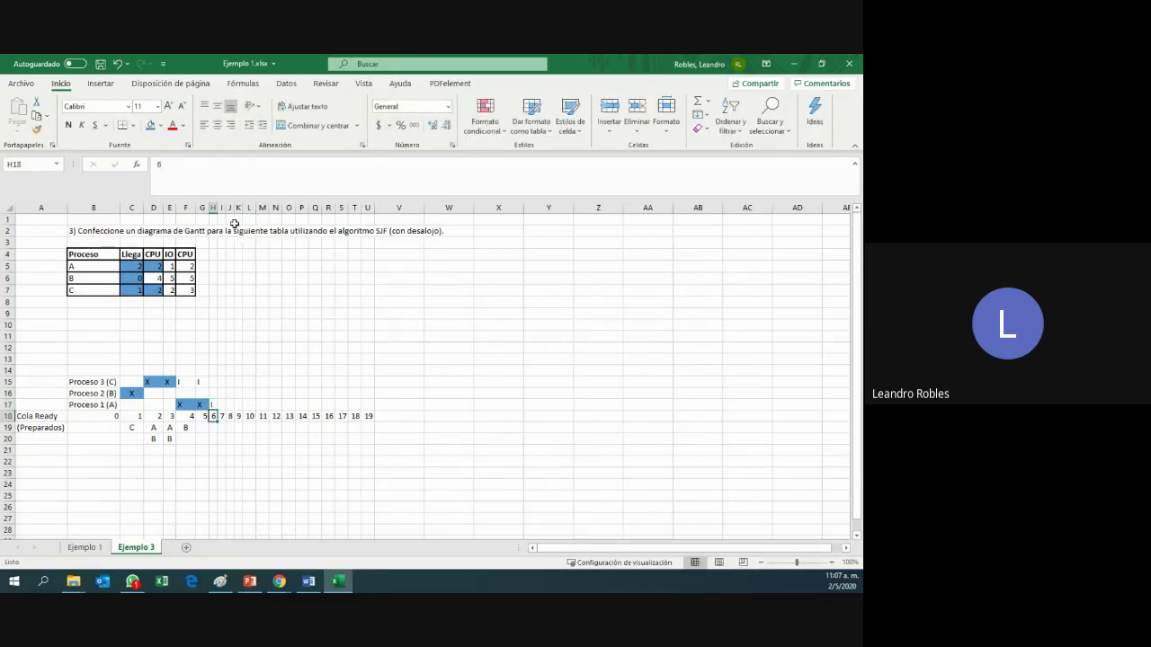
left_click_drag(222, 208, 239, 208)
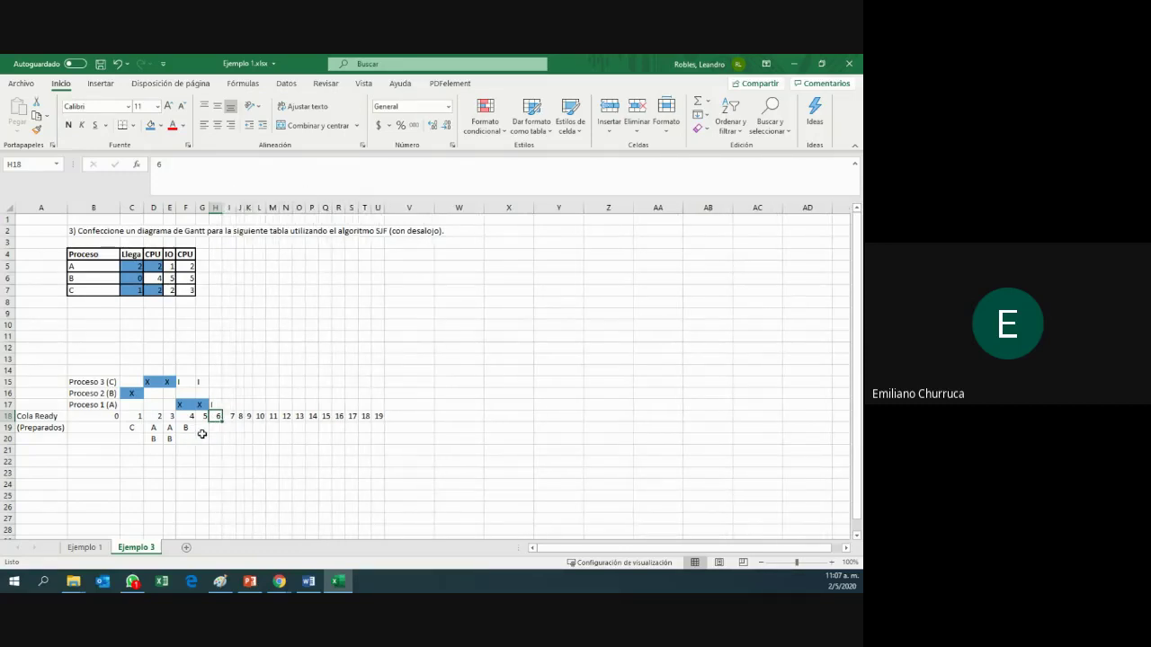
- Enter B in the ready queue for time 5, in G19
left_click(215, 382)
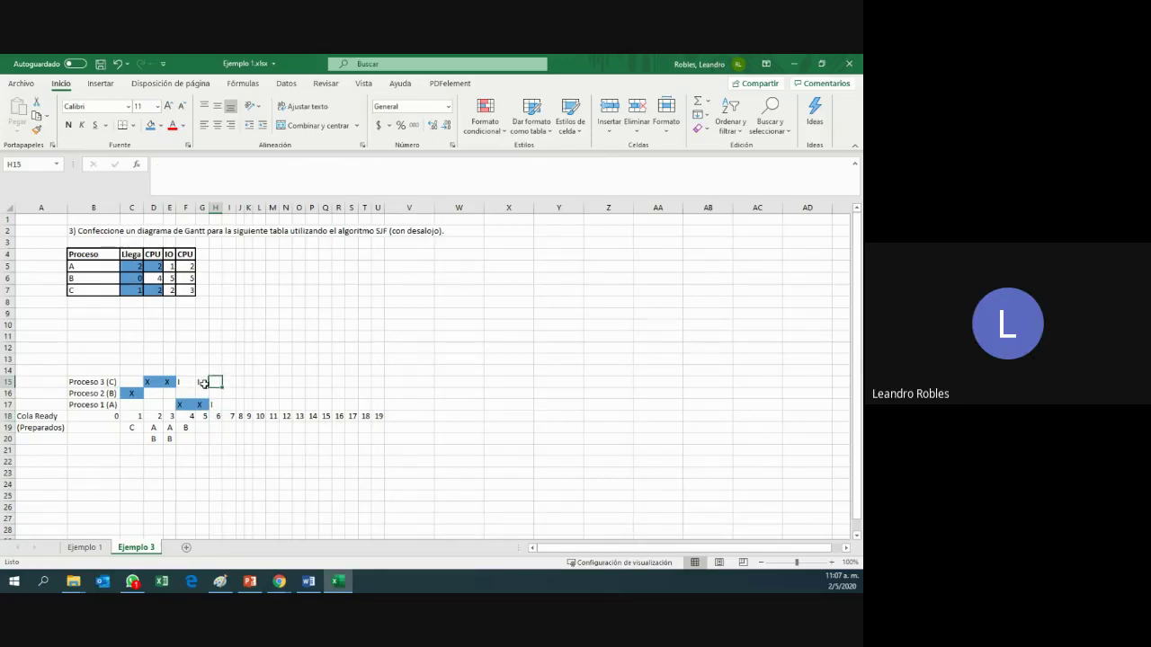
left_click(215, 428)
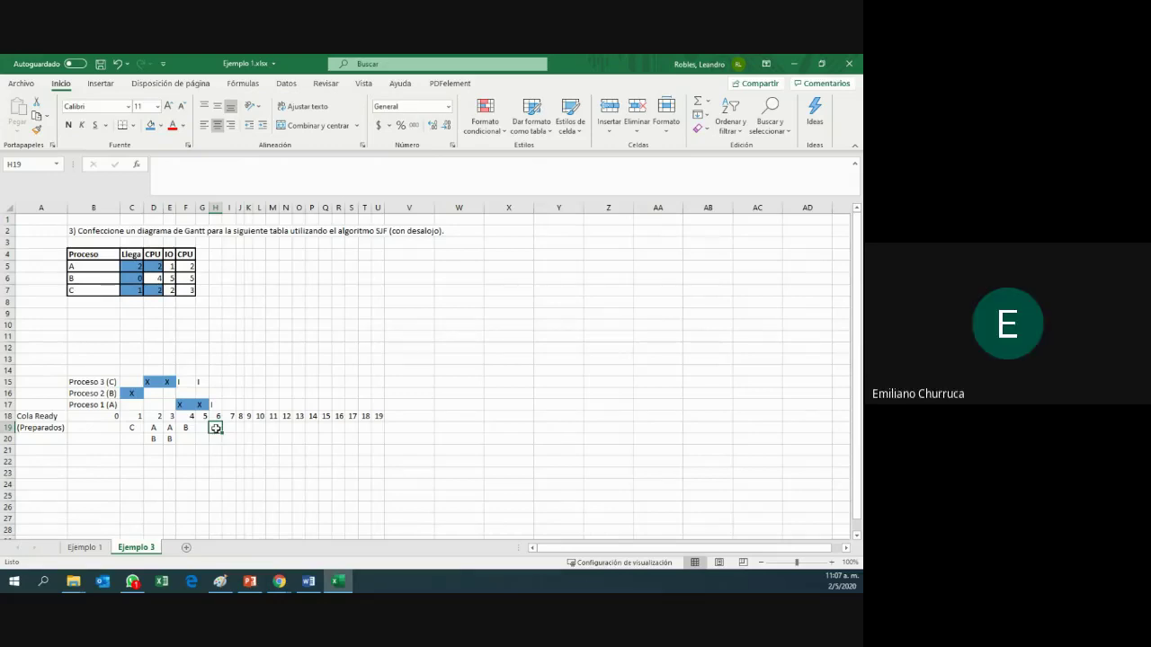
left_click(202, 428)
type("B")
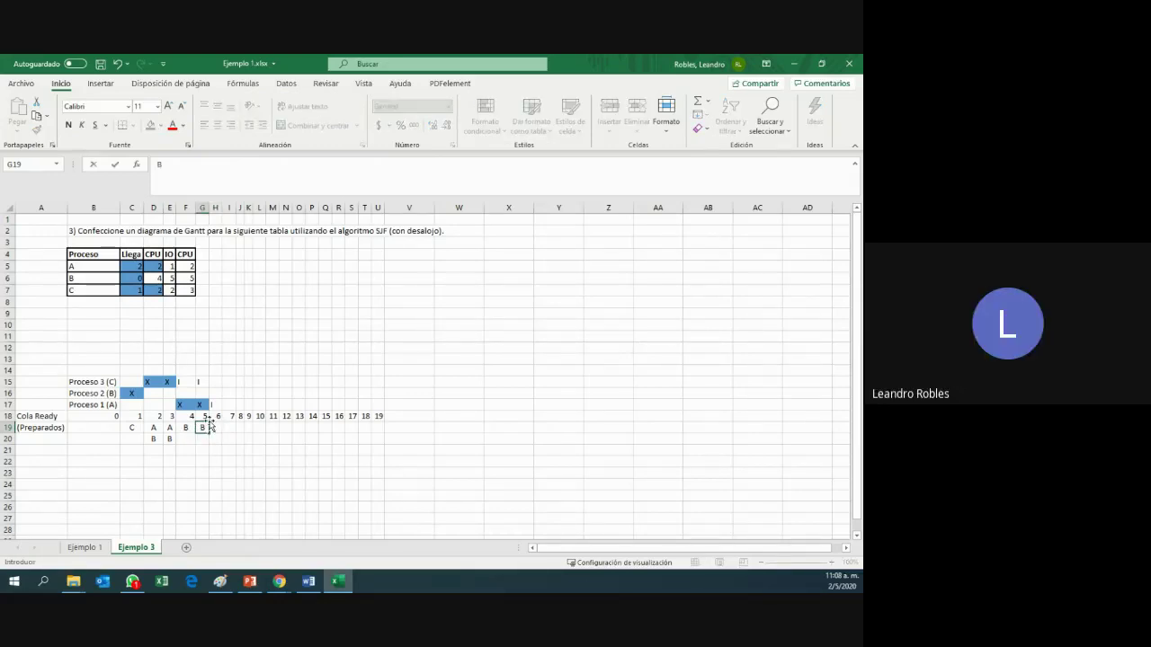
key("Return")
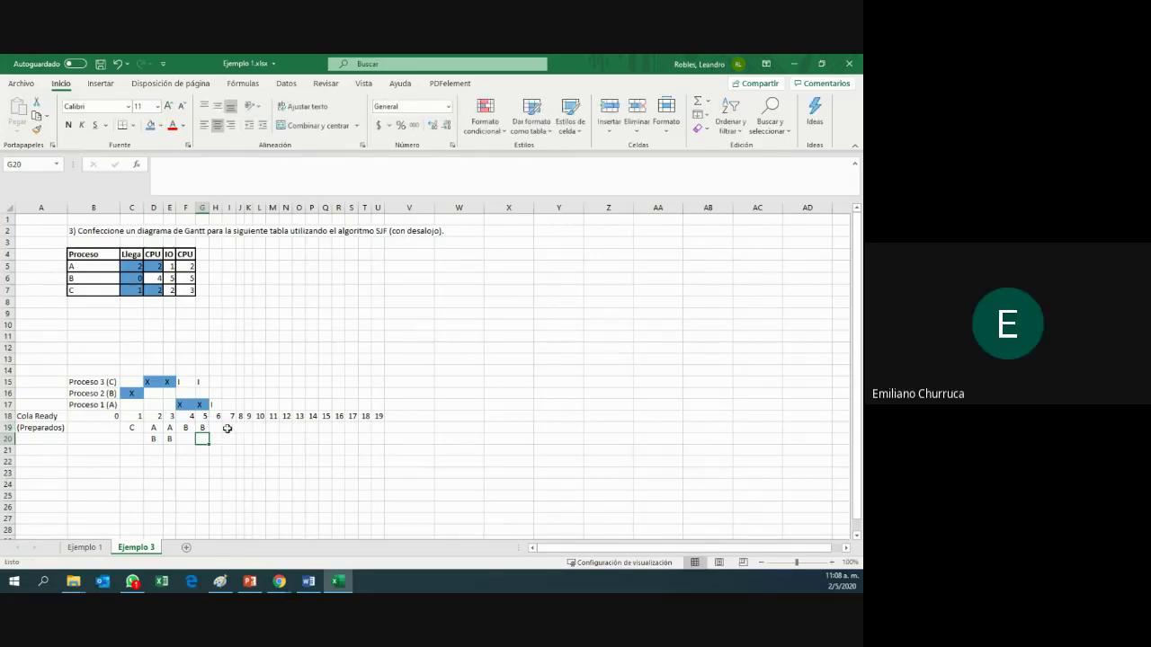
- Write the question "B o C ???" in H22, below the ready queue for time 6
left_click(221, 432)
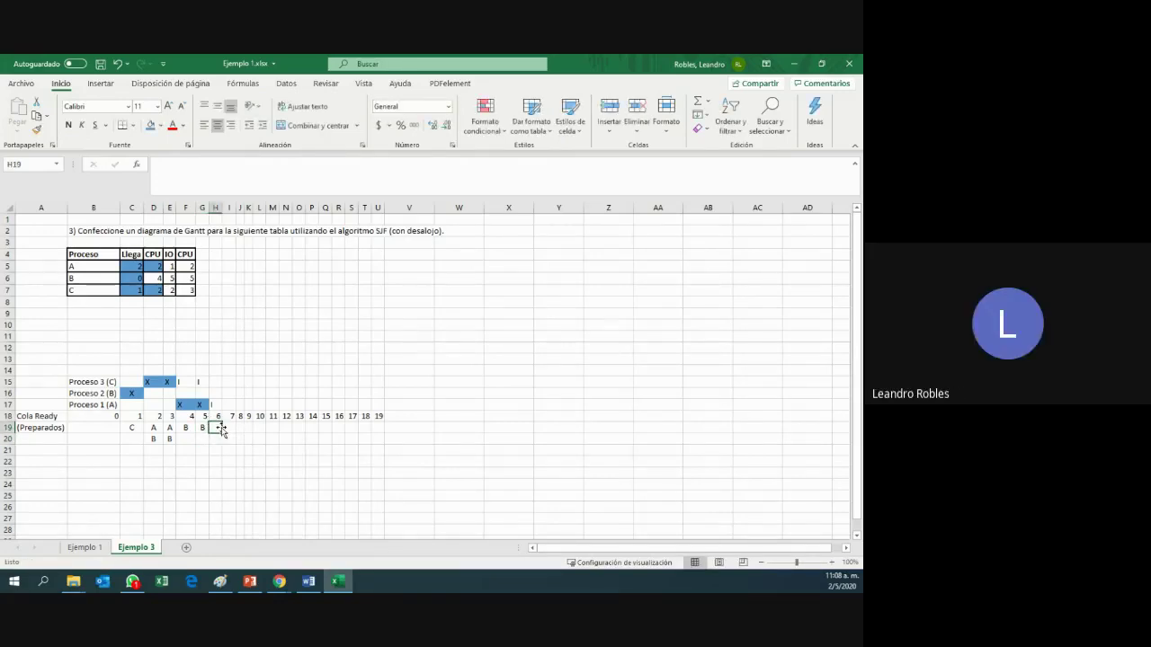
key("Down")
key("Down")
key("Down")
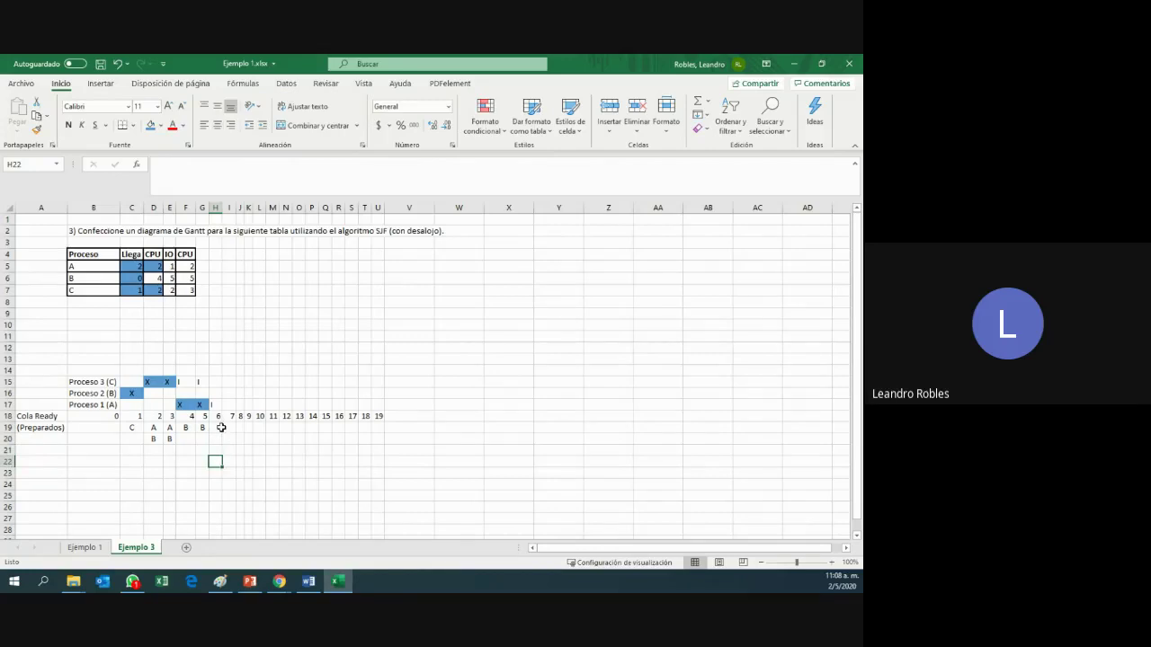
type("ByC")
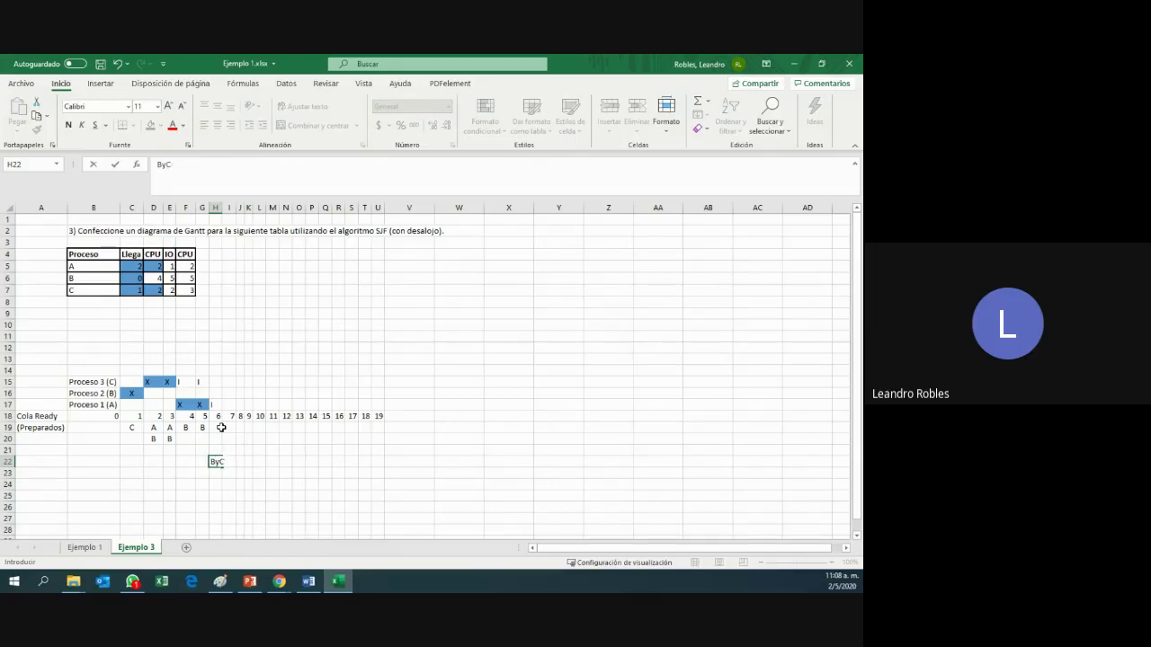
key("BackSpace")
key("BackSpace")
type("o C ???")
key("ctrl+Return")
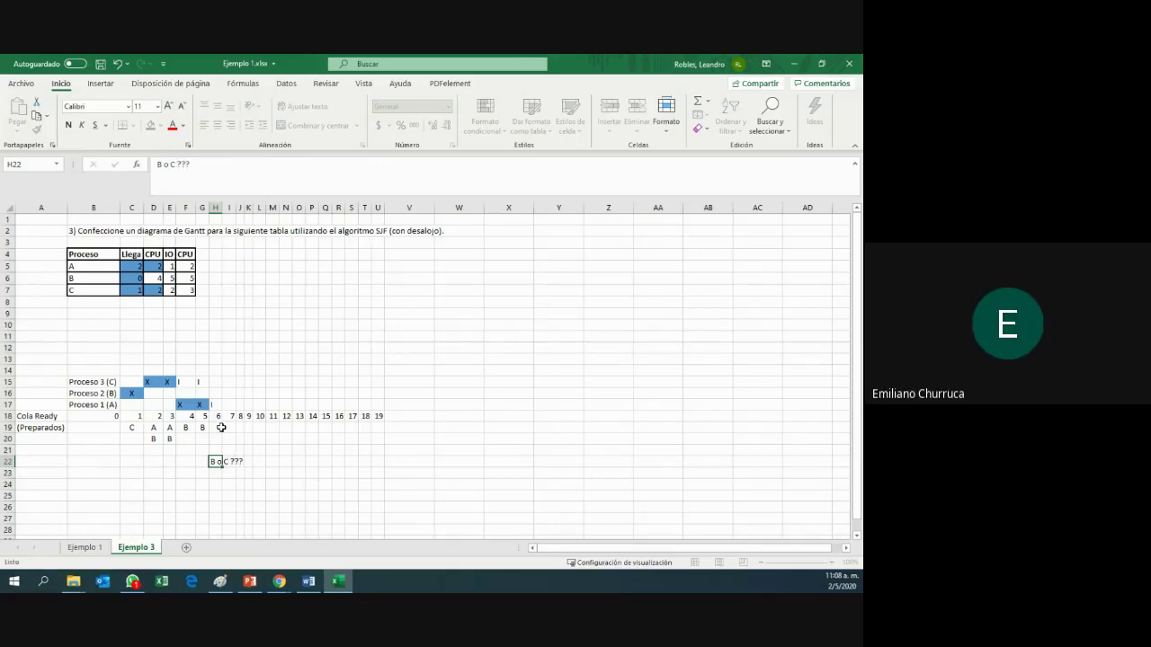
- Compare the remaining CPU times of processes B and C, and fill process C's IO time in E7 with blue
left_click(217, 428)
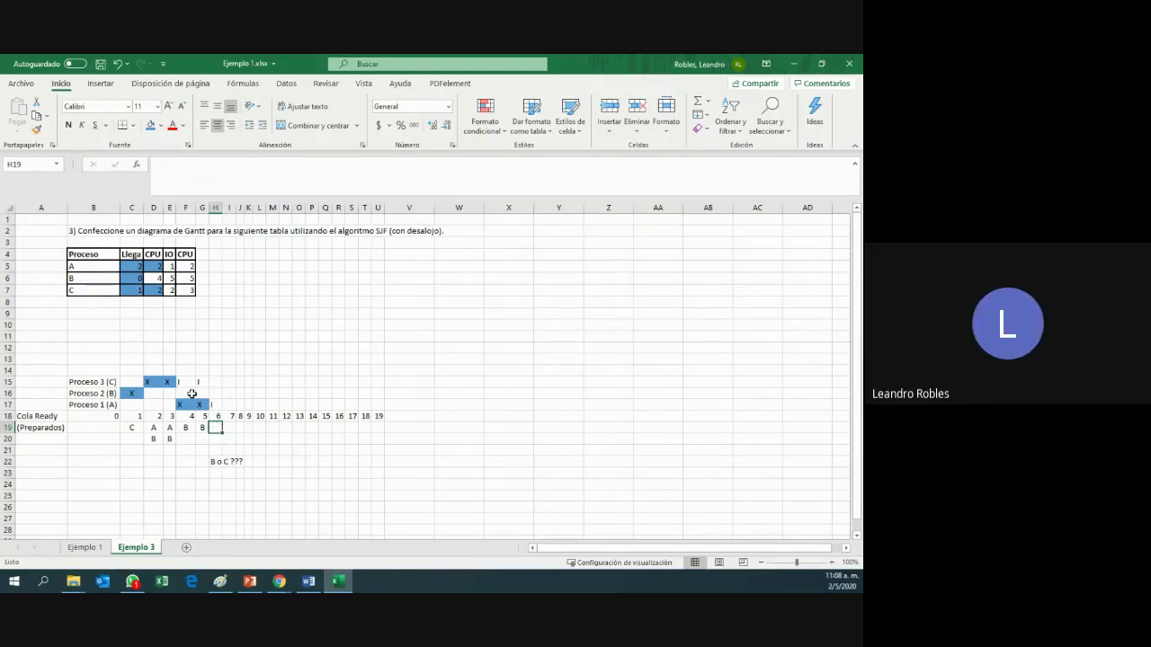
left_click(158, 277)
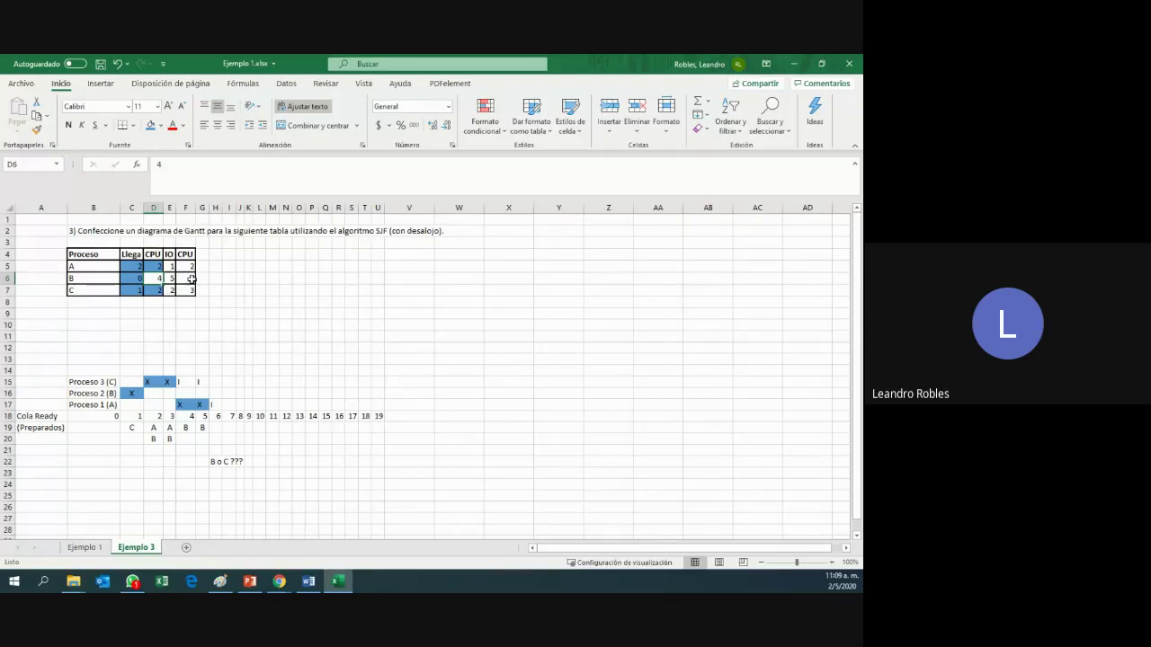
left_click(191, 280)
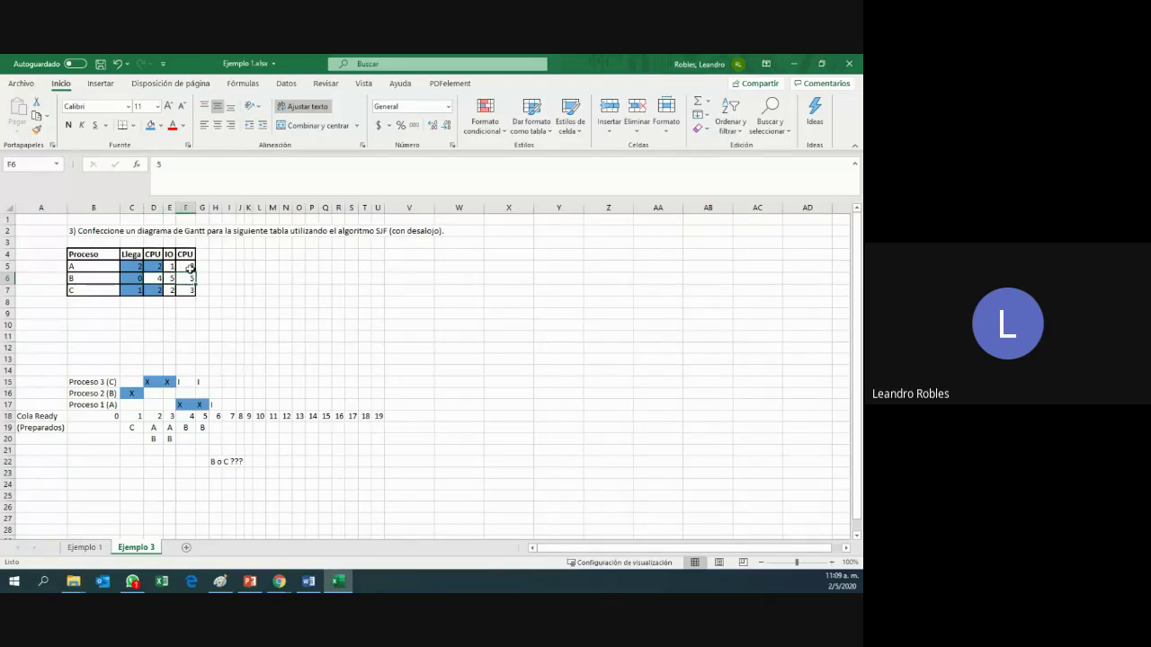
left_click(190, 290)
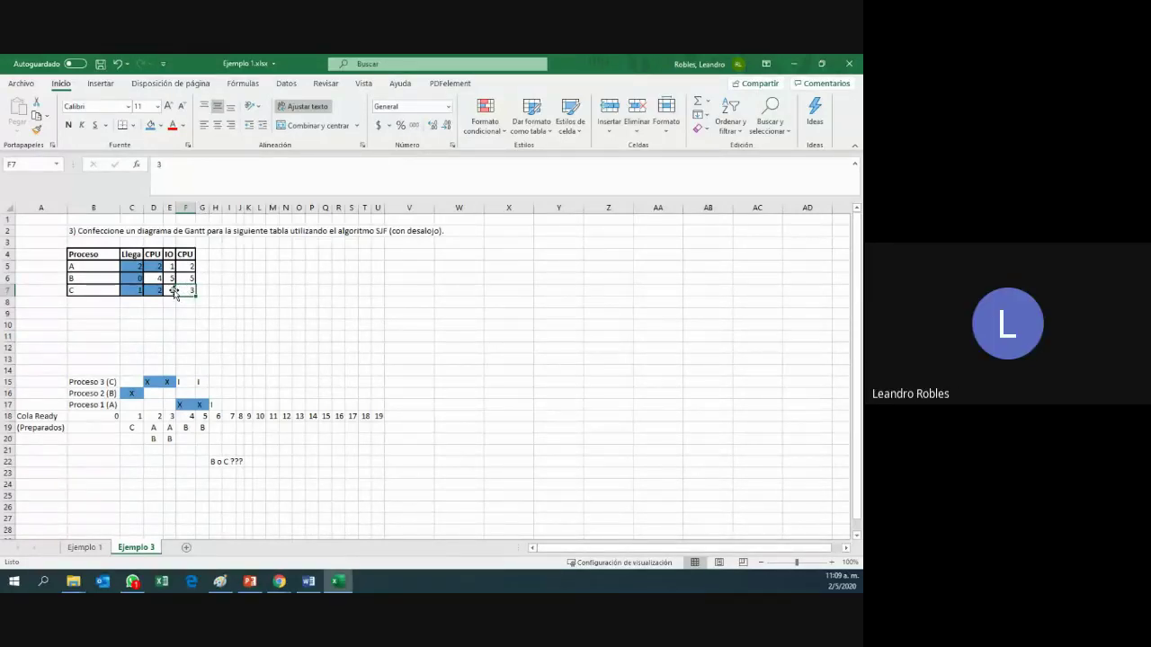
left_click(170, 290)
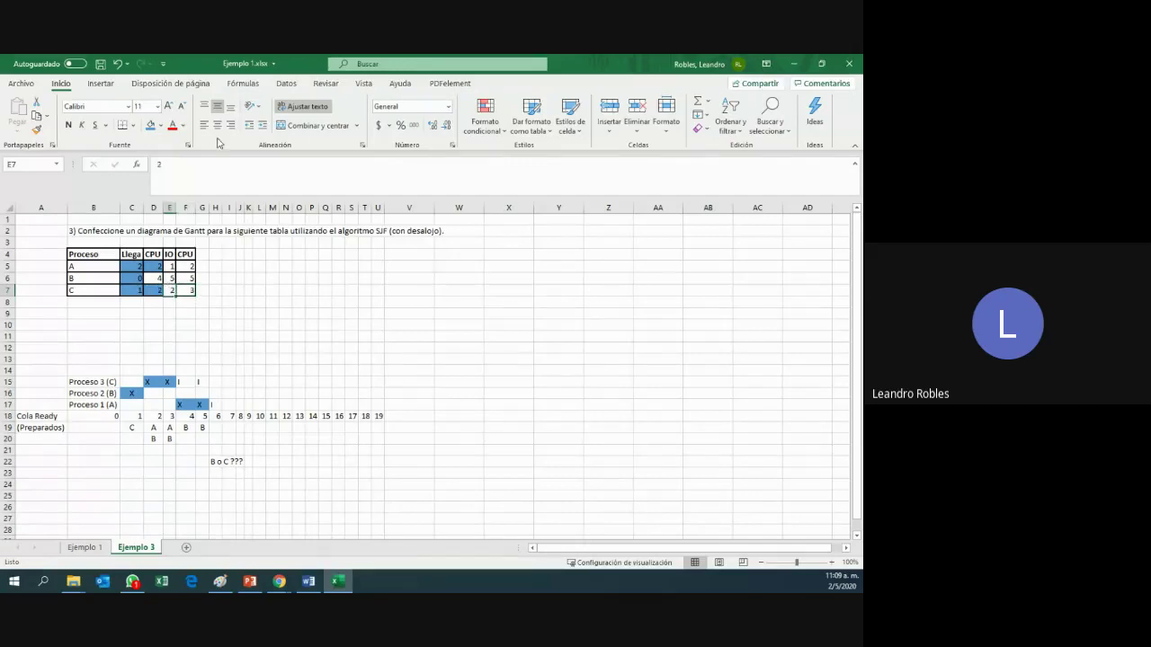
left_click(150, 125)
left_click(190, 288)
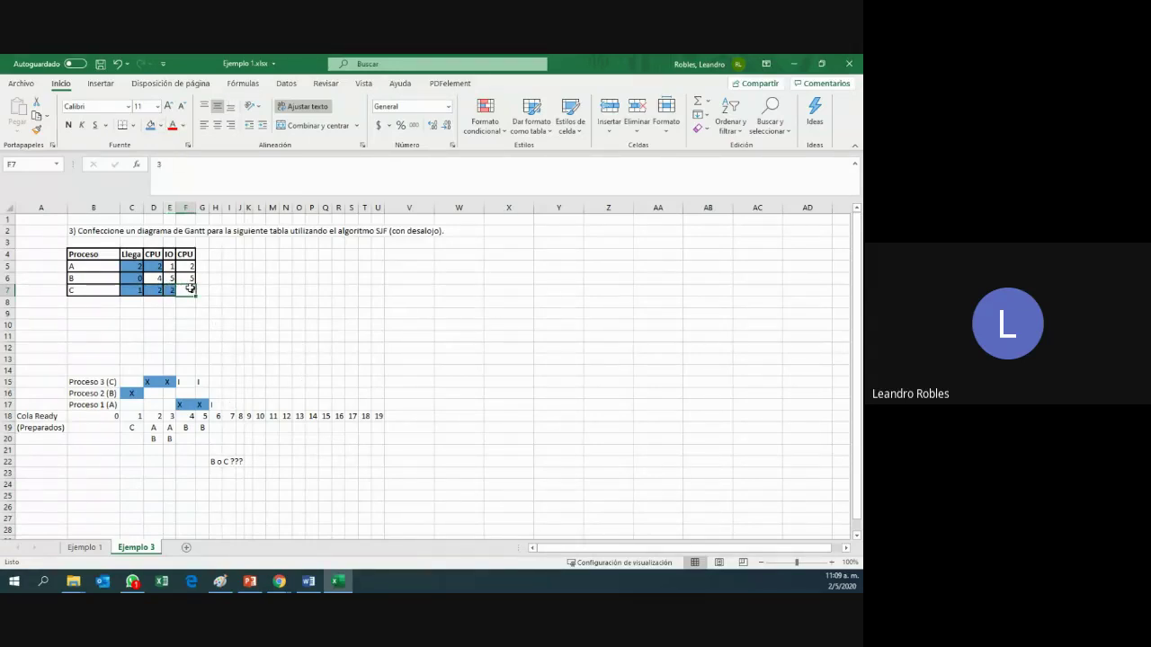
- Write the note "gana C" in H23, below the question
left_click(217, 474)
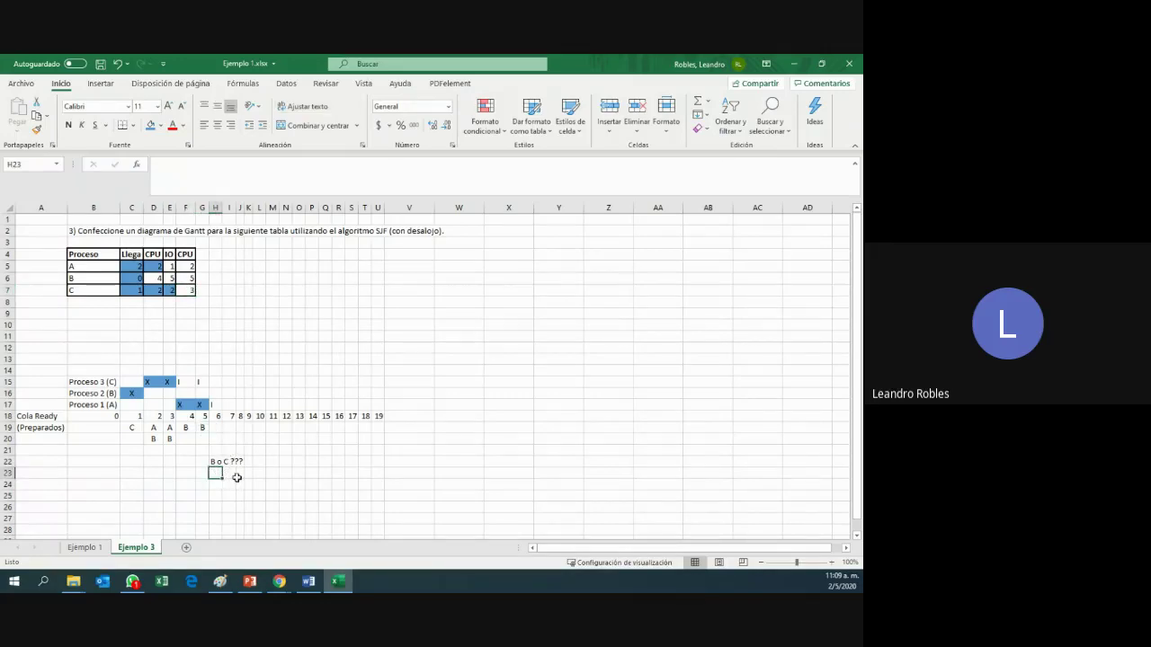
type("gana C")
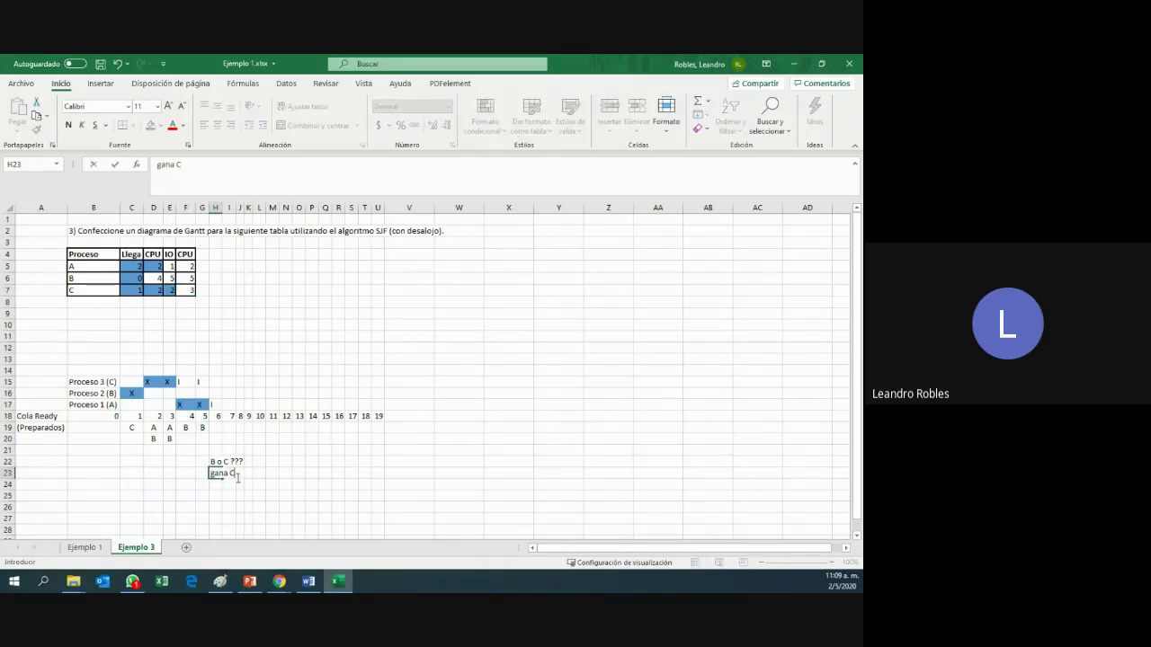
key("Return")
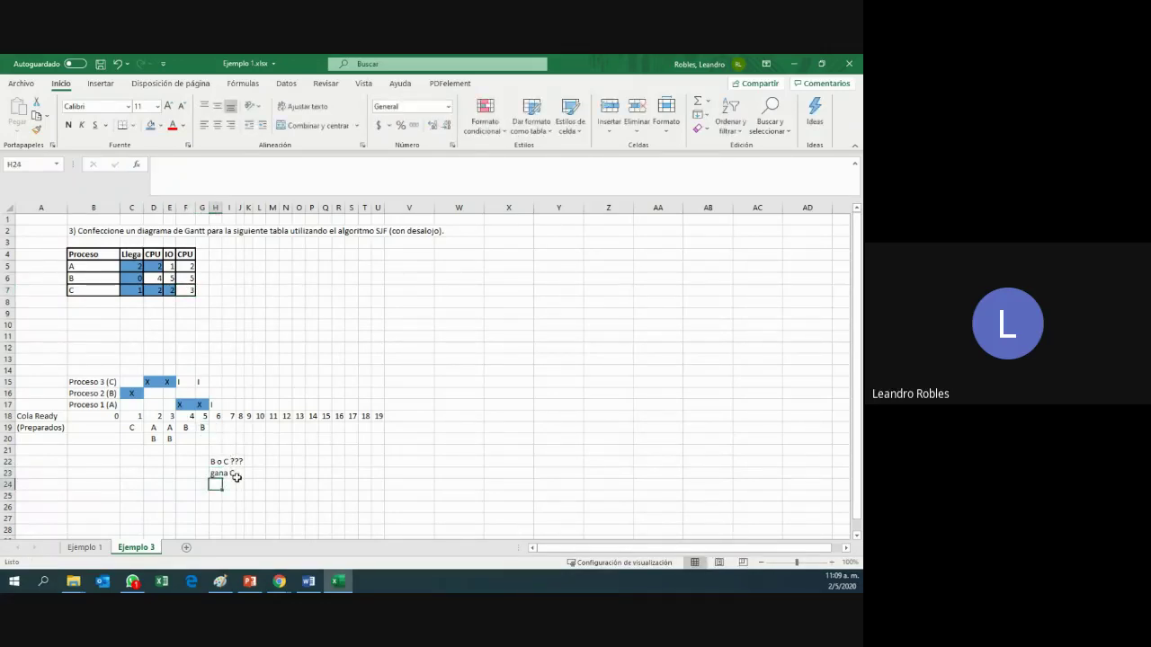
- Try C in the ready queue at H19, discard it, and delete the note in H23
left_click(215, 428)
type("C")
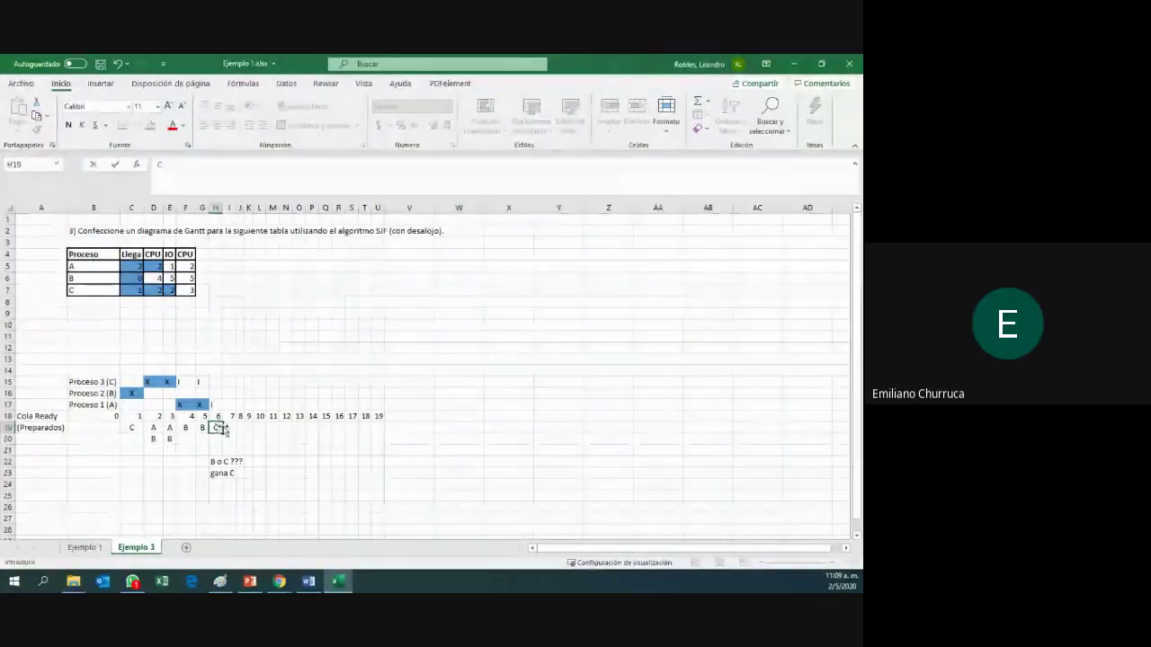
key("BackSpace")
left_click(217, 475)
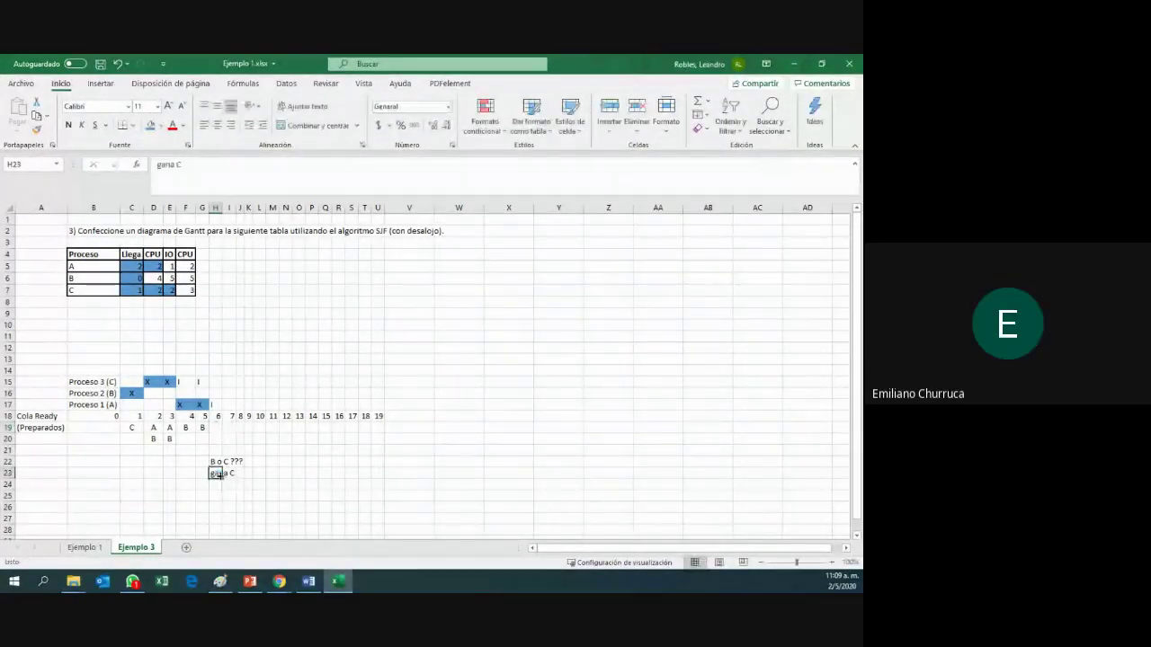
key("BackSpace")
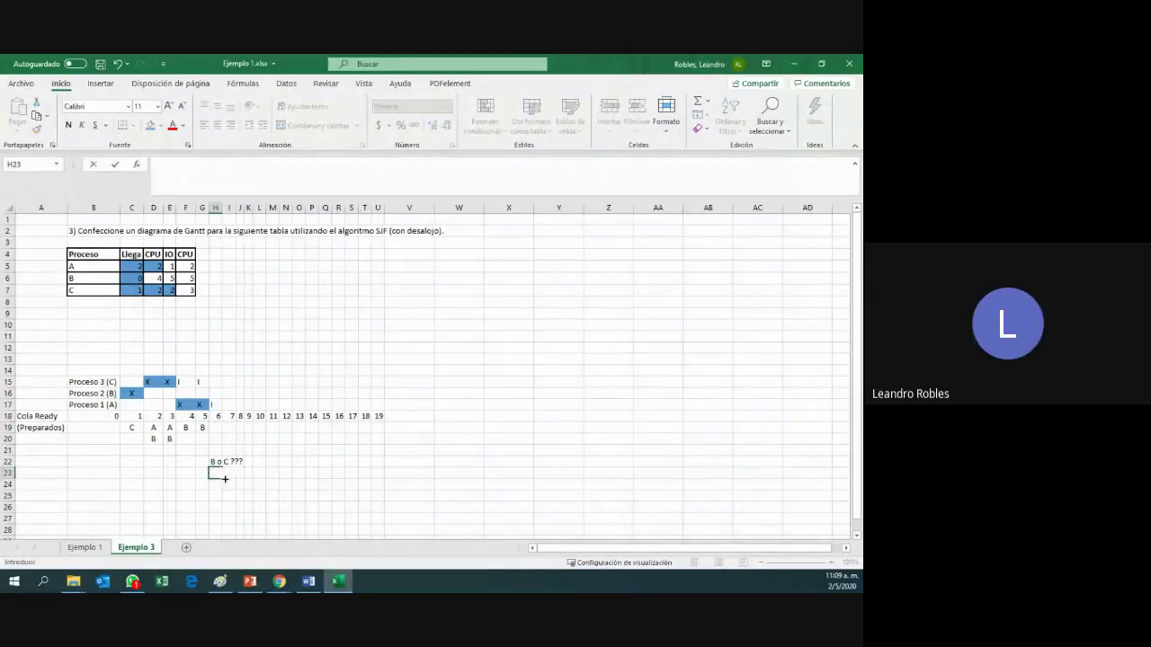
- List processes B and C in the ready queue for time 6, in H19 and H20
left_click(216, 429)
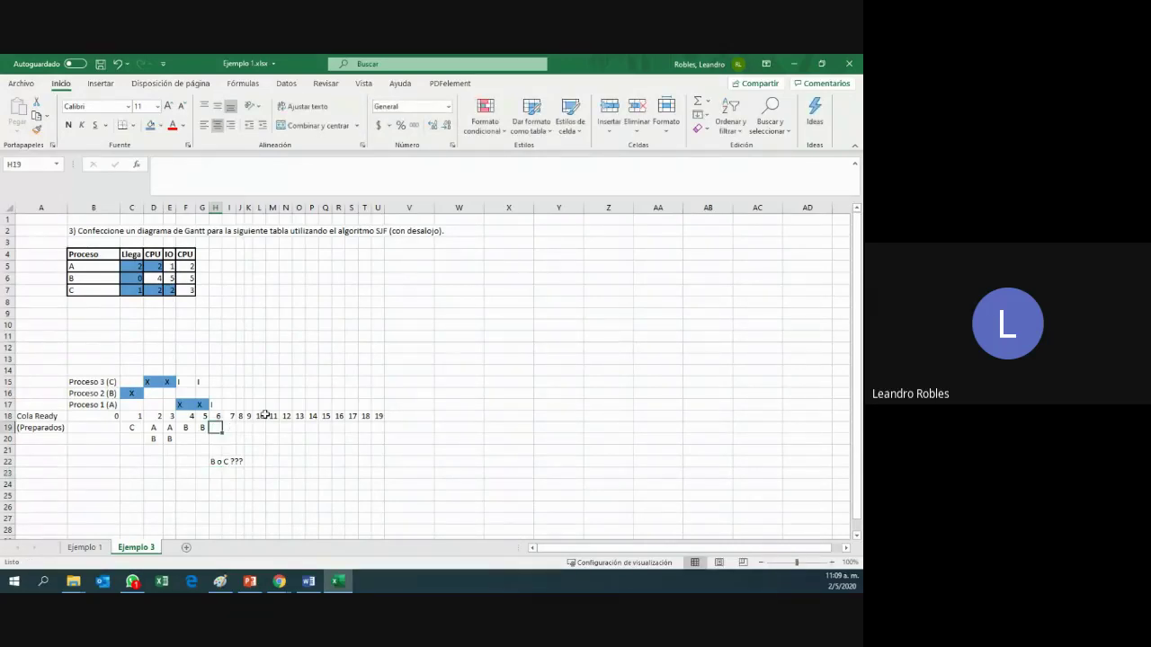
type("B")
key("Return")
type("C")
key("Return")
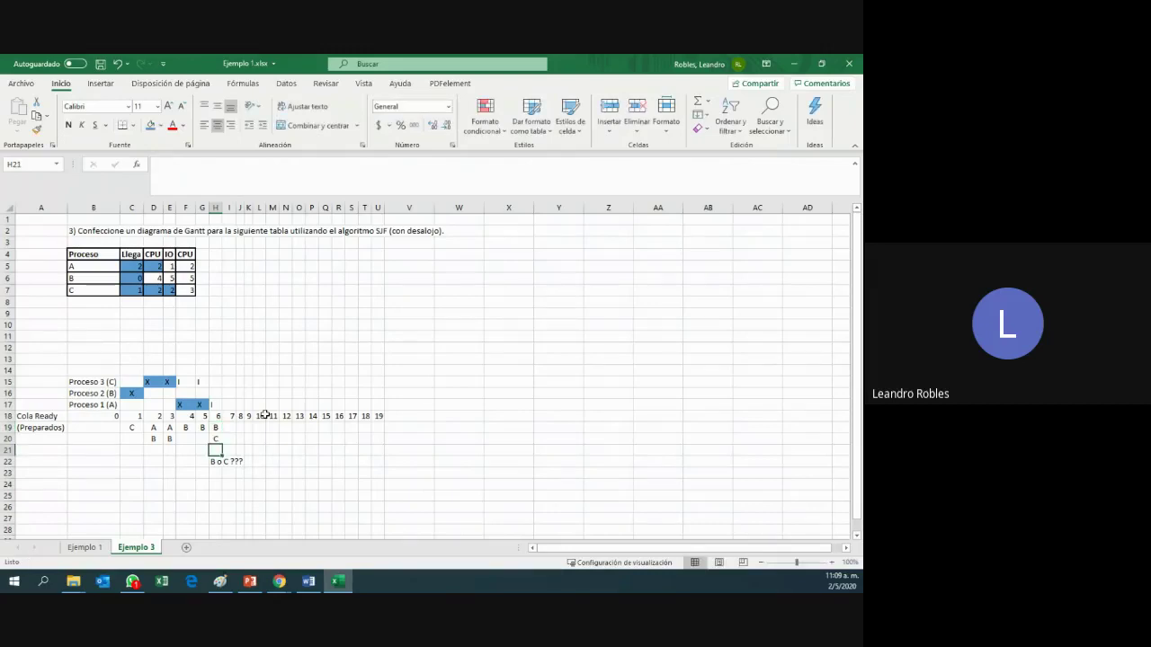
- Select the question "B o C ???" in H22
left_click(217, 461)
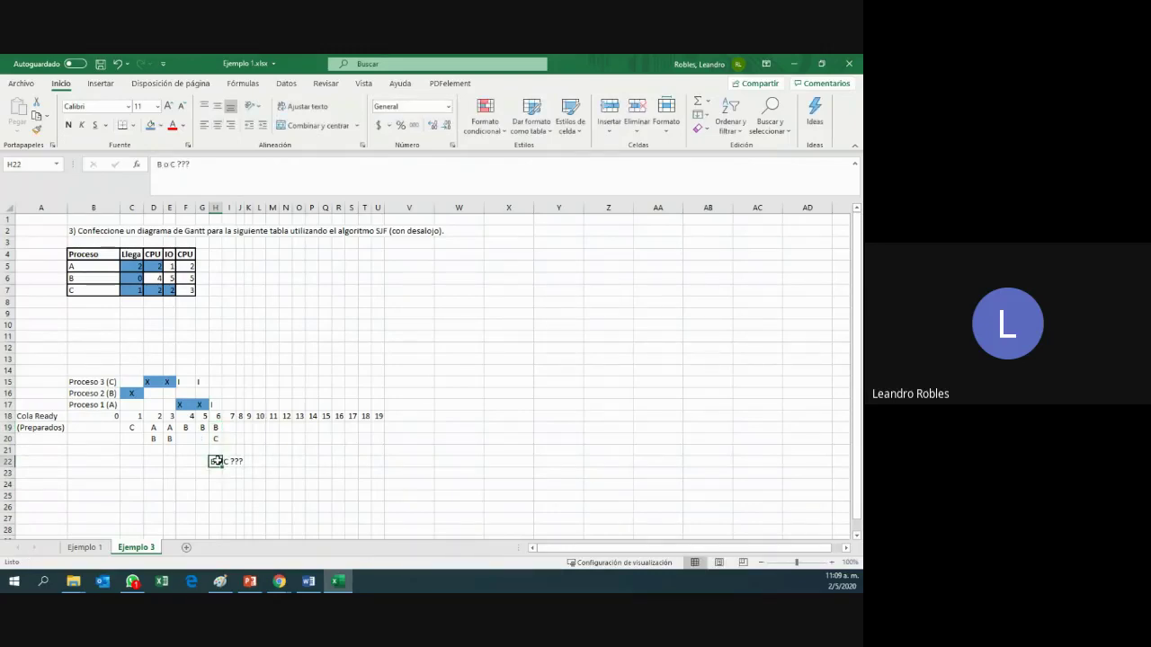
- Delete the "B o C ???" note in cell H22 below the ready queue
key("Delete")
left_click(248, 472)
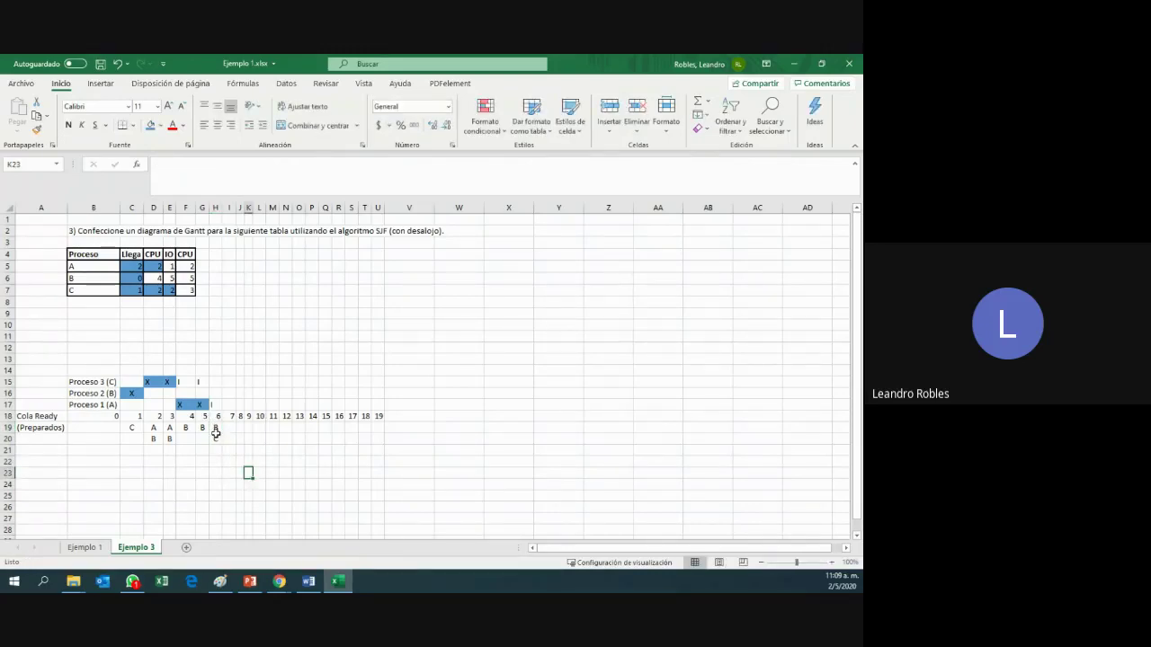
left_click_drag(216, 429, 216, 440)
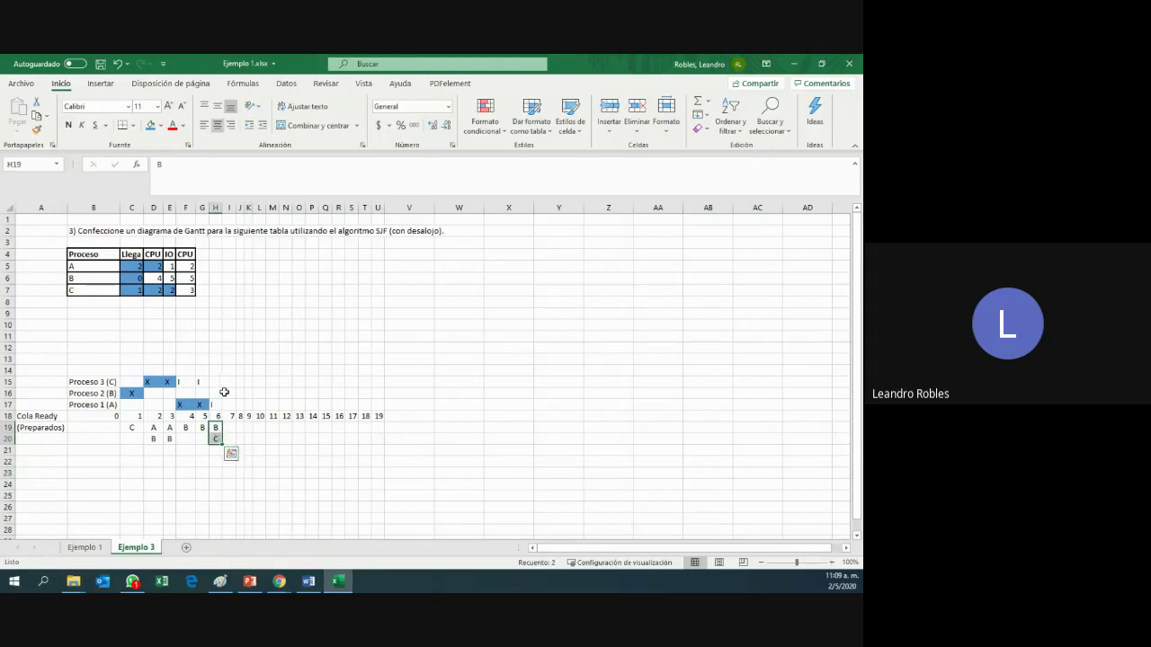
- Enter X in cells H16, I16 and J16 to show Proceso 2 (B) running on the CPU
left_click(217, 394)
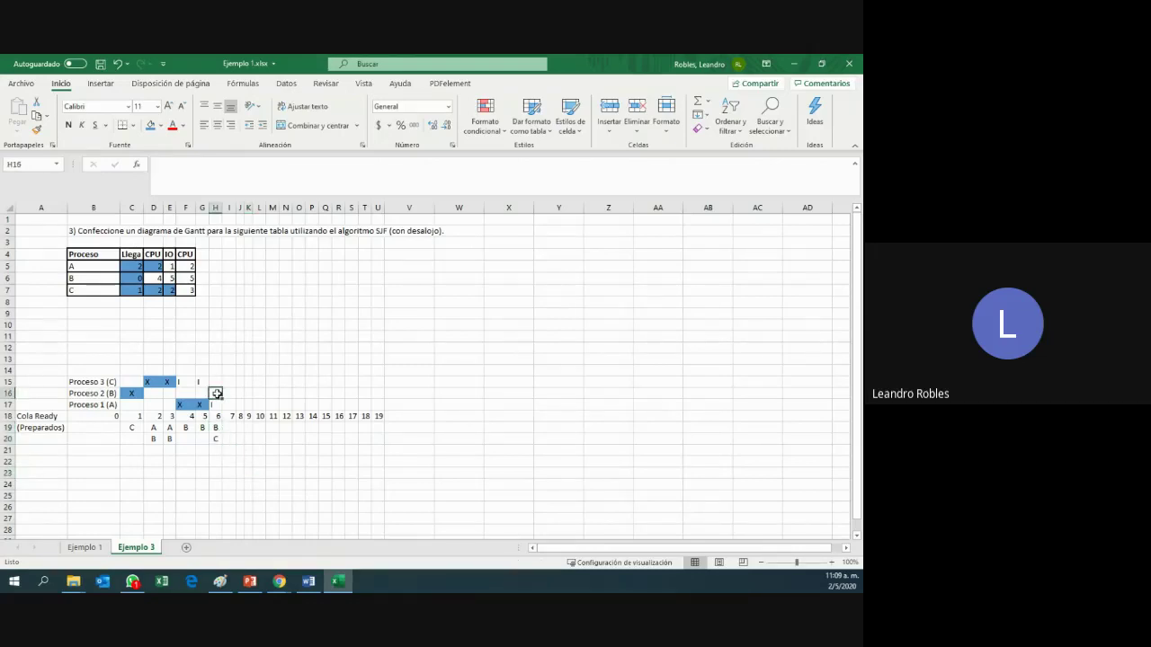
type("X")
left_click(228, 393)
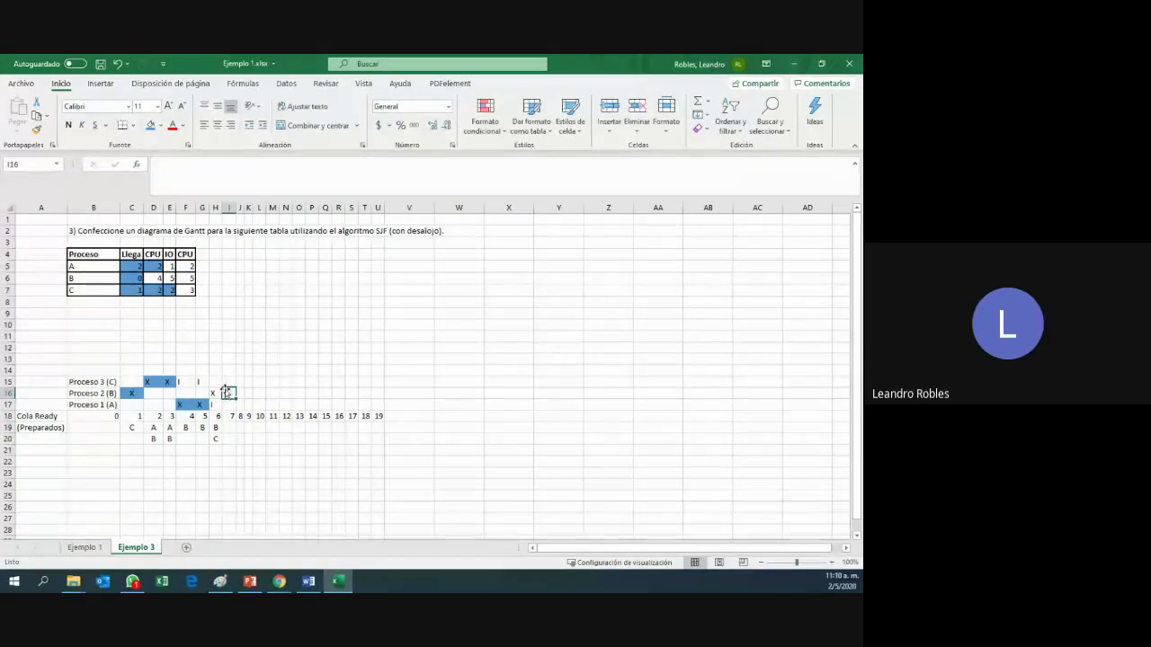
type("X")
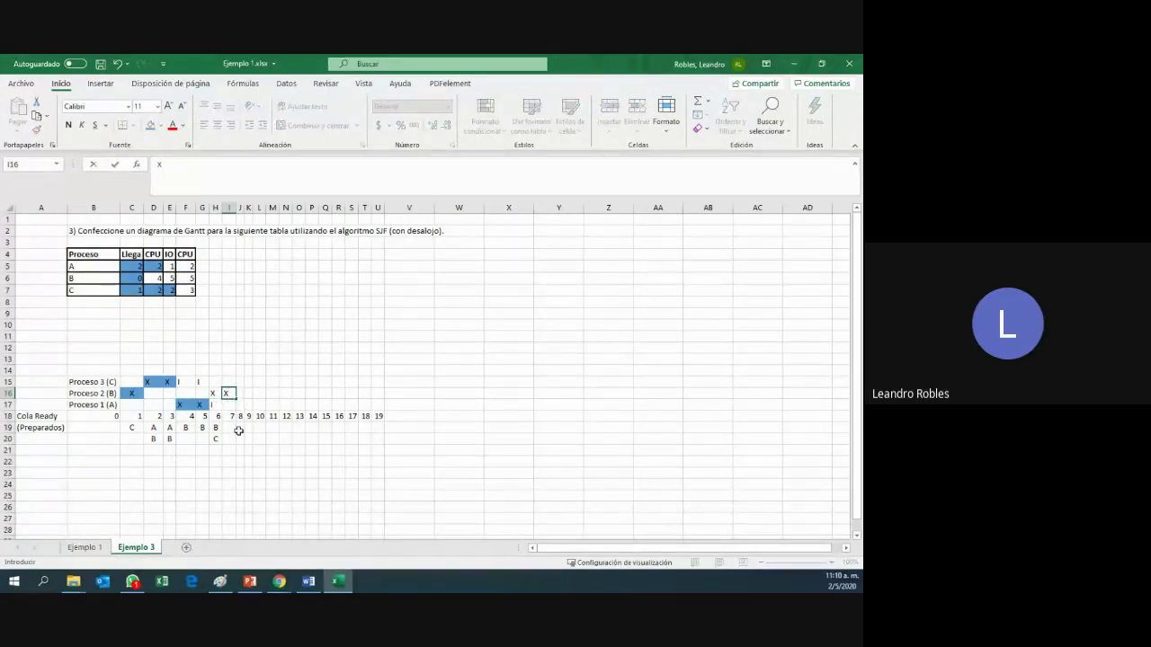
left_click(230, 430)
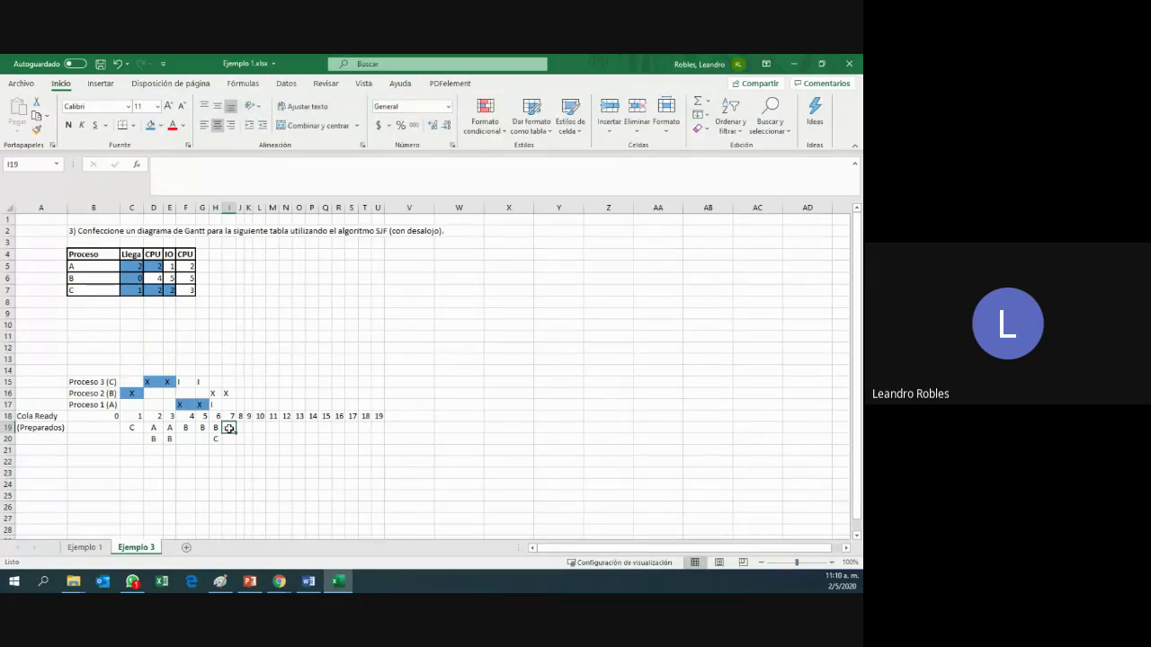
left_click(240, 394)
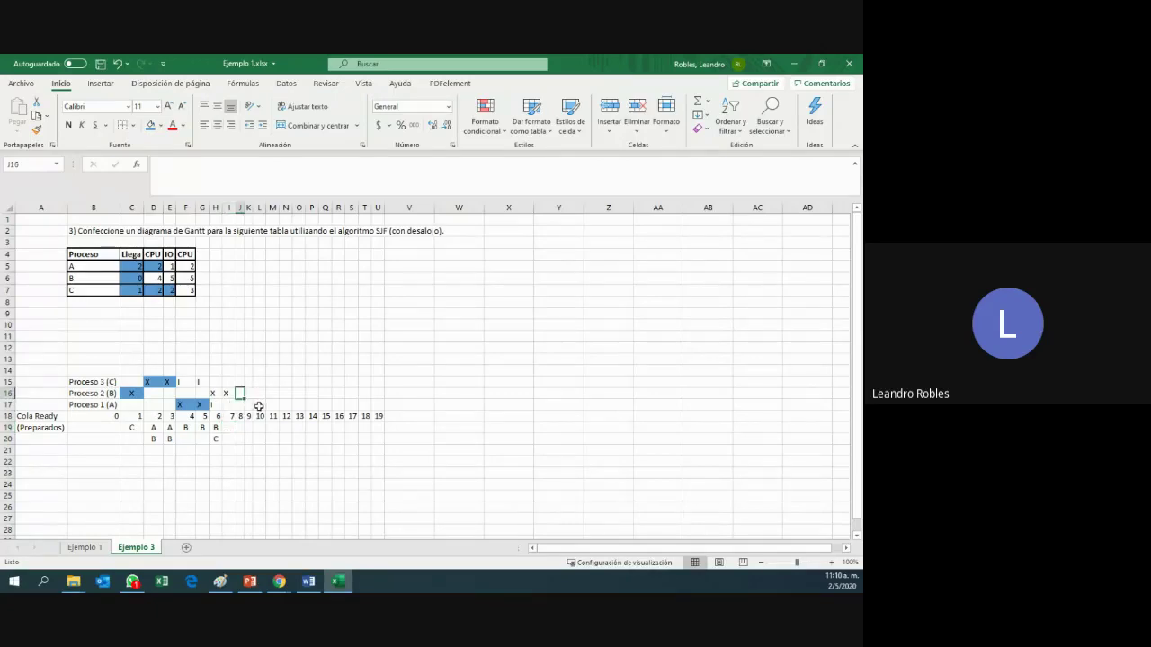
- Fill cells H16:J16 and process B's first CPU burst in D6 with blue
left_click_drag(214, 394, 241, 394)
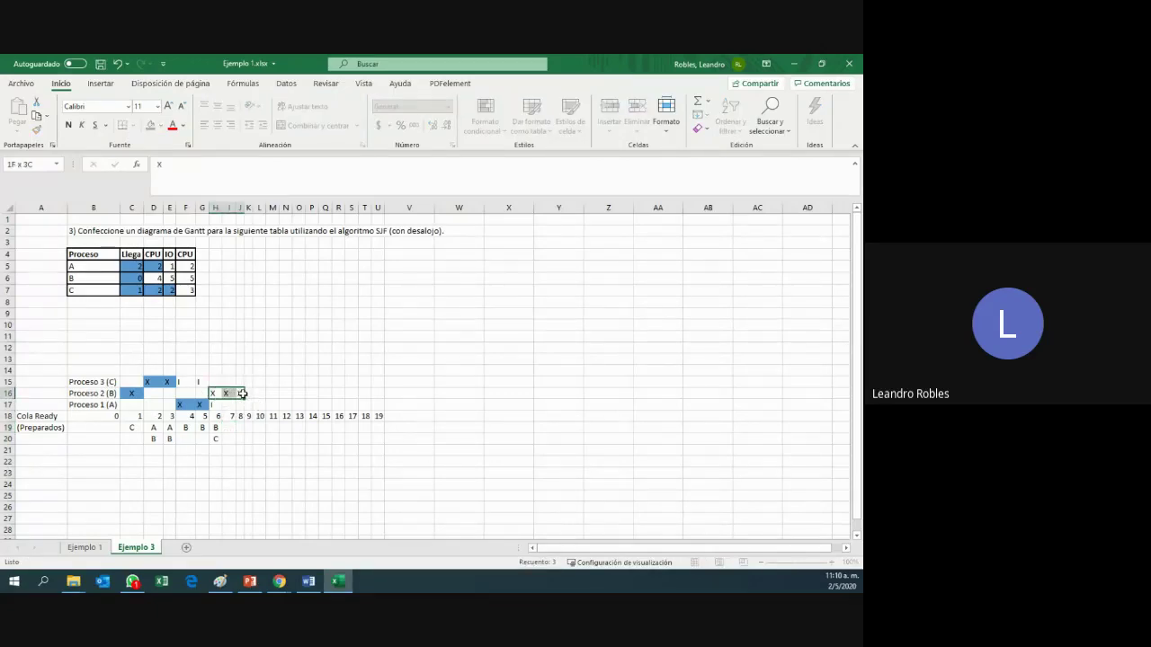
left_click(151, 125)
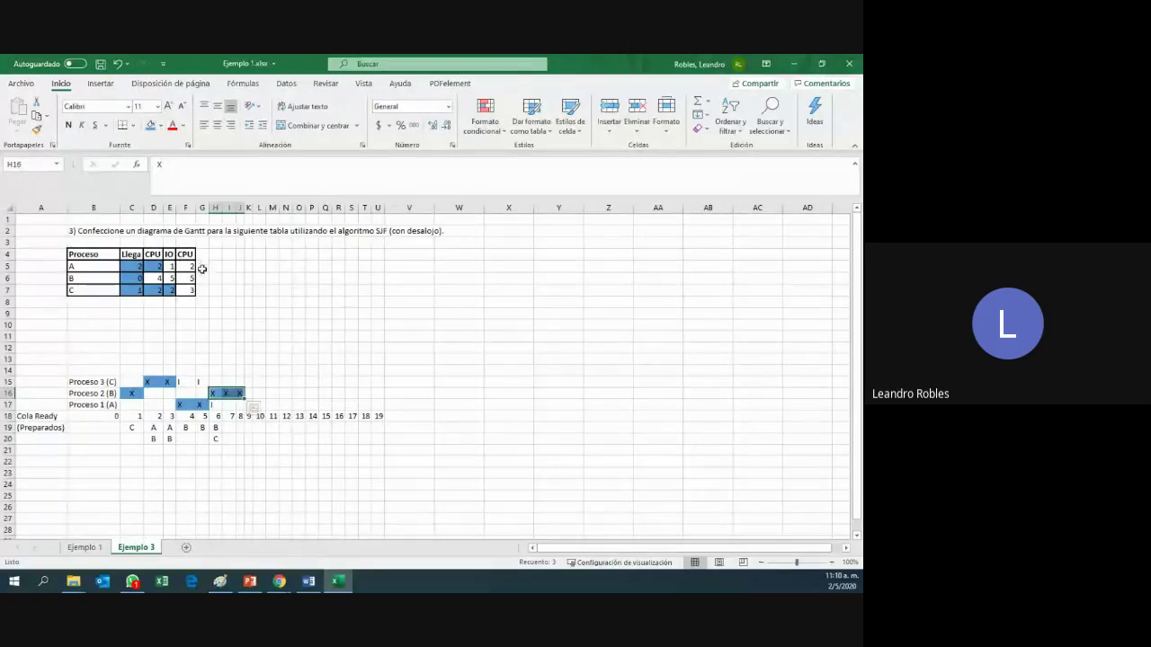
left_click(160, 278)
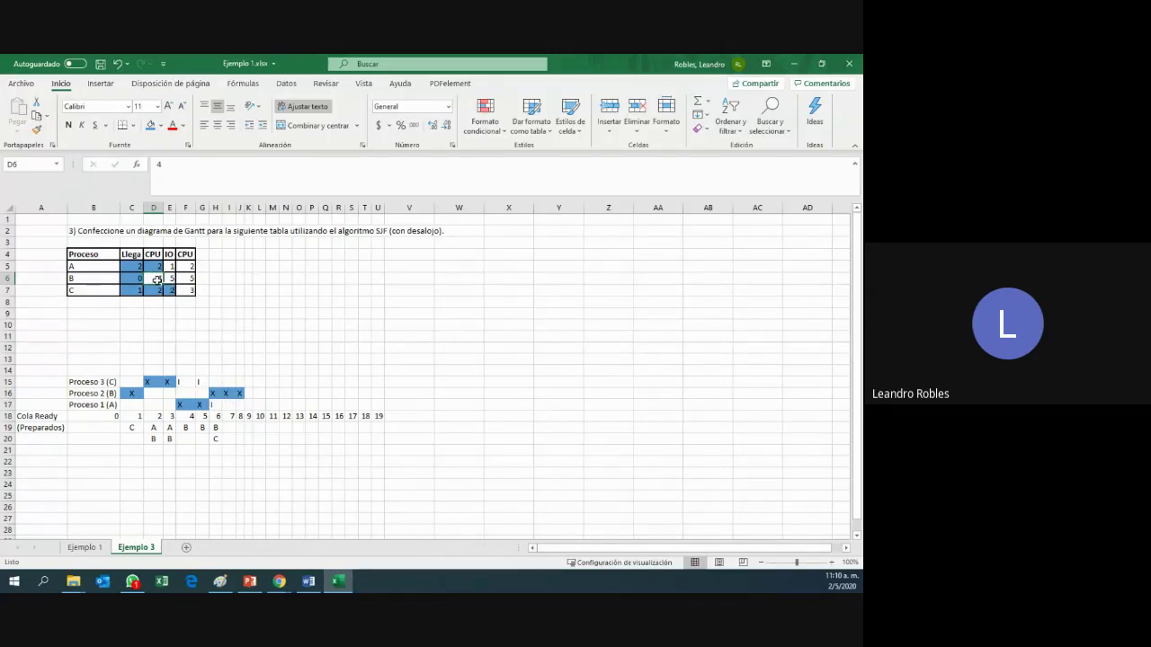
left_click(149, 125)
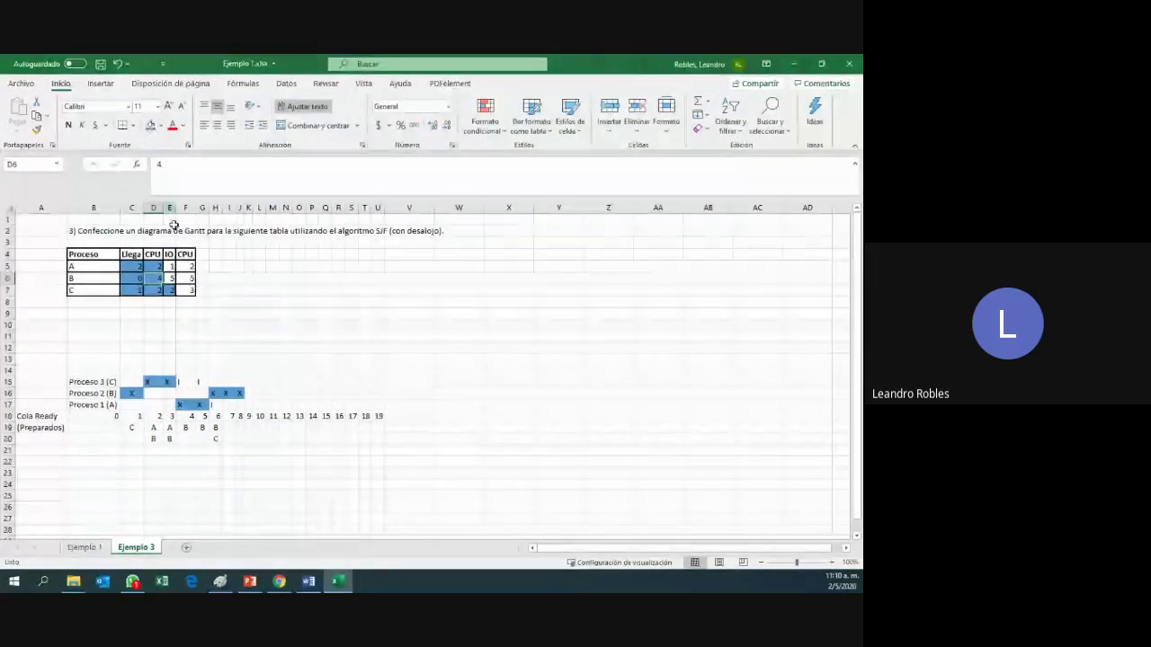
- Enter C in I19 and A in I20 as the ready queue at time 7
left_click(229, 429)
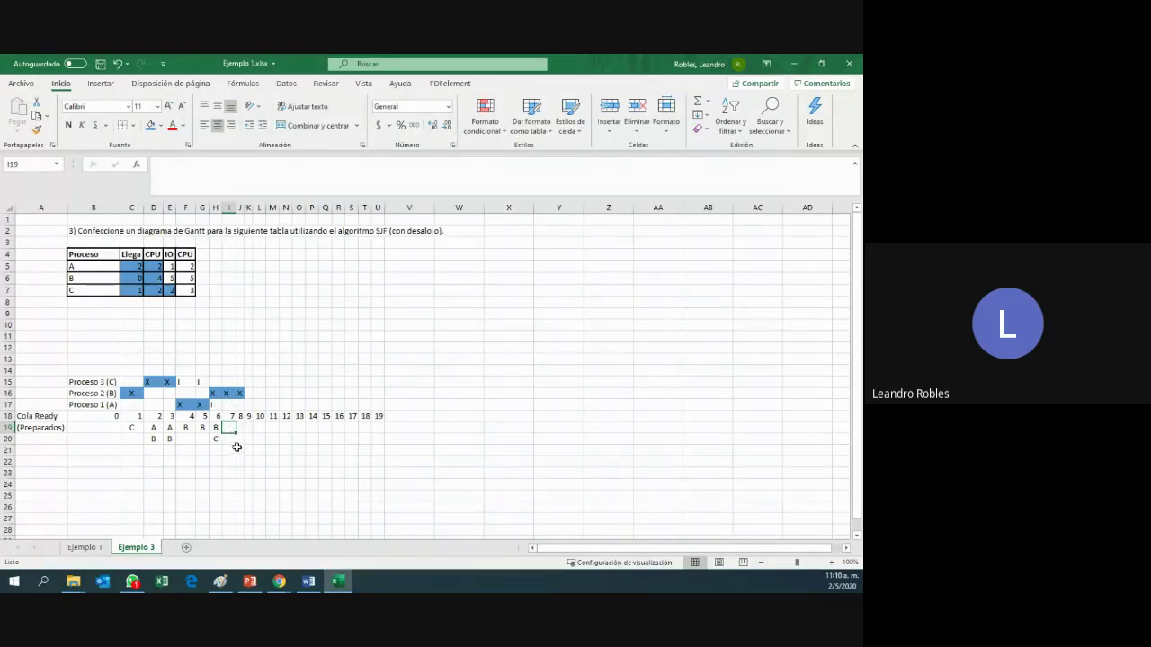
type("C")
key("Return")
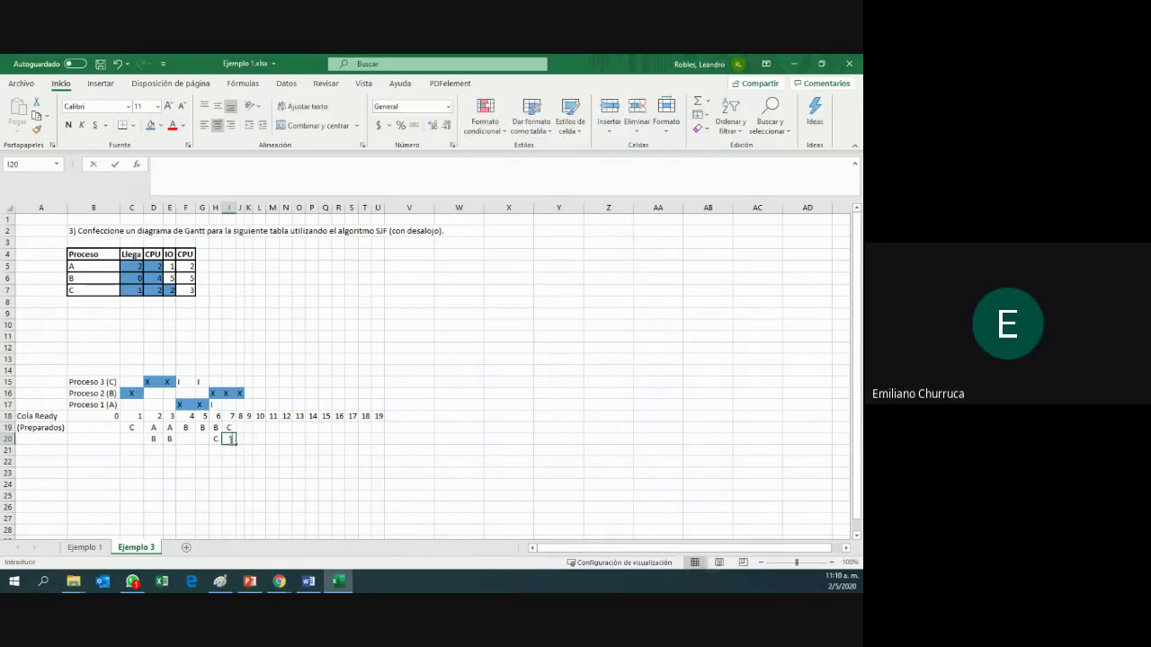
type("A")
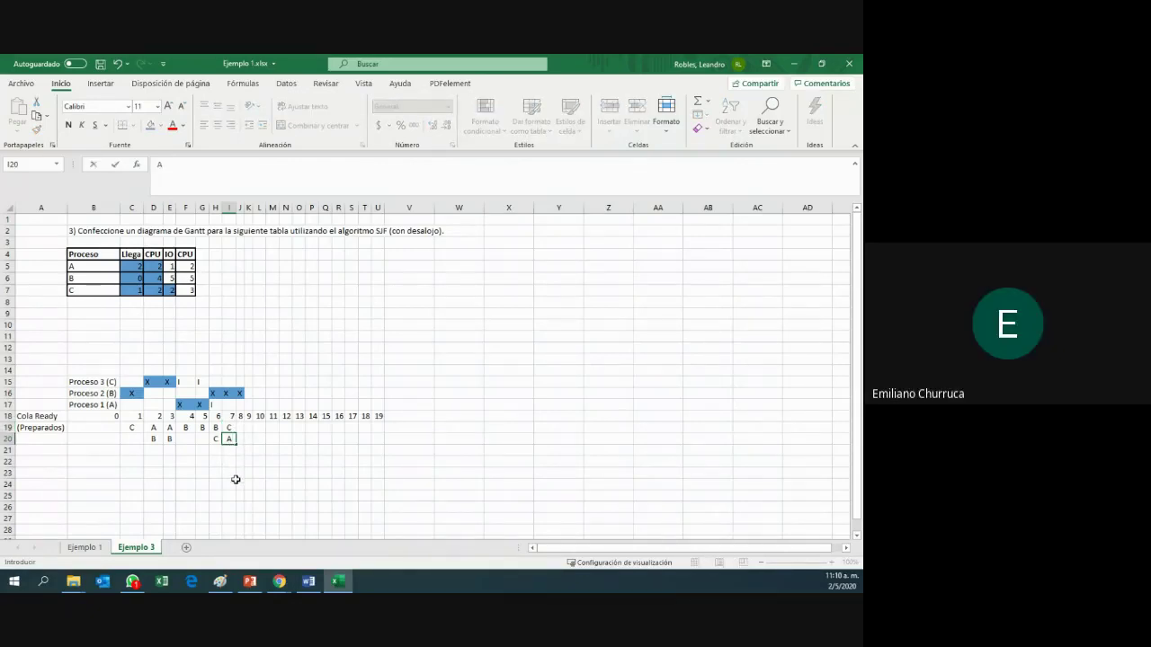
- Write the note "A o C??" in cell I24 below the ready queue
left_click(233, 483)
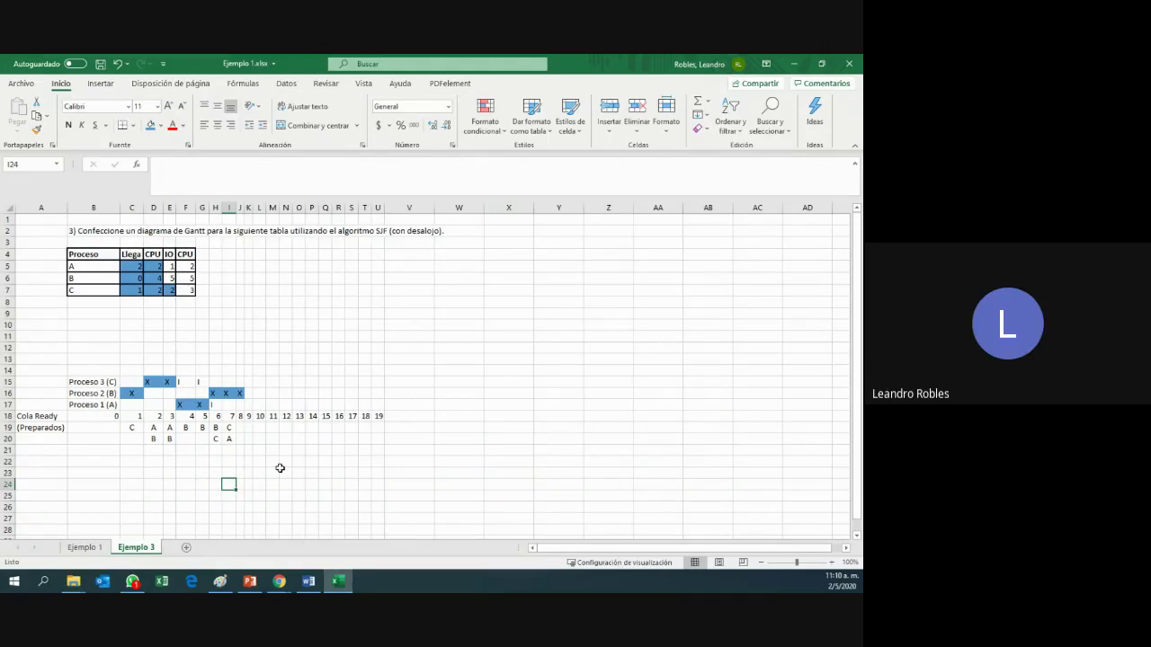
type("A o C")
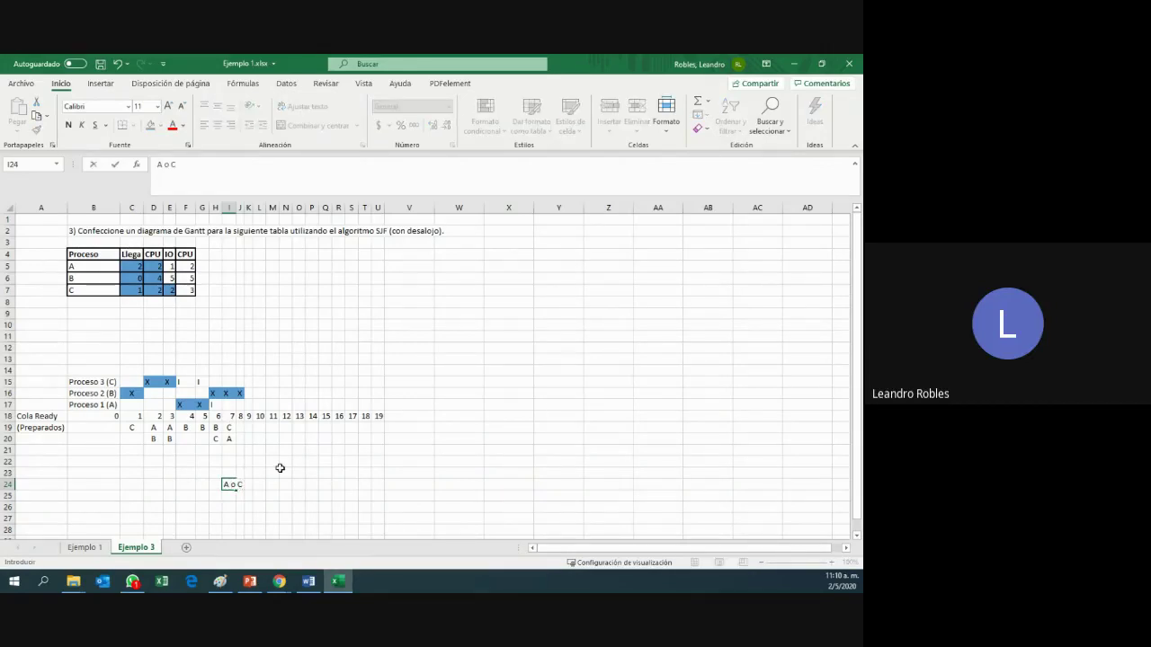
type("??")
key("Return")
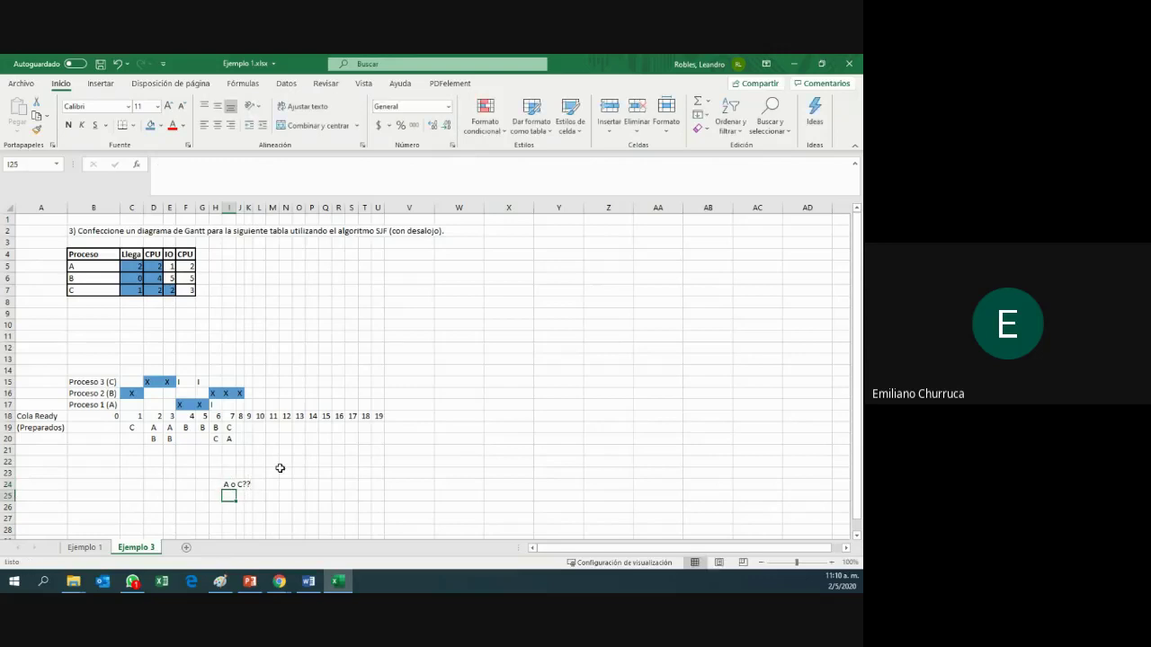
- Compare the second CPU bursts of A and C, and reorder the time 7 queue with A in I19 and C in I20
left_click(186, 267)
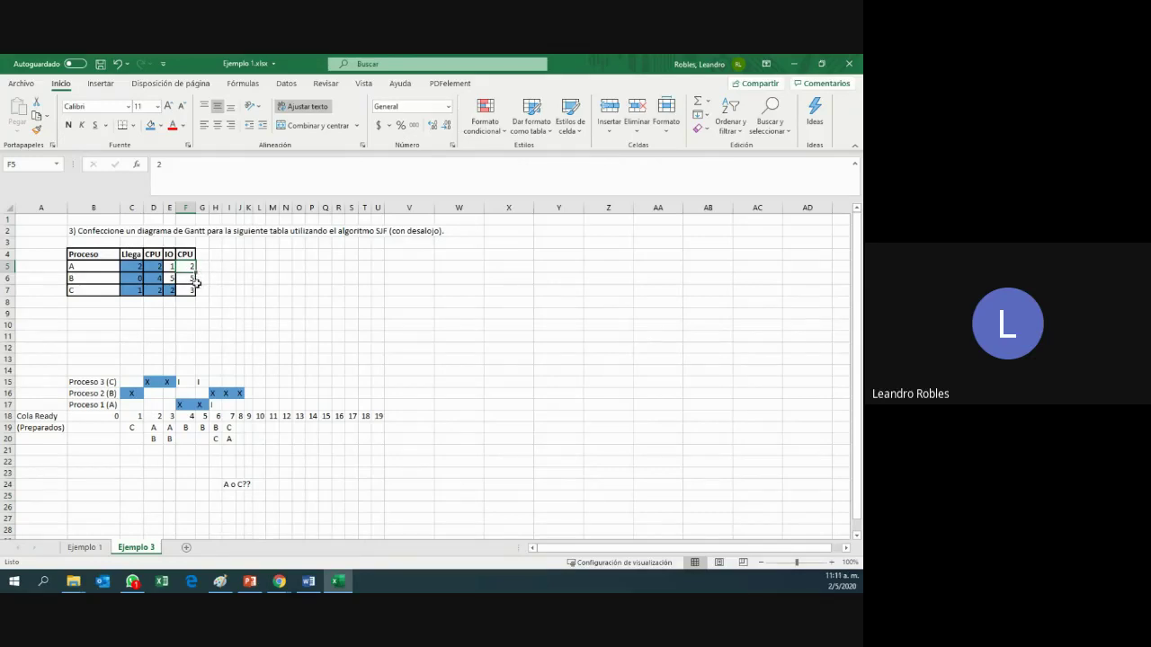
left_click(188, 290)
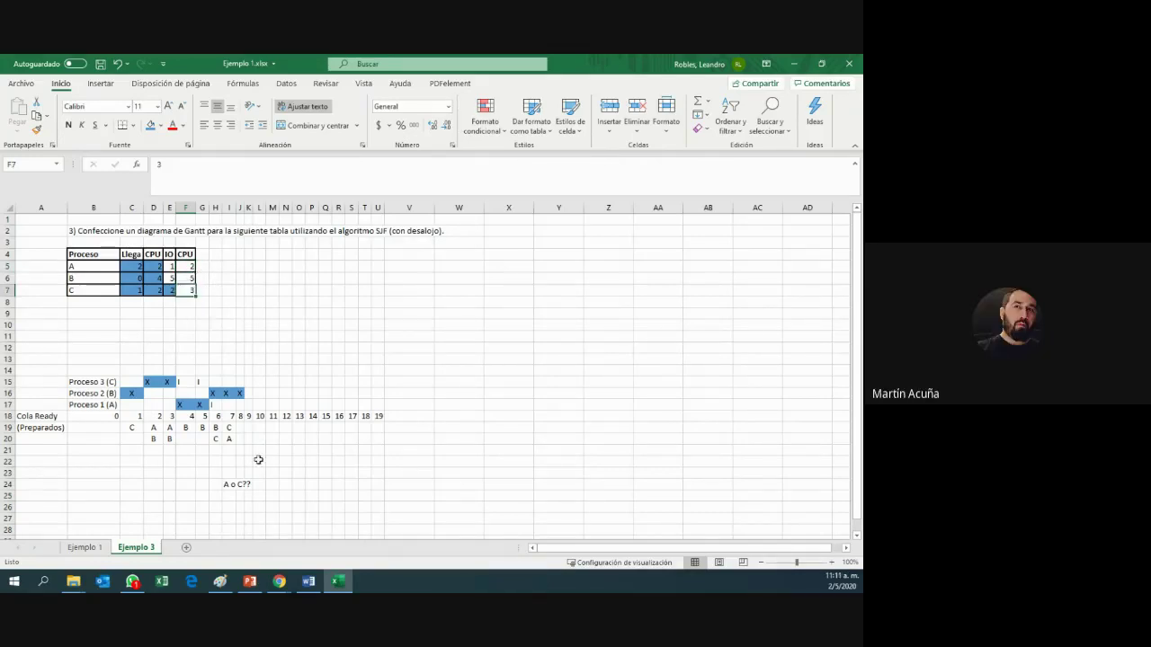
left_click(233, 431)
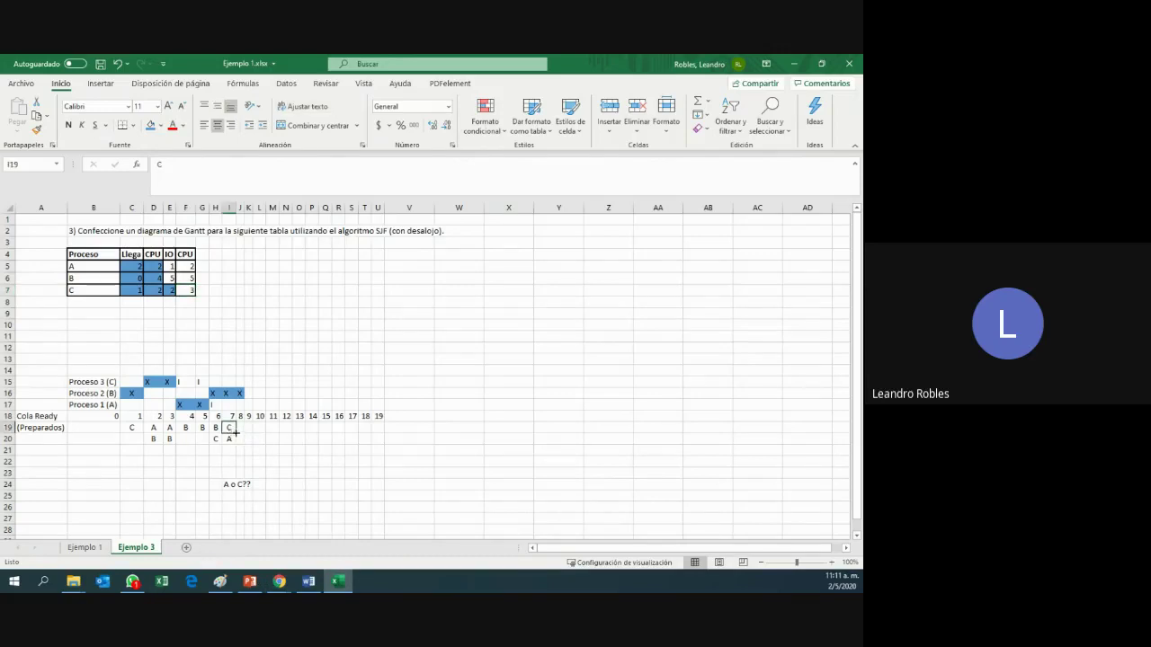
type("A")
key("Return")
type("C")
key("Return")
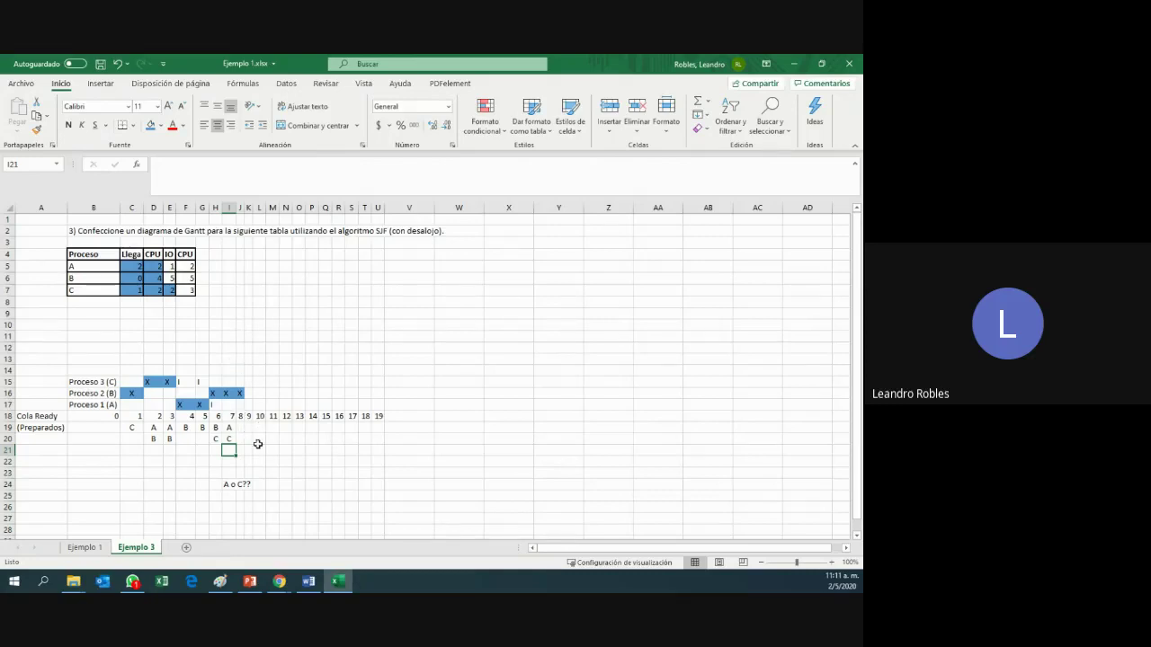
- Delete the "A o C??" note in cell I24
left_click(230, 487)
key("BackSpace")
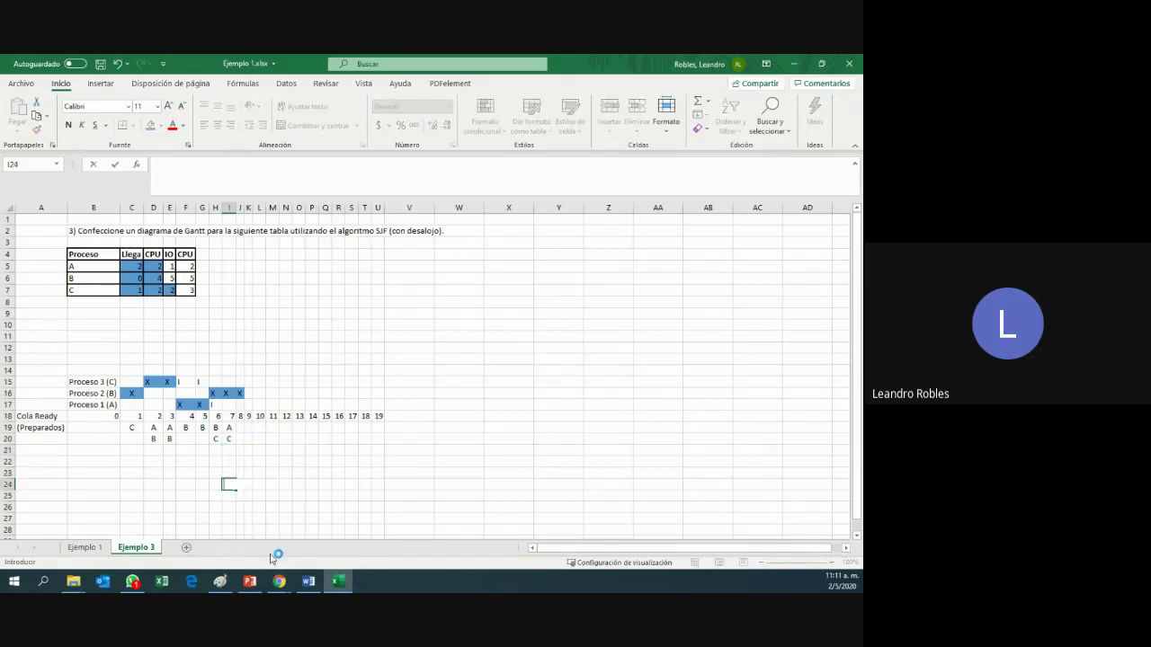
left_click(259, 439)
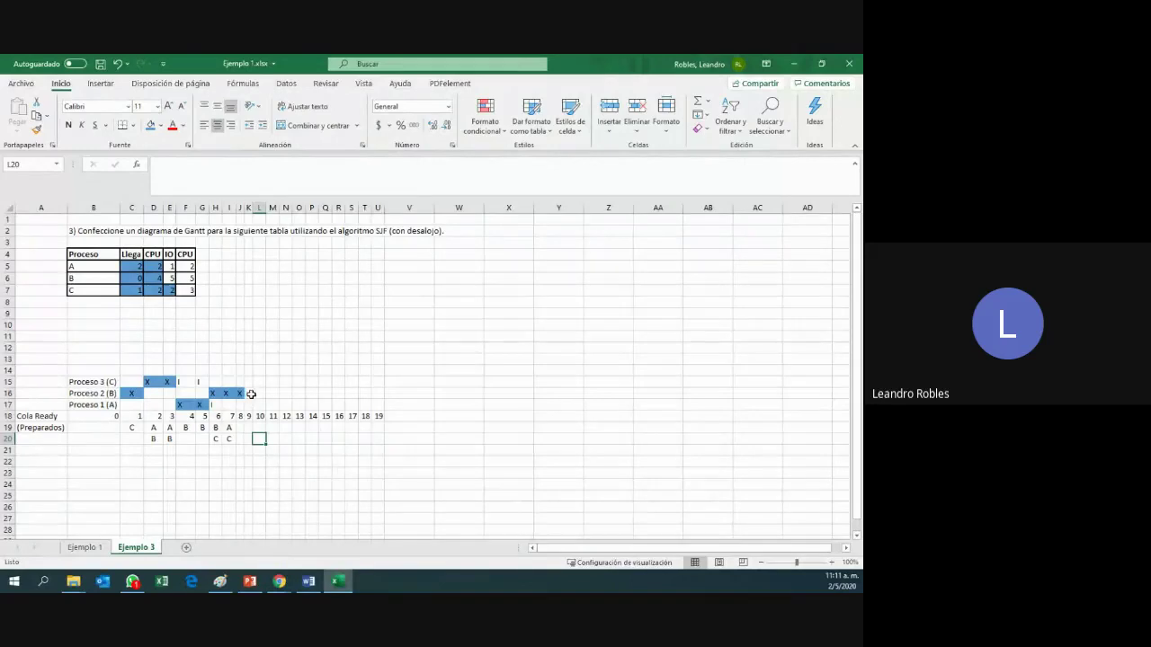
- Examine the IO durations of A and B against the CPU and IO units already marked for Proceso 1 and Proceso 2
left_click(250, 394)
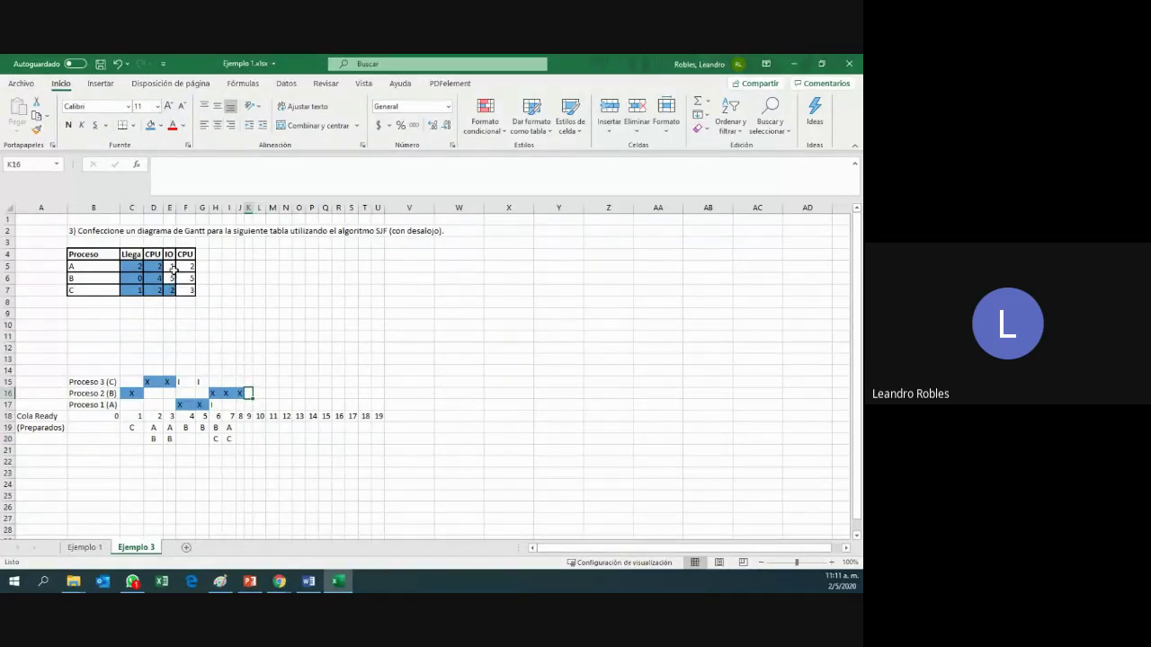
left_click(173, 267)
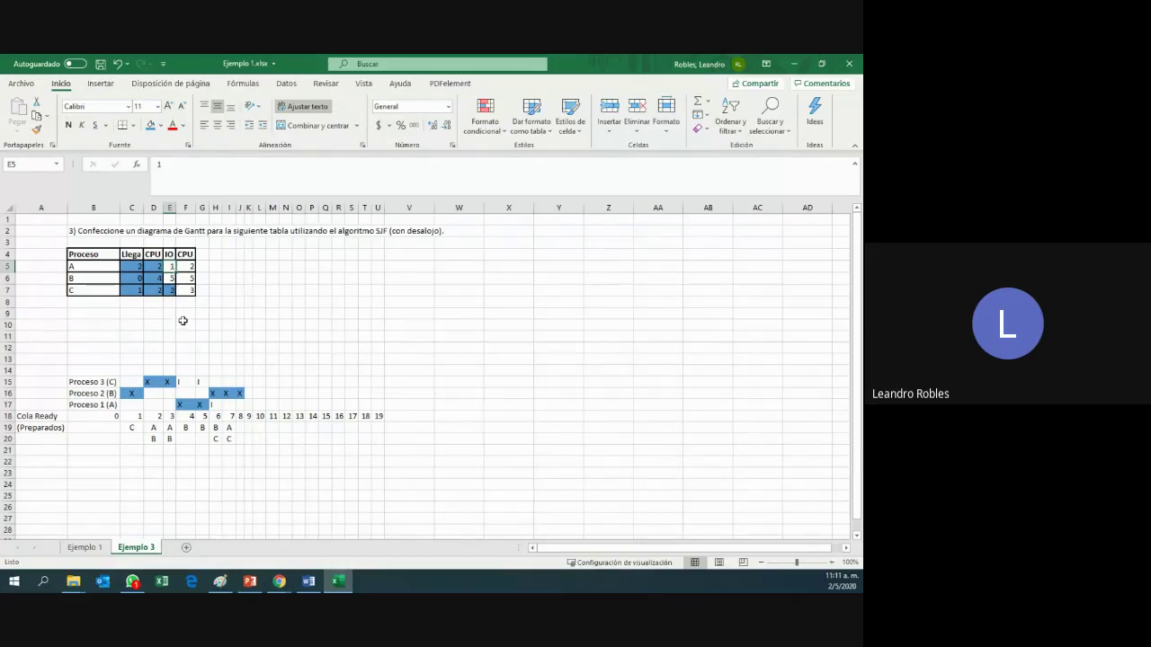
left_click(169, 281)
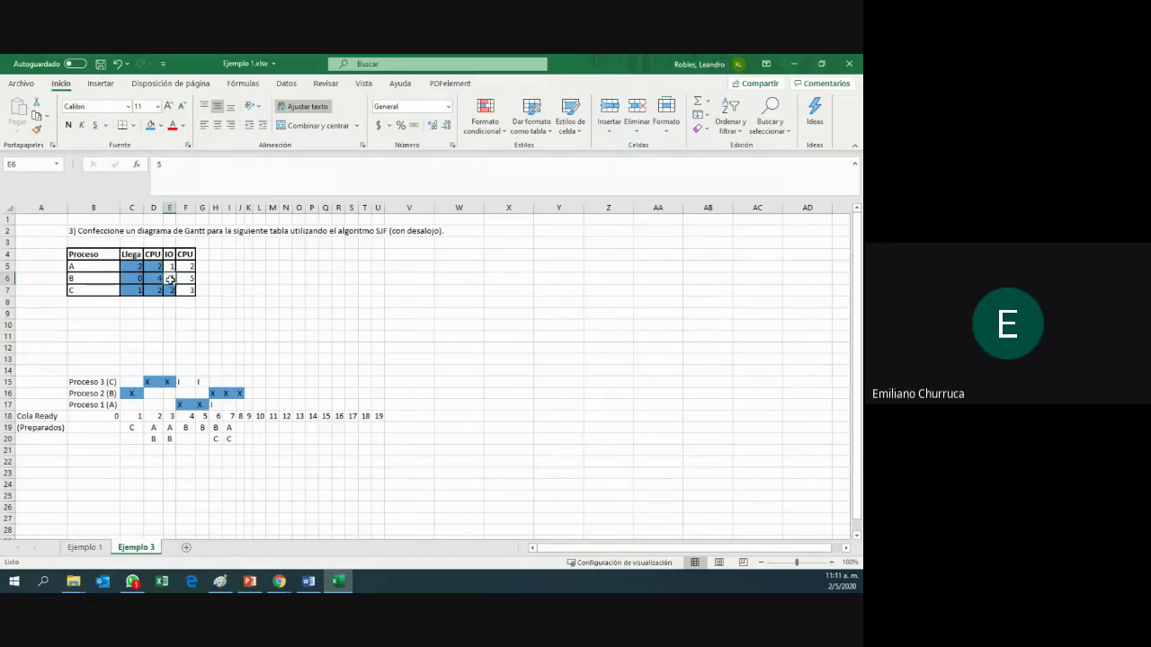
left_click(217, 405)
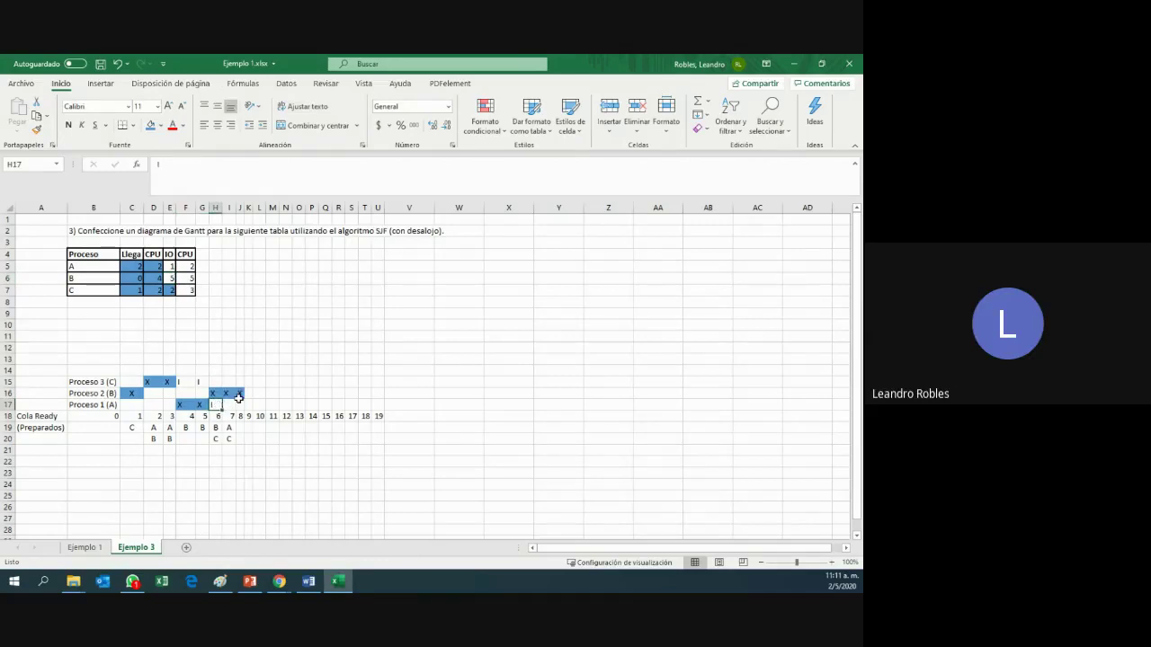
left_click(134, 392)
left_click_drag(214, 393, 241, 393)
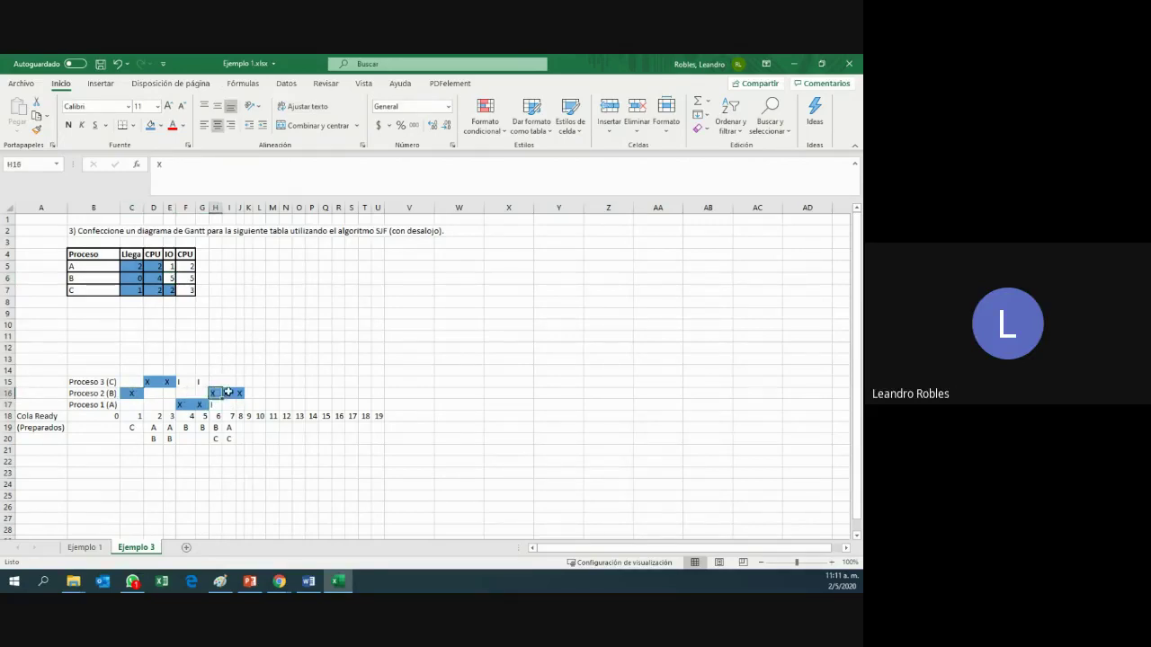
left_click(248, 393)
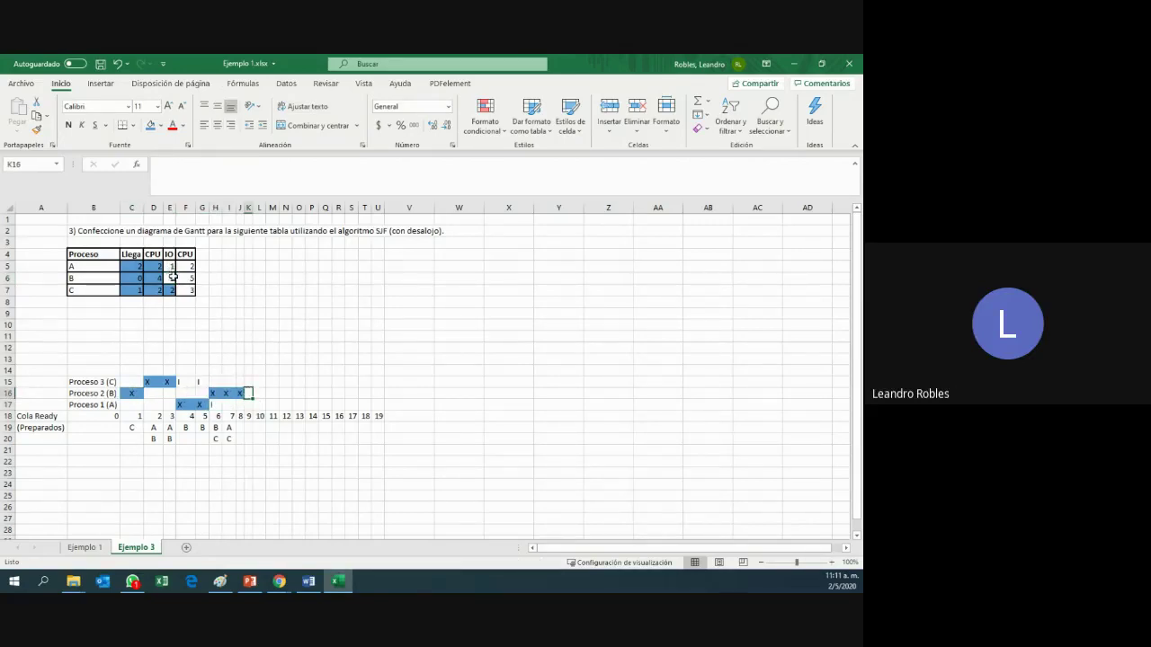
left_click(171, 280)
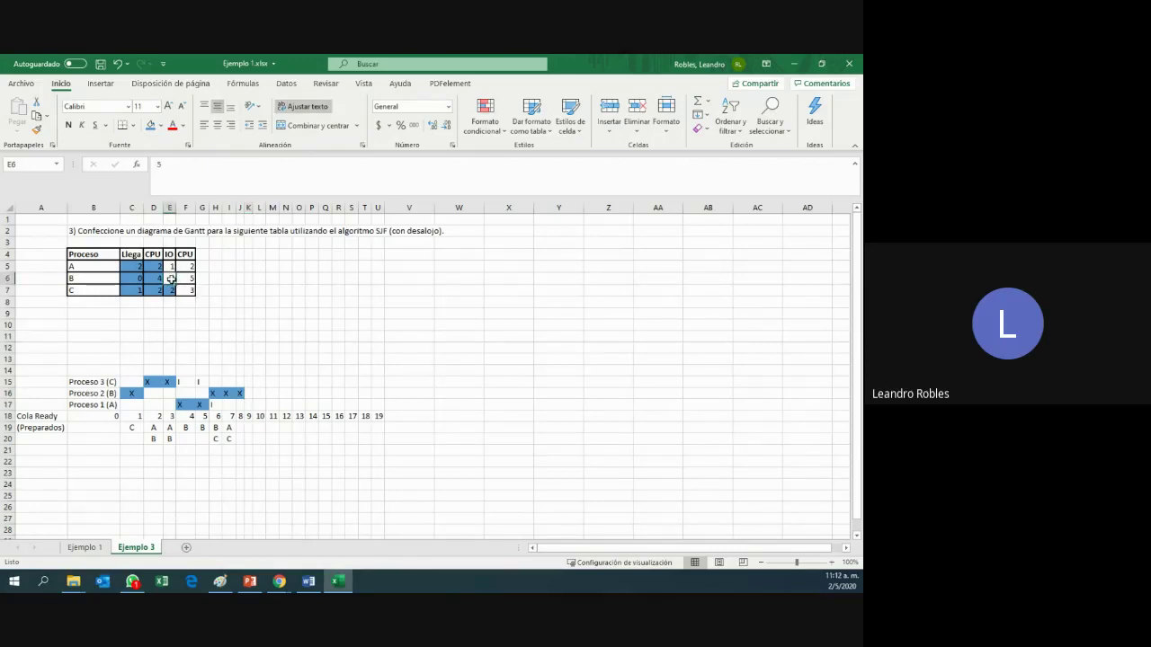
type("I")
key("Escape")
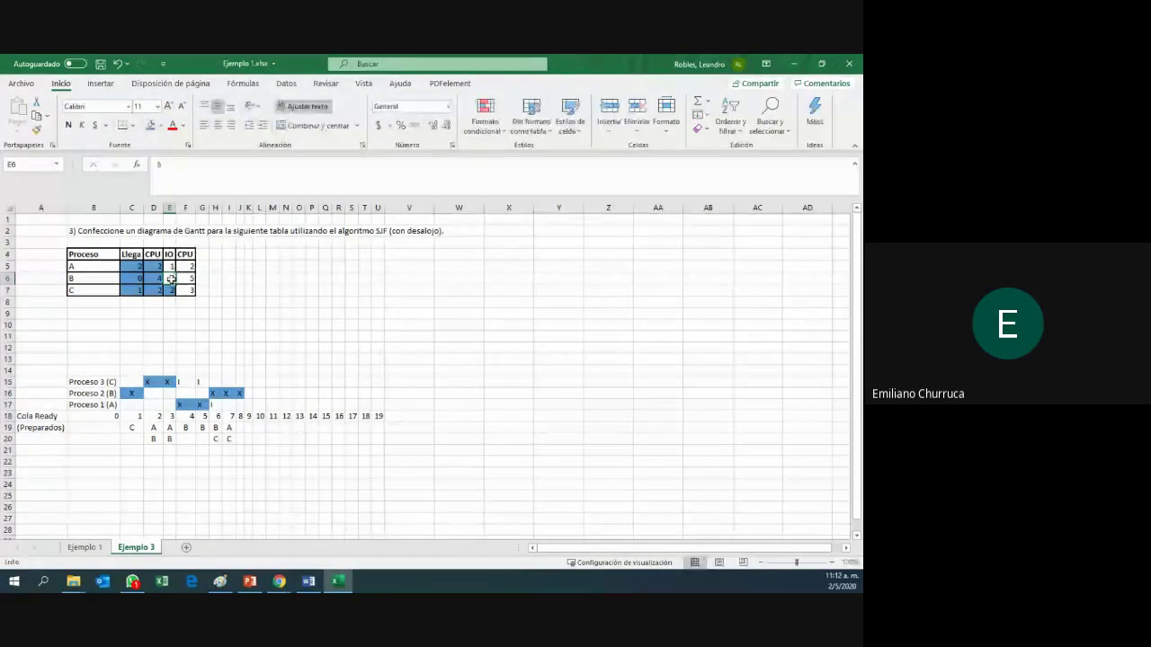
- Shade A's IO duration in E5 blue and mark five IO units (I) for Proceso 2 in K16:O16
left_click(171, 266)
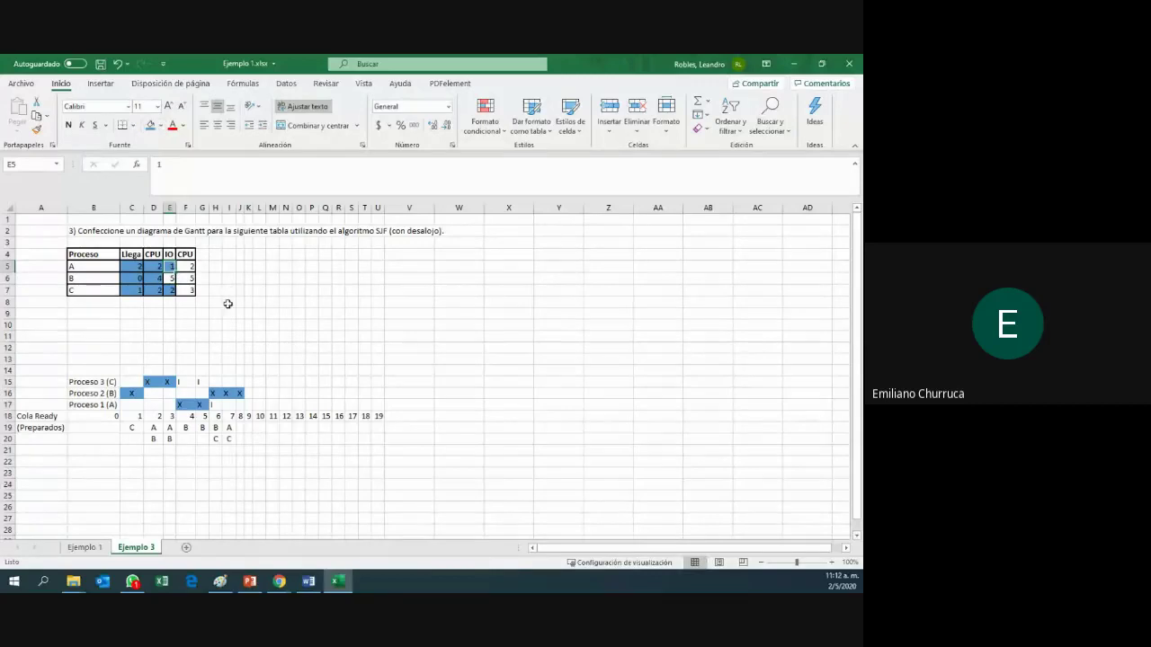
left_click(249, 393)
type("I")
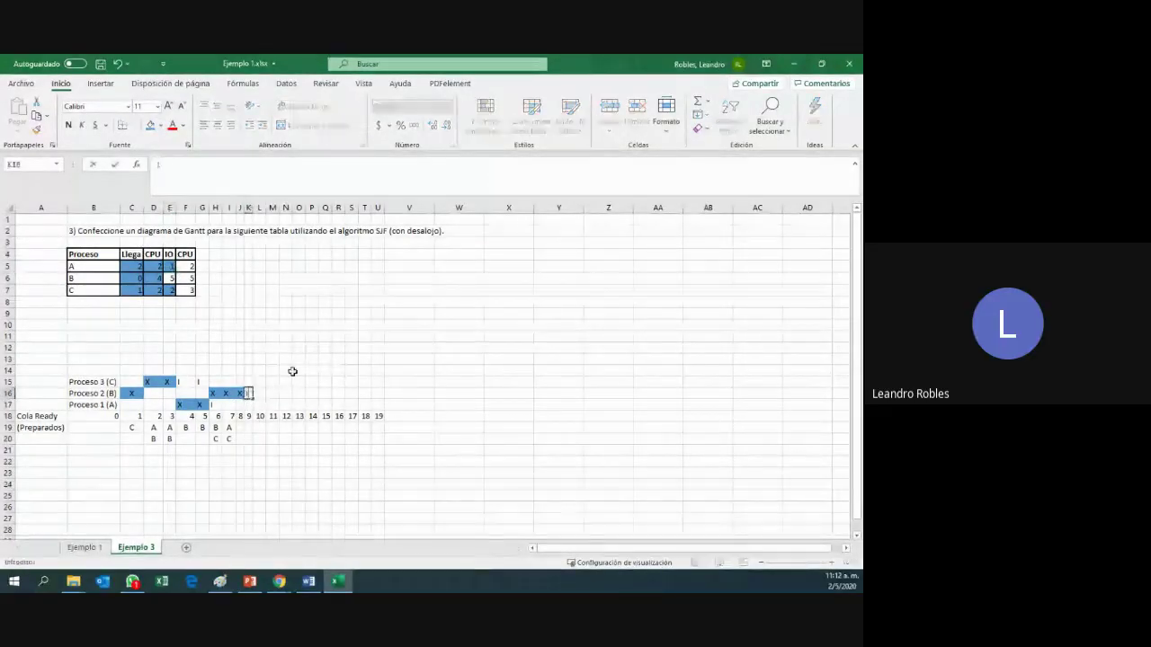
key("Return")
key("Right")
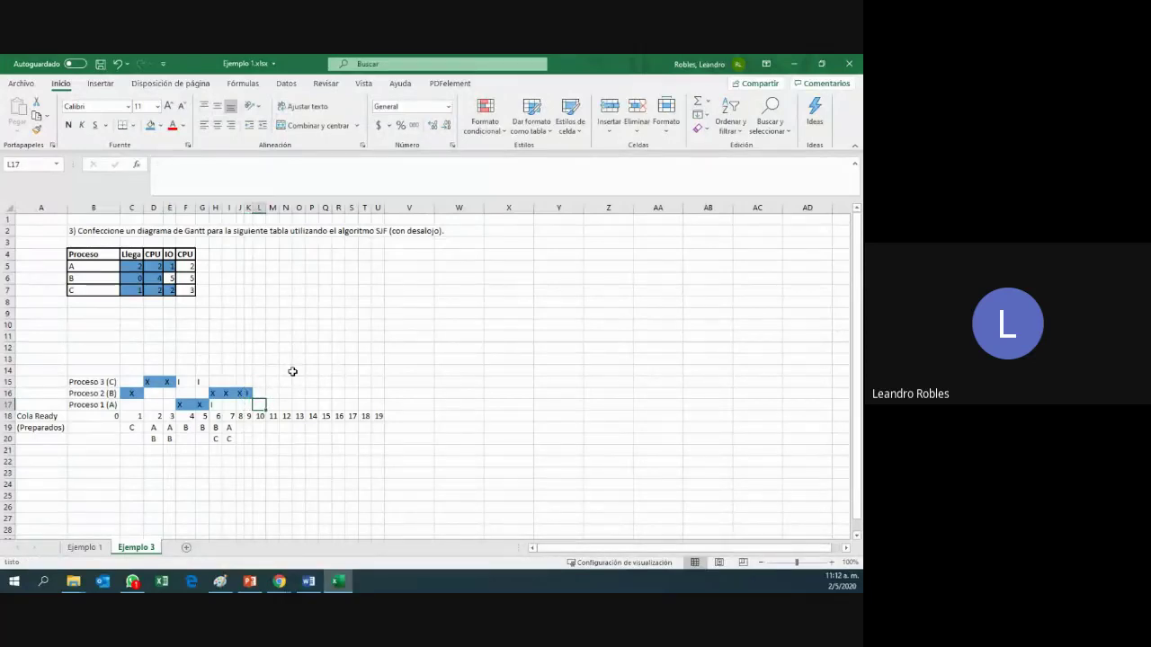
key("Up")
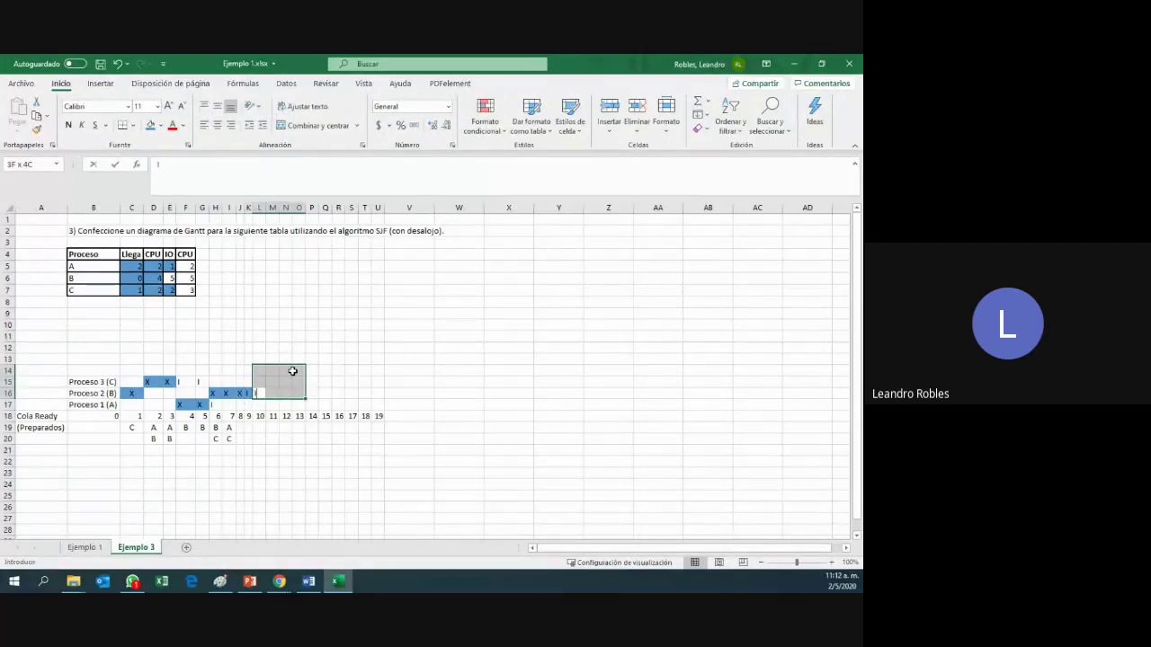
type("I")
key("Right")
type("I")
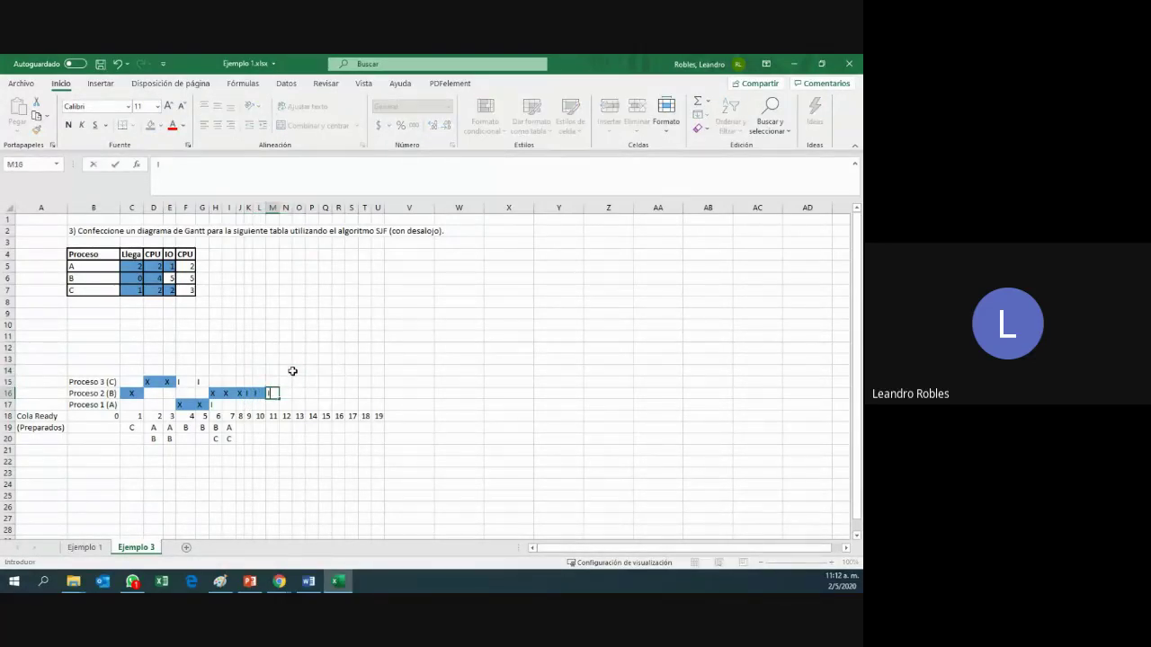
key("Right")
type("I")
key("Right")
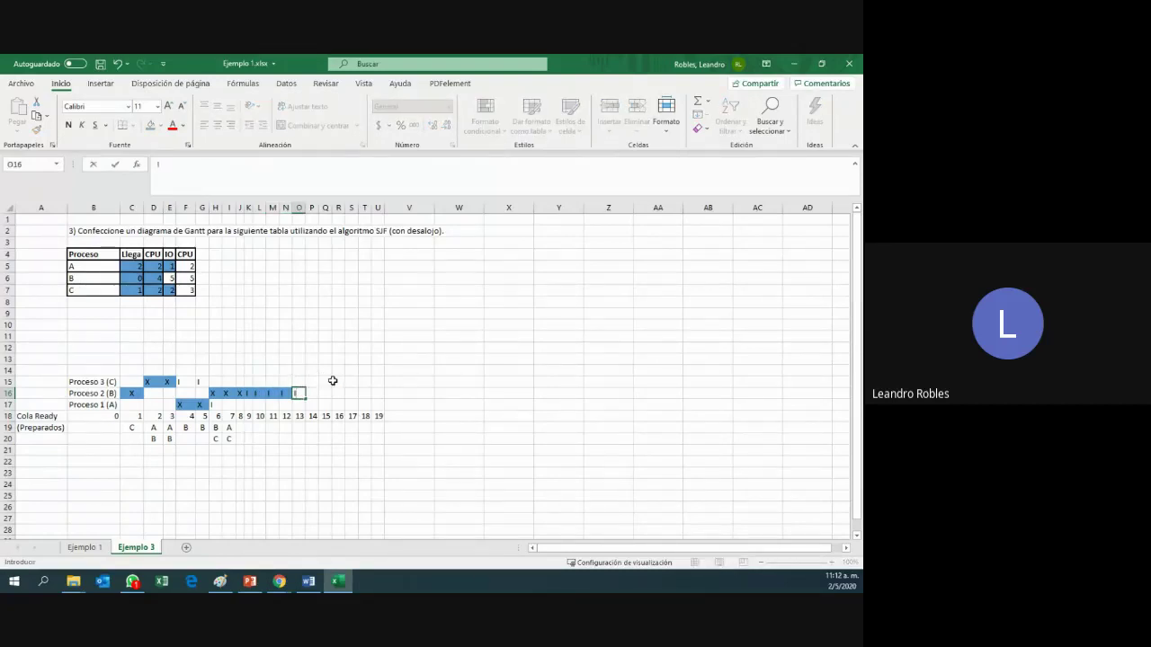
- Remove the blue fill from Proceso 2's IO units in K16:O16
left_click_drag(299, 393, 250, 393)
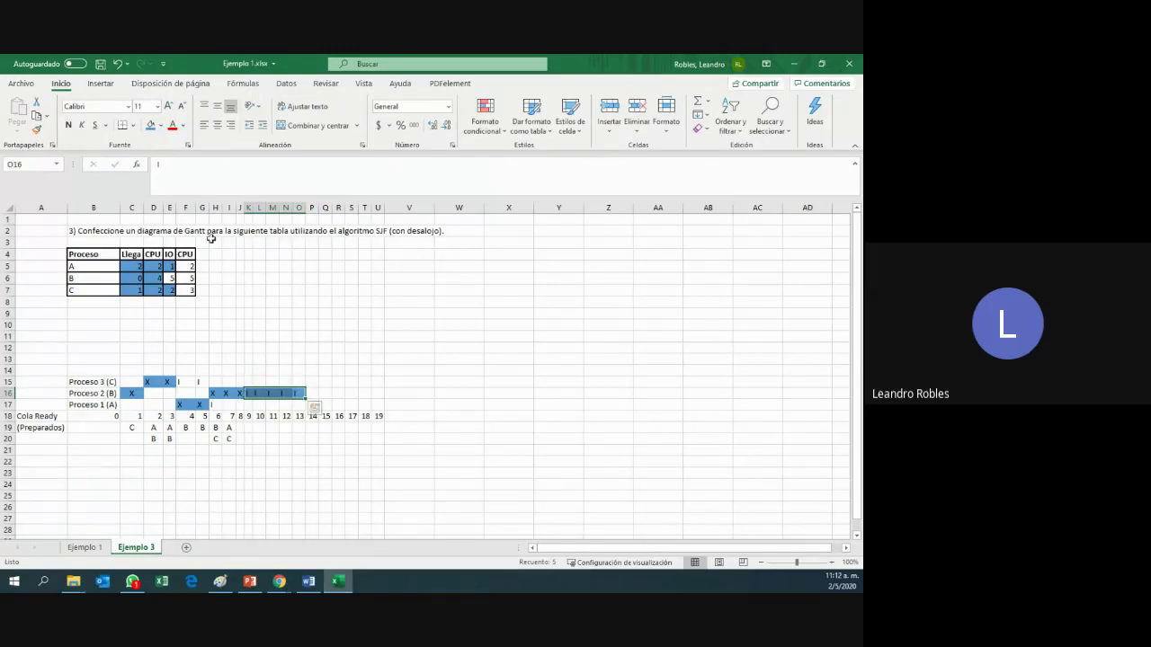
left_click(161, 128)
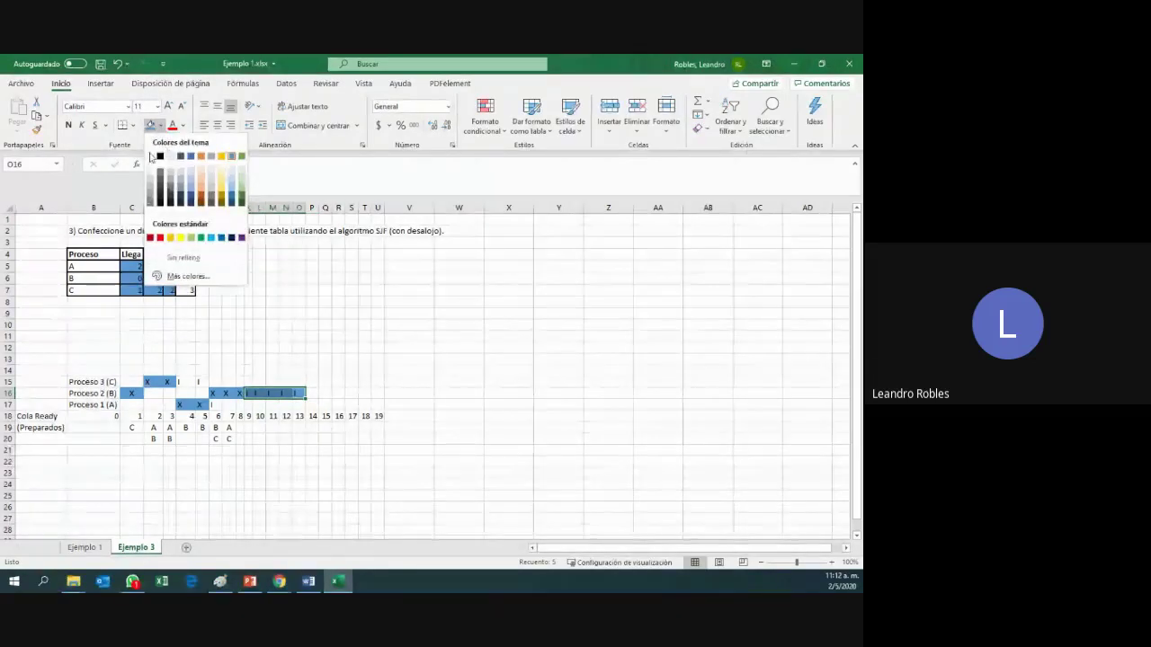
left_click(184, 258)
left_click(298, 370)
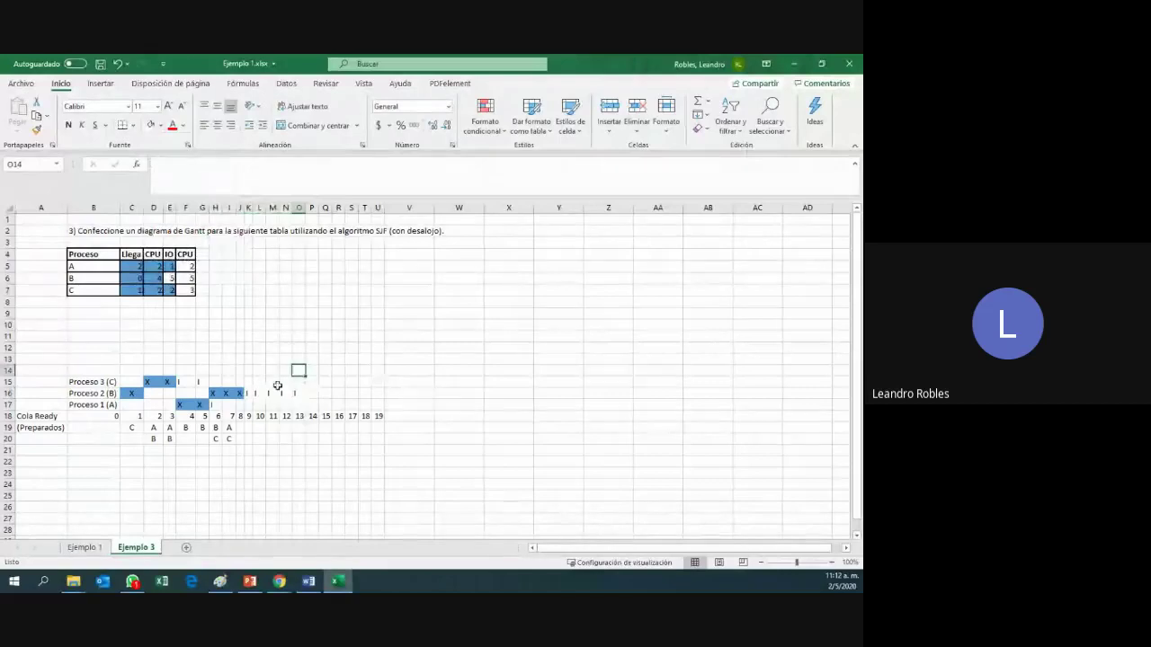
left_click(169, 278)
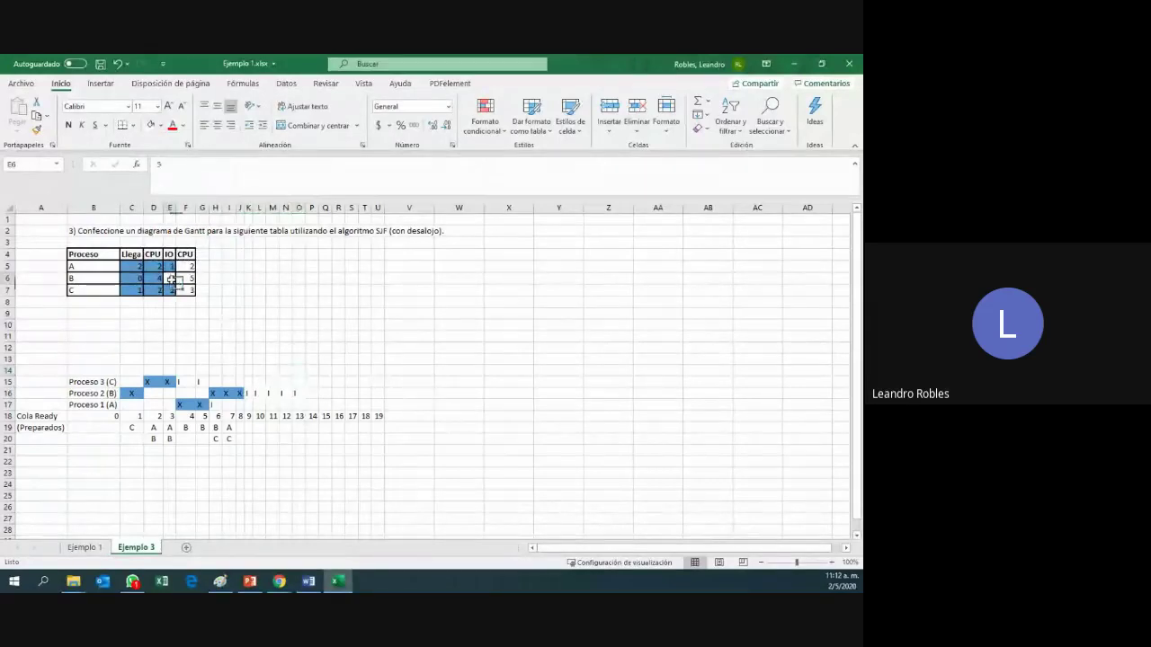
left_click(161, 126)
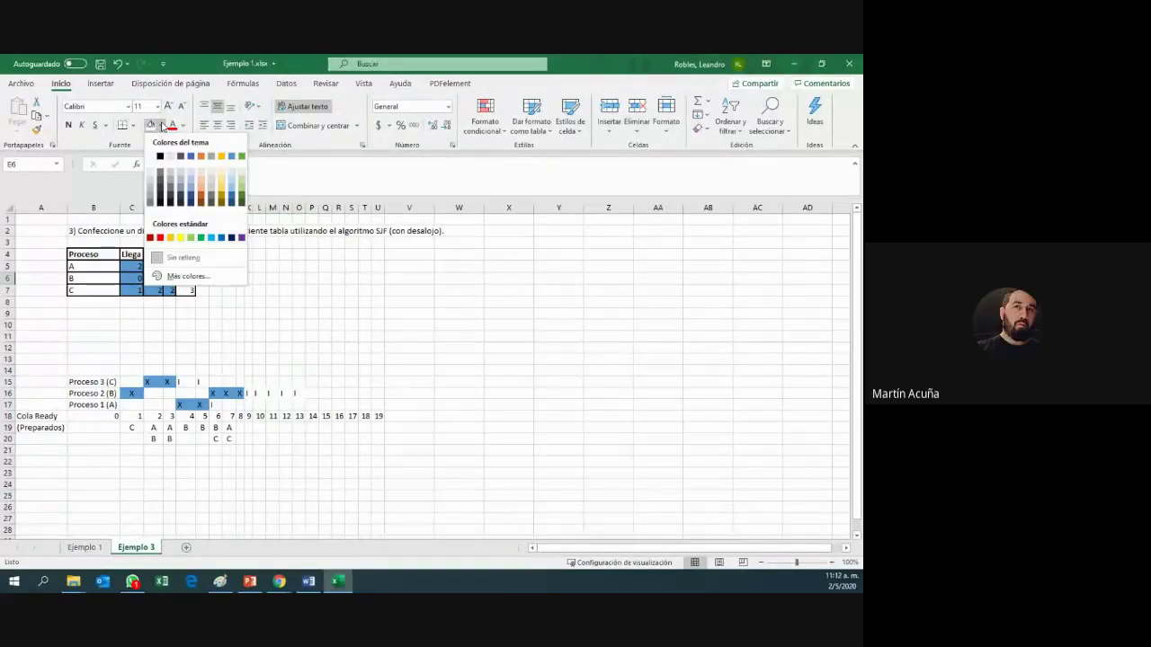
left_click(238, 240)
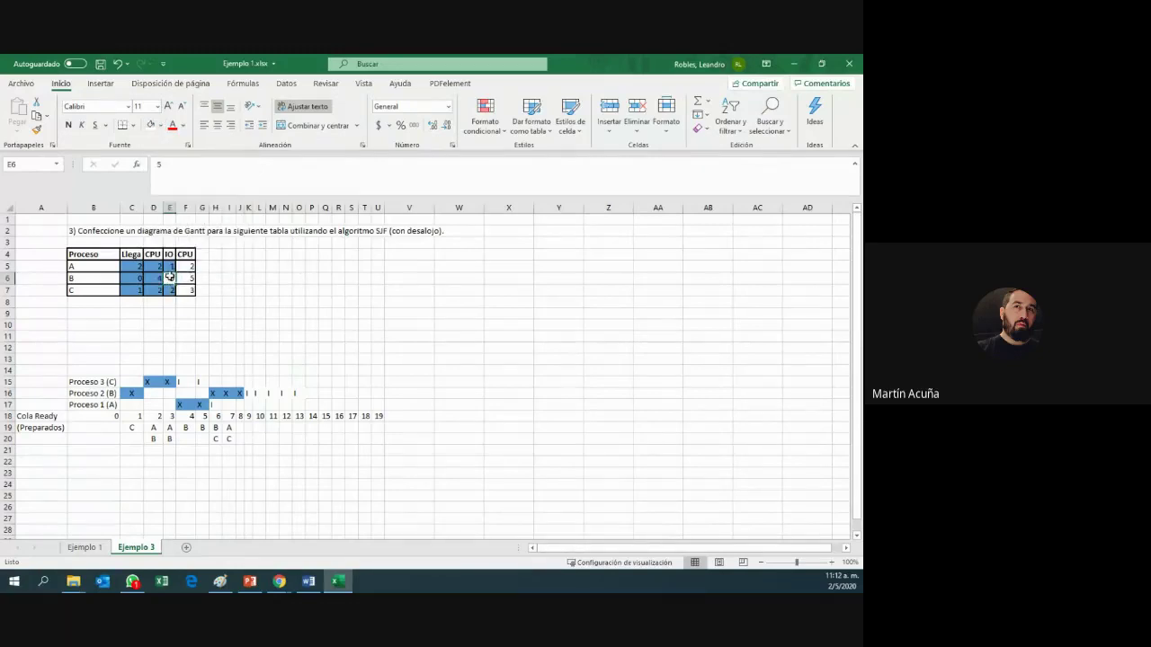
left_click(183, 126)
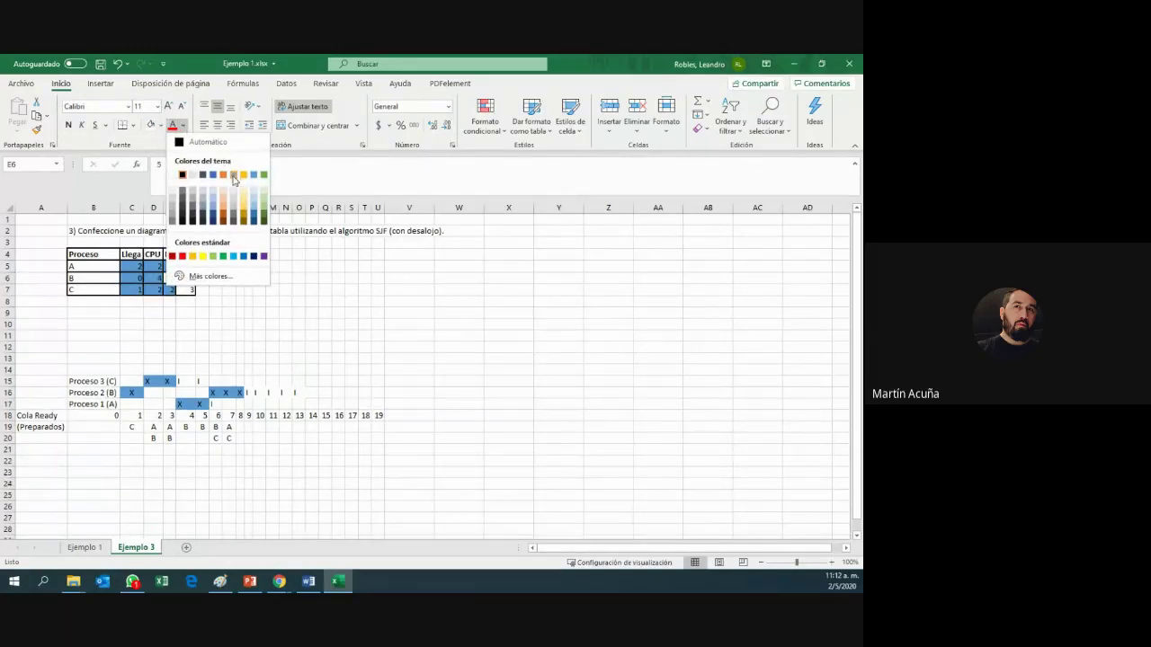
left_click(216, 176)
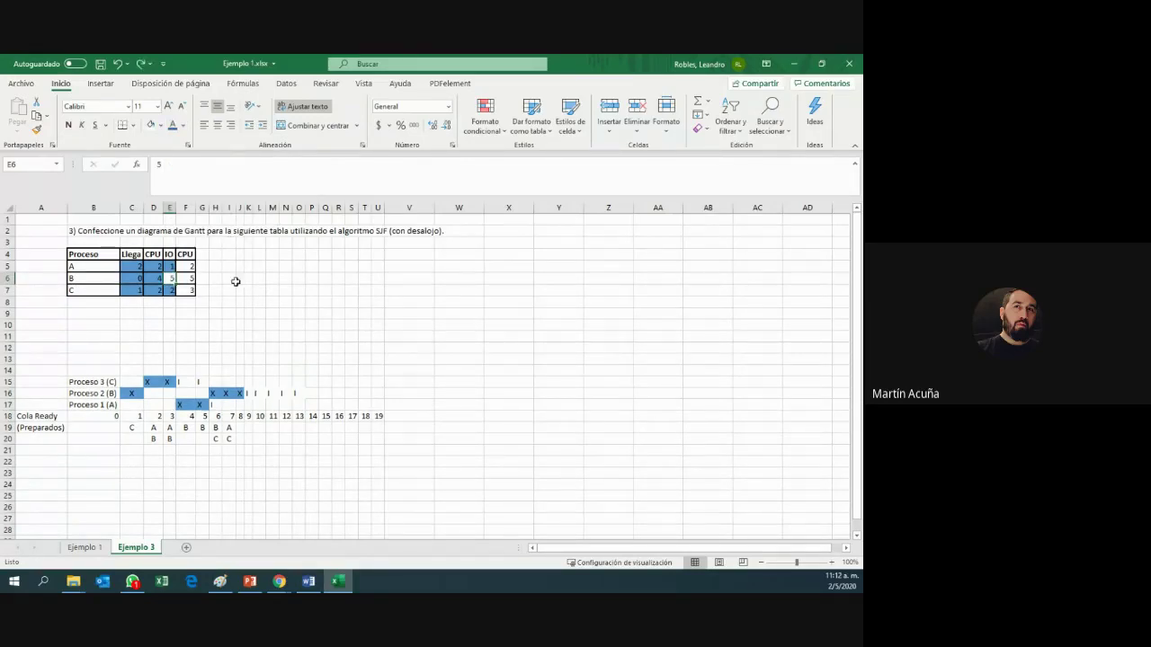
left_click(239, 325)
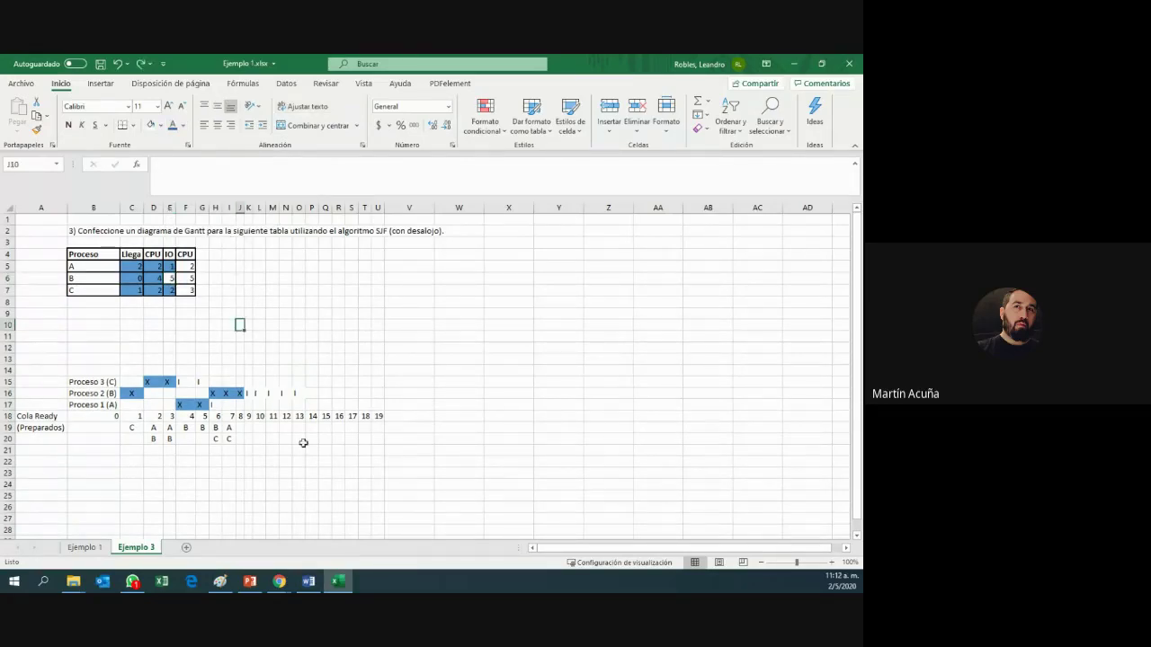
left_click(215, 429)
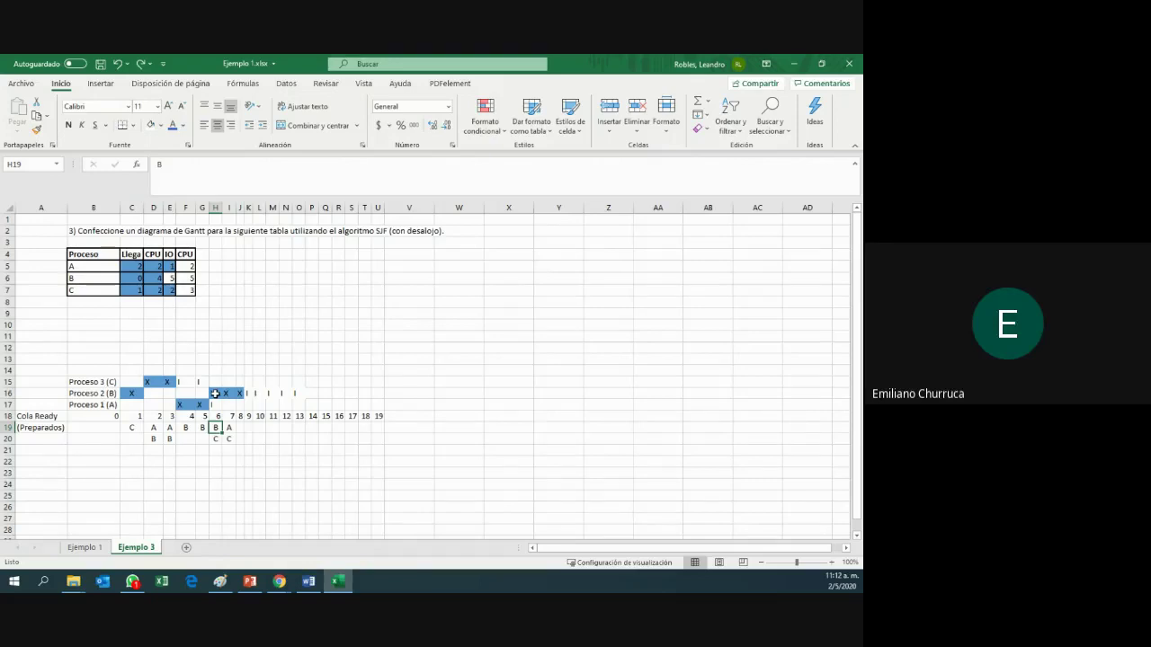
left_click(206, 439)
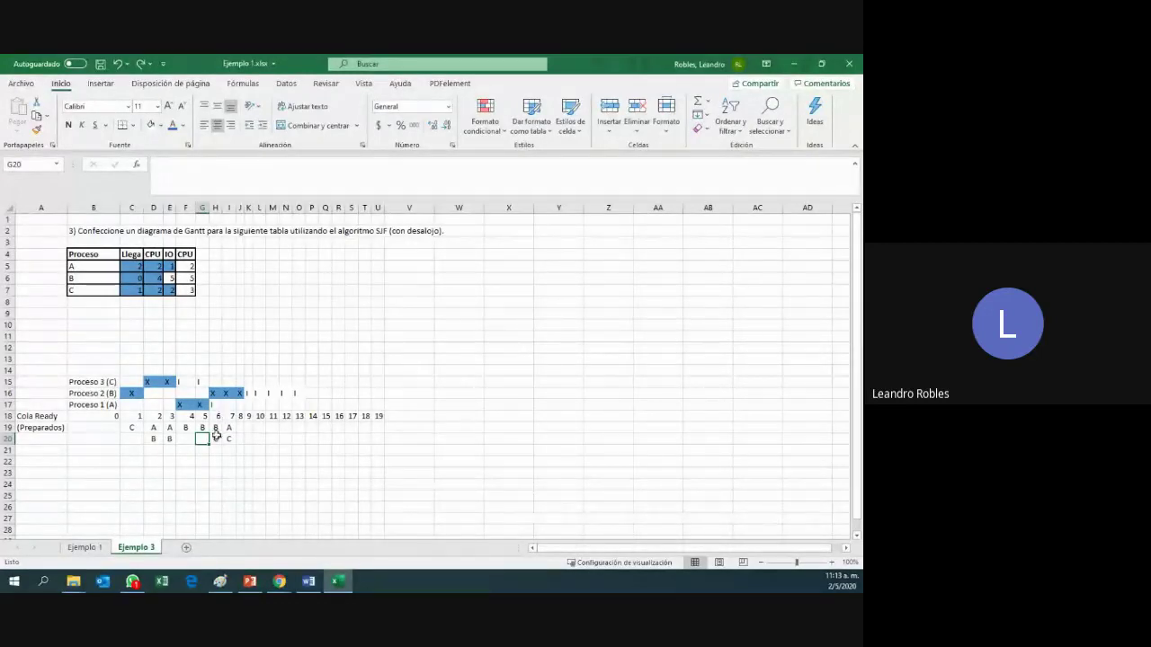
left_click(217, 429)
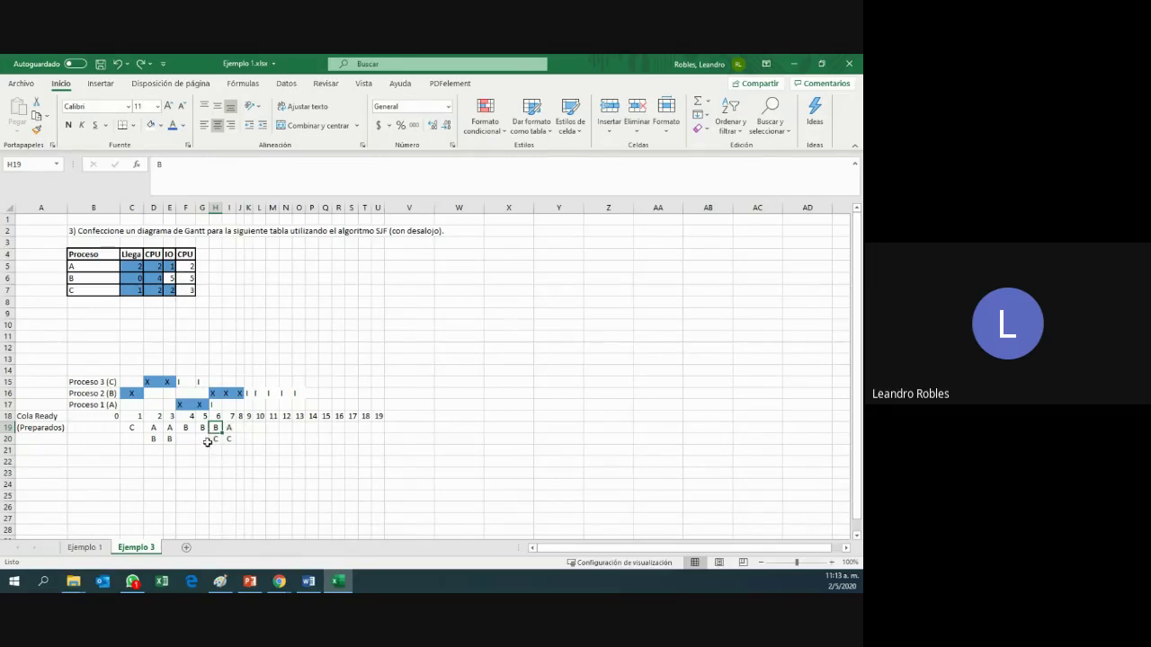
left_click(206, 440)
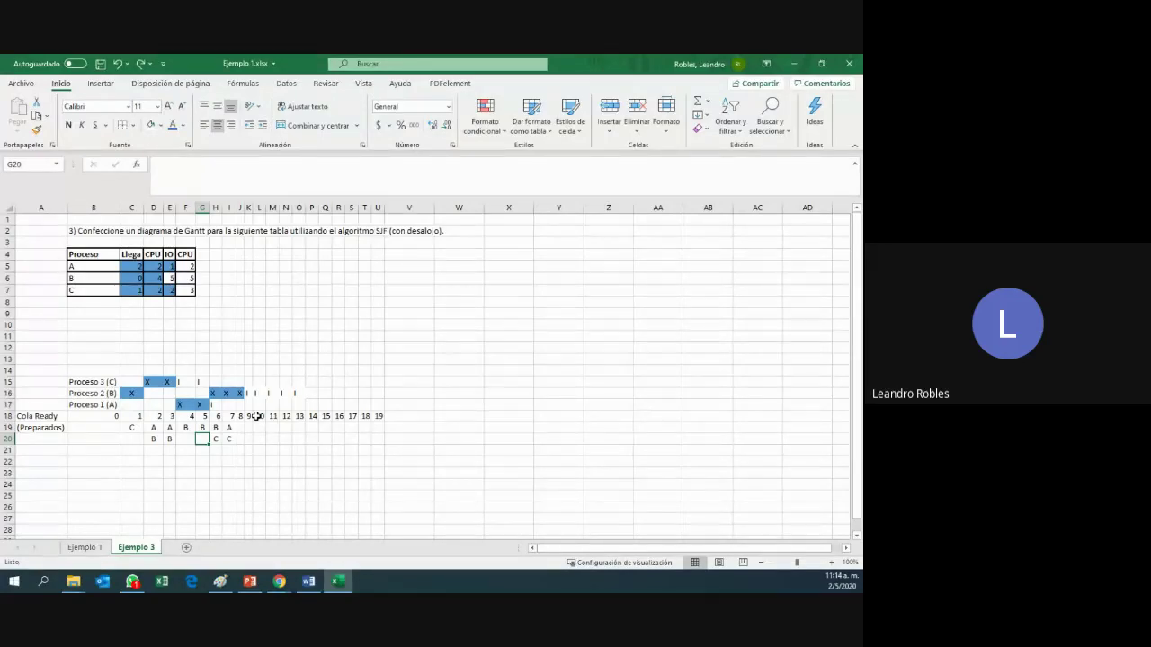
- Shade B's IO duration in E6 with the same blue fill as the other completed durations
left_click(171, 279)
left_click(157, 127)
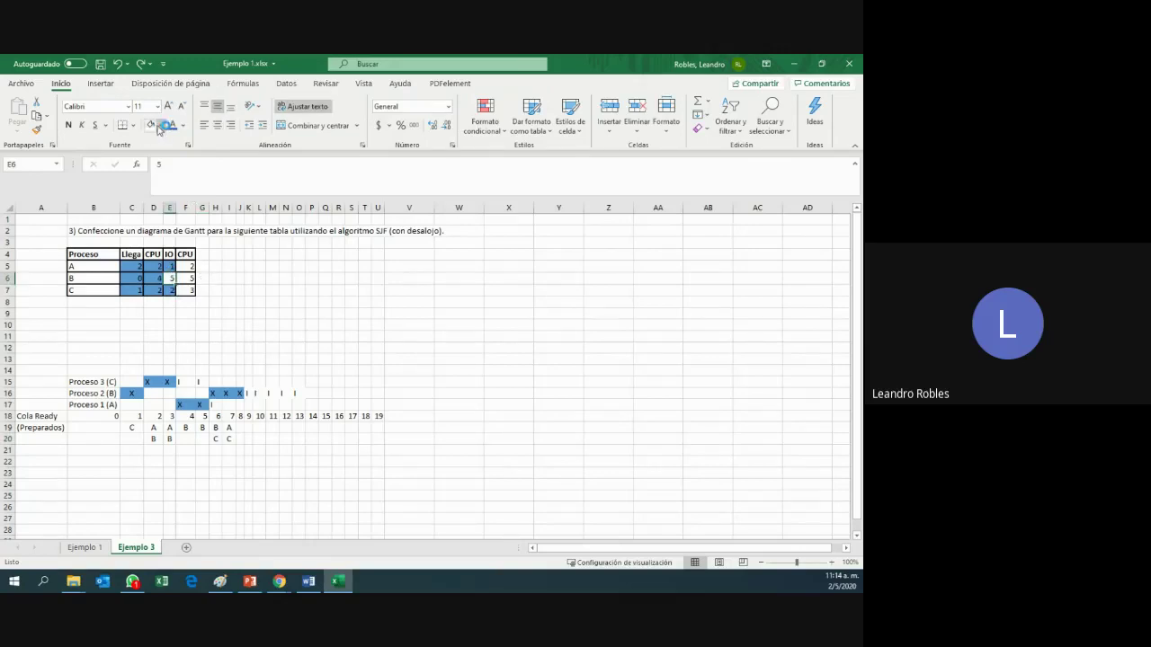
left_click(161, 125)
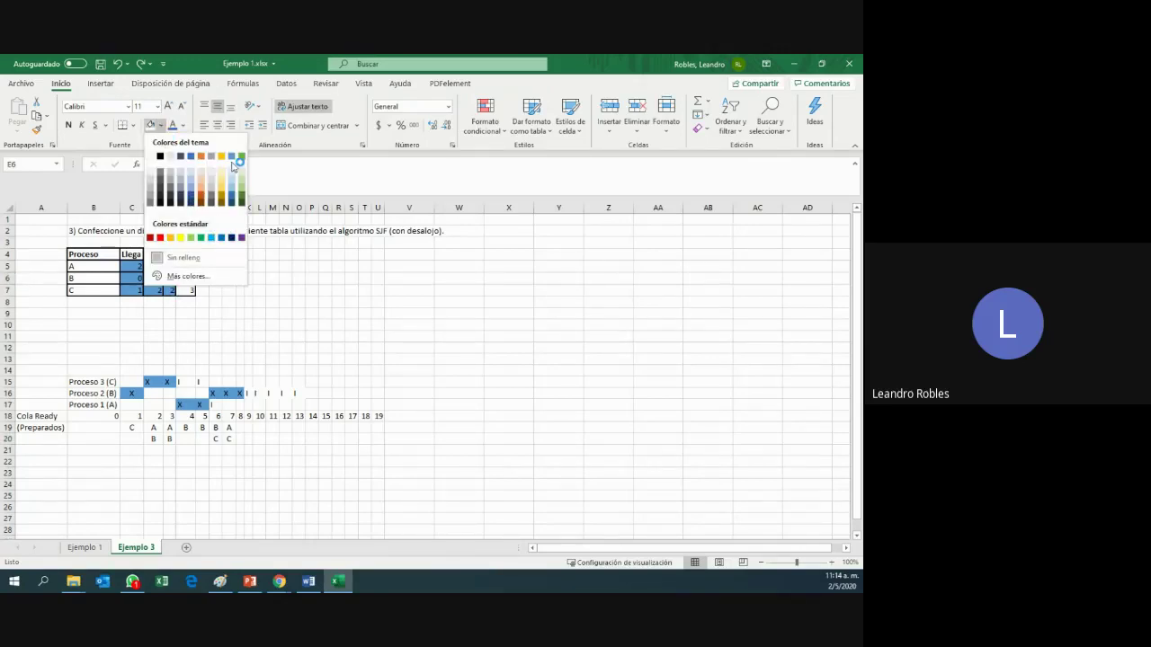
left_click(233, 165)
left_click(299, 280)
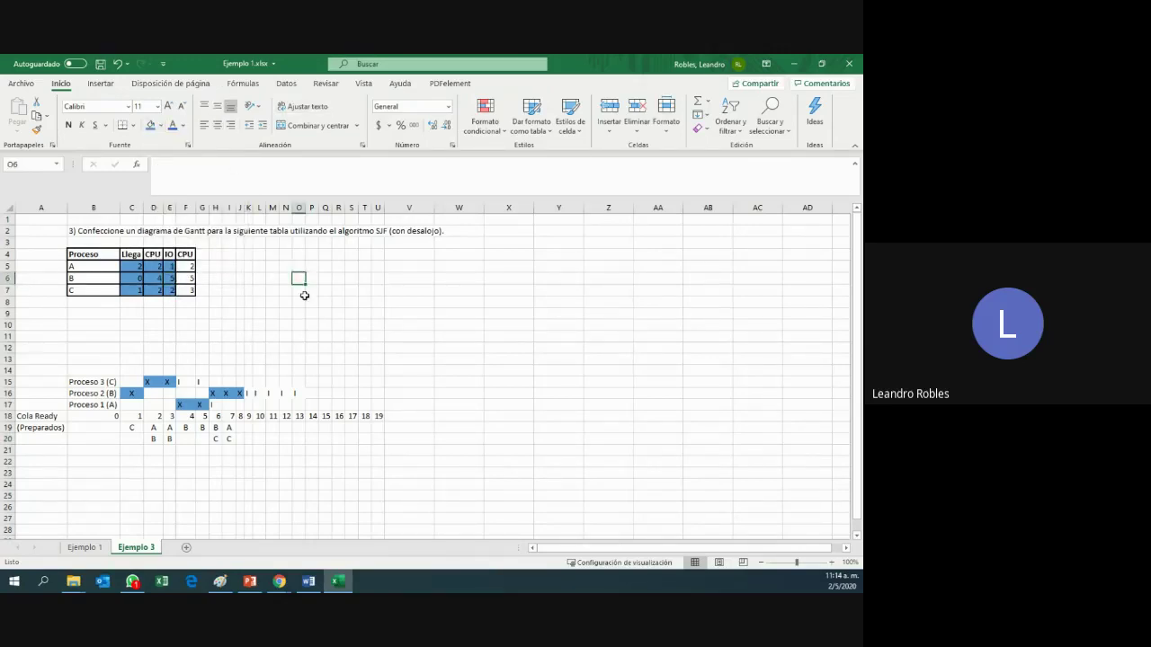
- Fill the time 8 ready queue with A in J19 and C in J20, and widen column I
left_click(240, 428)
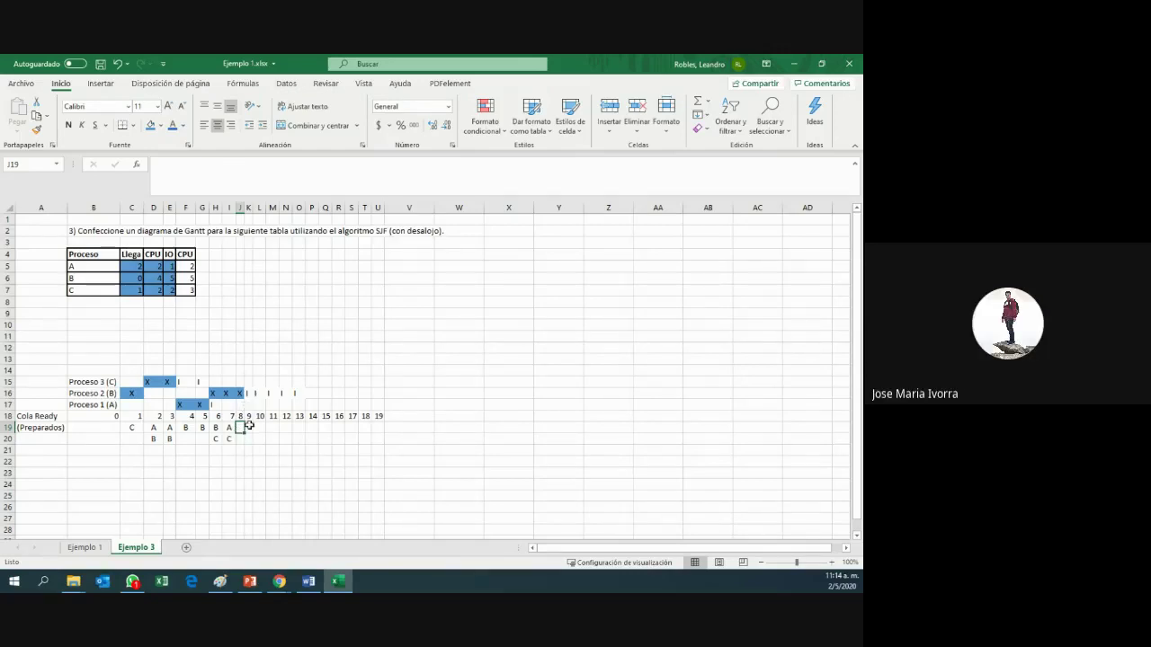
left_click(249, 396)
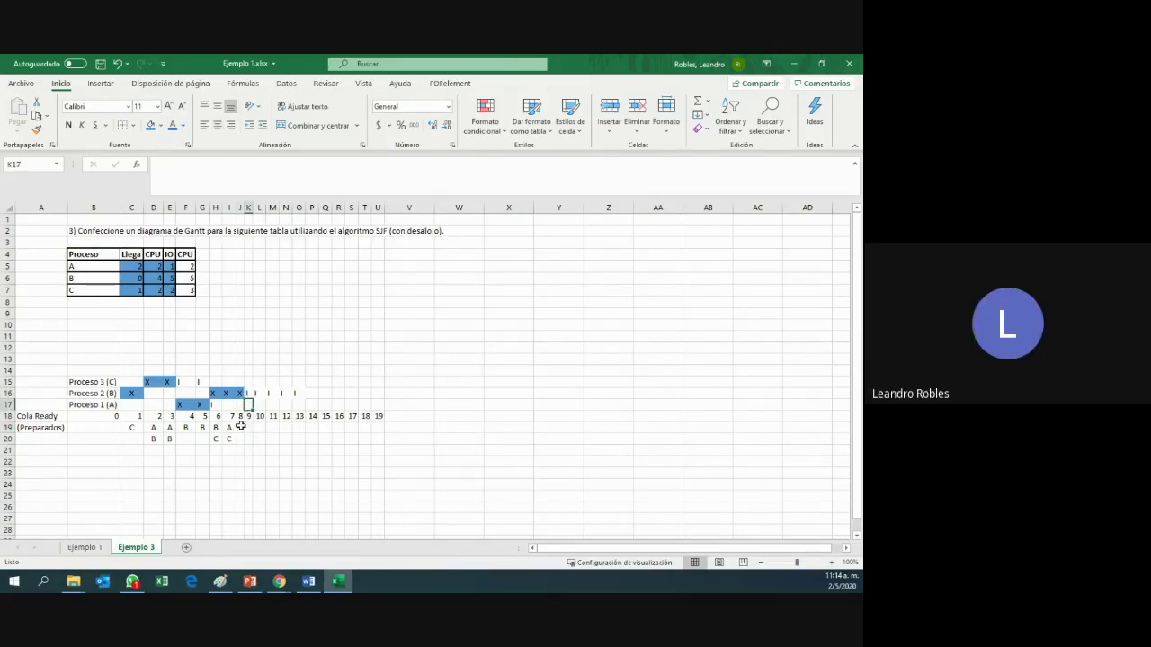
left_click(240, 428)
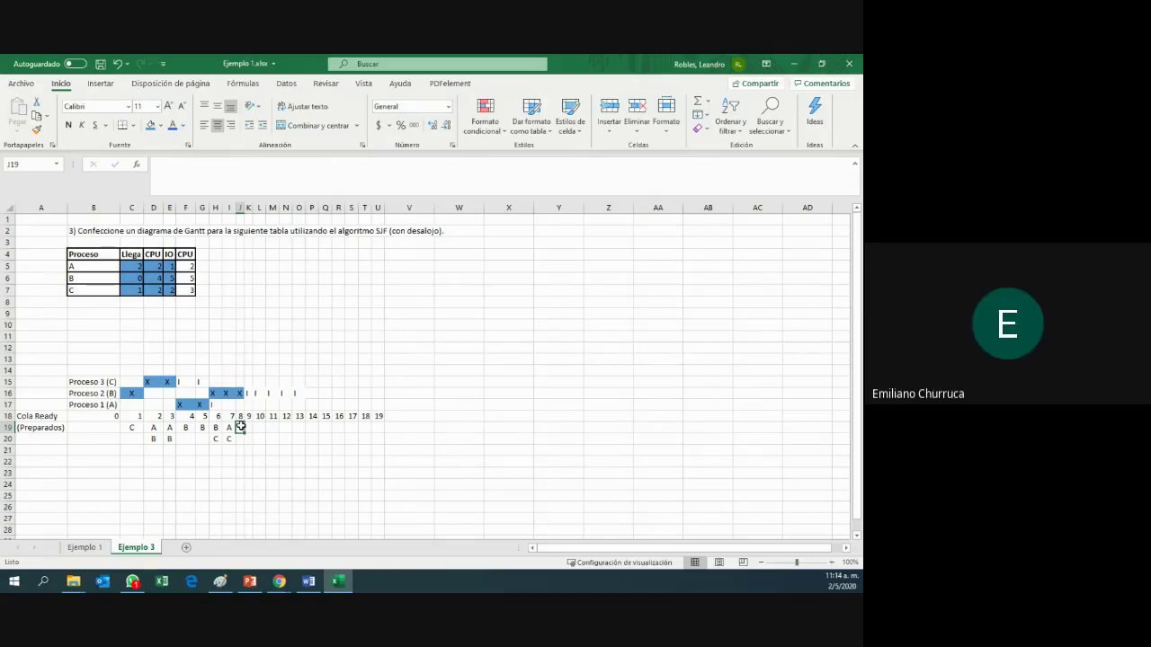
type("A")
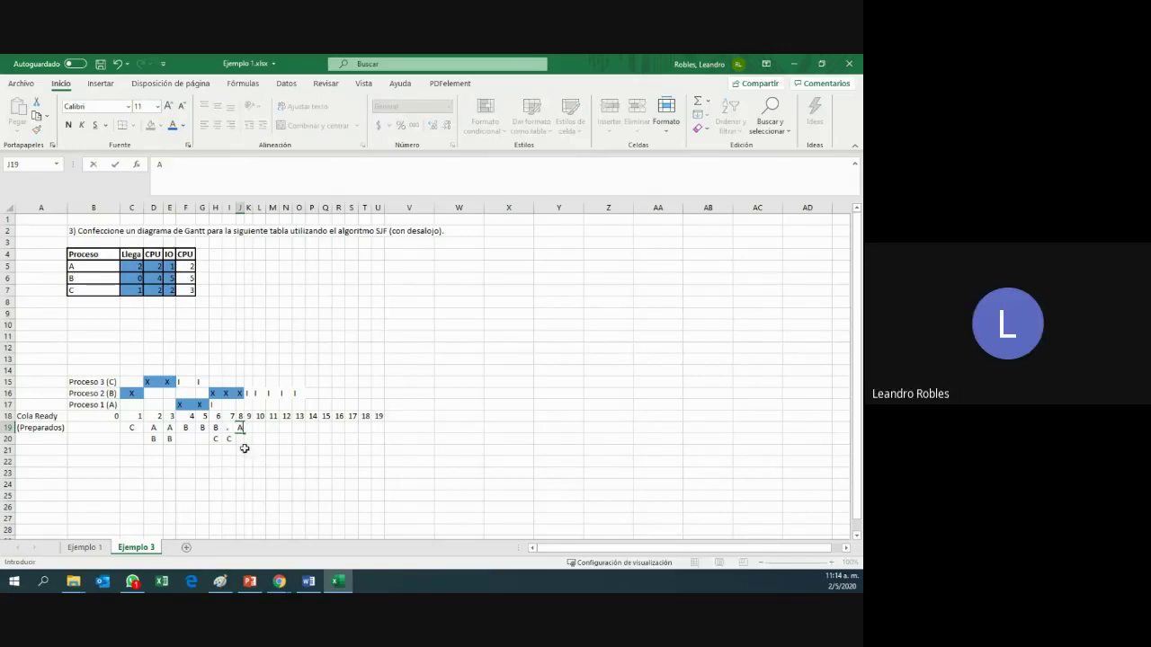
key("Return")
left_click_drag(240, 208, 245, 208)
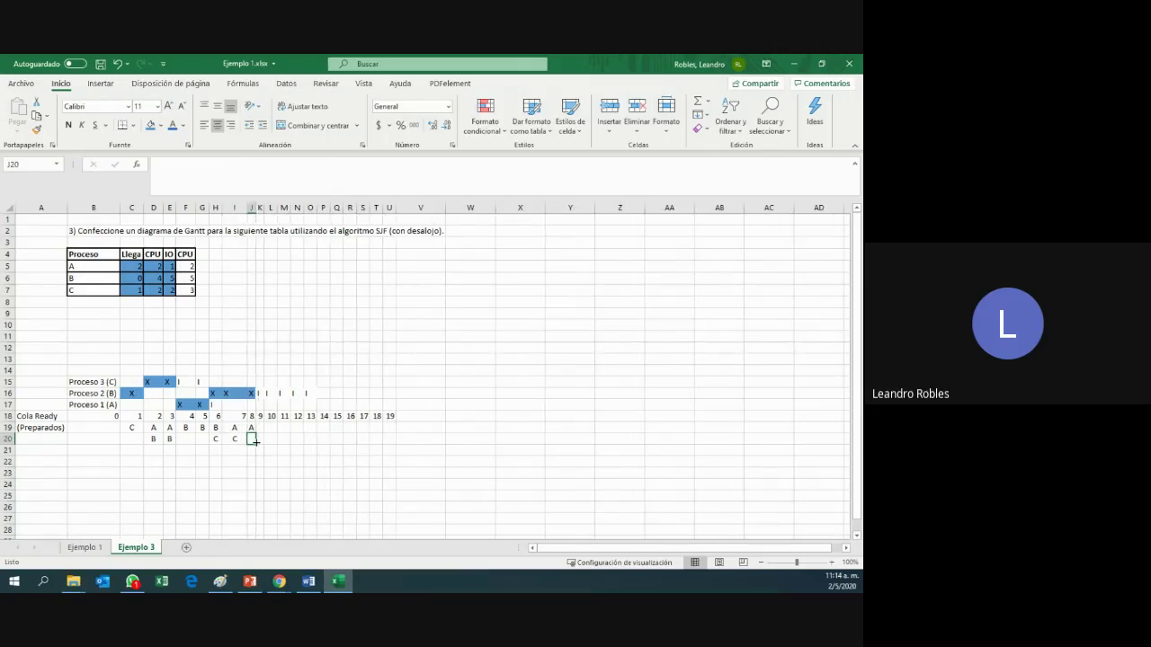
type("C")
key("Return")
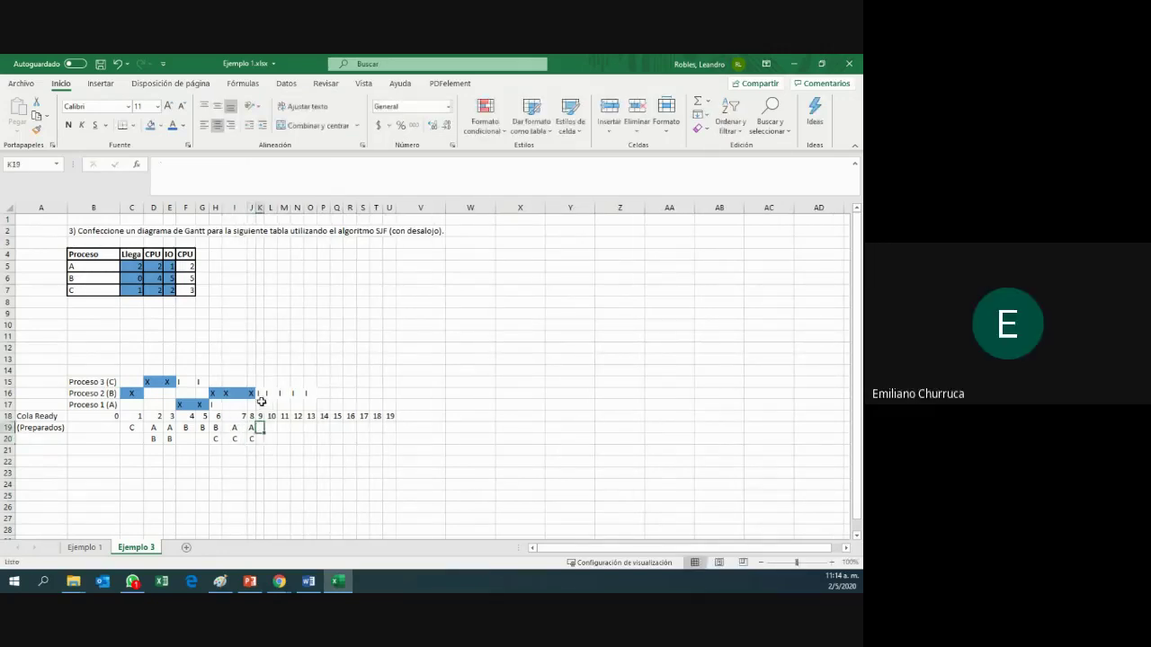
- Mark Proceso 1's CPU unit at time 9 with X in K17, and queue C in K19 and L19
left_click(262, 406)
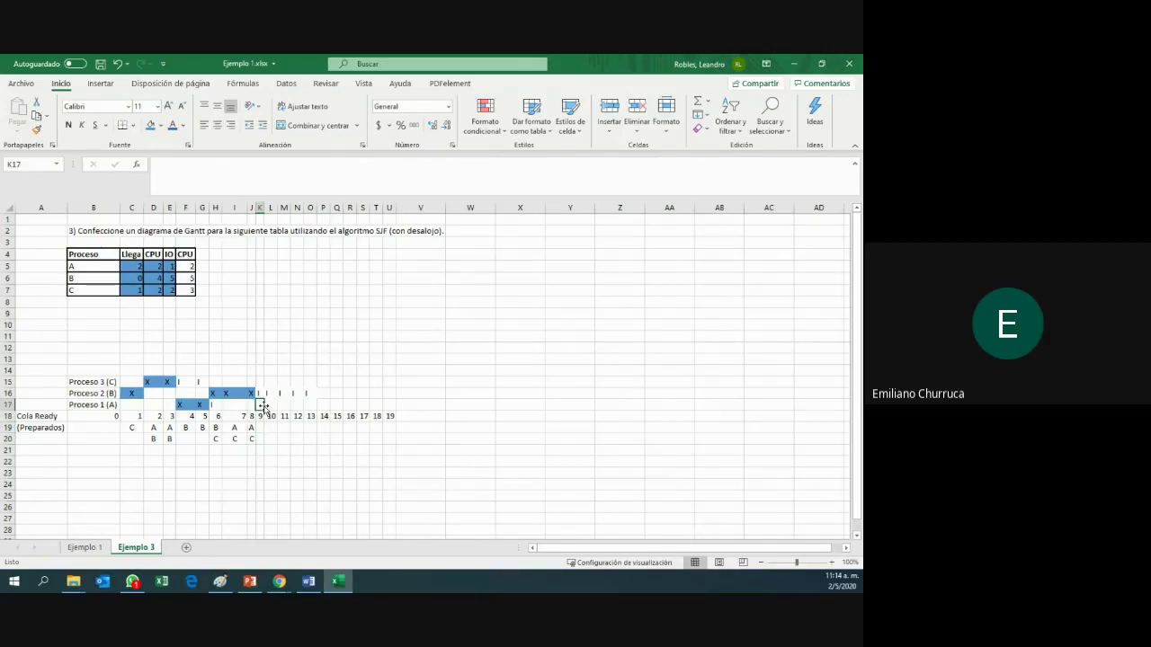
type("X")
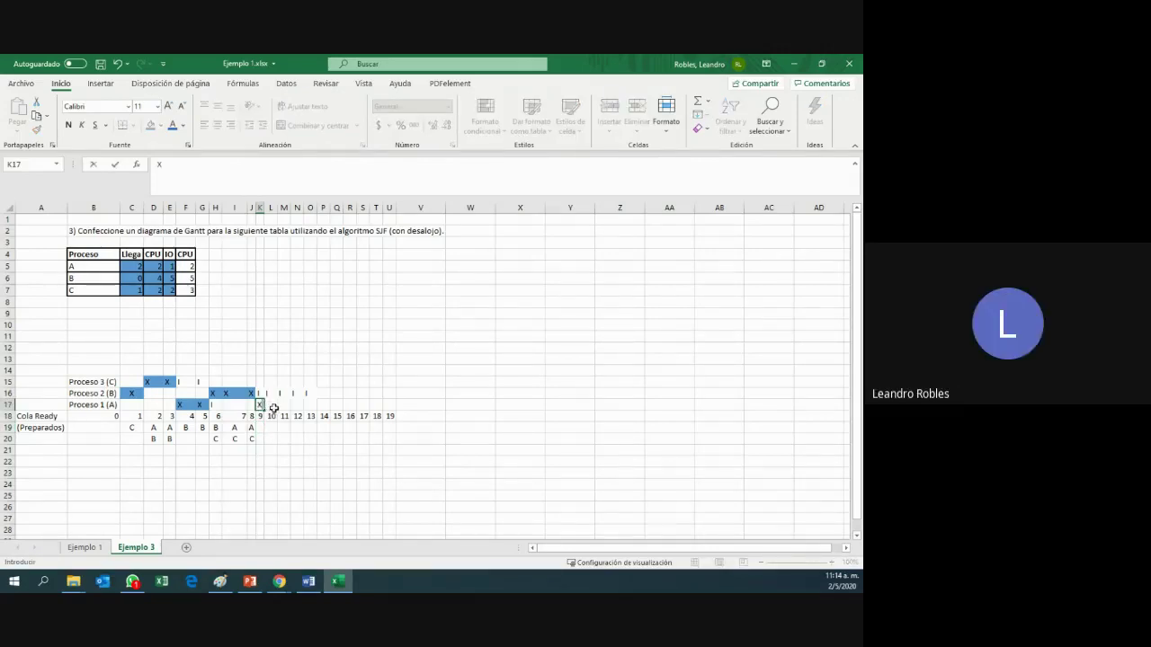
key("Return")
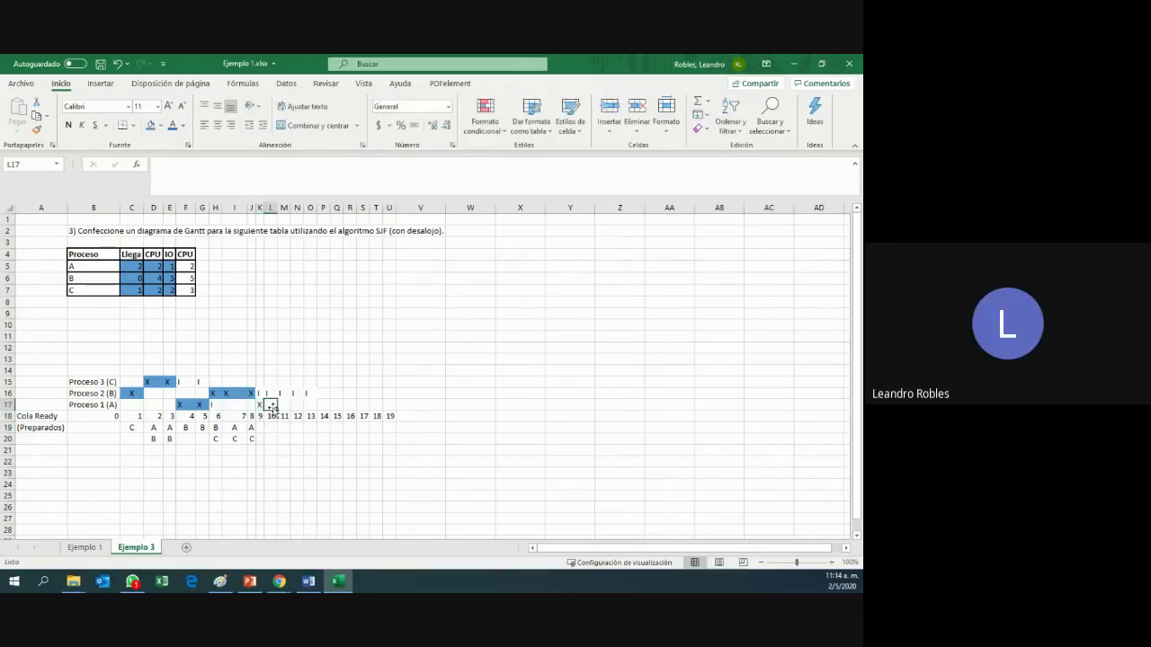
left_click(261, 430)
type("C")
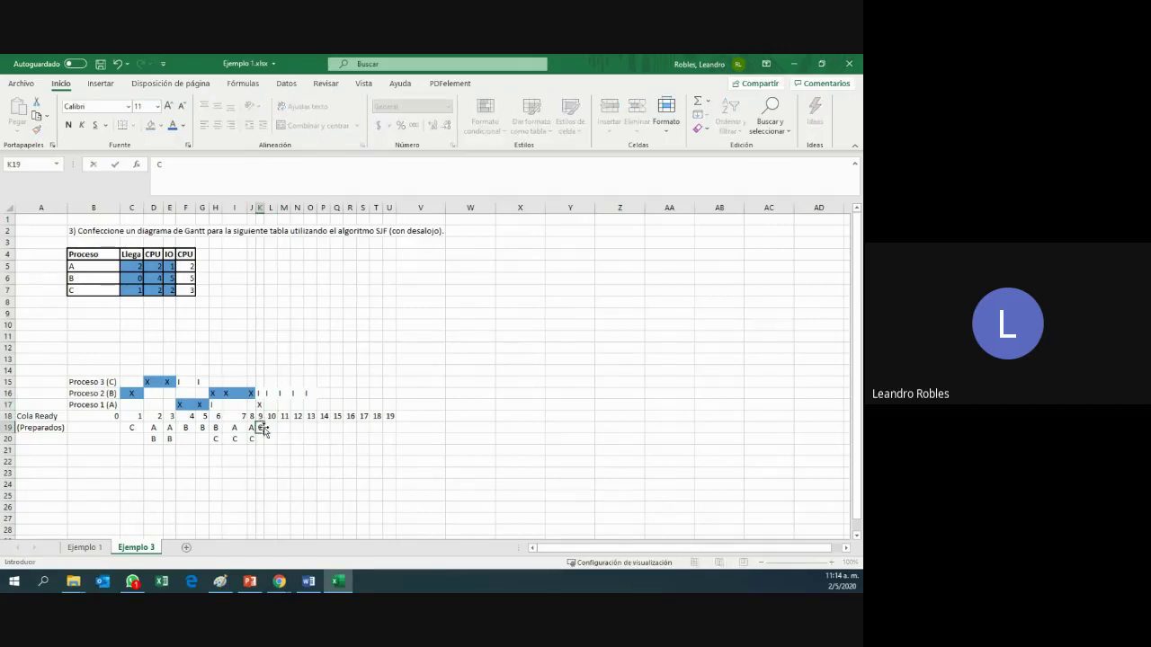
left_click(270, 428)
type("C")
left_click(294, 430)
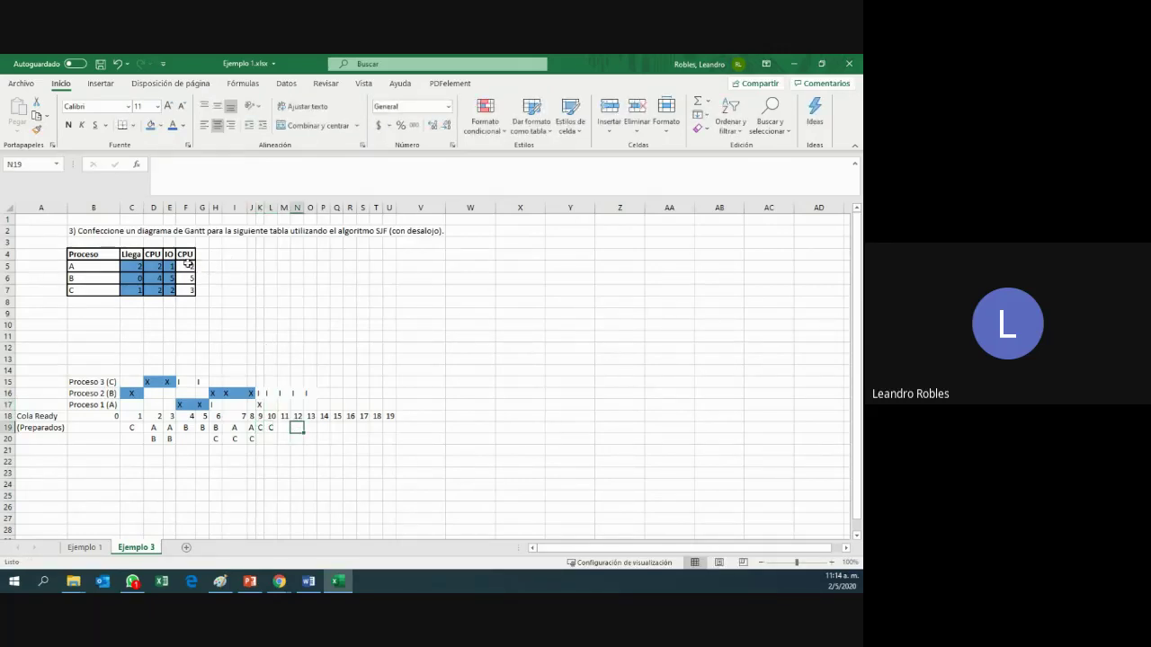
- Check A's second CPU burst and mark Proceso 1's CPU unit at time 10 with X in L17
left_click(189, 263)
left_click(267, 405)
type("X")
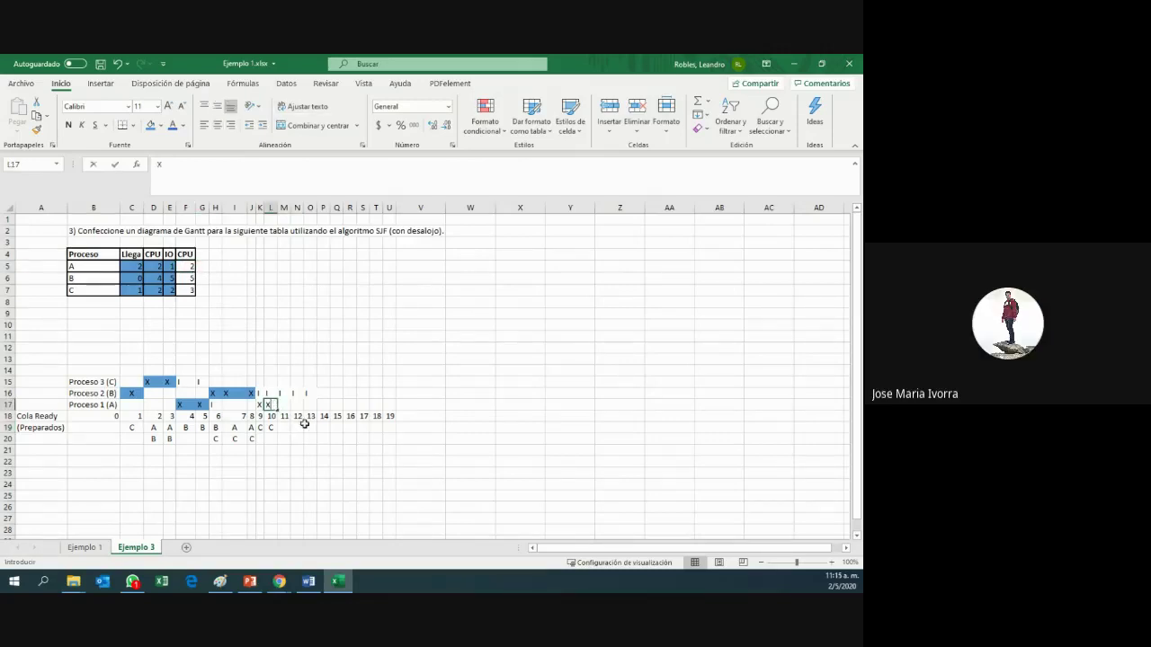
double_click(309, 406)
key("Escape")
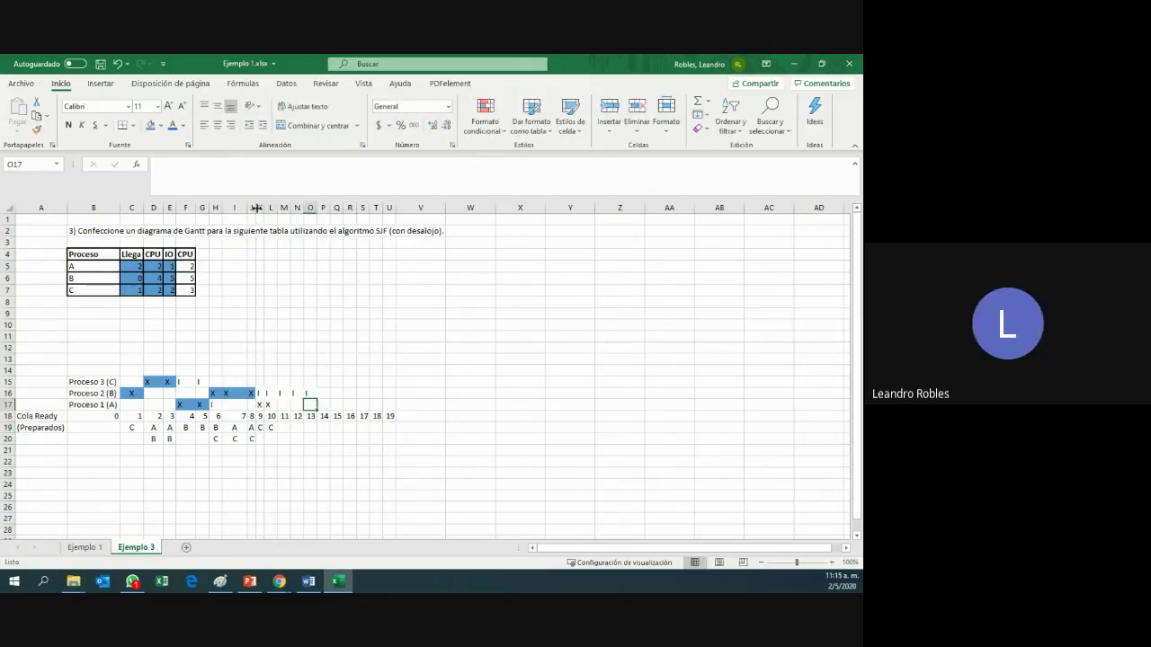
- Widen column J and shade Proceso 1's CPU units at times 9 and 10 (K17:L17) with the blue fill
left_click_drag(256, 208, 276, 207)
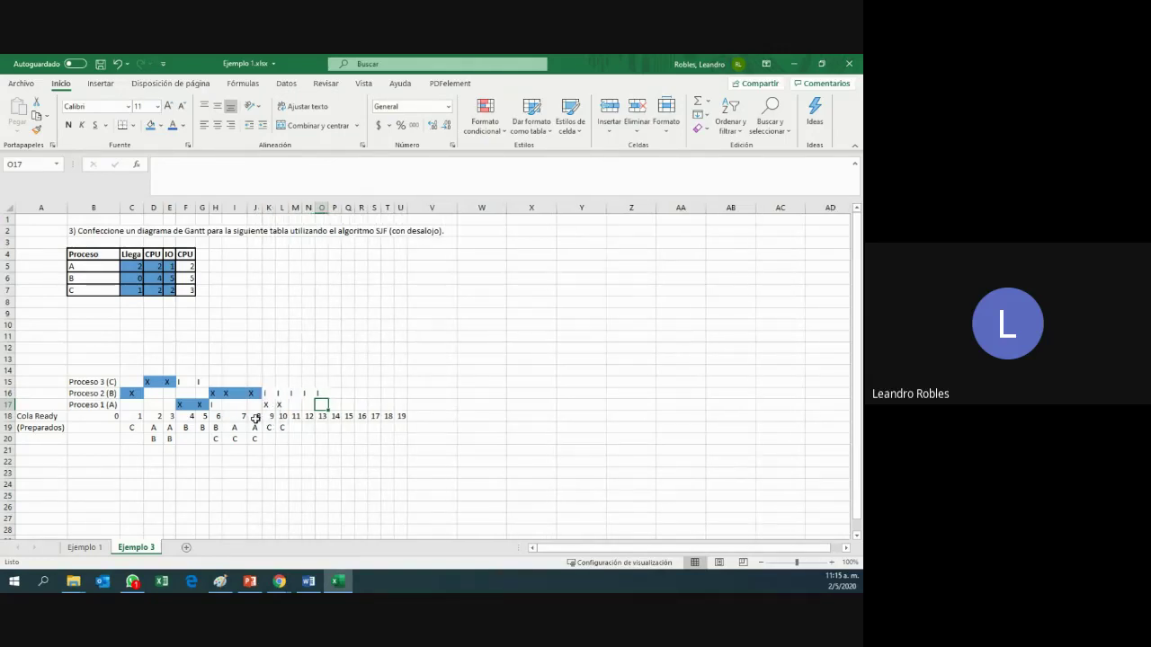
left_click_drag(266, 405, 281, 405)
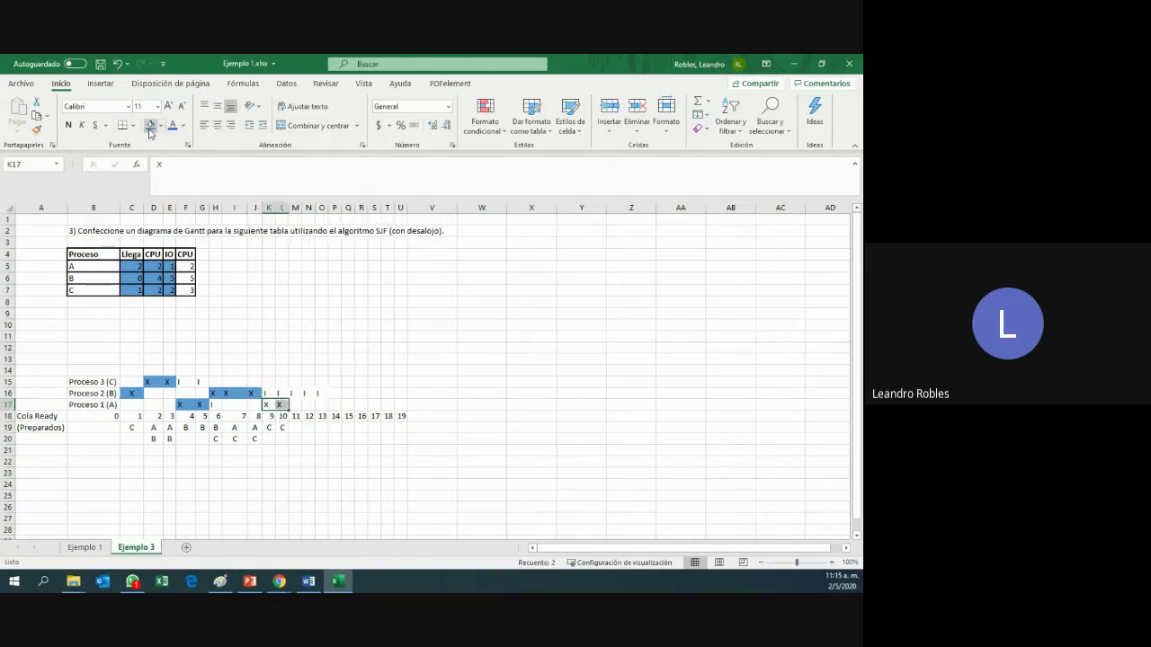
left_click(331, 405)
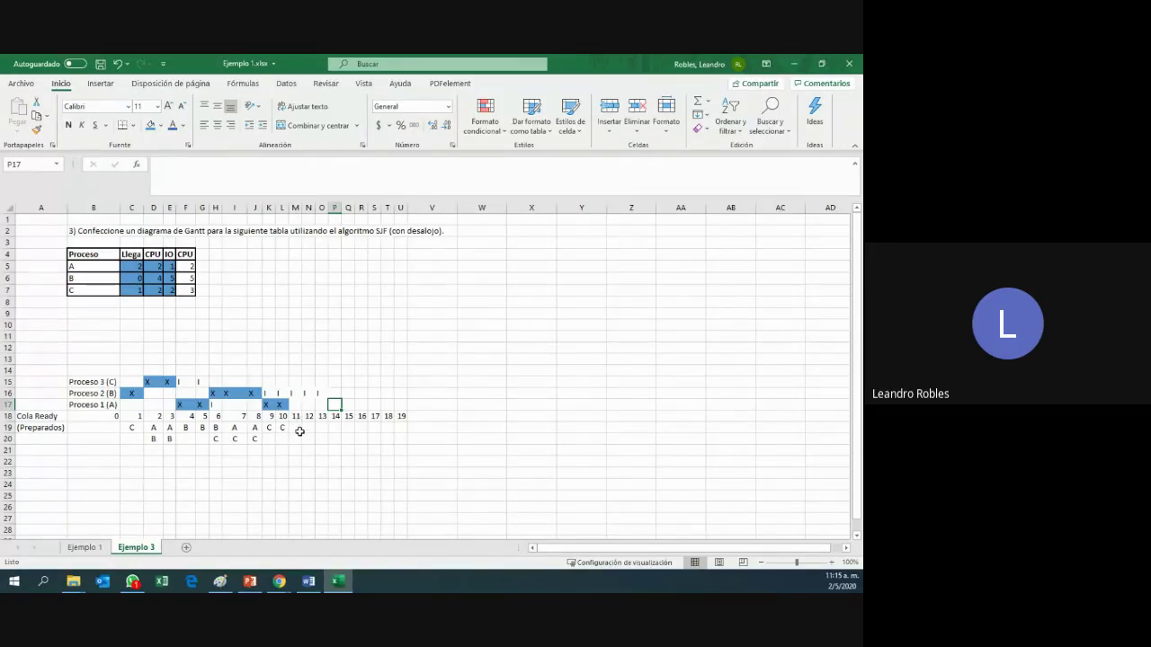
- Shade A's second CPU duration in F5 with the same blue fill as the other completed durations
left_click(298, 381)
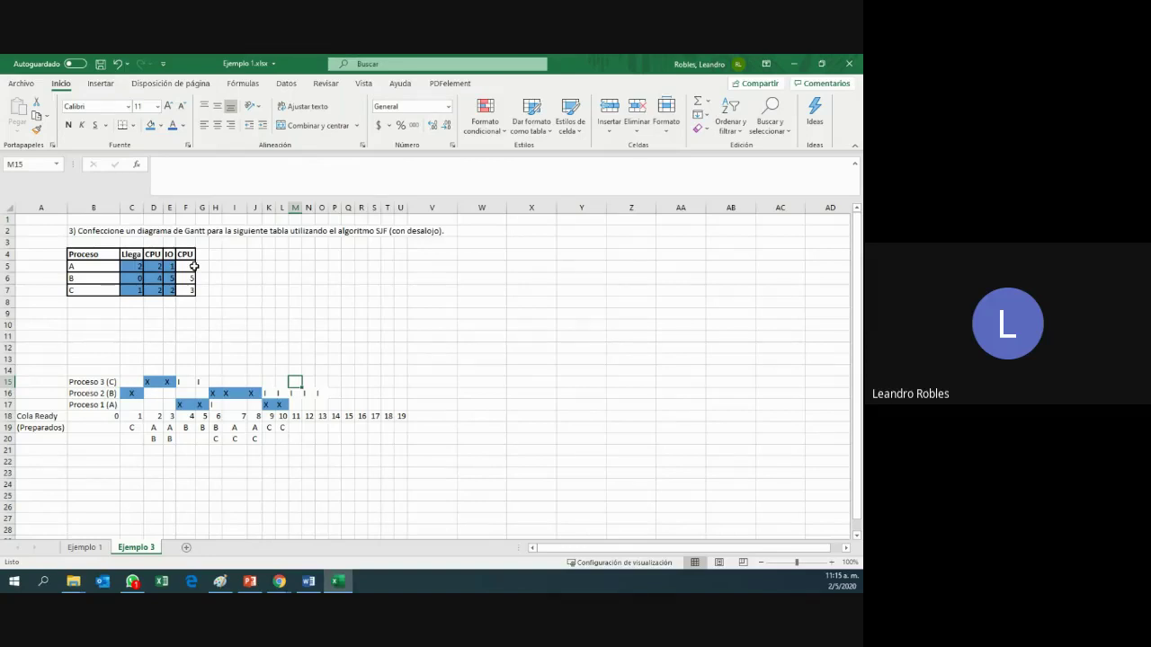
left_click(194, 266)
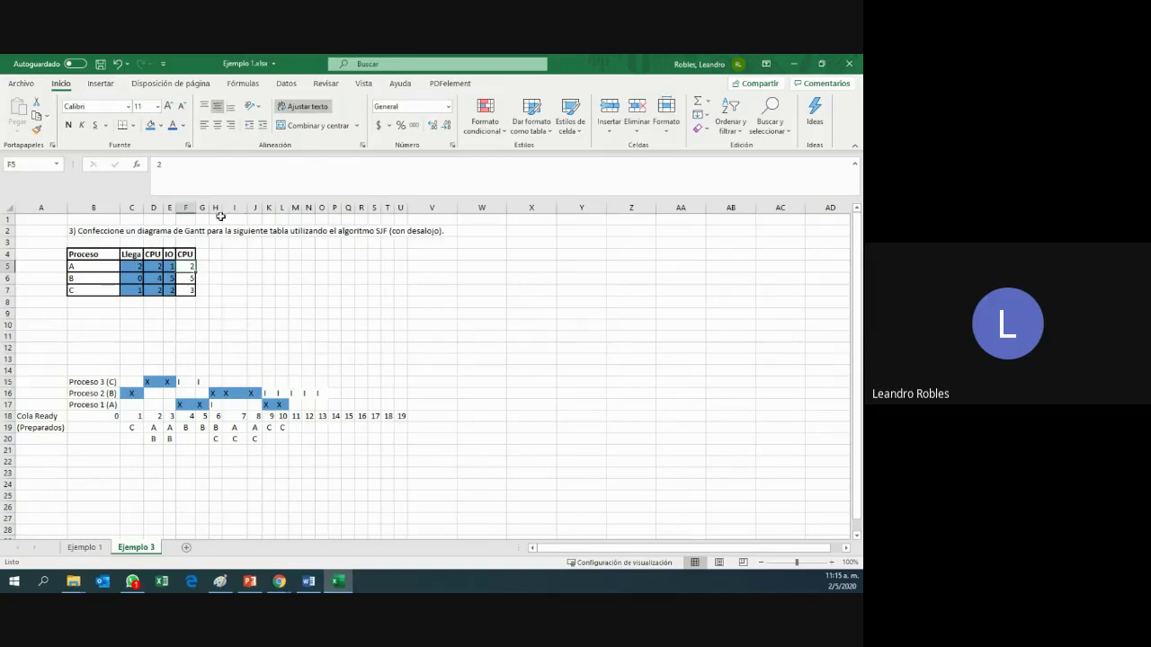
left_click(151, 126)
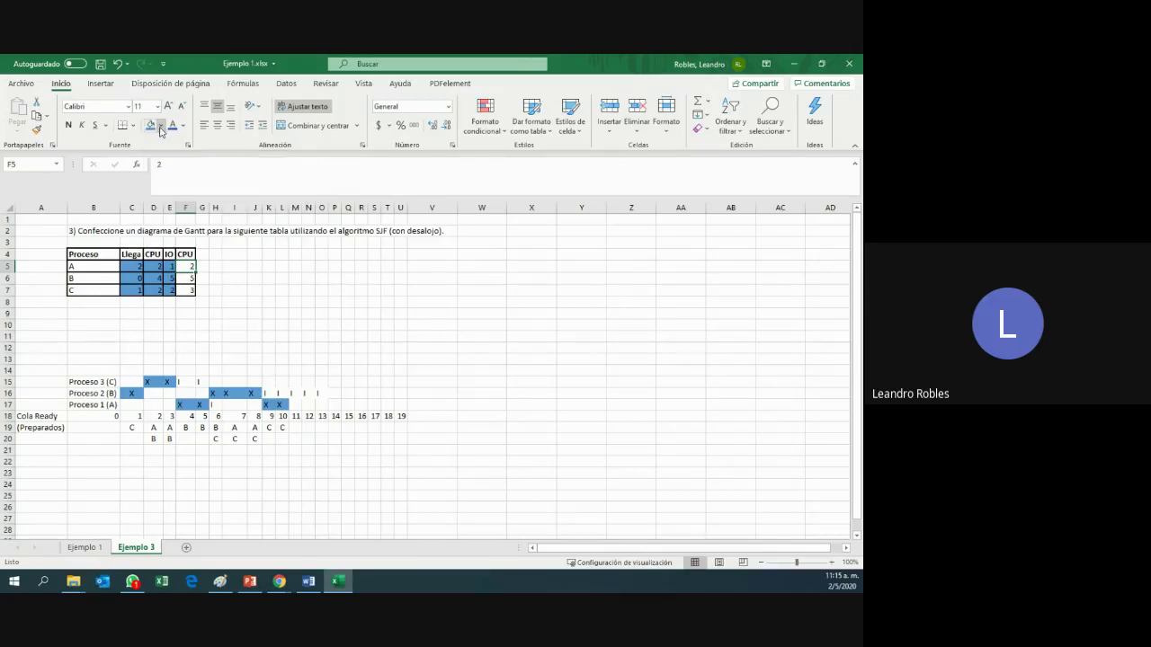
- Set the font colour of Proceso 1's final X in L17 to red to mark the end of process A
left_click(281, 405)
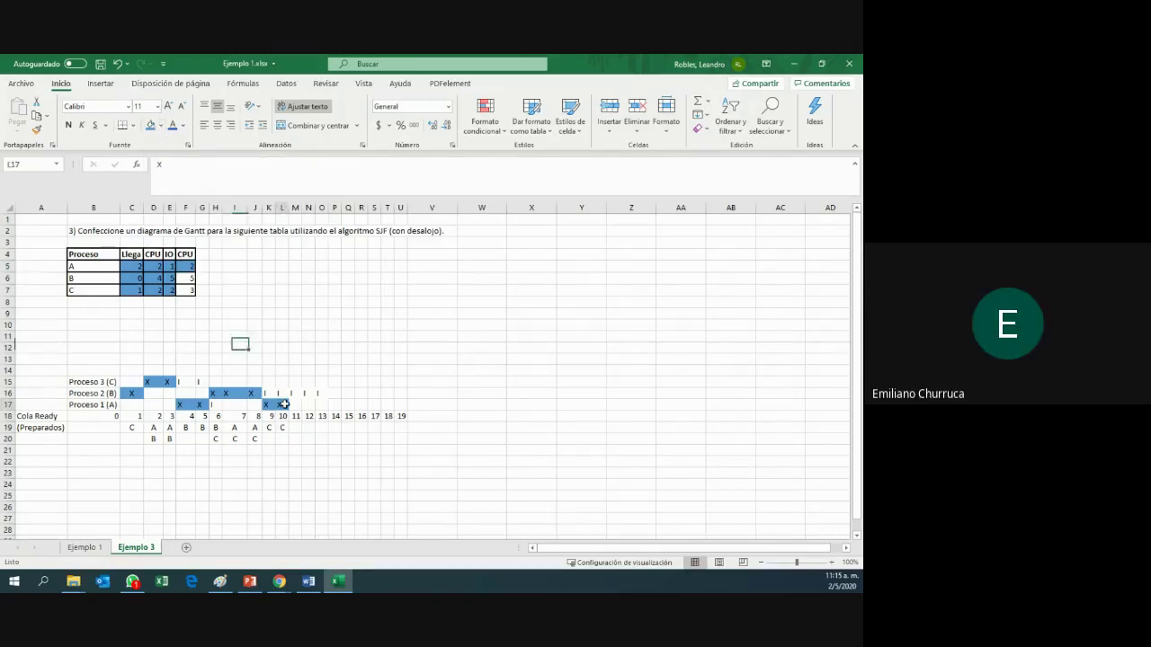
left_click(183, 126)
left_click(238, 255)
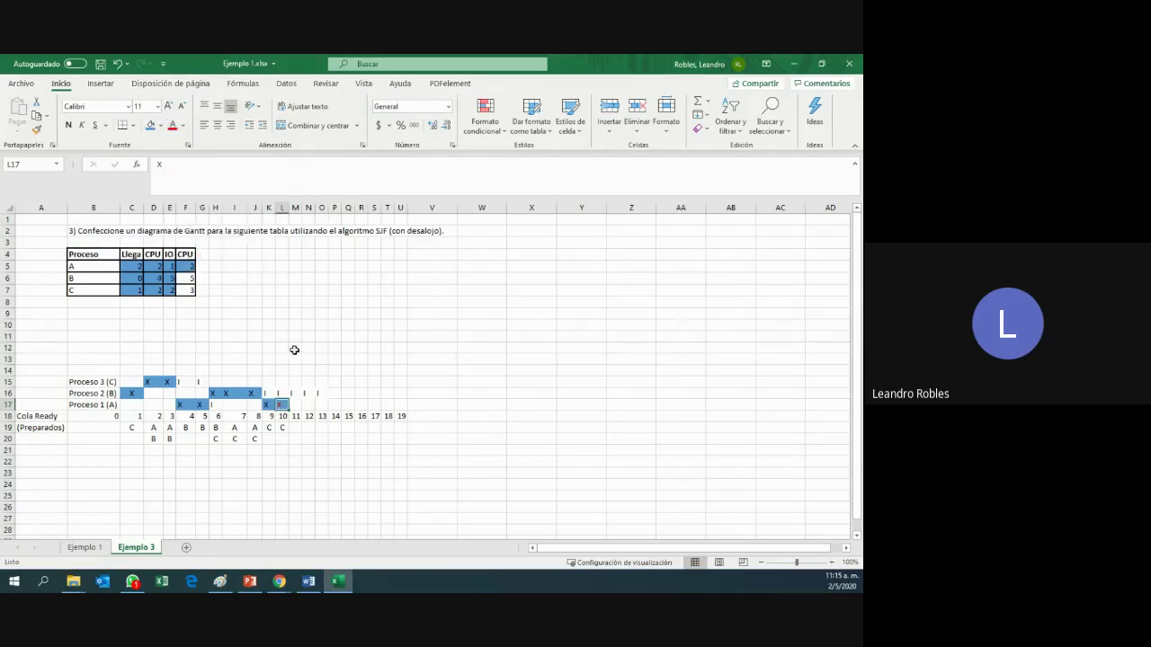
left_click(308, 370)
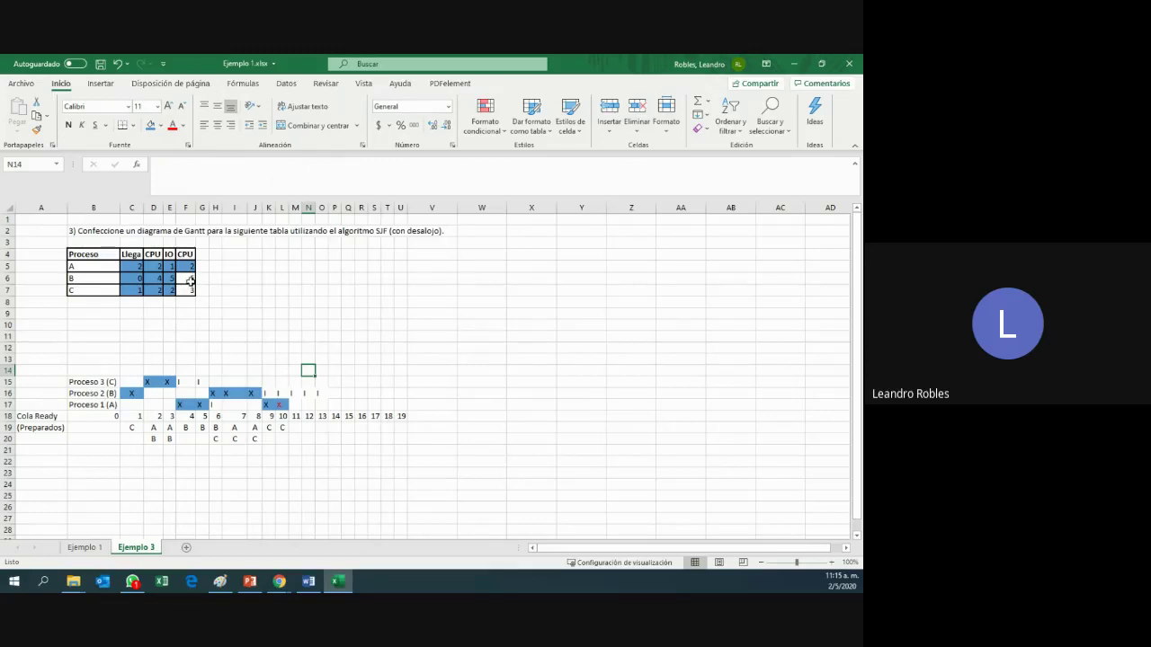
- Check C's second CPU burst and mark Proceso 3's CPU units at times 11 to 13 with X in M15, N15 and O15
left_click(191, 290)
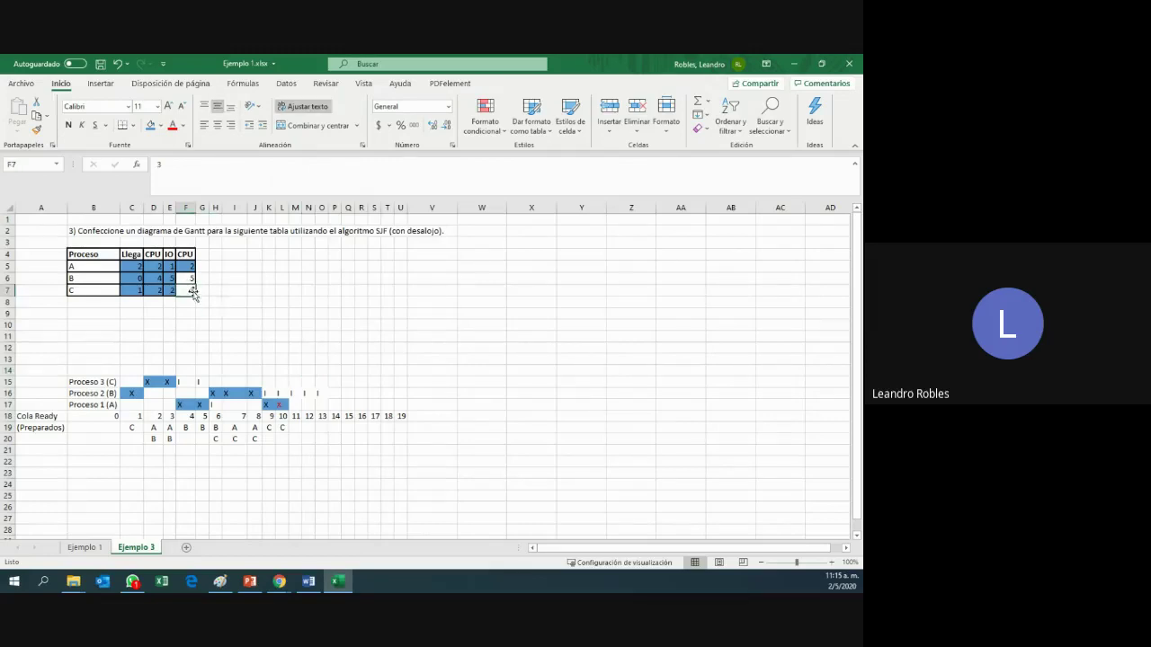
left_click(294, 383)
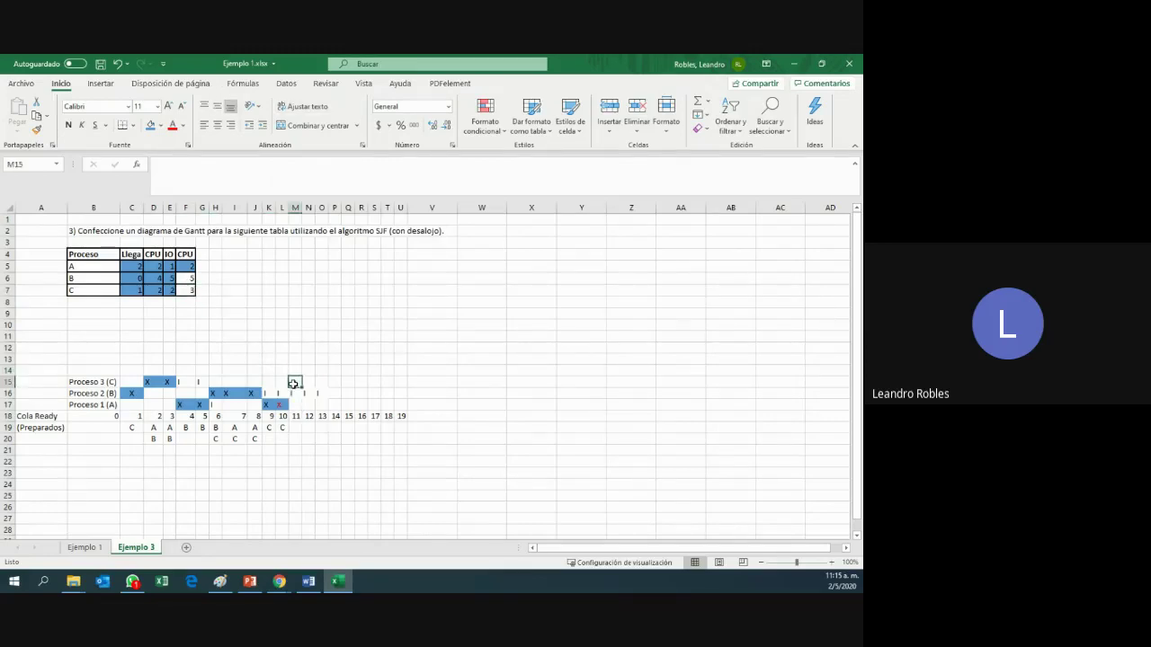
type("x")
left_click(305, 381)
type("x")
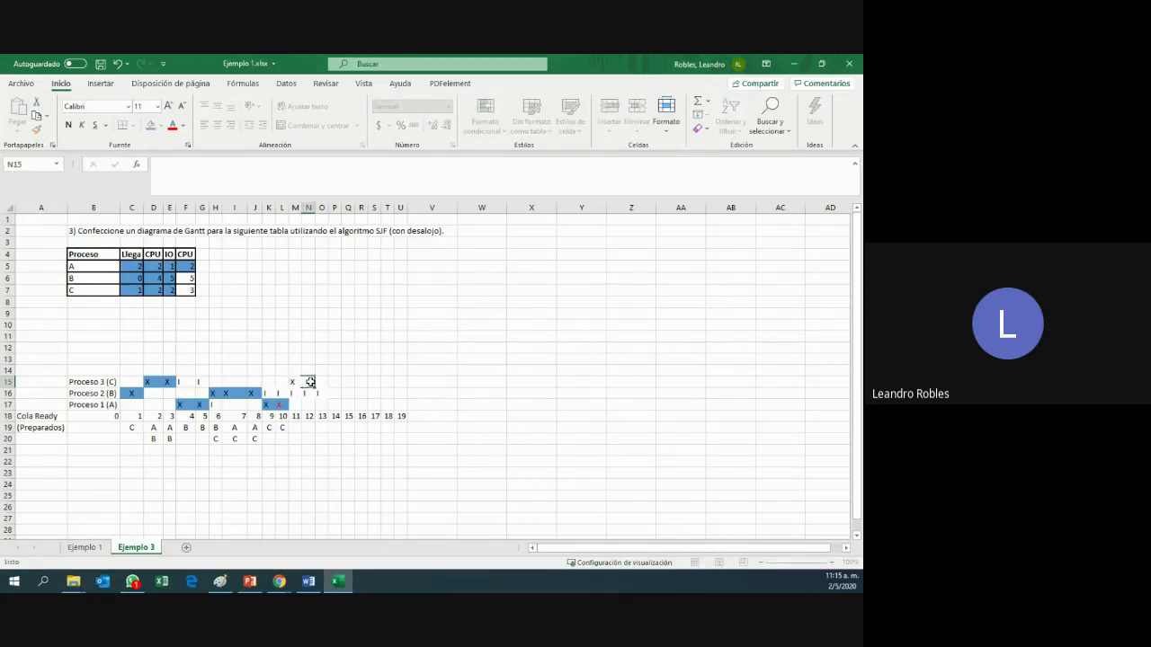
left_click(323, 382)
type("X")
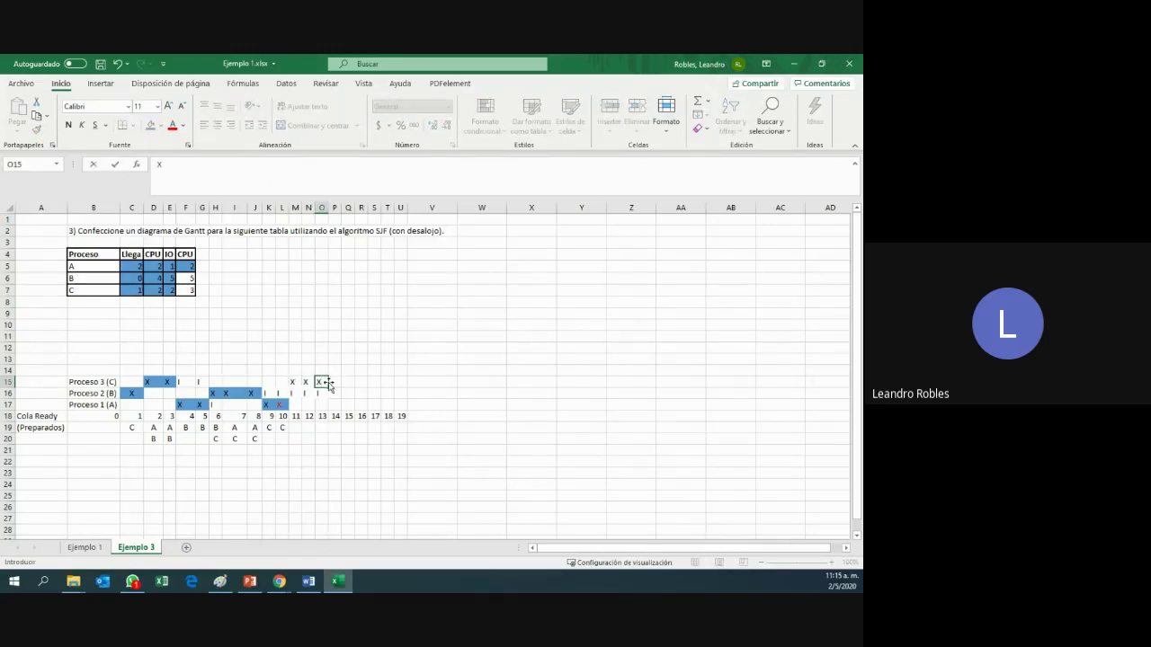
- Shade M15:O15 and C's second CPU duration in F7 with the blue fill
left_click_drag(292, 382, 321, 382)
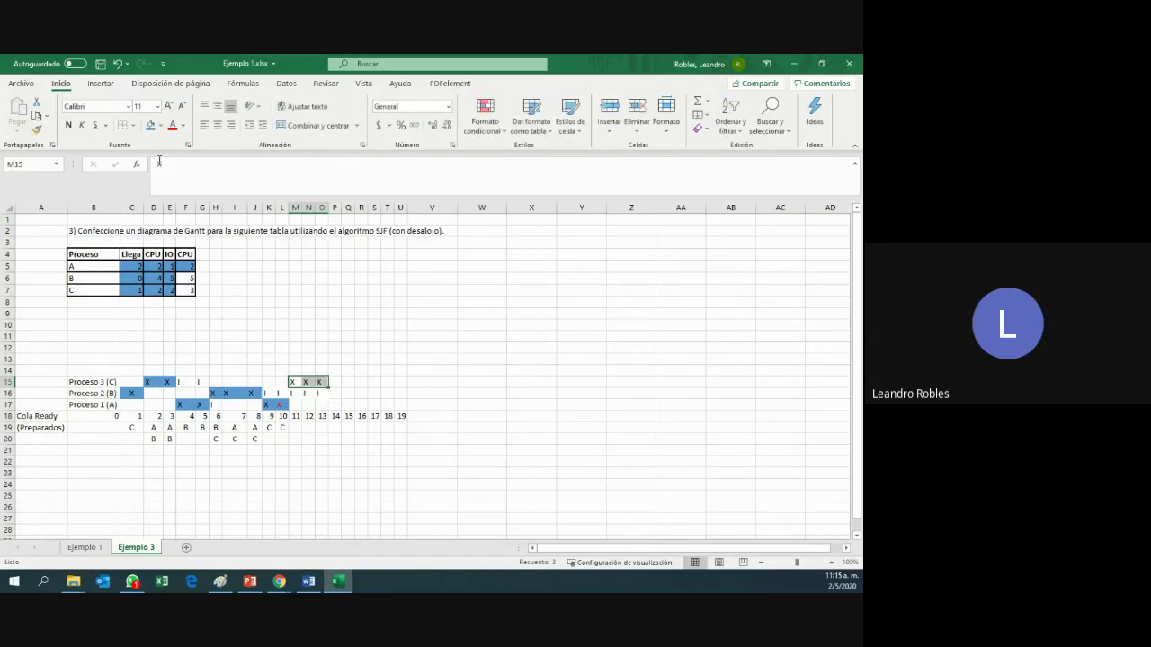
left_click(189, 292)
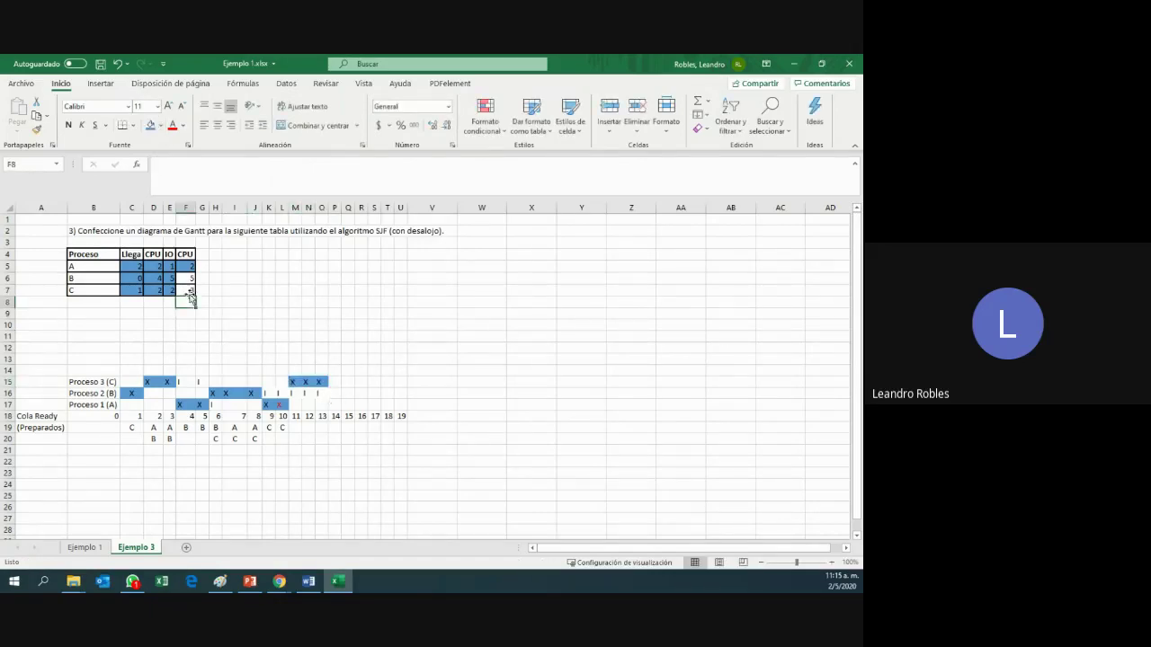
left_click(150, 125)
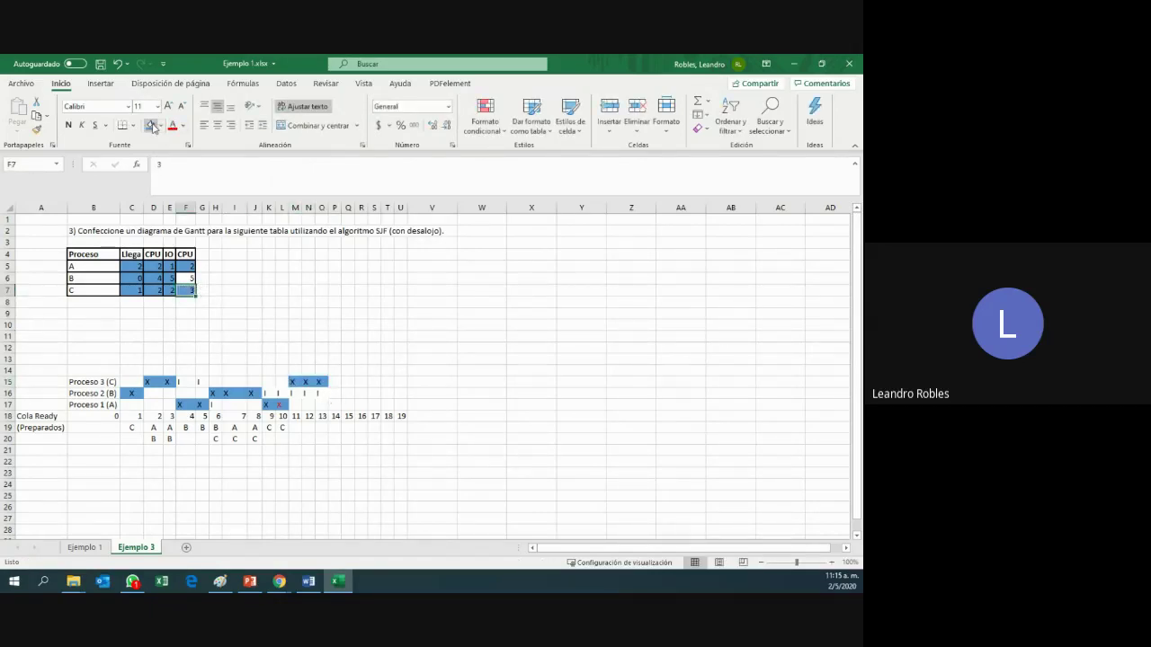
- Set the font colour of Proceso 3's final X in O15 to red
left_click(321, 382)
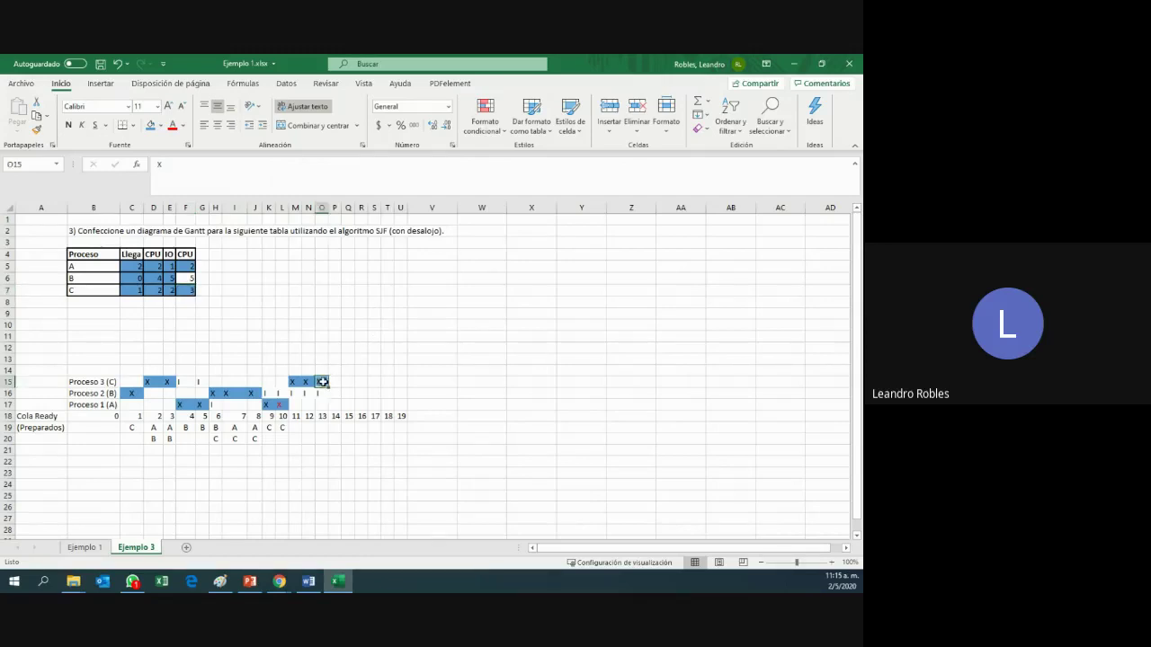
left_click(177, 127)
left_click(360, 358)
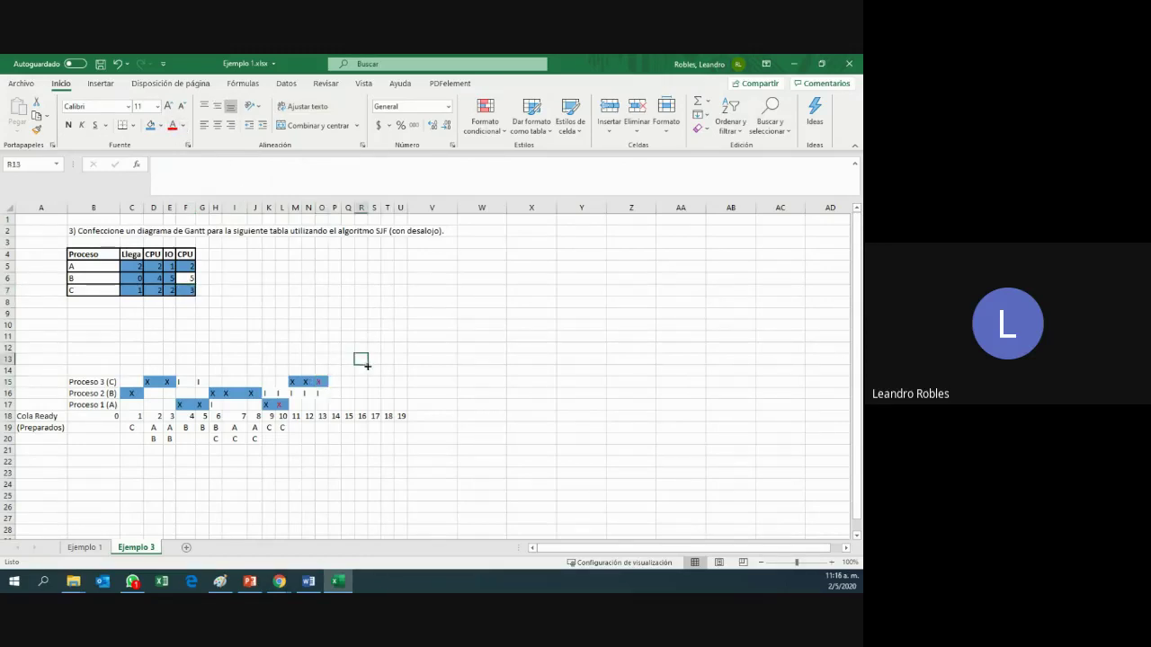
- Queue B at time 14 in the first ready queue row, P19, and clear the B misplaced in P20
left_click(326, 394)
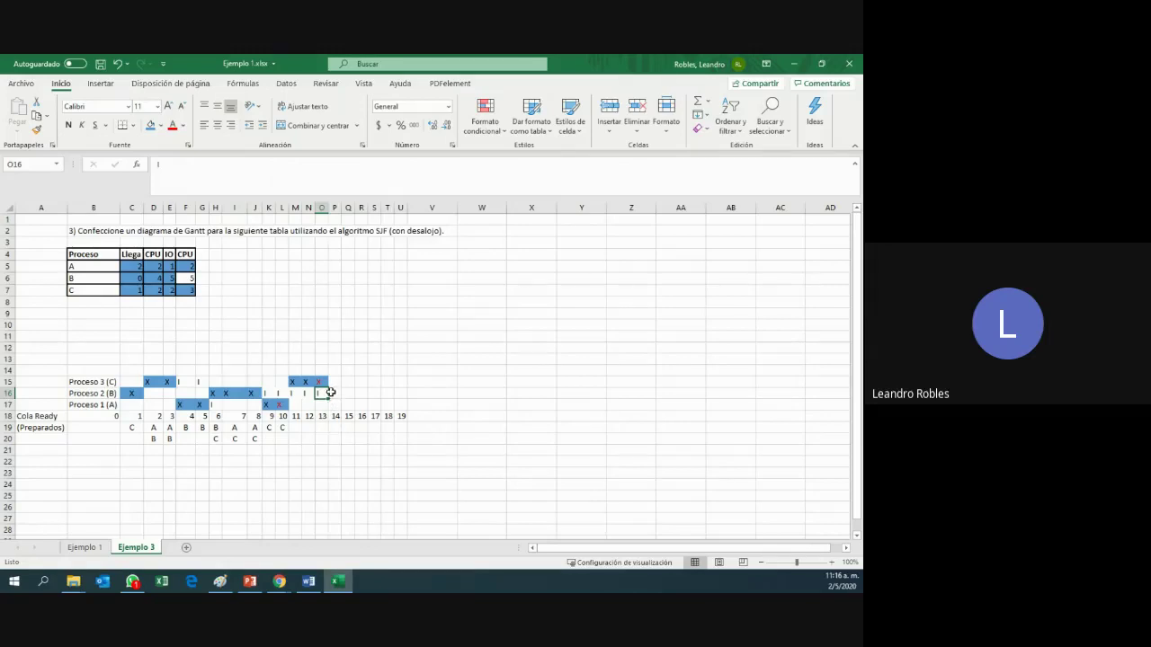
left_click(322, 438)
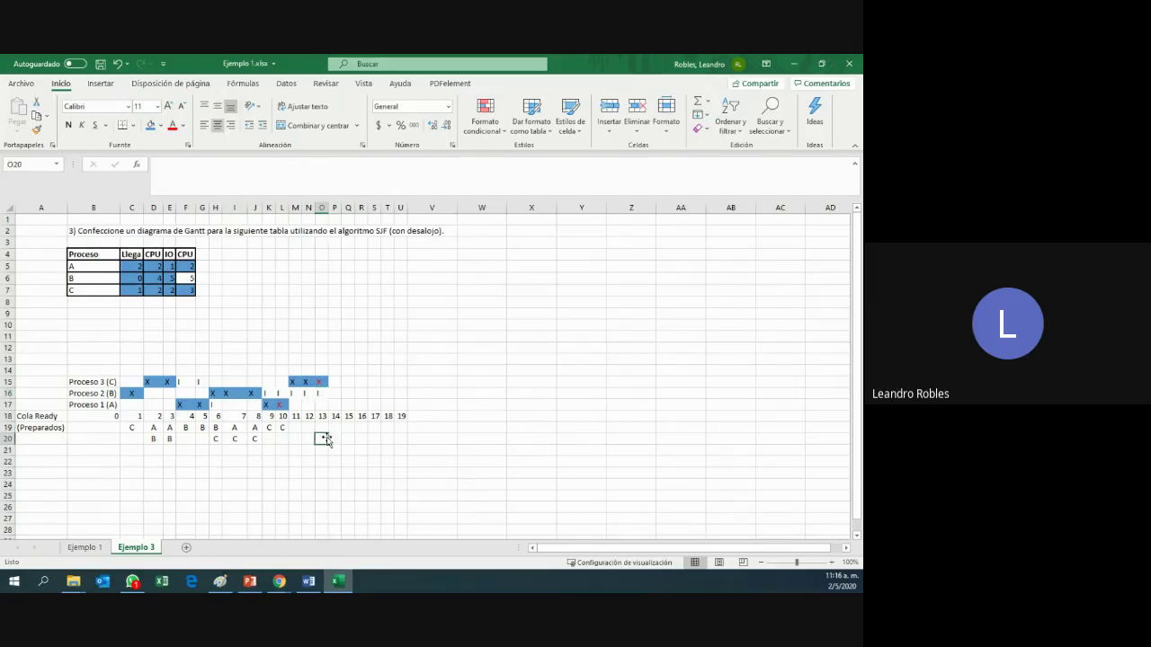
left_click(334, 438)
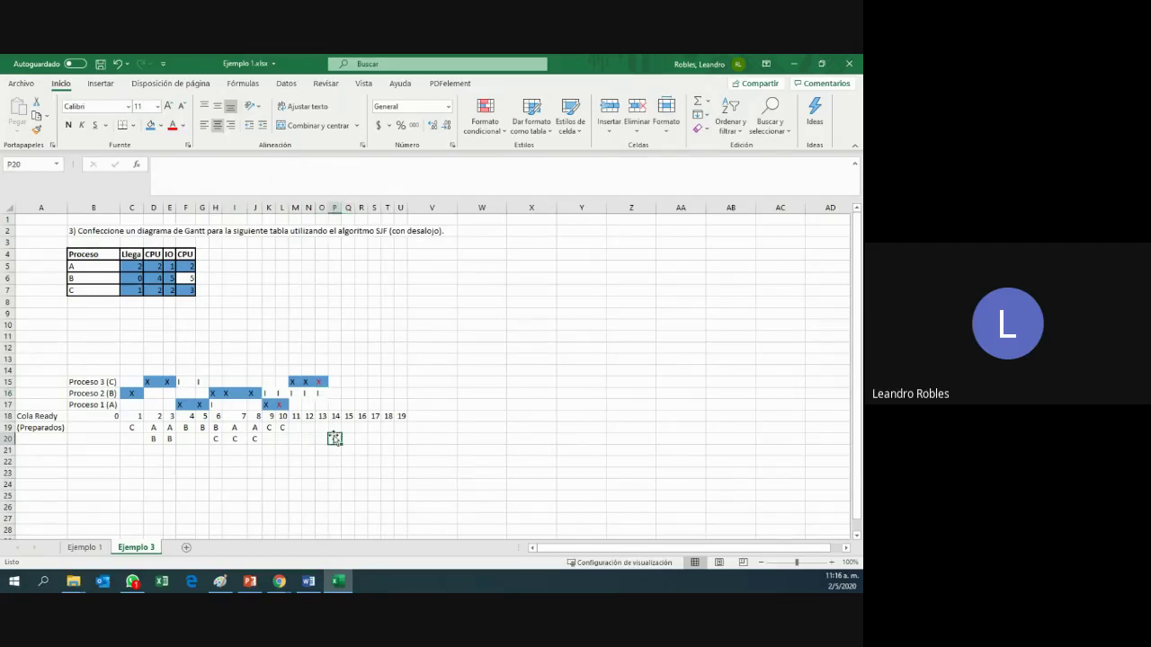
type("B")
left_click(335, 395)
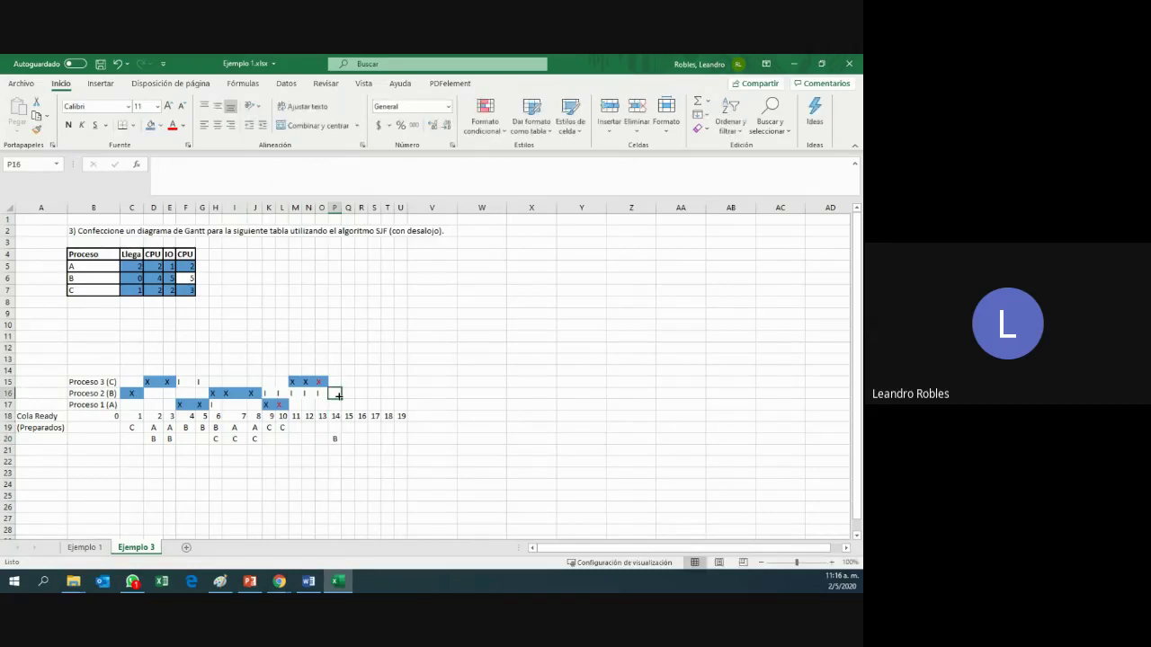
left_click(334, 429)
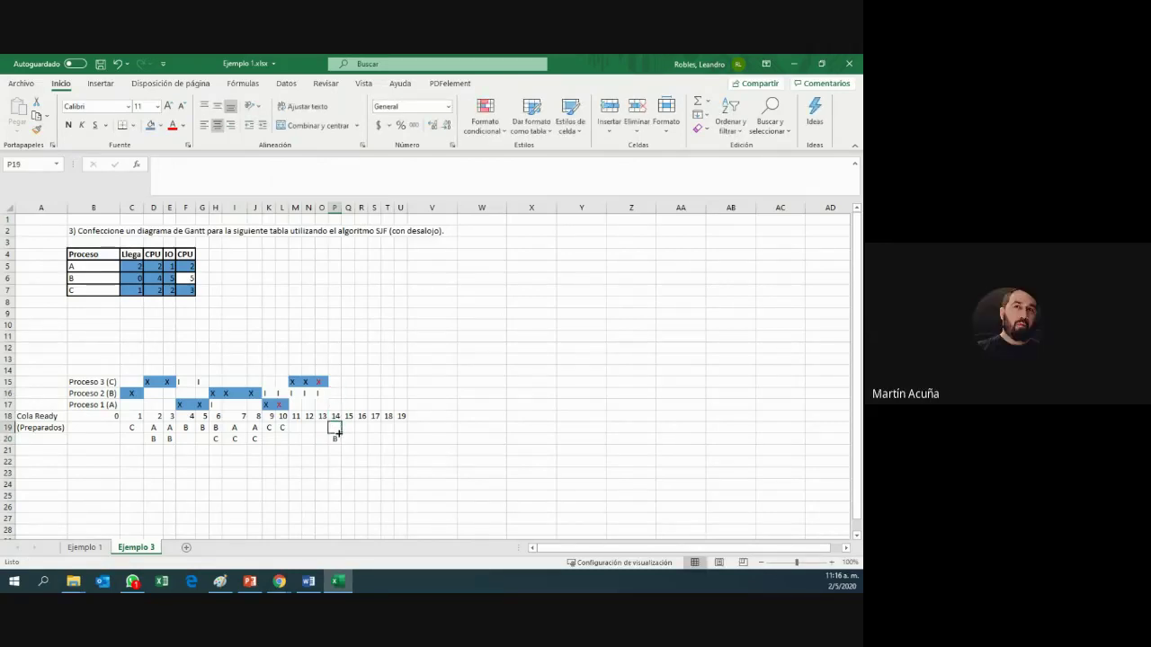
type("B")
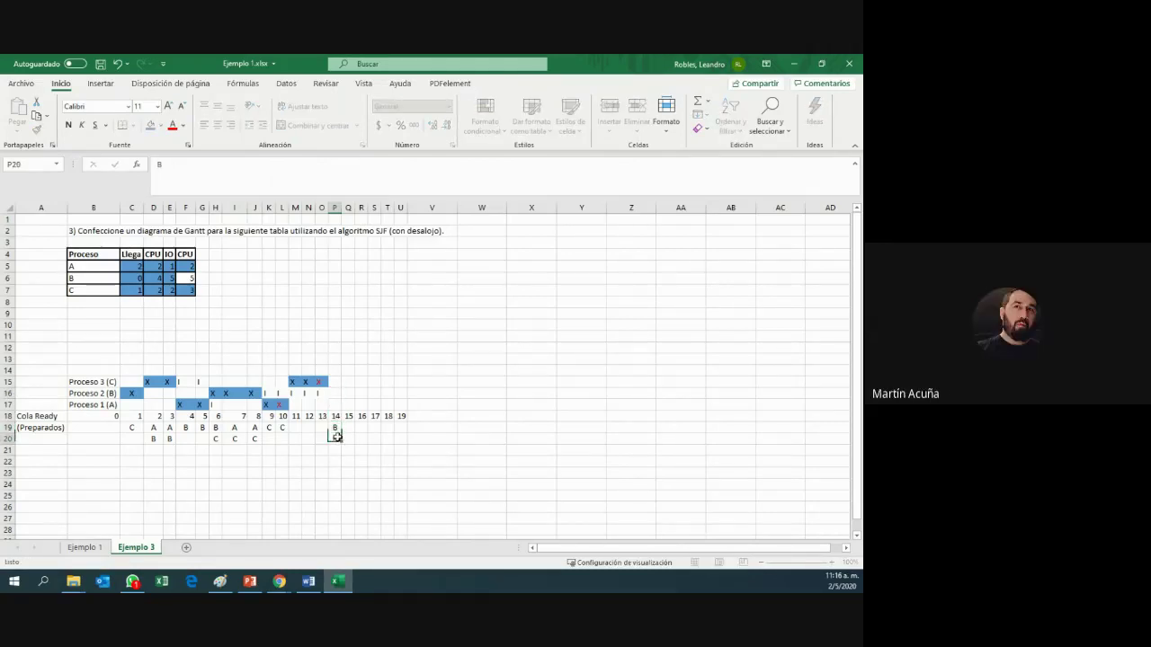
key("Return")
key("BackSpace")
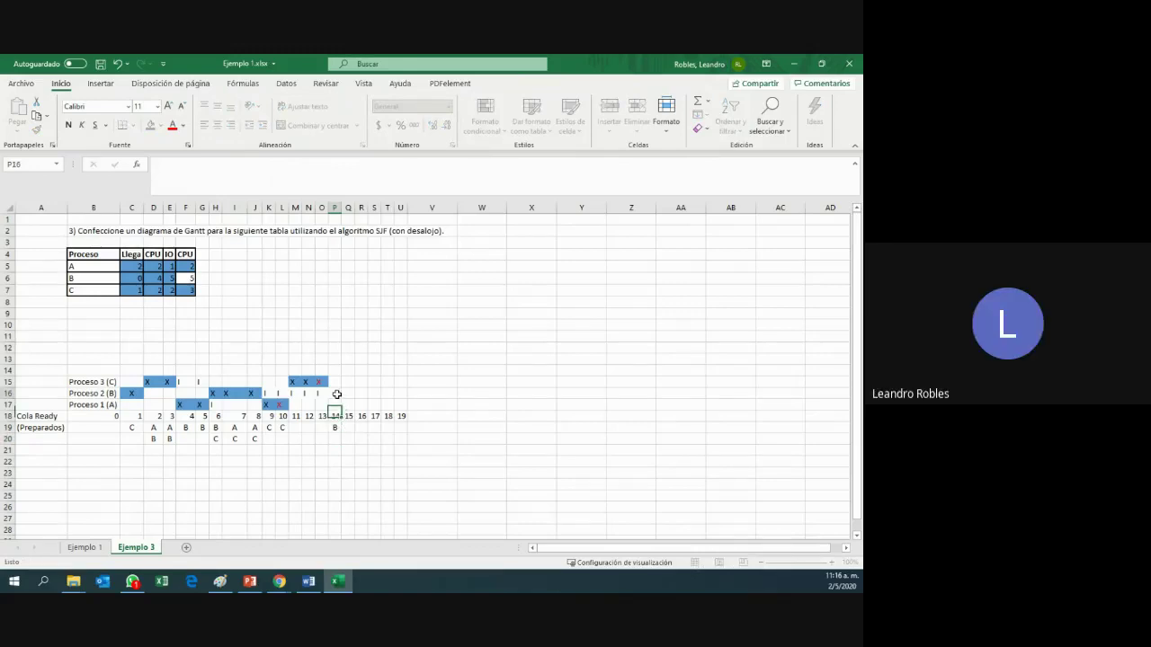
- Shade P16:T16 blue for Proceso 2's second CPU burst and enter X in P16 and Q16
left_click_drag(336, 394, 385, 398)
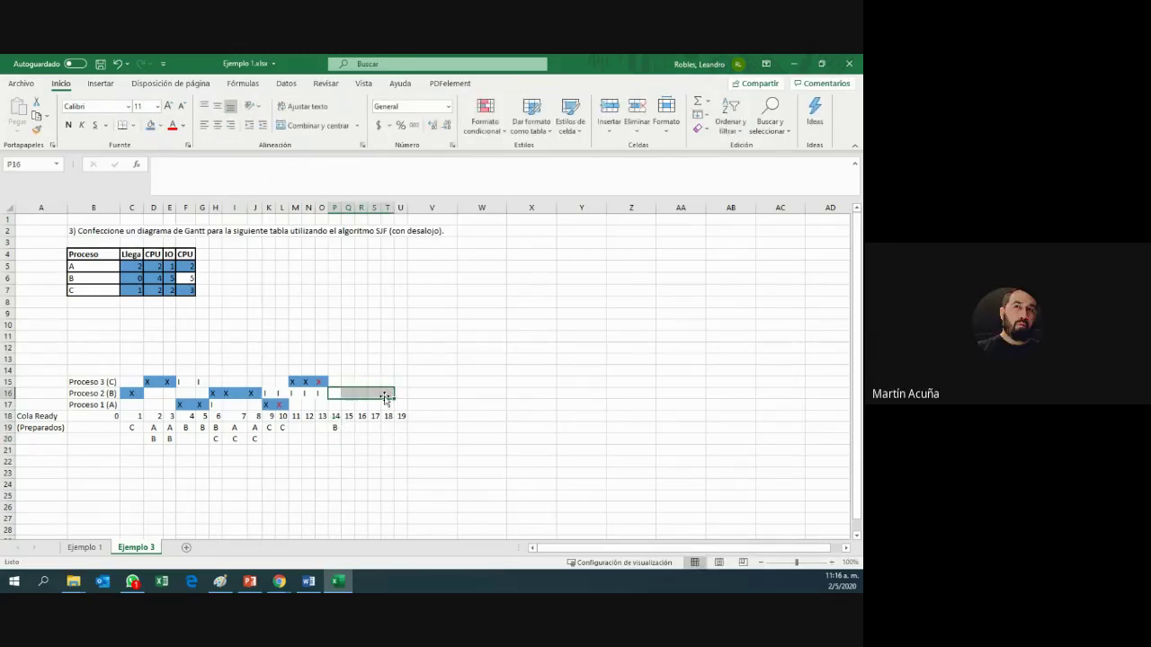
left_click(150, 125)
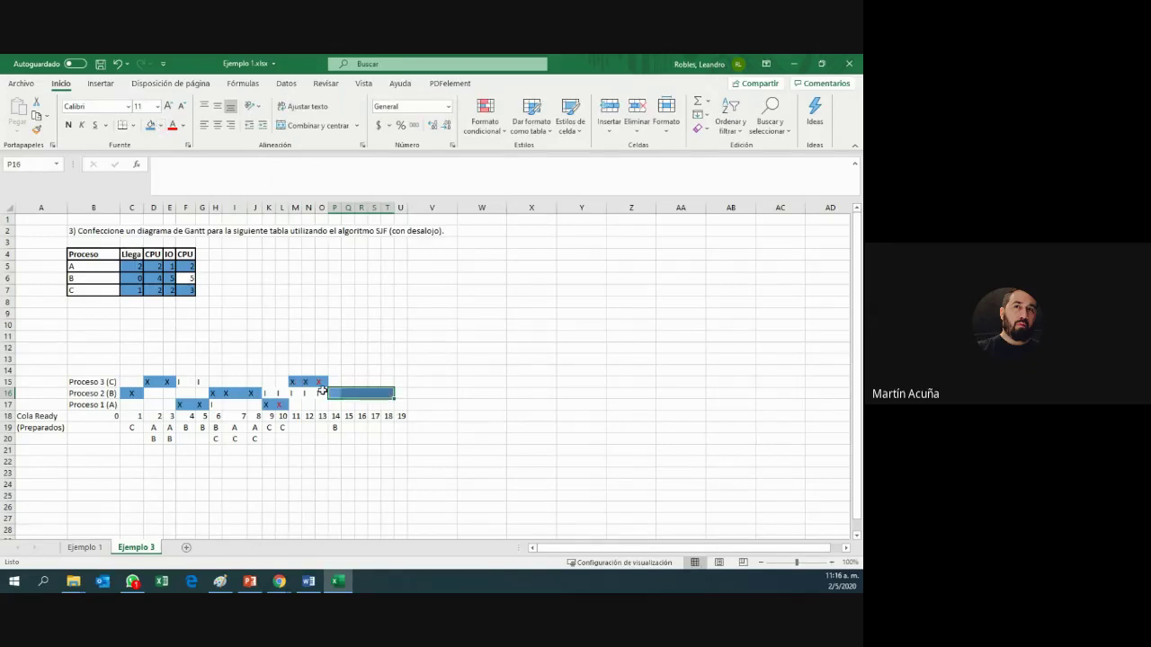
type("X")
key("Tab")
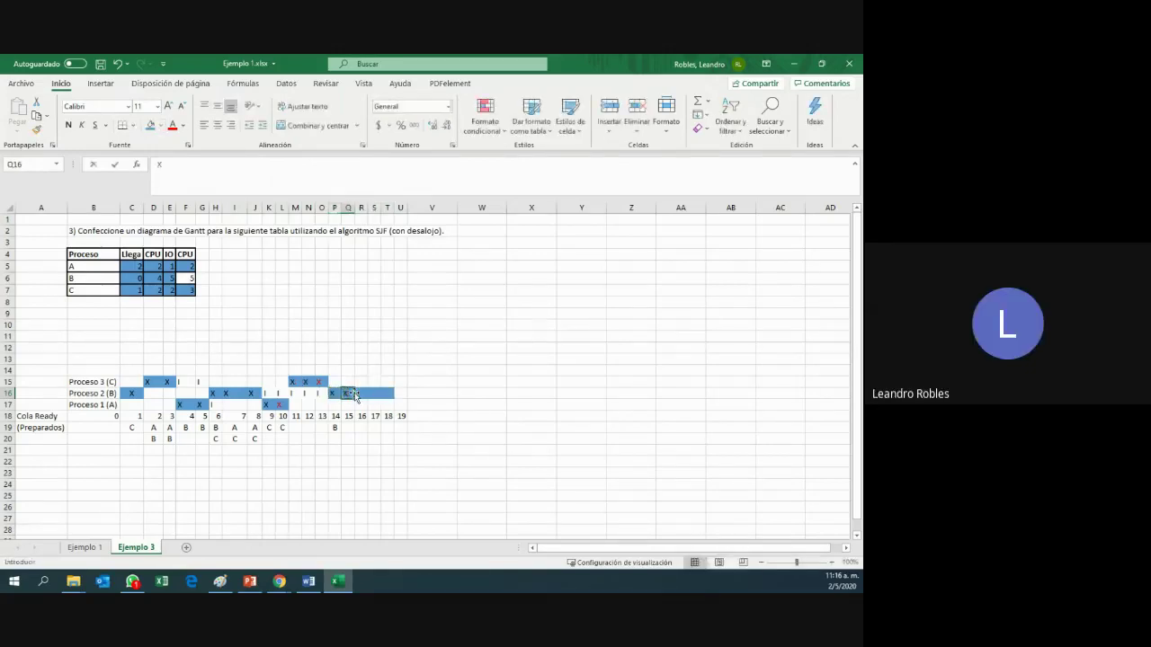
type("X")
key("Tab")
- Complete Proceso 2's CPU units at times 16 to 18 with X in R16, S16 and T16, replacing the mistaken C in R16
type("C")
key("Tab")
key("Escape")
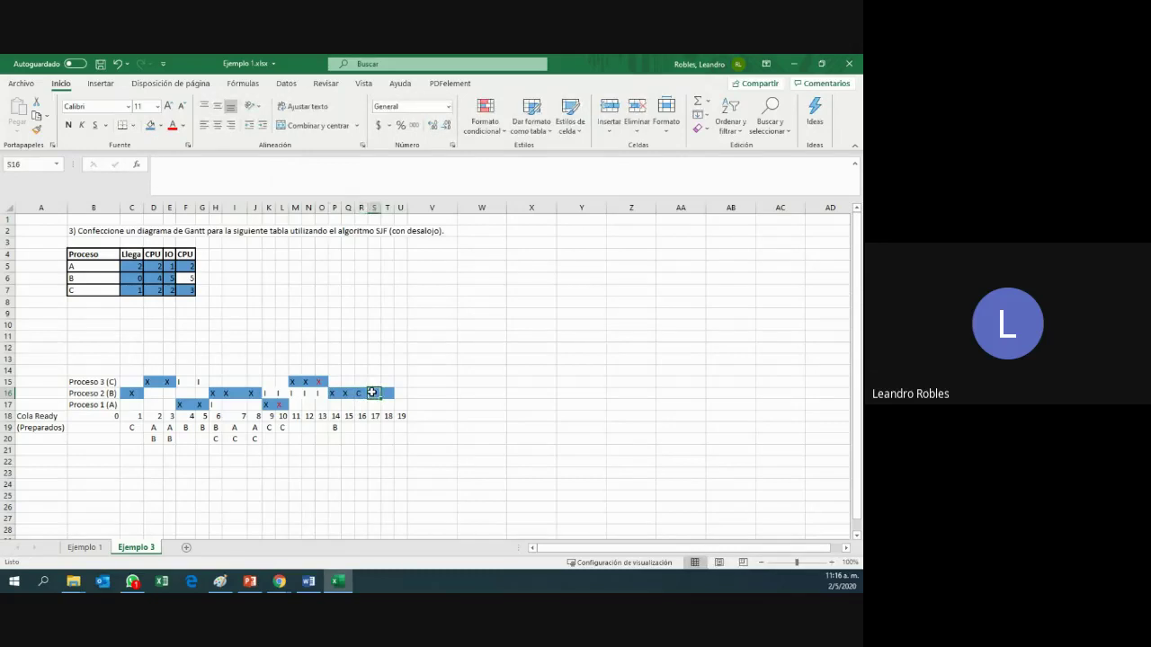
left_click(386, 393)
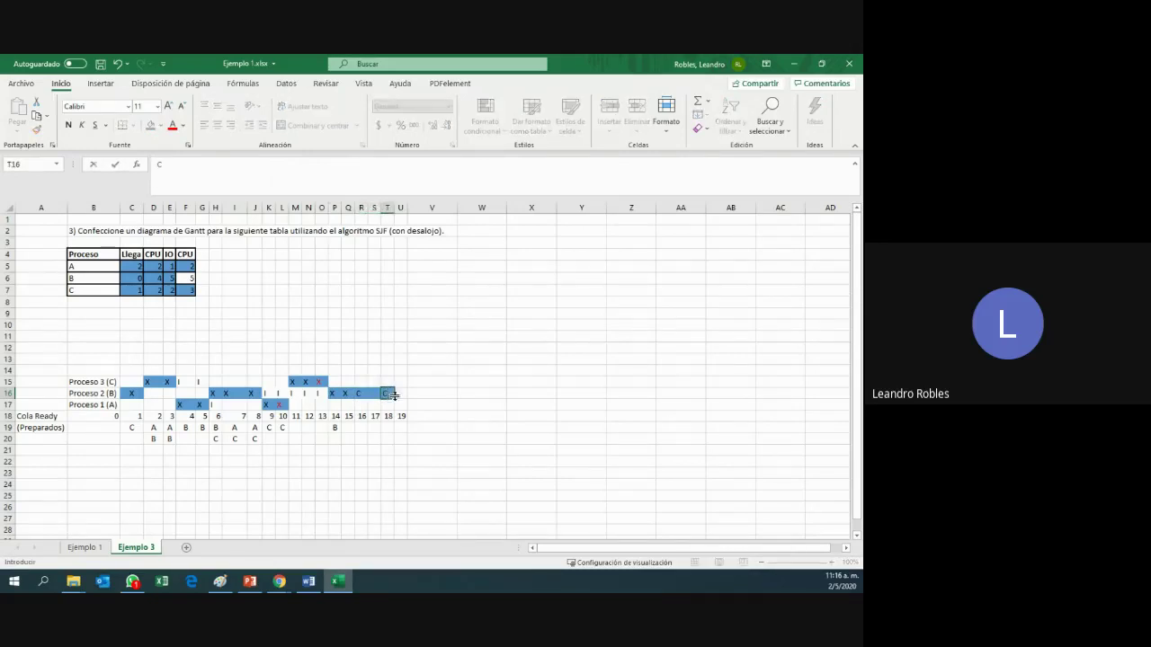
type("X")
left_click(368, 393)
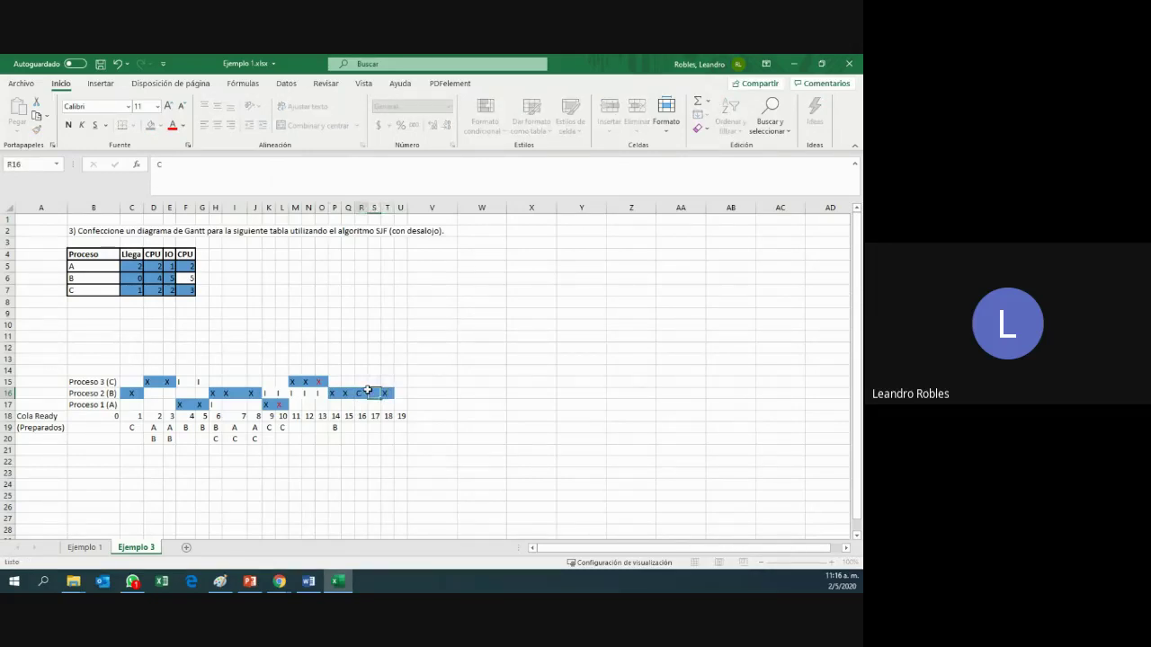
key("Escape")
type("X")
key("Tab")
type("X")
left_click(518, 417)
- Set Proceso 2's final X in T16 to red font and shade B's second CPU duration in F6 blue
left_click(389, 393)
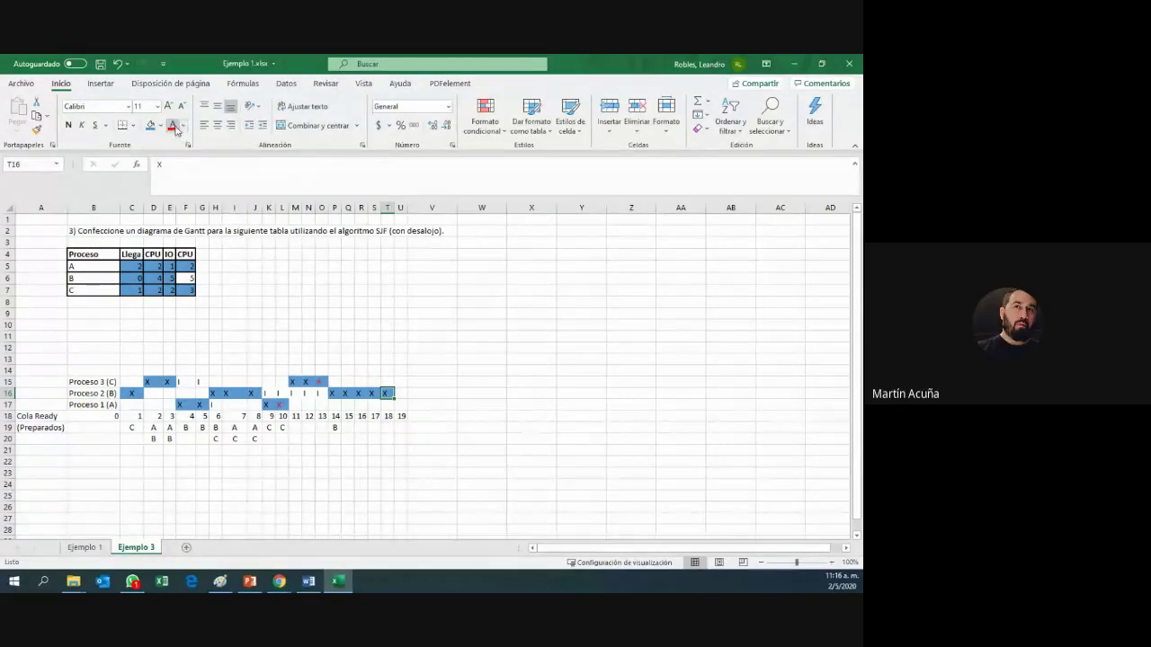
left_click(191, 281)
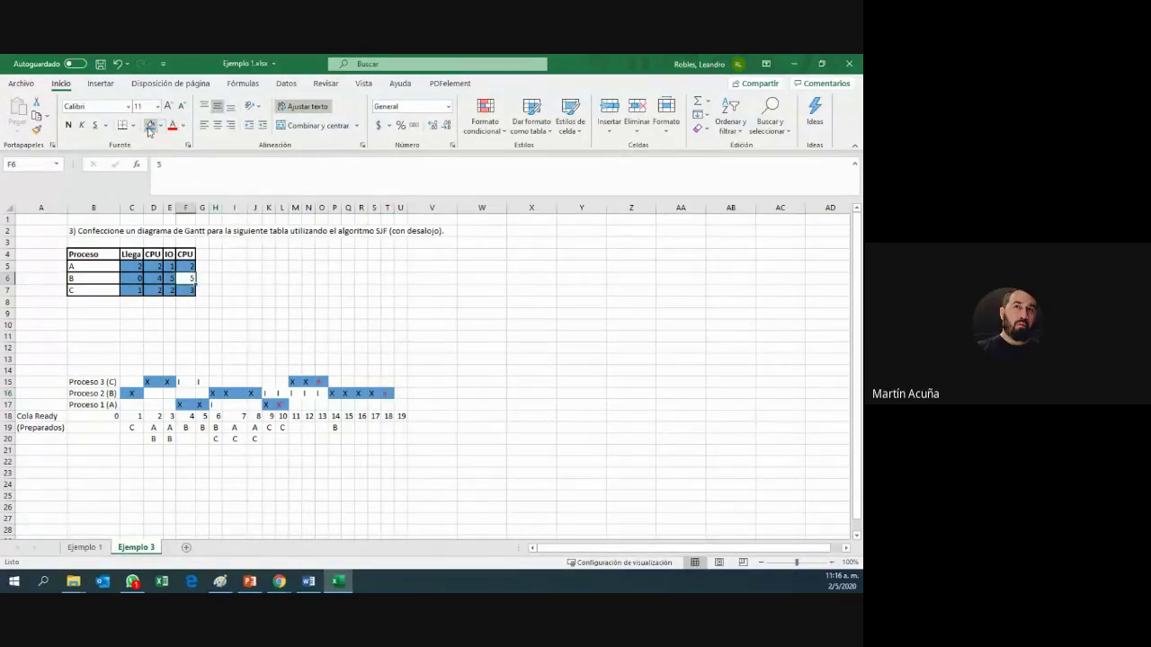
left_click(400, 347)
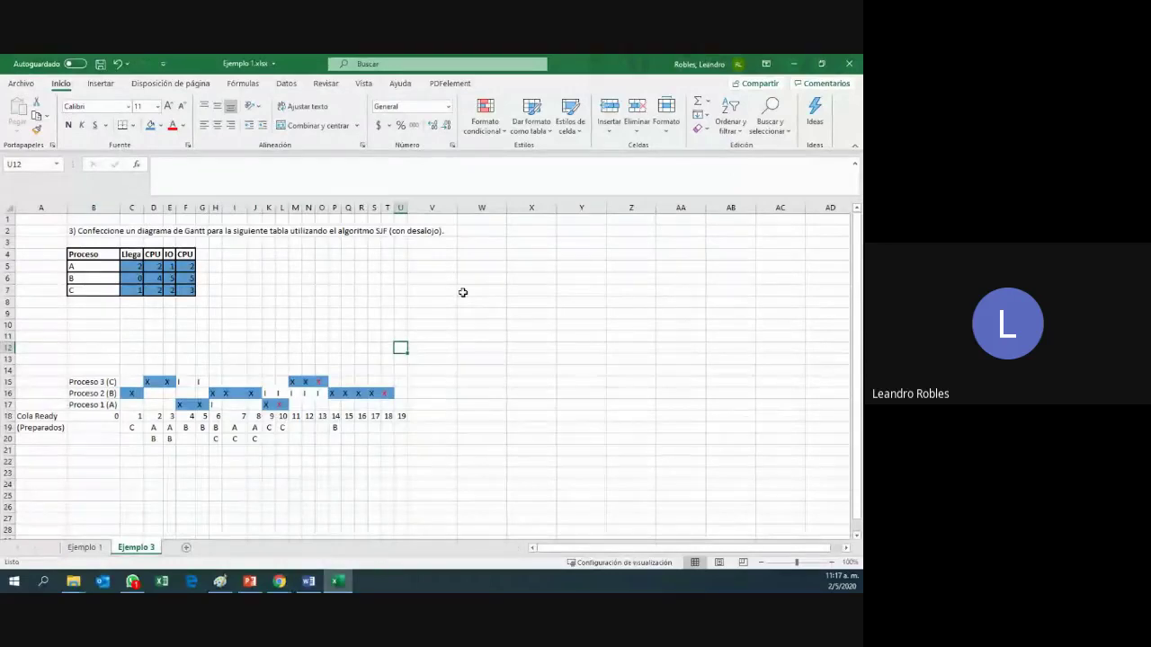
left_click(147, 395)
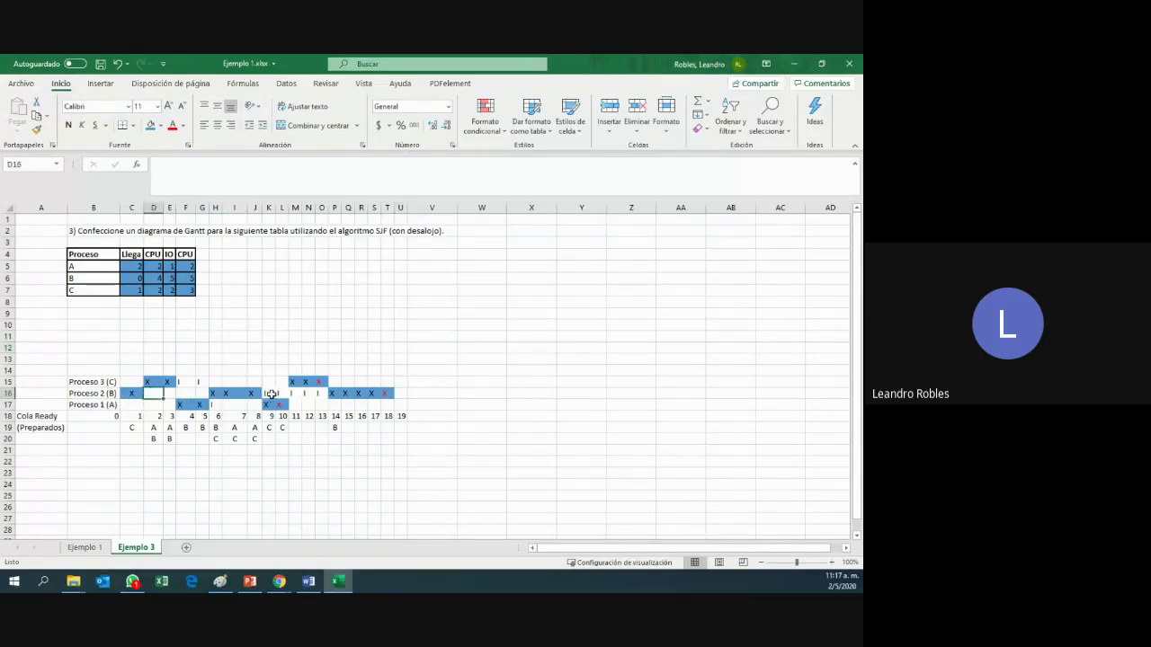
- Check Proceso 2's I/O units in K16:O16 against B's row in the process table
left_click_drag(272, 394, 321, 394)
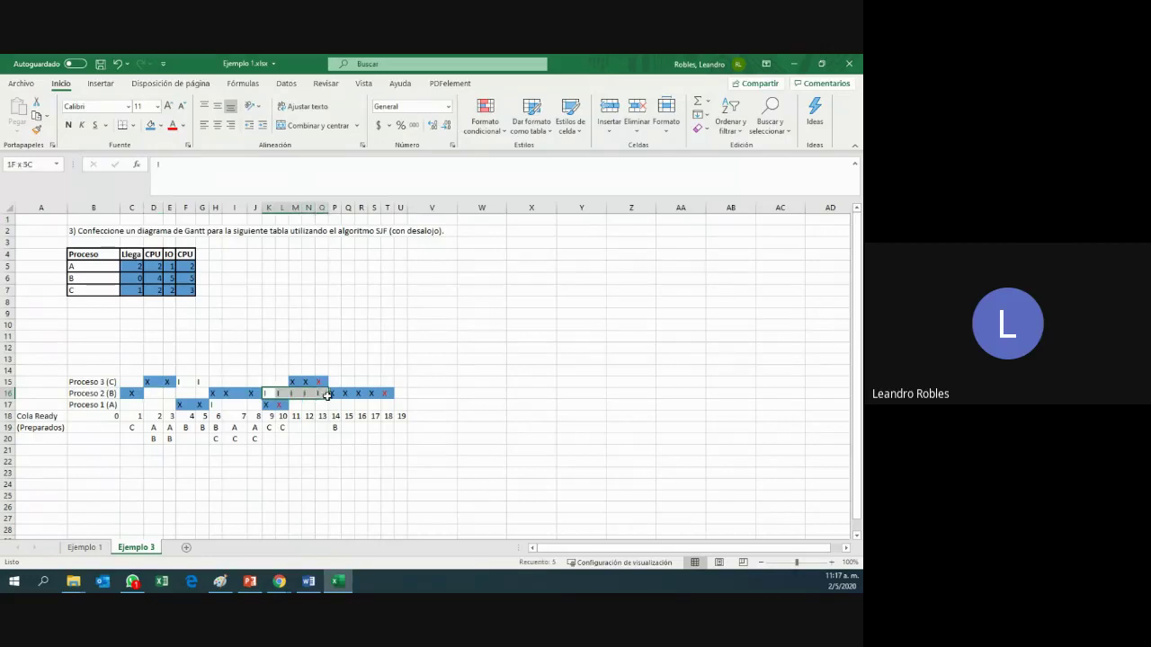
left_click(159, 279)
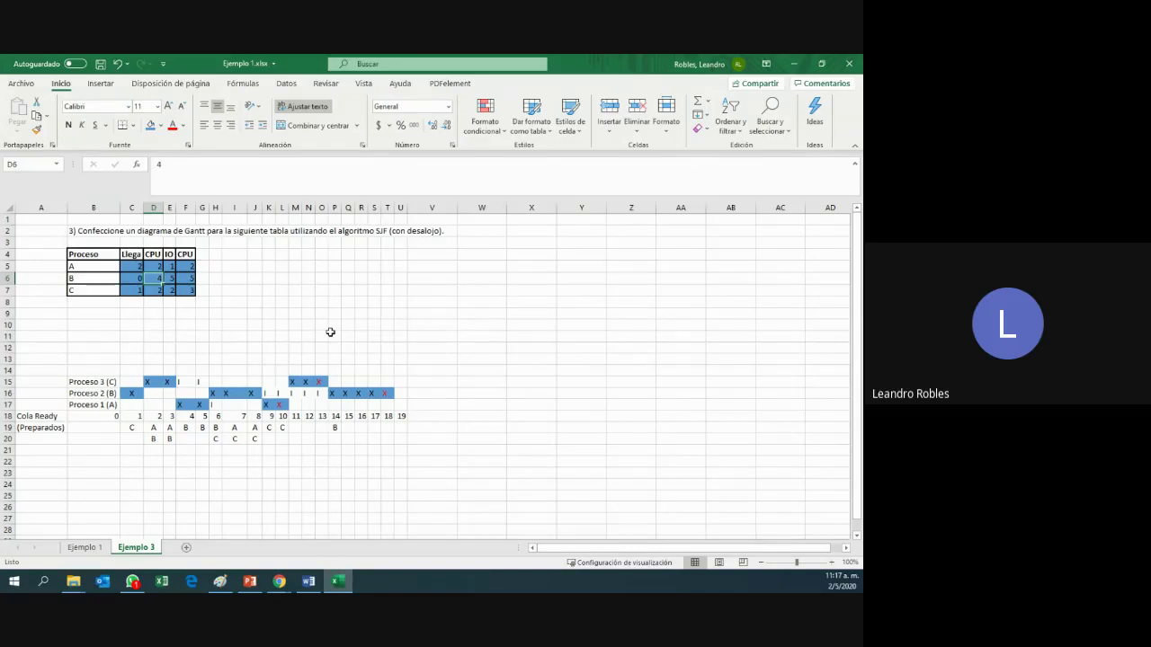
- On a new worksheet, paste the exercise 5 Round Robin (quantum = 3) statement from Word into B2 and merge and centre it across B2:J2
left_click(185, 549)
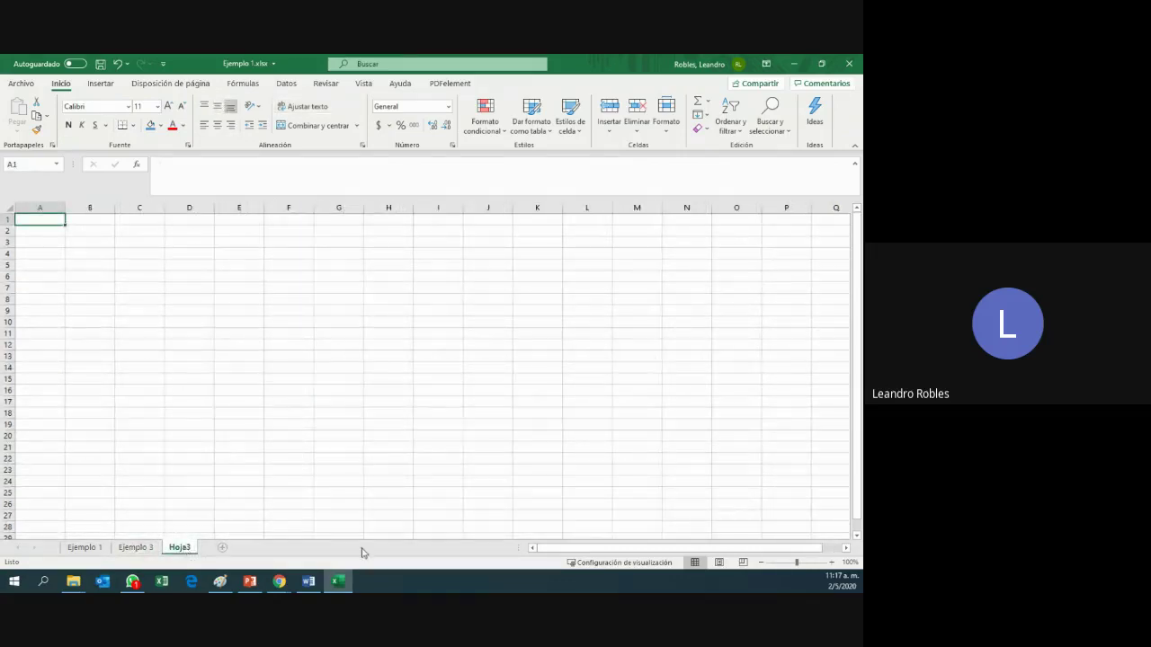
left_click(308, 581)
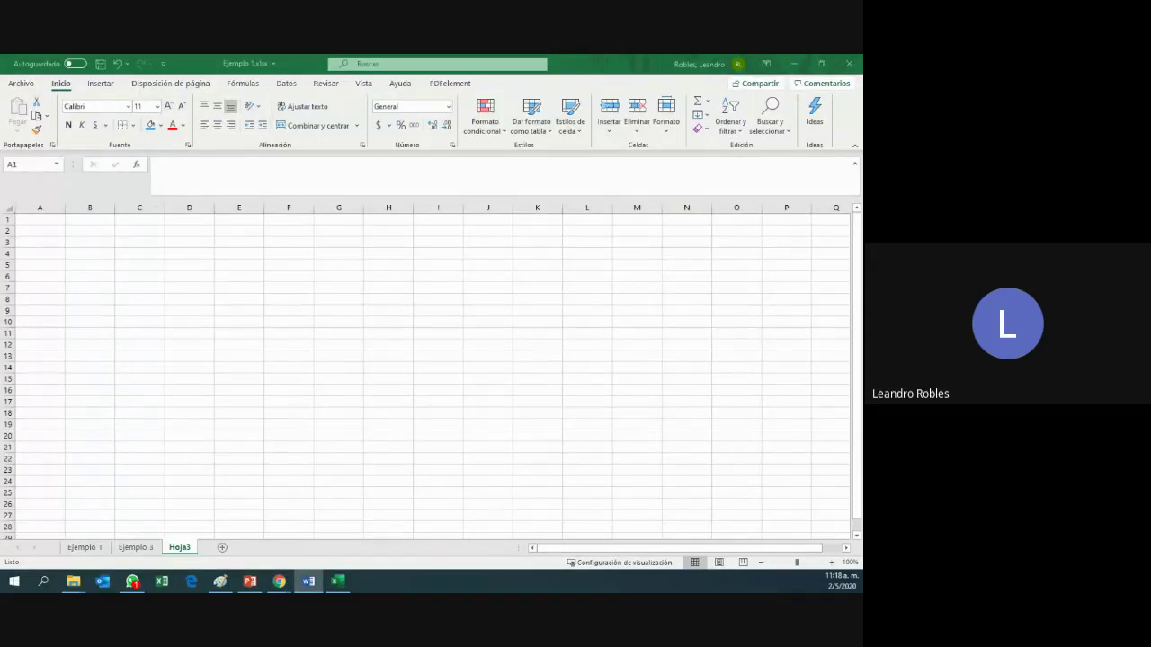
key("alt+Tab")
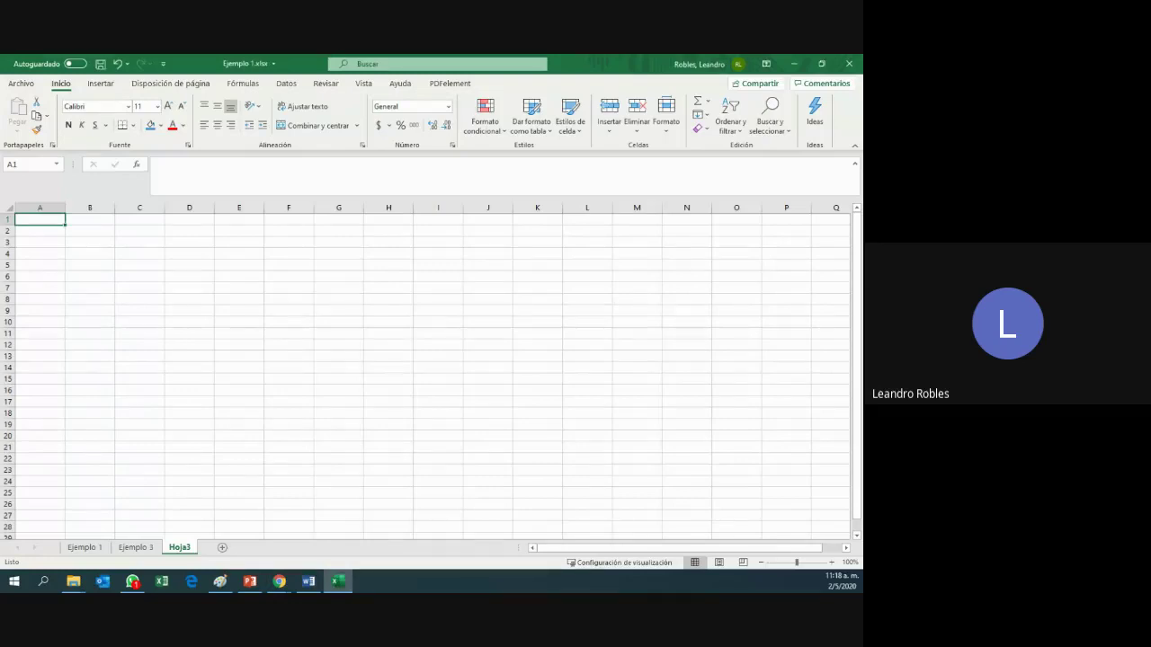
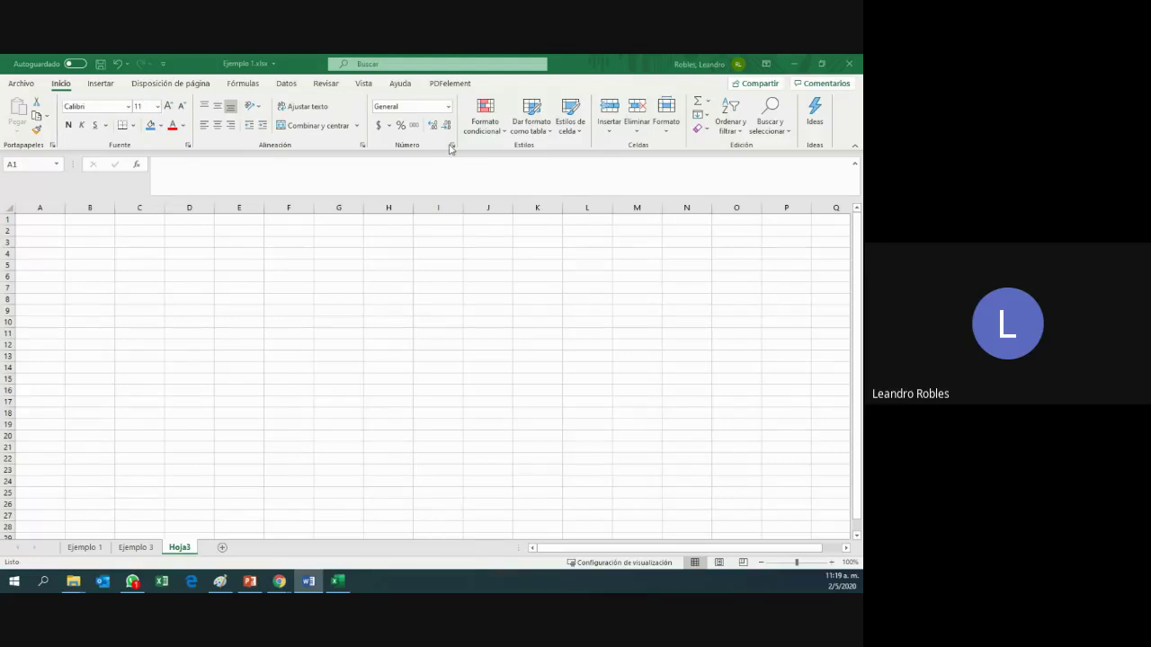
left_click(101, 232)
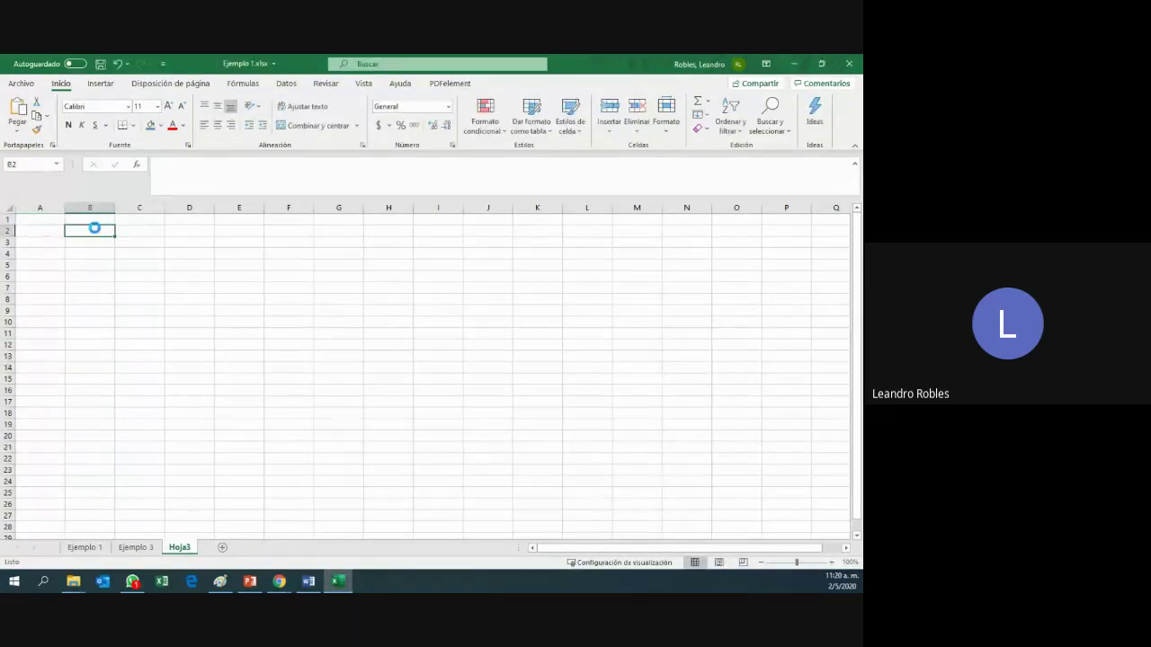
type("5) Confeccione un diagrama de Gantt para la siguiente tabla utilizando el algoritmo Round Robin (con quantum = 3).")
left_click_drag(98, 232, 496, 233)
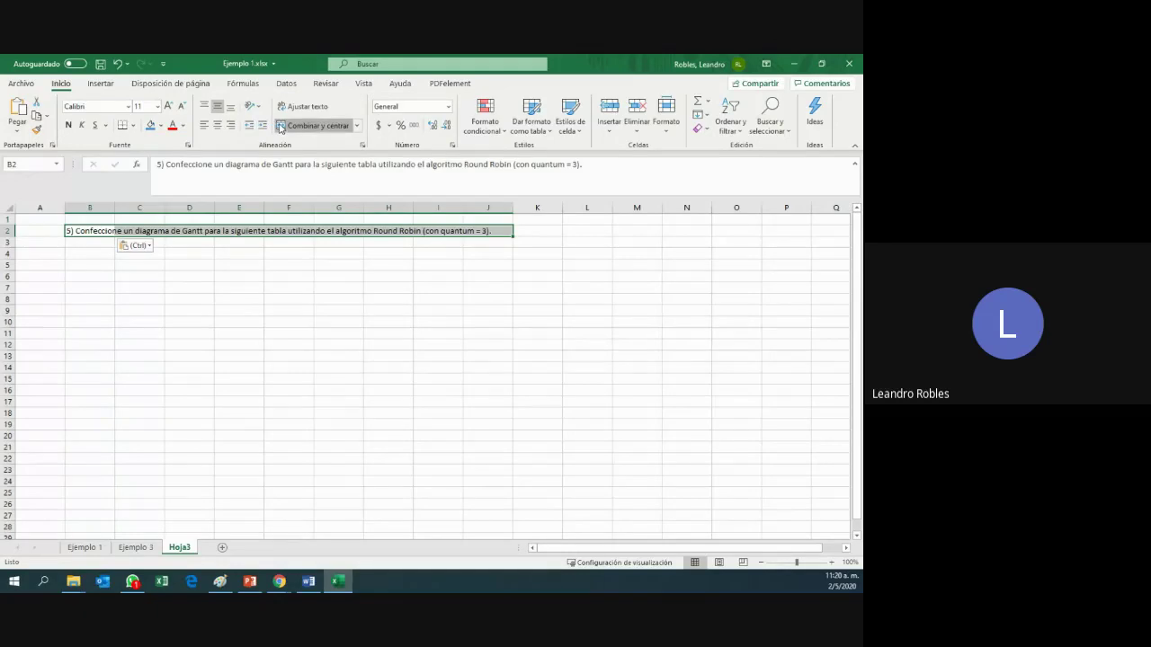
left_click(310, 126)
- Copy the table of processes A to D, with its Llega, CPU and IO columns, from Word into B4:H8
key("alt+Tab")
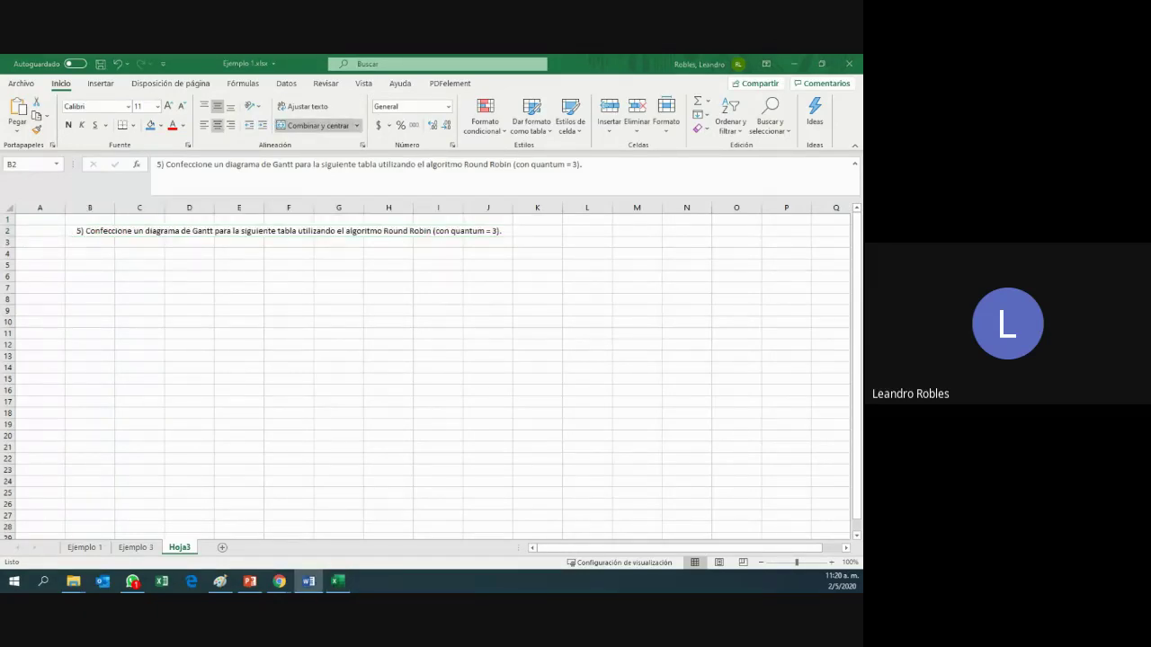
left_click(98, 252)
type("Proceso\tLlega\tCPU\tIO\tCPU\tIO\tCPU A\t0\t3\t3\t4\t6\t3 B\t0\t4\t3\t3\t2\t5 C\t6\t5\t2\t2\t3\t2 D\t7\t2\t4\t5\t4\t4")
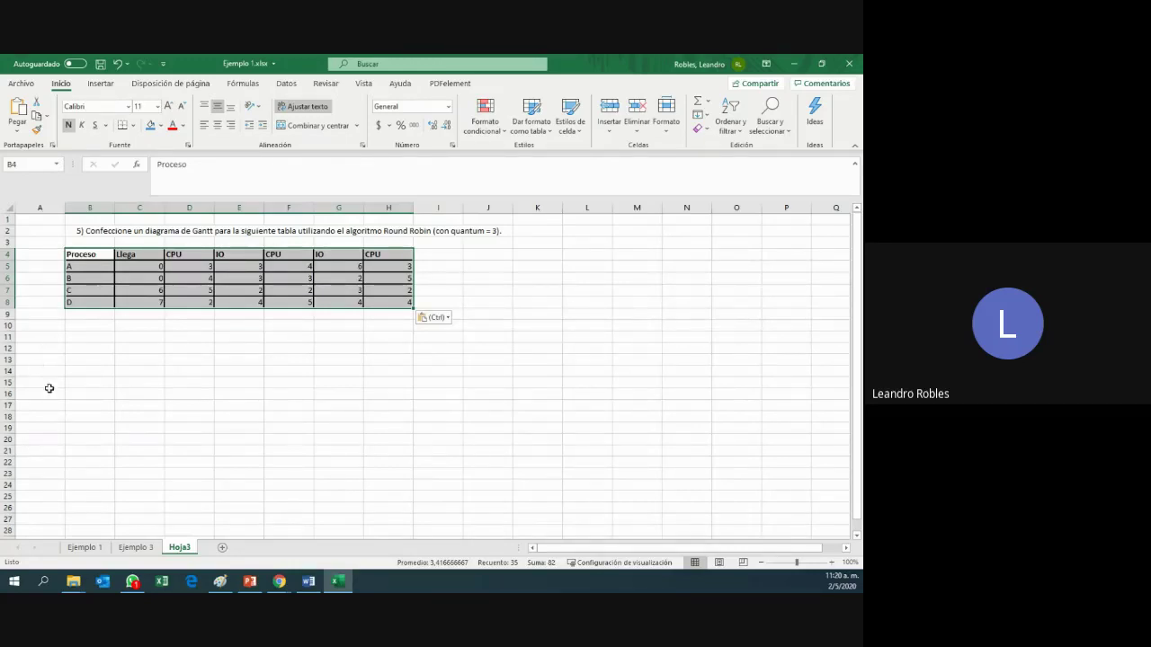
- Enter the label Proceso 1 in A18 and copy it to A15:A17
left_click(49, 423)
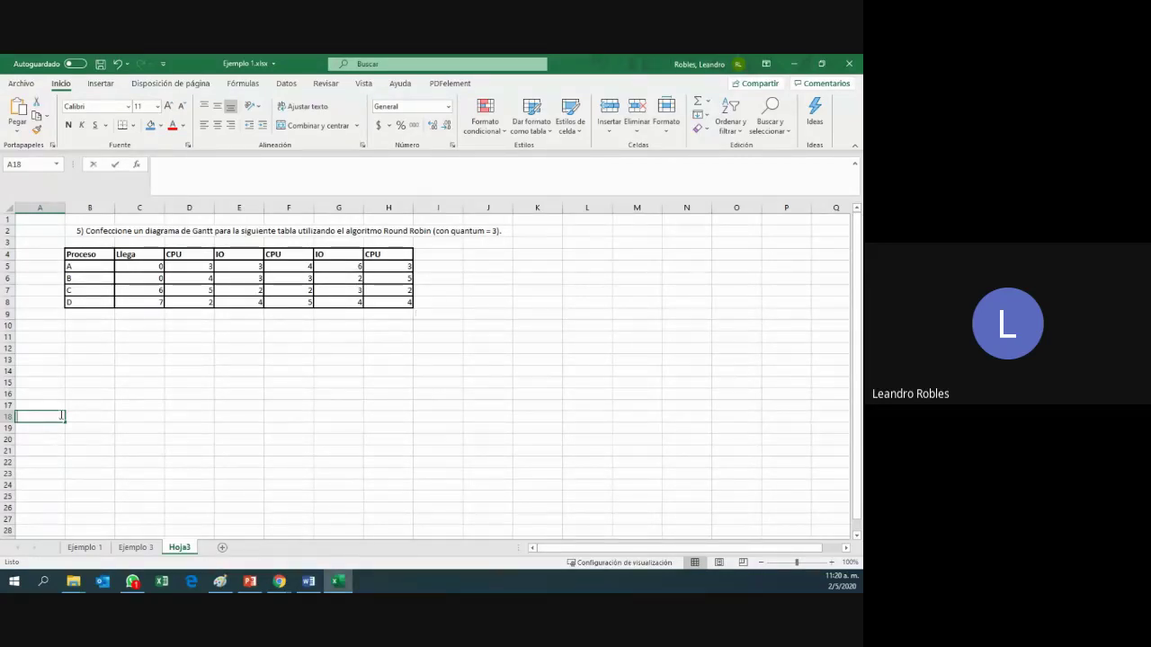
type("Proceso 1")
key("Return")
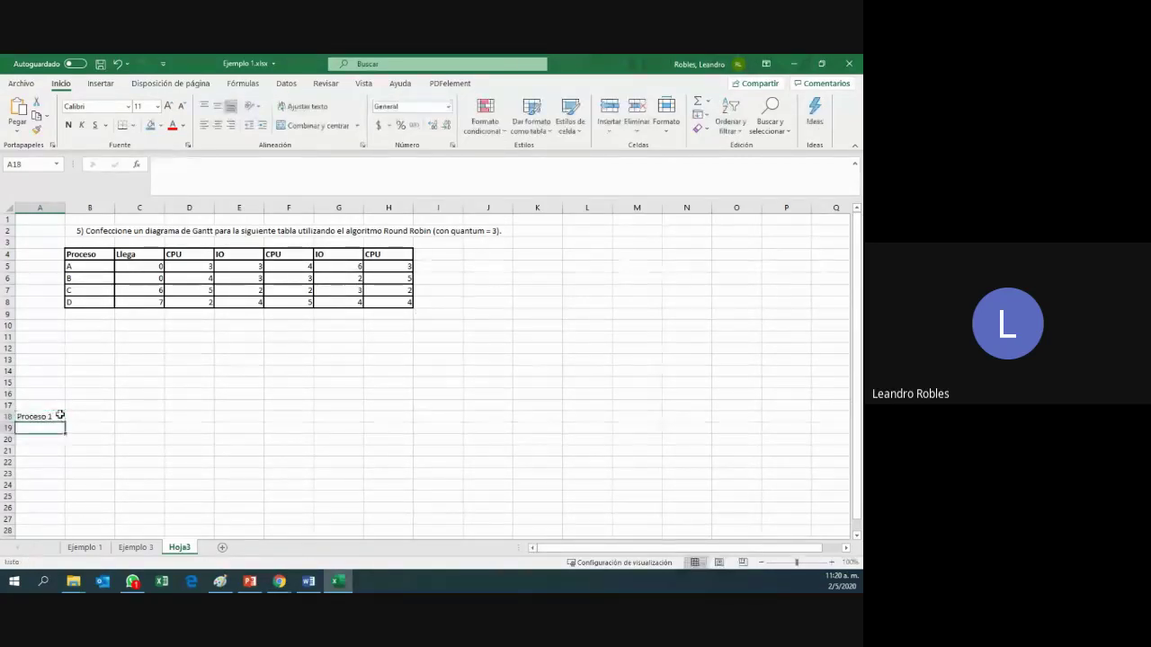
left_click(60, 415)
key("ctrl+c")
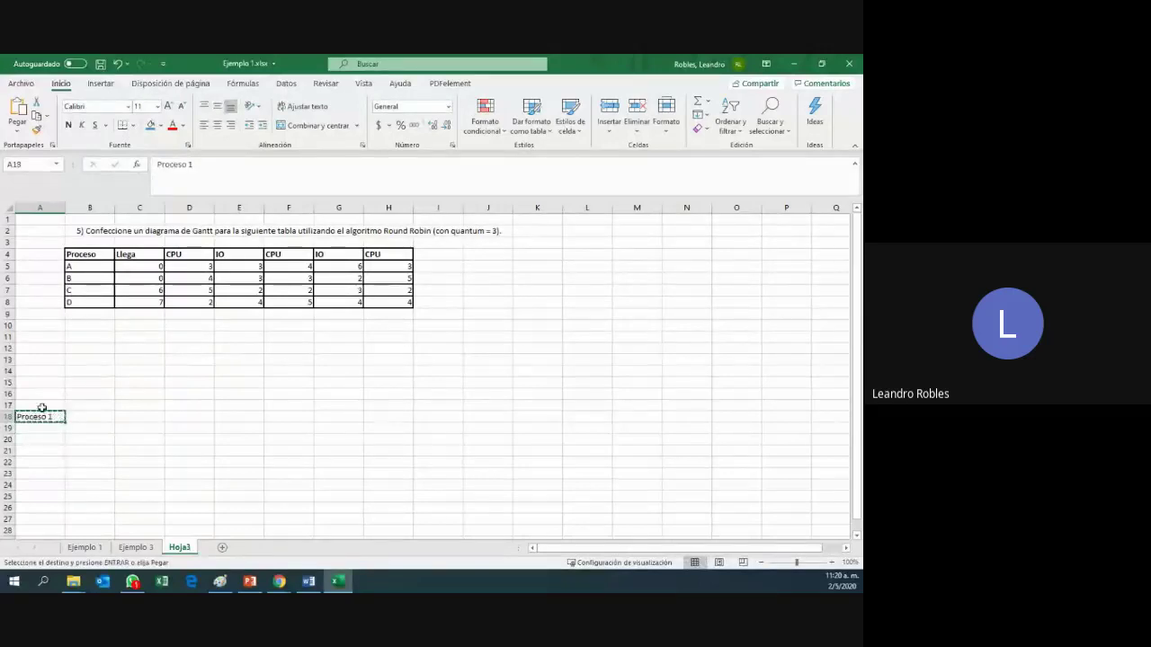
left_click_drag(42, 405, 41, 383)
key("ctrl+v")
- Renumber the copied labels as Proceso 2 in A17, Proceso 3 in A16 and Proceso 4 in A15
double_click(52, 407)
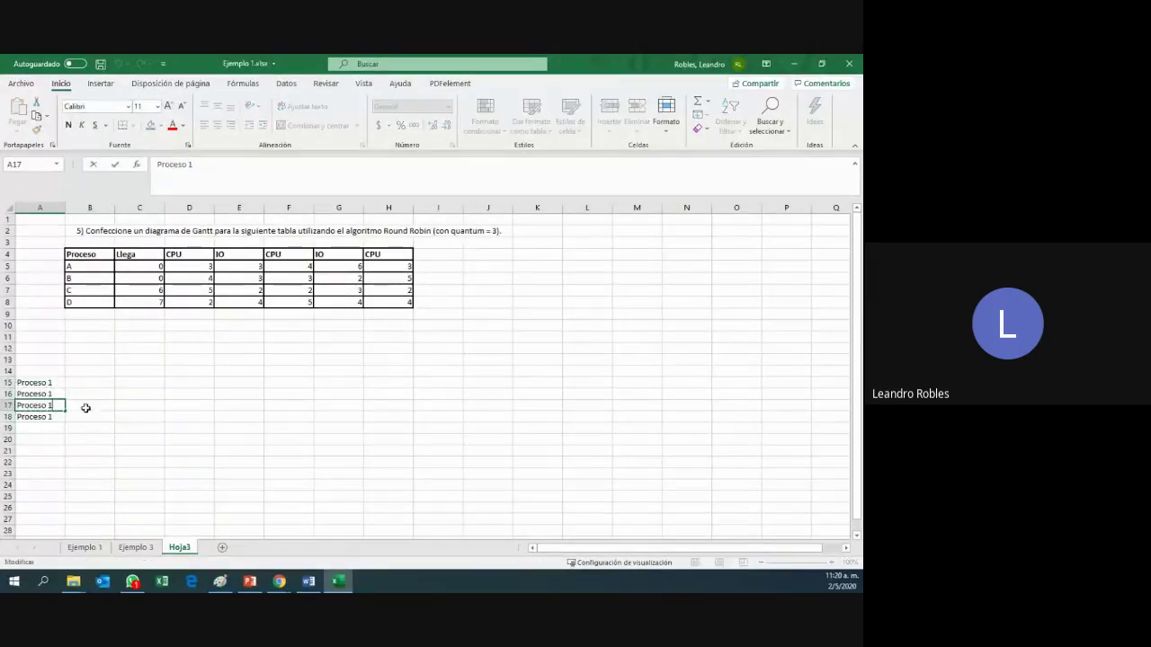
key("BackSpace")
type("2")
key("Return")
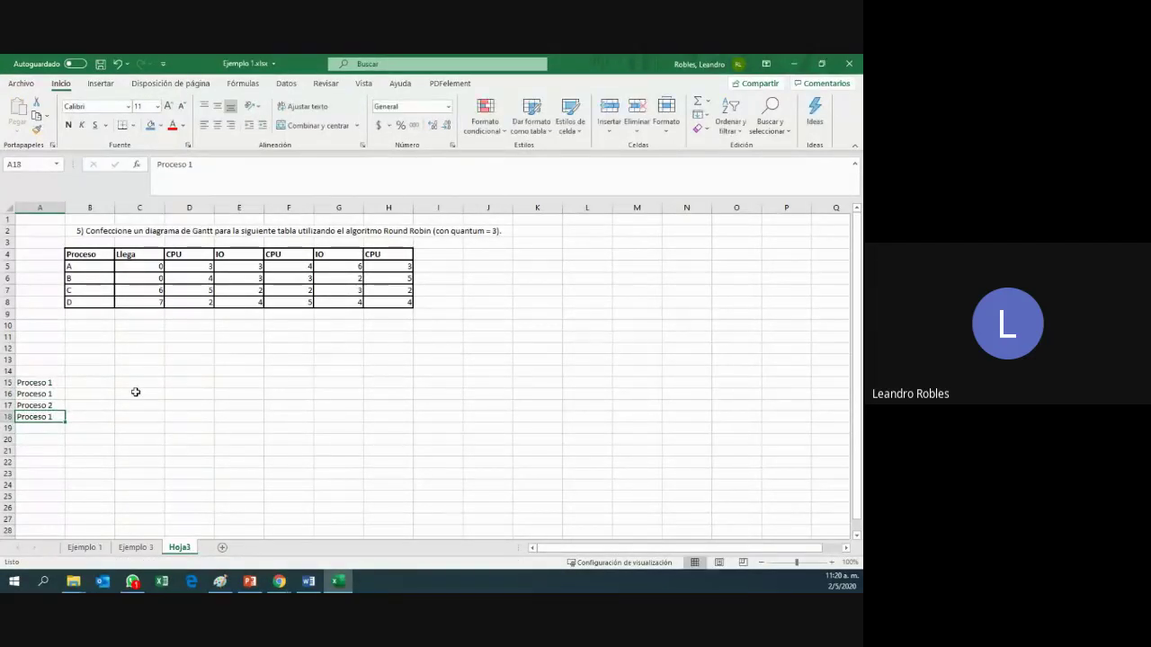
left_click(57, 396)
double_click(57, 396)
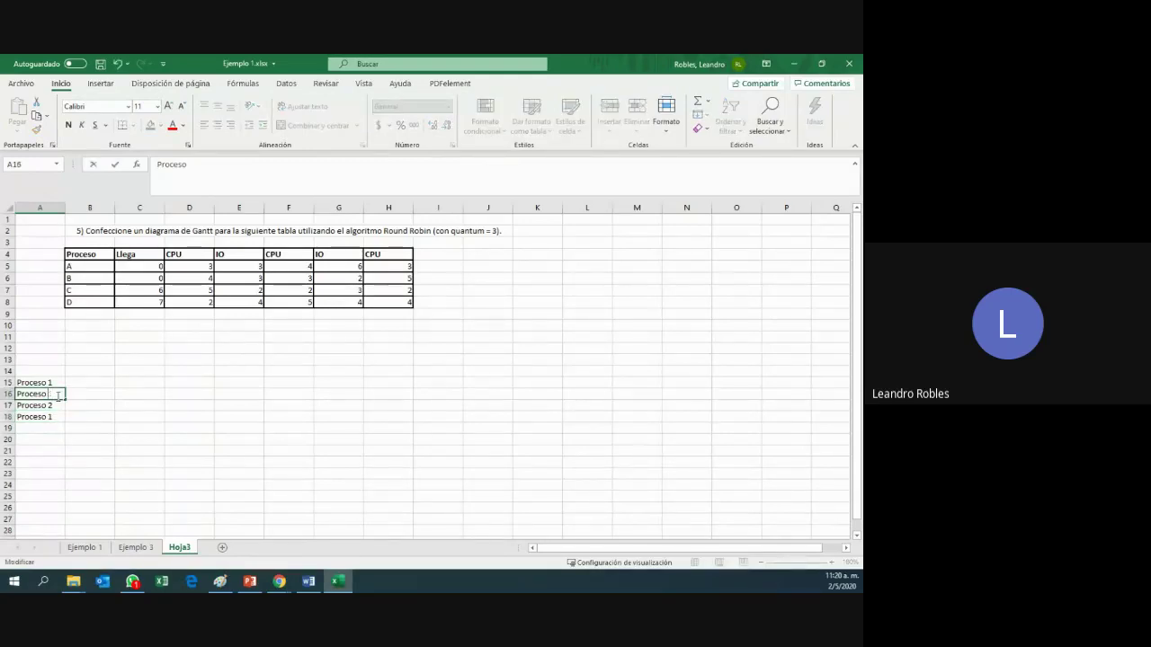
key("BackSpace")
type("3")
key("Return")
left_click(54, 385)
double_click(54, 385)
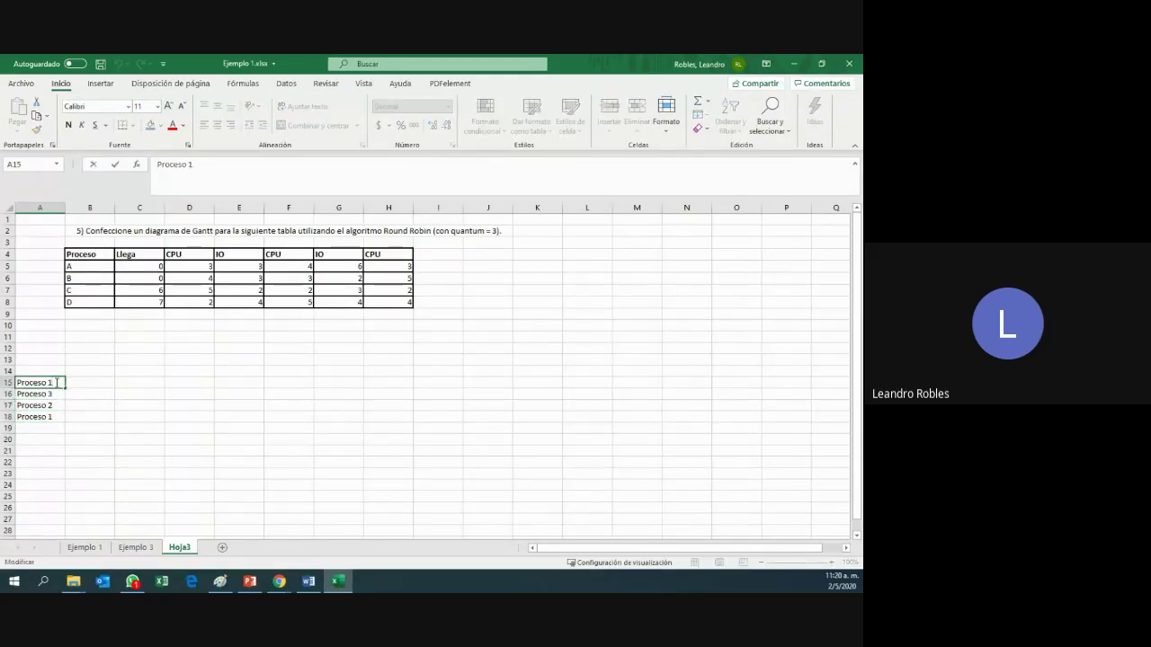
key("BackSpace")
type("4")
key("Return")
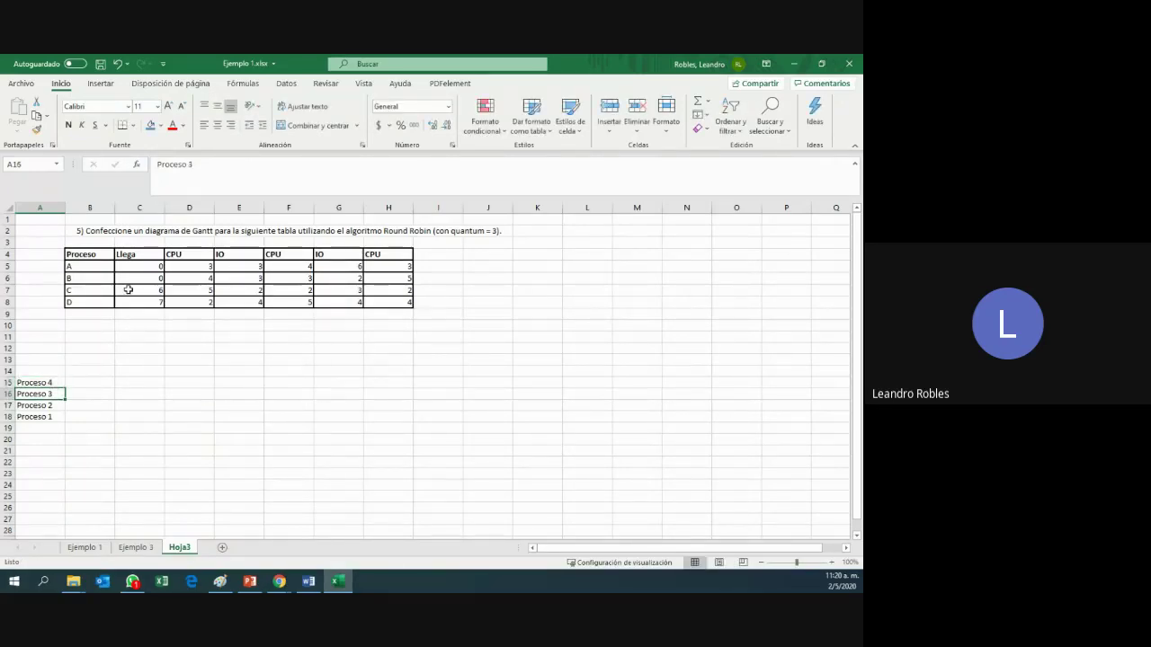
- Copy the four process labels to B15:B18 and clear the originals from column A
left_click_drag(52, 382, 54, 421)
key("ctrl+c")
left_click(83, 381)
key("ctrl+v")
key("Delete")
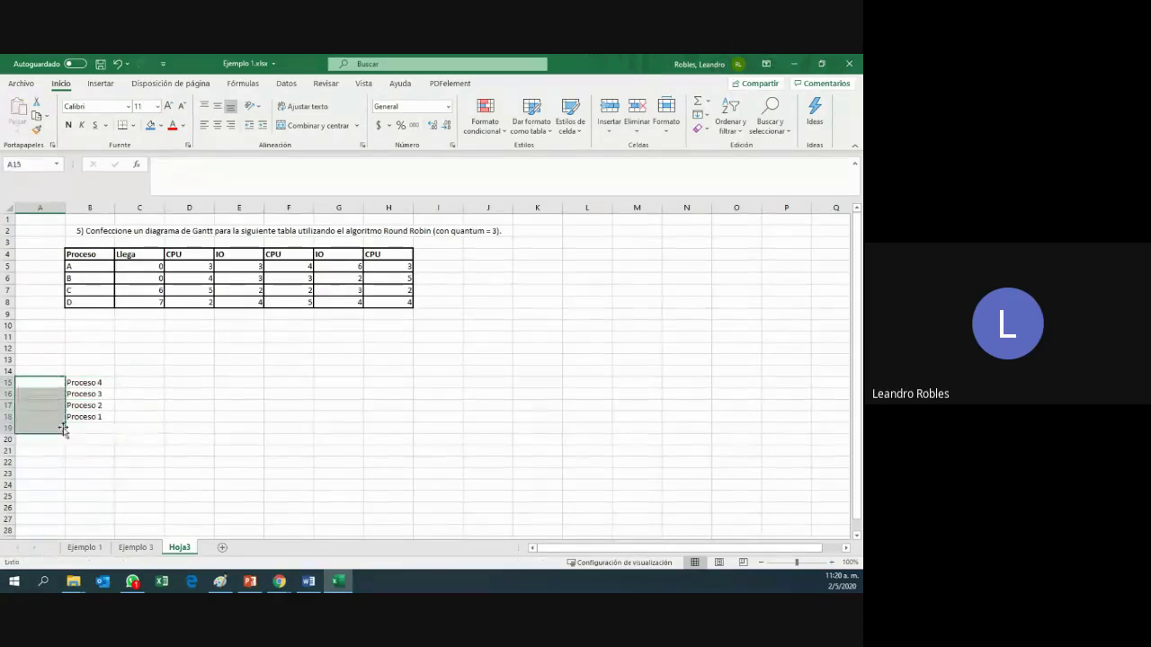
- Start the time axis below the process labels with 0 in B19
left_click(161, 430)
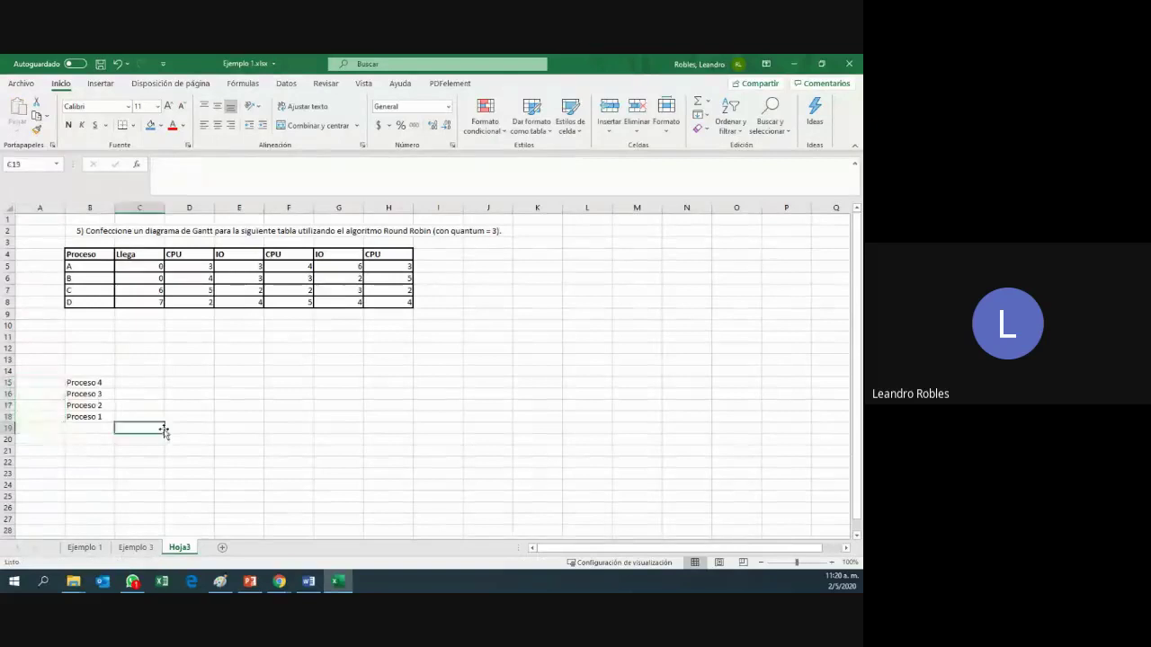
left_click(95, 429)
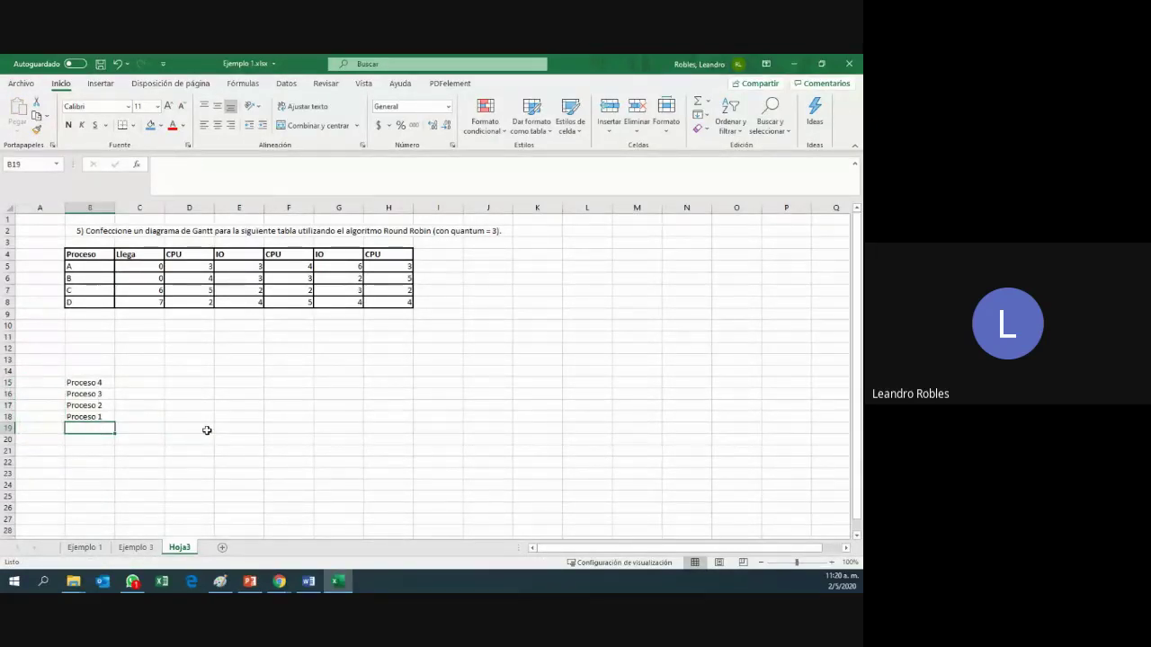
type("0")
key("Return")
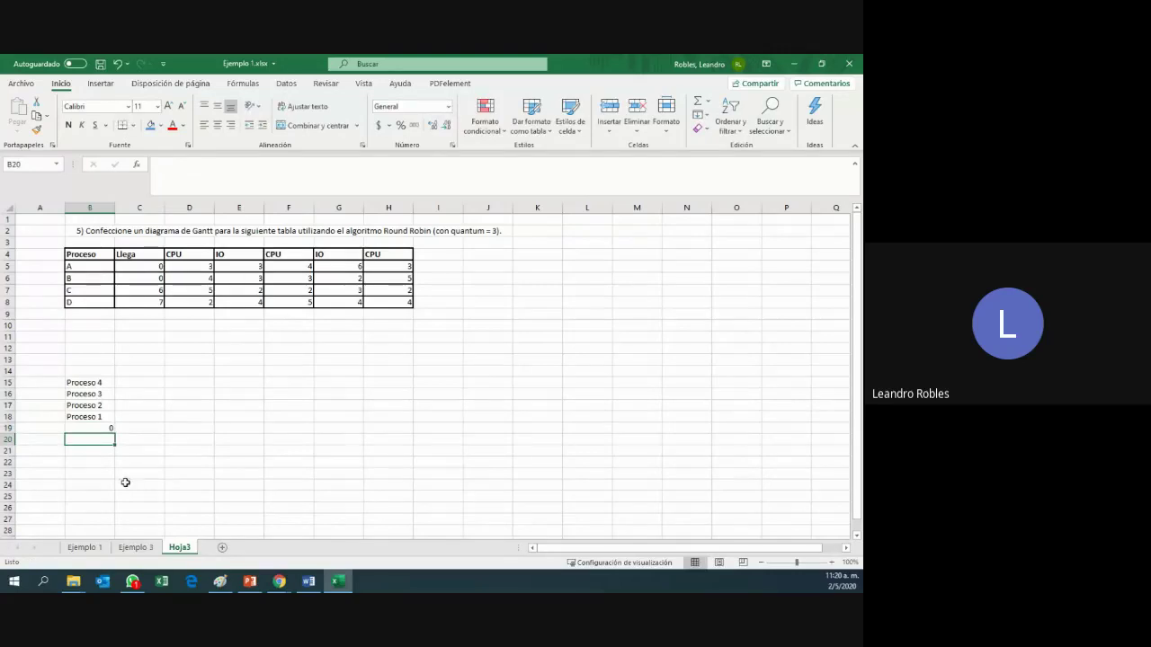
- Rename the new worksheet as Ejemplo 5
double_click(180, 548)
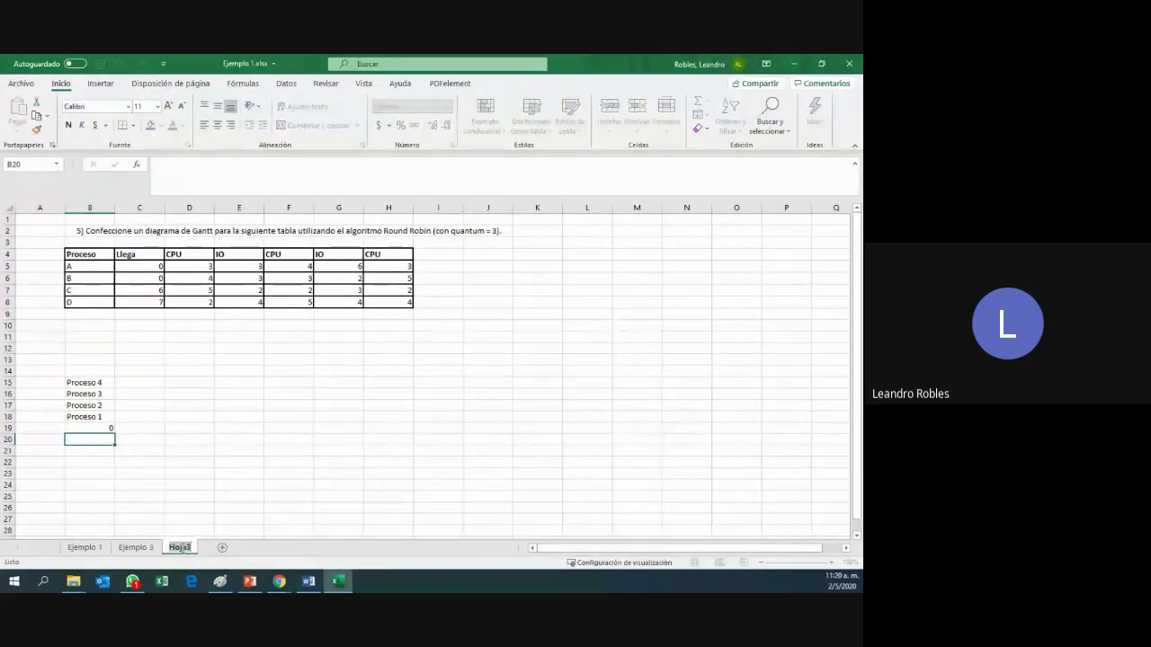
type("Ejemplo 5")
key("Return")
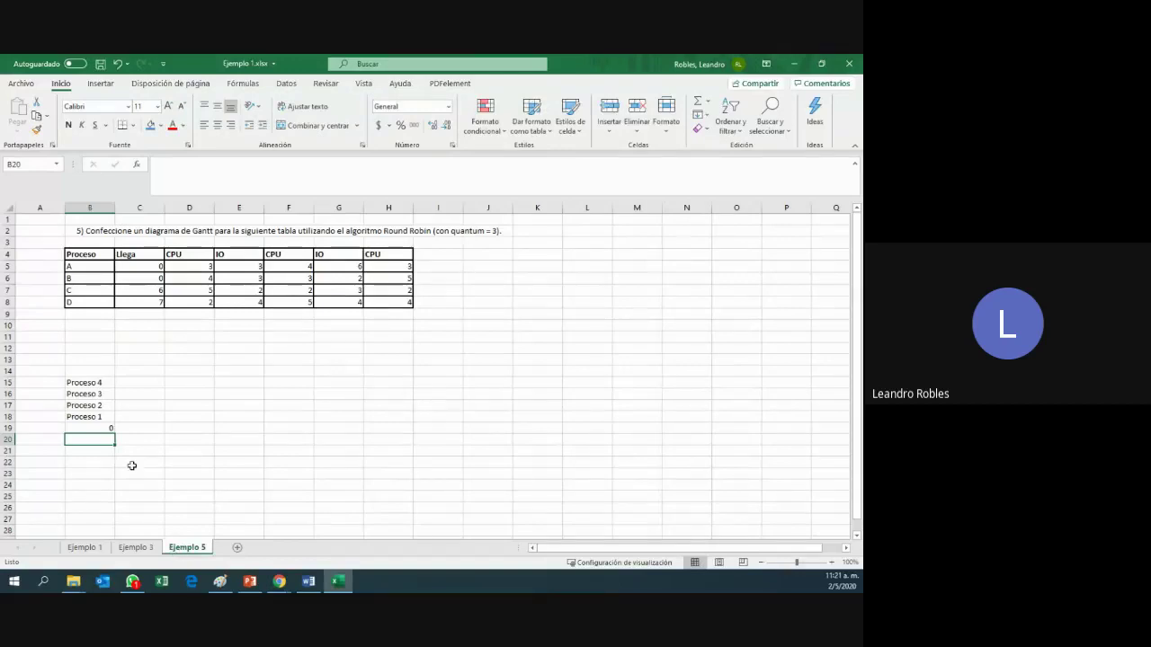
- Continue the time axis in row 19 with 1, 2, 3 and 4 in C19:F19
left_click(130, 427)
type("1")
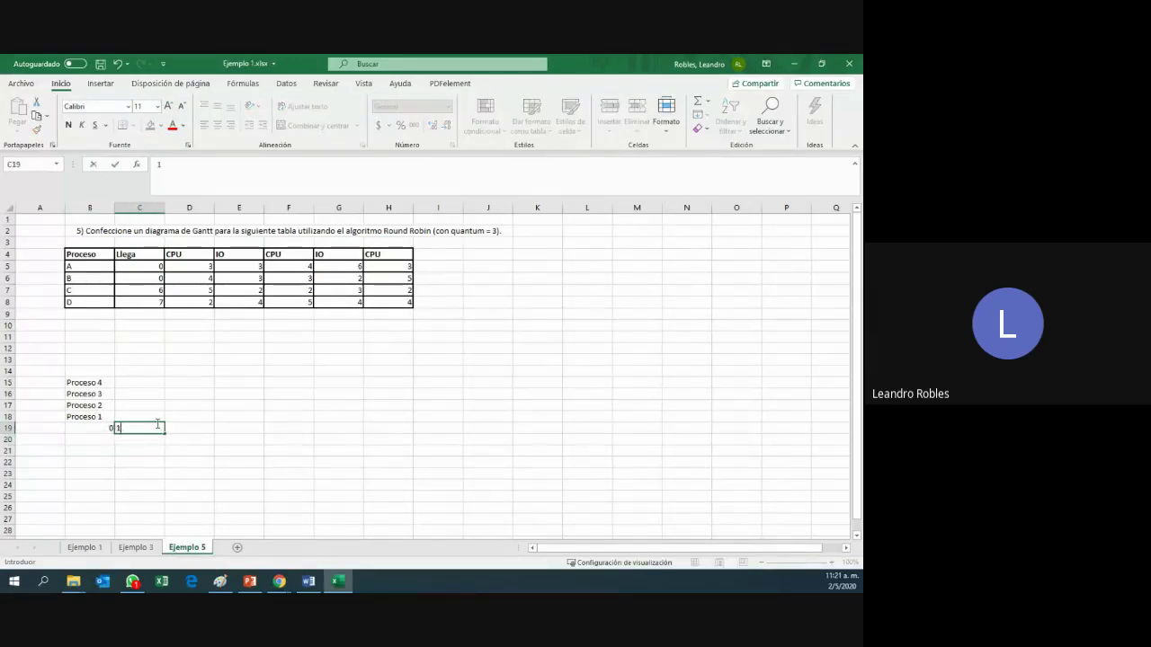
left_click(185, 426)
type("2")
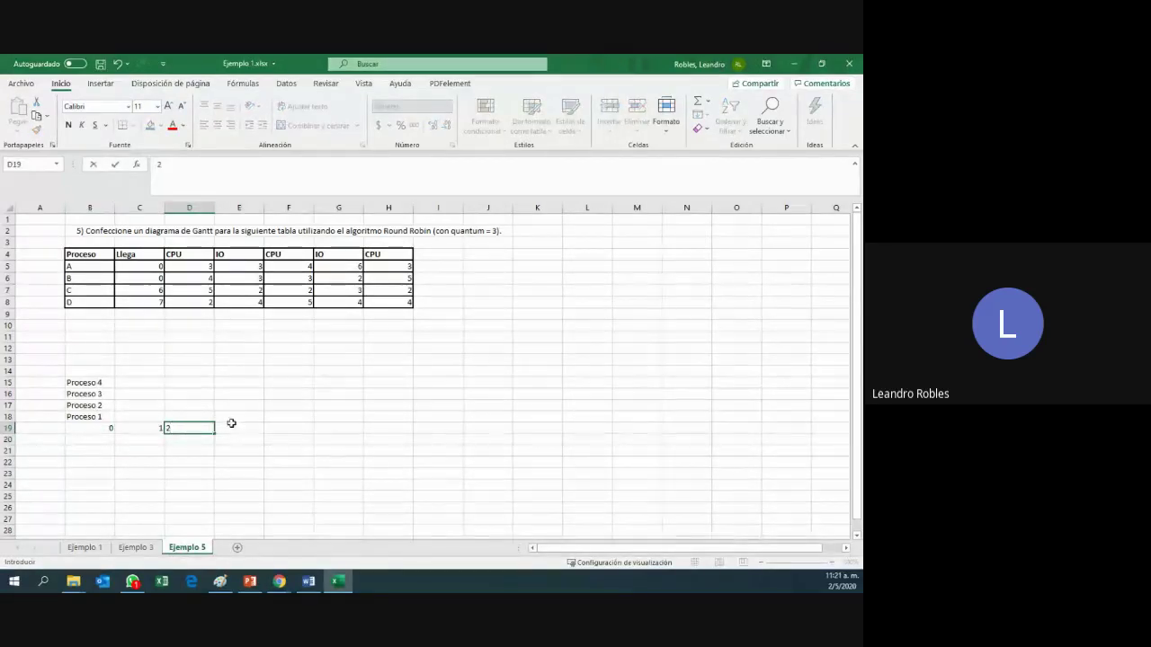
left_click(233, 426)
type("3")
left_click(270, 428)
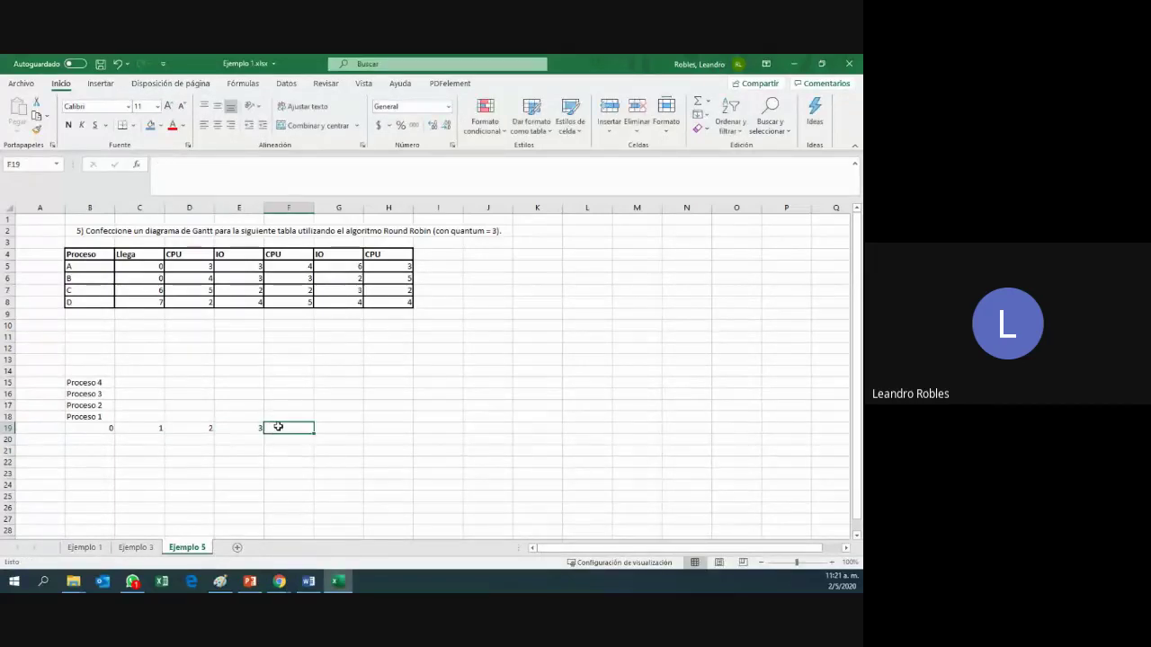
type("4")
left_click(338, 439)
- Extend the time series from B19:F19 across row 19 up to 20 in V19
left_click_drag(106, 428, 500, 444)
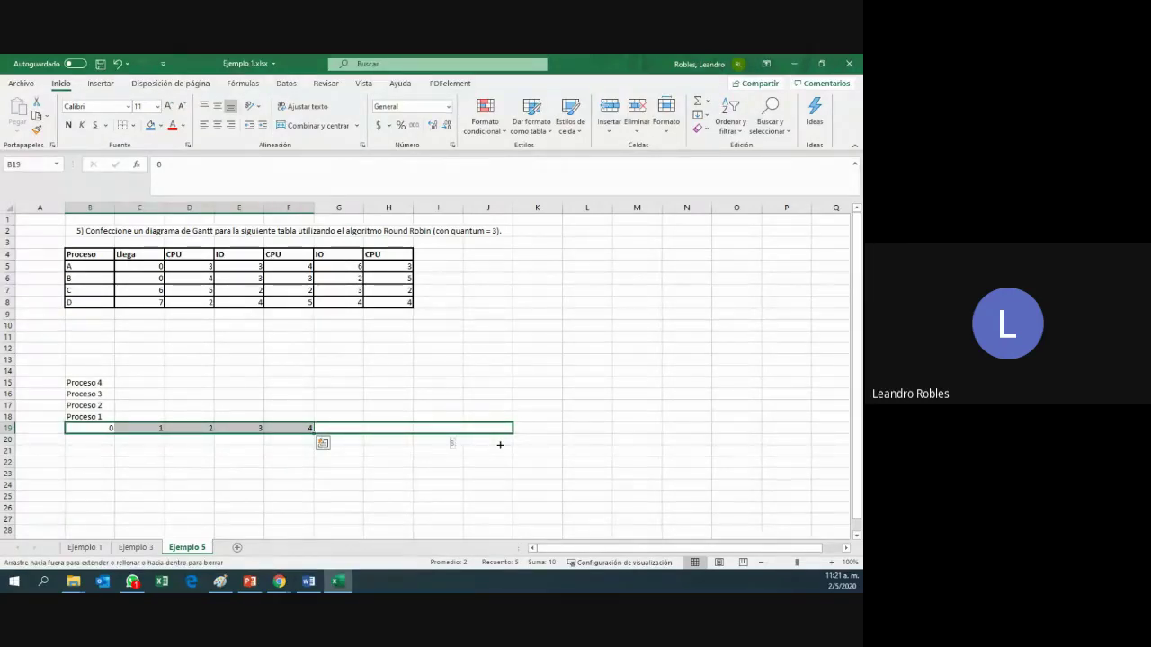
left_click_drag(500, 444, 849, 431)
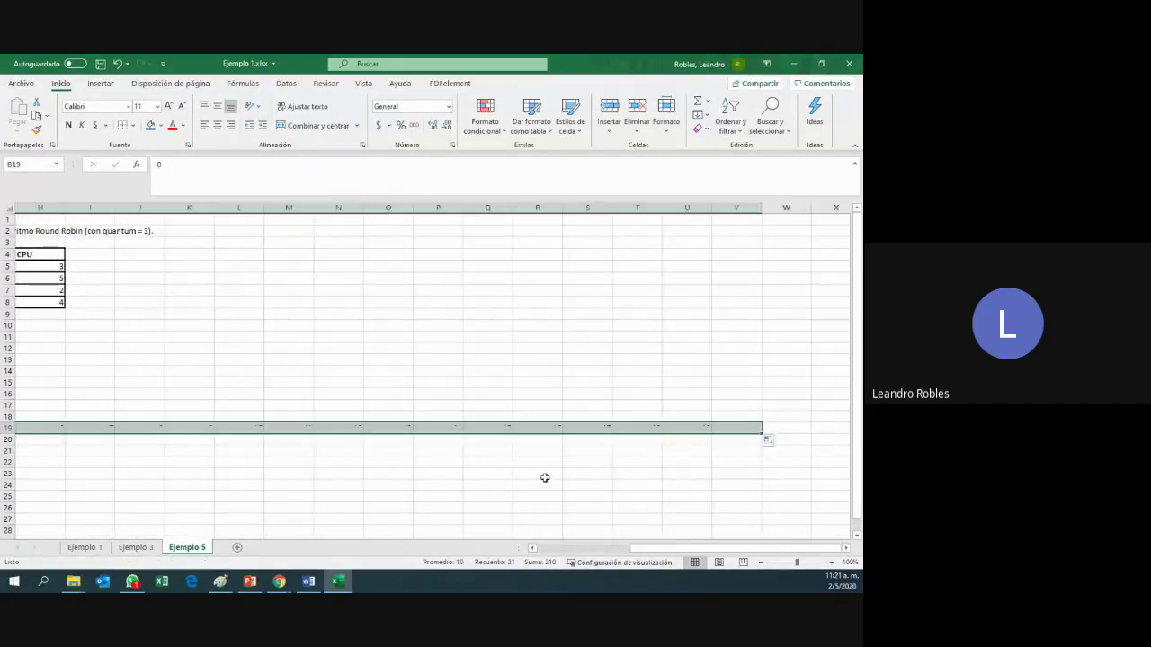
left_click_drag(681, 554, 582, 555)
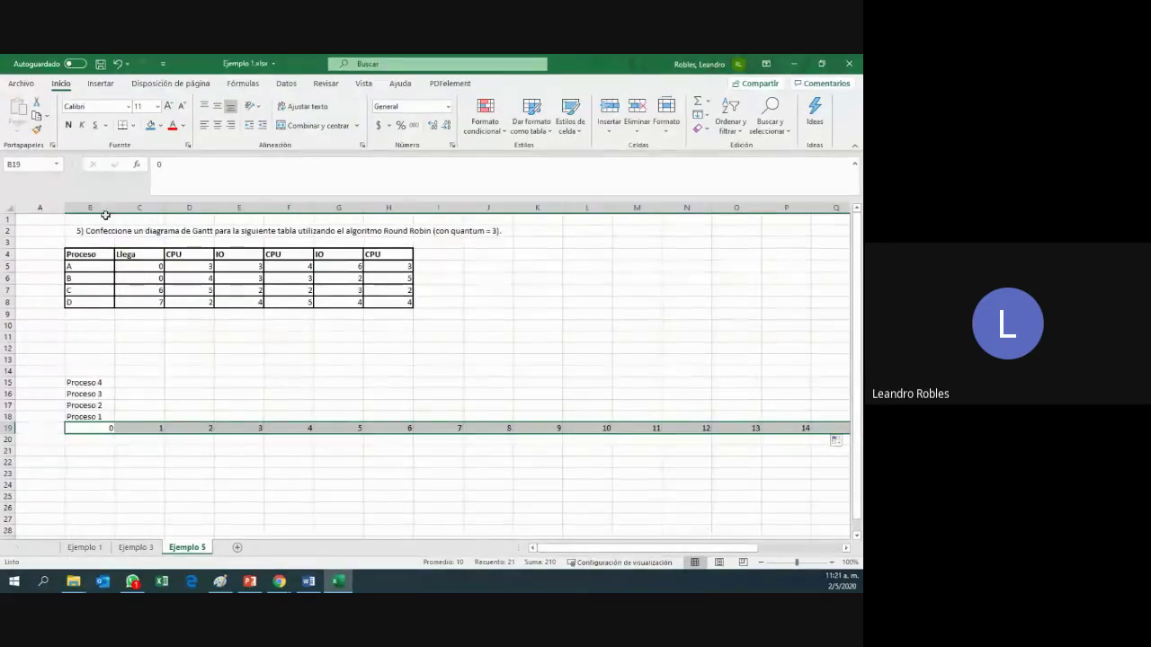
- Autofit the width of all columns on the worksheet to their contents
left_click(8, 207)
double_click(55, 208)
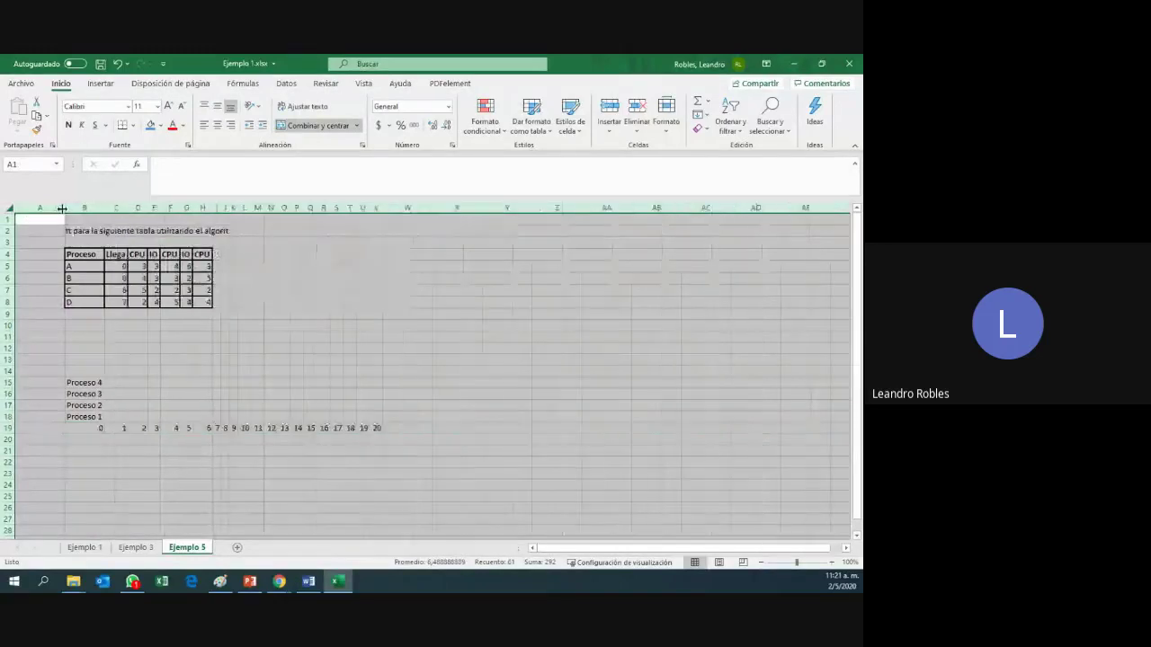
left_click(269, 427)
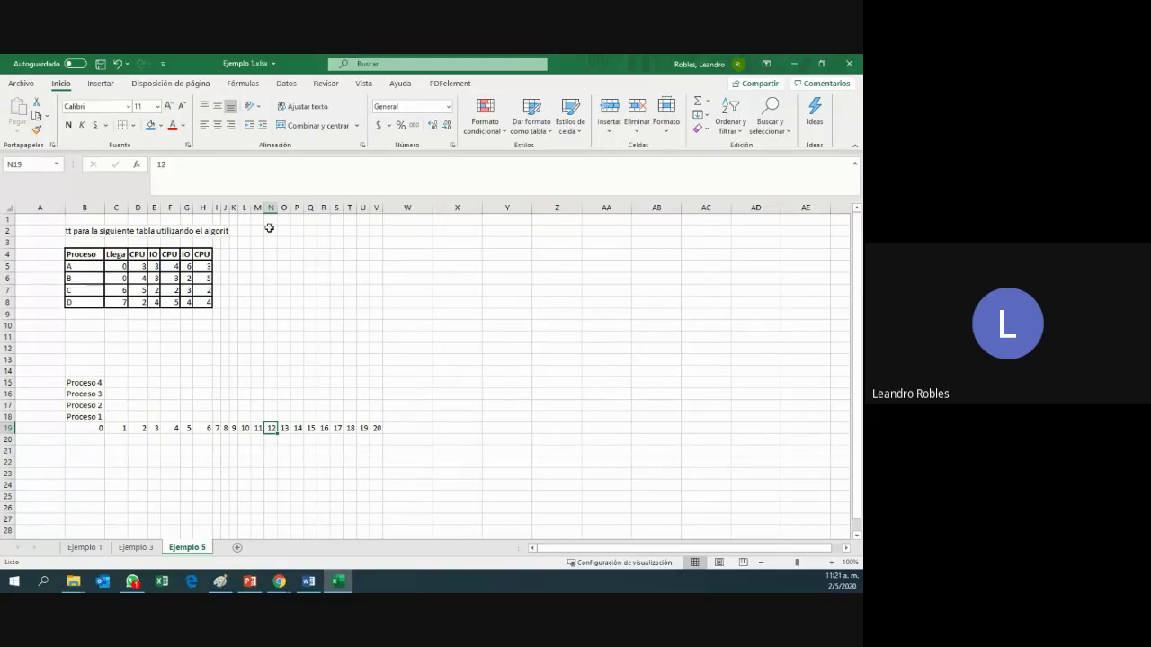
- Unmerge the exercise statement in B2 so its full text extends across the row
left_click_drag(87, 231, 327, 232)
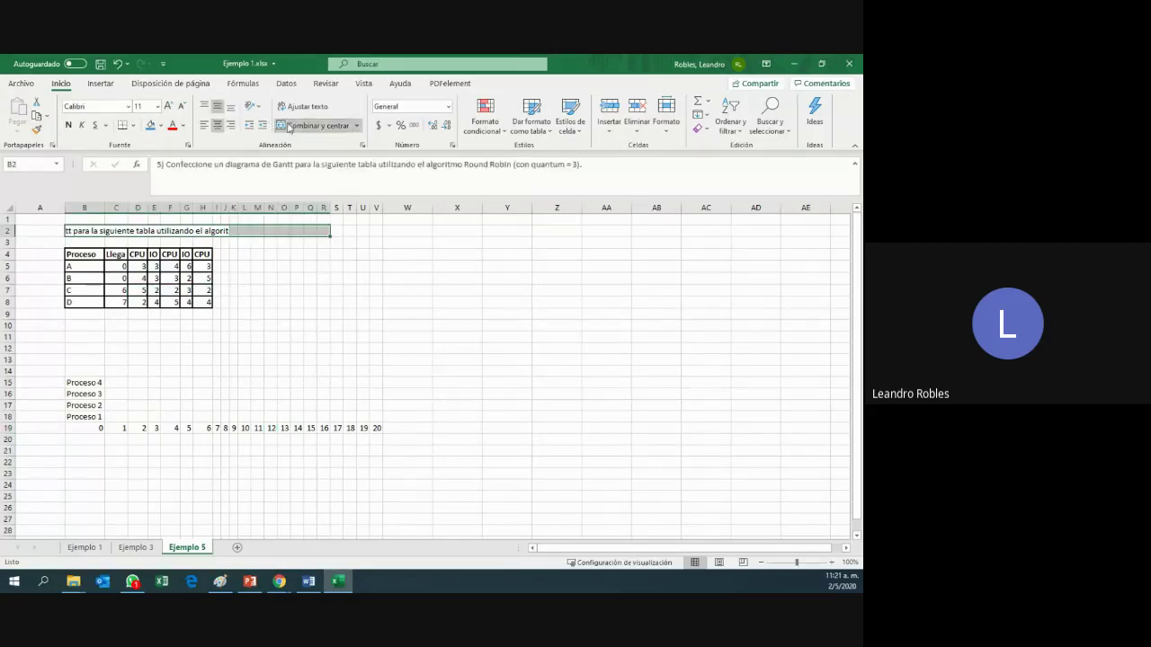
left_click(317, 125)
left_click(312, 302)
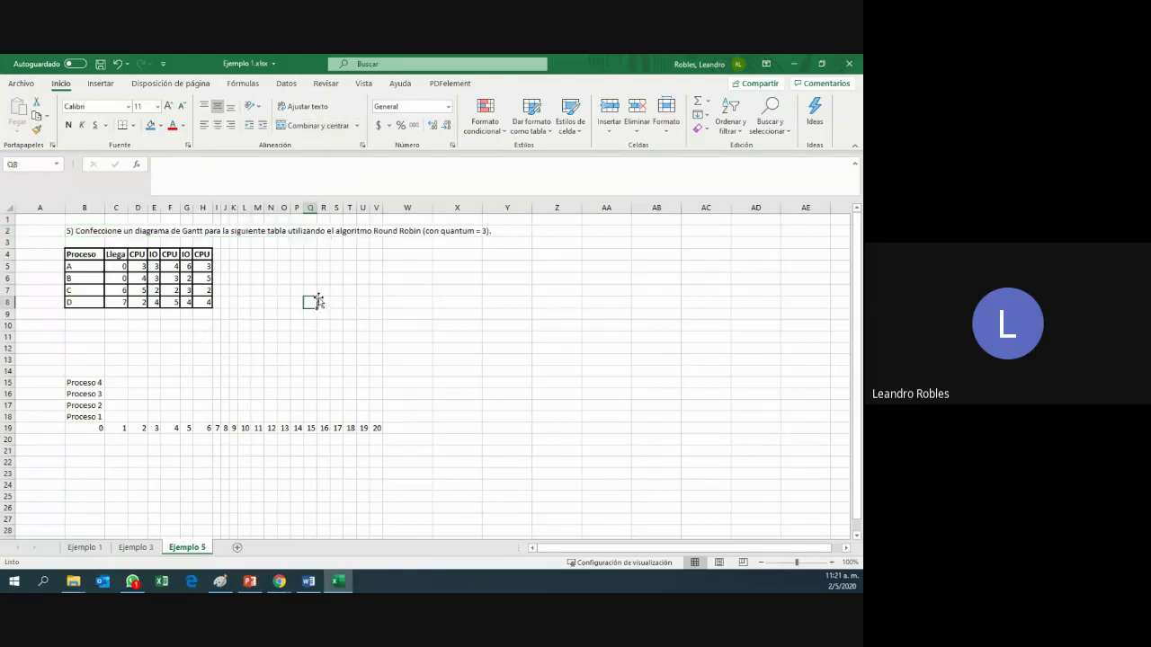
left_click(503, 231)
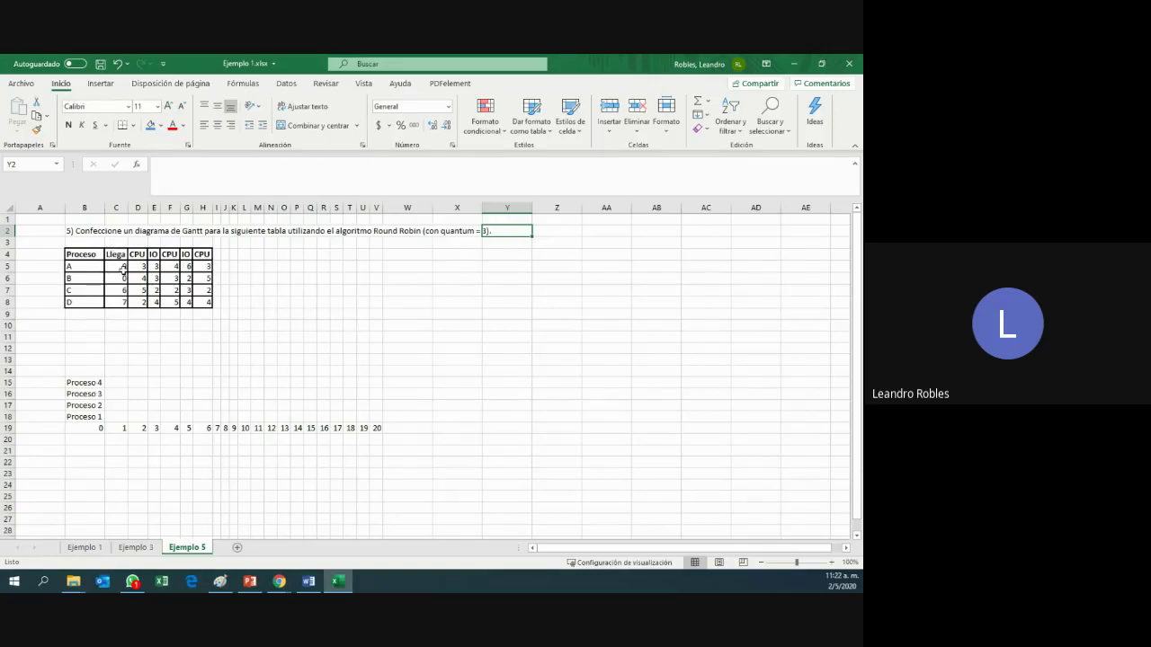
mouse_move(125, 268)
left_mouse_down()
mouse_move(137, 279)
mouse_move(125, 278)
left_mouse_up()
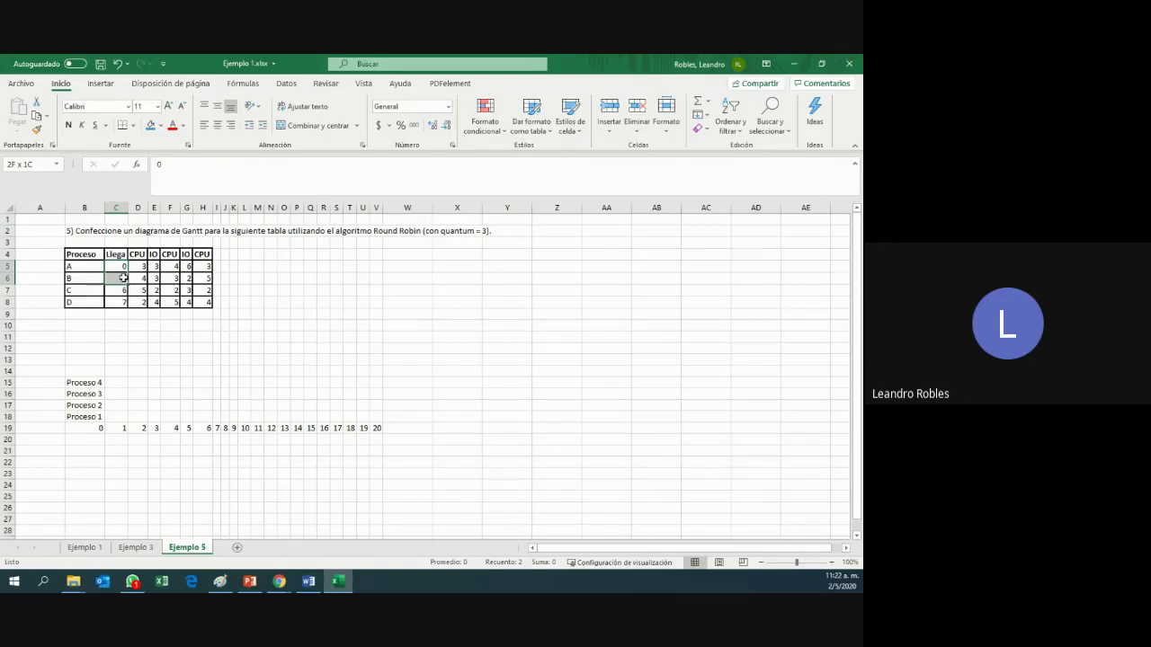
left_click_drag(123, 278, 122, 271)
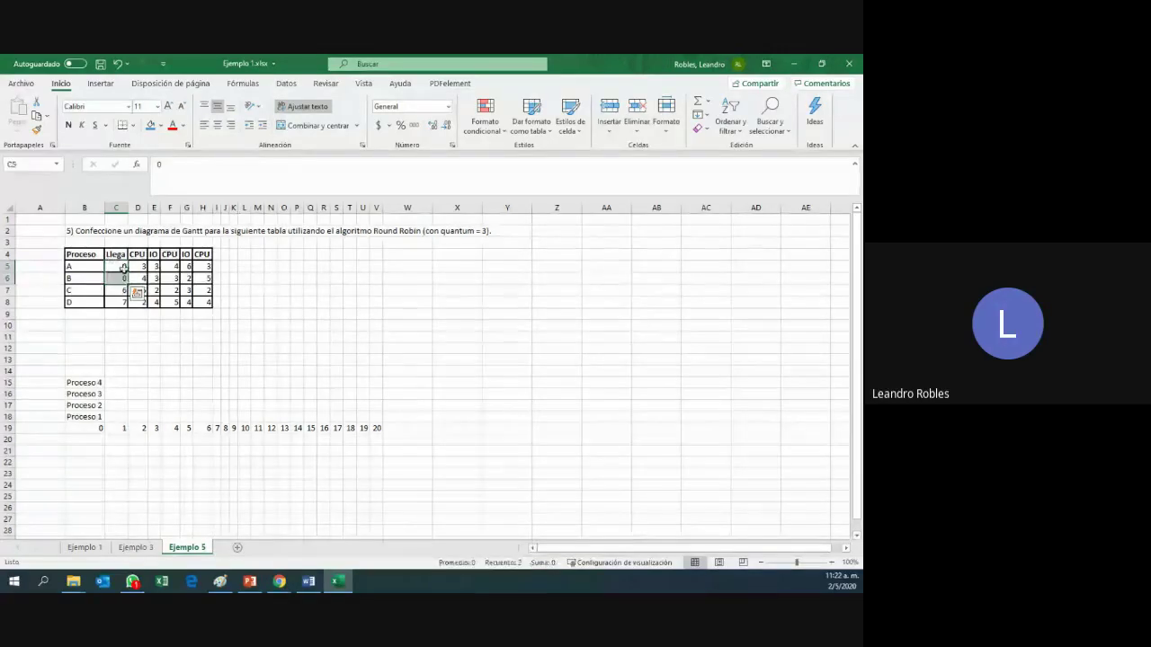
key("Escape")
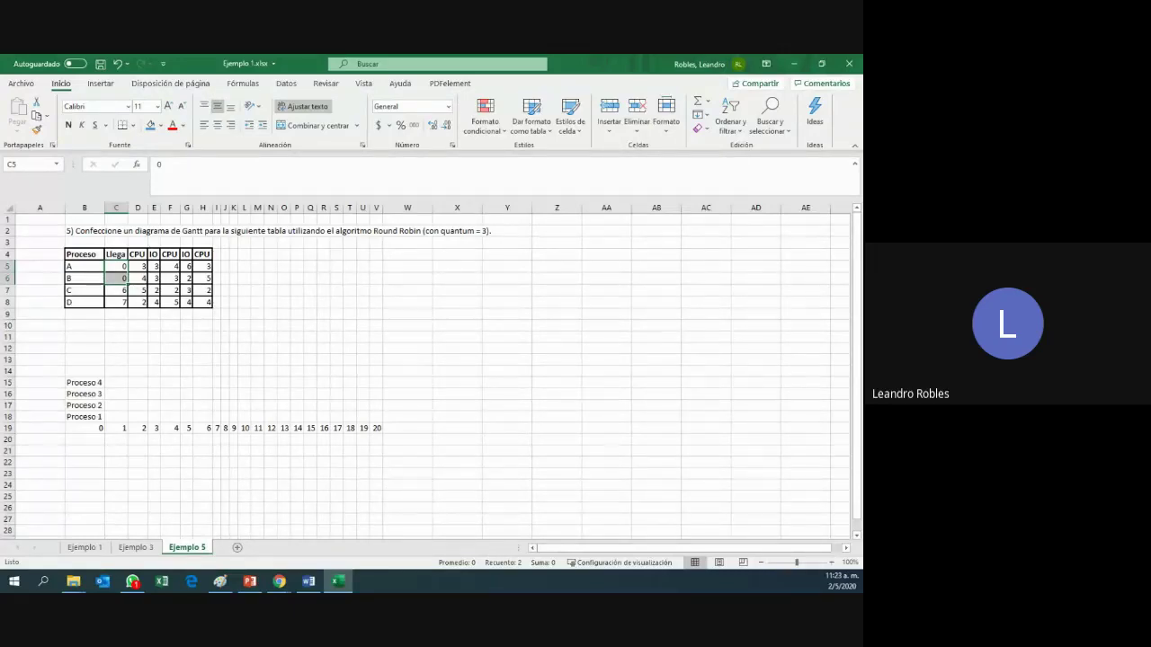
- Enter A in B20 and B in B21, below the 0 of the time axis
left_click(97, 441)
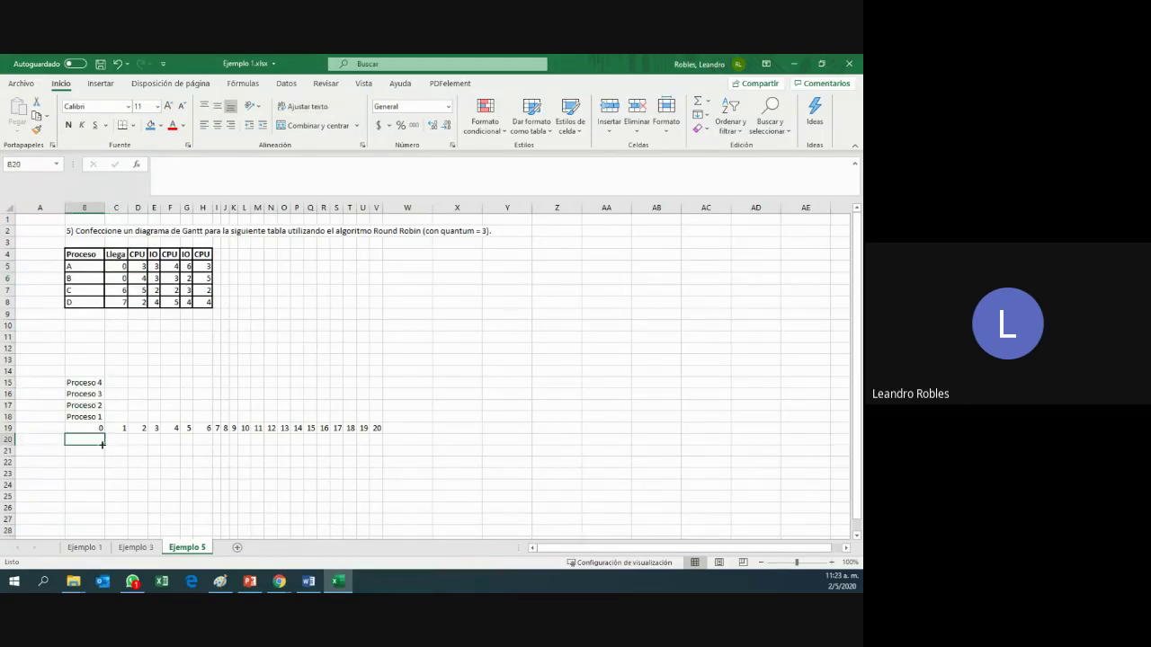
type("A")
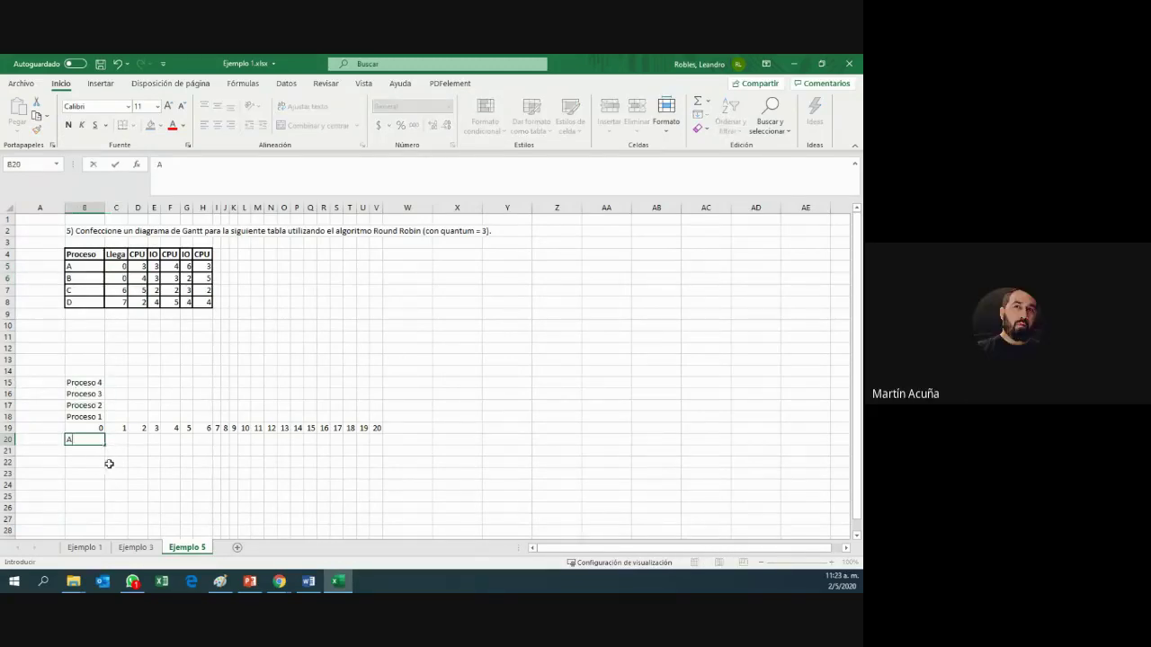
key("Return")
type("B")
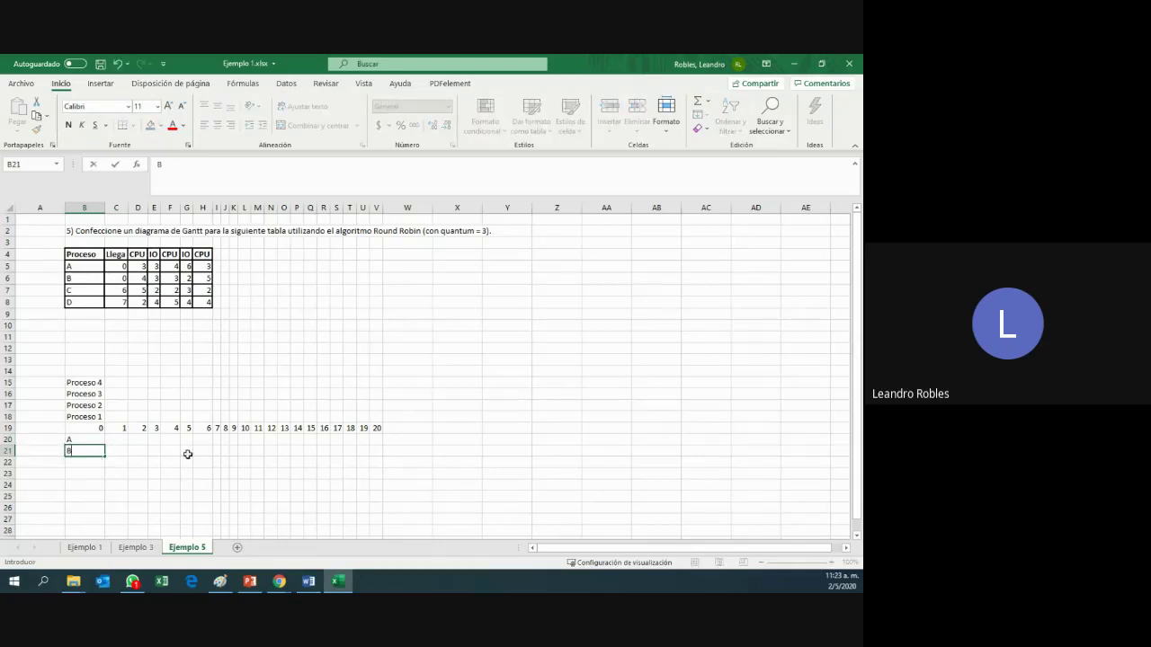
left_click(324, 428)
- Increase the indent of the A and B entries in B20:B21 by four levels
left_click_drag(85, 440, 97, 454)
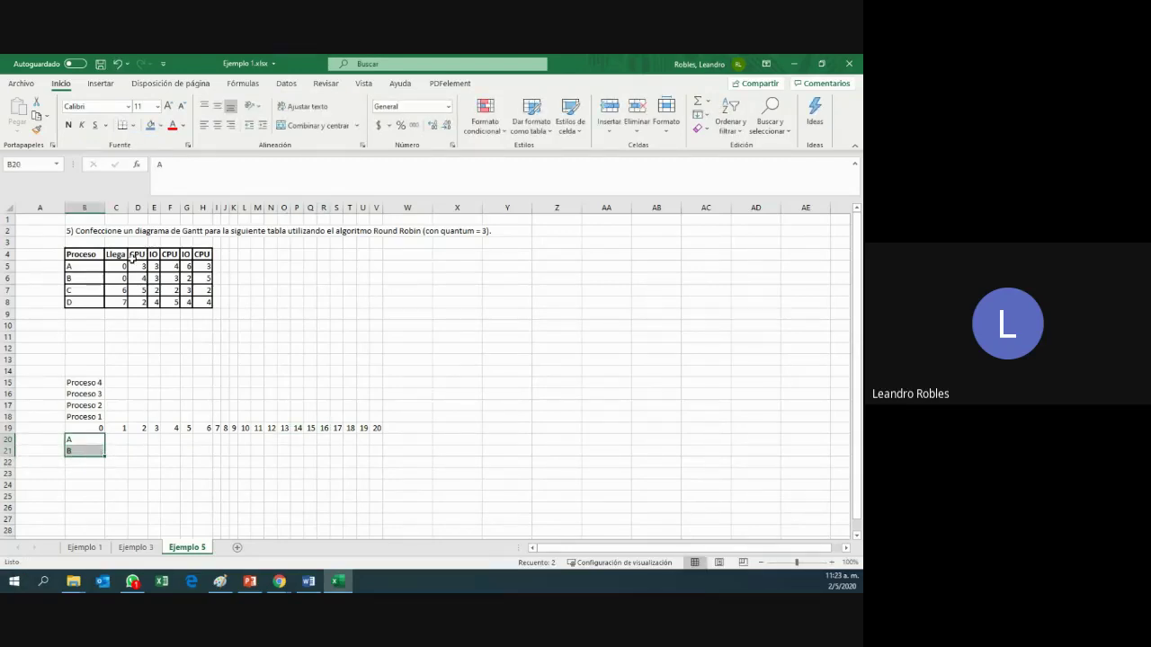
left_click(263, 125)
left_click_drag(87, 439, 597, 459)
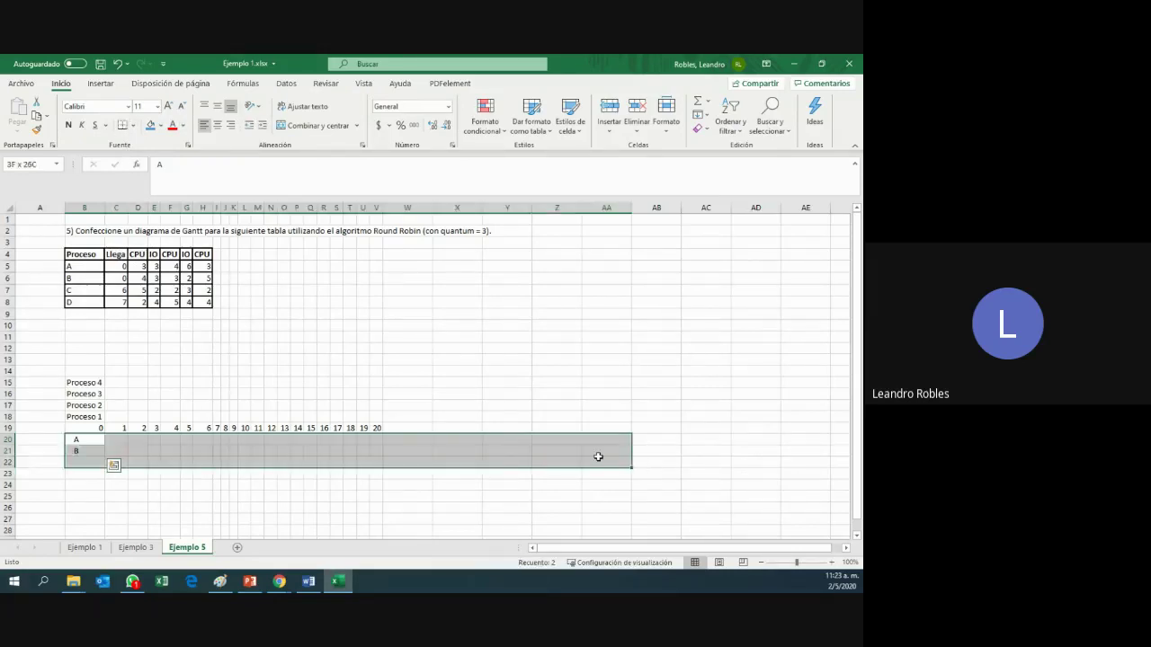
left_click(263, 125)
left_click(263, 125)
left_click(264, 126)
left_click(271, 369)
left_click(99, 441)
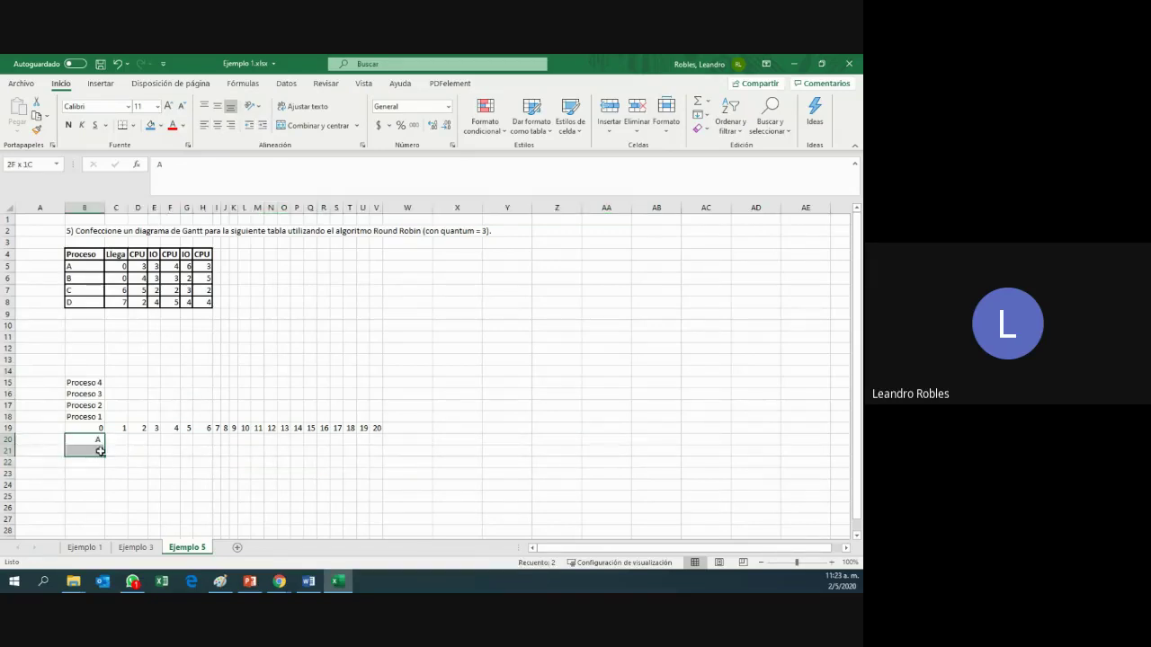
- Extend the process label in B18 to read "Proceso 1 (A)"
left_click(123, 417)
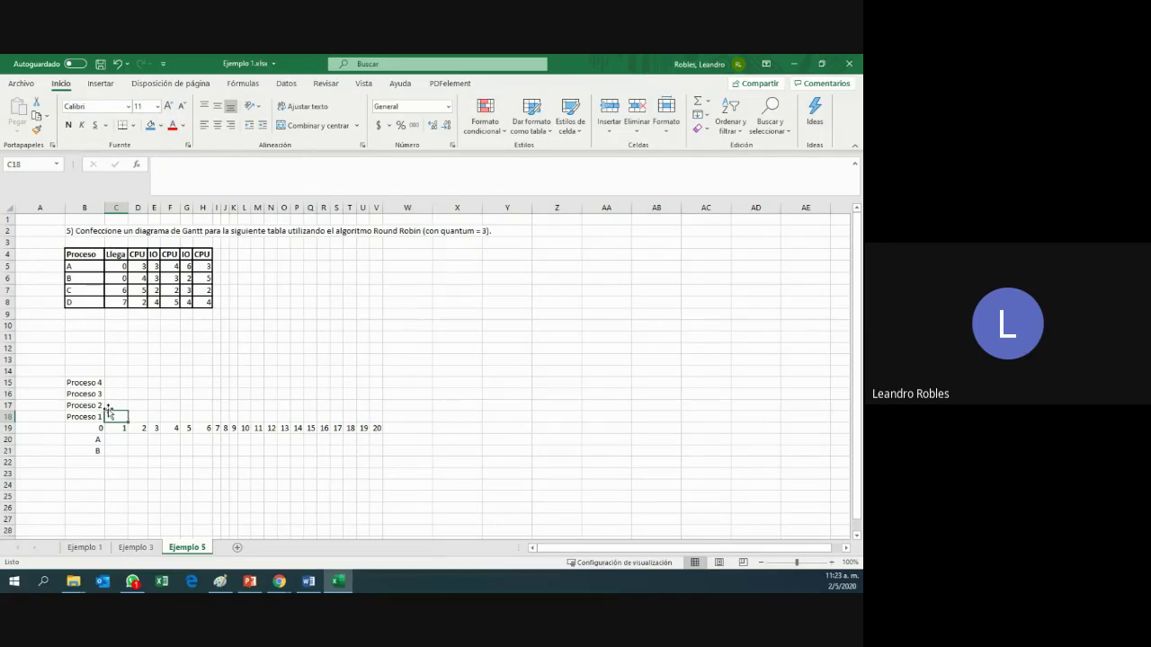
left_click(101, 417)
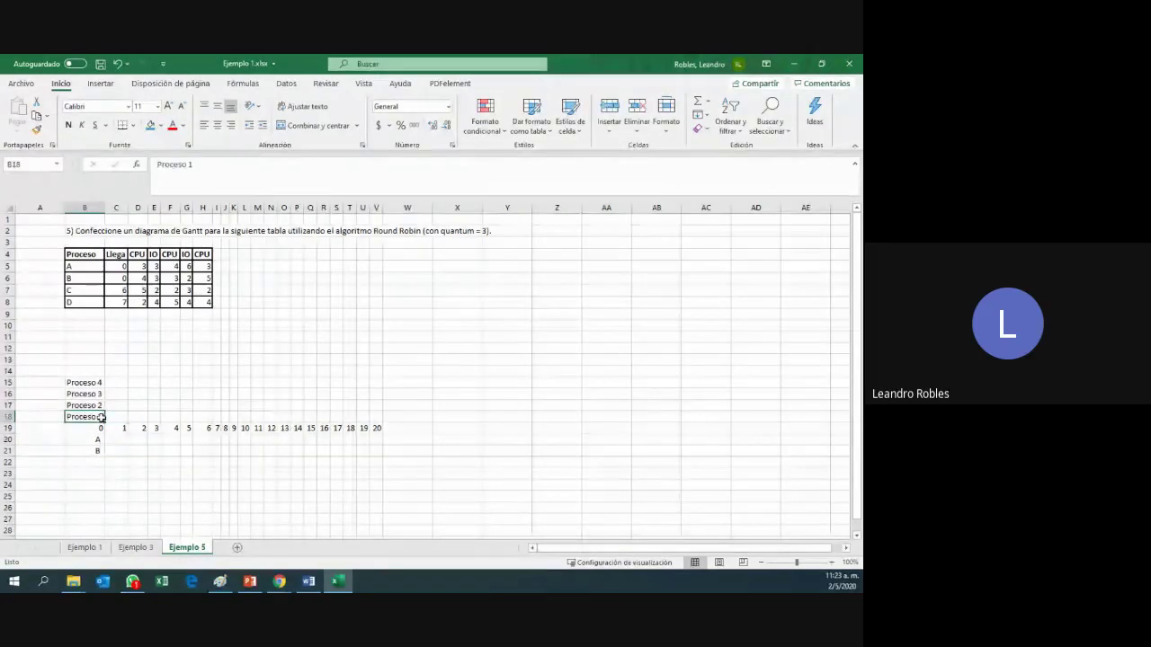
double_click(101, 418)
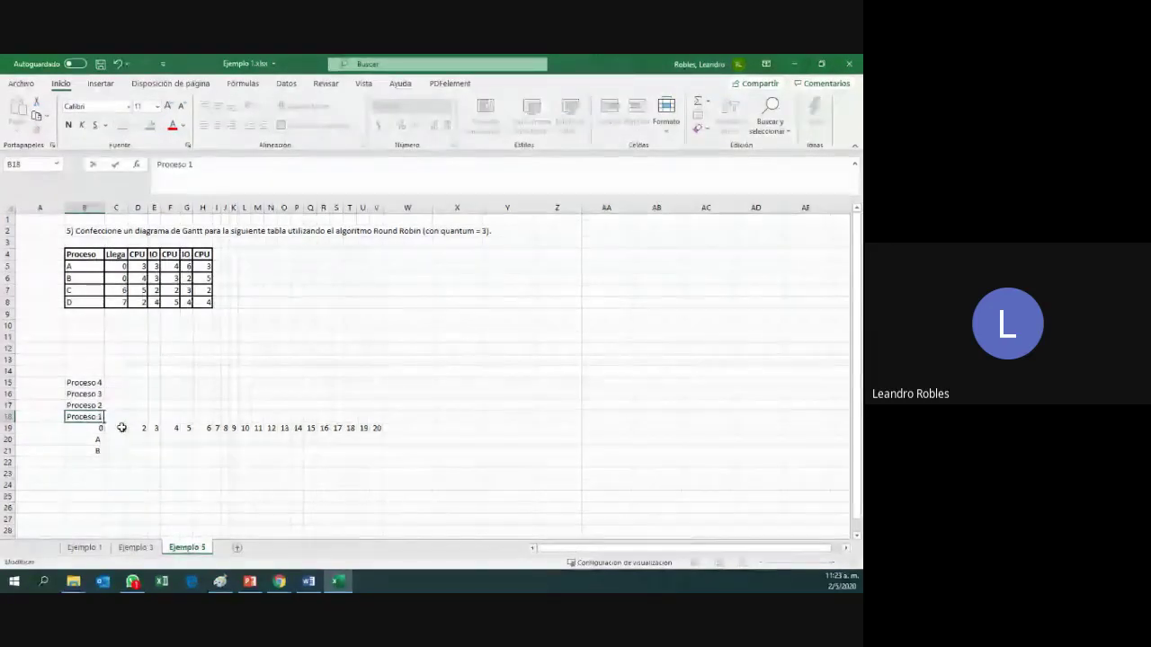
type("()")
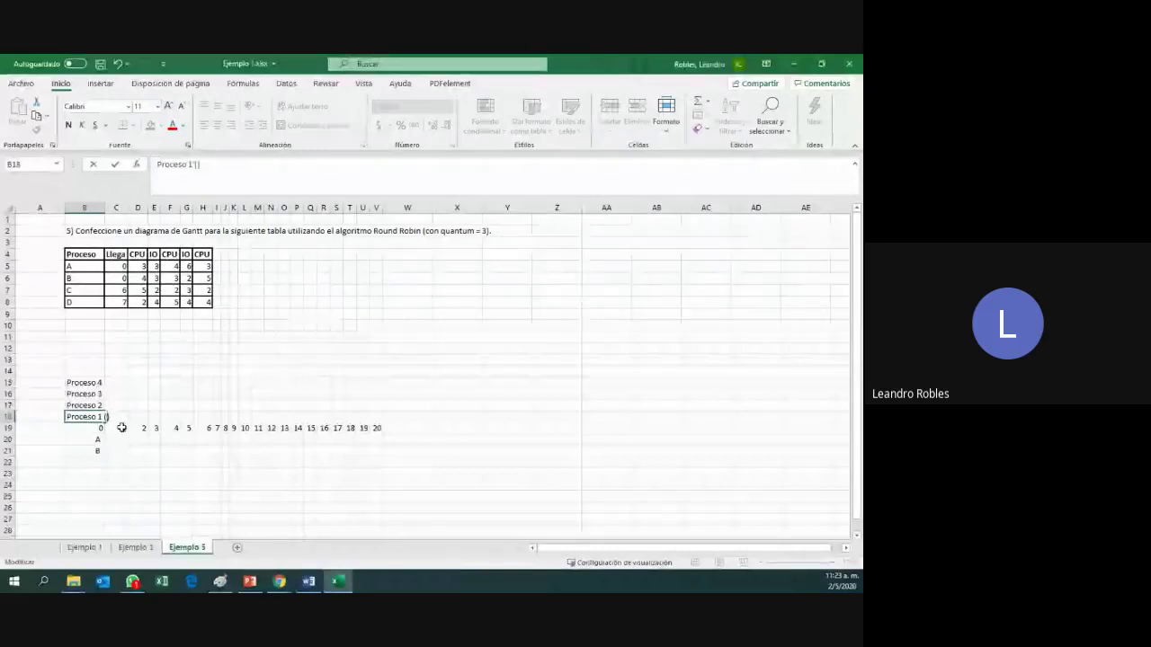
type("A")
key("Return")
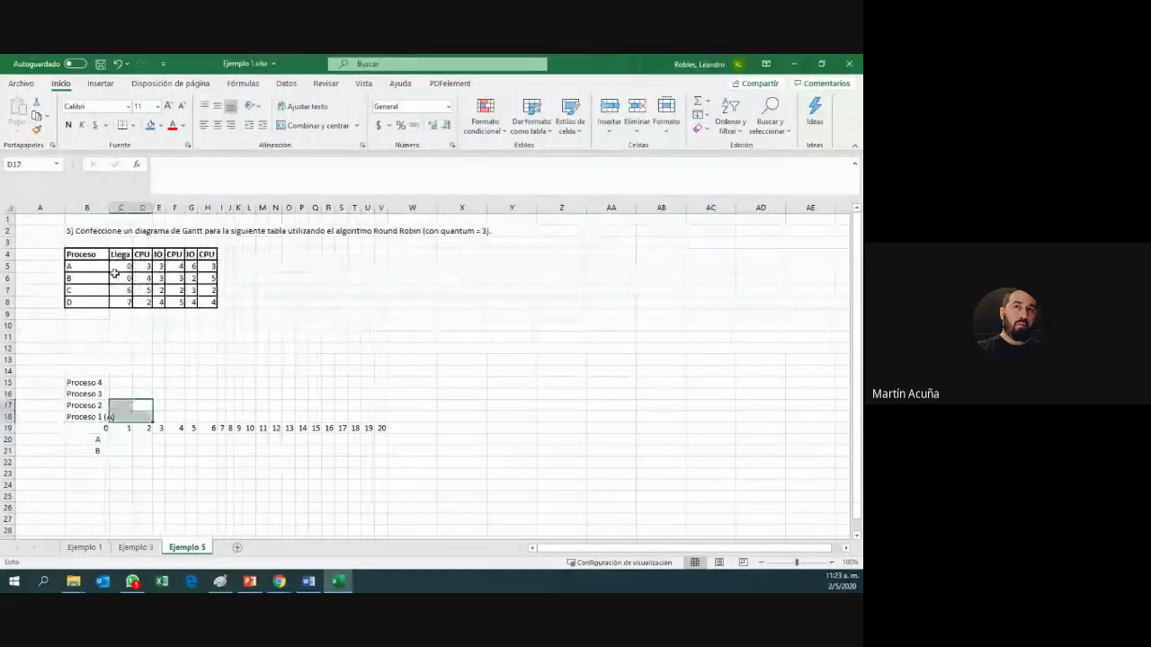
- Widen column B to fit the process labels, and merge and center the exercise statement across B2:Z2
double_click(108, 208)
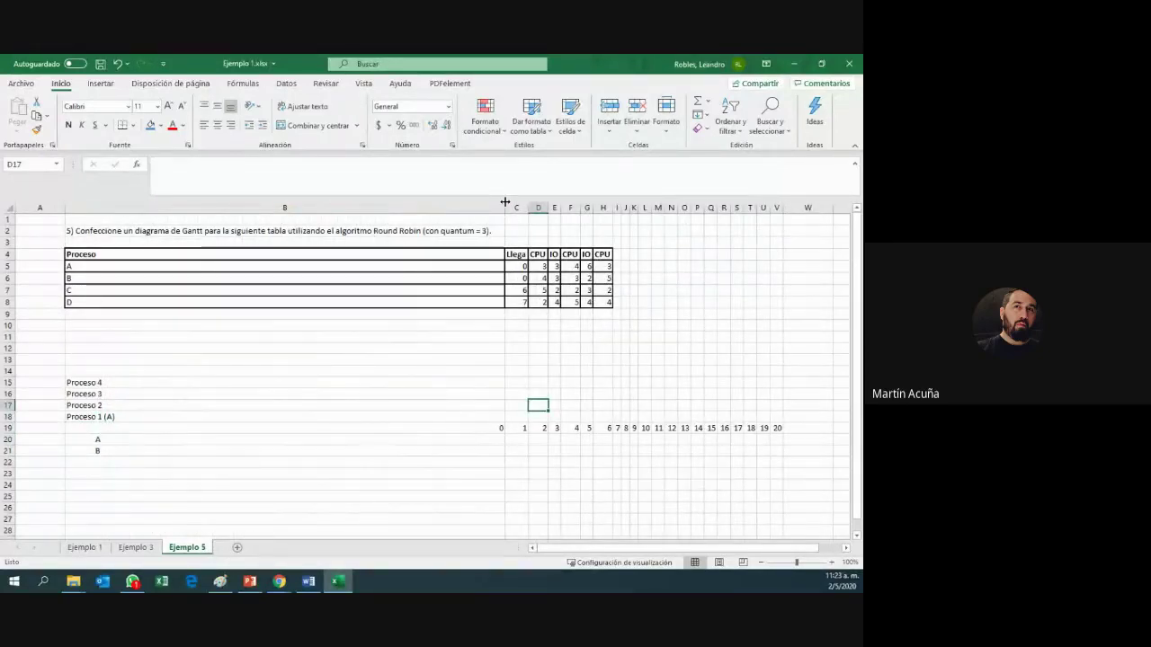
left_click_drag(504, 203, 128, 230)
left_click_drag(123, 230, 583, 231)
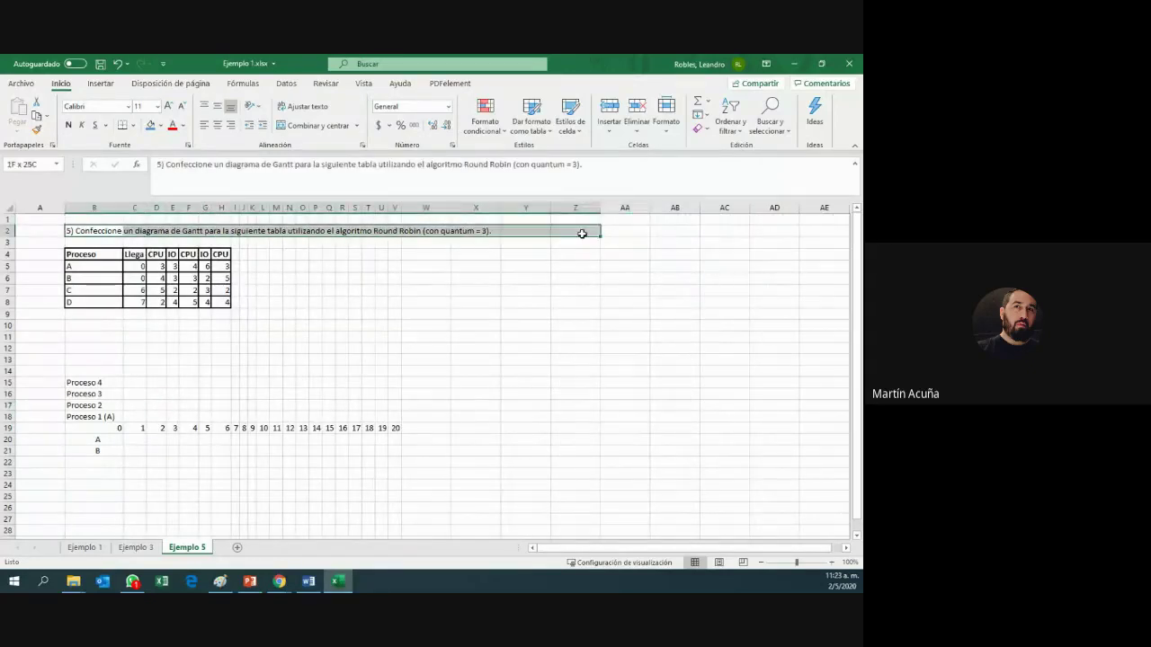
left_click(282, 127)
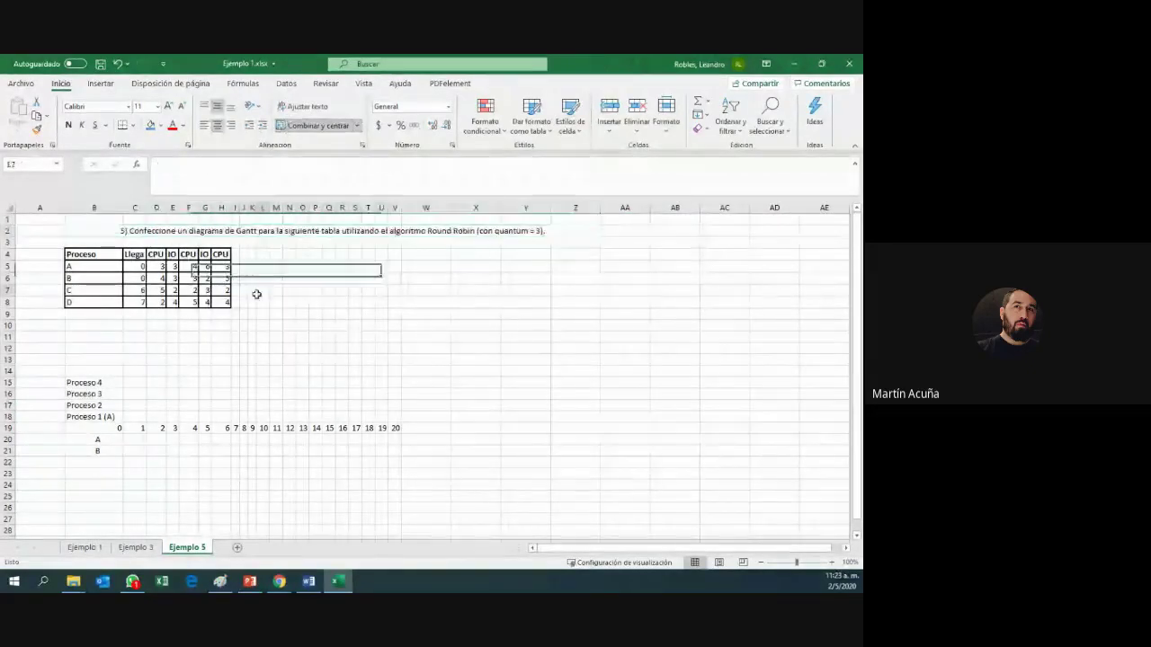
- Extend the process label in B17 to read "Proceso 2 (B)"
left_click(108, 405)
double_click(108, 405)
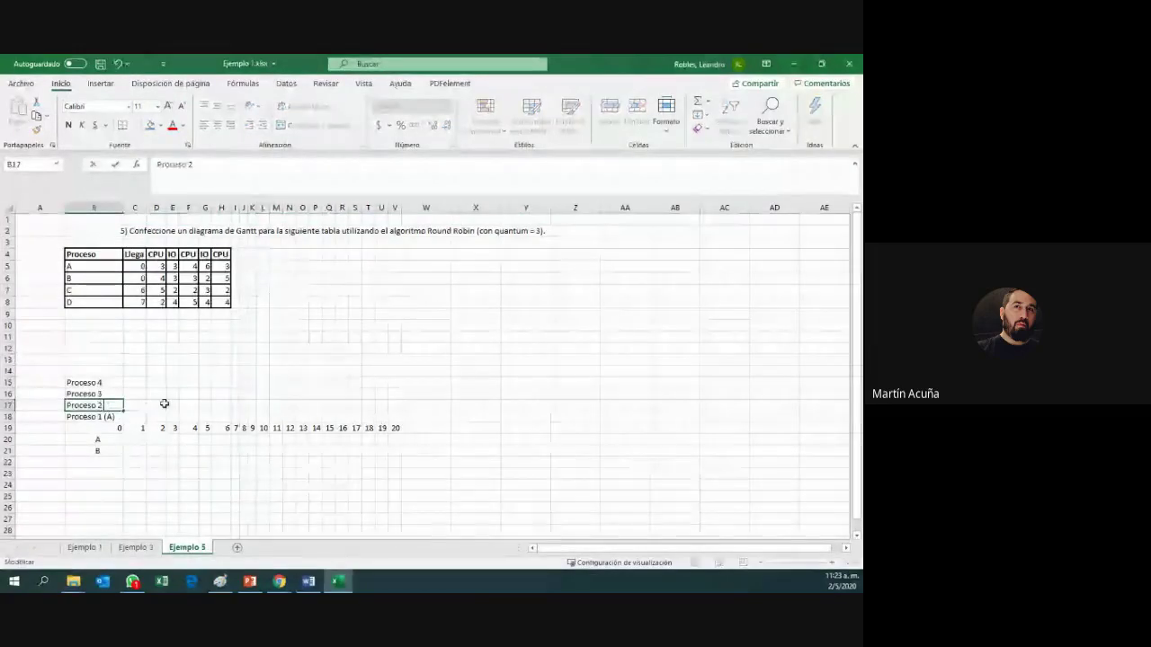
type("(")
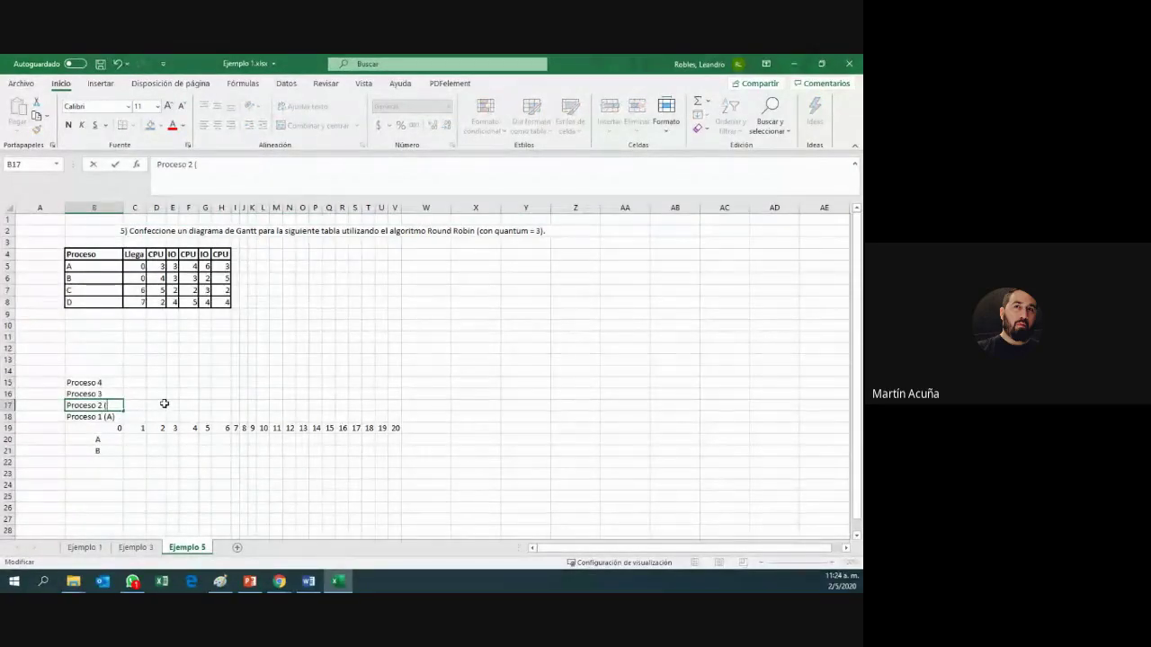
type("B")
key("Return")
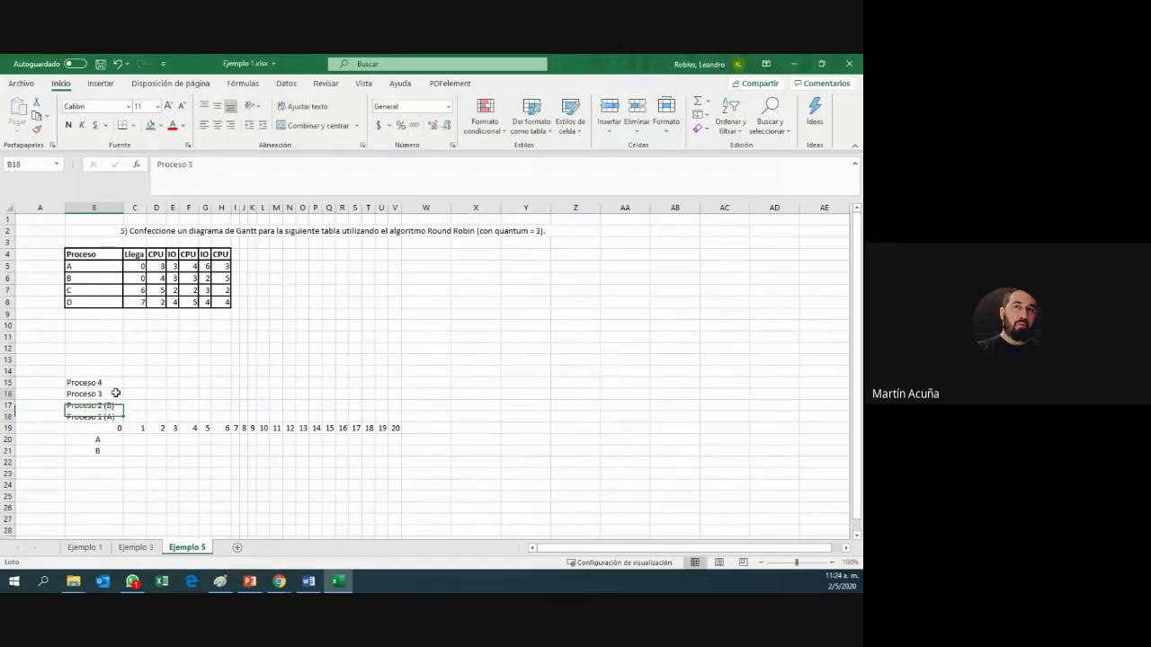
- Extend the remaining labels to read "Proceso 3 (C)" in B16 and "Proceso 4 (D)" in B15
double_click(117, 393)
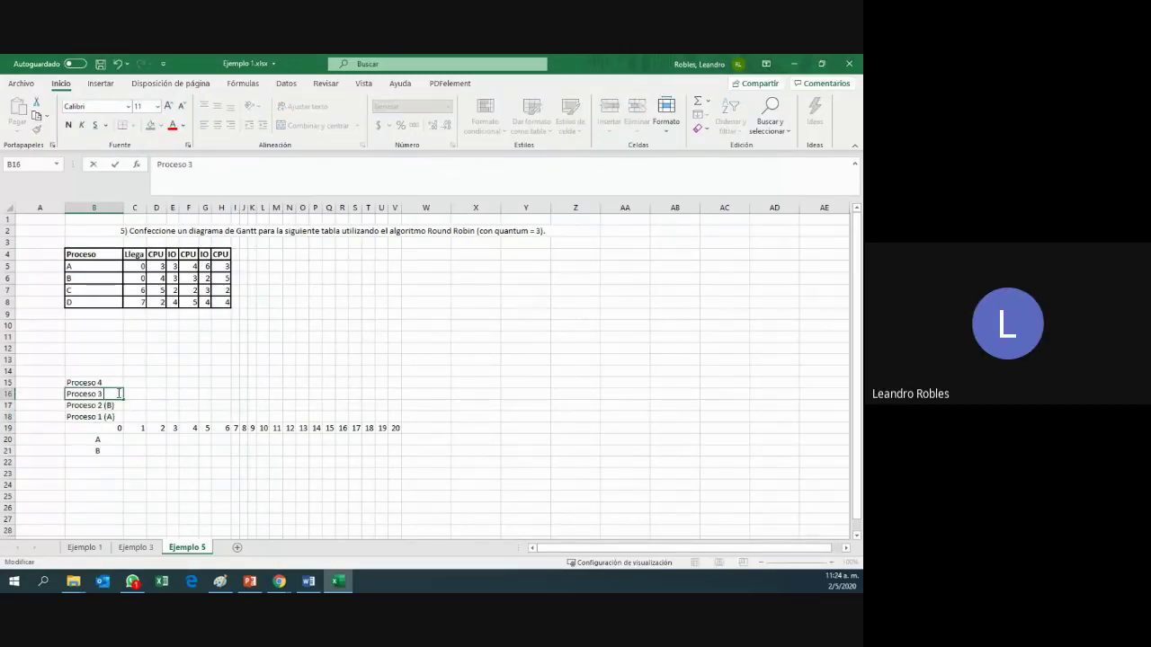
type("()")
key("Left")
type("B")
key("BackSpace")
type("C")
left_click(103, 374)
double_click(112, 382)
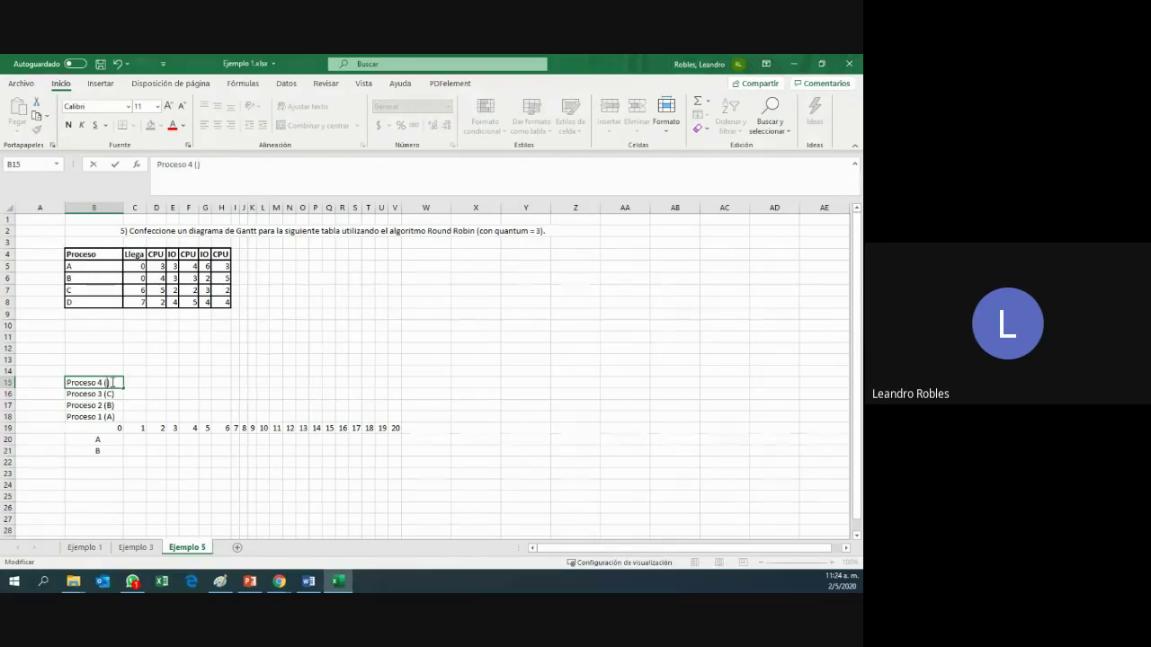
type("(D)")
left_click(187, 405)
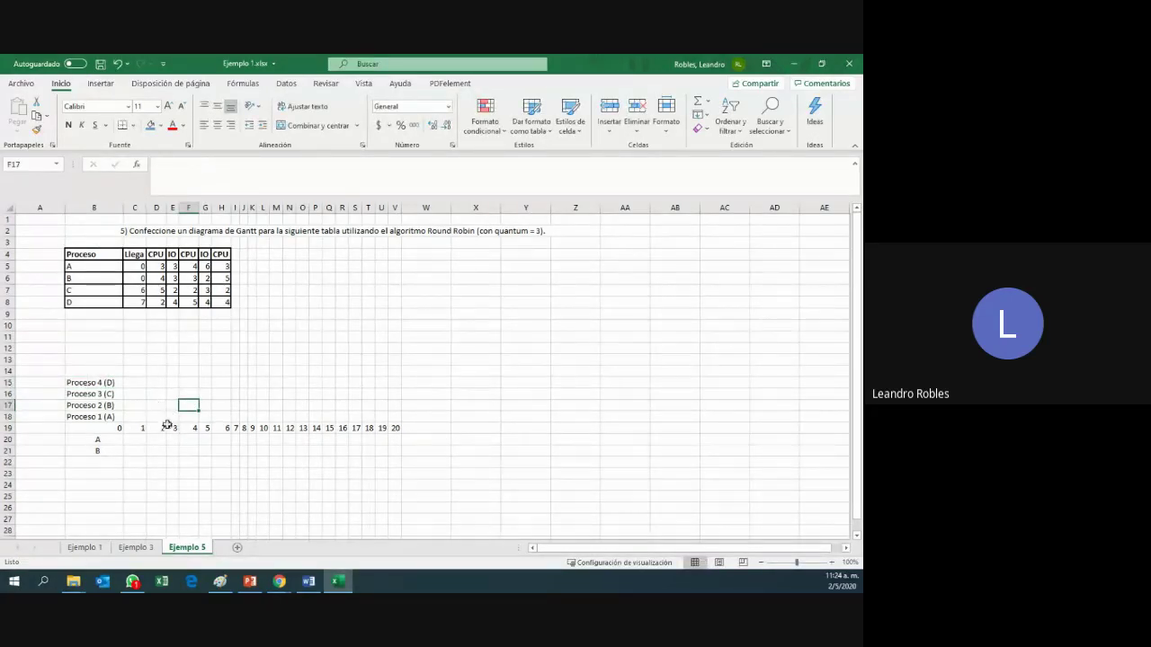
left_click(97, 440)
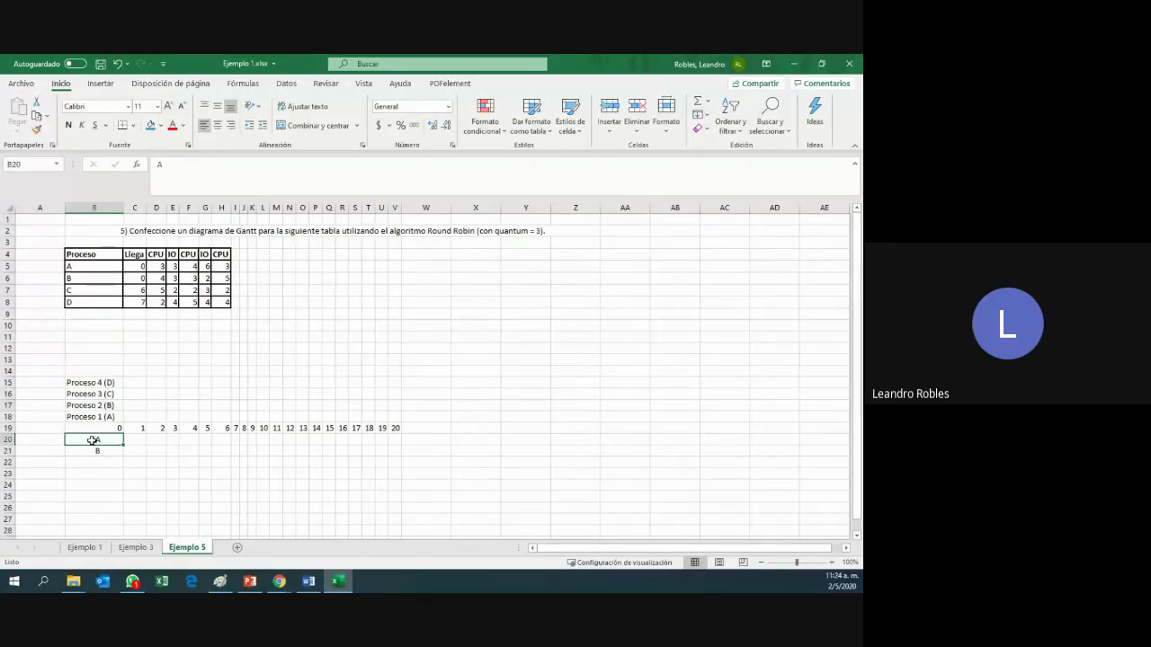
double_click(95, 440)
key("alt+Return")
type("B")
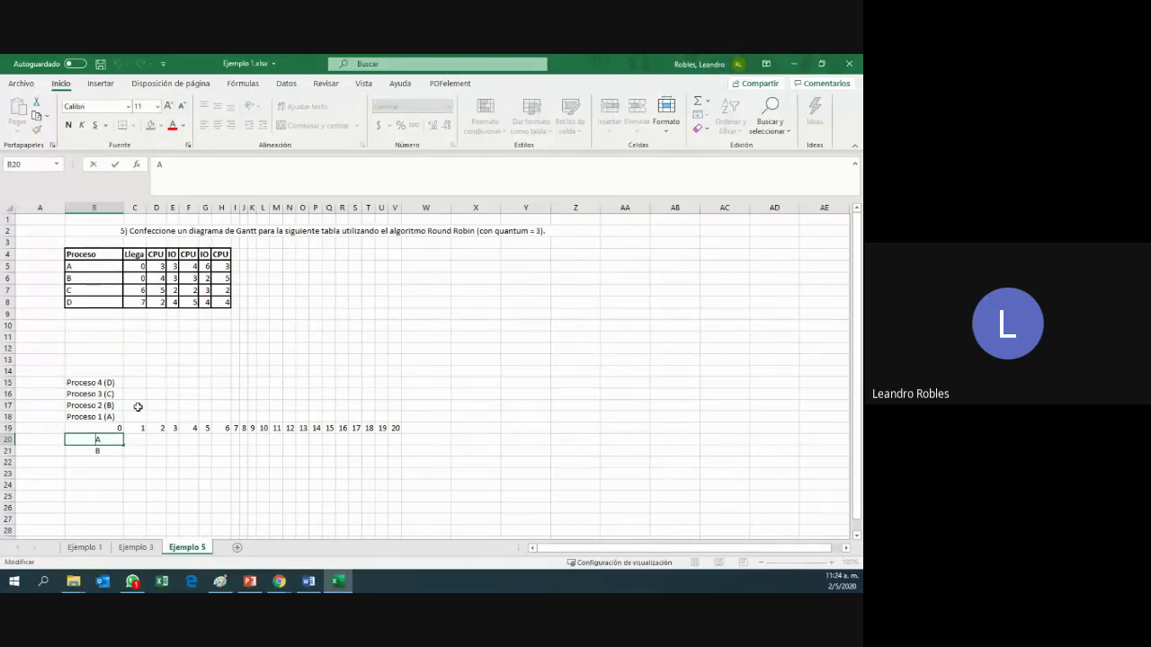
left_click(141, 417)
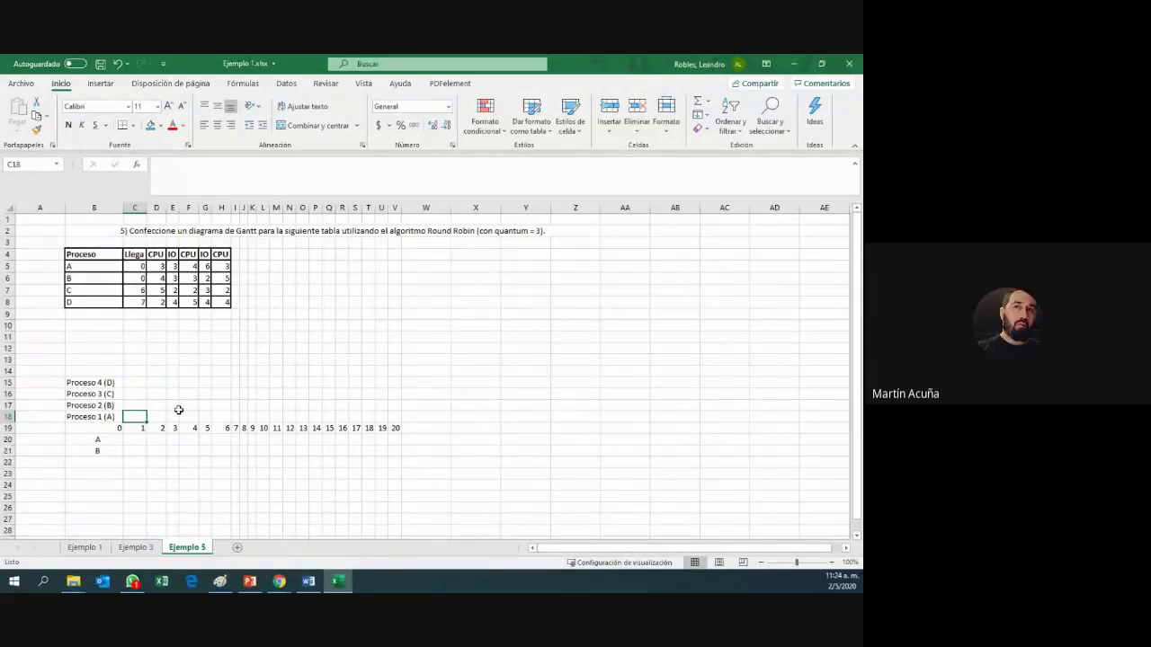
- Note the quantum as "q=3" in cell A10, below the process table
left_click(56, 327)
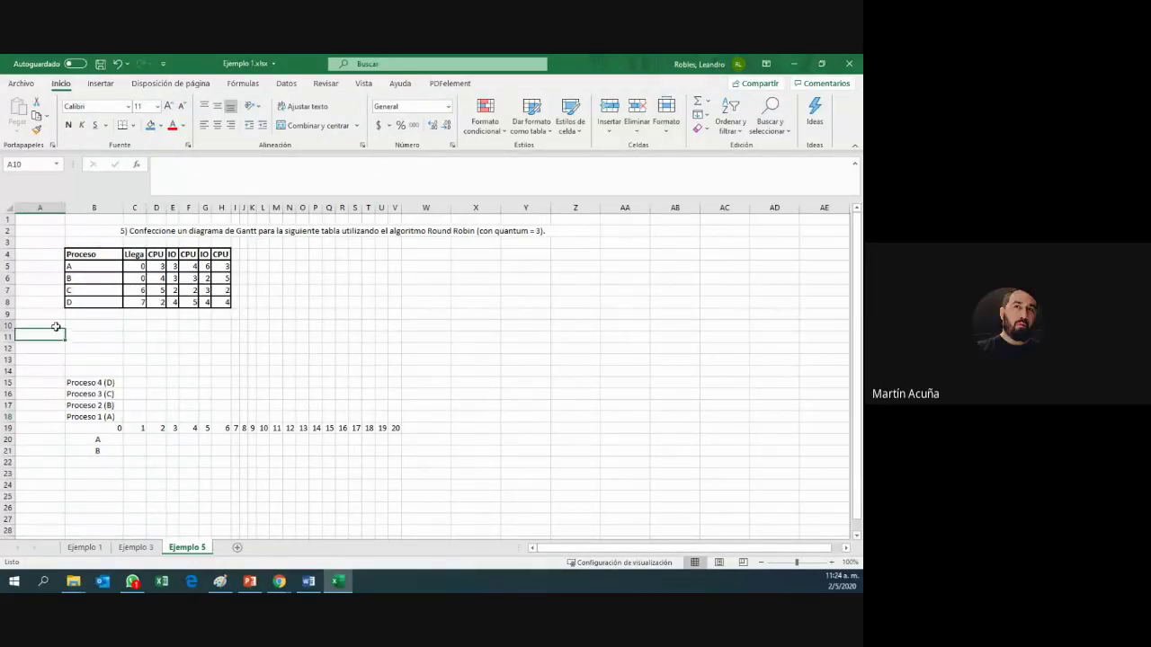
type("q=3")
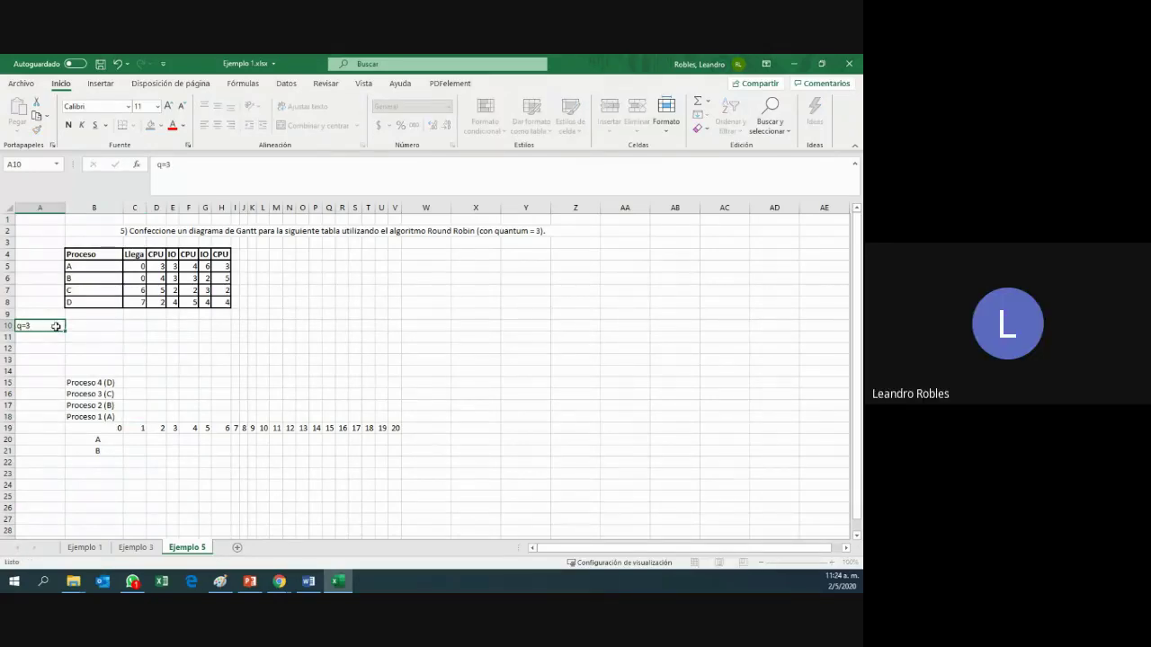
key("Return")
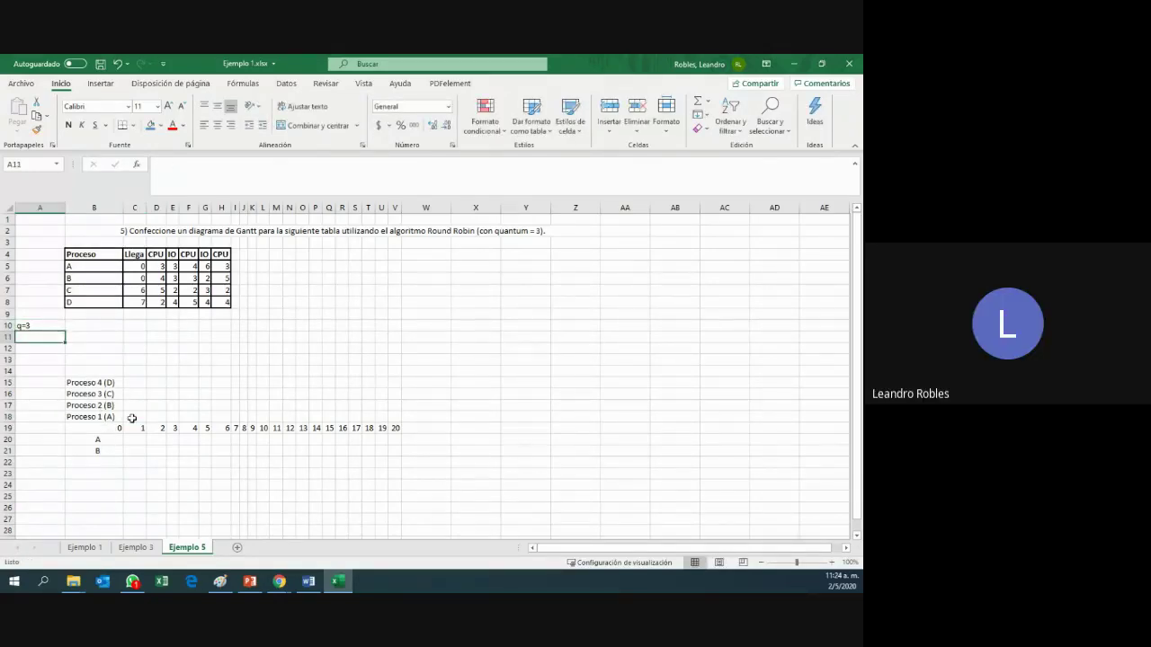
- Mark time units 1 to 3 of Proceso 1 (A) with X in C18:E18 and fill those cells blue
left_click_drag(132, 418, 169, 417)
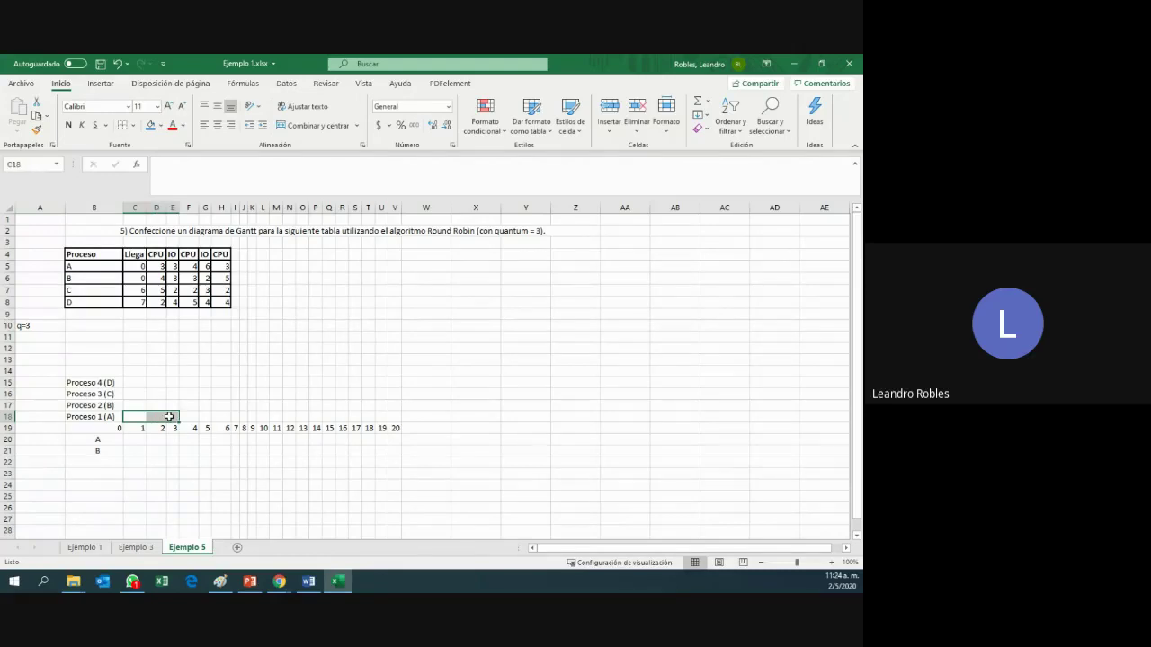
left_click(158, 416)
left_click(134, 419)
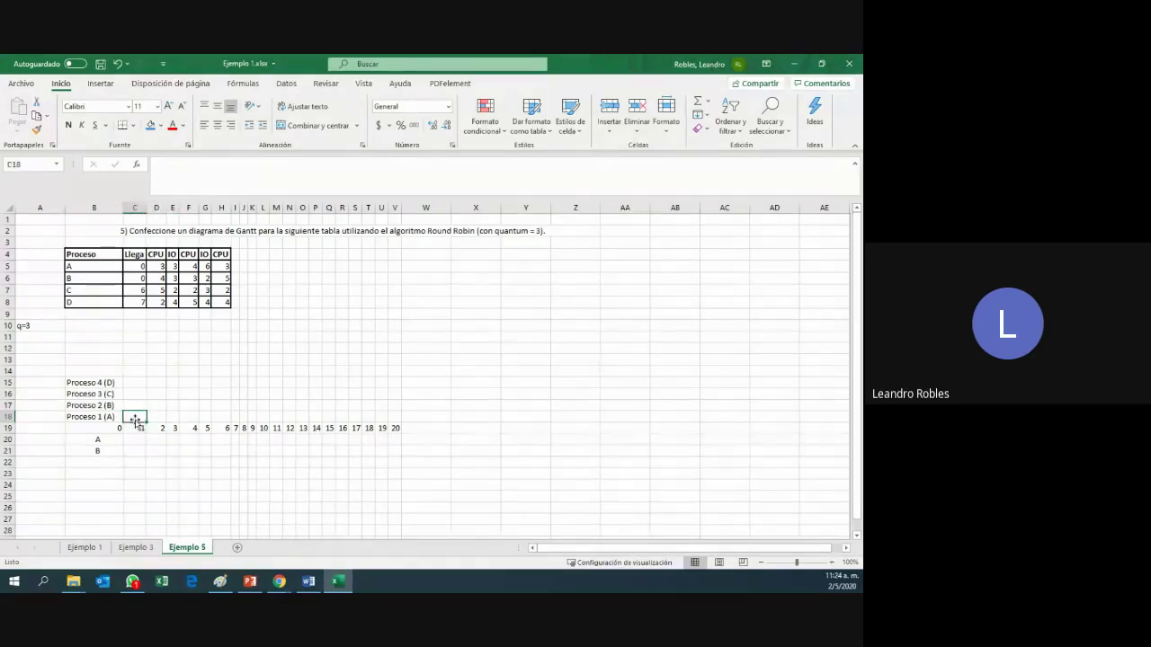
type("X")
left_click(152, 415)
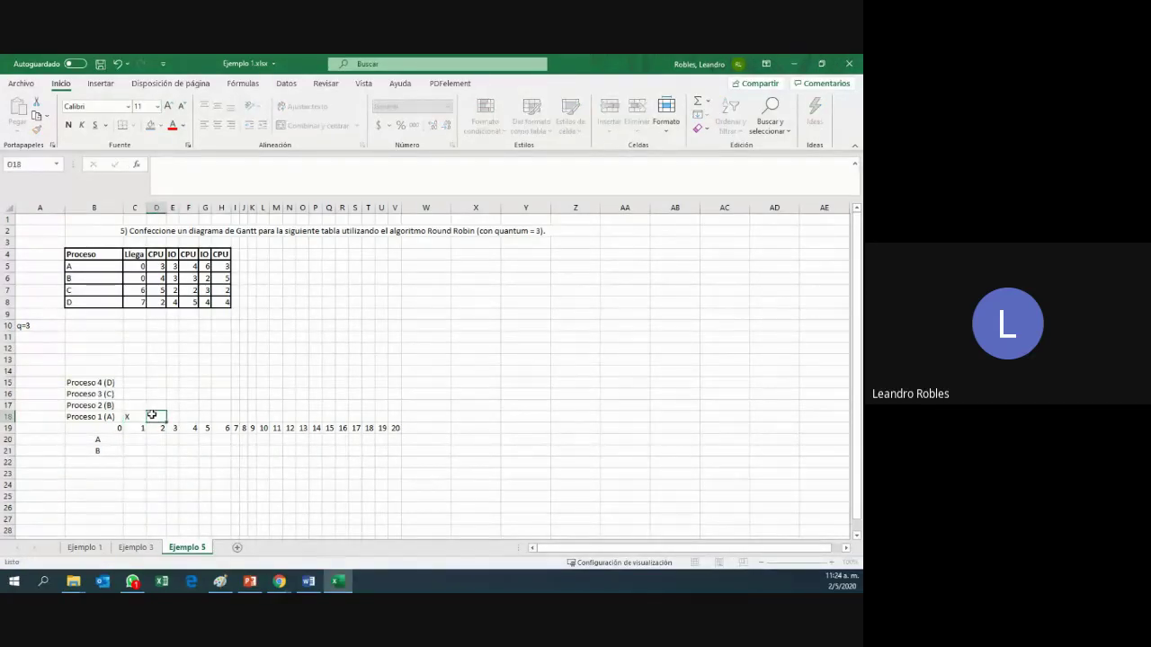
type("X")
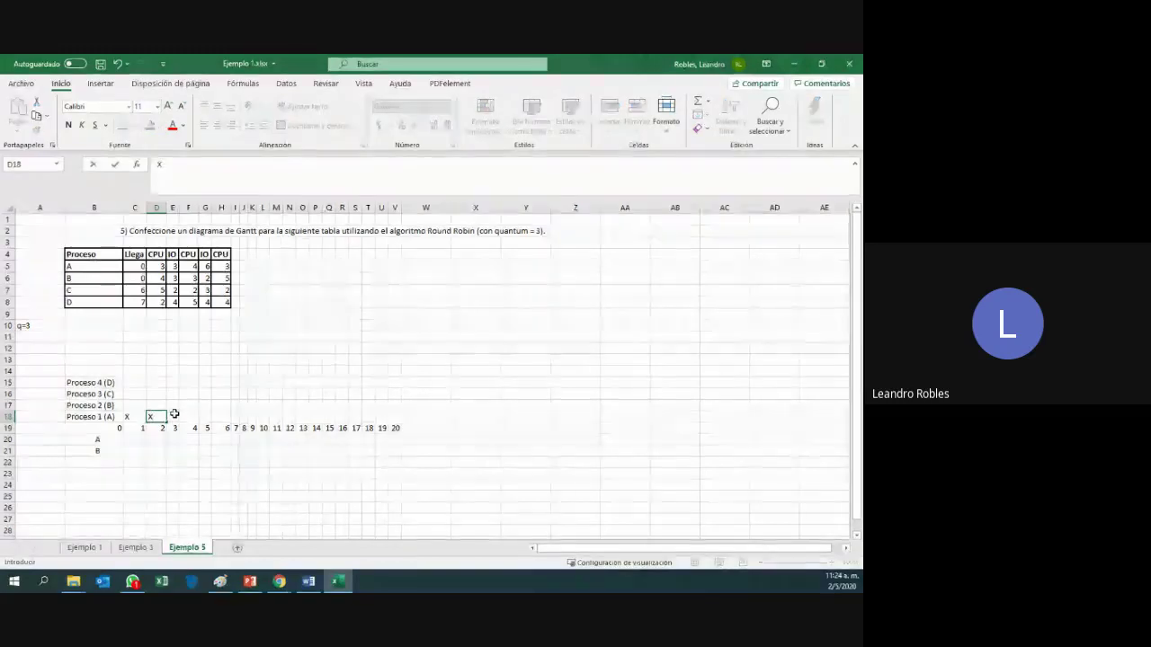
left_click(174, 415)
type("X")
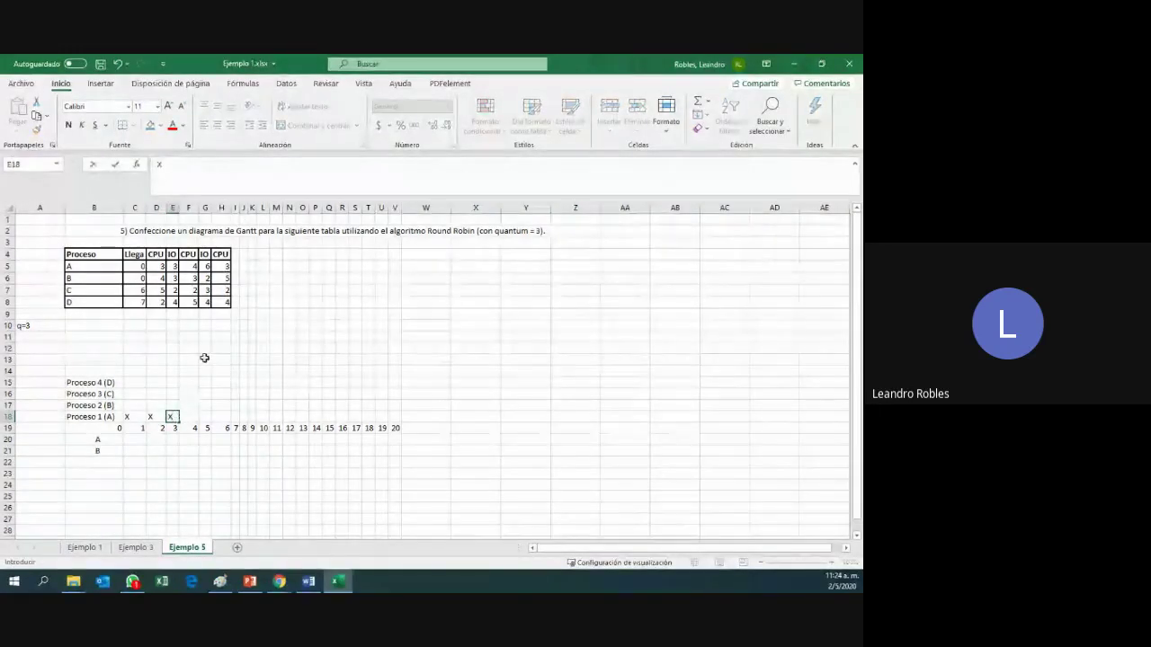
left_click_drag(126, 416, 173, 415)
left_click(151, 125)
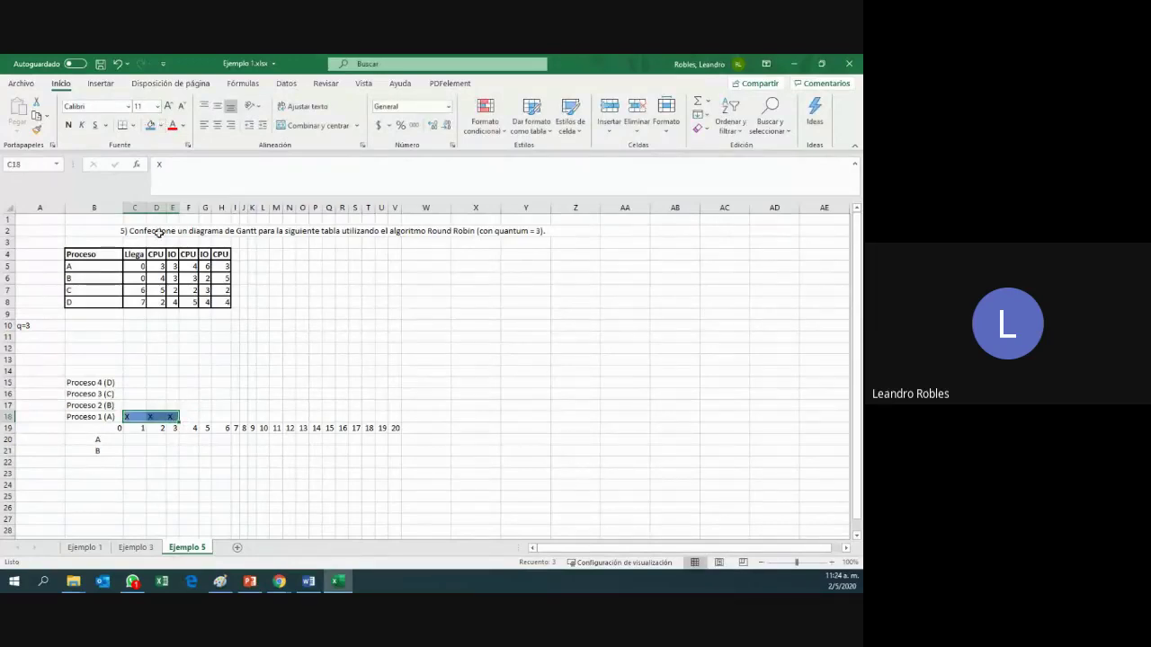
- Fill the arrival times of A and B (C5:C6) and A's first CPU burst (D5) blue in the process table
left_click(187, 415)
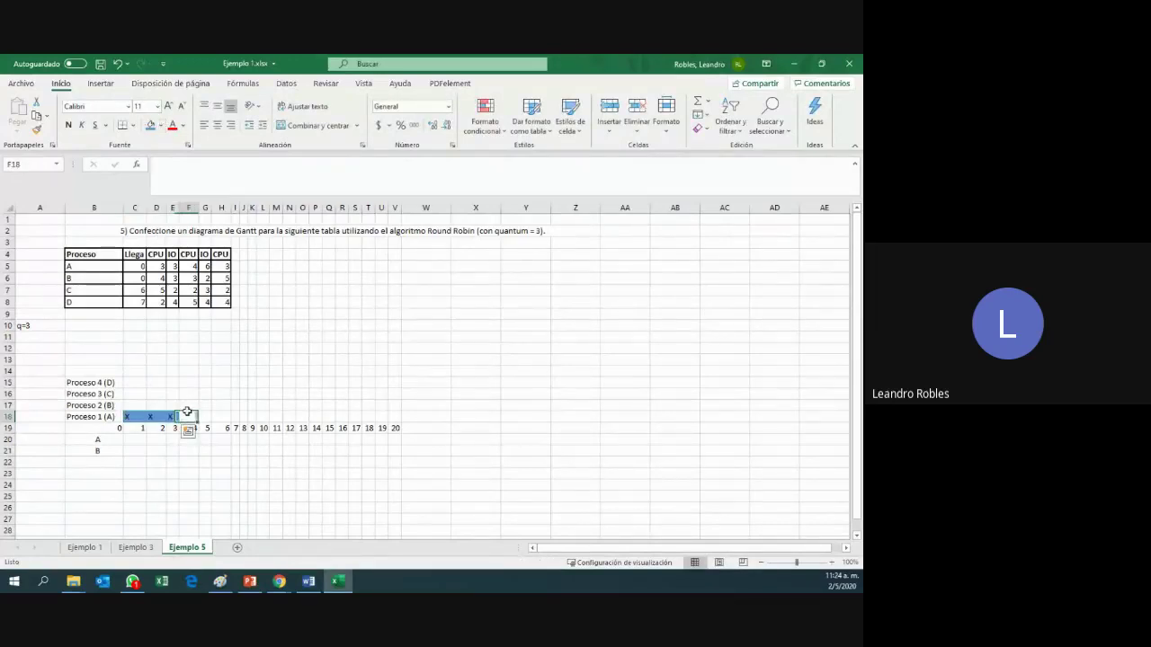
left_click(133, 438)
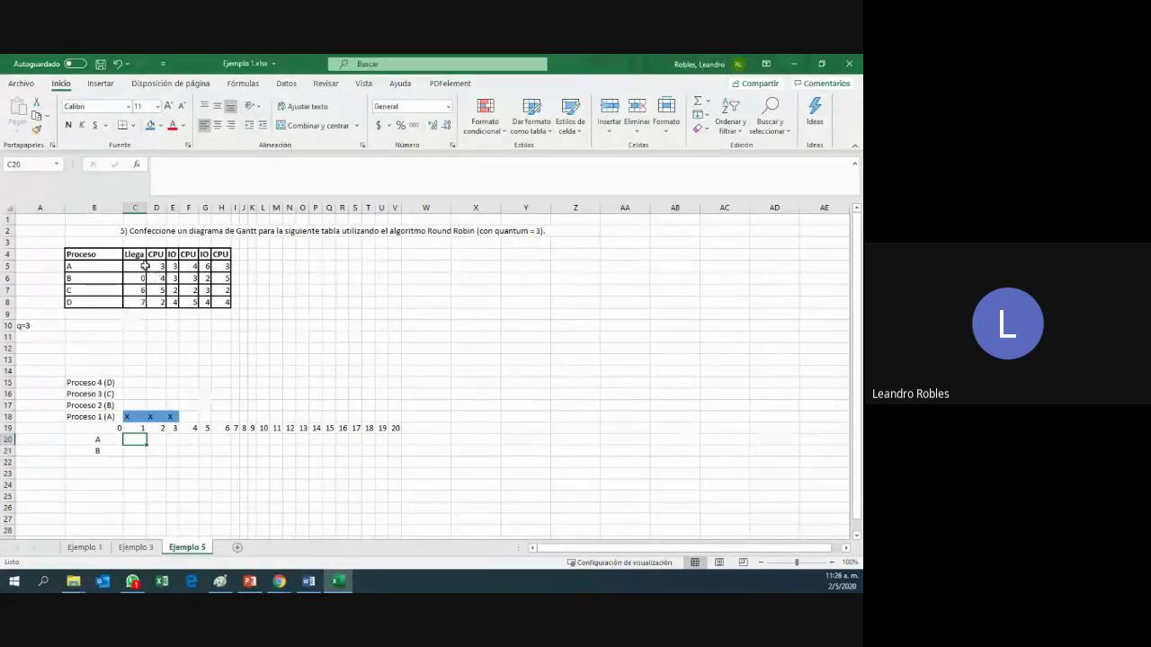
left_click_drag(135, 266, 135, 278)
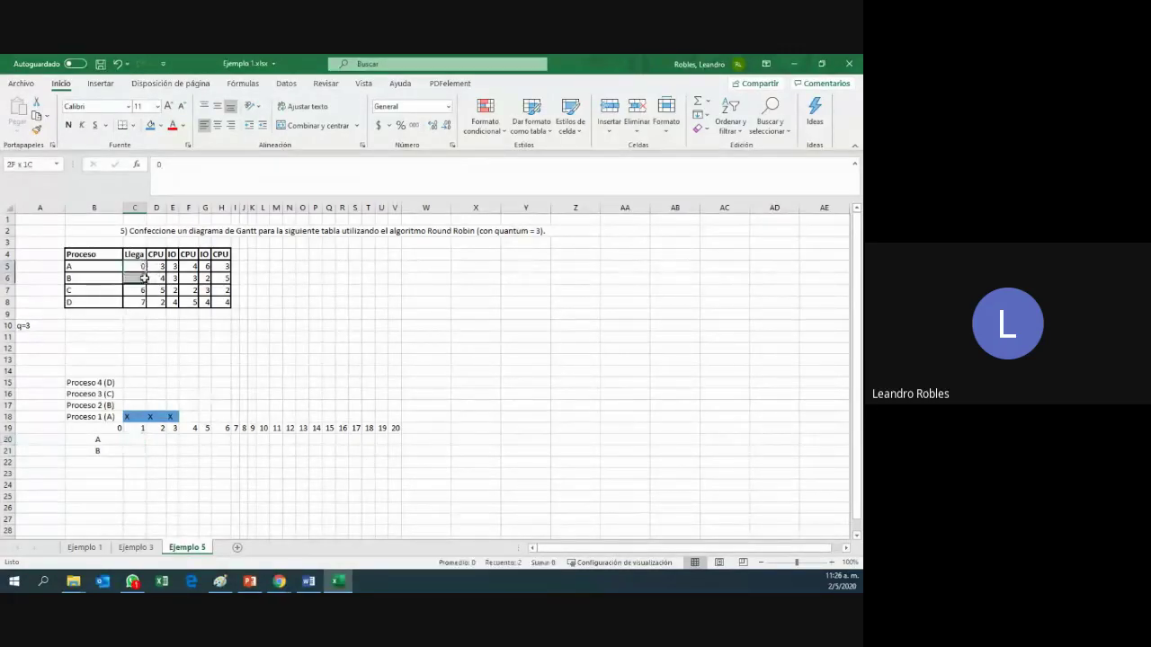
left_click(151, 127)
key("Right")
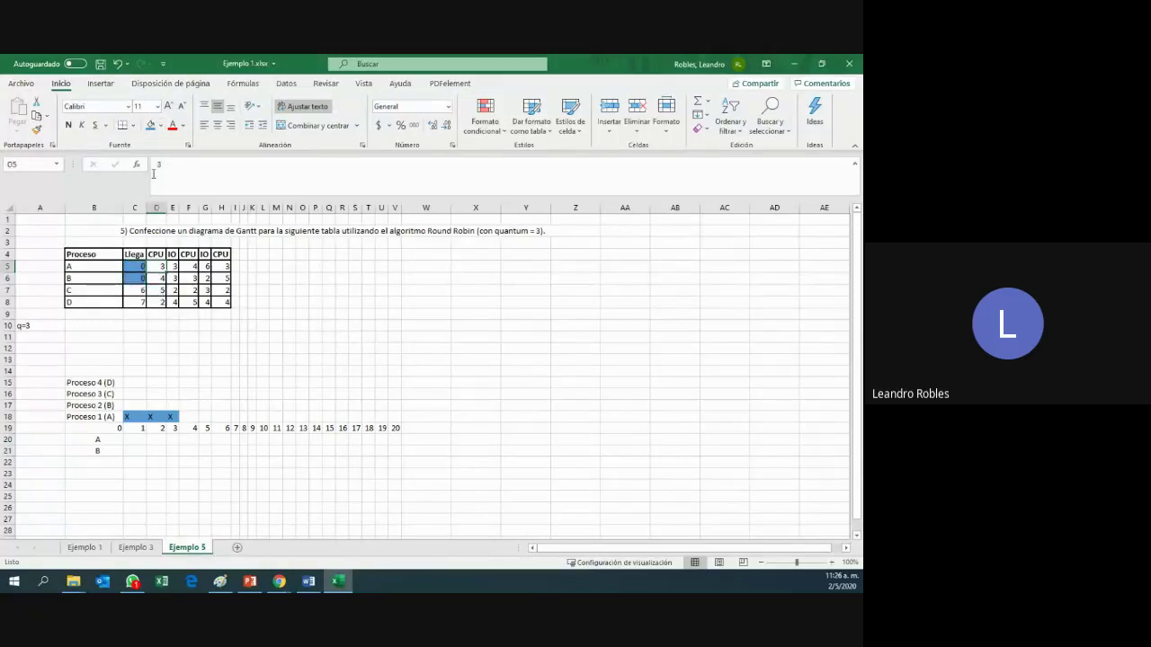
left_click(150, 126)
- Mark time units 4 to 6 of Proceso 1 (A) with I in F18:H18, with no fill and centred
left_click(189, 418)
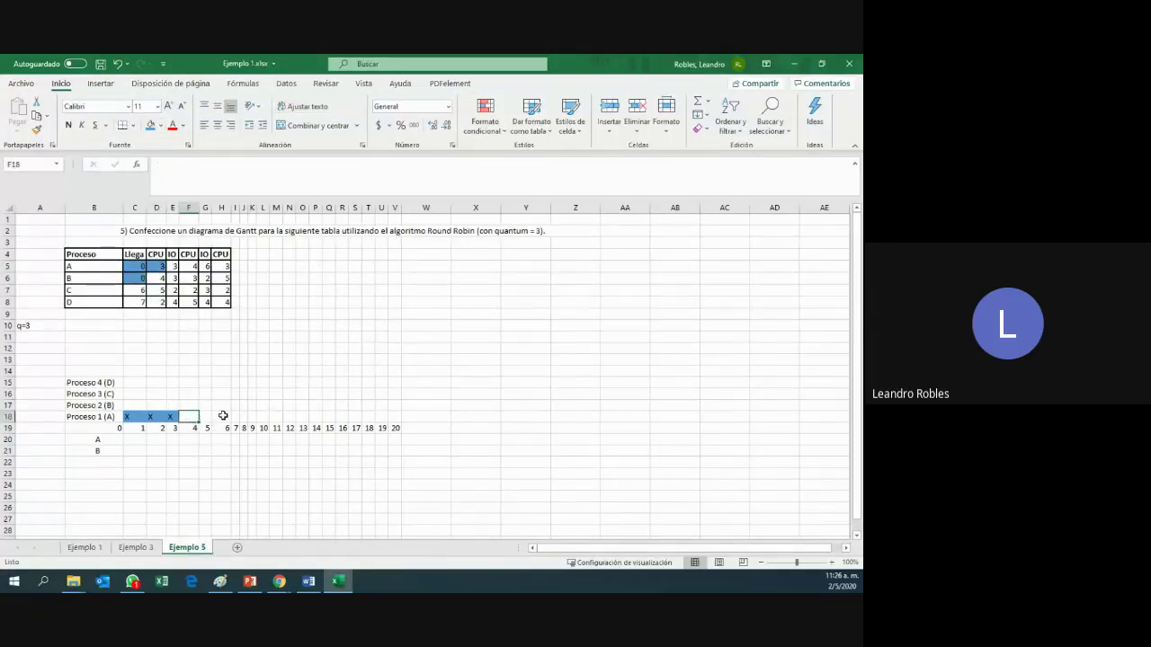
type("I")
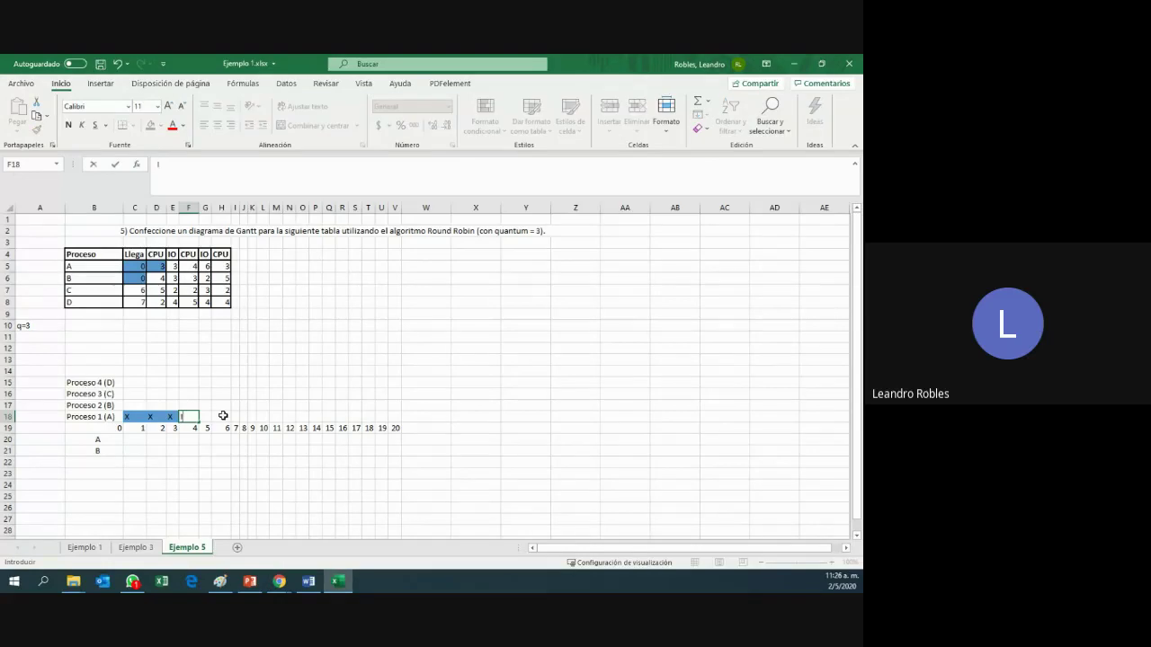
key("Tab")
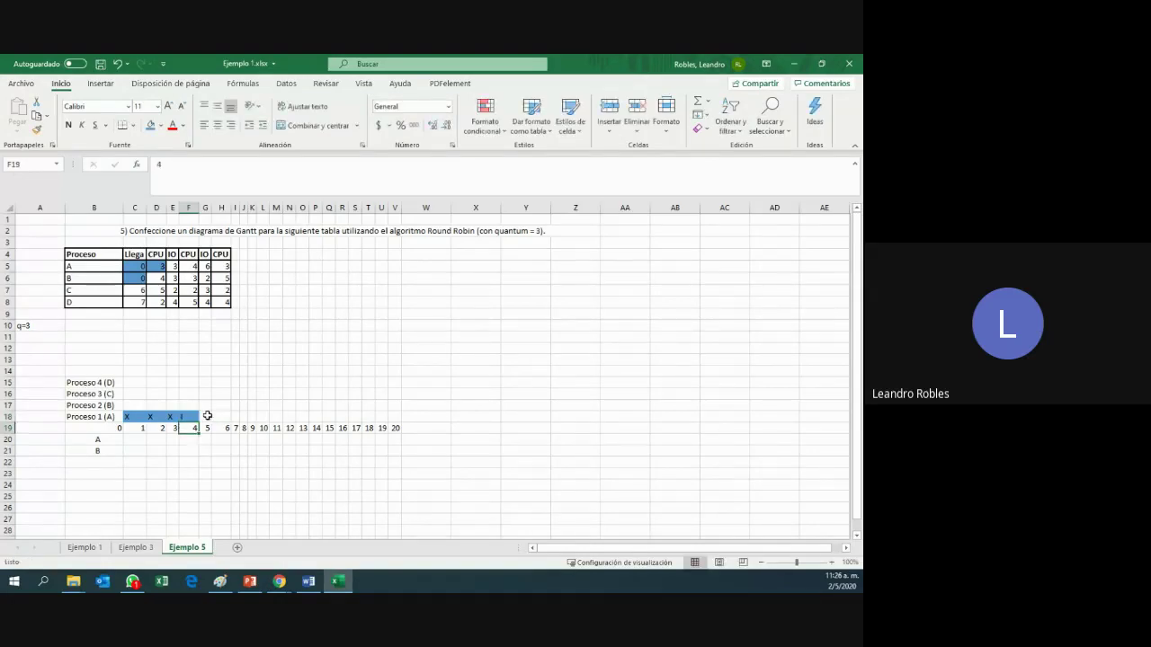
left_click(194, 415)
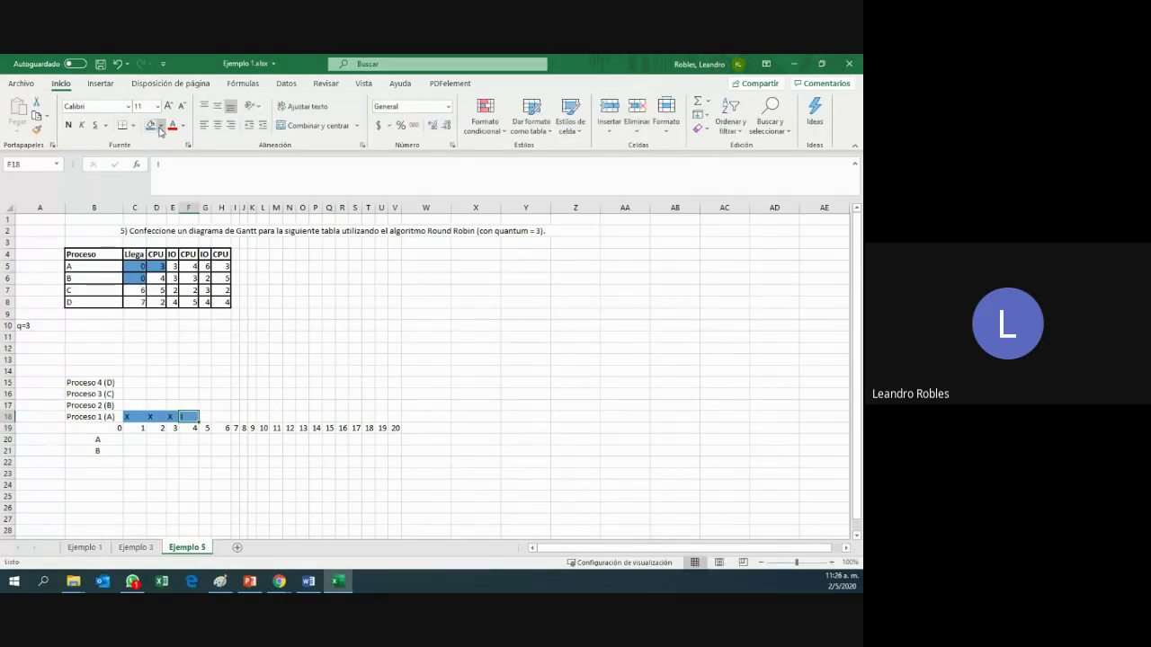
left_click(160, 126)
left_click(181, 258)
key("ctrl+c")
mouse_move(205, 417)
left_mouse_down()
mouse_move(221, 416)
mouse_move(187, 416)
left_mouse_up()
key("ctrl+v")
left_click(217, 125)
left_click(252, 382)
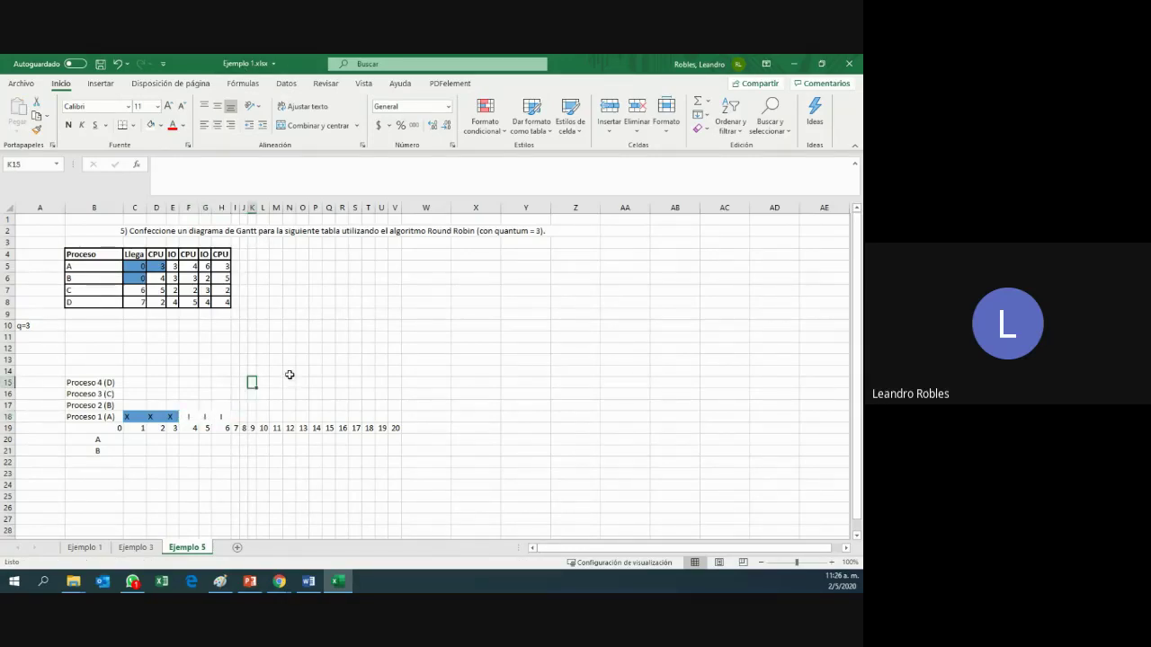
- Fill A's first IO burst (E5) blue in the process table
left_click(173, 267)
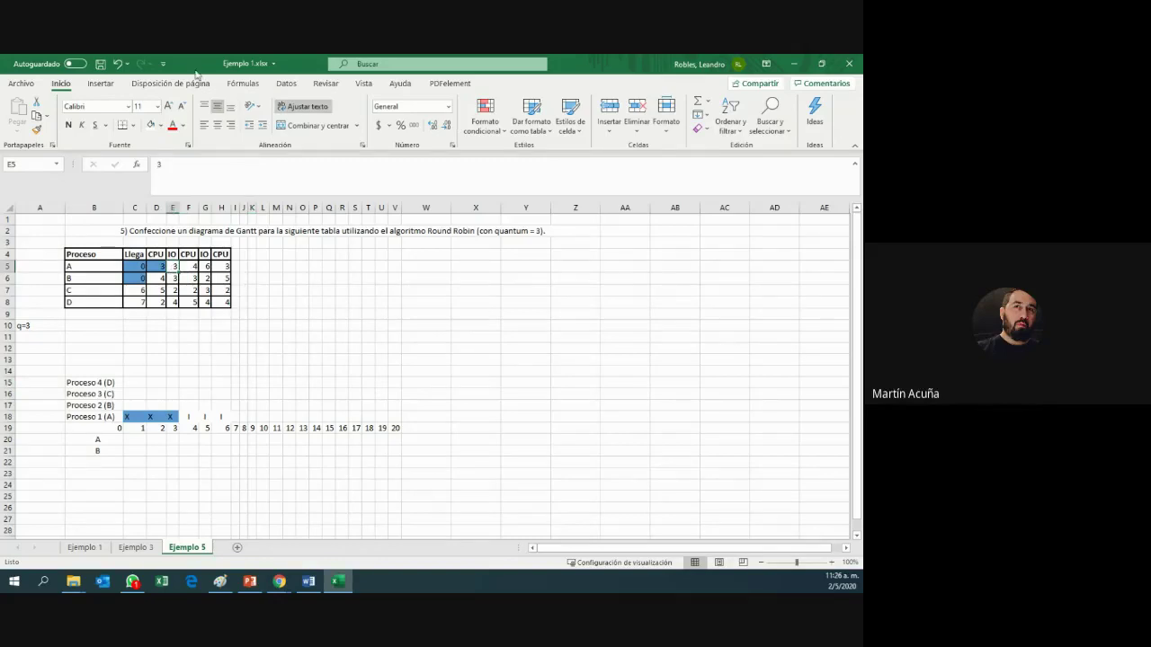
left_click(161, 126)
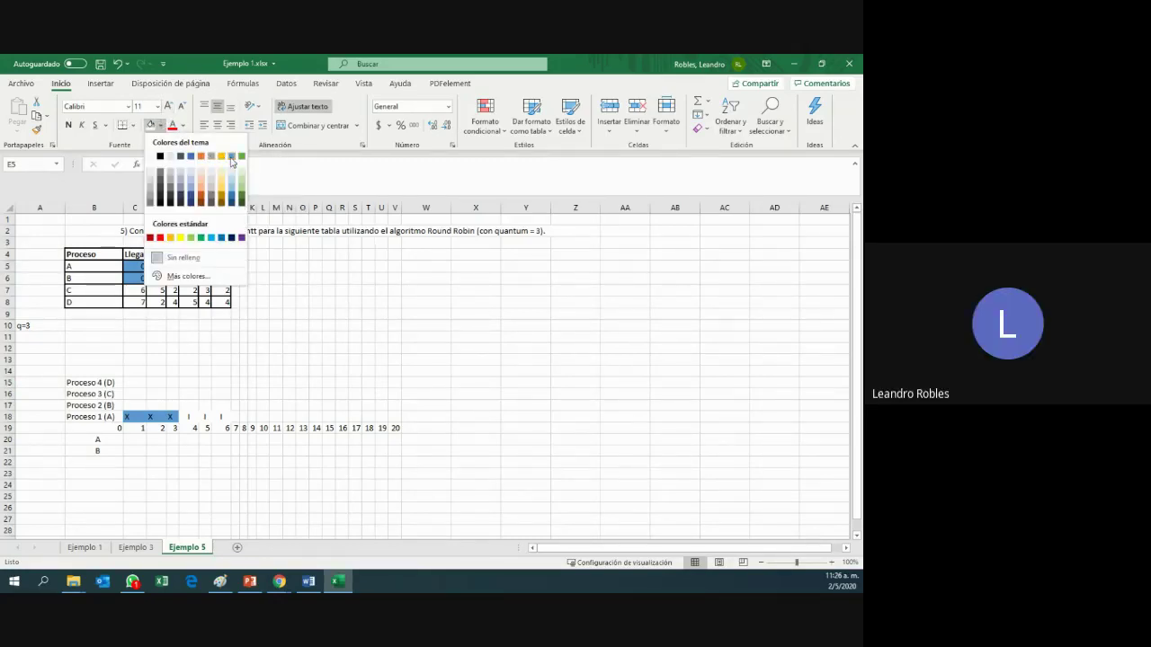
left_click(231, 156)
left_click(342, 254)
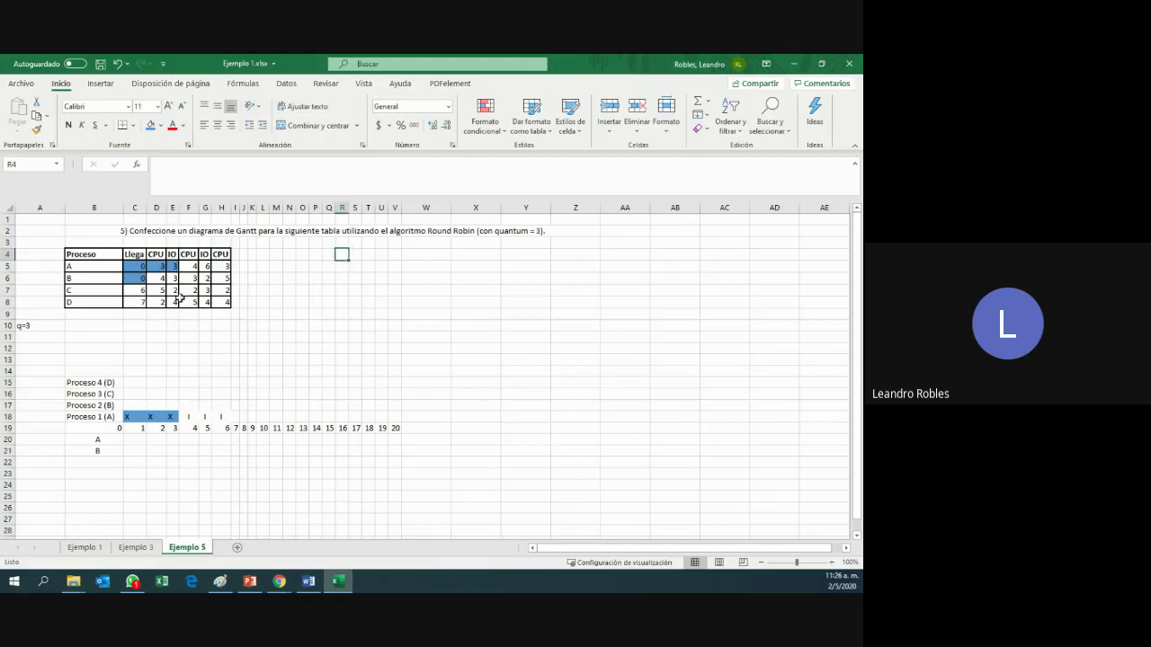
- Enter B in C20 of row A below the timeline and centre the contents of C20:V21
left_click(160, 280)
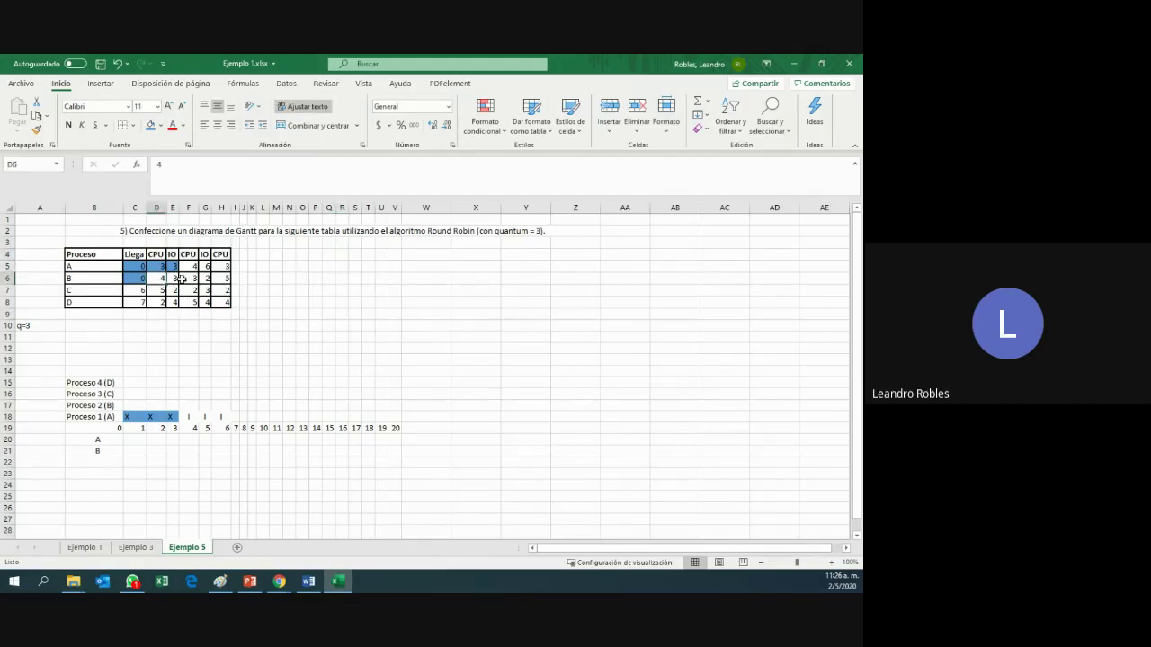
left_click(141, 441)
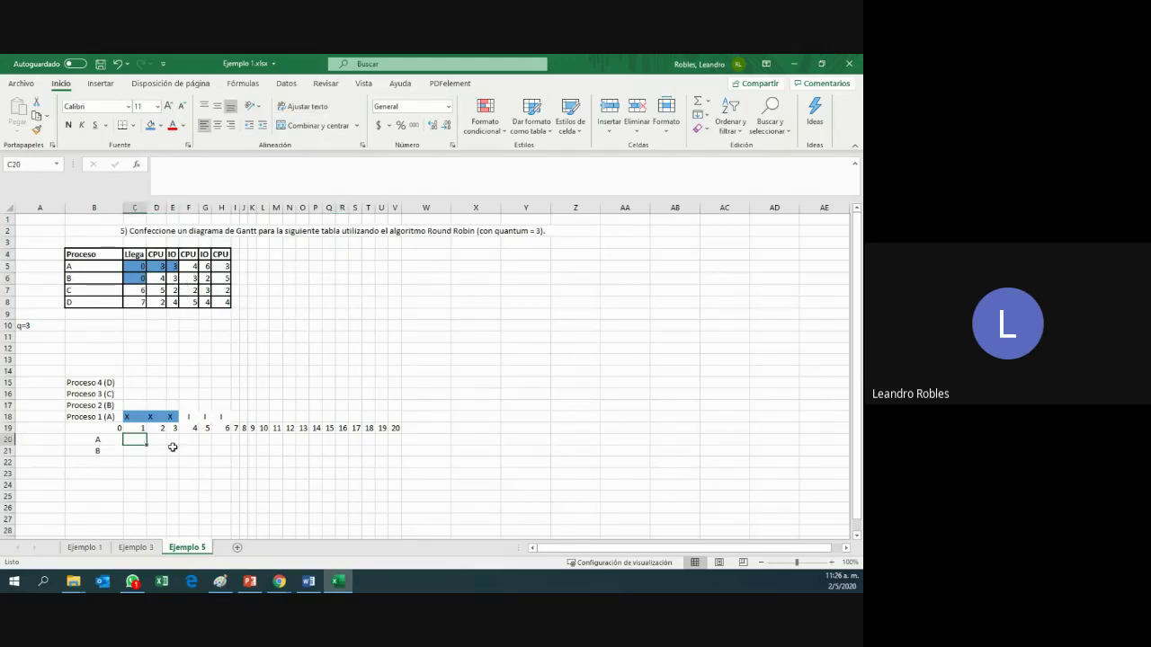
type("B")
key("Return")
left_click(141, 440)
type("B")
key("Return")
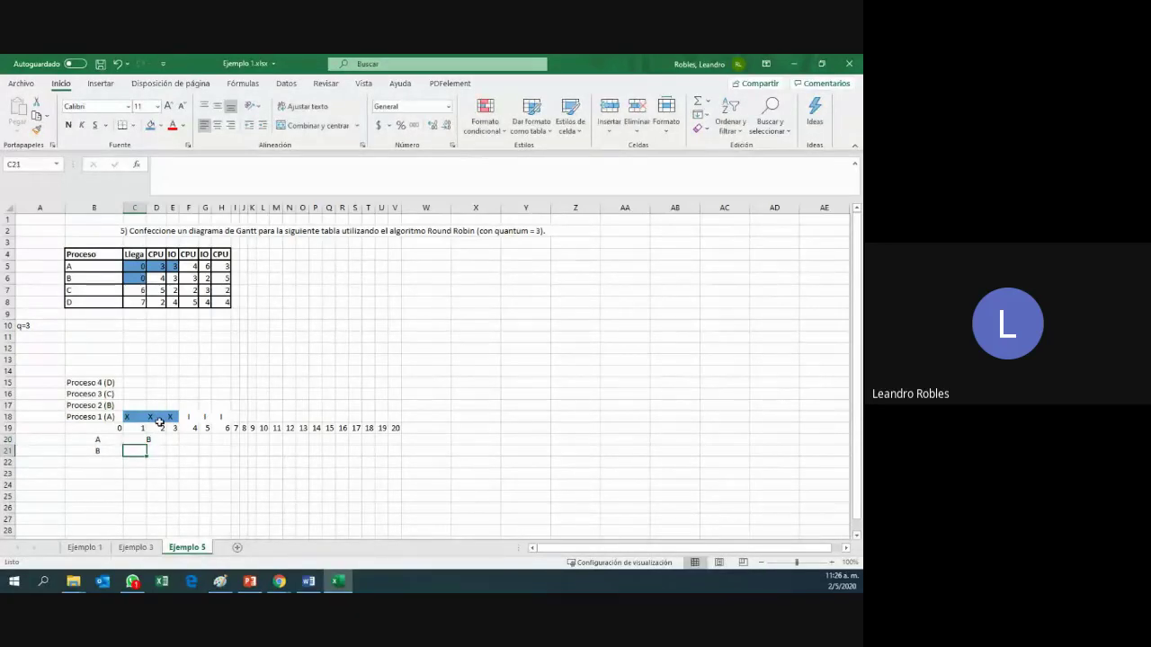
left_click_drag(149, 442, 398, 452)
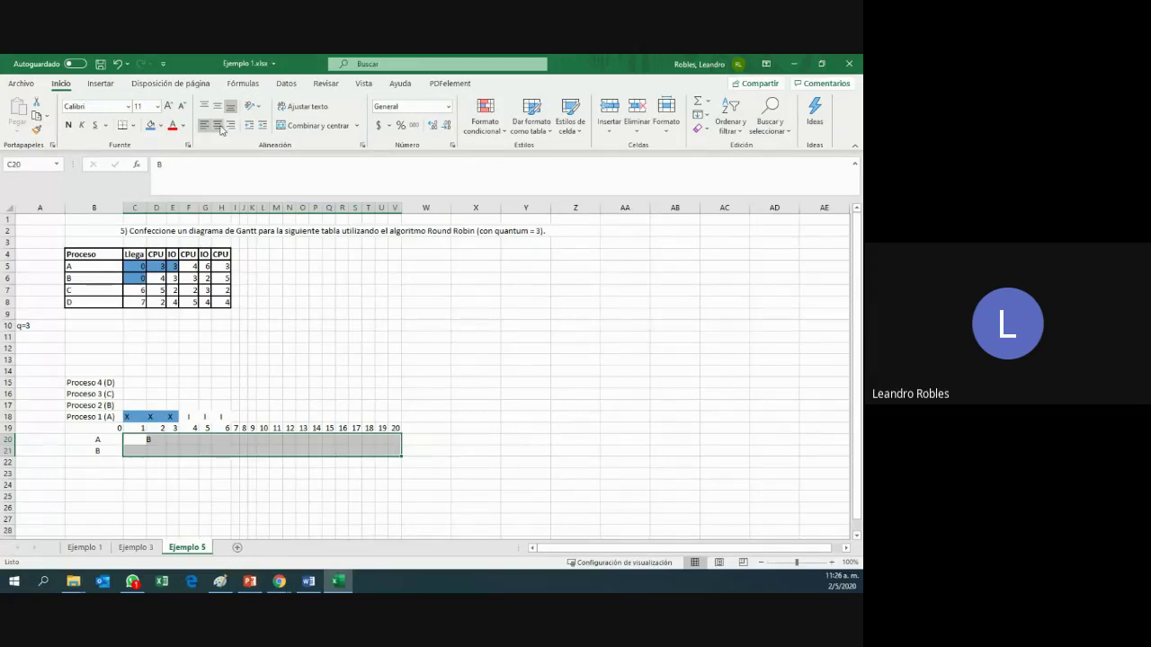
left_click_drag(206, 507, 189, 507)
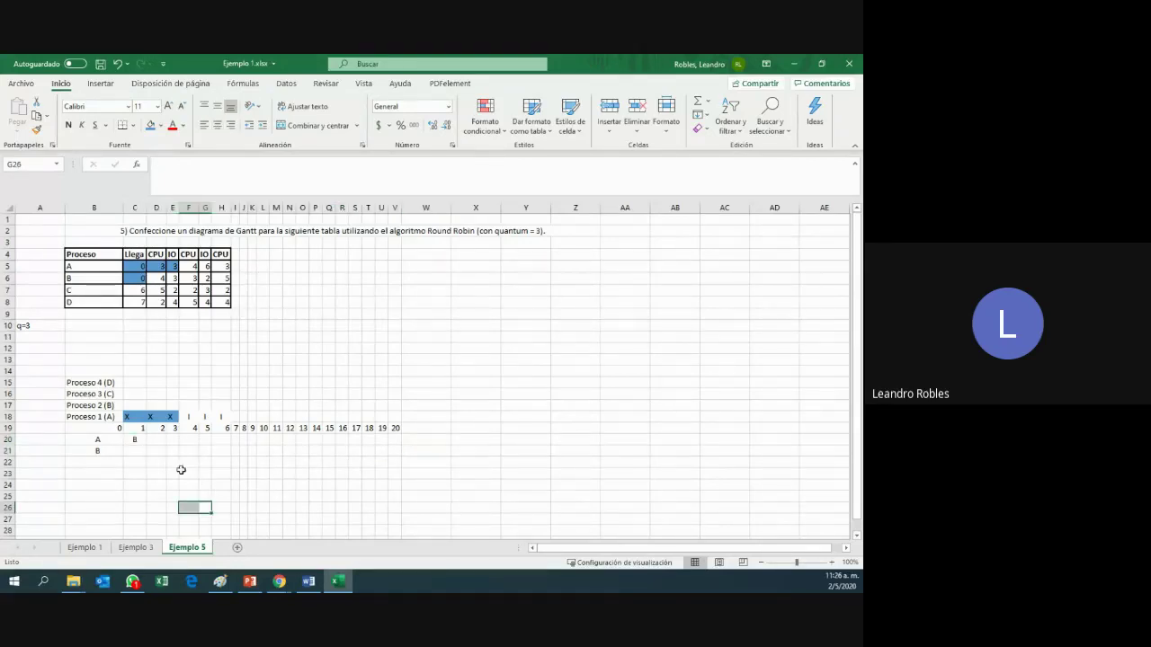
- Enter B in D20 and E20 to continue row A through time units 2 and 3
left_click(158, 440)
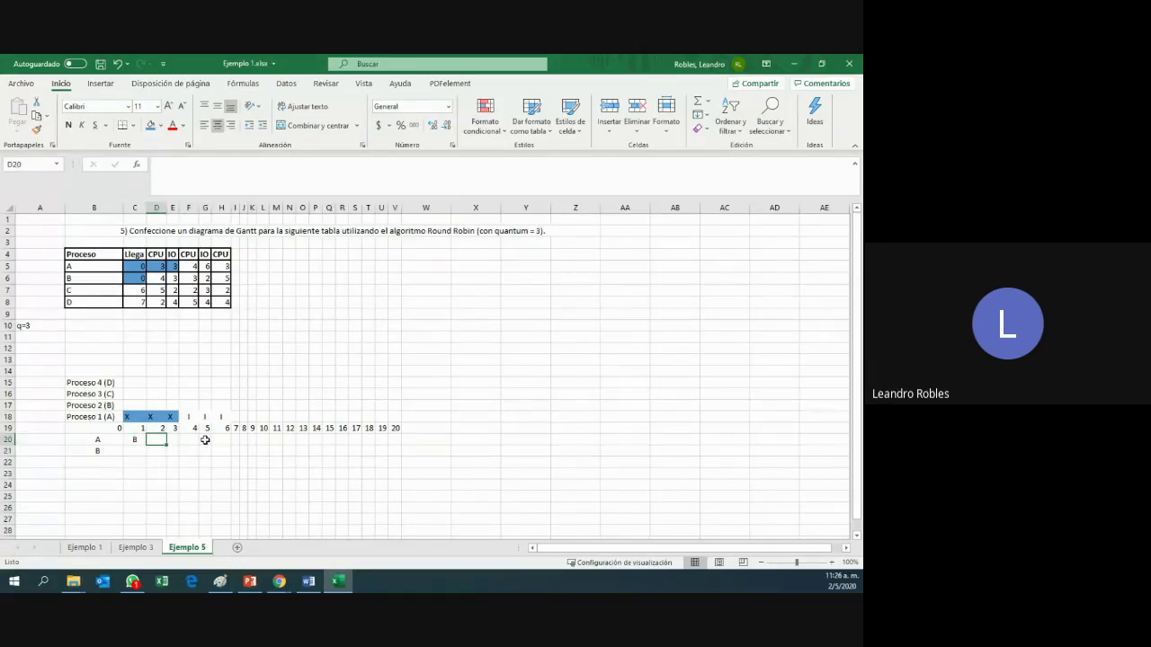
type("B")
key("Return")
left_click(177, 439)
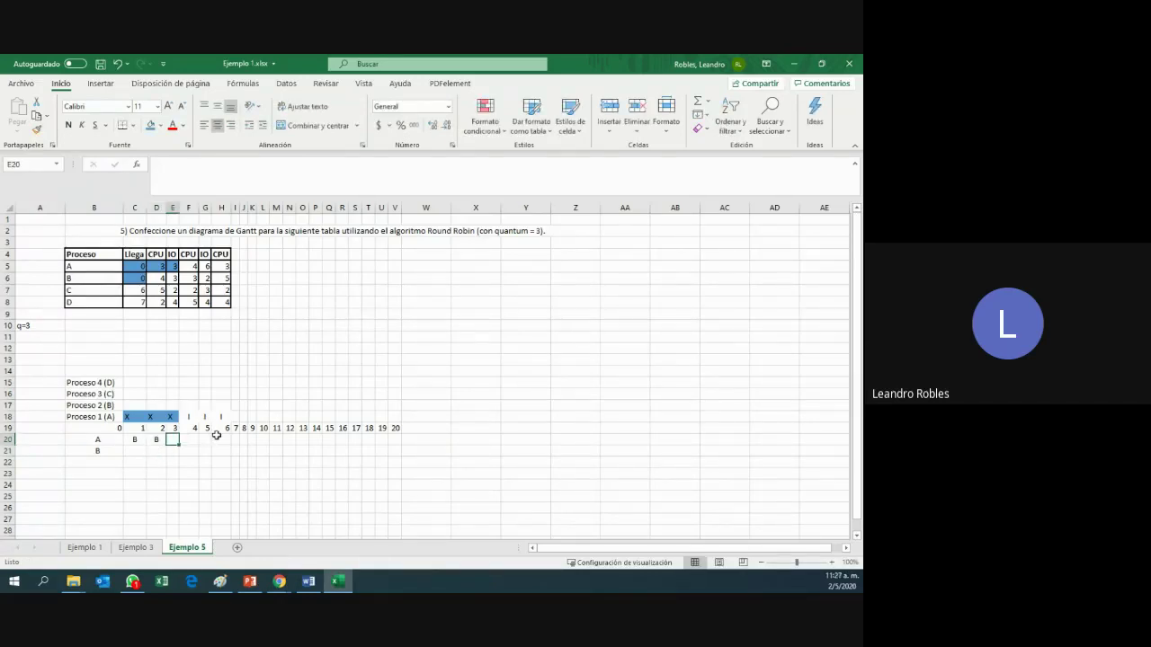
type("B")
key("Return")
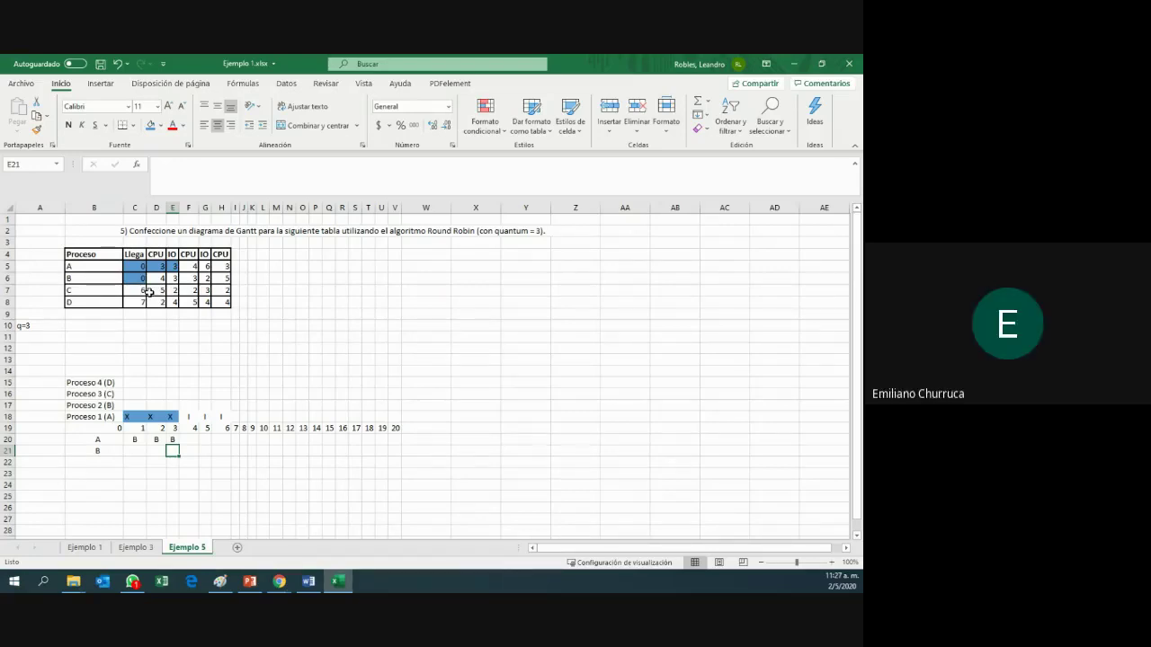
- Mark time units 4 to 6 of Proceso 2 (B) with X in F17:H17 and fill those cells blue
left_click(103, 290)
left_click(109, 302)
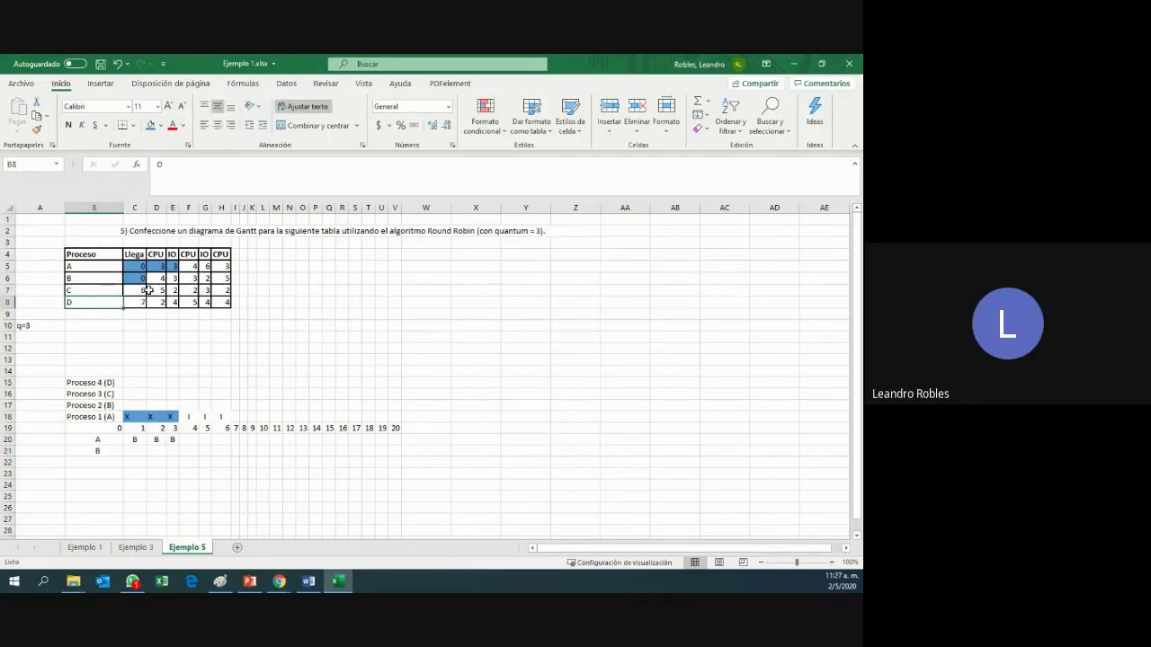
left_click(160, 279)
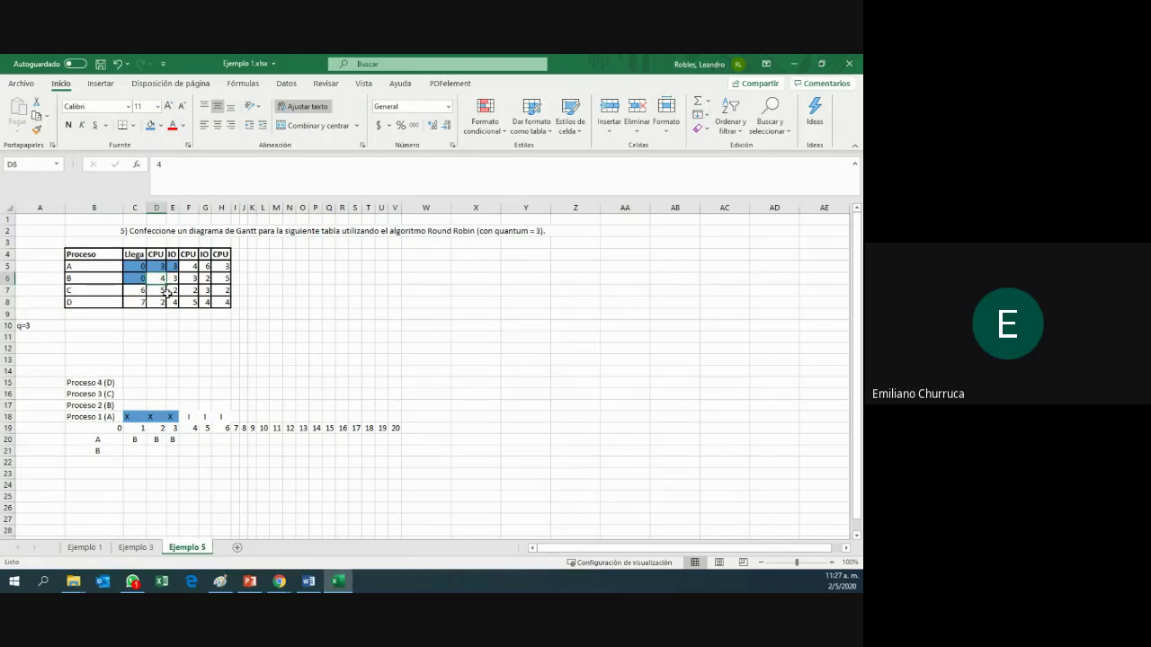
left_click(185, 406)
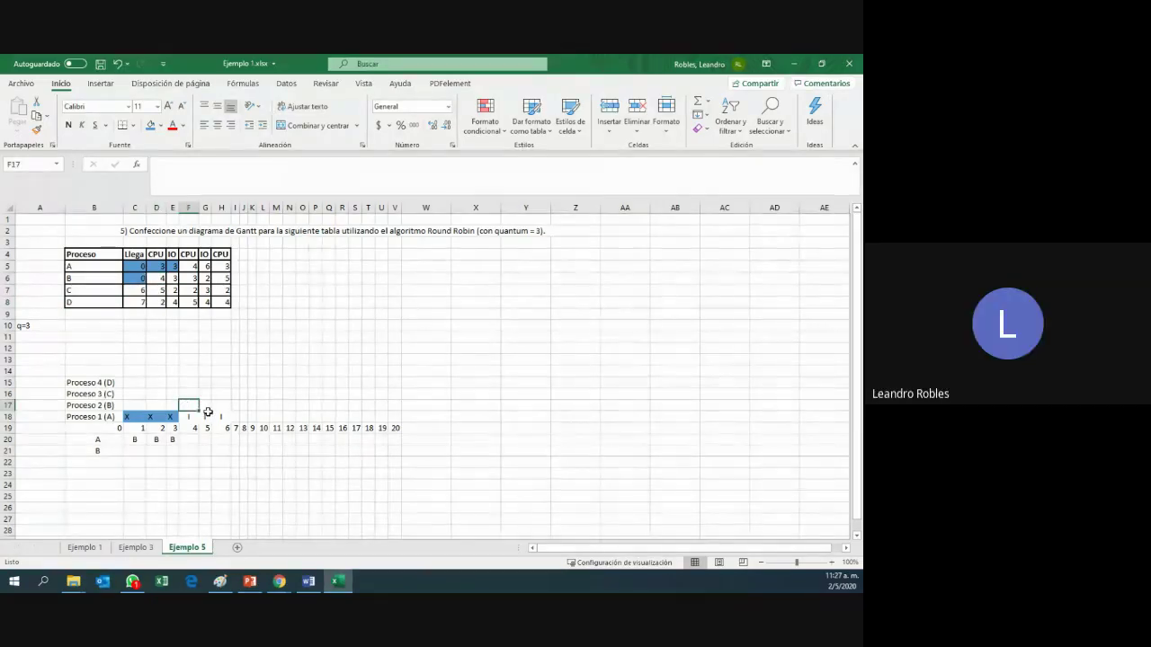
type("x")
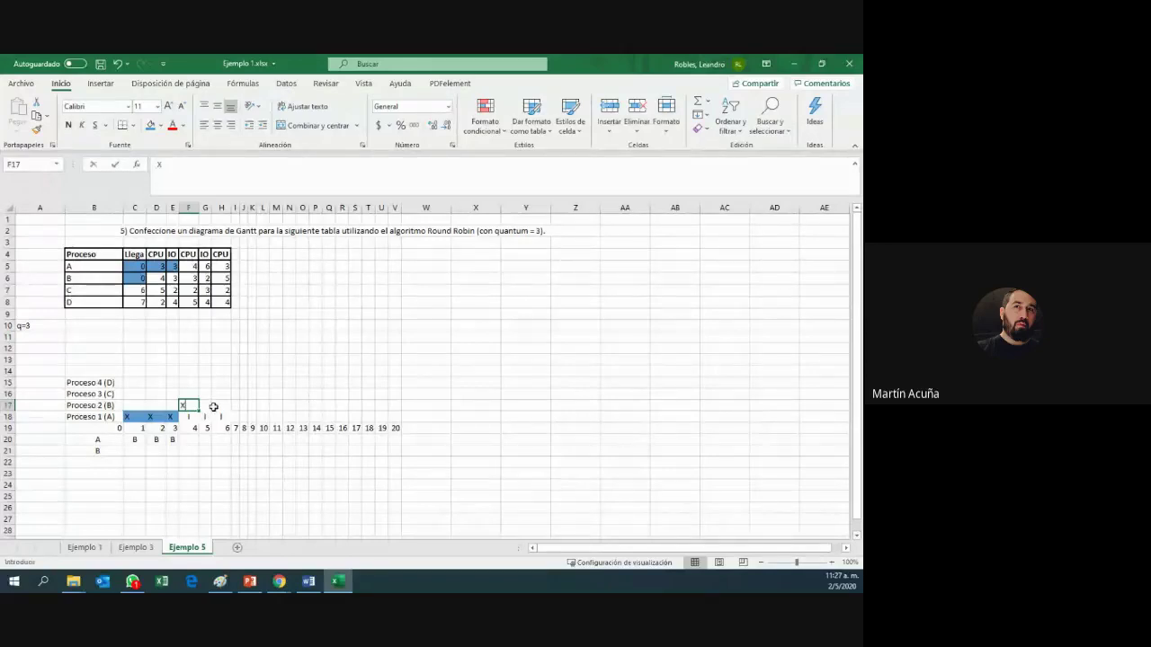
left_click(209, 405)
type("x")
left_click(224, 405)
type("x")
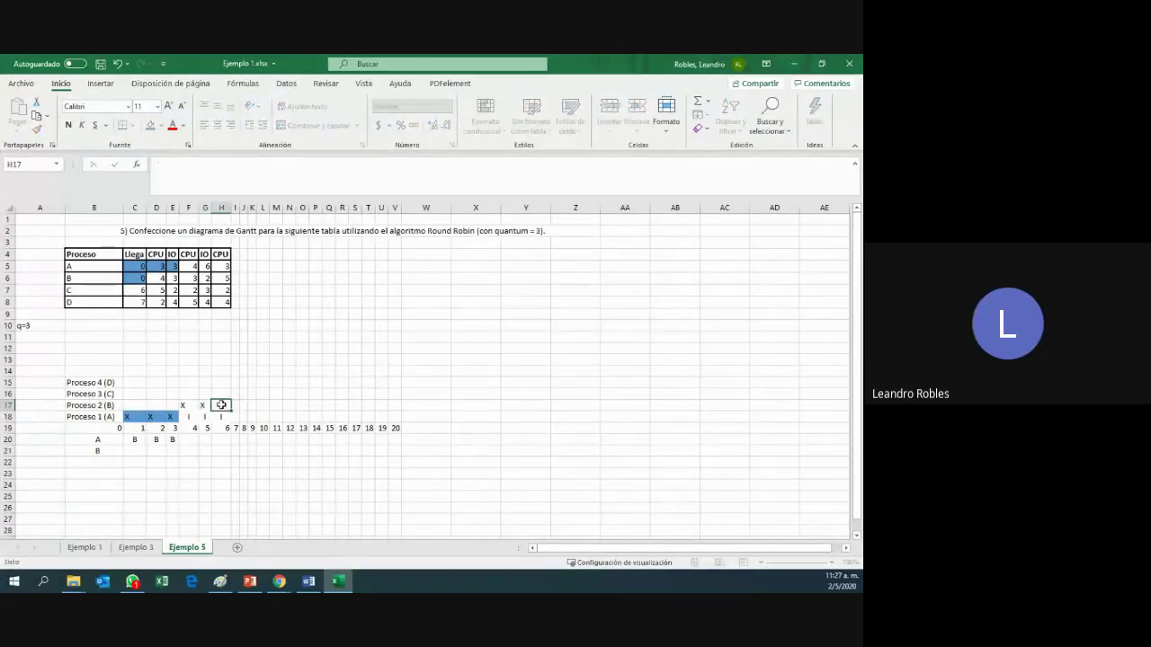
left_click(257, 405)
left_click_drag(184, 404, 224, 404)
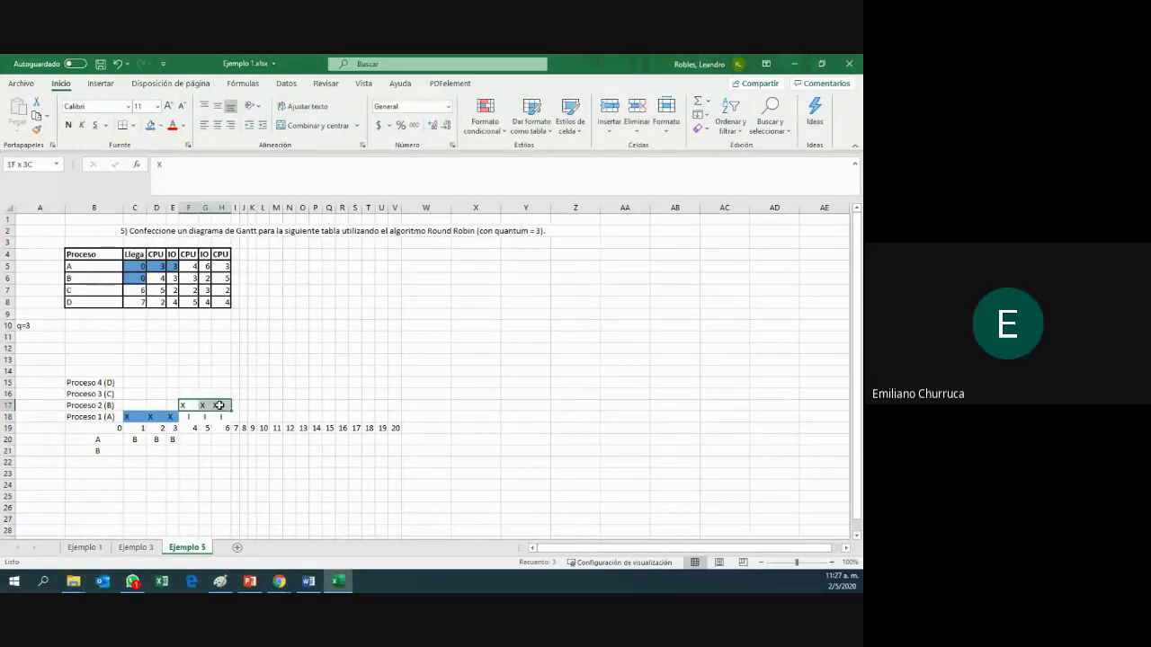
left_click(151, 125)
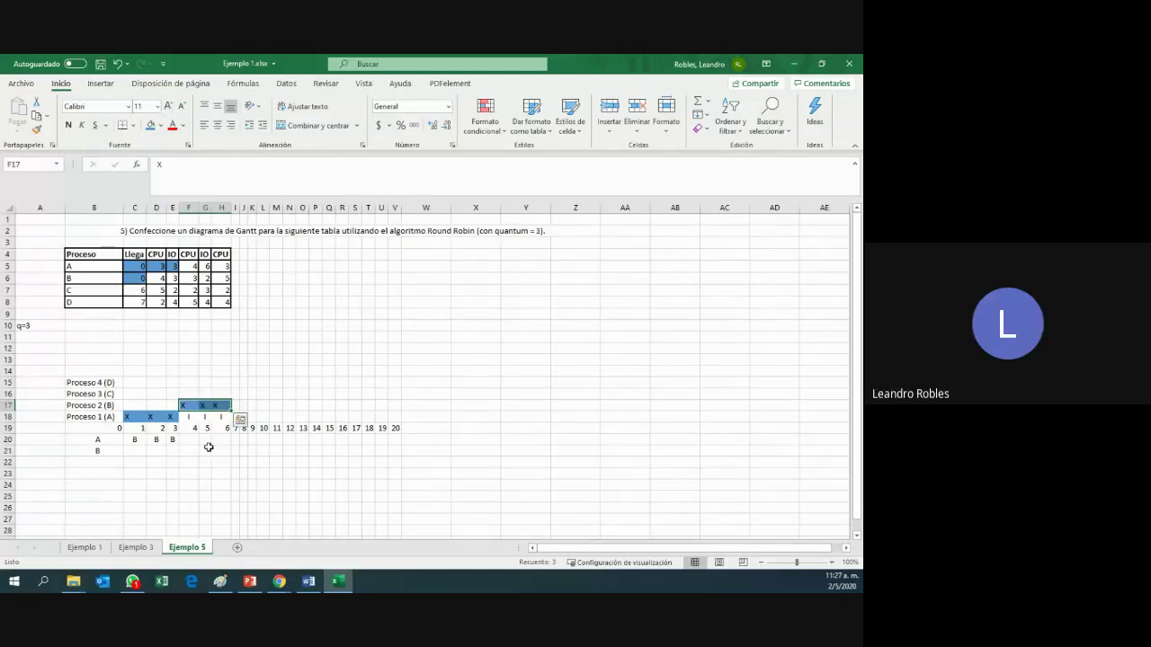
- Widen column I, which holds time unit 7 of the diagram
left_click_drag(240, 208, 251, 207)
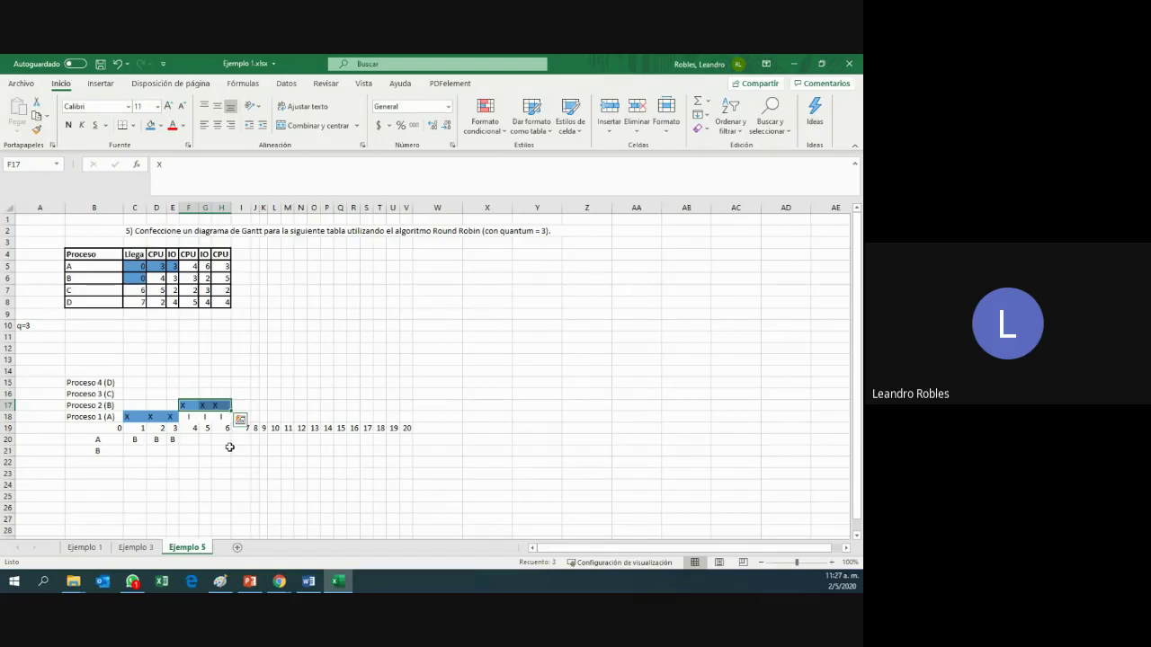
- Try noting B below the diagram under time unit 6, first in H21 and instead in H23
left_click(226, 451)
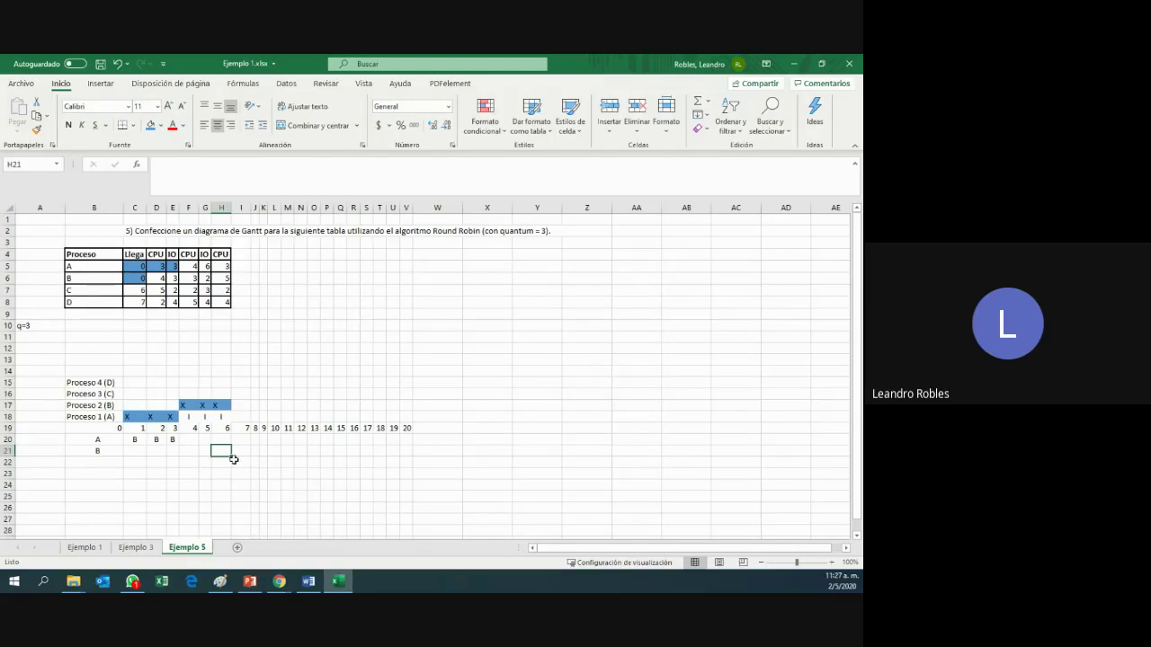
type("B")
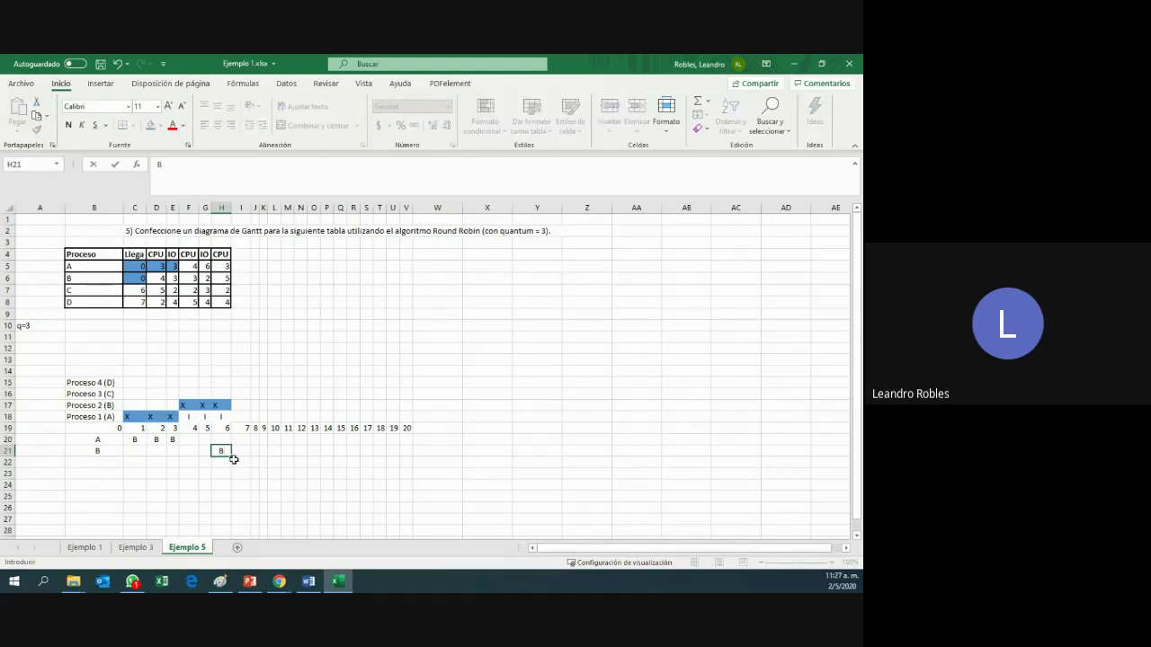
key("BackSpace")
key("Down")
key("Down")
type("B")
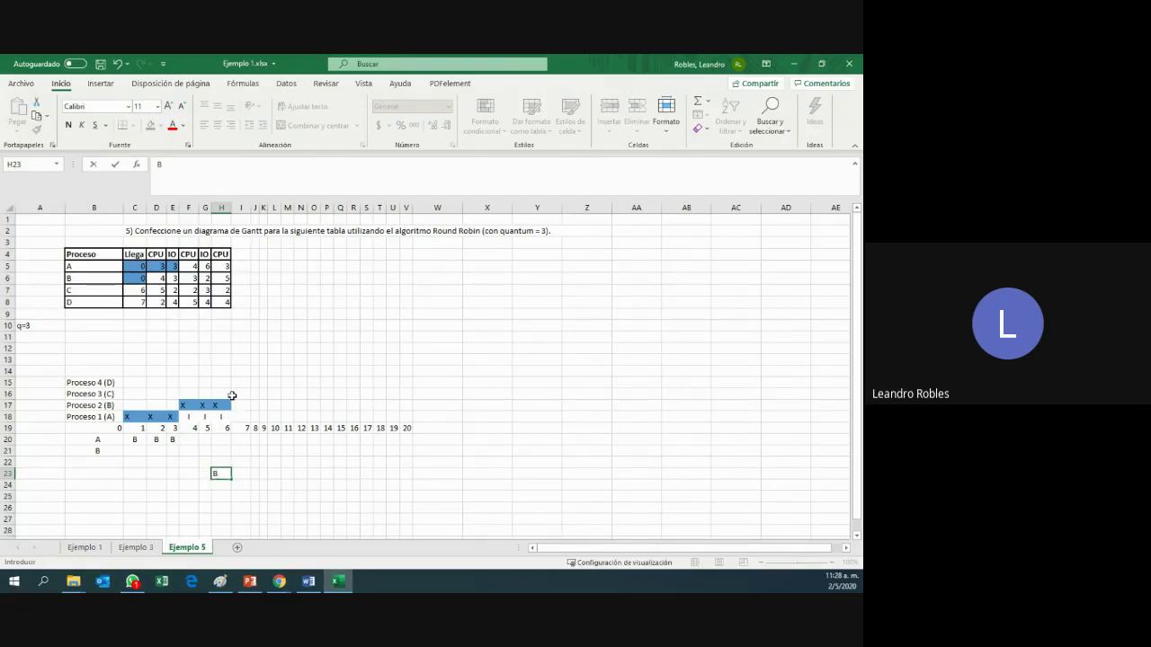
- Fill C's arrival time (C7) blue in the process table
left_click(138, 289)
left_click(146, 127)
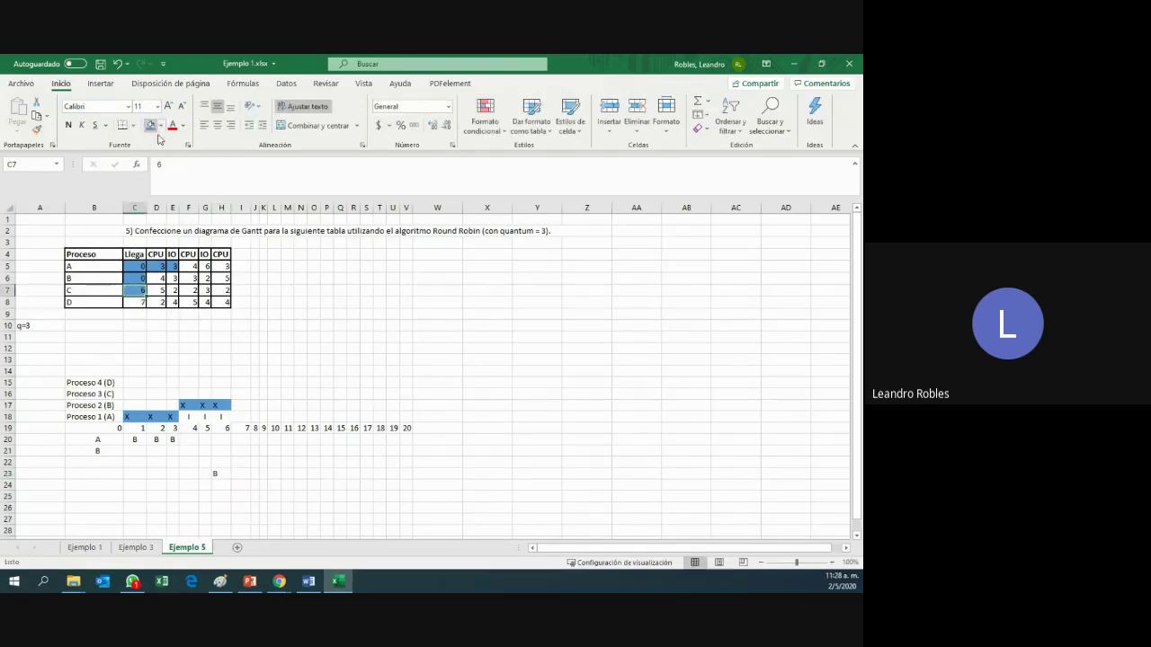
- Replace the note in H23 with "Tiene que seguir B", and add "Llega C" in H24 and "Termino I/O A" in H25
left_click(226, 475)
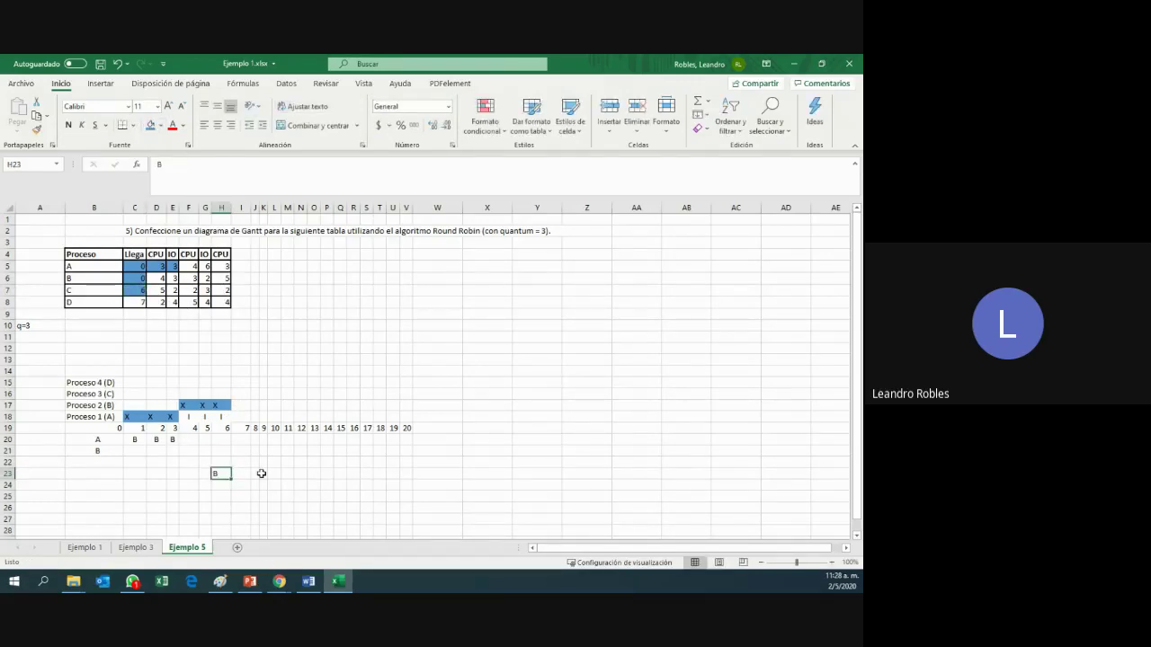
key("BackSpace")
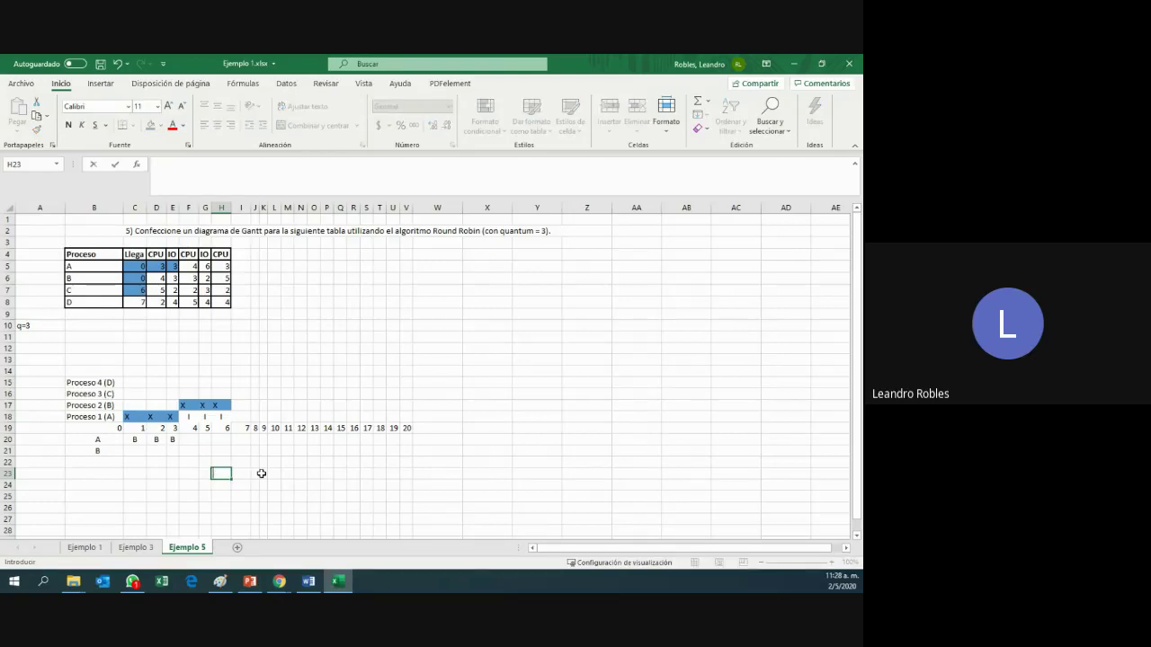
type("Tiene que seguir B")
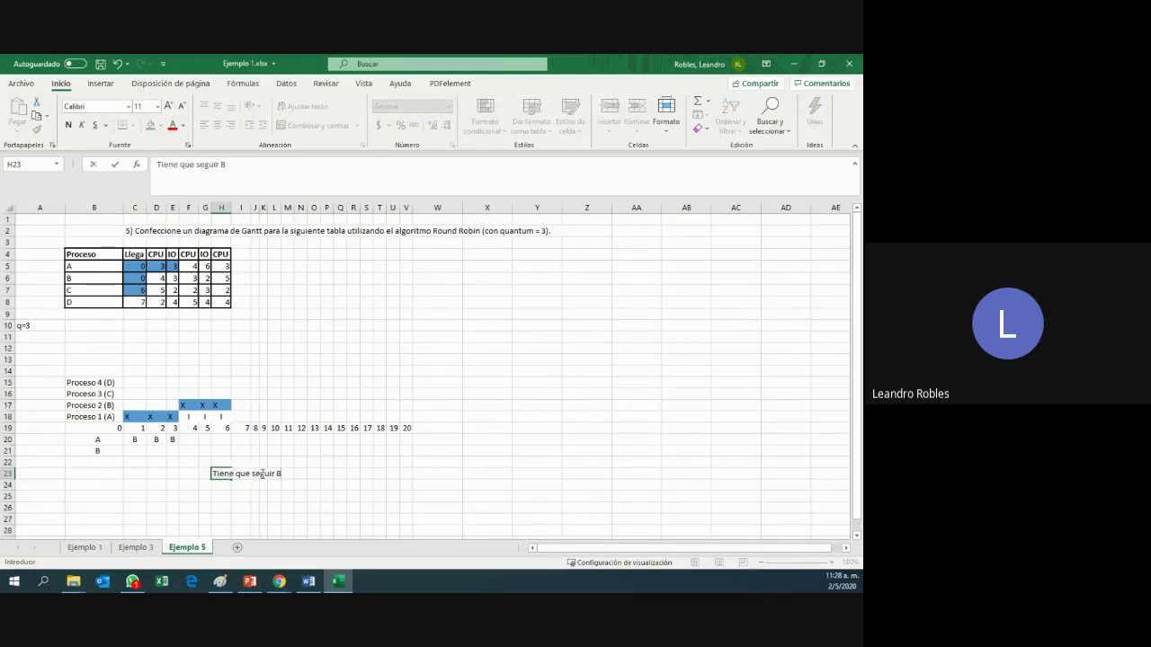
key("Return")
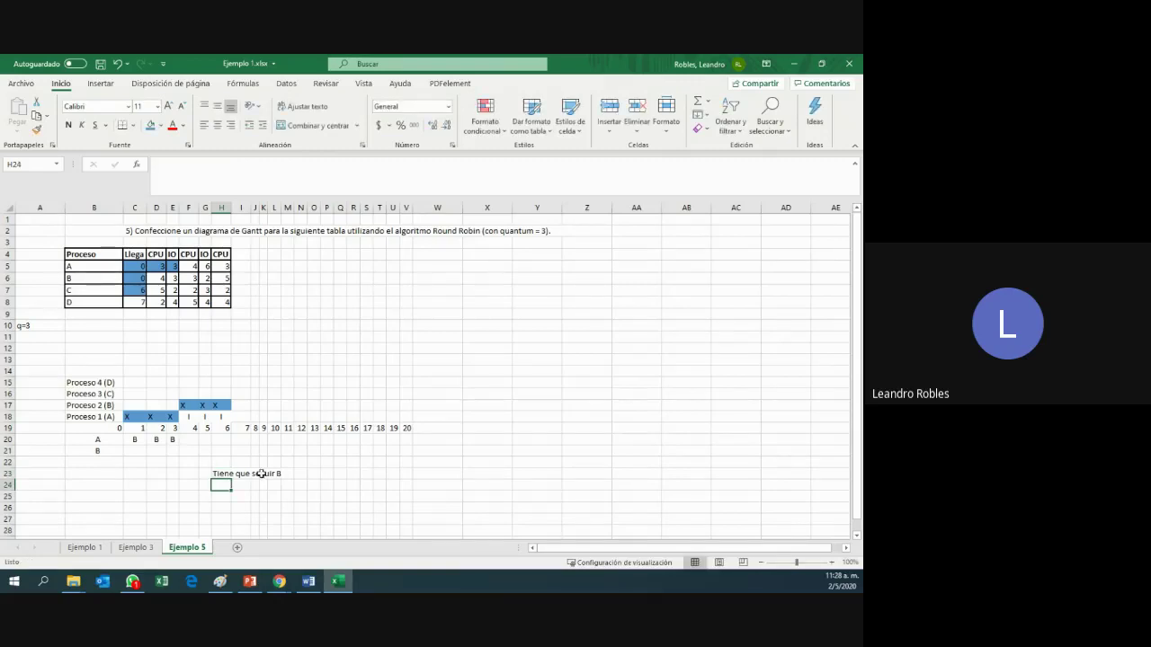
type("Llega C")
key("Return")
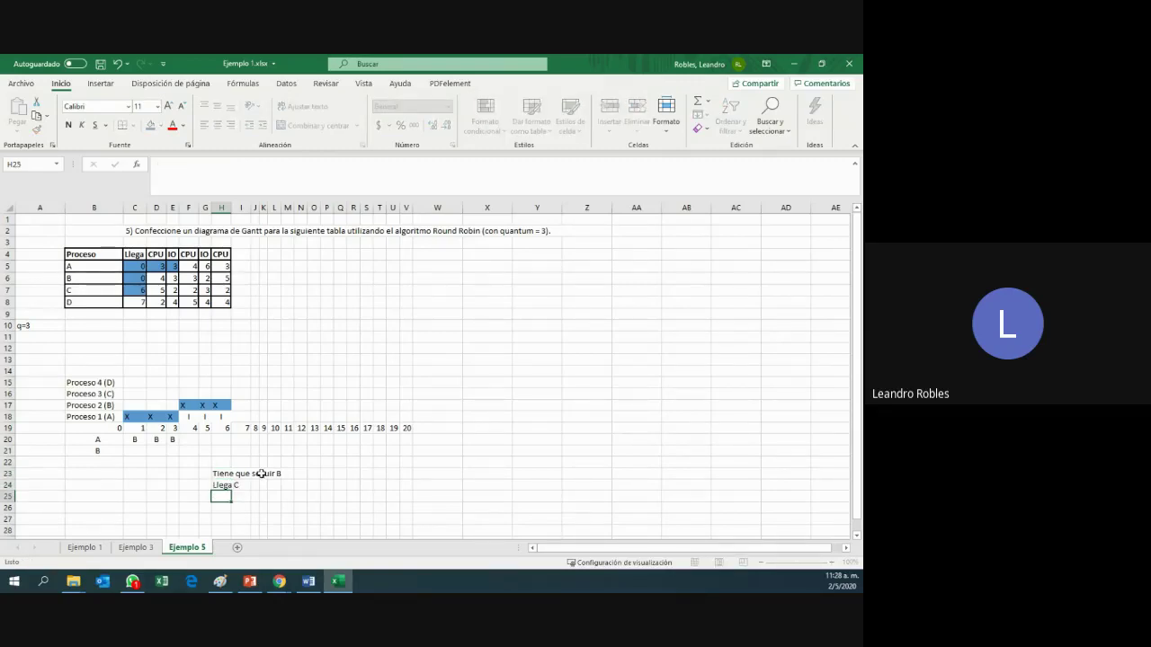
type("Termino I/O A)")
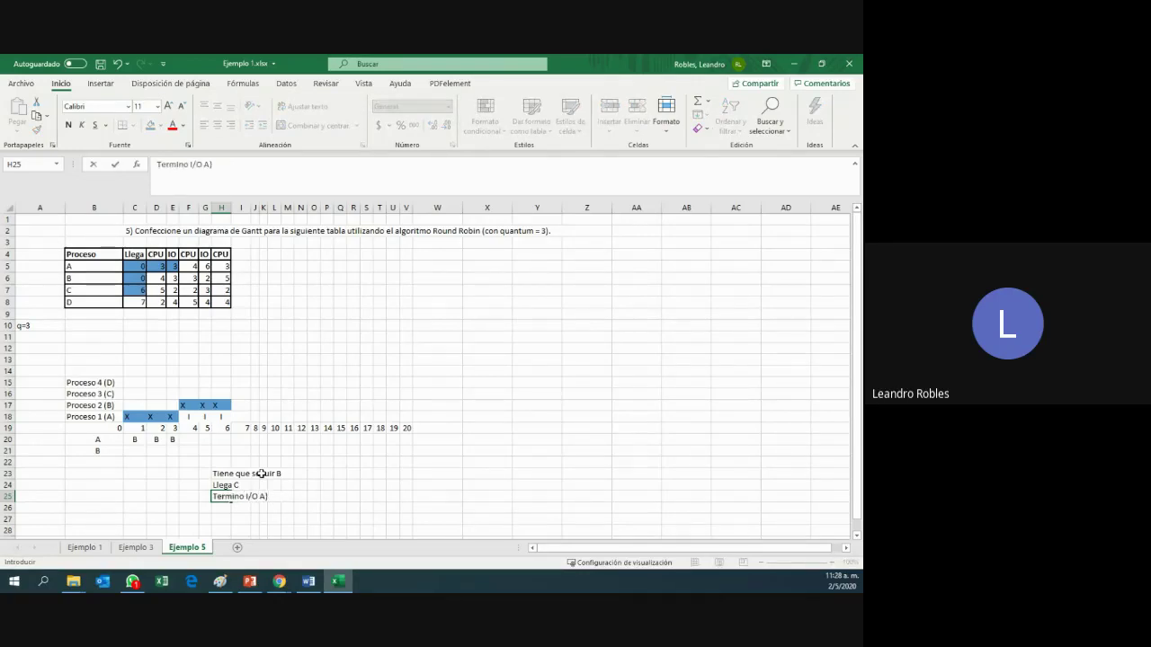
key("Return")
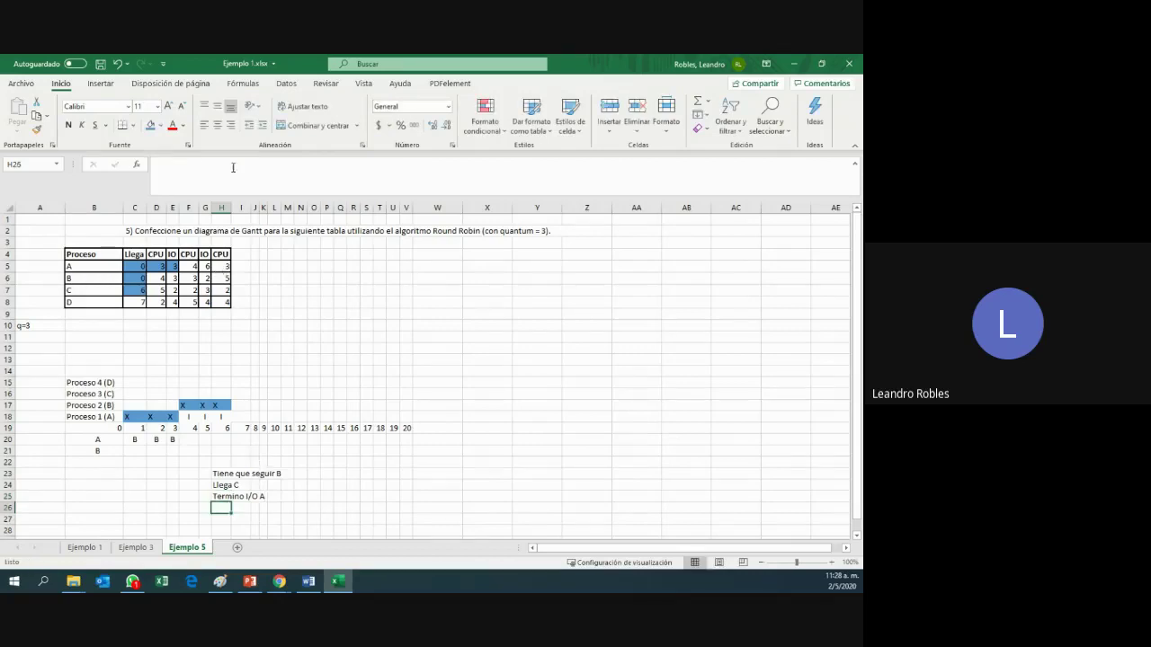
- Start a list of priority rules in A25 with "1) Fin de Q"
scroll(311, 422, "down", 2)
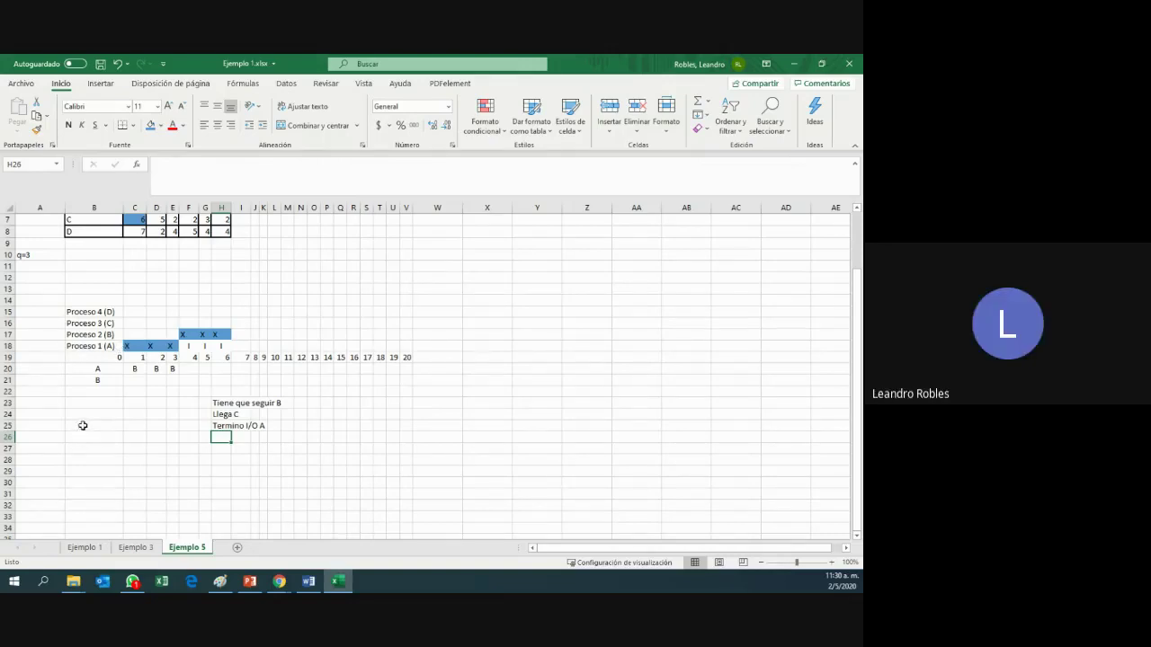
left_click(230, 405)
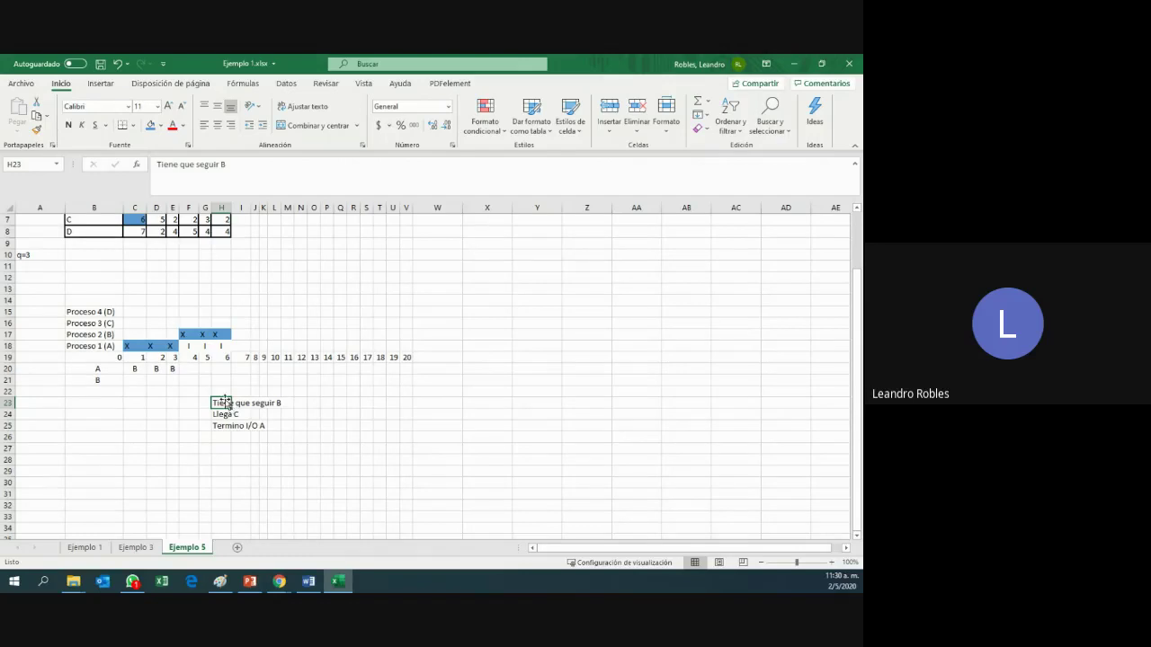
left_click(45, 426)
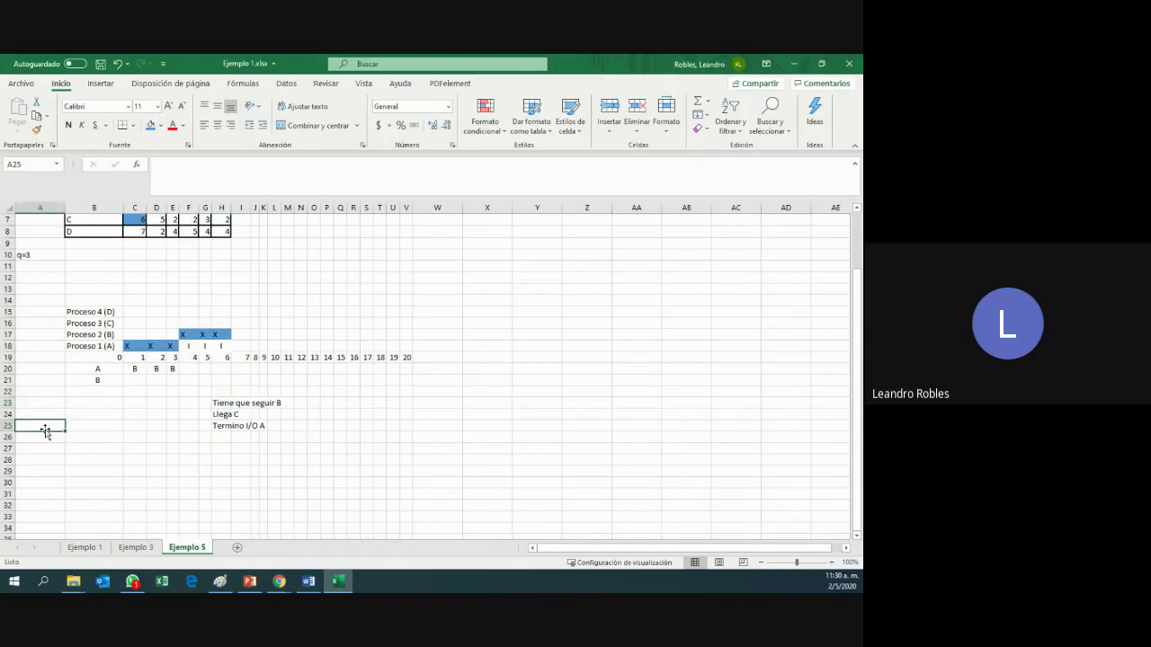
type("1)")
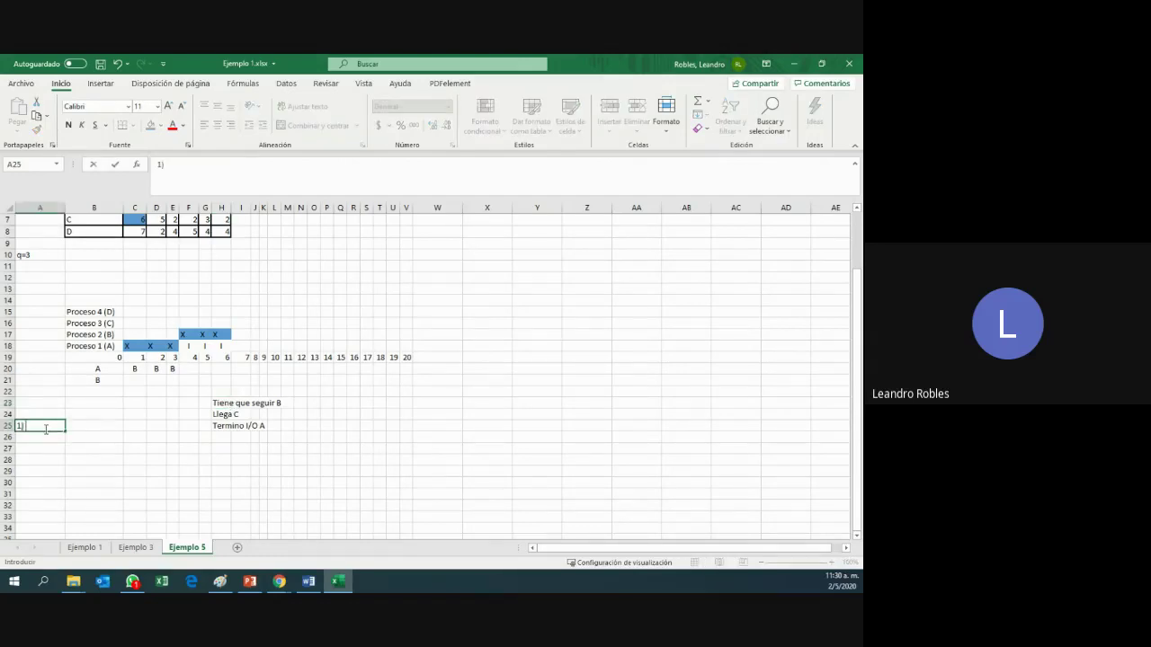
type(" Fin de Q")
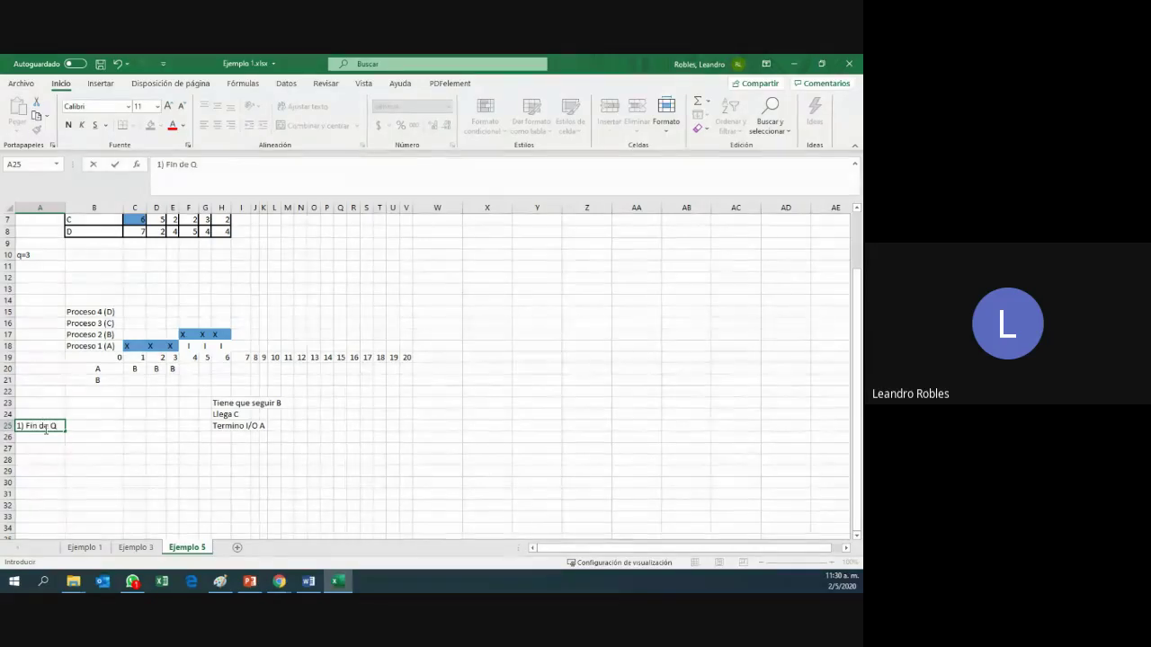
key("Return")
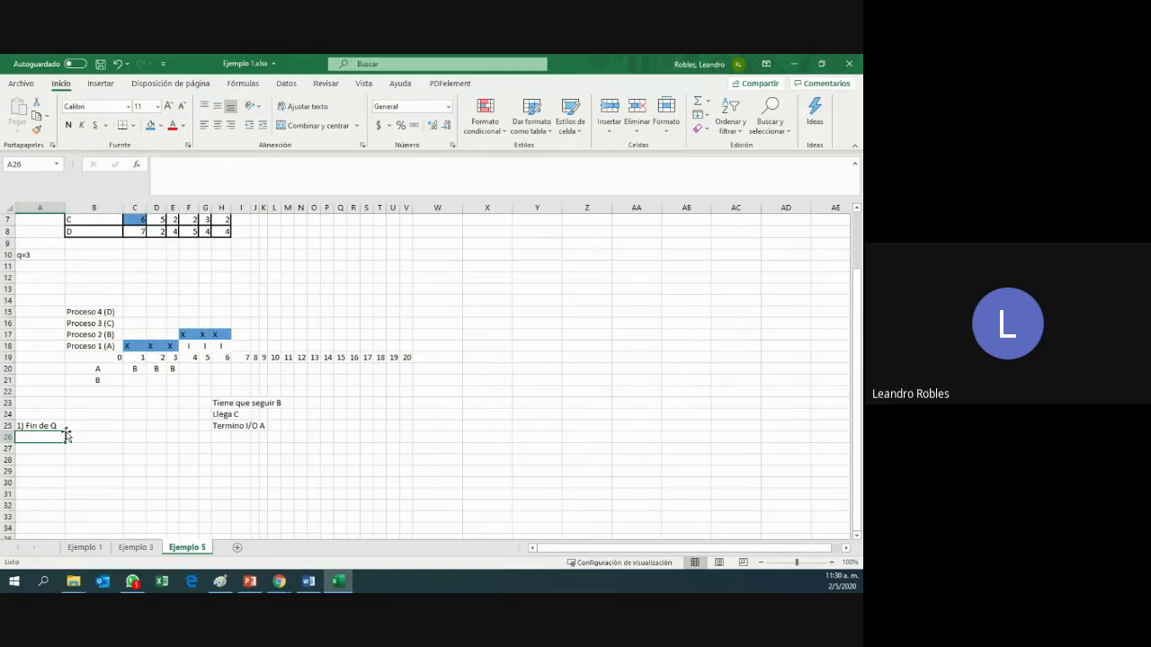
- Add the second rule, "2) Fin I/O", in A26, with a capital I
type("2)")
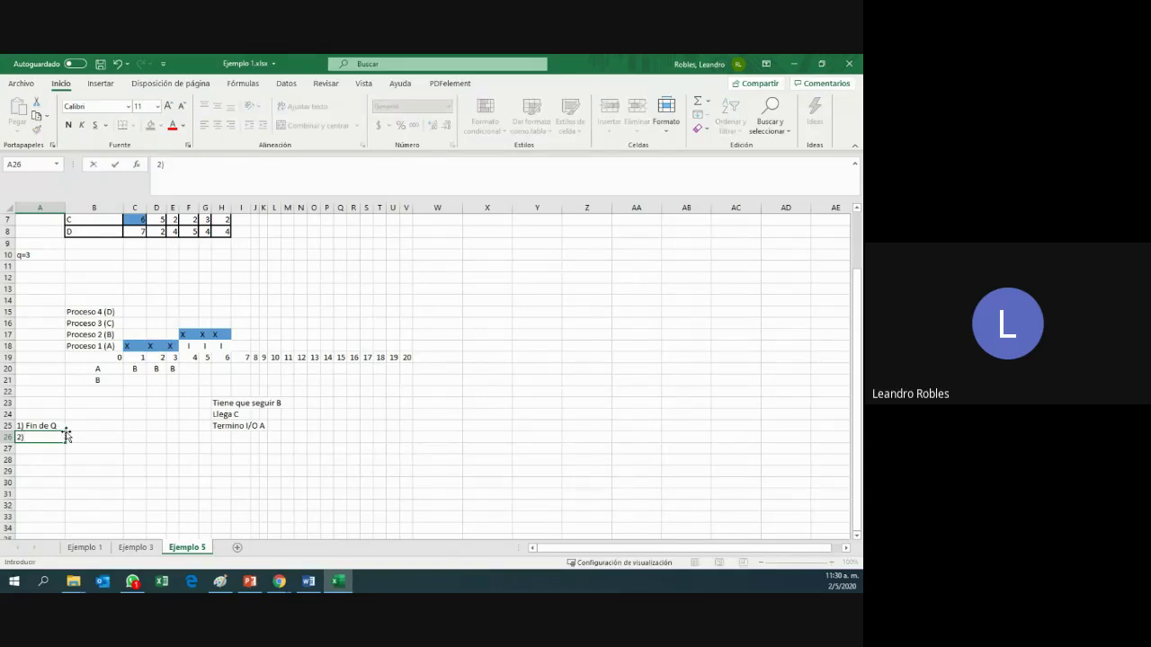
type(" Fin i/O")
key("Return")
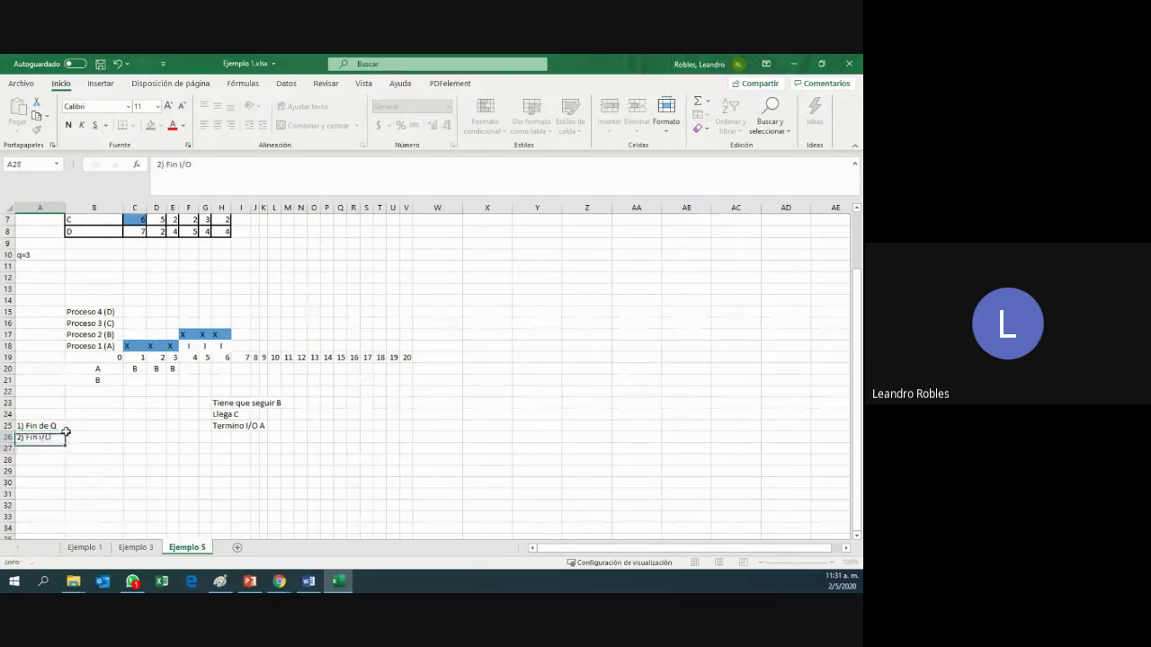
key("Return")
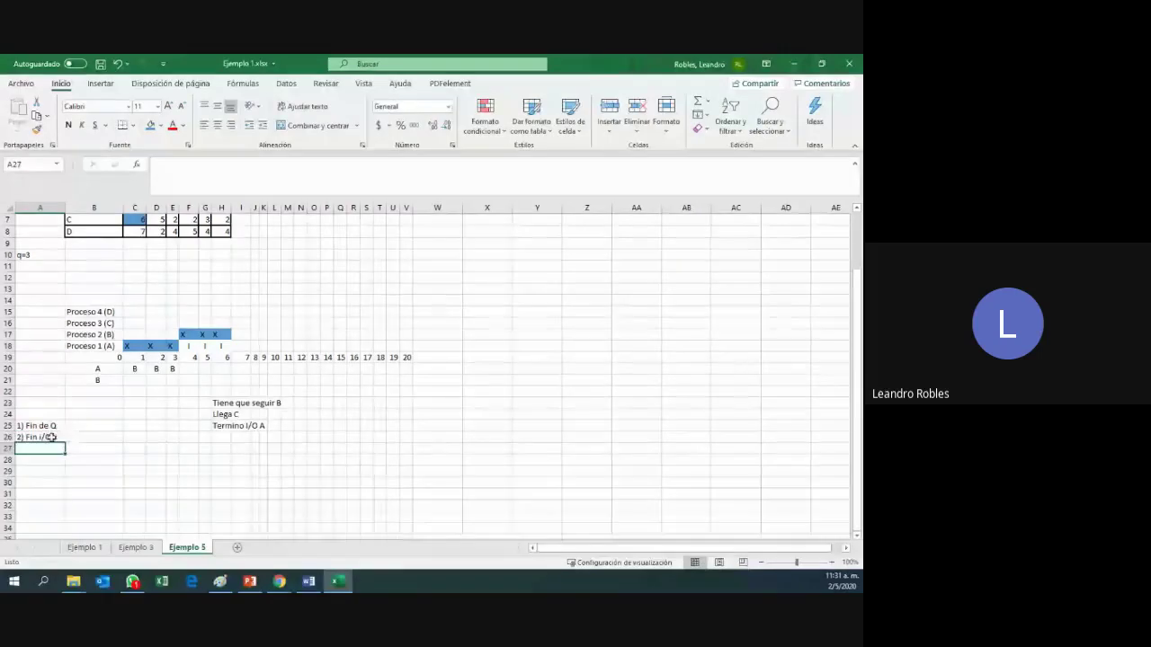
double_click(50, 437)
key("BackSpace")
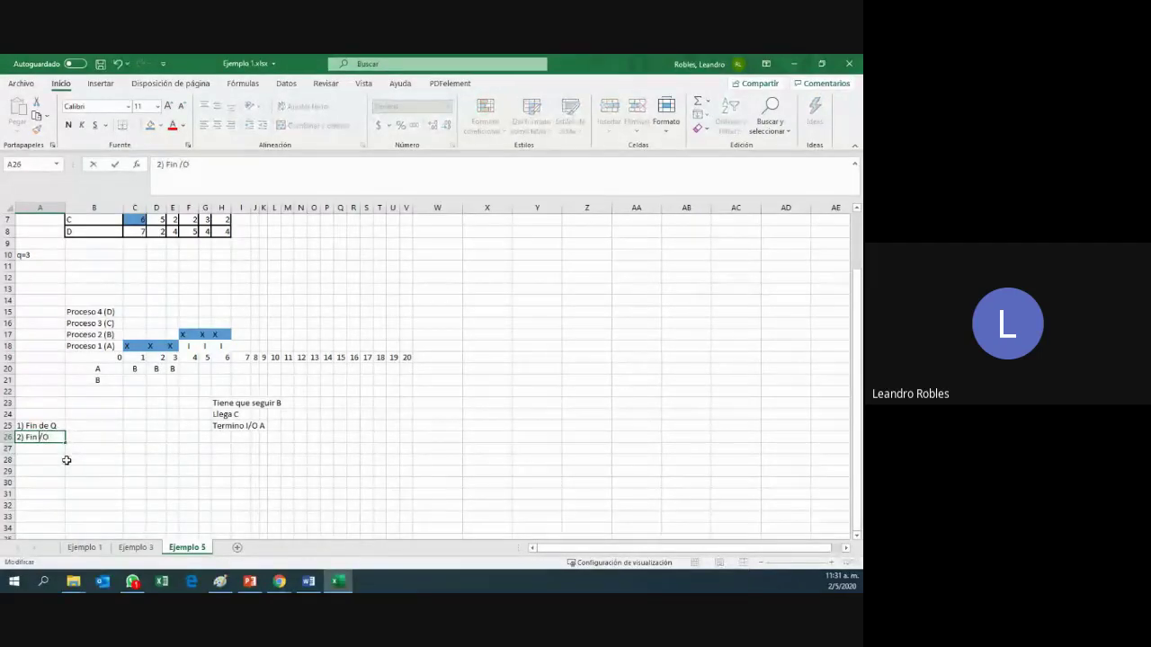
type("I")
- Add the third rule, "3)llegada proceso", in A27
left_click(46, 449)
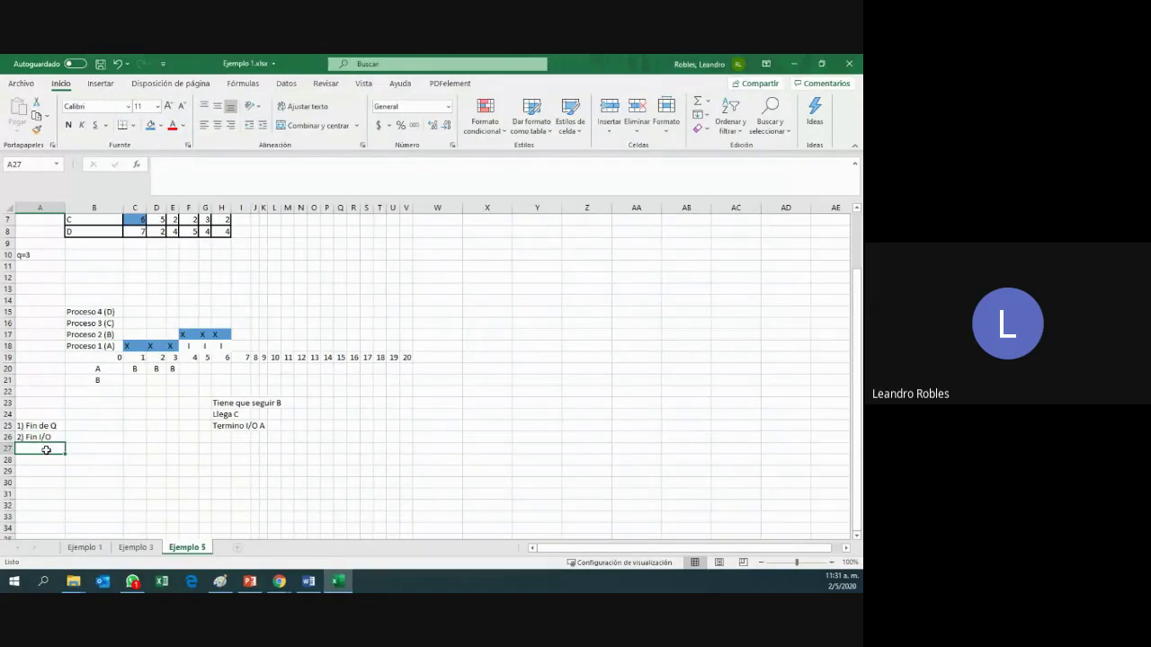
type("3")
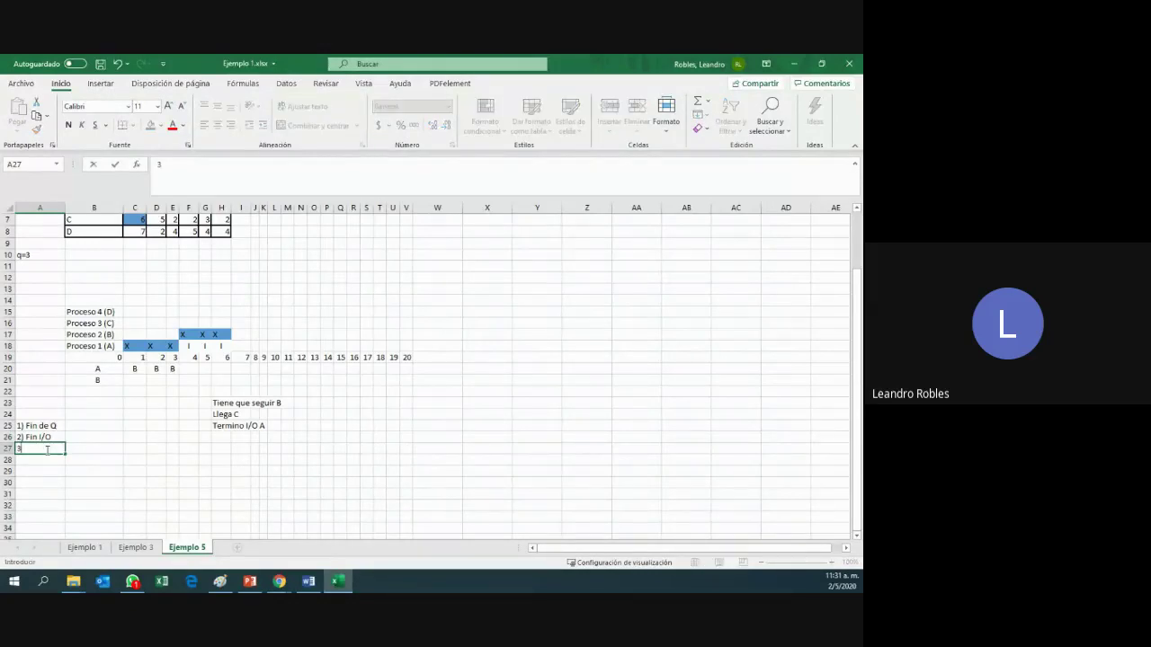
type(")llegada proceso")
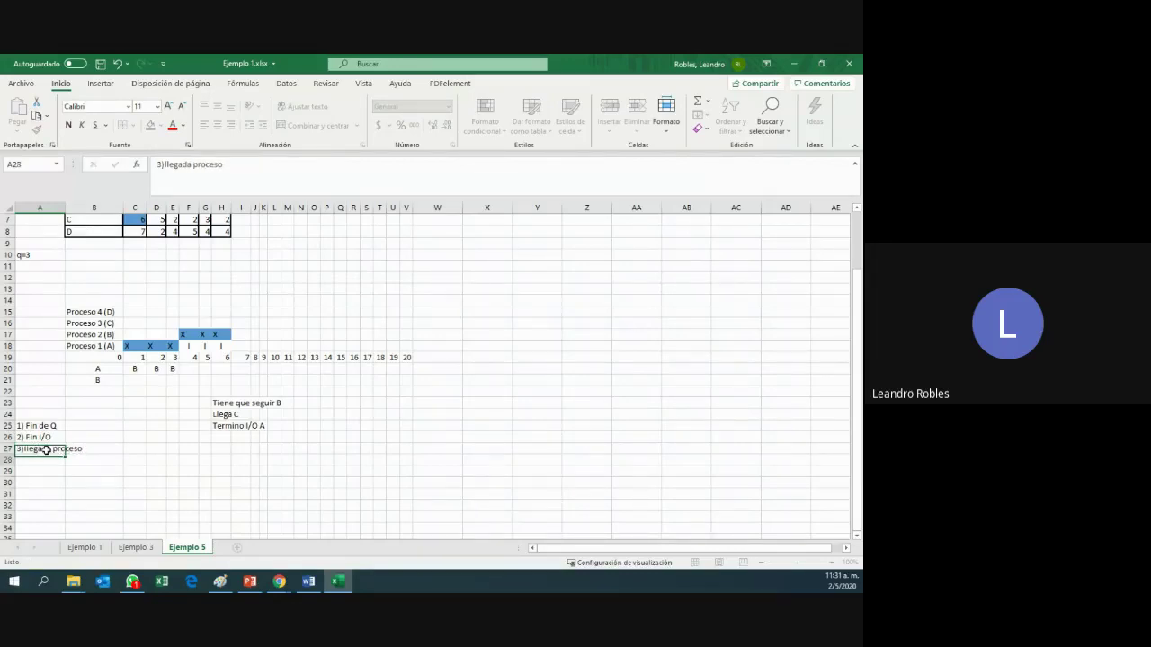
key("Return")
left_click(55, 428)
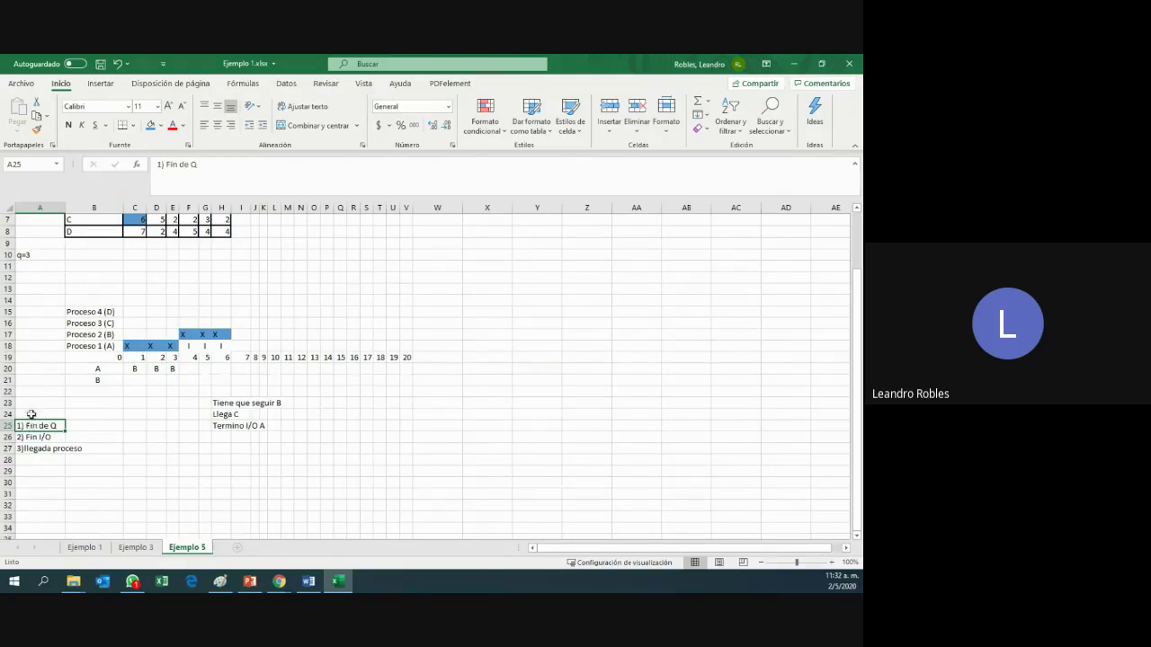
left_click(47, 436)
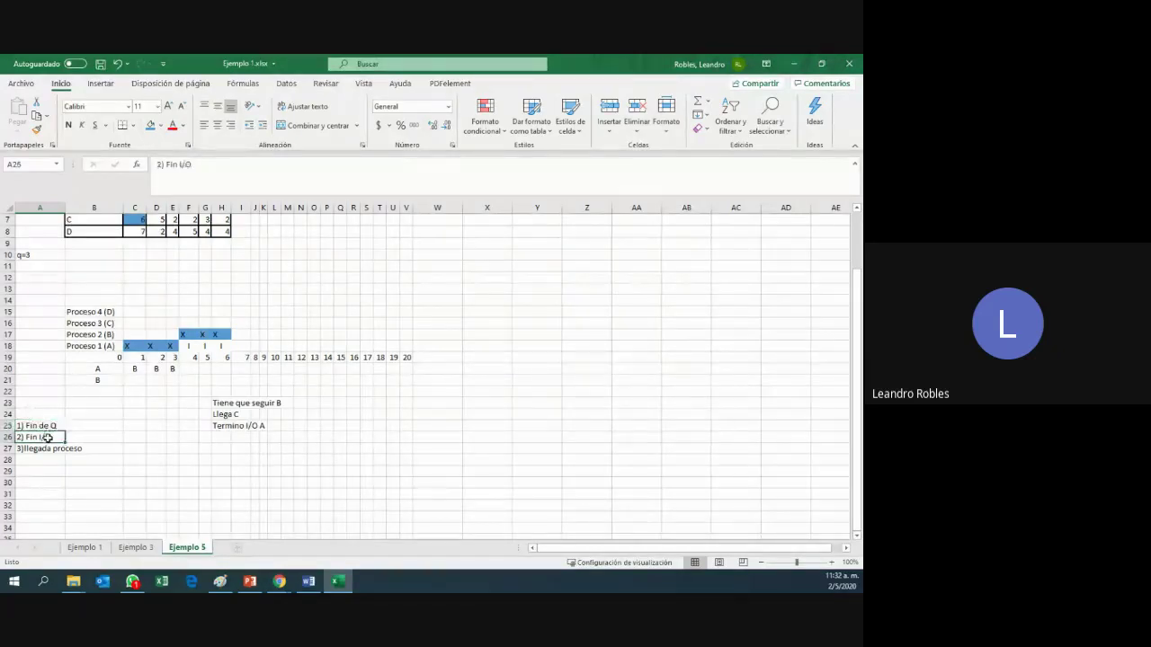
left_click(49, 448)
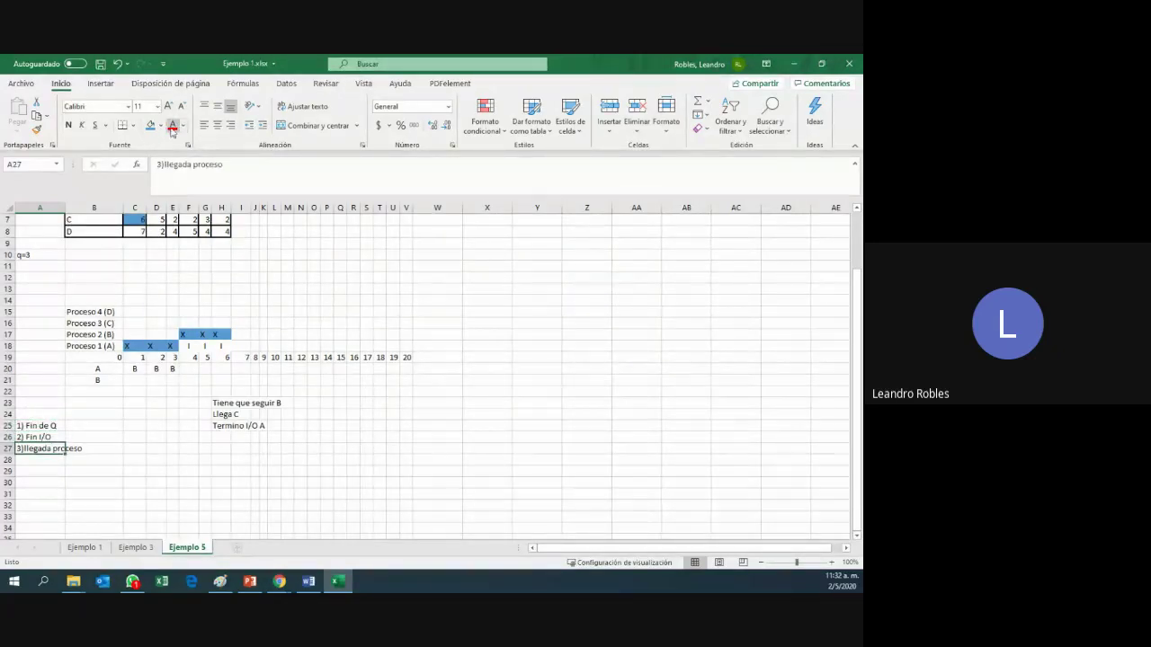
left_click(160, 125)
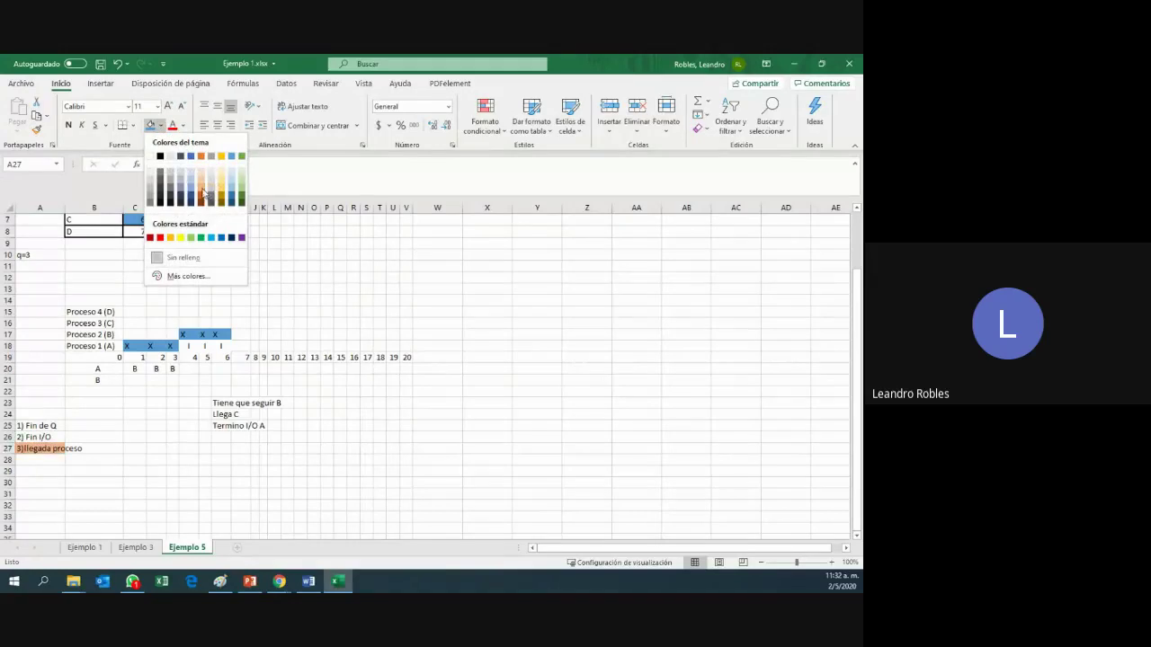
left_click(34, 426)
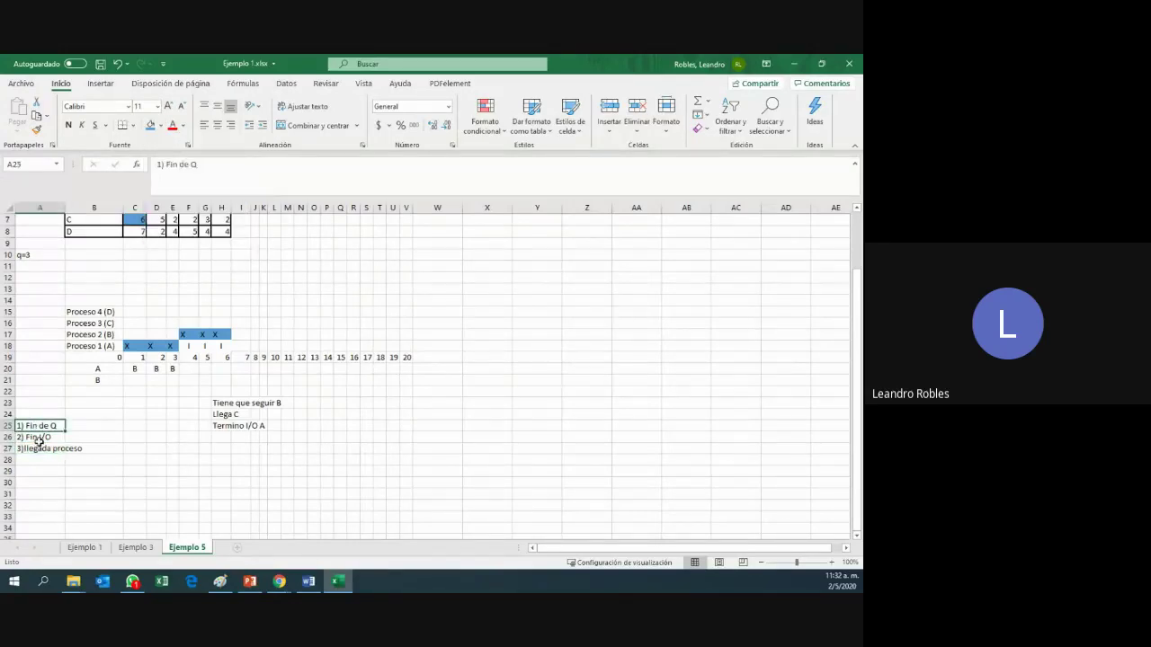
left_click(38, 438)
left_click(38, 426)
left_click(40, 438)
left_click(42, 427)
left_click(49, 449)
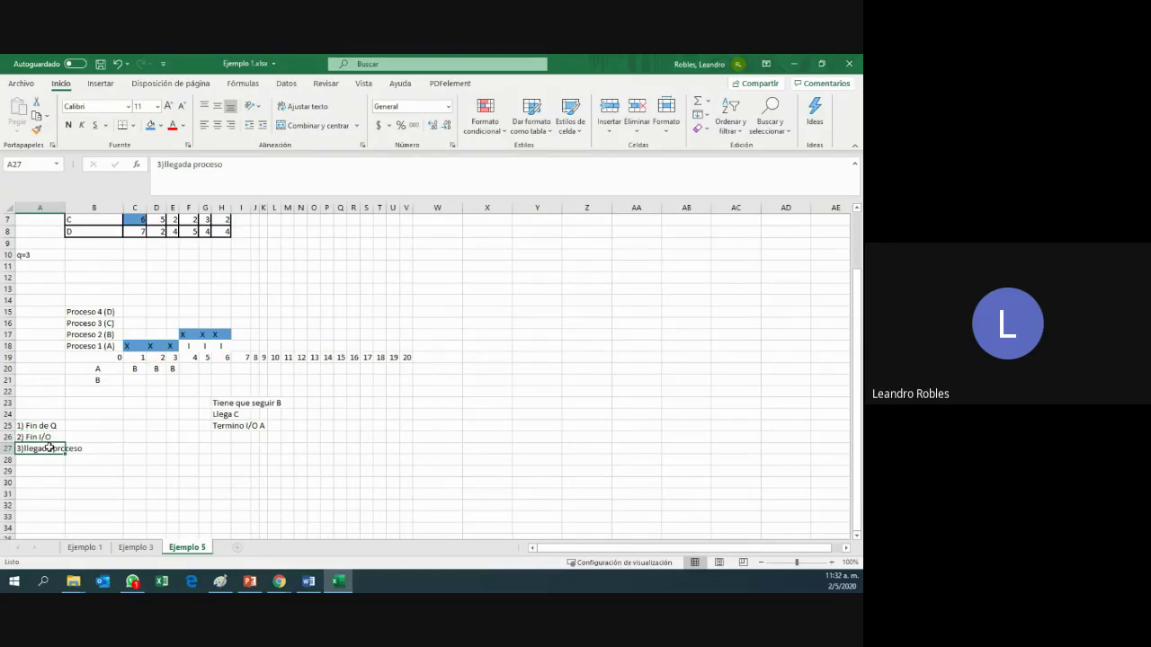
- Fill the "1) Fin de Q" cell (A25) light orange and the "2) Fin I/O" cell (A26) light gold
left_click(42, 426)
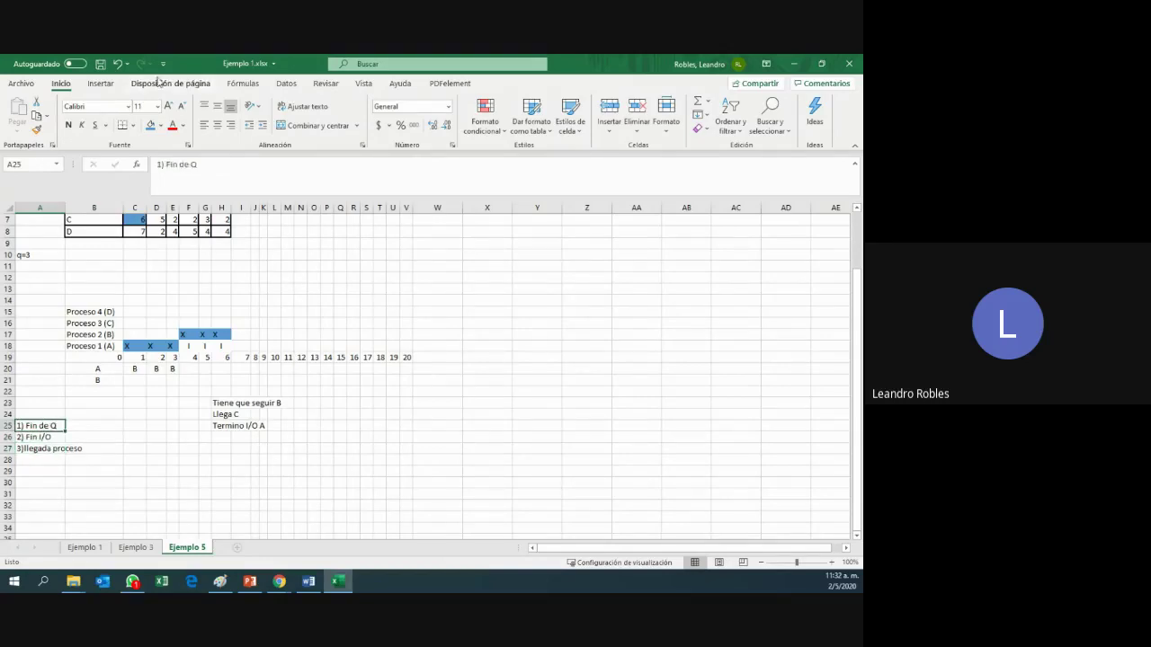
left_click(162, 125)
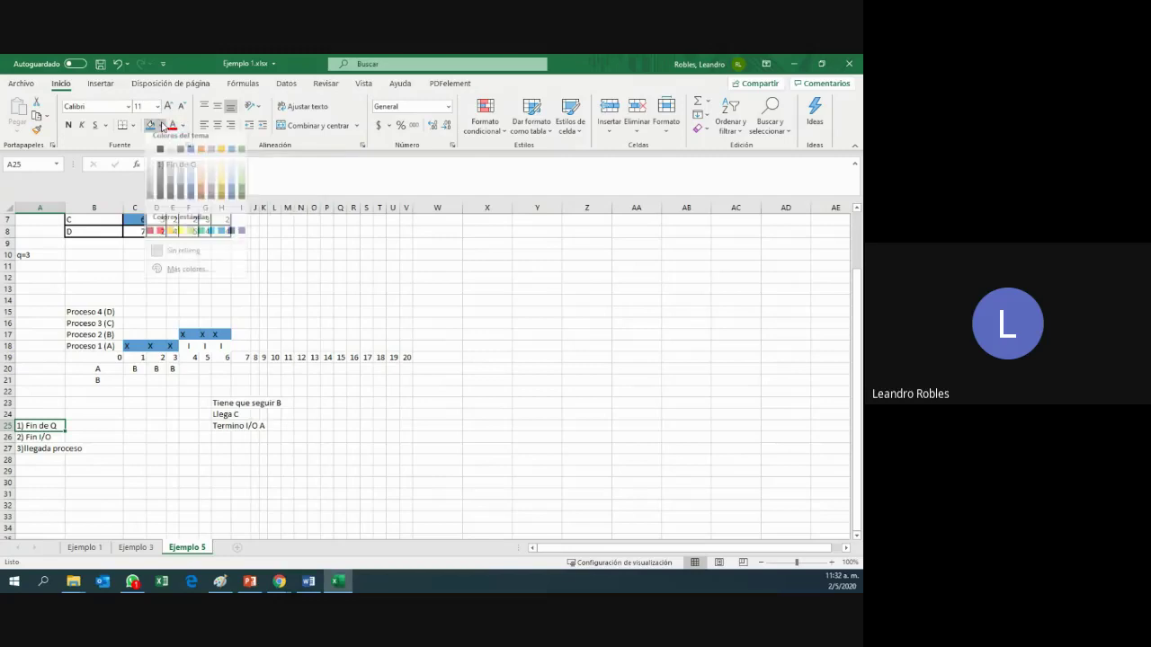
left_click(202, 193)
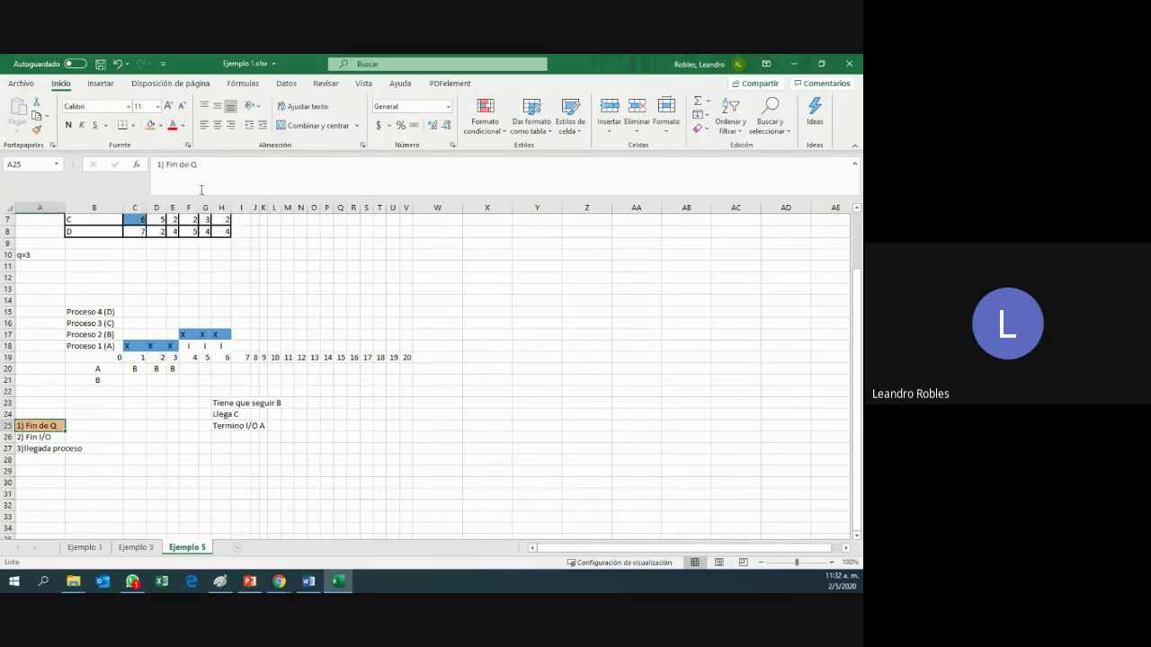
left_click(47, 438)
left_click(161, 125)
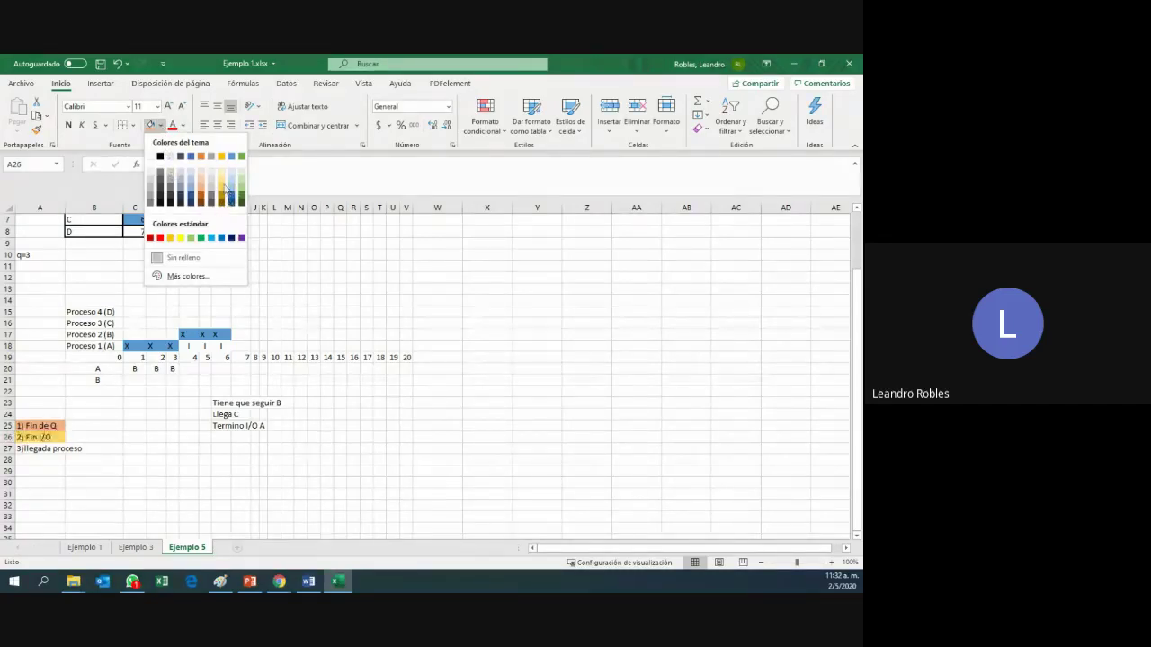
left_click(226, 189)
- Fill the "3)llegada proceso" cell (A27) purple and autofit the width of column A to its text
left_click(50, 447)
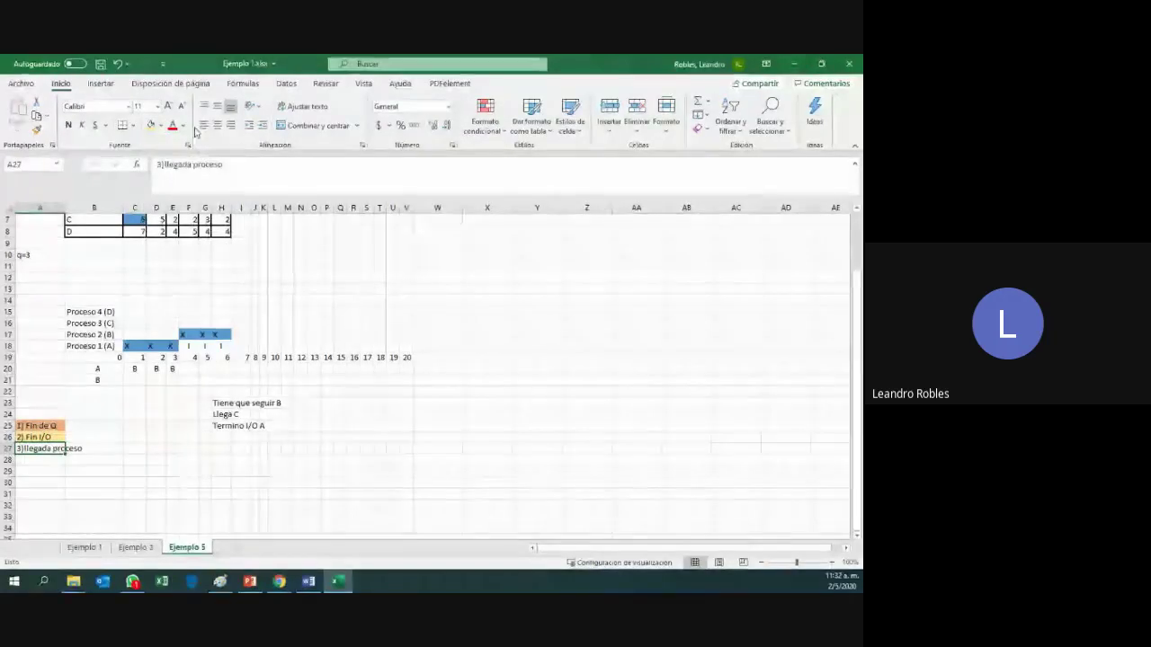
left_click(161, 125)
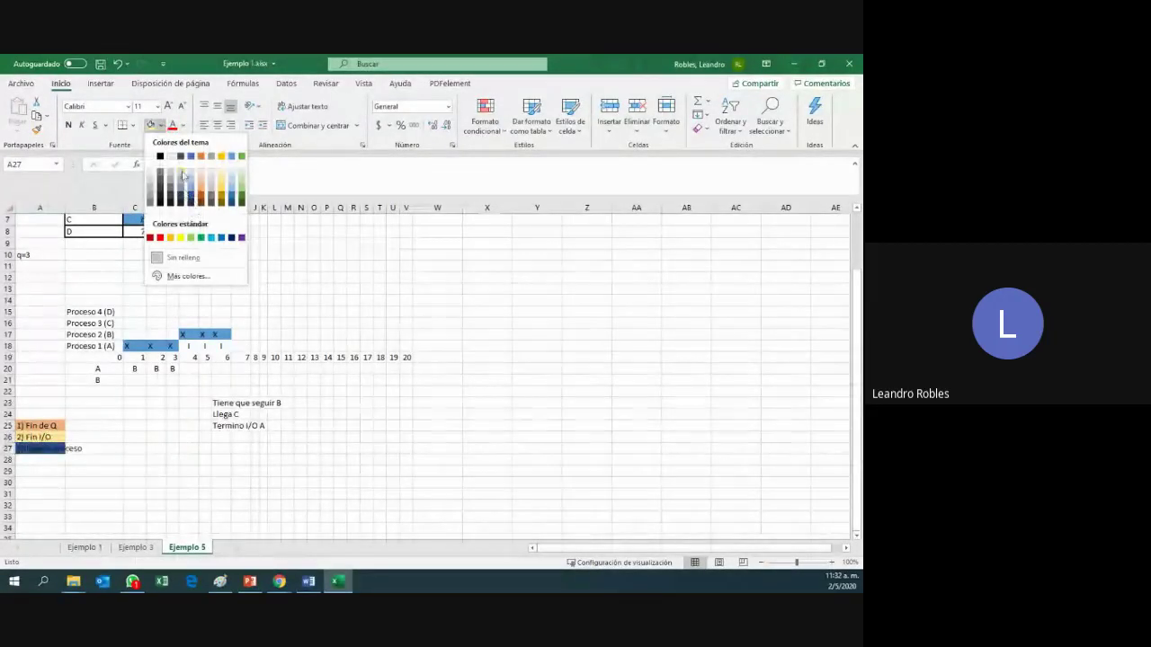
left_click(241, 236)
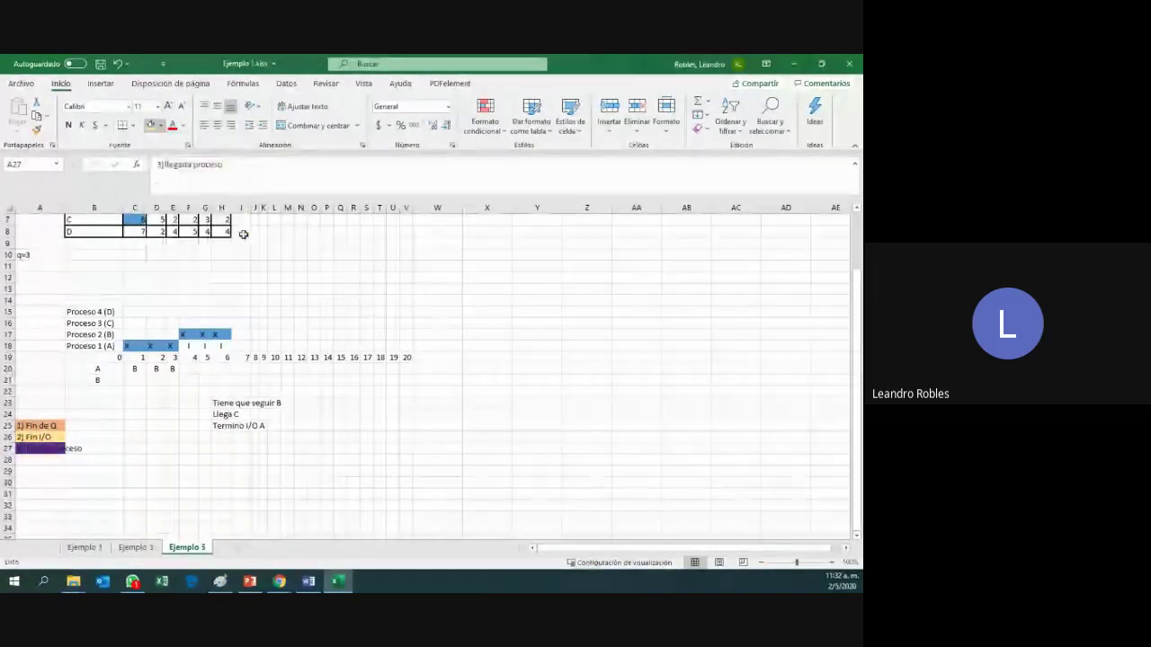
left_click(241, 415)
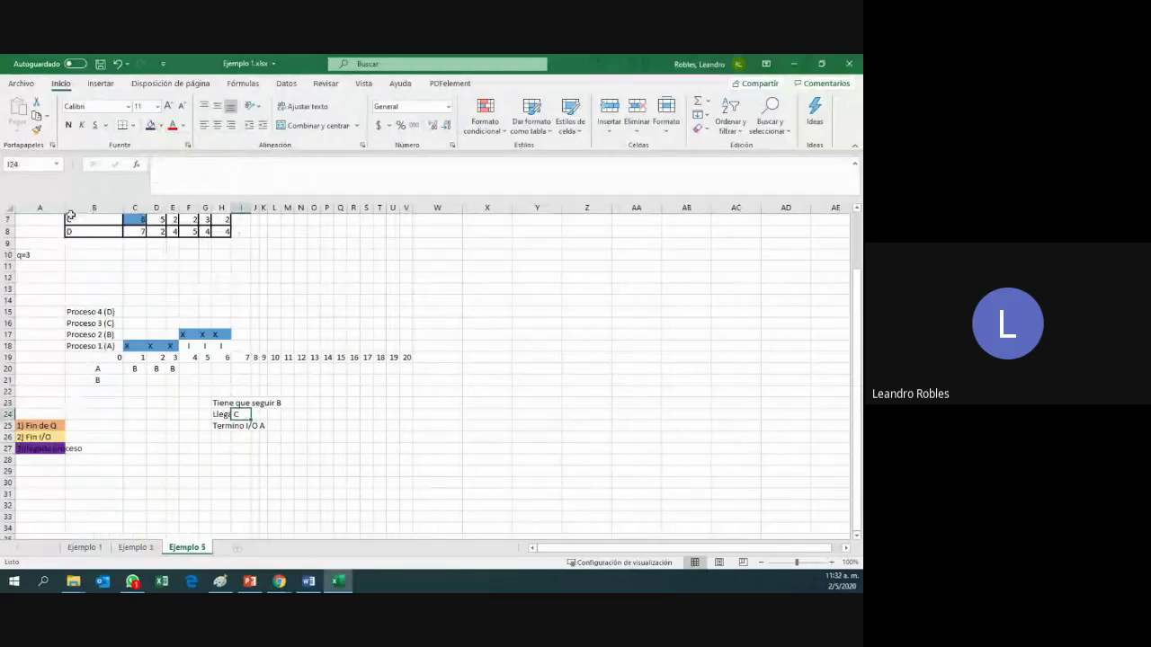
double_click(66, 207)
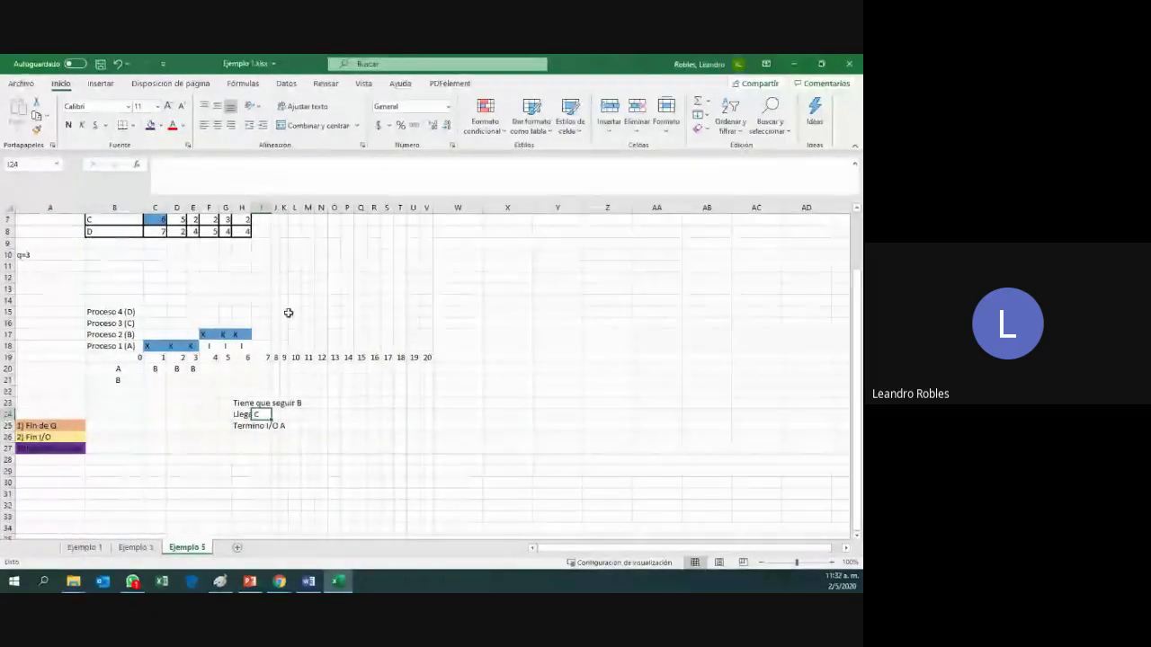
- Examine the process table and the Gantt cells of processes A and B up to time 6
scroll(288, 314, "up", 2)
scroll(274, 377, "down", 2)
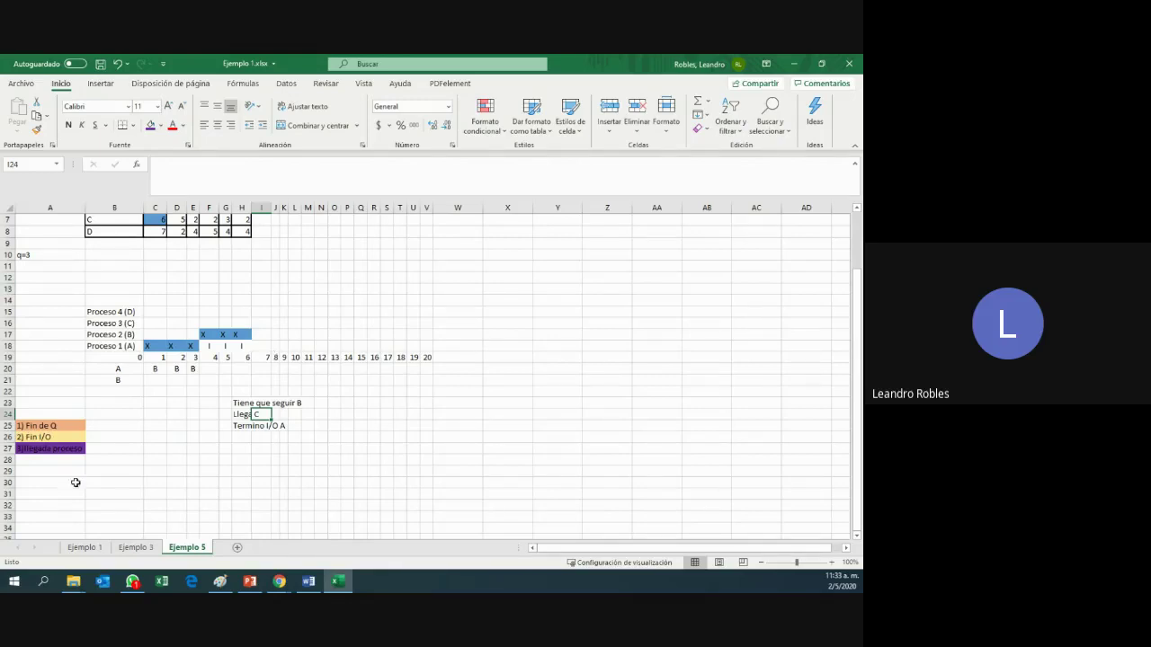
left_click(39, 416)
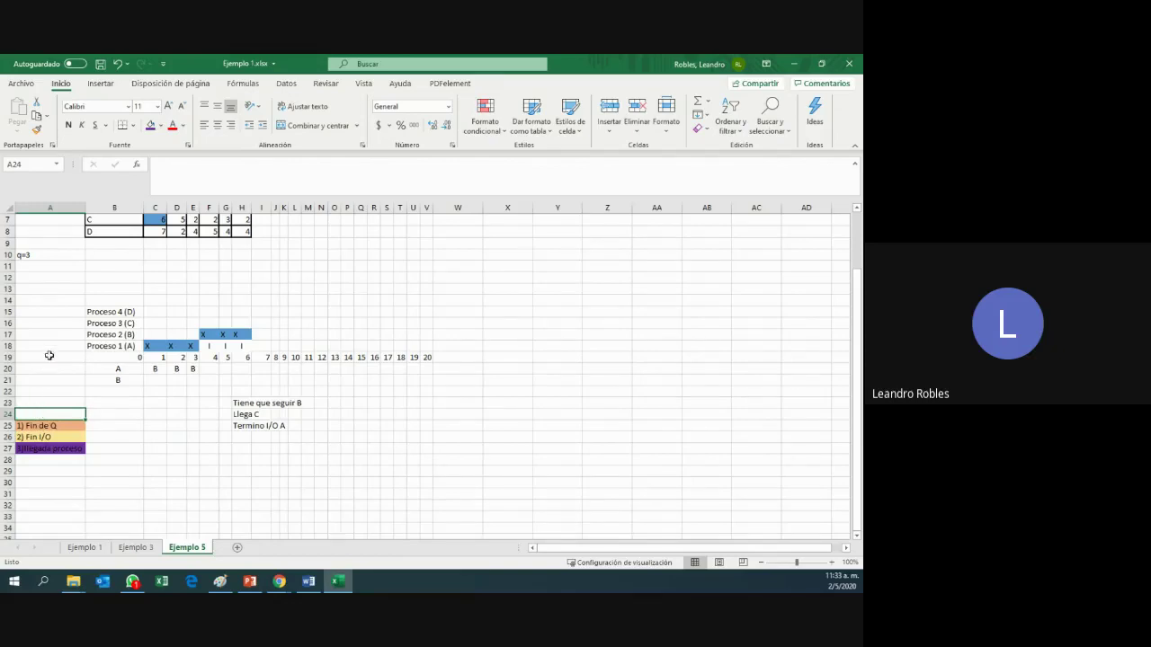
scroll(162, 342, "up", 2)
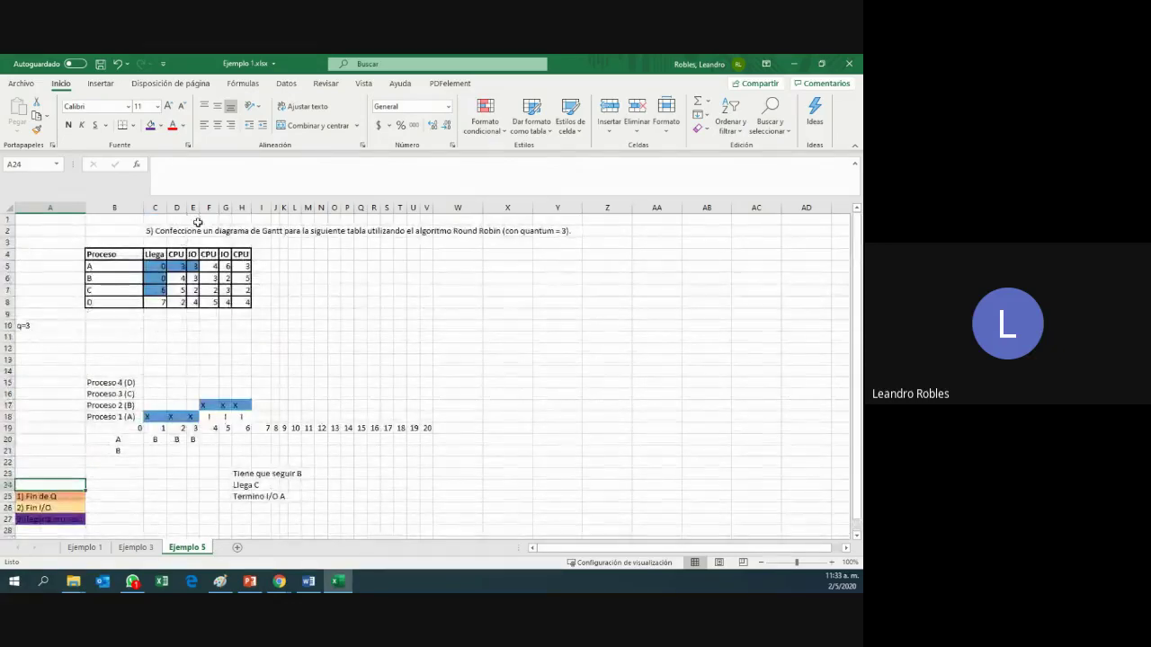
left_click_drag(153, 423, 193, 417)
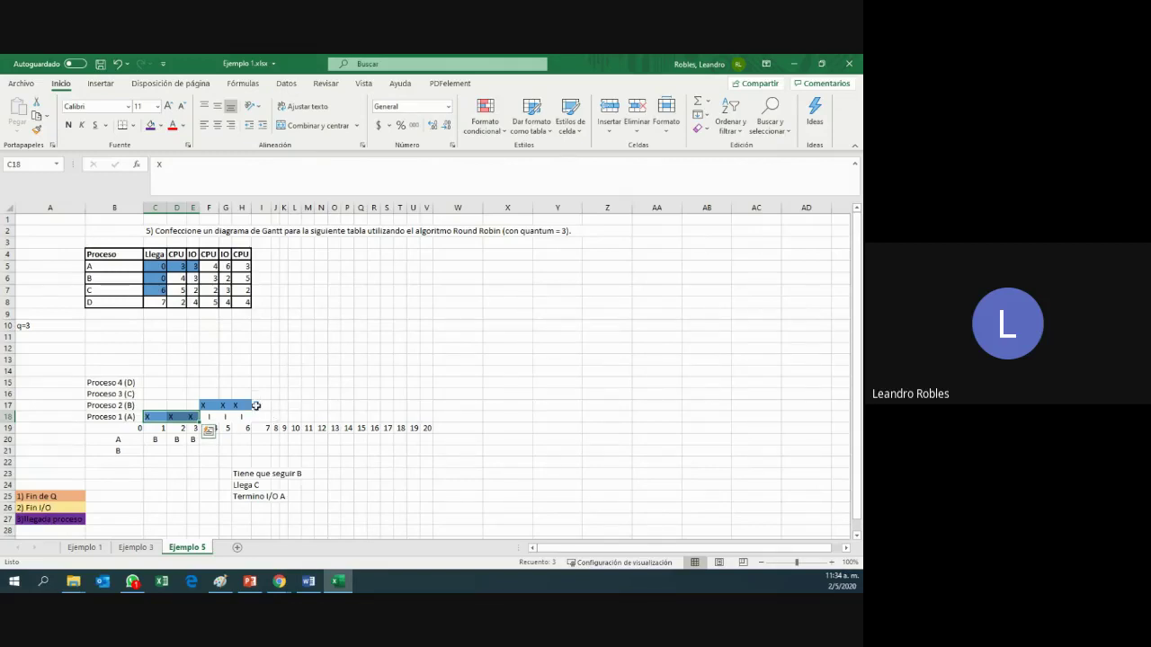
left_click(242, 405)
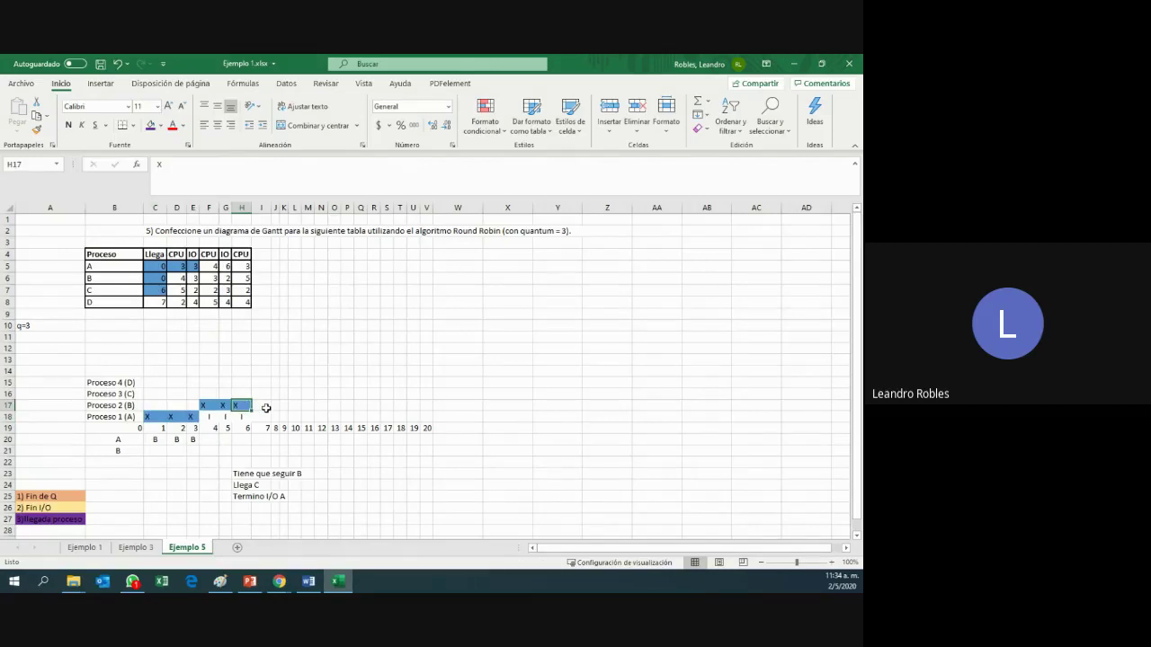
left_click(259, 406)
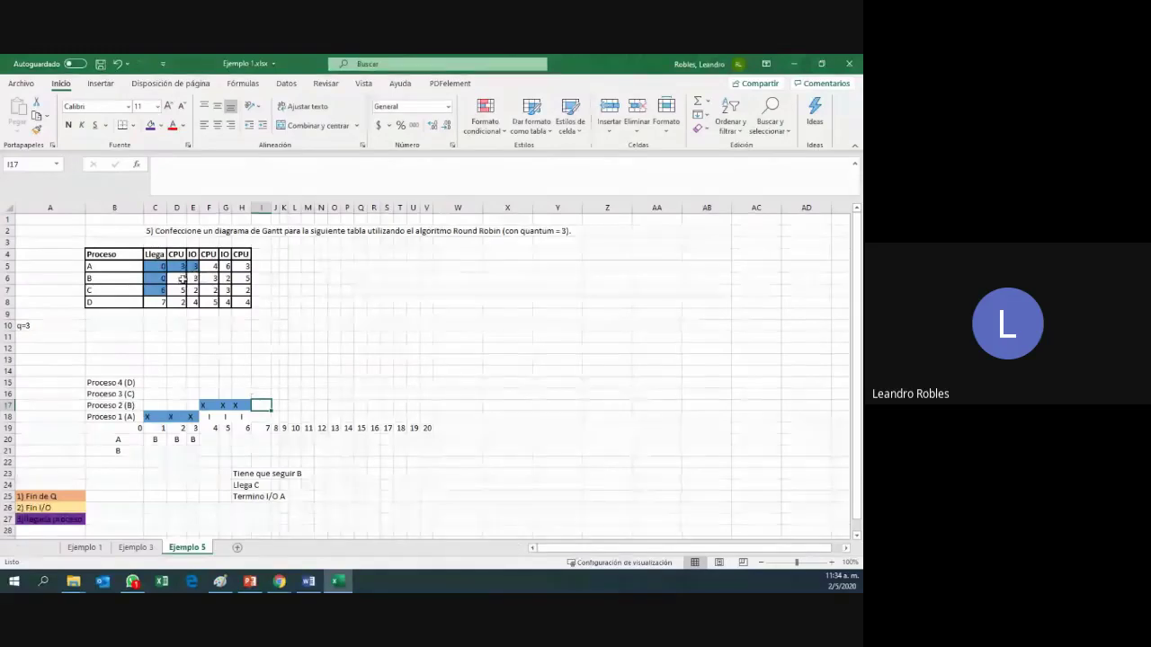
left_click(181, 279)
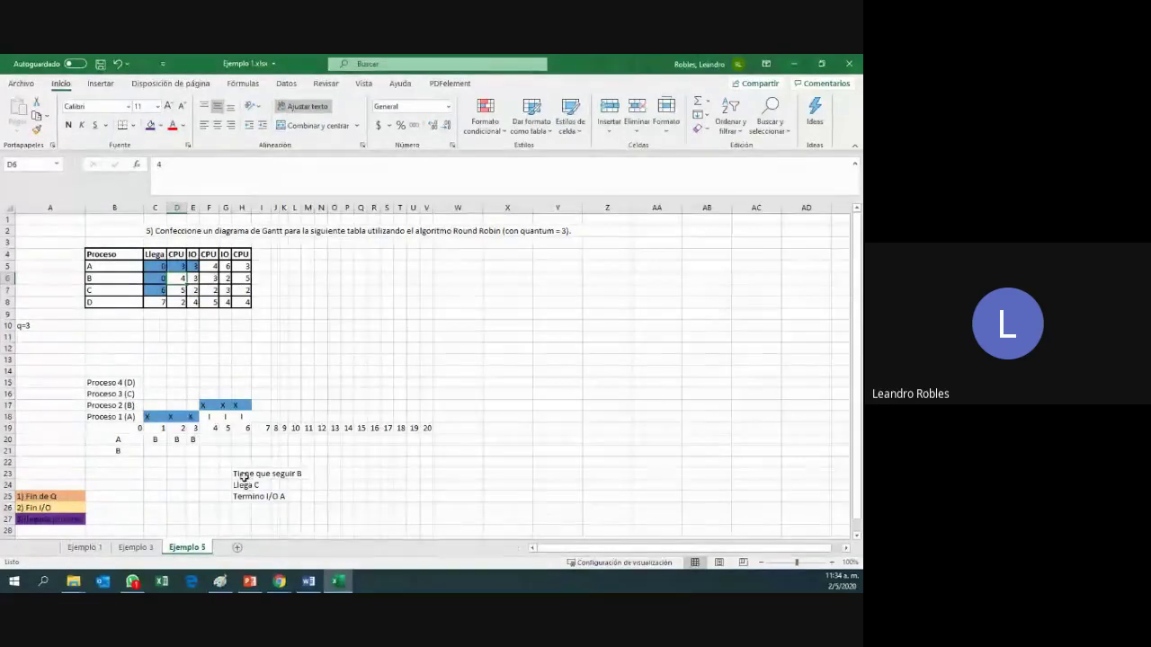
- Move the three notes "Tiene que seguir B", "Llega C" and "Termino I/O A" from H23:H25 down to H27:H29
left_click_drag(241, 474, 243, 492)
left_click(240, 519)
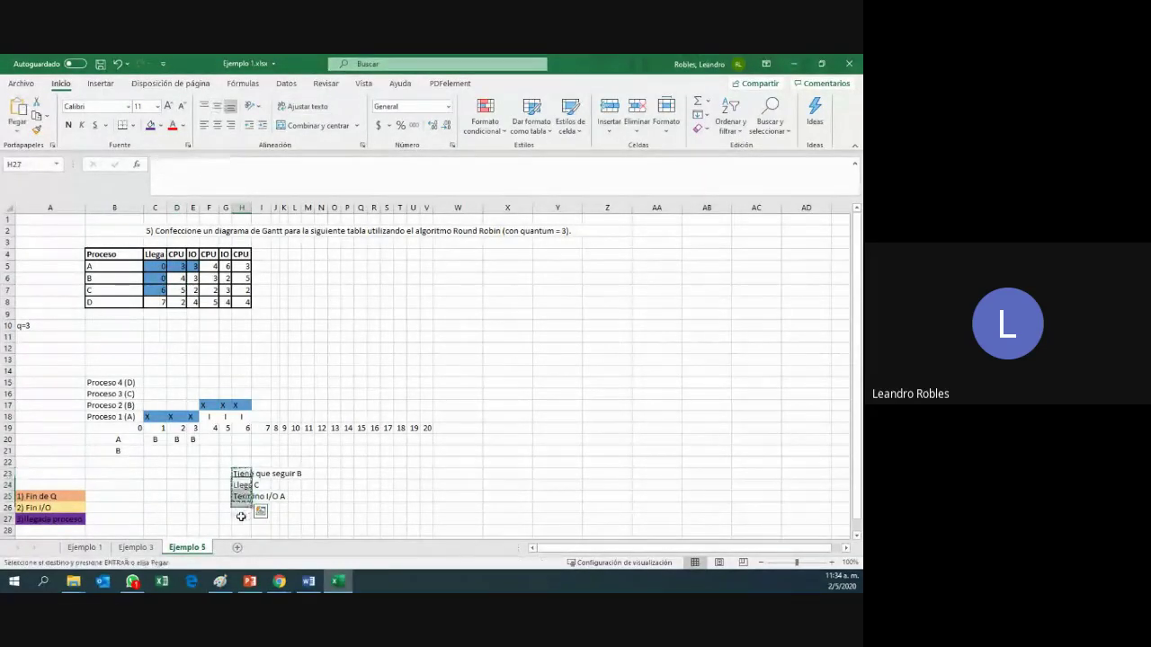
key("ctrl+c")
left_click_drag(241, 474, 243, 497)
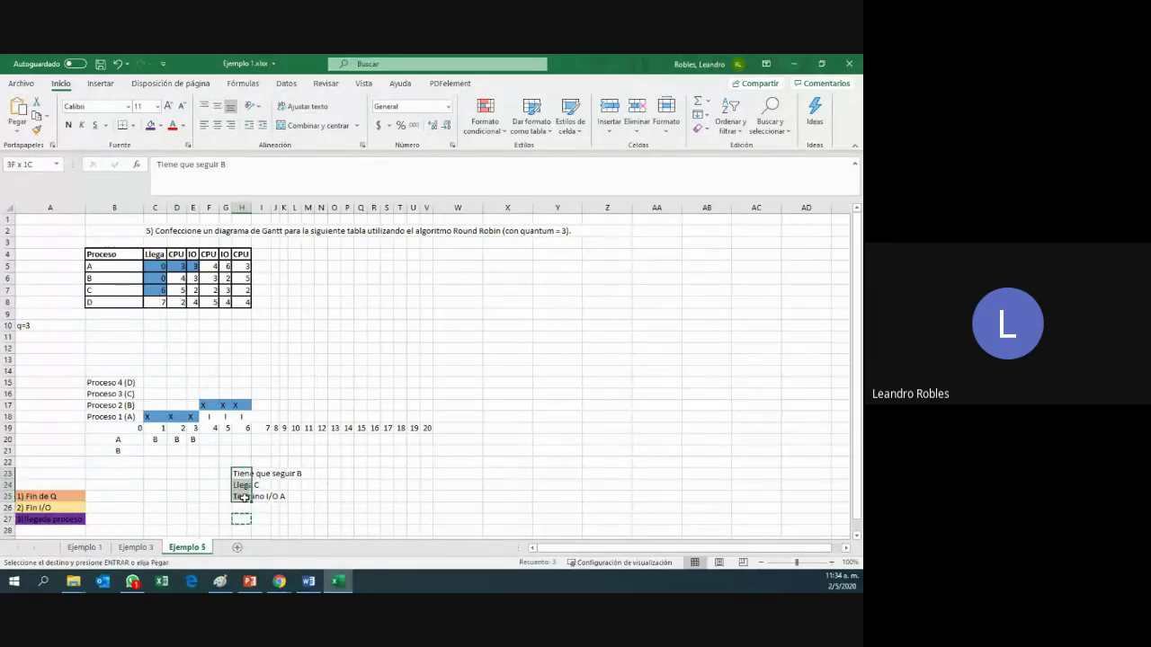
key("ctrl+c")
key("ctrl+x")
left_click(240, 519)
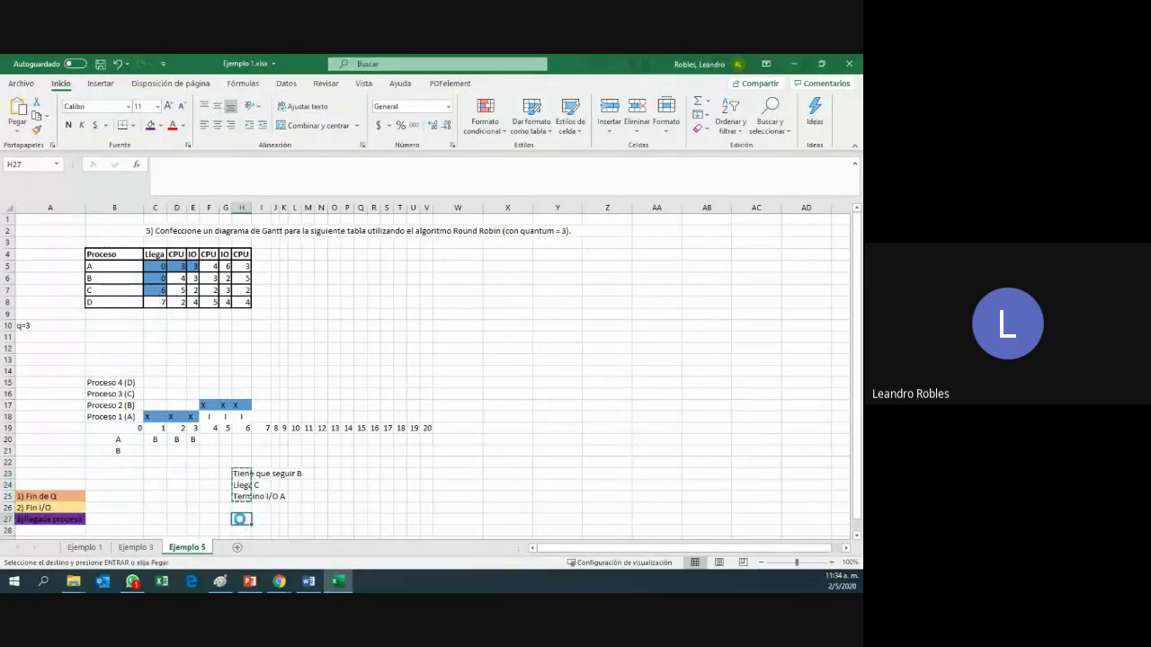
key("ctrl+v")
scroll(247, 480, "down", 1)
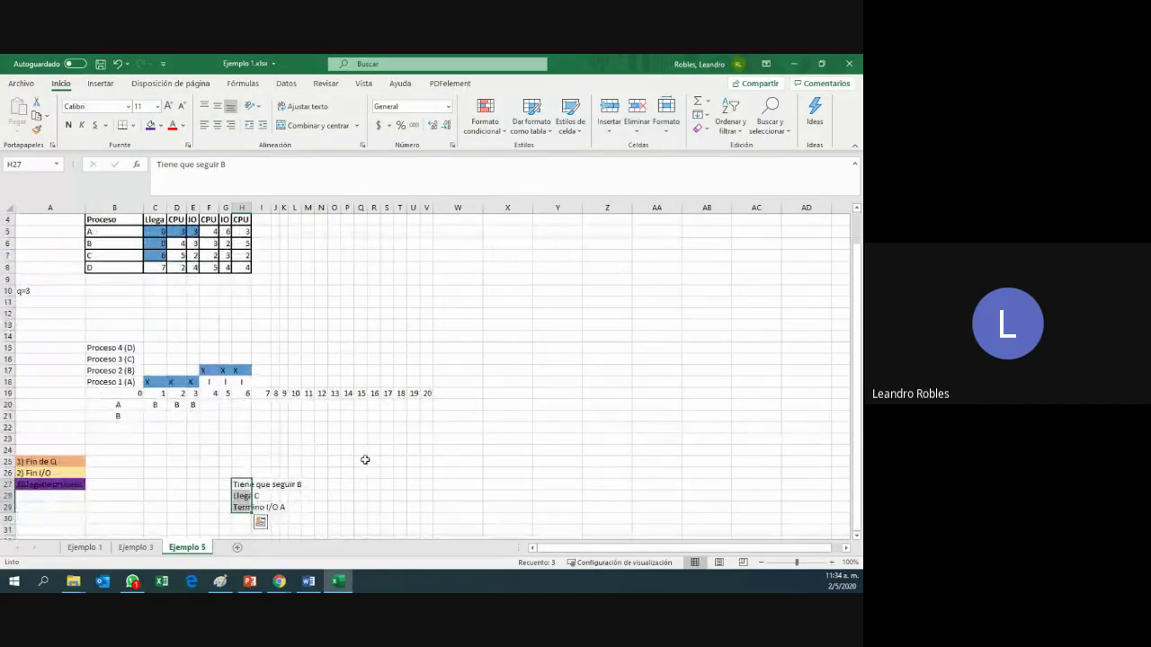
- Enter the queue order B, A, C beneath time 6, one process per cell in H20:H22
left_click(248, 416)
left_click(244, 406)
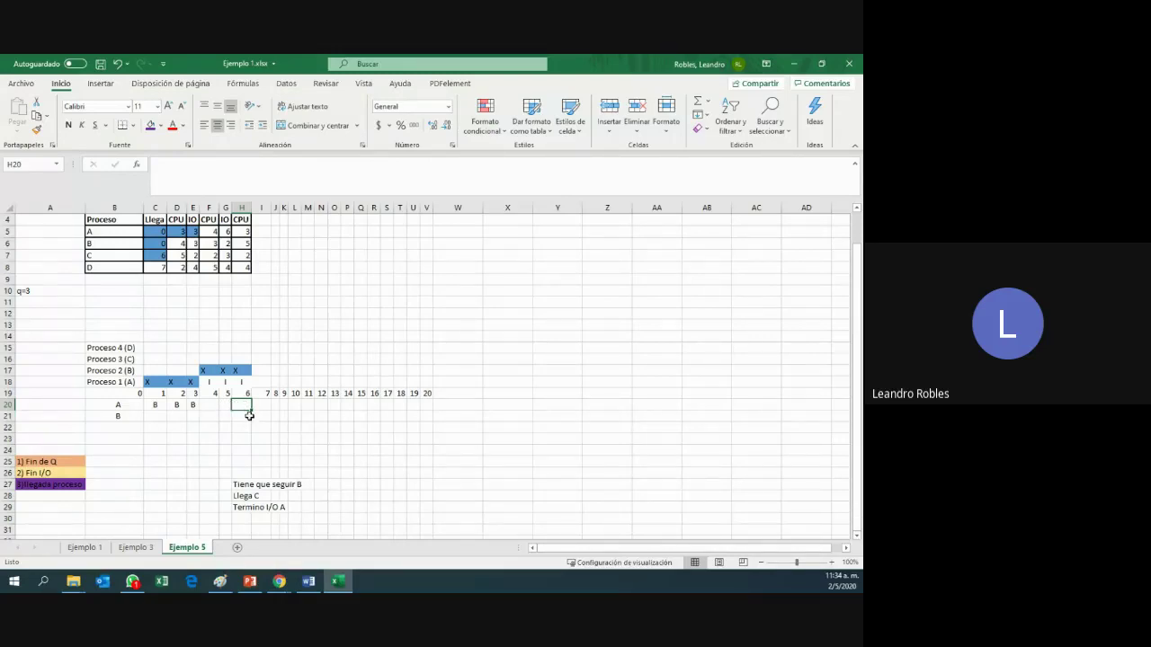
type("B")
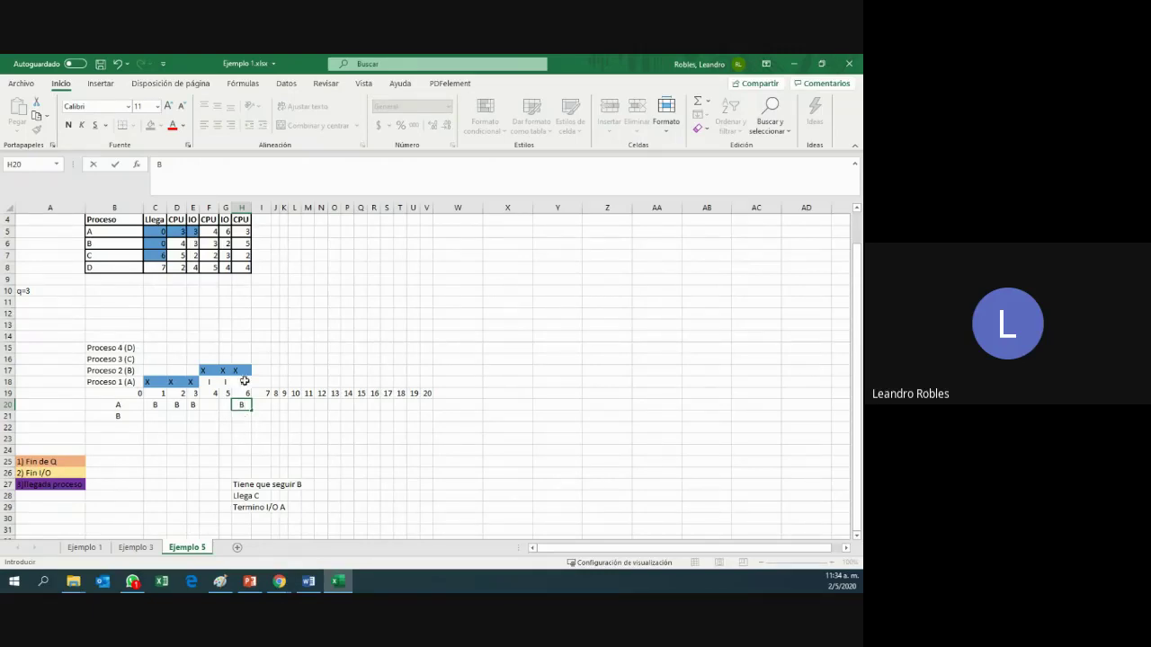
left_click(245, 420)
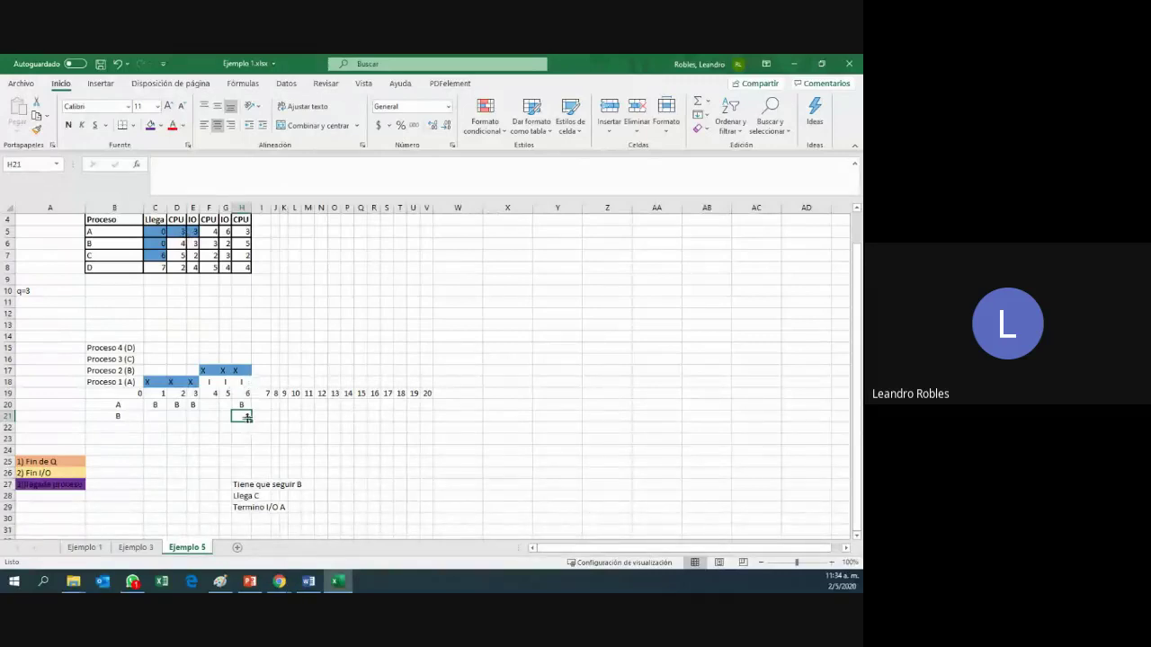
type("A")
left_click(245, 429)
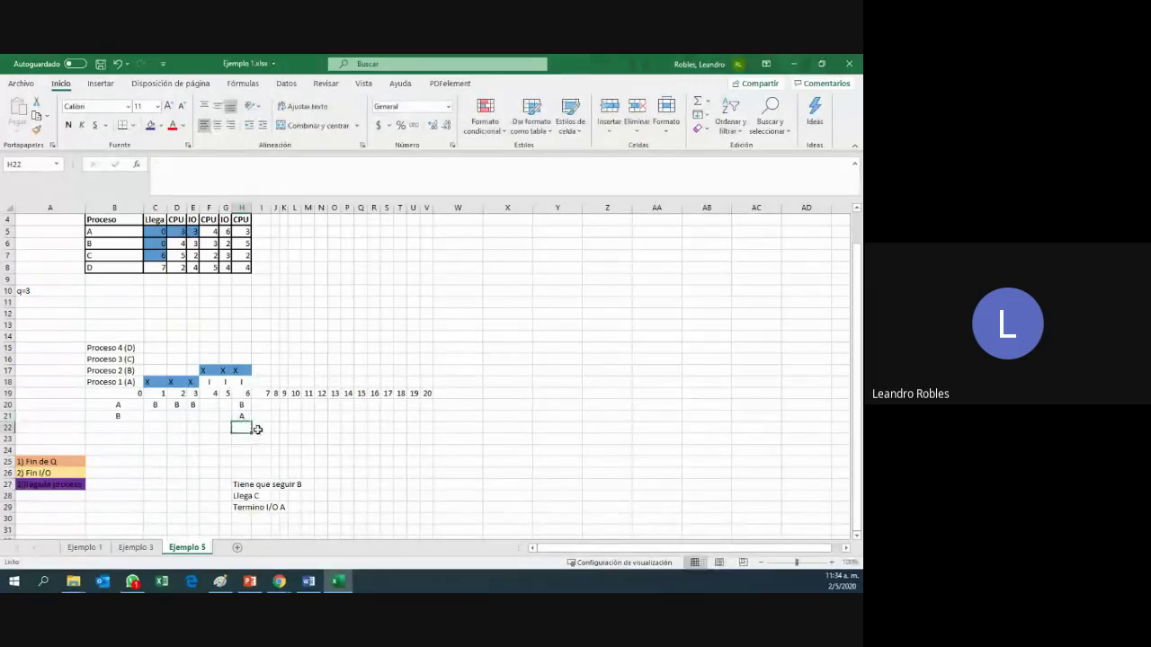
left_click(257, 429)
type("C")
key("Return")
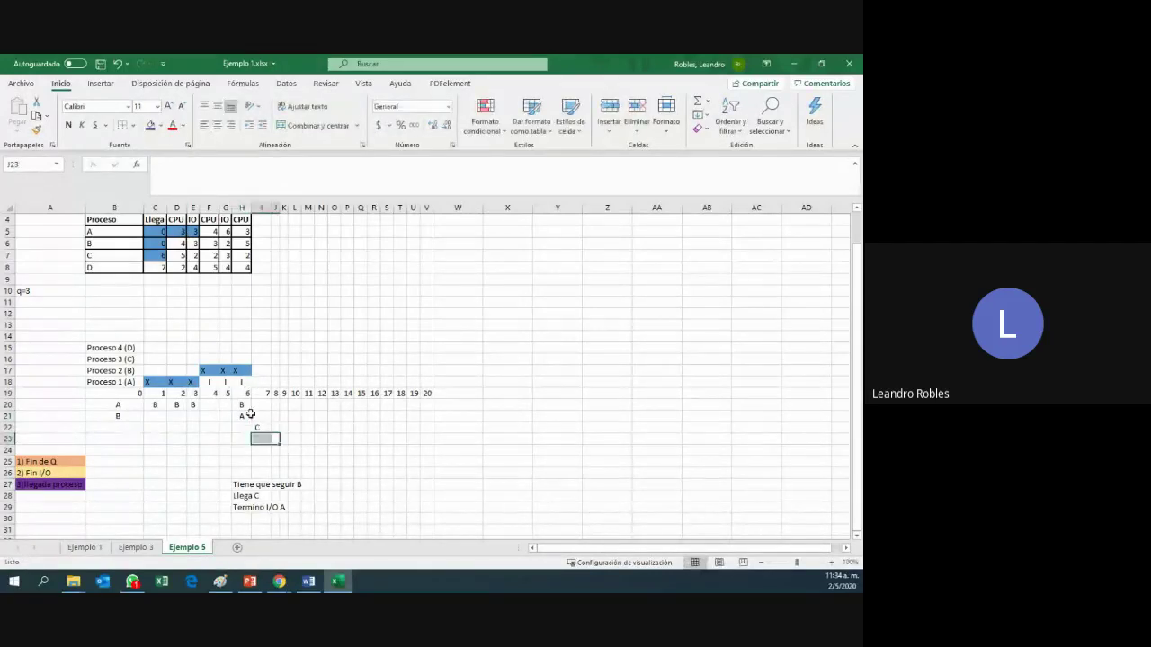
- Re-enter C in H22 as the third process of the queue beneath time 6
left_click(247, 416)
left_click(261, 430)
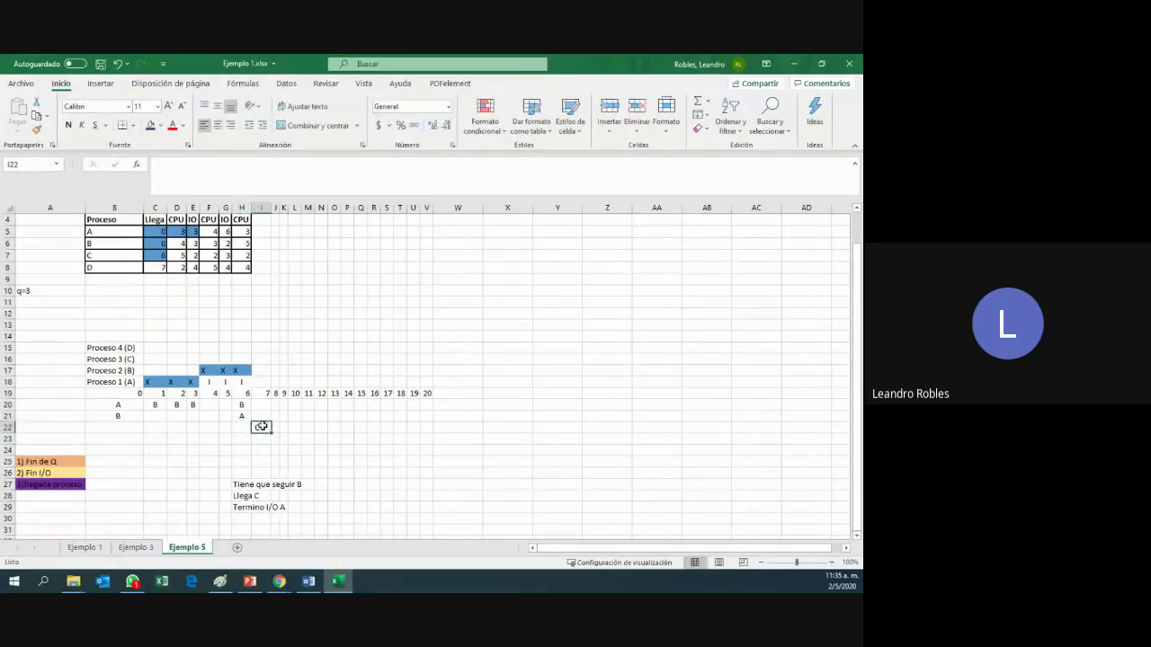
key("BackSpace")
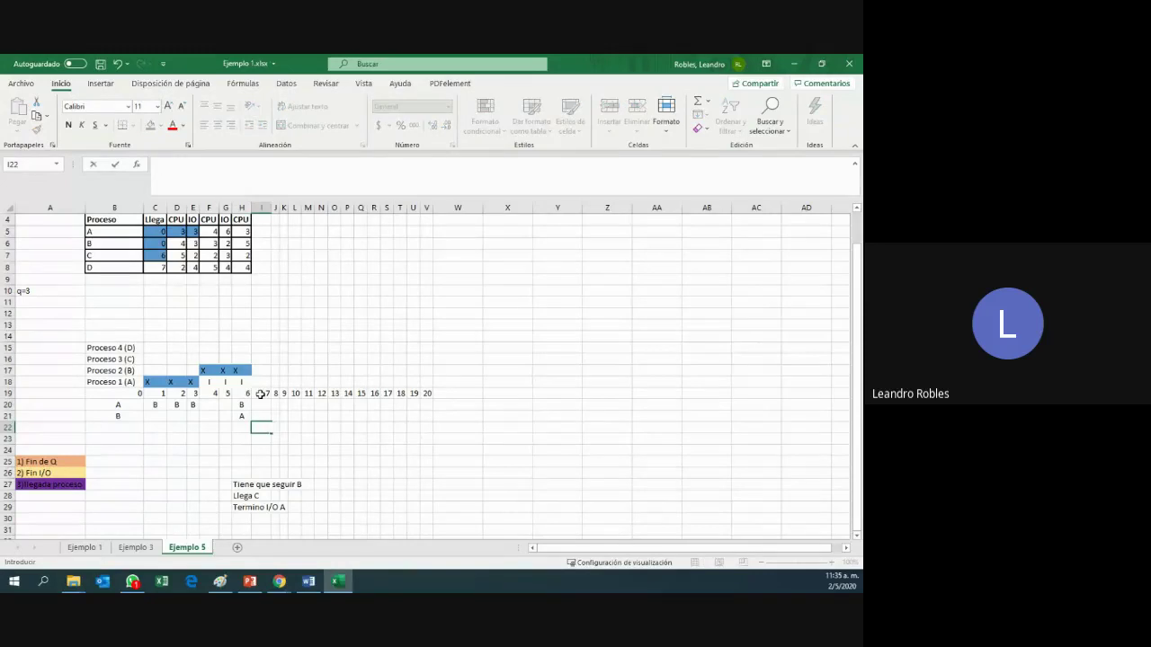
type("C")
left_click(242, 433)
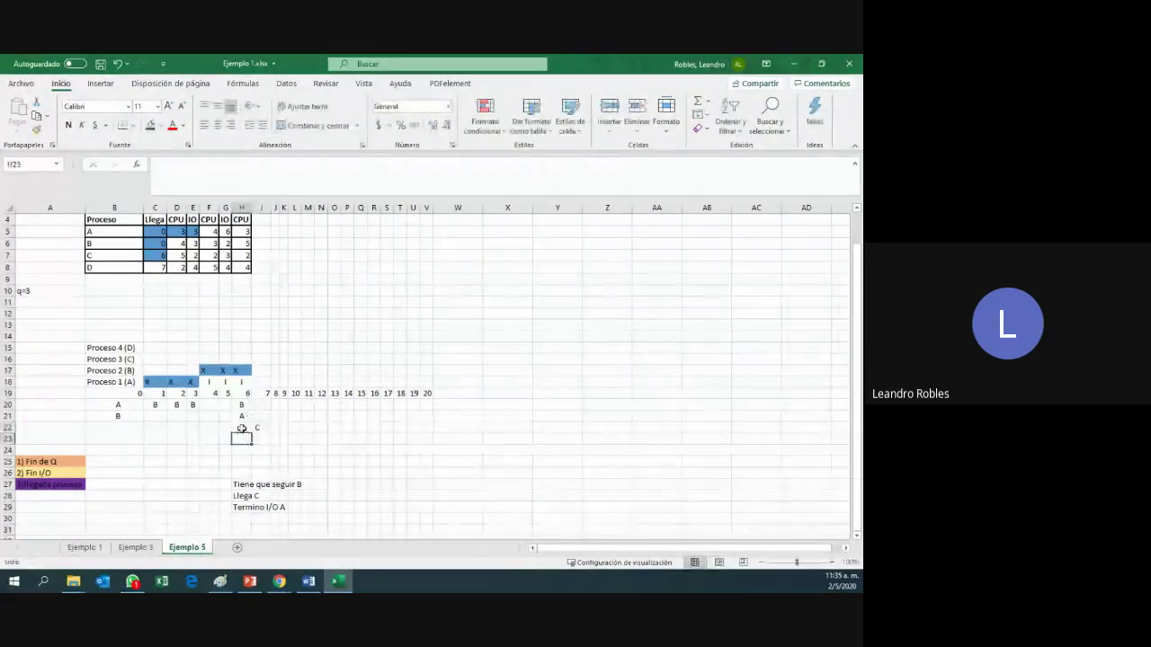
left_click(242, 428)
type("C")
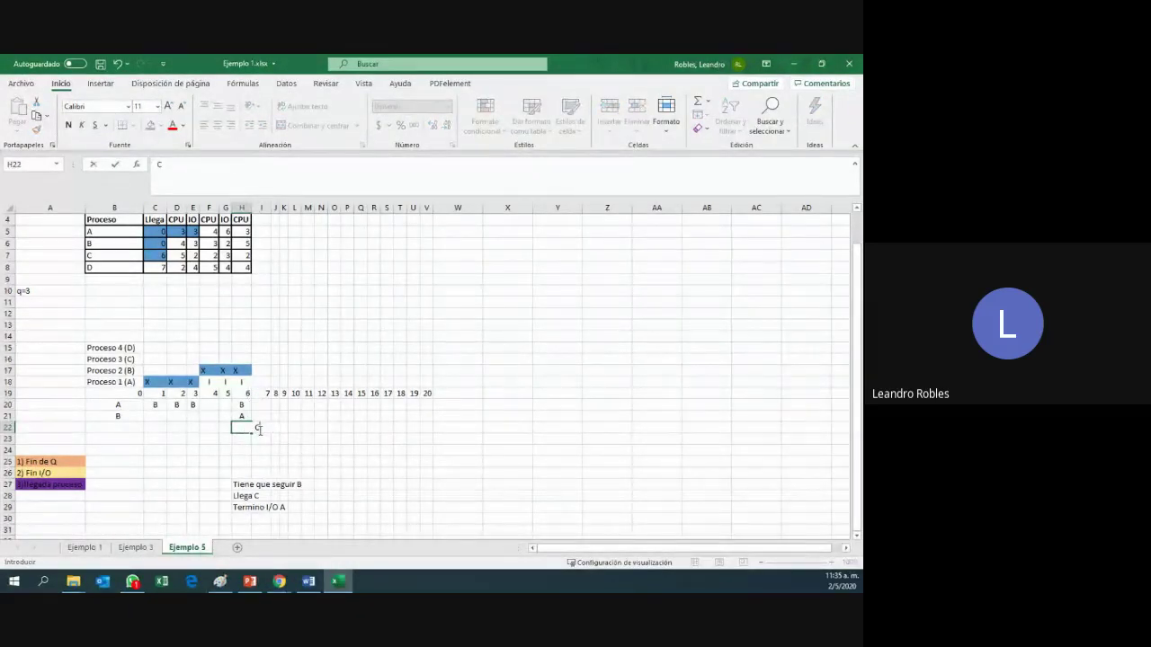
key("Return")
- Copy the formatting of the queue cells B20:B21 onto the range B20:W23
left_click_drag(117, 405, 117, 416)
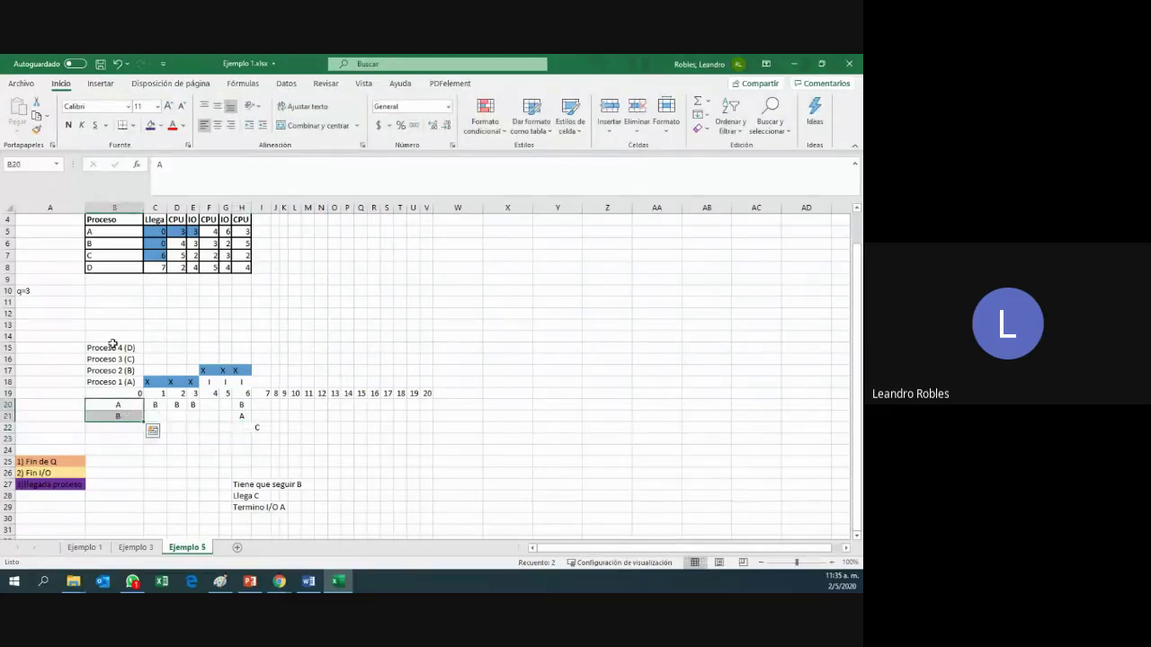
left_click(36, 129)
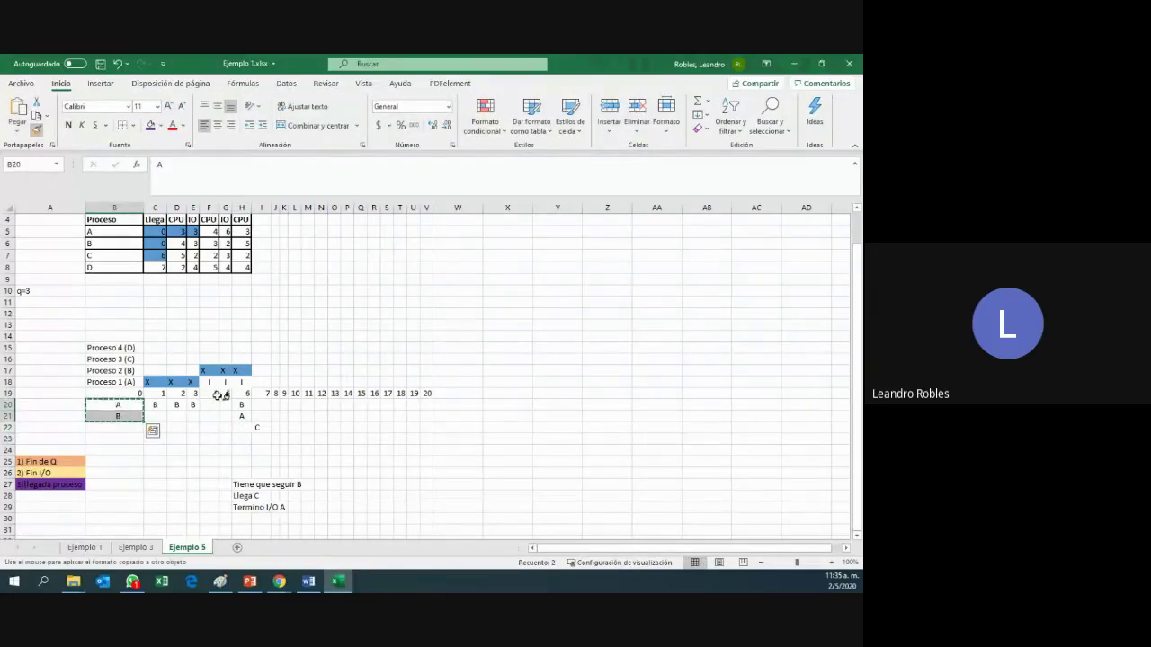
mouse_move(115, 406)
left_mouse_down()
mouse_move(470, 437)
mouse_move(456, 437)
left_mouse_up()
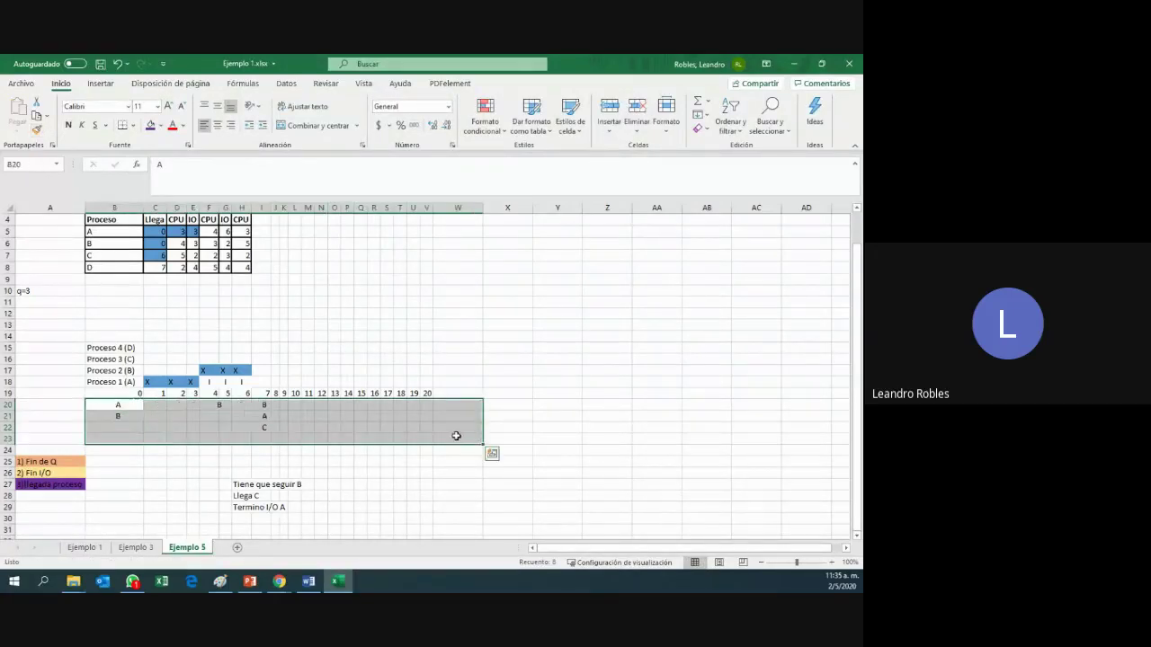
left_click(456, 436)
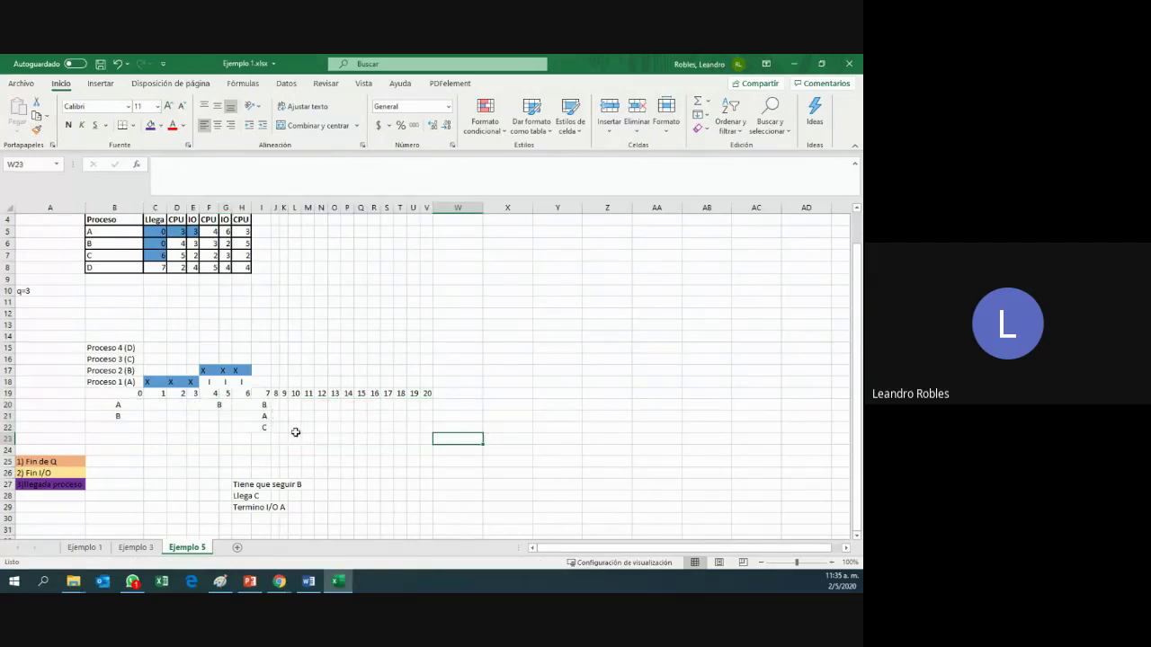
- Try to shift the queue letters B, A, C back under time 6 by copying I20:I22 onto H20:H22
left_click_drag(262, 408, 261, 430)
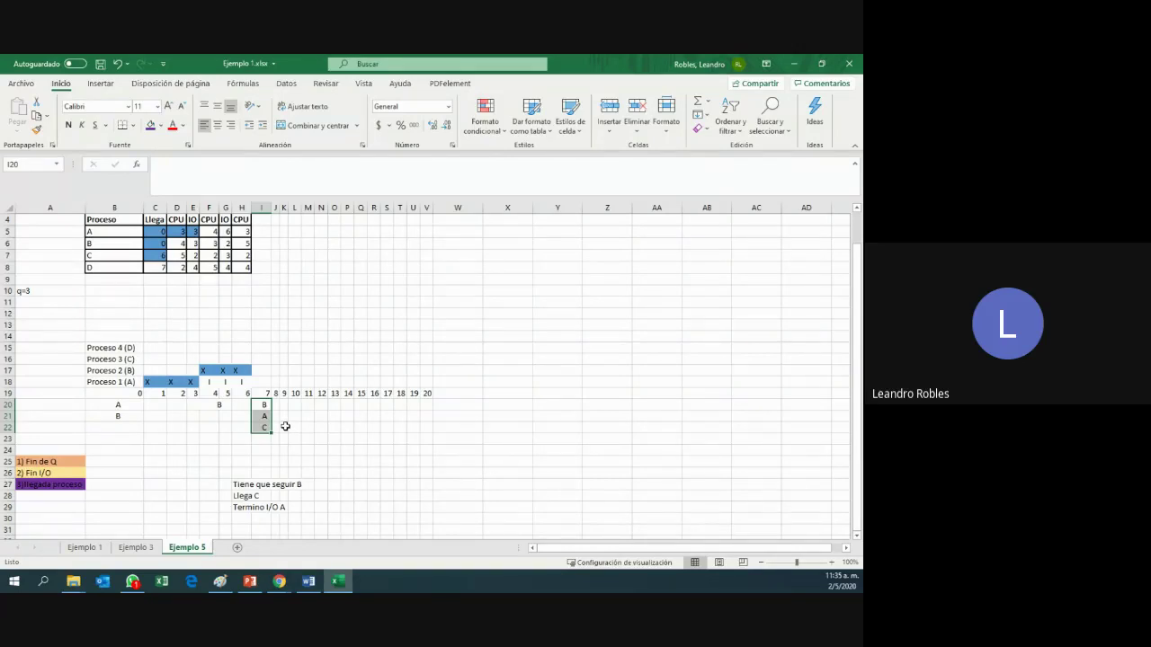
key("ctrl+c")
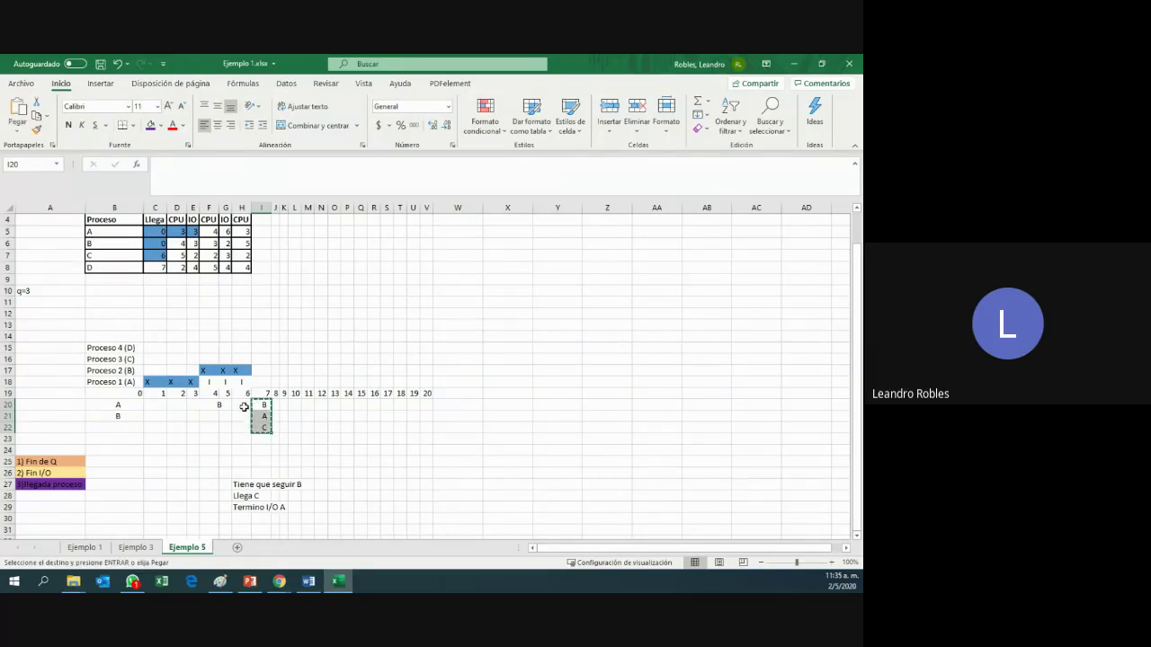
left_click_drag(257, 406, 239, 408)
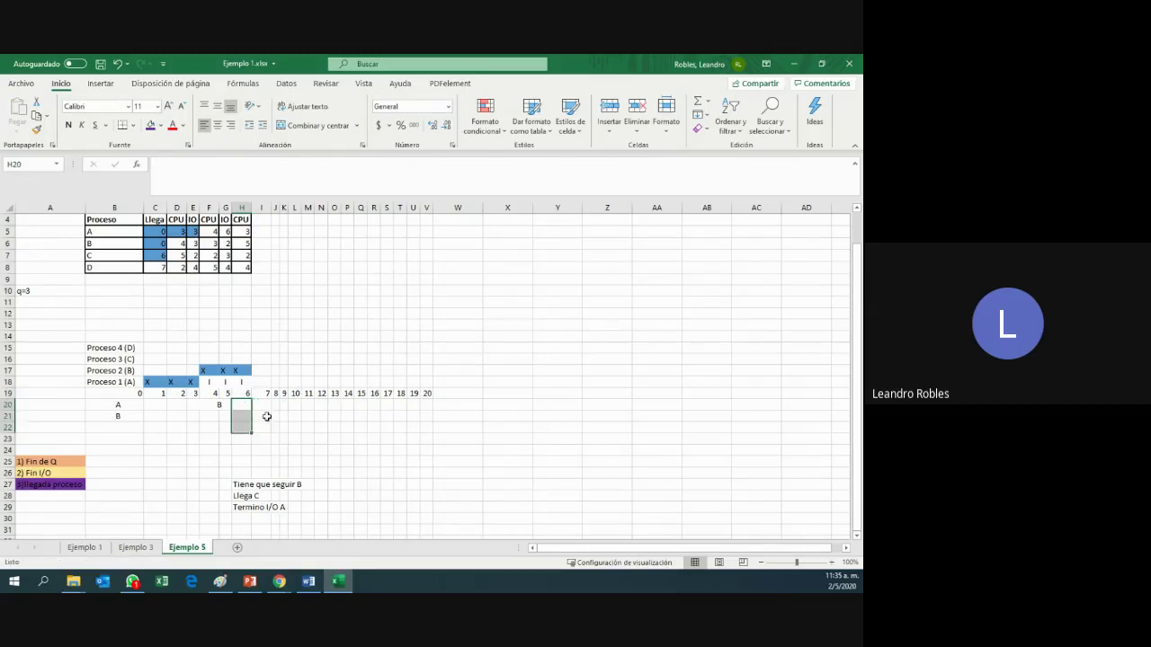
left_click(241, 406)
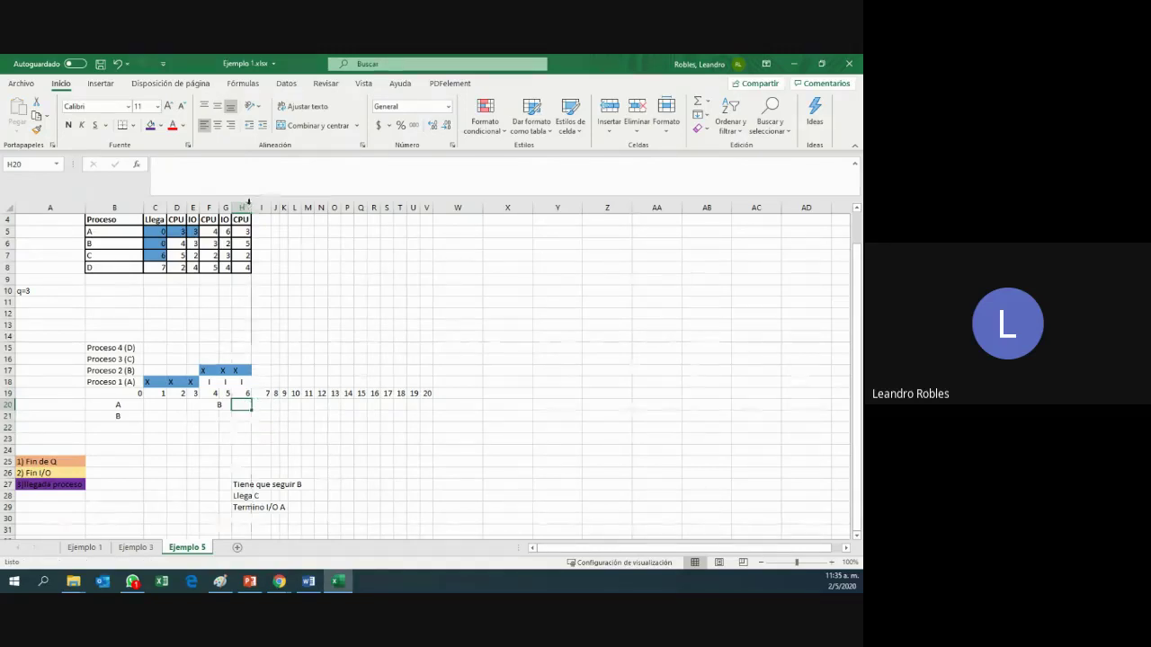
- Try widening column H, and narrow it back to roughly its former width
left_click_drag(251, 204, 304, 207)
left_click(297, 208)
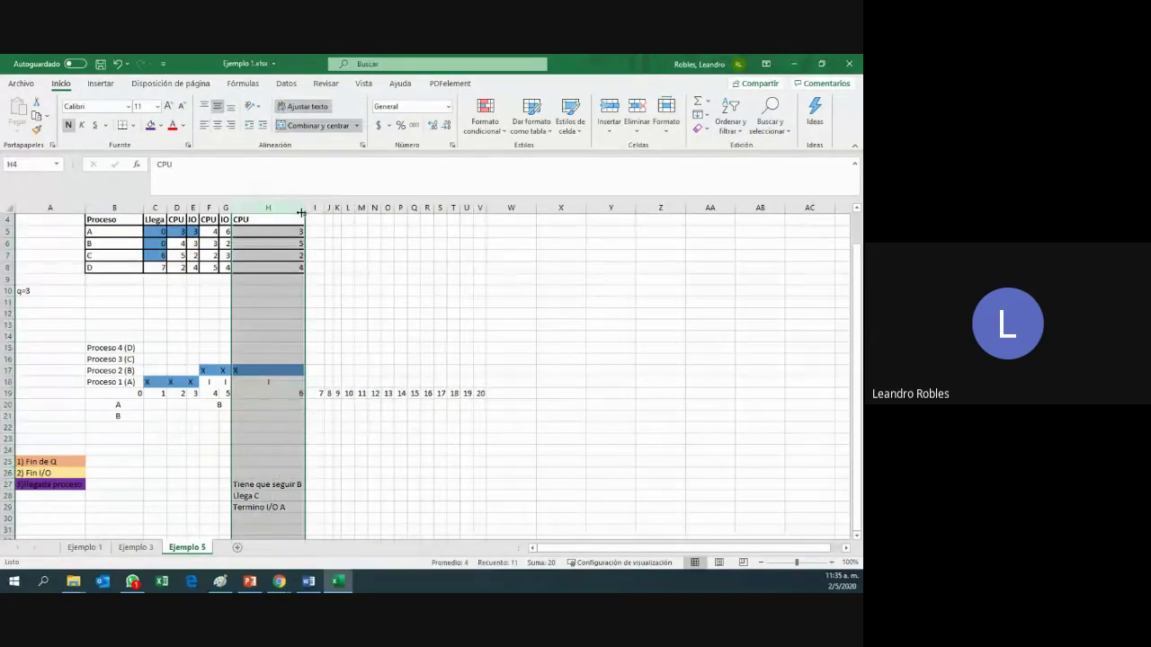
left_click_drag(300, 212, 252, 208)
left_click(250, 414)
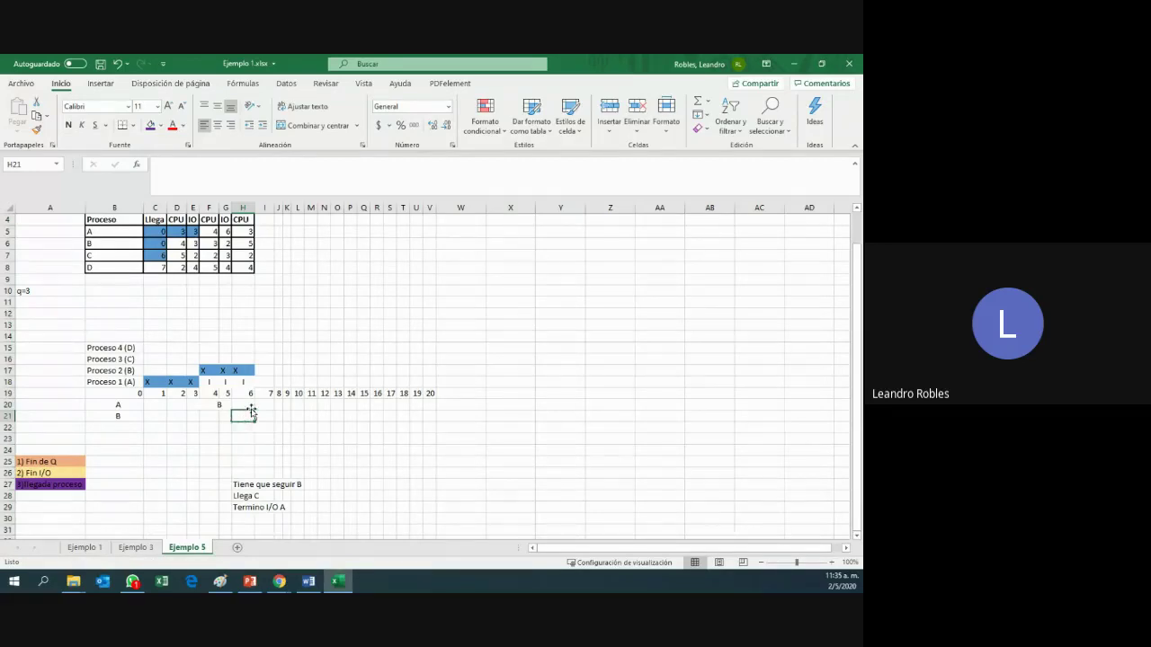
key("Up")
type("B")
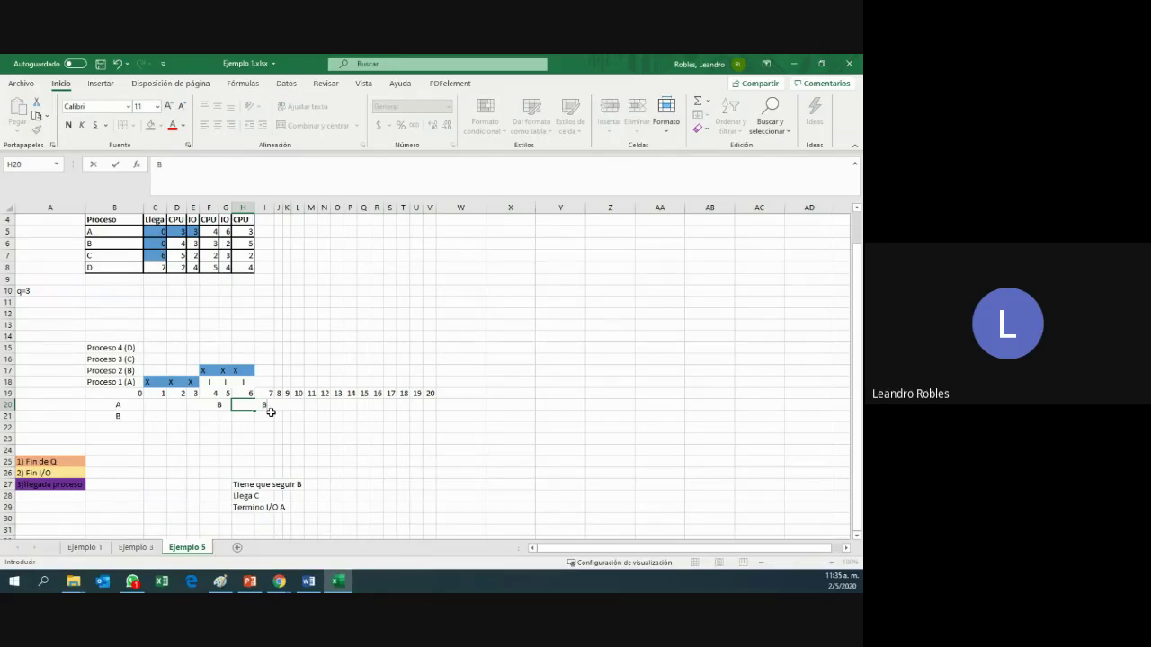
key("Escape")
key("Escape")
- Center the A in B20 and copy its formatting across the queue cells B20:F21
left_click(121, 407)
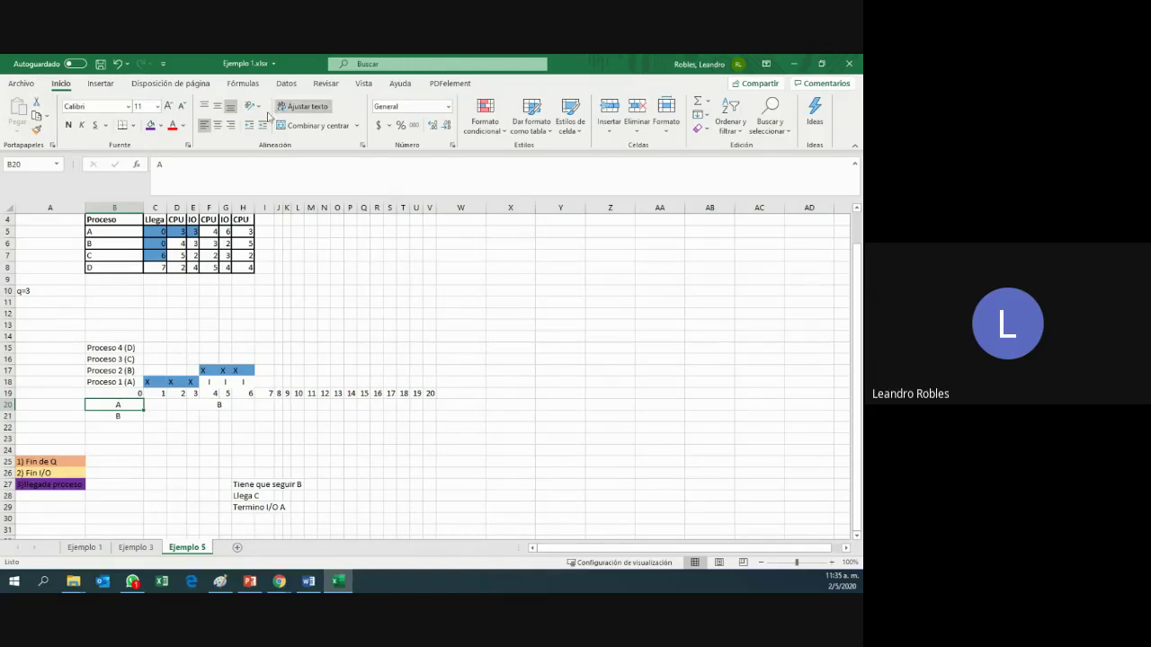
left_click(216, 125)
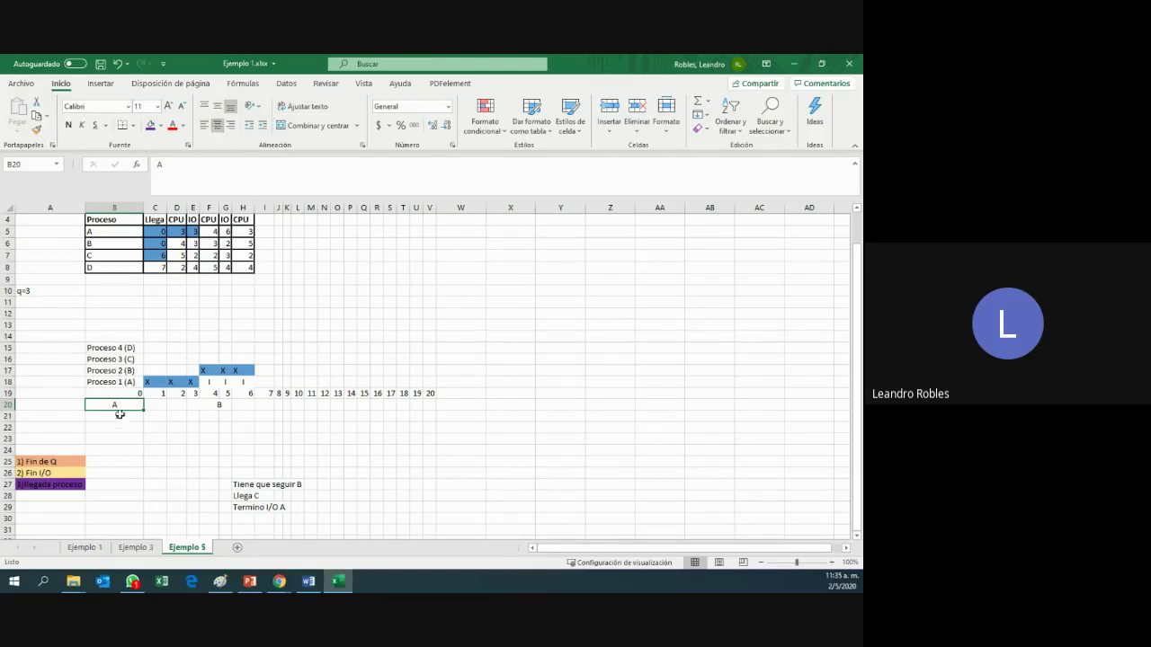
left_click(37, 128)
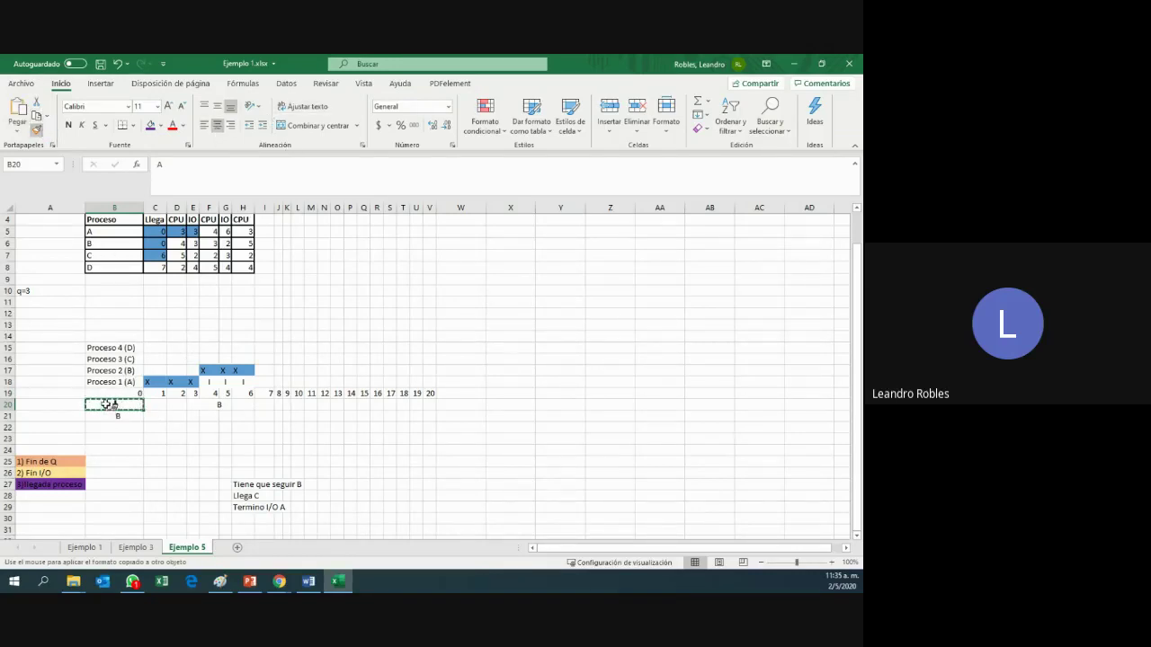
mouse_move(107, 405)
left_mouse_down()
mouse_move(419, 416)
mouse_move(437, 431)
mouse_move(210, 416)
left_mouse_up()
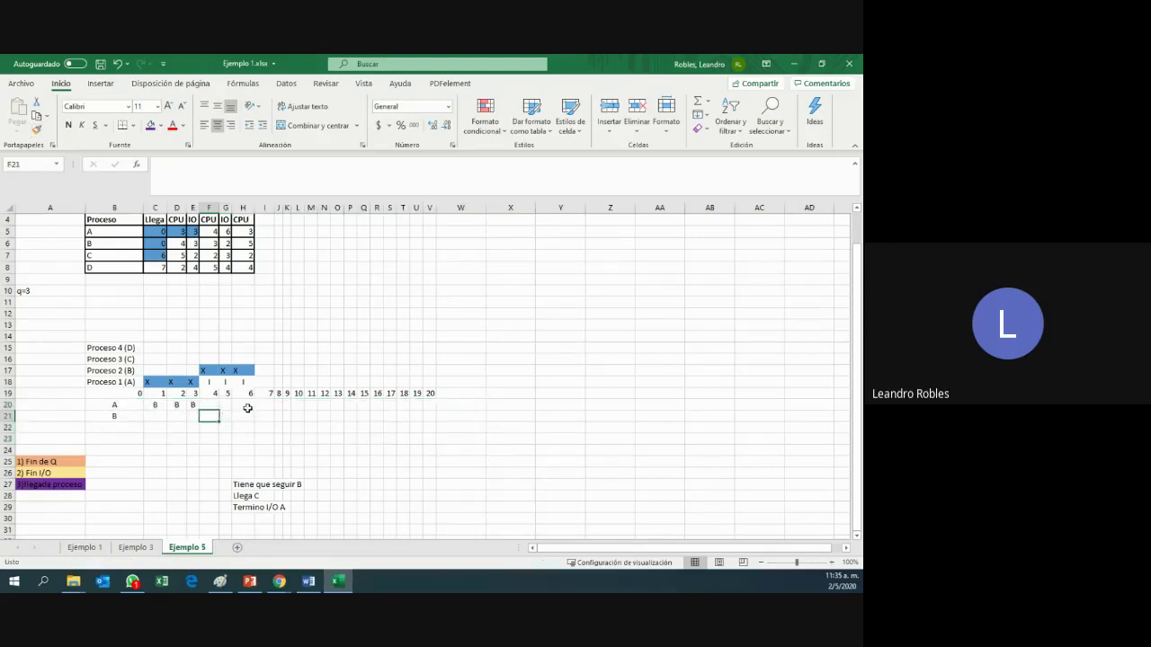
- Enter the ready queue letters B, A and C in H20:H22 under time 6, and fill the cell H23 purple
left_click(247, 408)
type("B")
key("Return")
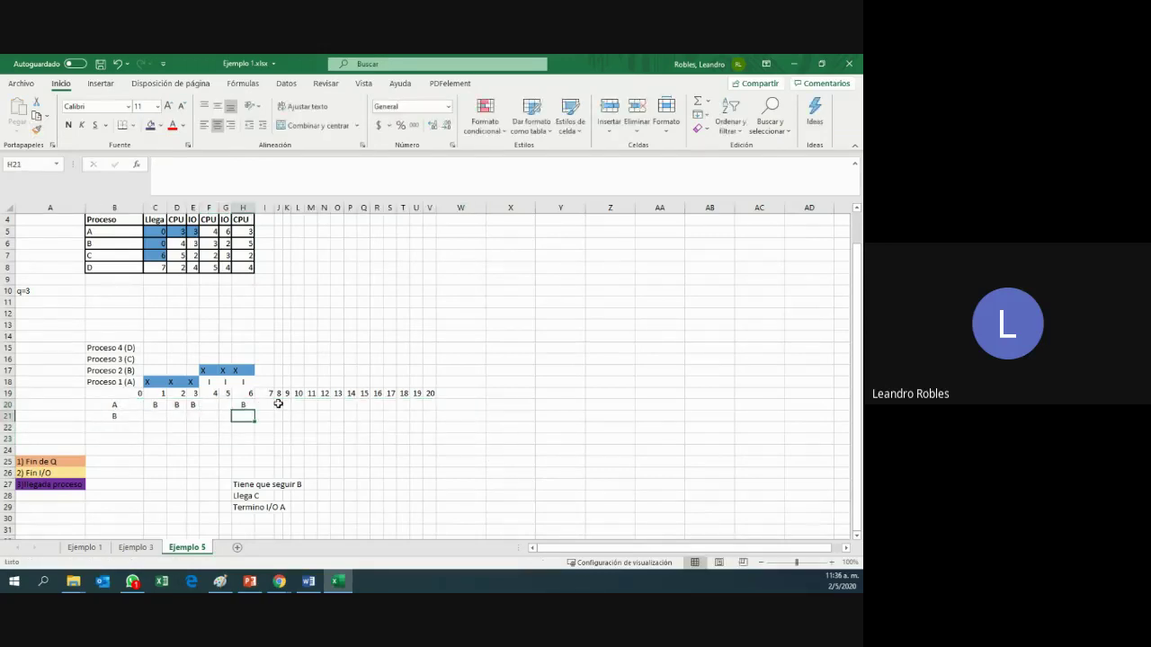
type("A")
key("Return")
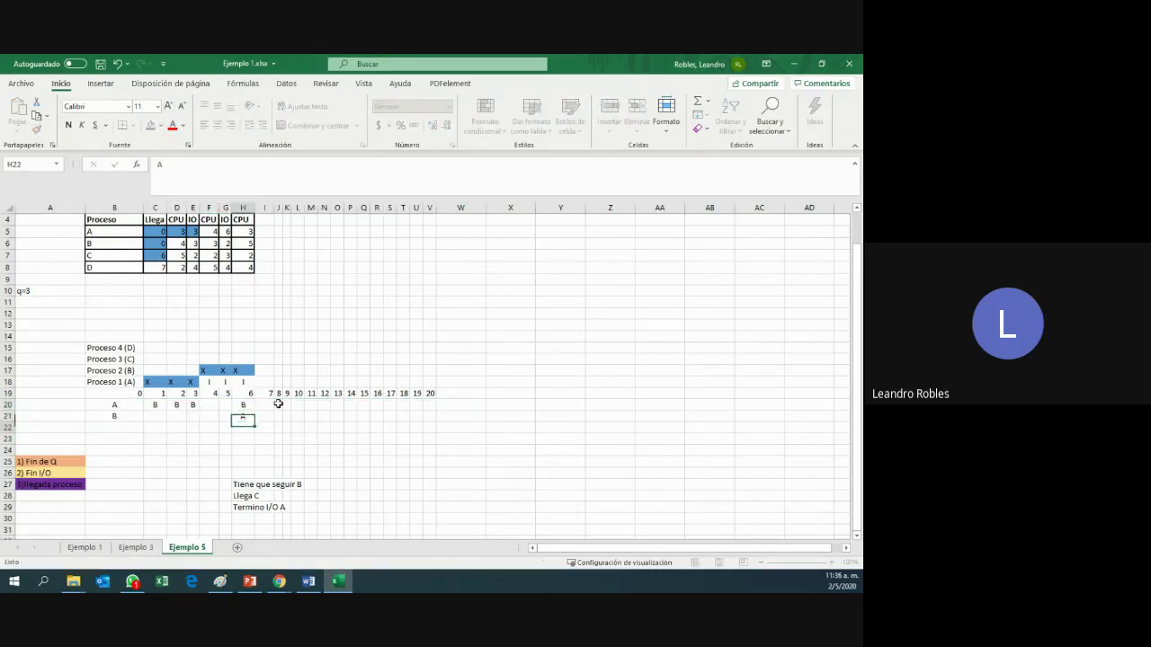
type("C")
key("Return")
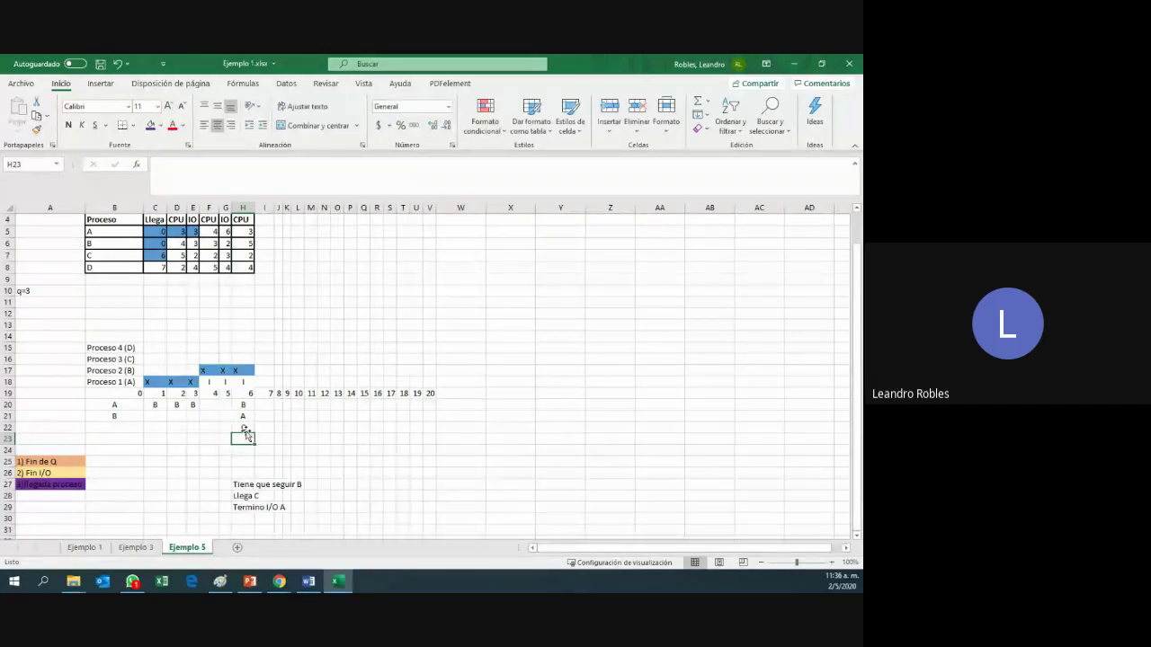
left_click(149, 126)
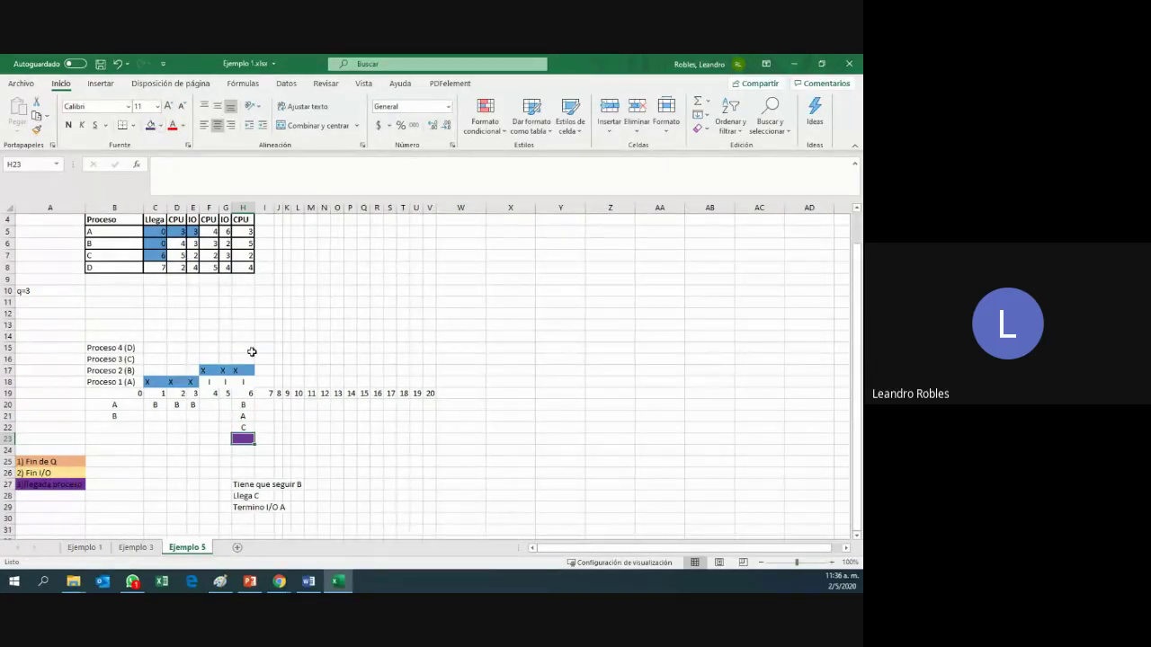
- Copy the formatting of the "2) Fin I/O" legend cell onto the C in H22
left_click(71, 472)
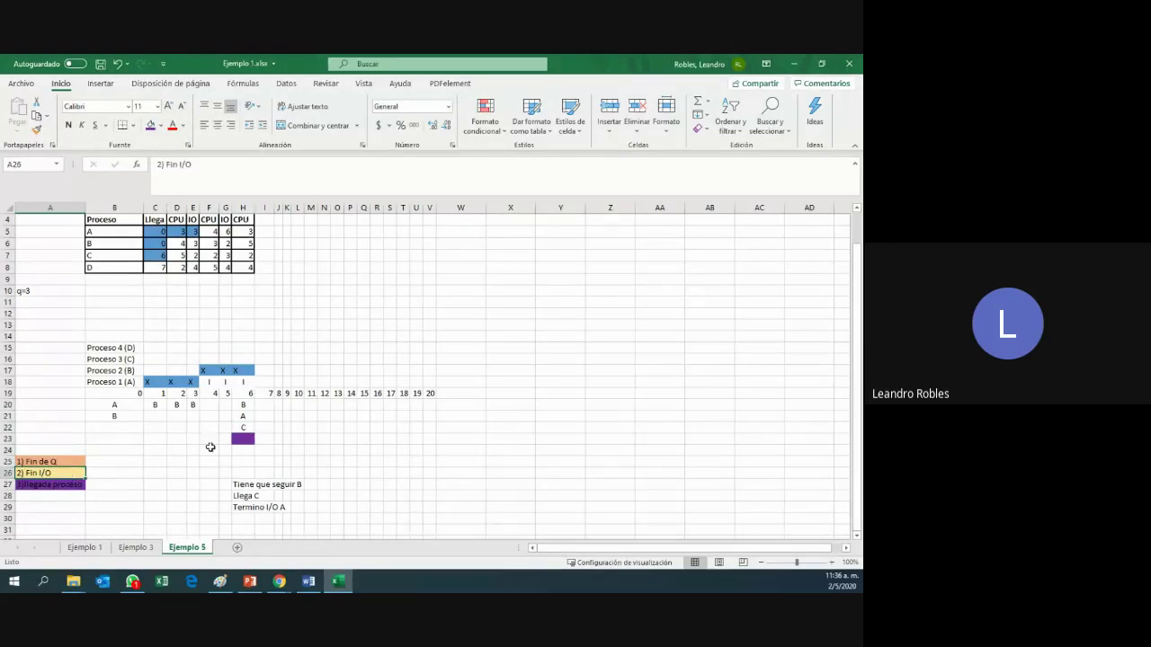
left_click(243, 428)
left_click(47, 474)
left_click(37, 129)
left_click(243, 428)
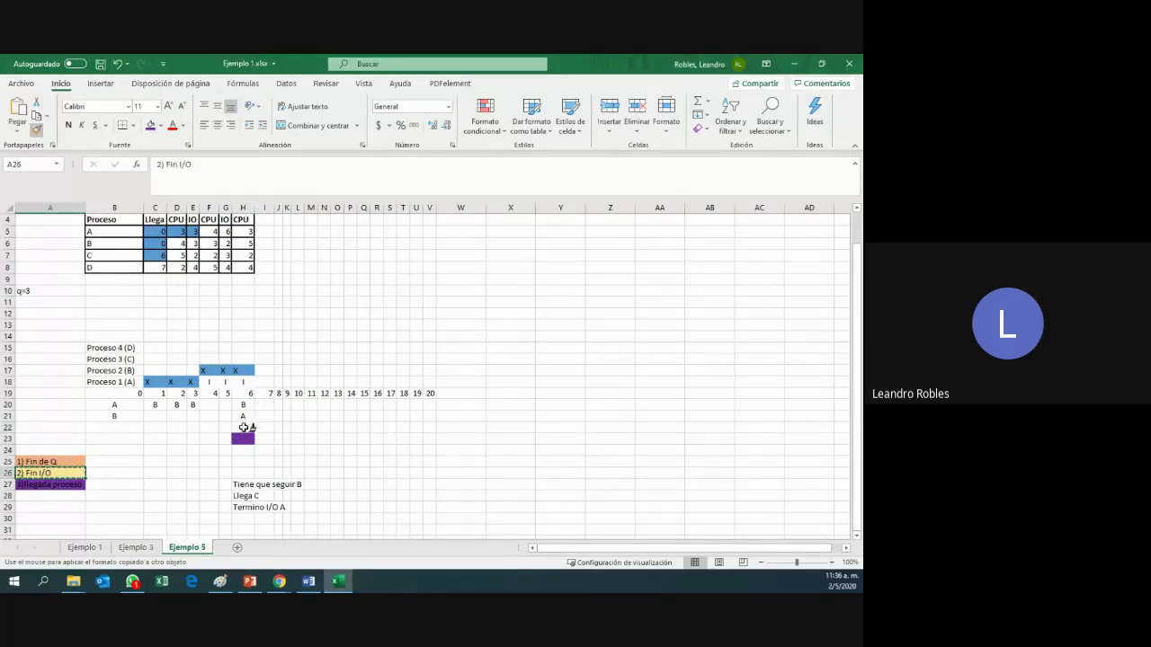
- Copy the purple formatting of H23 onto the C in H22, and remove the fill from H23
left_click(52, 461)
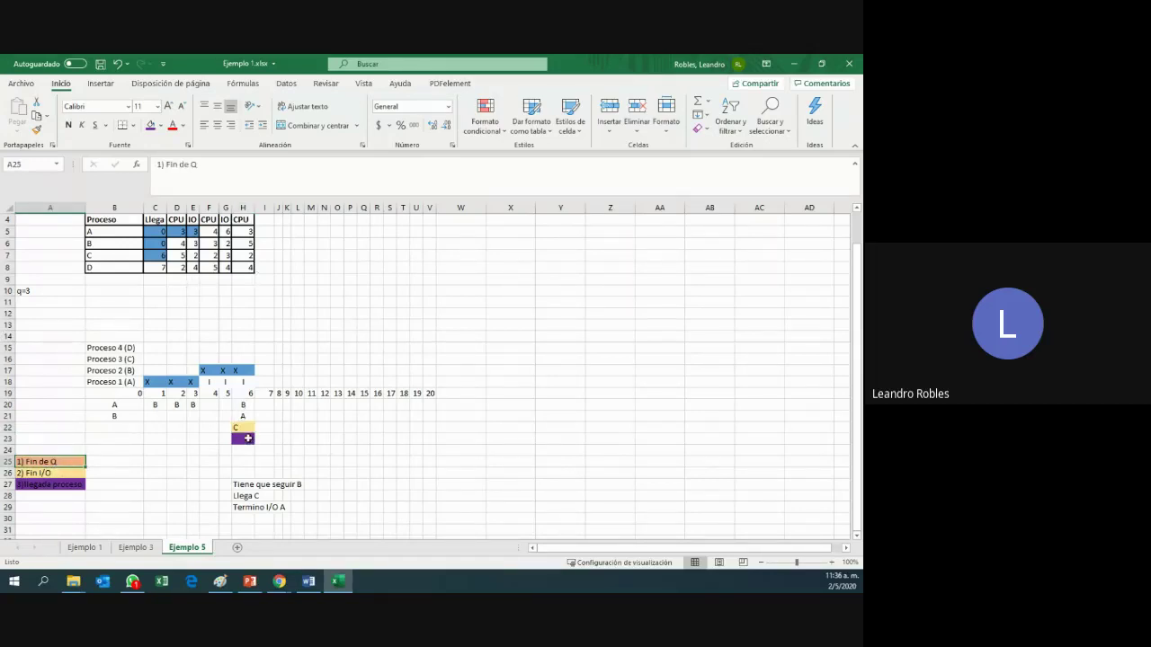
left_click(248, 439)
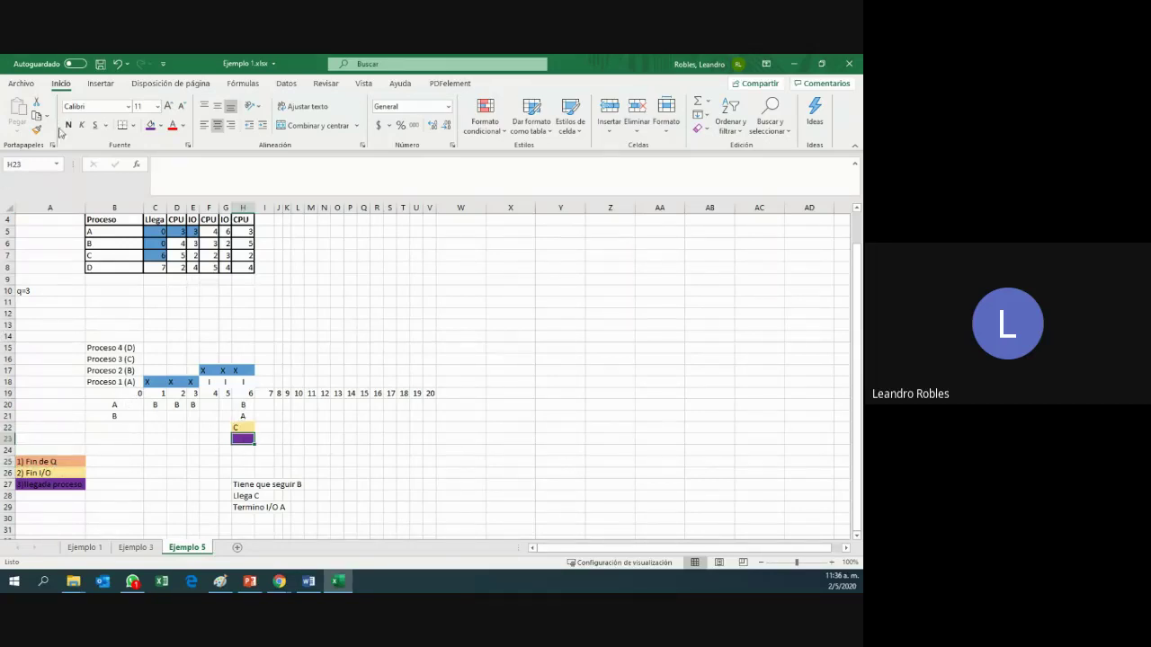
left_click(36, 129)
left_click(242, 428)
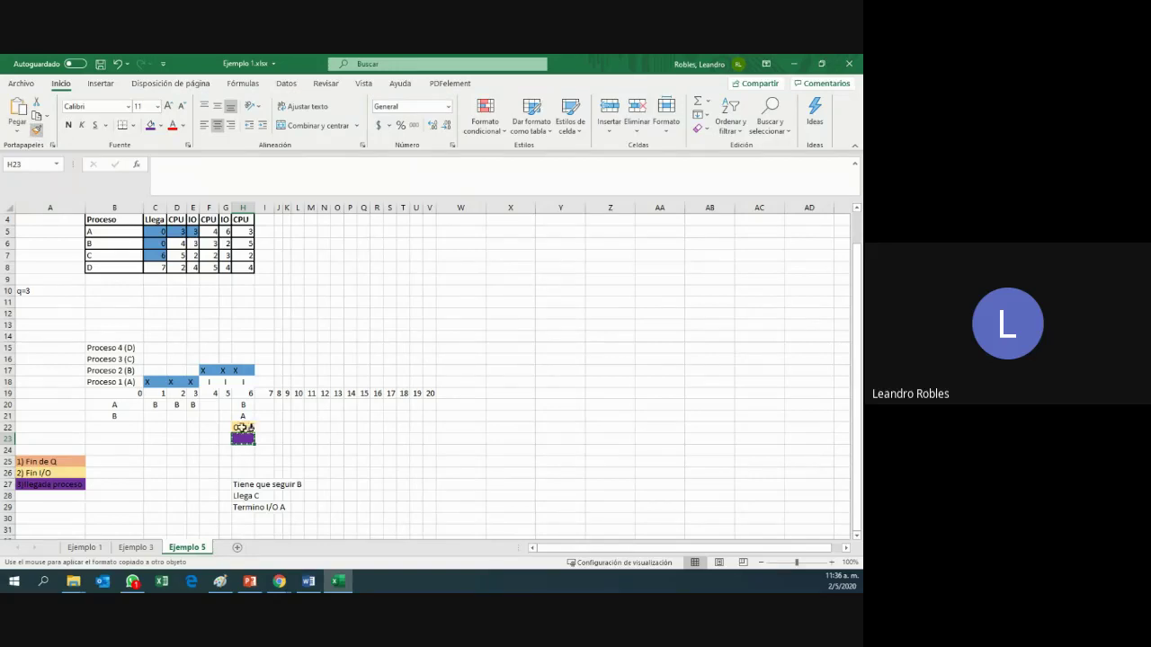
left_click(56, 486)
left_click(242, 438)
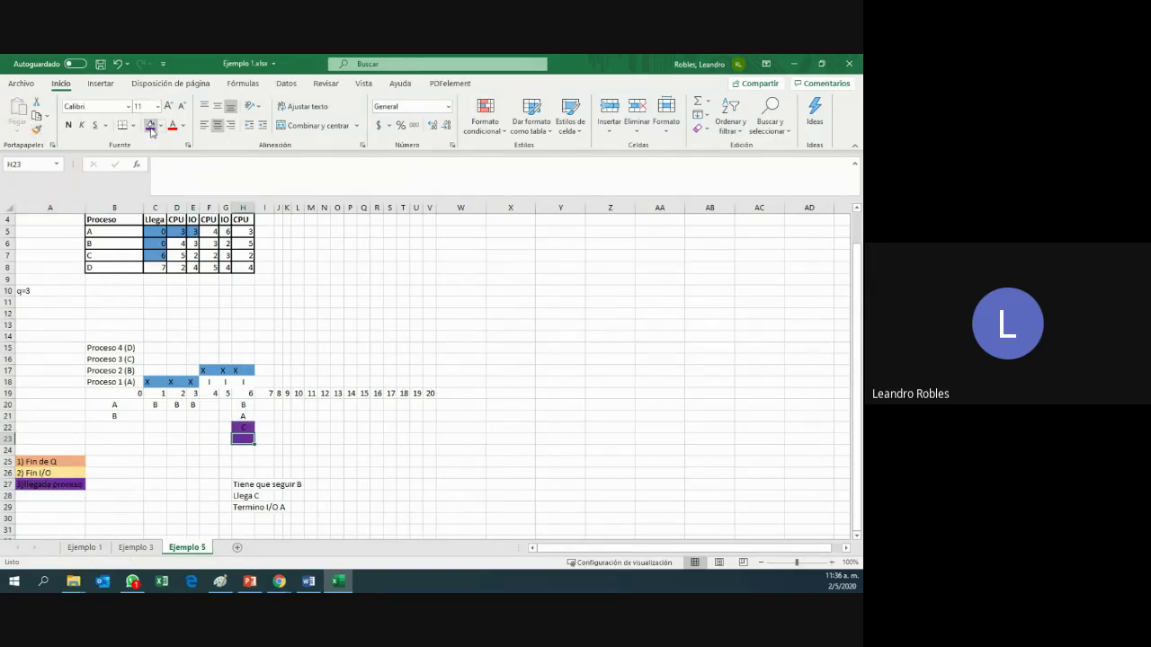
left_click(161, 127)
left_click(180, 258)
left_click(297, 472)
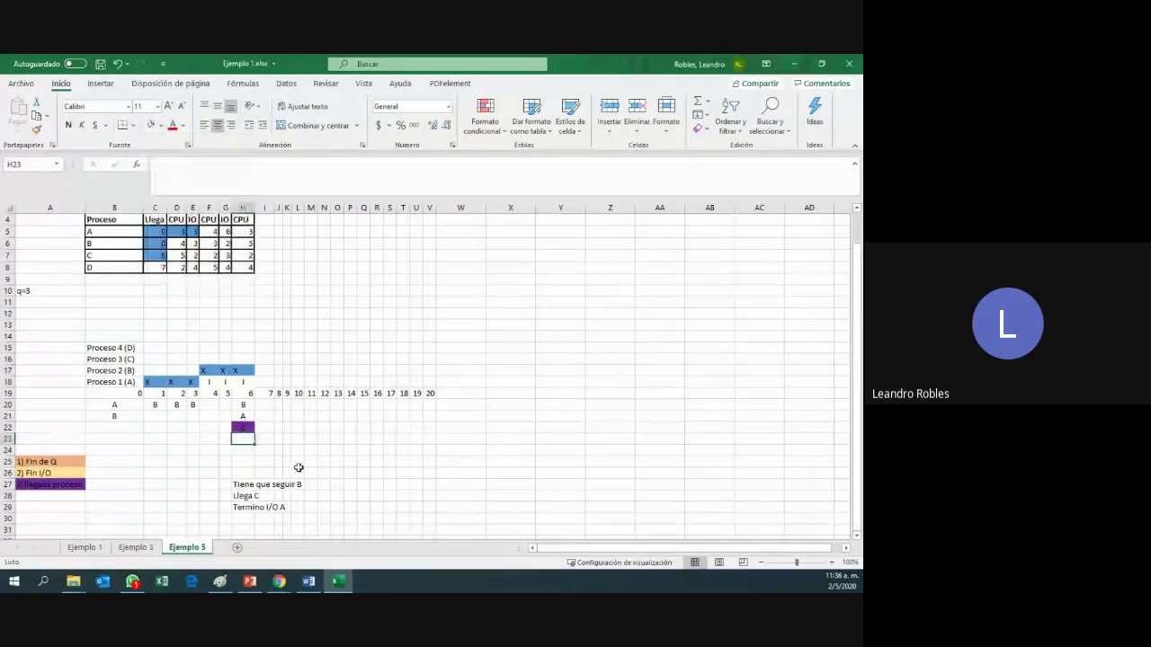
- Apply the "2) Fin I/O" legend formatting to the A in H21 and the "1) Fin de Q" formatting to the B in H20
left_click(56, 473)
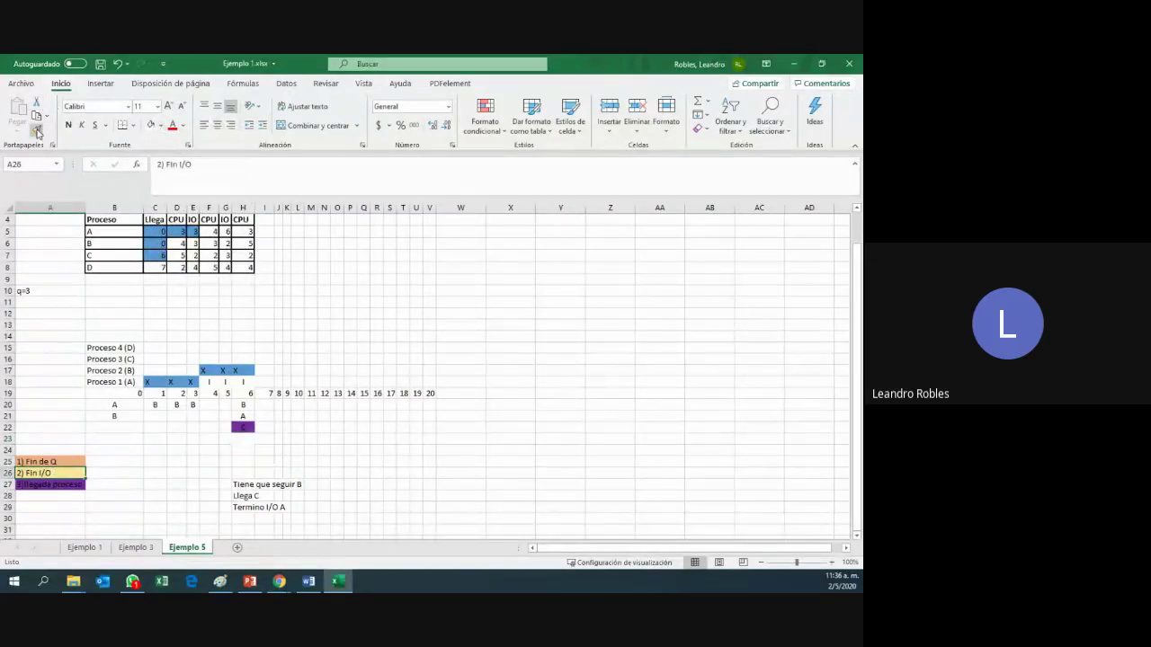
left_click(37, 128)
left_click(243, 416)
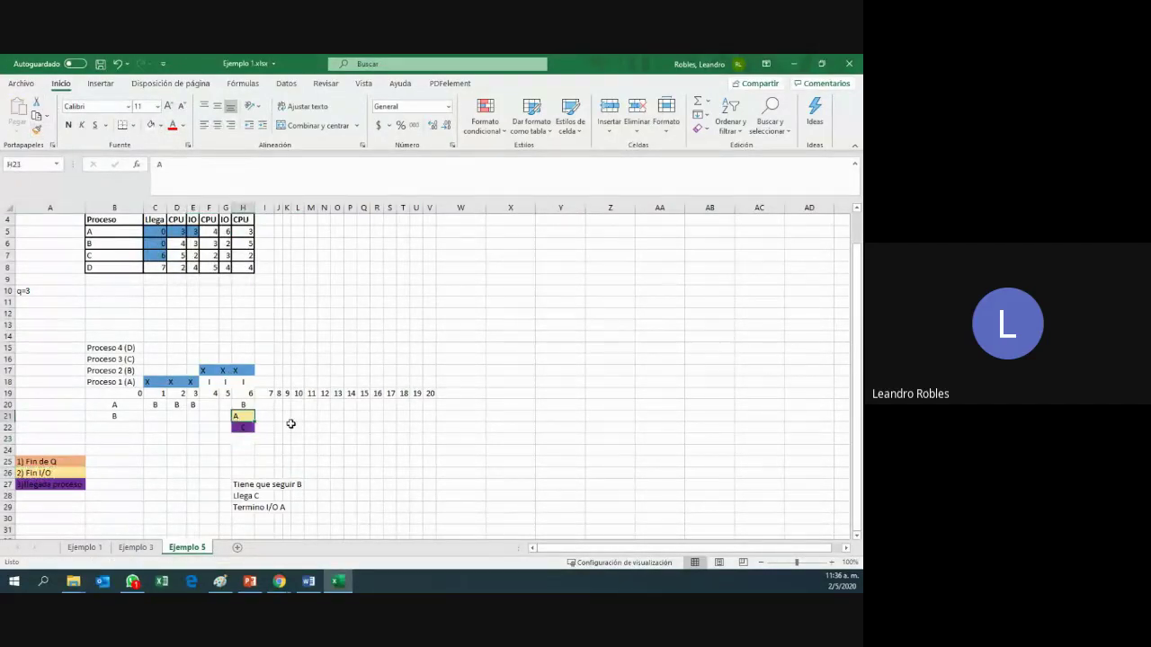
left_click(47, 462)
left_click(37, 129)
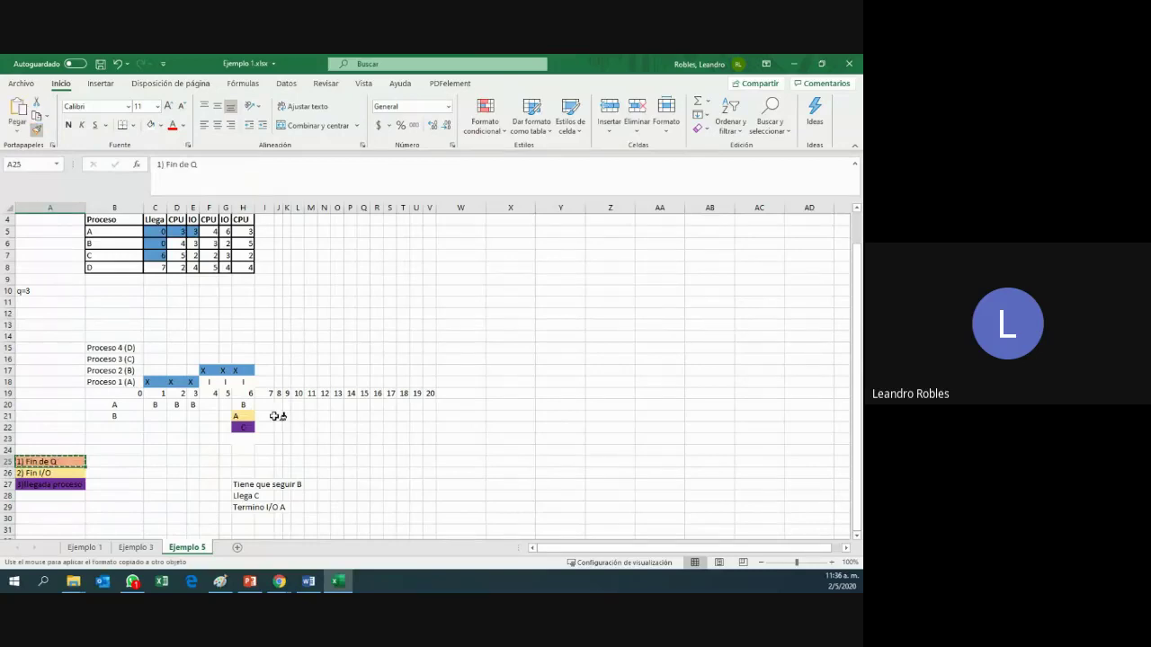
left_click(241, 405)
left_click(350, 450)
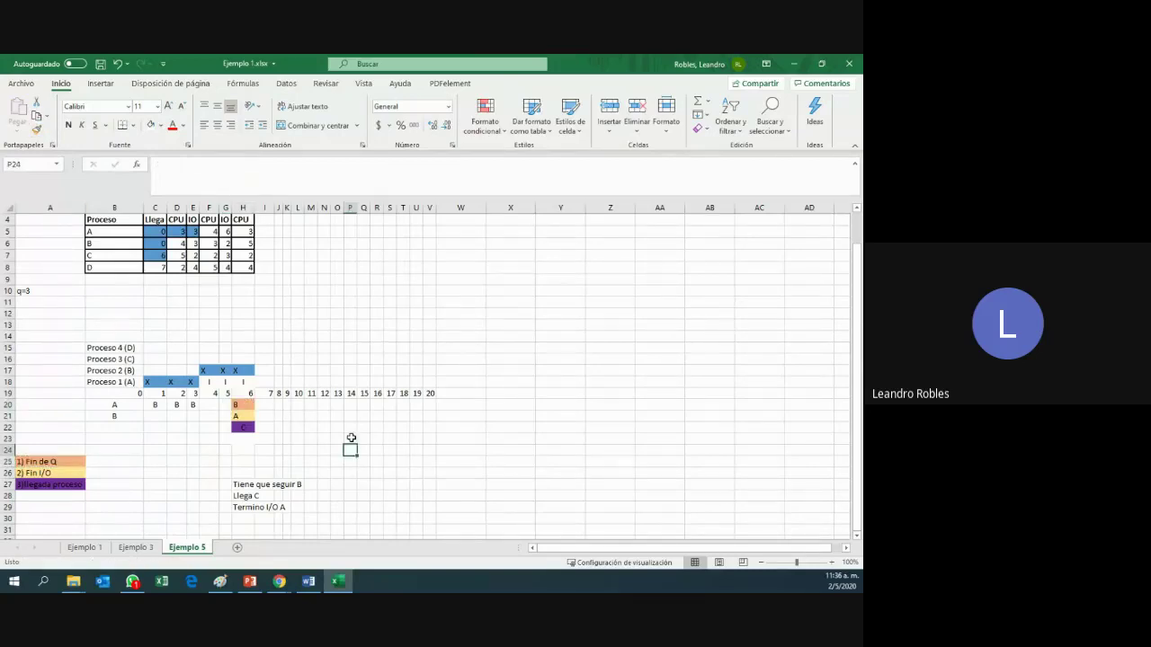
- Mark CPU execution of process B up to time 7 with an X in I17
left_click(267, 370)
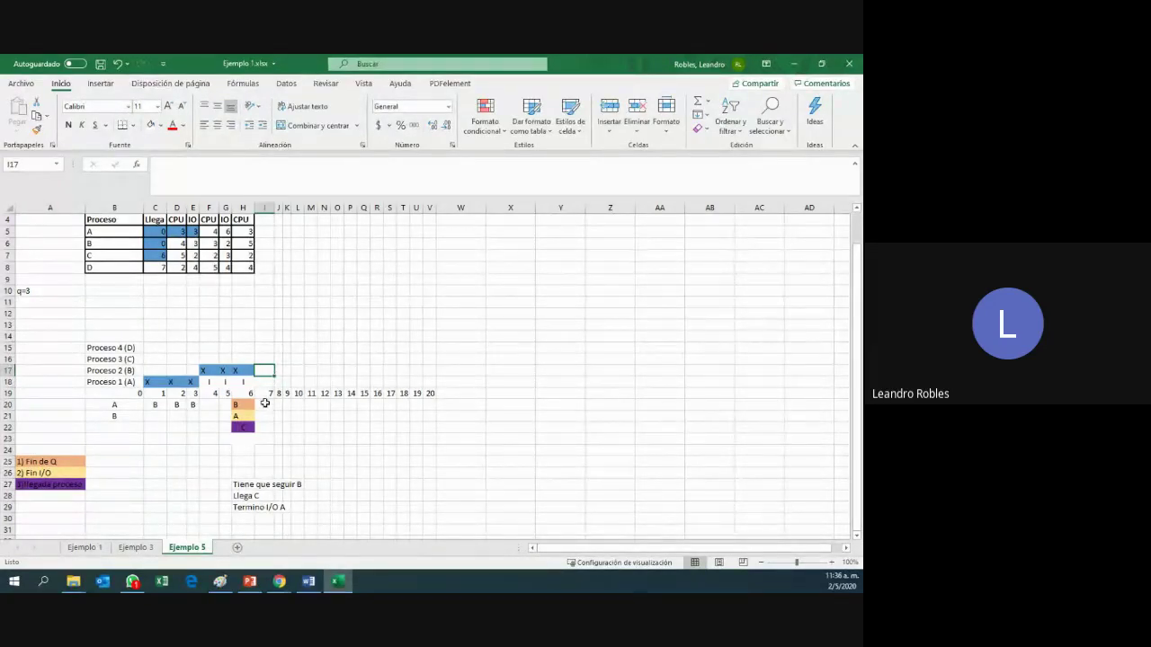
type("X")
key("ctrl+Return")
left_click(282, 382)
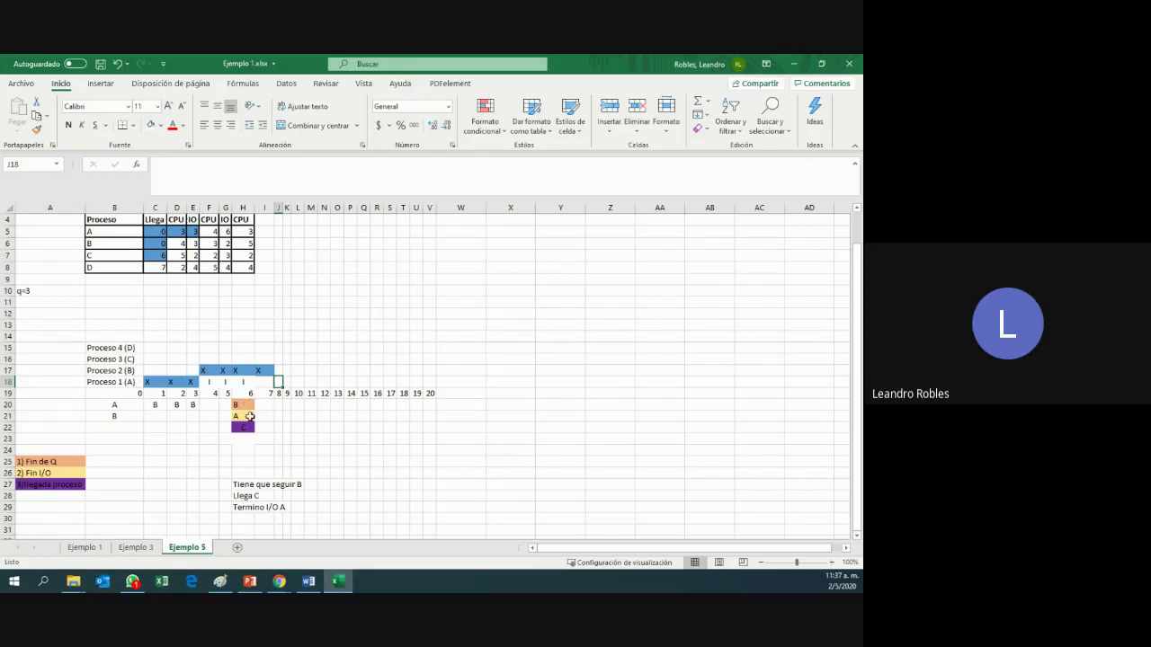
- Enter the ready queue letters A, C and D in I20:I22 under time 7
left_click(266, 408)
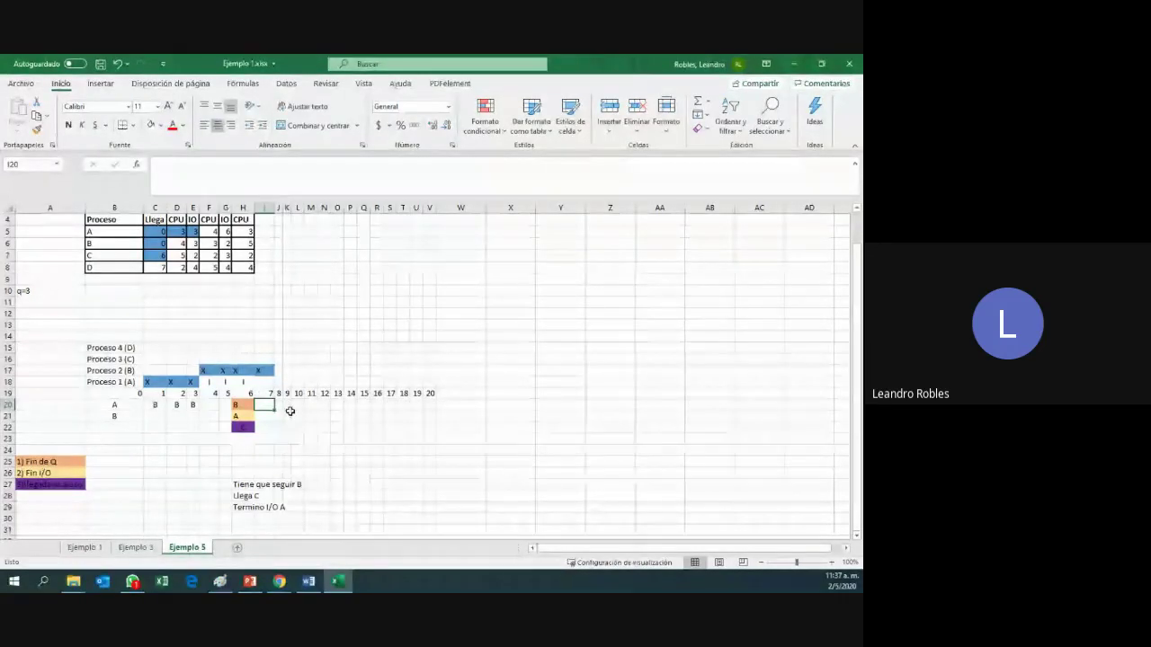
type("A")
key("Return")
type("C")
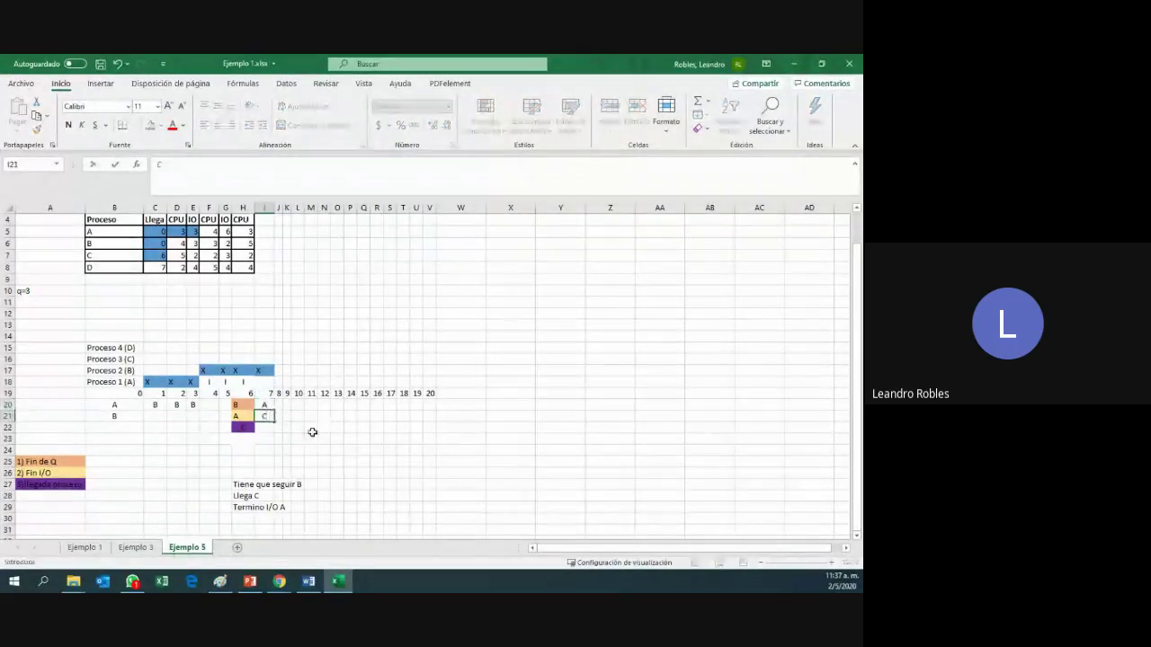
left_click(159, 267)
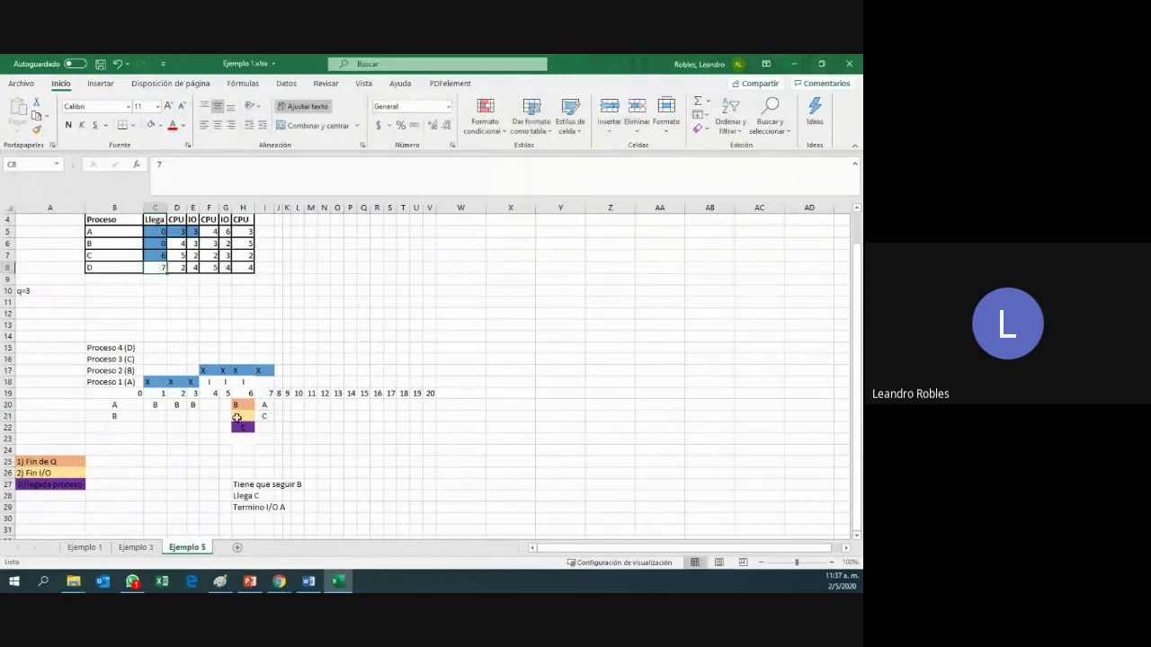
left_click(273, 429)
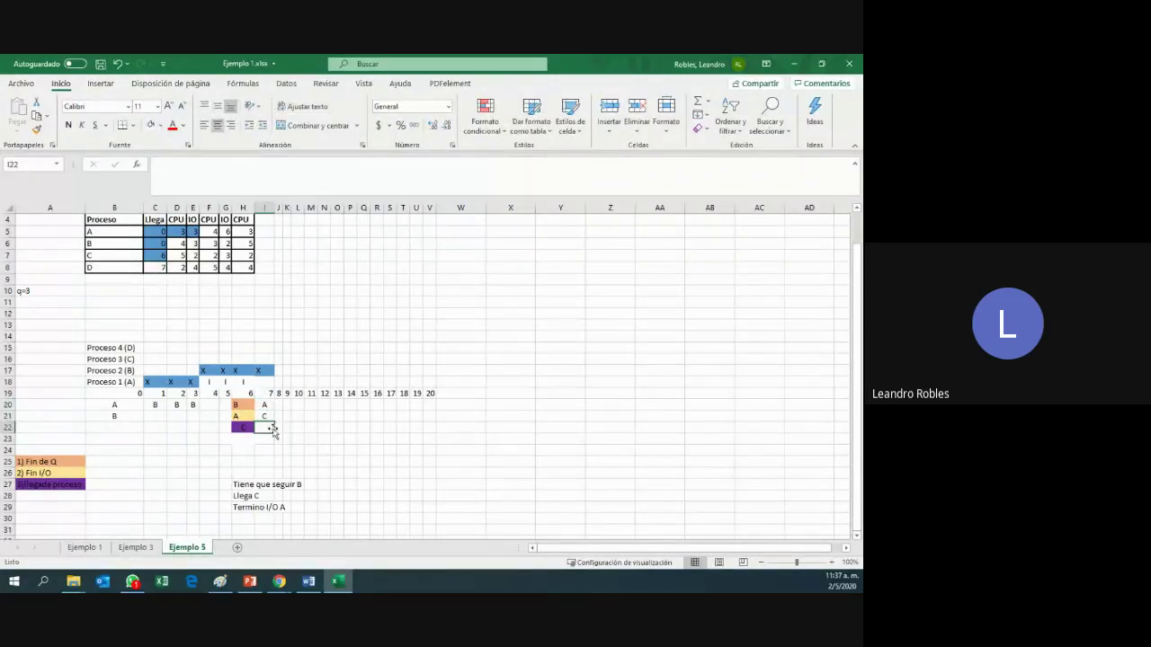
type("D")
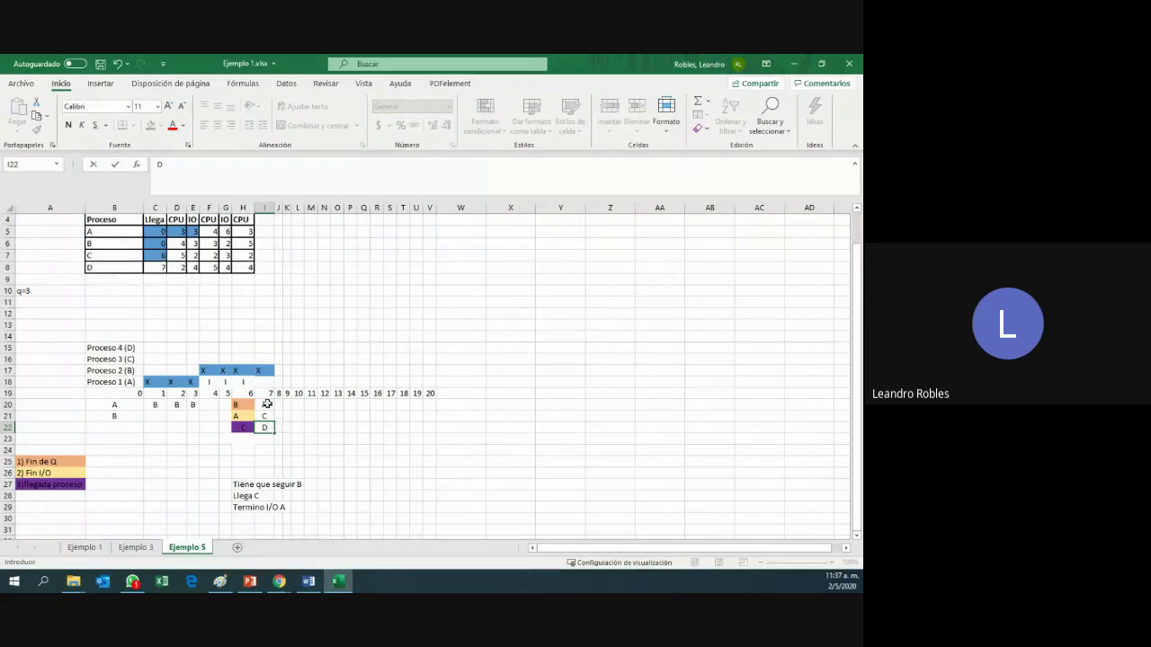
left_click(264, 404)
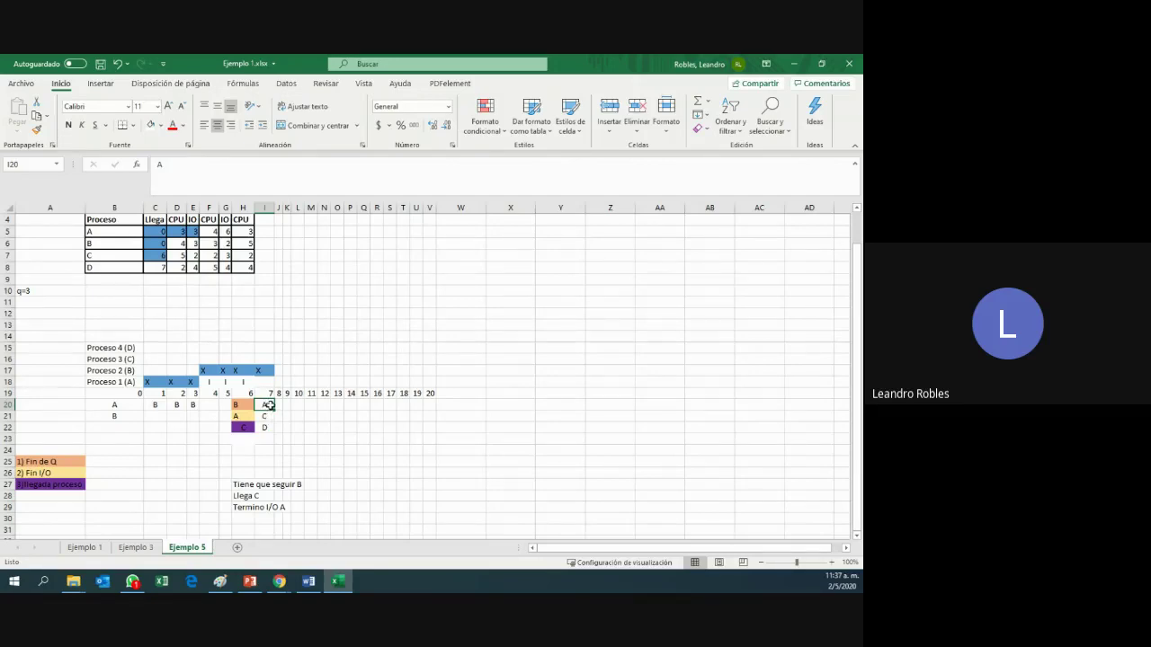
left_click_drag(265, 406, 269, 418)
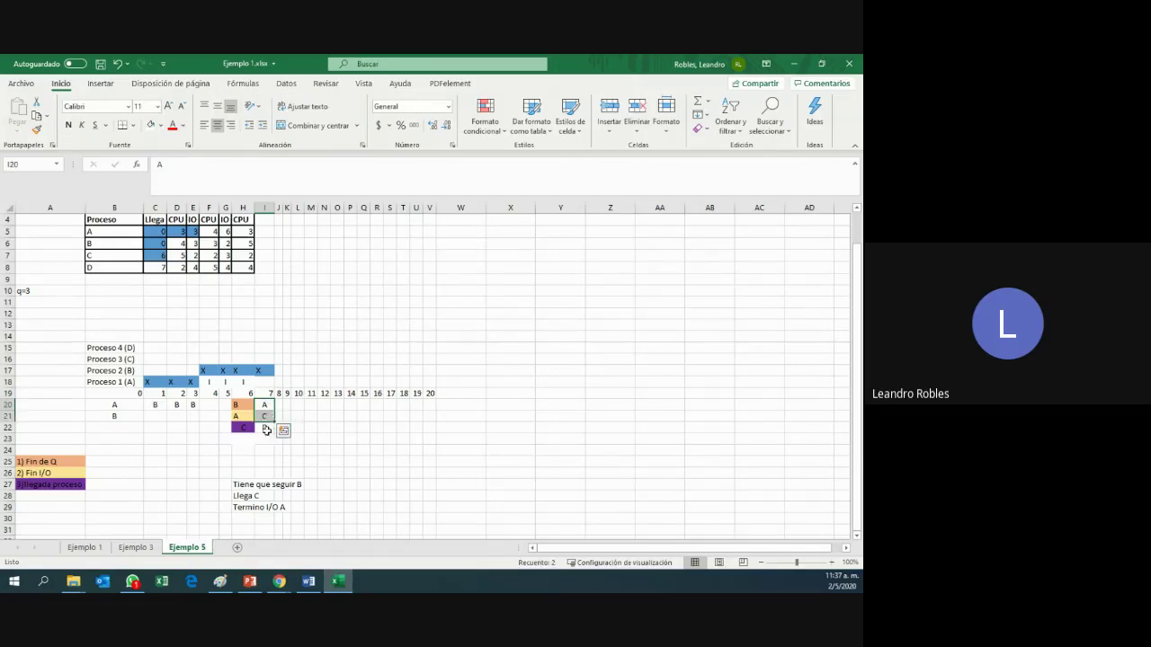
left_click(267, 427)
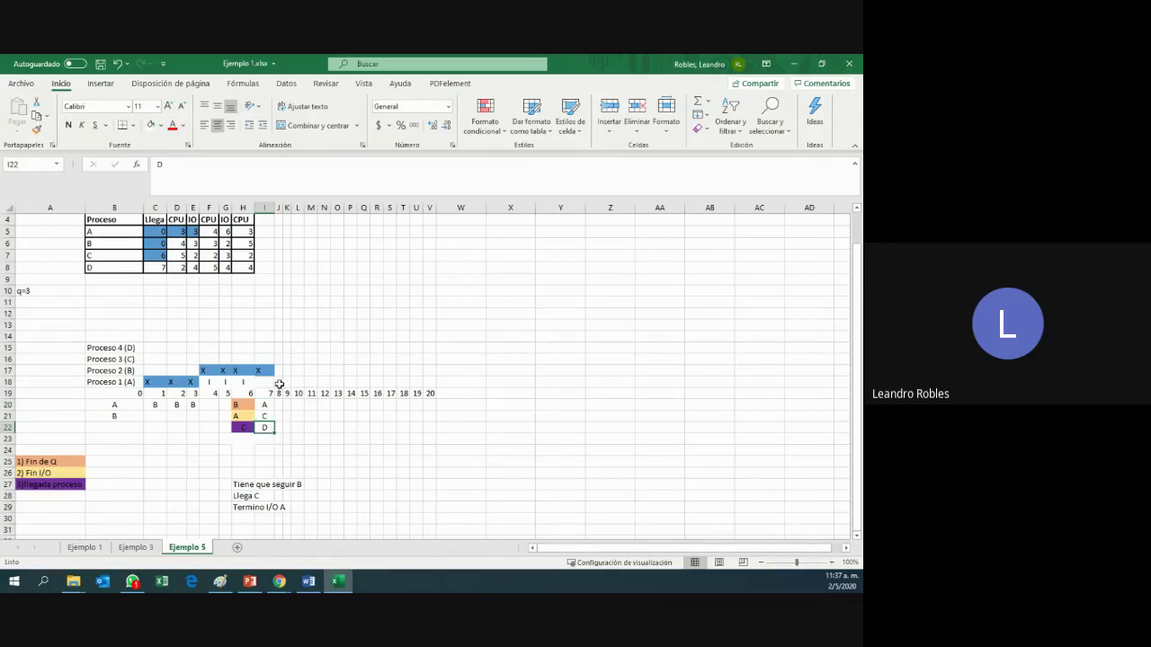
left_click(280, 382)
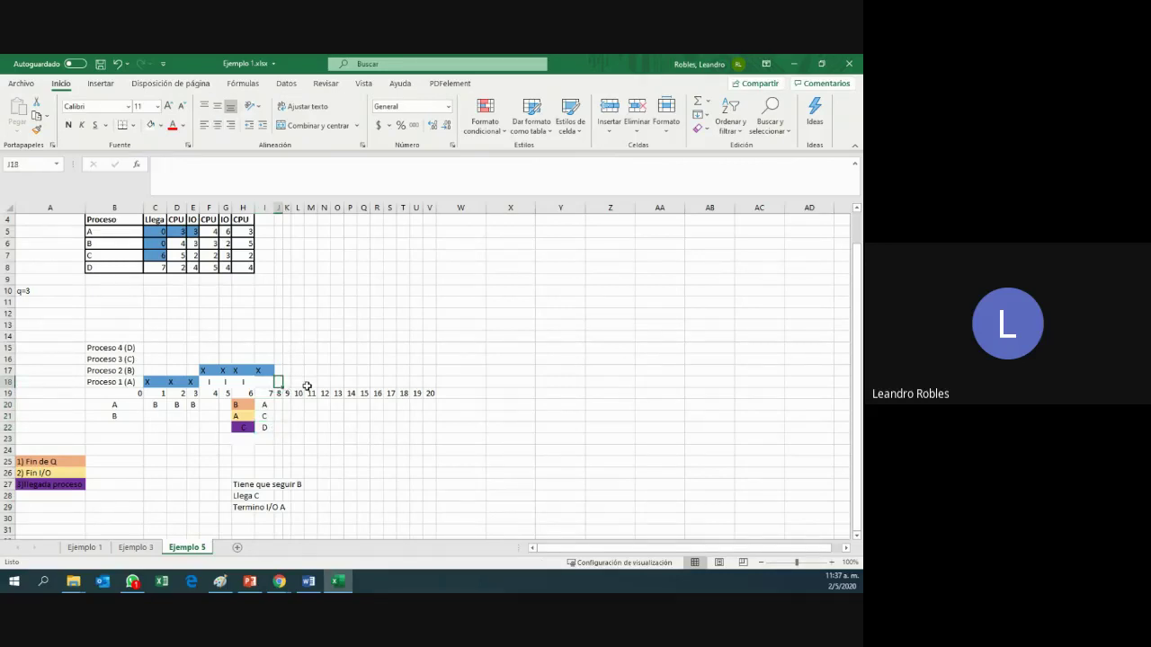
left_click(279, 370)
- Fill process B's first CPU and IO burst cells, D6 and E6, with blue in the process table
left_click(180, 243)
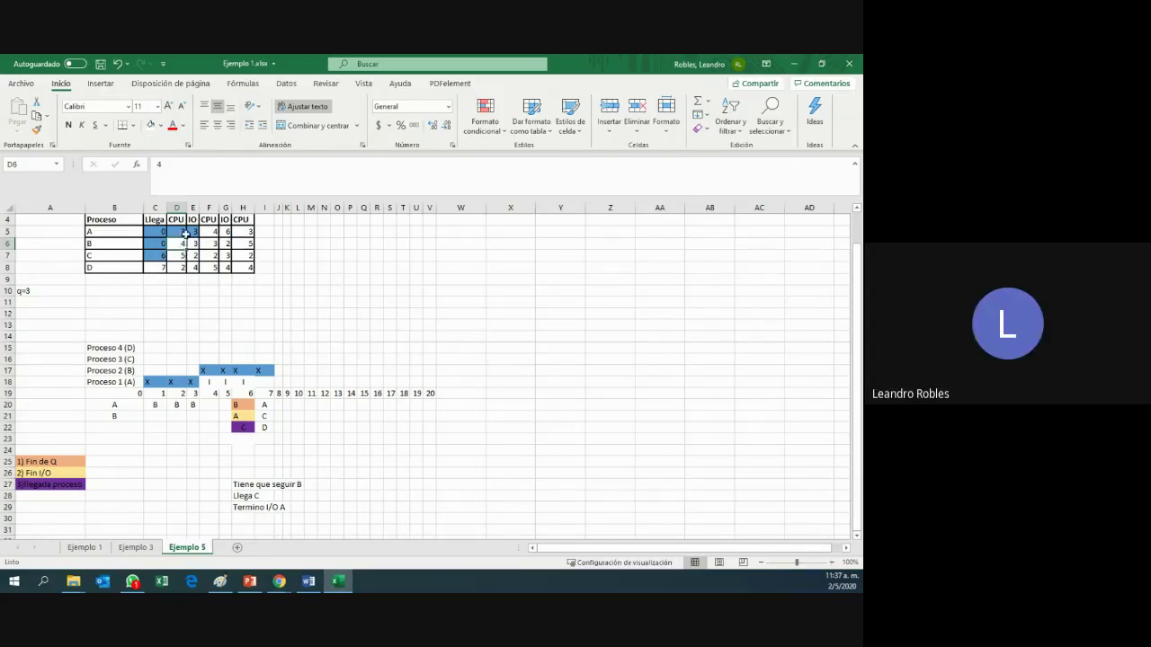
left_click(160, 126)
left_click(192, 157)
left_click(162, 126)
left_click(232, 160)
left_click(194, 244)
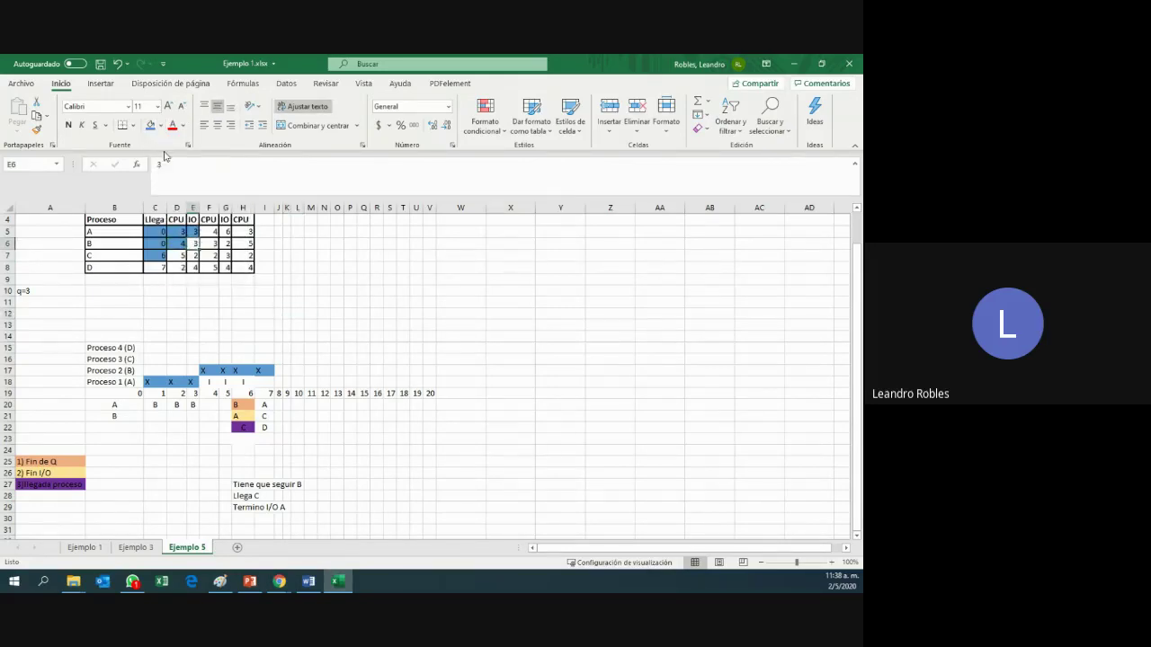
left_click(151, 125)
- Try to copy the I from H18 onto J17:N19, undo the paste, and select only J17
left_click(286, 371)
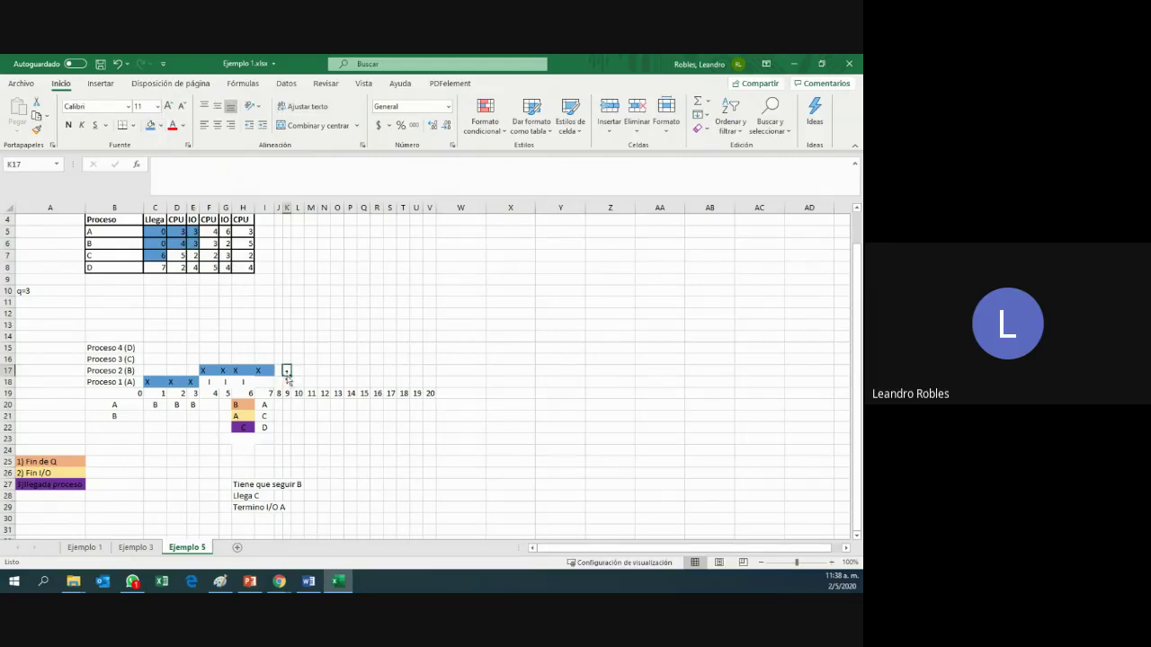
left_click(248, 381)
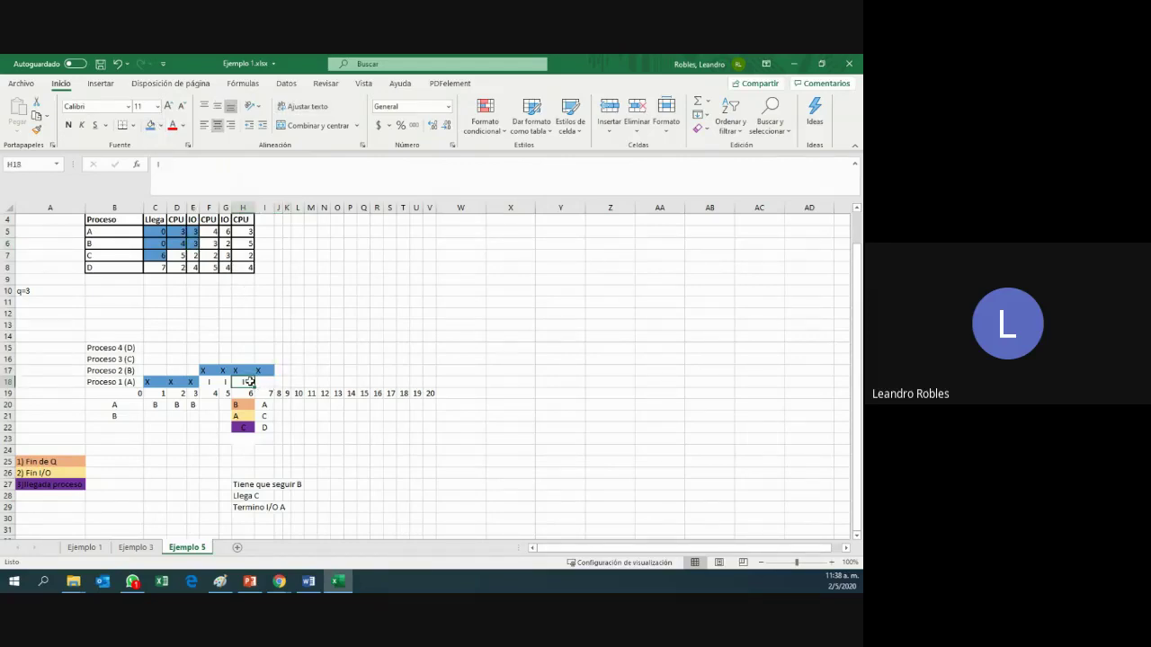
key("ctrl+c")
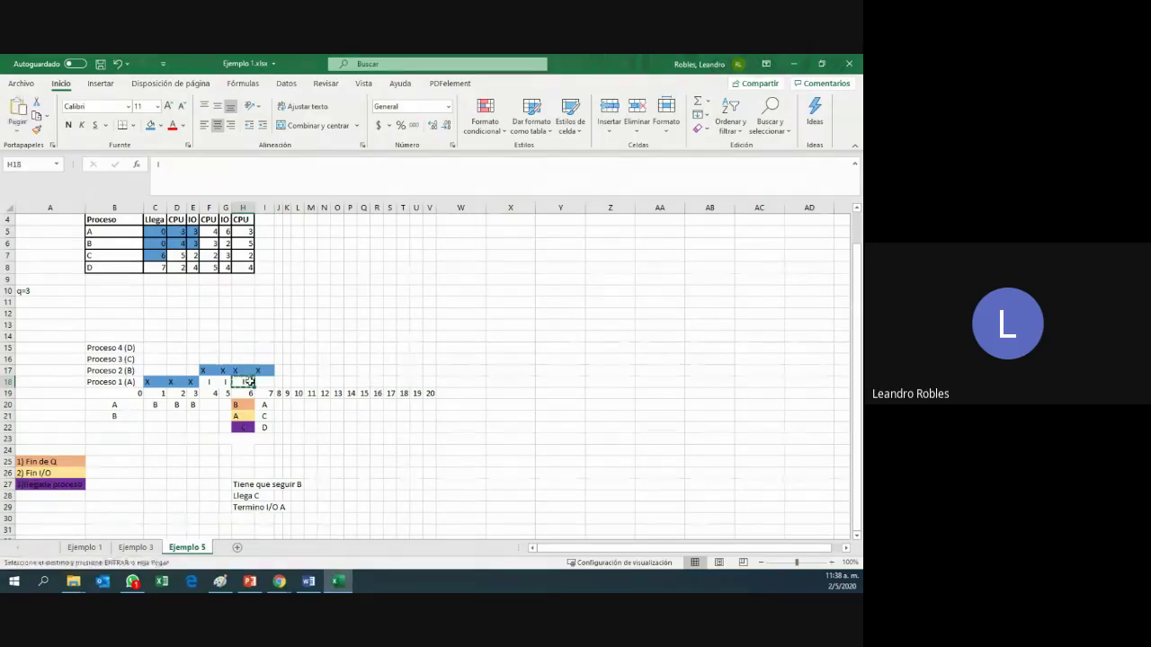
left_click_drag(279, 370, 326, 393)
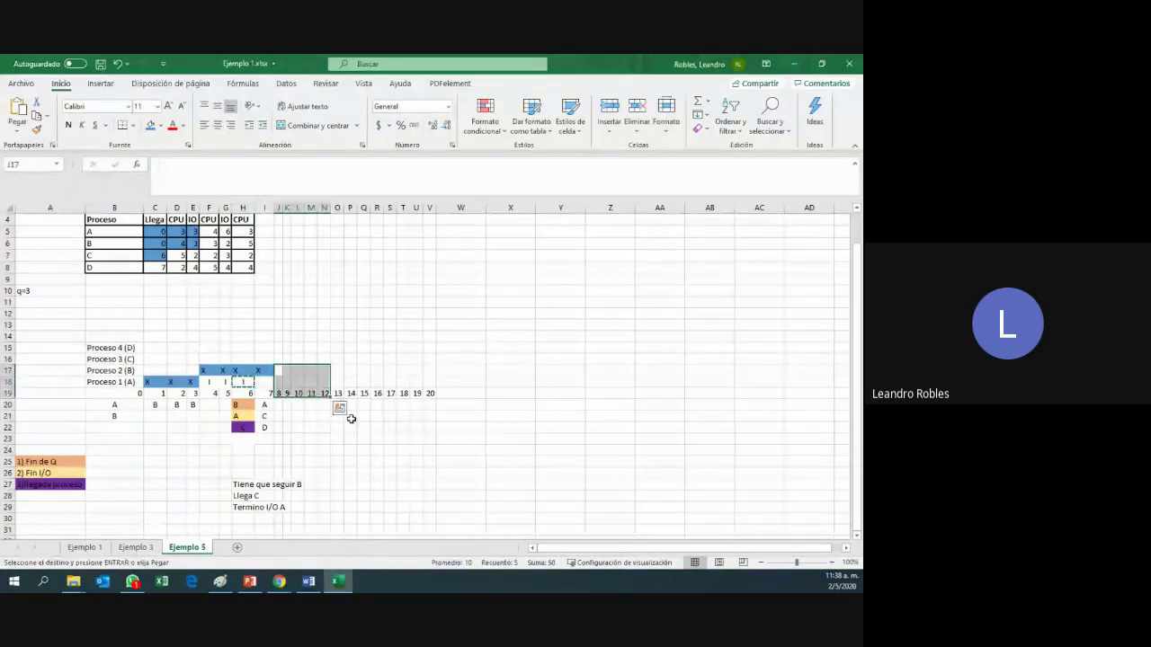
key("ctrl+v")
key("Escape")
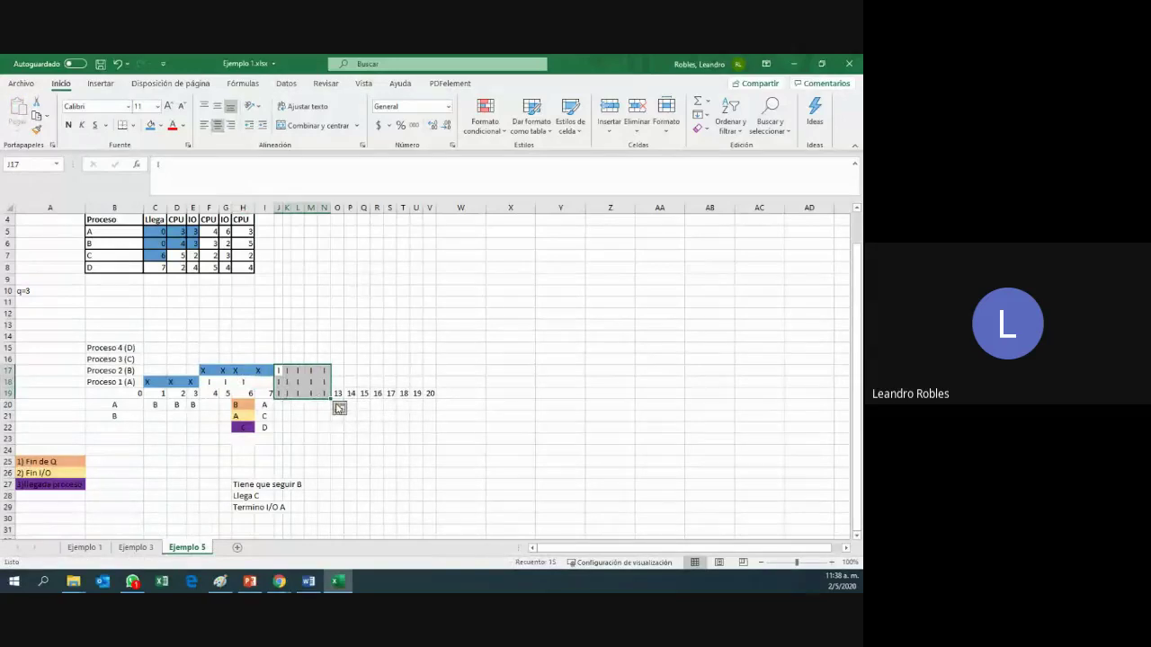
key("ctrl+z")
key("ctrl+z")
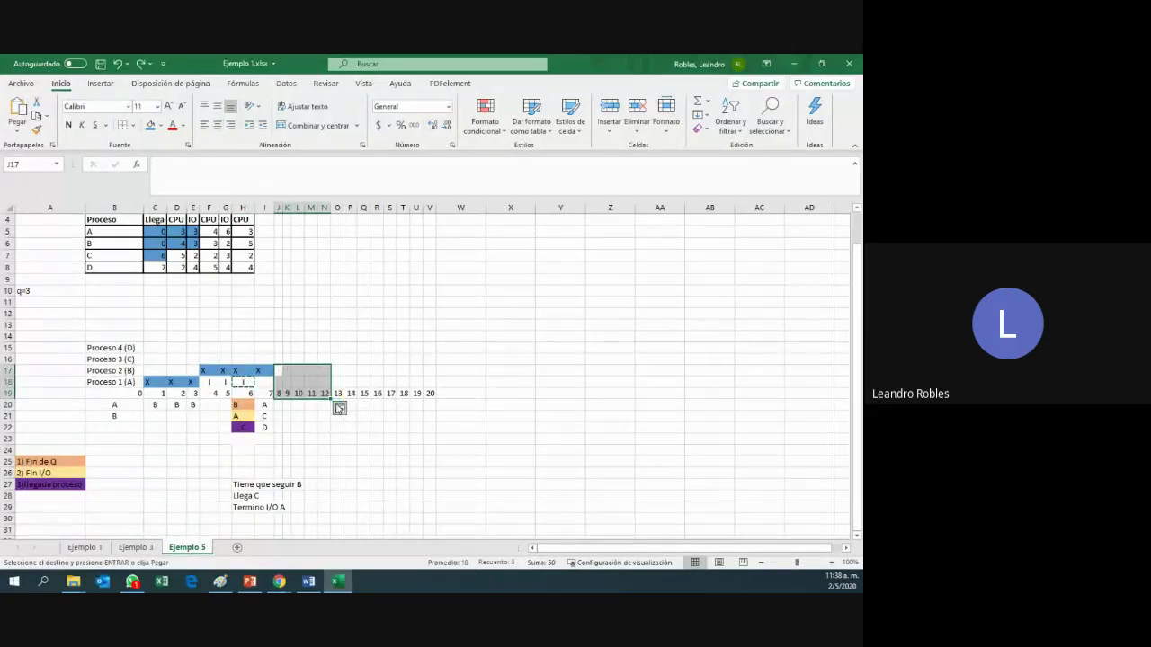
left_click(278, 370)
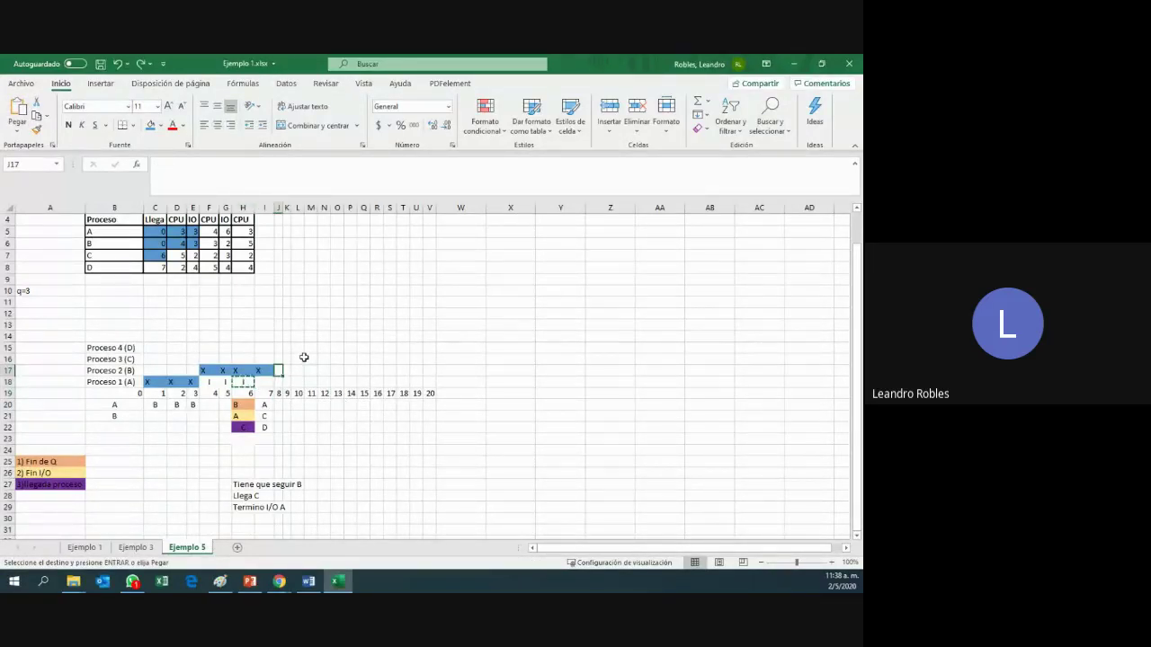
- Enter I in J17 for process B's IO at time 8 and give the cell a white fill
type("I")
key("ctrl+Return")
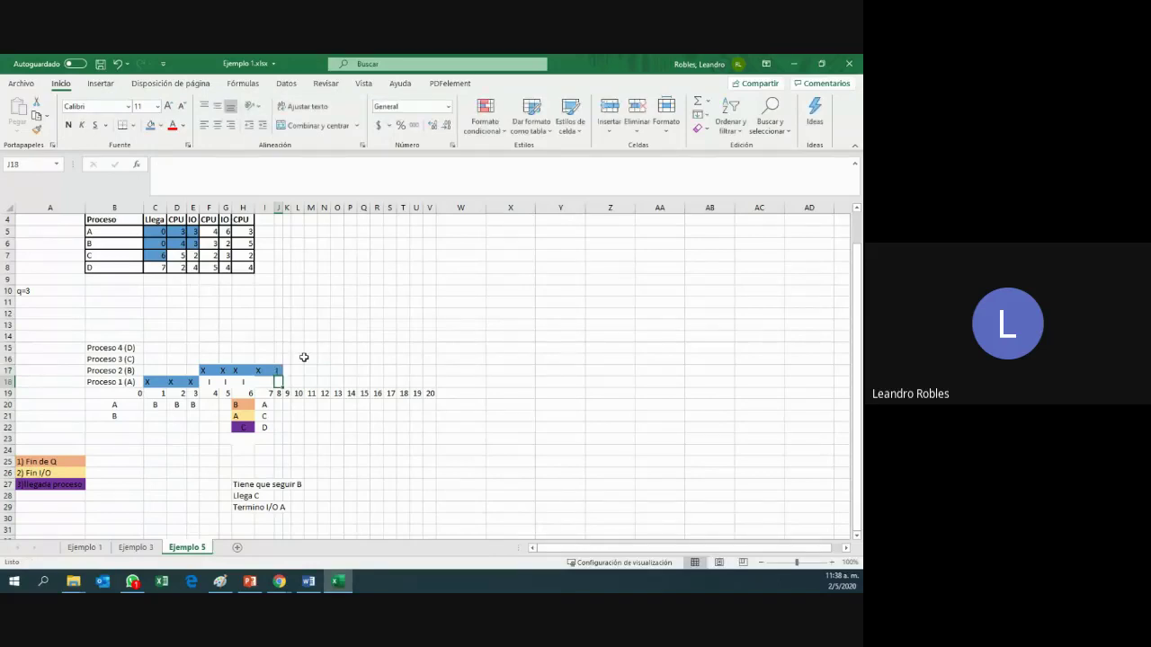
left_click(160, 125)
left_click(151, 158)
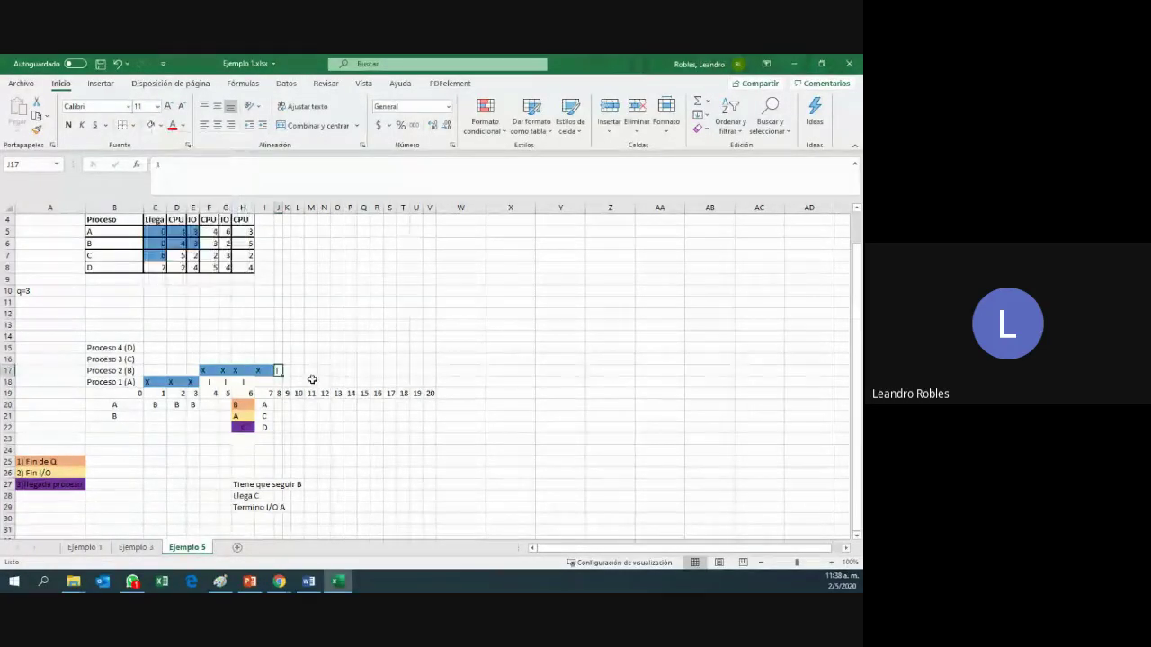
- Copy the I from J17 into K17:M17 for process B's IO and widen column J slightly
key("ctrl+c")
left_click_drag(282, 371, 310, 370)
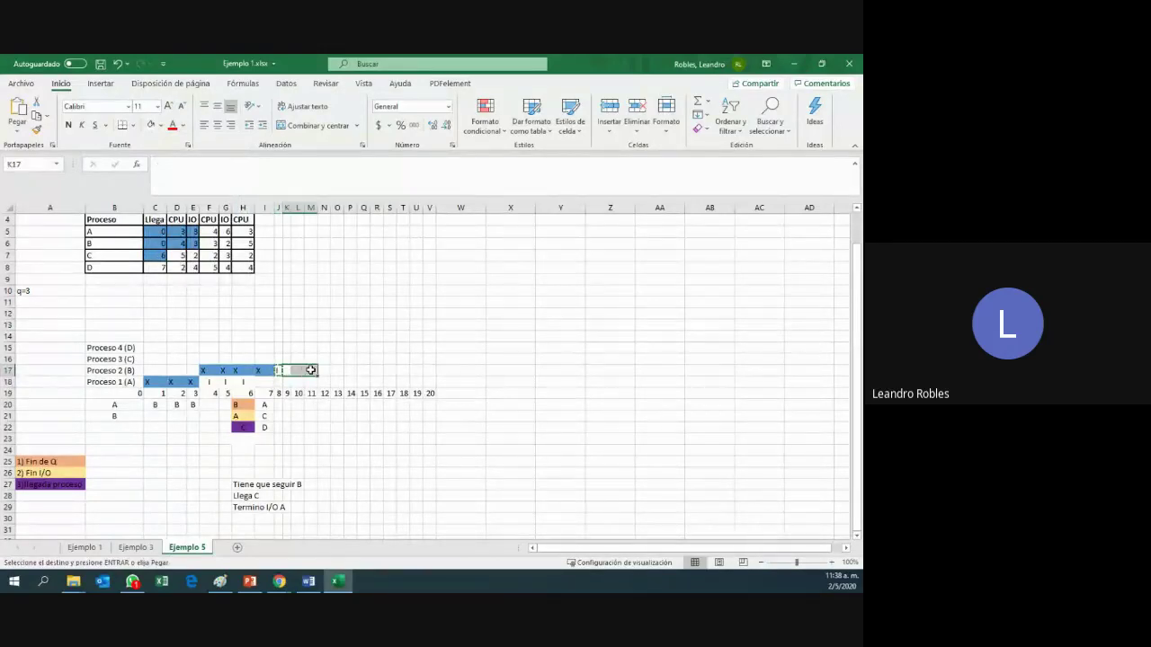
key("ctrl+v")
left_click(350, 360)
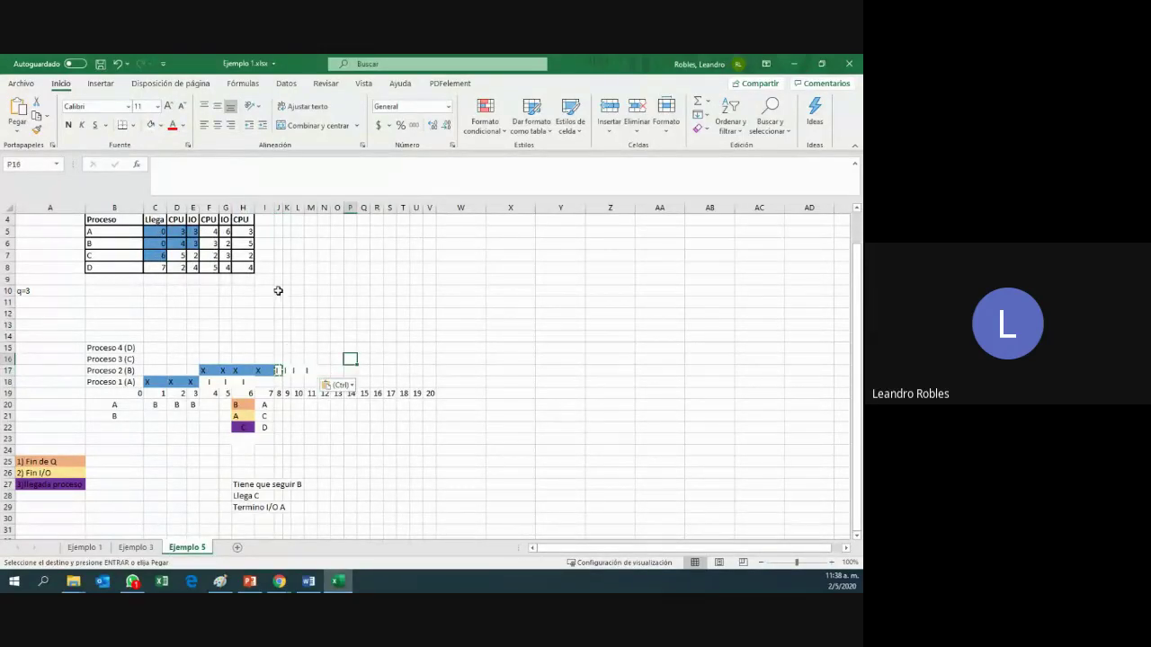
left_click_drag(283, 207, 284, 207)
left_click(301, 325)
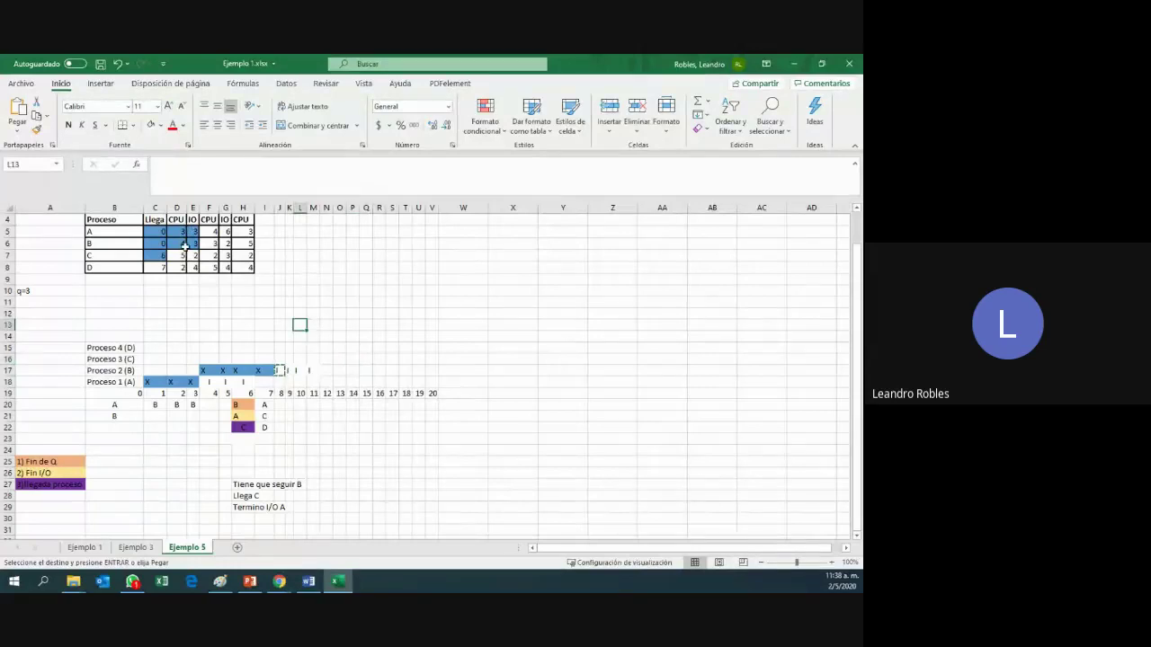
- Examine the process table and the ready queue under time 7 to determine which process runs from time 8
left_click(186, 256)
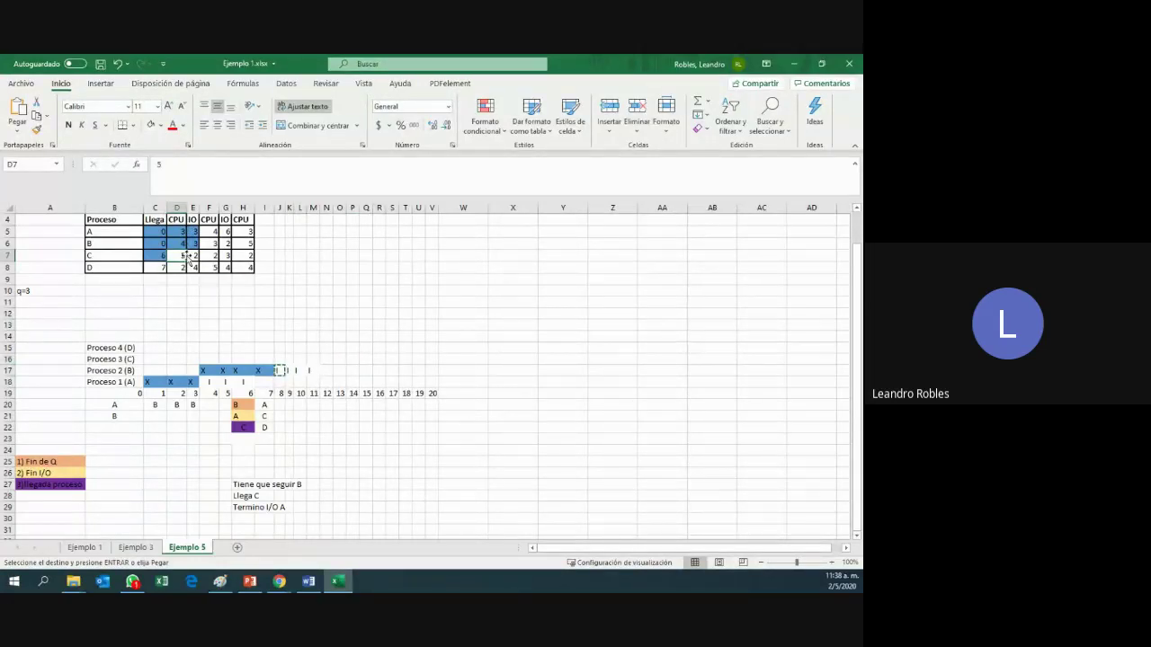
left_click(327, 371)
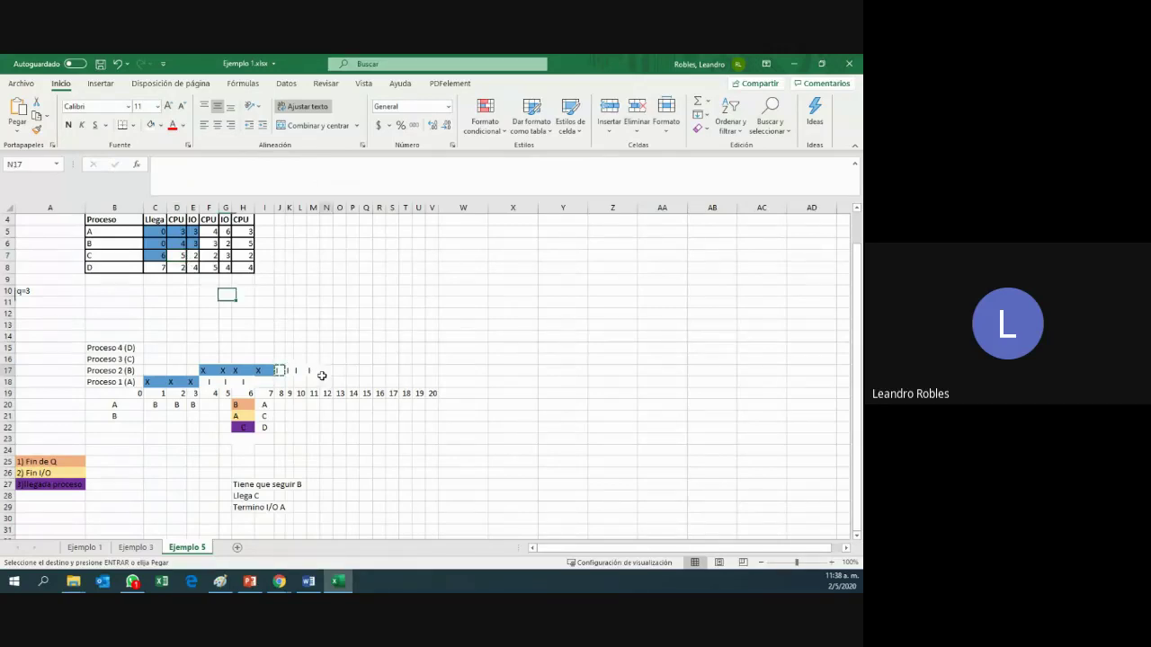
scroll(293, 387, "up", 1)
scroll(293, 387, "up", 1)
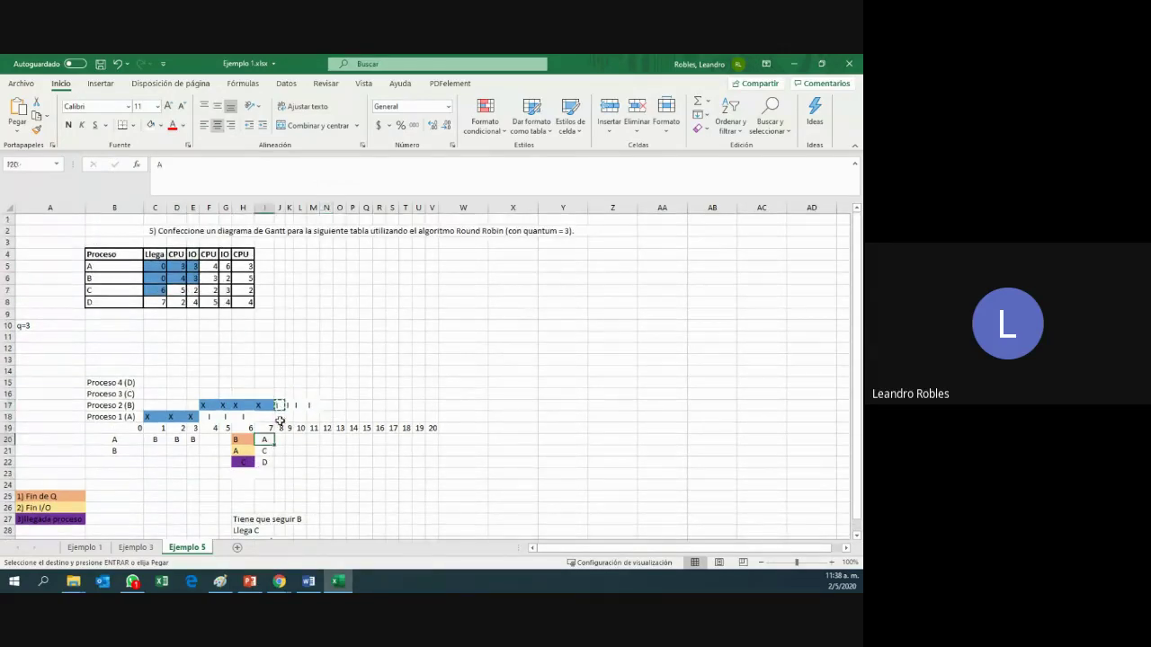
left_click(280, 417)
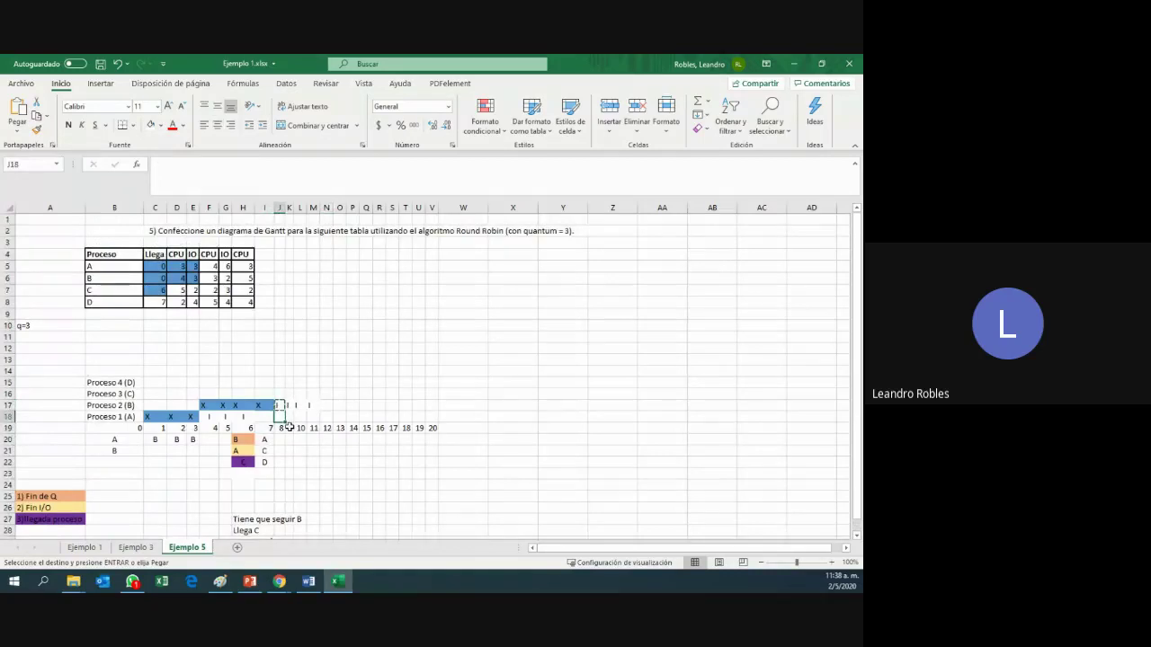
left_click(266, 439)
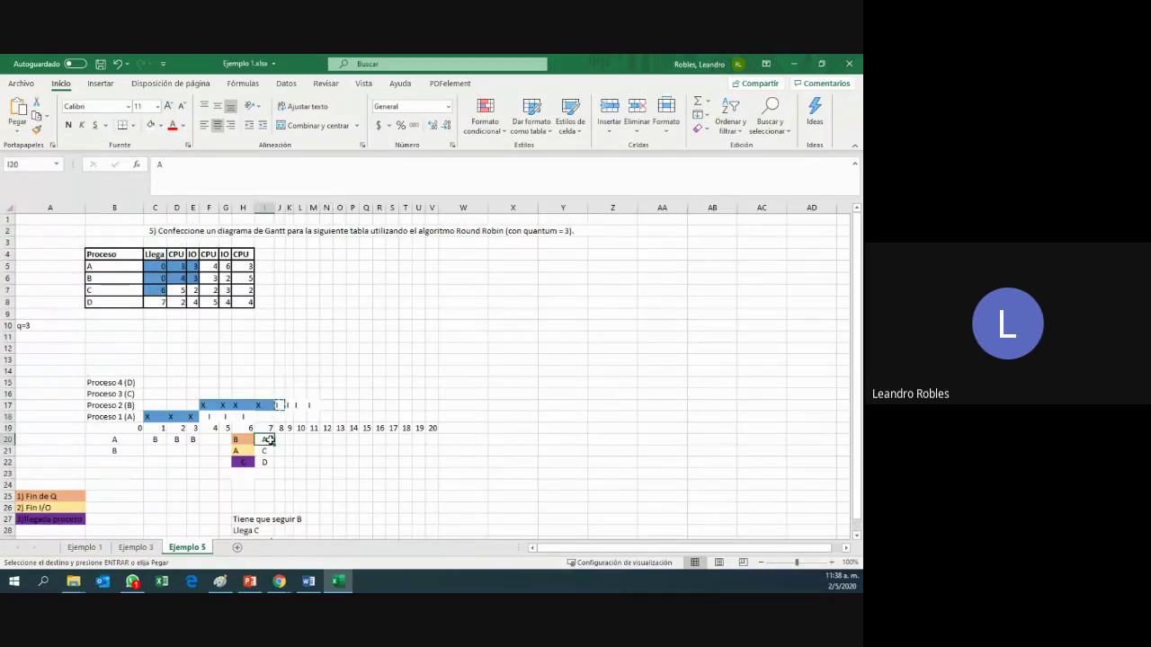
left_click(281, 418)
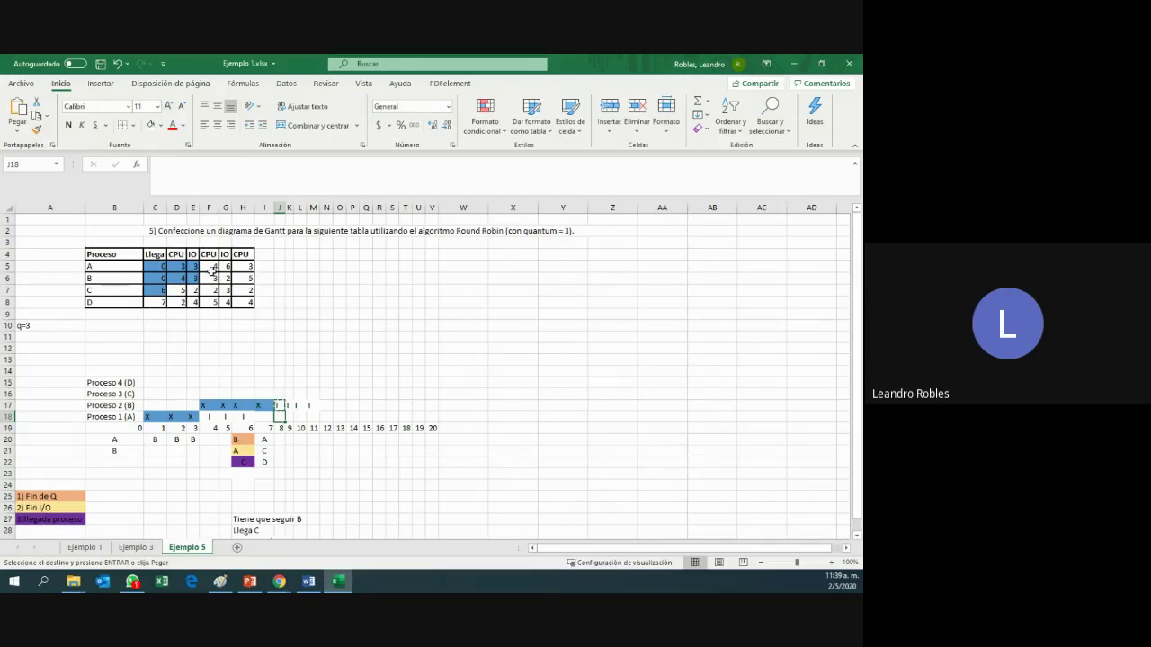
left_click(268, 439)
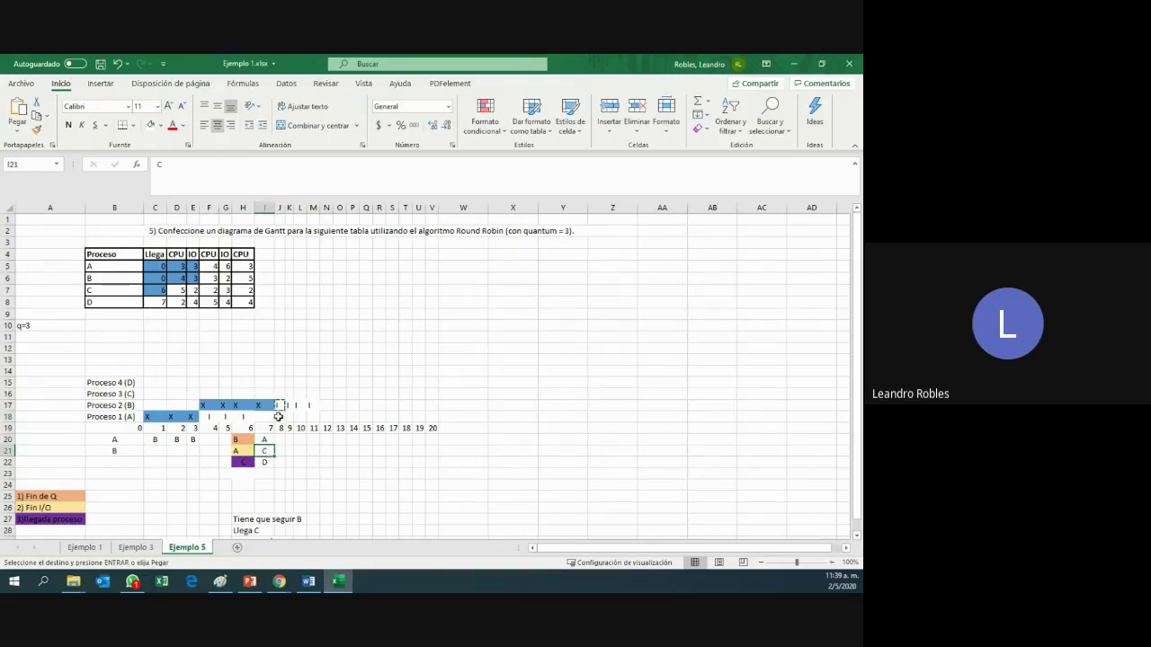
- Mark process A's CPU execution with X in J18:L18 and fill those cells with blue
left_click(279, 417)
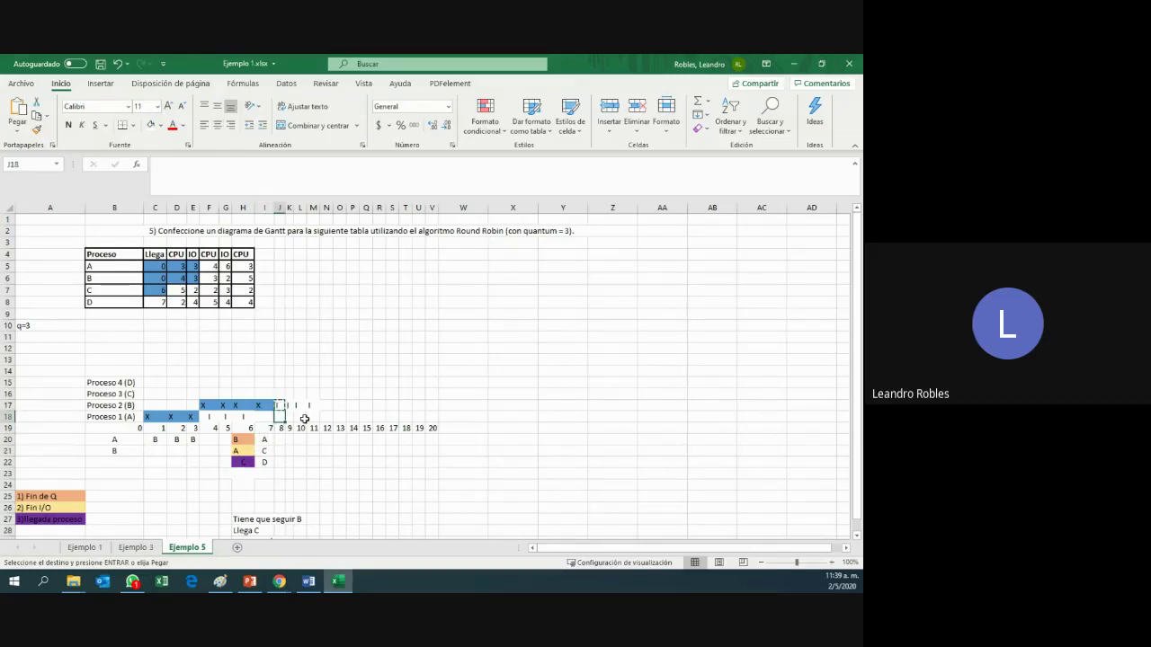
type("X")
key("Right")
type("X")
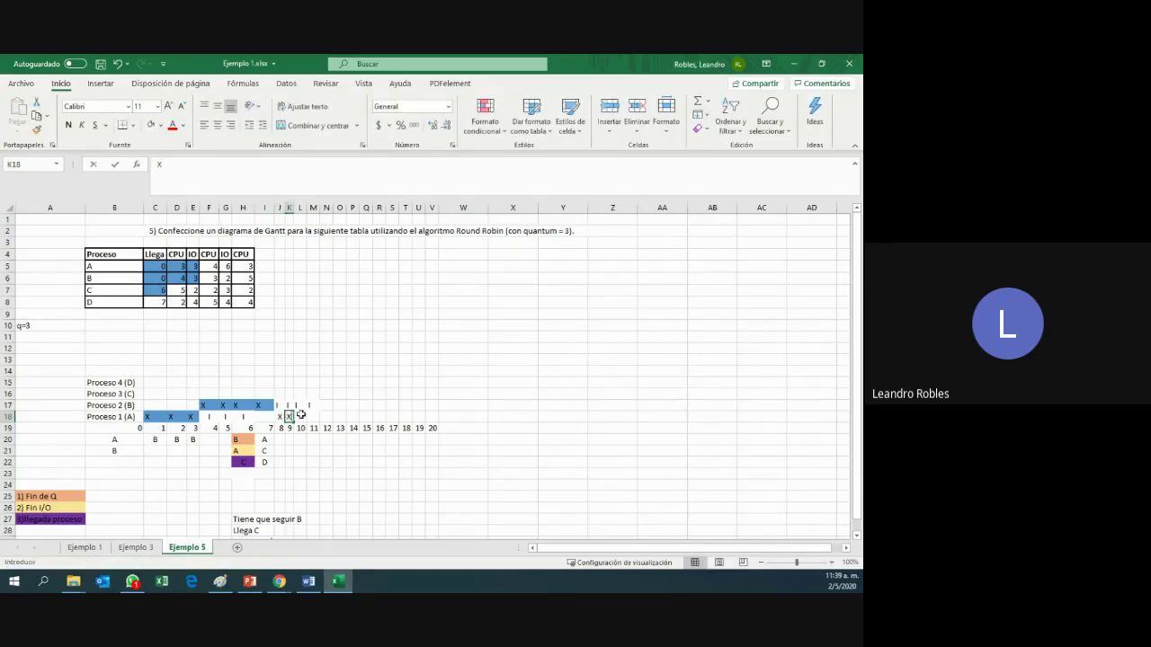
key("Right")
type("X")
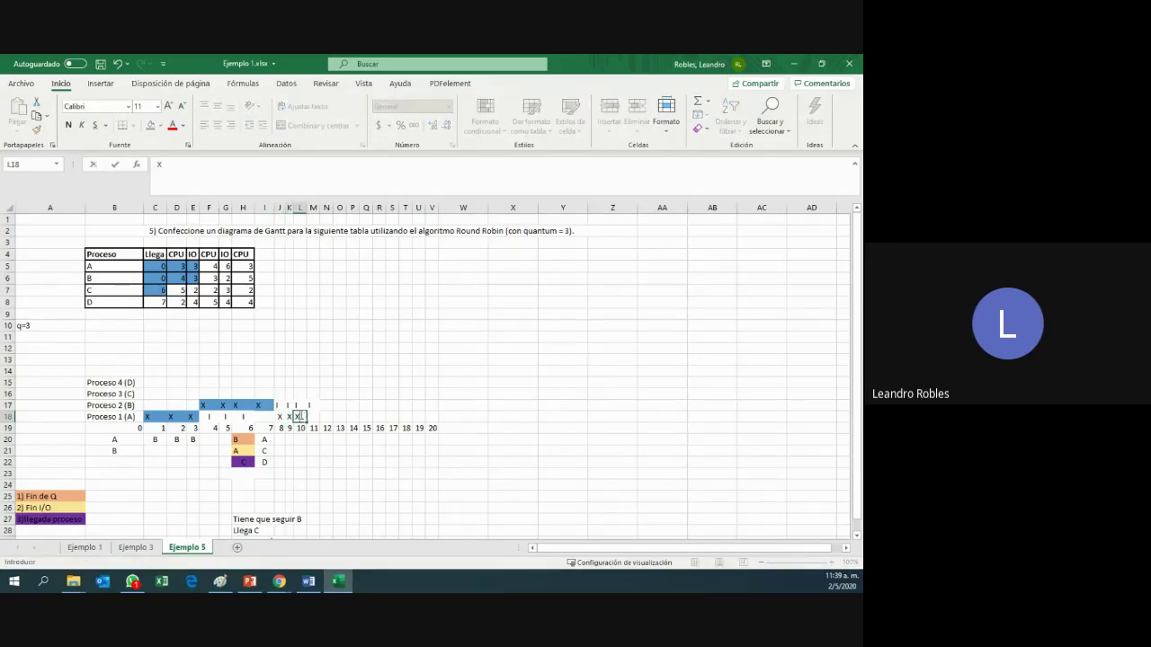
left_click(326, 416)
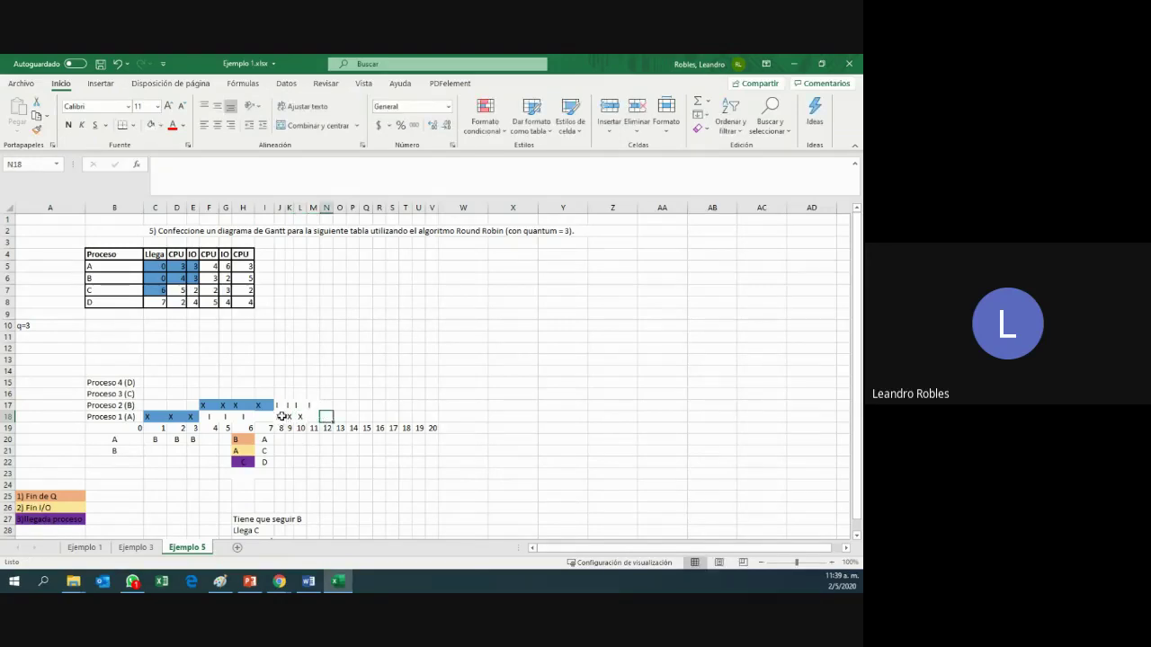
left_click_drag(279, 416, 302, 417)
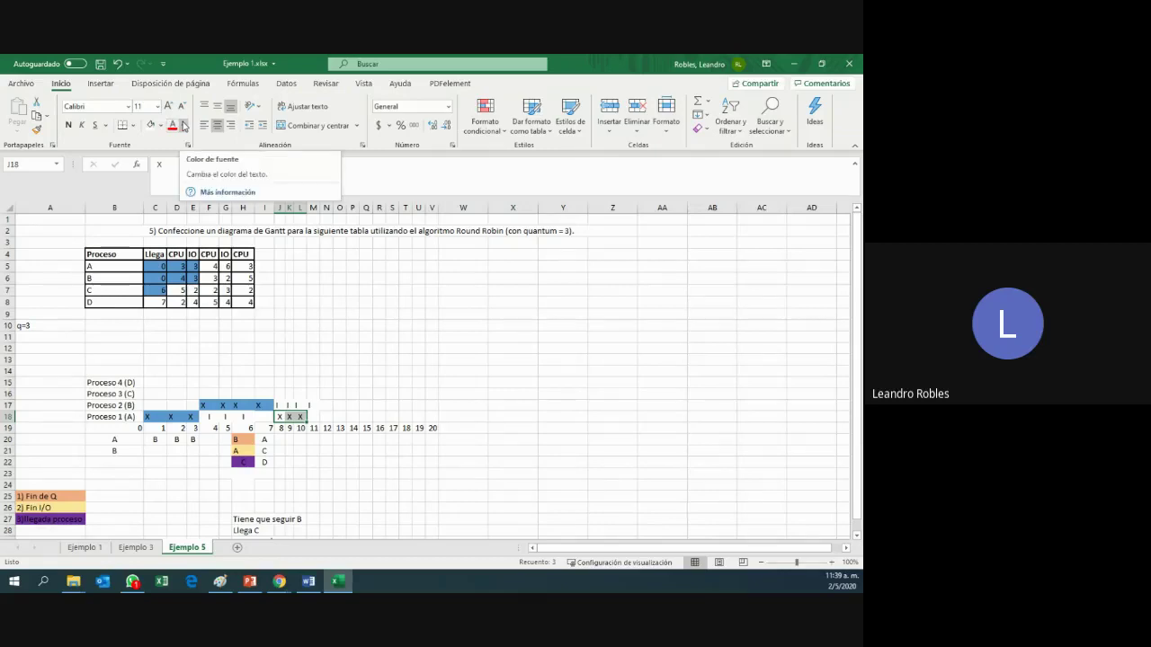
left_click(160, 126)
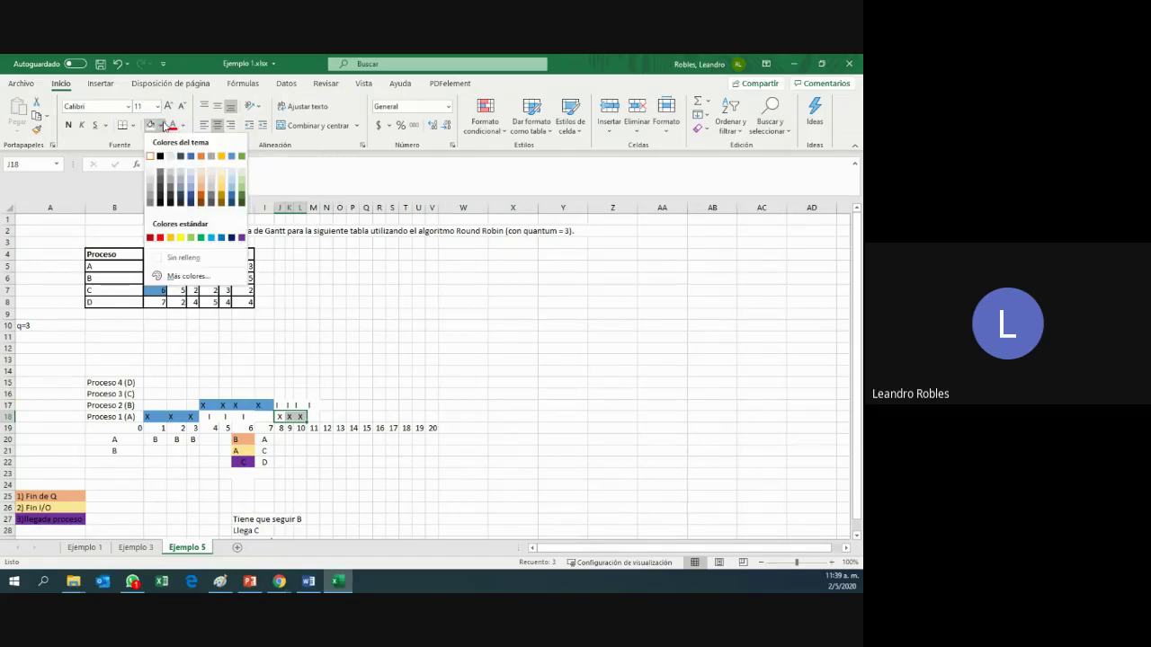
left_click(231, 157)
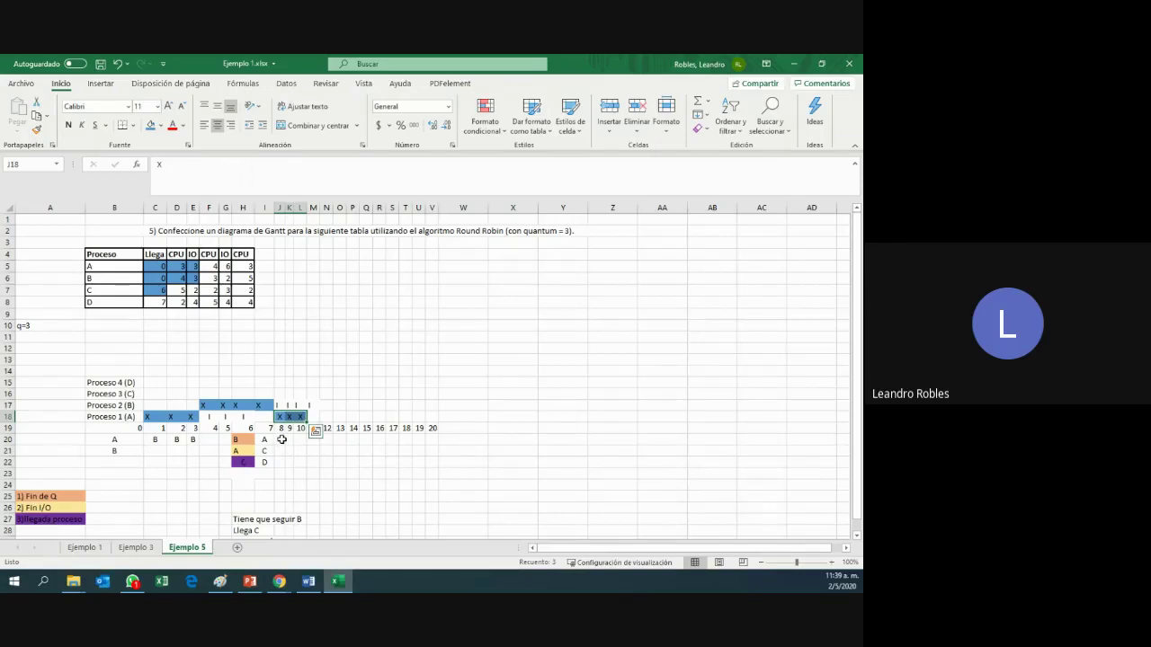
- Enter the ready queue letters C in J20:L20 and D in J21:L21 under times 8, 9 and 10
left_click(281, 440)
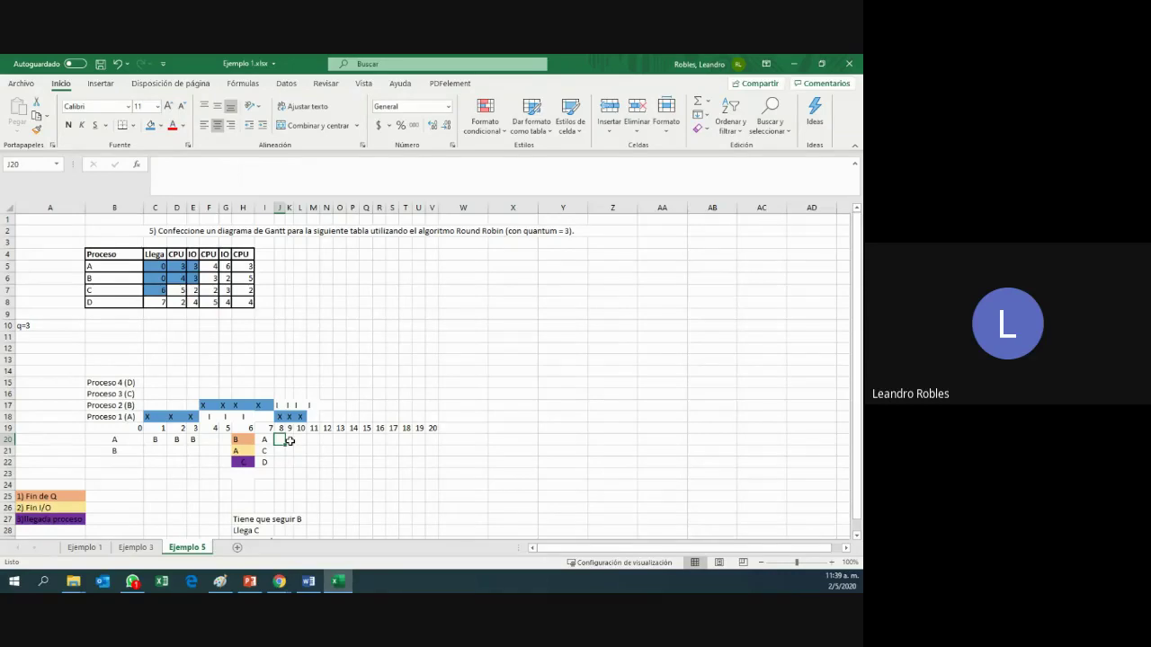
type("C")
key("Return")
type("D")
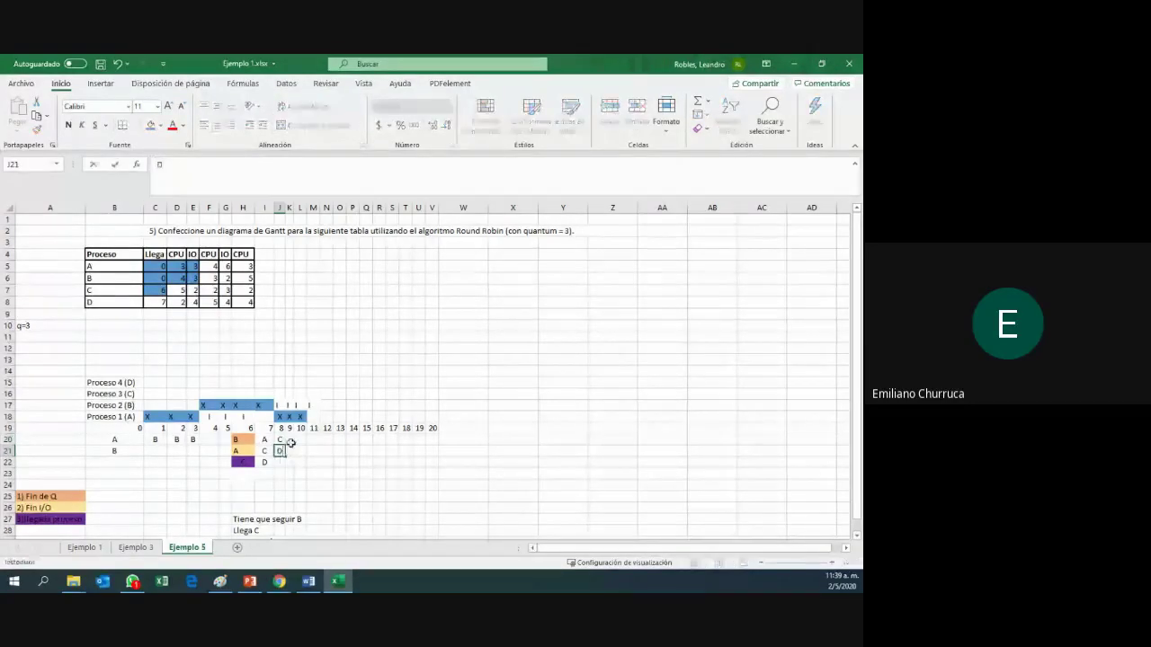
left_click(289, 451)
type("D")
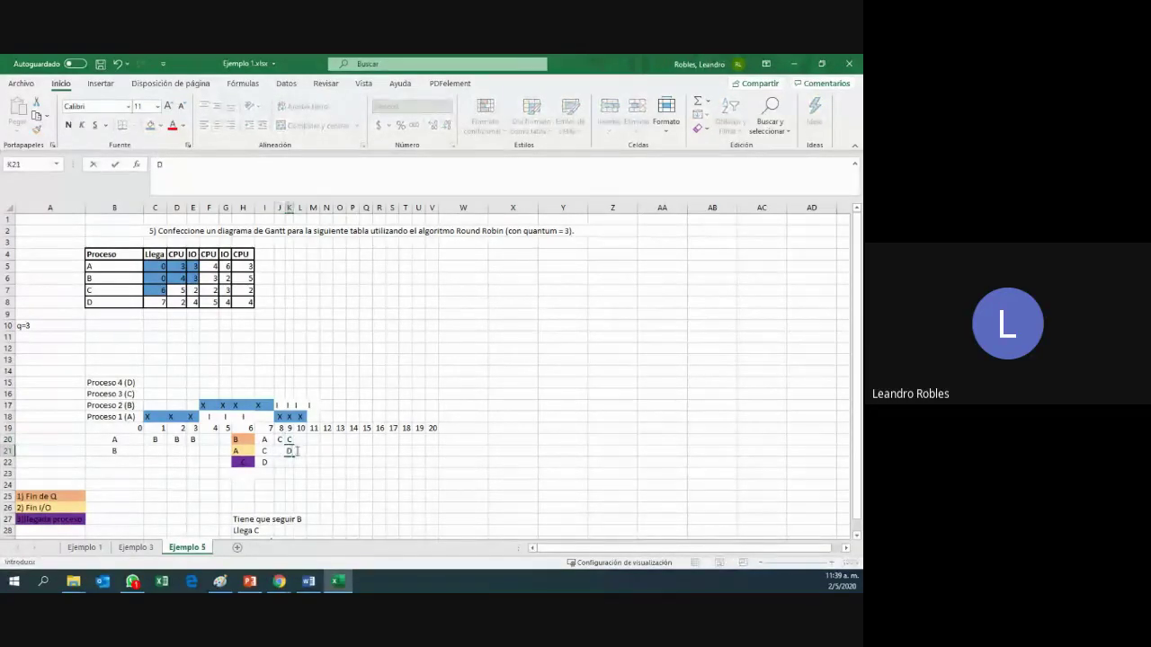
key("Return")
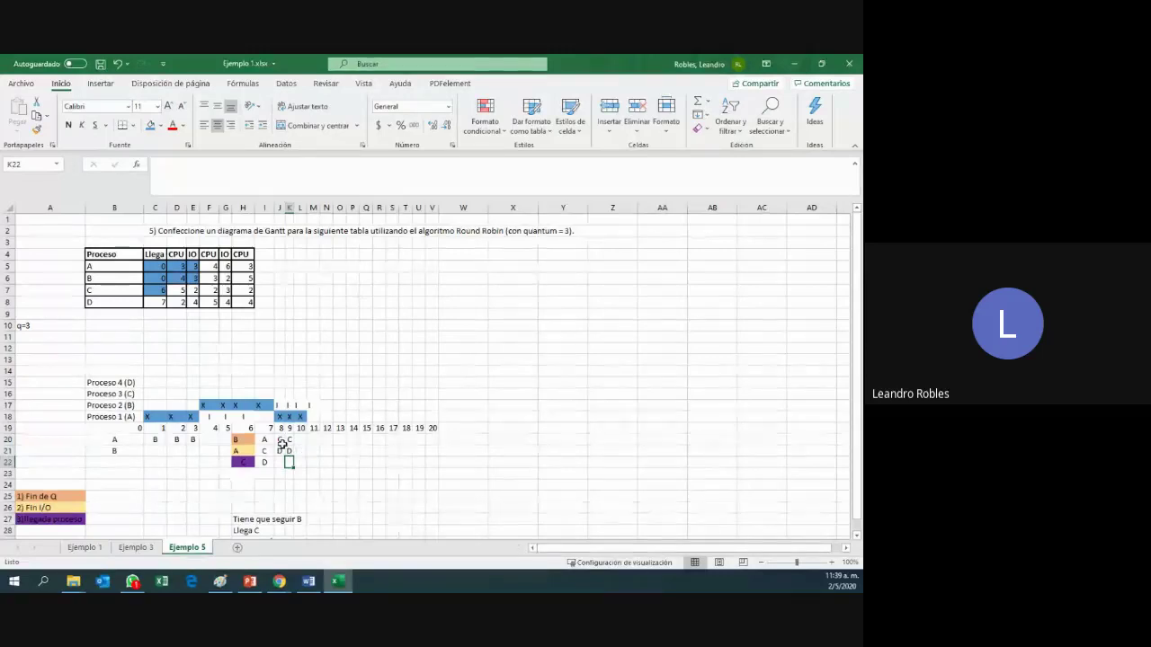
left_click(301, 439)
type("C")
left_click(300, 452)
type("D")
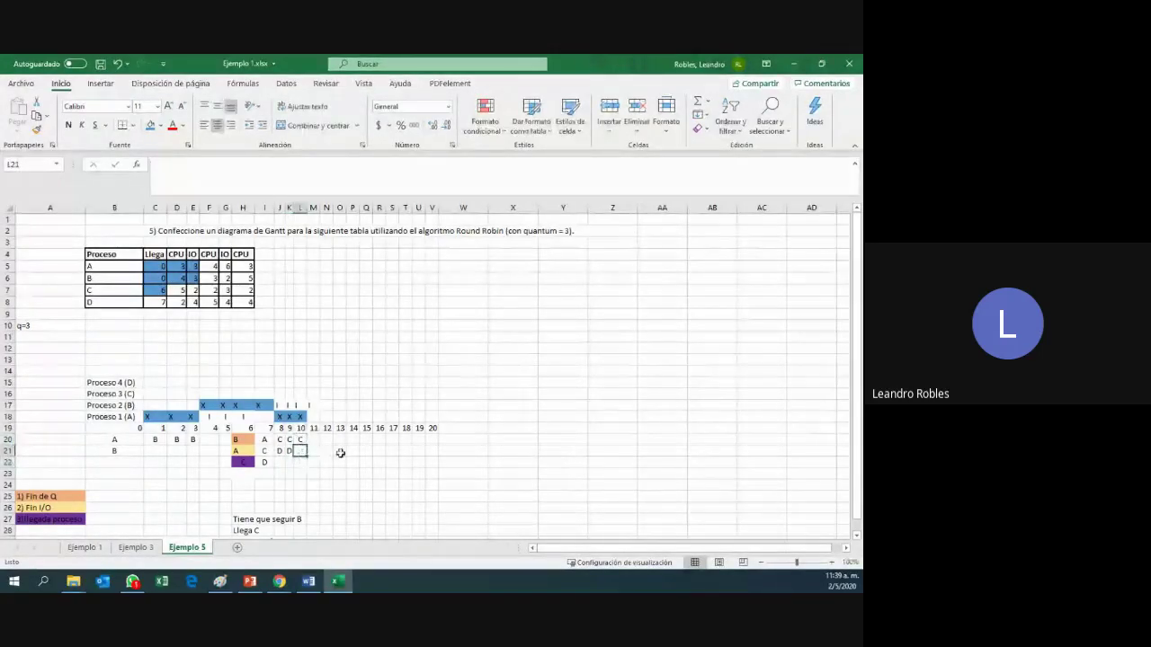
left_click(339, 461)
- Enter the ready queue letters D and A in M20:M21 under time 11
left_click(314, 439)
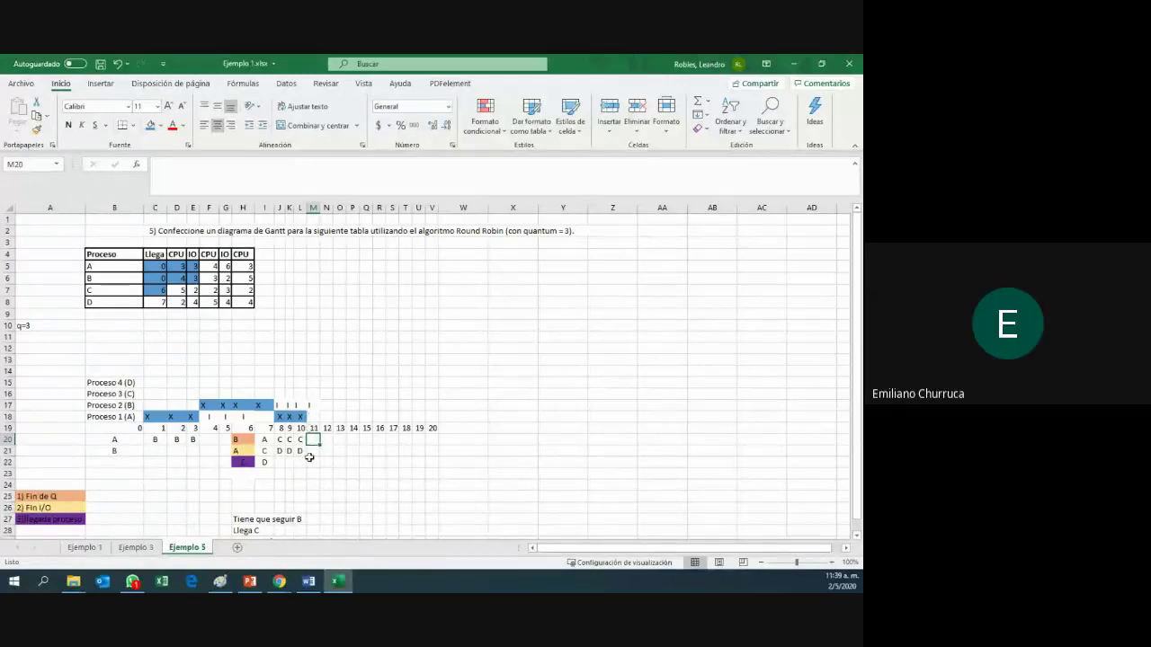
key("Down")
key("Down")
left_click(315, 440)
type("D")
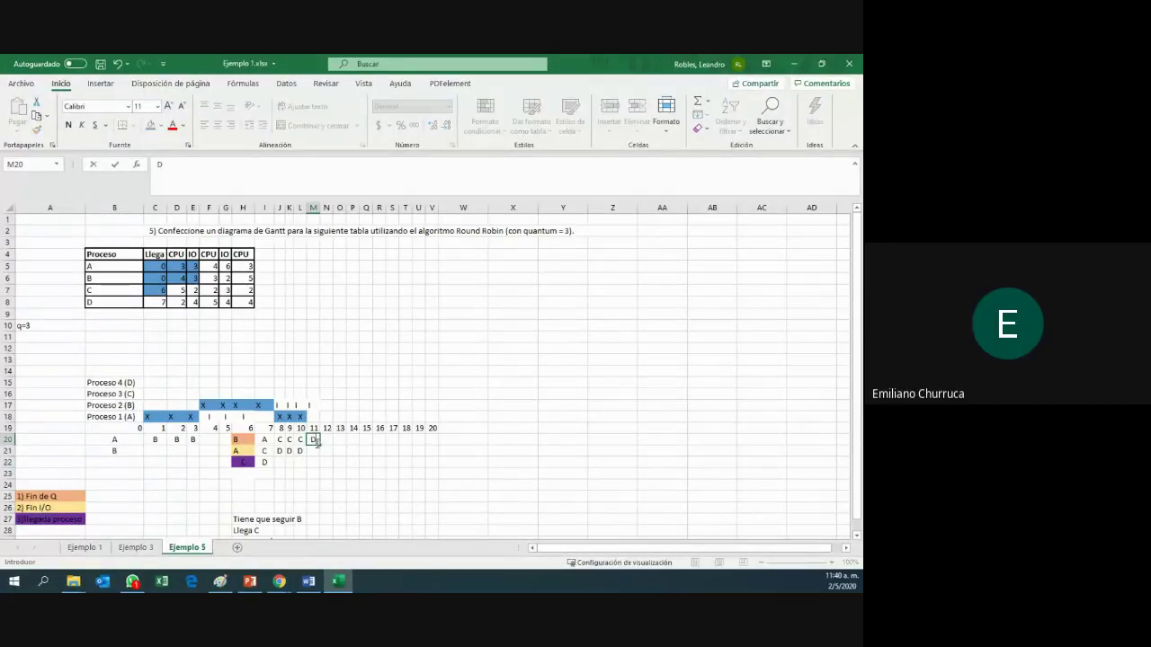
key("Return")
type("A")
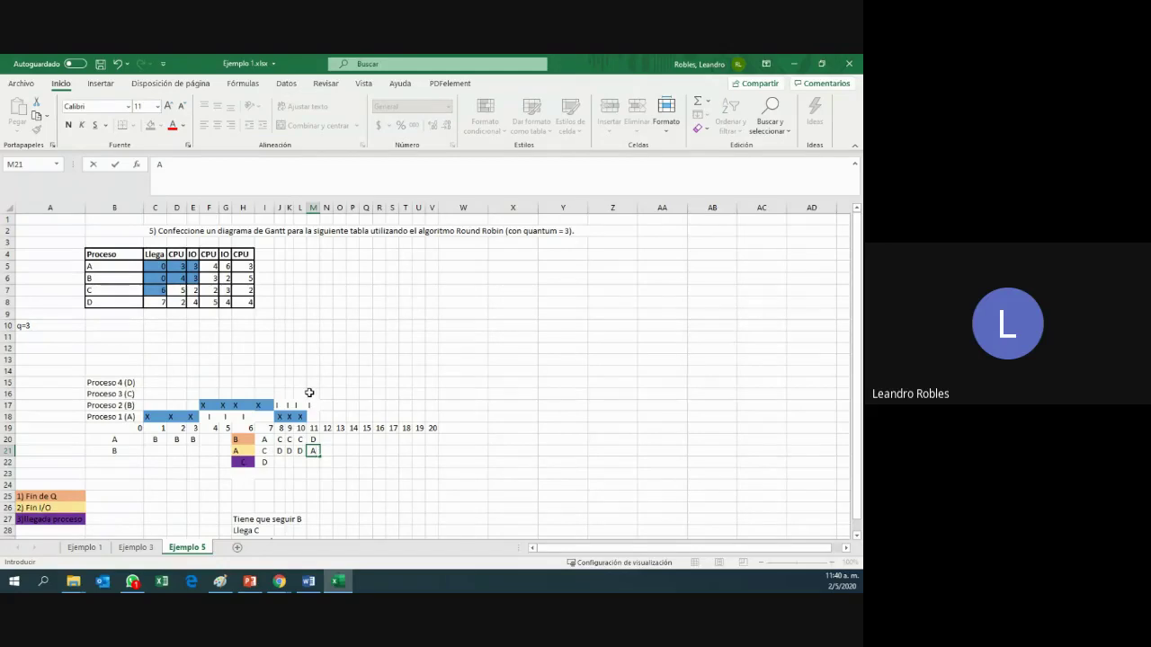
left_click(311, 392)
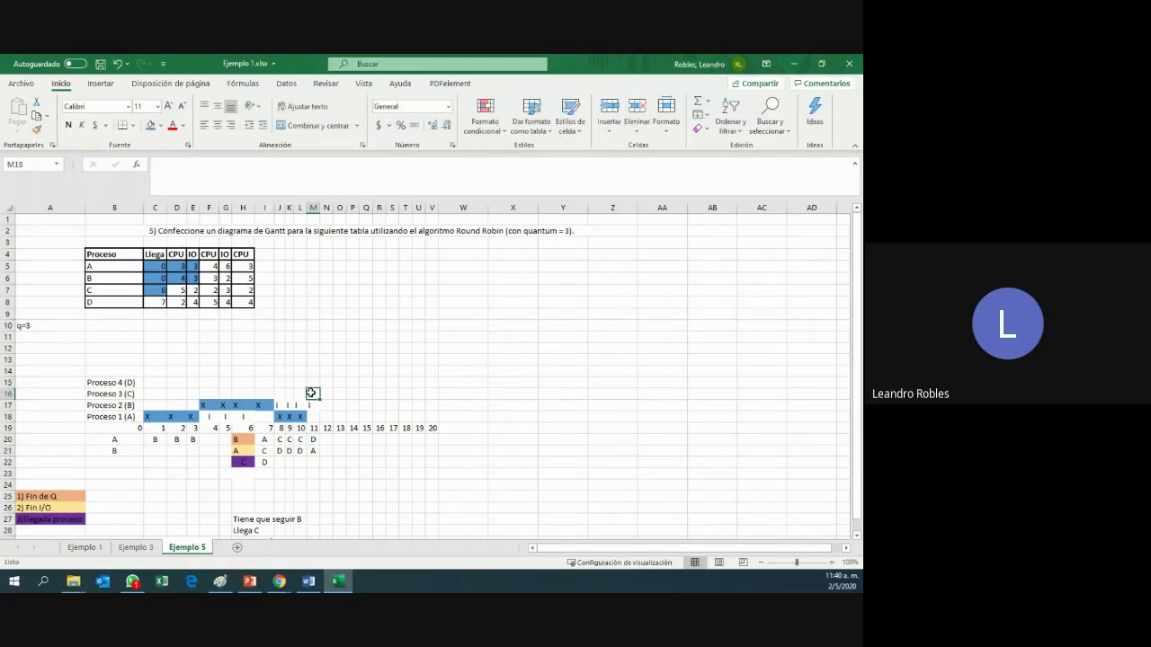
- Mark process C's CPU execution with X in M16:O16 and fill those cells with blue
left_click(177, 289)
left_click(310, 394)
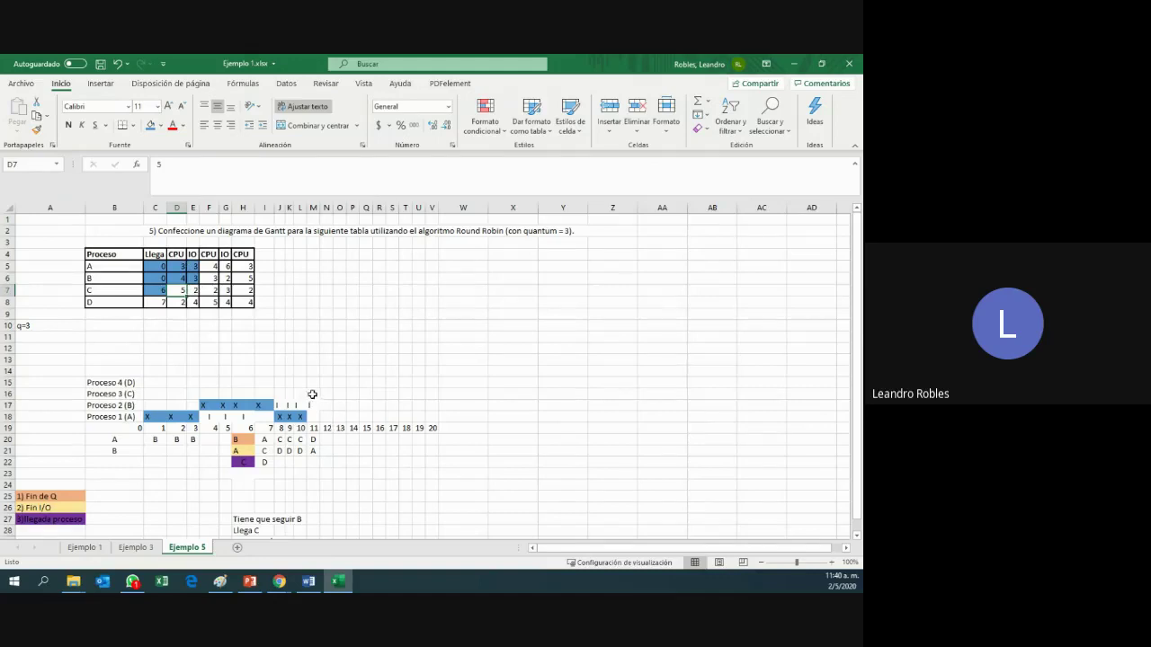
type("X")
left_click(327, 393)
type("X")
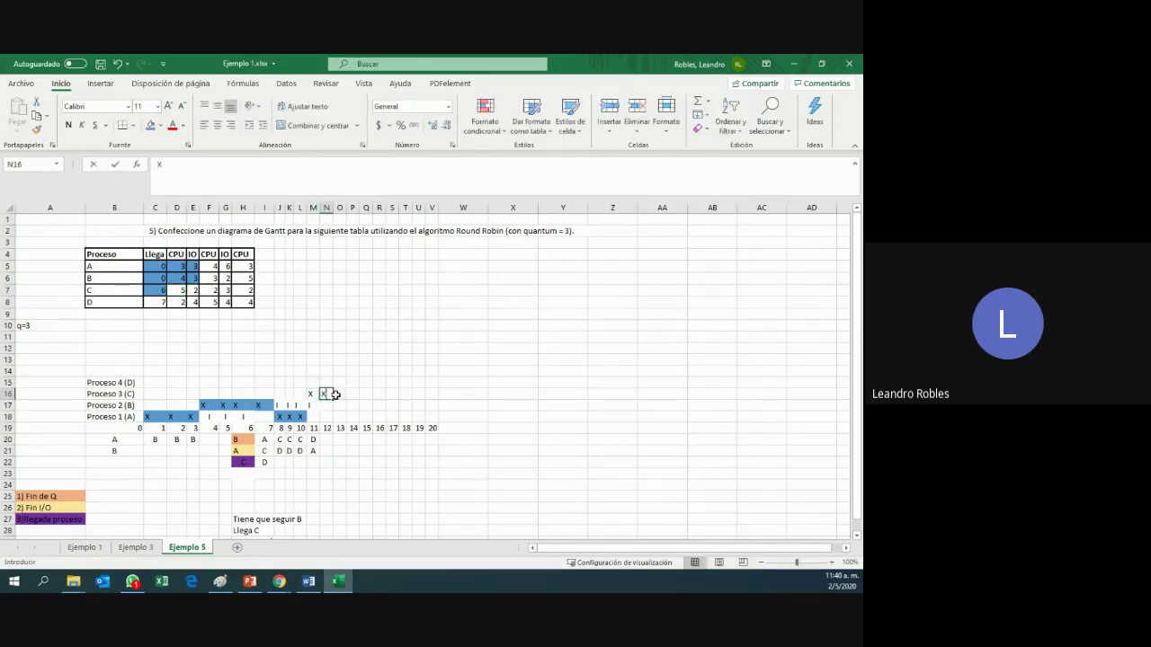
left_click(339, 394)
type("X")
left_click_drag(310, 393, 339, 394)
left_click(150, 125)
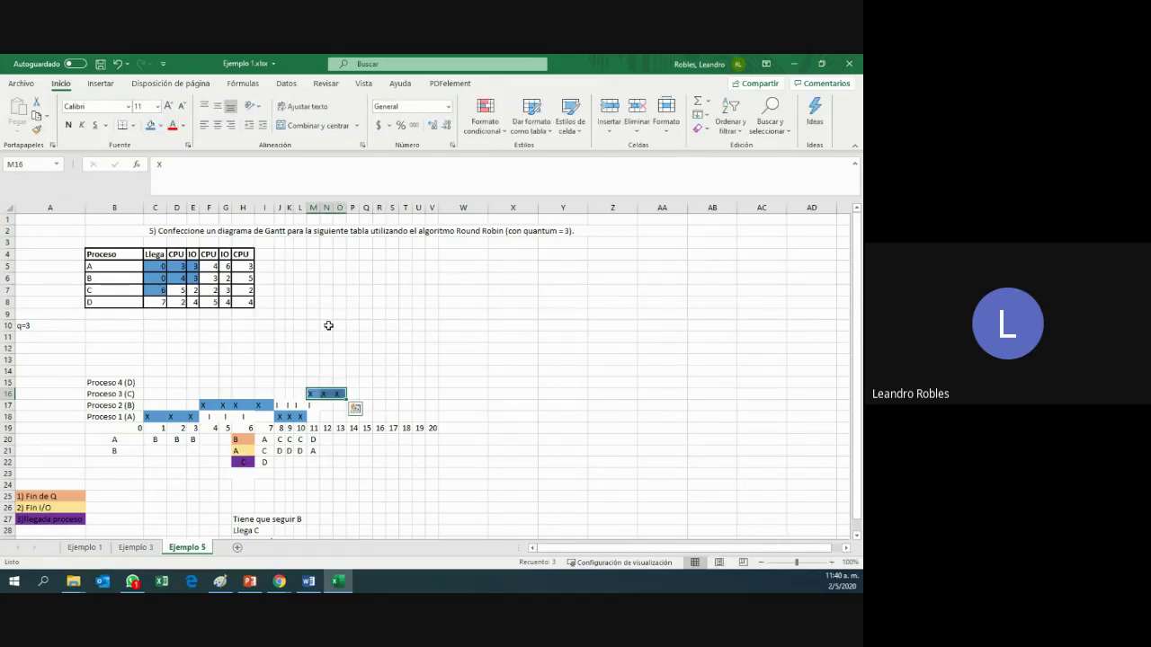
left_click(317, 406)
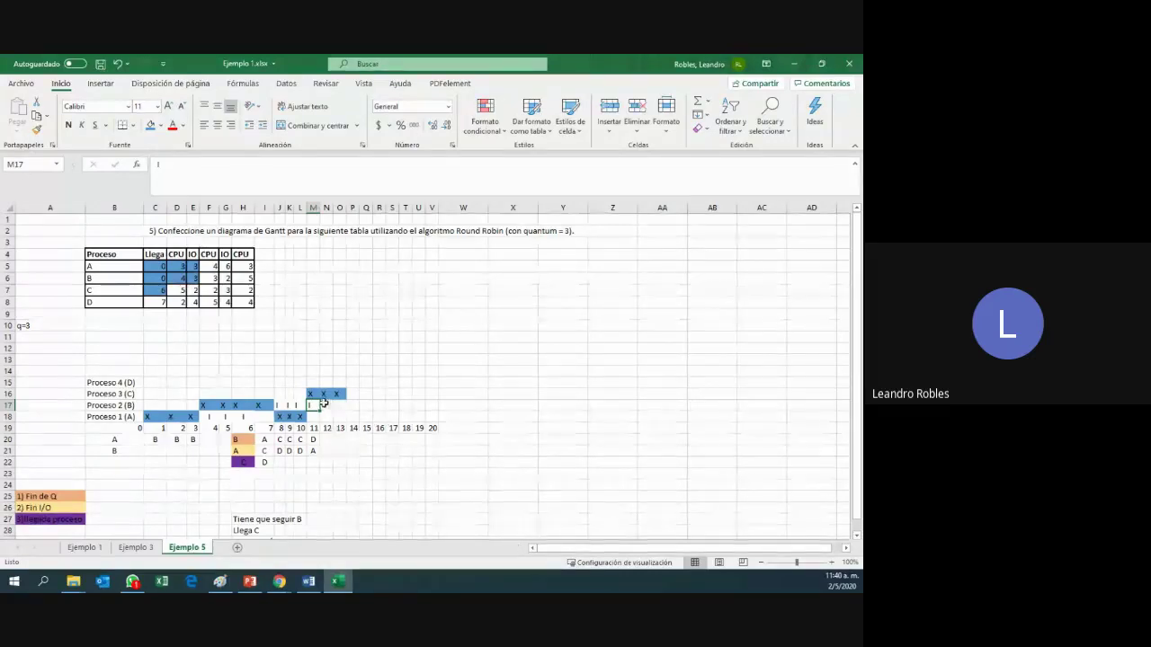
- Enter the note "Termino B" in cell M25 beneath the time 11 column of the Gantt chart
left_click(313, 495)
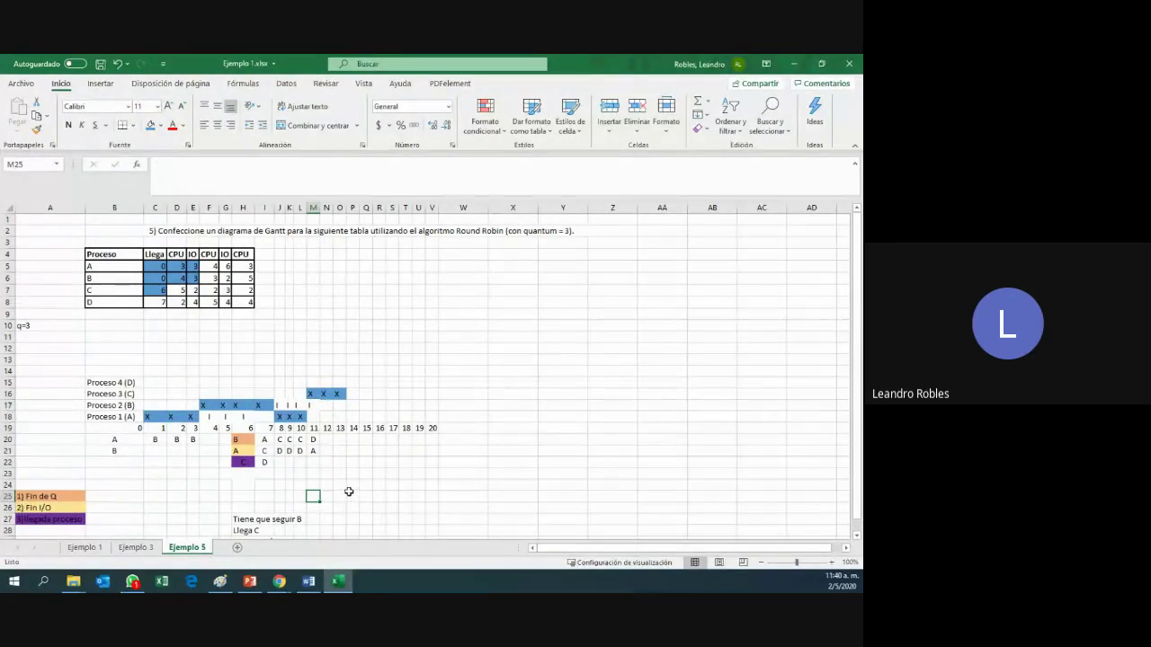
type("Termino B")
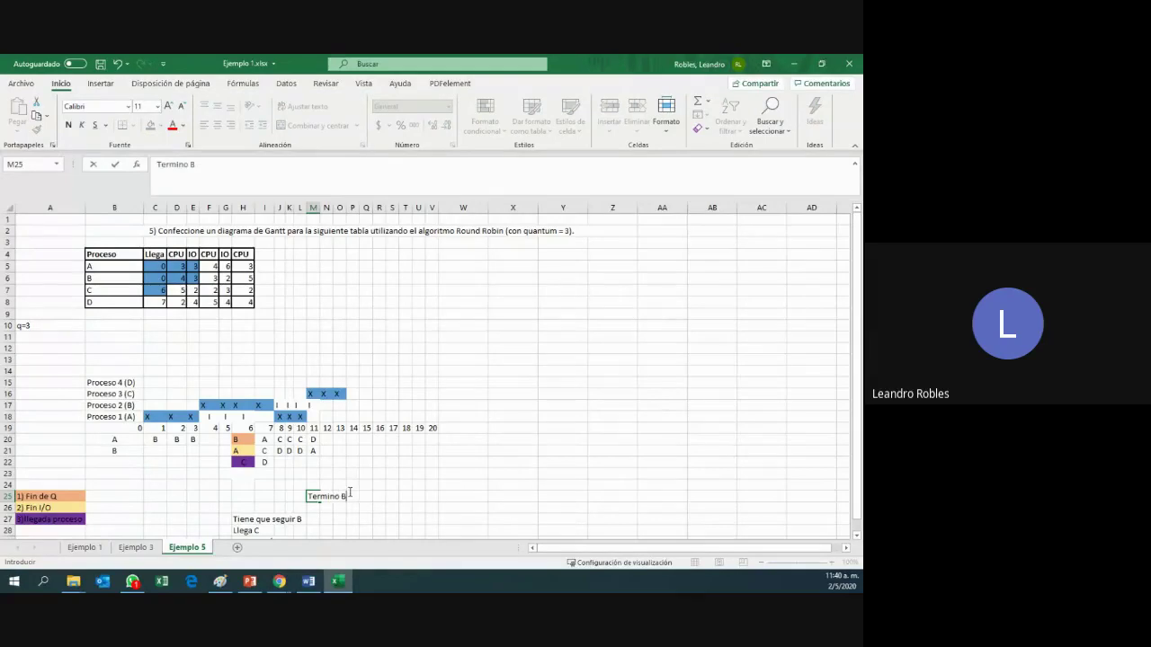
key("Return")
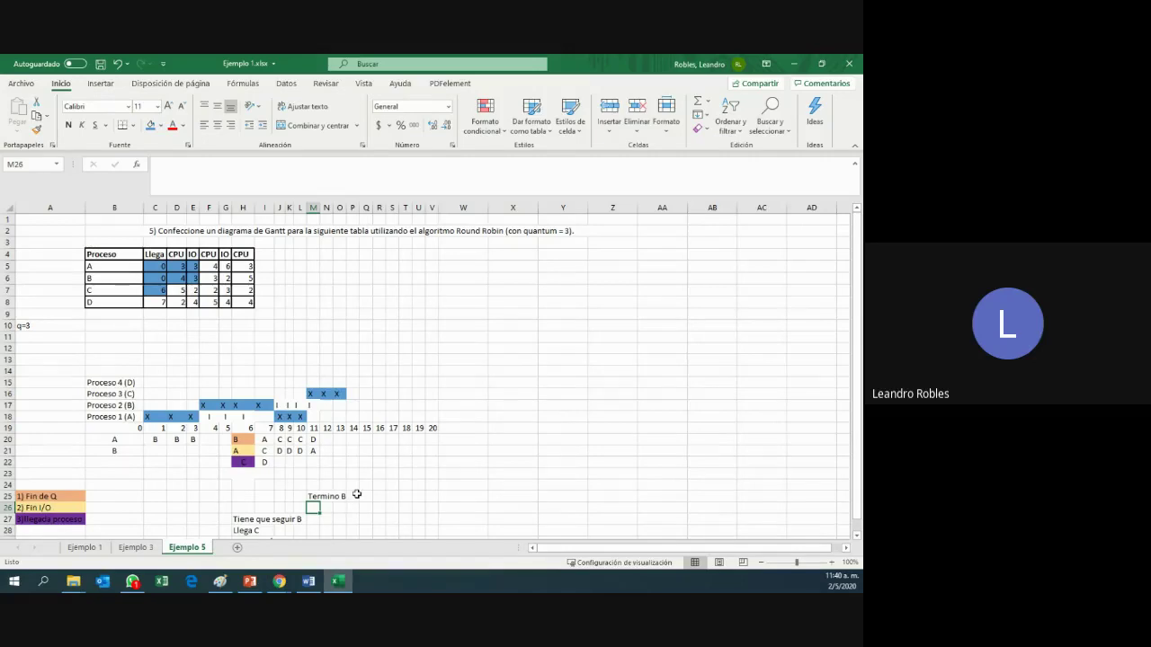
- Enter the note "A termino su turno" in cell M26
type("A vuelv")
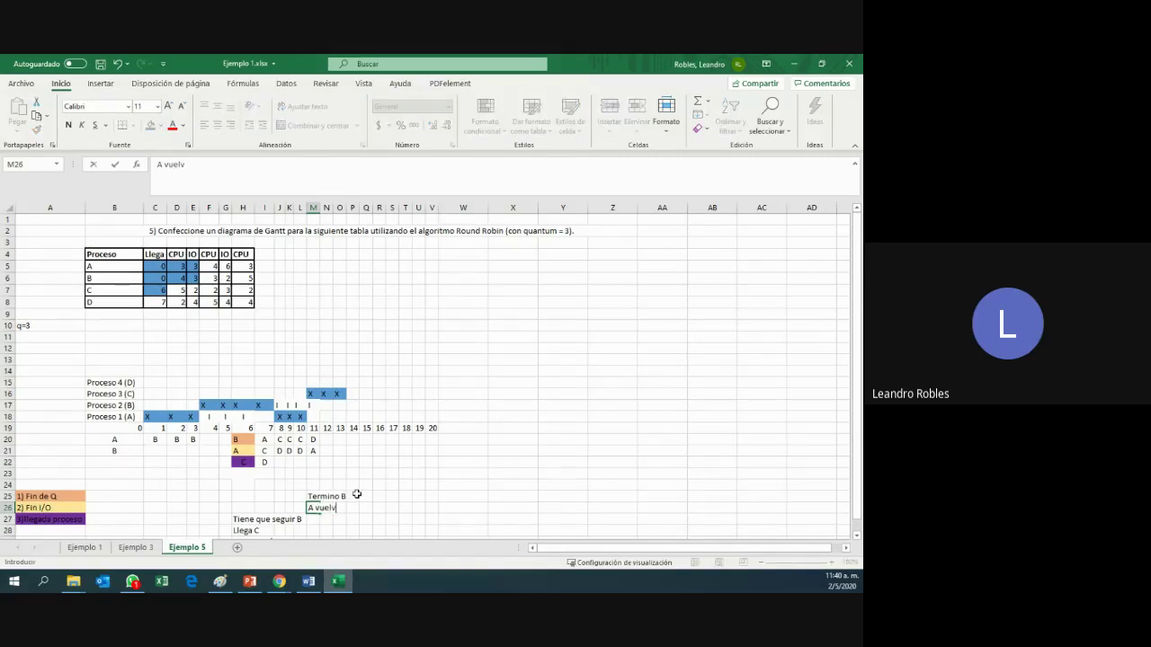
type("e a la")
key("BackSpace")
key("BackSpace")
key("BackSpace")
key("BackSpace")
key("BackSpace")
type("termubi sy")
key("BackSpace")
key("BackSpace")
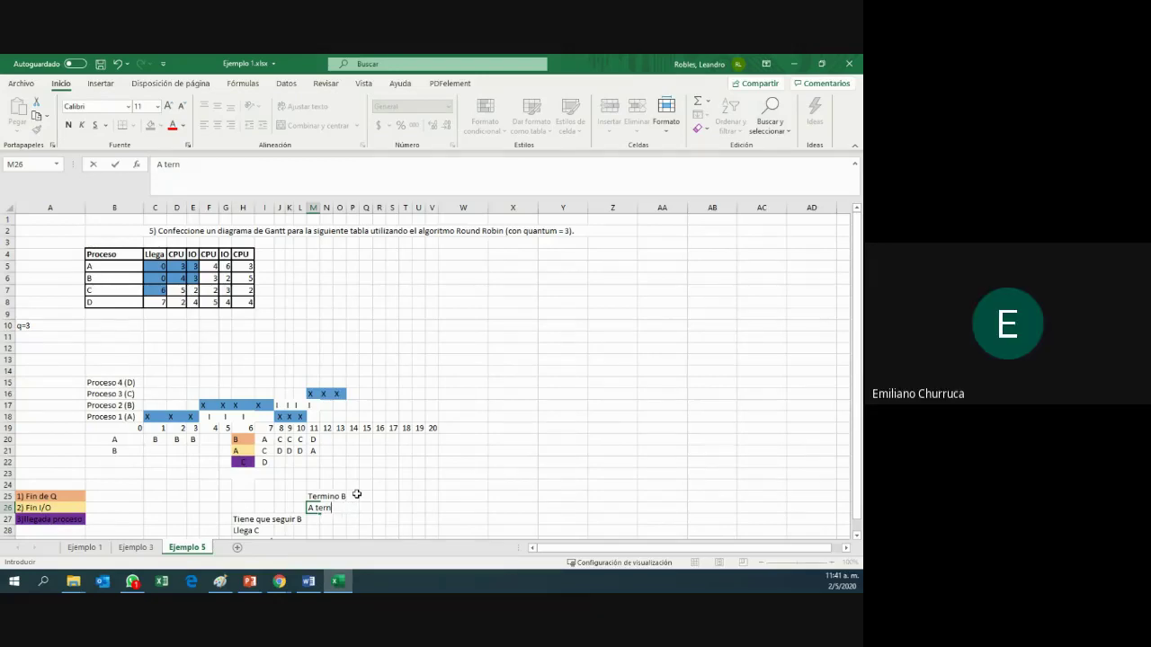
type("n")
type("mino sy")
type(" turn")
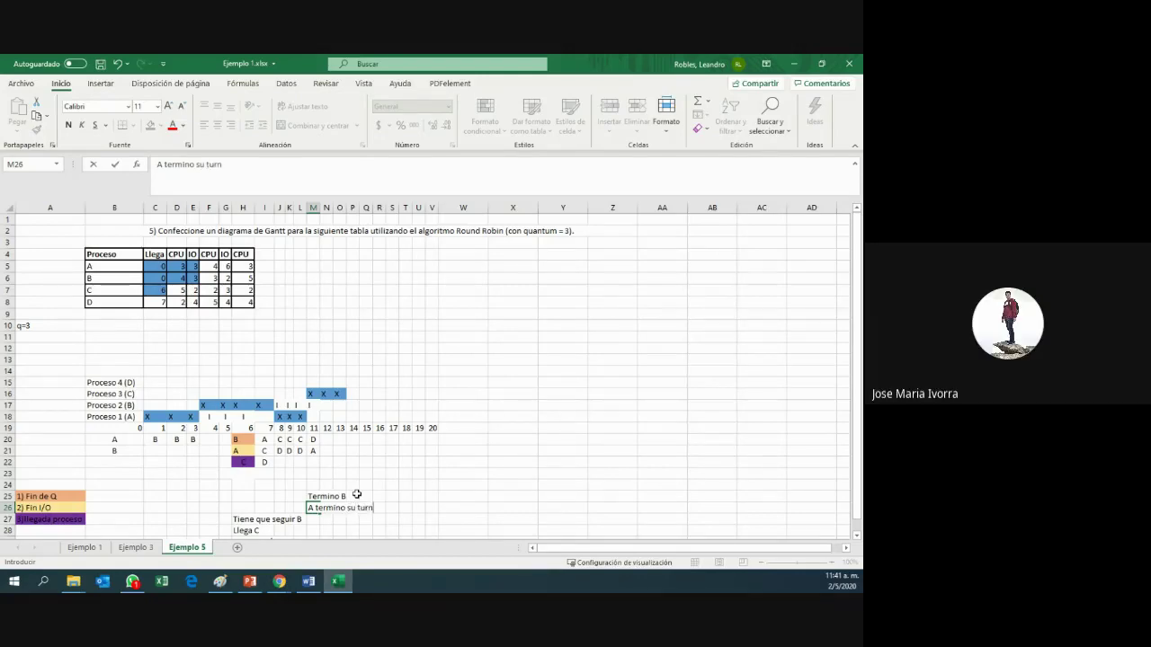
type("o")
key("Return")
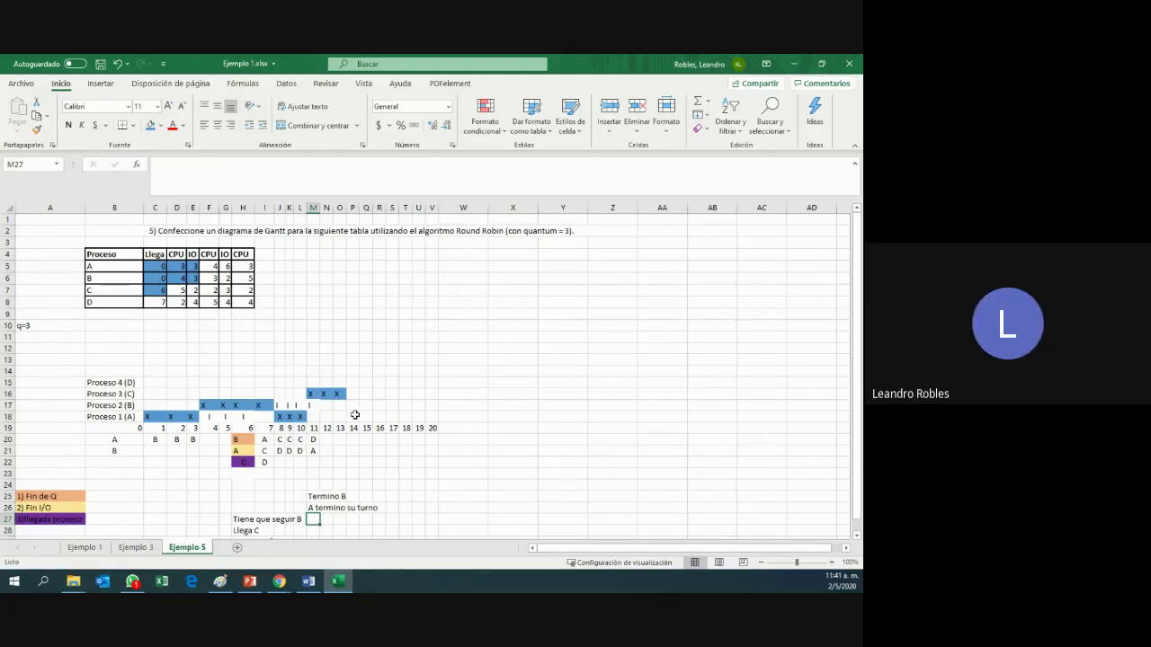
left_click(300, 416)
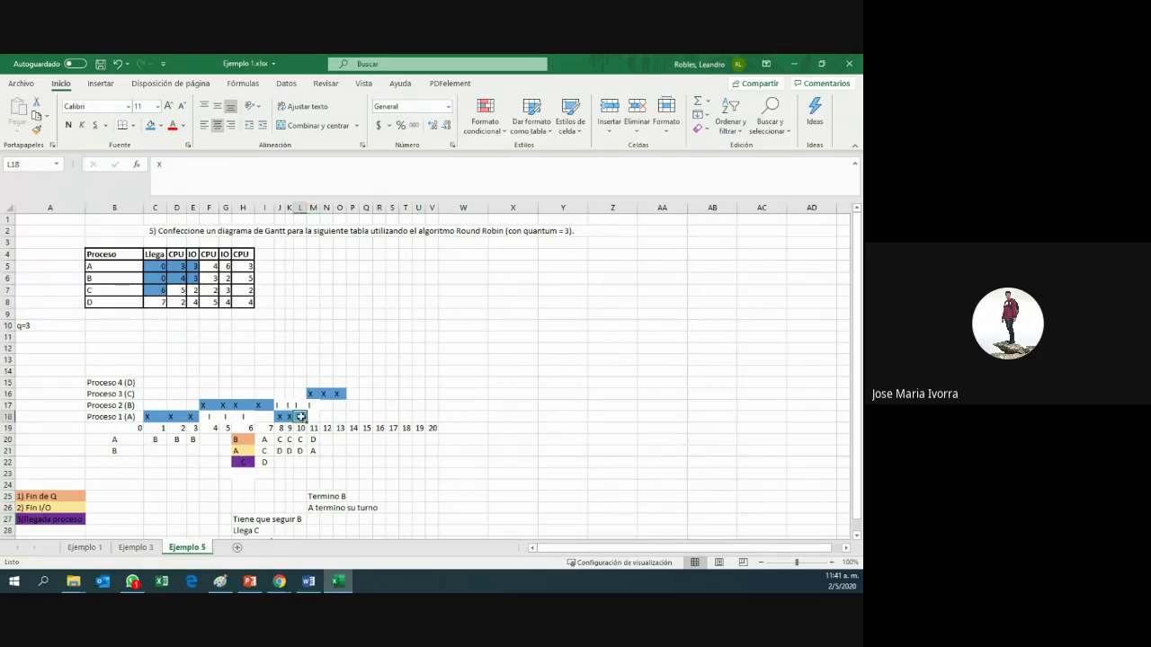
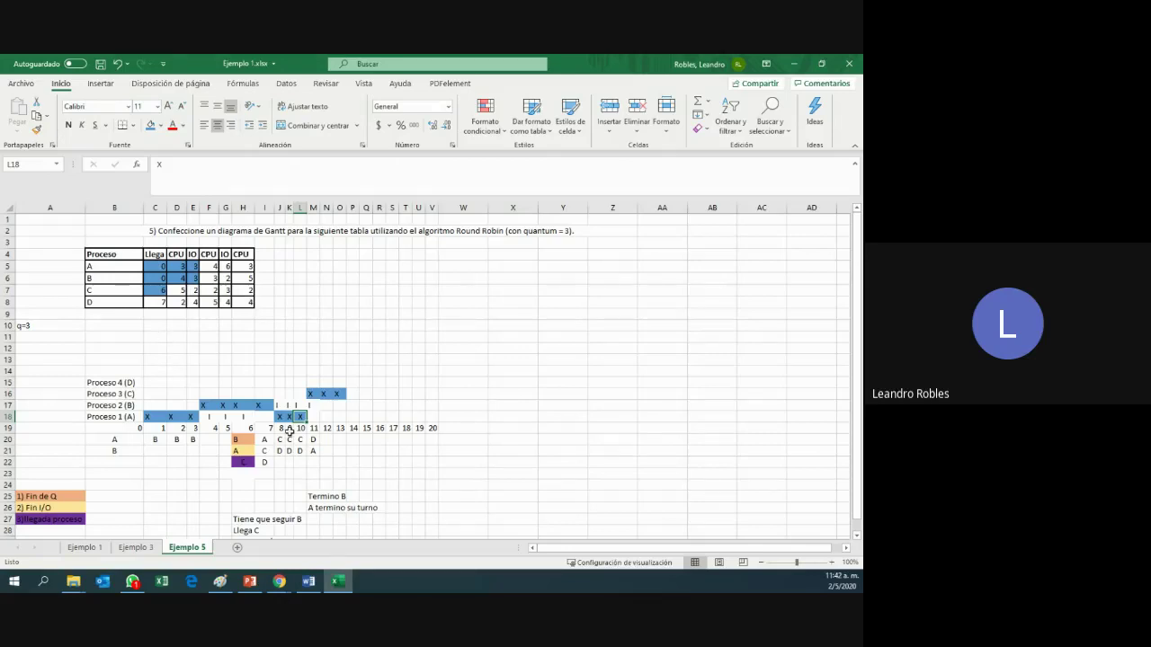
scroll(316, 517, "down", 1)
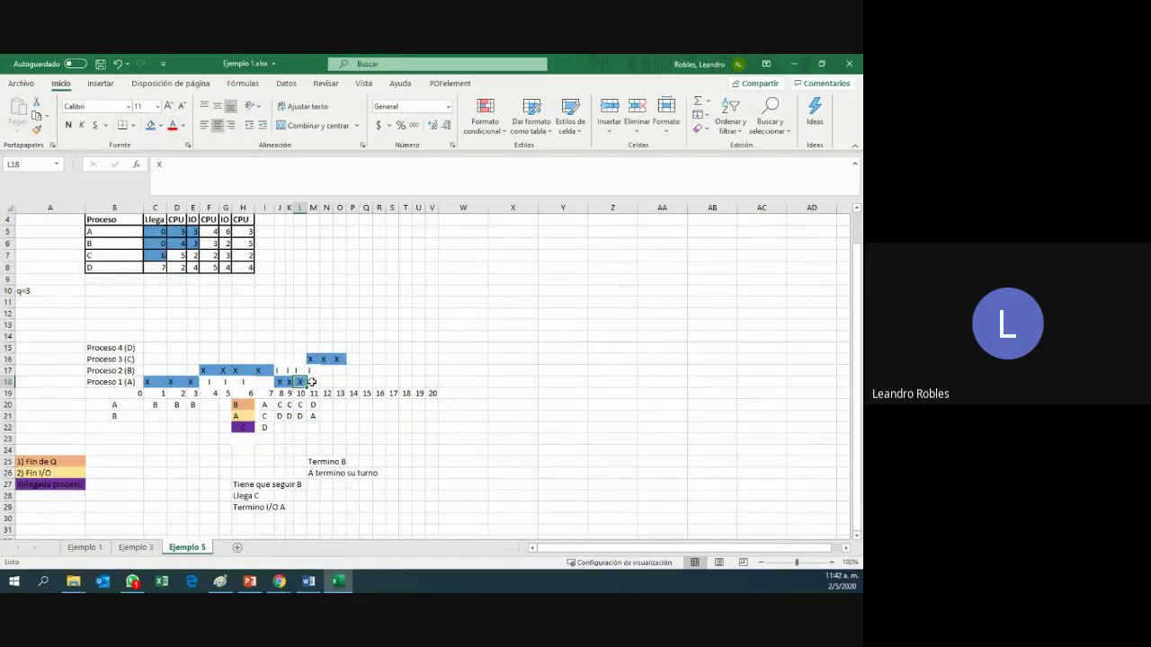
left_click(70, 462)
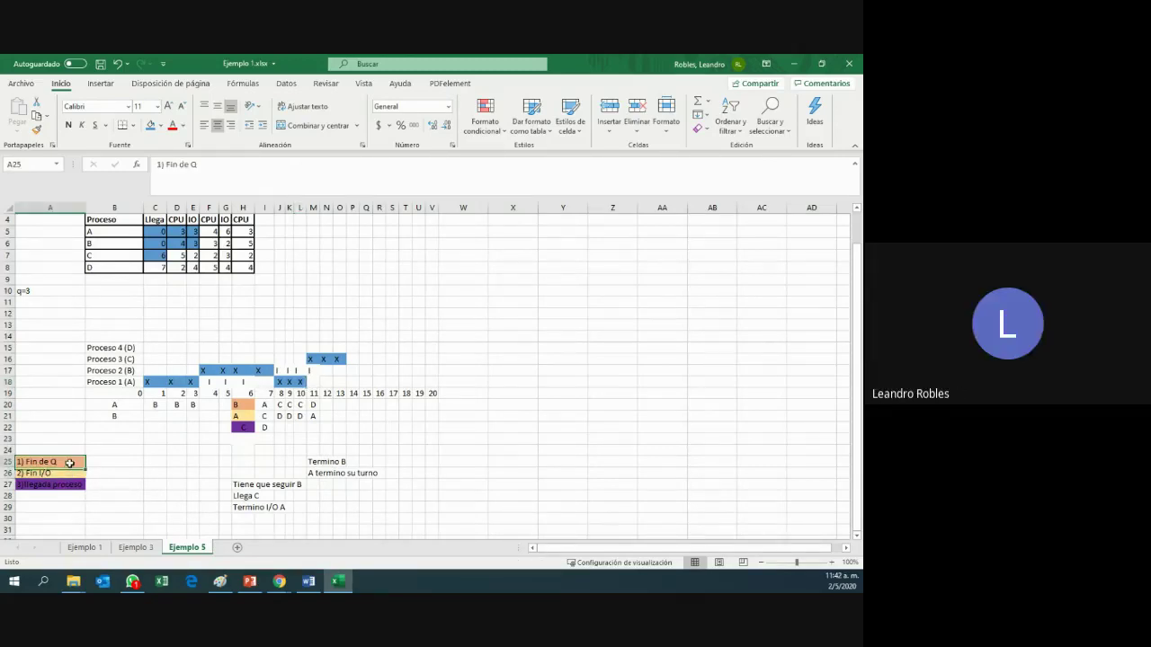
key("shift+Down")
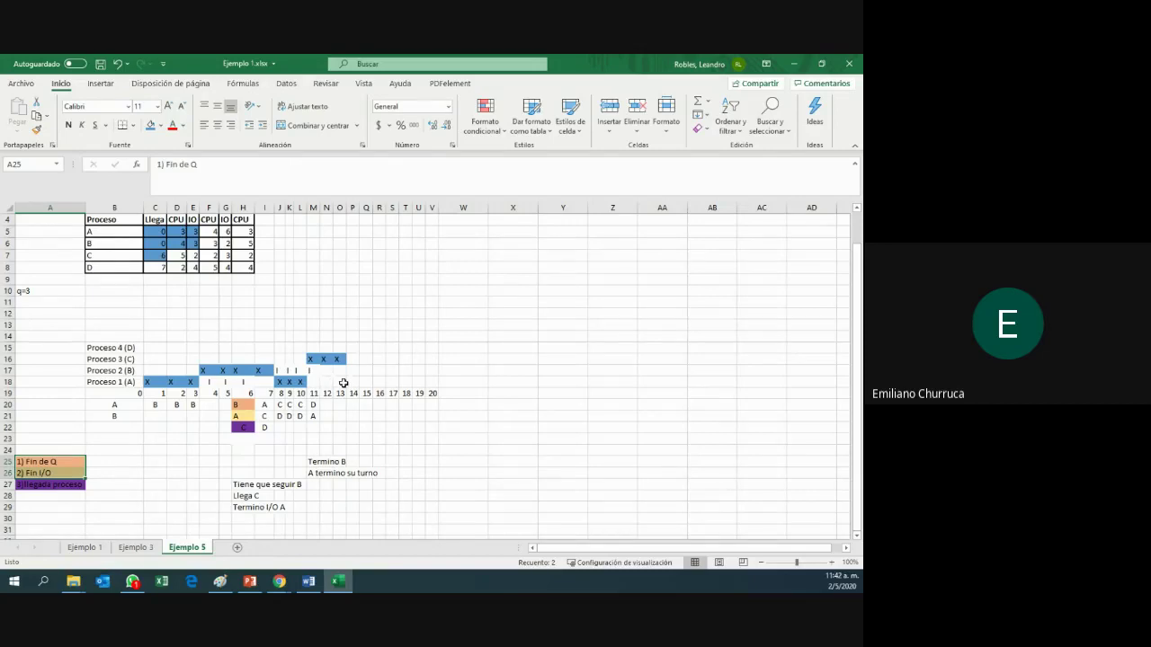
scroll(341, 379, "up", 1)
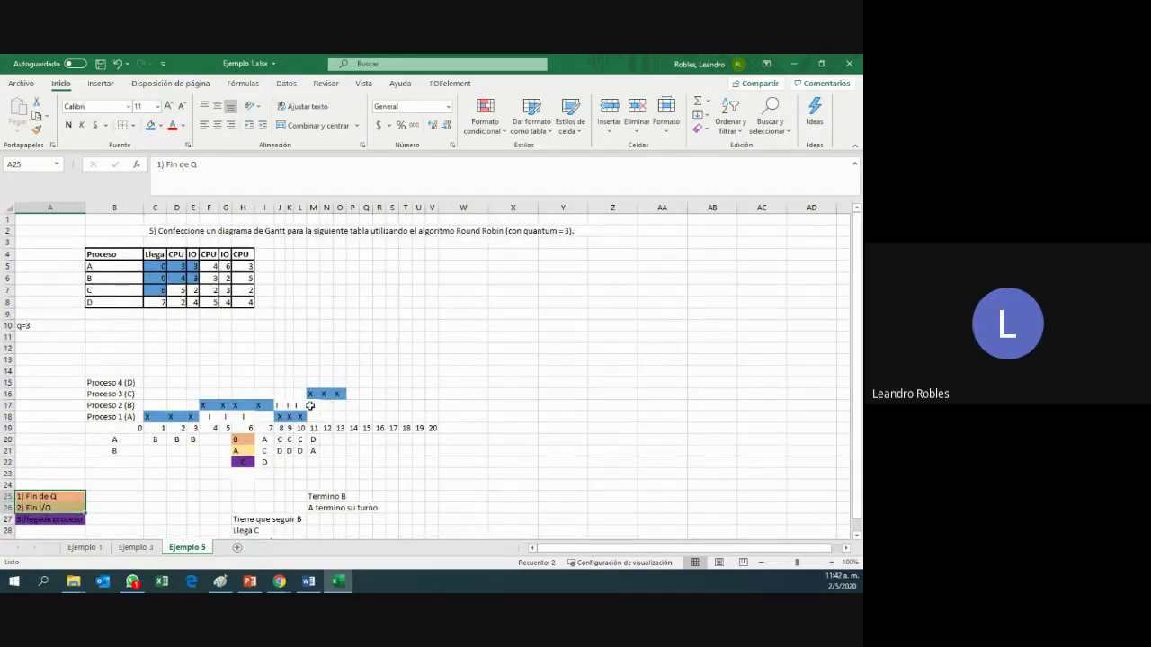
- Clear the extra I/O mark in cell M17 of the Proceso 2 (B) row
left_click(310, 407)
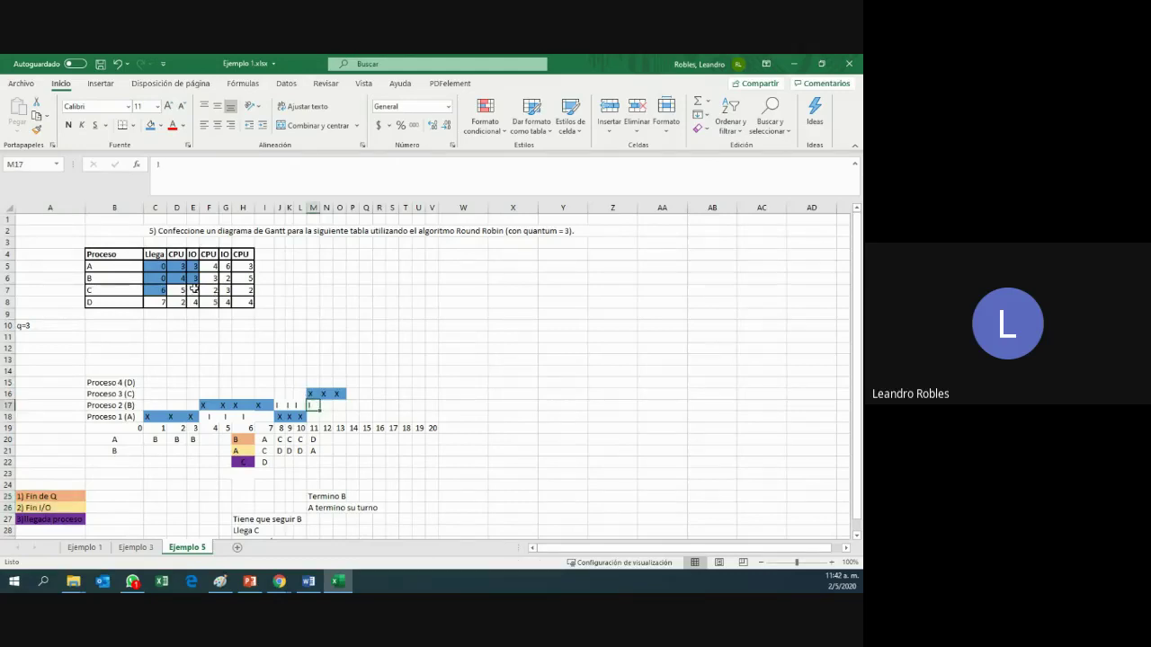
left_click(196, 280)
left_click(310, 406)
key("BackSpace")
left_click(339, 416)
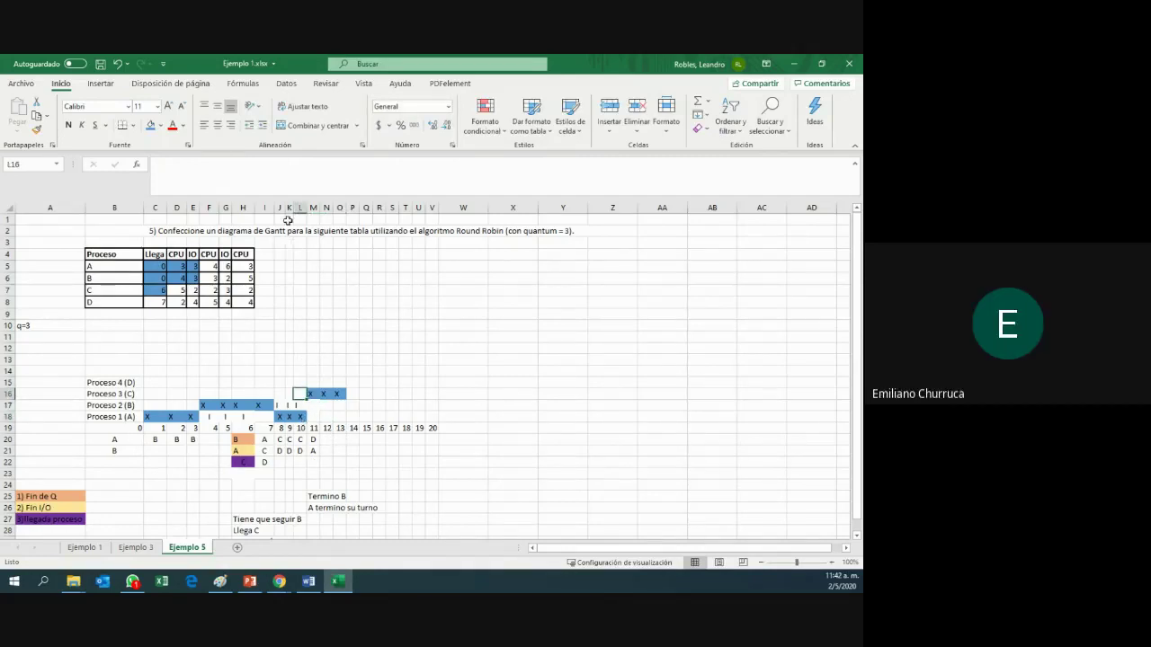
- Widen column K slightly in the Gantt chart
left_click(292, 210)
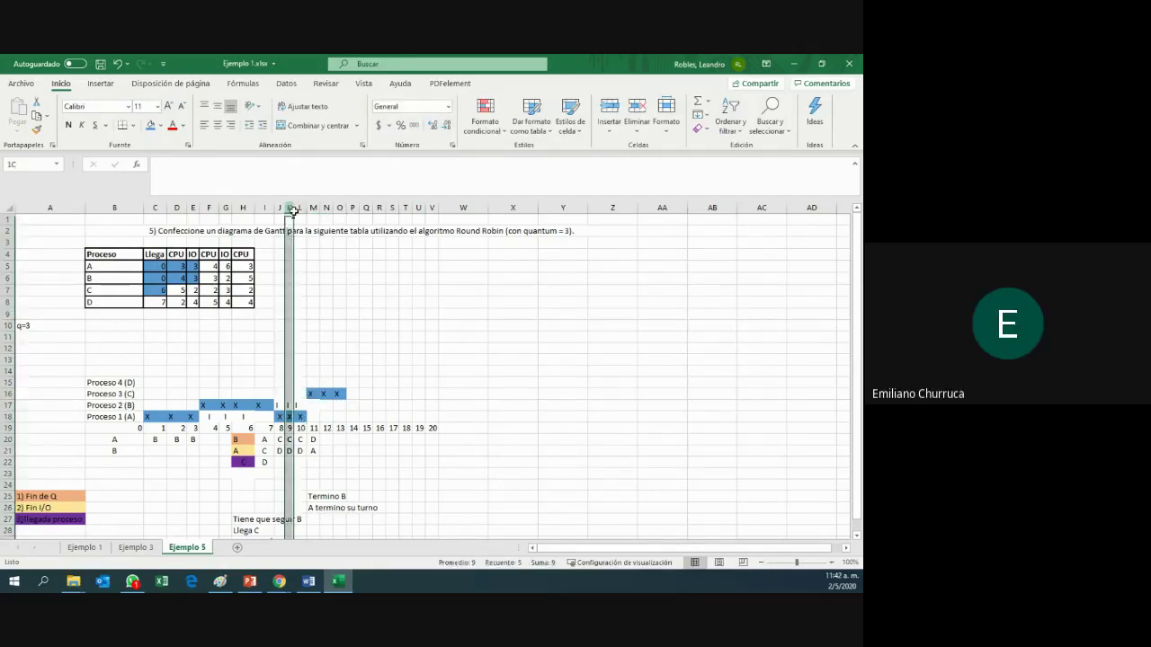
left_click(300, 289)
left_click_drag(294, 207, 299, 207)
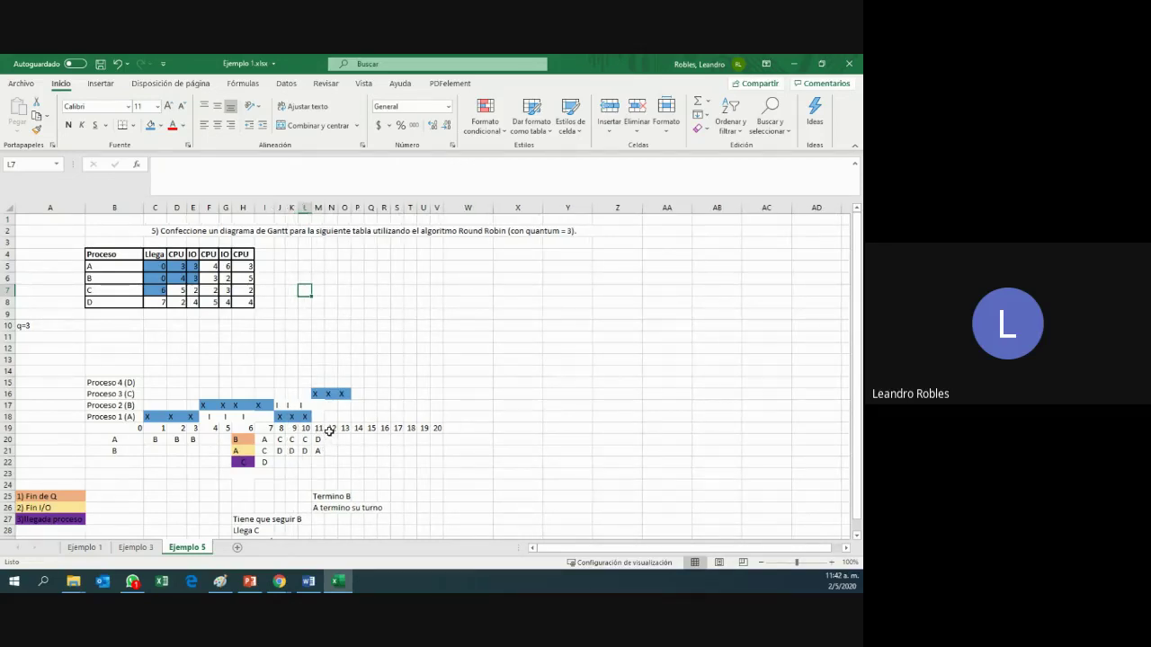
- Extend the note in cell M25 so it reads "Termino B su I/O"
scroll(329, 431, "down", 1)
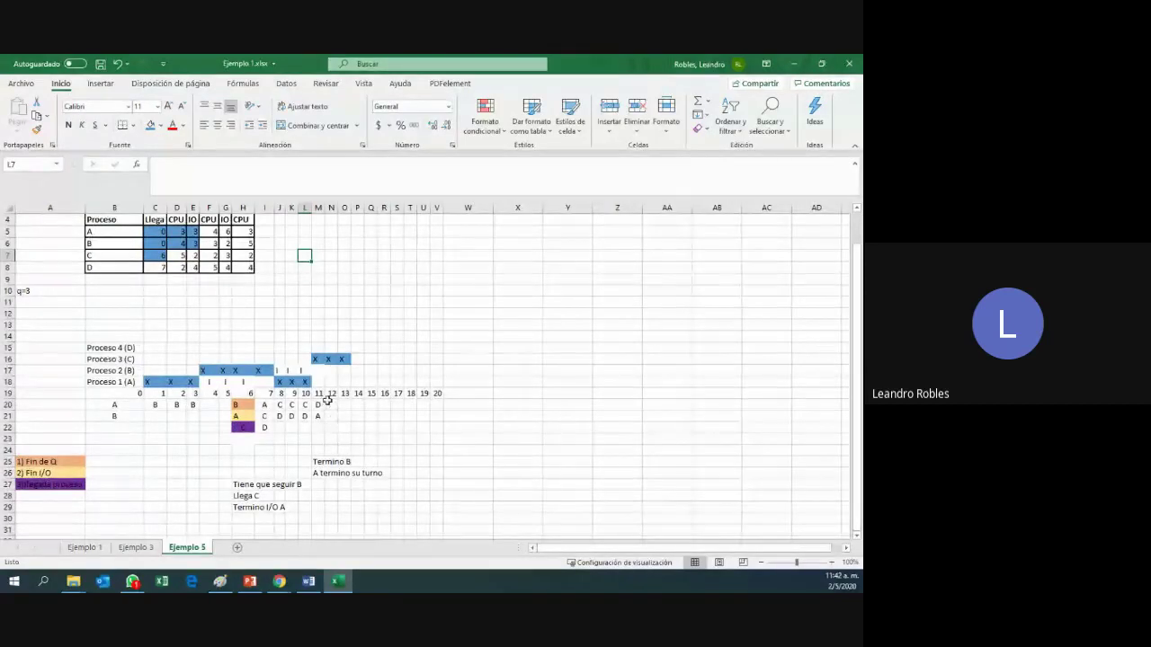
left_click(318, 428)
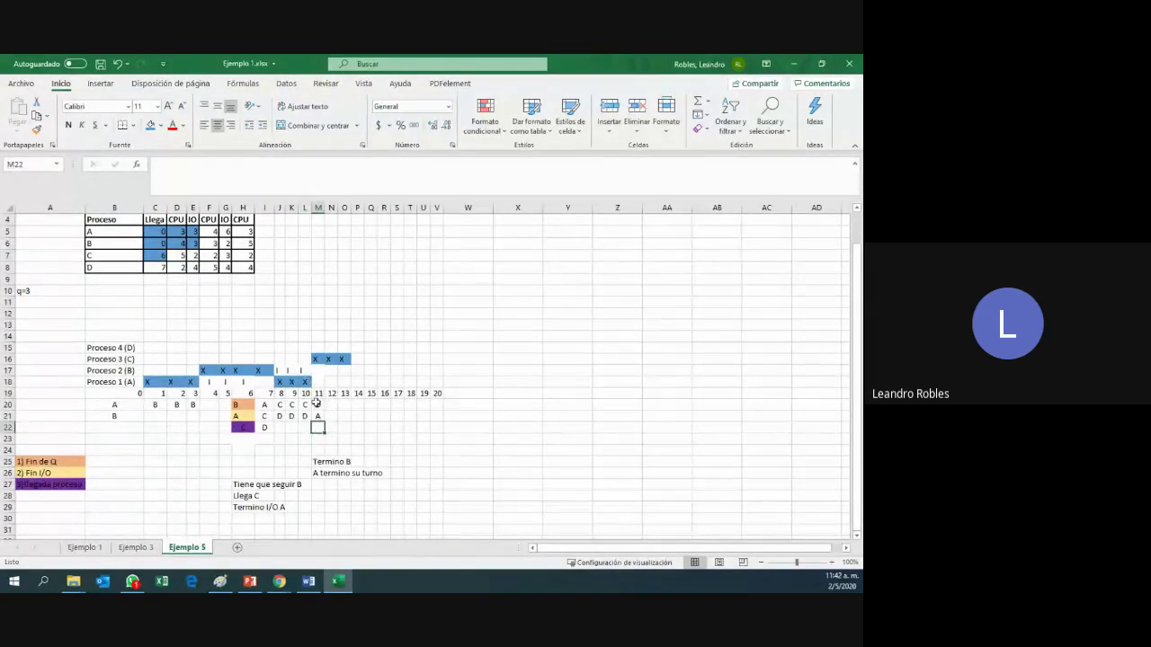
left_click_drag(317, 404, 317, 470)
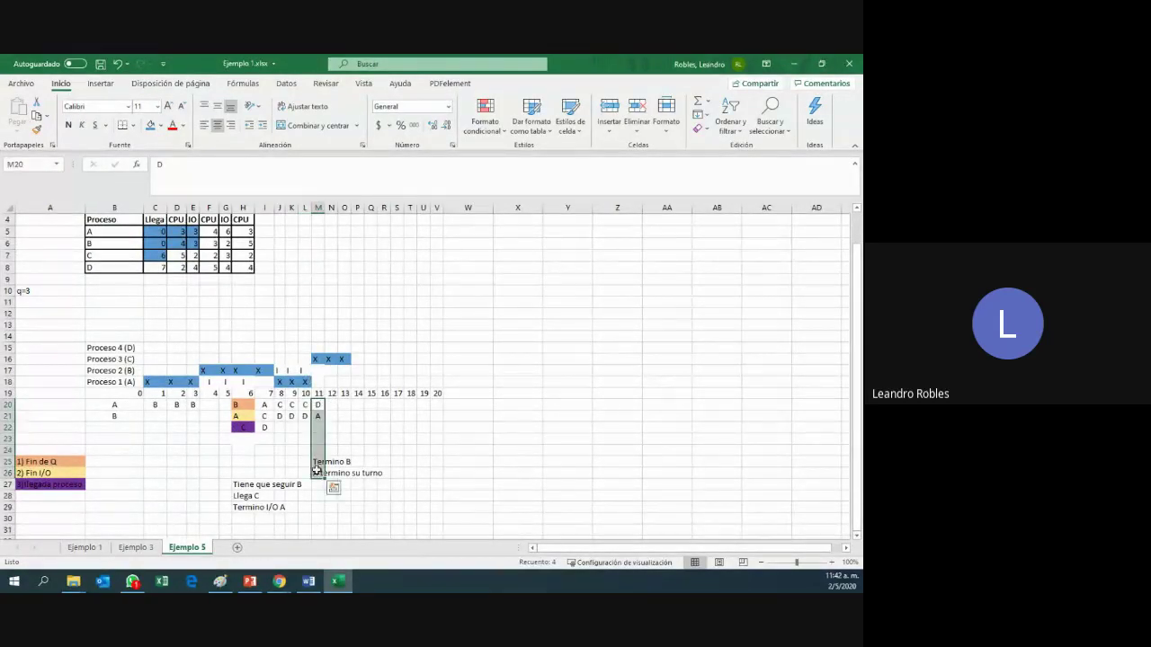
left_click(316, 466)
left_click(355, 461)
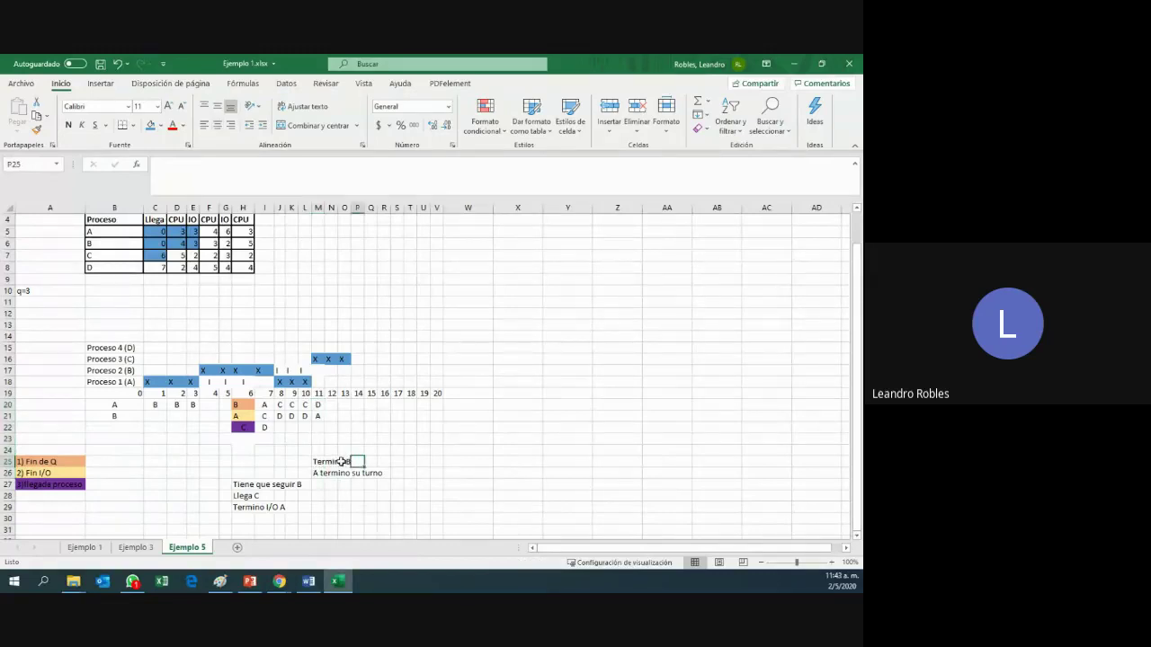
left_click(317, 462)
double_click(319, 462)
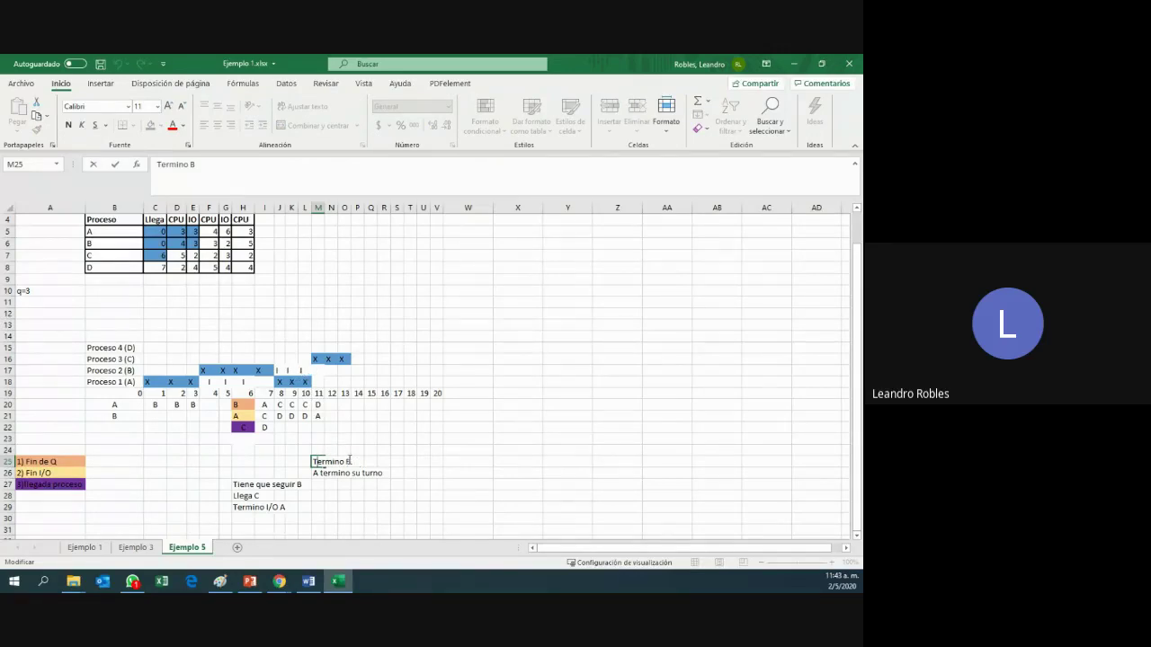
type("su I/O")
key("Return")
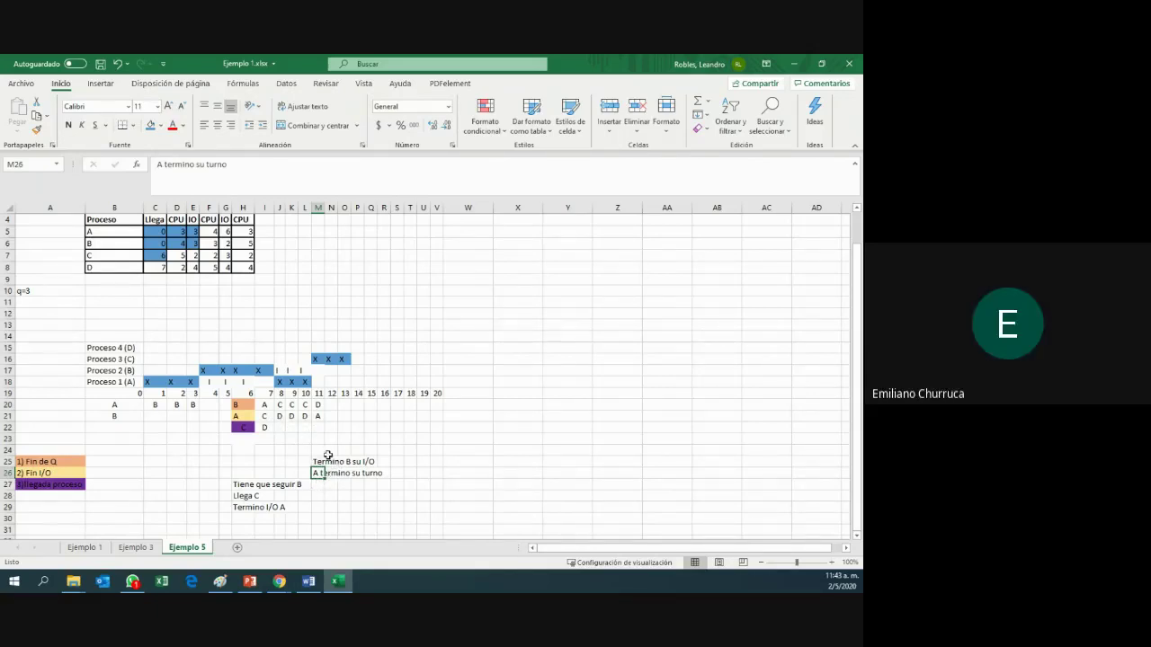
- Examine the ready queue under time 11 against the notes in M25:M26 and process B's last CPU slot
left_click(324, 405)
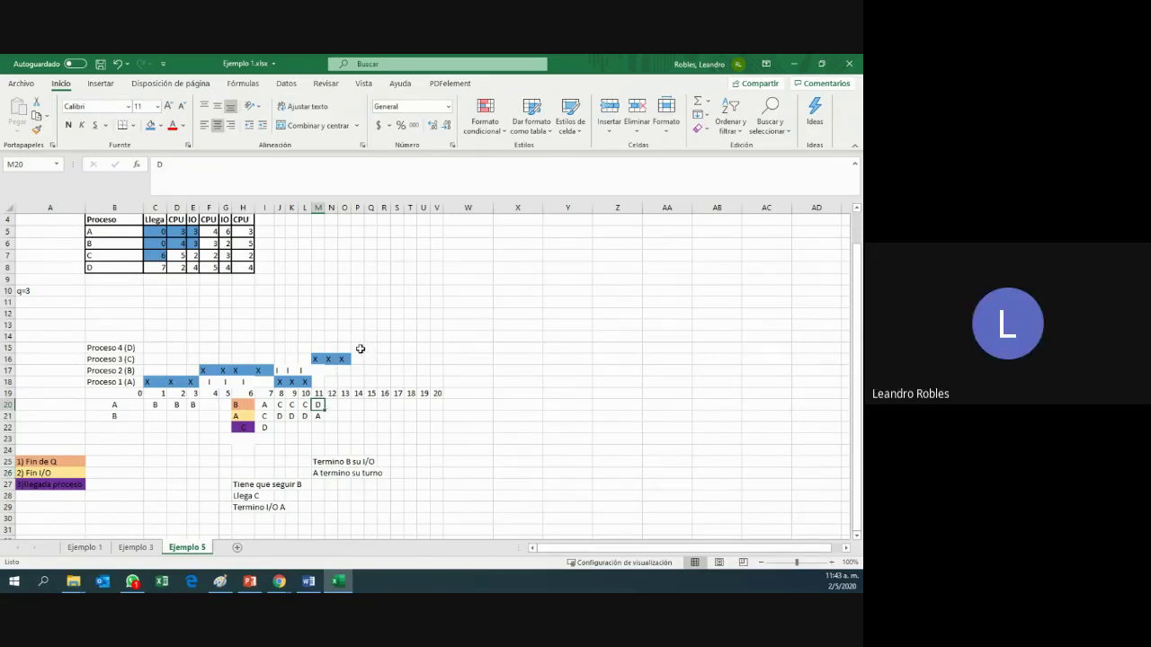
left_click(319, 427)
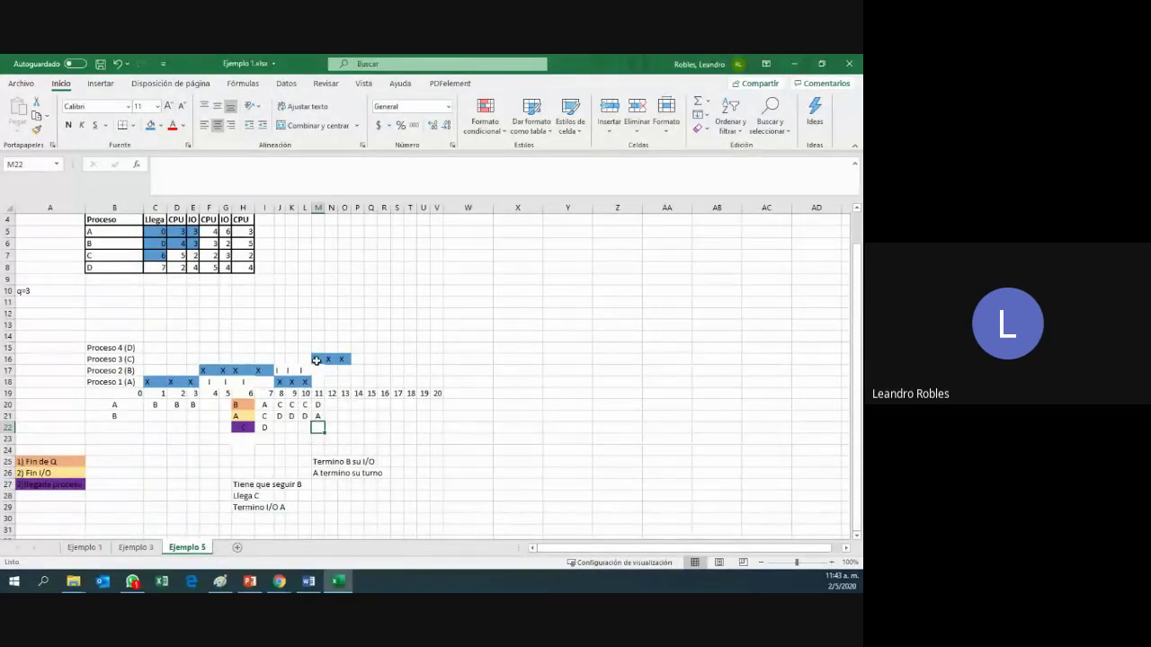
left_click(321, 417)
left_click_drag(318, 465, 319, 474)
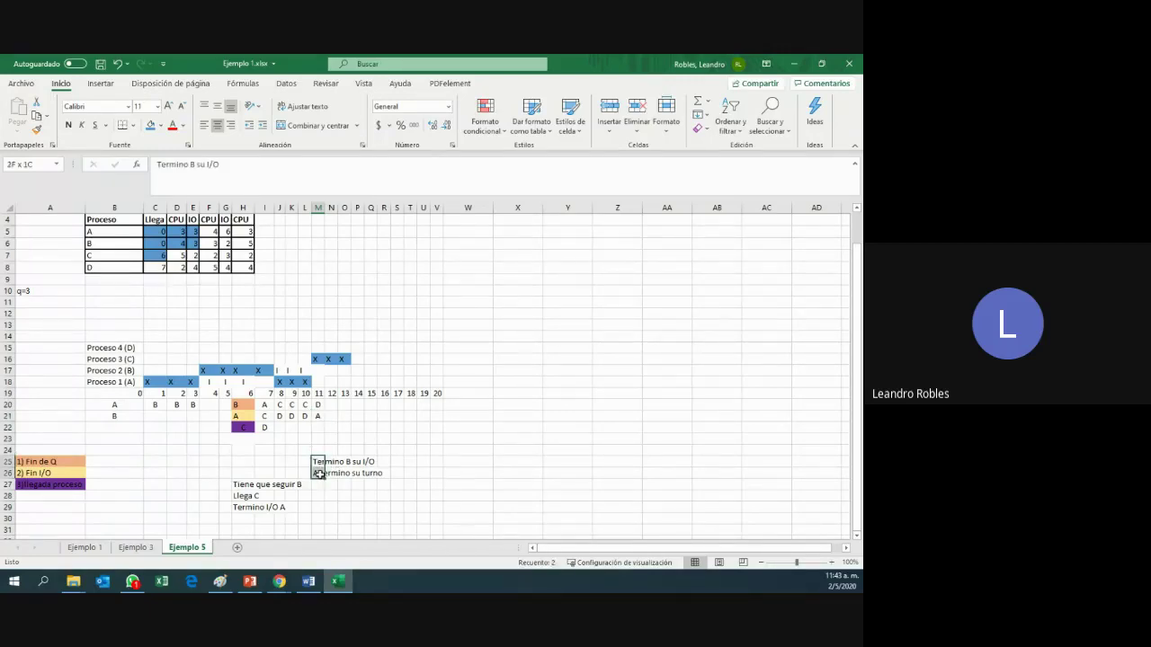
scroll(347, 468, "down", 1)
scroll(345, 465, "down", 1)
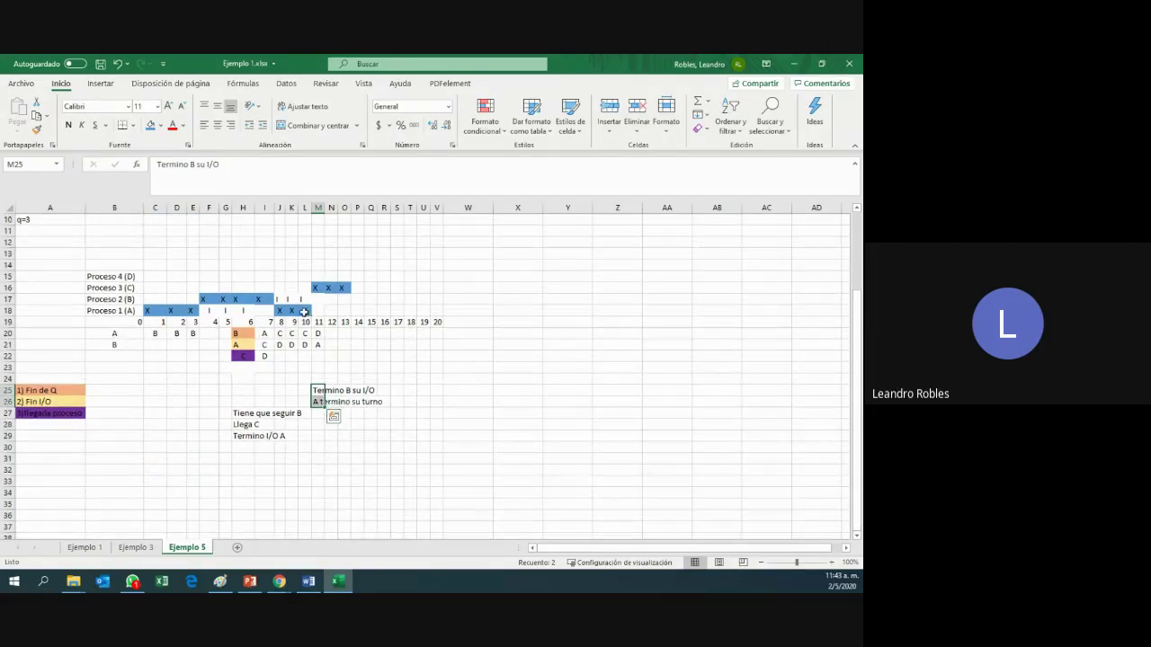
left_click(259, 299)
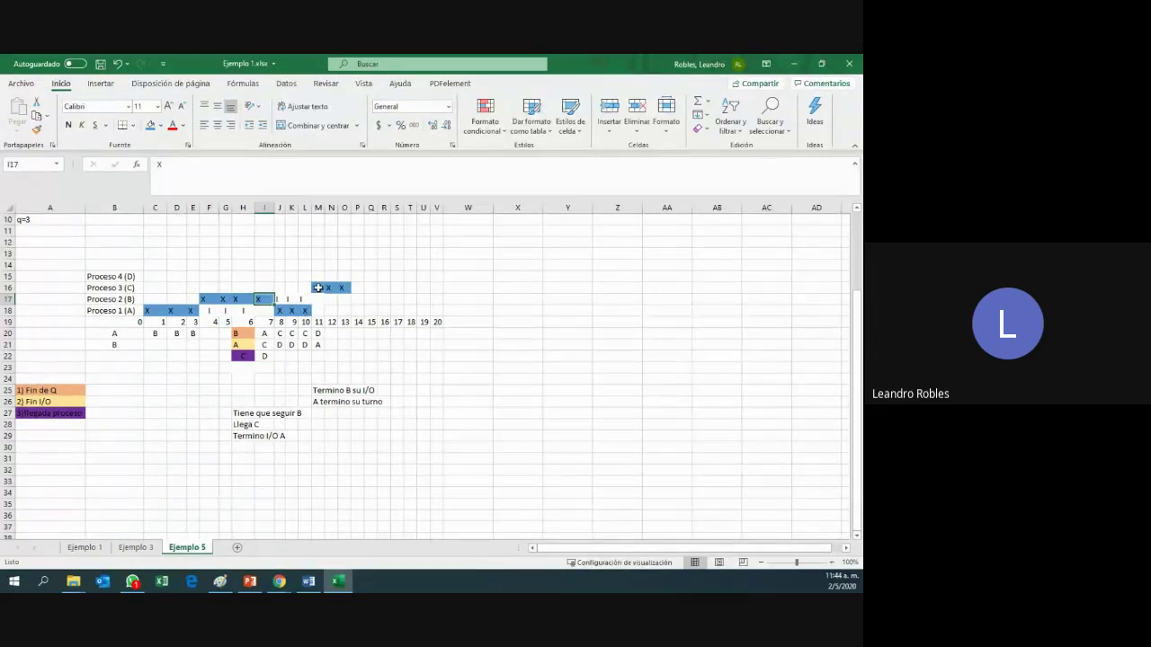
left_click(318, 345)
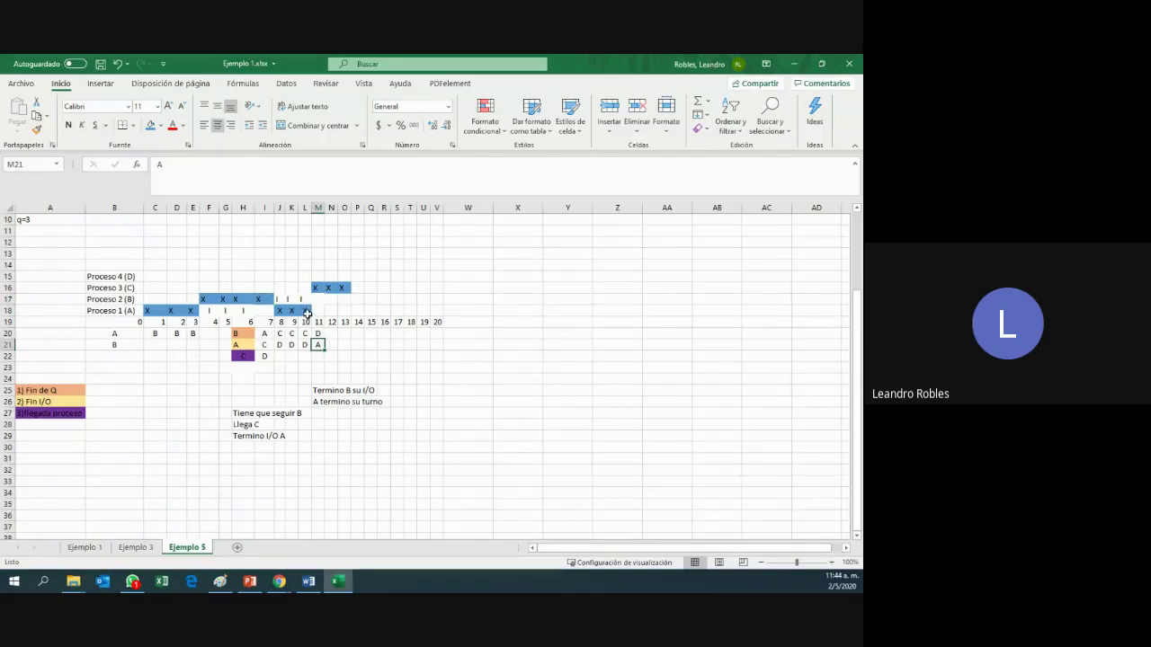
- Add process B to the ready queue under time 11 in cell M22, below A
left_click(320, 356)
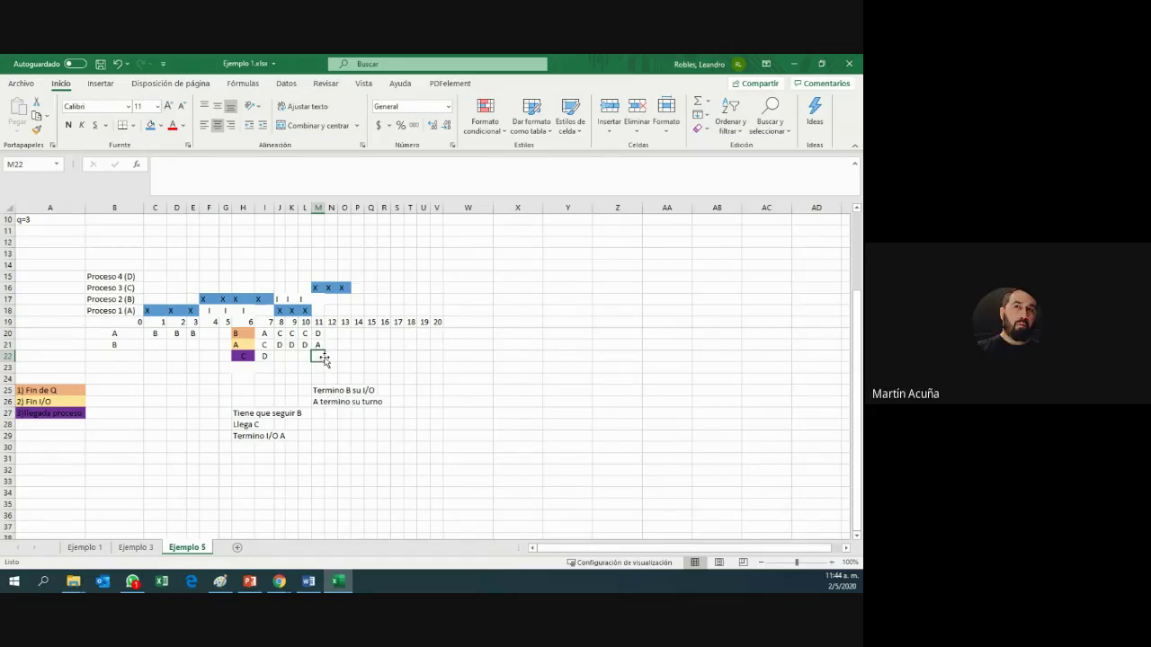
type("B")
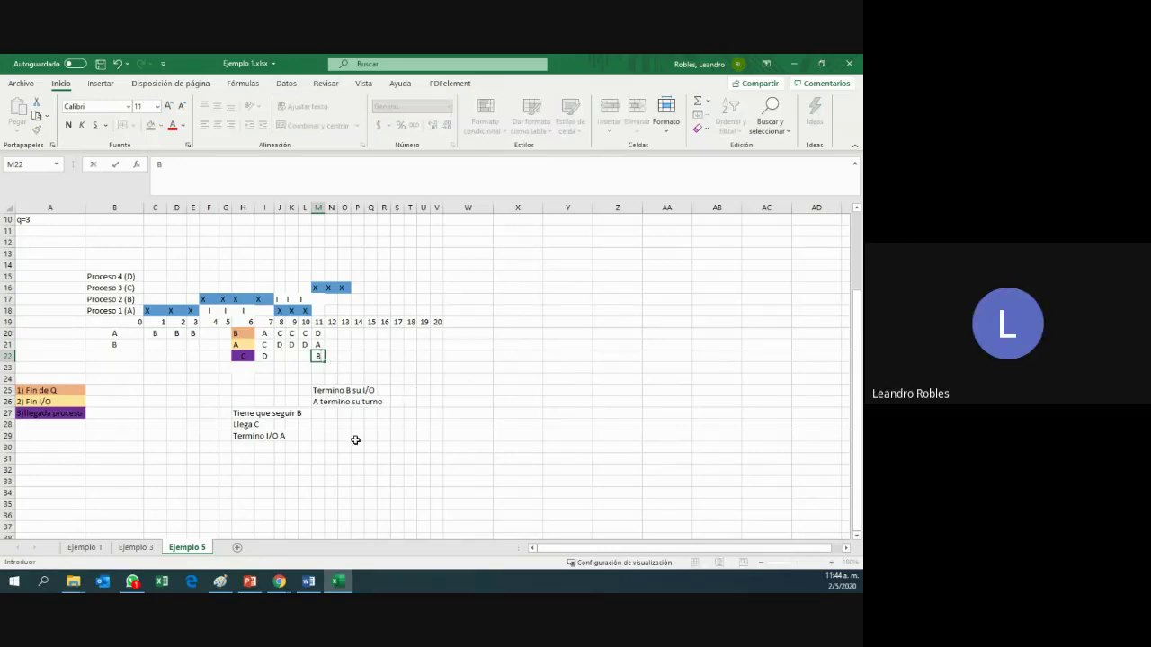
left_click(316, 345)
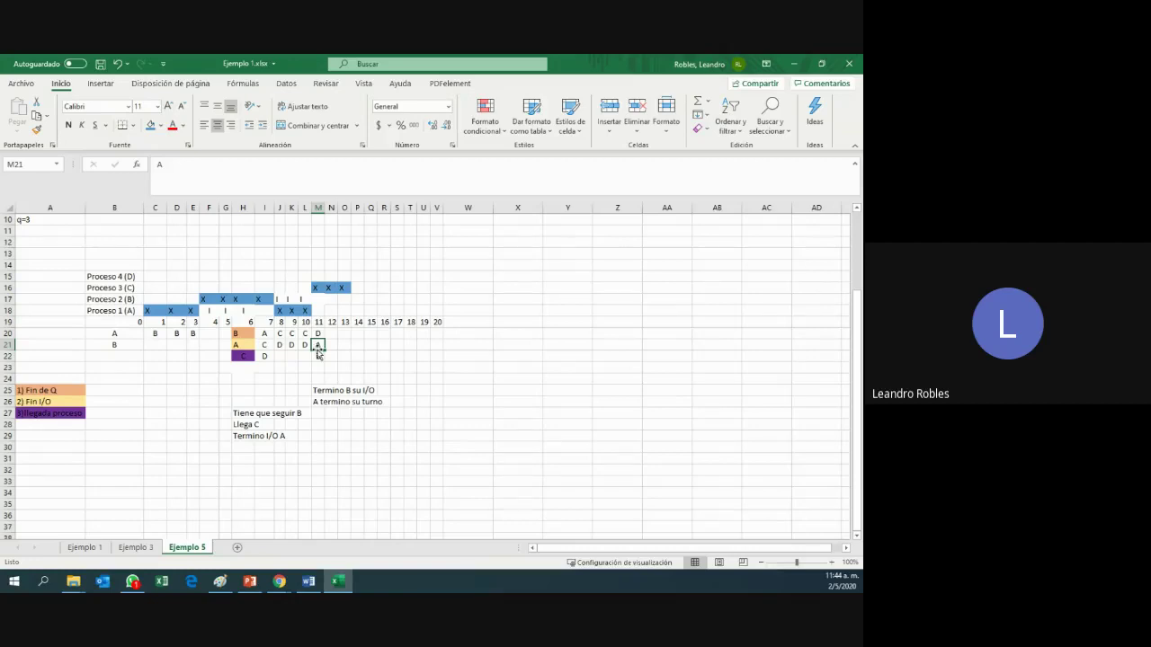
left_click(57, 389)
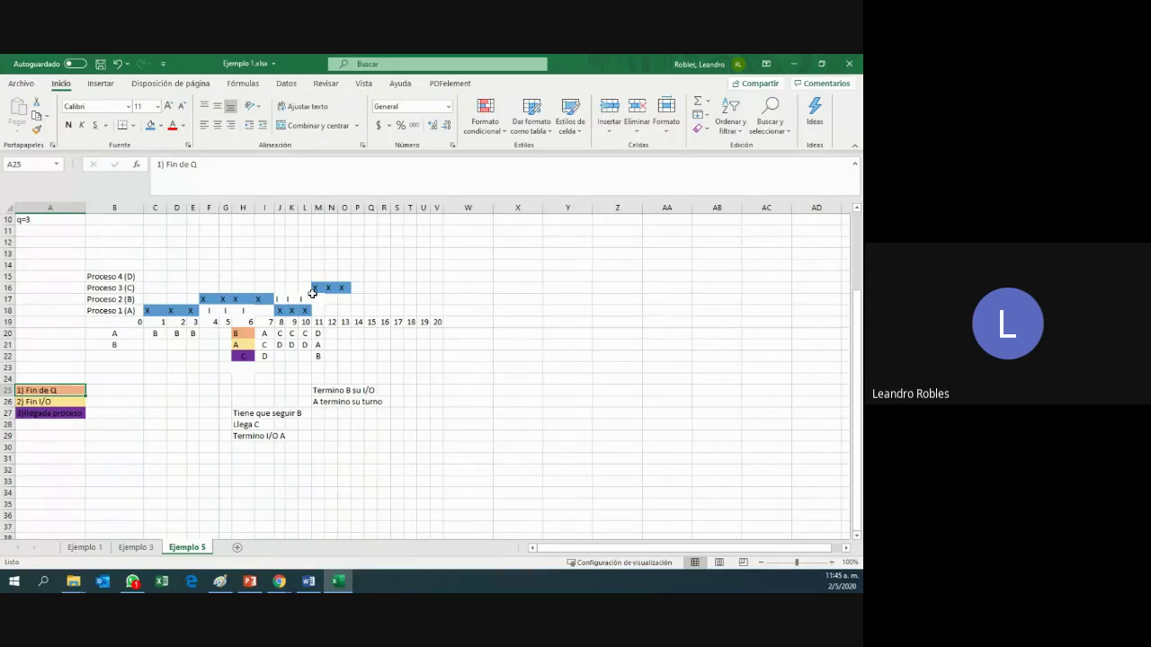
left_click(319, 346)
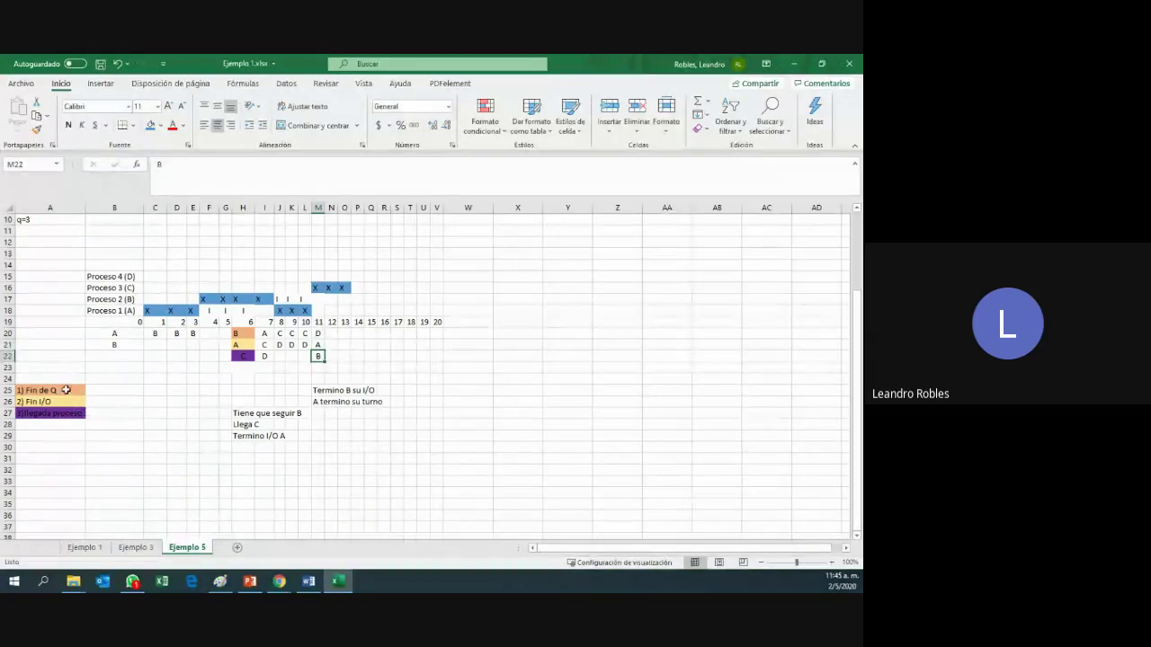
left_click_drag(70, 390, 65, 412)
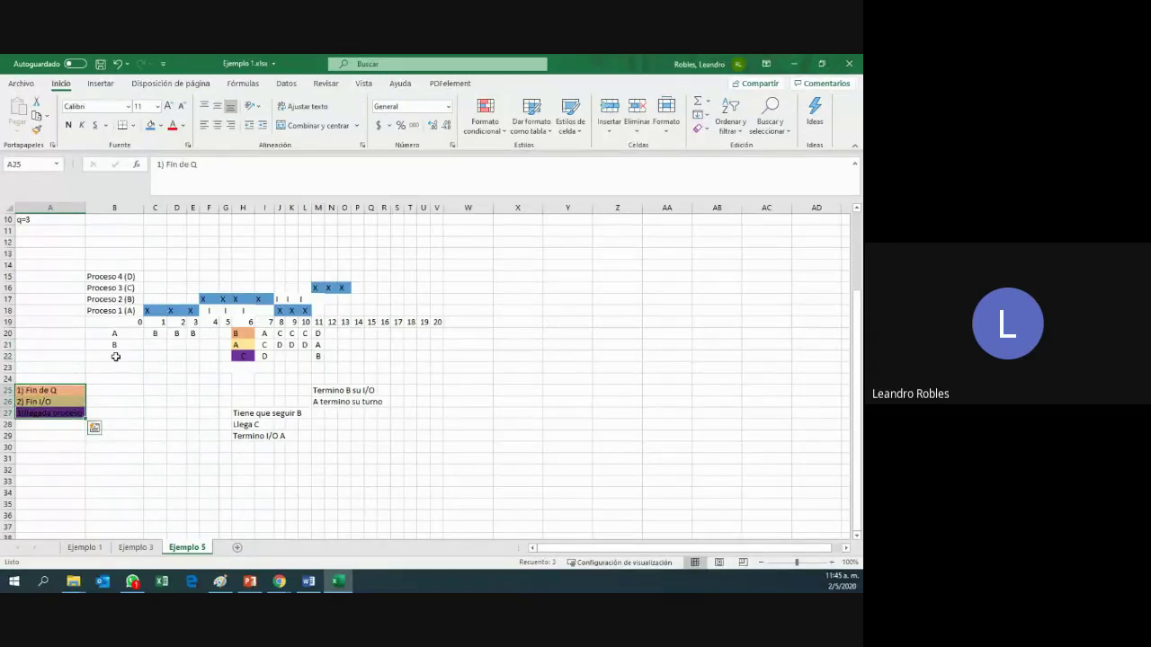
- Examine the priority rules in A25:A27 against process B's queue entry in cell M22
left_click(72, 398)
left_click_drag(65, 391, 67, 412)
left_click(355, 276)
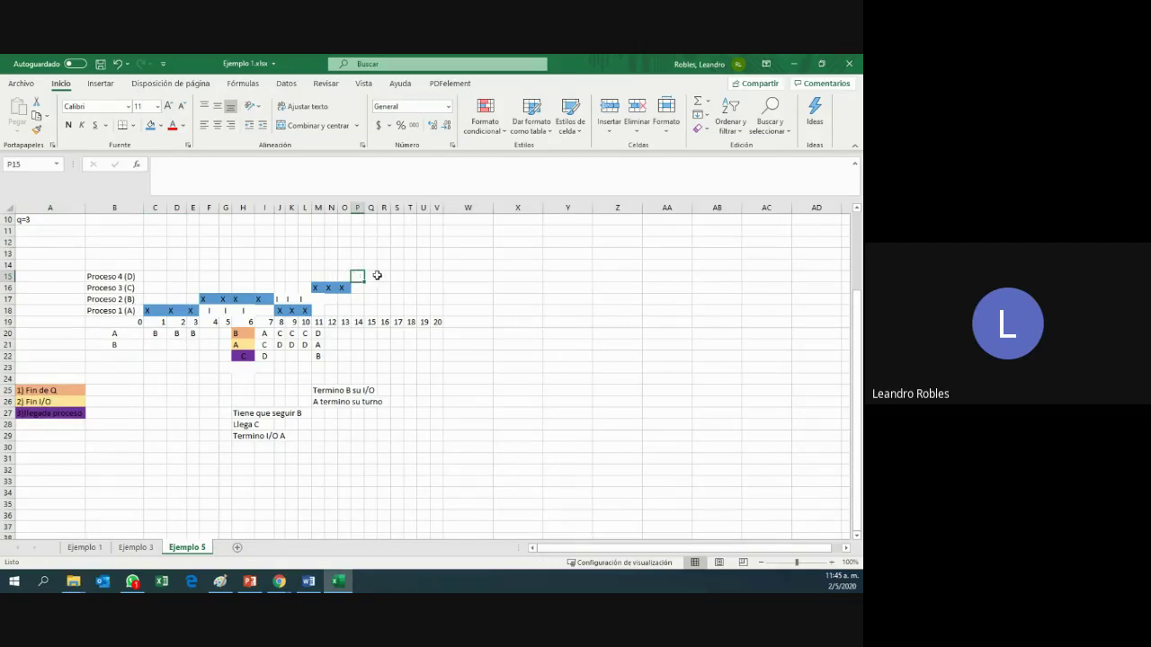
left_click(319, 355)
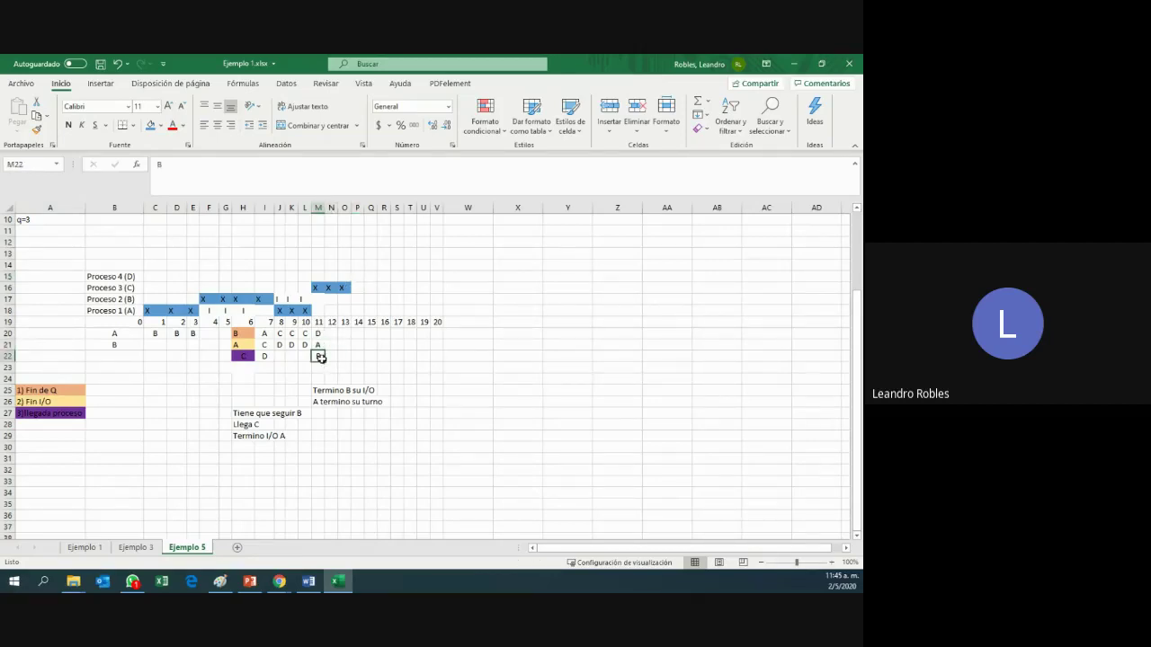
left_click(58, 402)
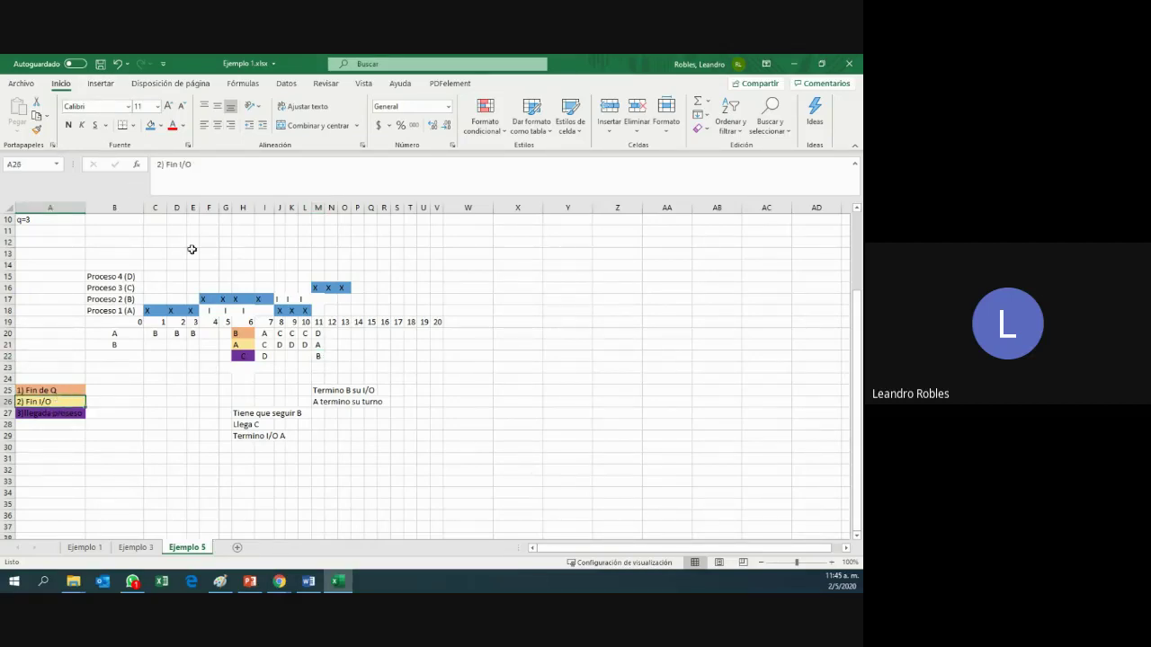
- Copy the yellow "2) Fin I/O" formatting from cell A26 onto process B in queue cell M22
left_click(321, 358)
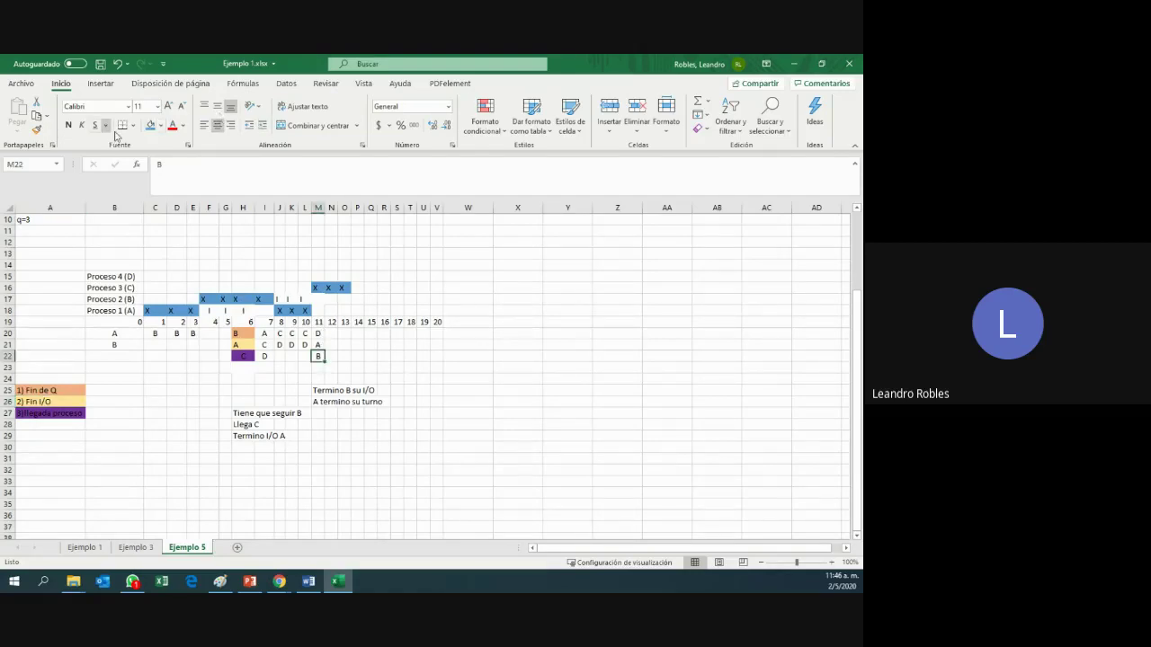
left_click(72, 401)
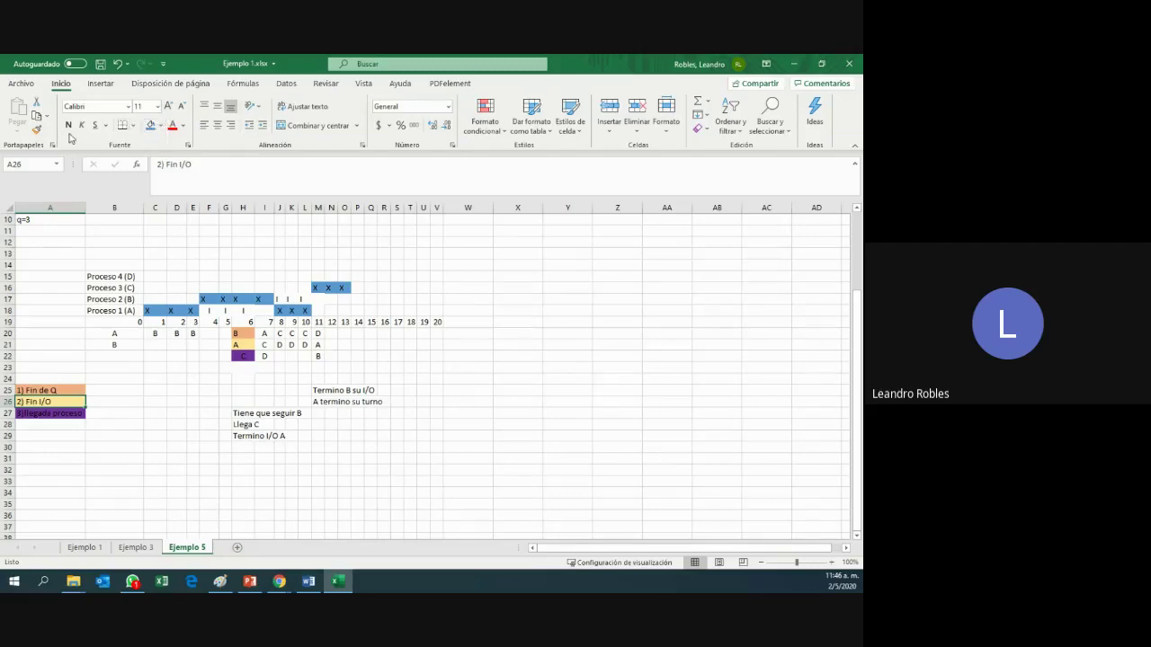
left_click(37, 130)
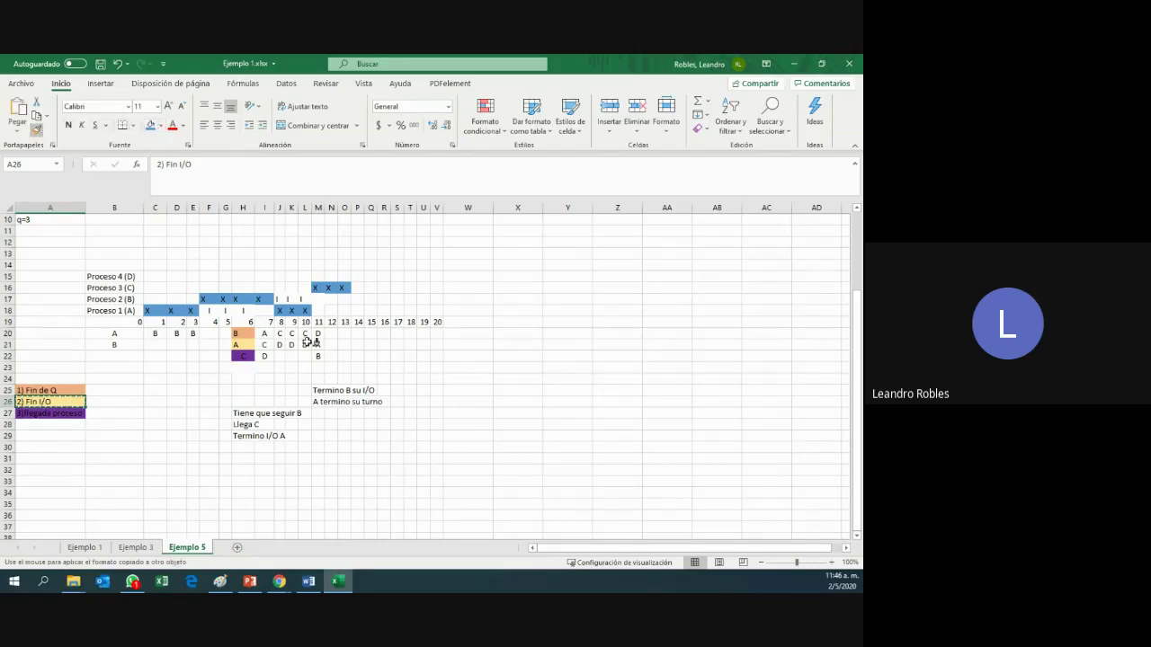
left_click(316, 356)
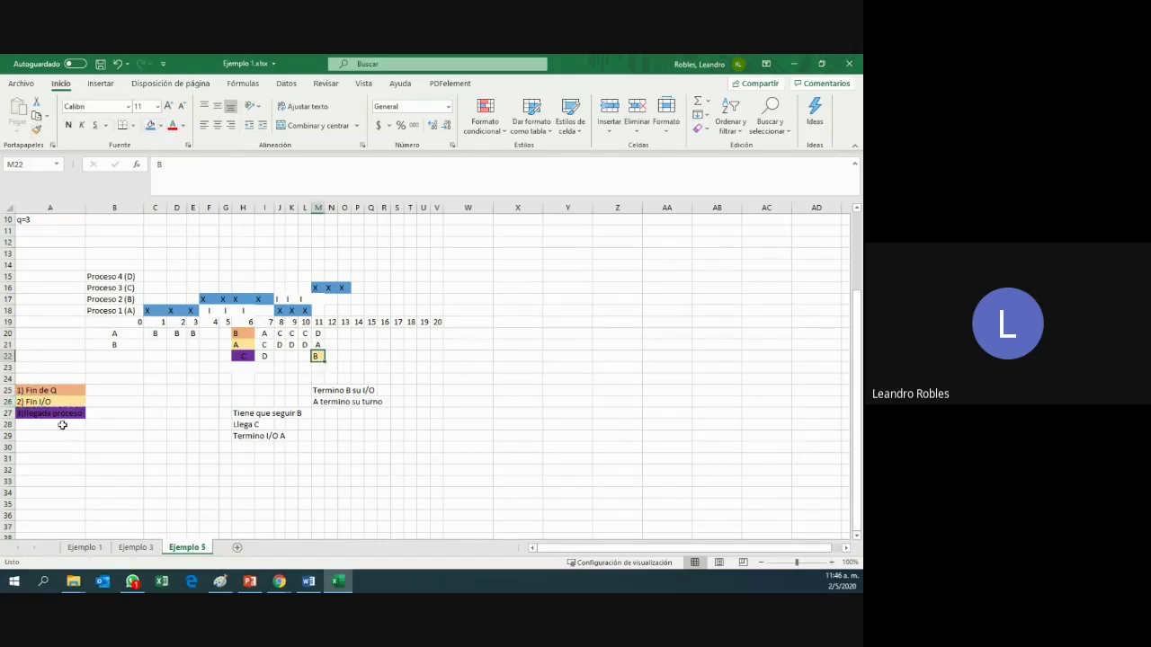
- Copy the orange "1) Fin de Q" formatting from cell A25 onto process A in queue cell M21
left_click(72, 390)
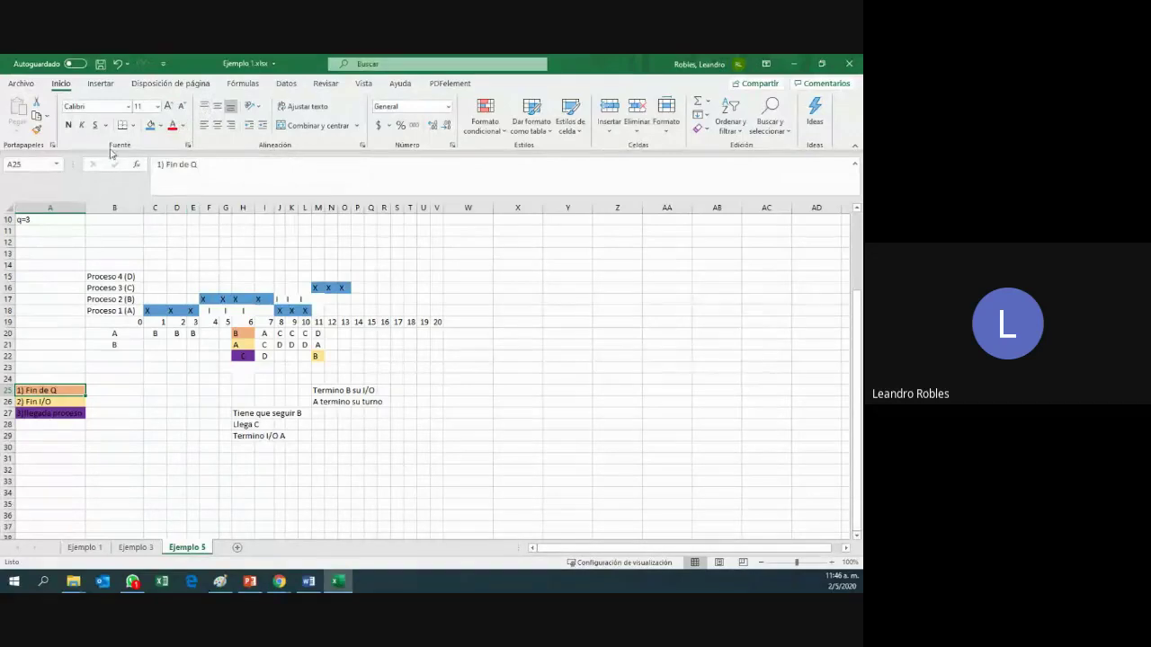
left_click(36, 129)
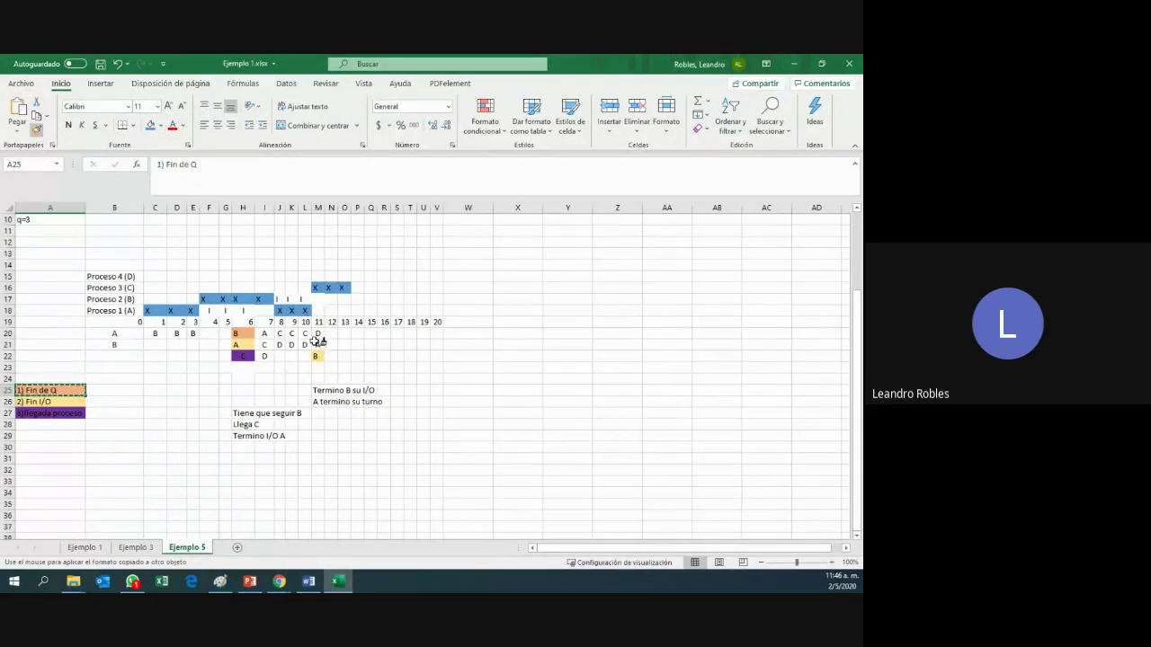
left_click(317, 344)
left_click(422, 356)
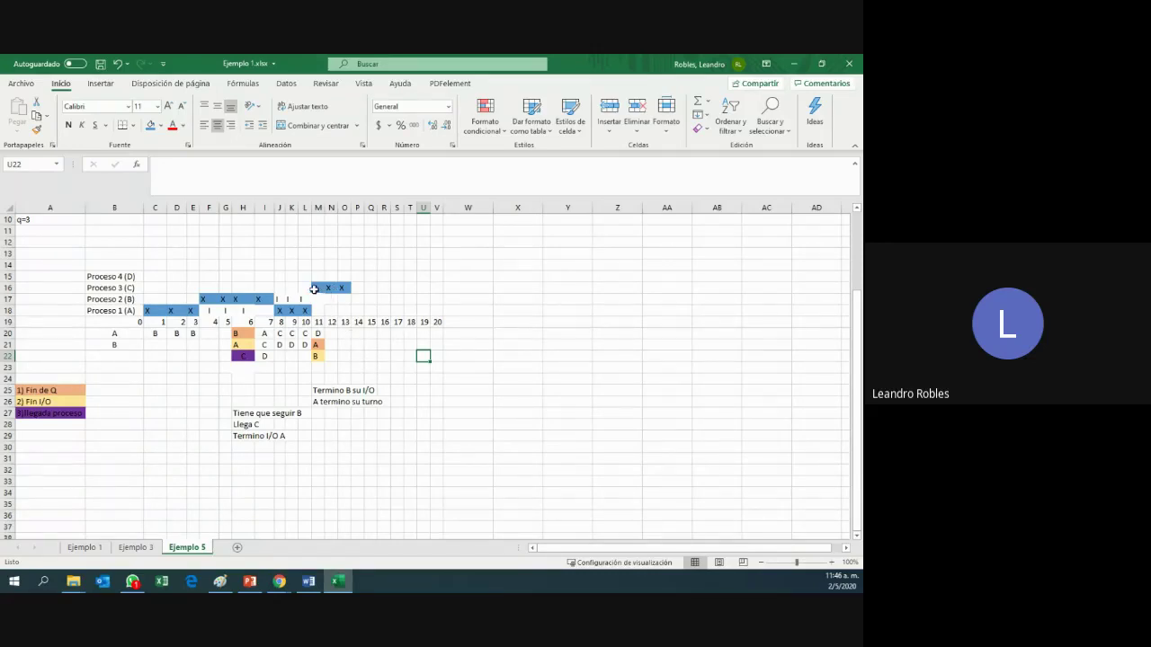
- Fill the ready queue under time 12 with D, A and B in cells N20:N22
left_click(333, 335)
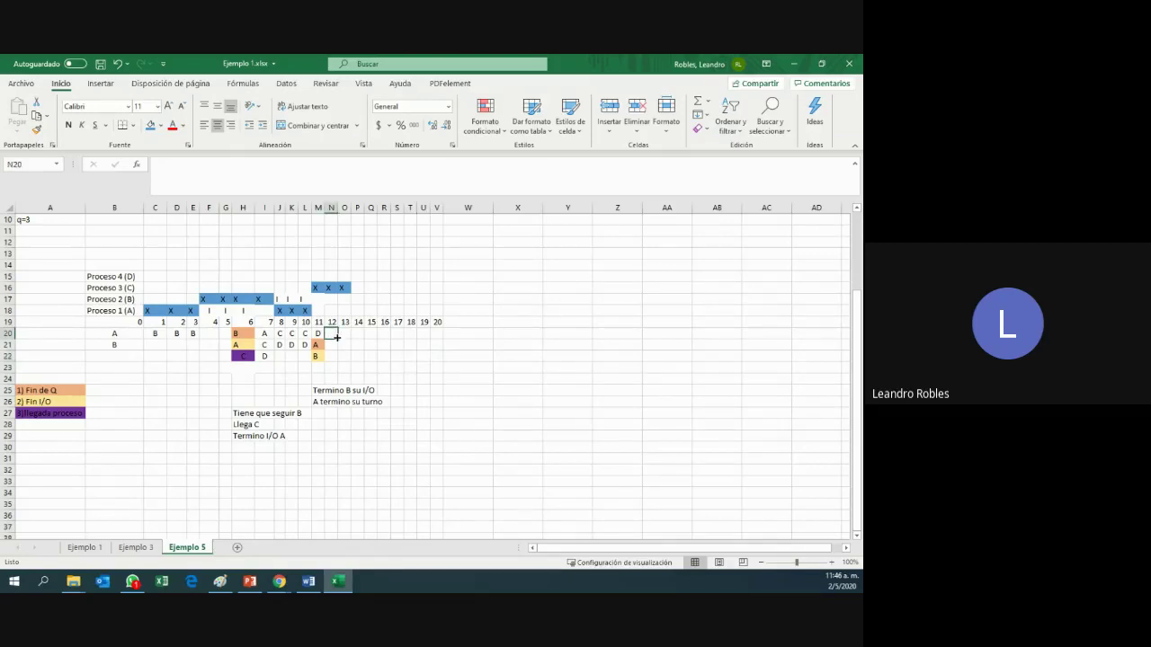
double_click(332, 334)
type("D")
key("Return")
type("A")
double_click(333, 355)
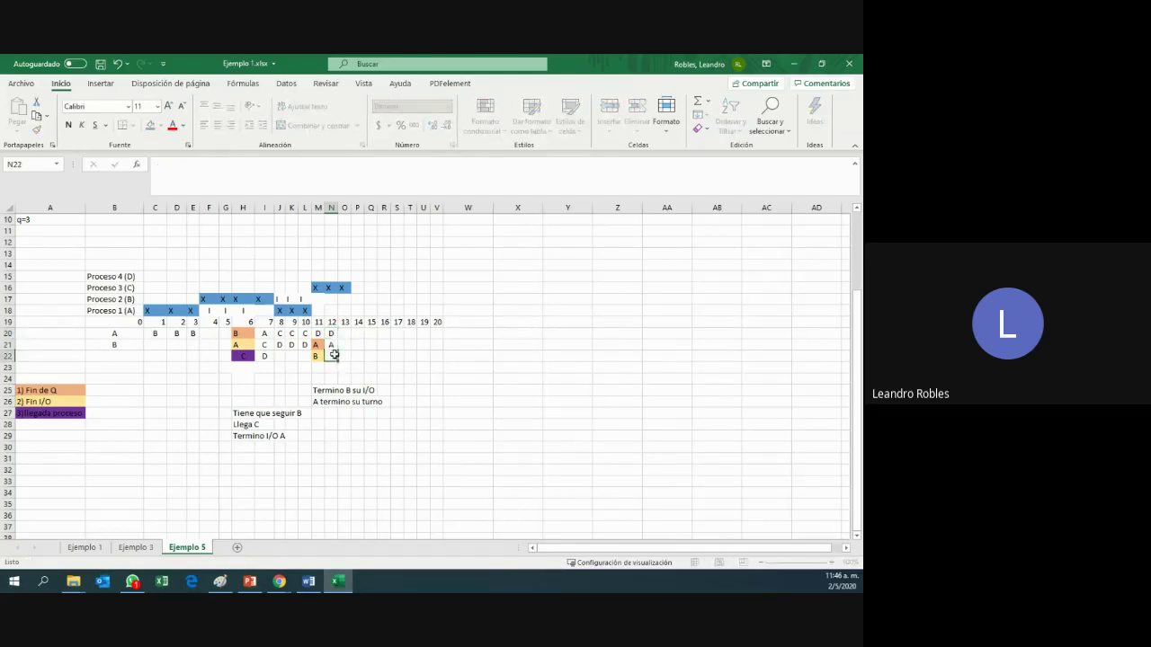
type("B")
- Fill the ready queue under time 13 with D, A and B in cells O20:O22
left_click(345, 332)
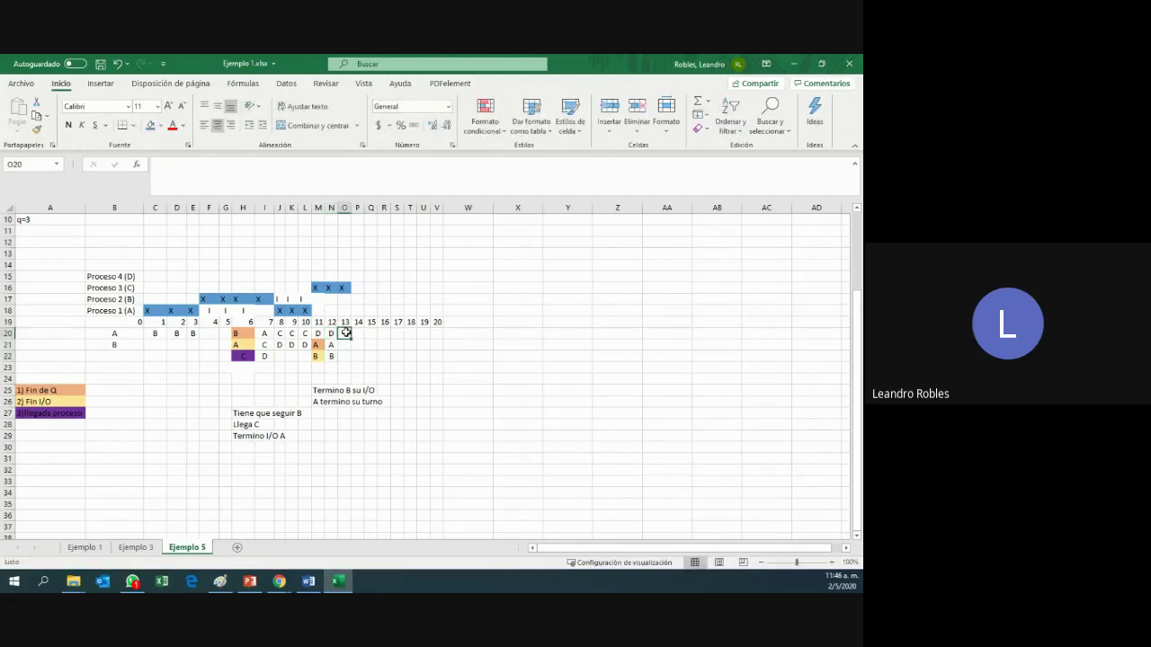
type("D")
double_click(343, 344)
type("A")
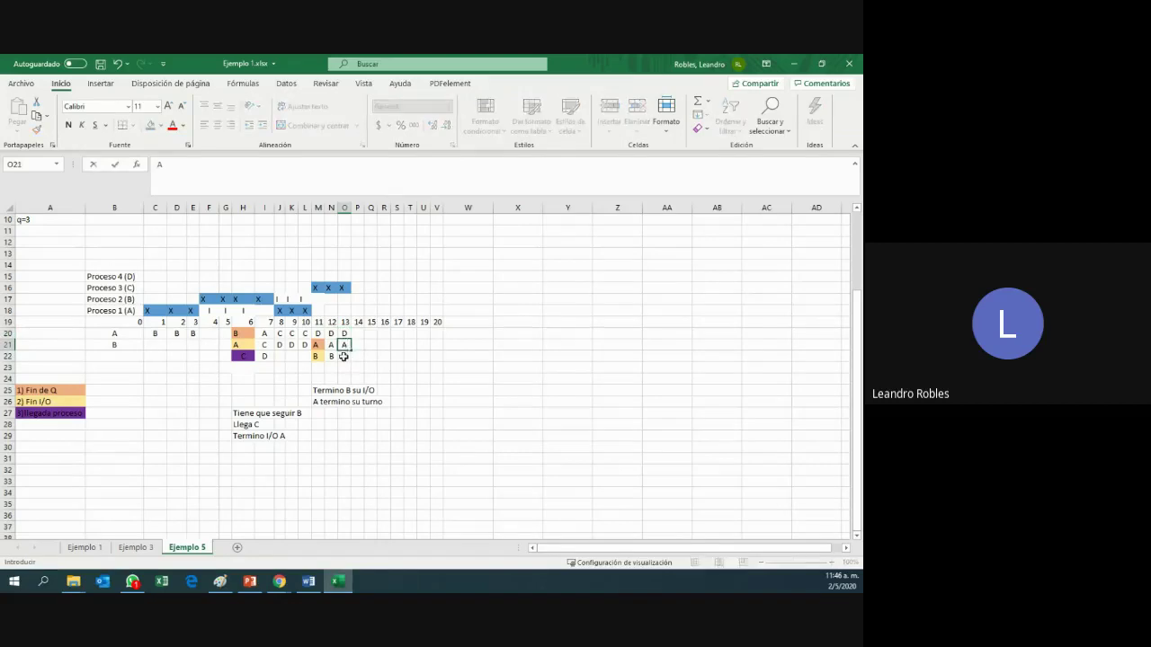
key("Return")
type("B")
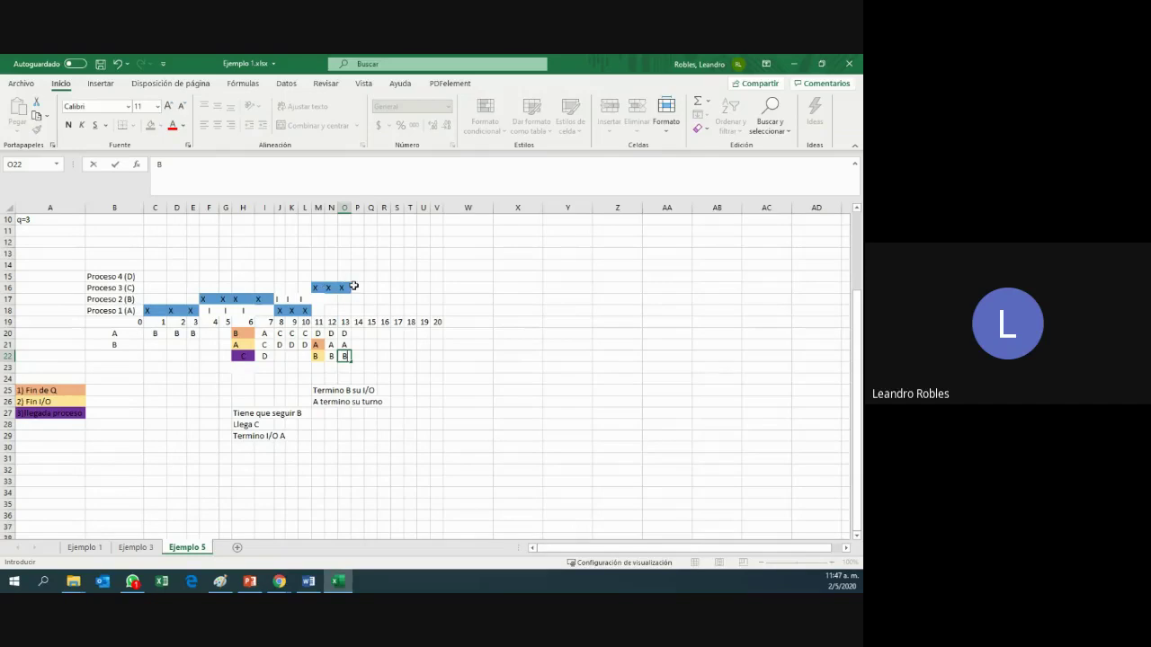
- Shade process D's arrival time in cell C8 of the process table blue
scroll(349, 286, "up", 3)
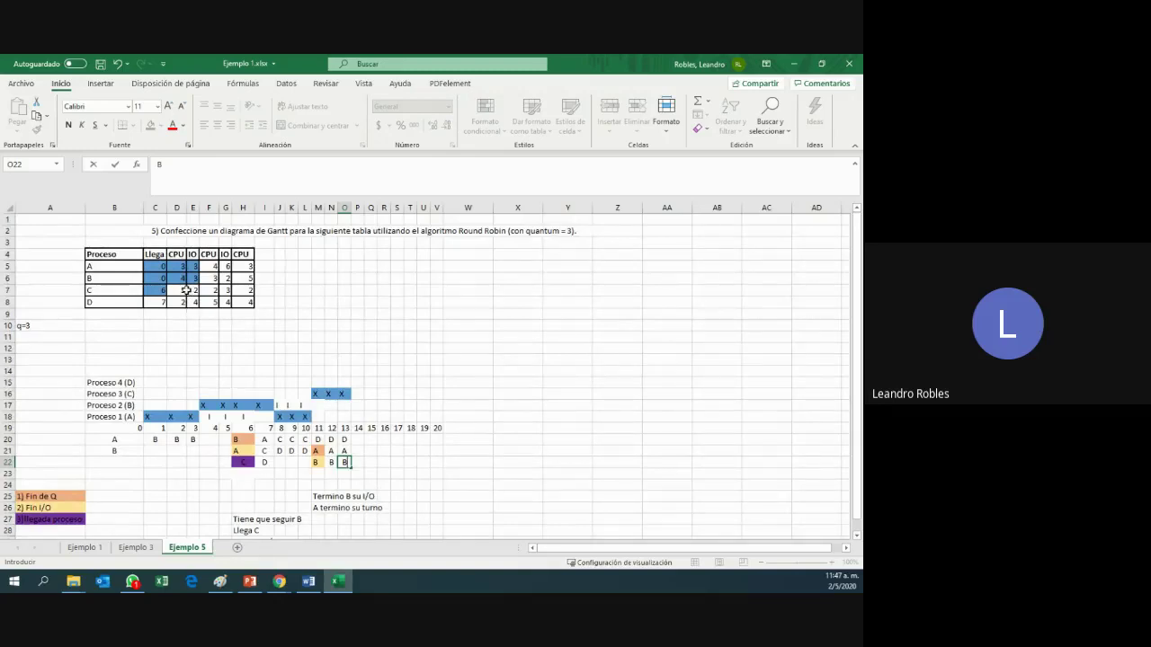
left_click(181, 290)
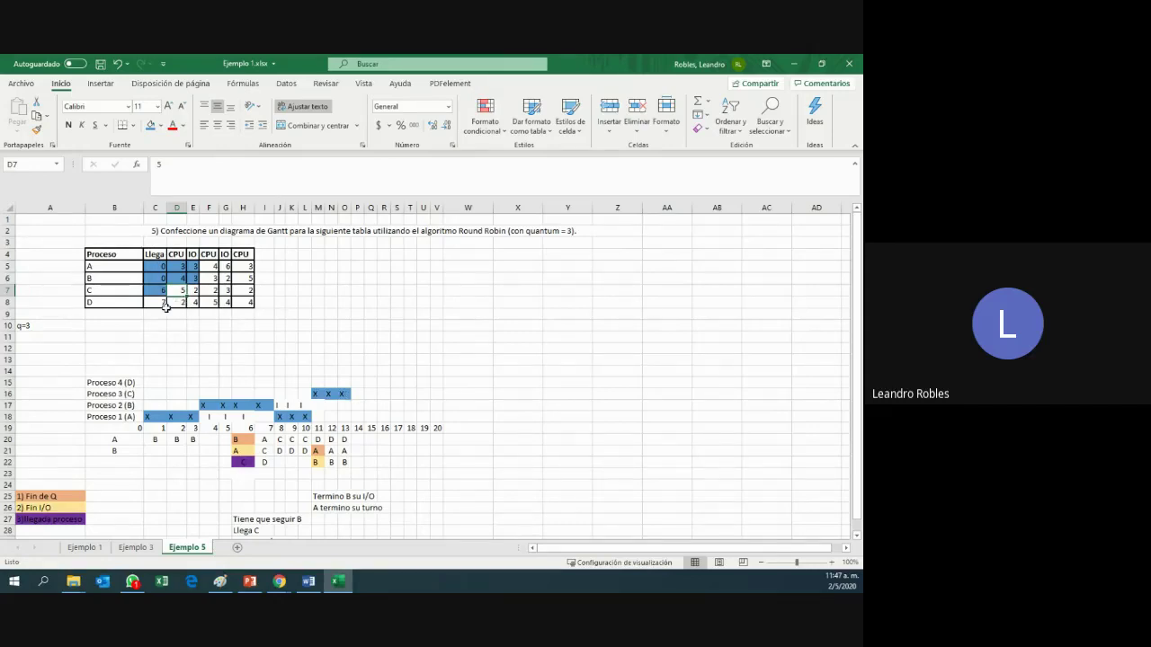
left_click(160, 303, "ctrl")
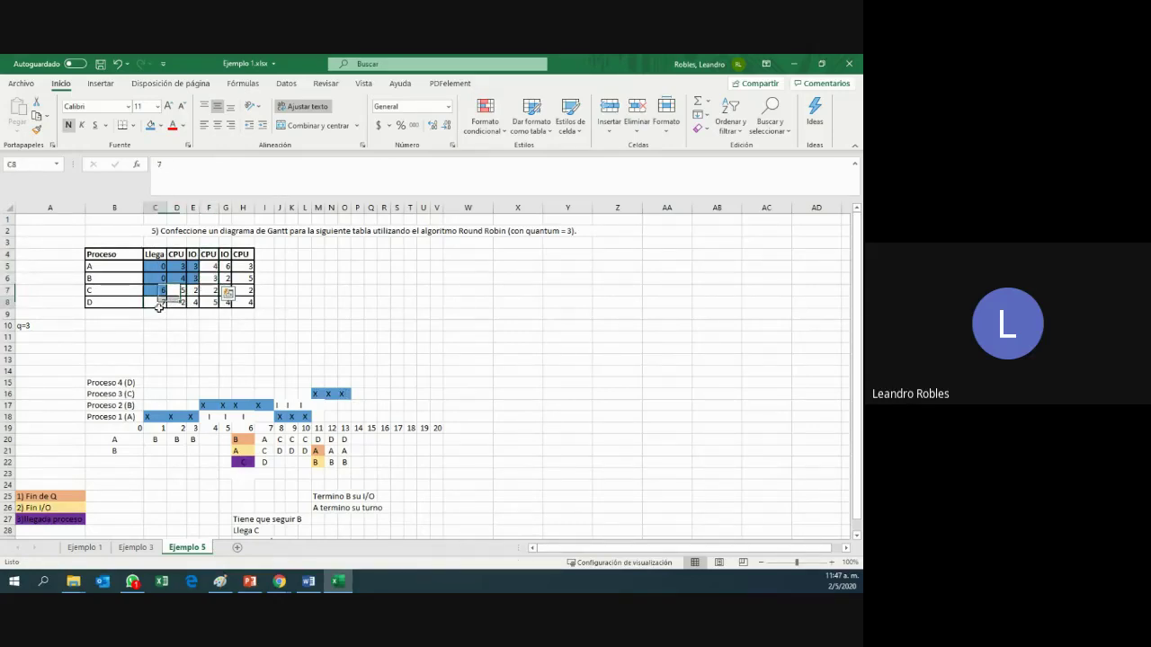
left_click(151, 127)
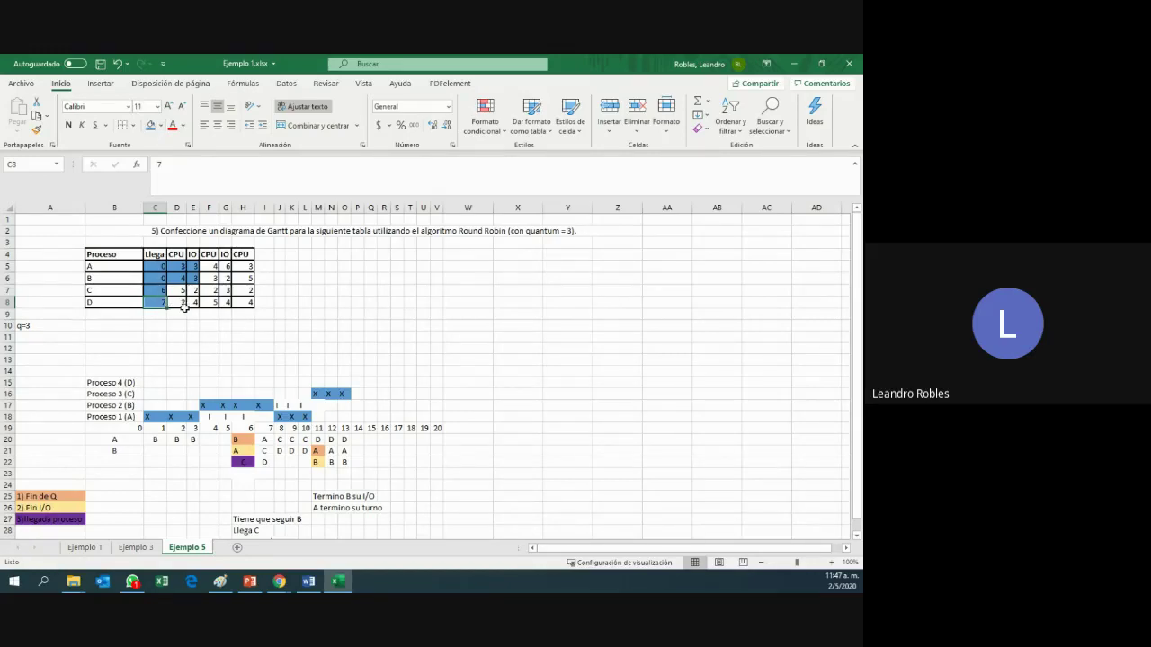
- Mark process D's CPU slots at times 14 and 15 with X in P15:Q15 and shade them blue
left_click(345, 440)
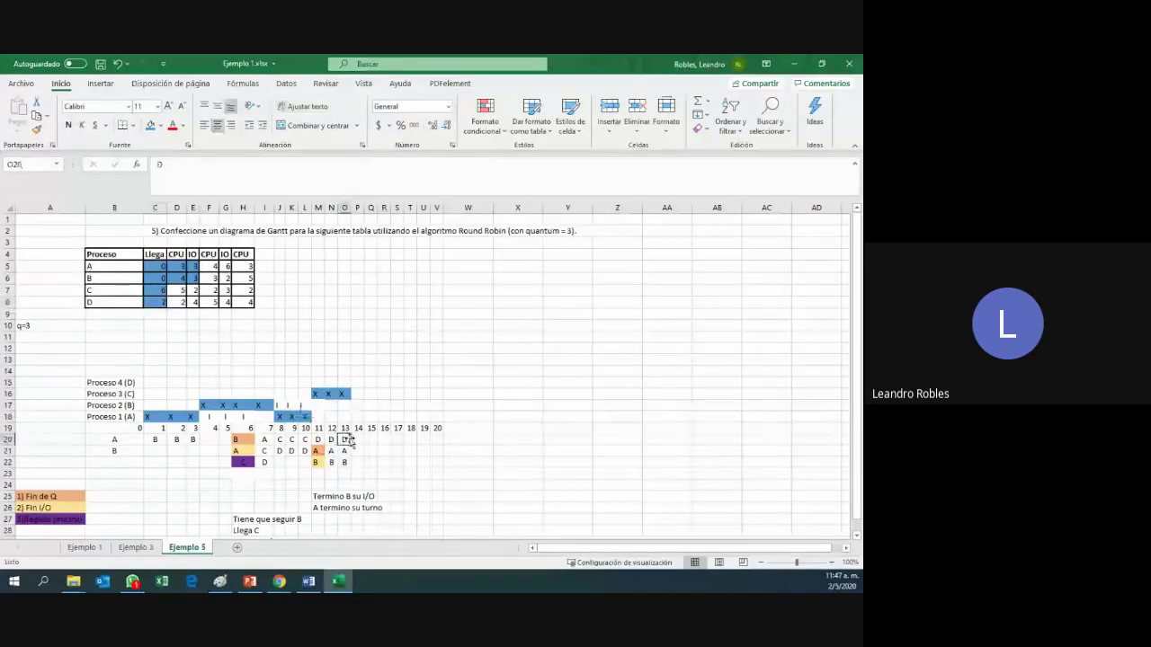
left_click(358, 383)
type("X")
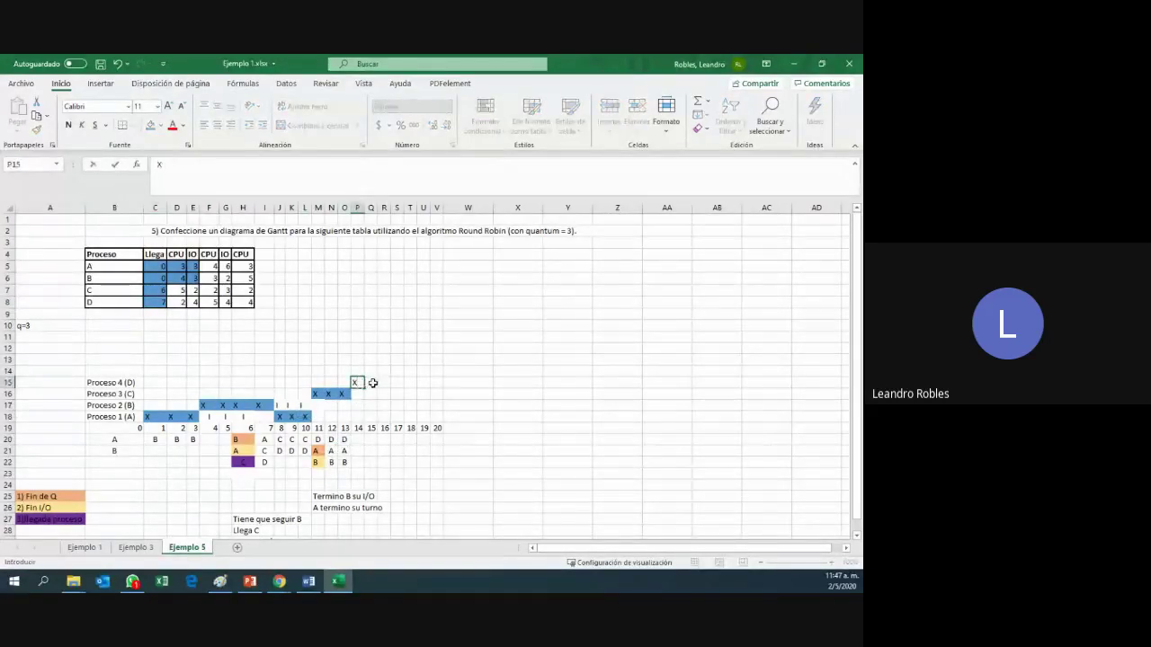
left_click(371, 383)
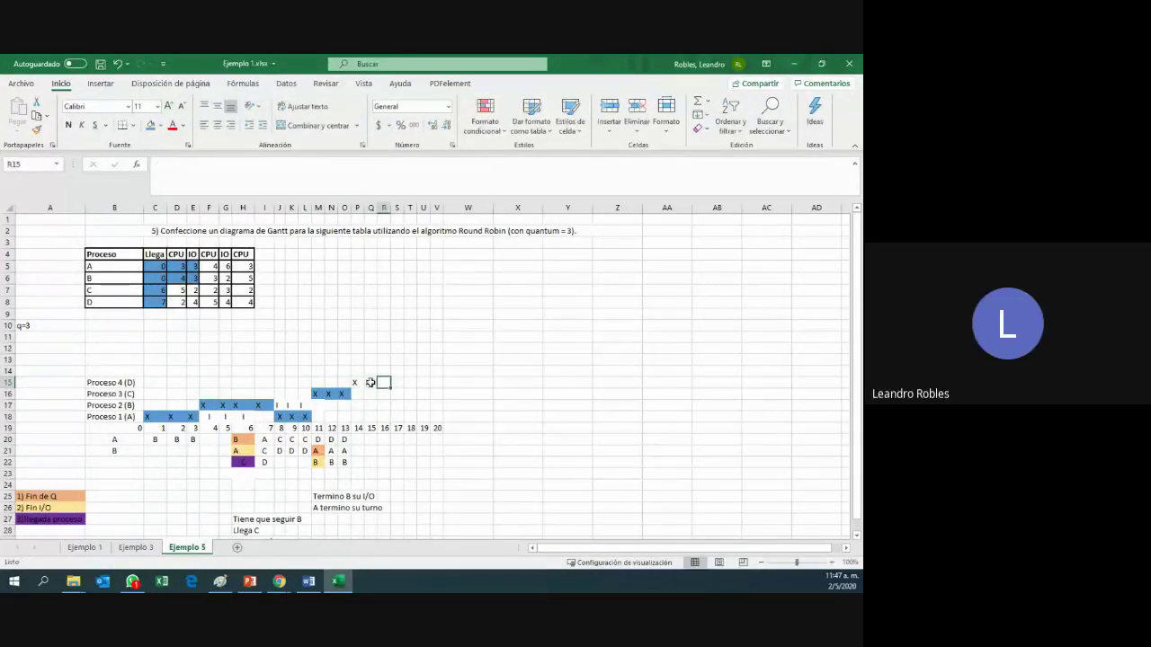
left_click(356, 383)
left_click_drag(356, 383, 372, 383)
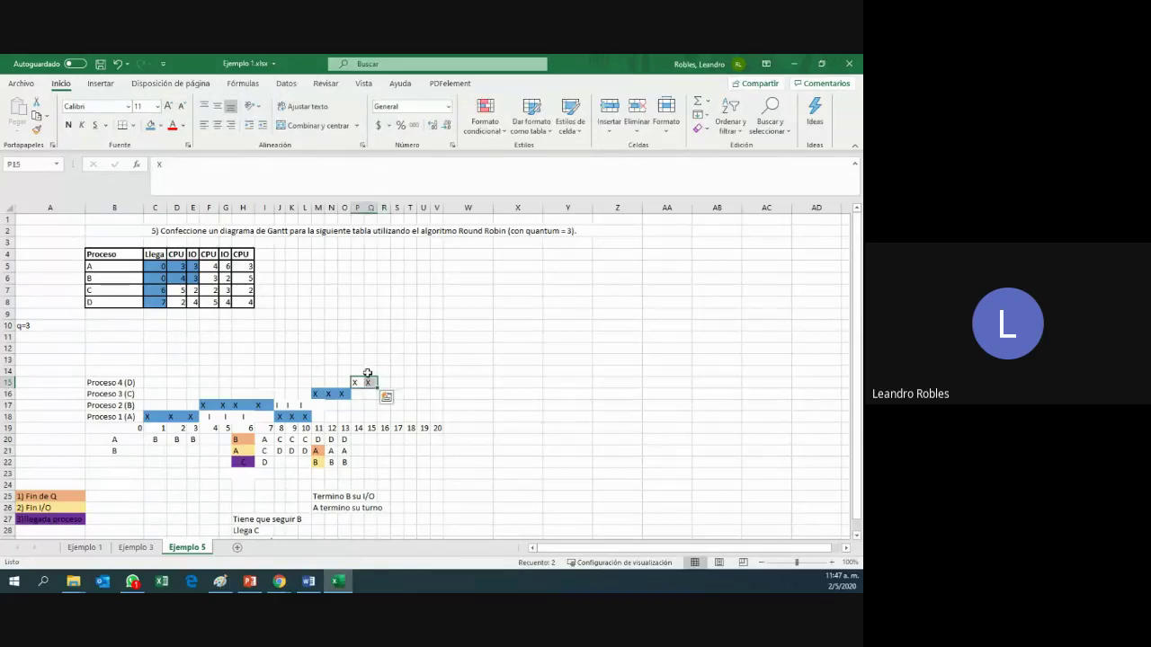
left_click(150, 125)
- Shade process D's first CPU burst in cell D8 of the process table blue
left_click(184, 302)
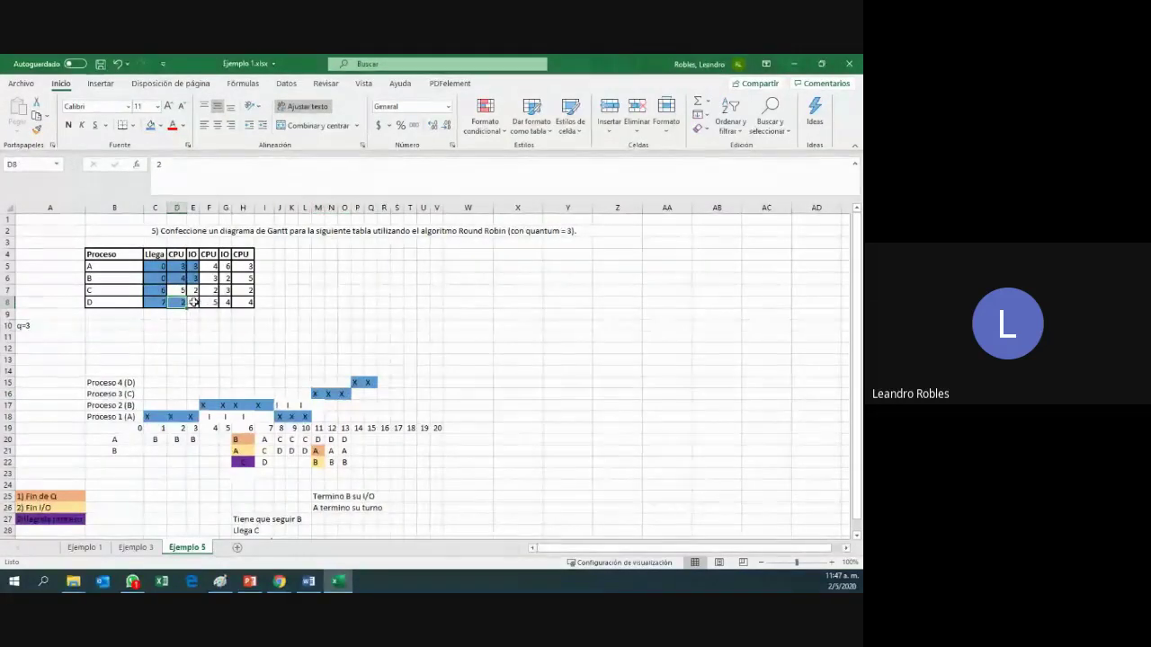
left_click(193, 302)
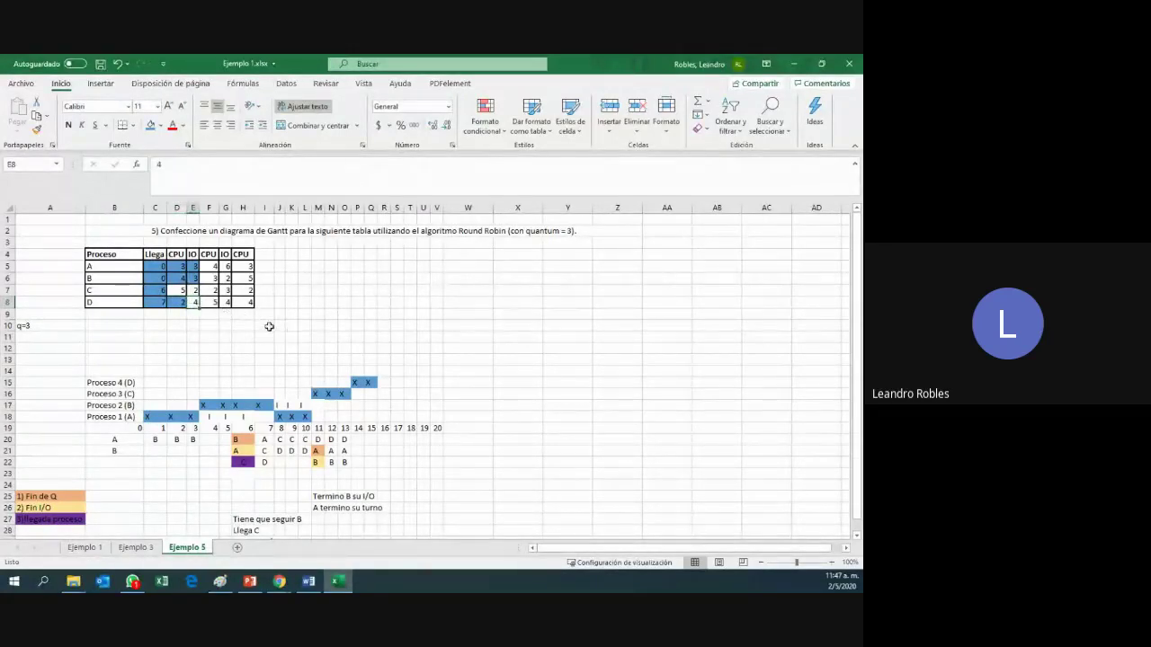
left_click(179, 290)
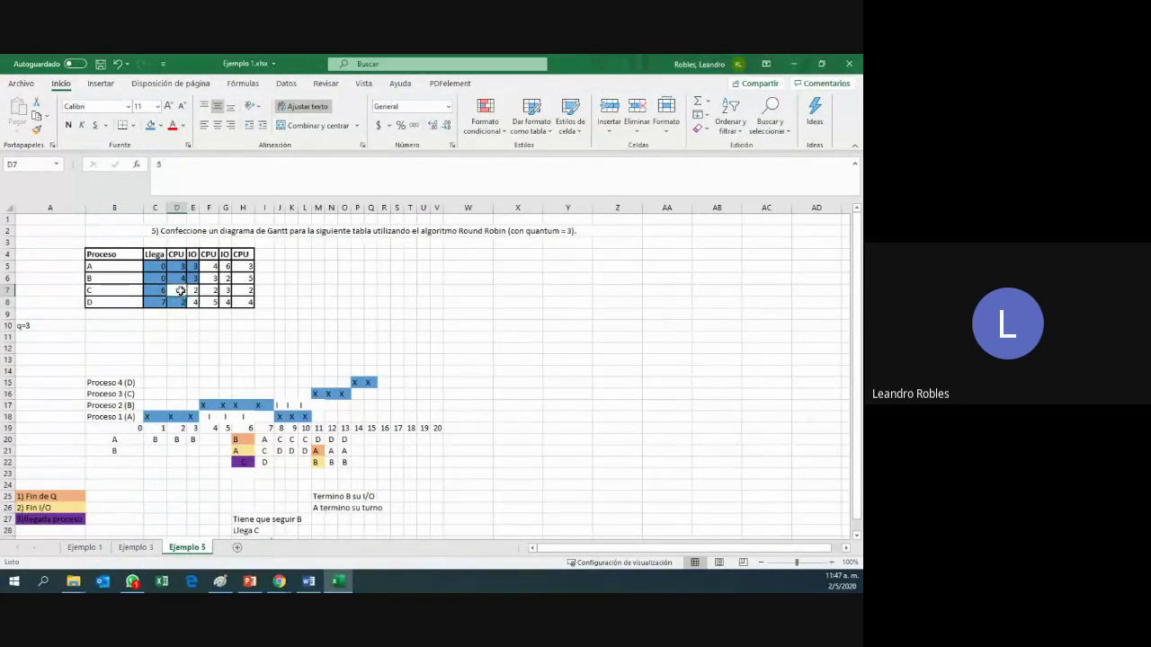
- Fill the ready queue under time 14 with A, B and C in cells P20:P22
left_click(358, 439)
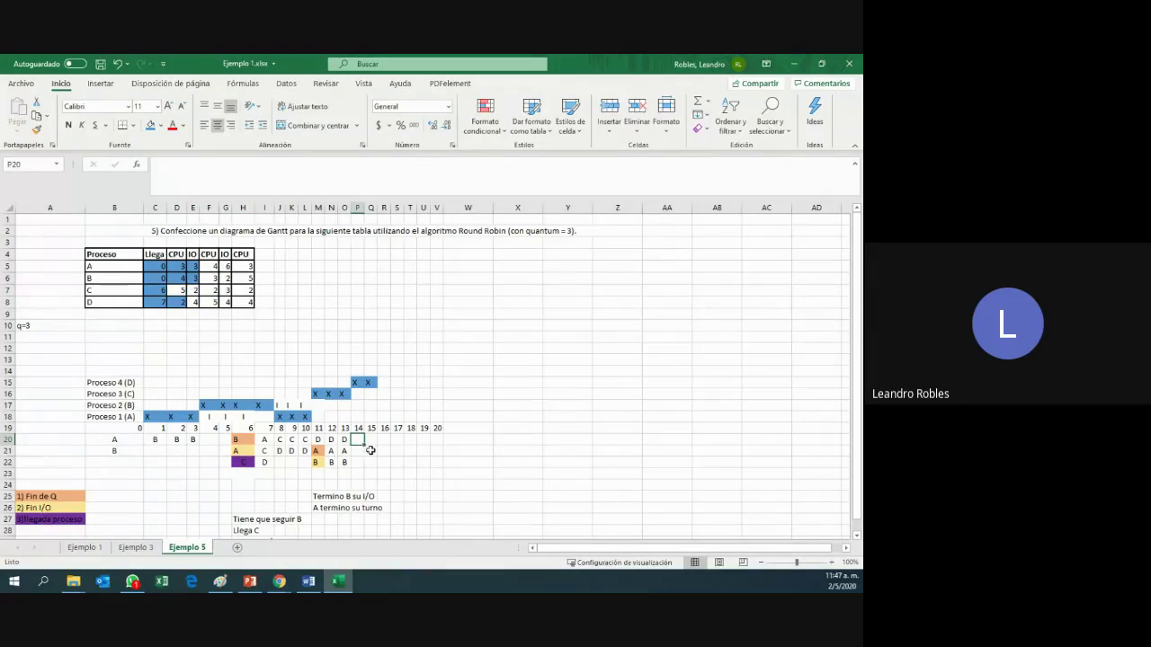
type("A")
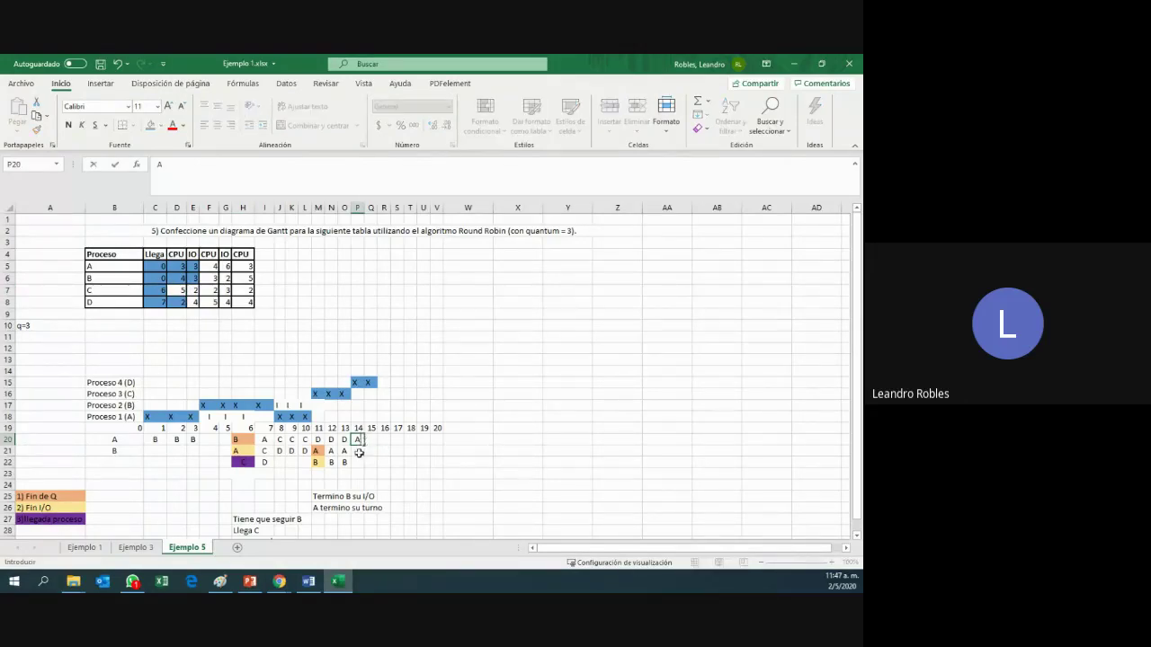
key("Return")
type("B")
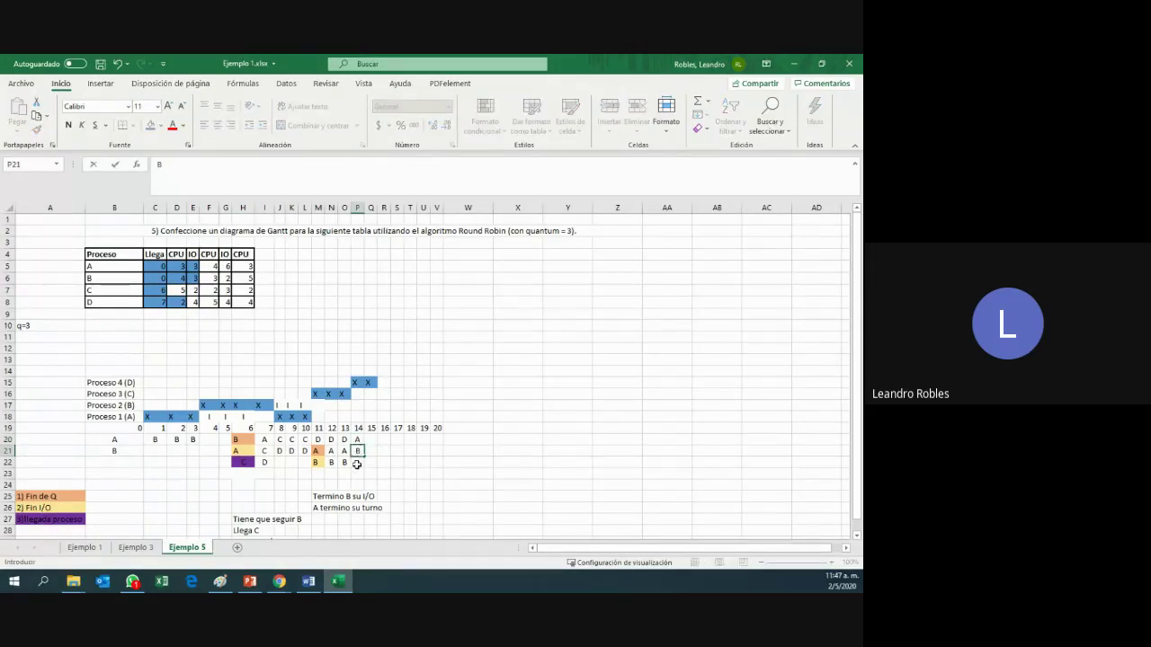
key("Return")
type("C")
- Fill the ready queue under time 15 with A, B and C in cells Q20:Q22
left_click(370, 440)
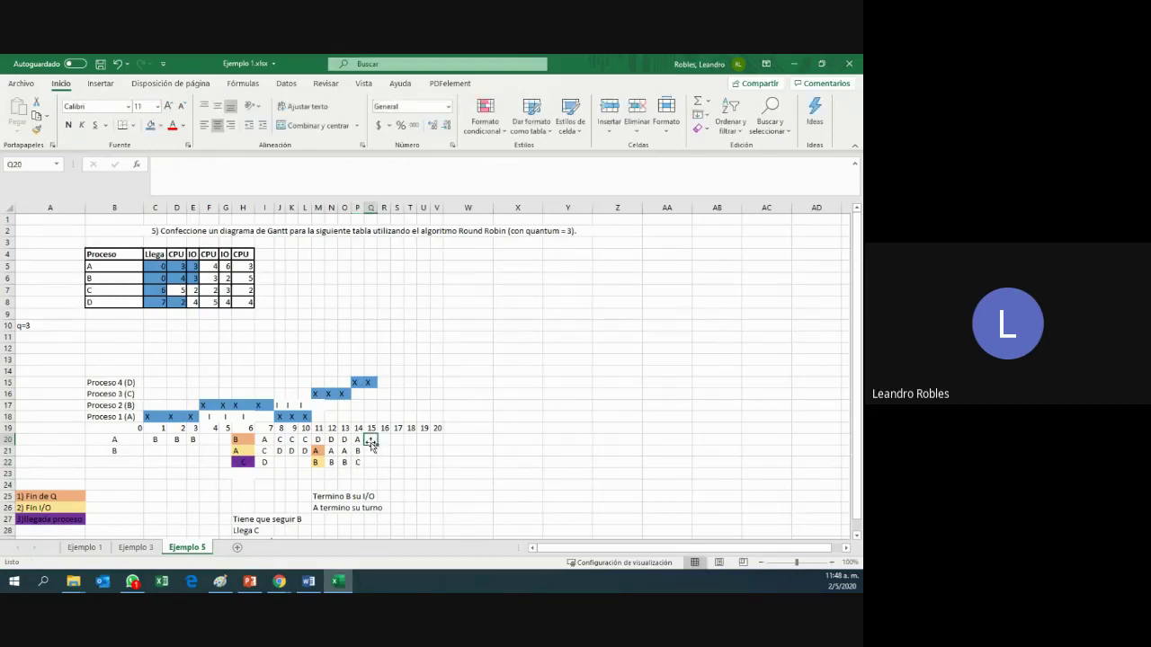
type("A")
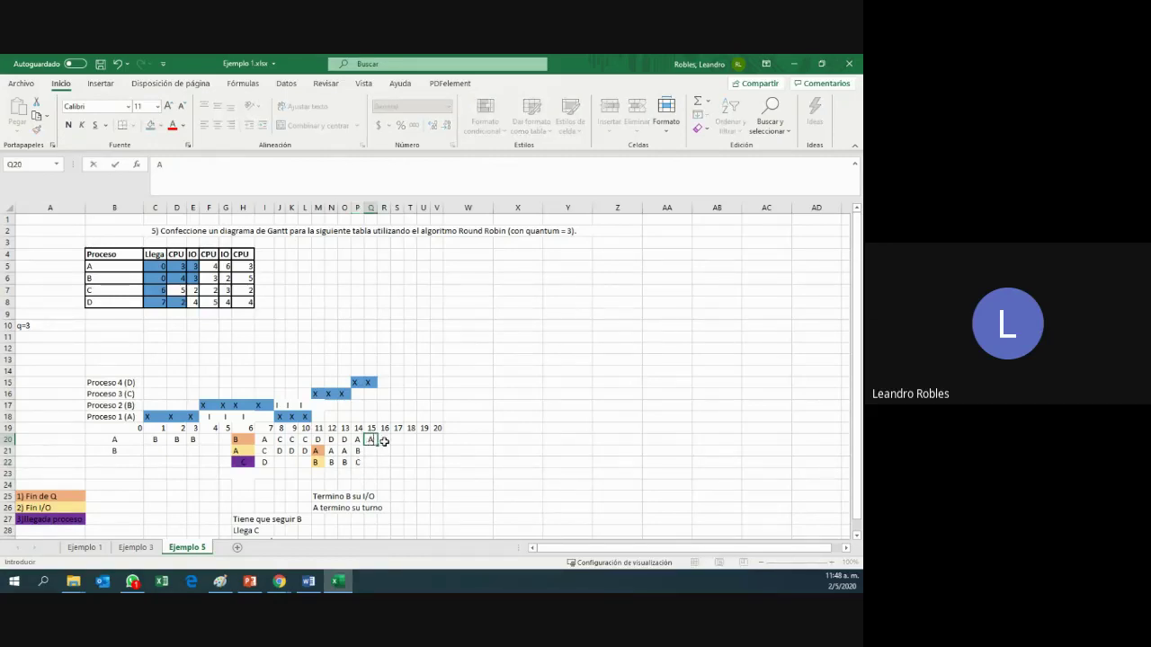
left_click(372, 451)
type("B")
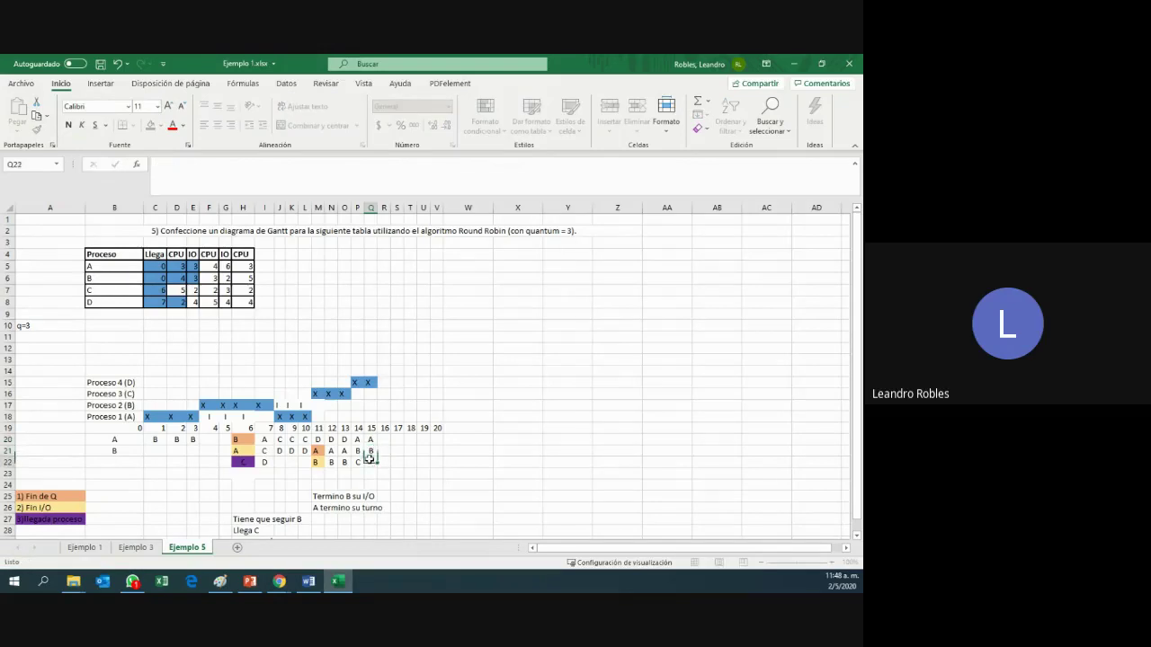
left_click(371, 462)
type("C")
left_click(445, 471)
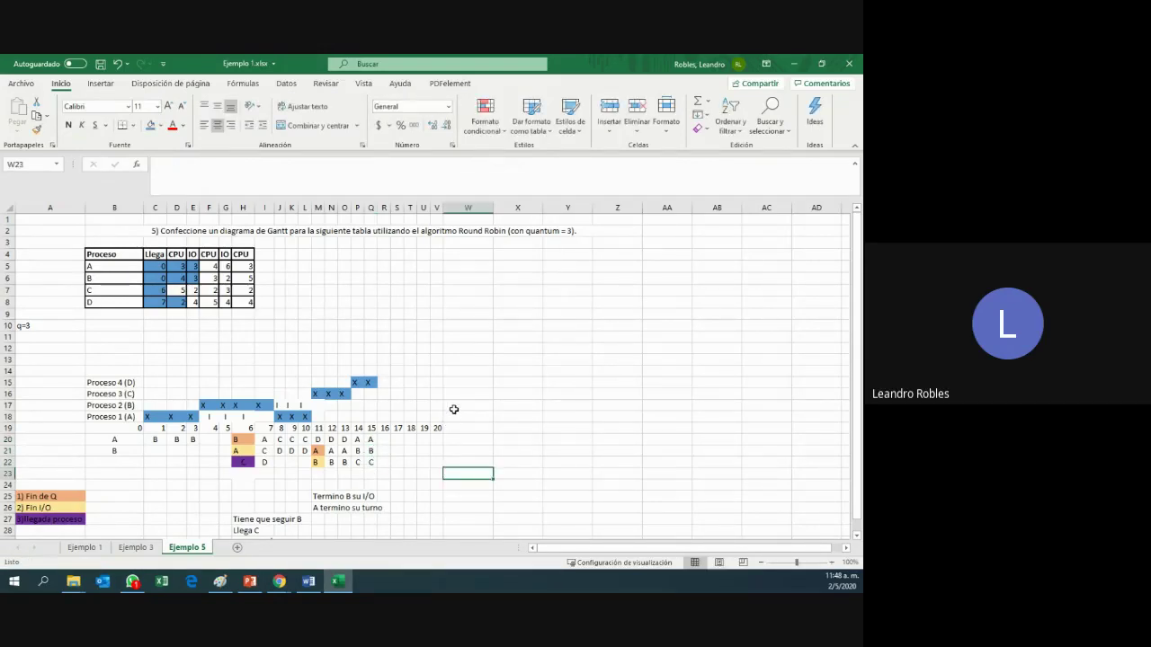
- Mark process A's CPU slots at times 16 to 18 with X in R18:T18 and shade them blue
left_click(389, 416)
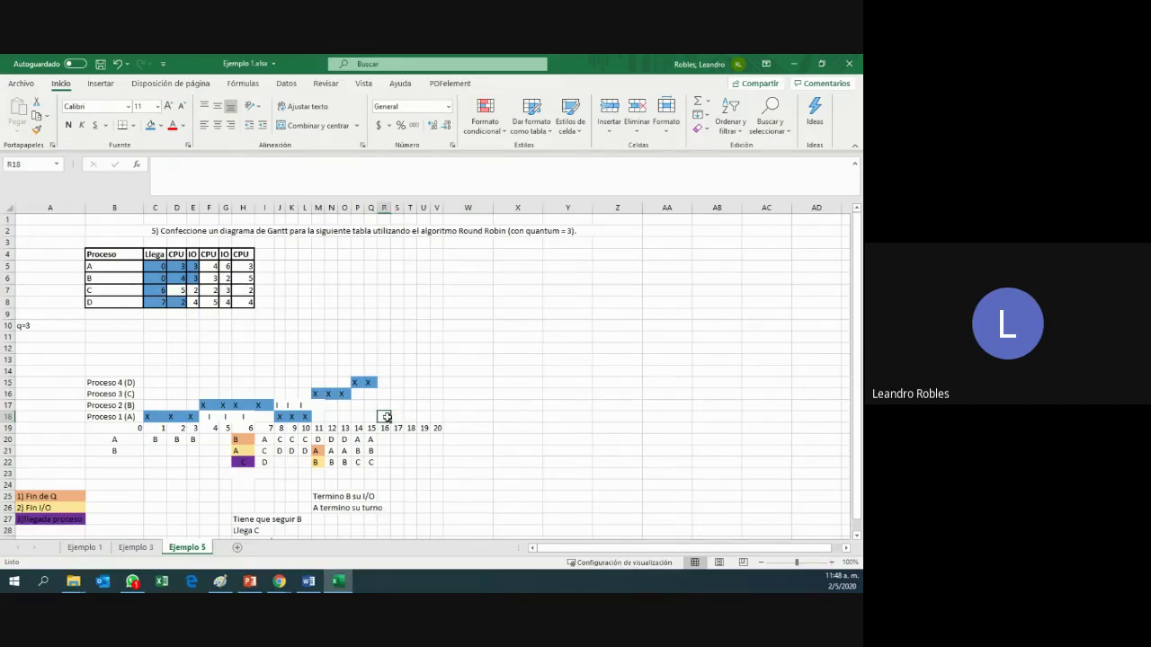
type("X")
key("Right")
type("X")
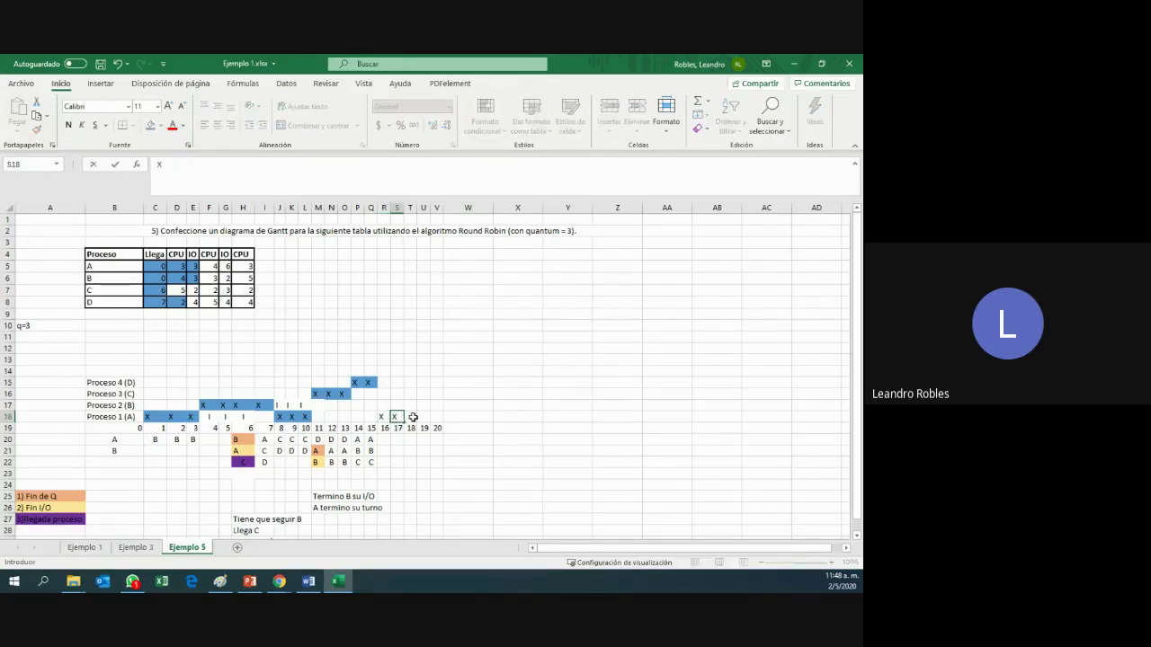
key("Right")
type("X")
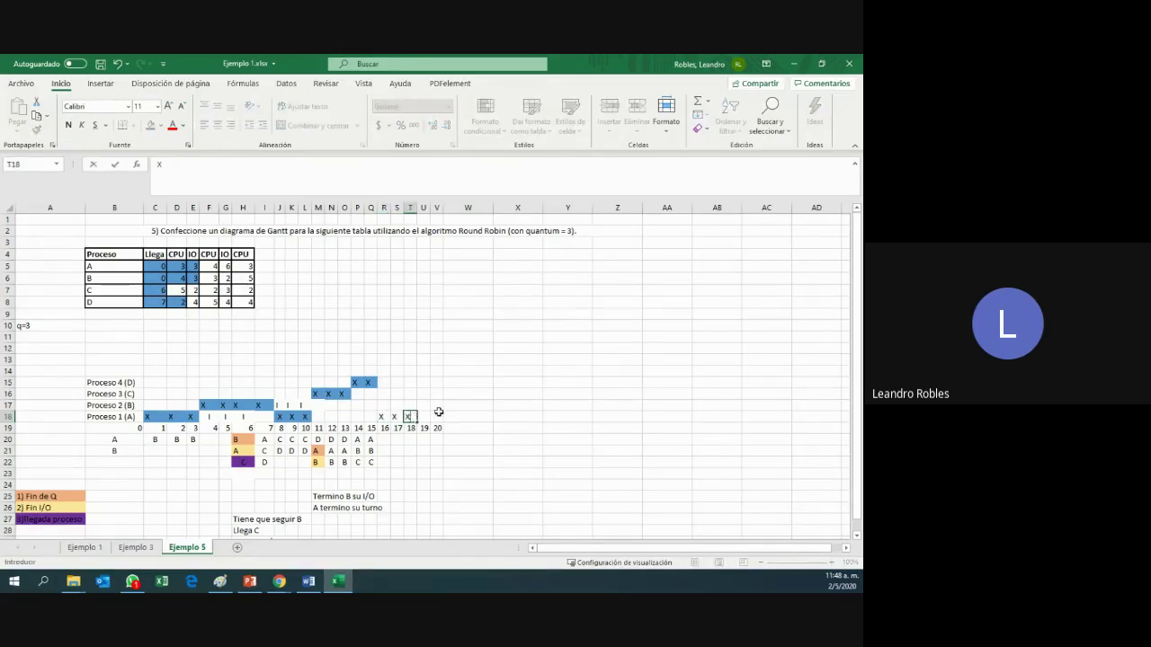
left_click(216, 266)
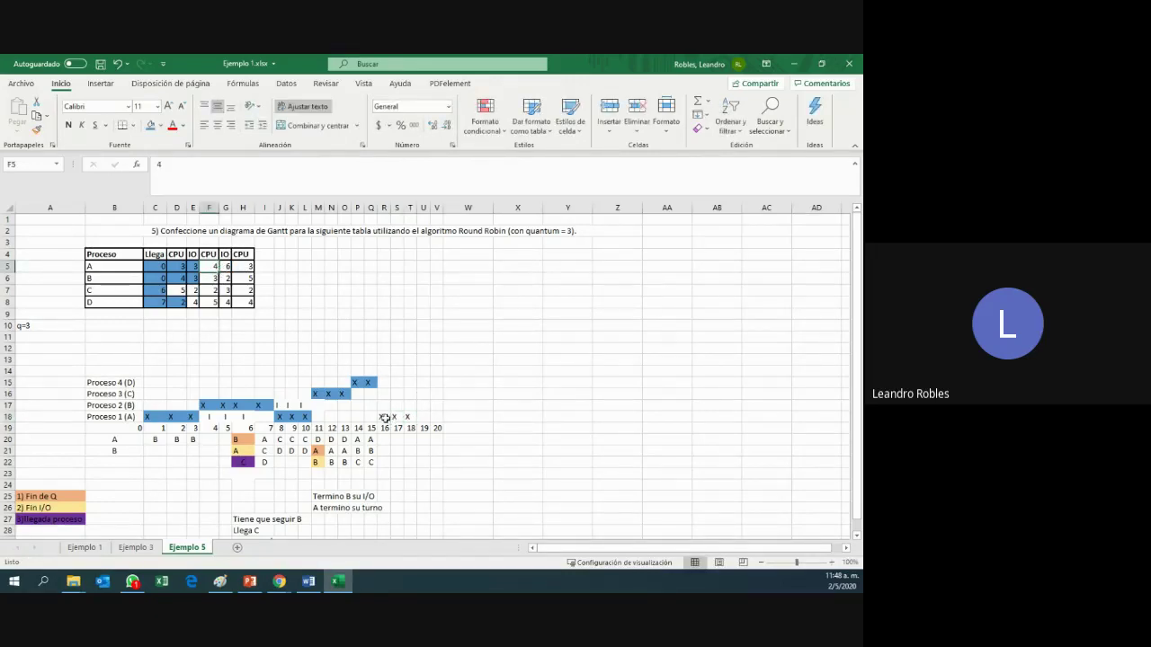
left_click_drag(385, 417, 410, 417)
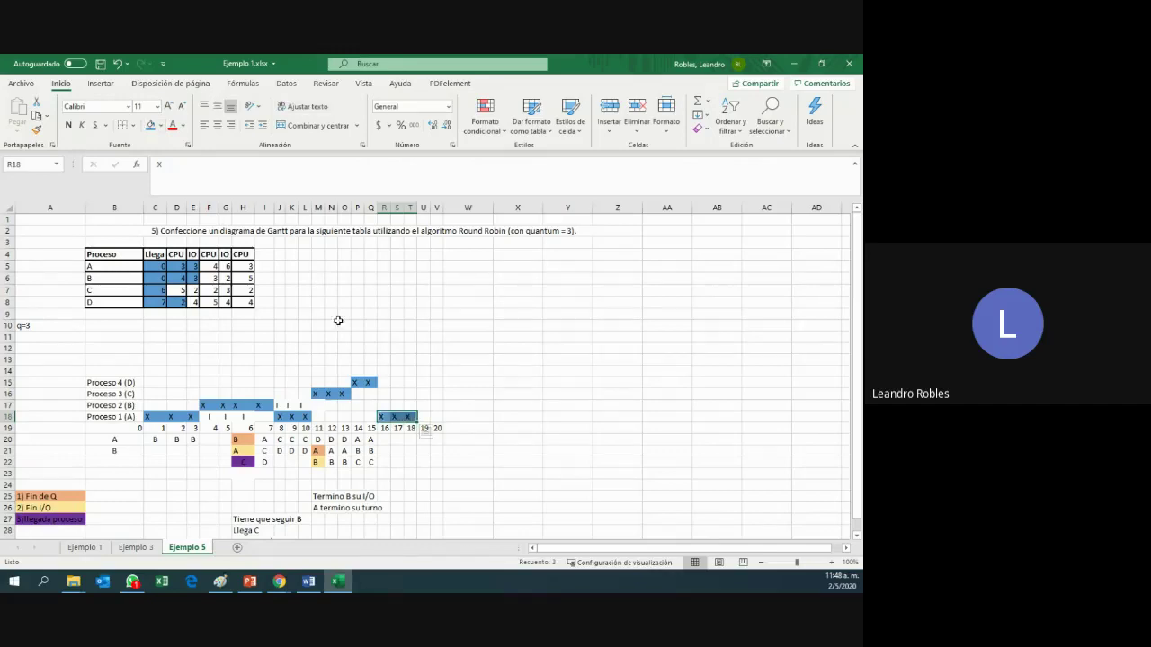
- Mark process D's I/O slots at times 16 to 19 with I in R15:U15
left_click(385, 382)
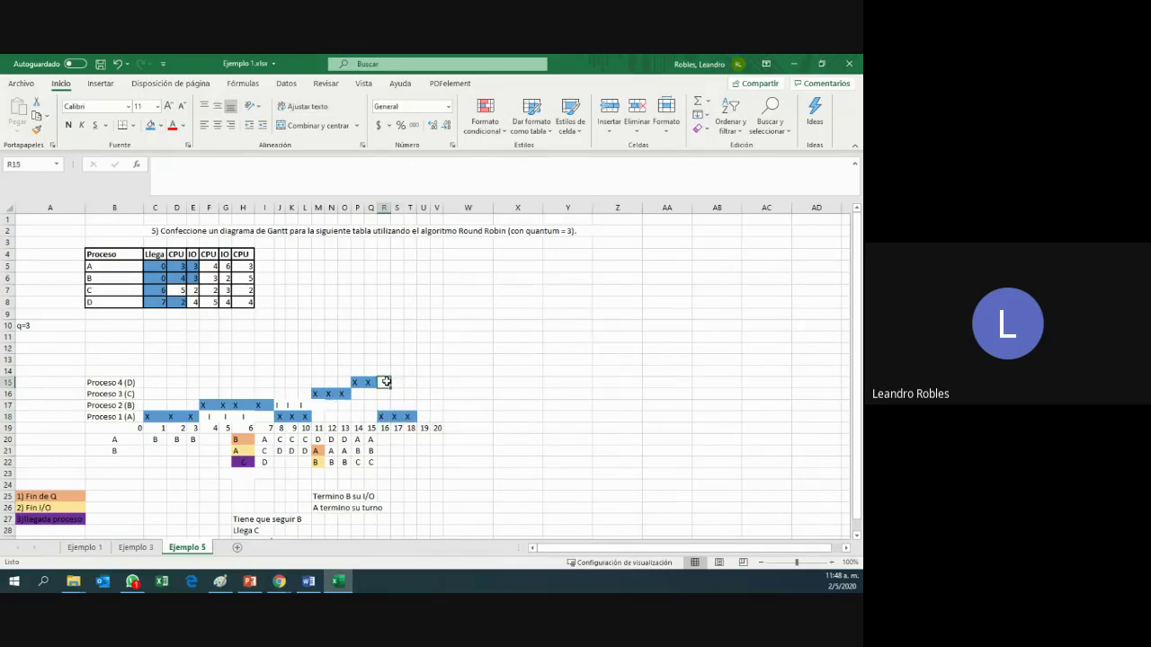
left_click(192, 289)
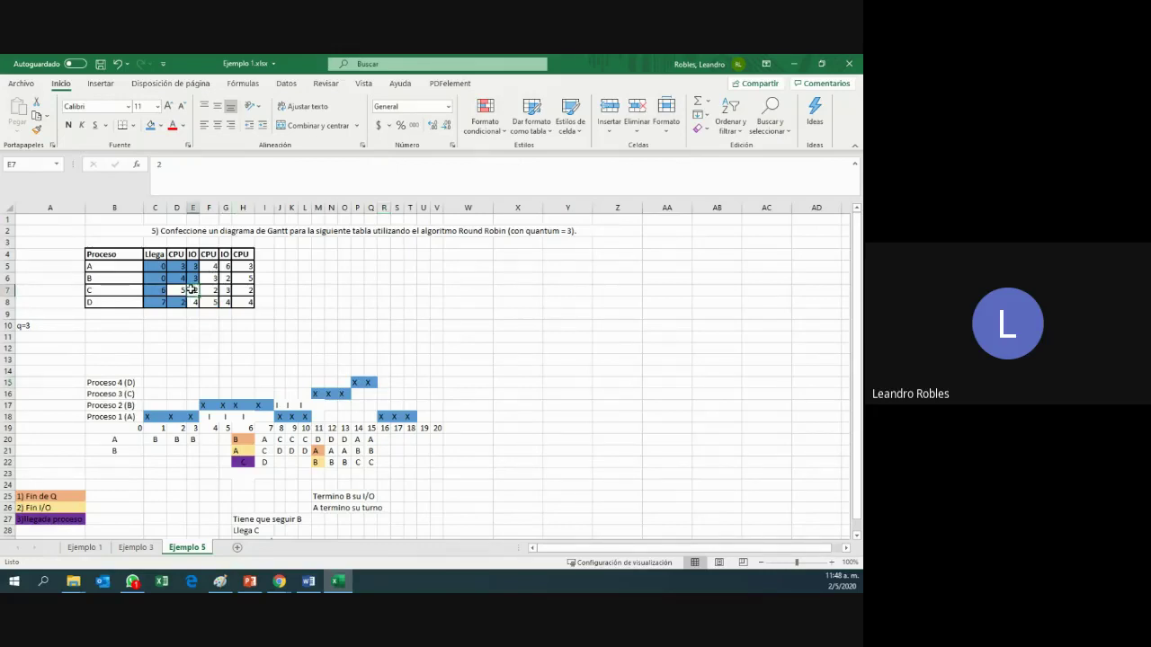
left_click(192, 302)
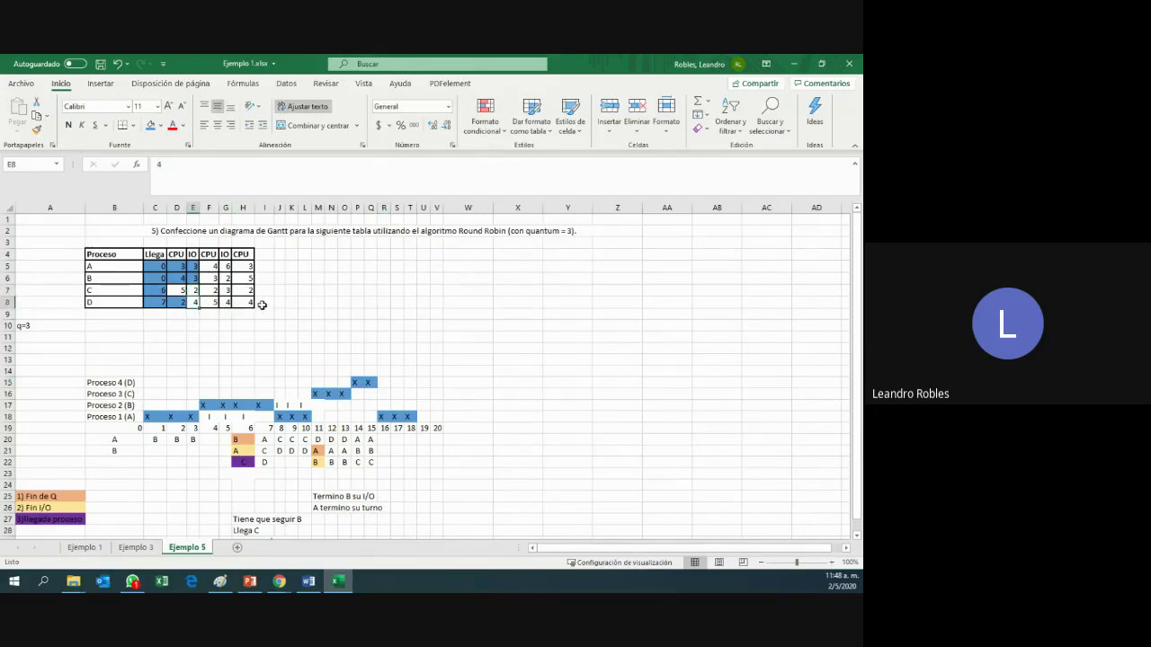
left_click(384, 383)
type("I")
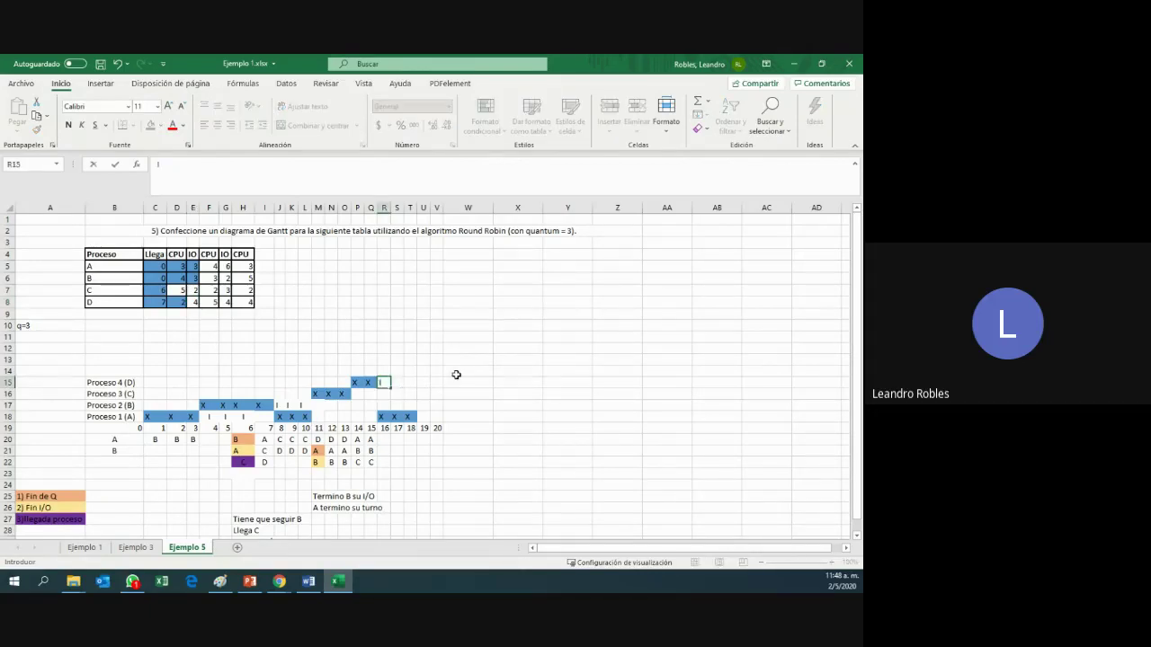
left_click(395, 381)
type("I")
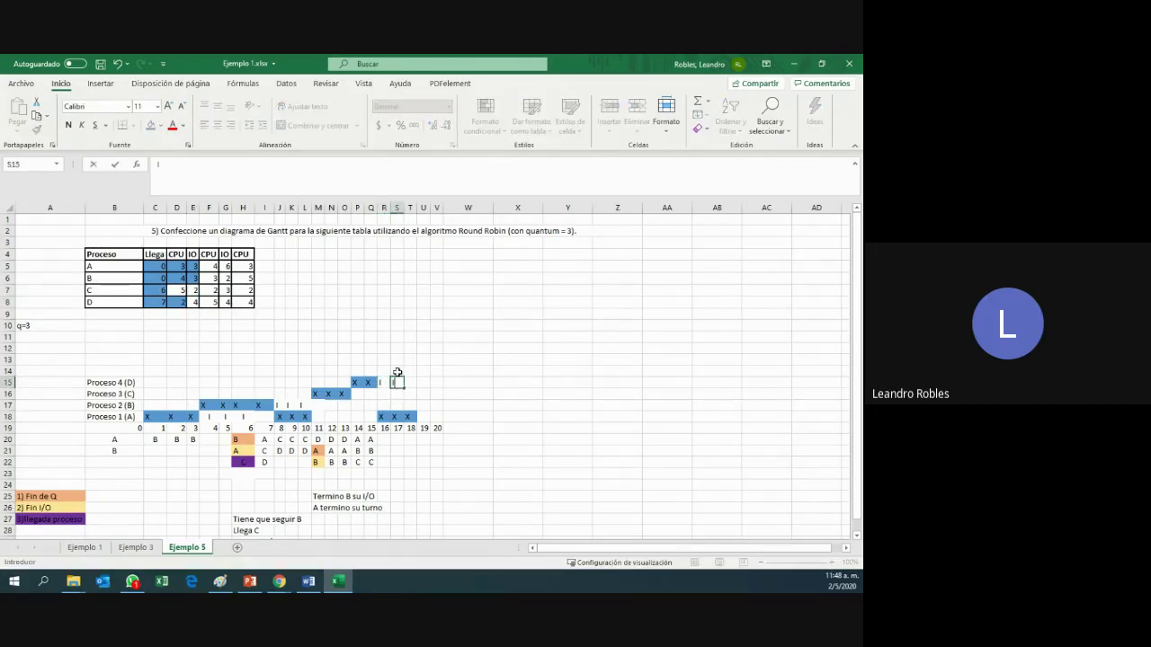
left_click(410, 382)
type("I")
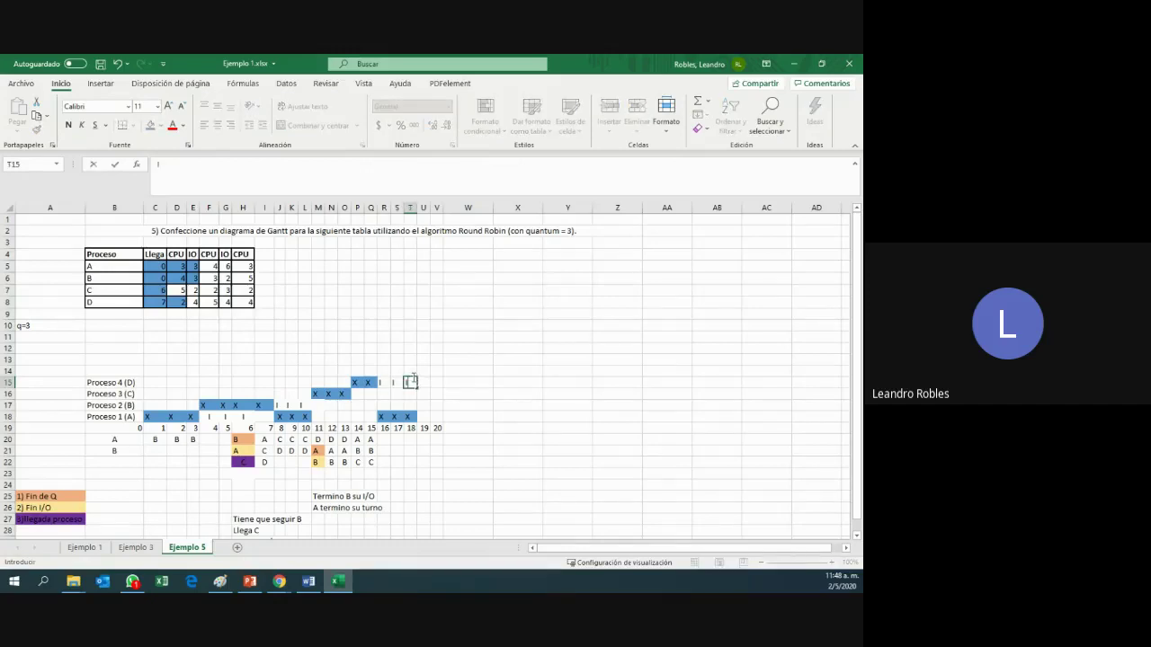
left_click(425, 381)
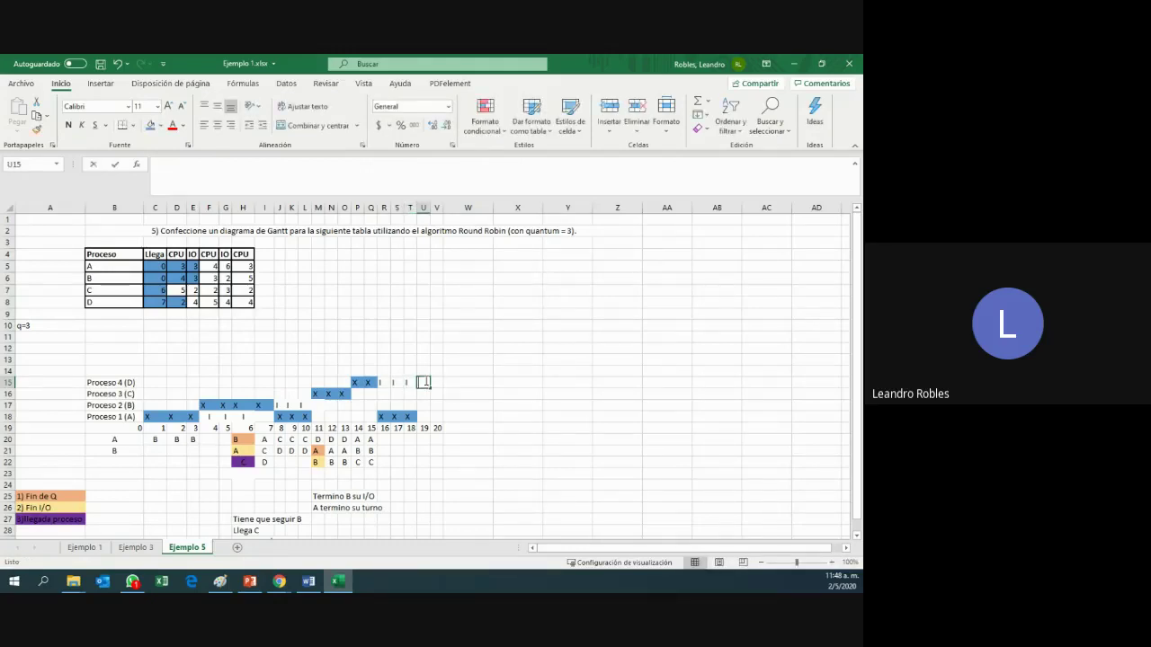
type("I")
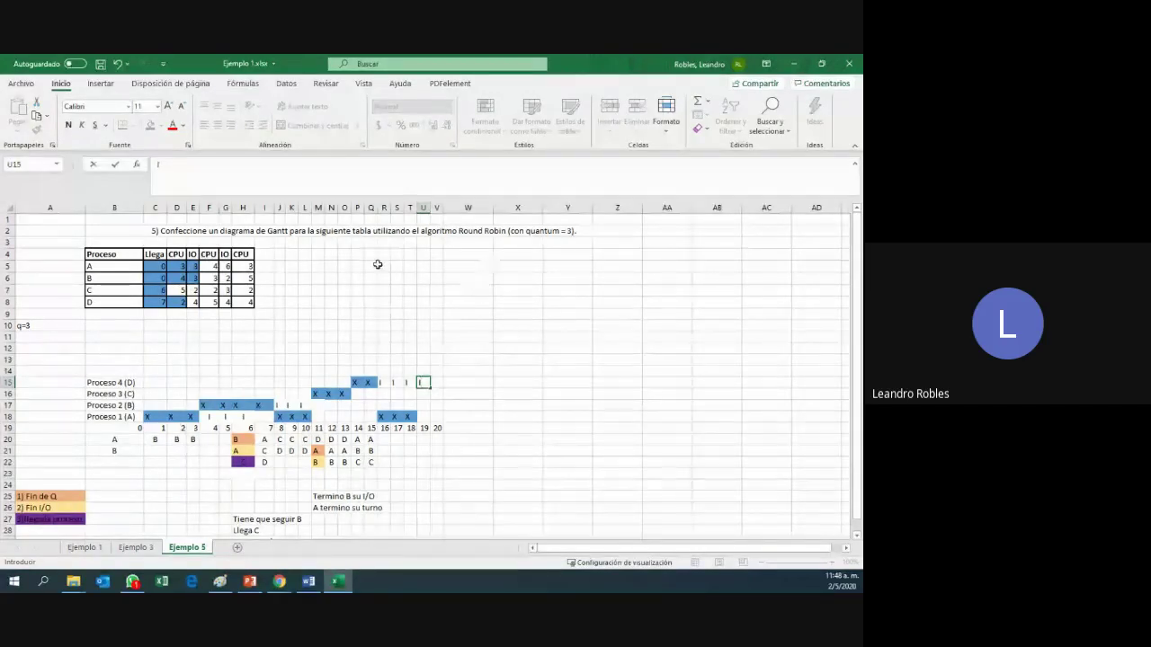
left_click(485, 366)
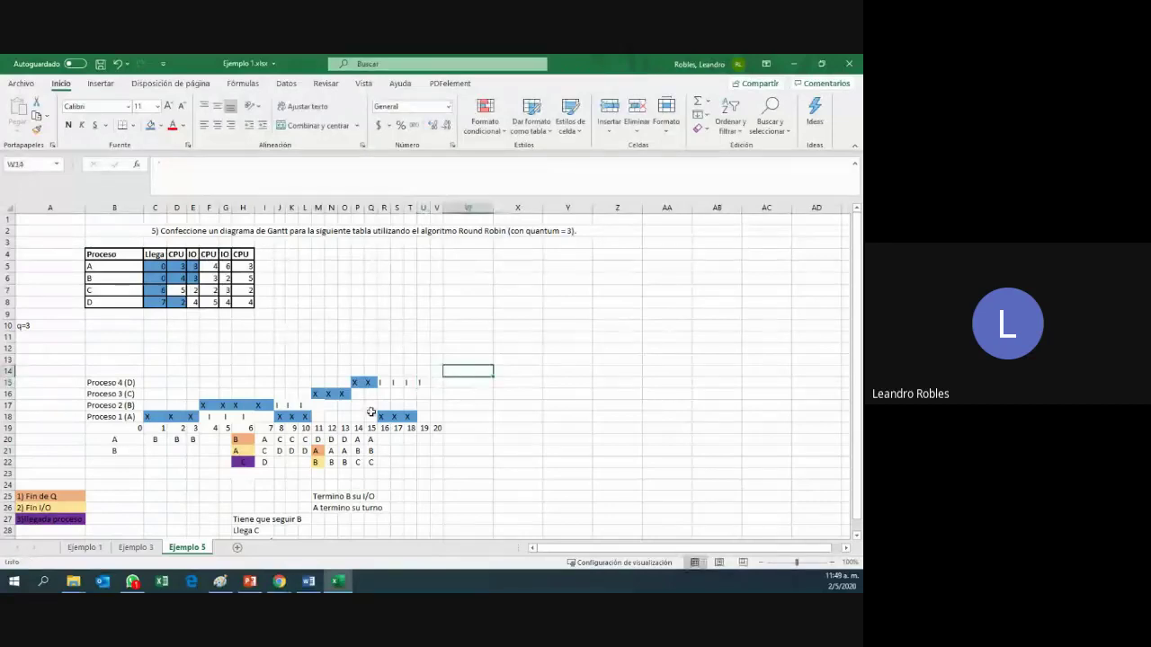
- Clear process A's X marks at times 17 and 18 in S18:T18 and set those cells' fill to white
left_click(182, 291)
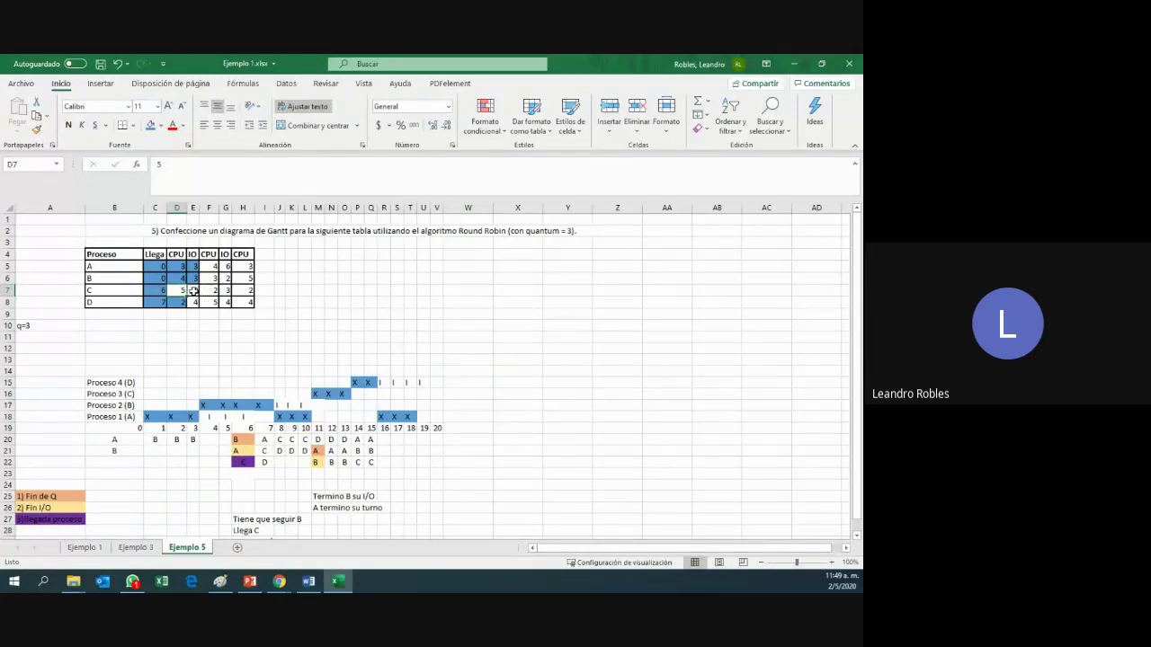
left_click(193, 291)
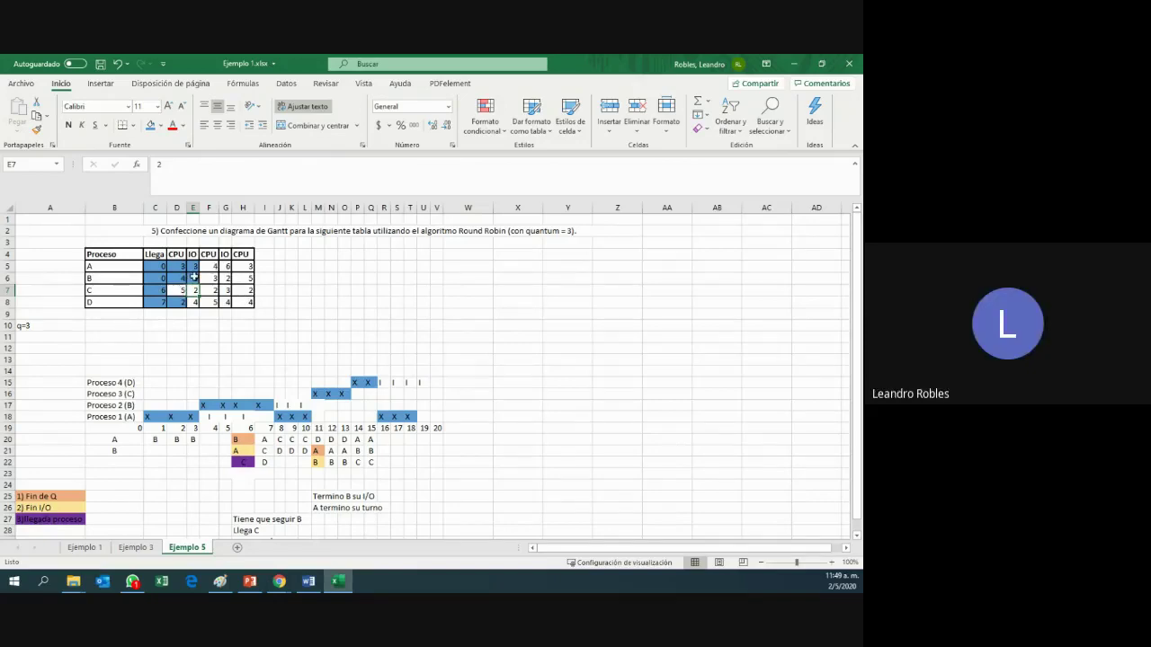
left_click(209, 267)
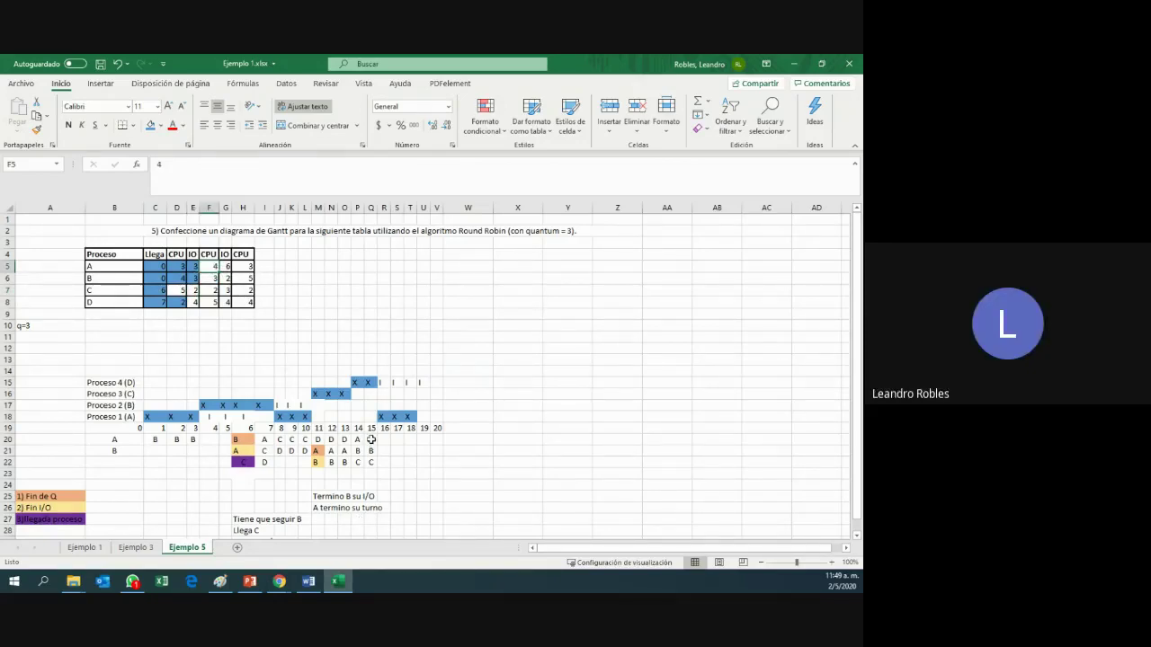
left_click(371, 439)
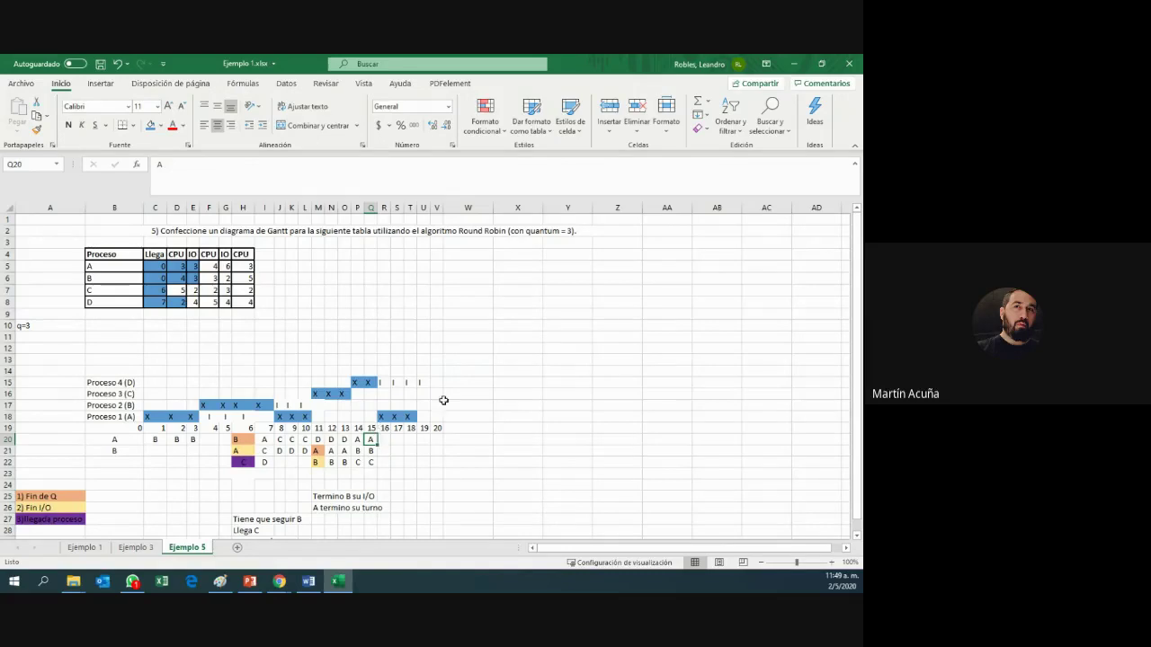
left_click_drag(383, 416, 411, 417)
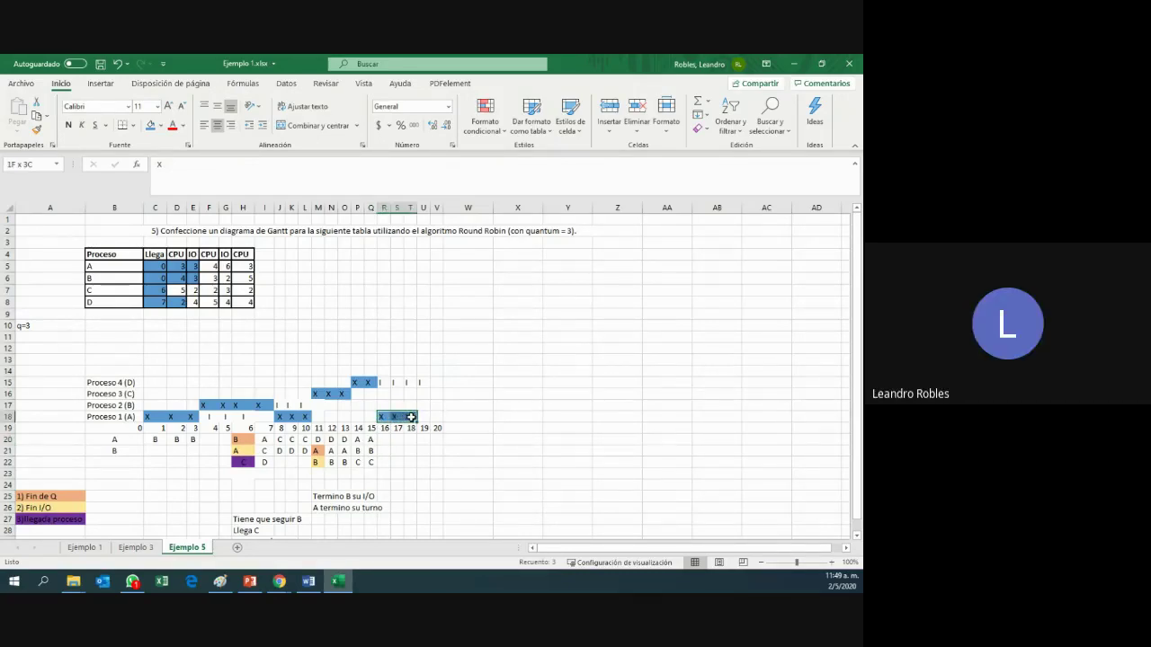
left_click(398, 416)
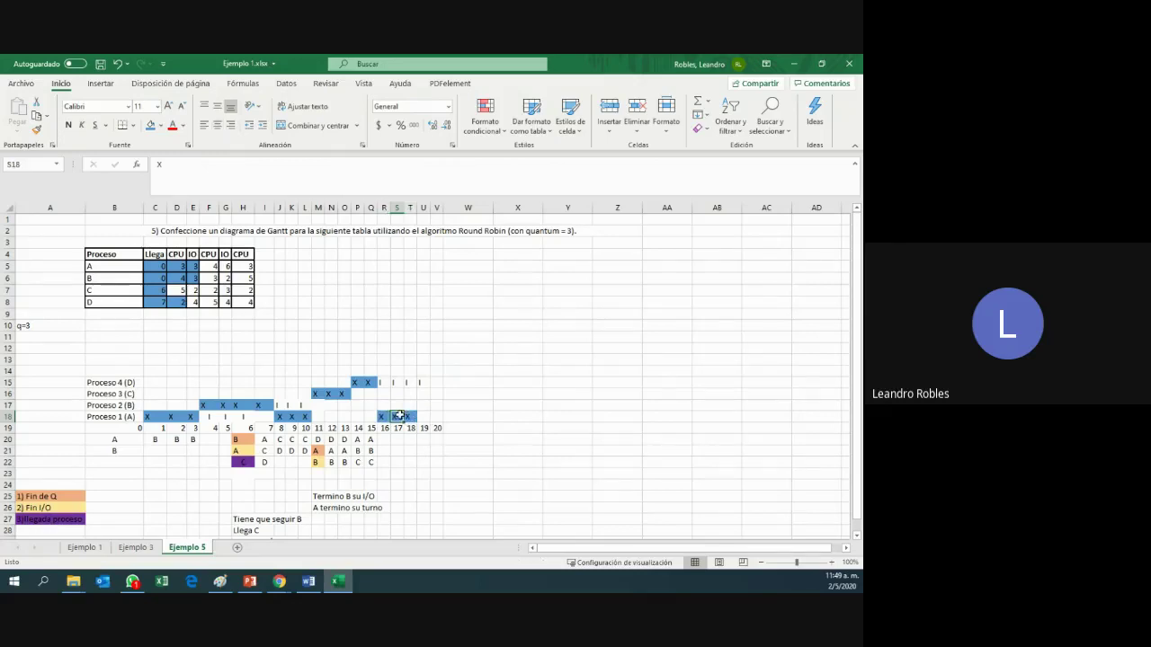
left_click_drag(400, 416, 411, 416)
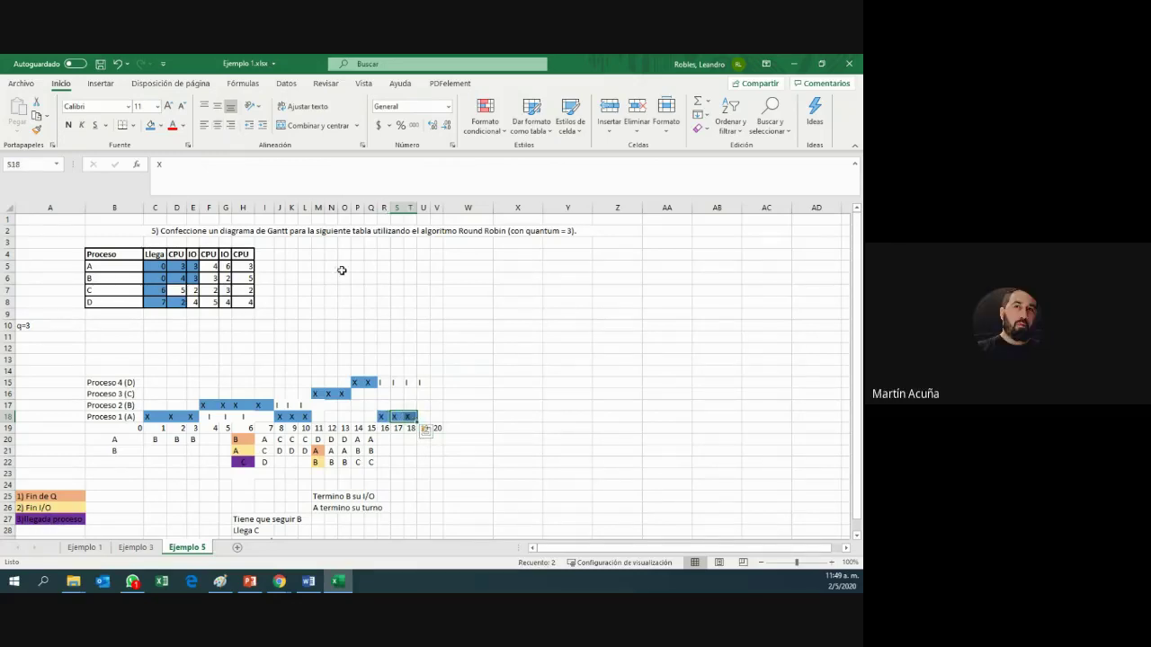
left_click(160, 126)
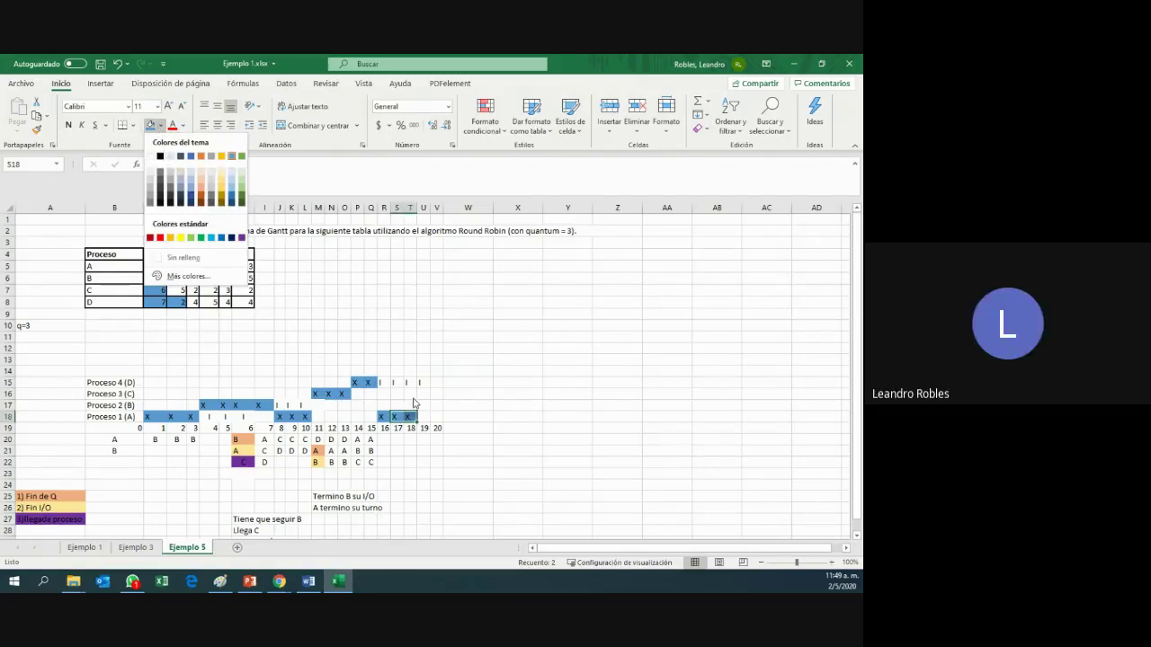
key("Escape")
key("BackSpace")
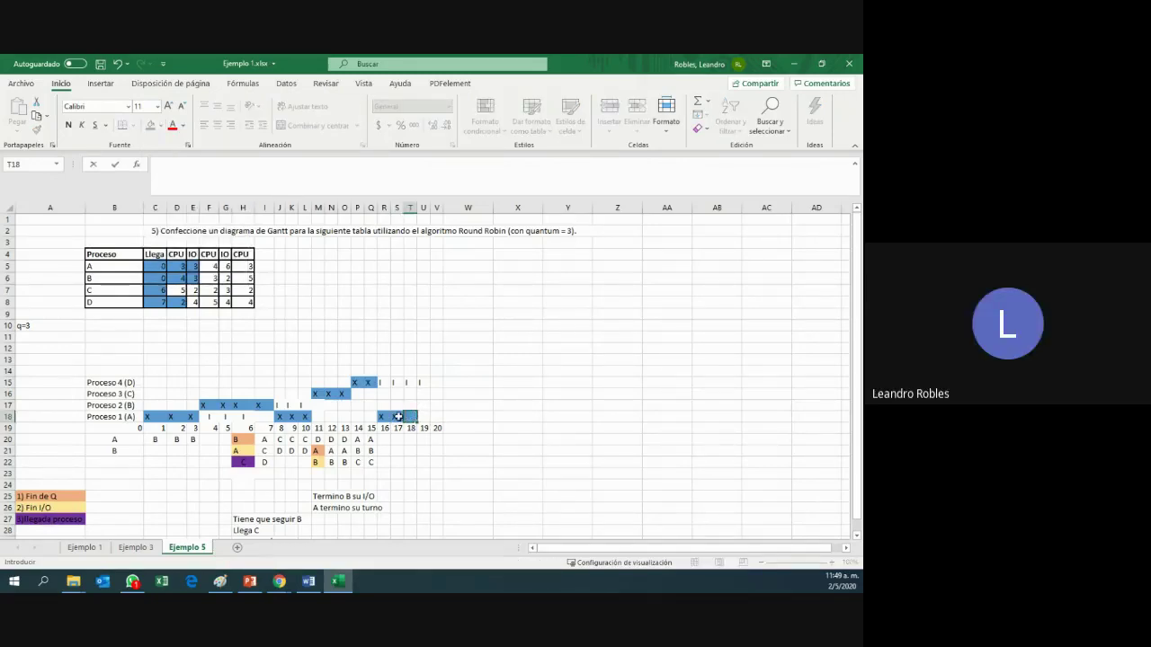
left_click_drag(416, 416, 398, 416)
left_click(160, 126)
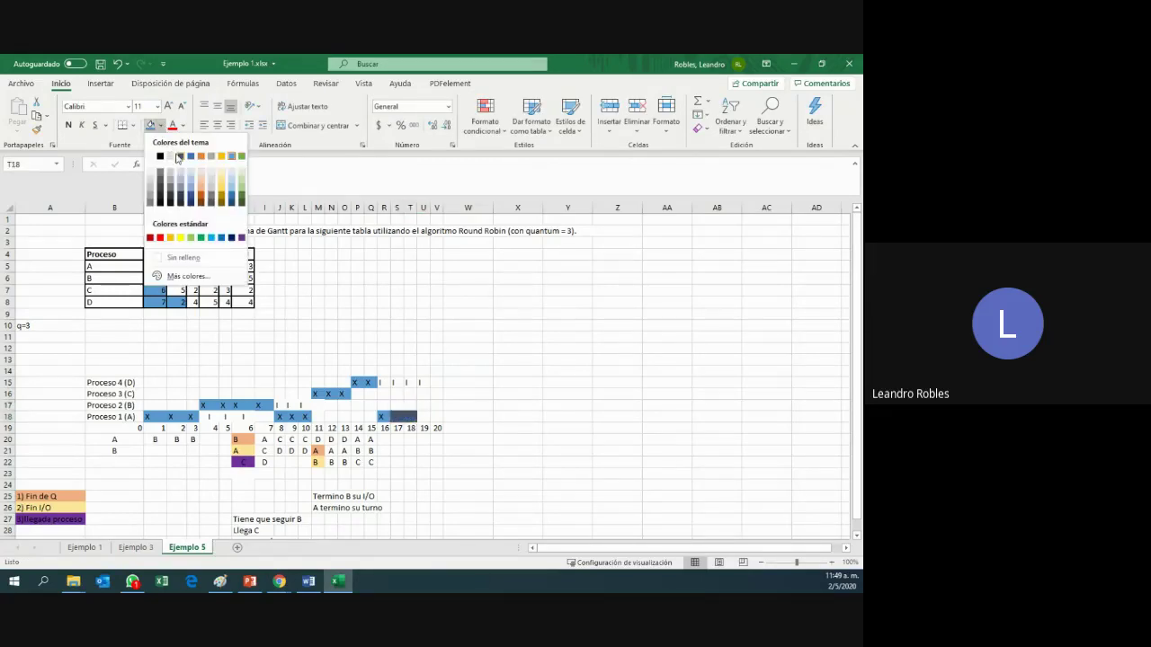
left_click(151, 158)
left_click(382, 290)
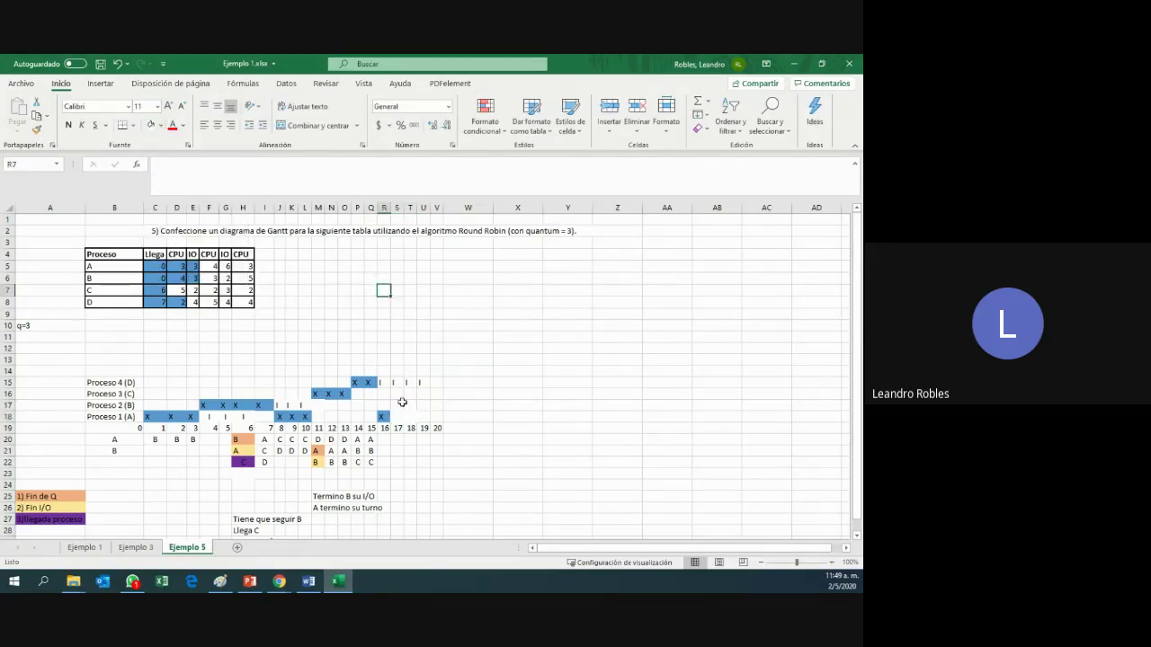
- Fill the ready queue under time 16 with B and C in cells R20:R21
left_click(393, 441)
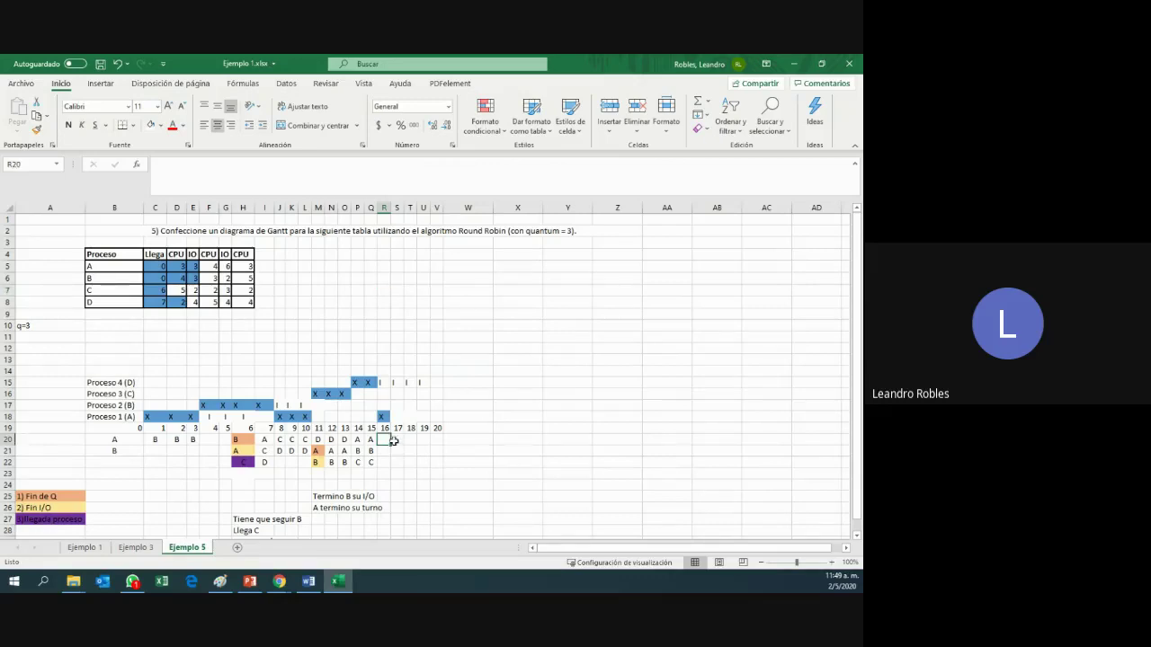
type("B")
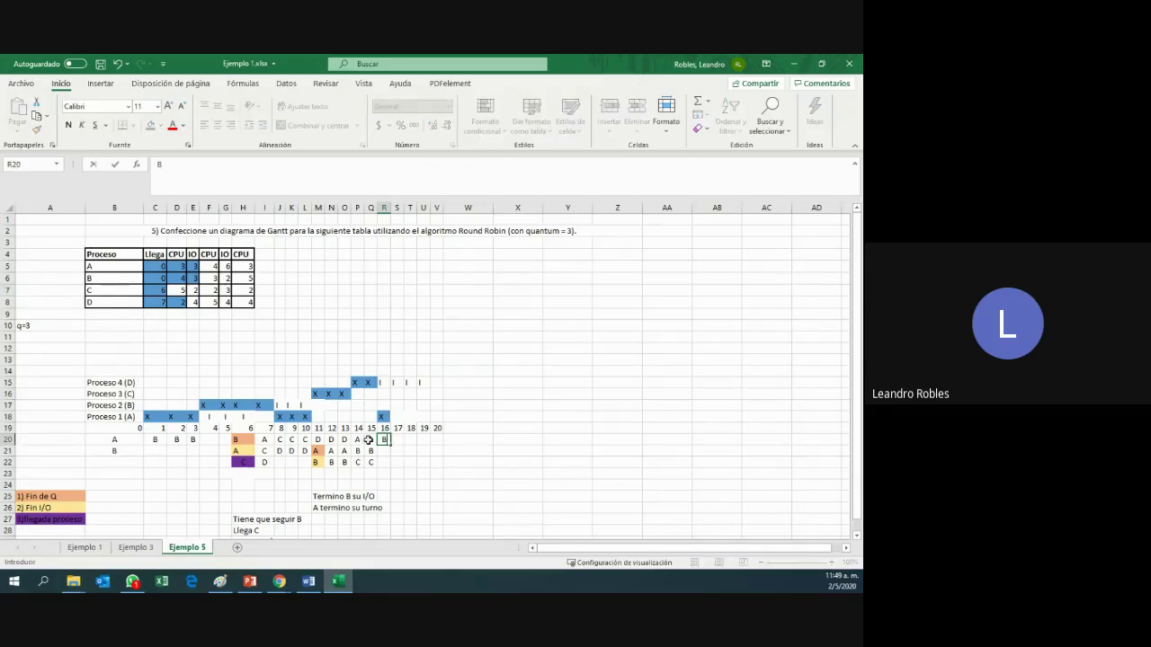
left_click(386, 451)
type("C")
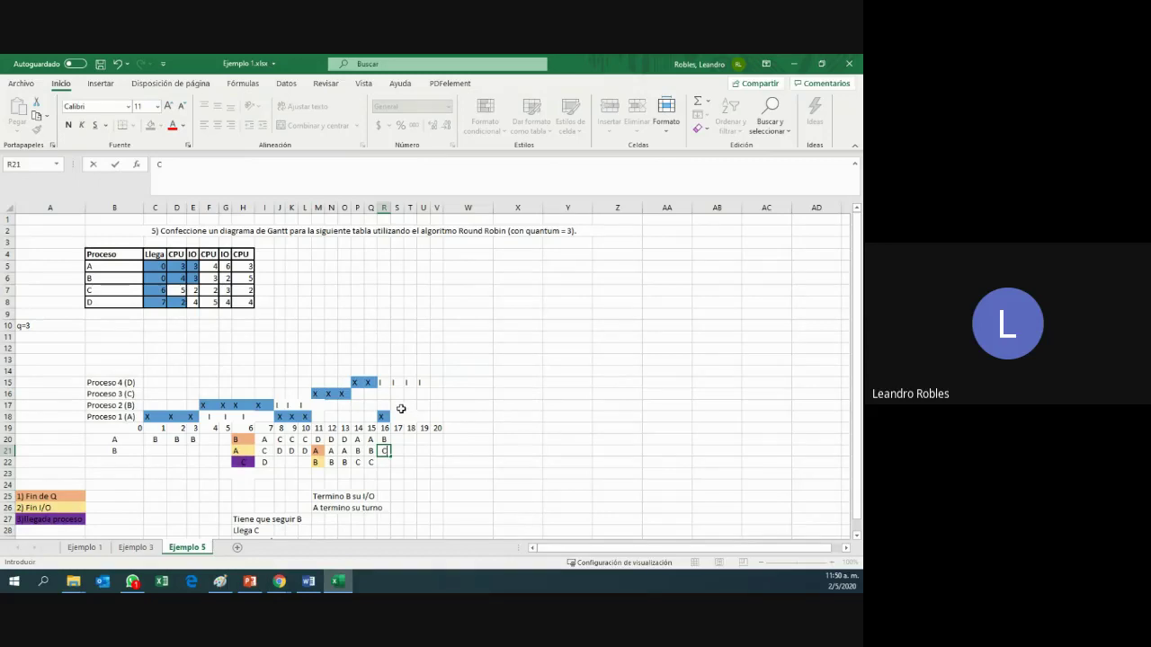
- Mark process B's CPU slot at time 17 with X in cell S17
left_click(396, 405)
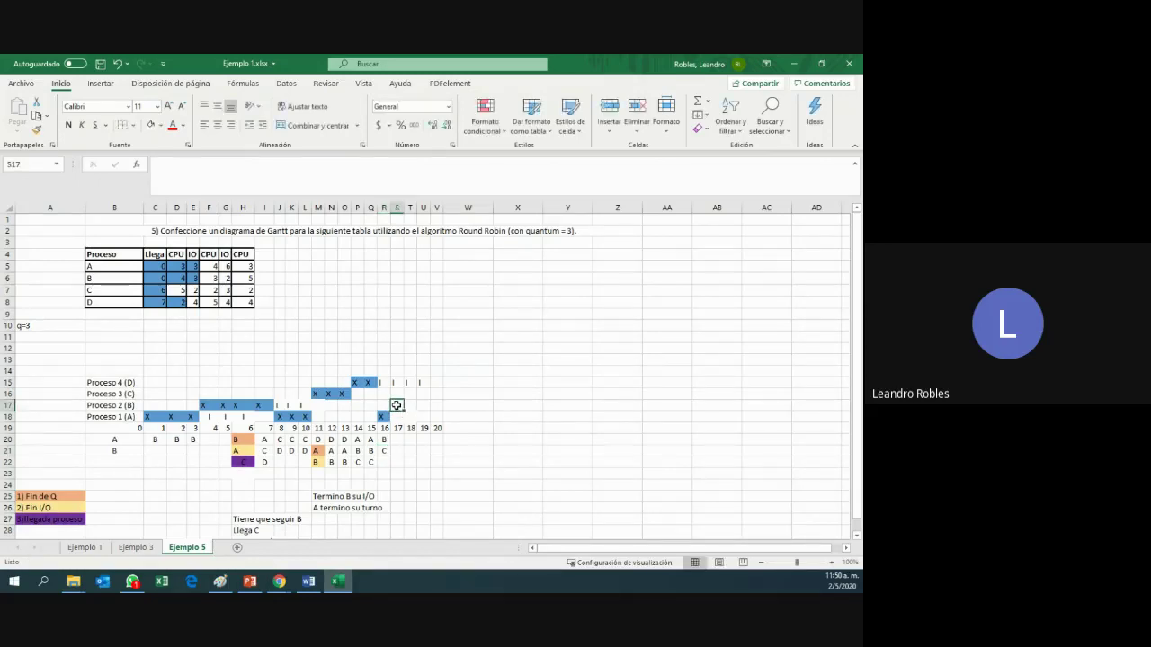
type("X")
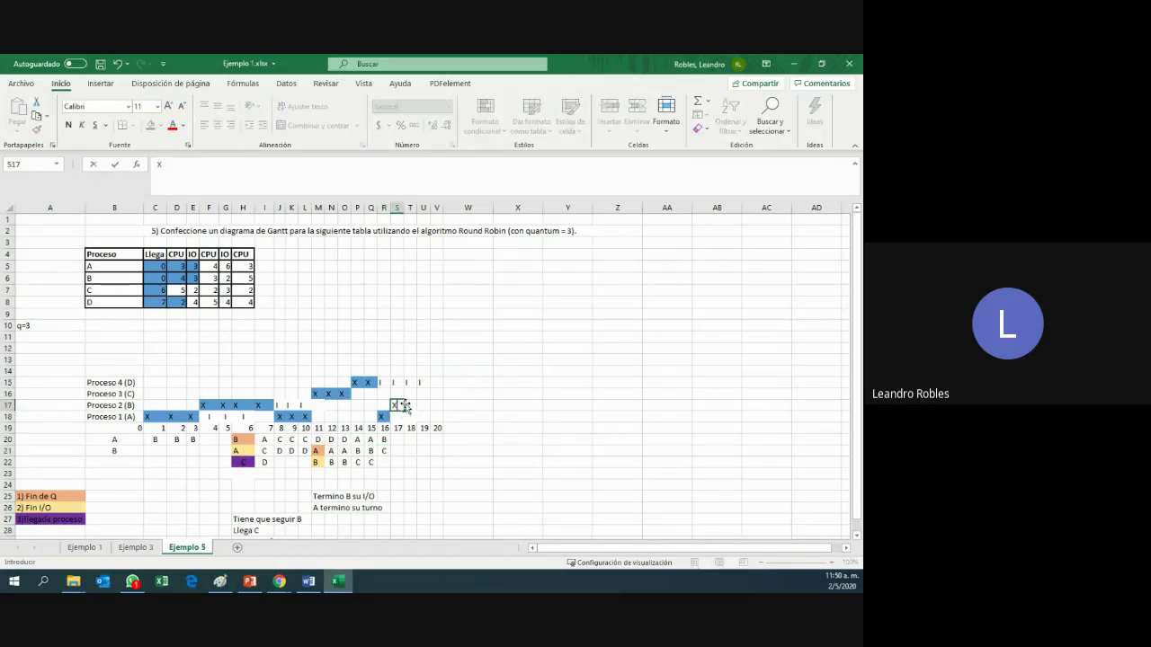
left_click(214, 278)
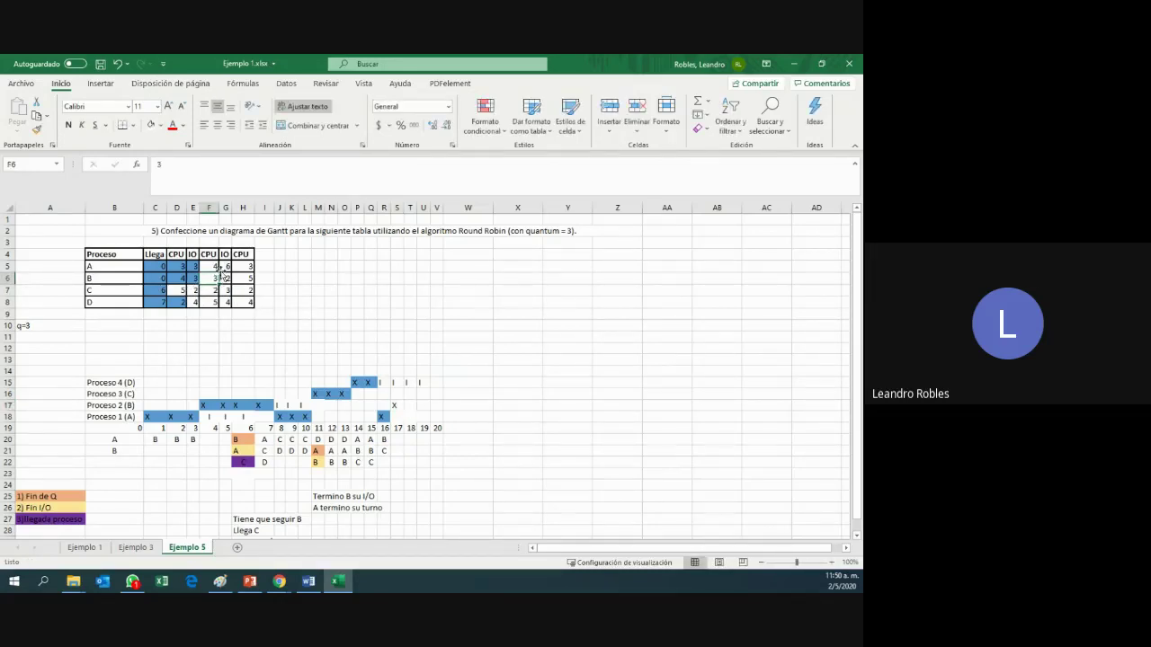
- Shade process A's second CPU burst in cell F5 of the process table blue
left_click(210, 267)
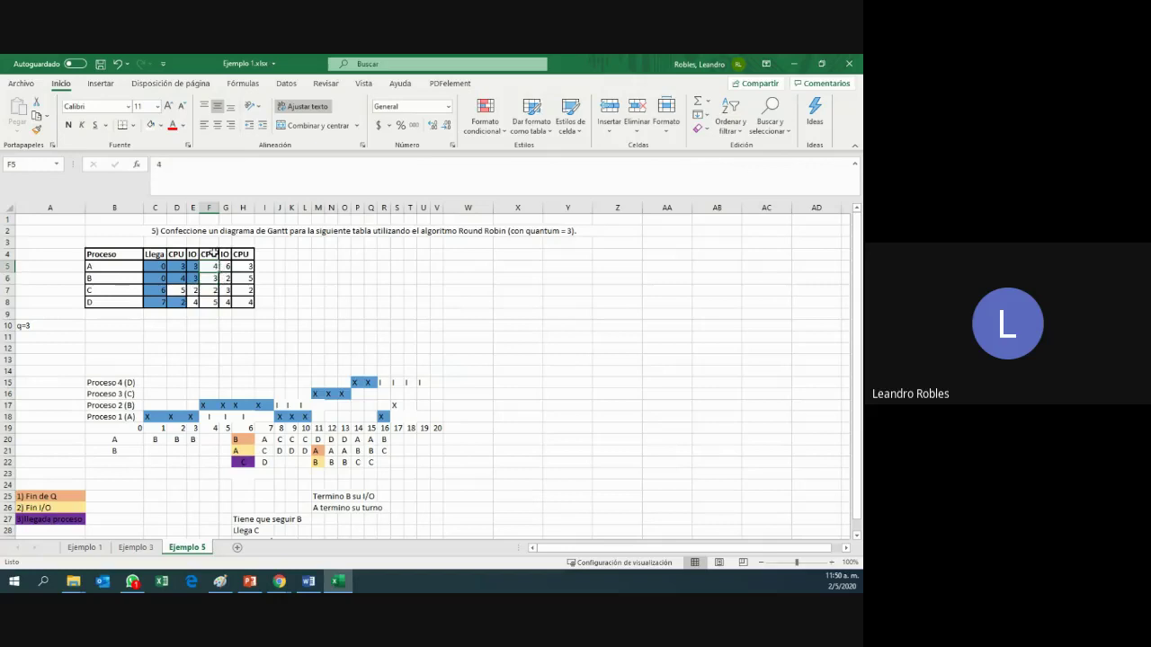
left_click(160, 125)
left_click(230, 157)
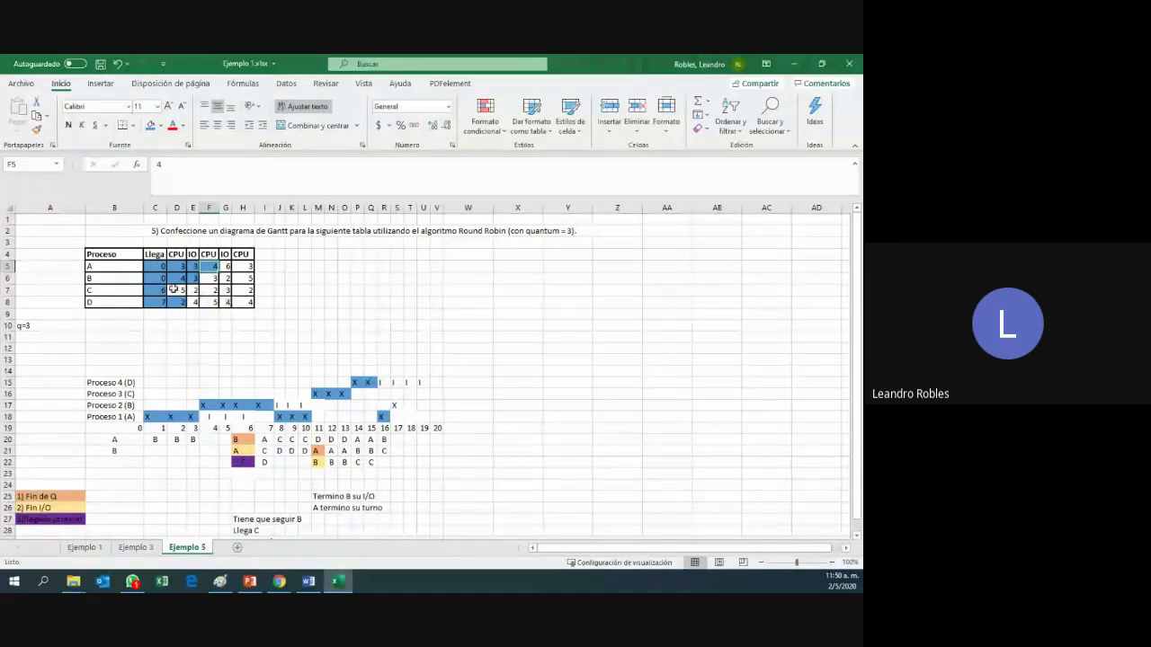
- Mark process B's CPU slots at times 18 and 19 with X in T17:U17
left_click(409, 407)
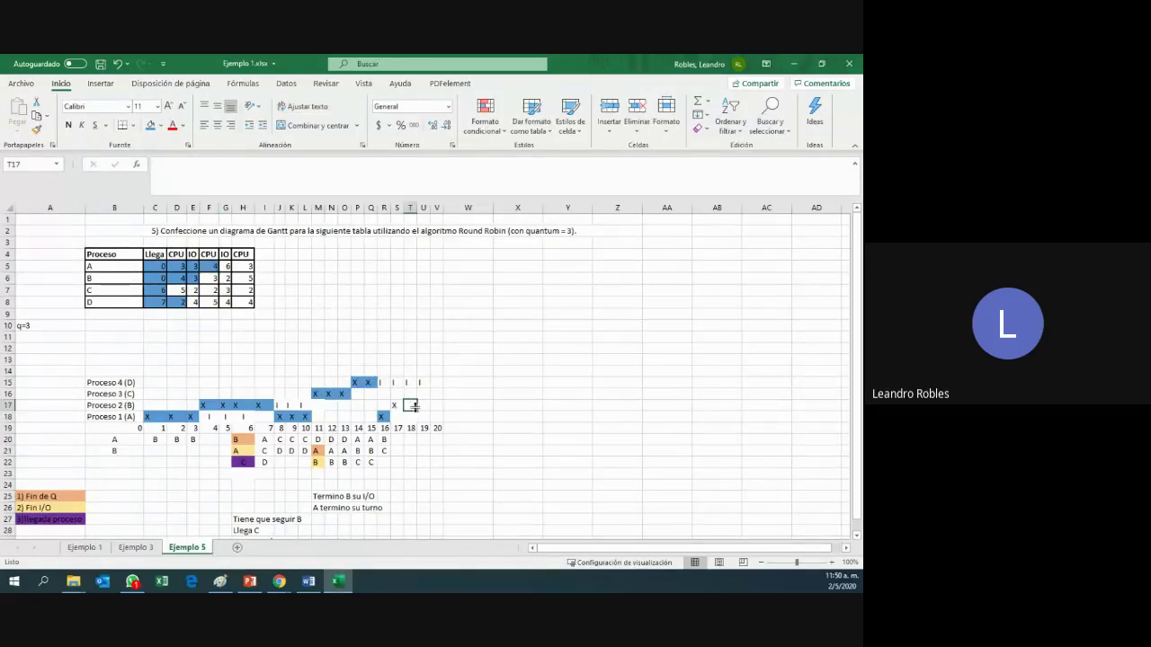
type("x")
left_click(424, 406)
left_click(463, 406)
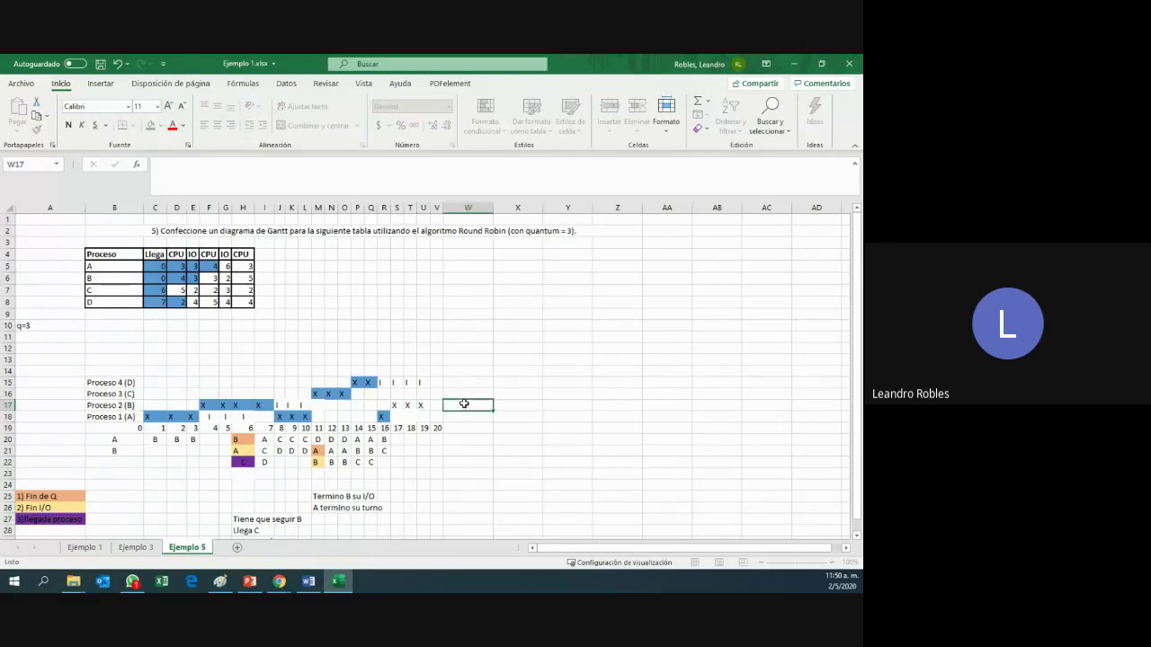
- Extend the timeline in row 19 through time 27 and autofit the widths of columns W to AC
left_click_drag(412, 428, 752, 427)
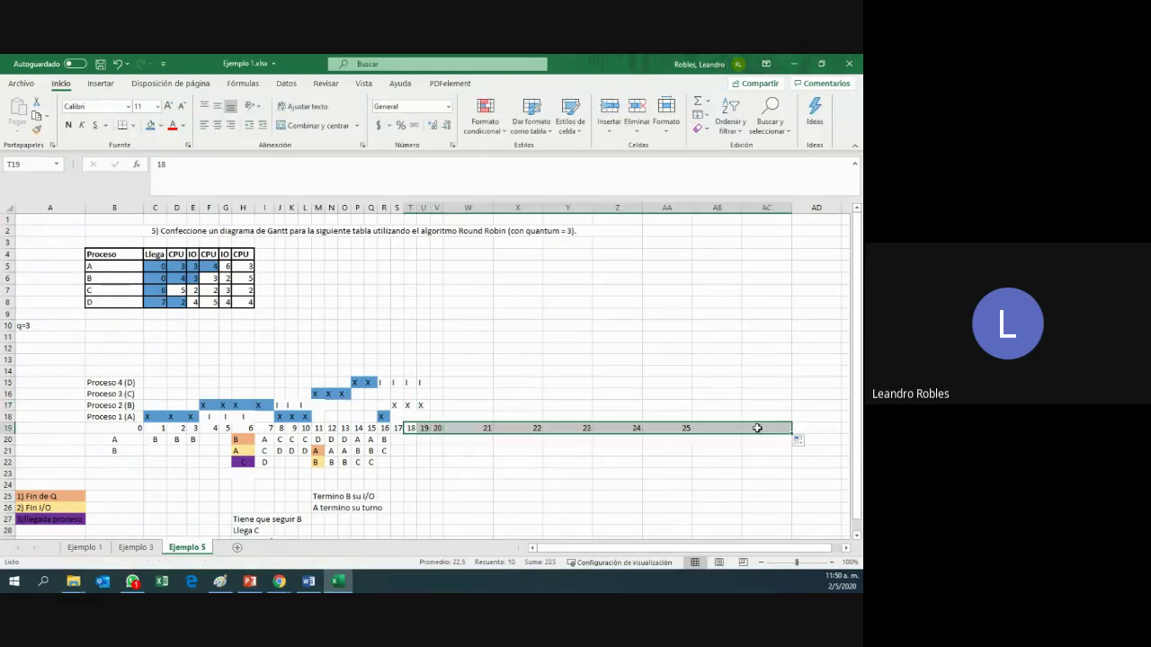
double_click(492, 208)
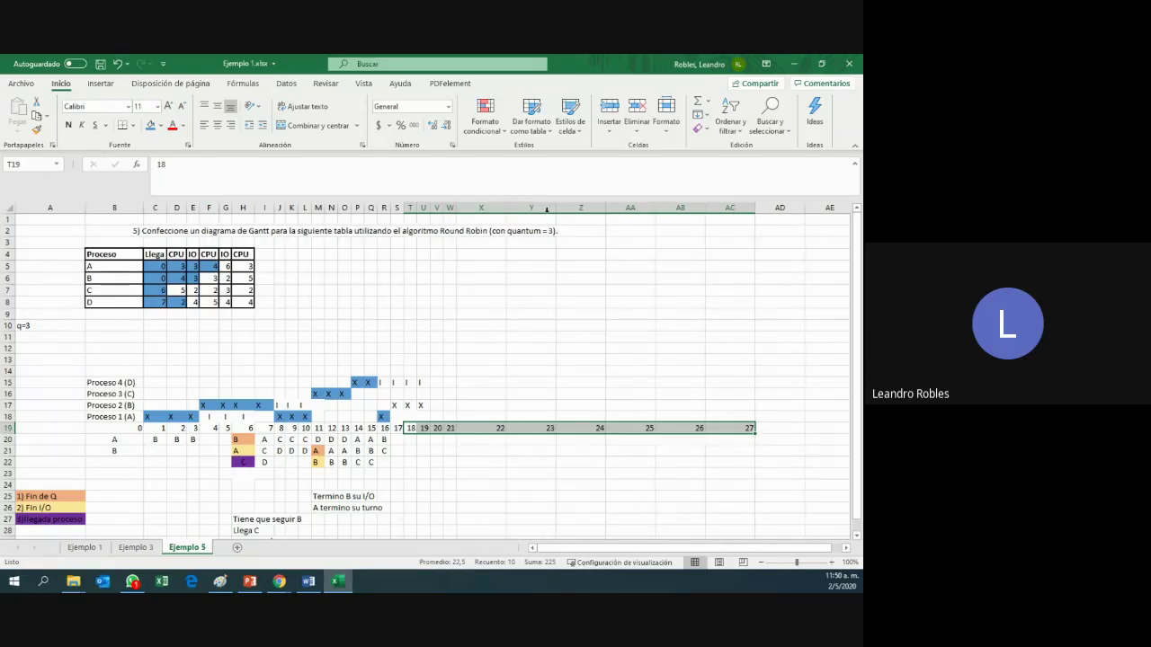
double_click(506, 208)
double_click(519, 207)
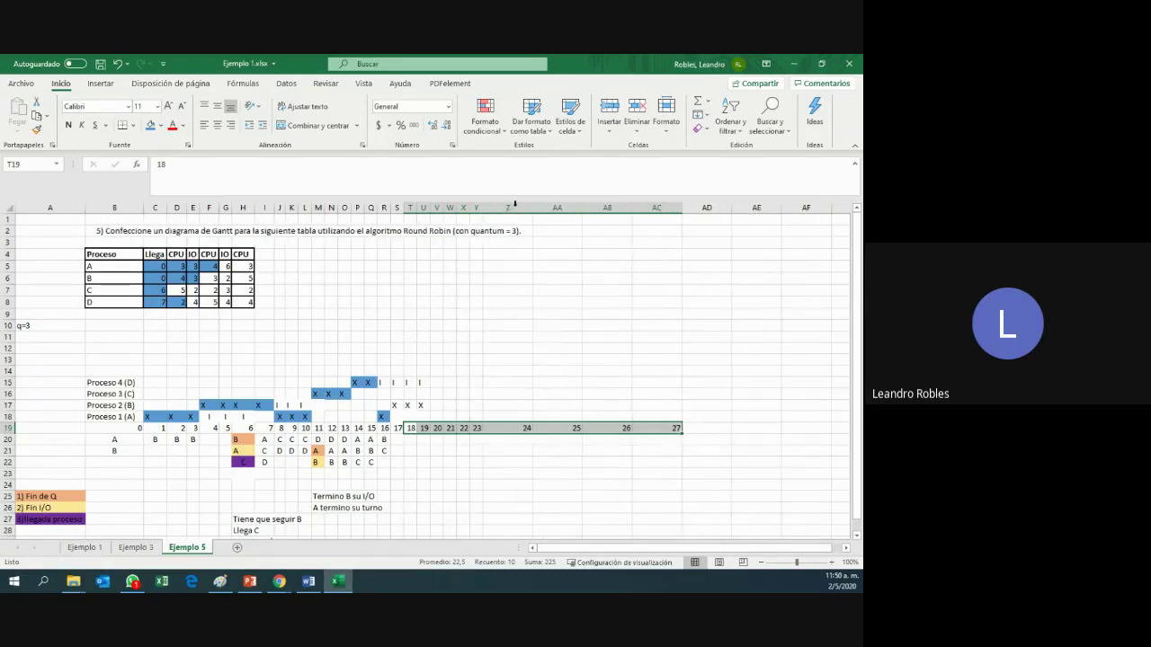
double_click(533, 207)
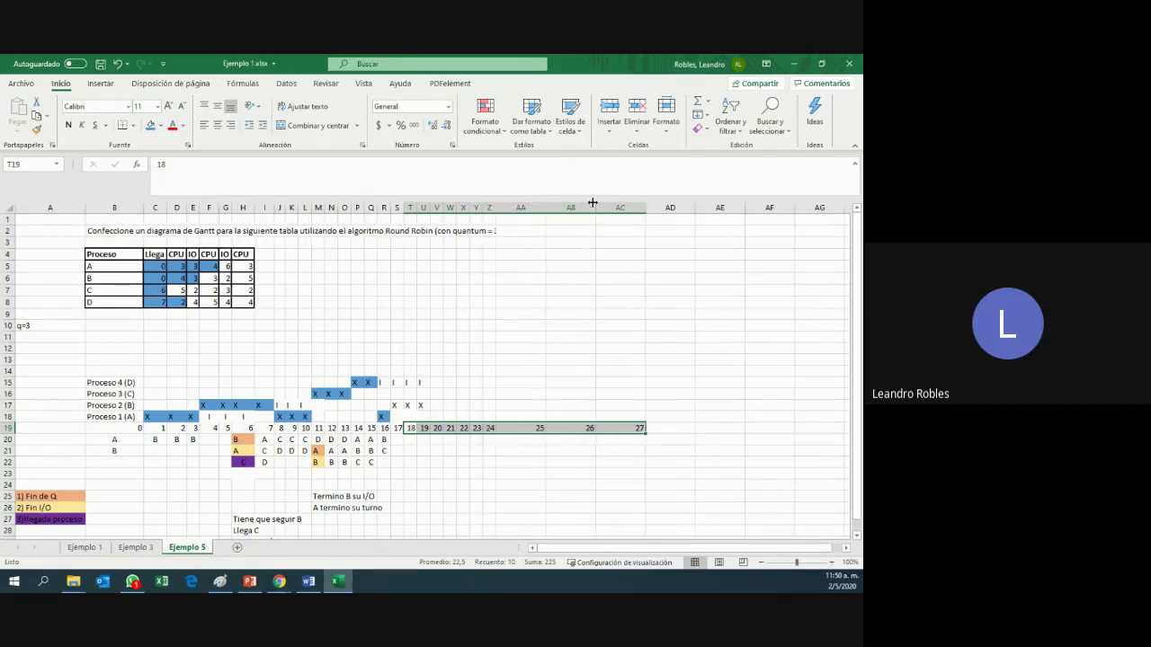
double_click(546, 203)
double_click(558, 207)
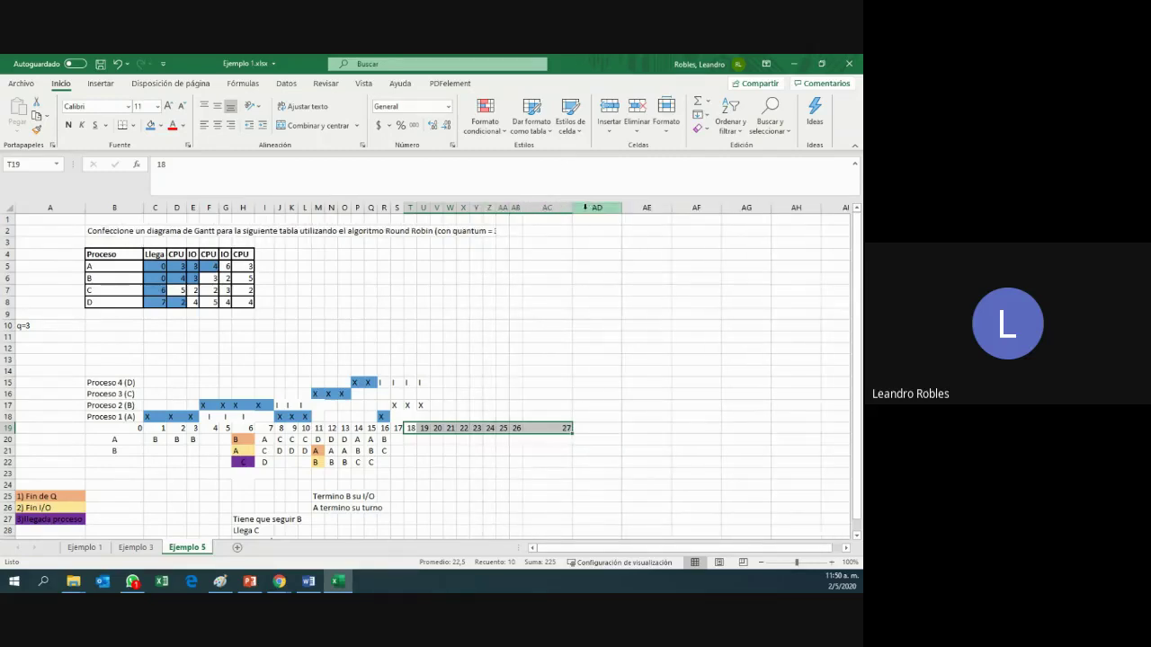
double_click(572, 208)
left_click(508, 356)
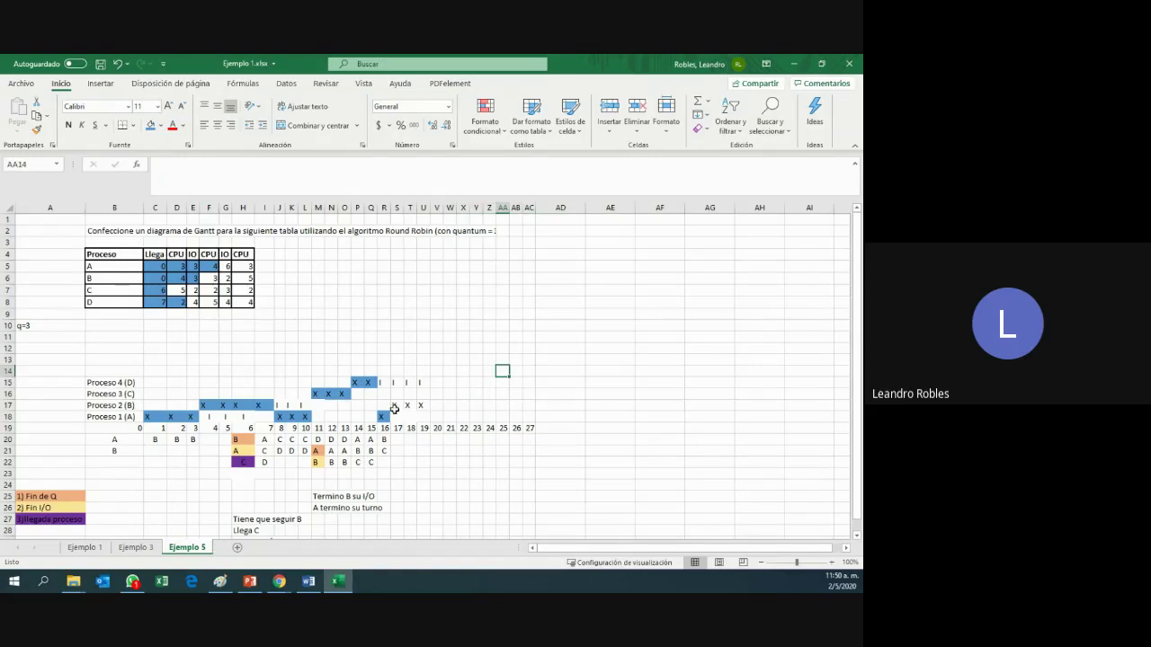
- Shade process B's CPU slots at times 17 to 19 in cells S17:U17 blue
left_click_drag(396, 406, 422, 406)
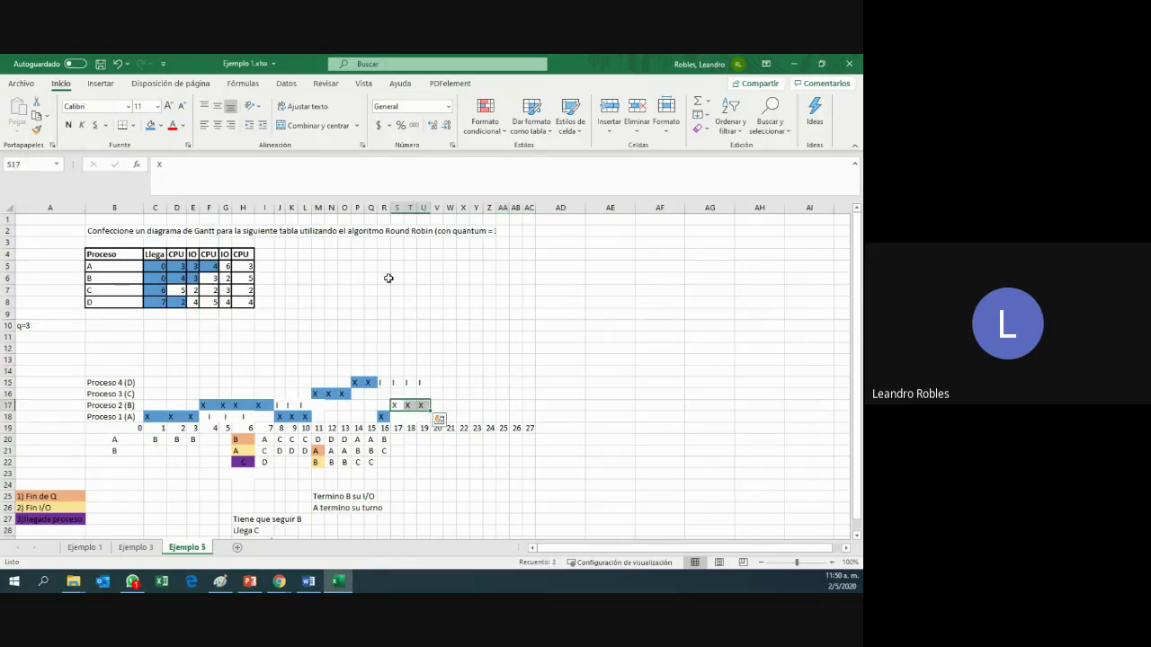
left_click(150, 125)
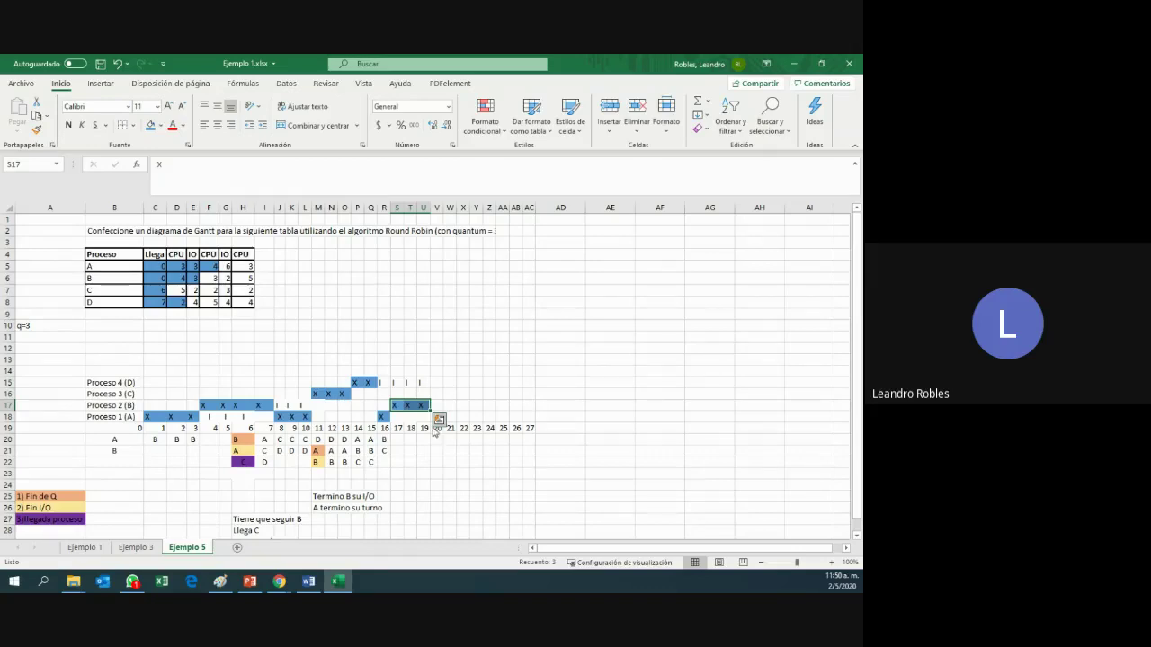
- Fill the ready queue with C under times 17 to 19 in S20:U20, and add D under time 19 in U21
left_click(399, 442)
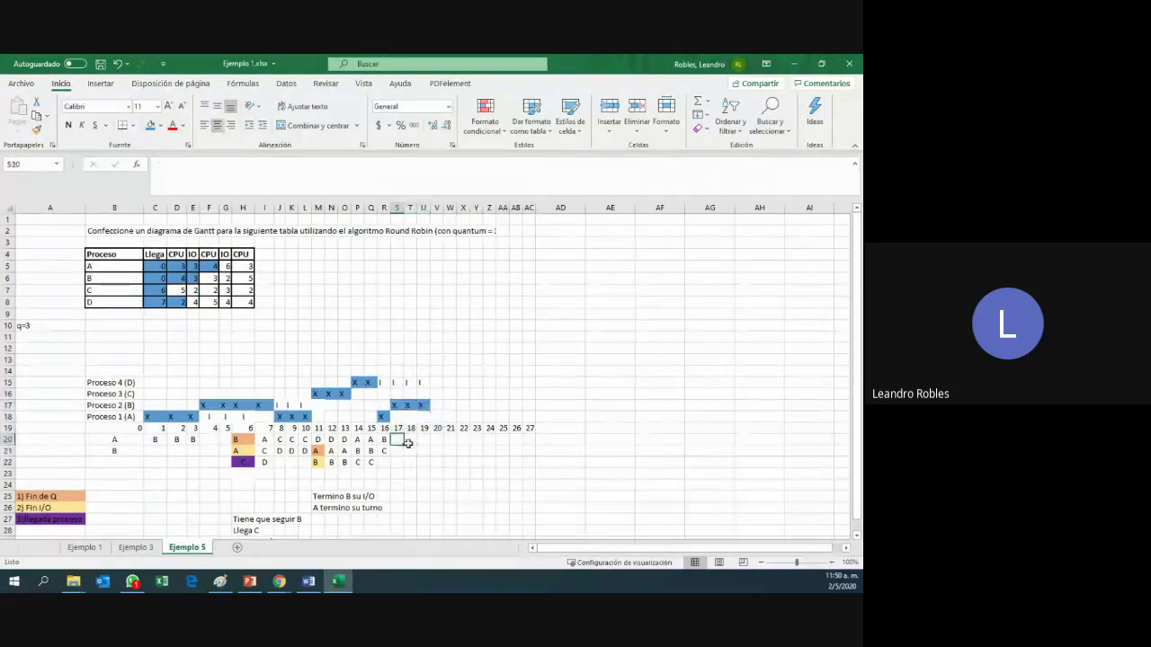
type("C")
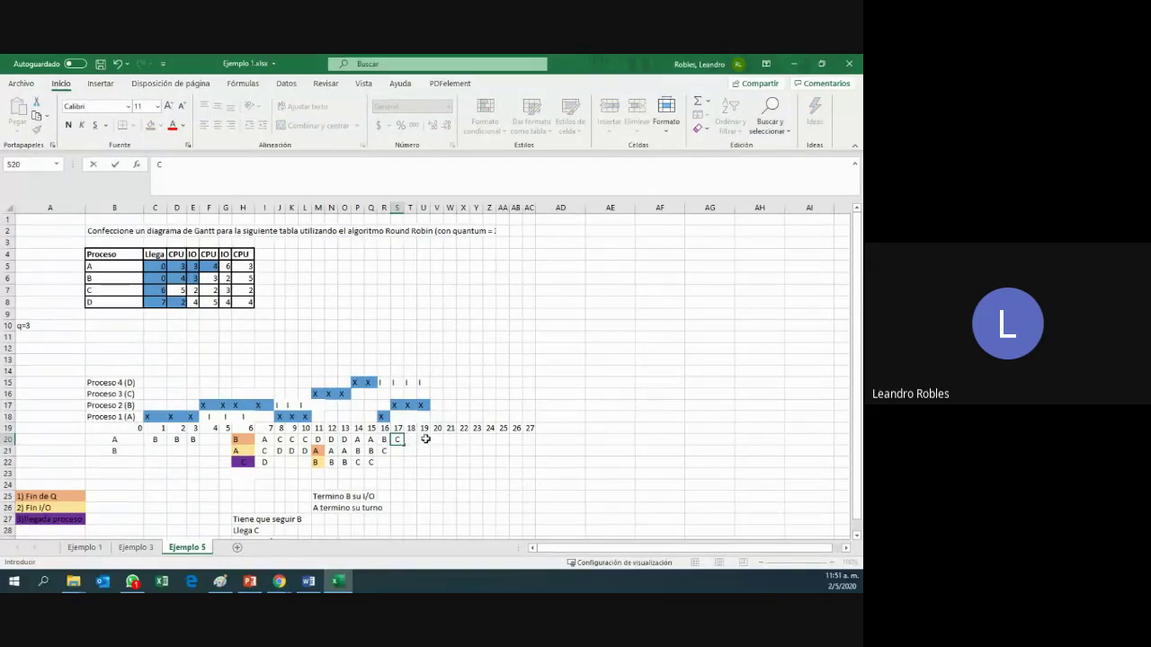
left_click_drag(414, 439, 423, 440)
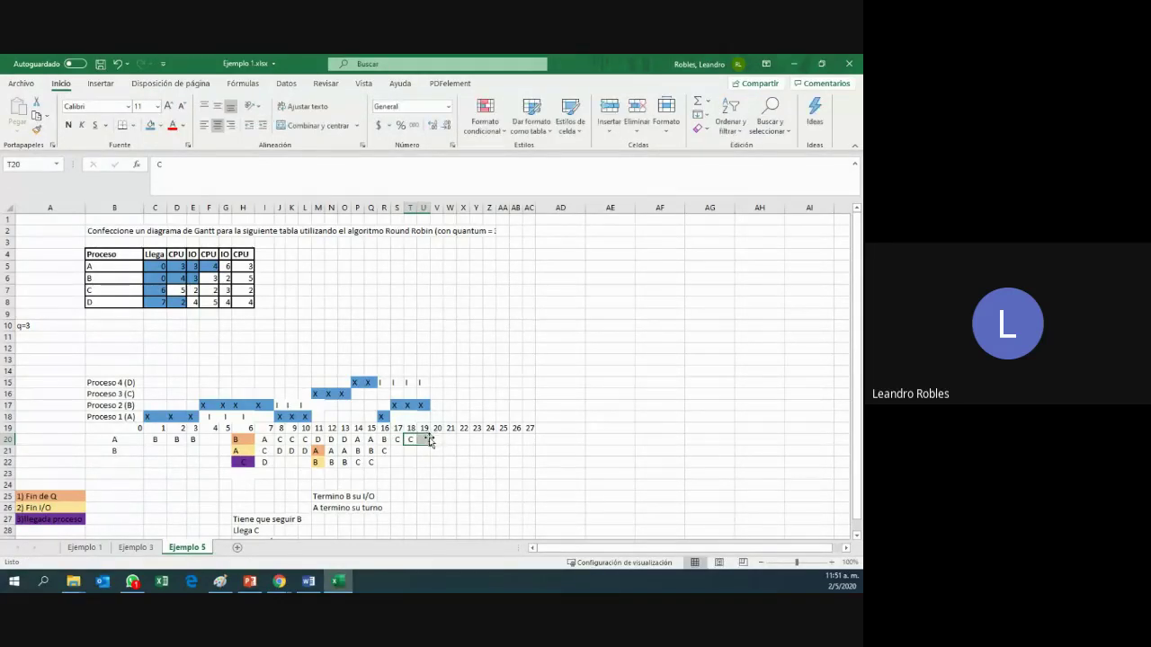
left_click(422, 440)
type("C")
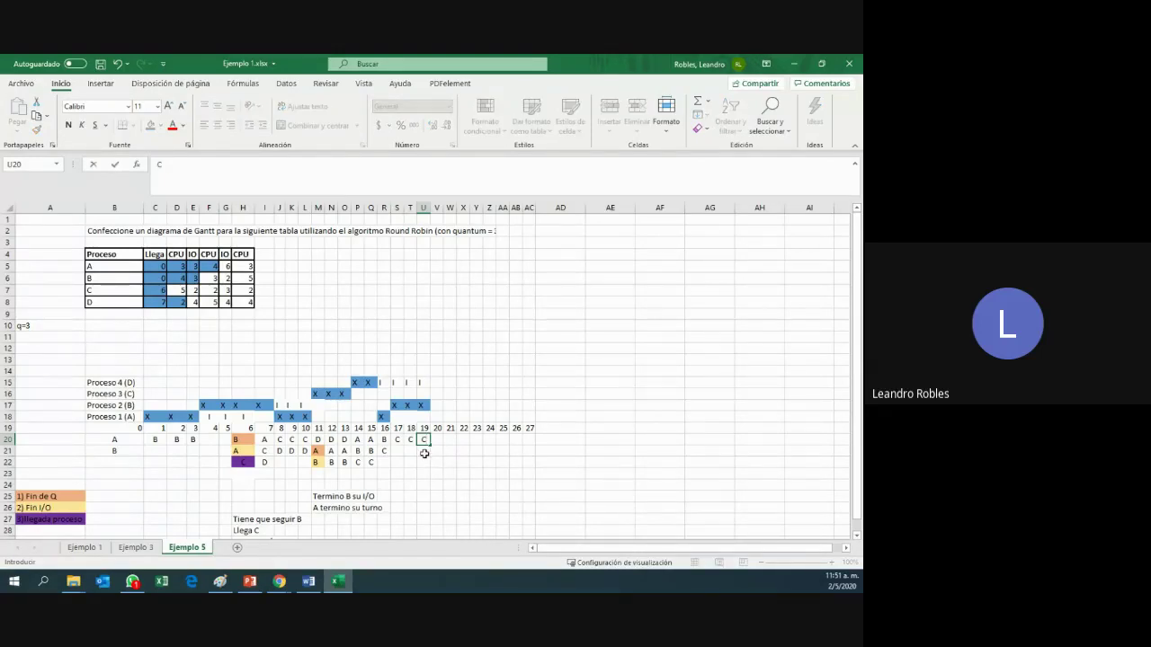
key("Return")
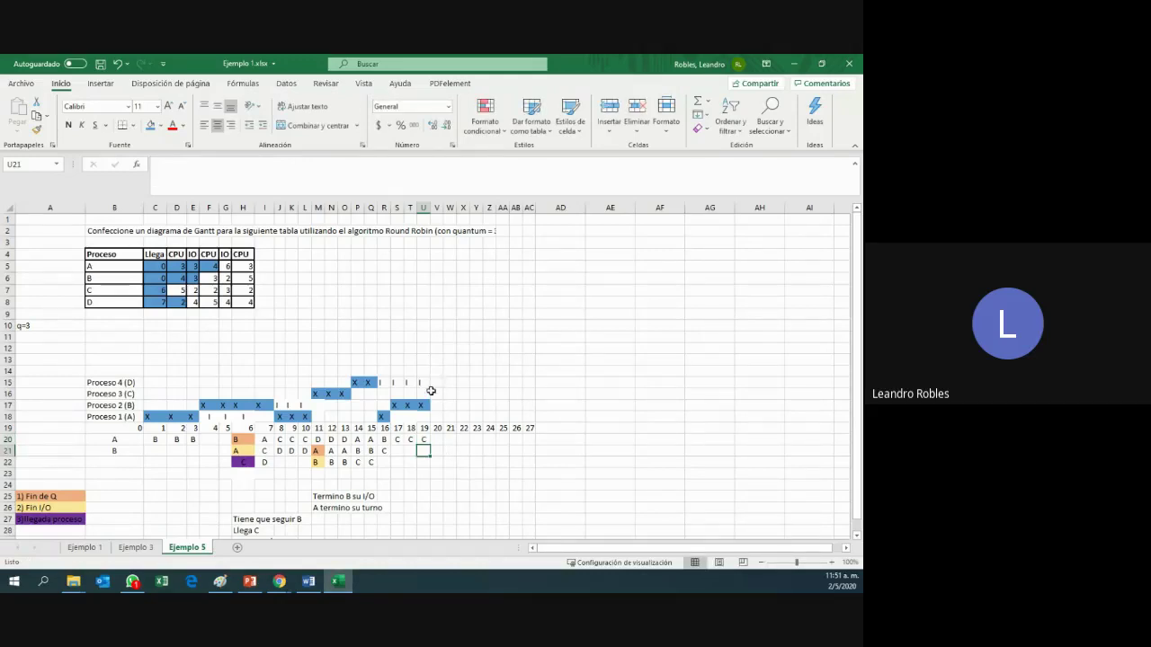
type("D")
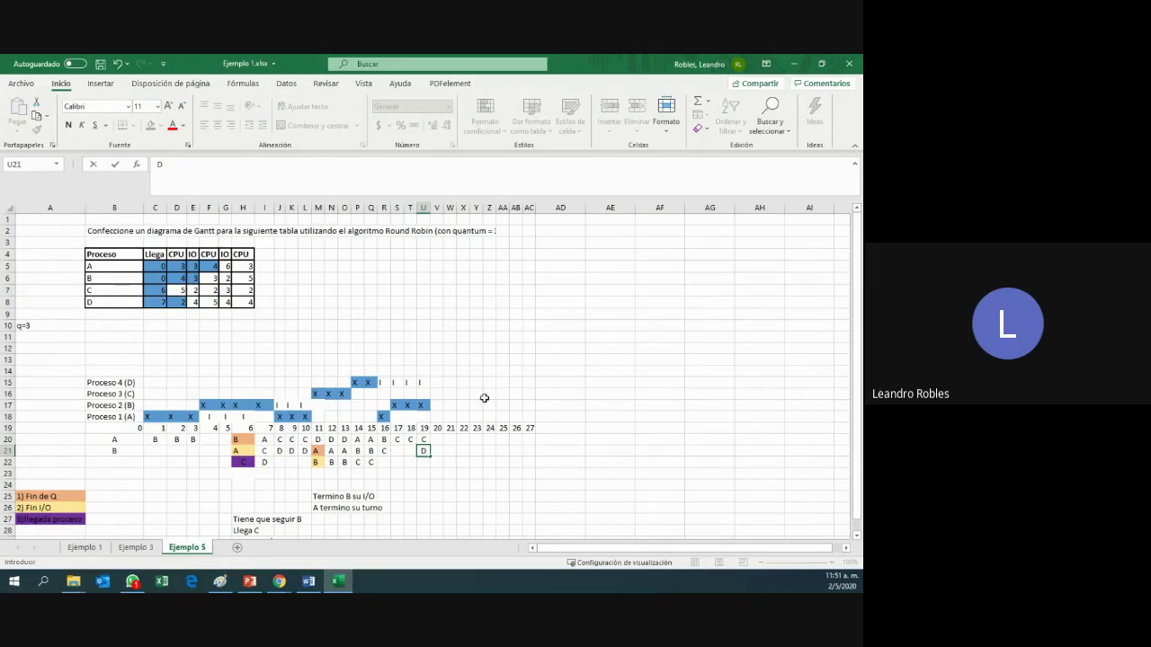
- Mark process C's CPU slots at times 20 and 21 with X in V16:W16, shaded blue
left_click(438, 382)
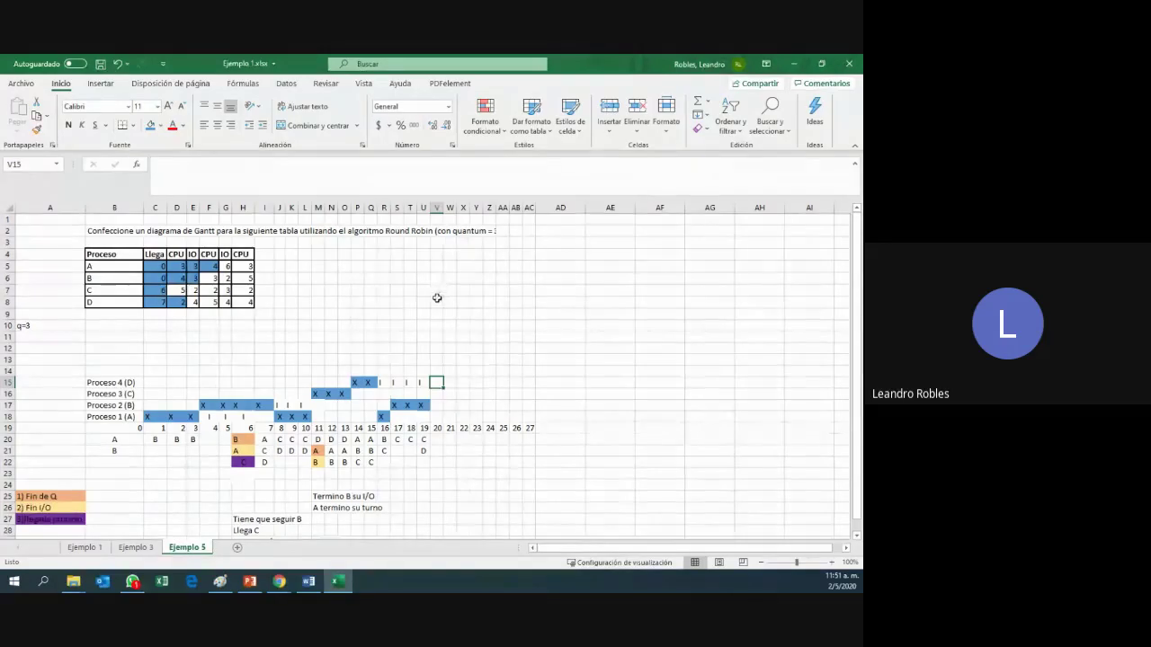
left_click(438, 394)
type("X")
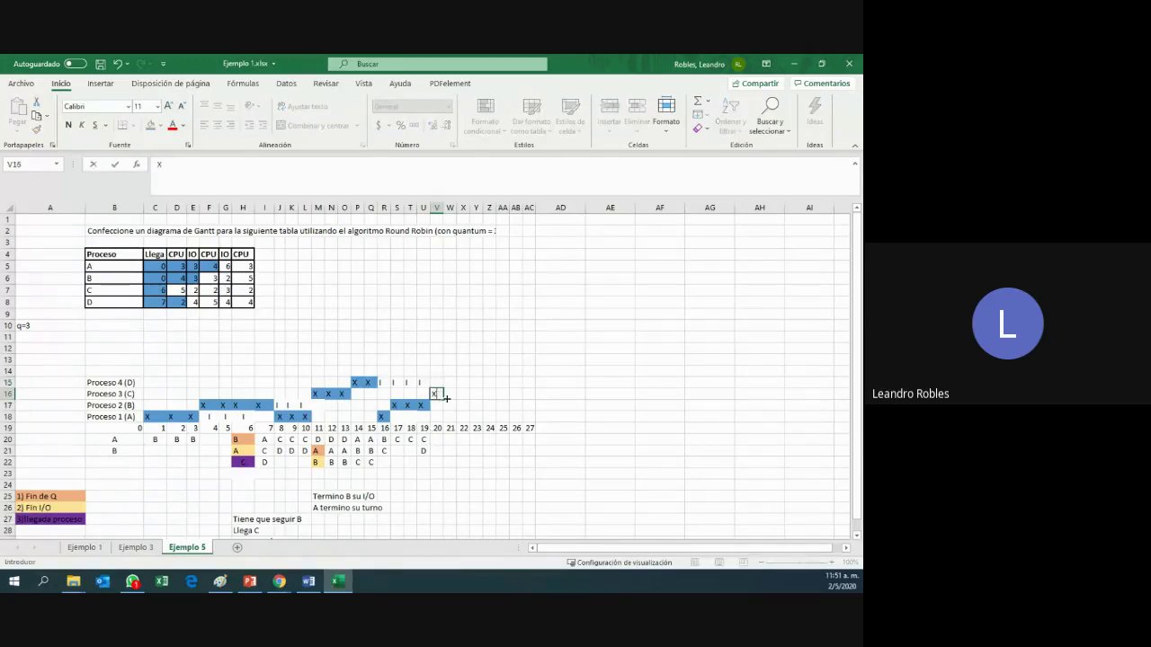
key("Right")
type("X")
left_click_drag(438, 394, 450, 394)
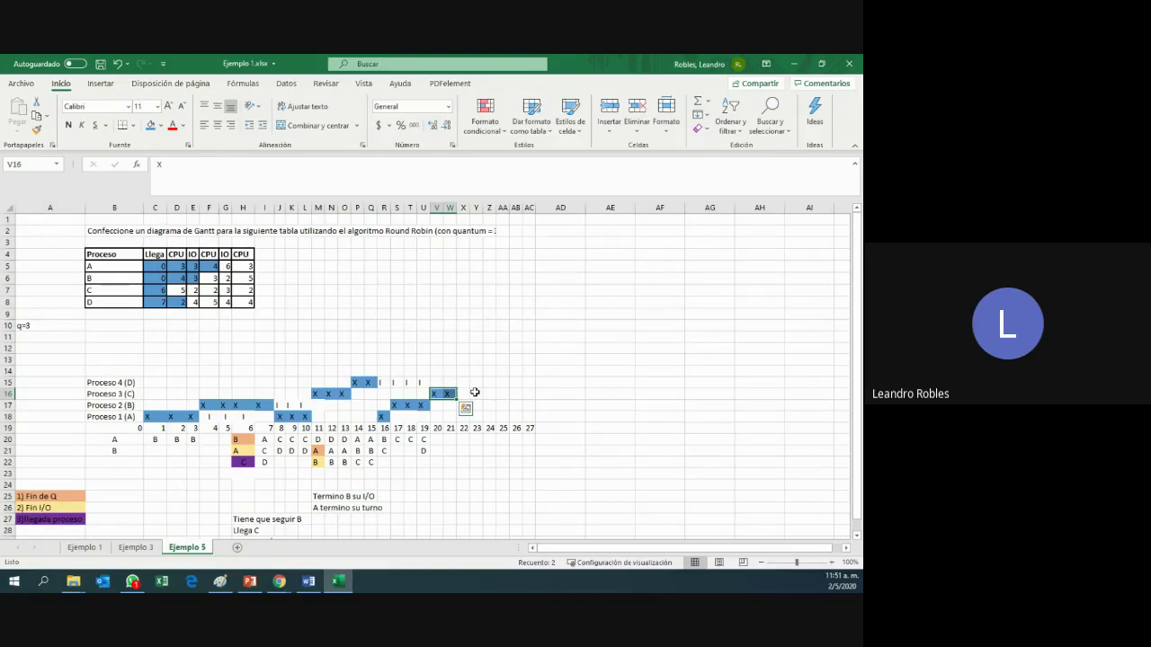
- Mark process A's I/O slot at time 20 with I in cell V18
left_click(400, 420)
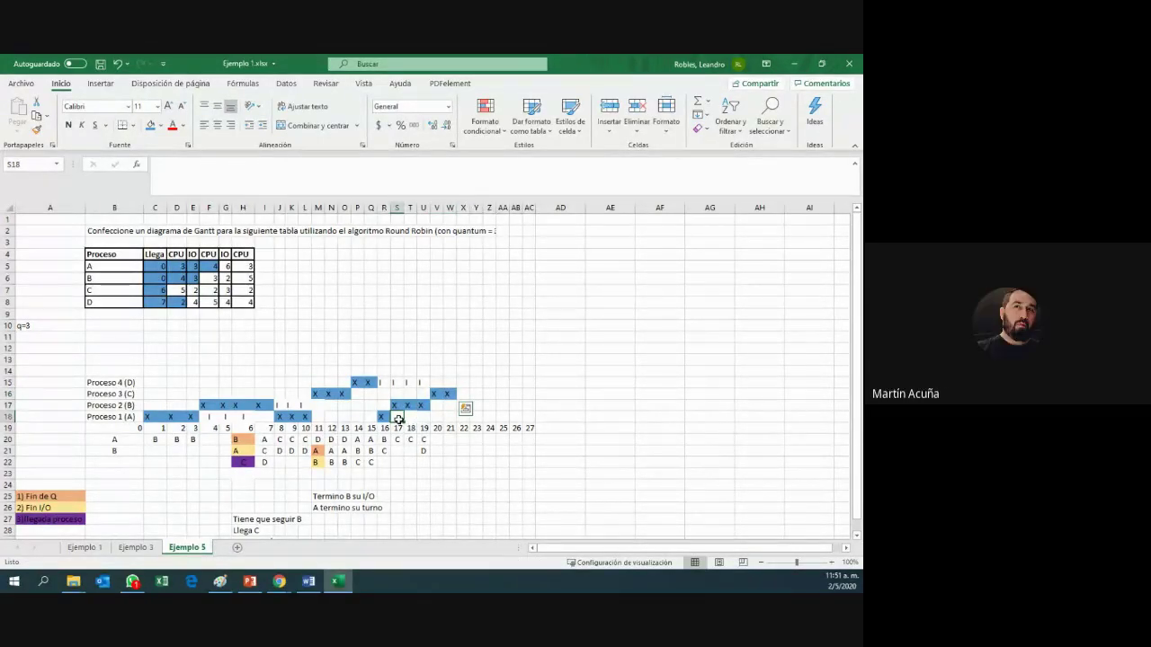
left_click(436, 416)
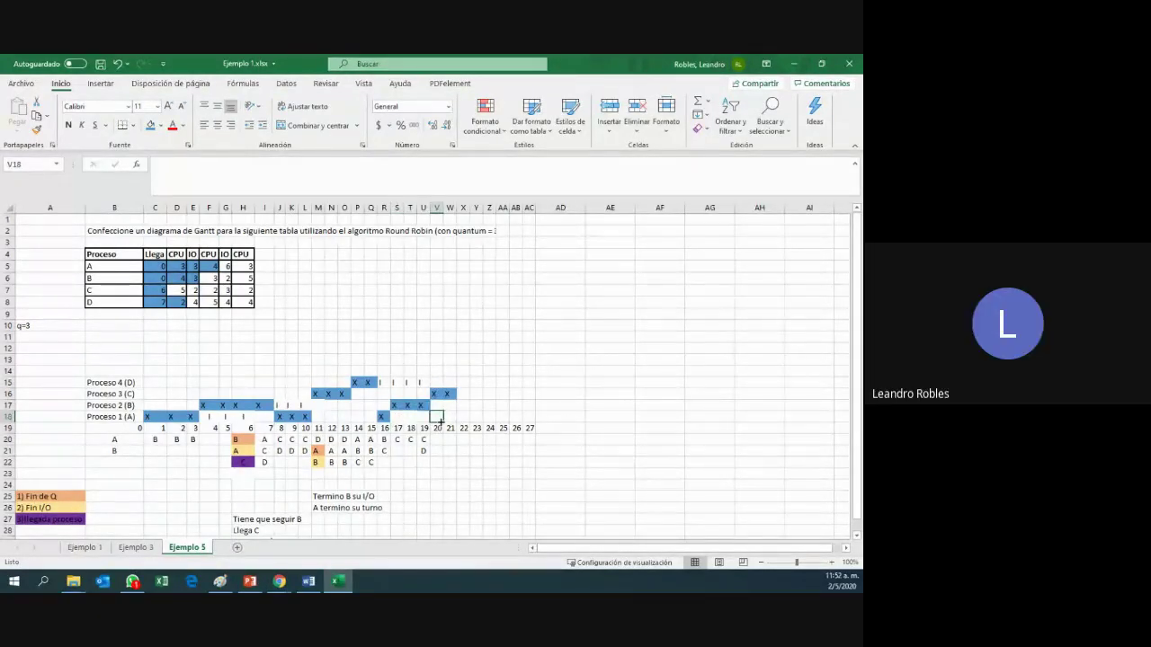
type("I")
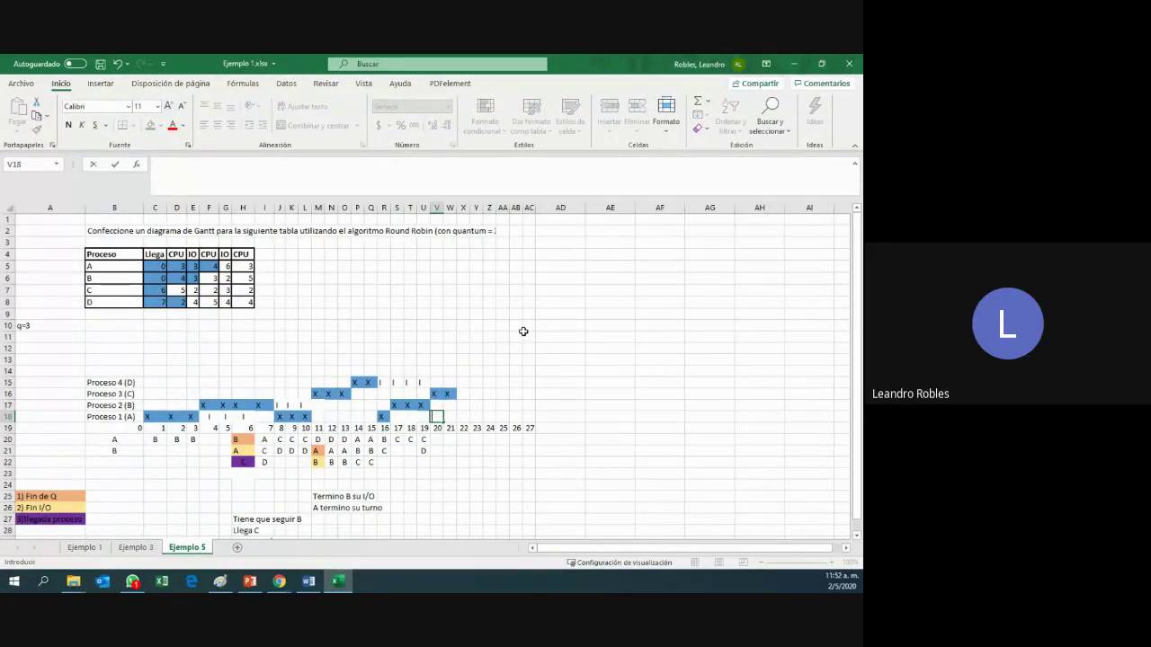
type("II")
key("Return")
- Center the I/O marks of process D in R15:U15 and of process B in J17:L17
left_click(422, 383)
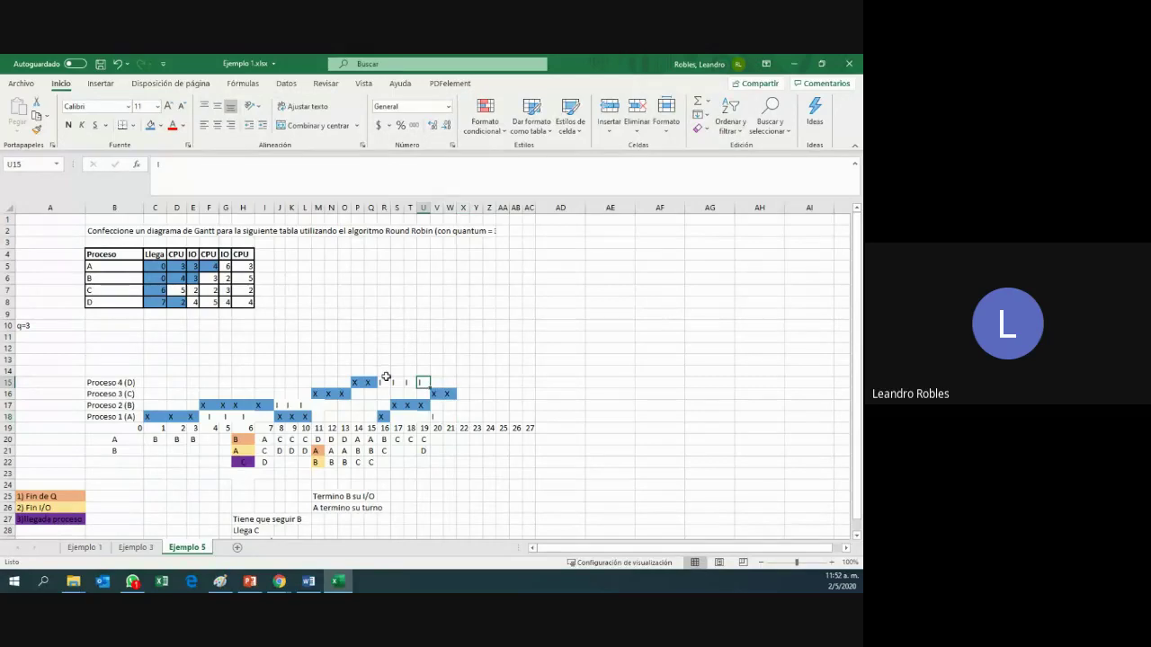
left_click_drag(386, 382, 423, 382)
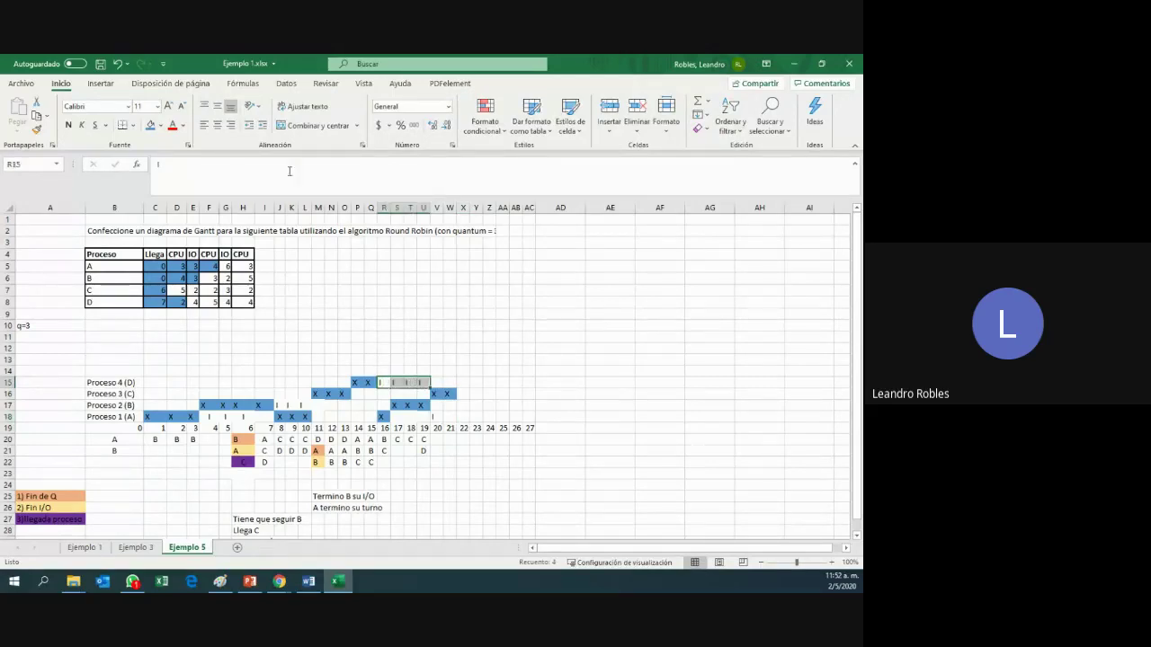
left_click(217, 125)
left_click_drag(282, 404, 304, 405)
left_click(219, 126)
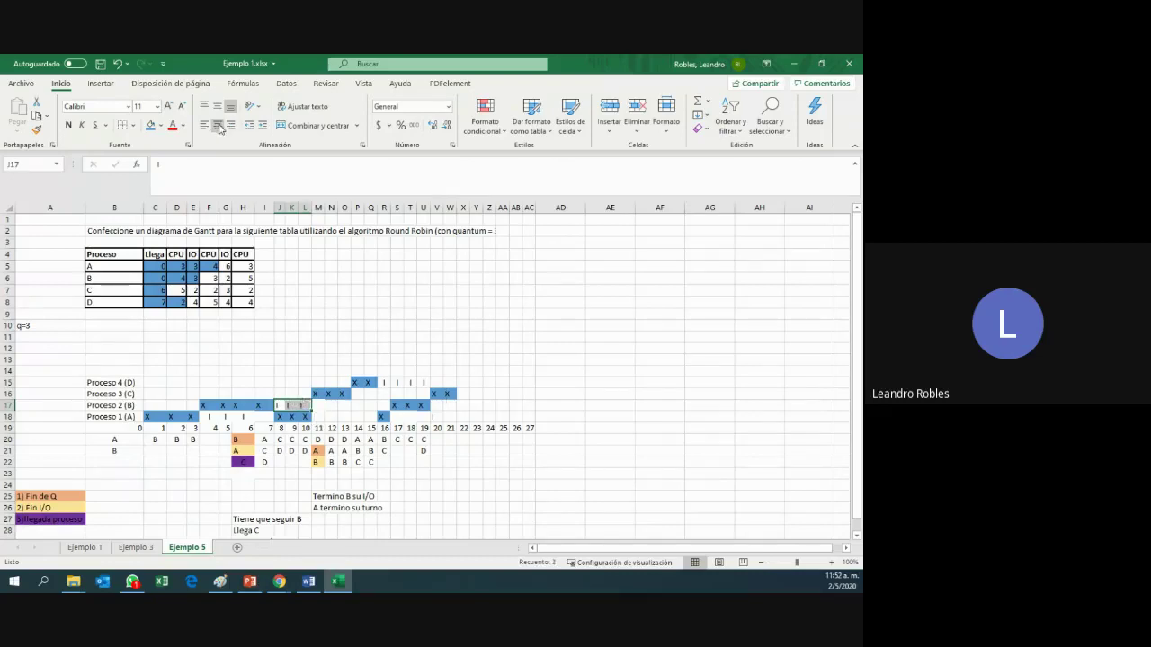
- Copy the I mark from U15 into W18:AA18 to fill process A's I/O slots at times 21 to 25
left_click(420, 383)
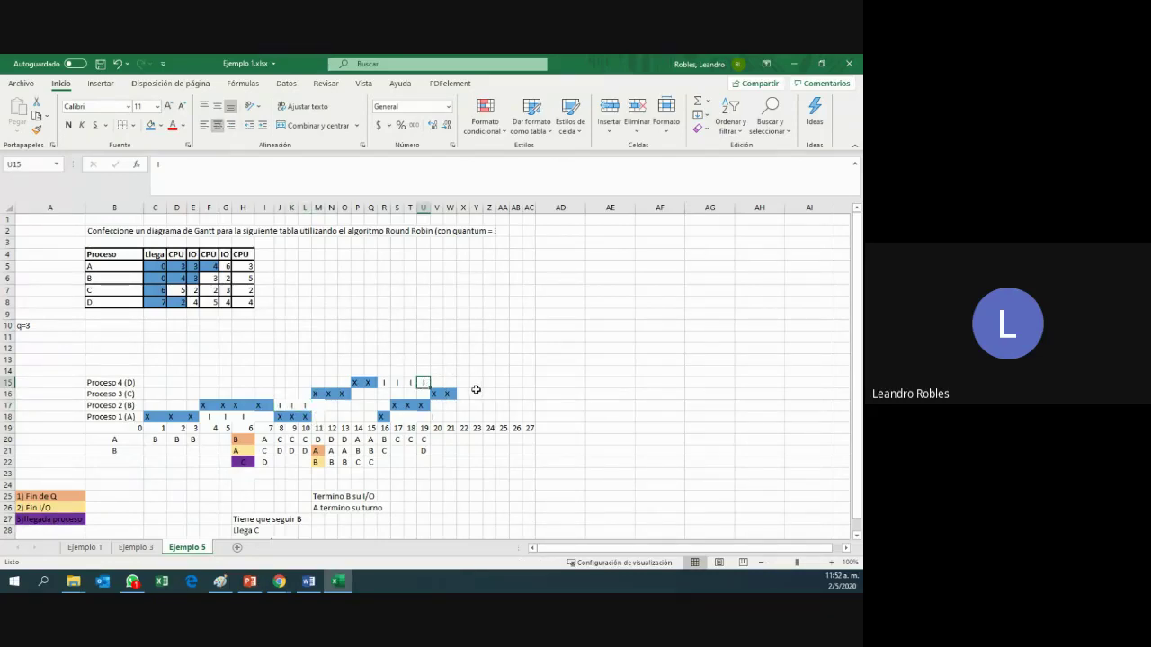
key("ctrl+c")
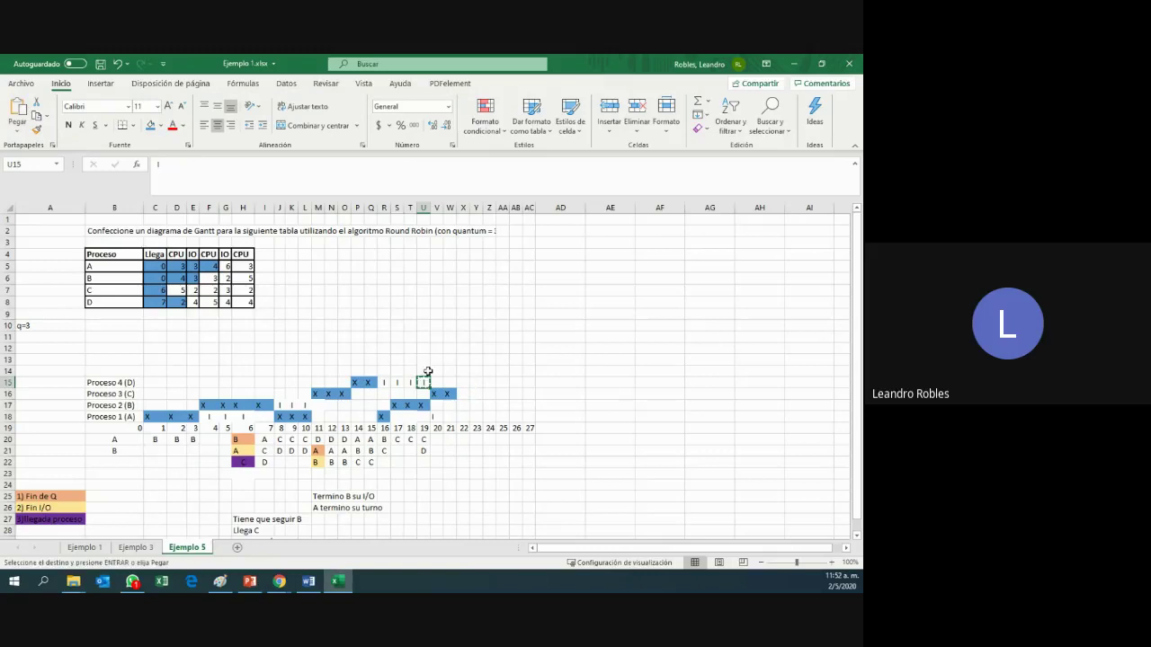
left_click(229, 267)
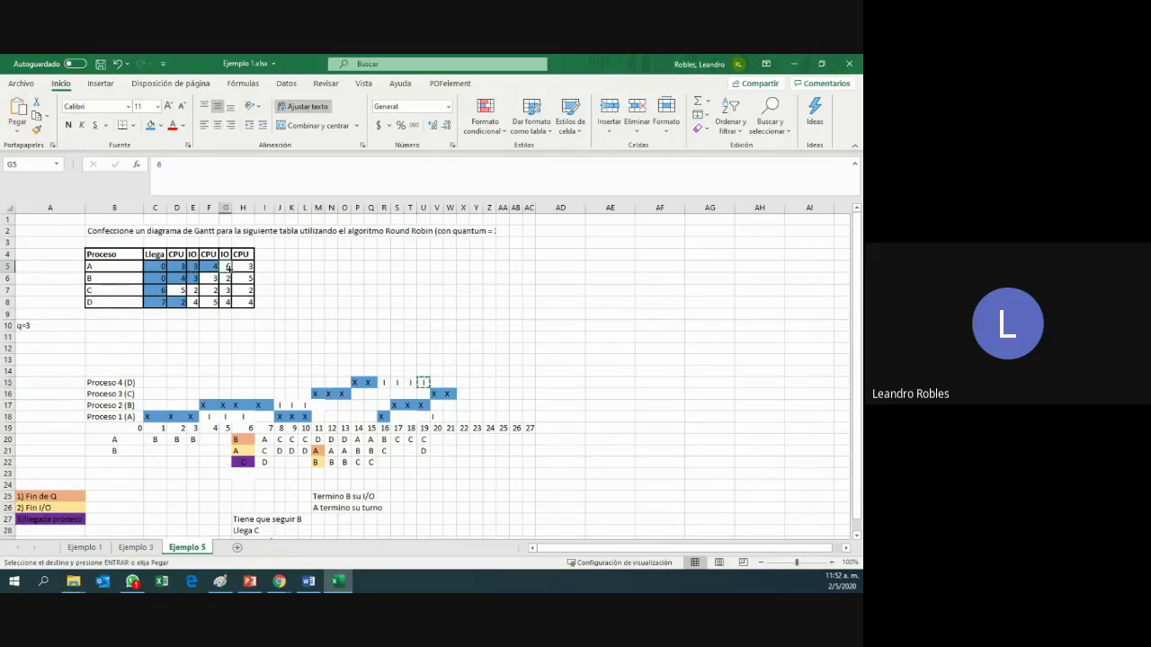
left_click(450, 417)
key("ctrl+v")
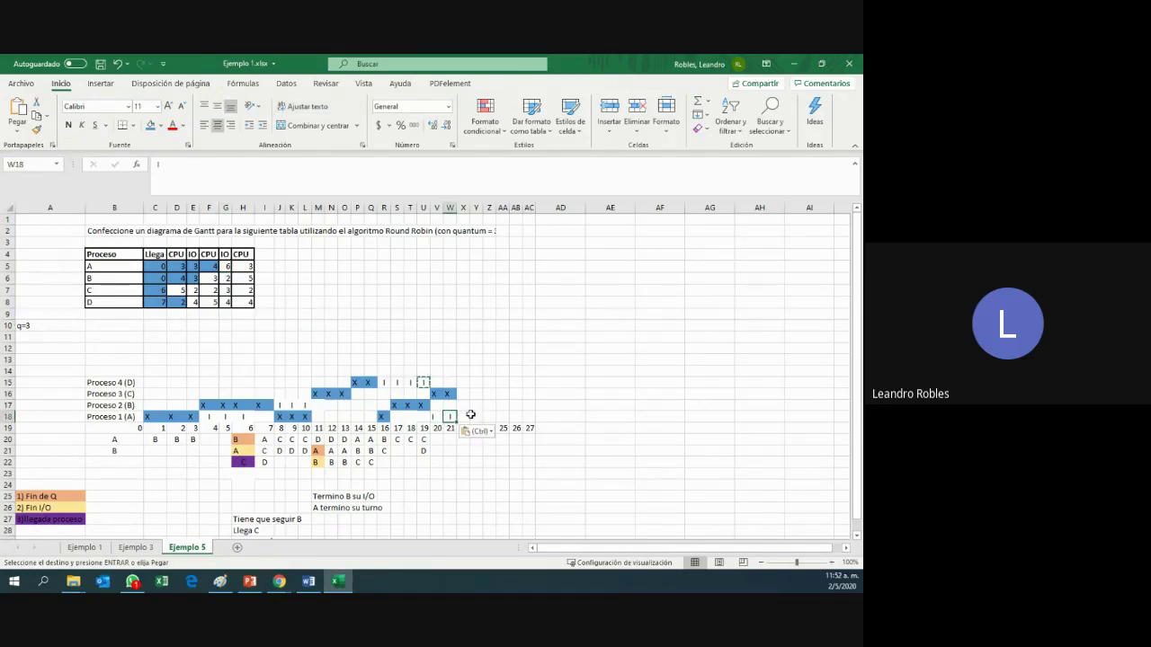
key("ctrl")
left_click(464, 416)
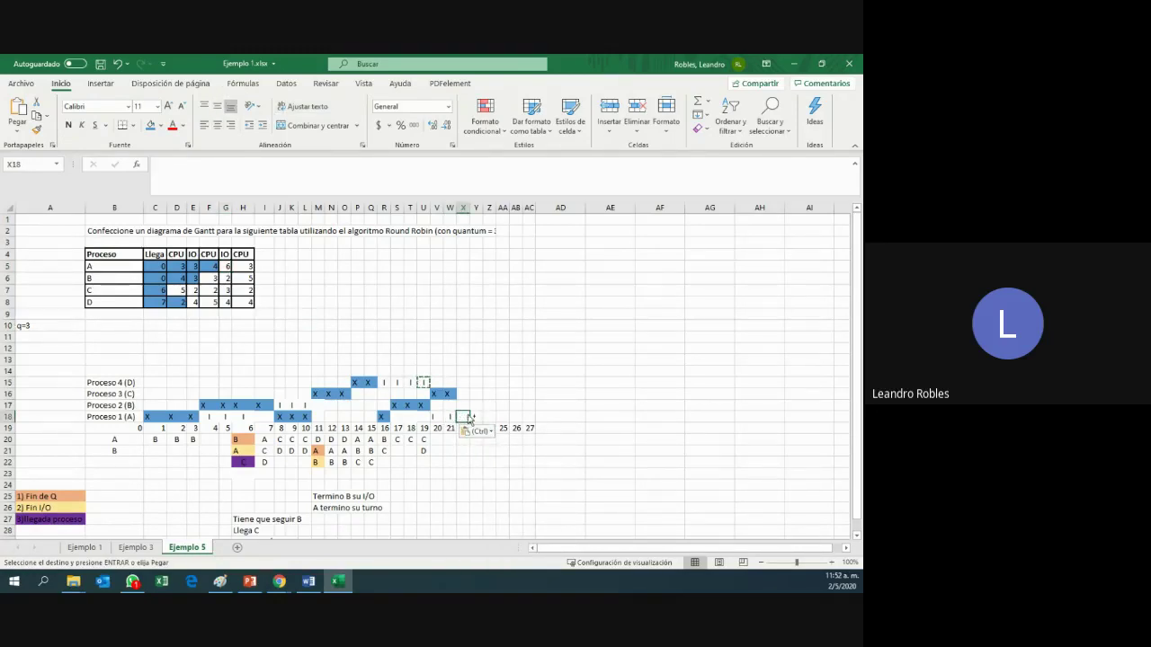
key("ctrl+v")
left_click(476, 416)
key("ctrl")
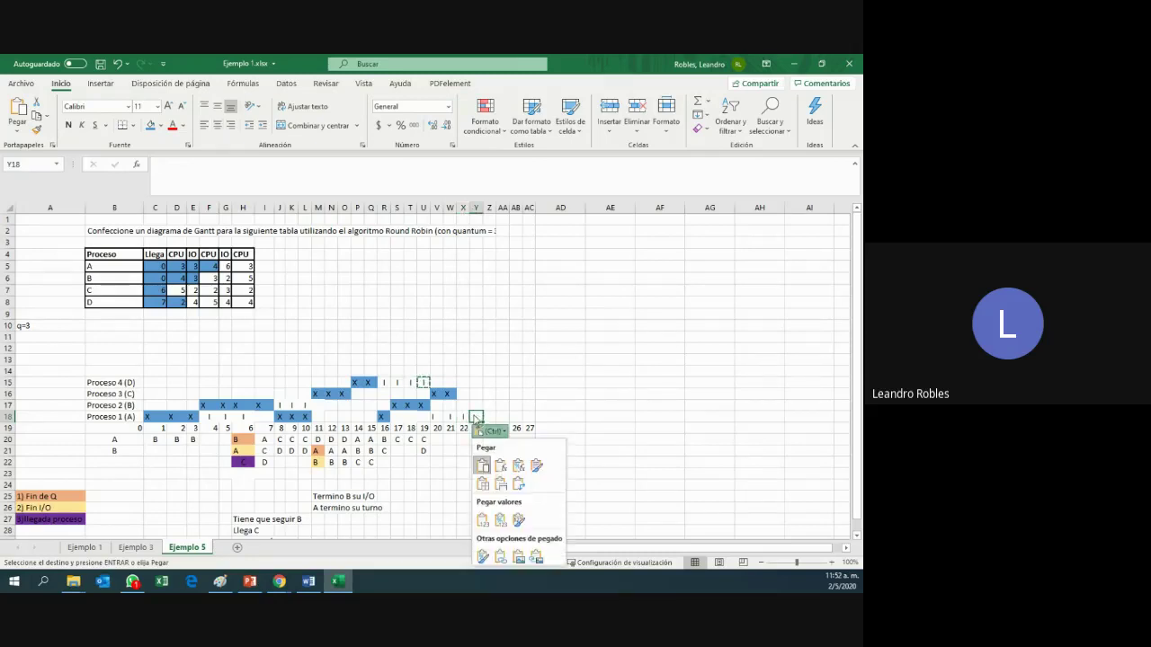
left_click(479, 416)
left_click_drag(479, 416, 504, 416)
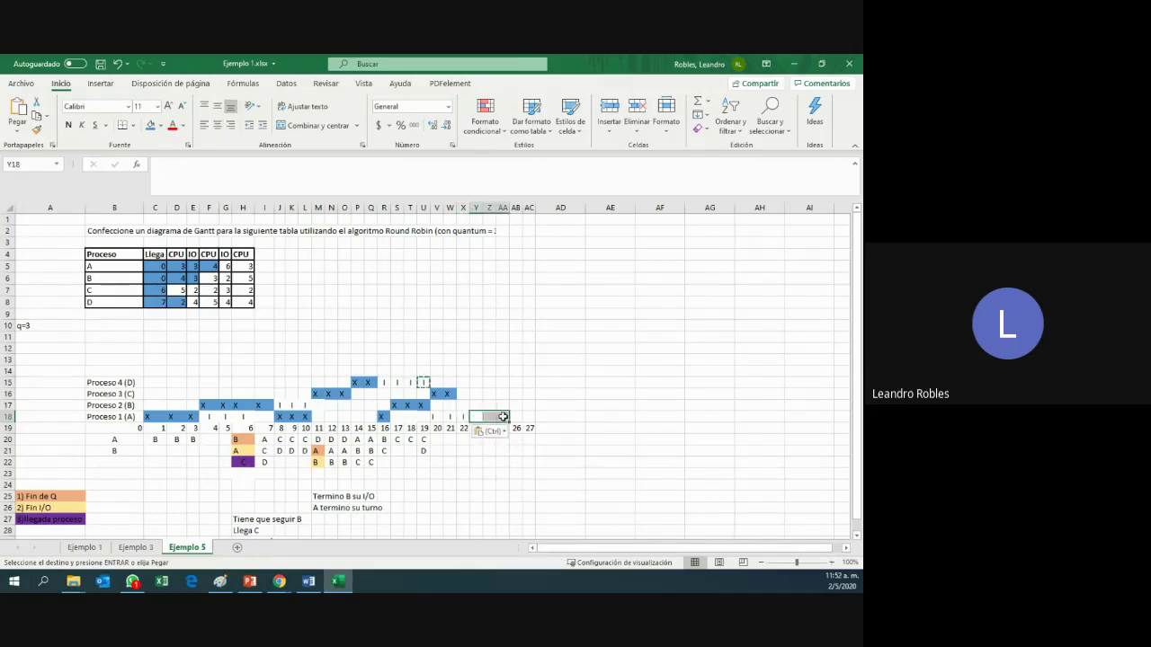
key("ctrl+v")
left_click(529, 406)
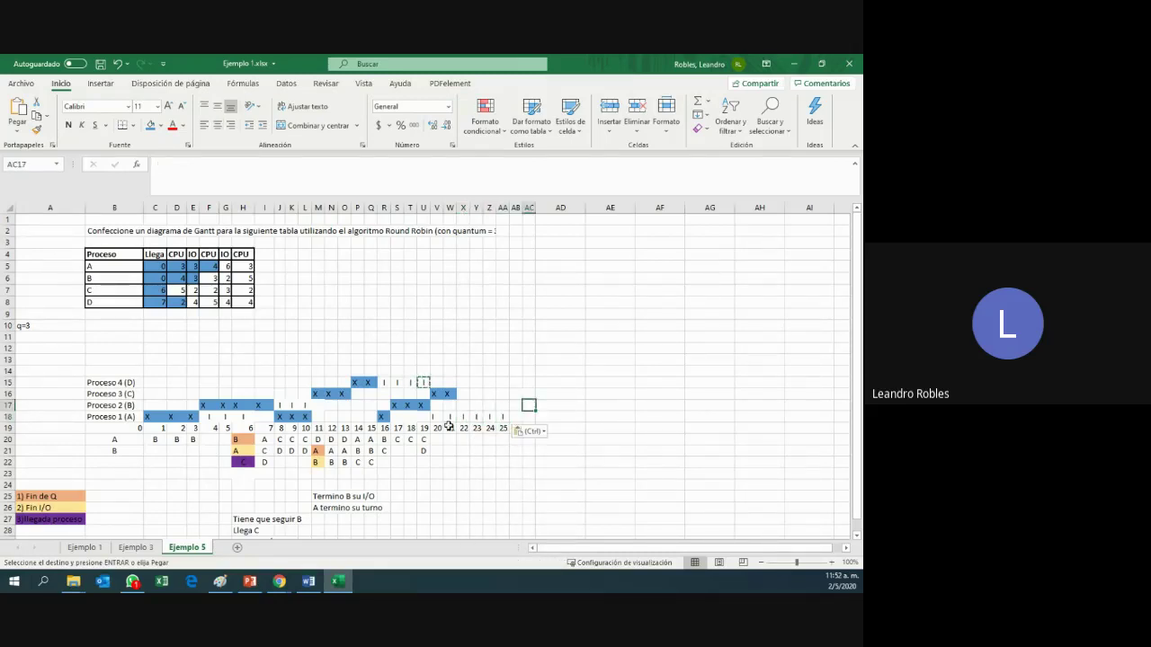
left_click(439, 370)
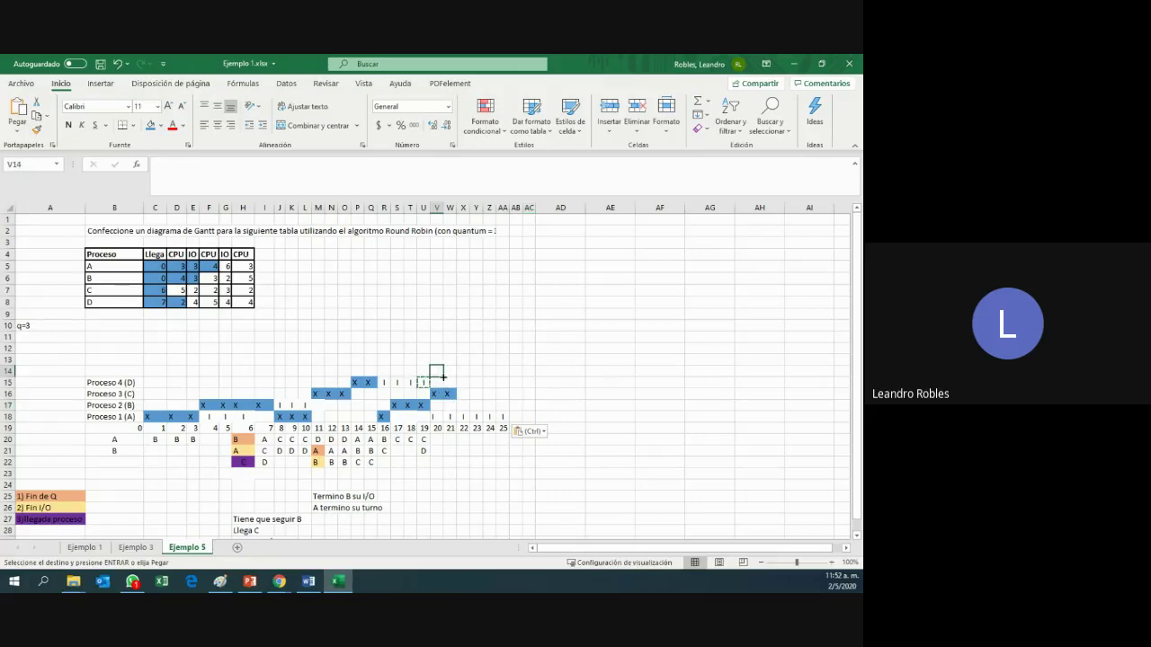
left_click(437, 450)
left_click(455, 383)
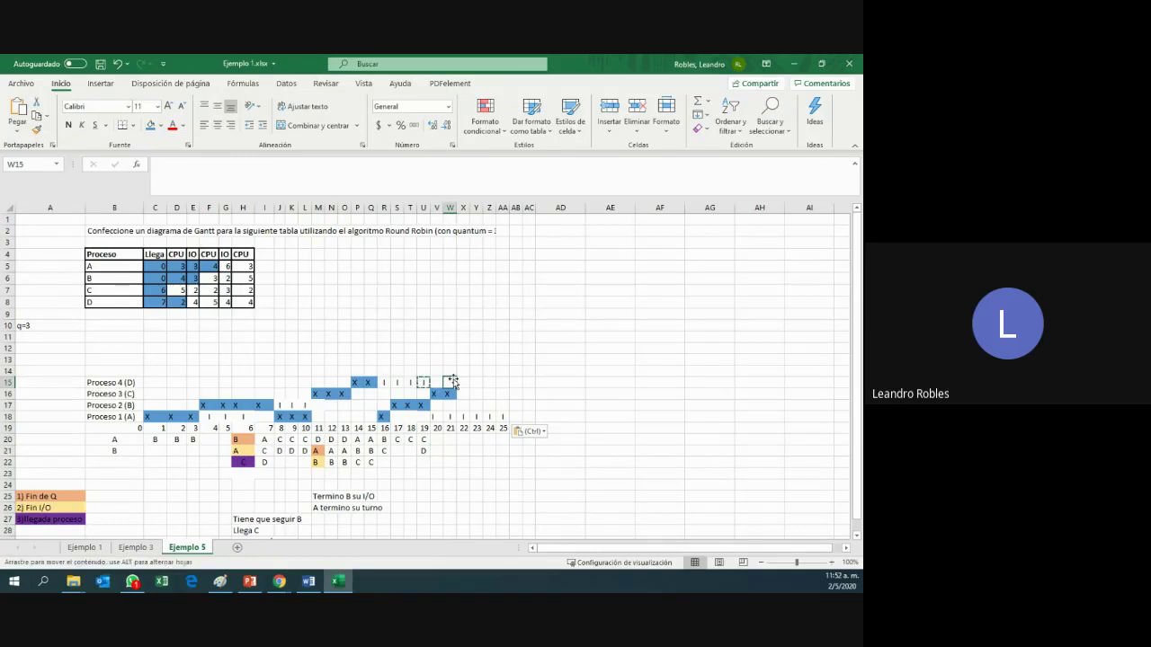
type("l")
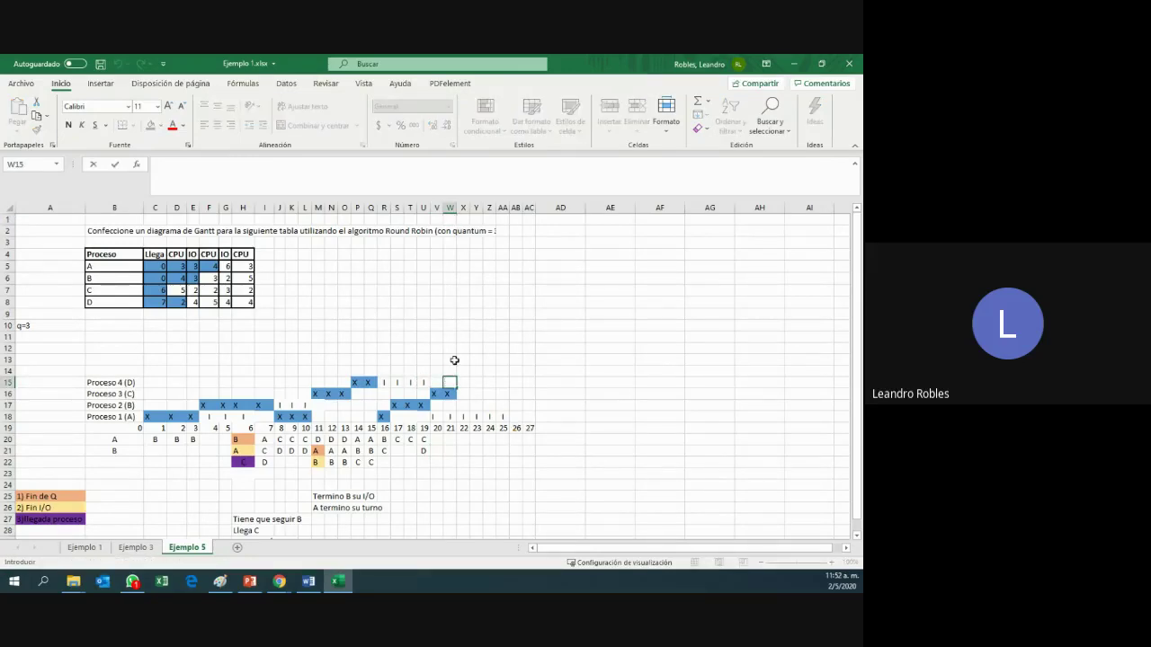
left_click(515, 394)
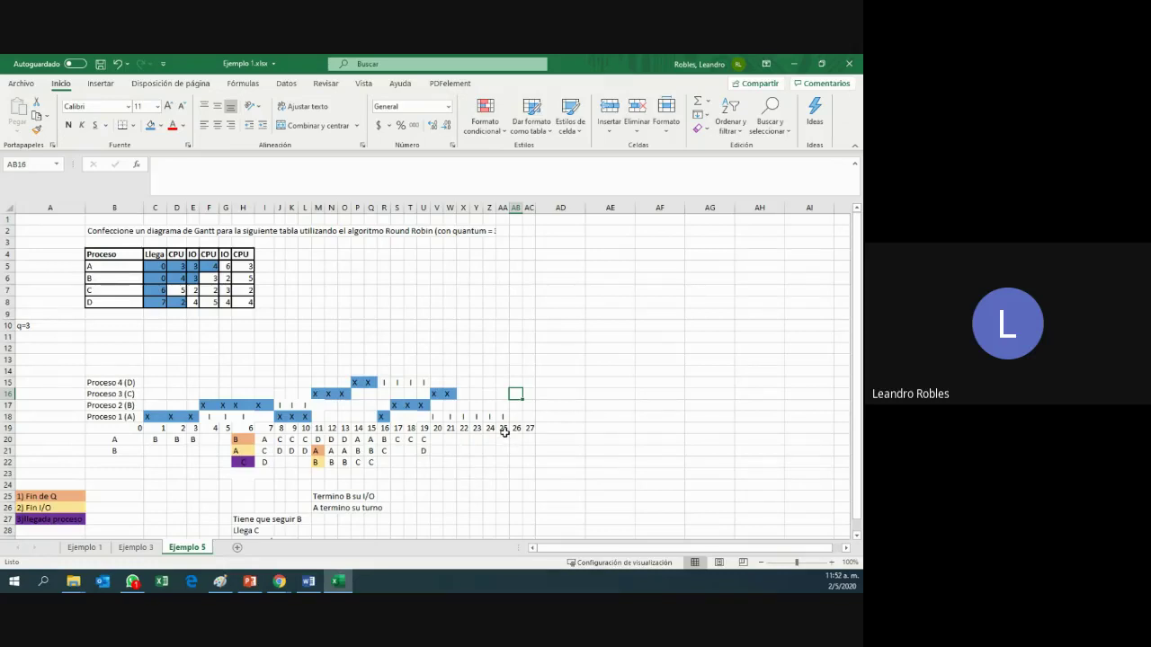
- Enter D in the ready queue at times 20 and 21, in cells V20 and W20
left_click(437, 440)
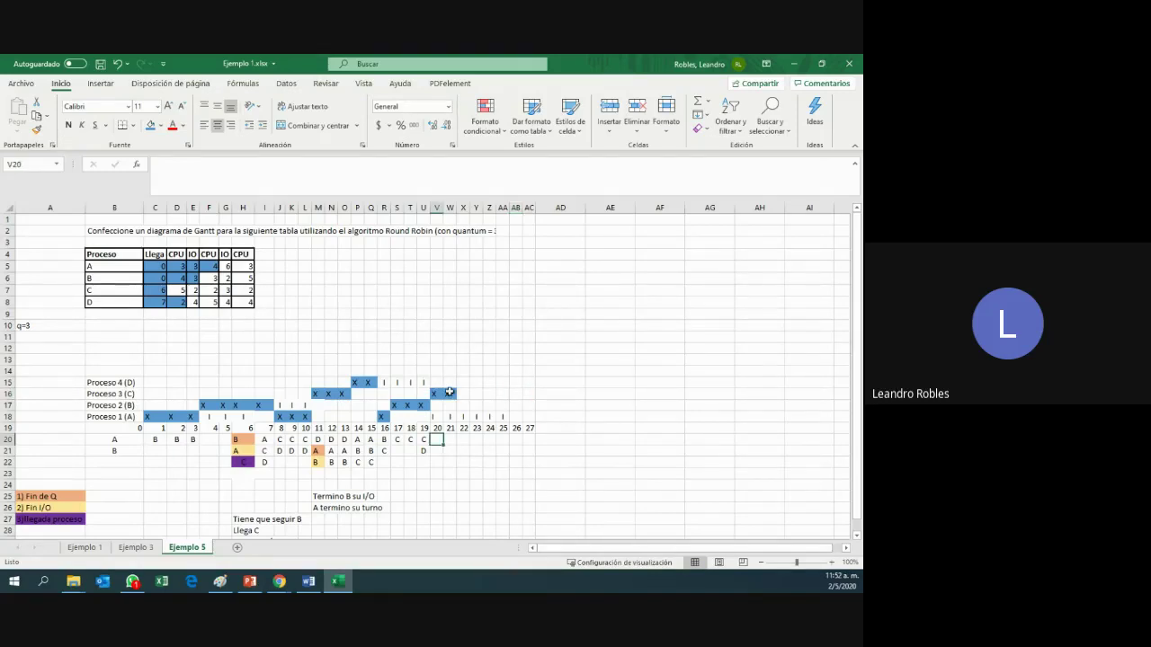
type("D")
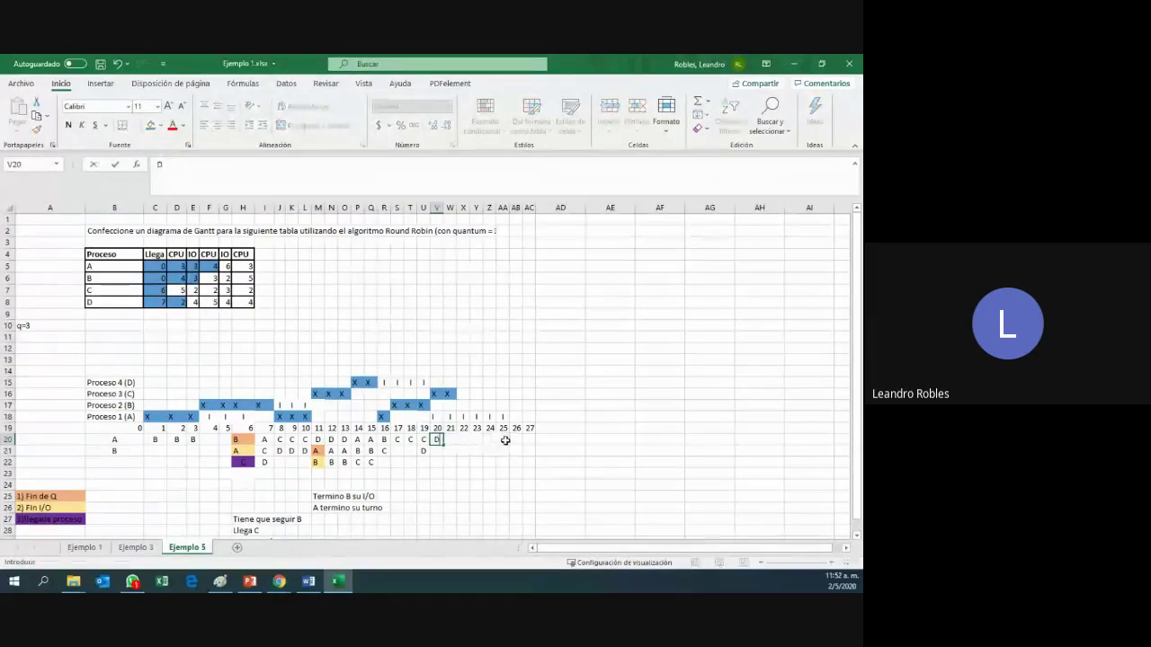
left_click(450, 439)
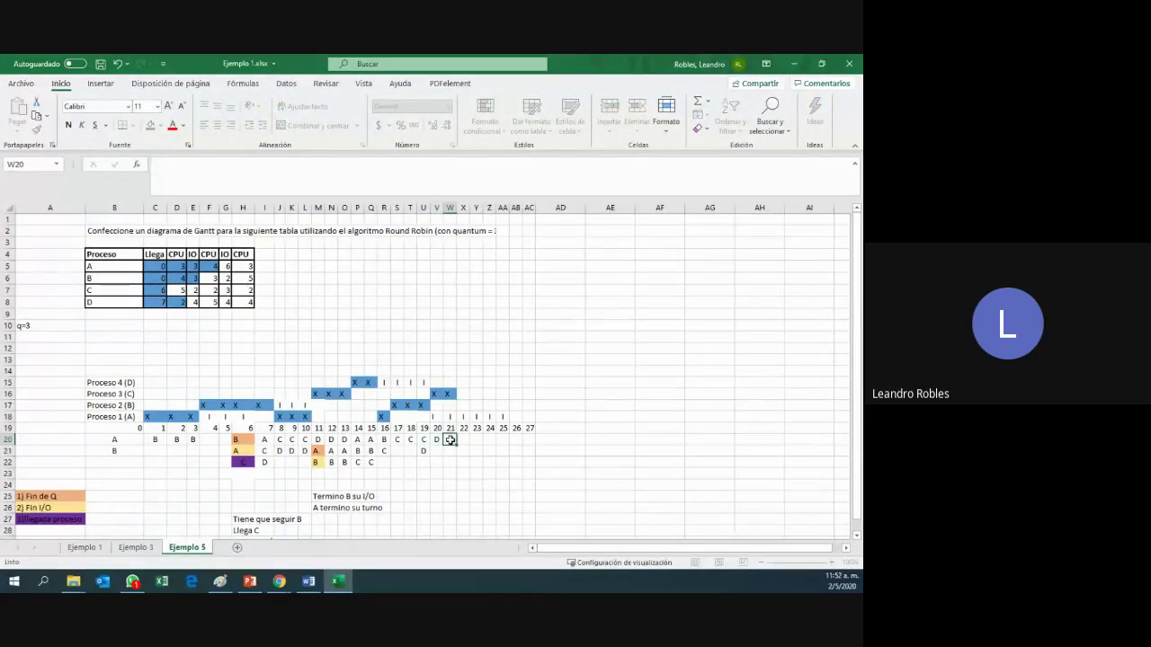
type("D")
left_click(490, 450)
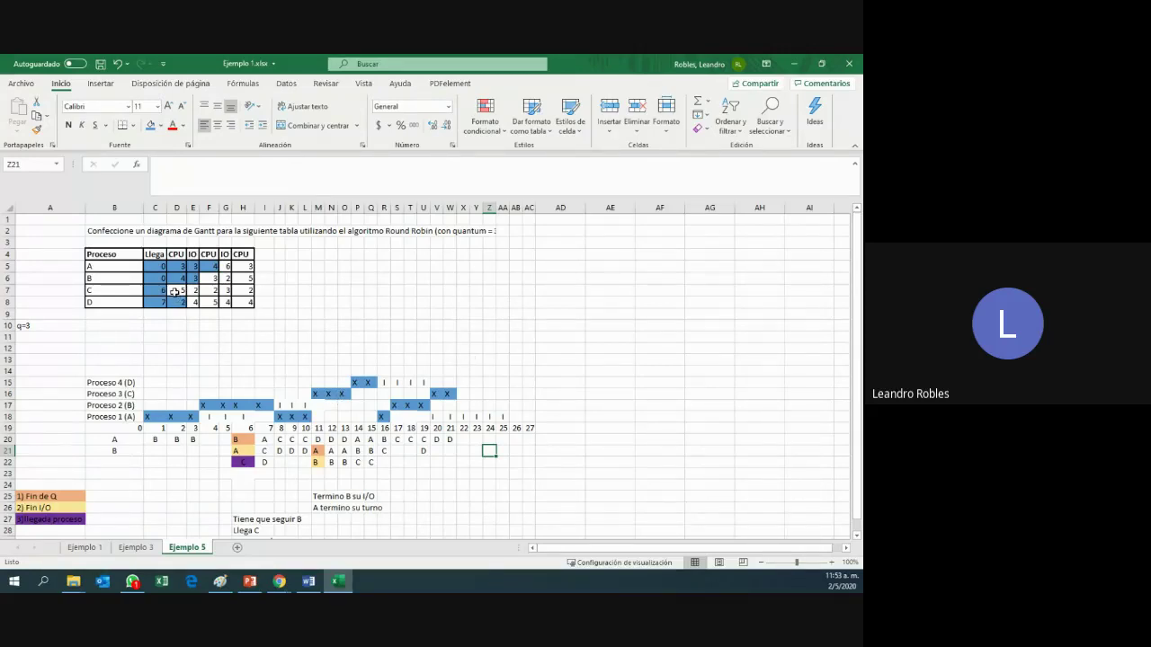
- Shade process C's first CPU burst in D7, process D's first I/O in E8 and process B's second CPU burst in F6 blue
left_click(175, 292)
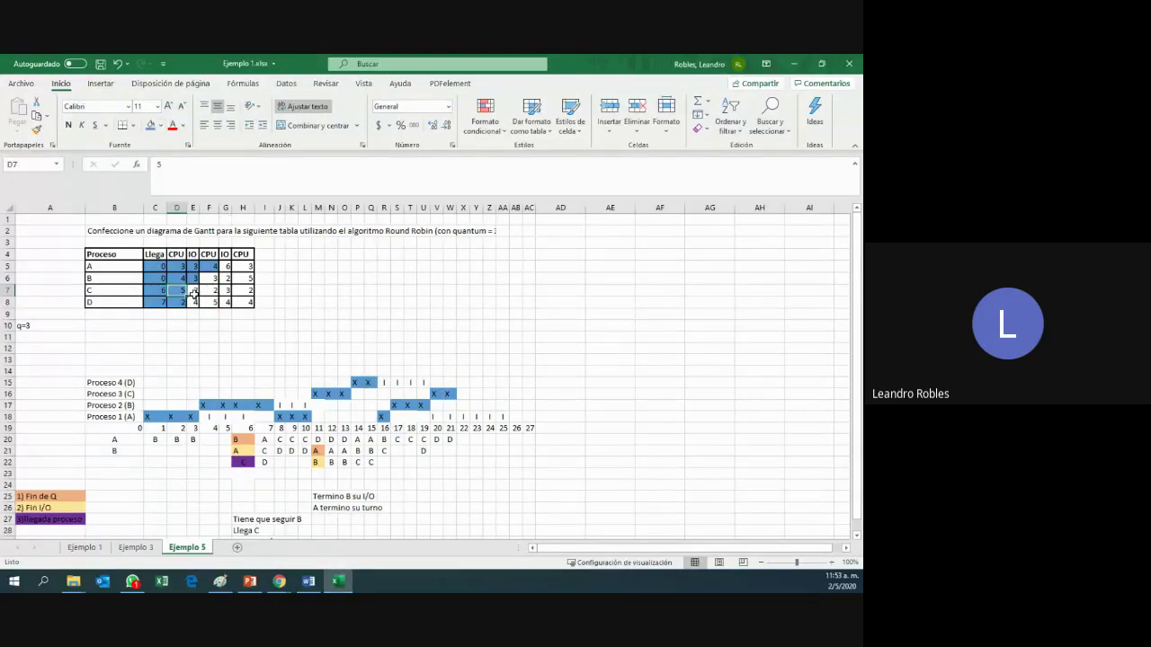
left_click(193, 291)
left_click(194, 304)
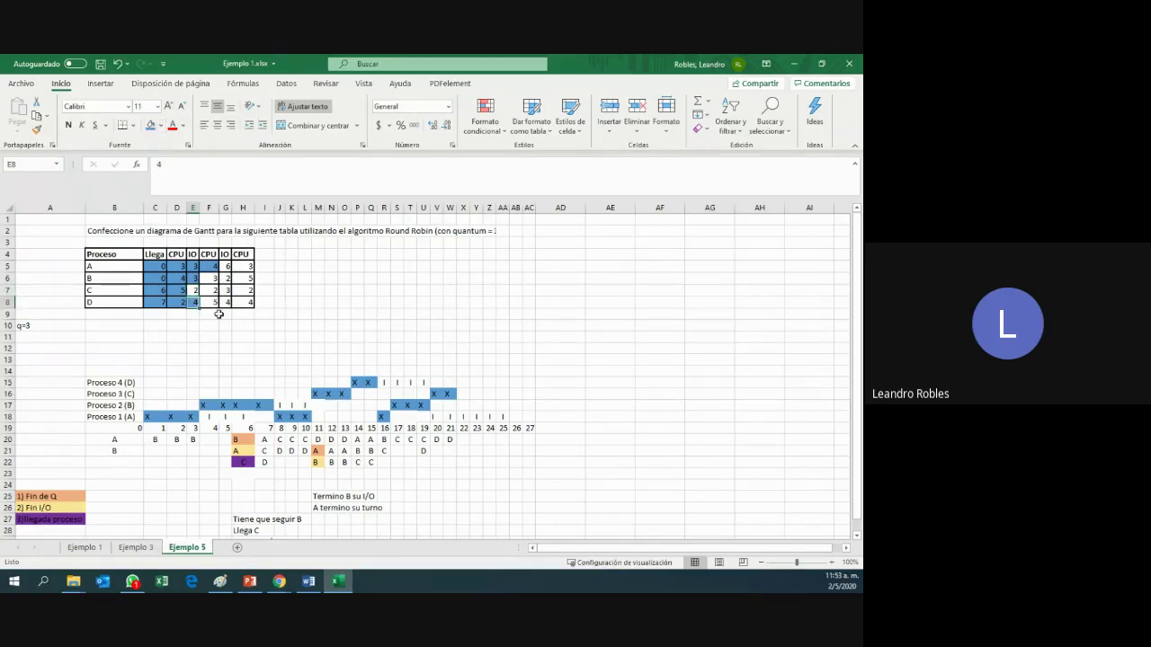
left_click(214, 303)
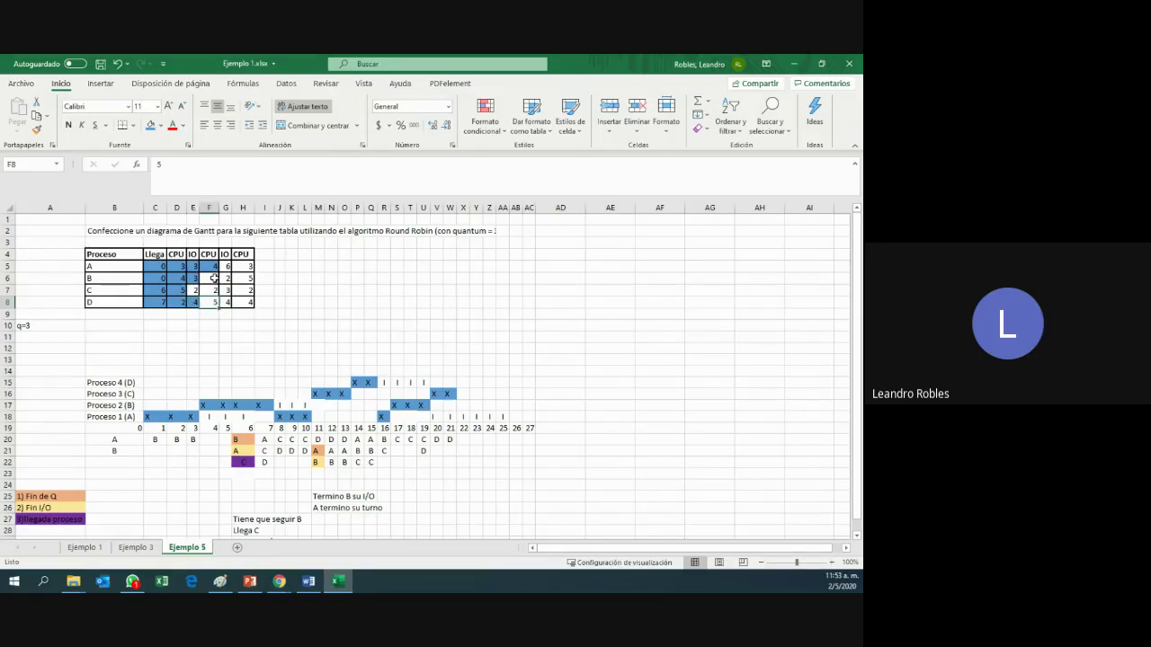
left_click(214, 278)
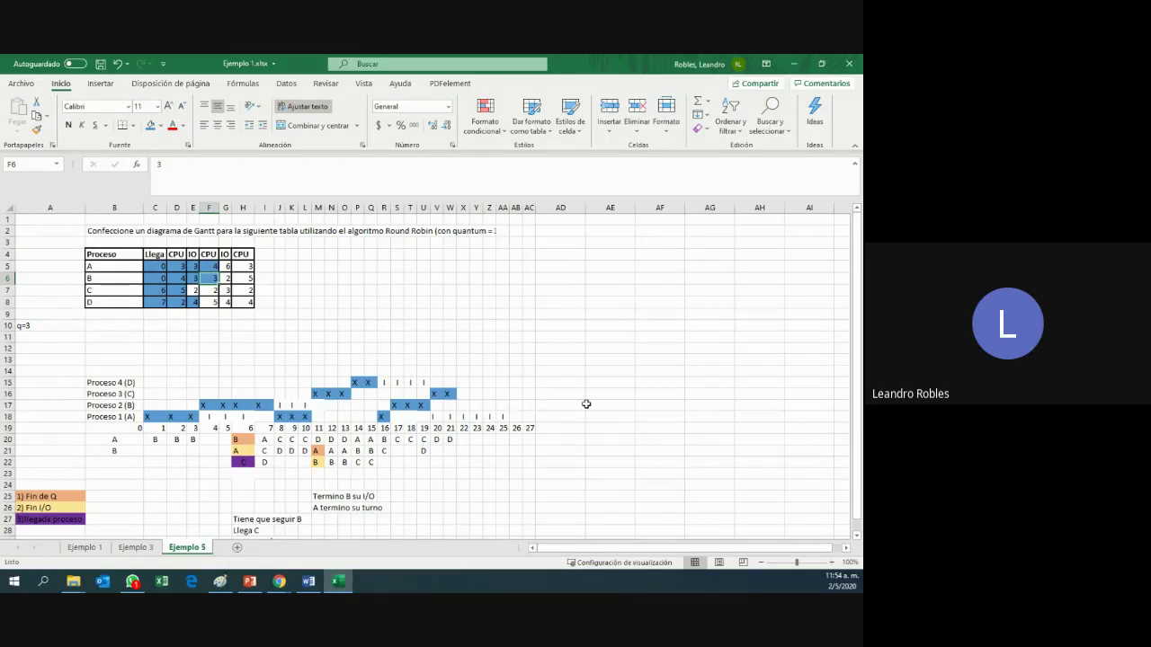
- Extend the time scale in row 19 up to 33 and fit columns AD to AI to their contents
left_click_drag(451, 429, 792, 440)
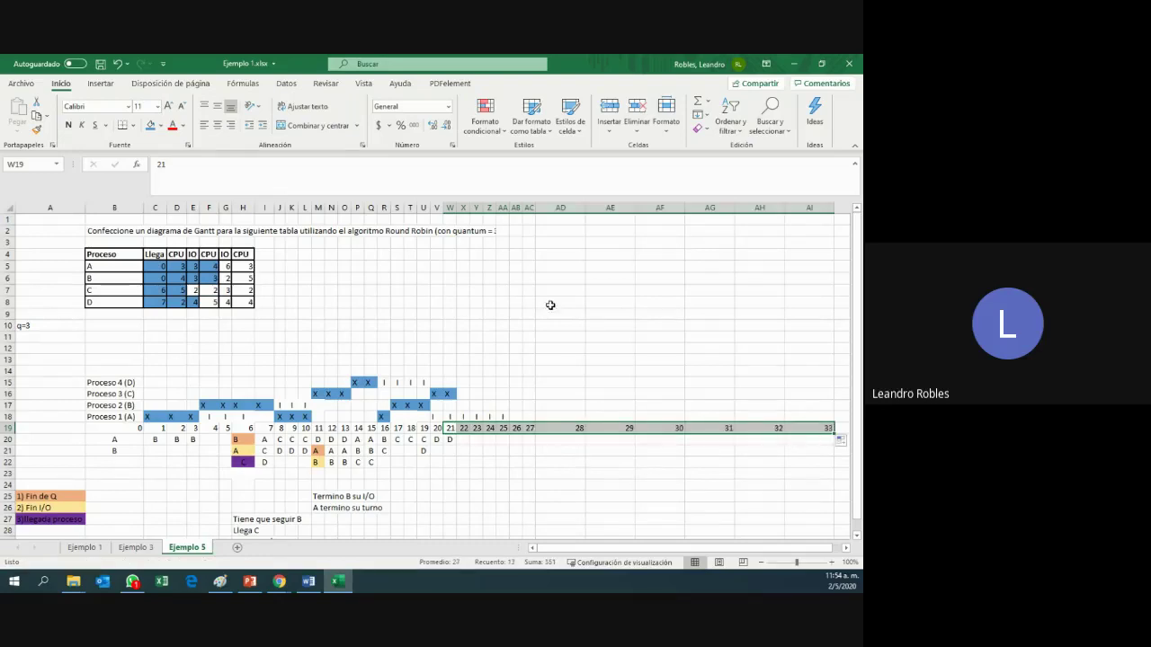
double_click(586, 206)
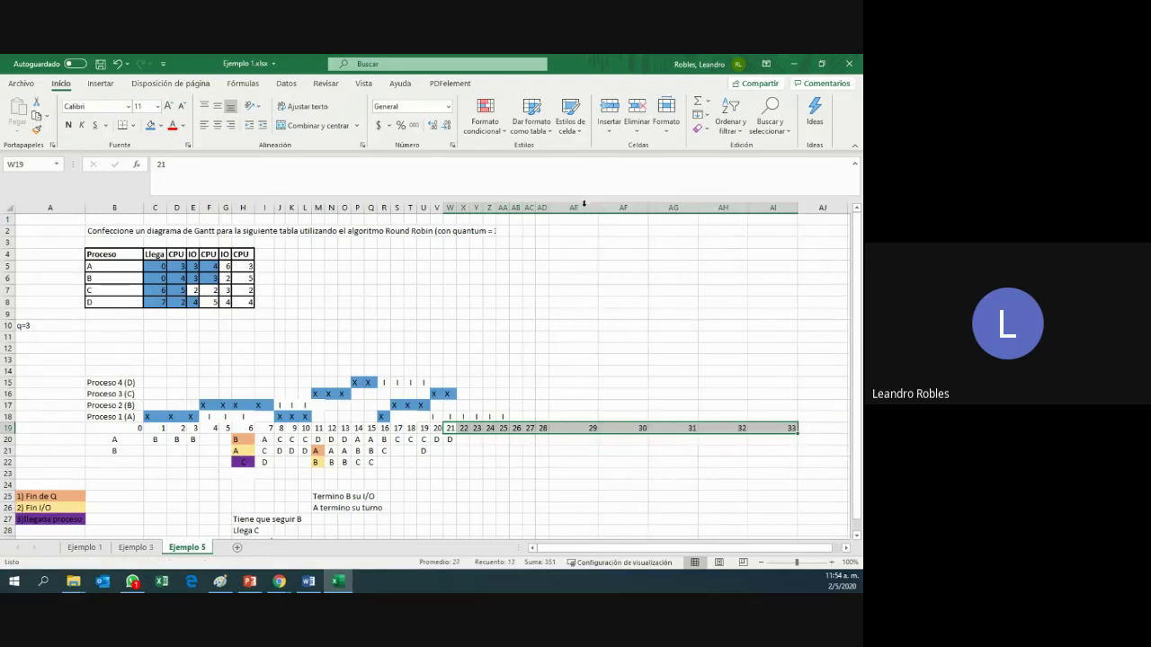
double_click(598, 207)
double_click(611, 207)
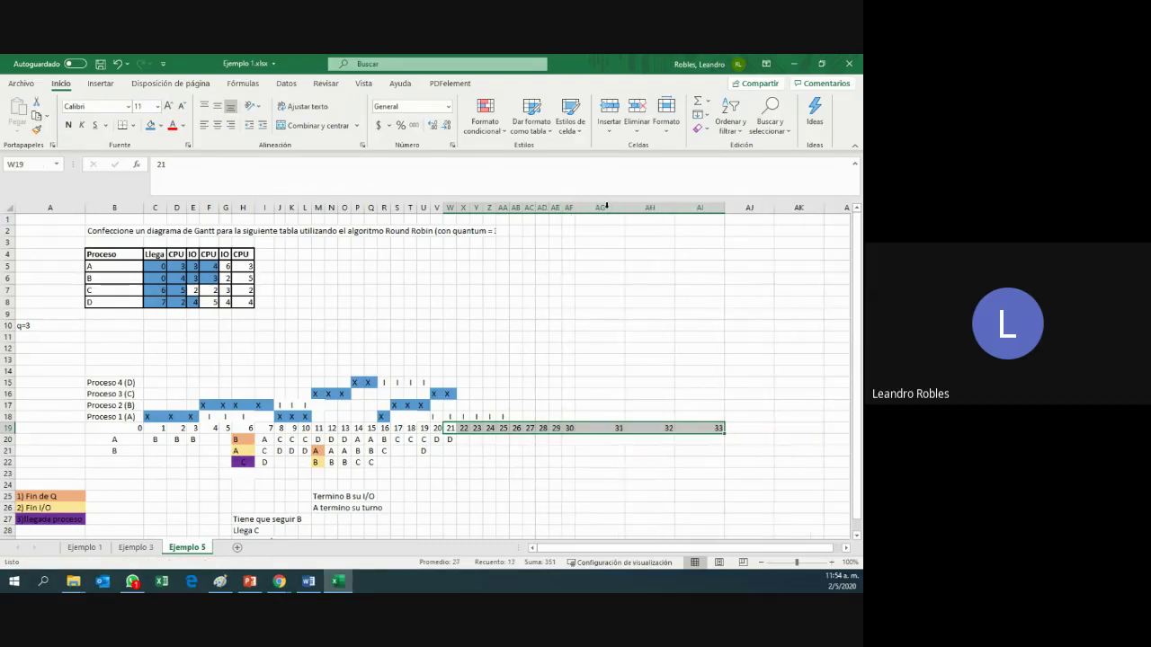
double_click(625, 207)
double_click(635, 207)
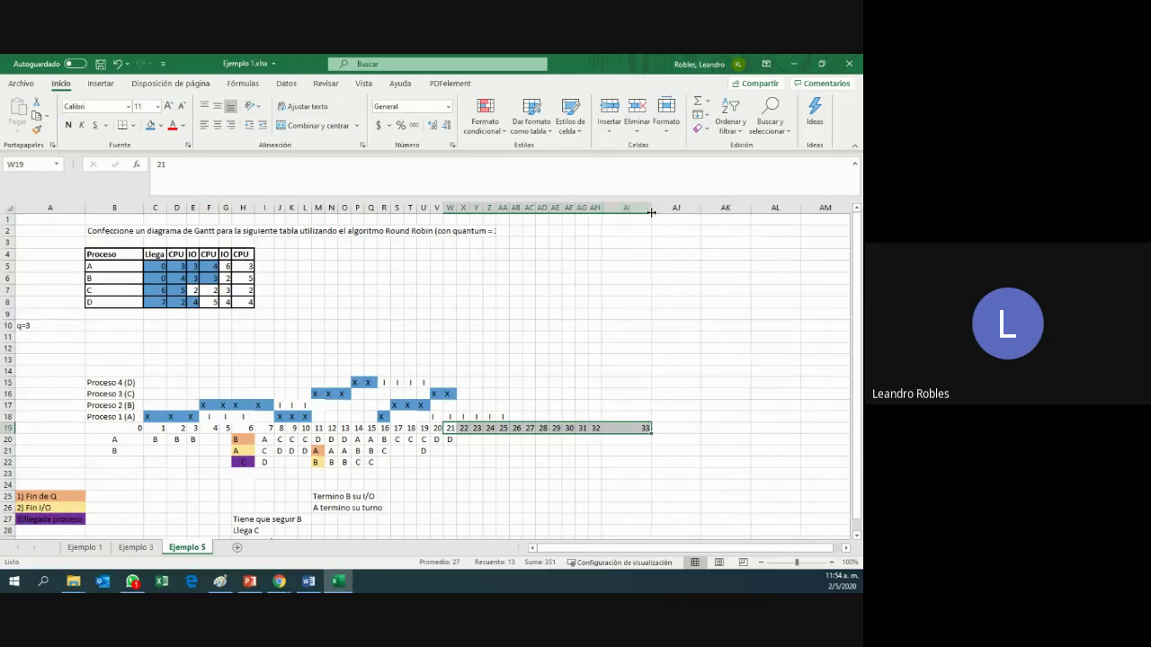
double_click(652, 207)
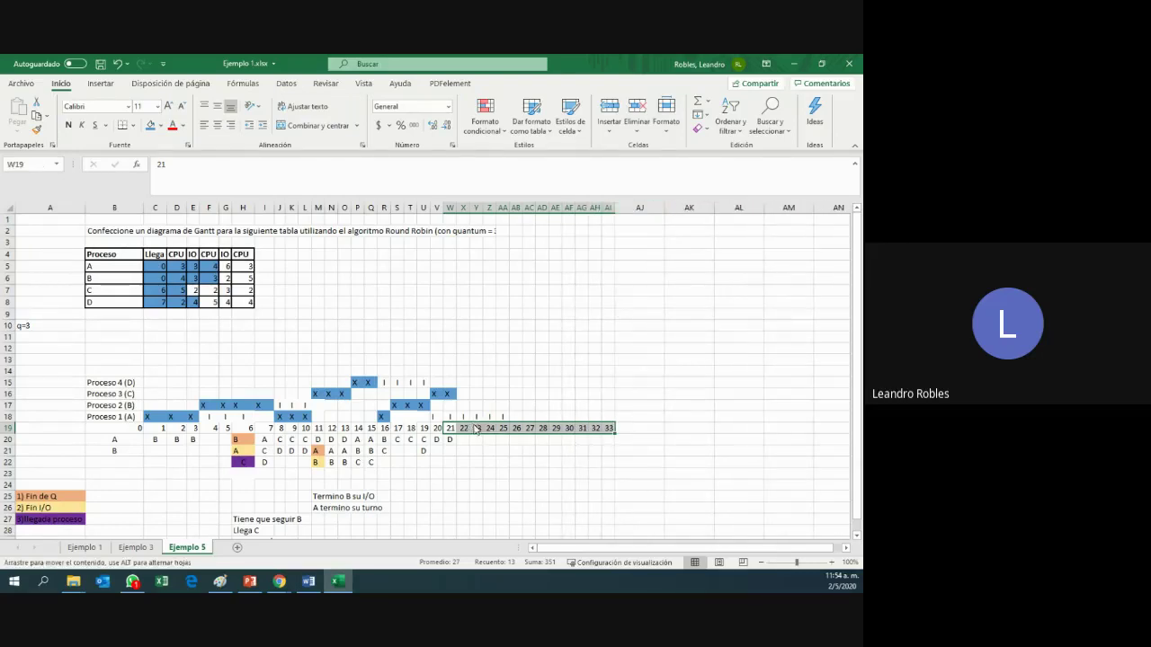
- Continue the time scale in row 19 up to 38 and fit columns AJ to AN to their contents
left_click_drag(477, 428, 836, 439)
double_click(664, 207)
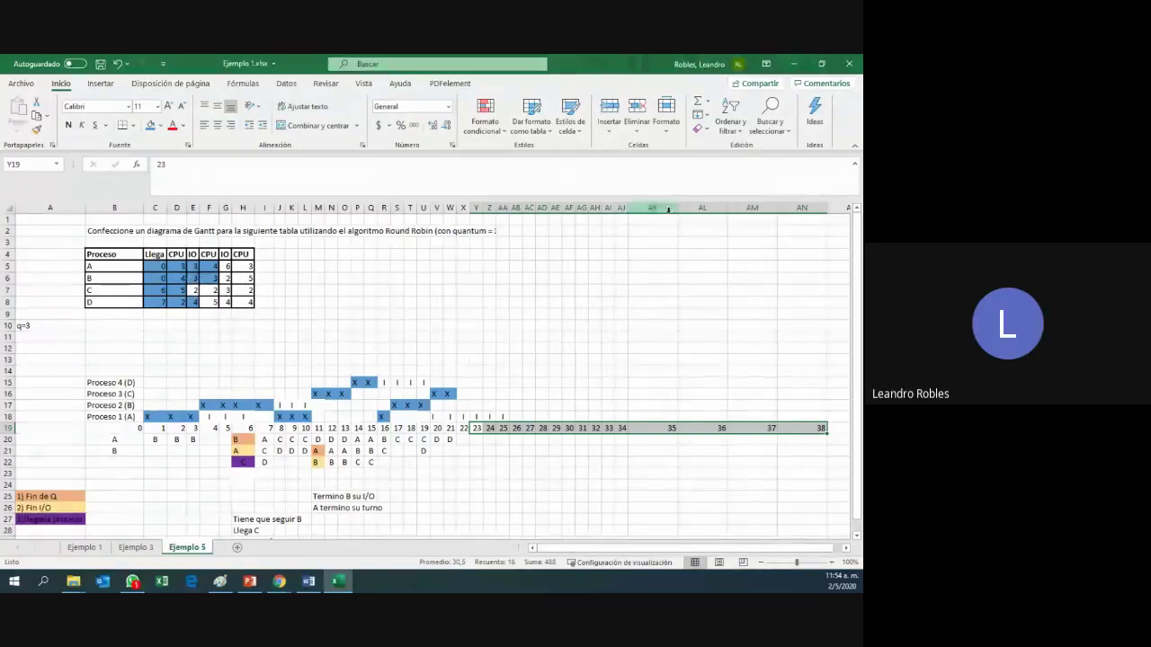
left_click_drag(677, 208, 677, 208)
double_click(677, 207)
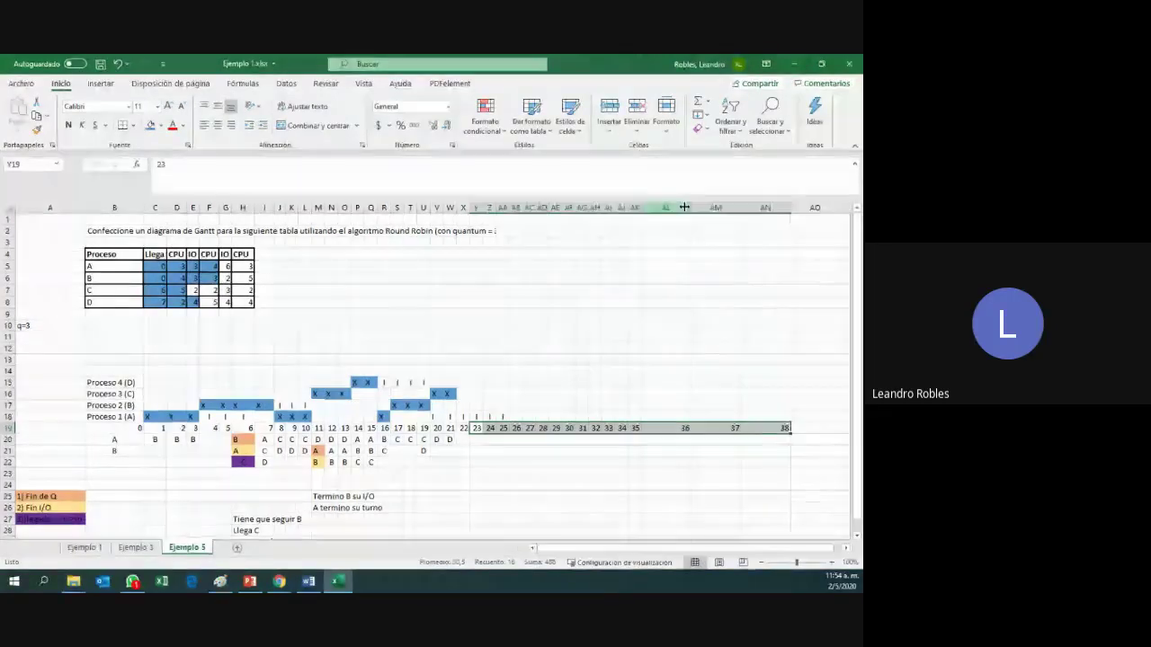
double_click(684, 208)
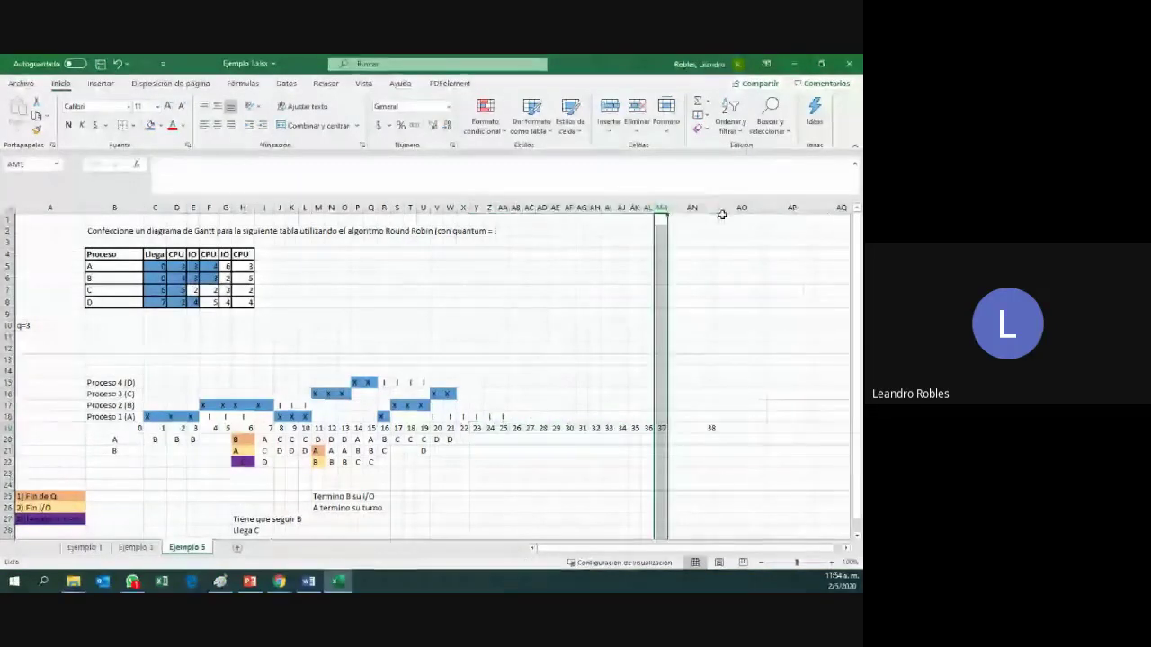
double_click(717, 209)
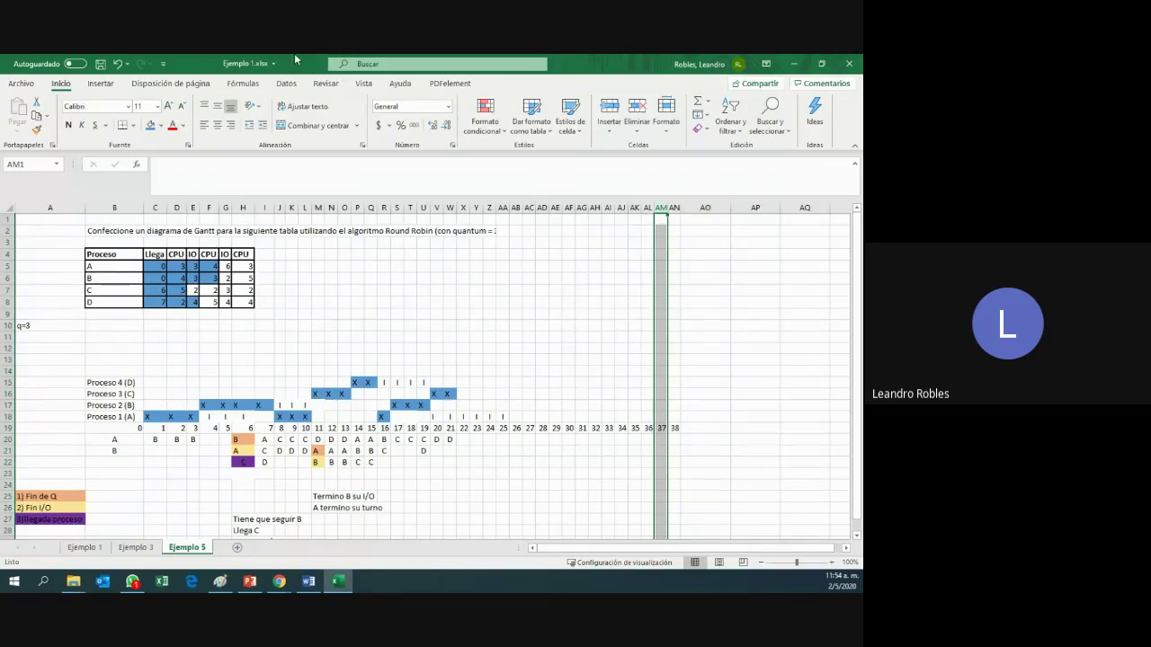
- Mark process D's CPU slots at times 22 to 24 with X in X15:Z15, shaded blue
left_click(462, 383)
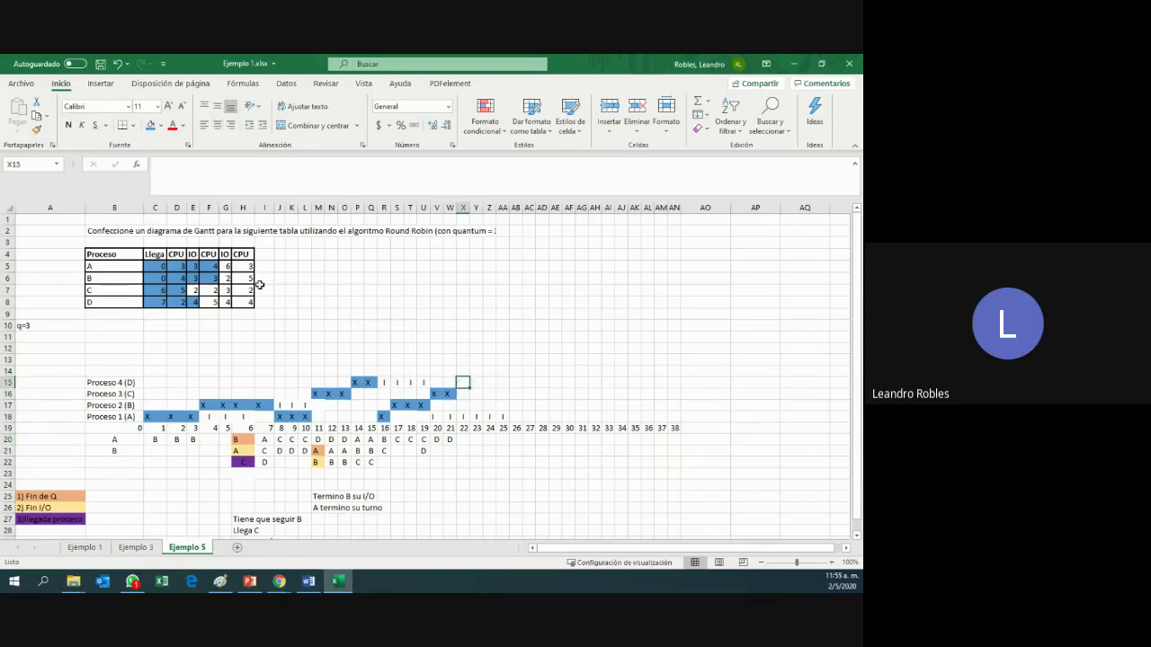
left_click(212, 302)
left_click(464, 381)
type("X")
key("Return")
left_click(477, 382)
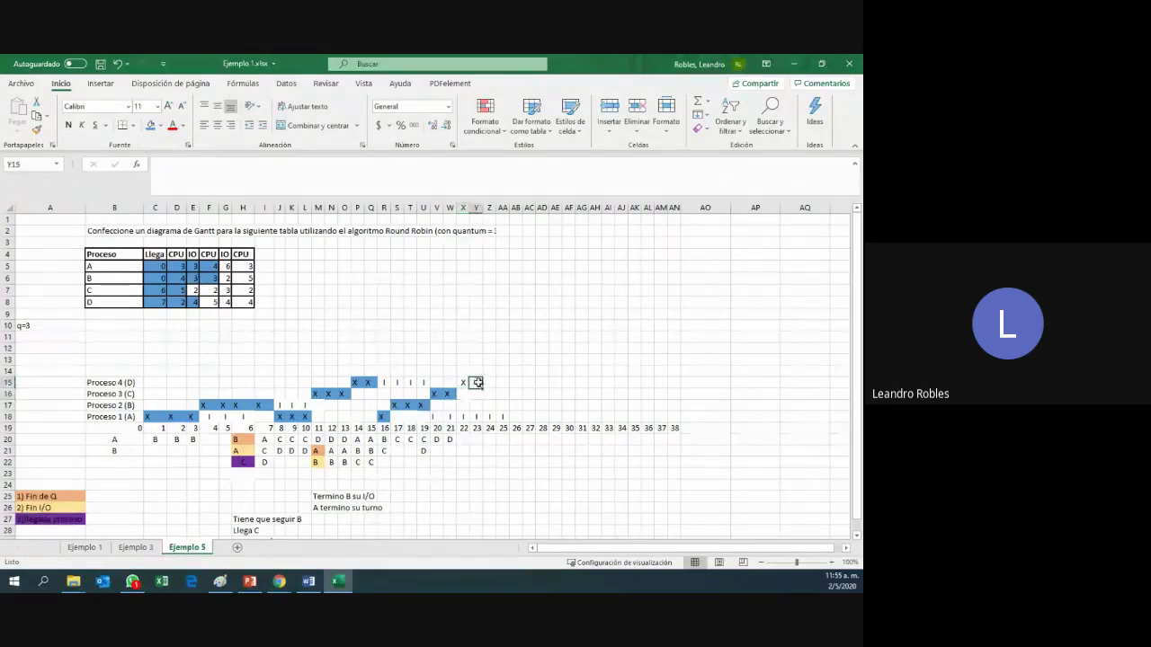
type("x")
left_click(463, 382)
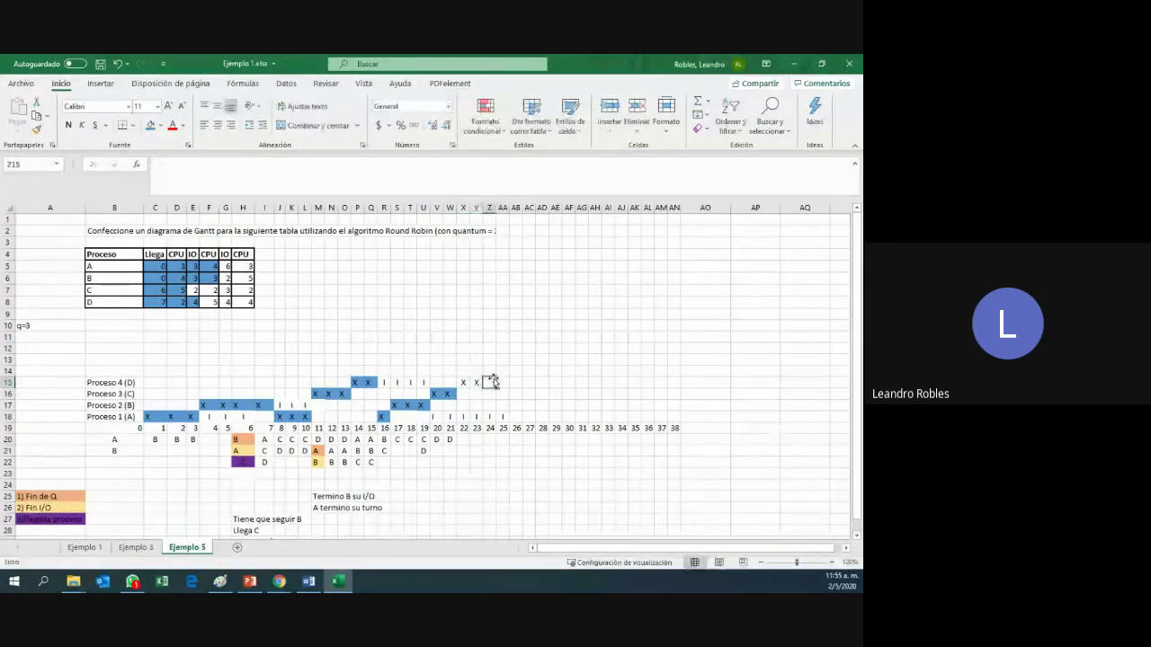
left_click_drag(463, 382, 486, 383)
left_click(149, 125)
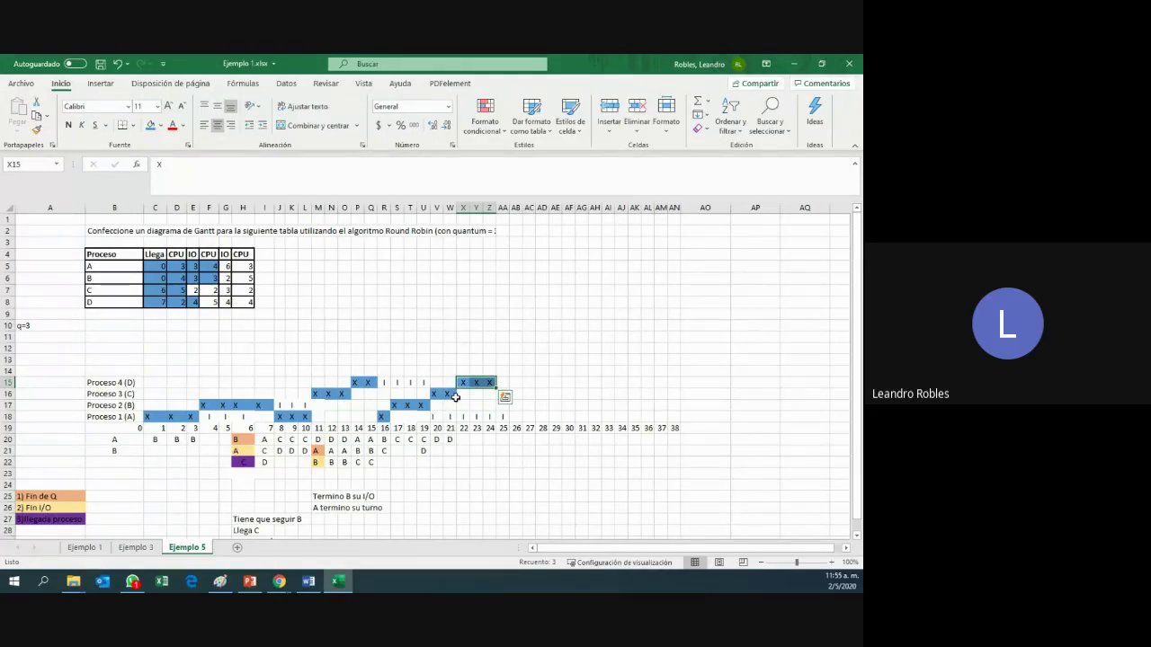
- Enter D in the ready queue at time 24, in cell Z20
left_click(504, 382)
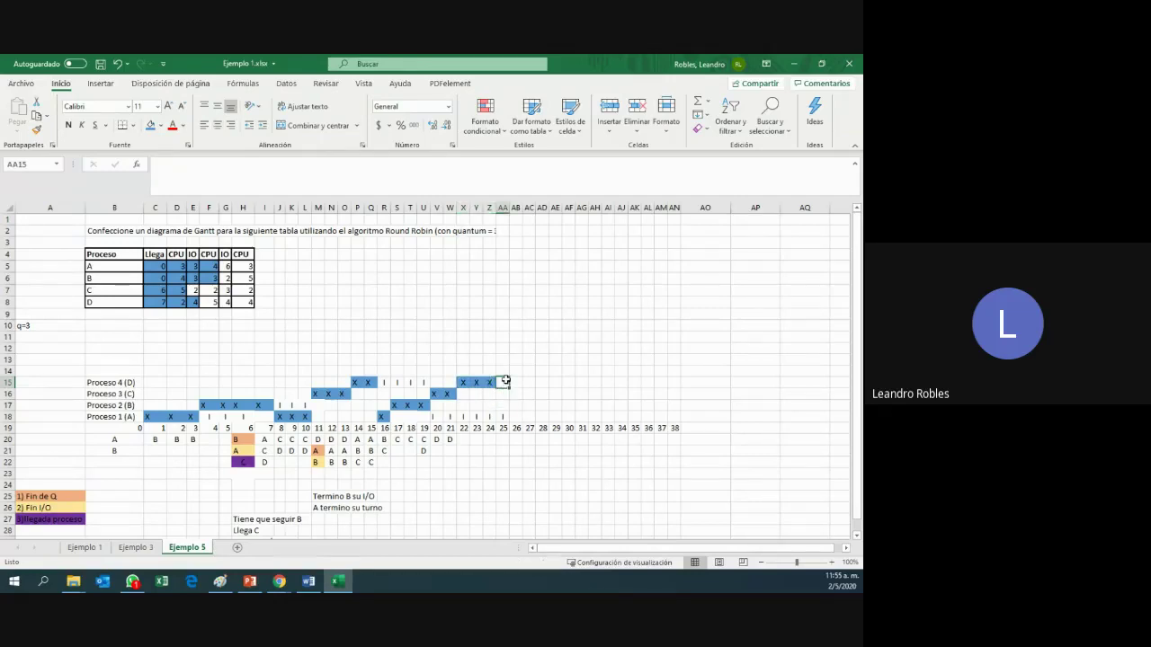
left_click(489, 439)
left_click(513, 440)
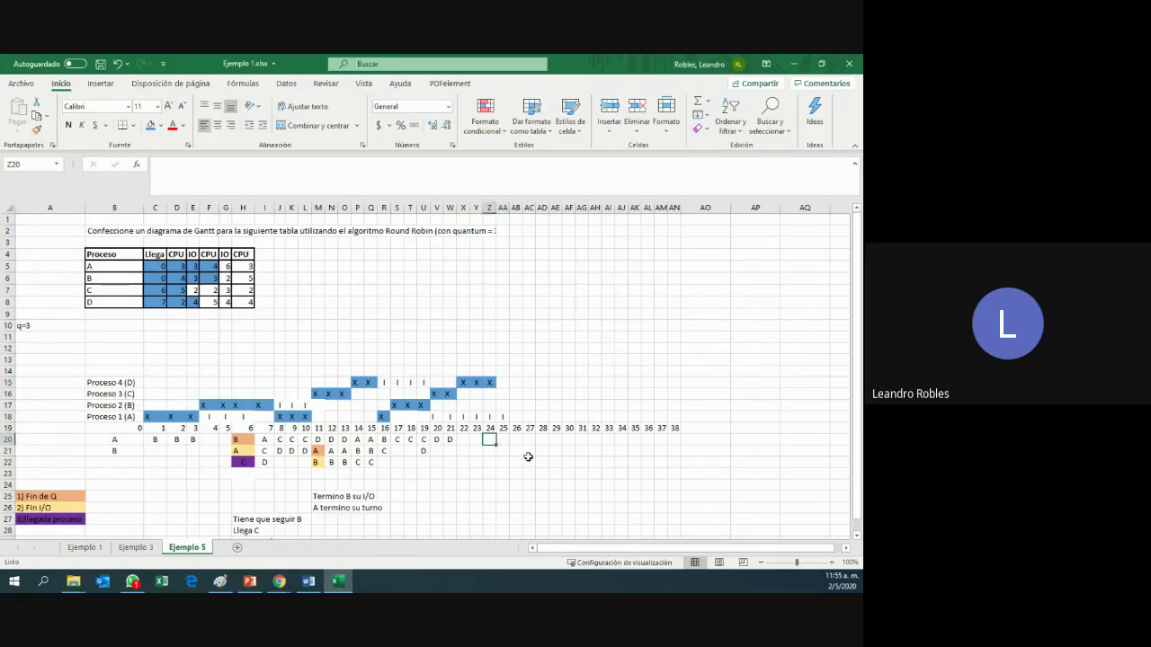
type("D")
key("Return")
left_click(526, 452)
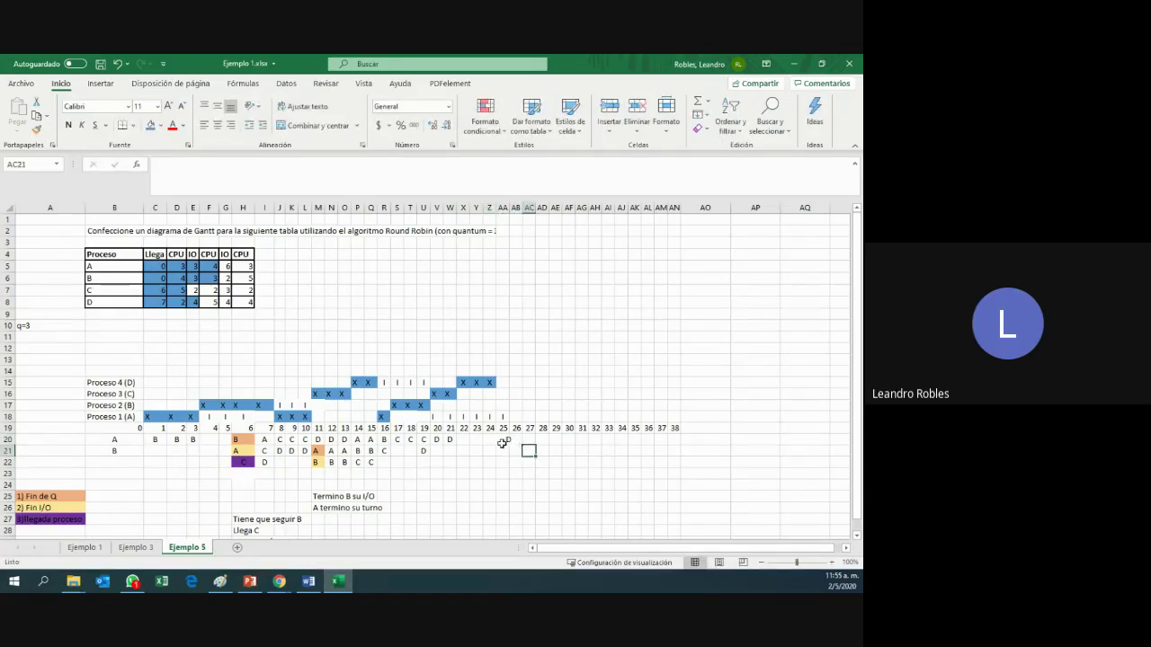
left_click(503, 442)
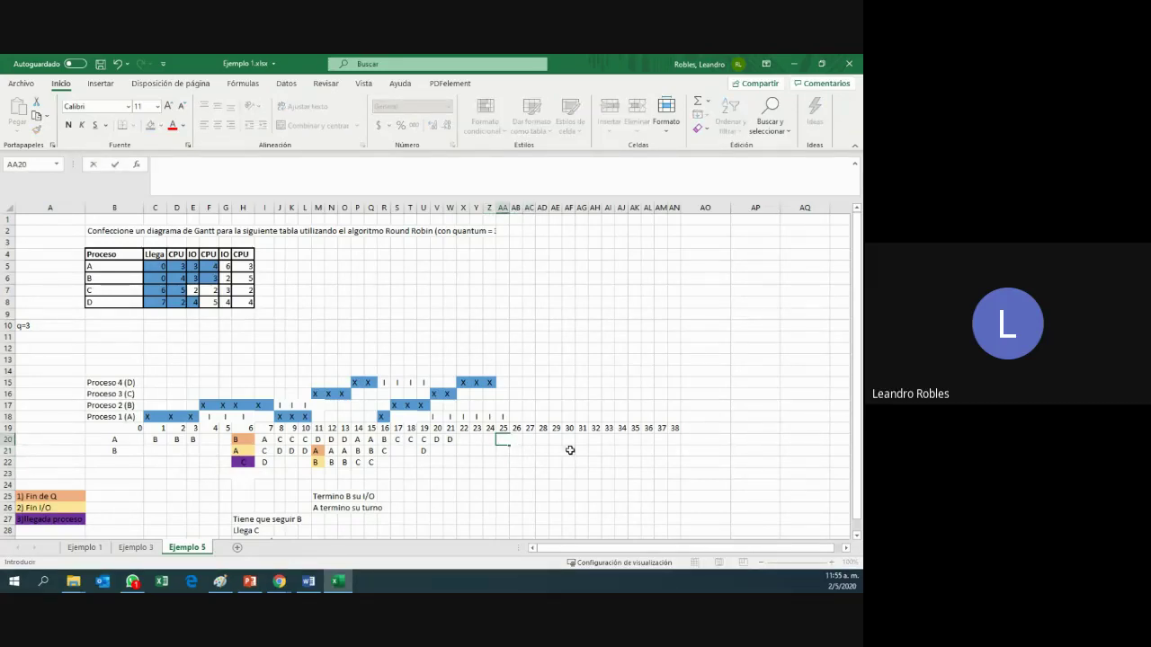
- Copy the centered format of W20 onto the ready-queue cells from column S through the end of the time scale
left_click(450, 439)
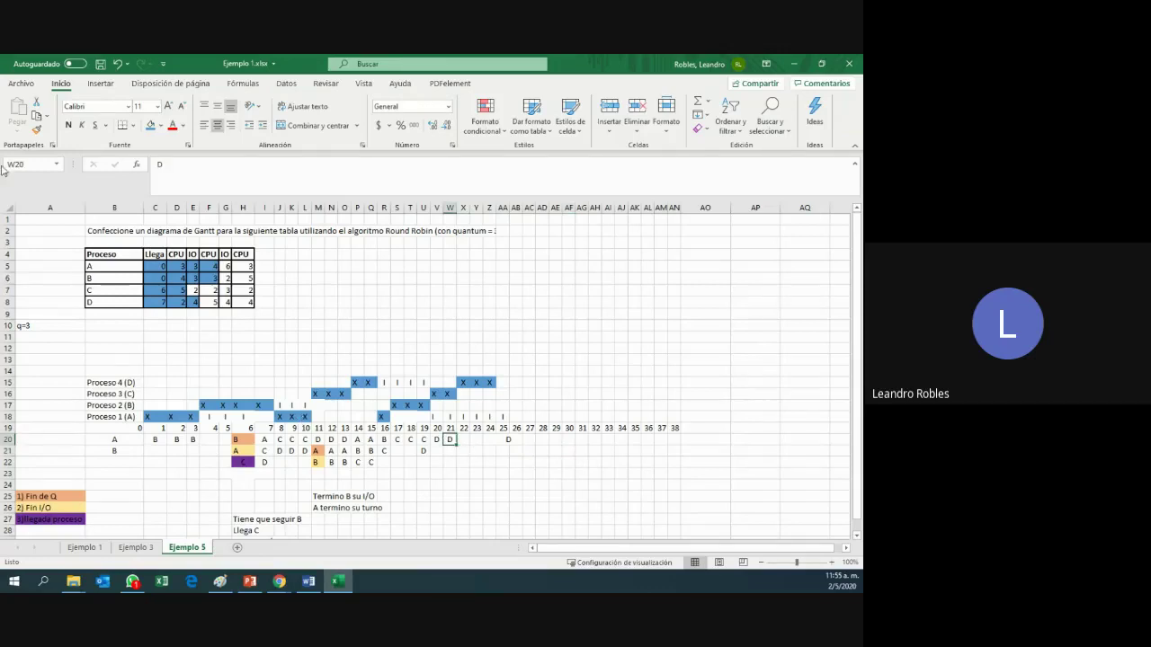
left_click(36, 129)
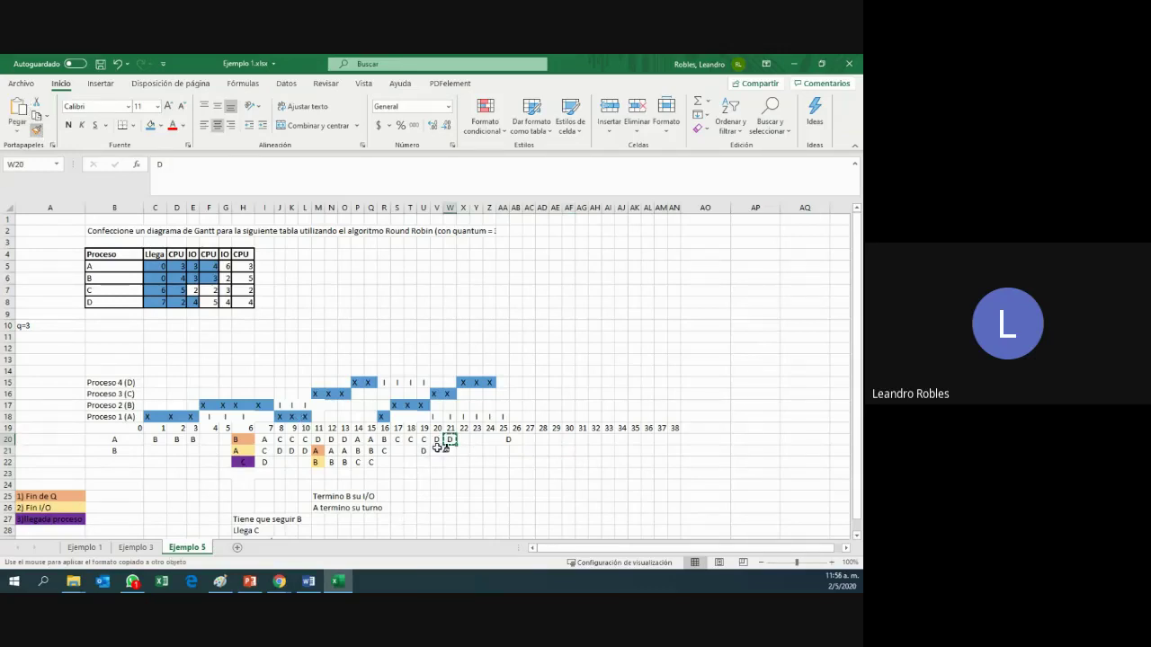
left_click_drag(397, 439, 745, 472)
left_click(704, 484)
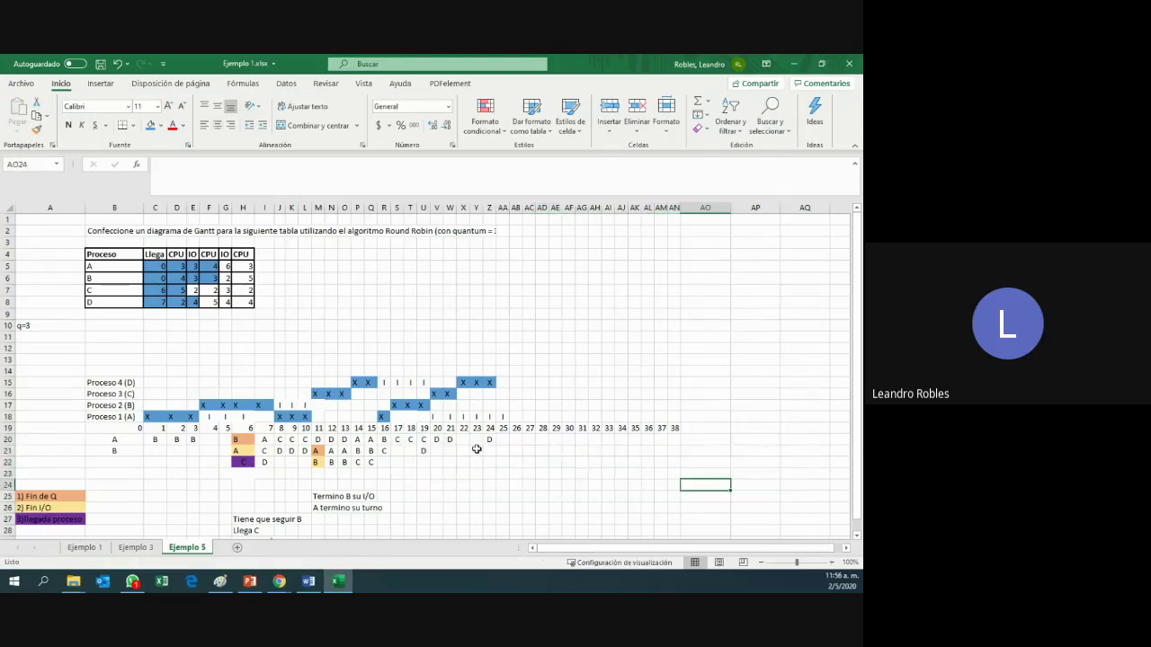
- Mark process D's CPU slots at times 25 and 26 with X in AA15:AB15, and shade its second CPU burst in F8 blue
left_click(504, 383)
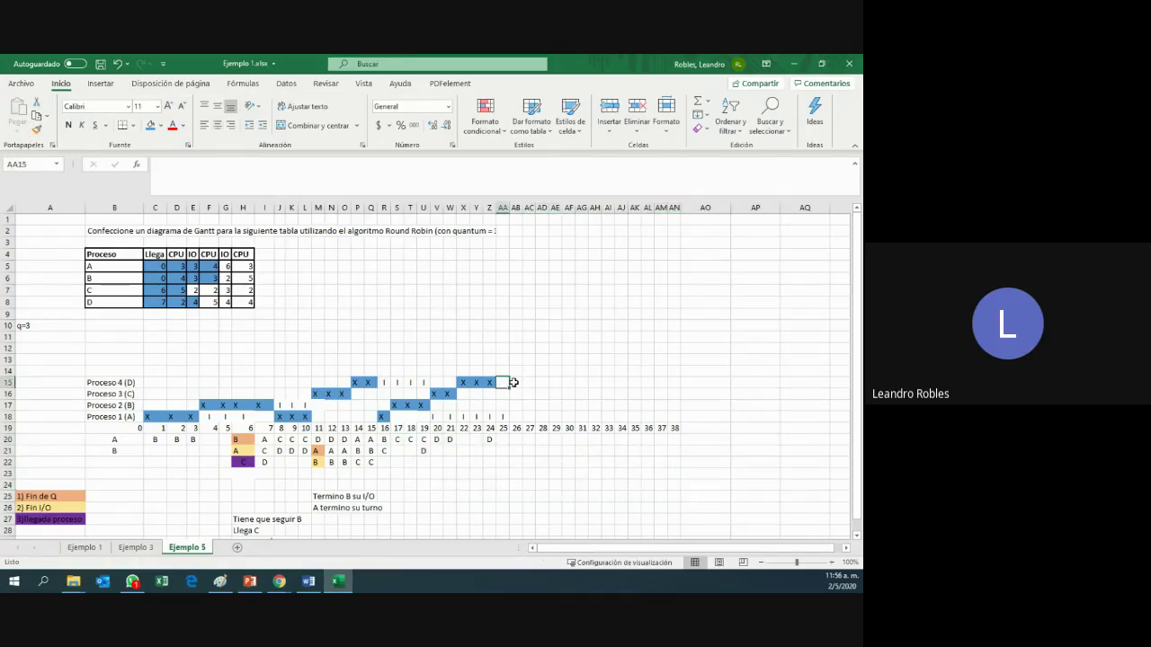
type("X")
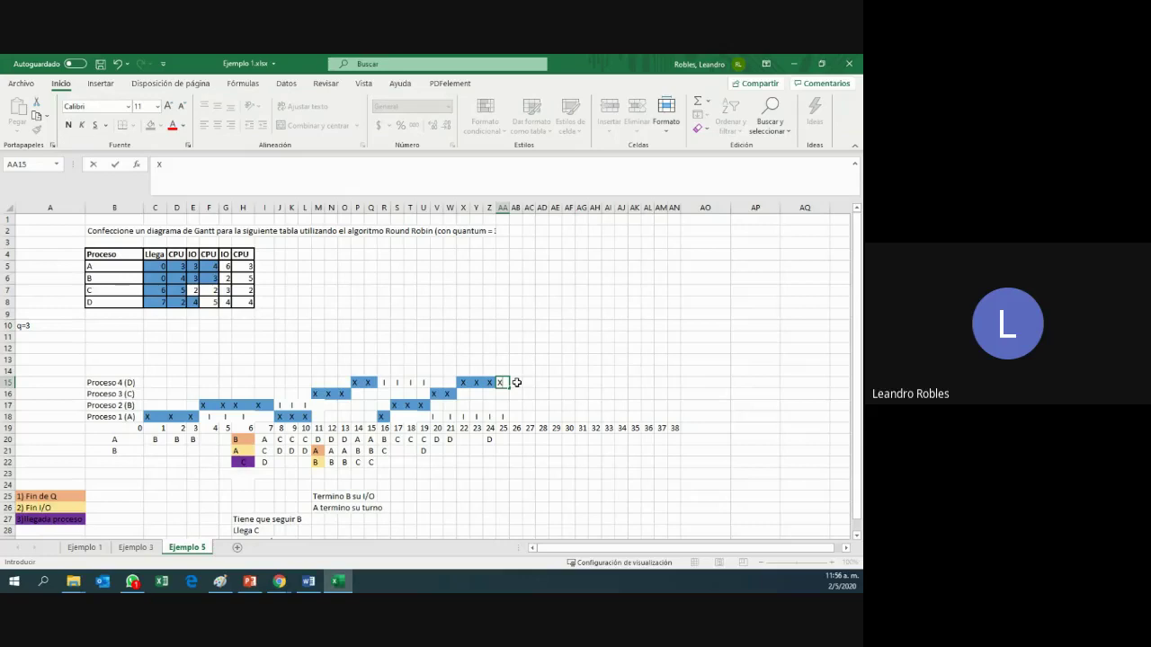
left_click(212, 302)
left_click(149, 125)
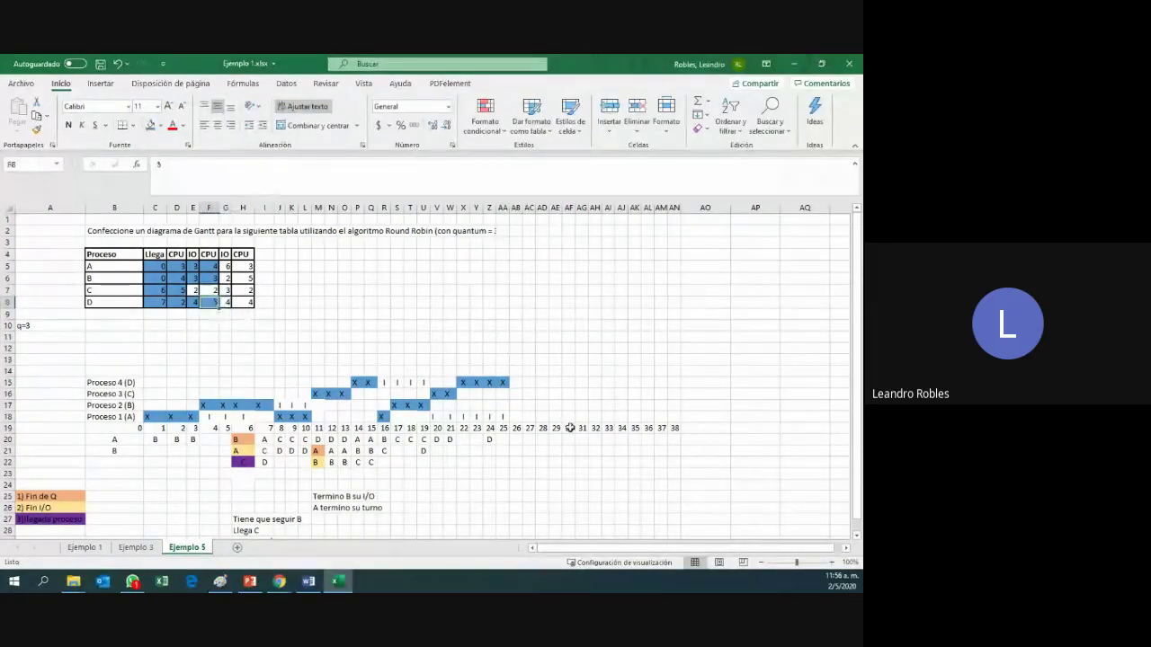
left_click(511, 381)
type("X")
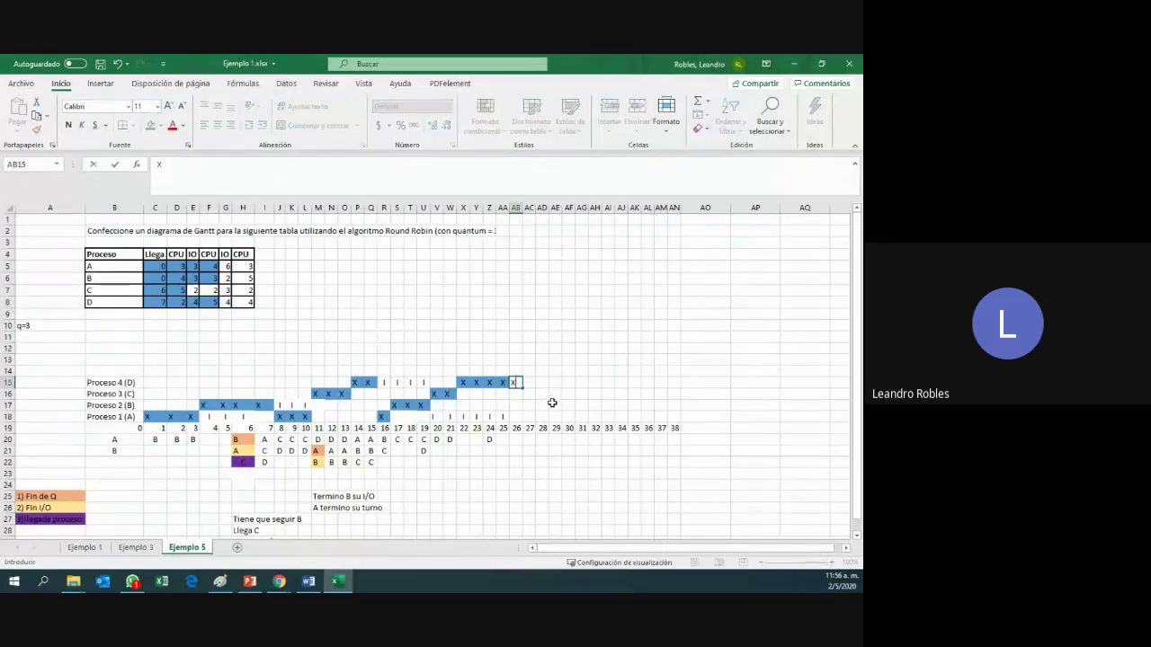
left_click(554, 383)
left_click(516, 383)
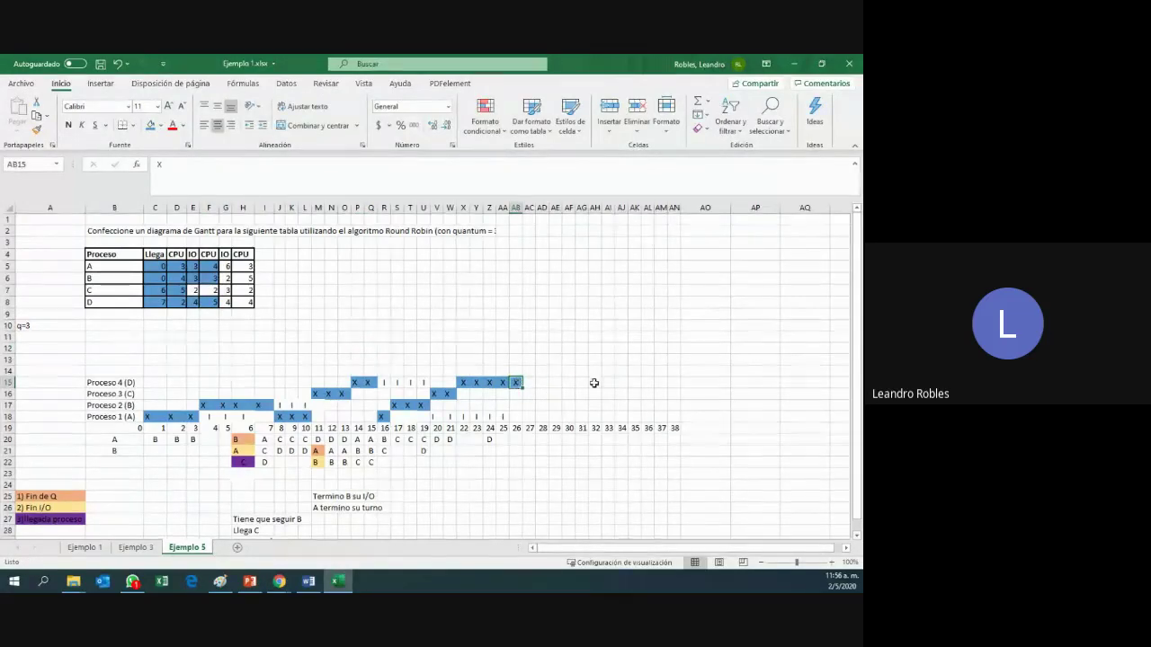
- Enter A in the ready queue at time 26, in cell AB20
left_click(502, 417)
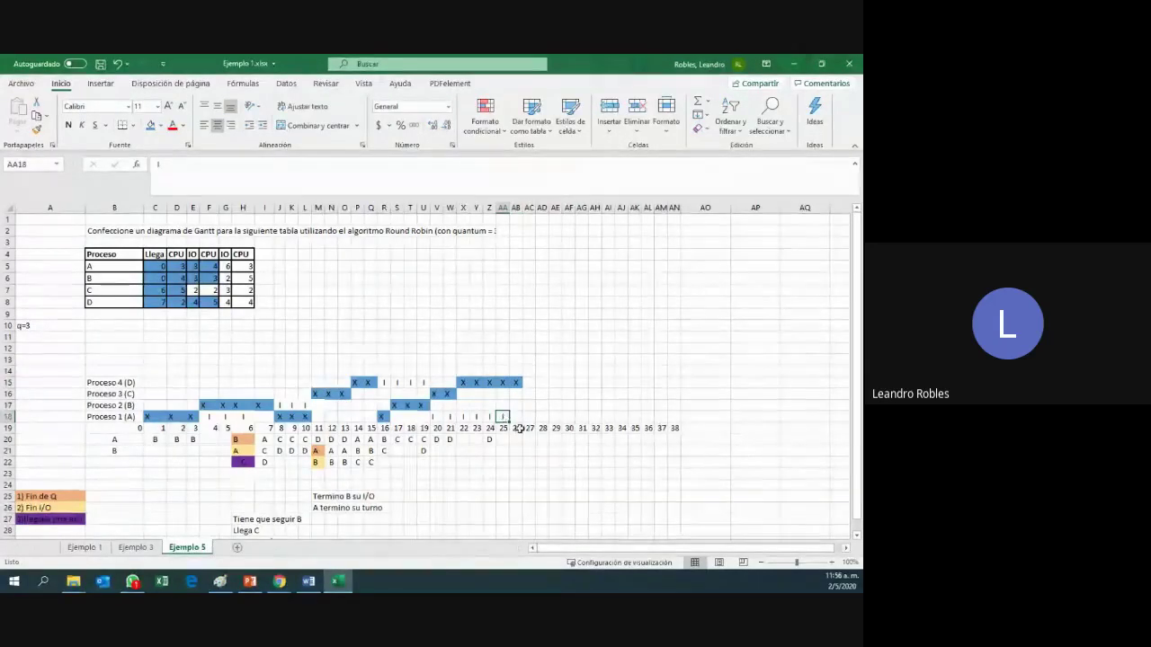
left_click(519, 442)
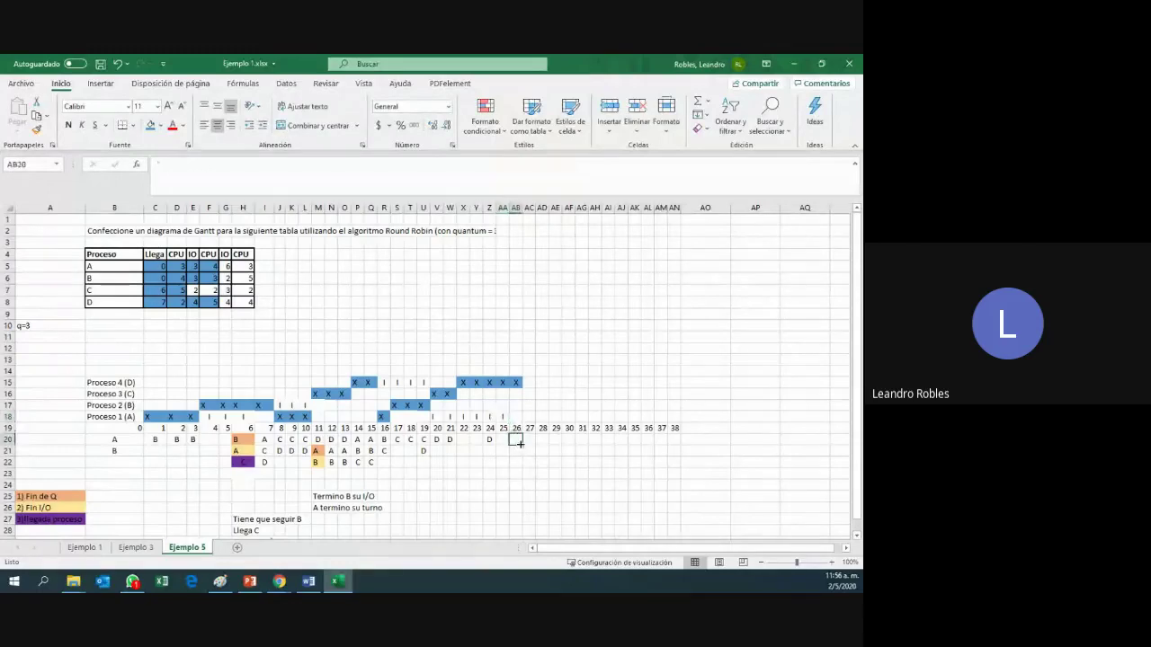
type("A")
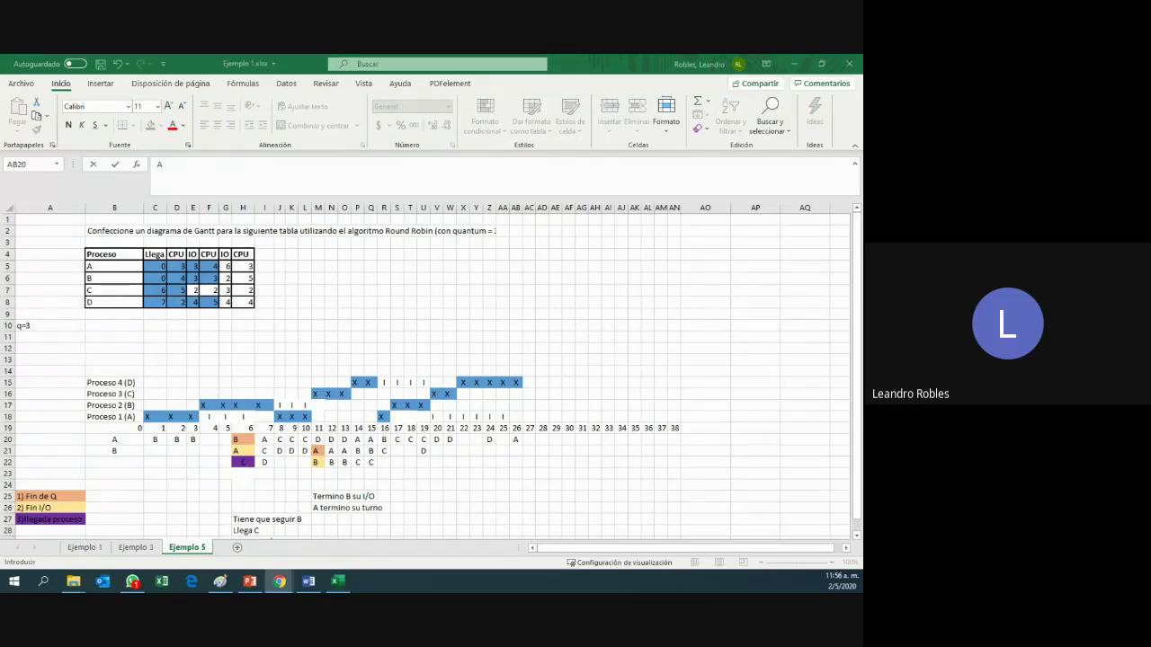
key("alt+Tab")
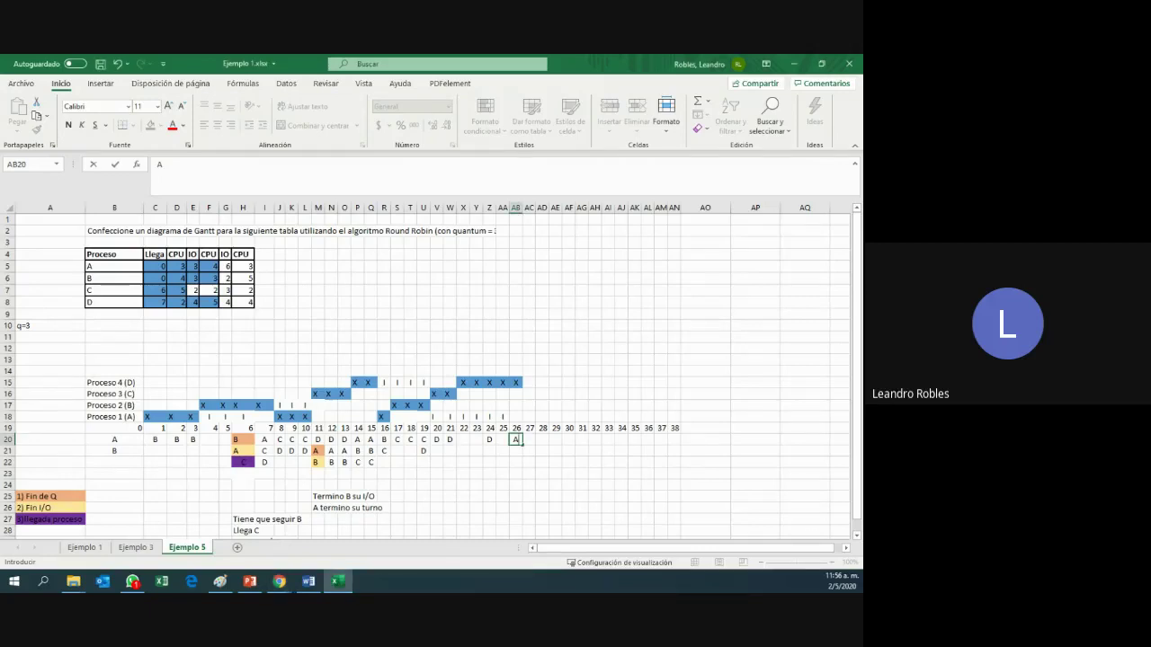
key("alt+Tab")
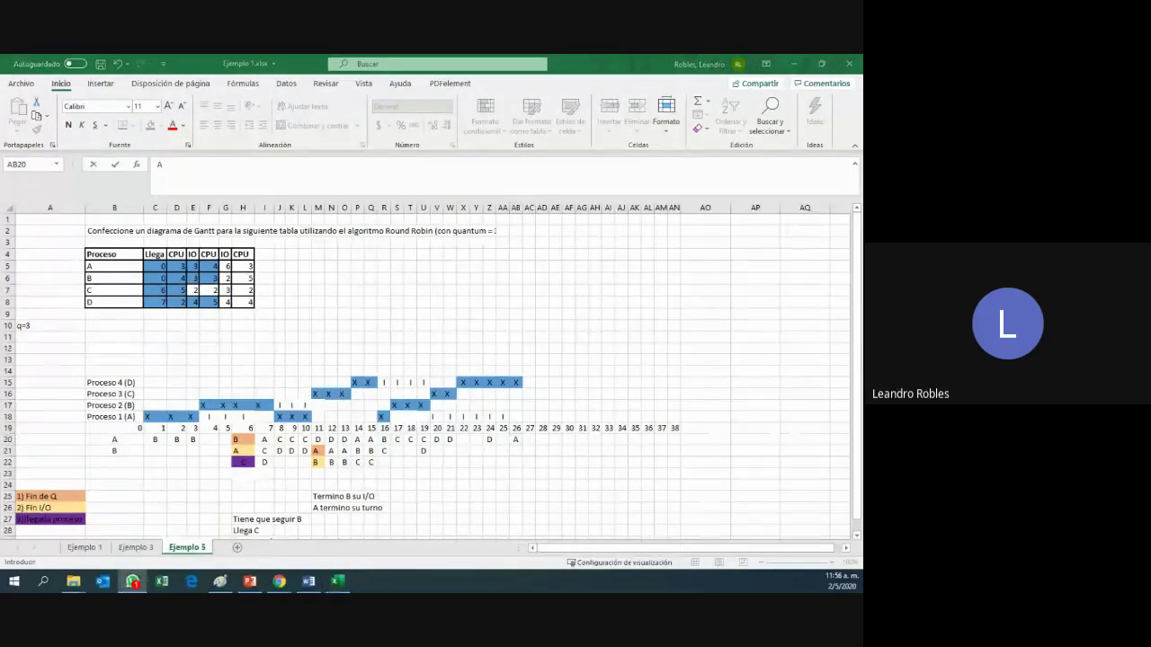
key("alt+Tab")
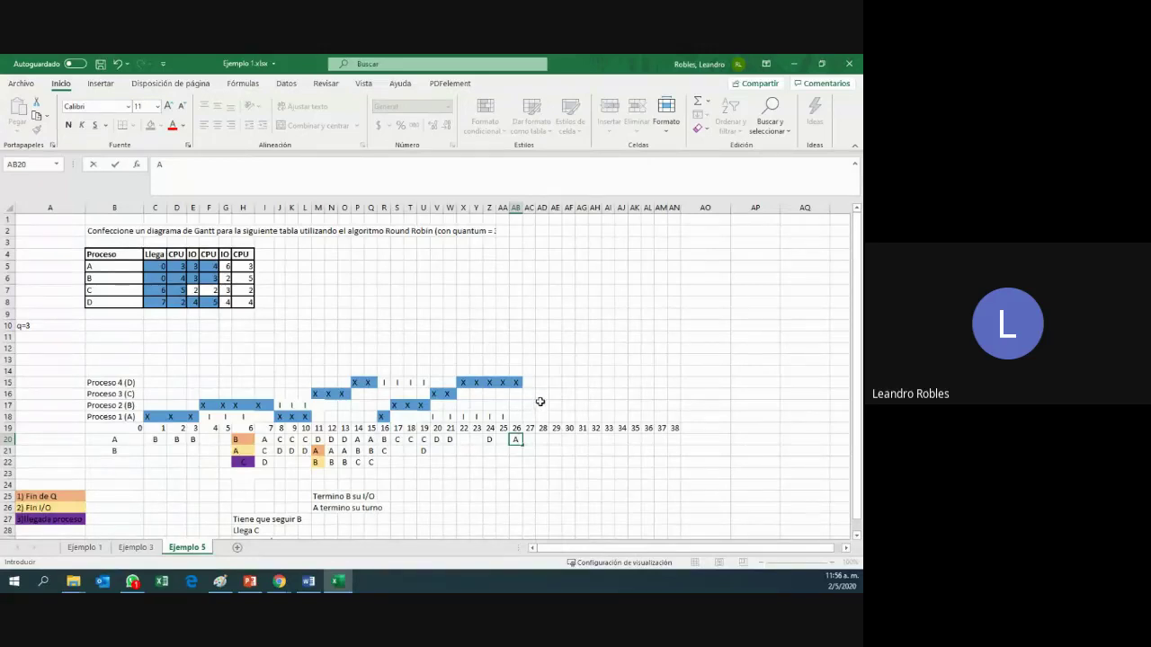
left_click(528, 440)
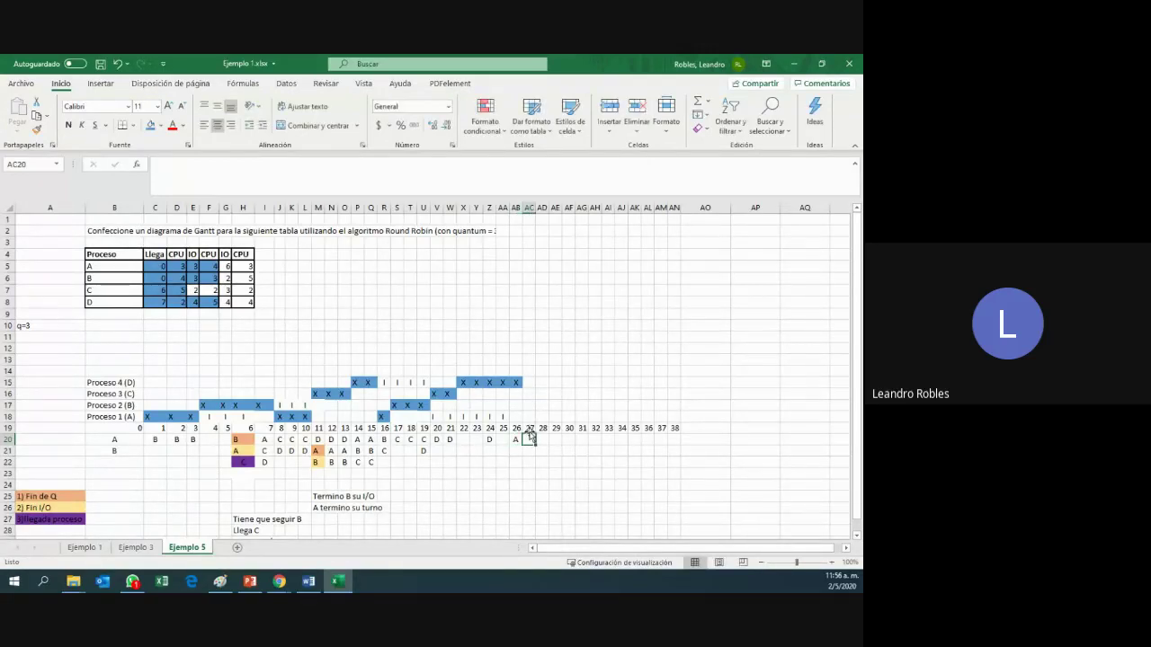
- Mark process B's I/O slots at times 26 and 27 with I in AB17:AC17, and shade its second I/O burst in G6 blue
left_click(517, 382)
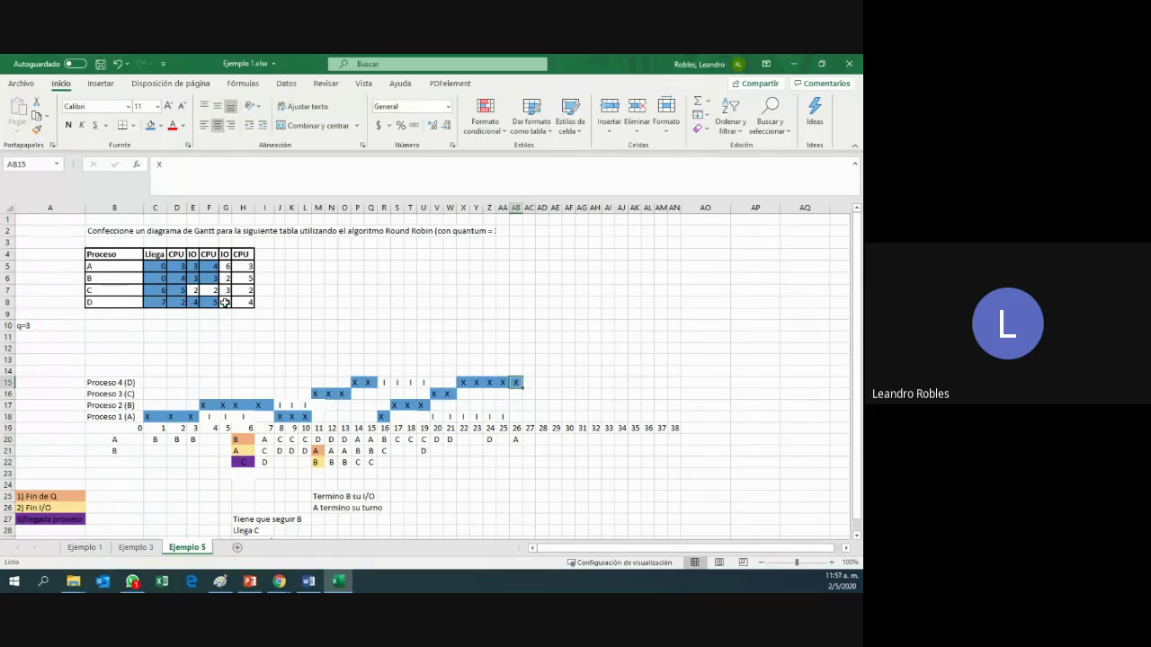
left_click(225, 302)
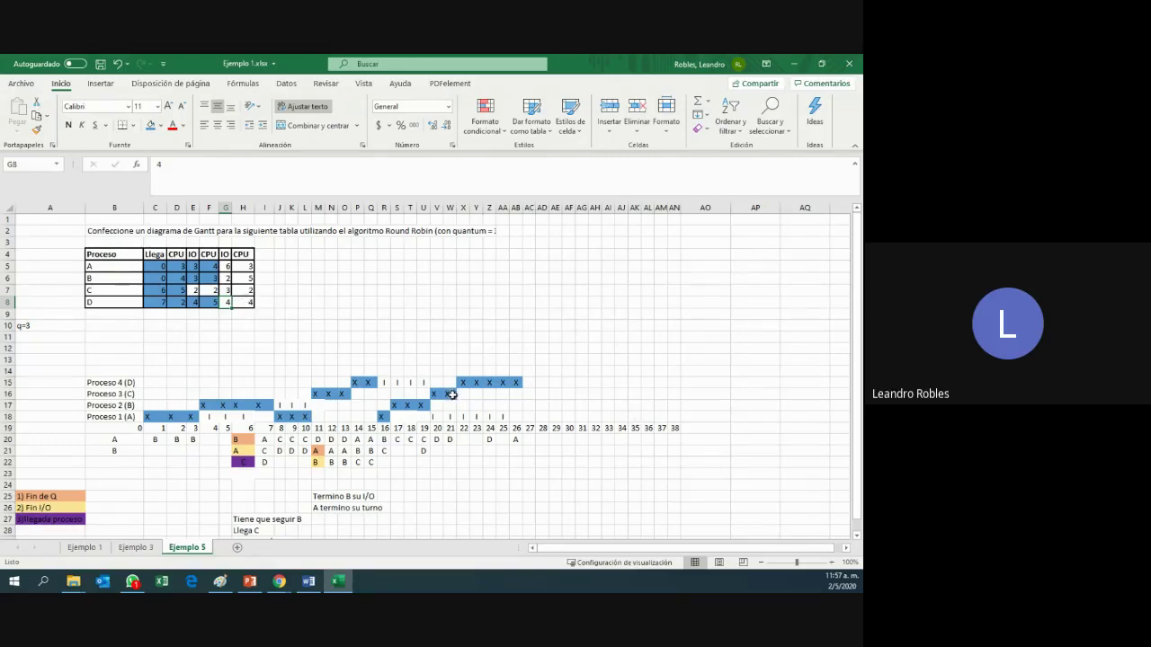
left_click(518, 406)
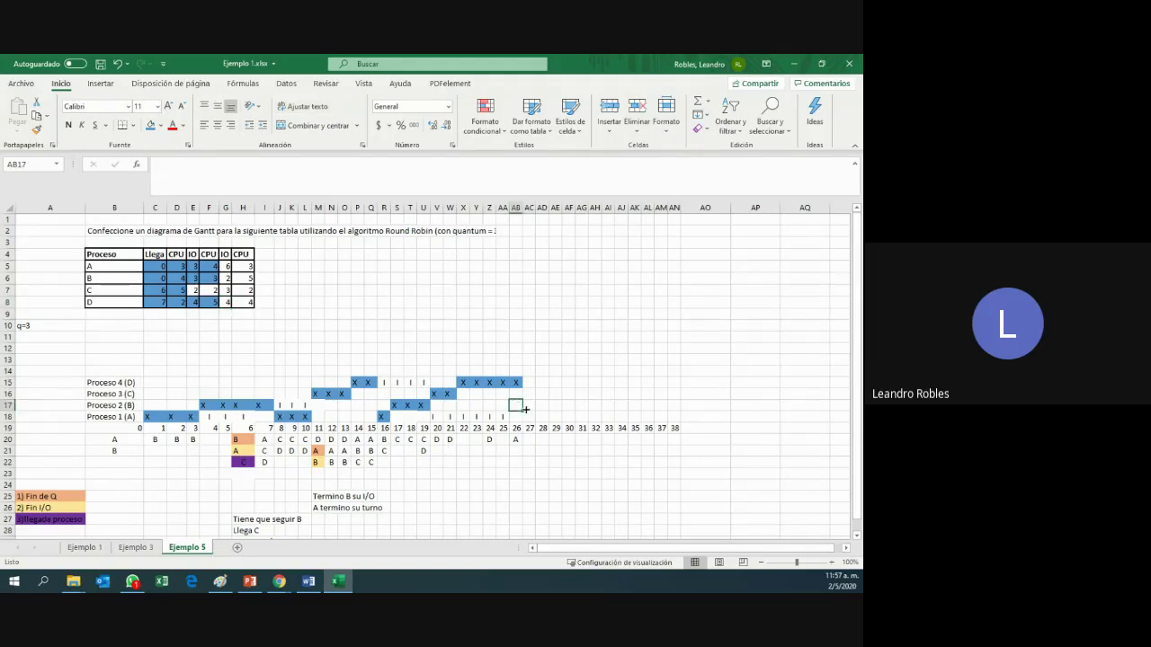
type("I")
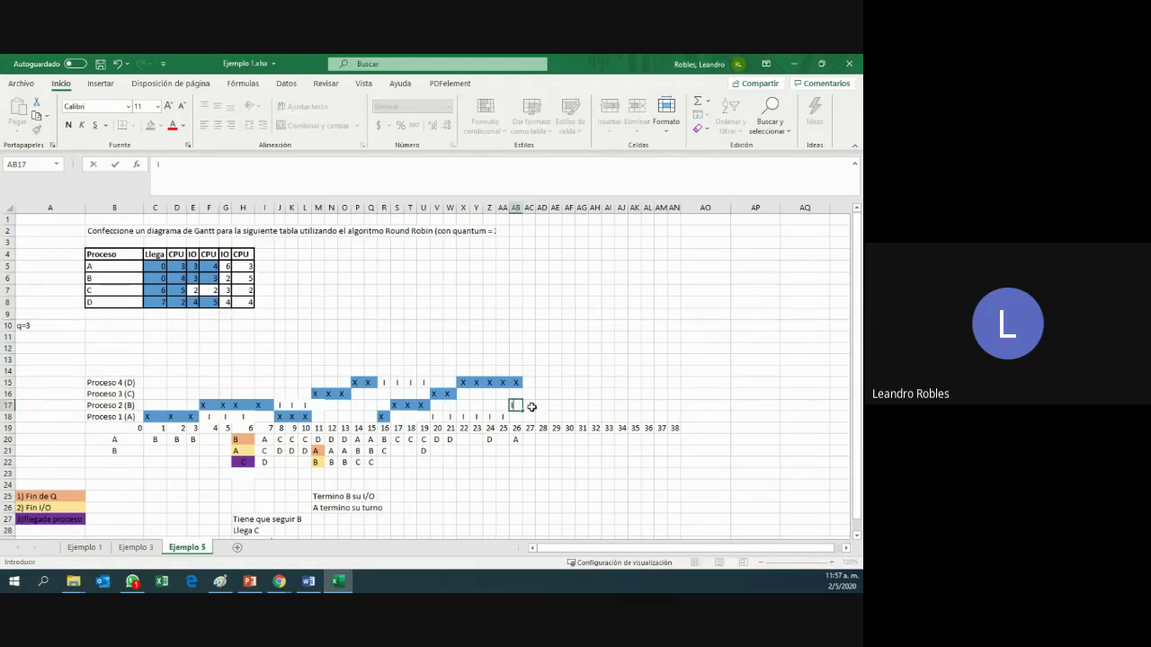
left_click(531, 407)
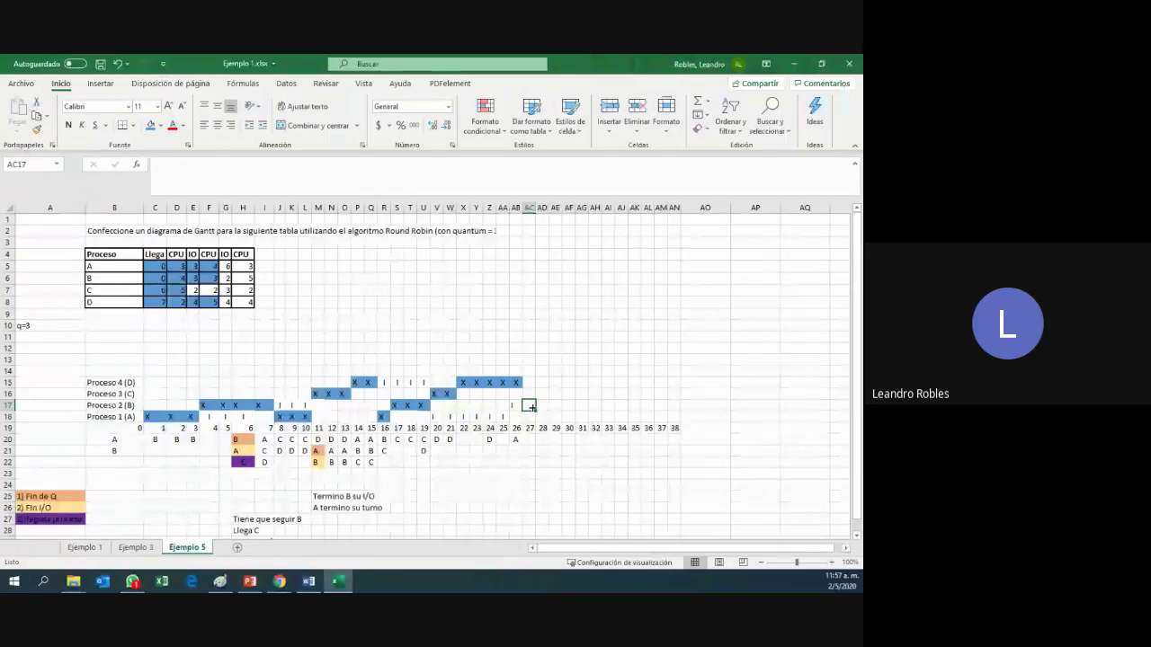
type("I")
left_click(594, 394)
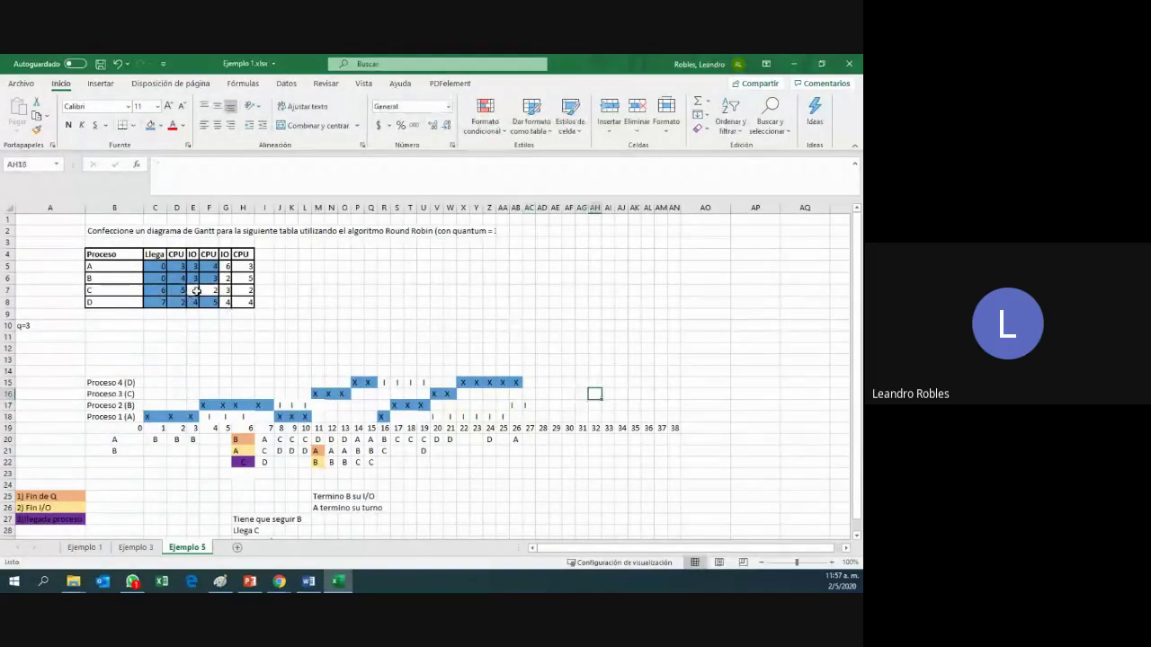
left_click(196, 290)
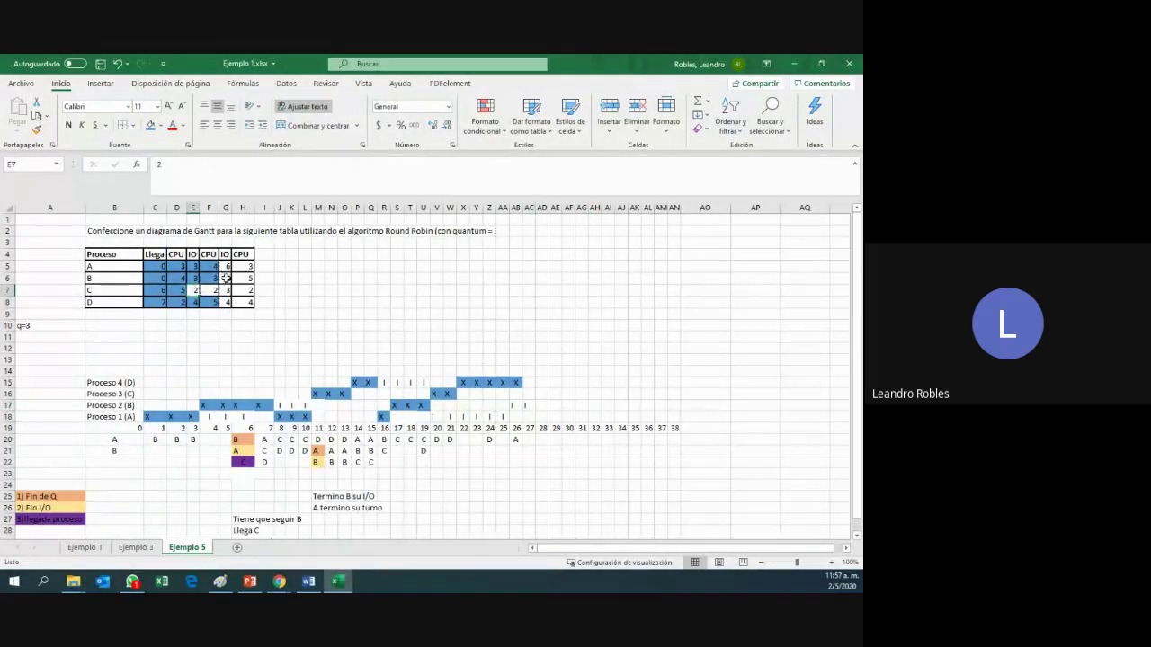
left_click(226, 278)
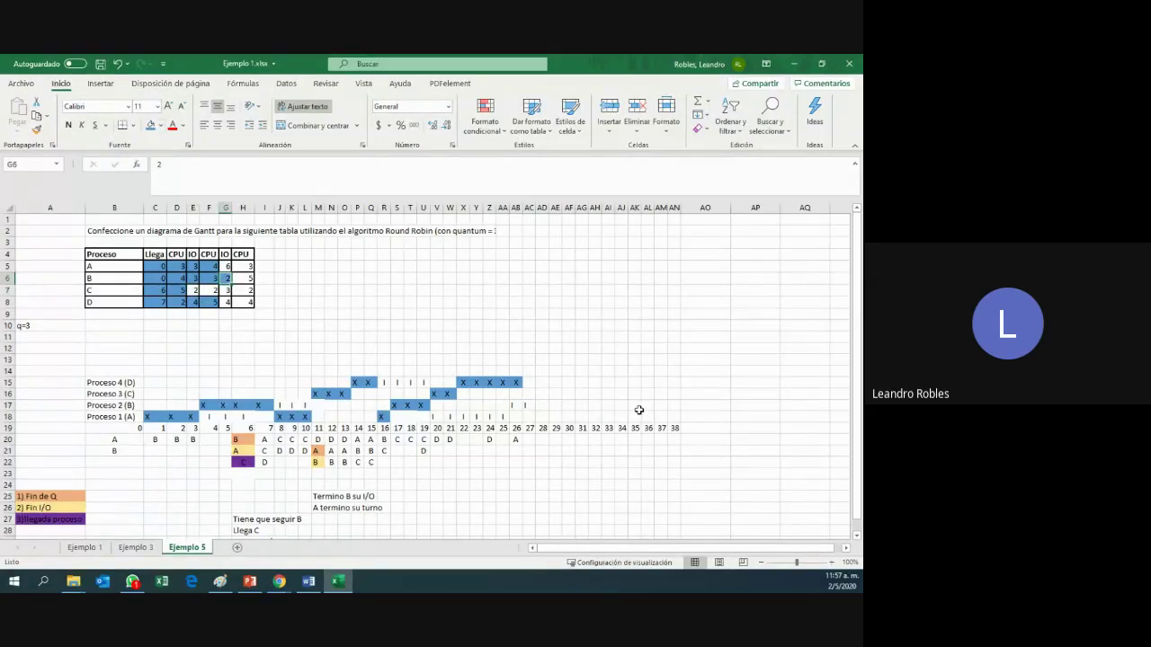
- Mark process C's I/O slots at times 28 and 29 with I in AD16:AE16, and shade its first I/O burst in E7 blue
left_click(542, 395)
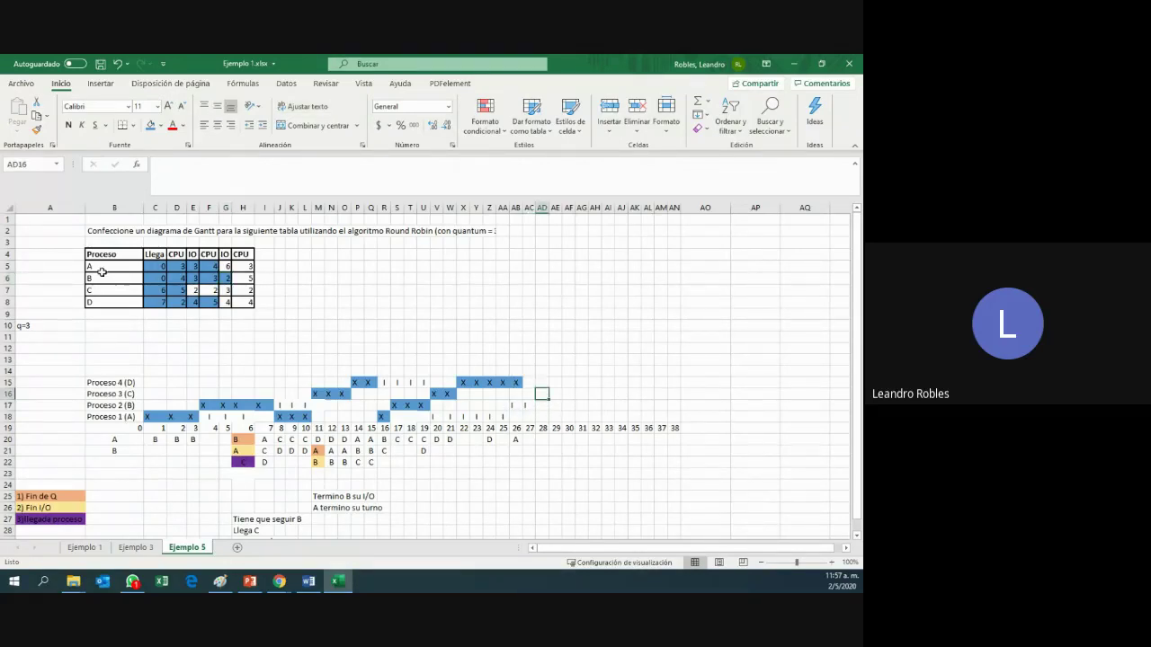
left_click(195, 290)
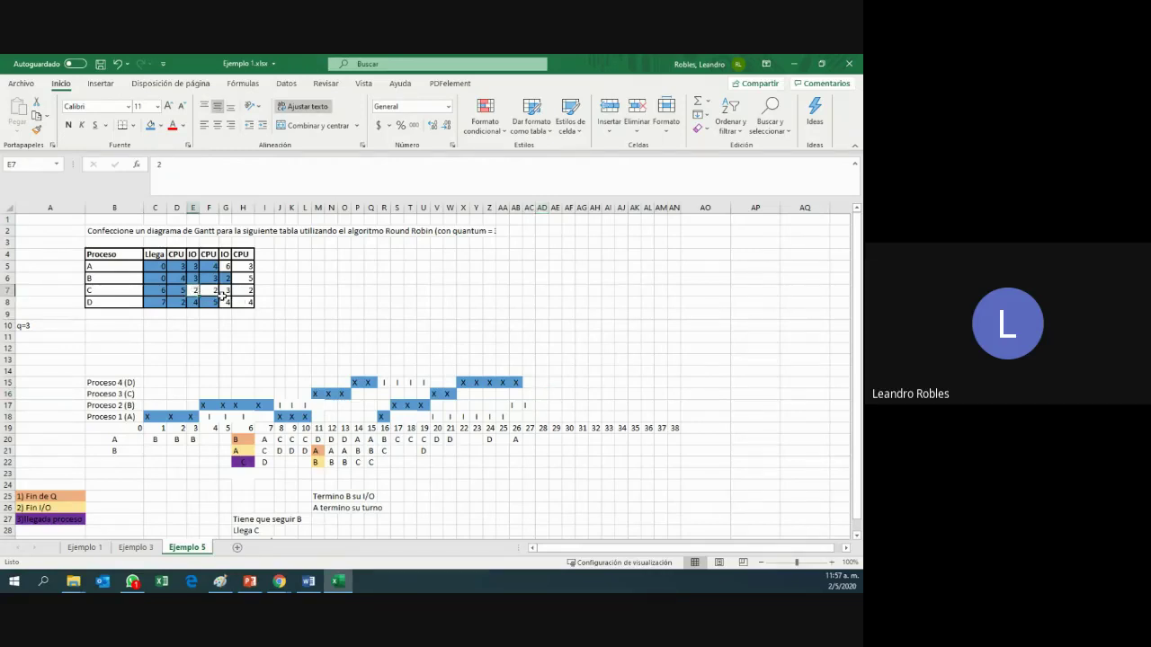
left_click(543, 394)
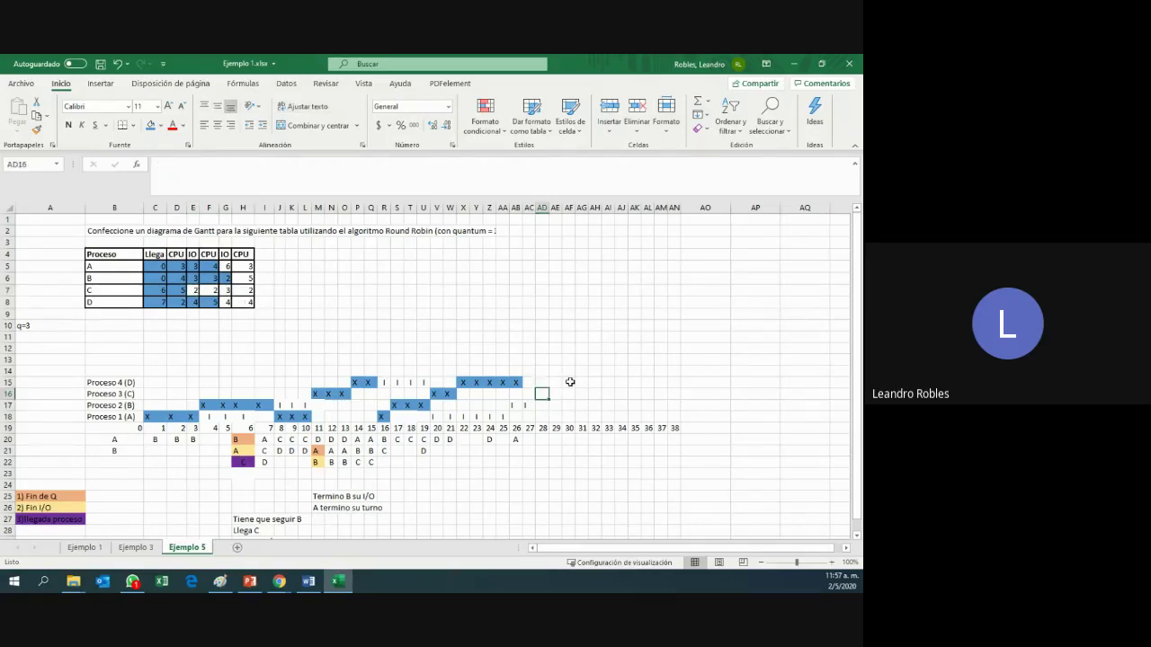
type("I")
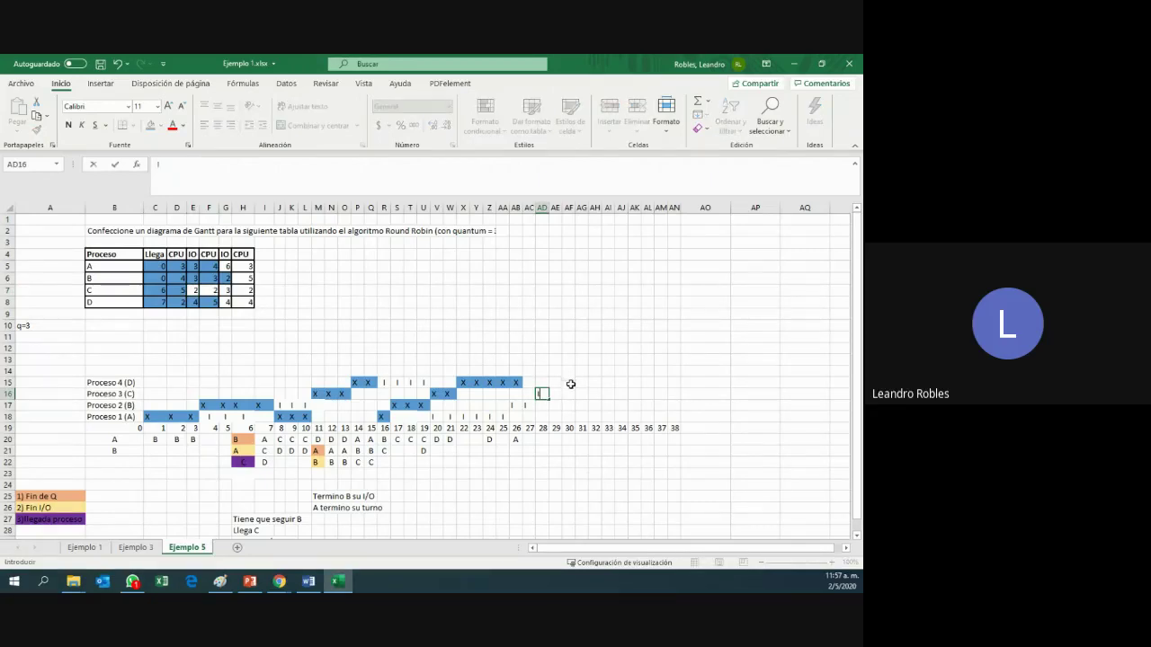
key("Tab")
type("I")
left_click(593, 393)
left_click(199, 290)
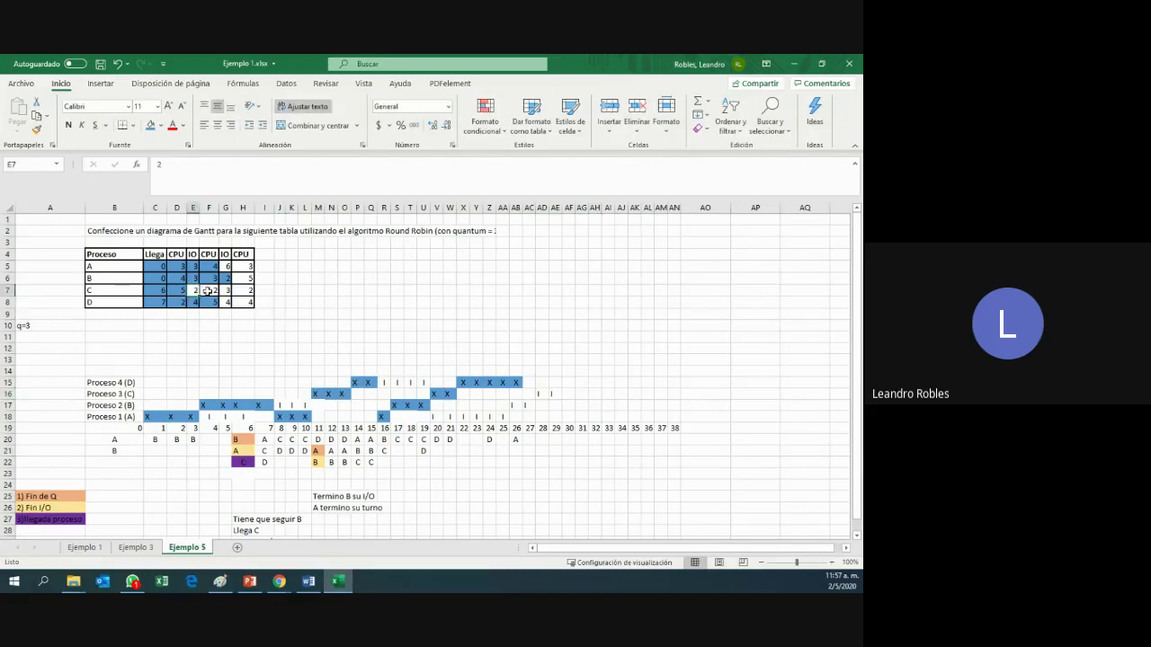
left_click(151, 126)
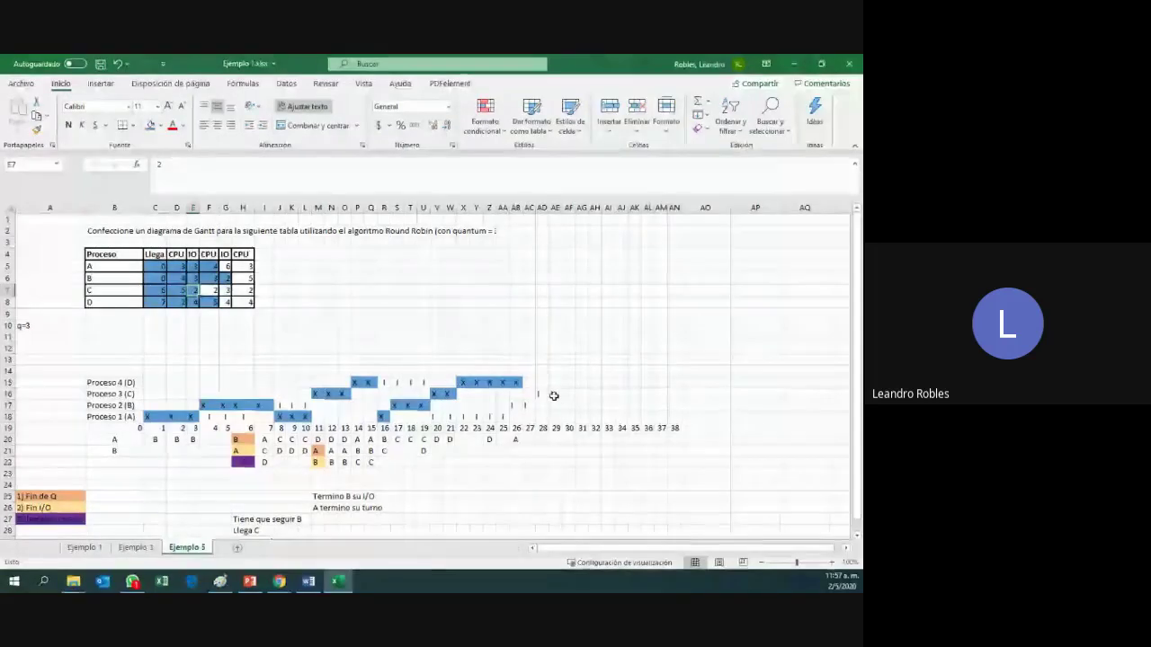
left_click(225, 292)
key("Left")
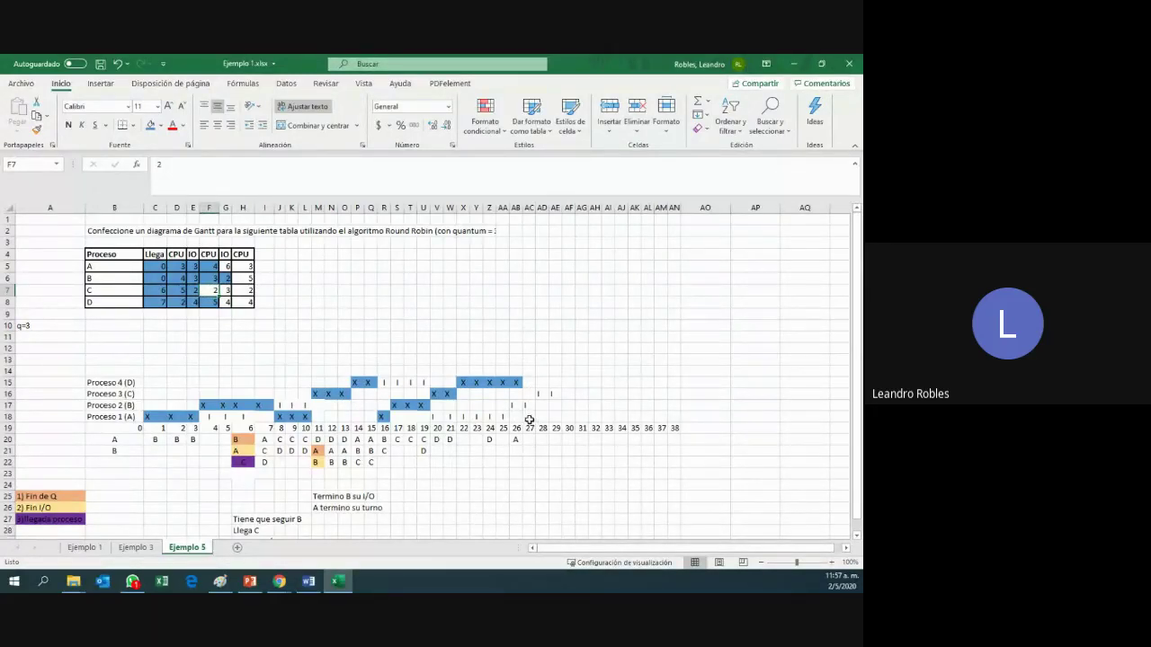
- Mark process A's CPU slots at times 27 to 29 with X in AC18:AE18
left_click(530, 417)
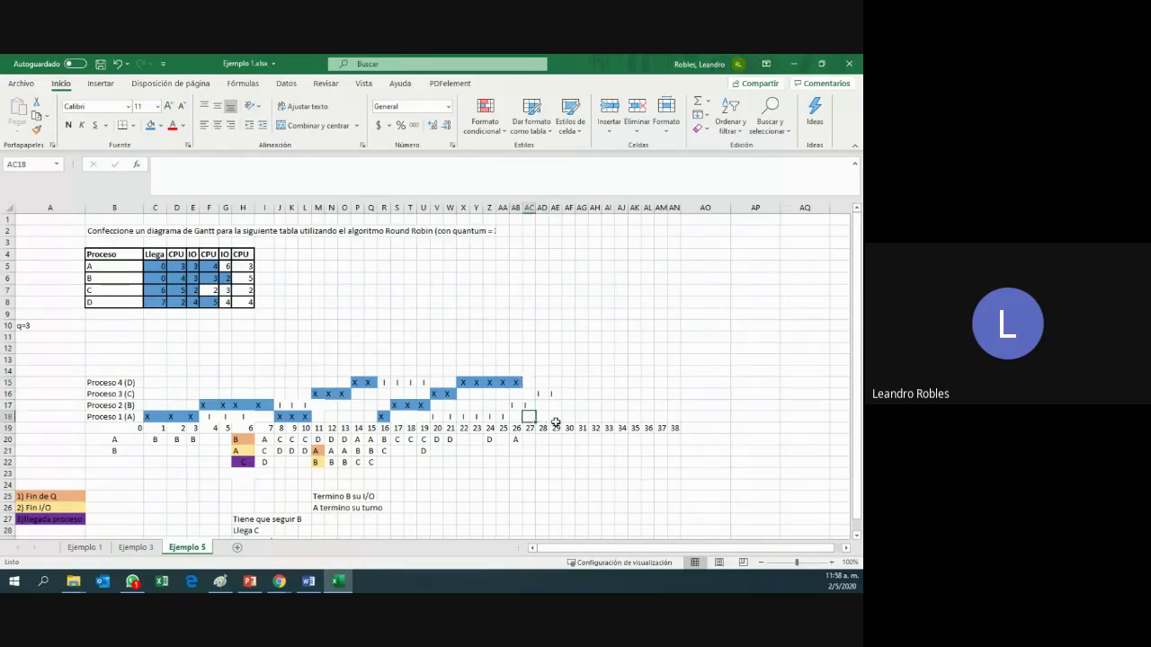
type("X")
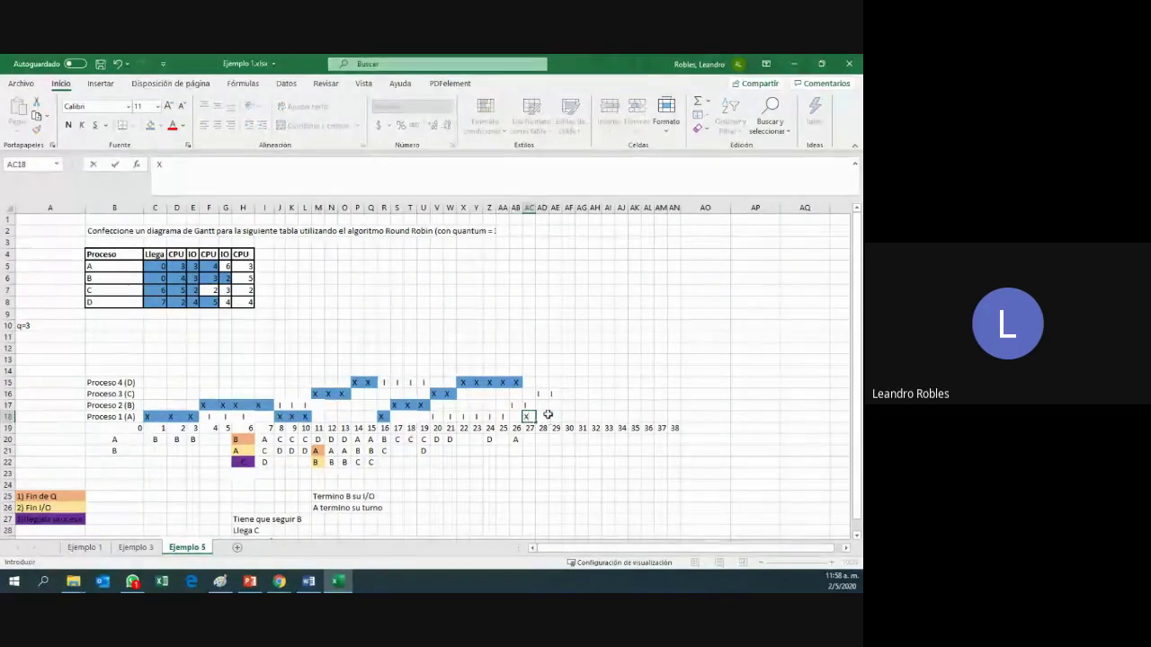
left_click(542, 416)
type("X")
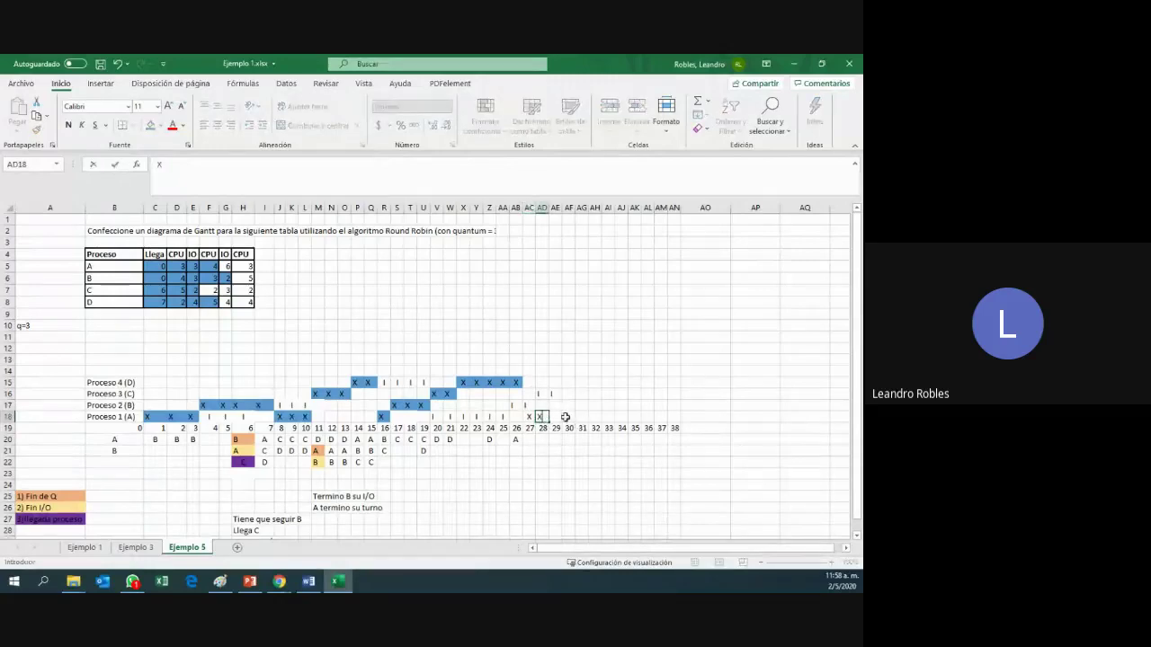
left_click(563, 416)
left_click(556, 416)
type("X")
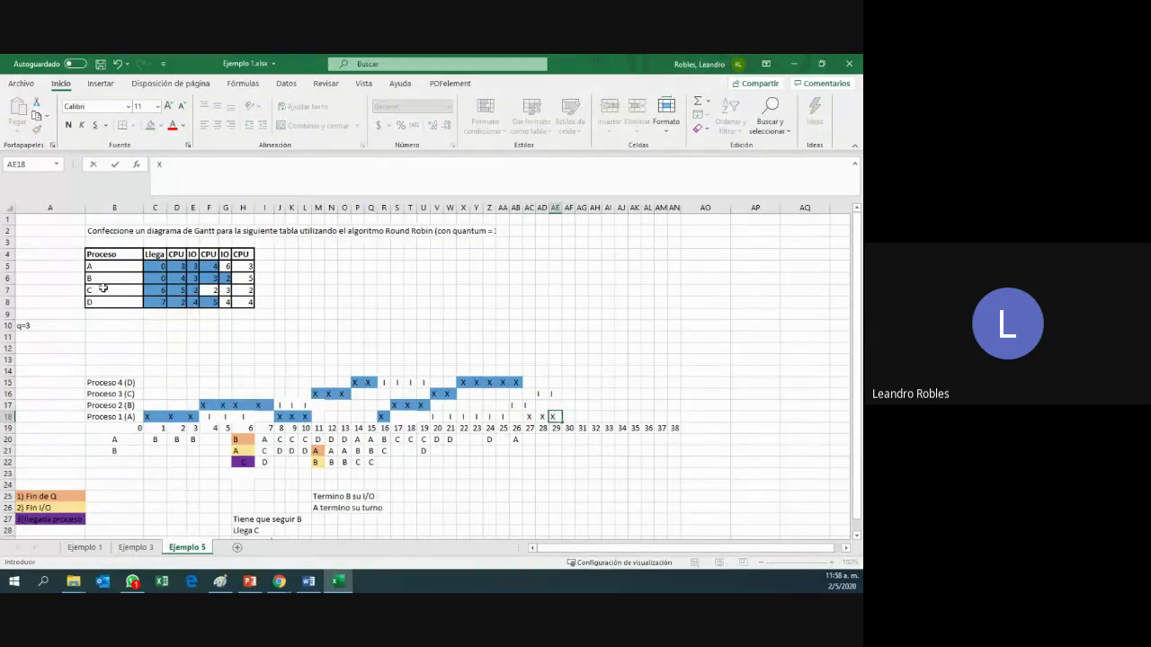
- Shade process A's last I/O and CPU bursts in G5:H5 and its slots in AC18:AE18 blue, and color the X in AE18 red
left_click(234, 267)
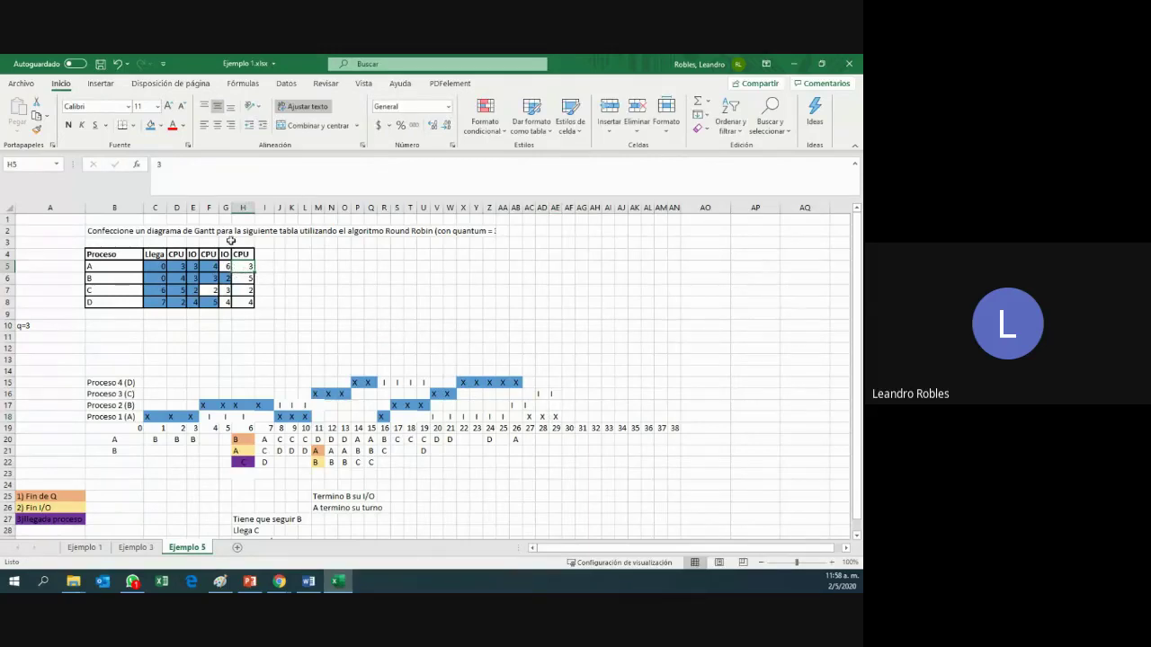
left_click(227, 267)
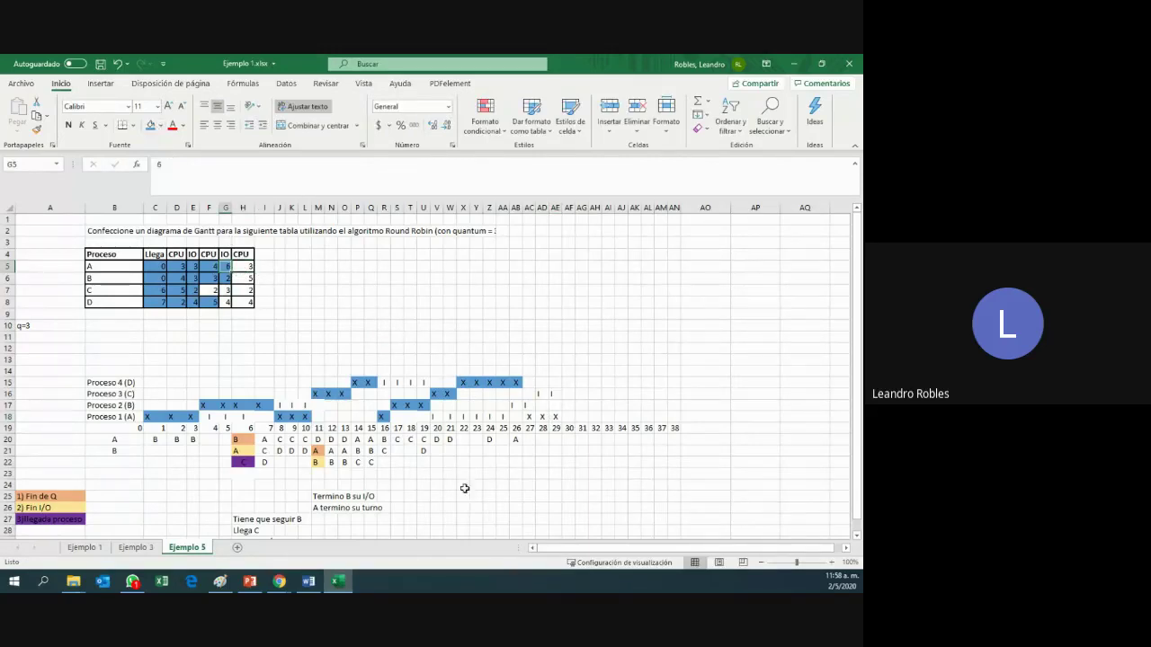
left_click_drag(516, 417, 499, 418)
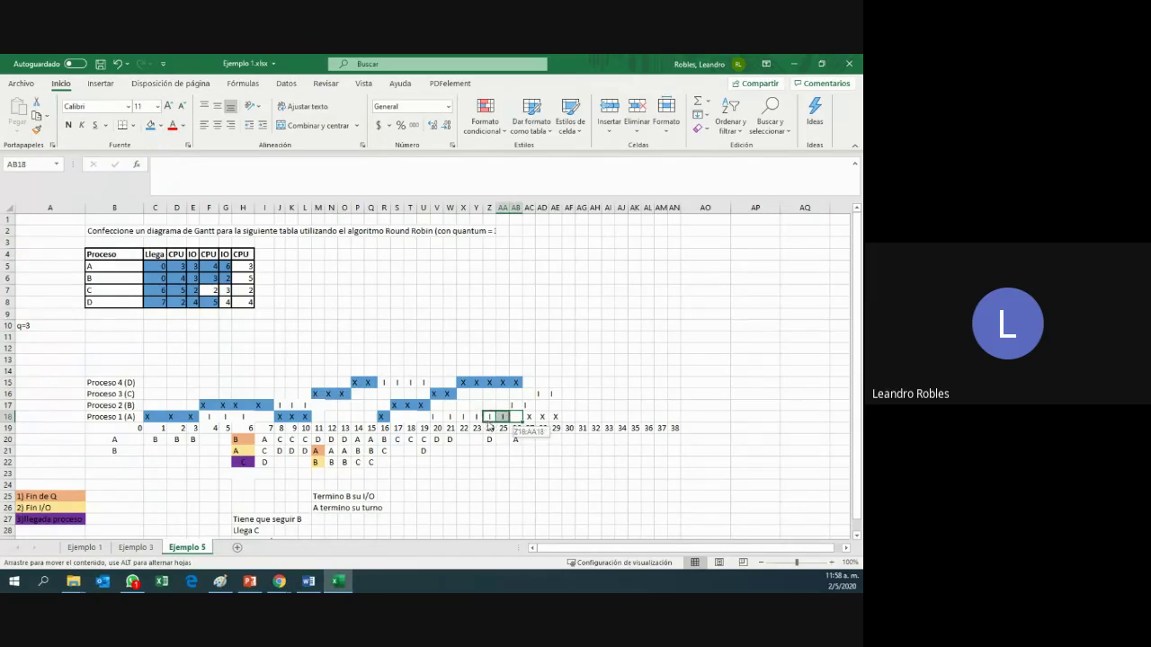
left_click(504, 417)
left_click_drag(504, 417, 436, 417)
left_click(236, 267)
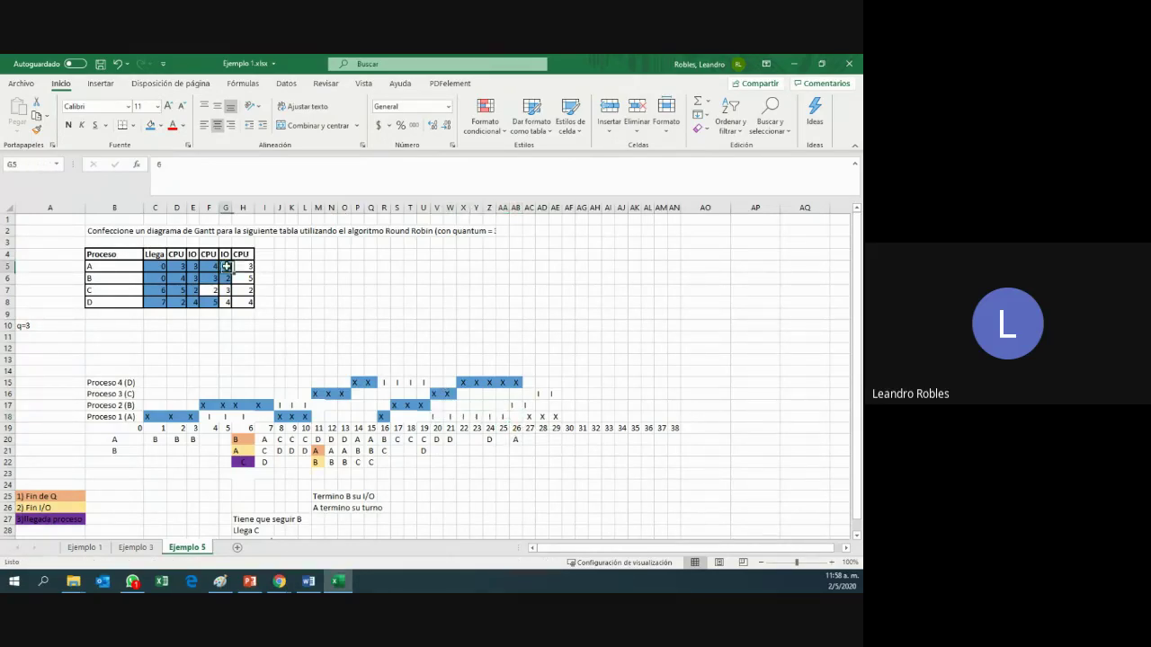
left_click(152, 130)
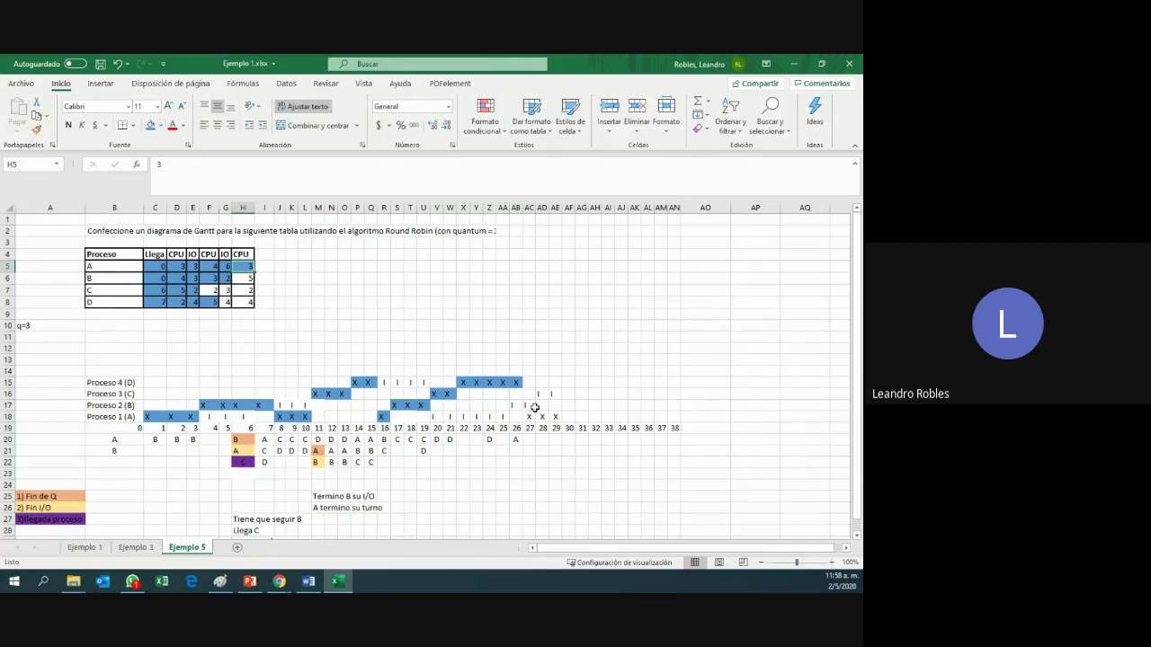
left_click_drag(531, 418, 556, 417)
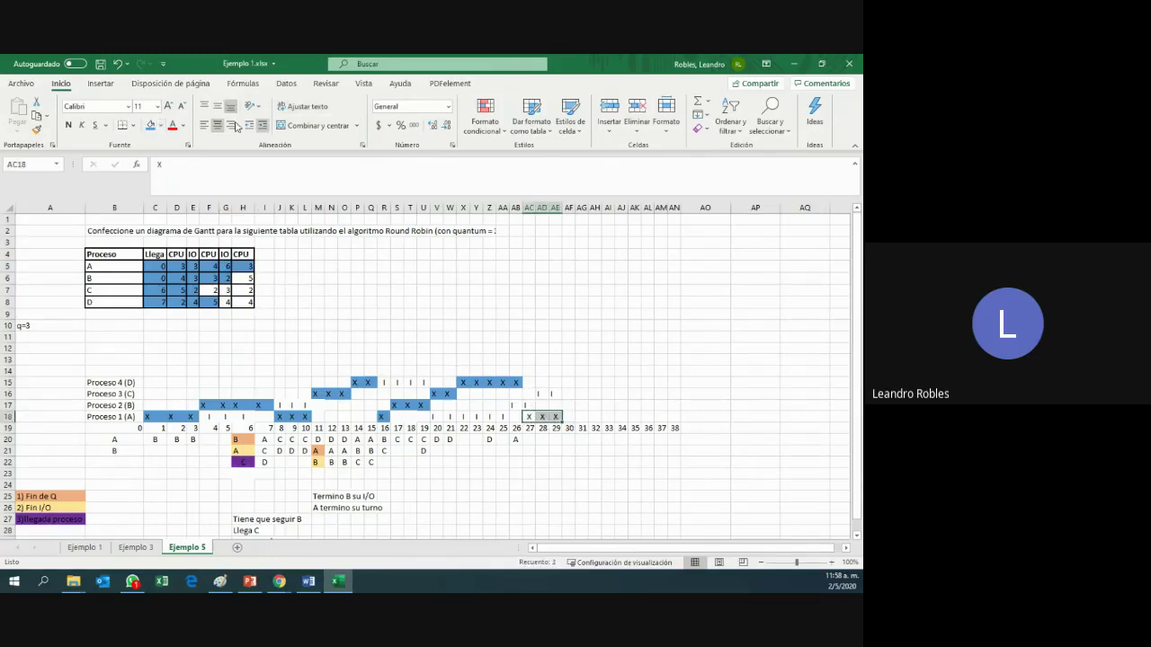
left_click(556, 416)
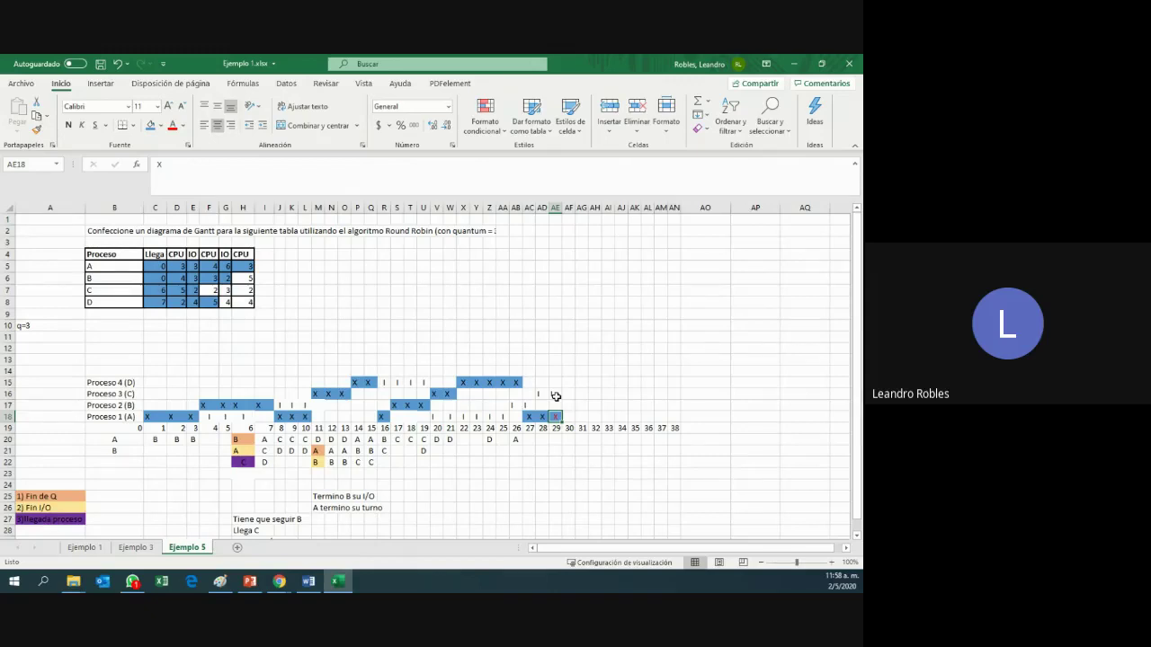
- Fill the ready queue with B at times 27 to 29 in AC20:AE20 and C at time 29 in AE21
left_click(532, 439)
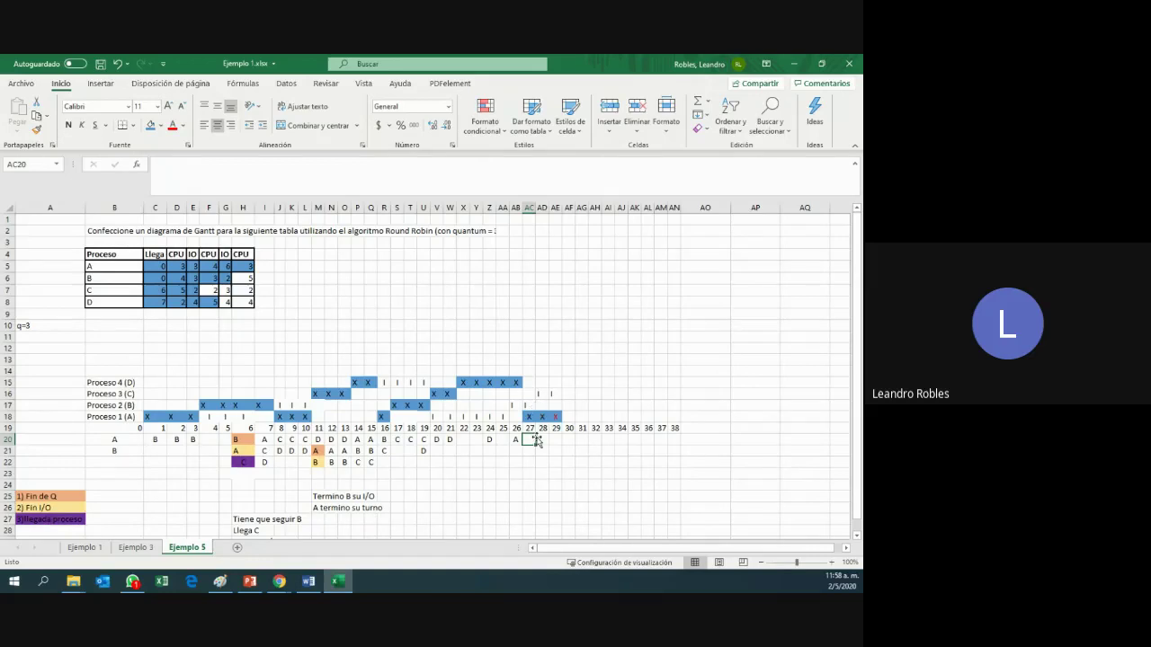
type("B")
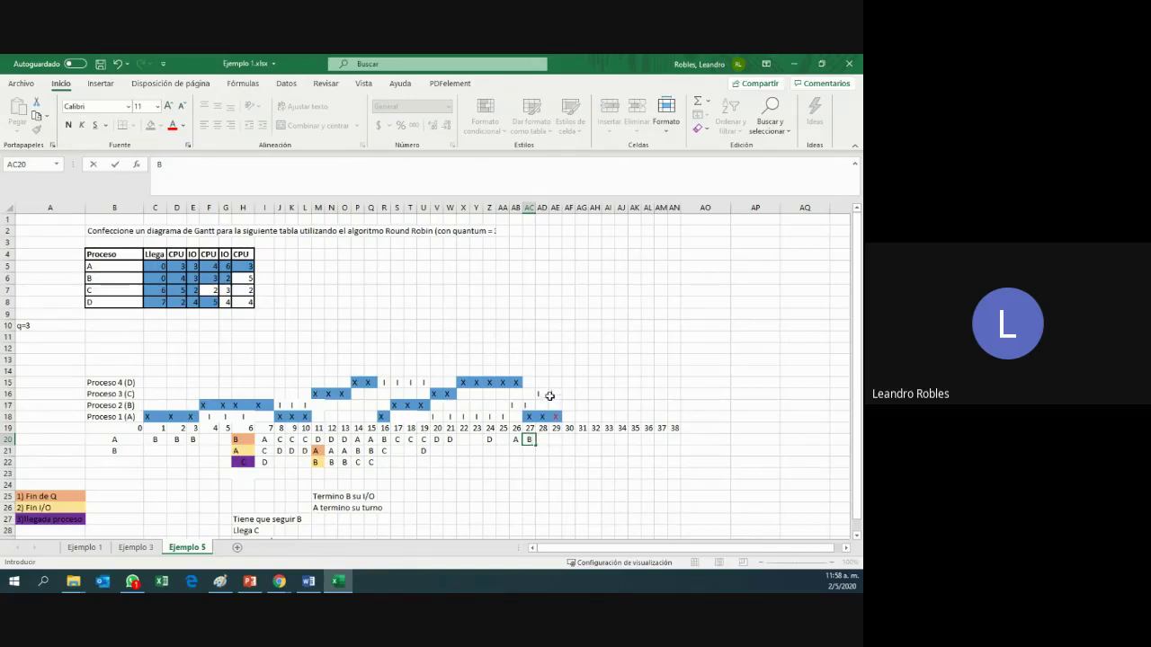
left_click(544, 440)
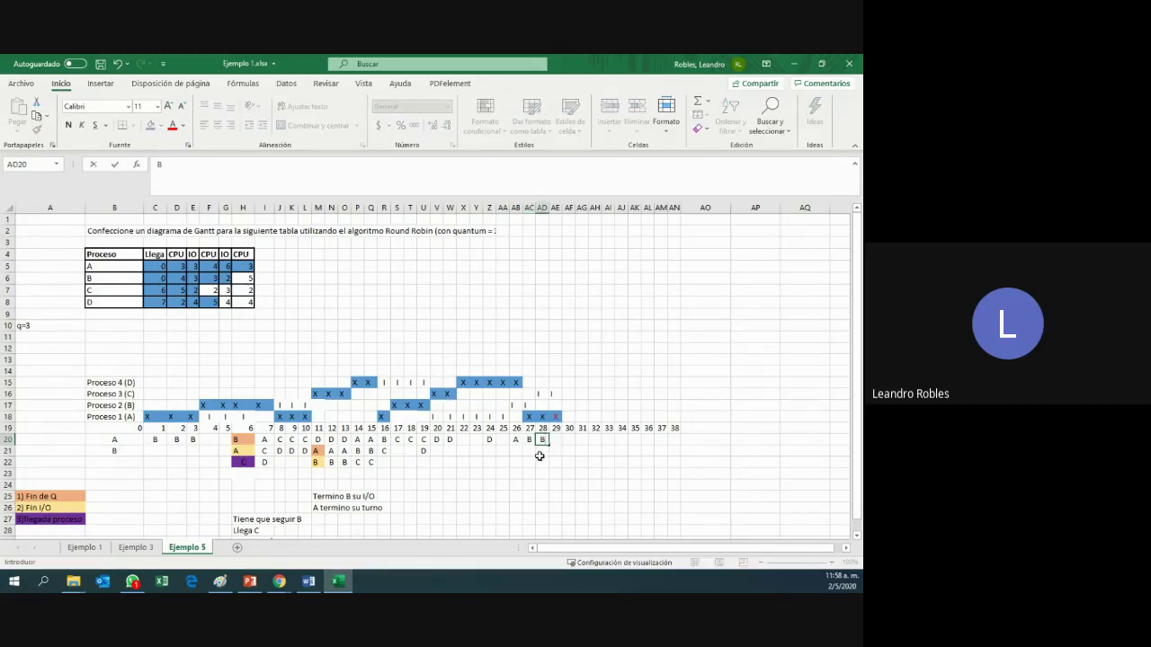
left_click(557, 439)
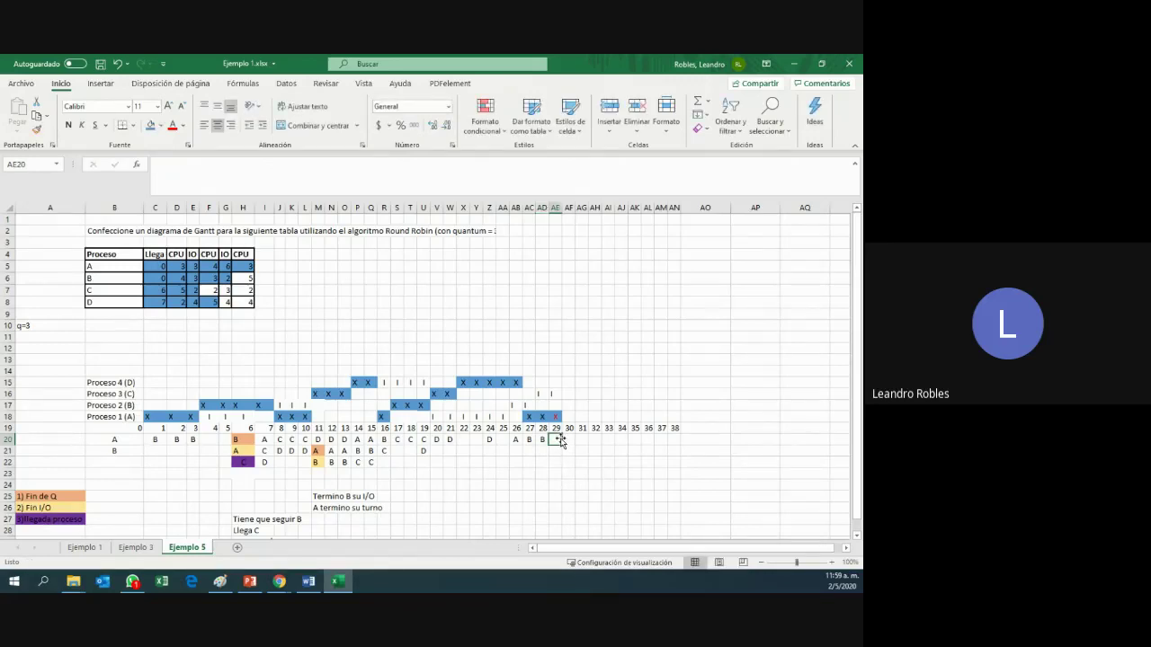
type("B")
left_click(583, 450)
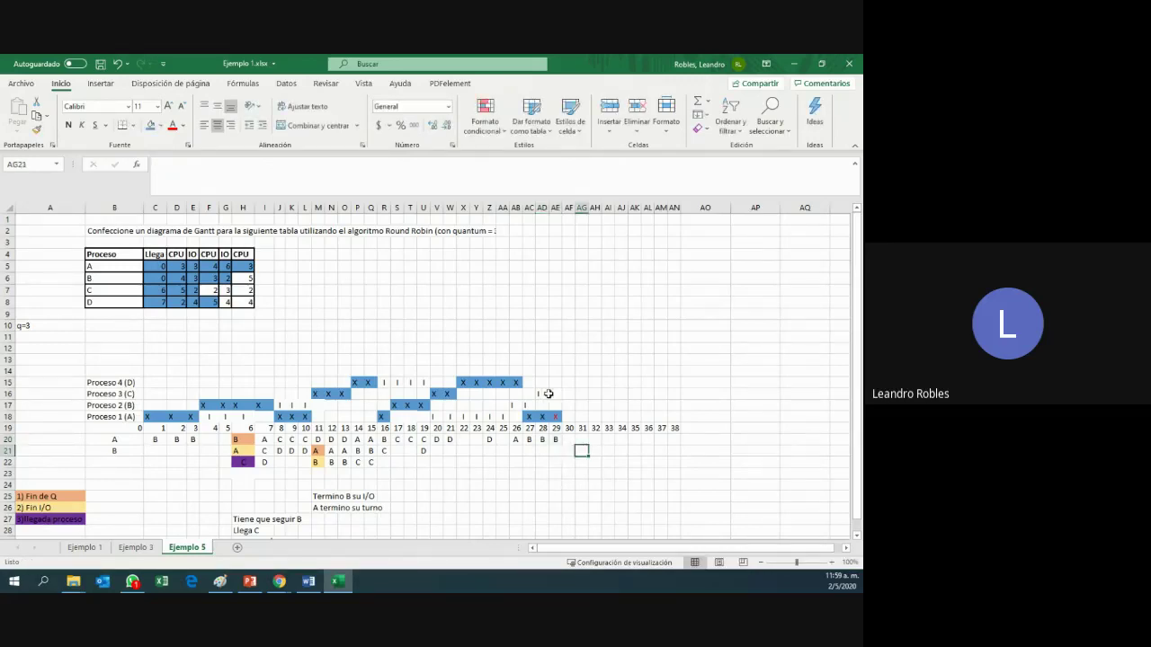
left_click(556, 451)
type("C")
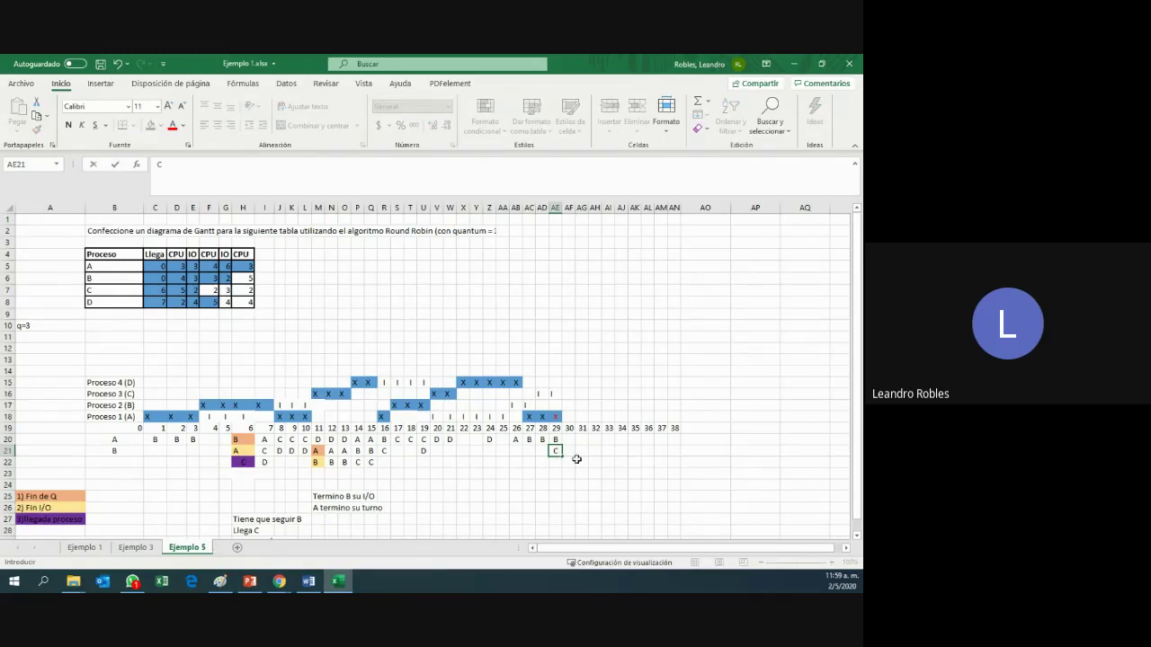
left_click(591, 461)
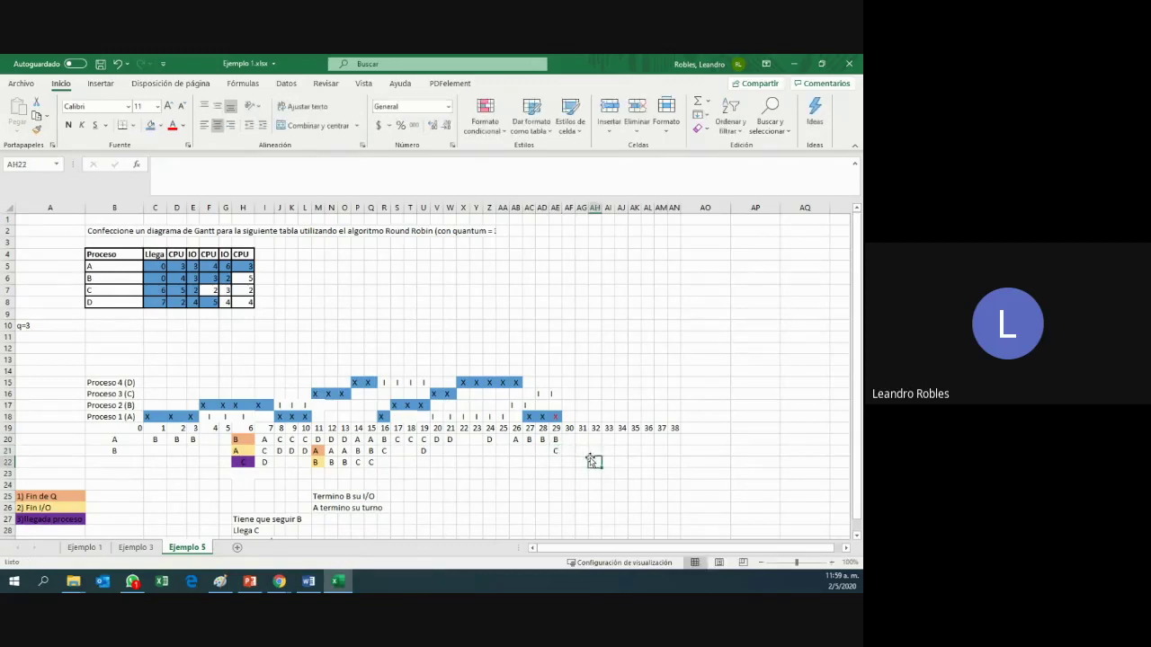
- Mark process B's CPU slots at times 30 to 32 with X in AF17:AH17 and shade them blue
left_click(569, 393)
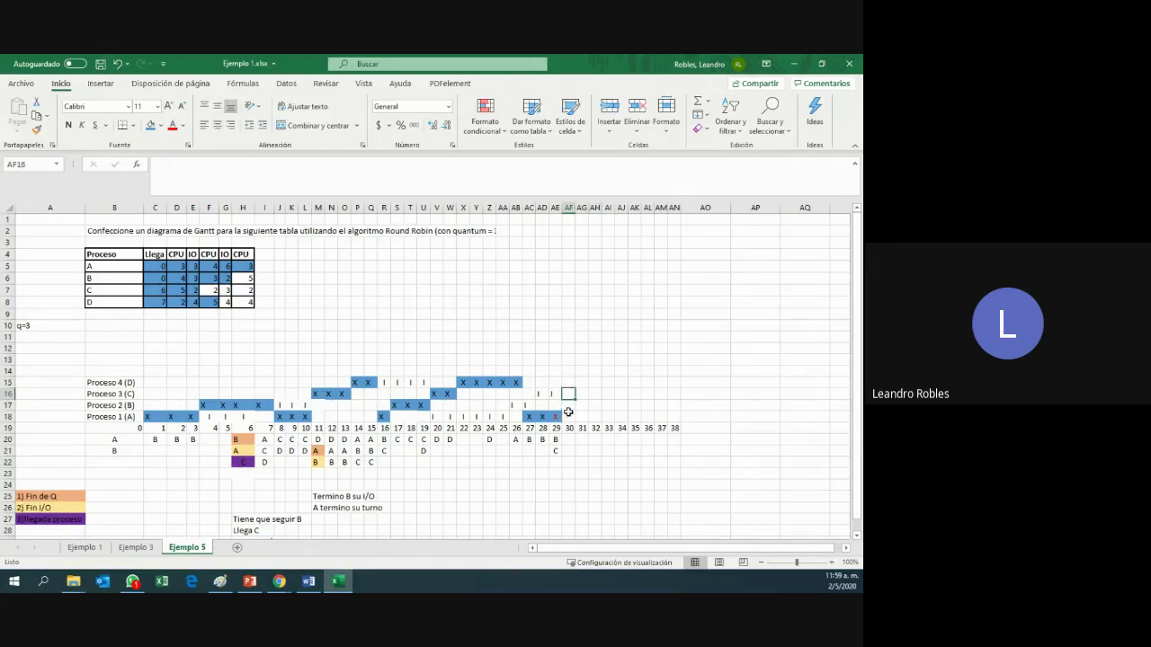
left_click(557, 439)
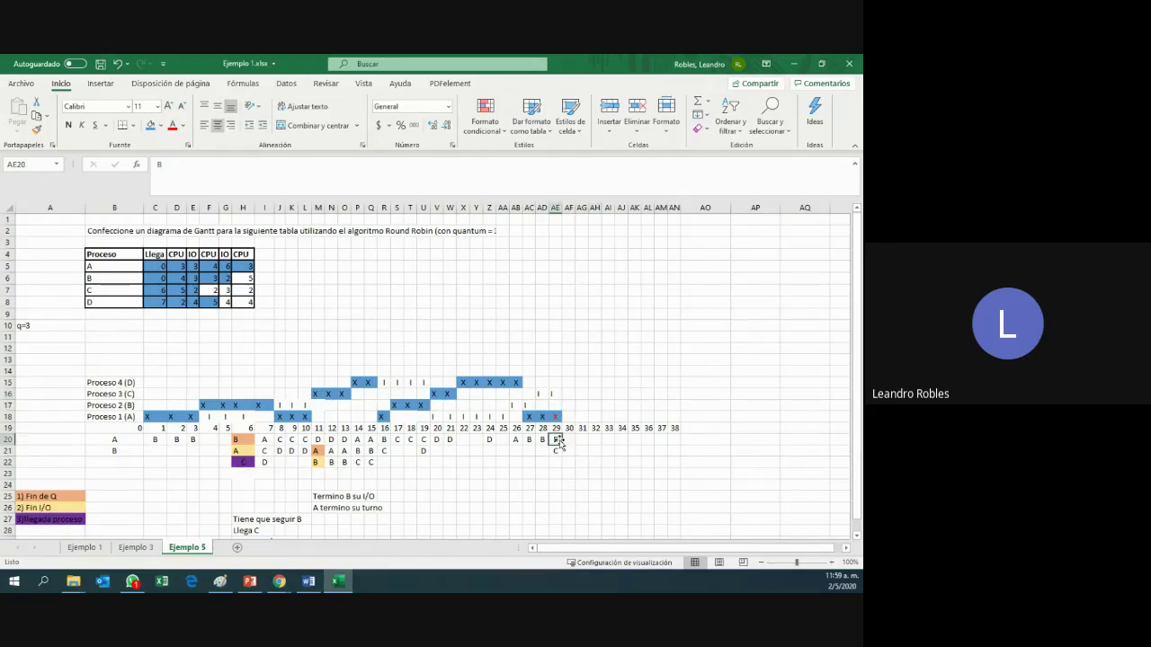
left_click(569, 406)
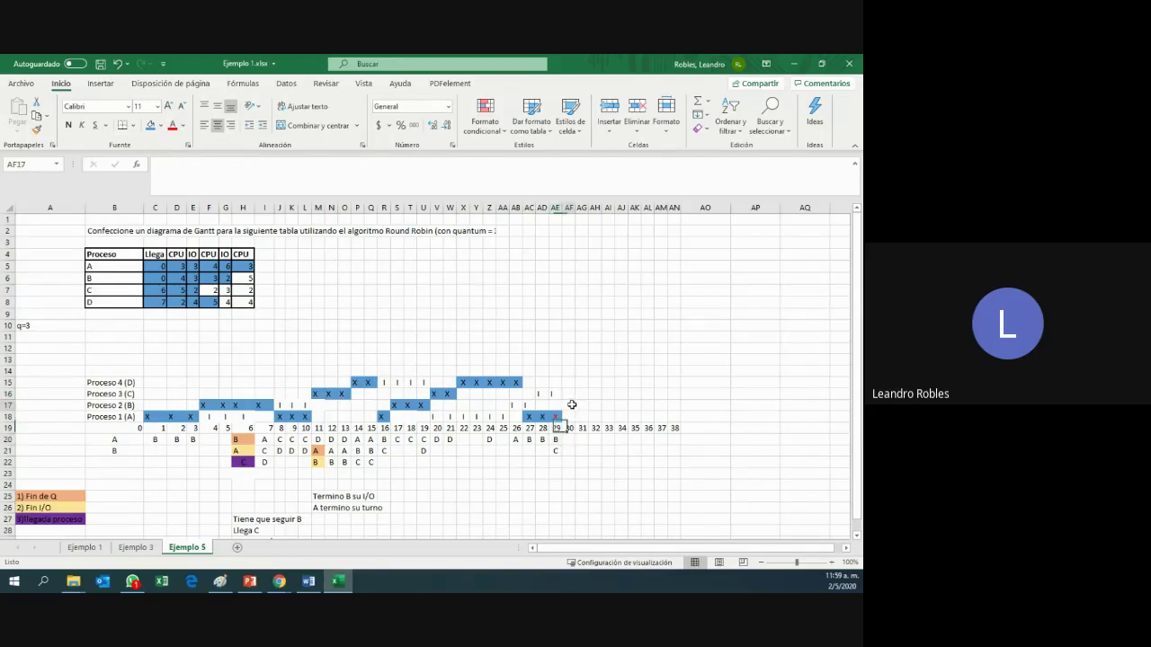
type("x")
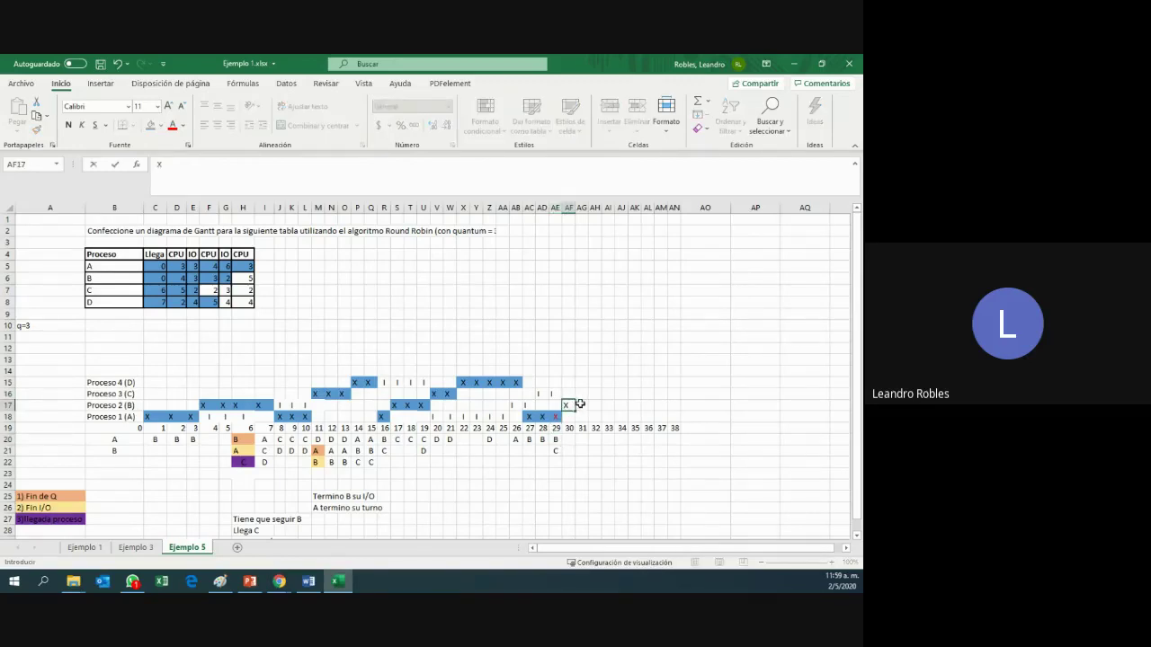
left_click(581, 405)
type("x")
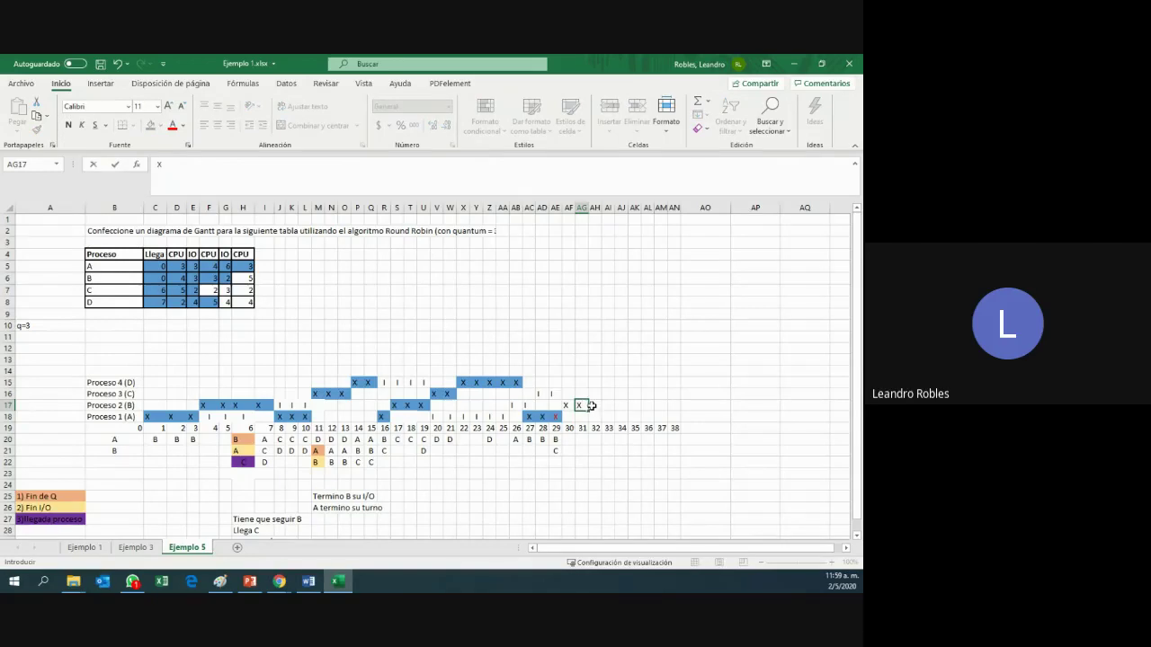
left_click(591, 405)
type("x")
left_click(245, 280)
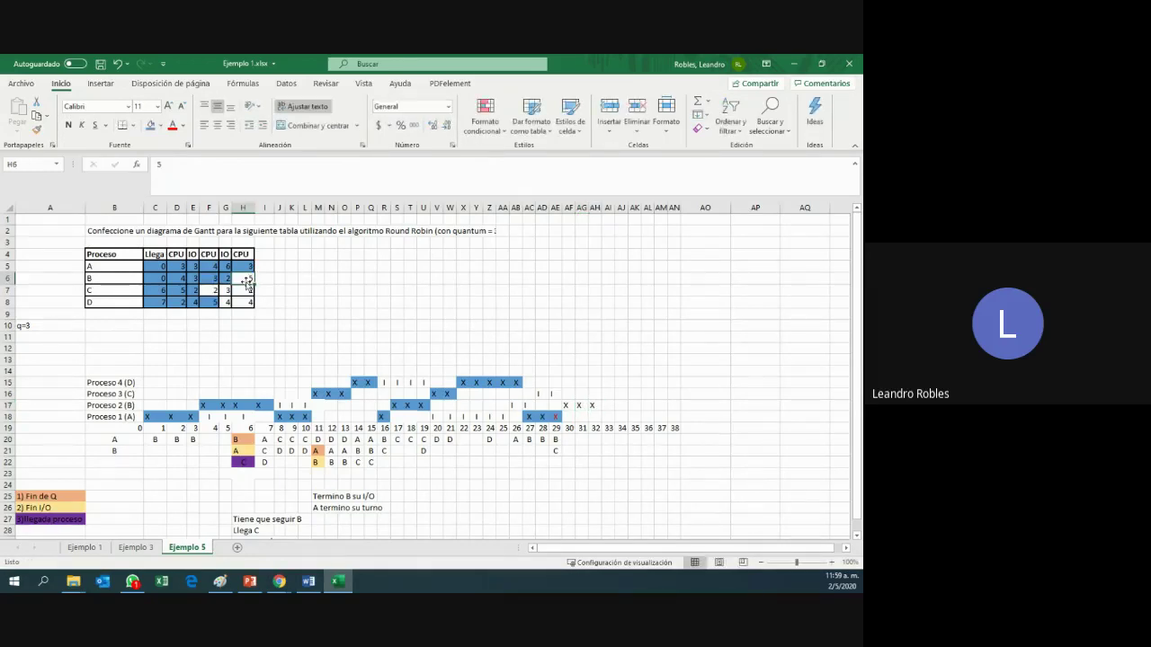
left_click_drag(569, 406, 594, 405)
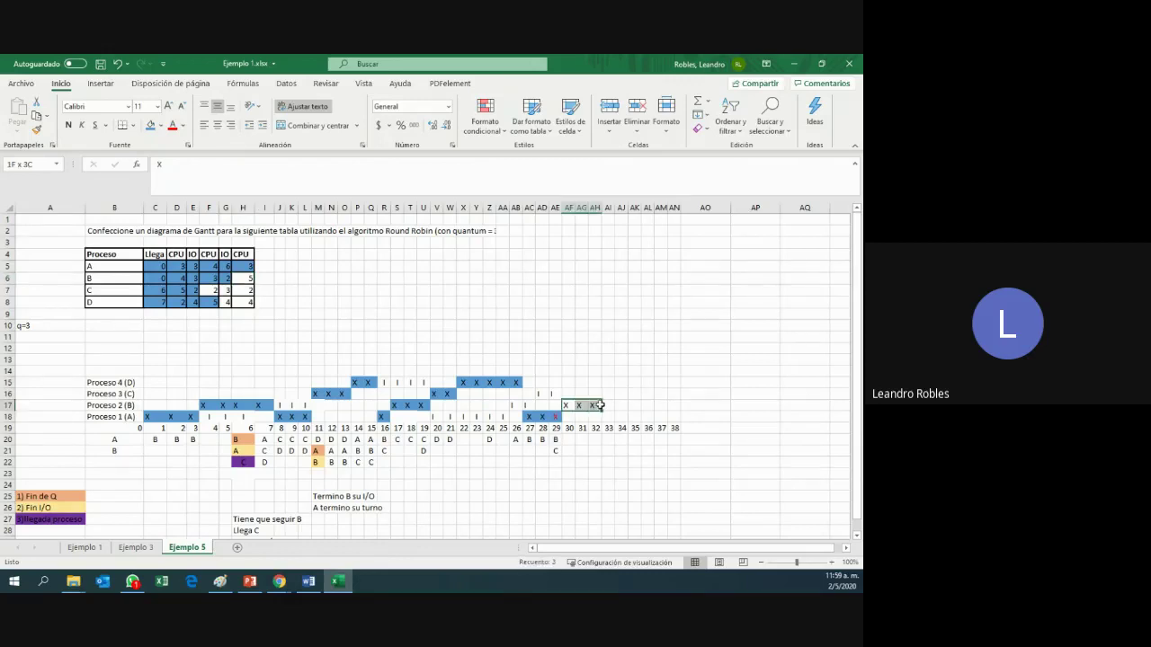
left_click(150, 125)
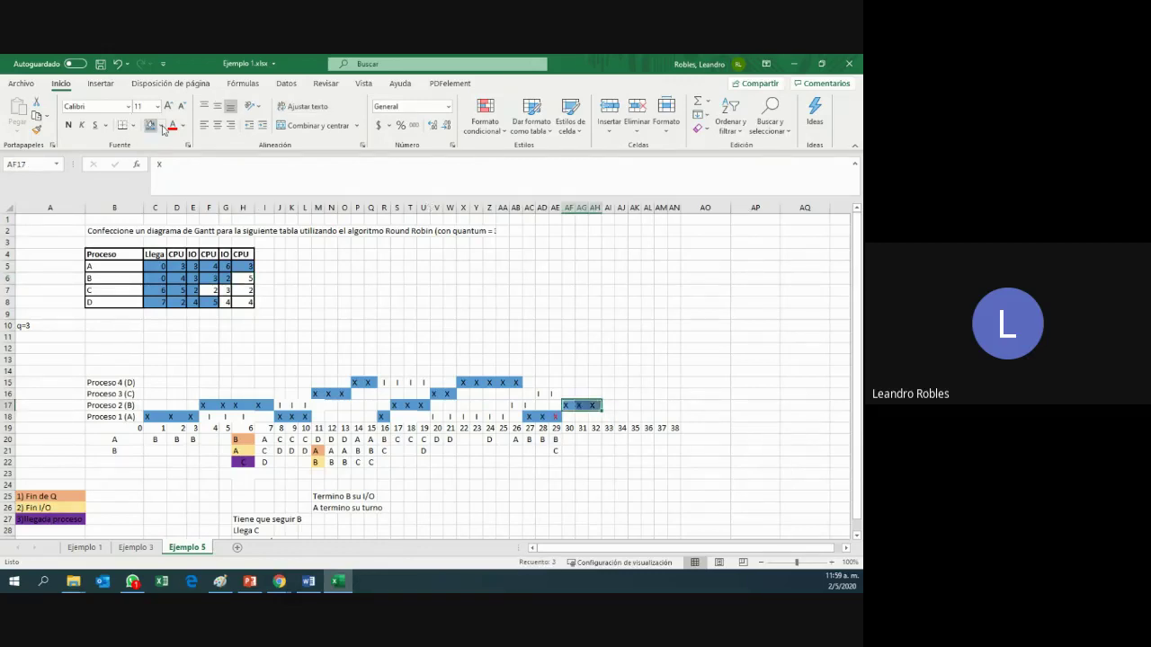
- Enter C in the ready queue at times 30 to 32 in AF20:AH20
left_click(569, 440)
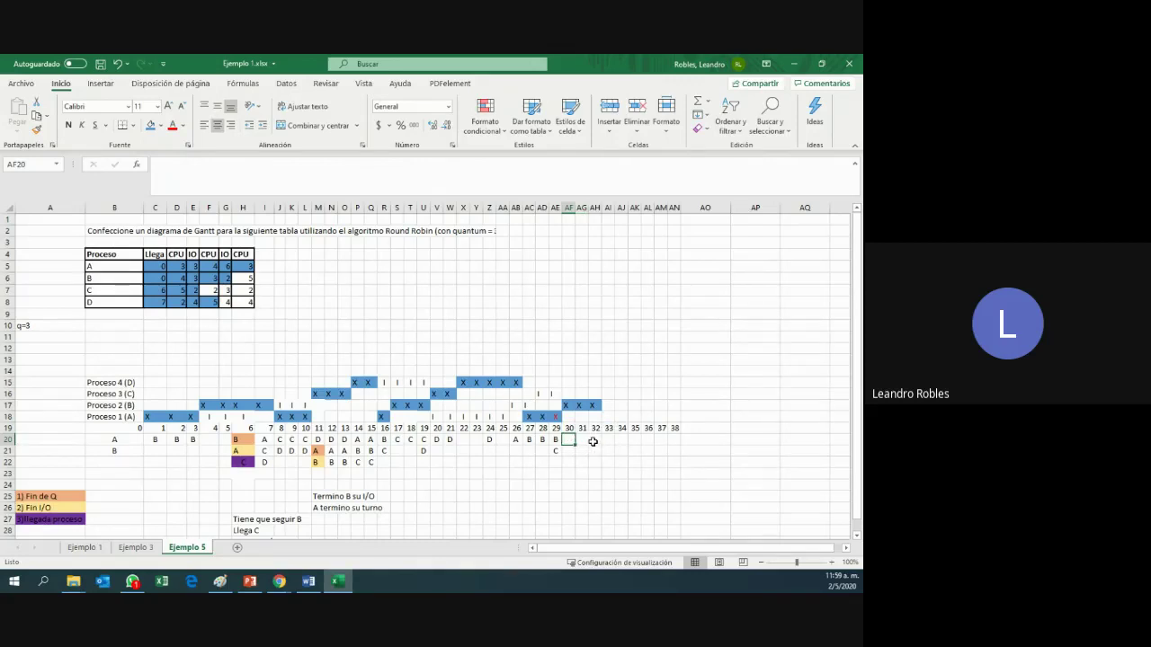
type("C")
key("Tab")
type("C")
left_click(603, 439)
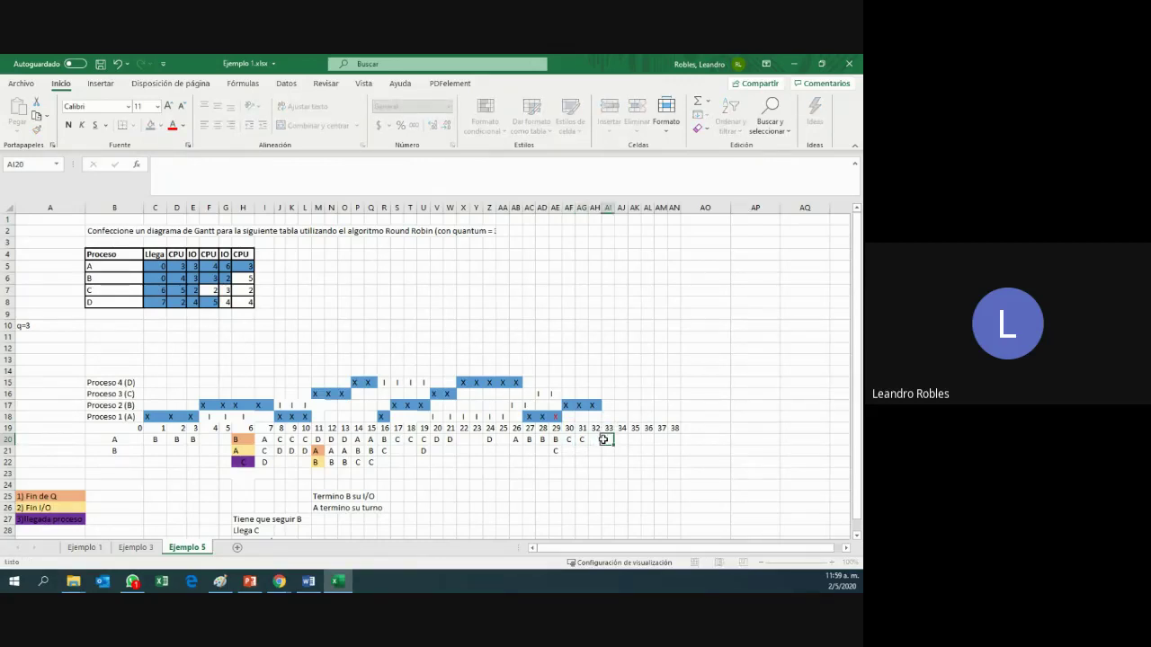
left_click(595, 440)
type("C")
left_click(636, 449)
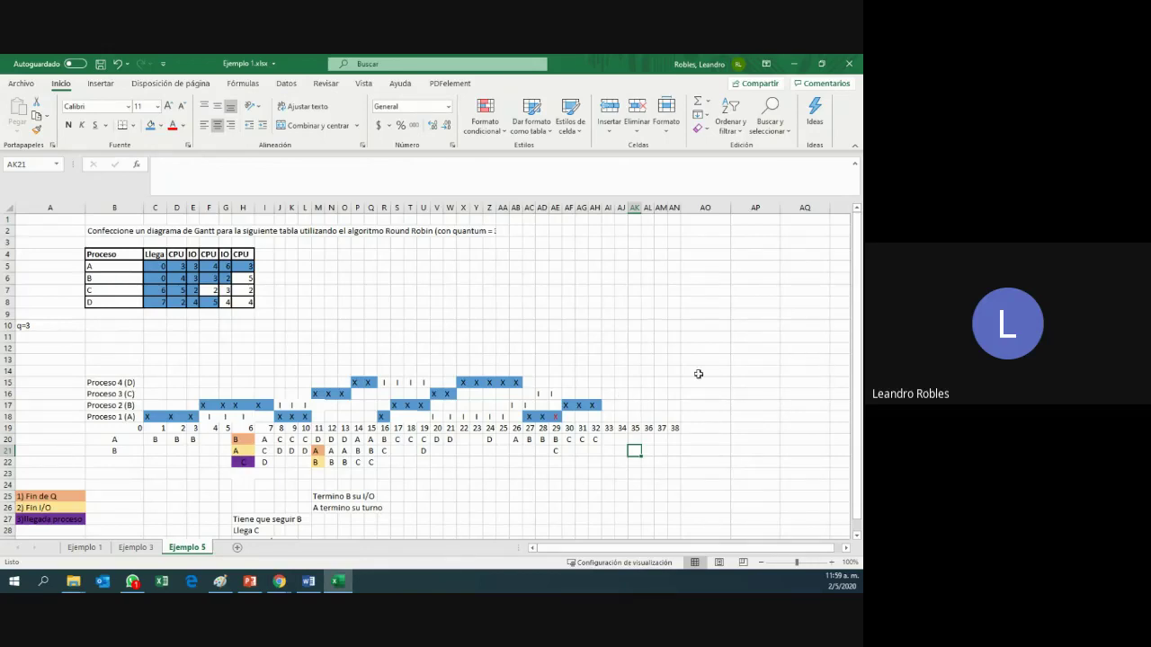
- Mark process C's I/O slot at time 30 with I in AF16
left_click_drag(546, 393, 555, 392)
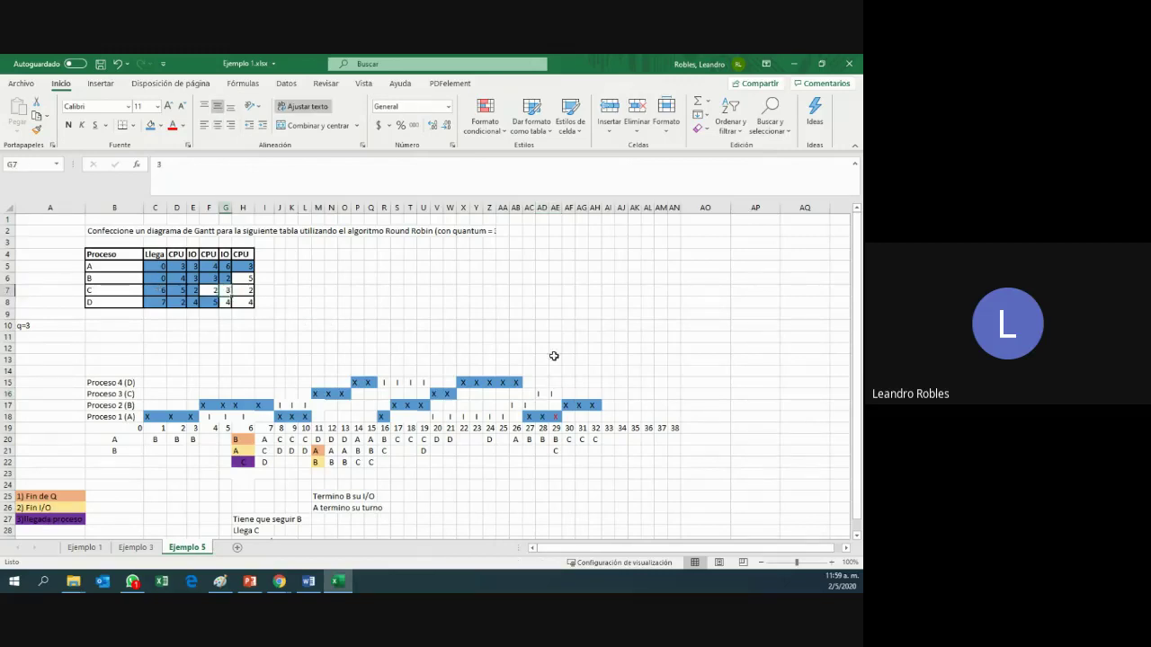
left_click(571, 394)
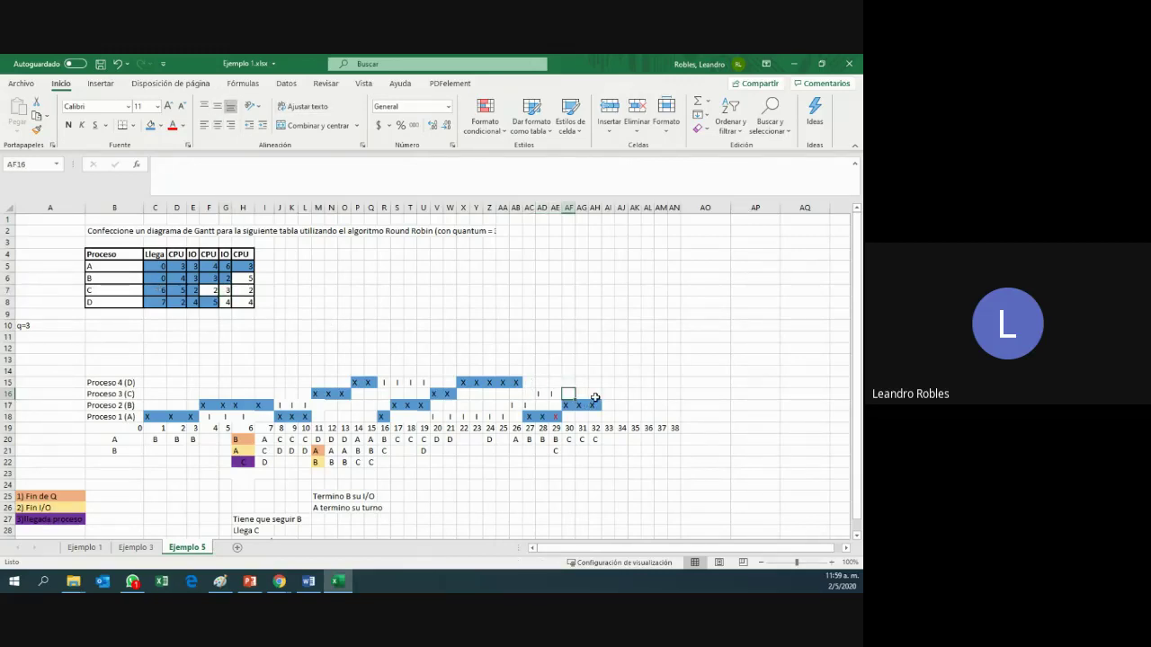
type("I")
key("Return")
left_click(569, 394)
- Shade process C's second CPU burst and second I/O burst in F7:G7 blue
left_click(226, 290)
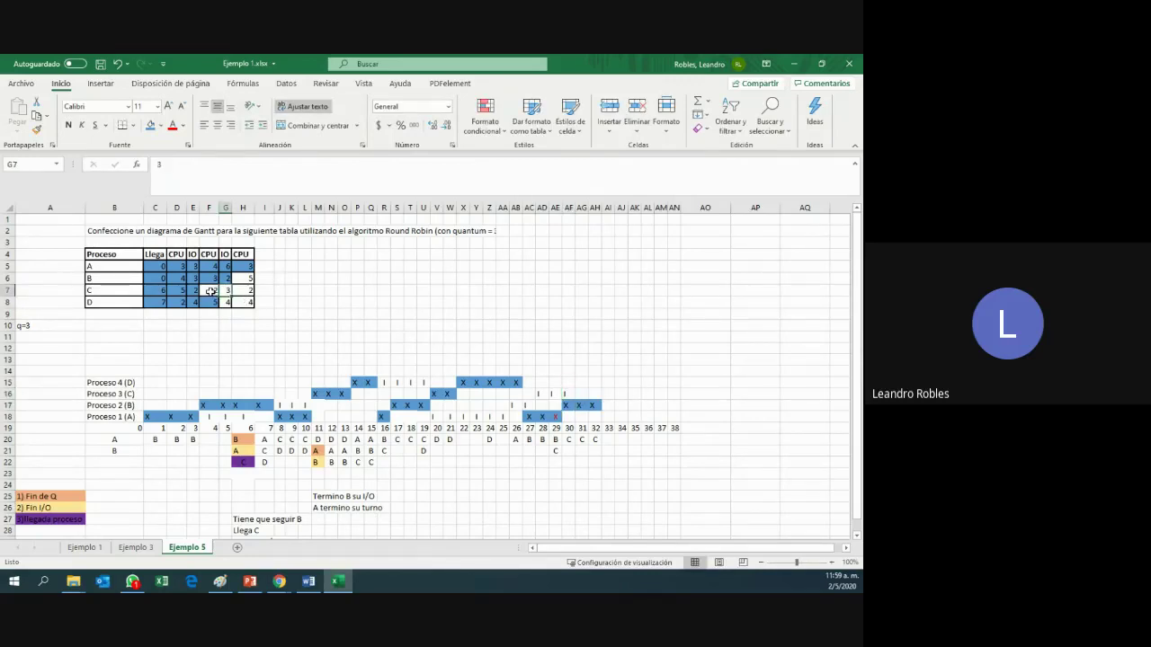
left_click(210, 291)
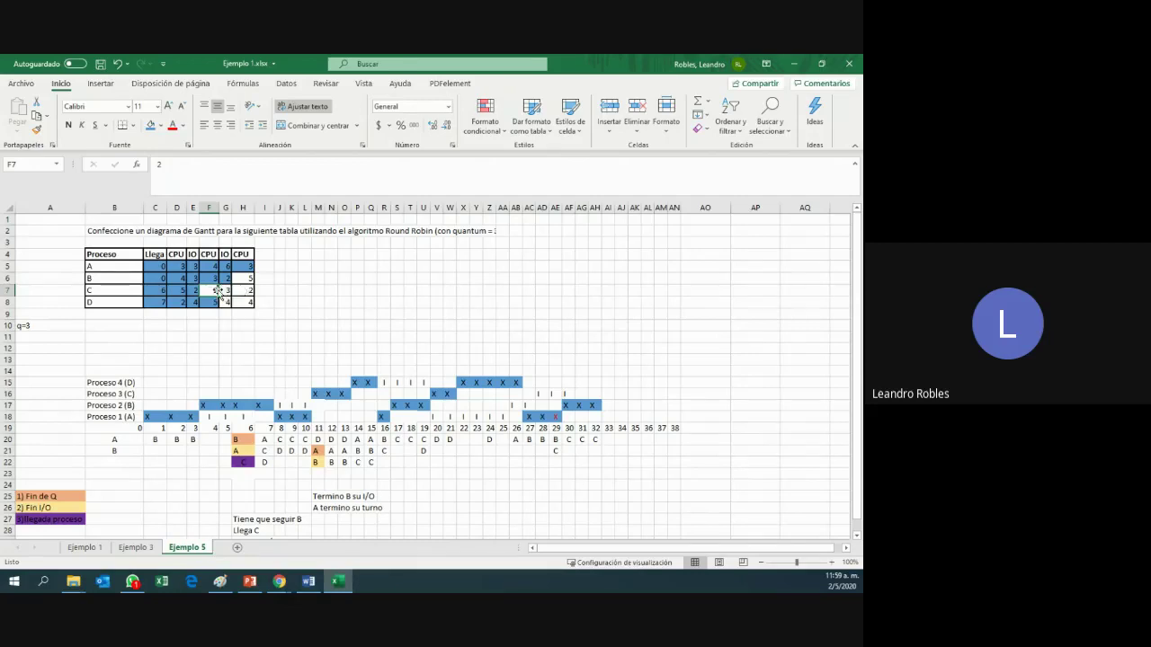
left_click_drag(220, 291, 227, 293)
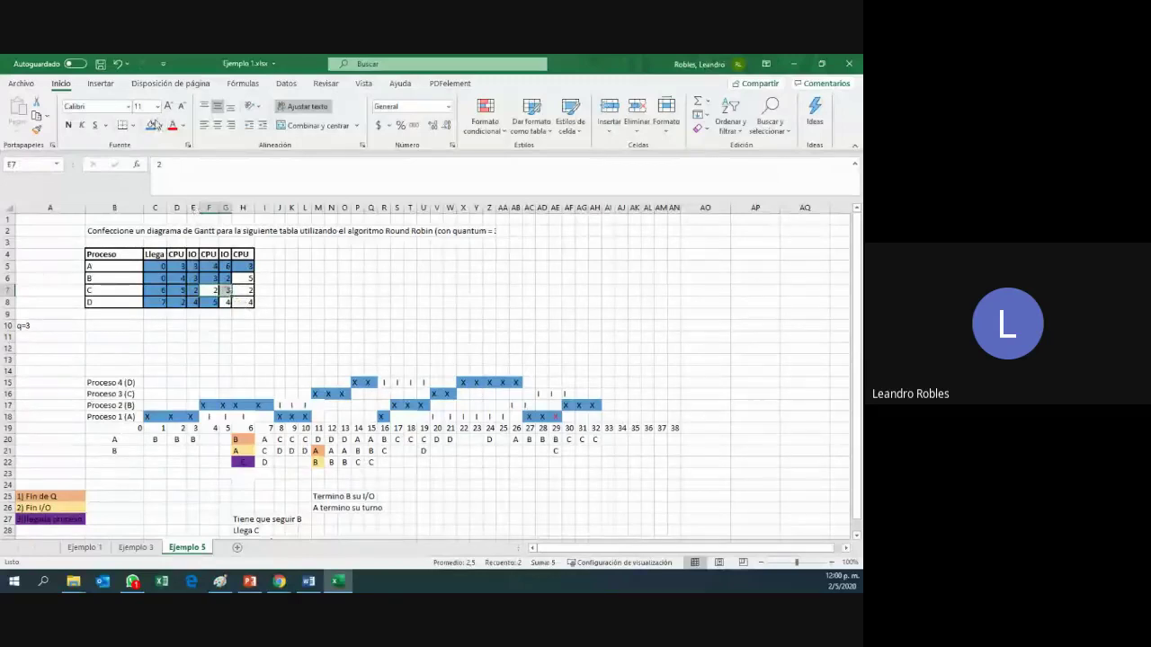
left_click(153, 124)
left_click(569, 384)
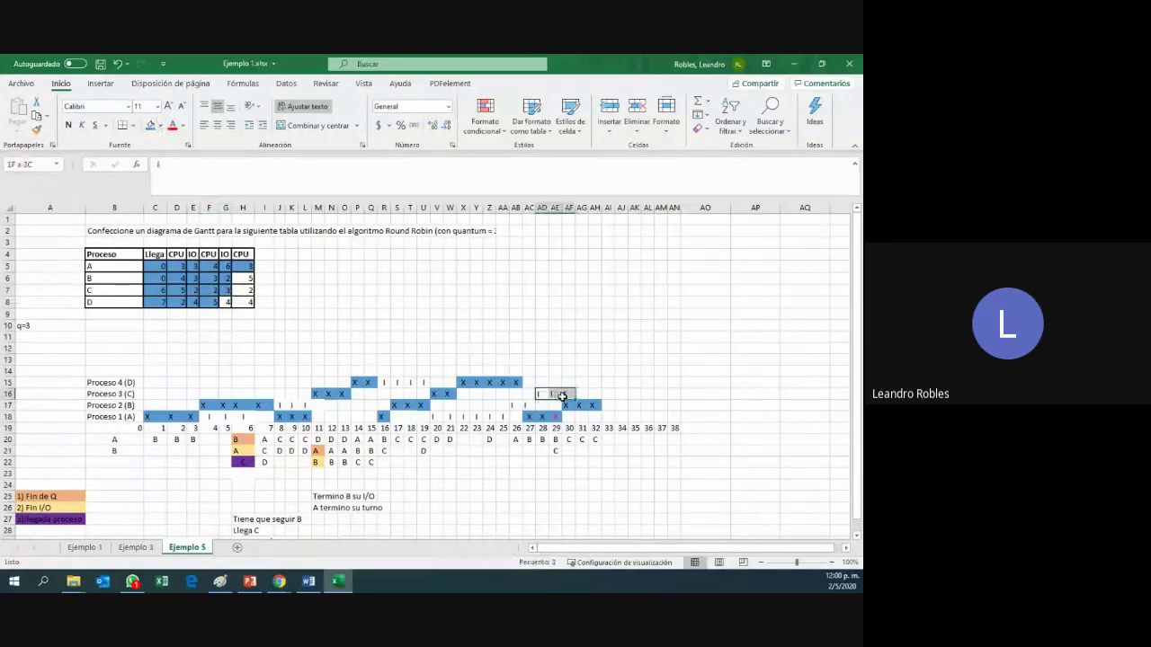
- Mark process D's I/O slots at times 31 to 34 with I in AG15:AJ15
left_click(584, 384)
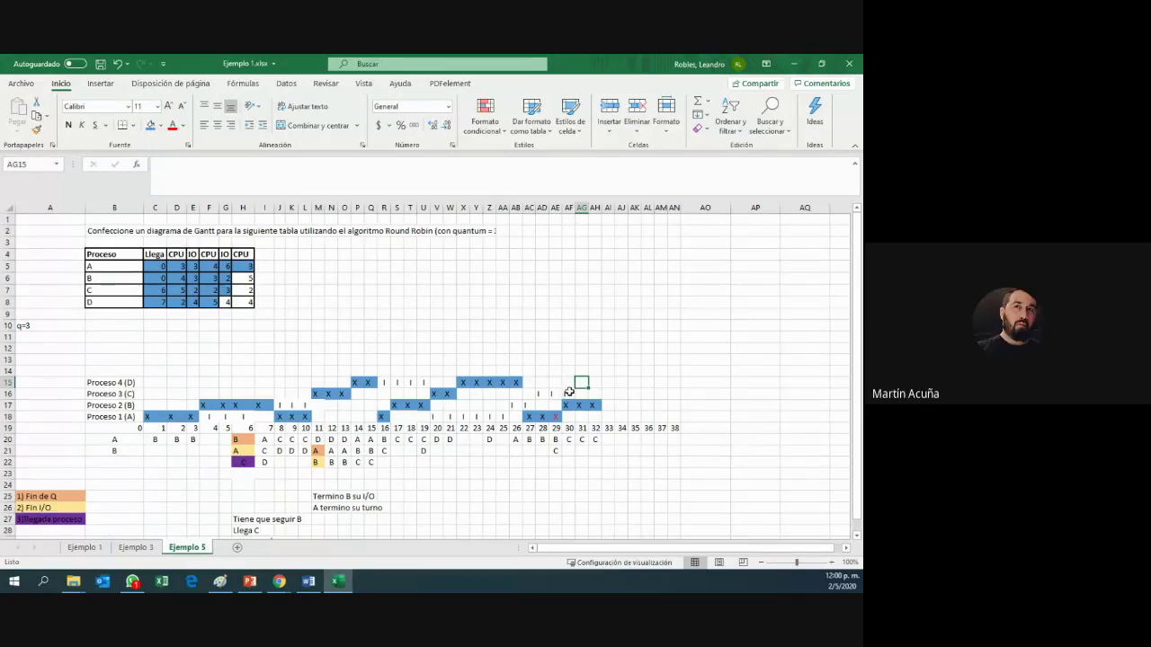
type("I")
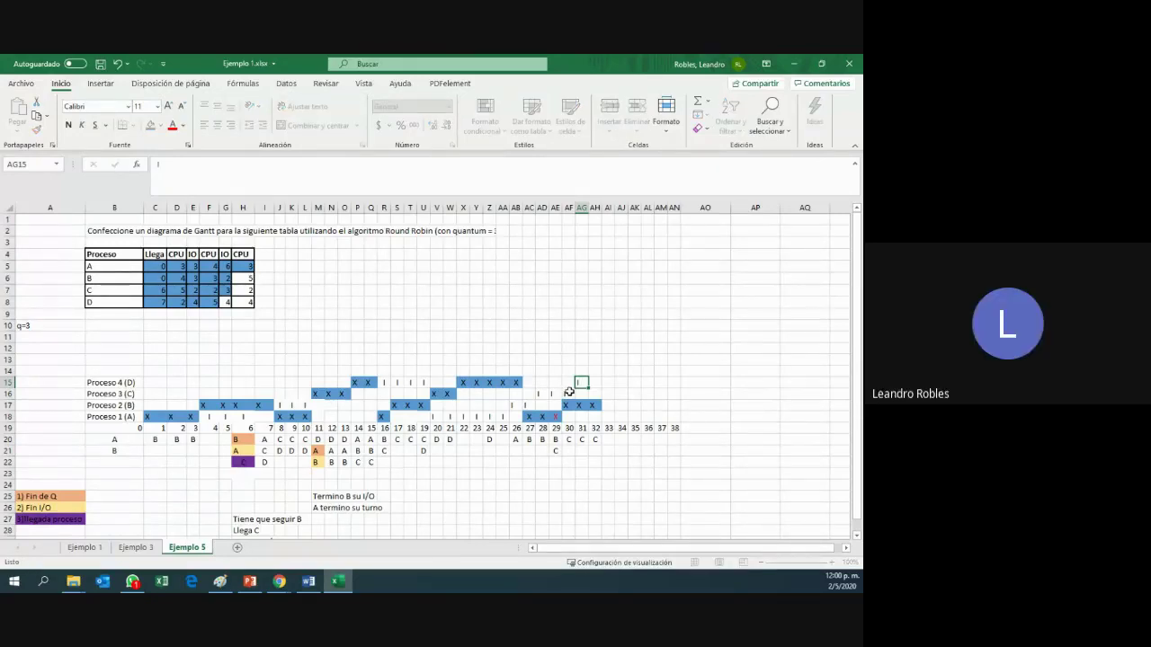
key("ctrl+Return")
key("ctrl+c")
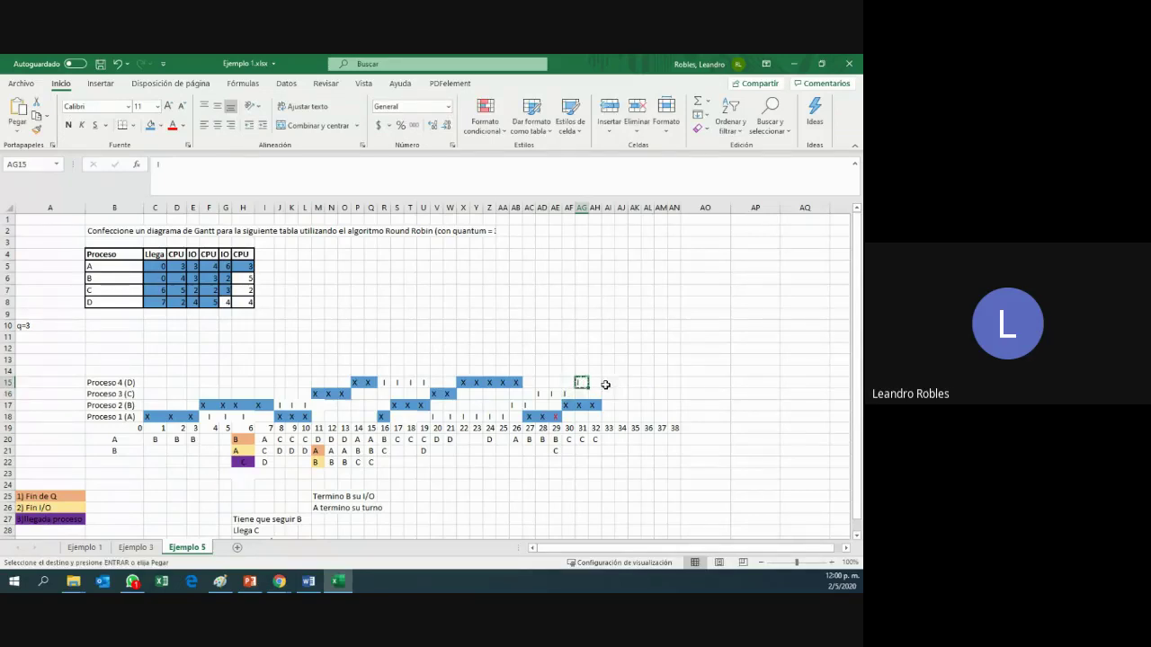
left_click_drag(595, 383, 622, 383)
key("ctrl+v")
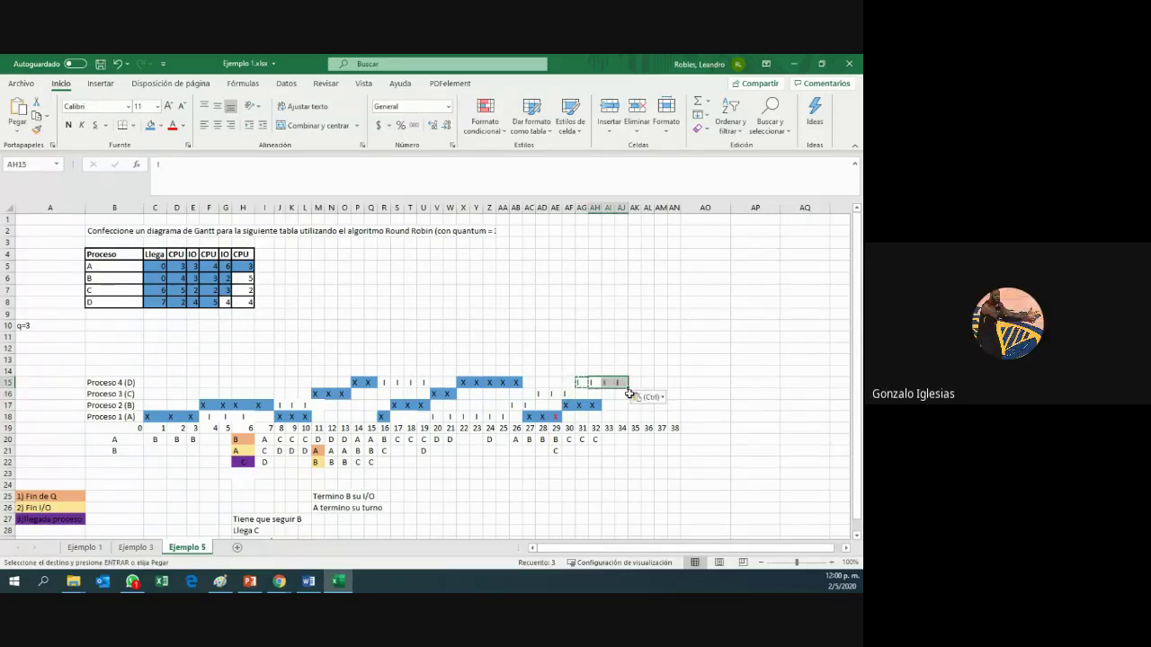
- Clear the blue fill from process C's second CPU burst and second I/O burst in F7:G7
left_click(231, 290)
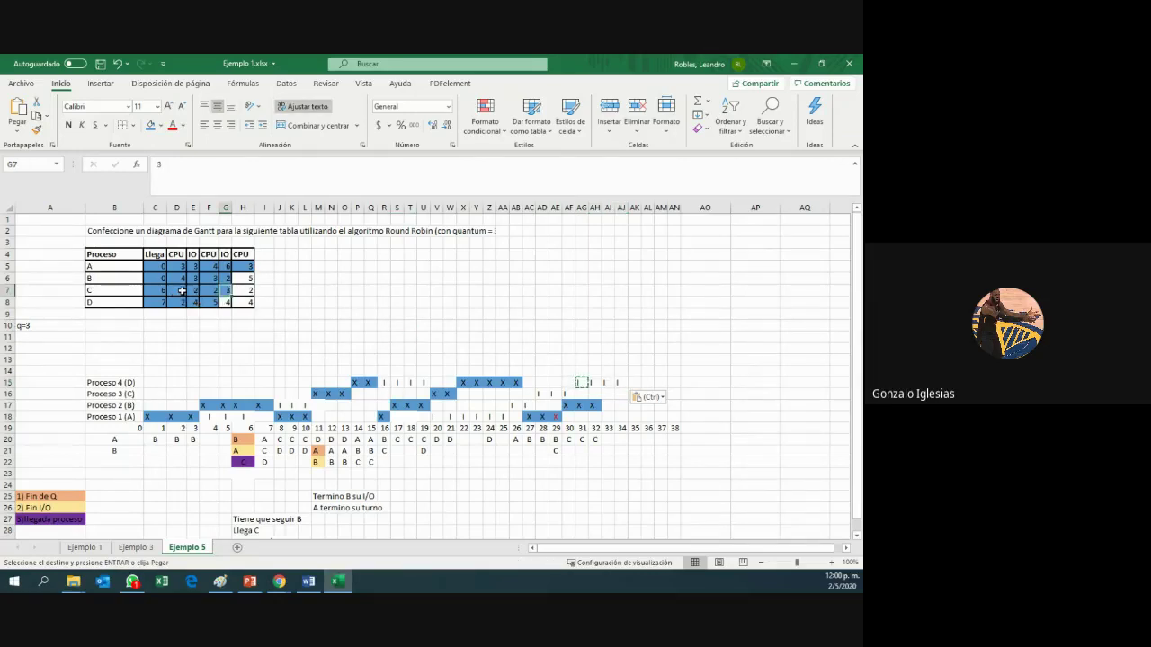
left_click(183, 290)
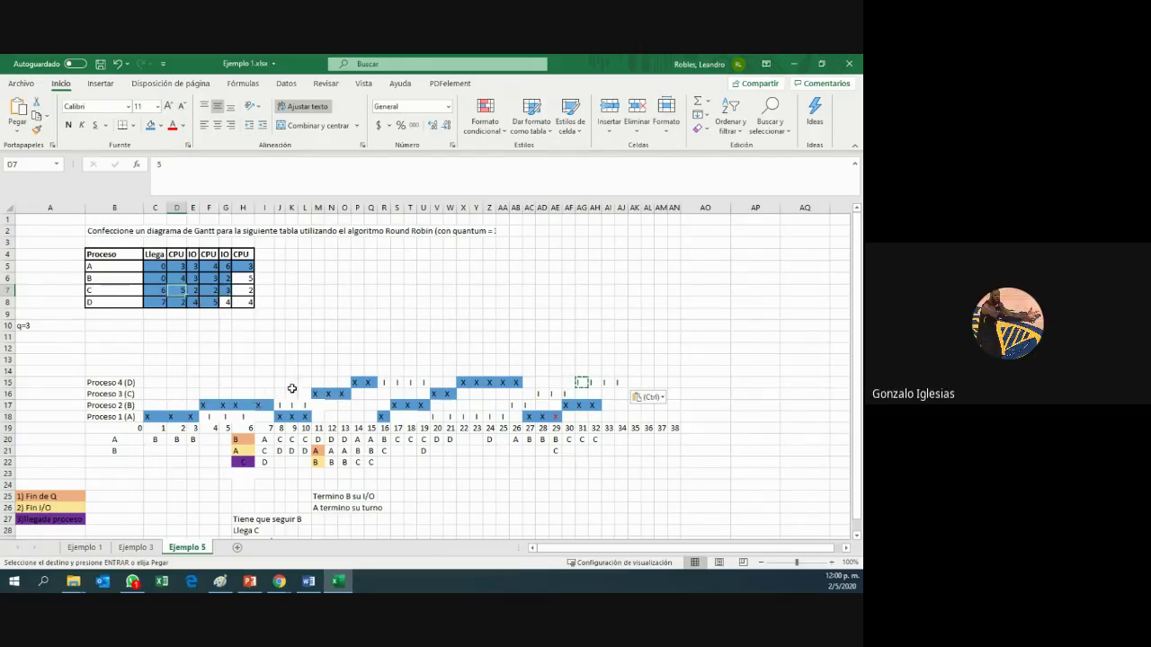
left_click_drag(316, 394, 349, 394)
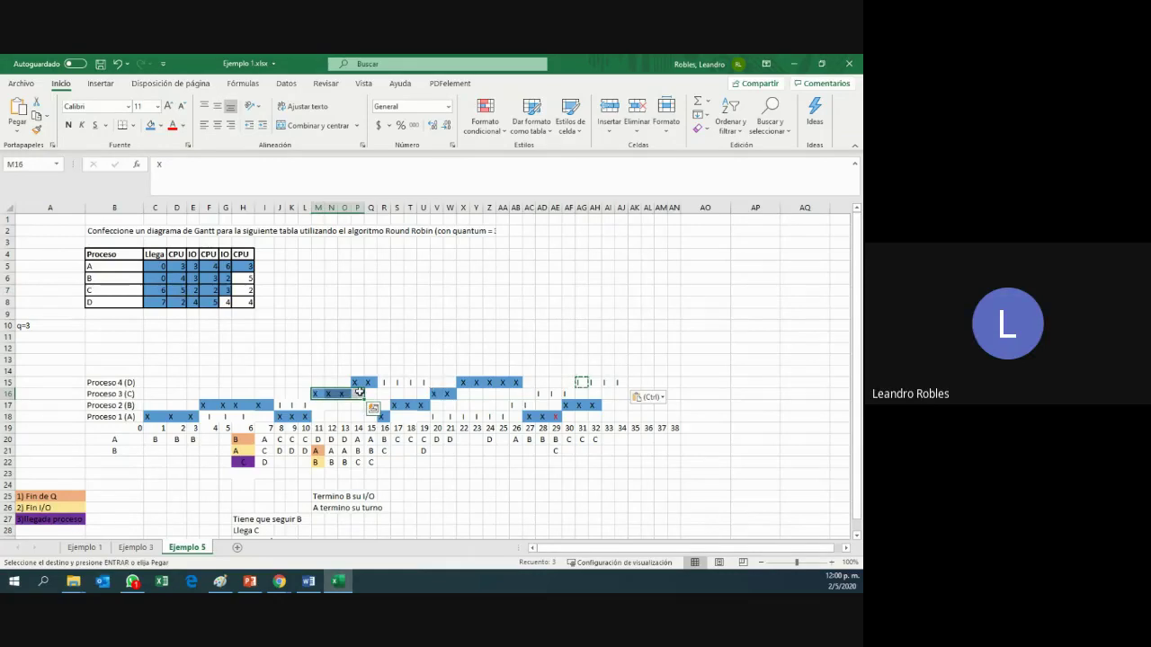
left_click_drag(438, 394, 453, 396)
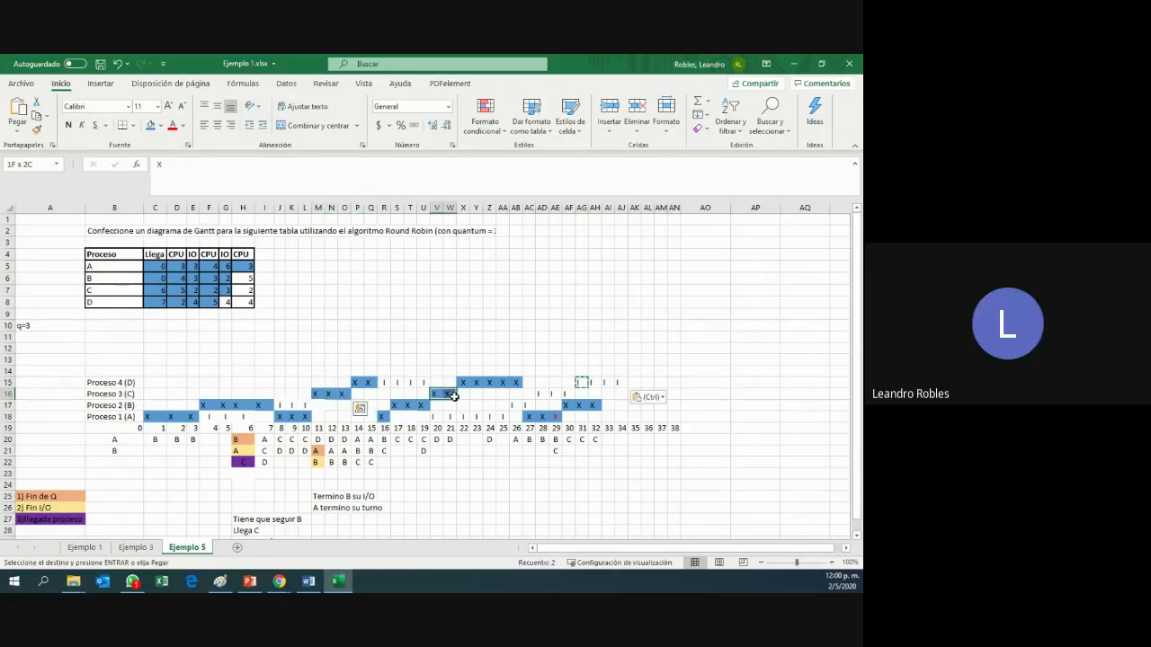
key("ctrl+v")
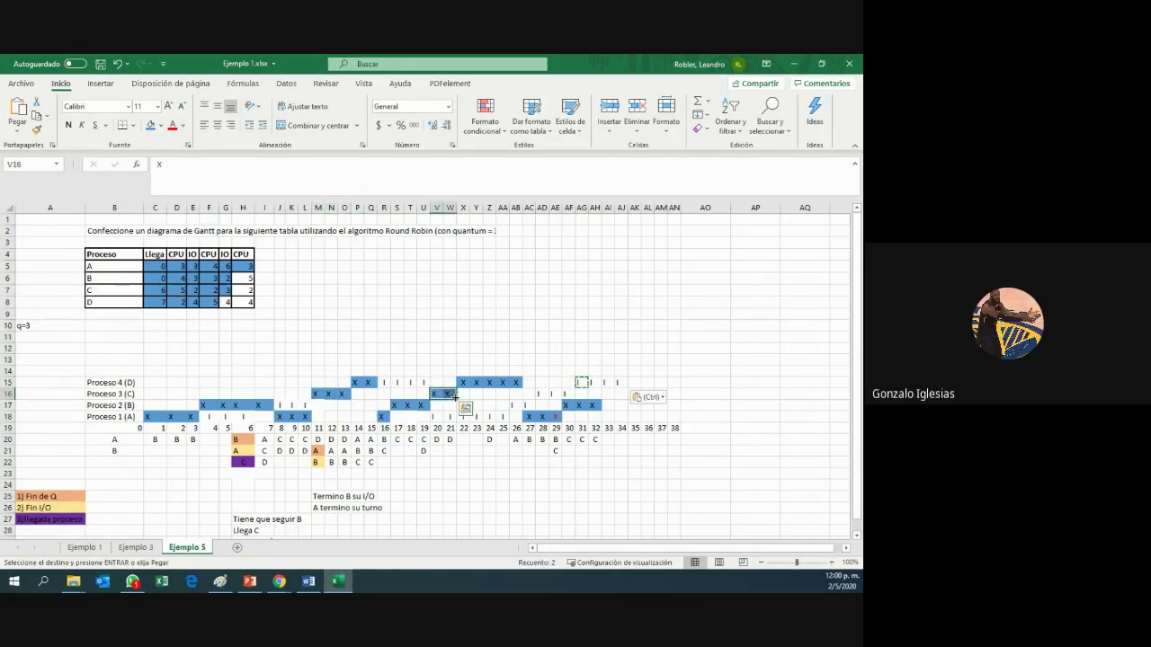
left_click(209, 291)
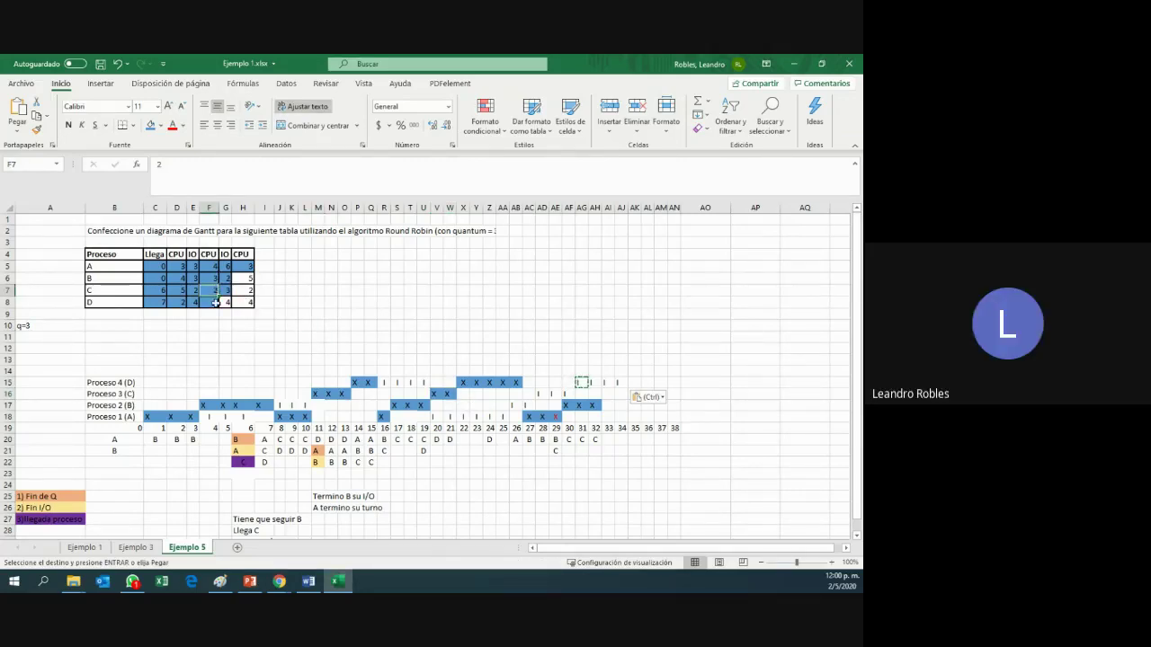
left_click(161, 125)
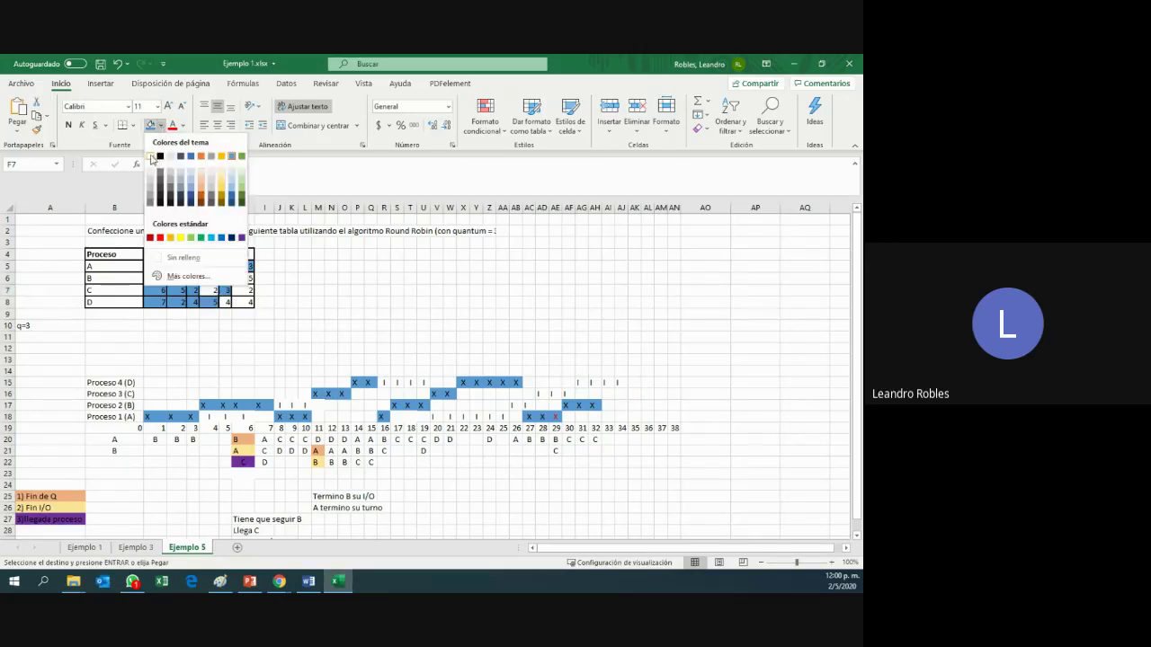
left_click(180, 254)
left_click(226, 291)
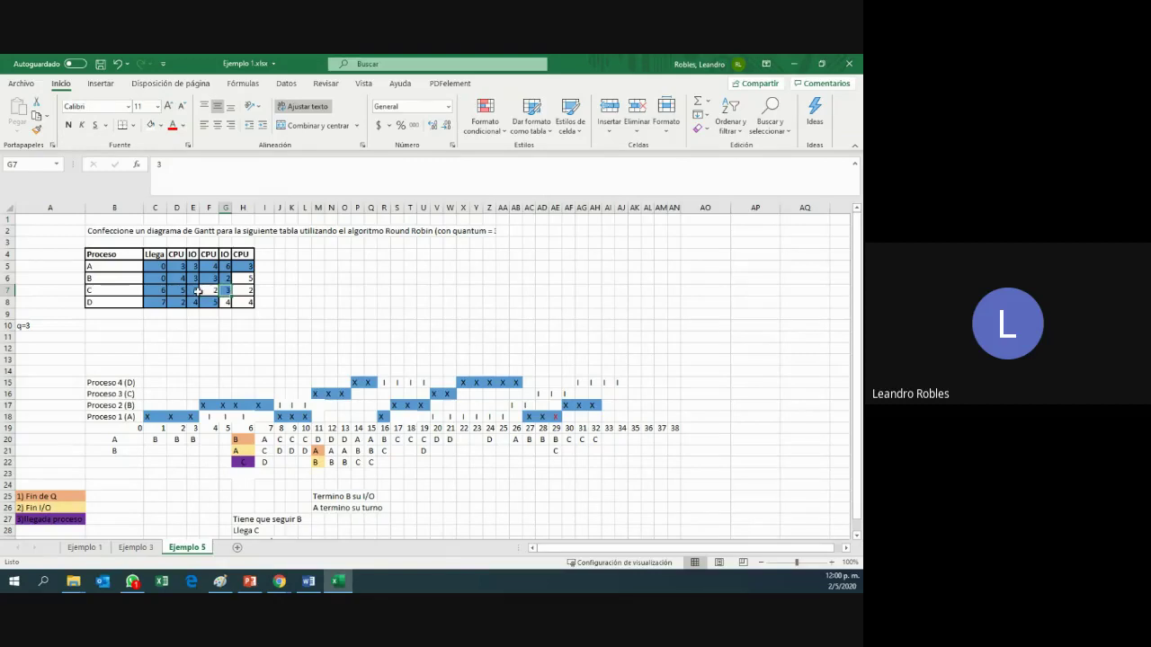
left_click(192, 291)
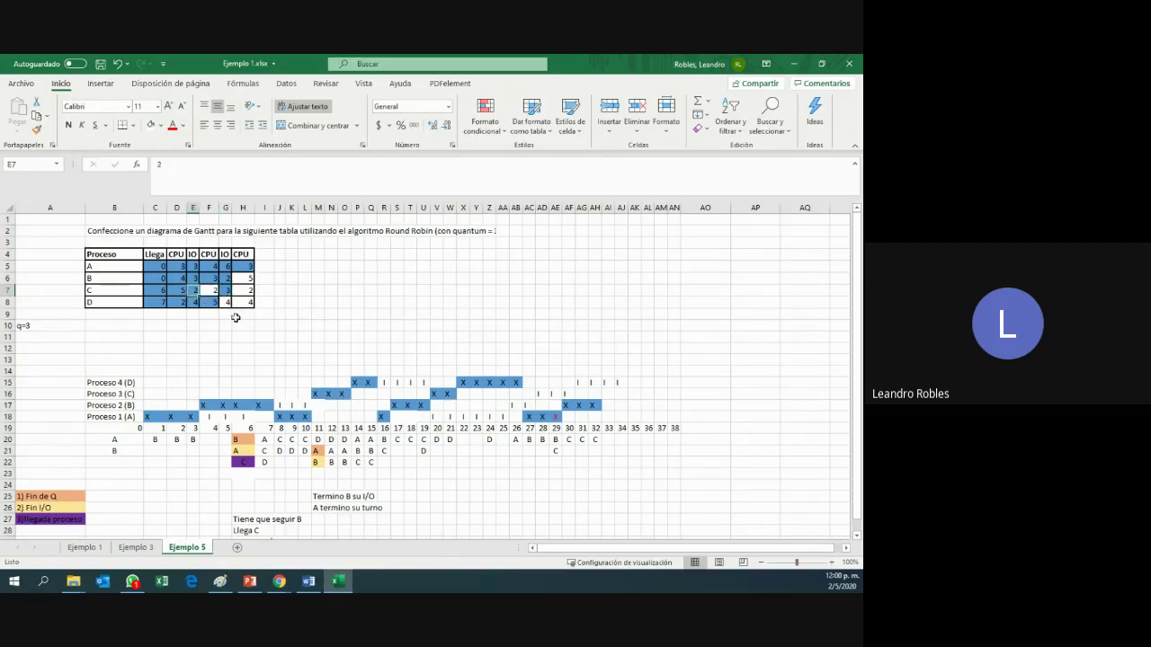
left_click(523, 406)
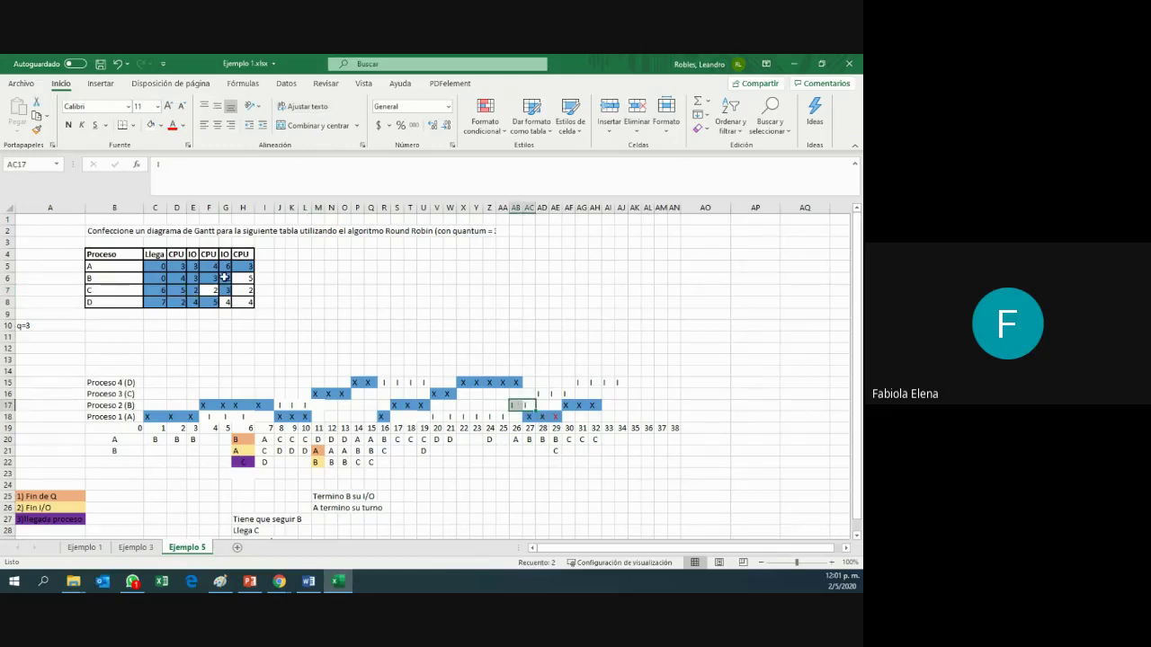
left_click(225, 290)
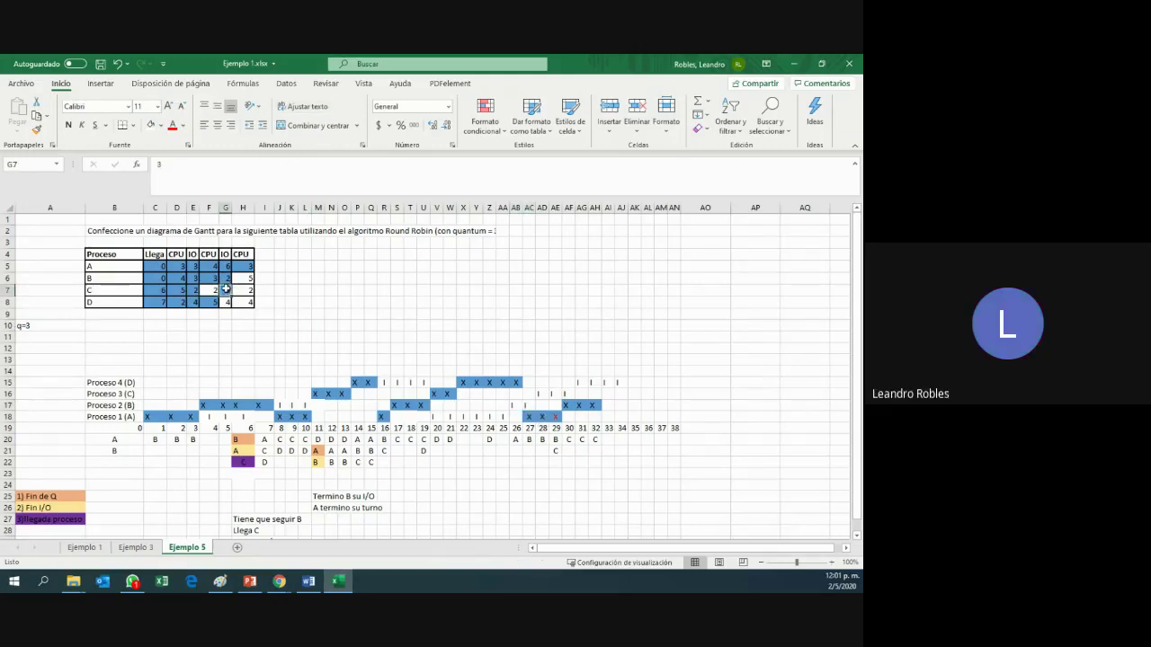
left_click(150, 125)
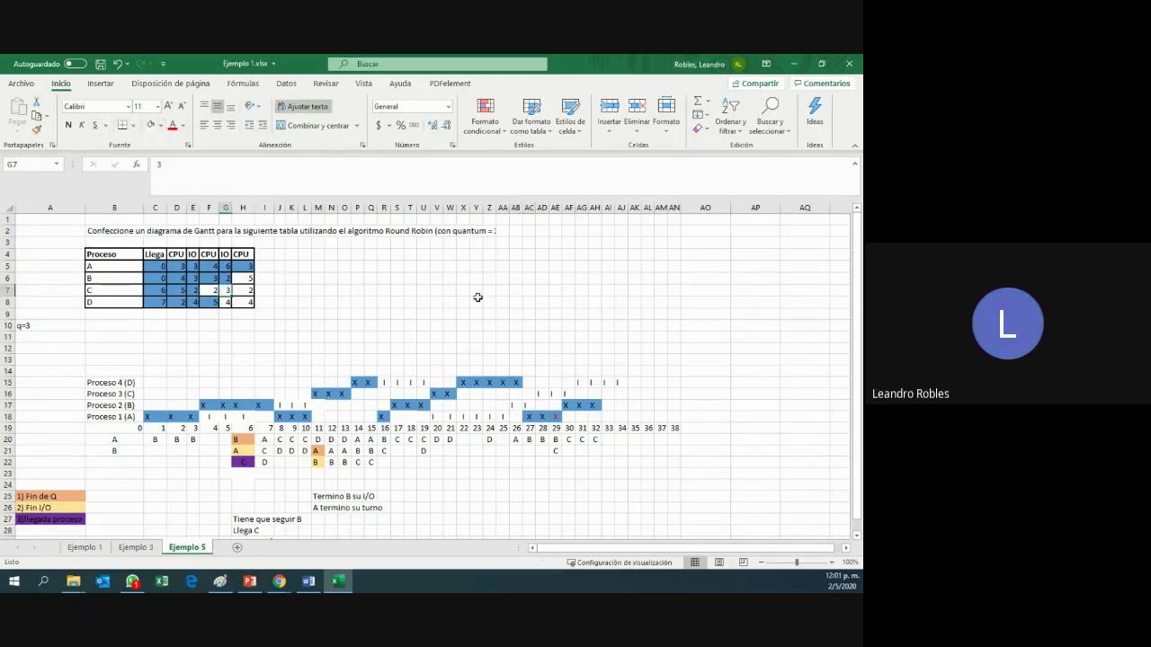
- Mark process C's CPU slots at times 33 and 34 with X in AI16:AJ16 and shade them blue
left_click(538, 415)
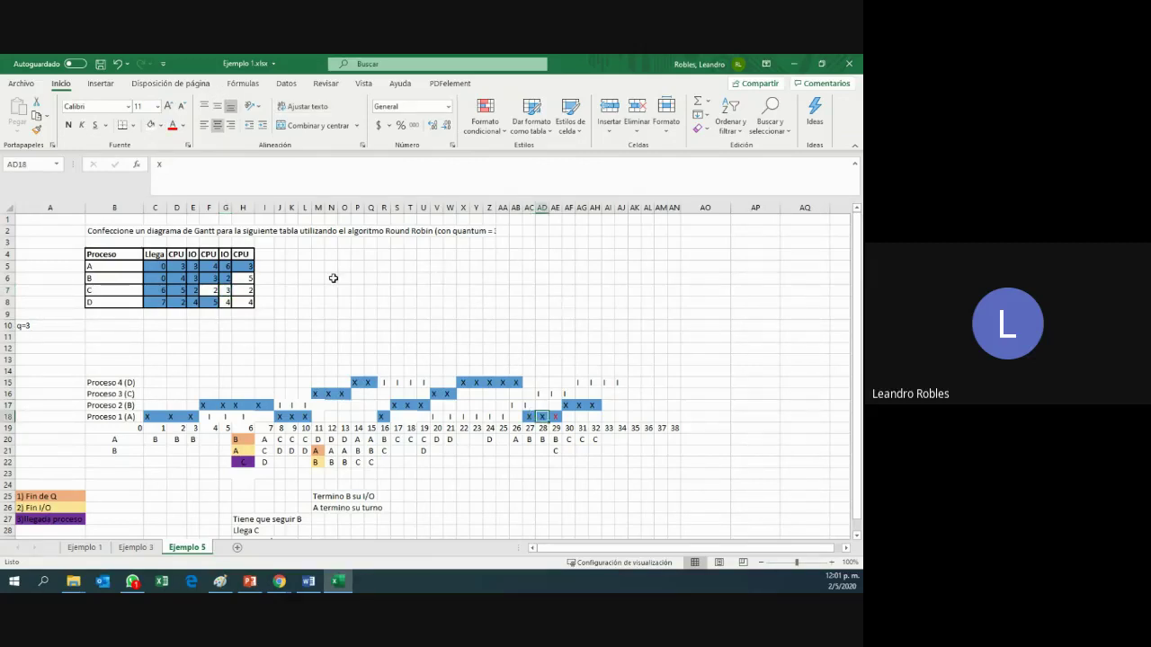
left_click(542, 360)
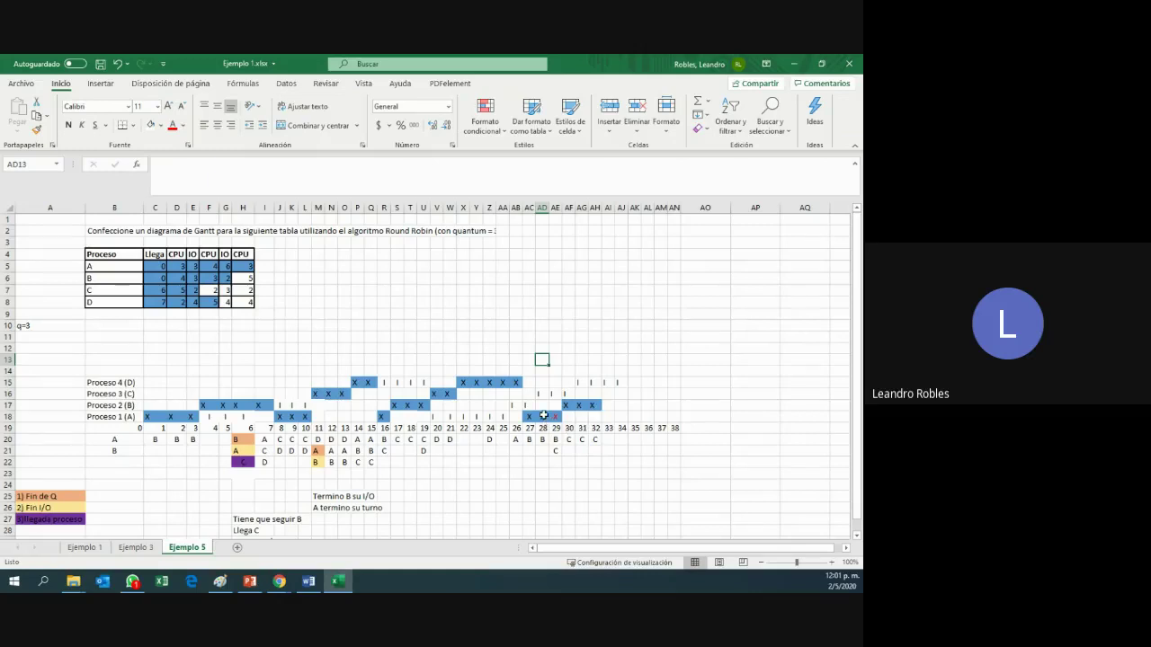
left_click(249, 279)
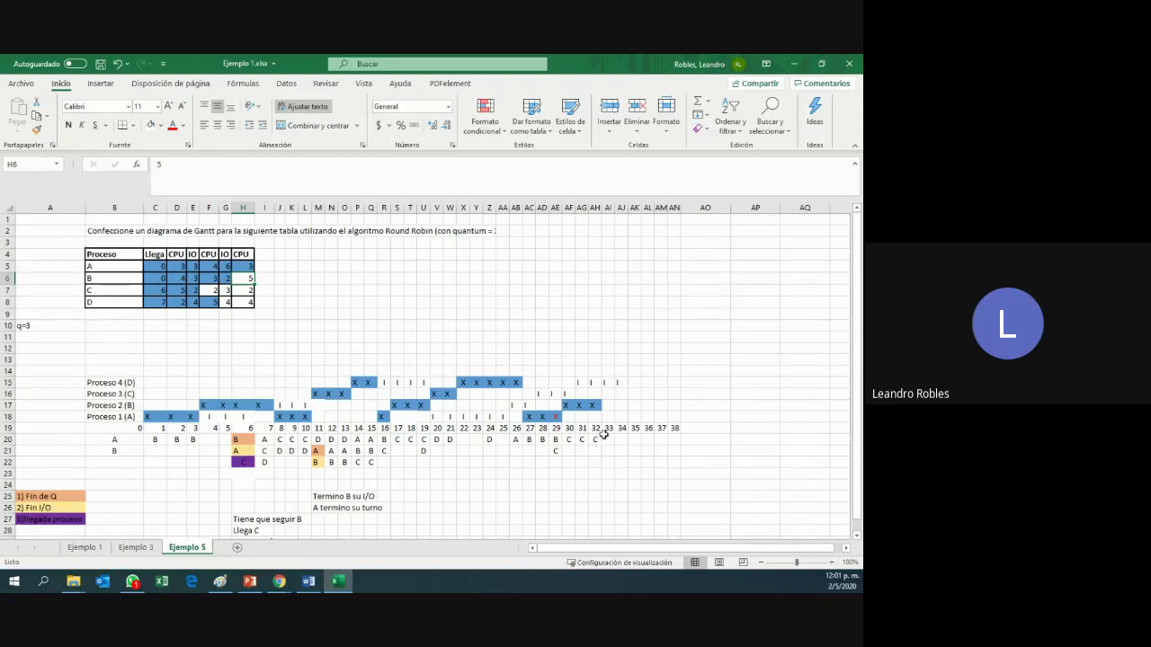
left_click(609, 395)
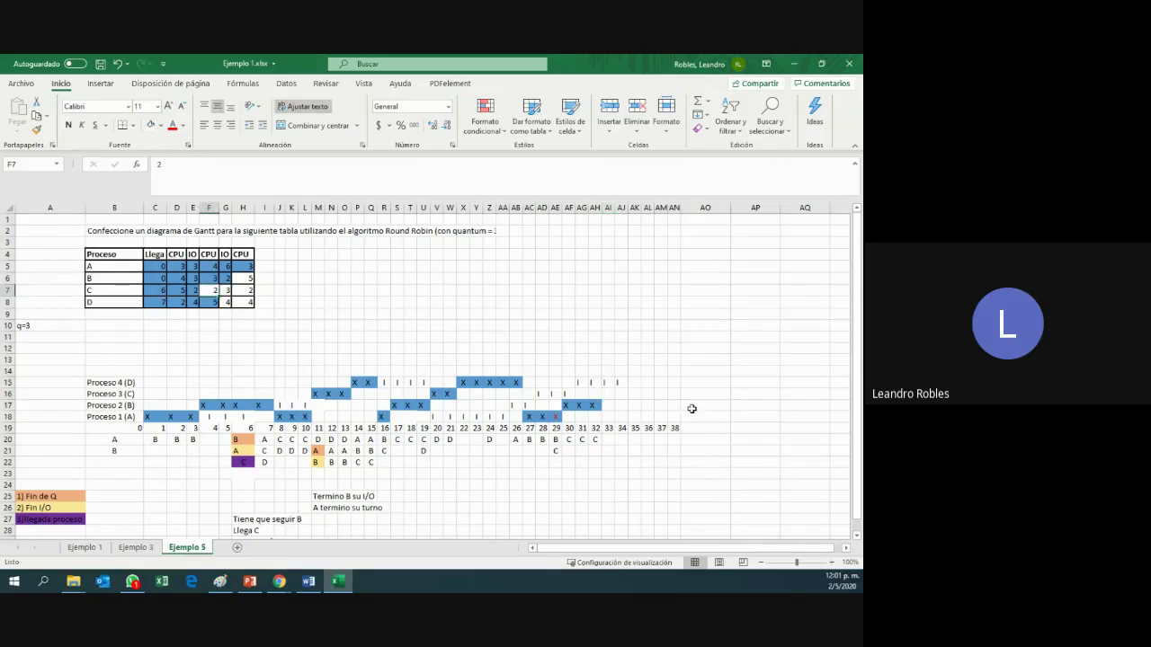
type("X")
left_click(620, 393)
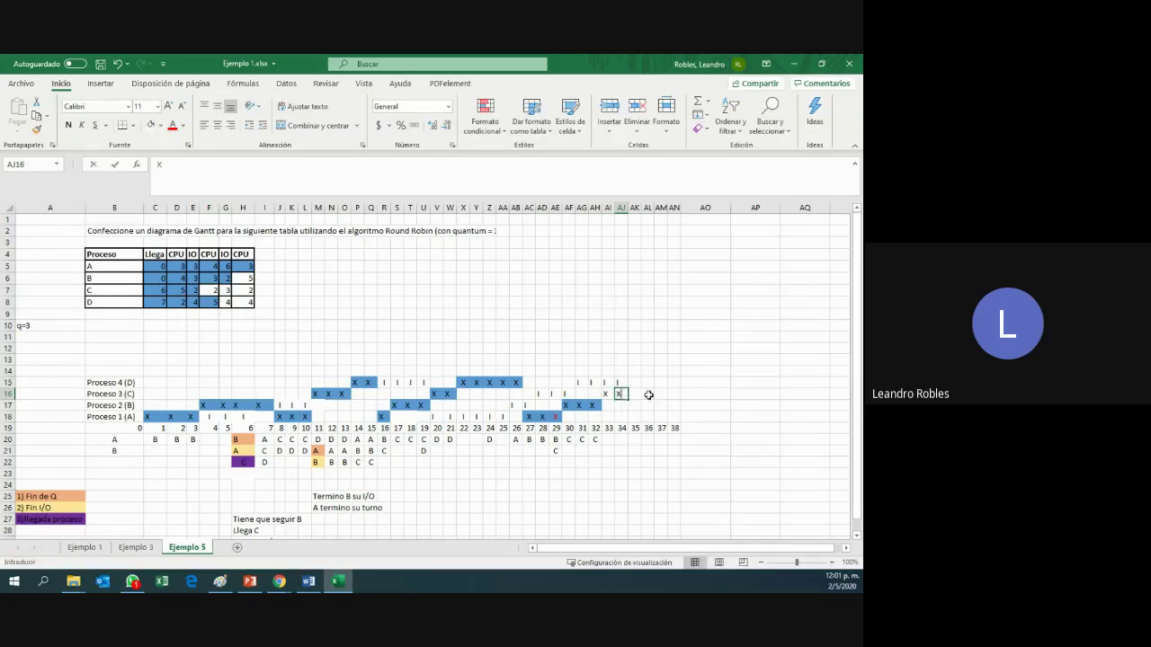
type("X")
key("Return")
left_click_drag(608, 394, 620, 393)
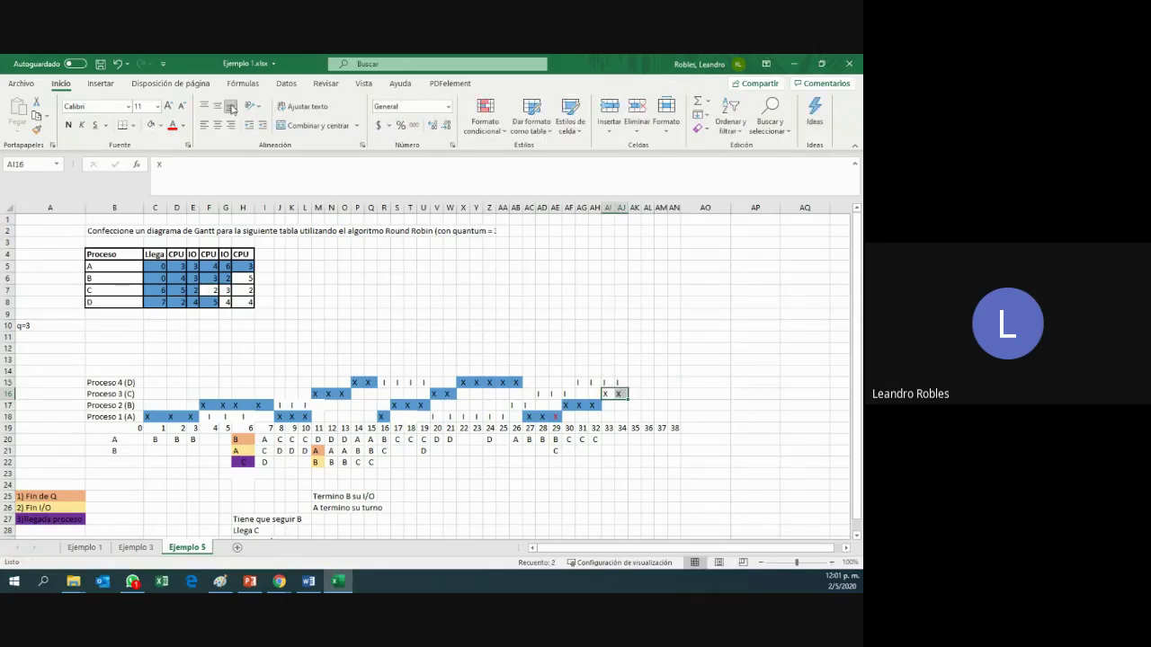
left_click(162, 127)
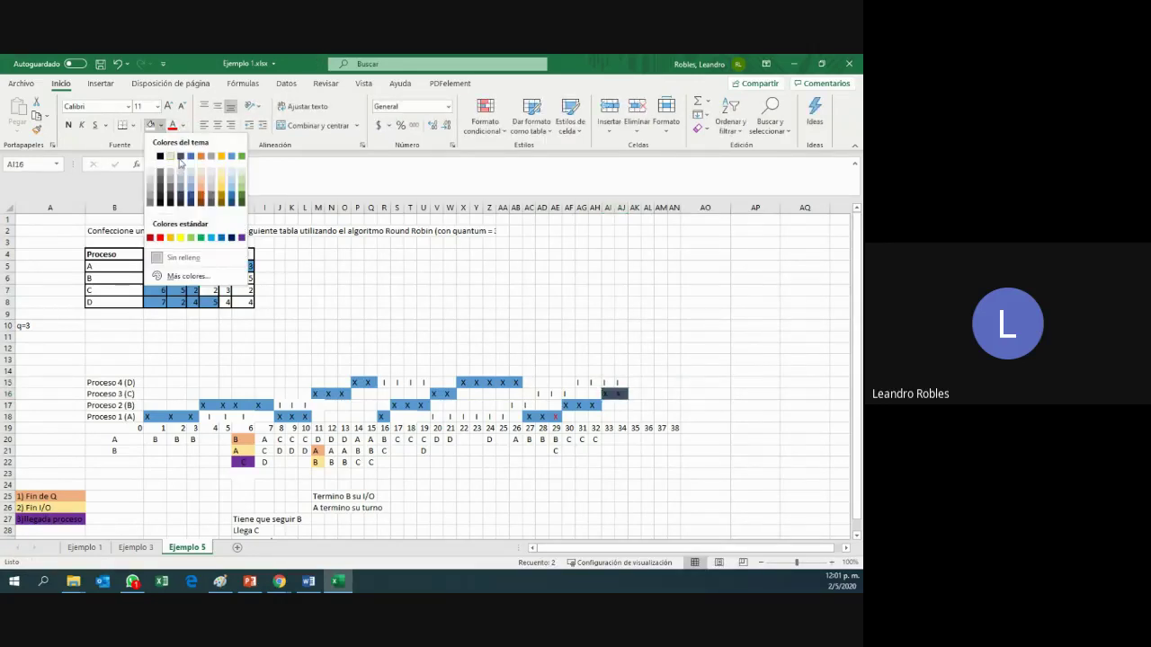
left_click(232, 157)
- Shade process C's second CPU burst in F7 blue
left_click(693, 371)
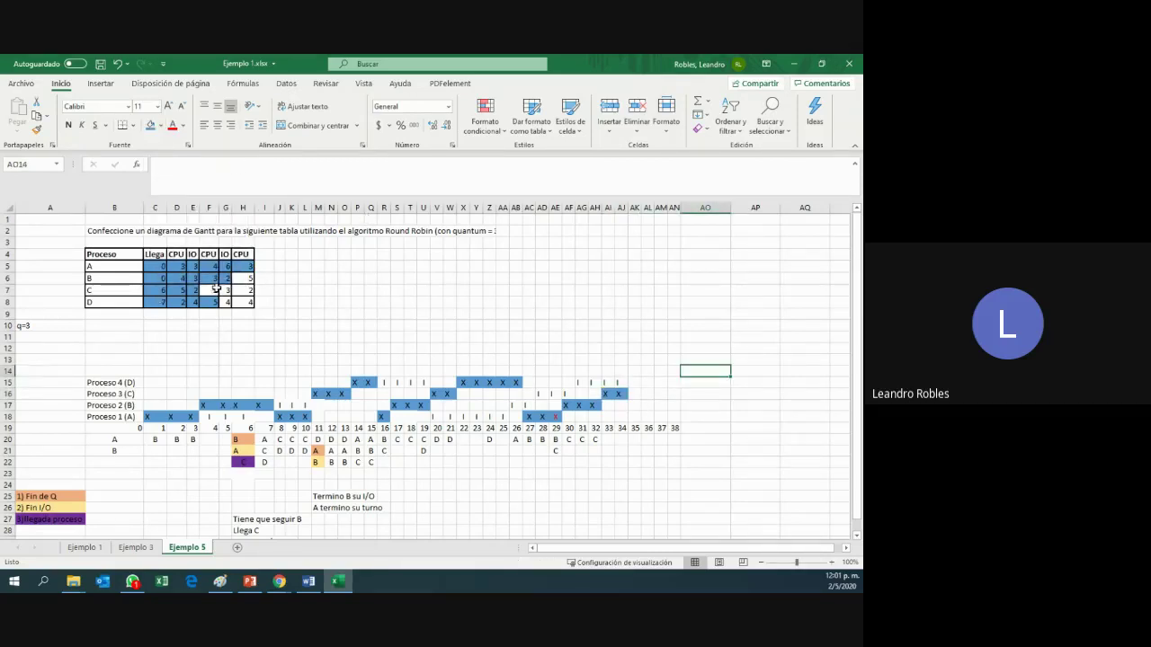
left_click(214, 290)
left_click(150, 124)
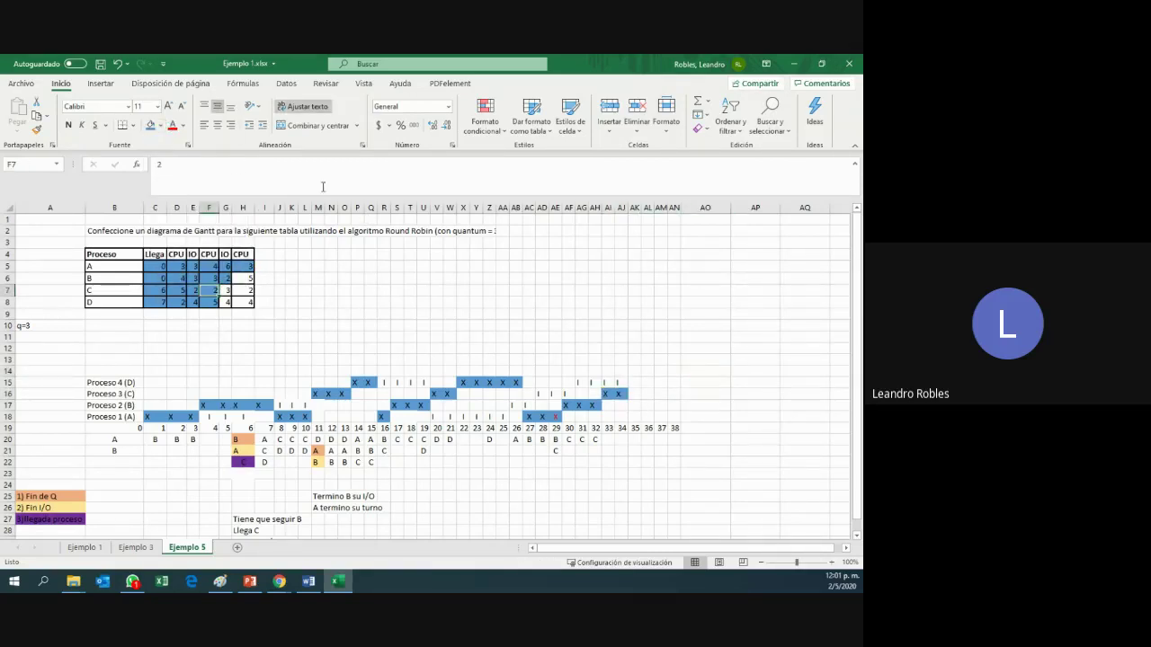
left_click(504, 318)
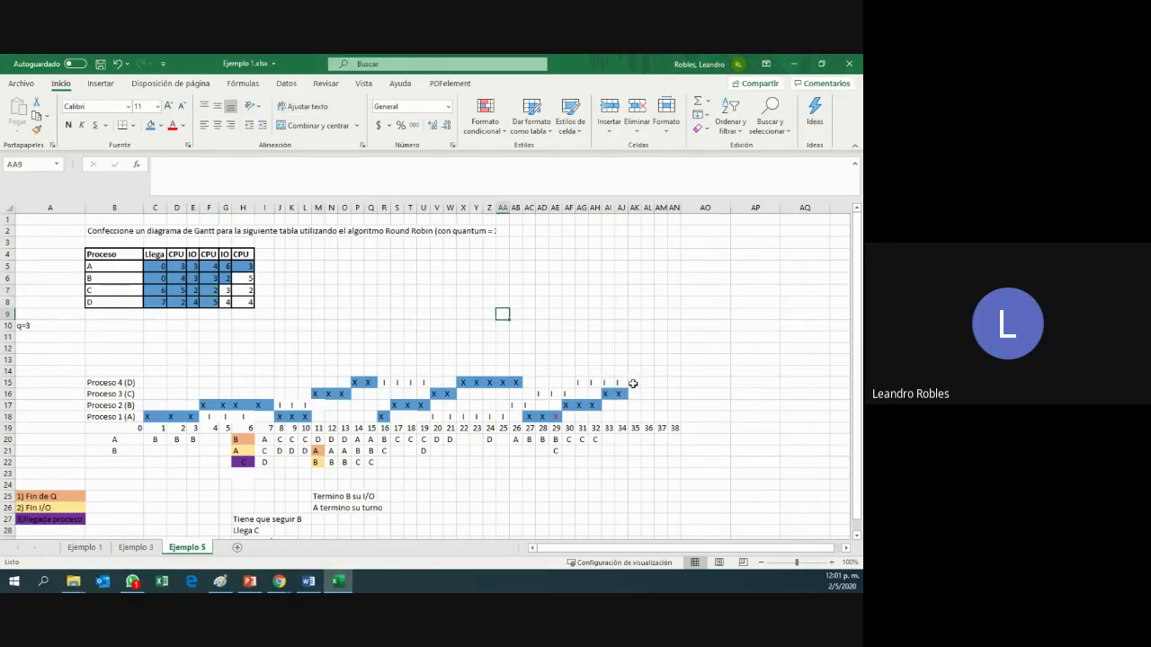
- Extend the time scale in row 19 up to 45 and narrow columns AO to AU to match the chart's columns
left_click_drag(582, 429, 848, 438)
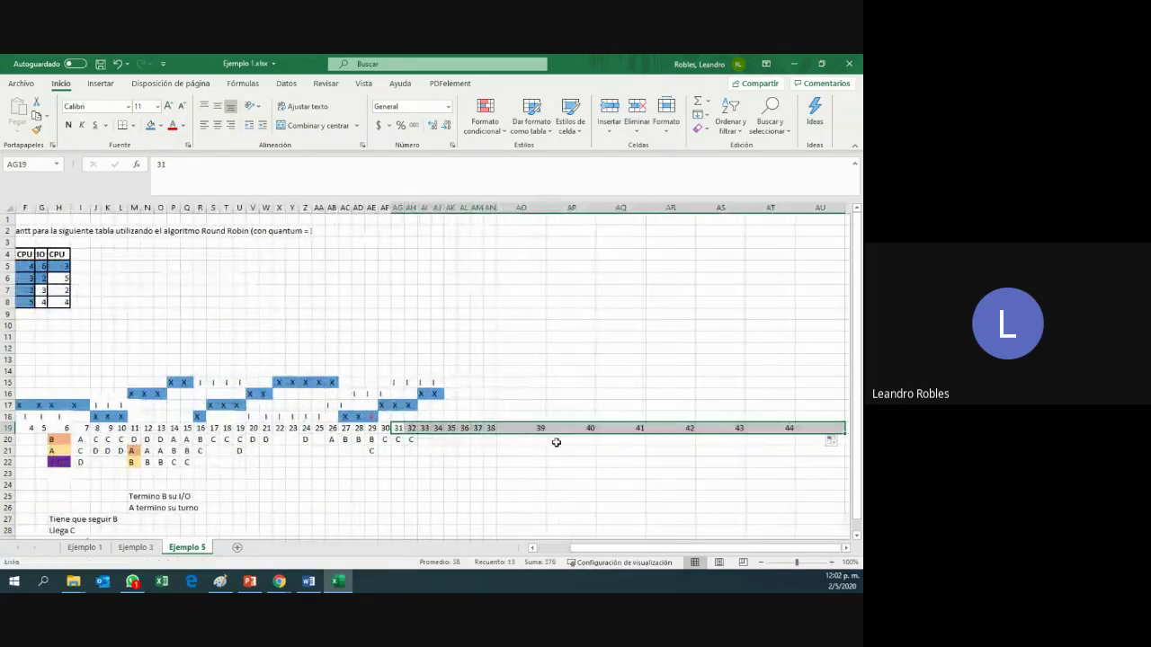
left_click(538, 310)
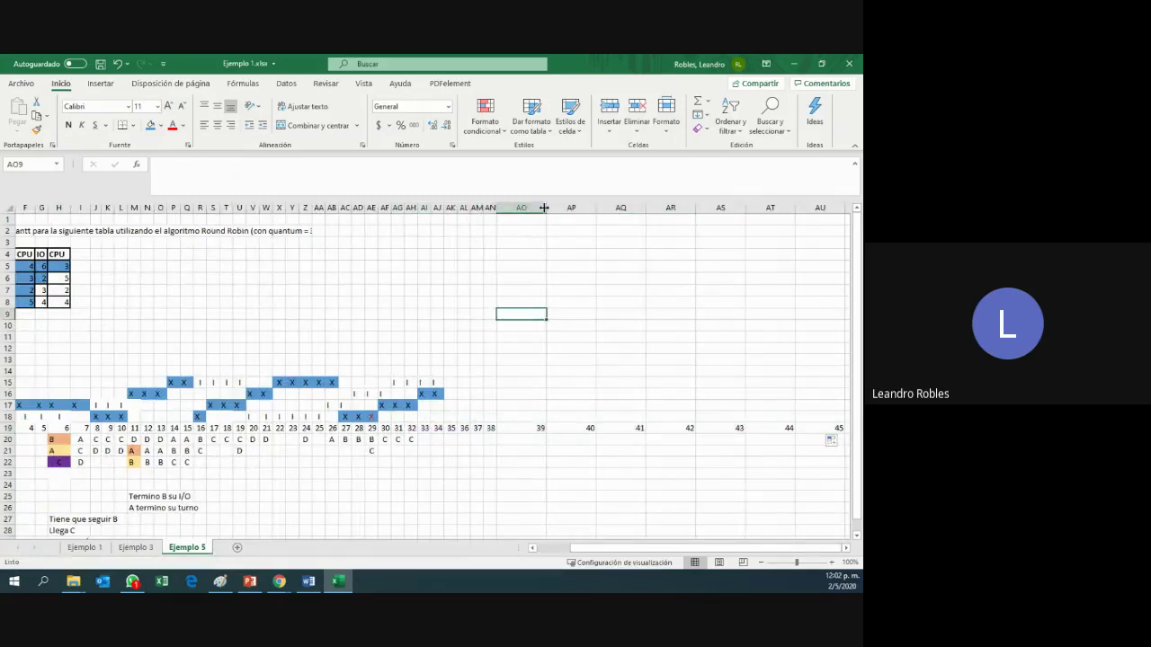
left_click_drag(546, 208, 590, 208)
left_click(608, 395)
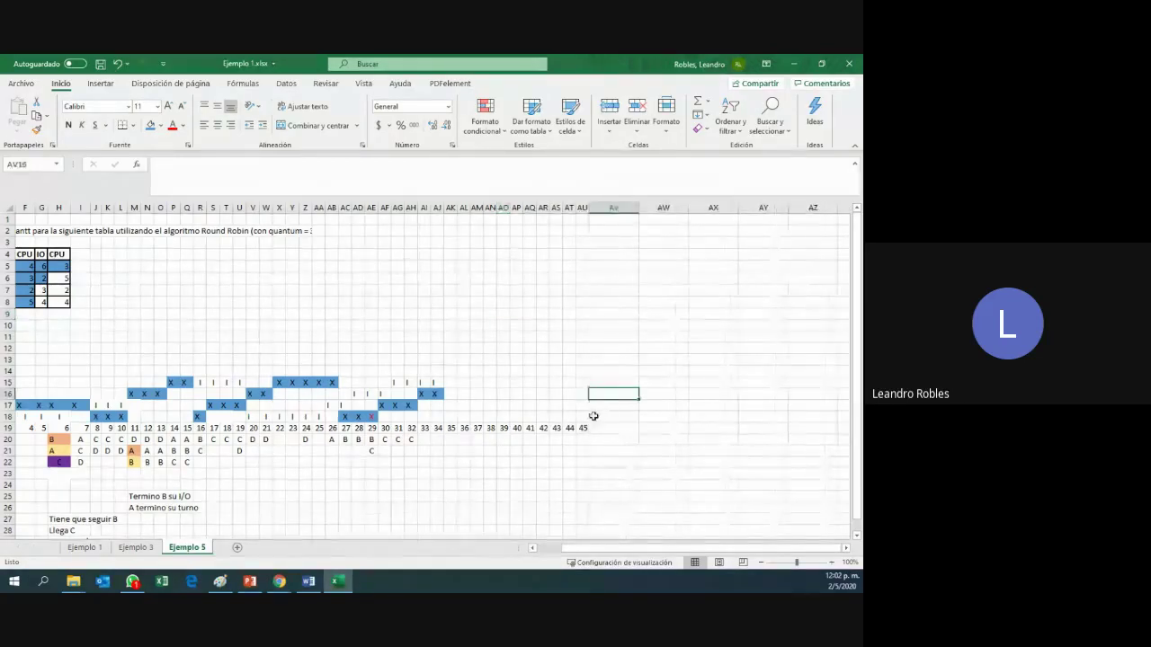
- Mark process C's I/O slots at times 35 to 37 with I in AK16:AM16
key("Left")
key("Left")
key("Left")
key("Left")
key("Left")
key("Left")
key("Left")
key("Left")
key("Left")
key("Left")
key("Left")
key("Left")
key("Left")
key("Left")
key("Left")
key("Left")
key("Left")
key("Left")
key("Left")
key("Left")
key("Left")
key("Left")
key("Left")
key("Left")
key("Left")
key("Left")
key("Left")
key("Left")
key("Left")
key("Left")
key("Left")
key("Left")
key("Left")
key("Left")
key("Left")
key("Left")
key("Left")
key("Left")
key("Left")
key("Left")
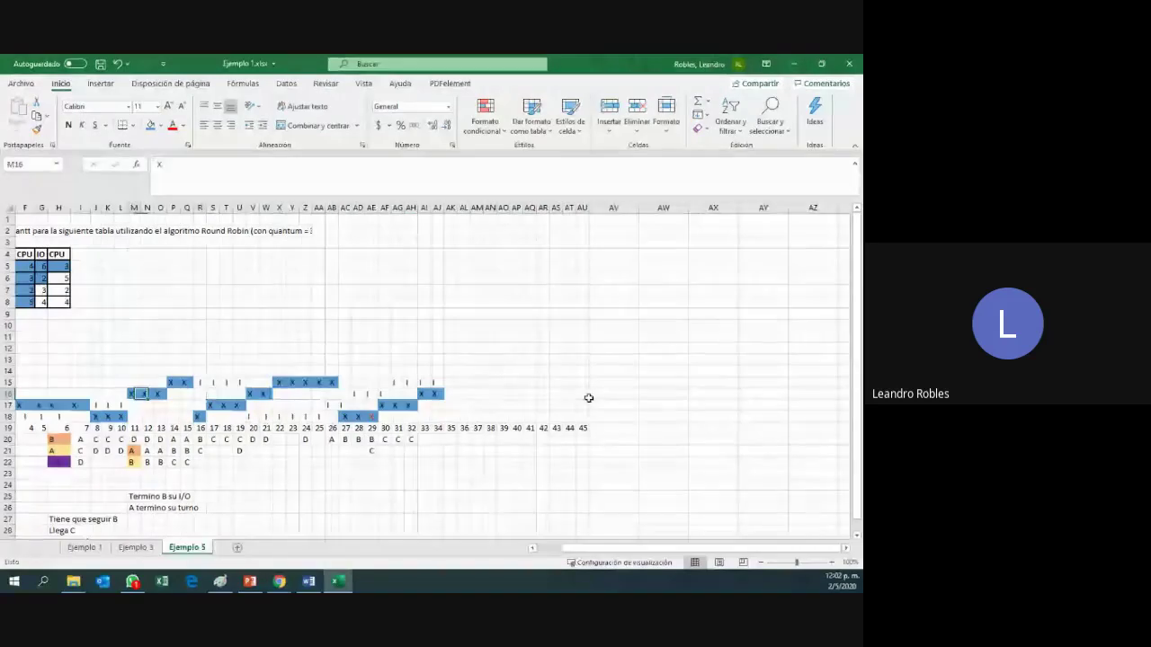
left_click(662, 416)
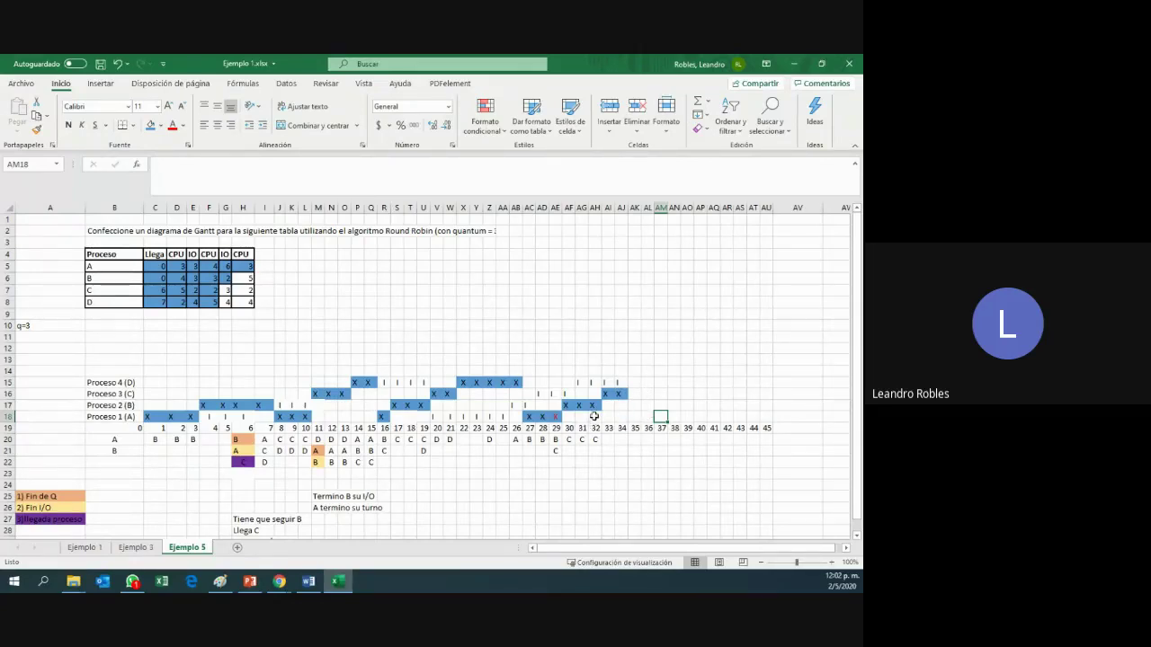
left_click_drag(605, 394, 625, 397)
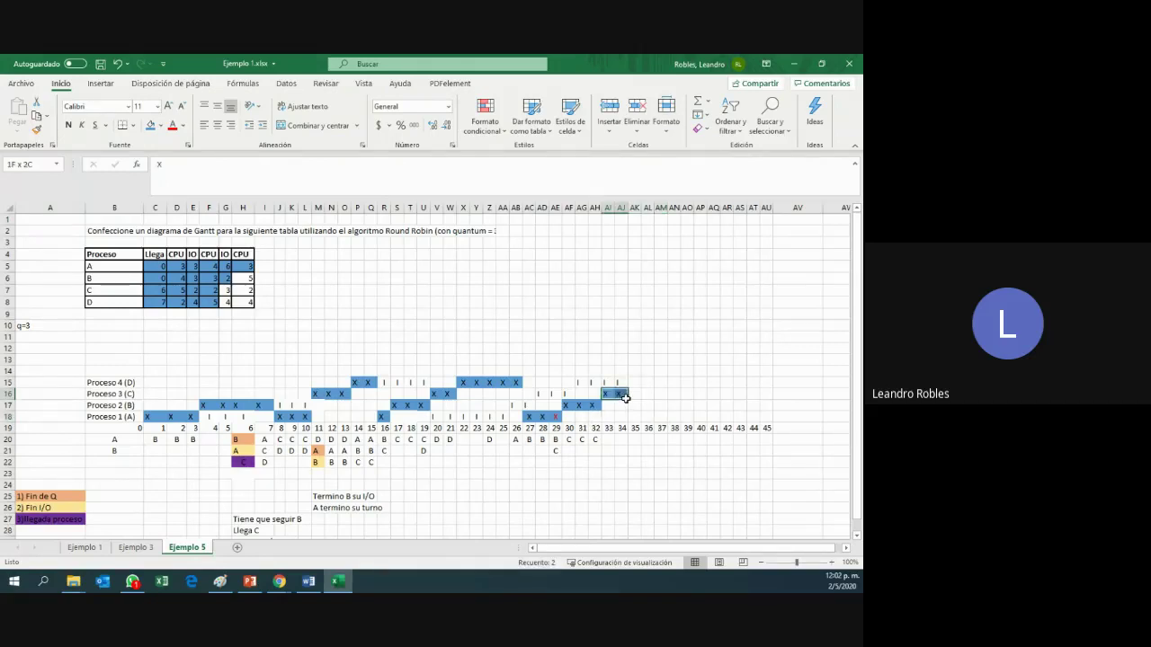
left_click(205, 290)
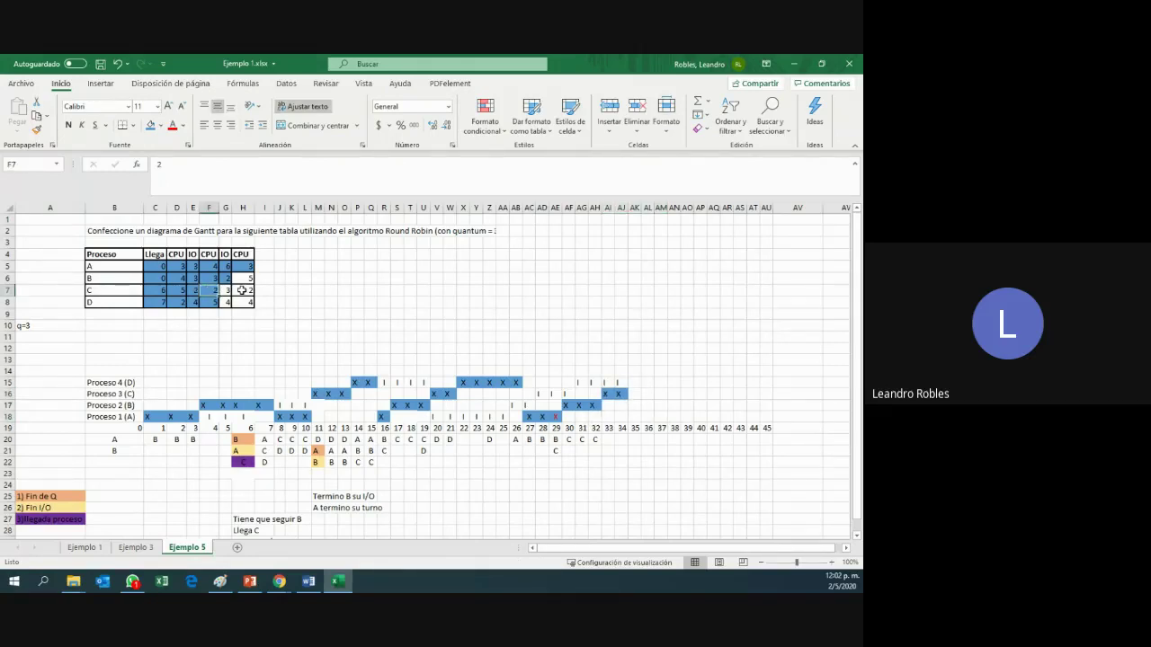
left_click(231, 290)
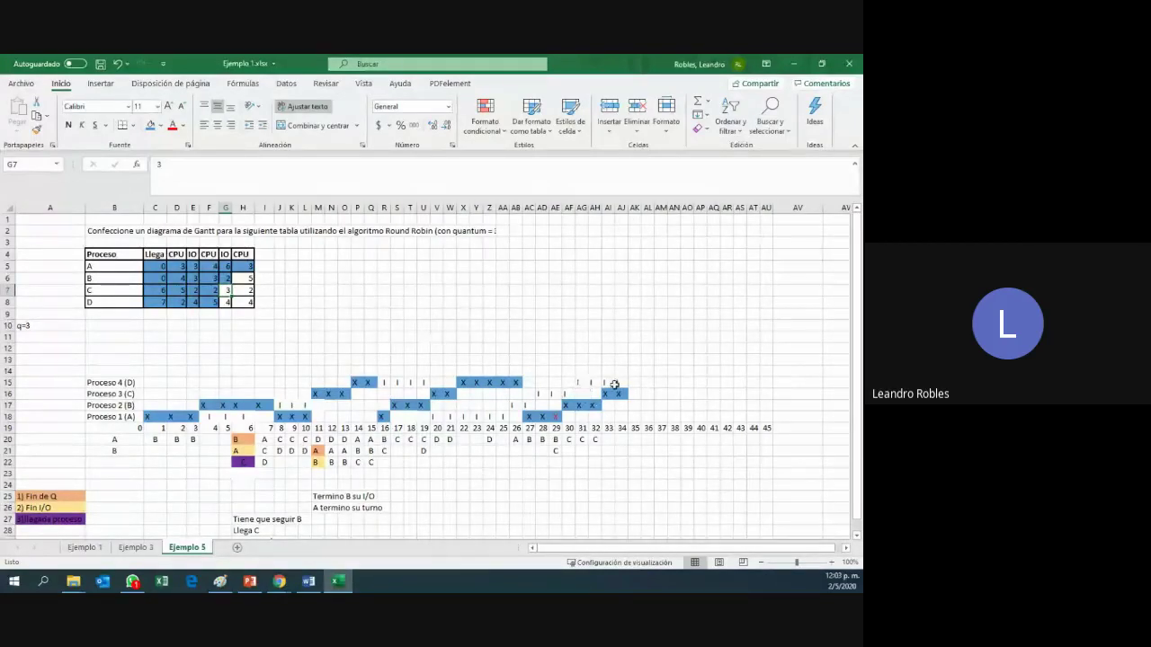
left_click(622, 383)
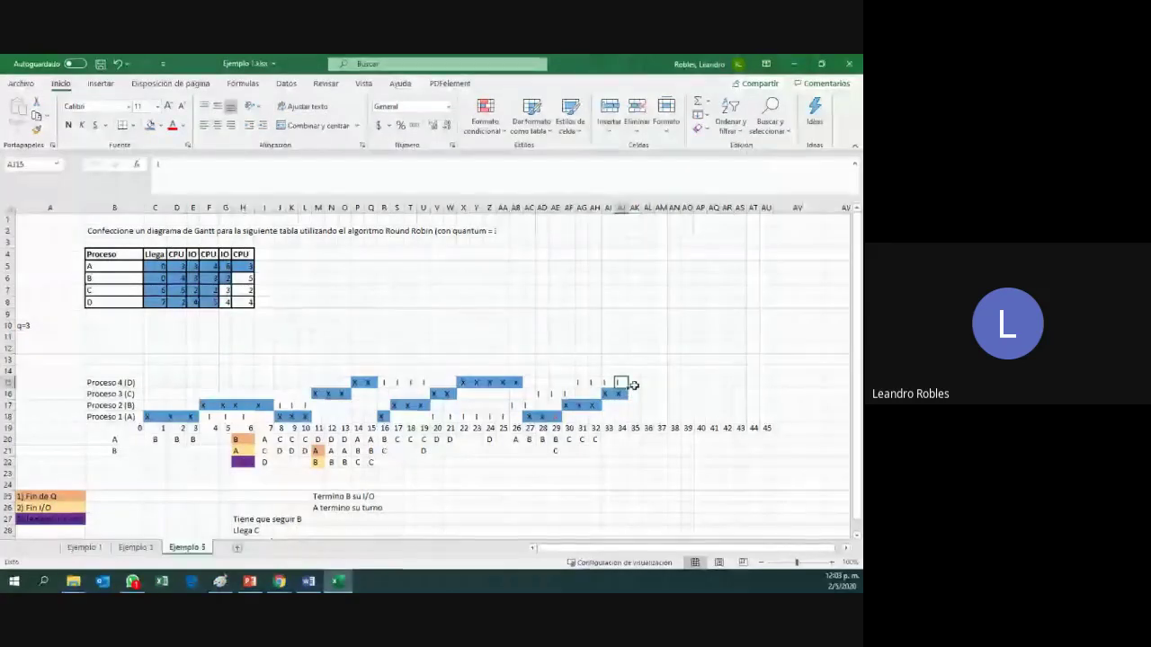
key("ctrl+c")
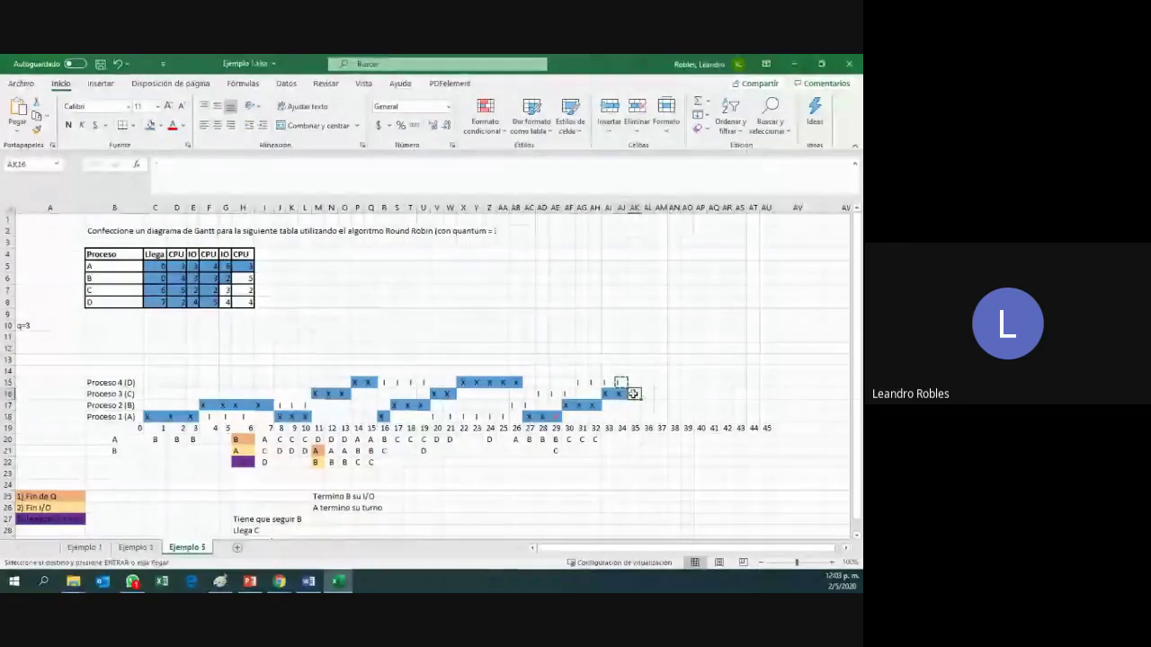
left_click(631, 393)
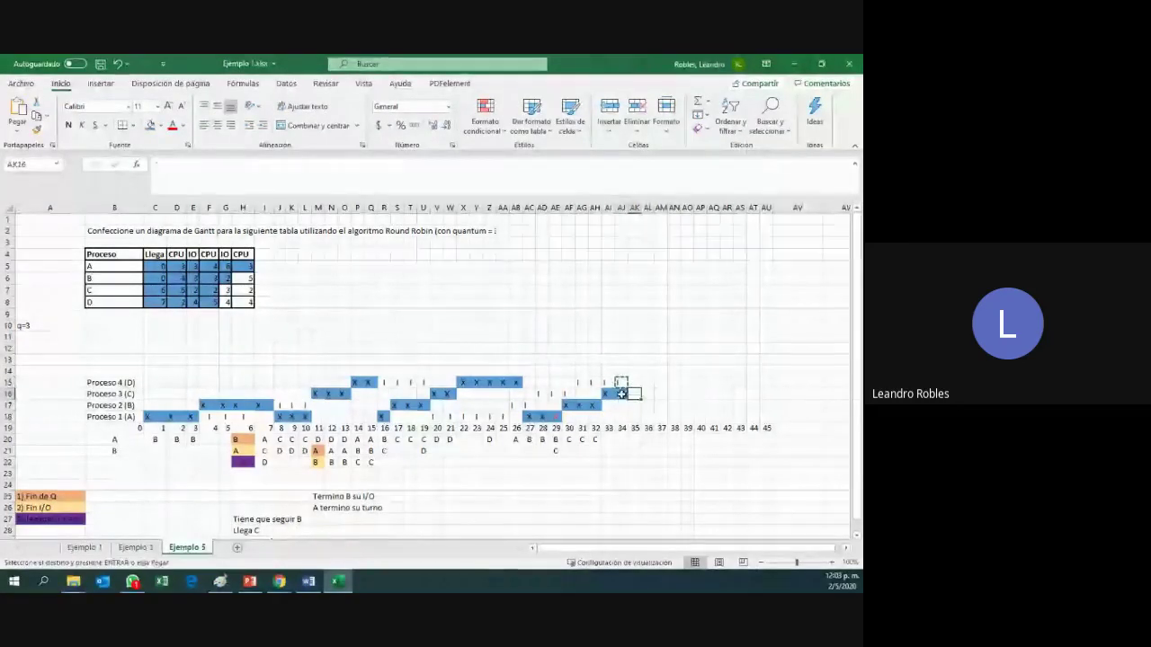
left_click_drag(631, 393, 658, 394)
key("ctrl+v")
left_click(701, 393)
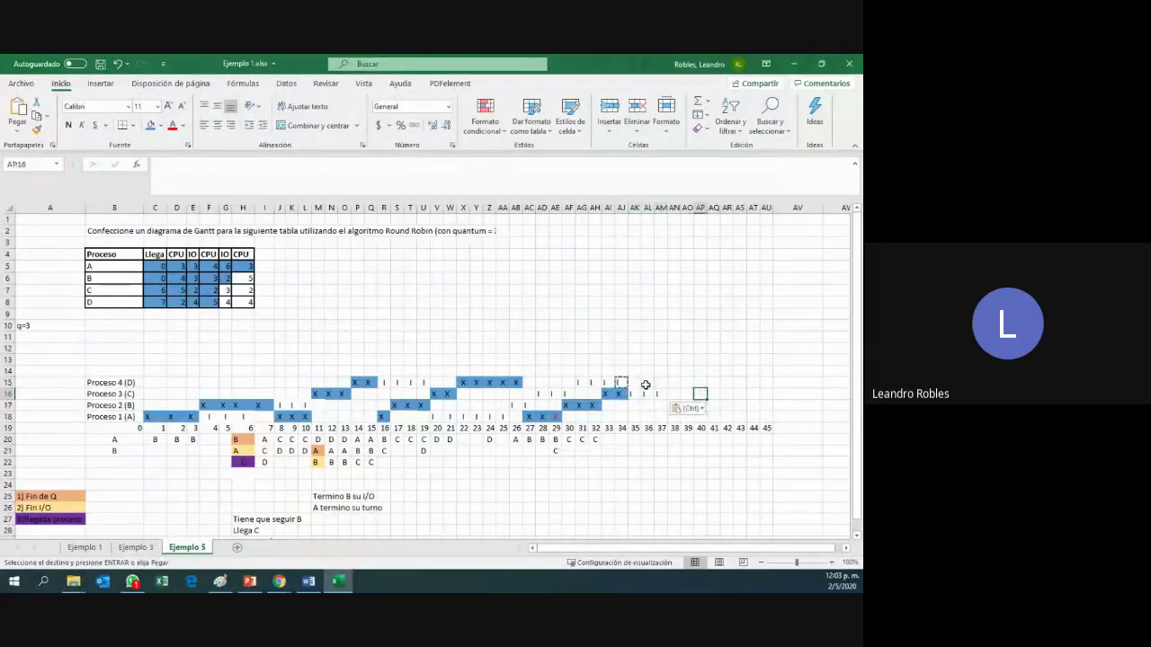
key("Left")
key("Left")
key("Left")
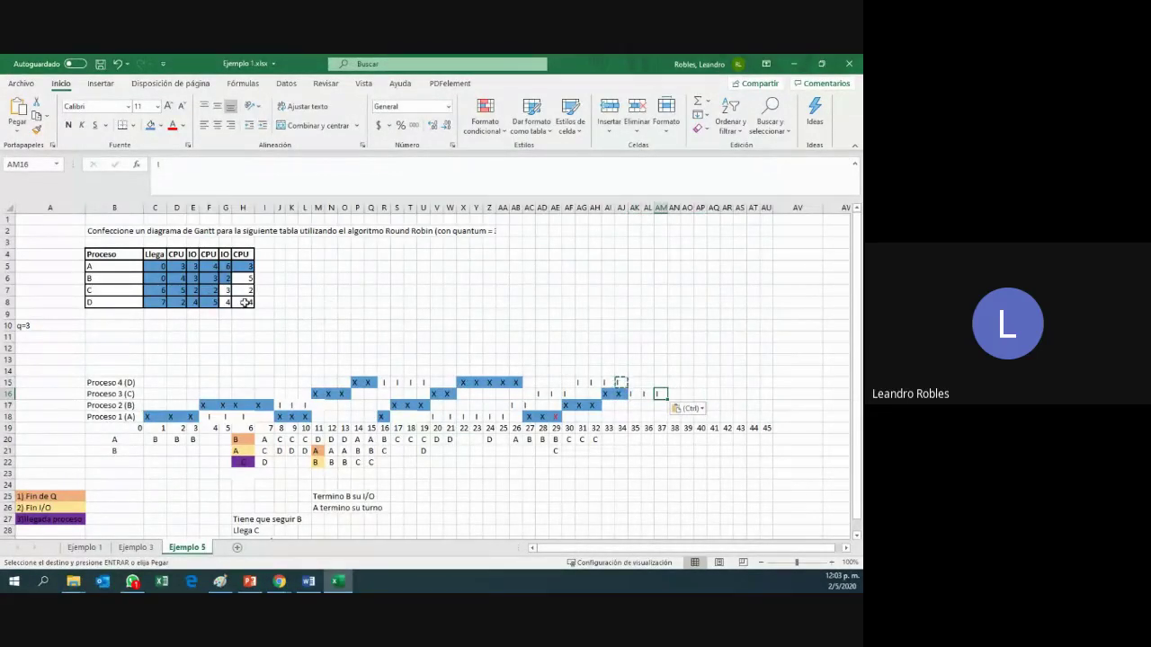
- Shade the second I/O bursts of processes C and D in G7 and G8 blue
left_click(229, 290)
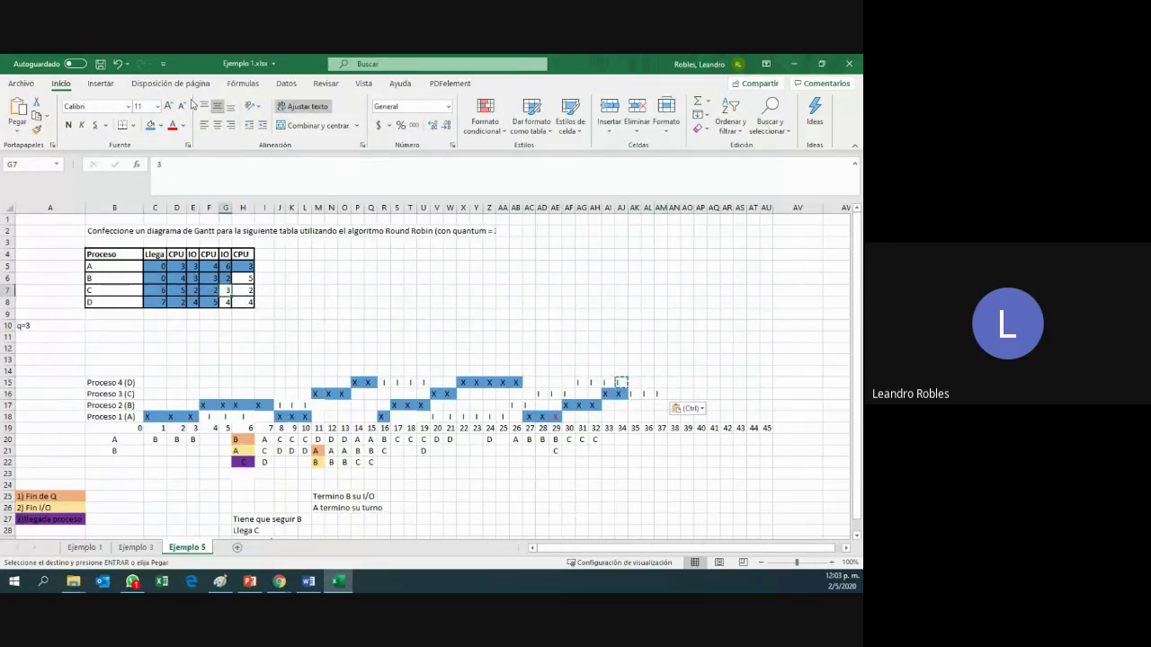
key("Escape")
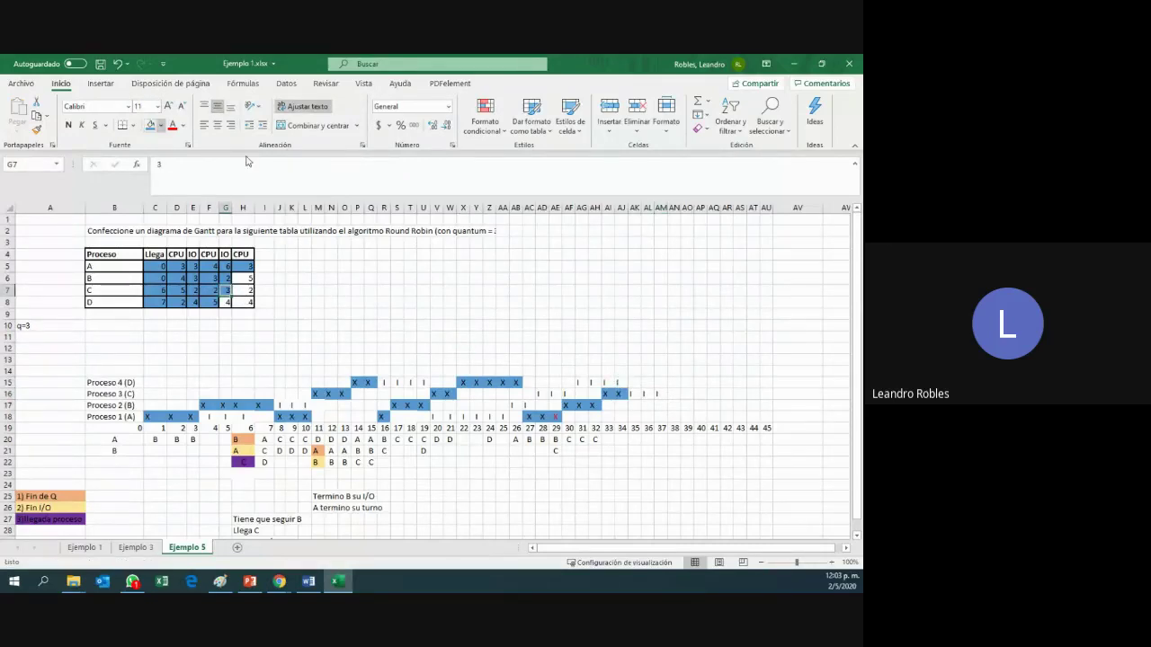
left_click(622, 441)
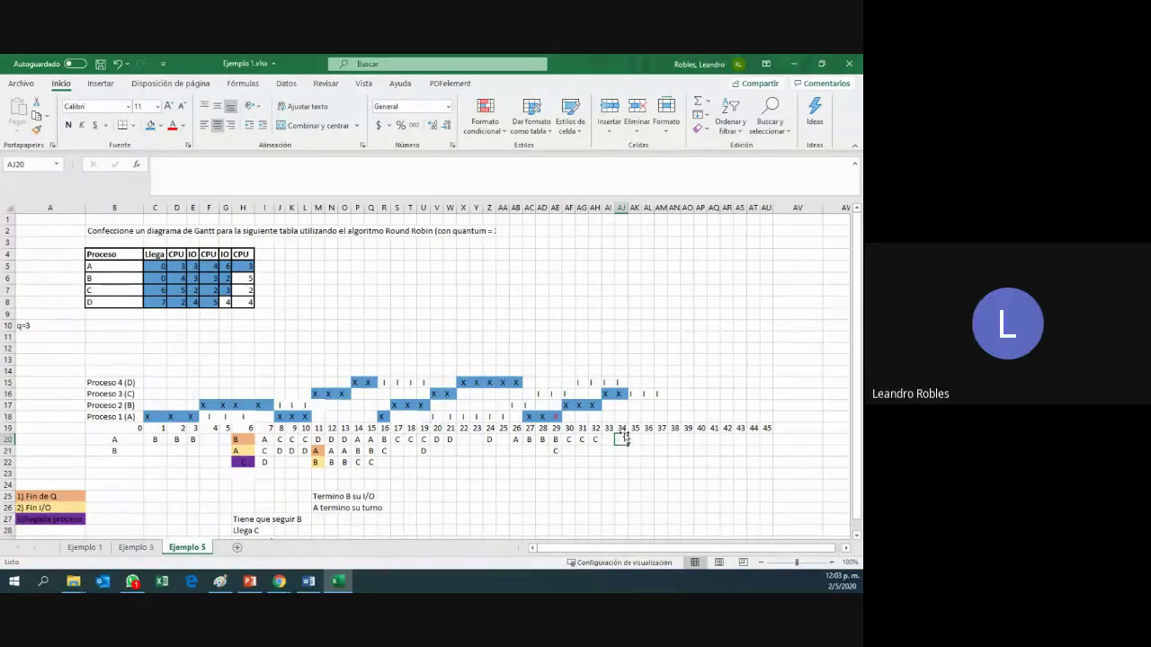
left_click(356, 325)
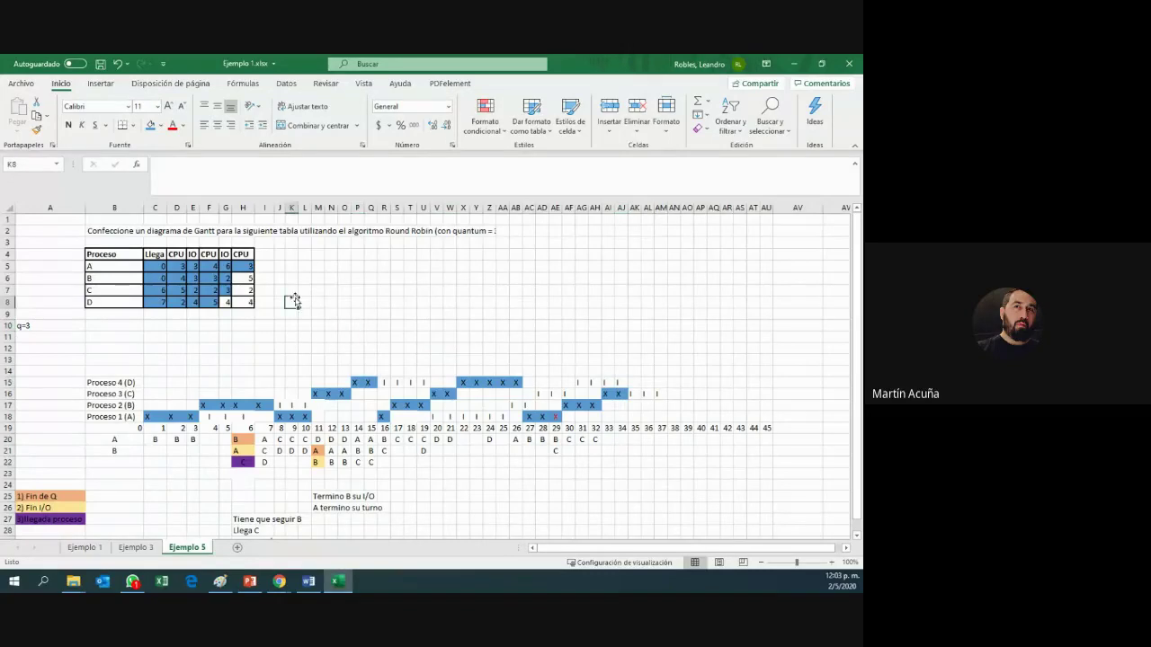
left_click(227, 302)
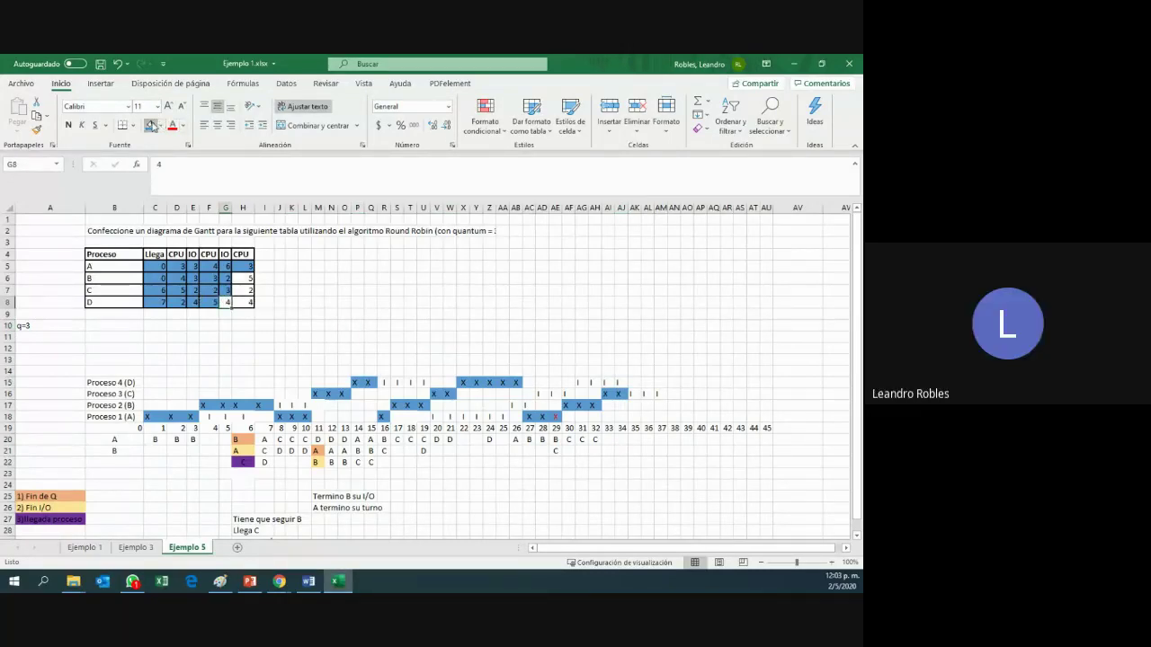
- Check the I/O slots of processes D and C in the chart against their burst lengths in the table
left_click_drag(610, 382, 588, 382)
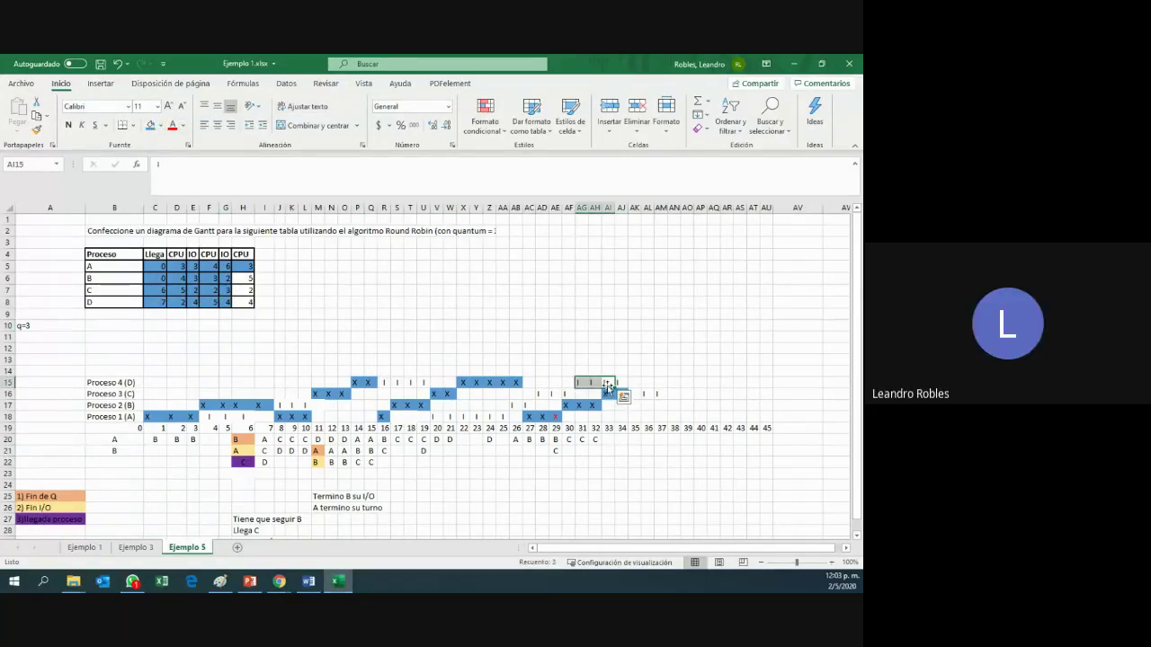
left_click(634, 383)
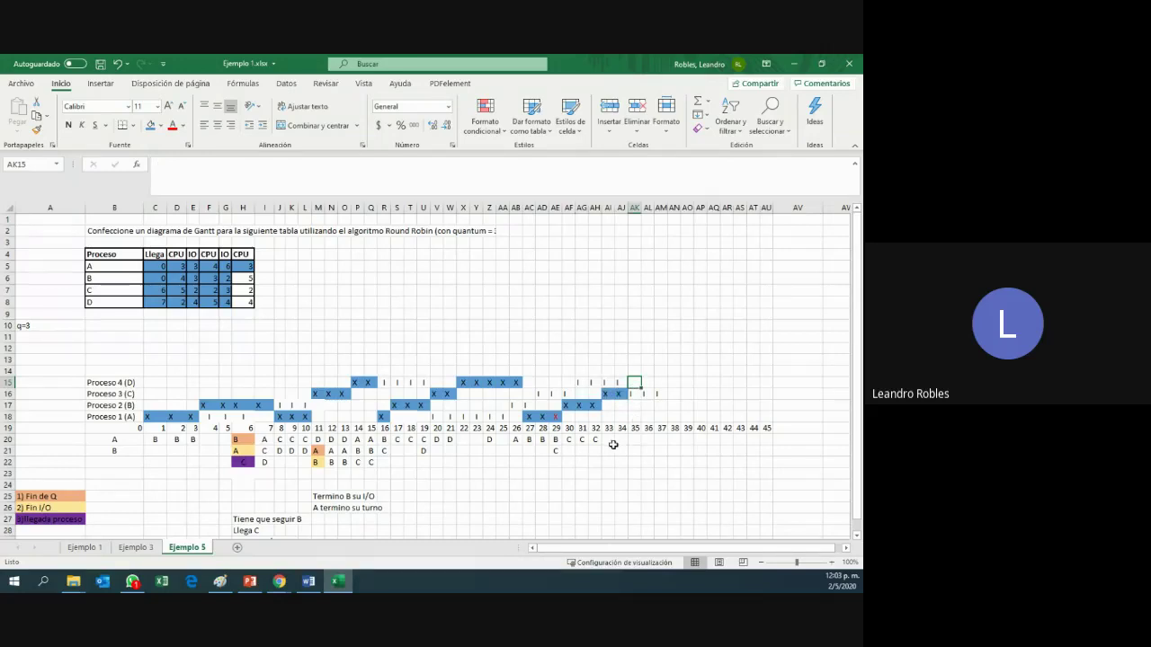
left_click(620, 394)
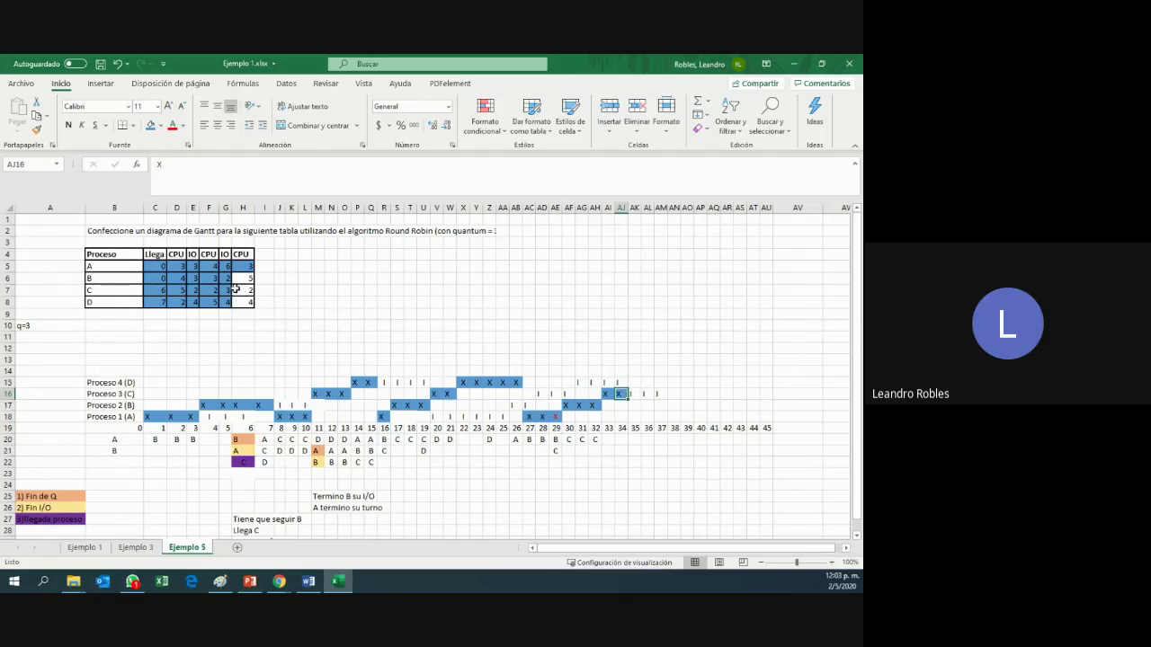
left_click(241, 291)
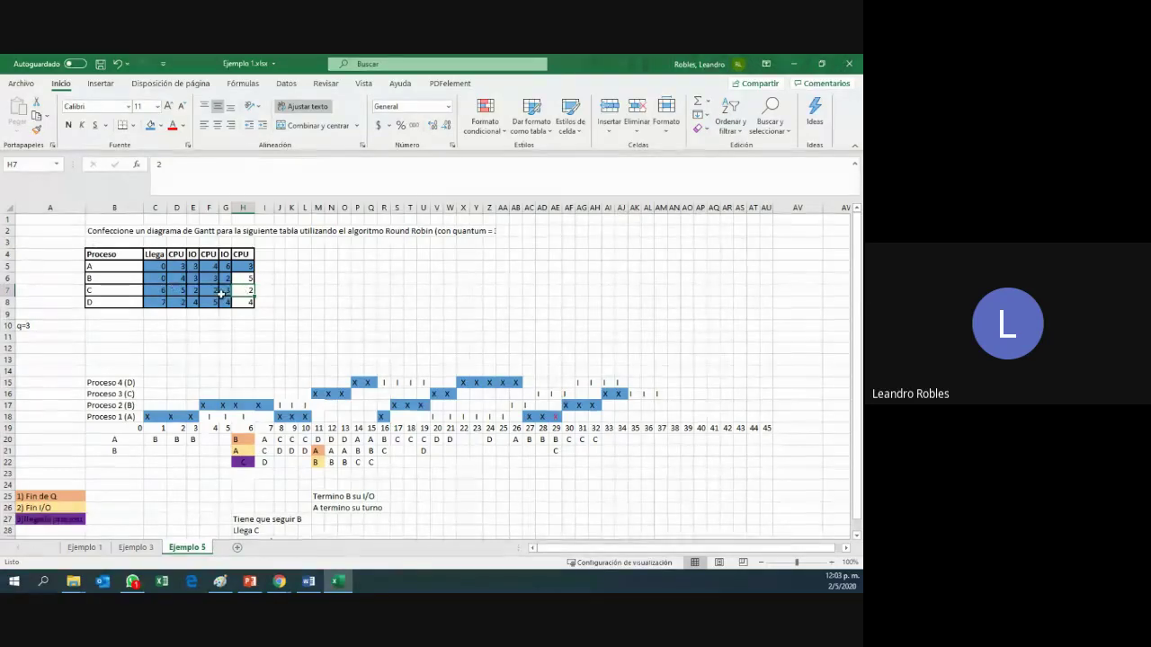
left_click(216, 291)
left_click_drag(635, 394, 647, 394)
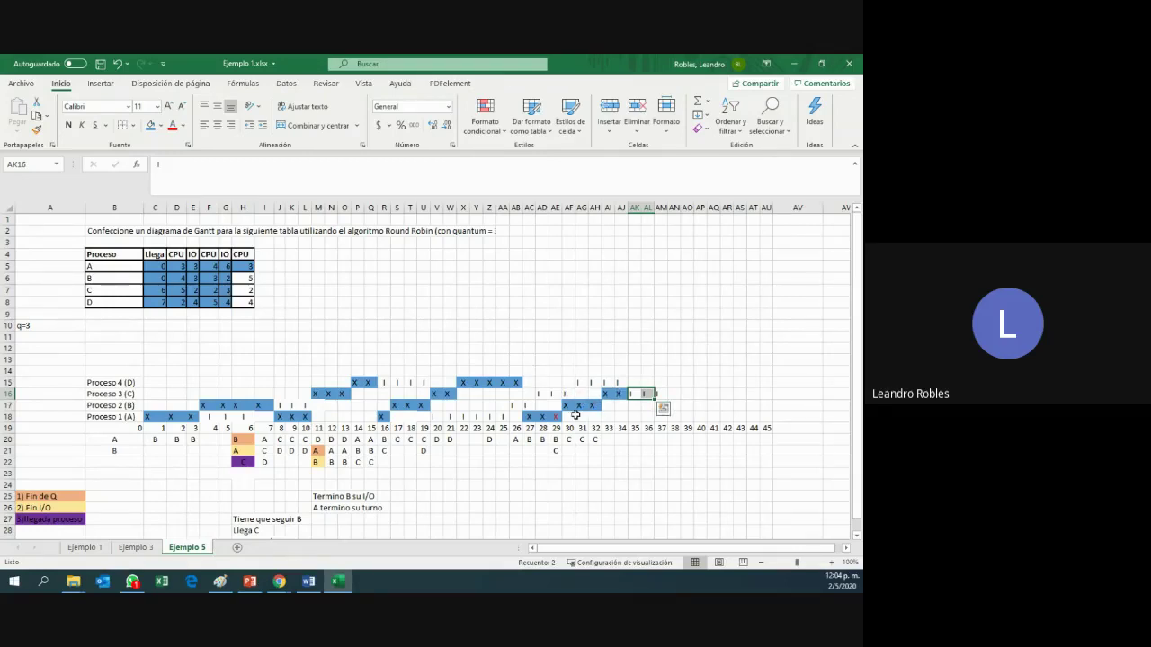
- Add B to the second row of the ready queue at times 31 and 32 in AG21:AH21
left_click(581, 451)
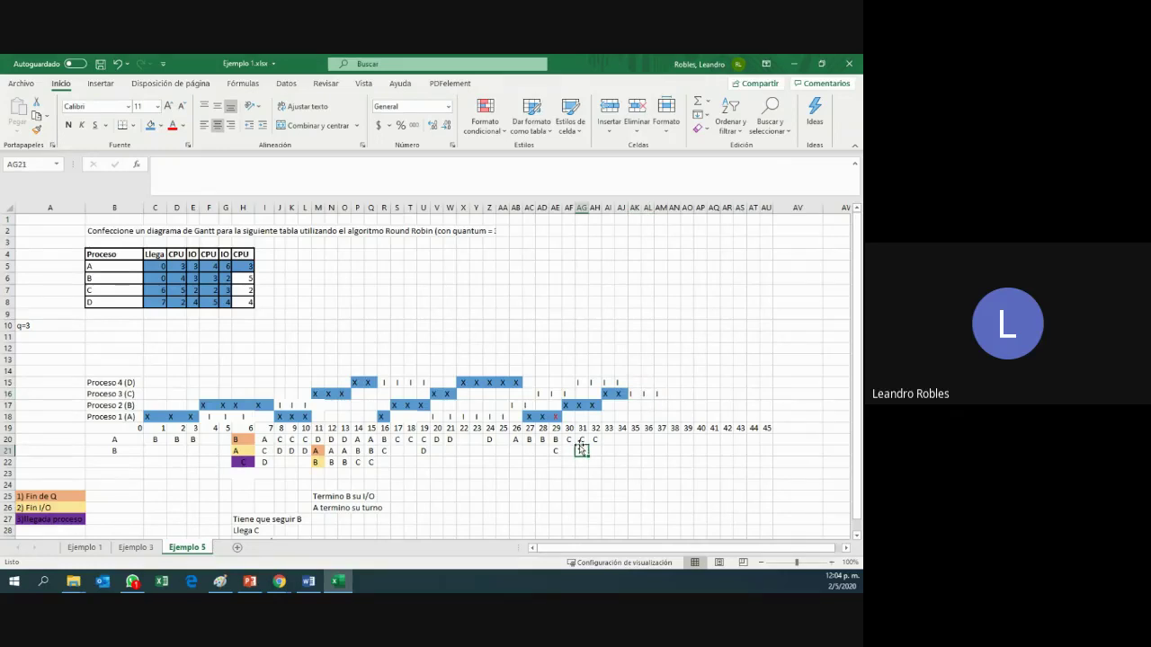
type("B")
left_click(596, 449)
type("B")
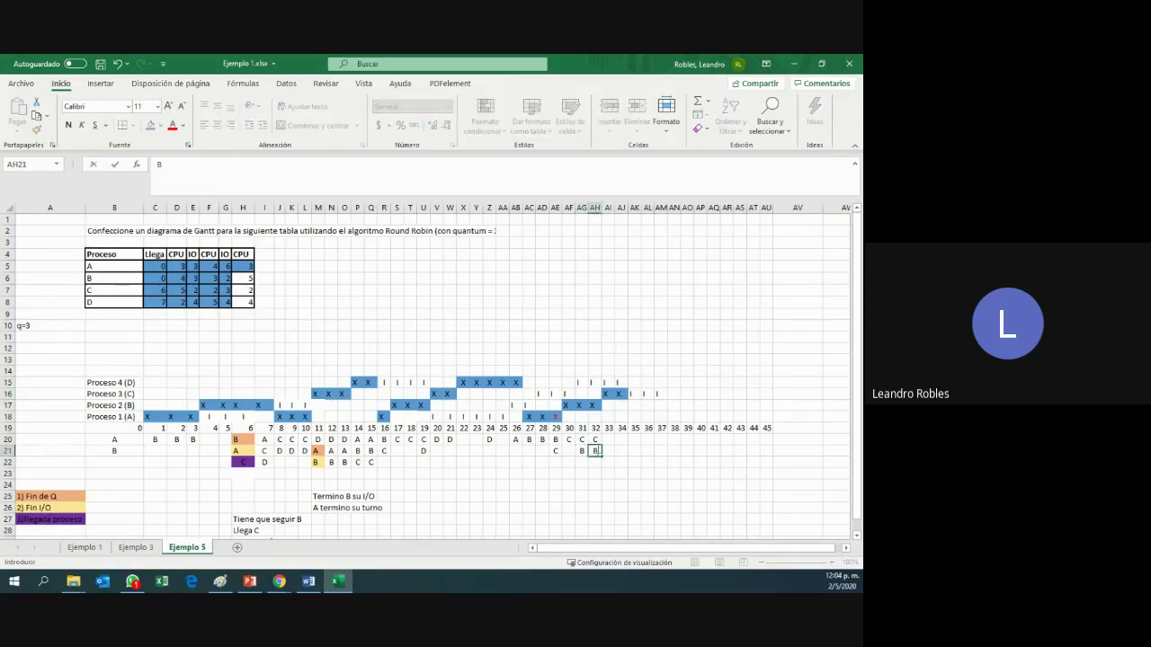
- Mark process B's CPU slots at times 35 and 36 with X in AK17:AL17 on blue shading, with the last X in red
left_click(619, 450)
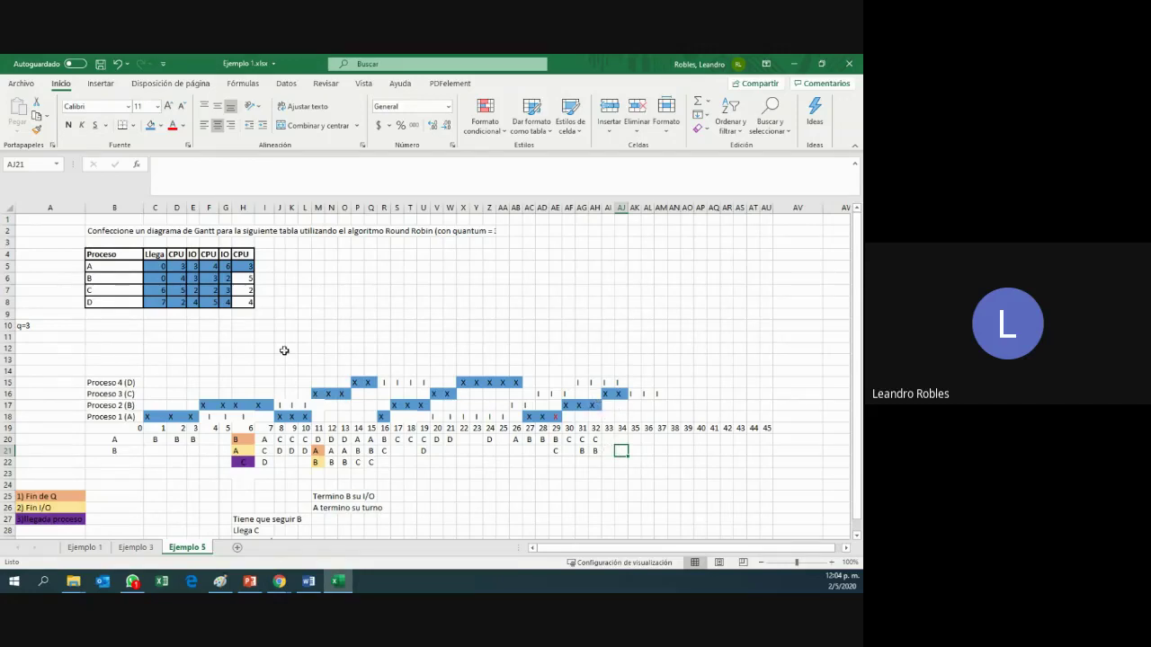
left_click(248, 279)
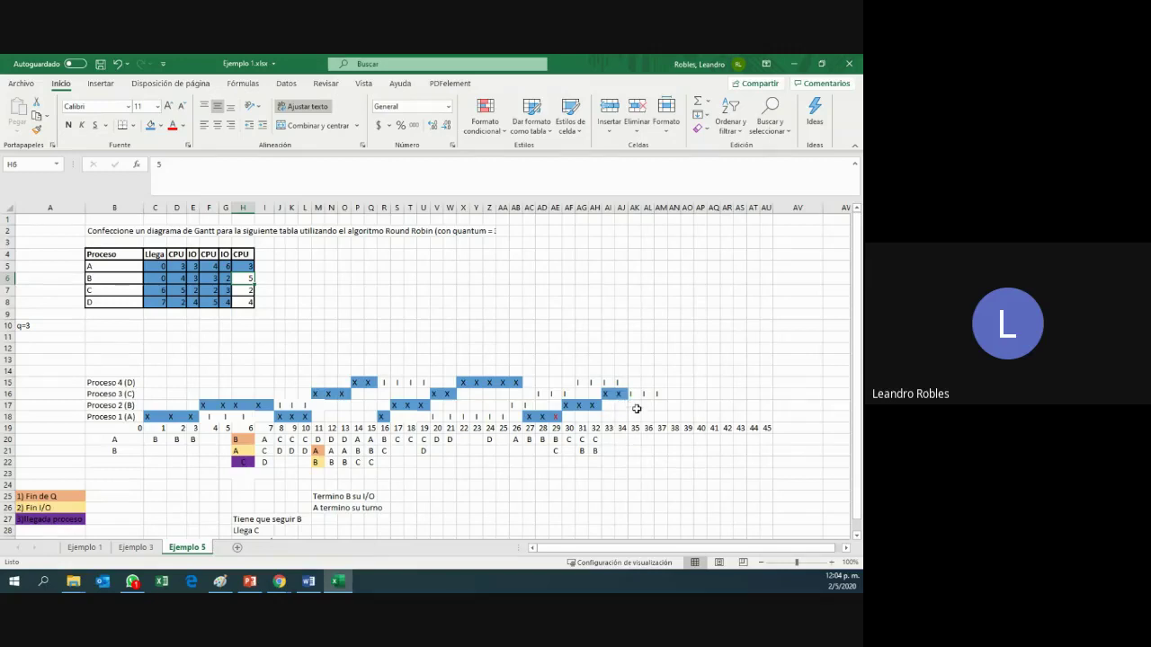
left_click(635, 405)
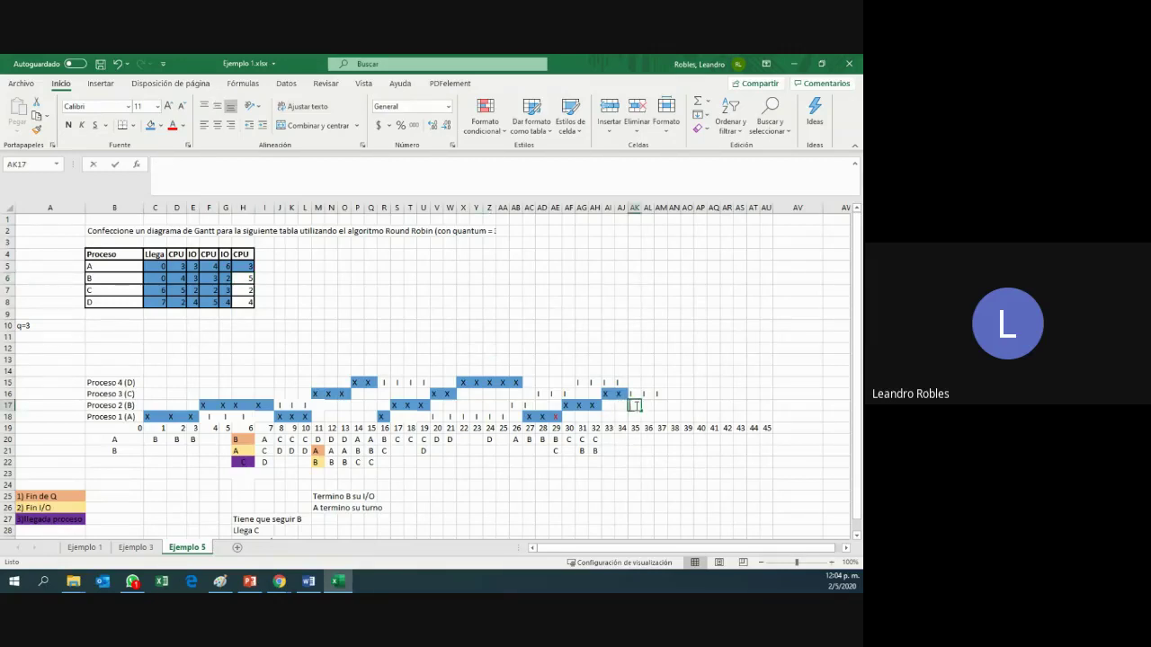
type("X")
key("Tab")
type("X")
left_click(672, 407)
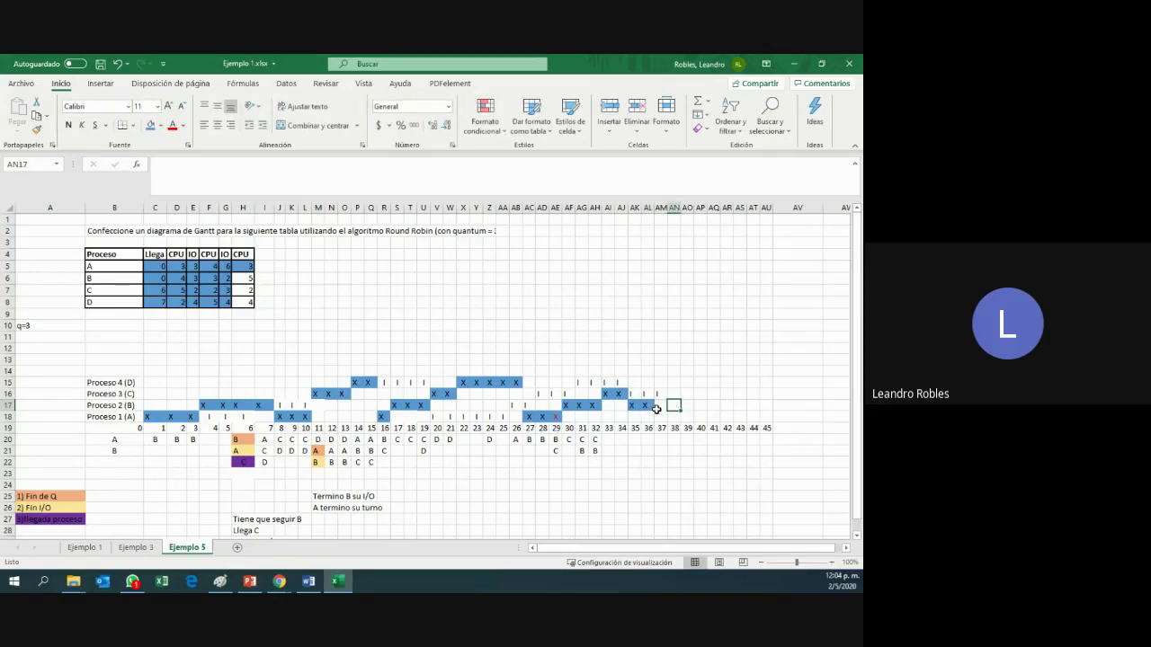
left_click(648, 406)
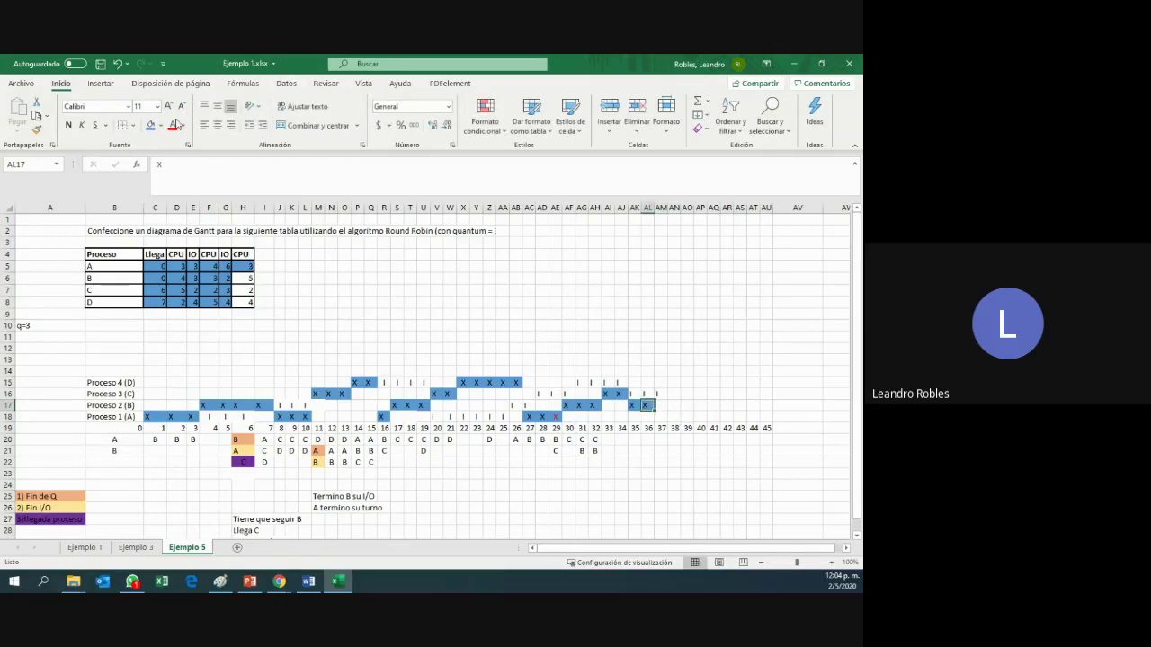
left_click(174, 125)
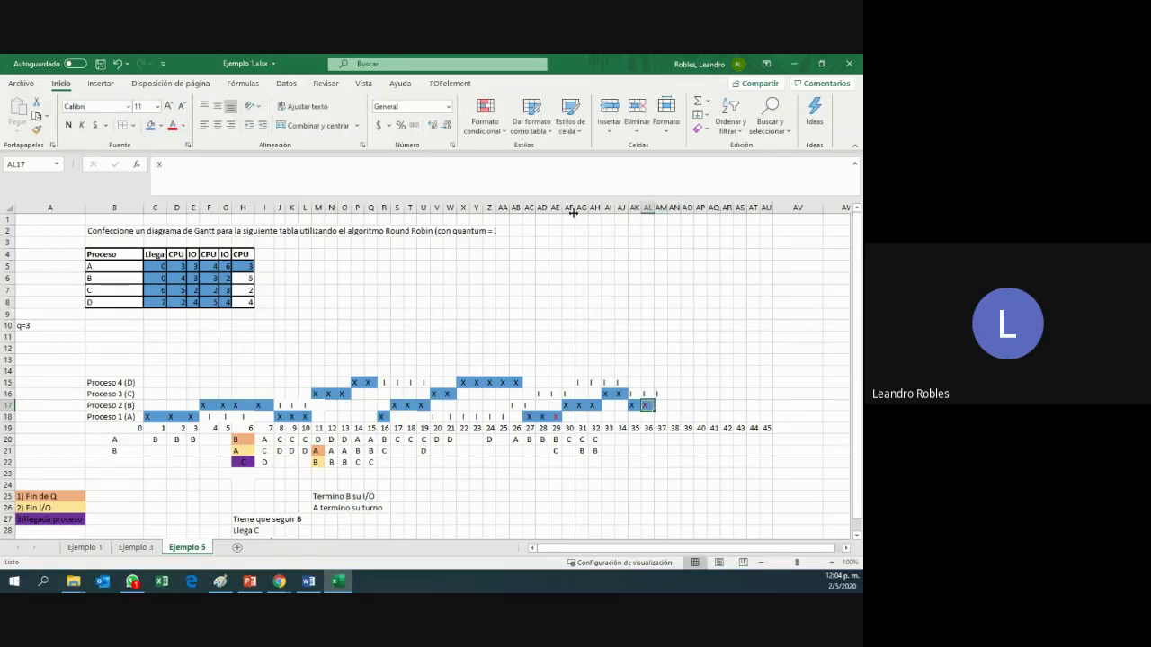
- Enter B in the ready queue at times 33 and 34 in AI20:AJ20
left_click(608, 439)
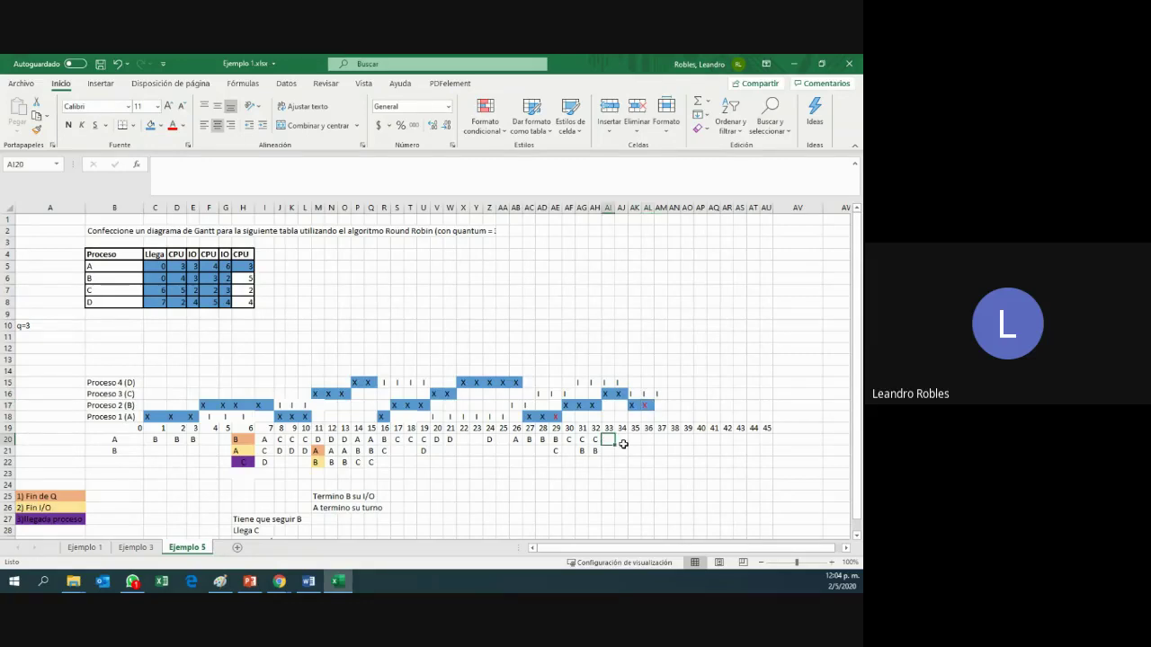
type("B")
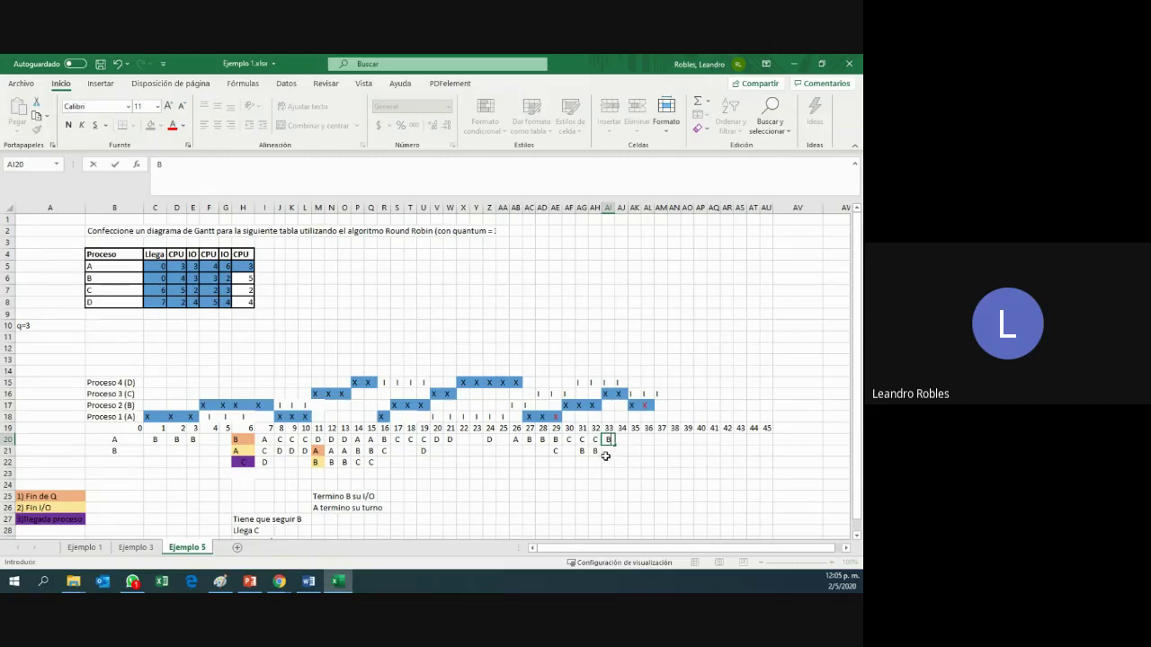
key("Tab")
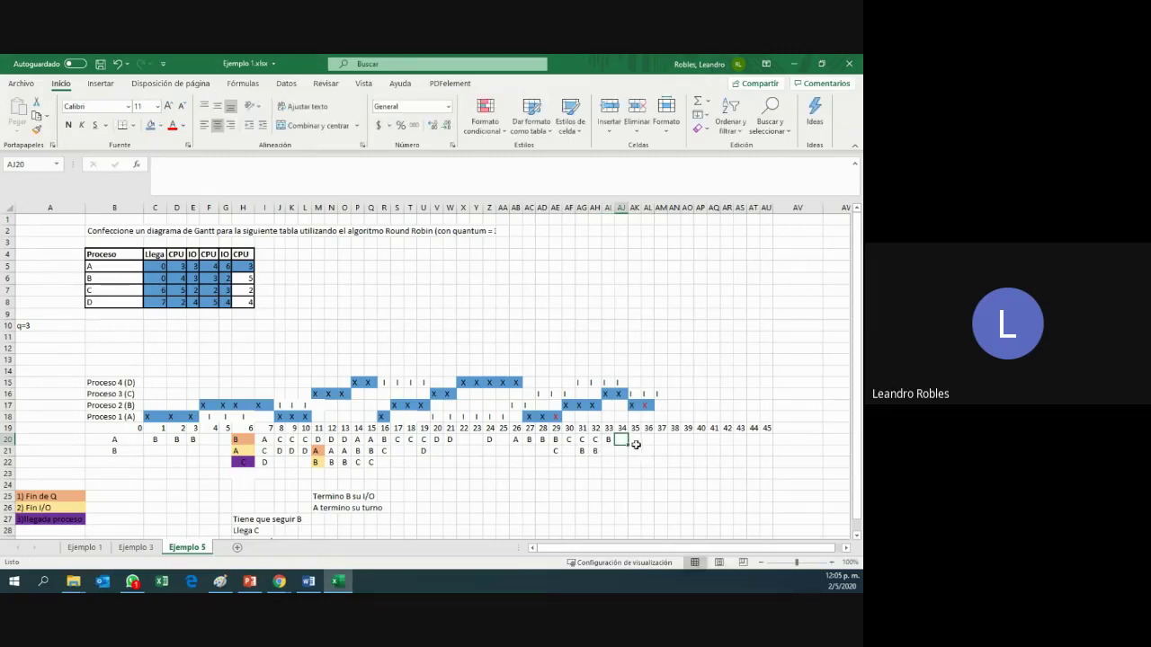
key("Right")
key("Right")
key("Down")
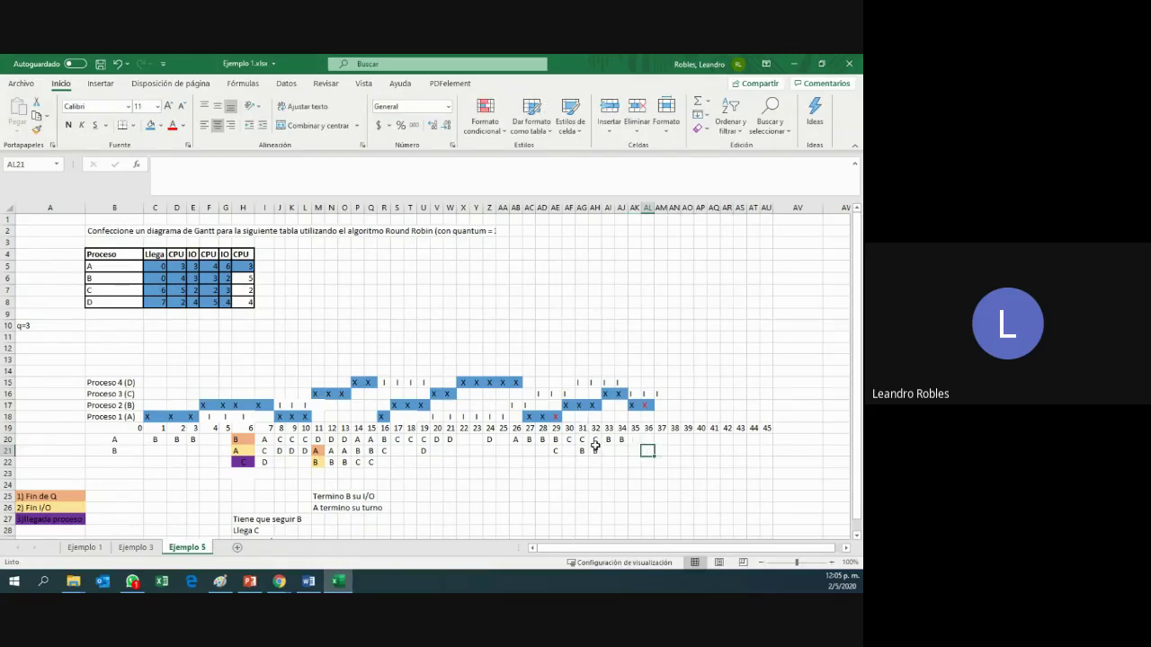
- Clear the B entries from the second row of the ready queue at times 31 and 32 in AG21:AH21
left_click(595, 451)
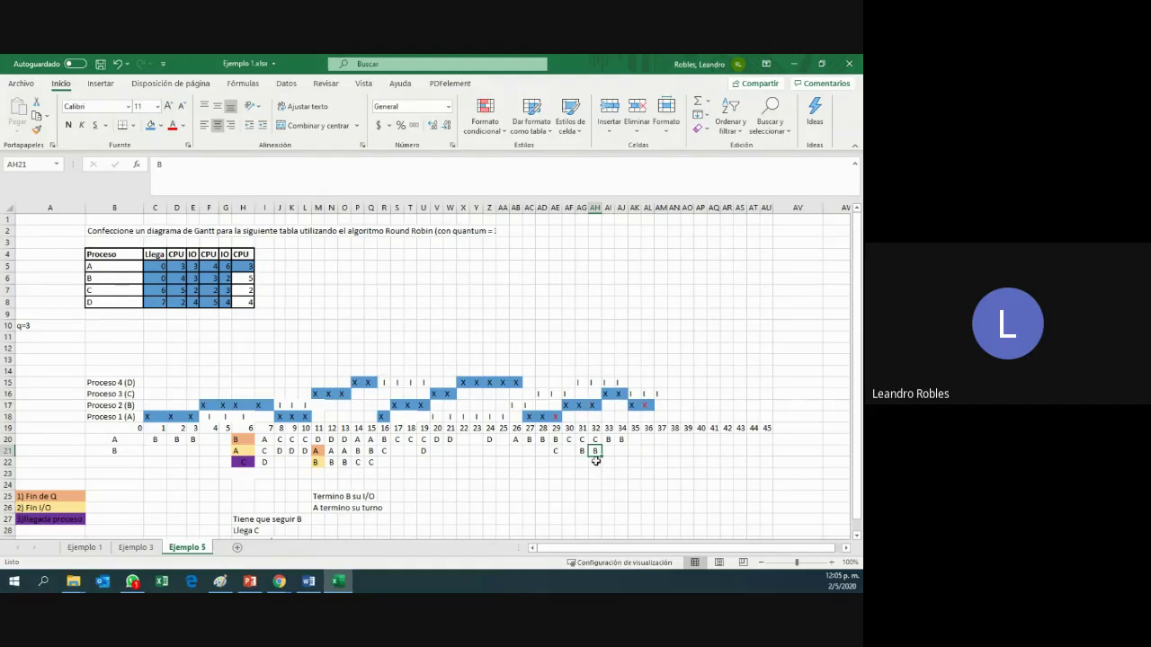
key("BackSpace")
key("Left")
key("BackSpace")
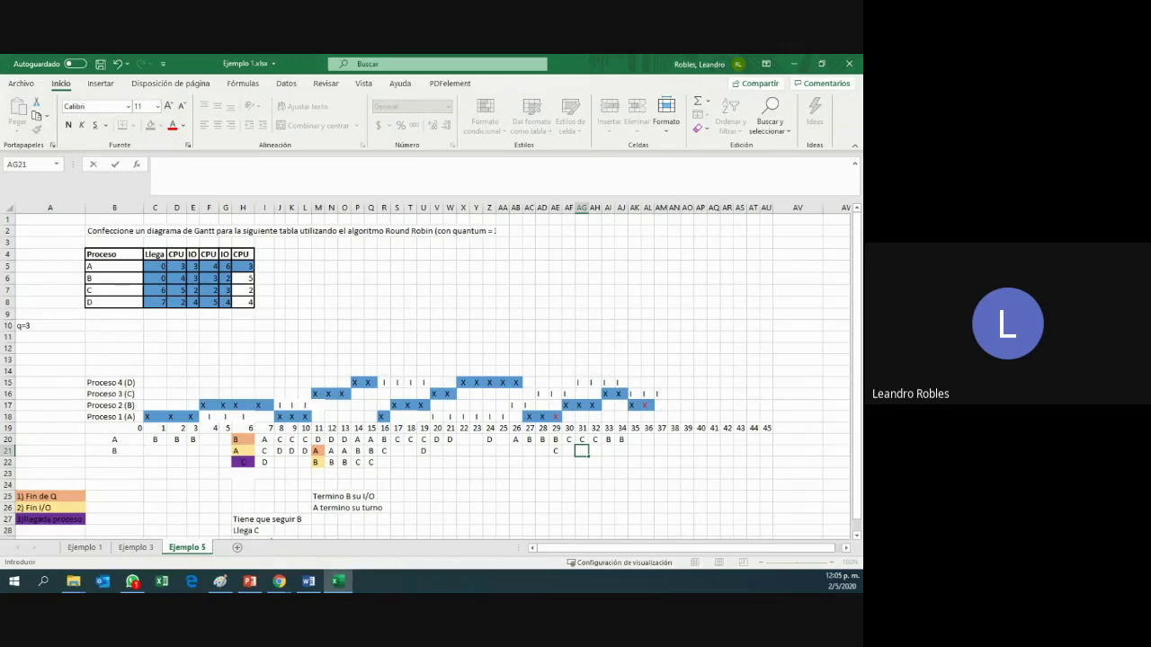
- Enter D in the ready queue below B at time 34 in AJ21 and at times 35 and 36 in AK20:AL20
left_click(620, 452)
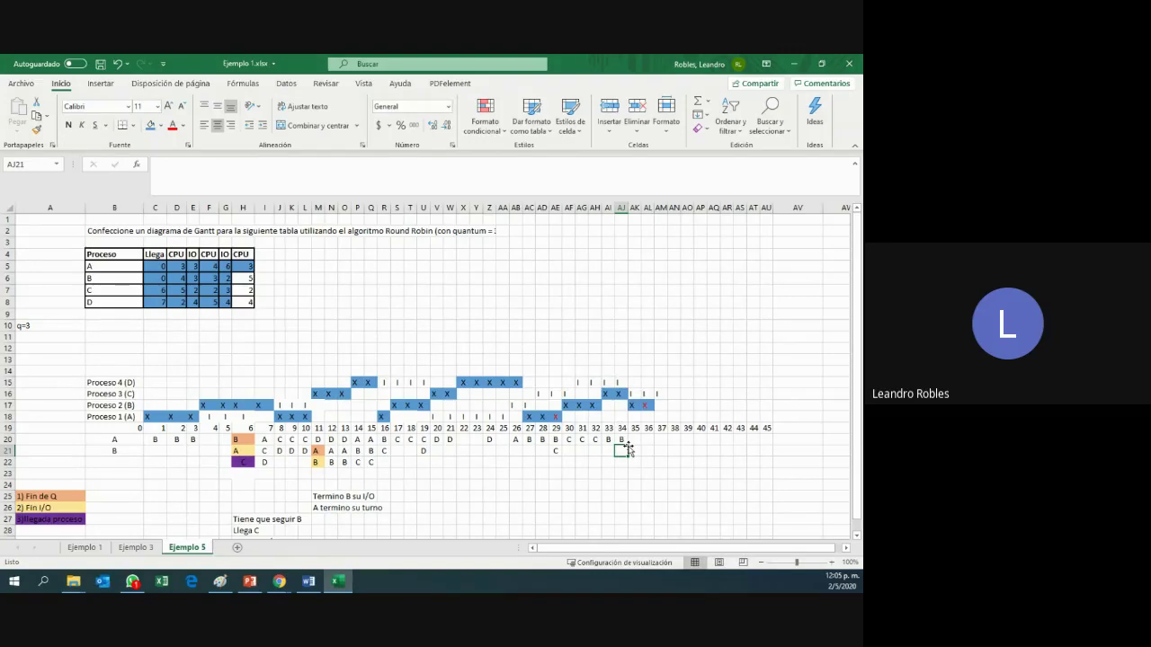
type("D")
left_click(646, 450)
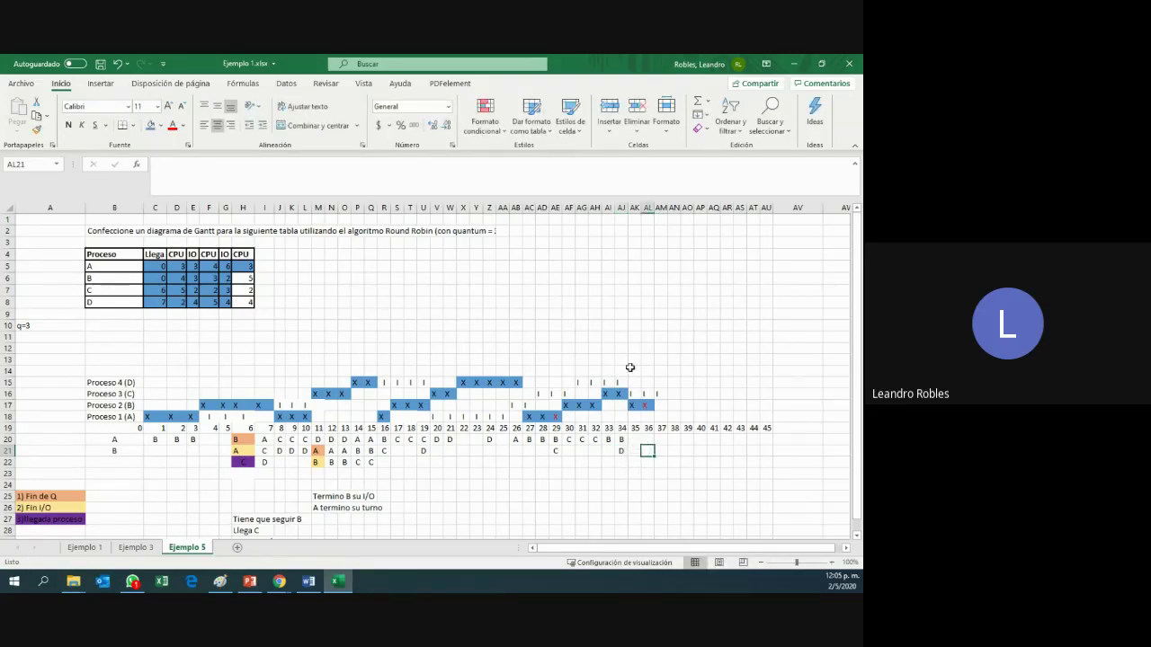
left_click(635, 440)
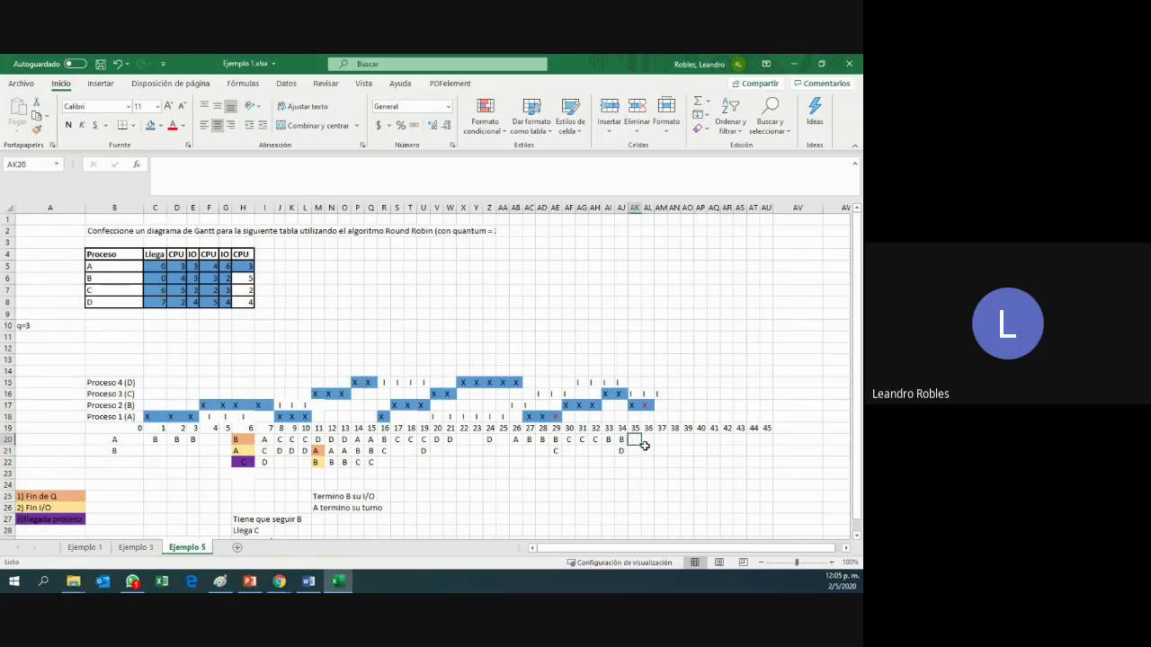
type("D")
left_click(653, 441)
type("D")
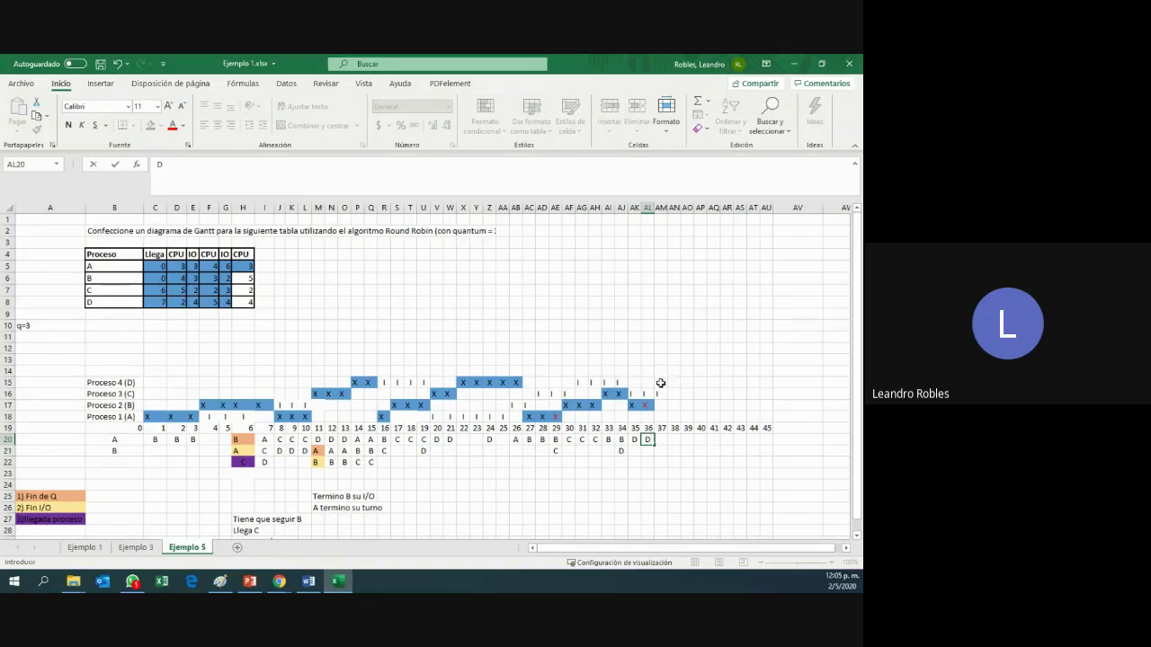
- Shade process B's last CPU burst in H6 and process D's slots at times 37 to 39 in AM15:AO15 blue
left_click(245, 293)
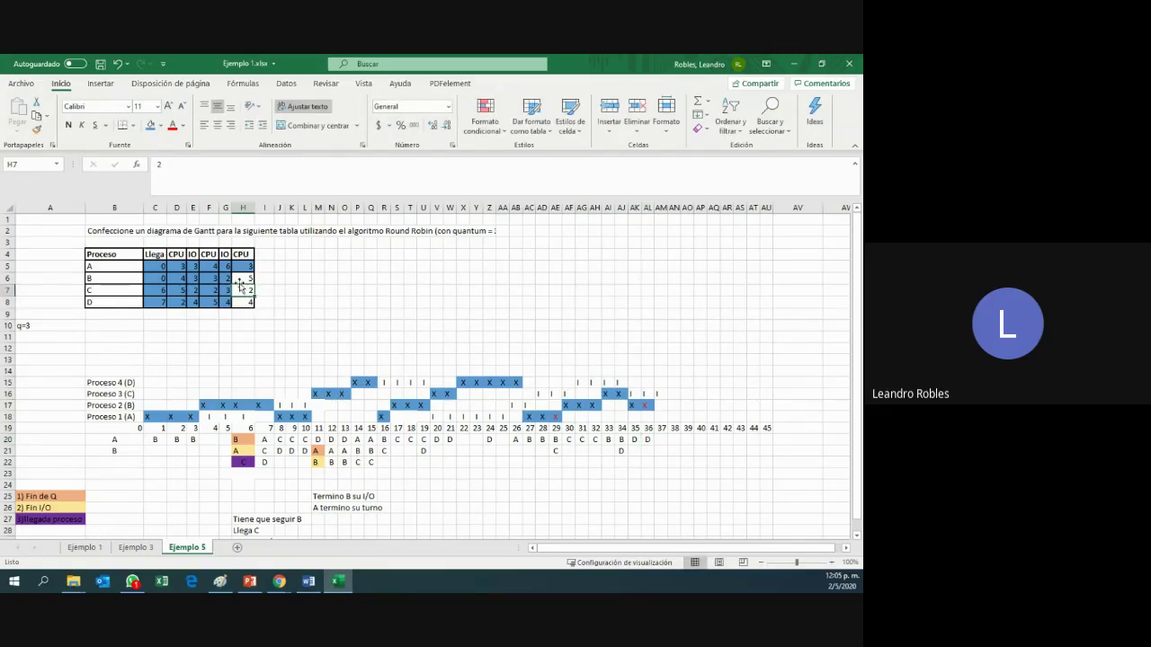
left_click(241, 279)
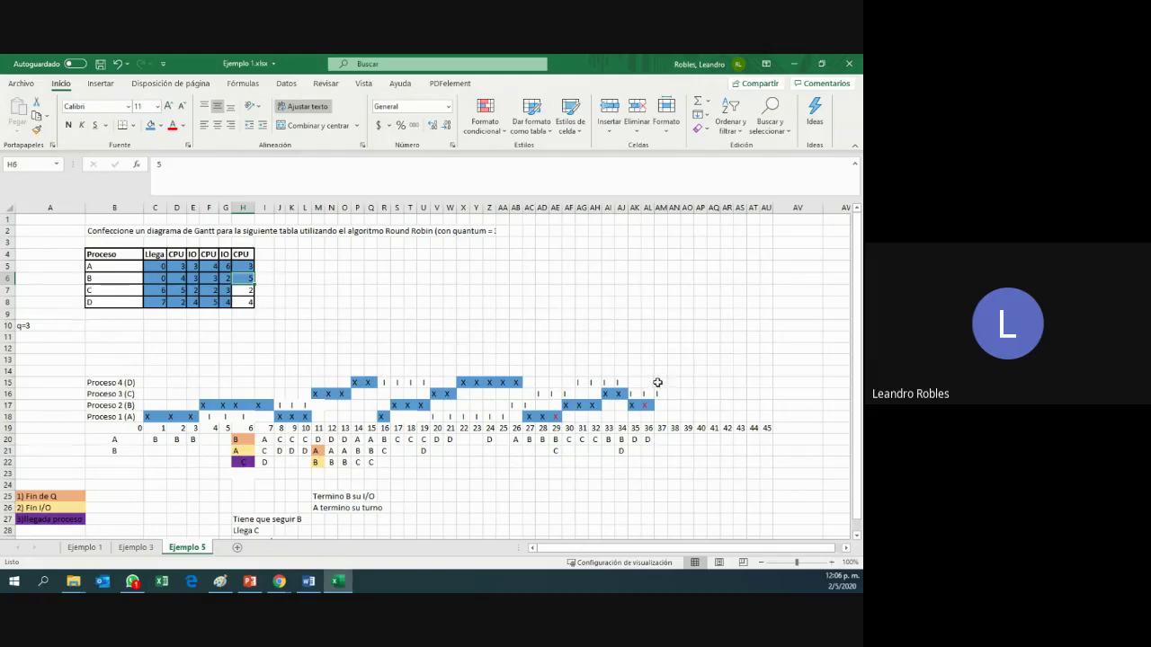
left_click_drag(657, 382, 688, 383)
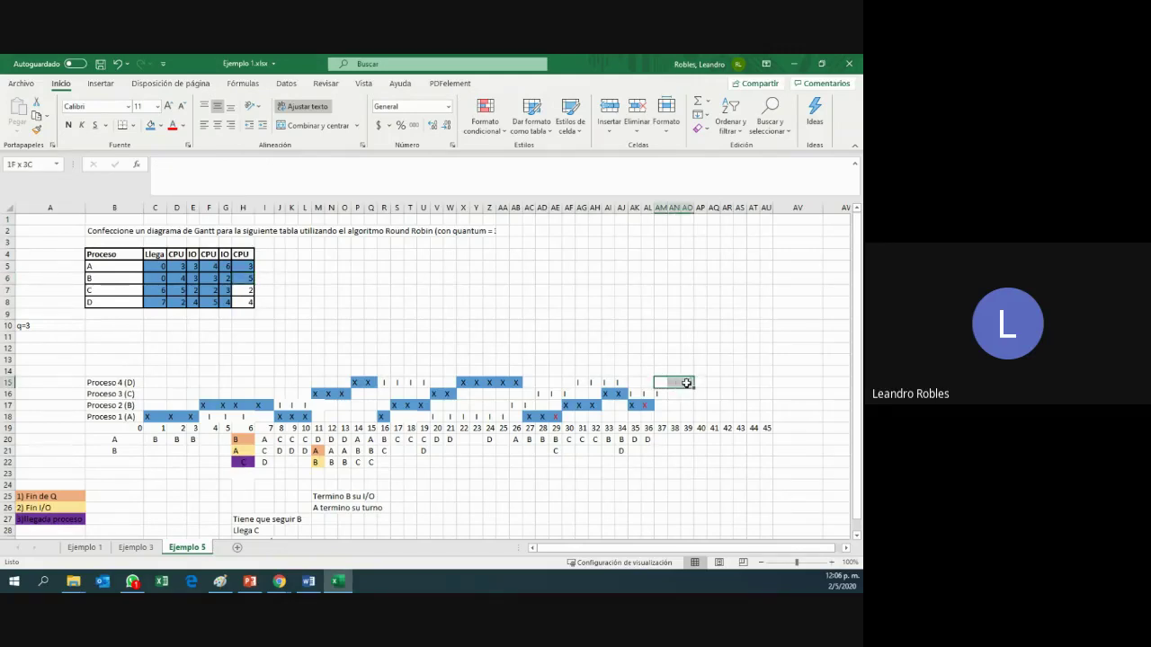
left_click(152, 127)
- Mark process D's CPU slots at times 37 to 39 with X in AM15:AO15
left_click(661, 382)
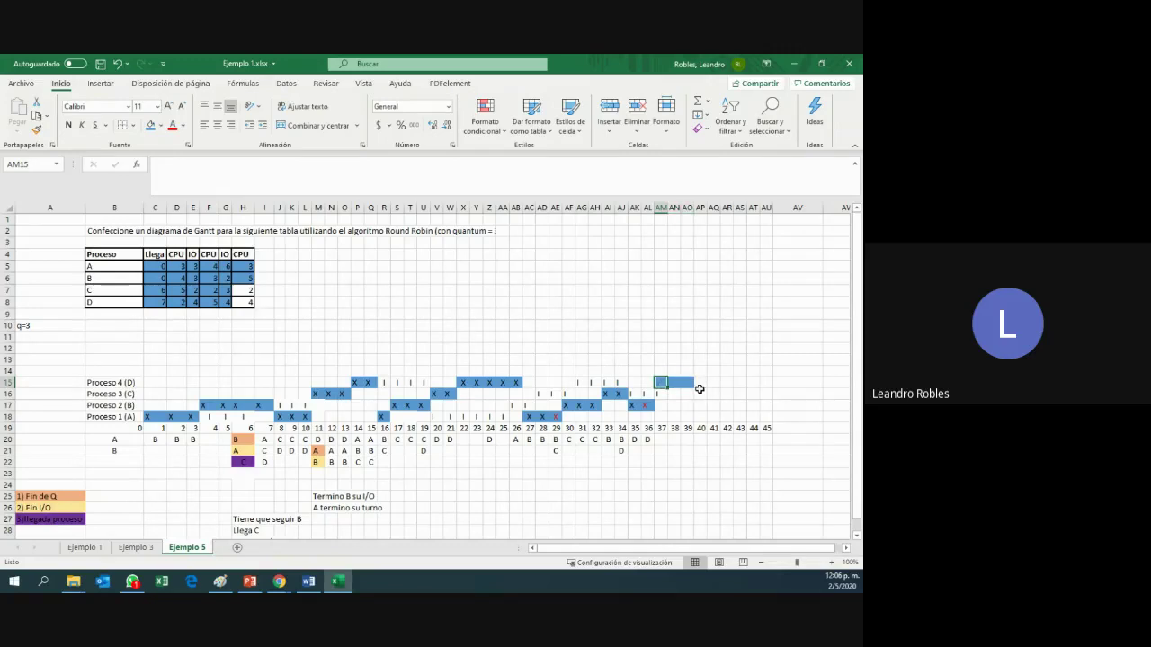
type("X")
key("Tab")
type("X")
key("Tab")
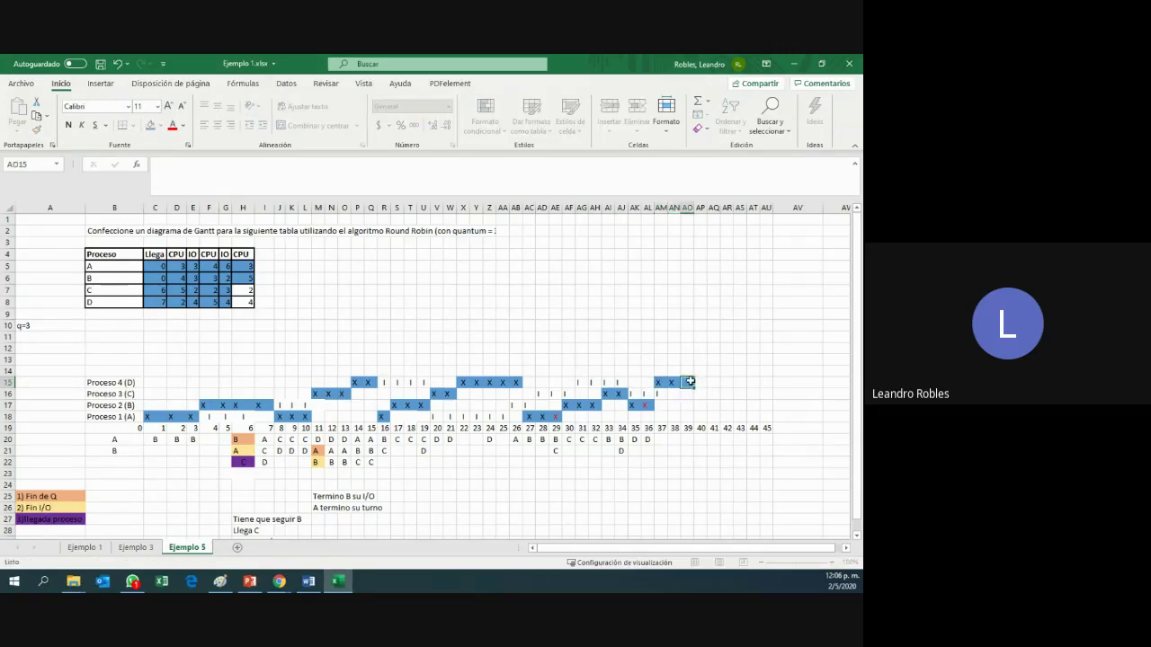
type("X")
- Enter C in the ready queue at times 38 and 39 in AN20:AO20, and D below it at time 39 in AO21
left_click(665, 438)
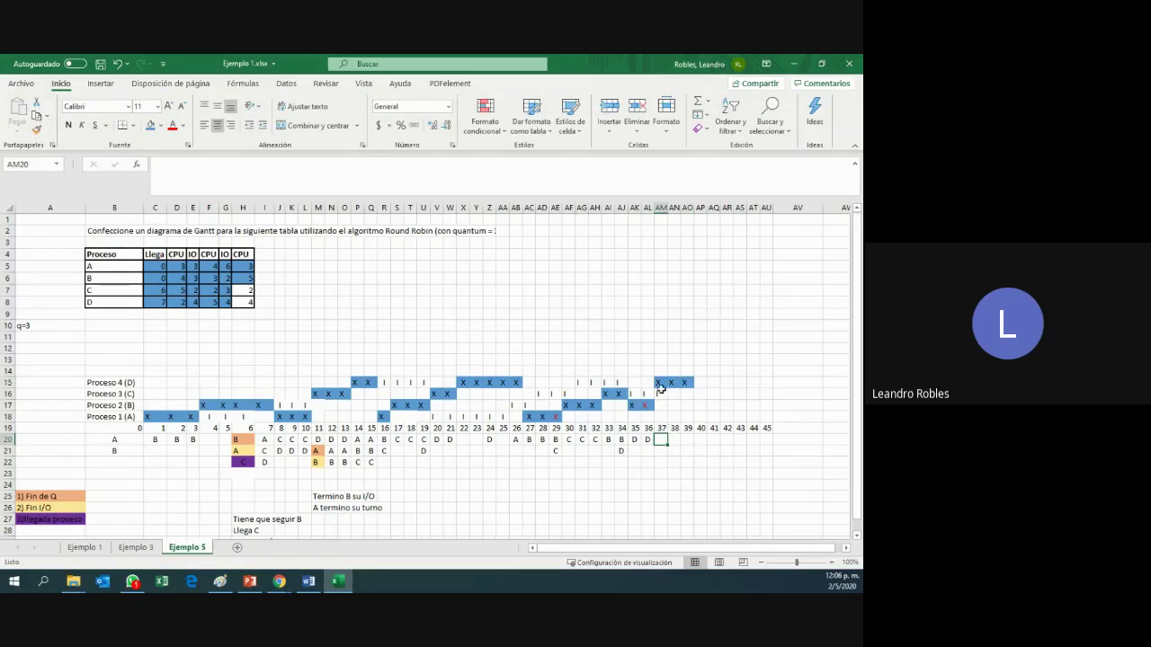
left_click(677, 442)
type("C")
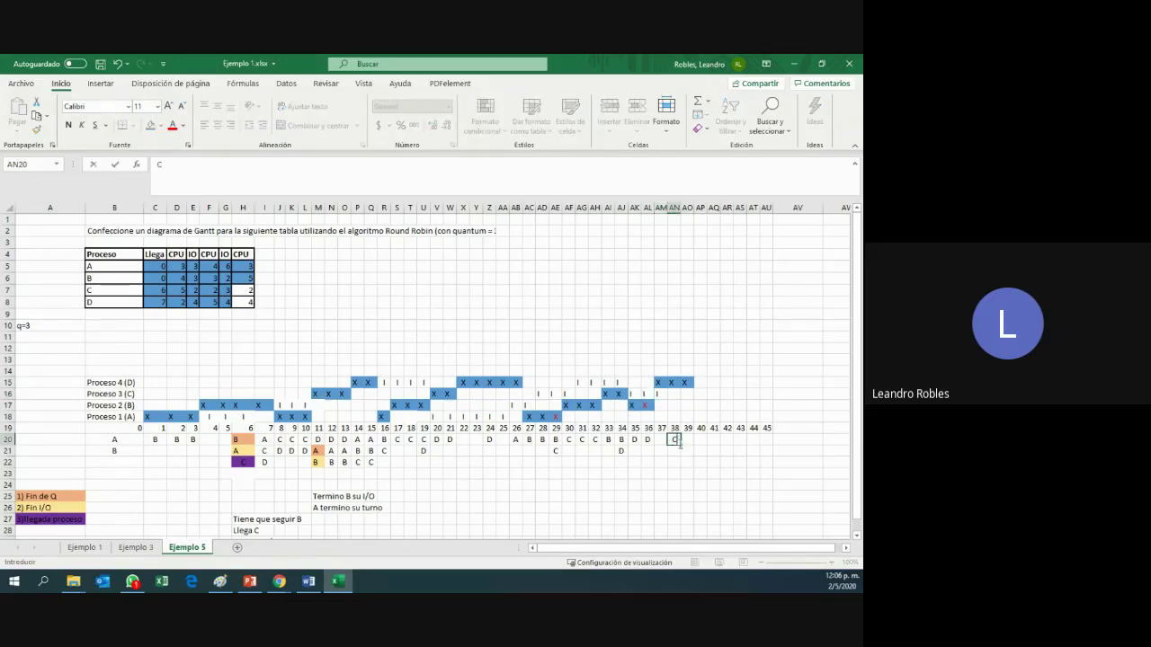
key("Right")
type("C")
left_click(703, 442)
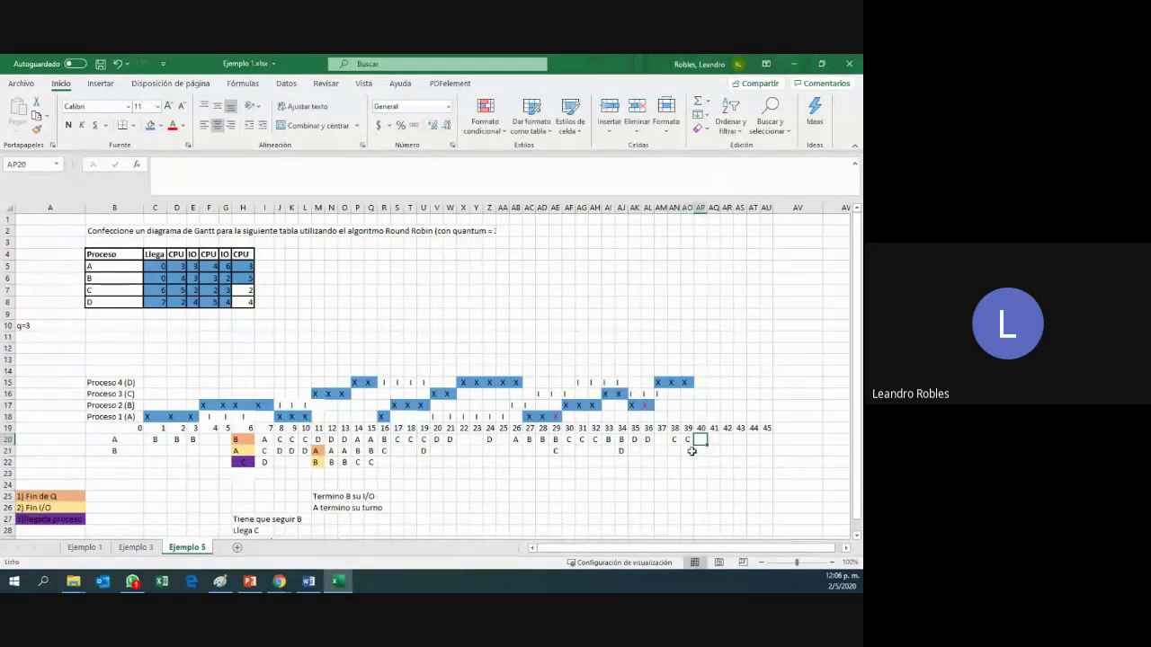
left_click(691, 451)
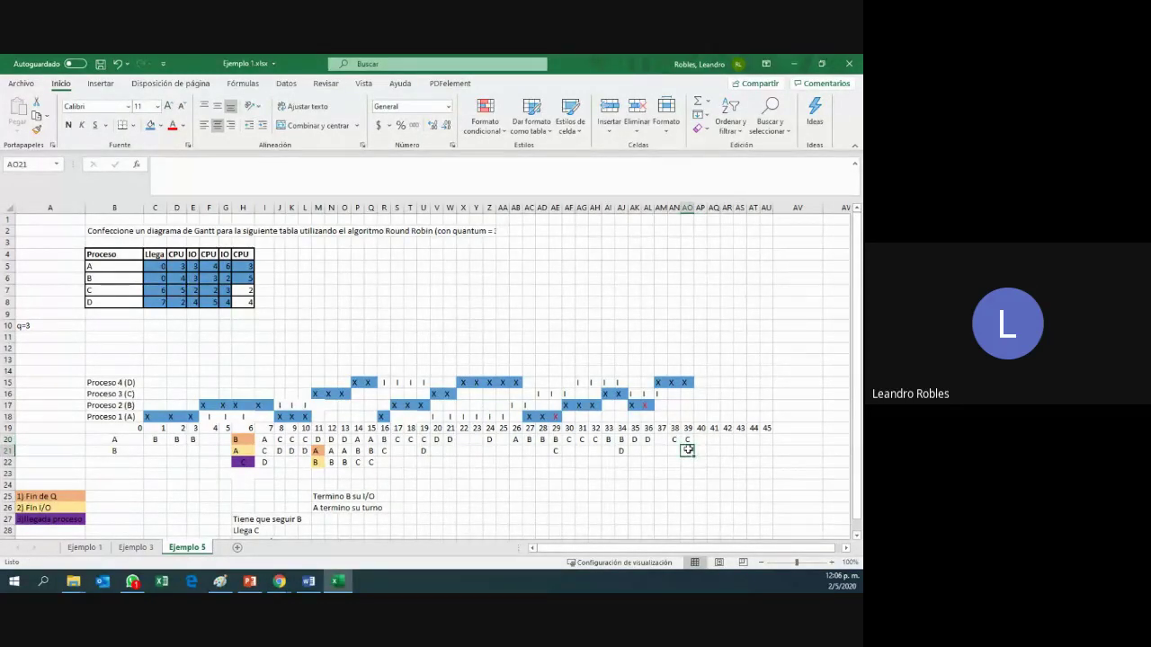
type("D")
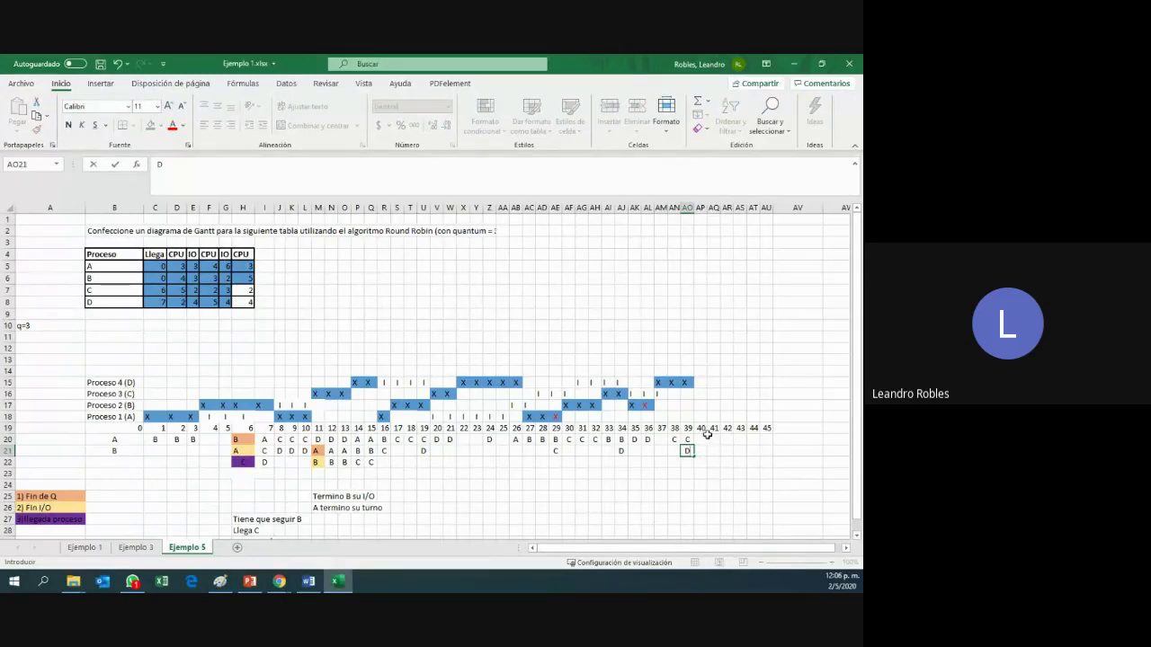
left_click(685, 441)
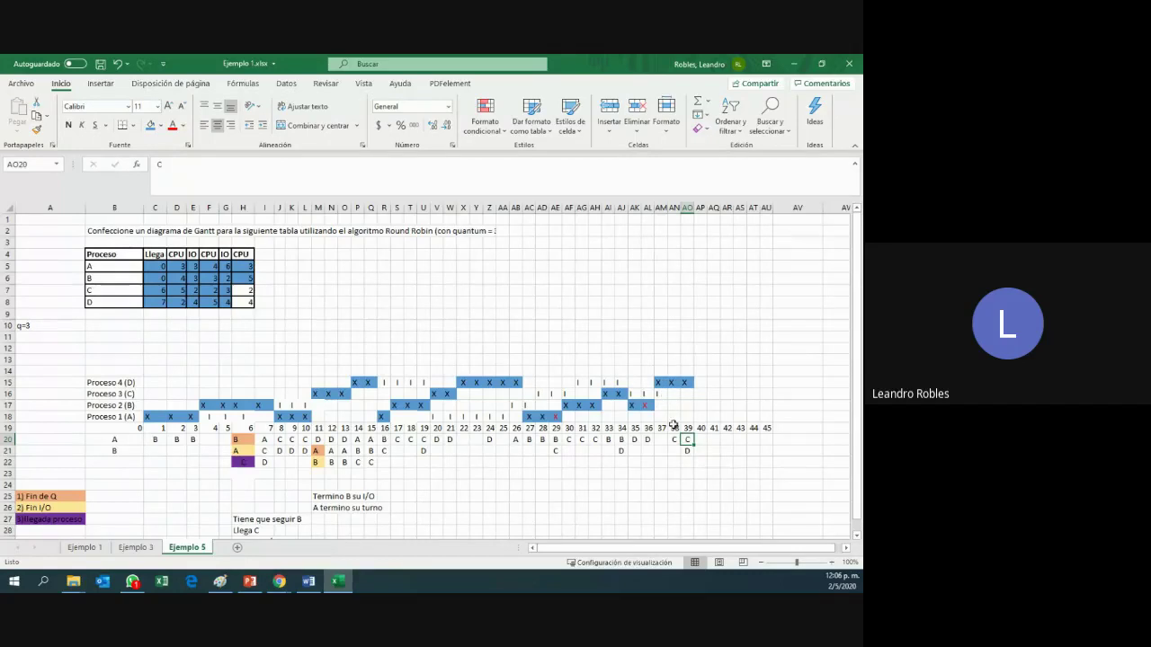
left_click(673, 439)
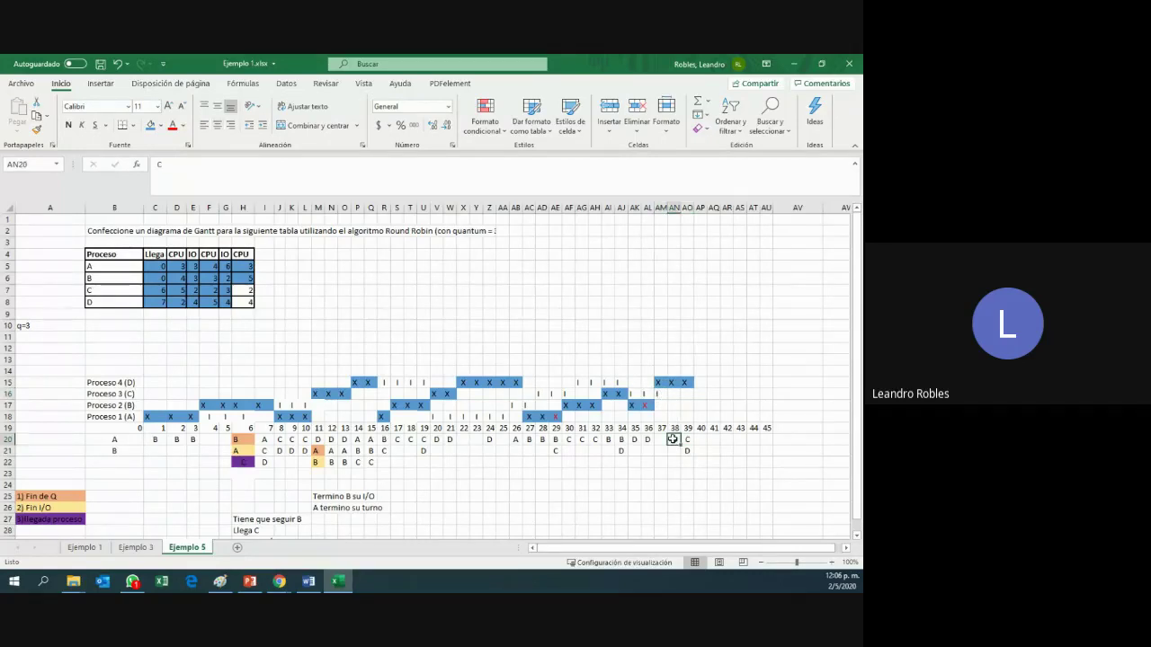
left_click(686, 439)
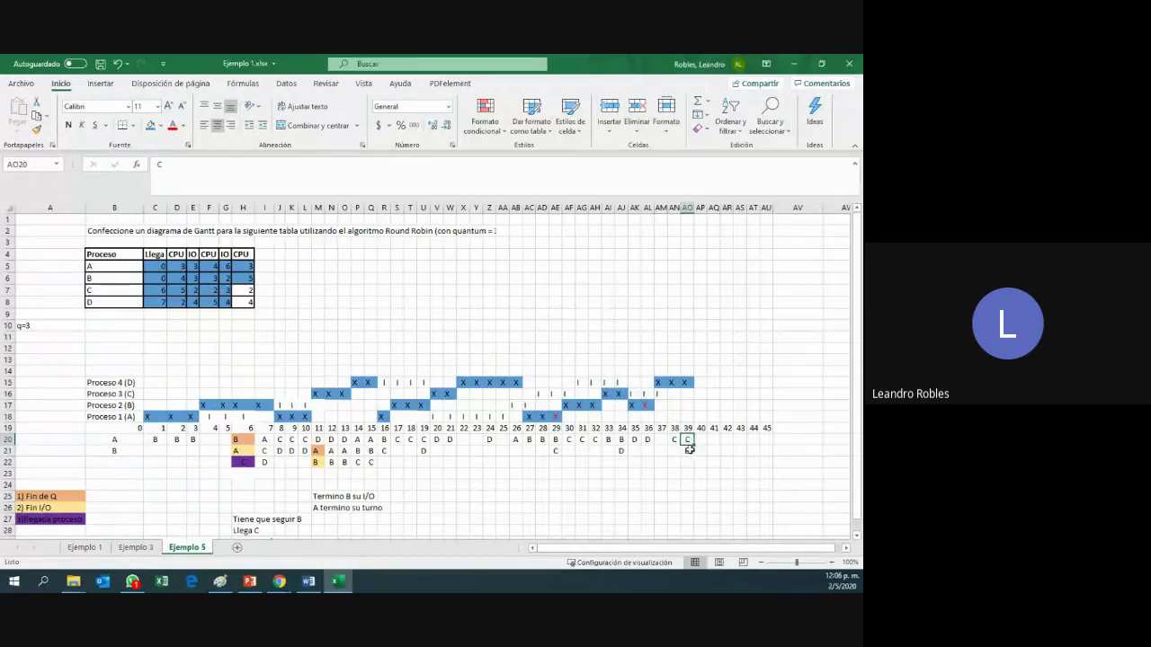
left_click(687, 450)
left_click(699, 395)
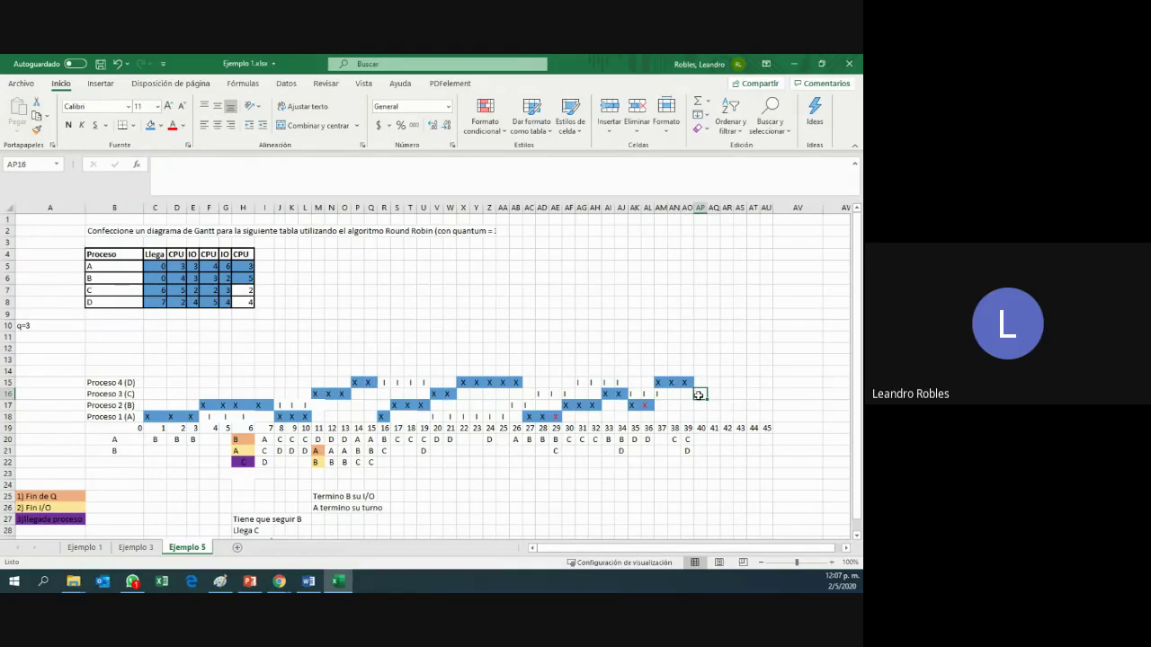
- Shade process C's last CPU burst in H7 blue, and mark its slots at times 40 and 41 in AP16:AQ16 with X and blue fill
left_click(251, 289)
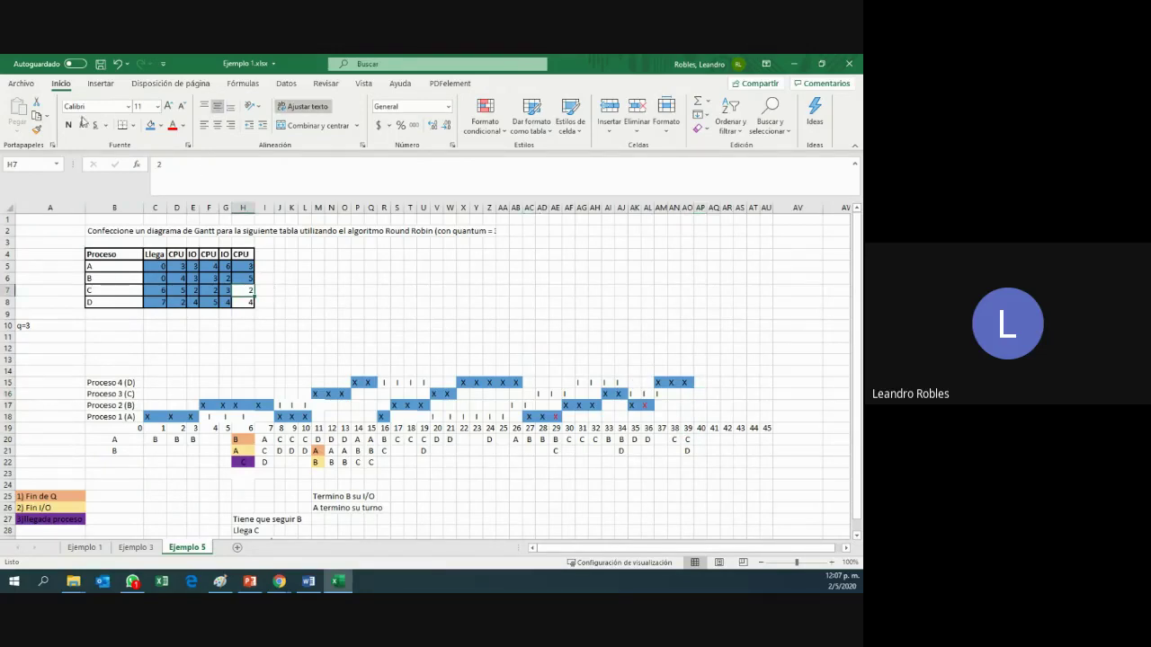
left_click(700, 404)
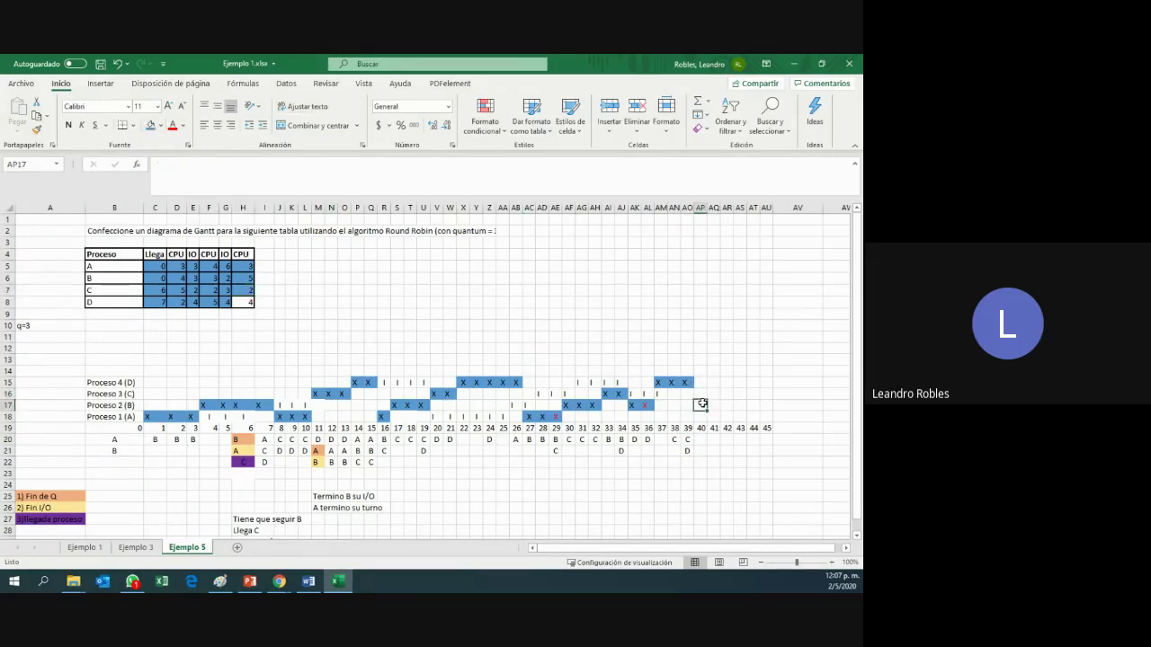
left_click(703, 395)
type("X")
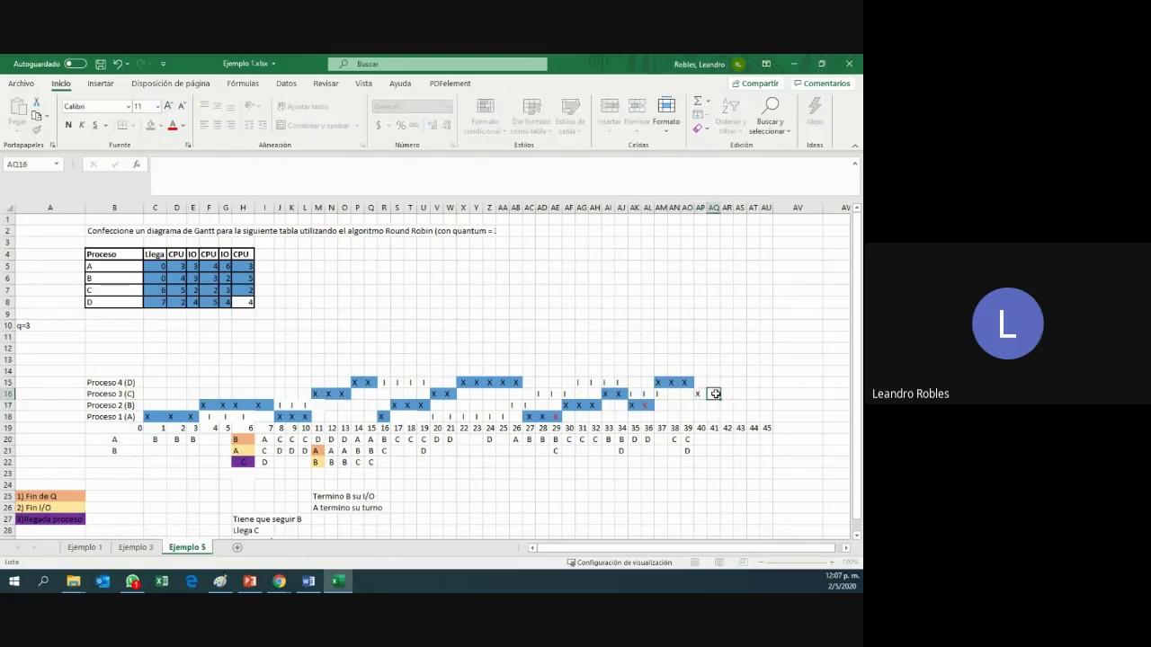
left_click(692, 394)
left_click_drag(701, 394, 715, 394)
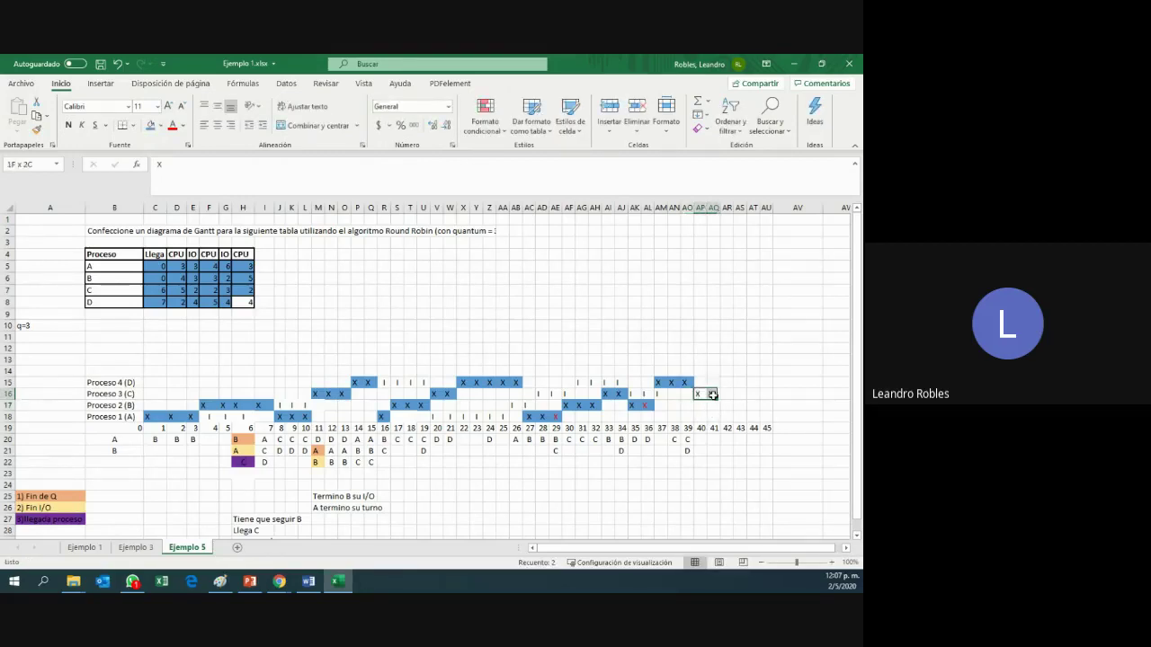
left_click(150, 126)
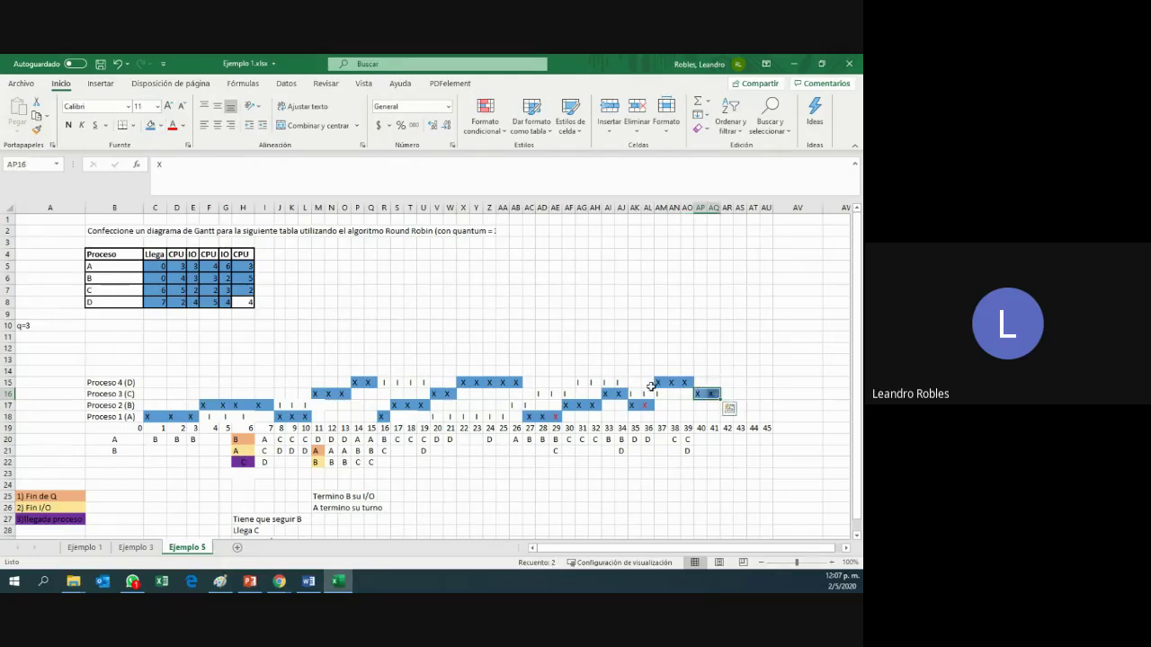
- Enter D in the ready queue at times 40 and 41 in AP20:AQ20
left_click(702, 442)
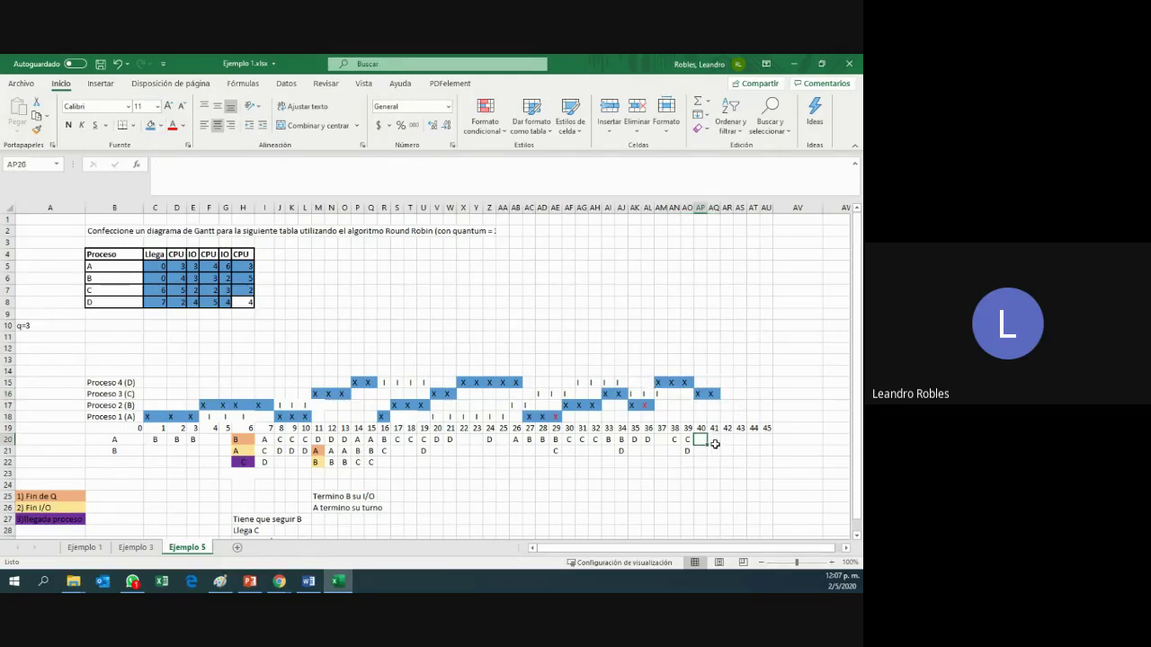
type("D")
left_click(715, 441)
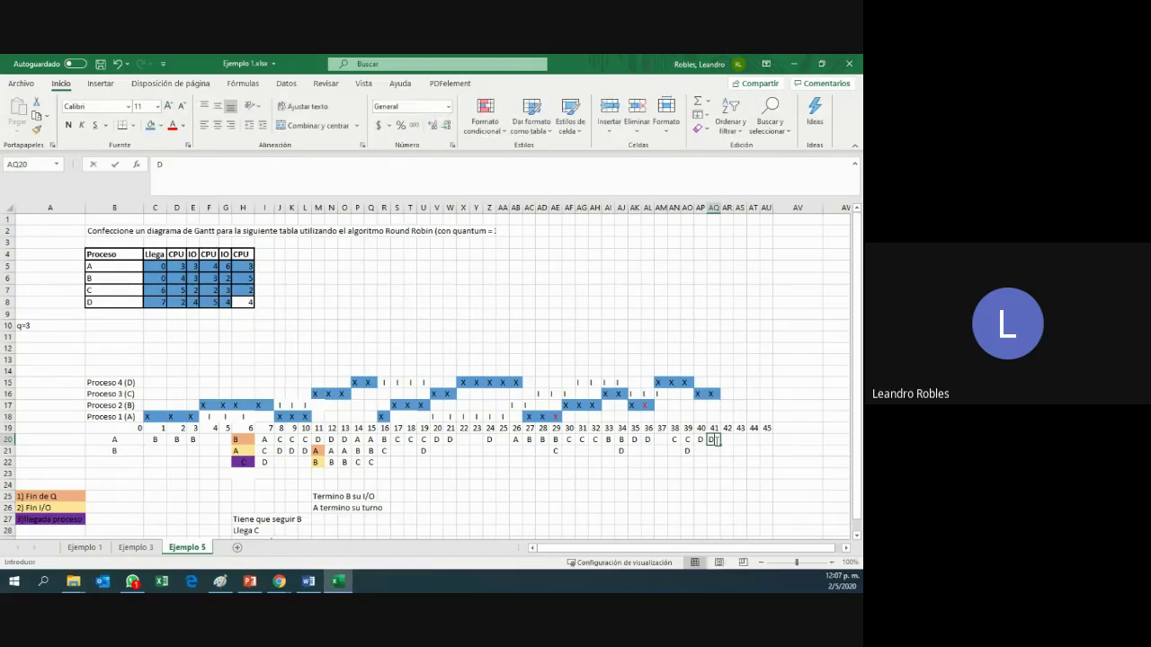
type("D")
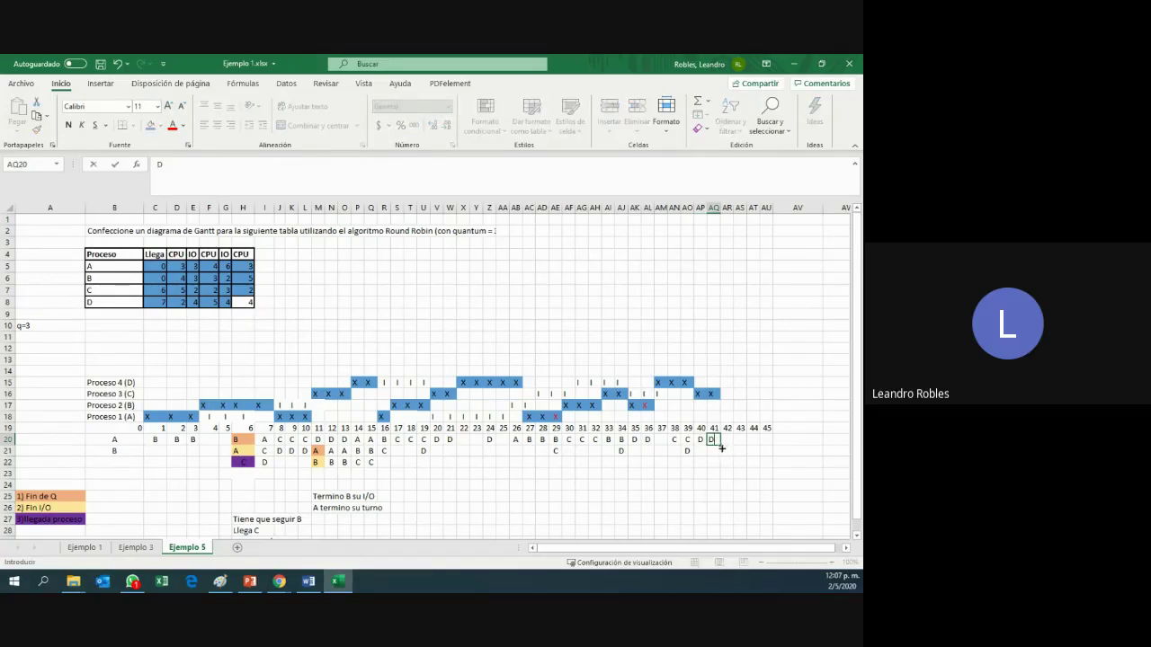
left_click(727, 384)
- Color process C's final X at time 41 in AQ16 red
left_click(712, 394)
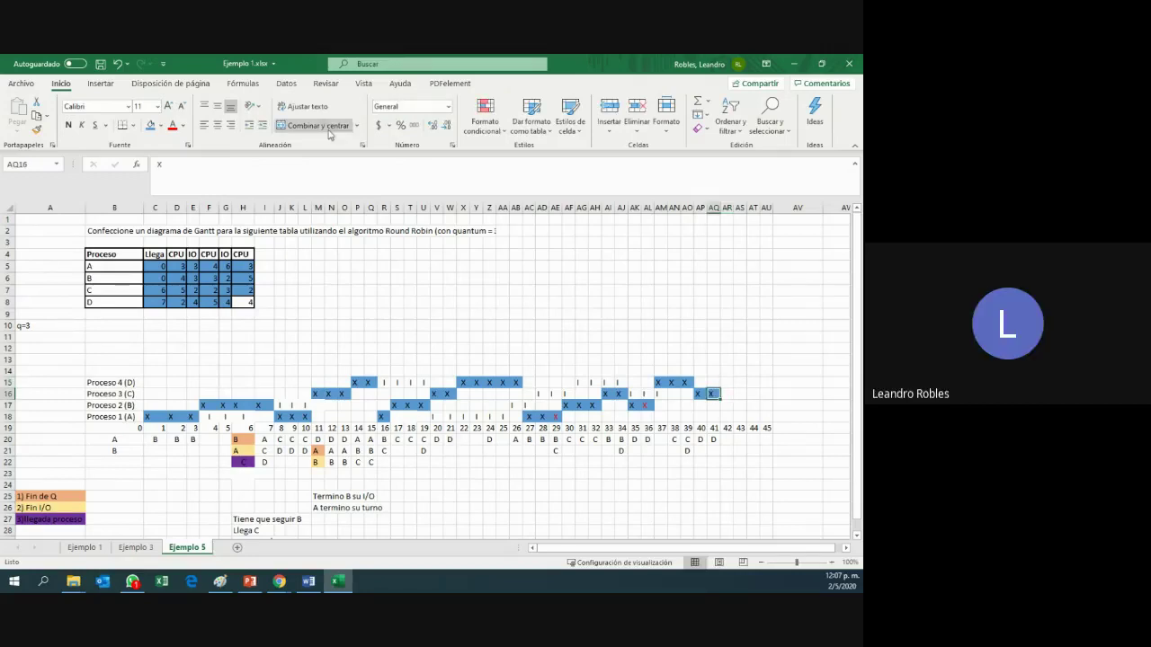
left_click(174, 125)
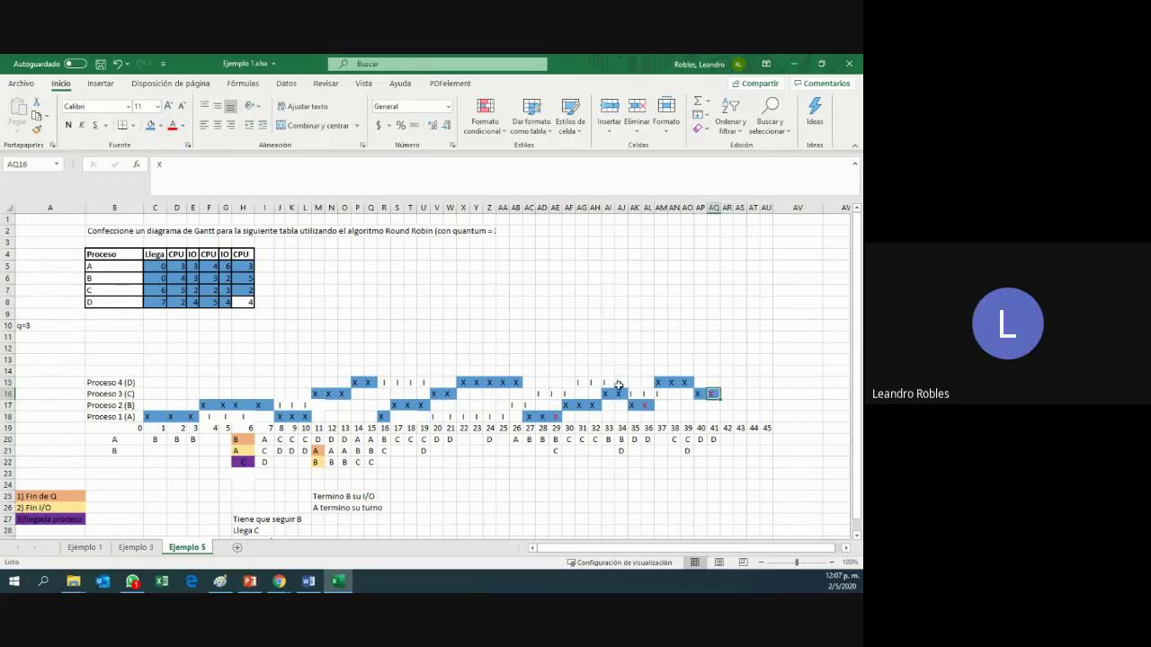
left_click(727, 373)
- Mark process D's final CPU slot at time 42 in AR15 with blue fill and a red X
left_click(728, 382)
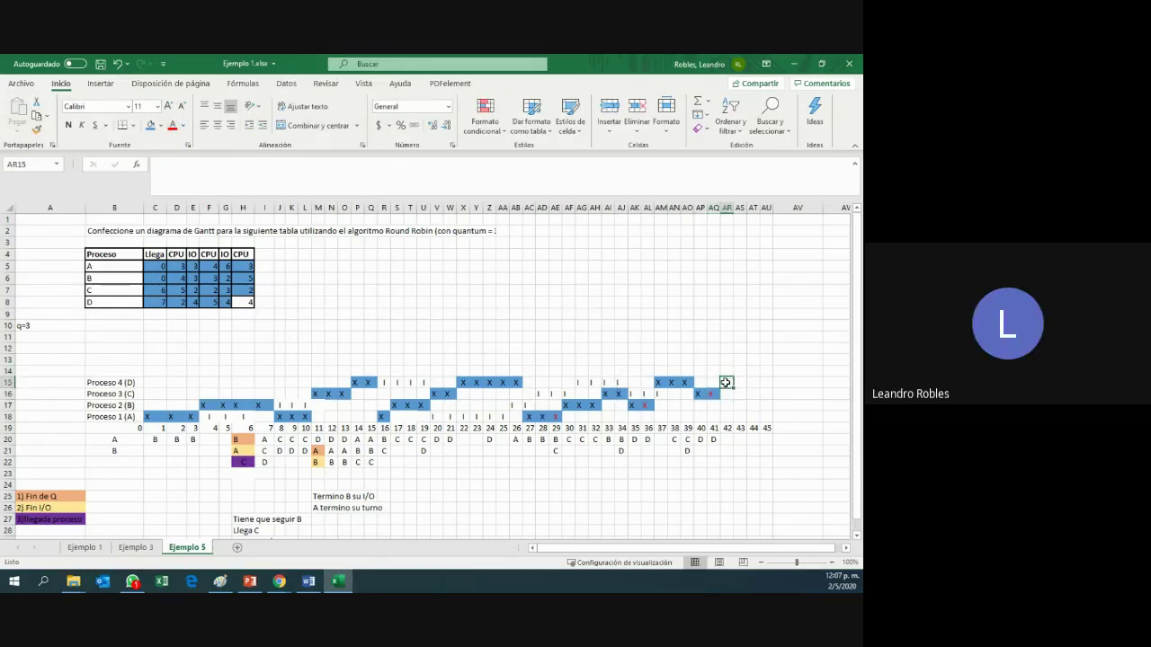
left_click(151, 125)
type("X")
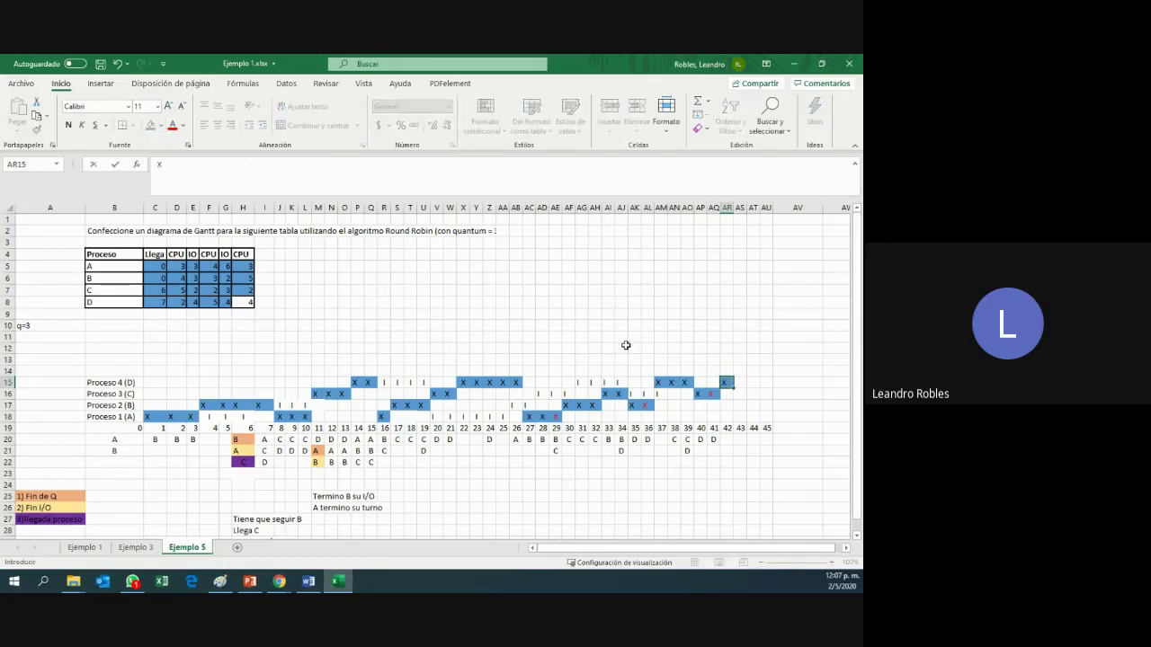
key("Return")
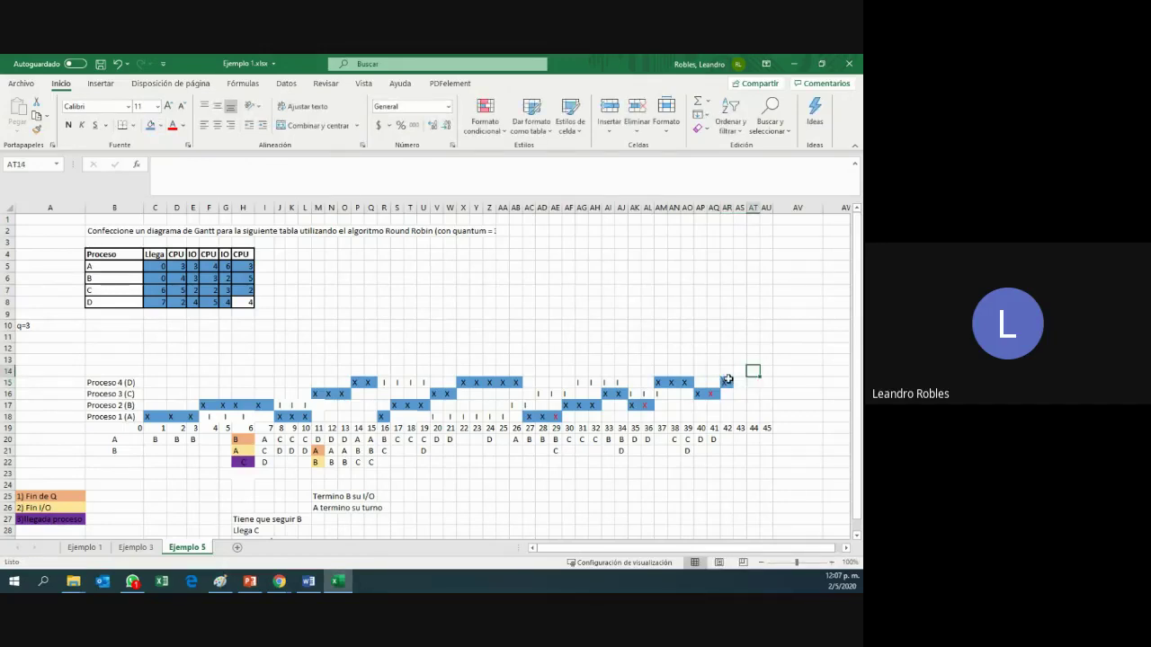
left_click(726, 383)
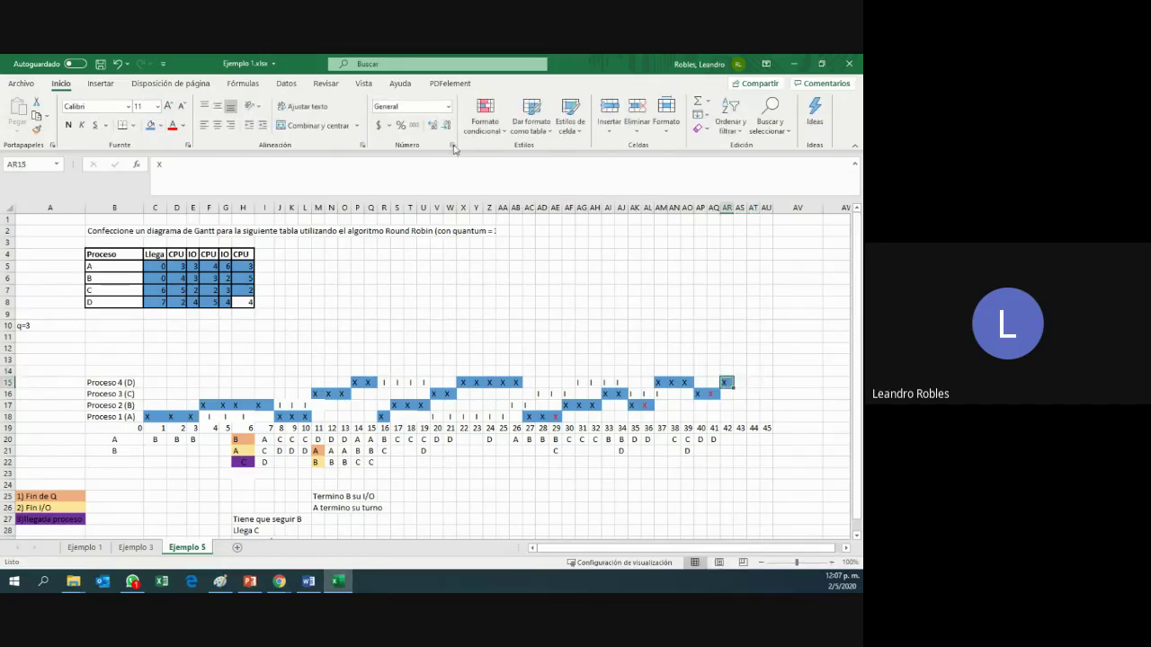
left_click(173, 127)
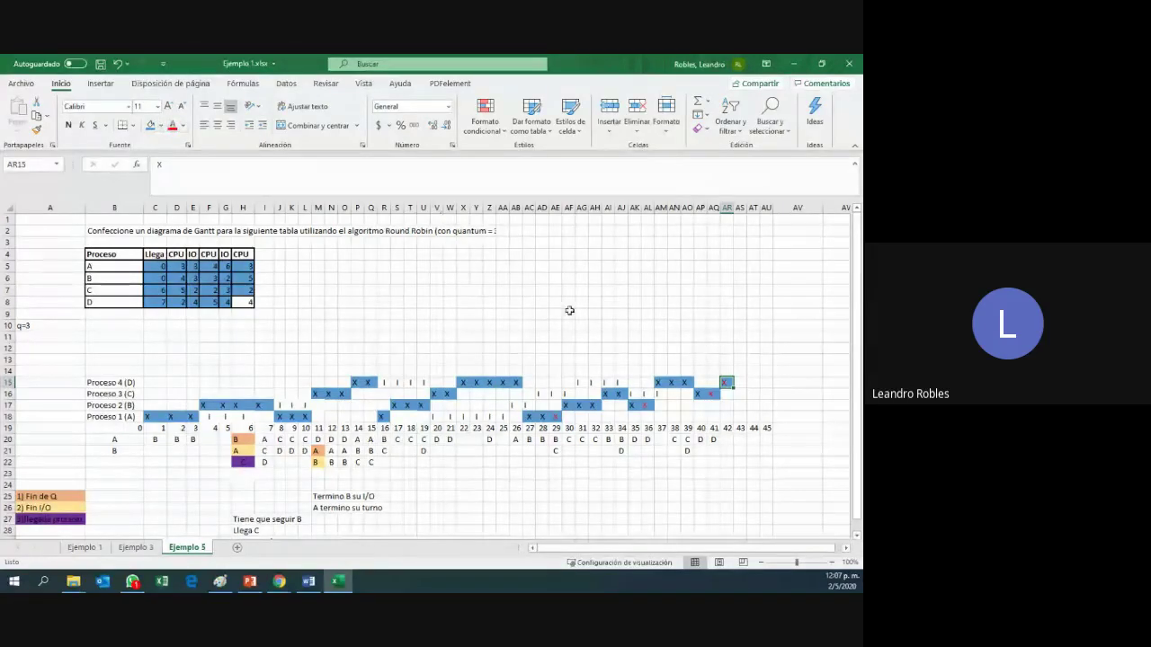
left_click(568, 313)
- Shade process D's last CPU burst in H8 of the process table blue
left_click(241, 303)
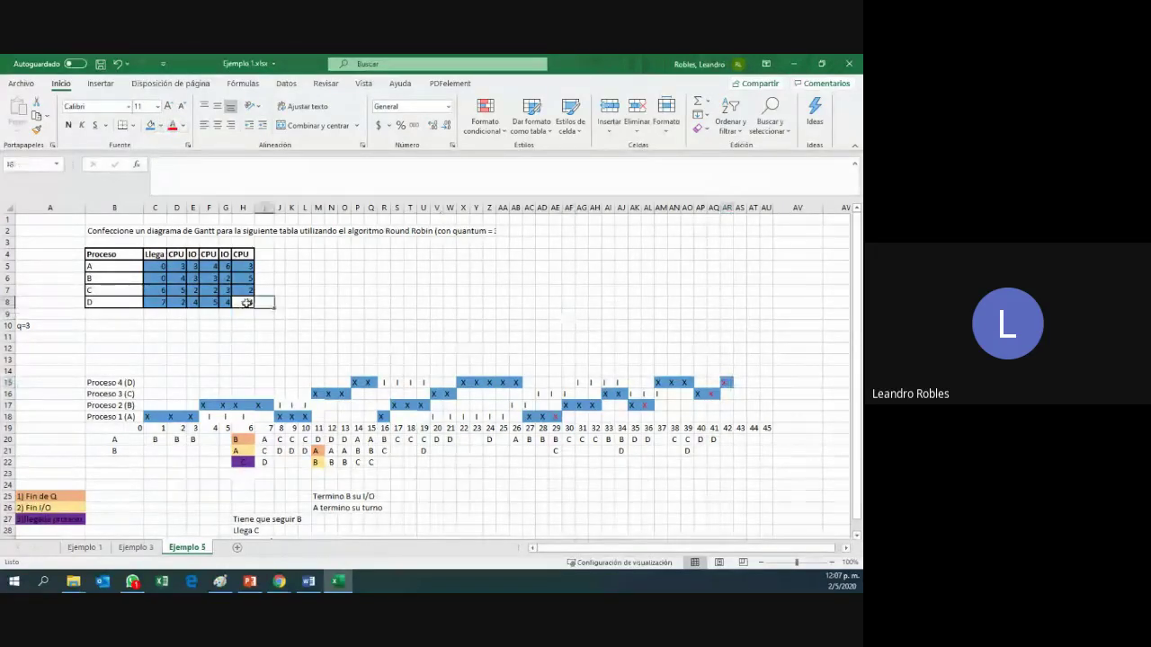
left_click(151, 127)
left_click(346, 252)
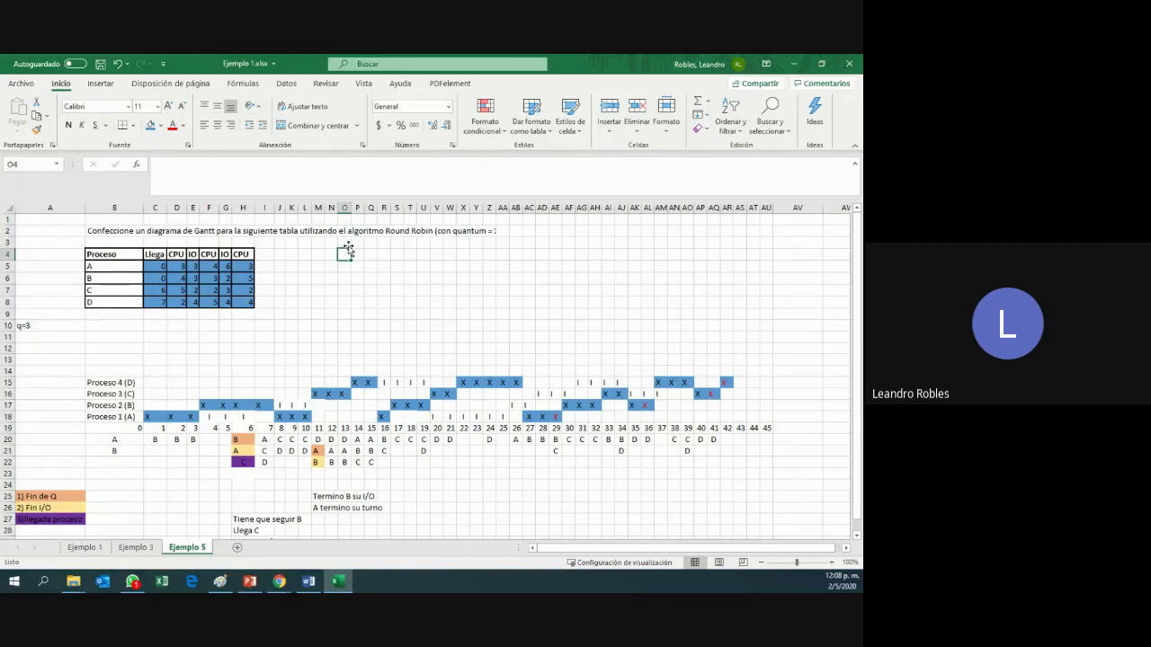
- Review the queue priority rules in A25:A27 and the ready queue around times 7 to 11, and look at the Ejemplo 1 and Ejemplo 3 sheets
left_click_drag(63, 496, 70, 520)
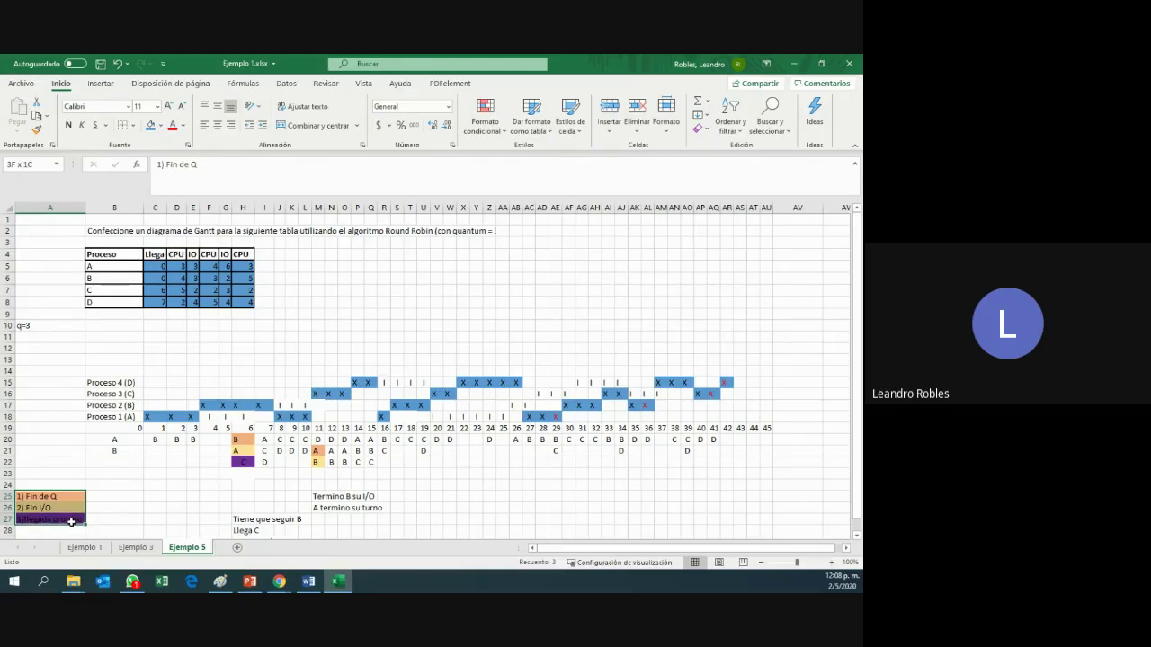
left_click_drag(70, 522, 71, 518)
left_click_drag(292, 430, 305, 483)
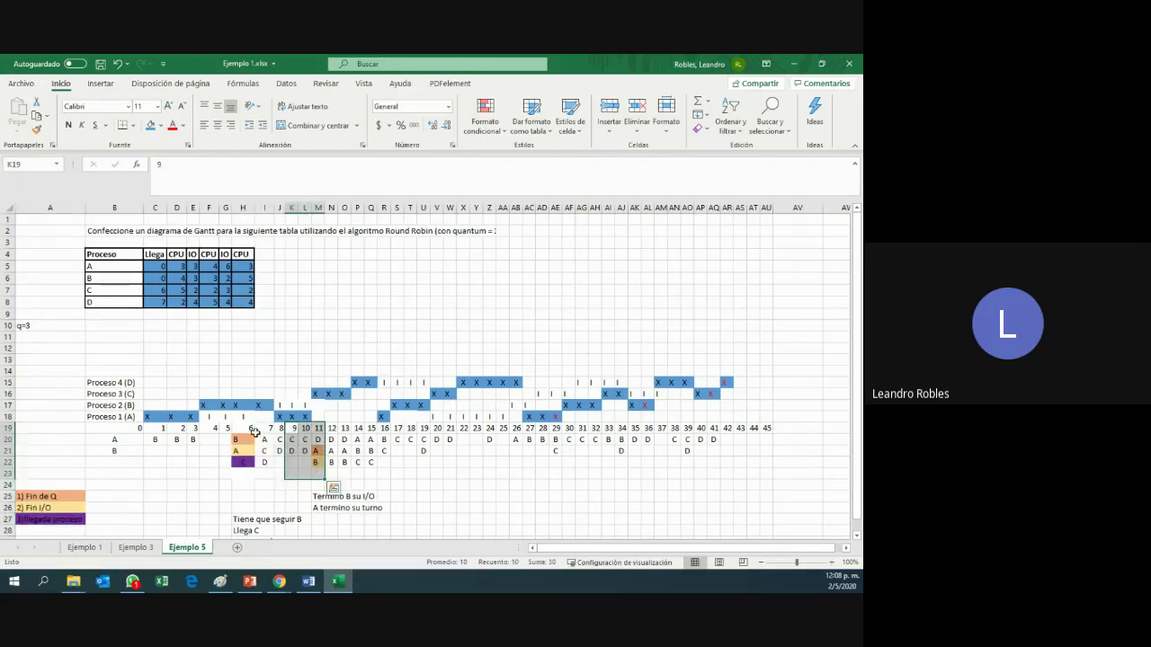
left_click(265, 428)
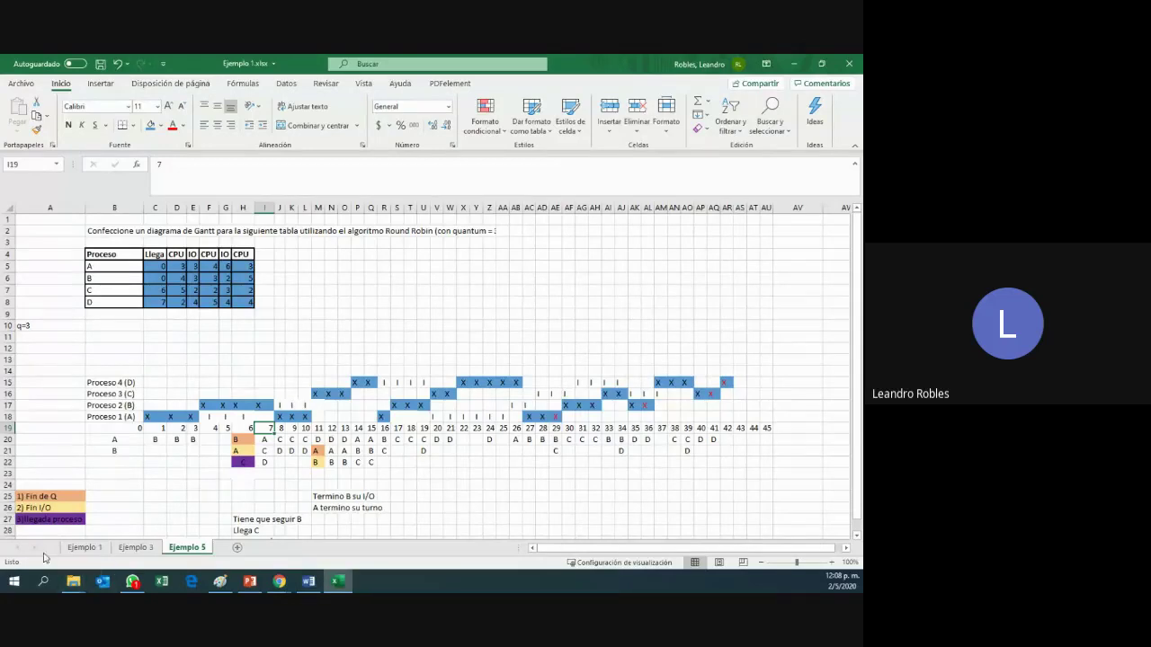
left_click(83, 547)
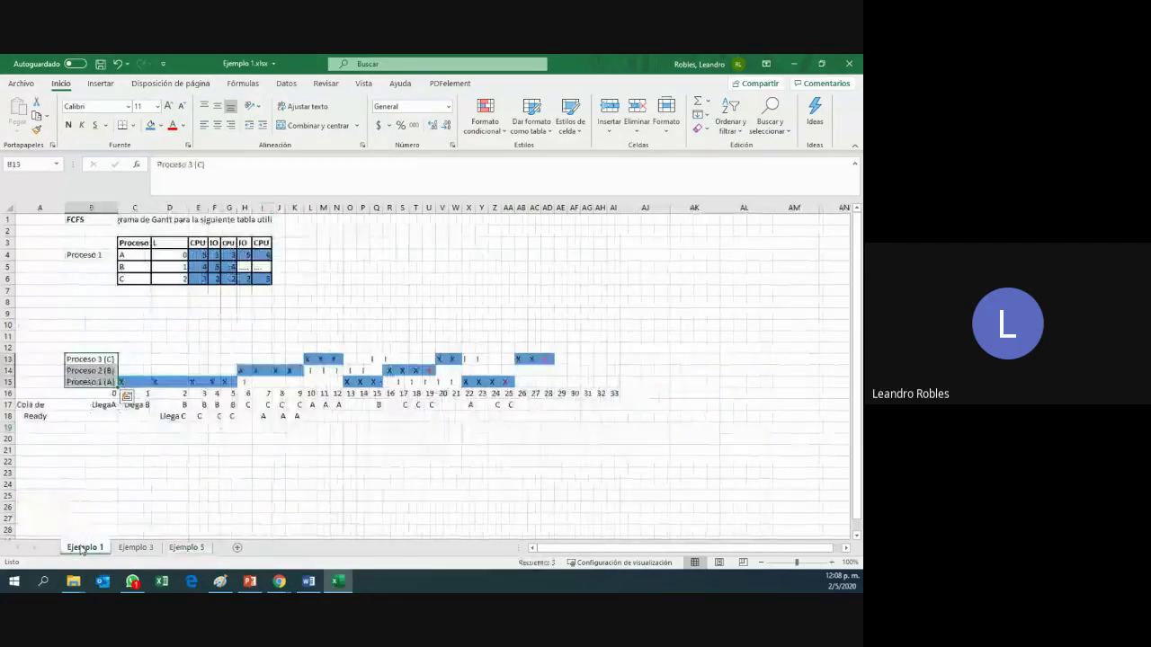
left_click(144, 550)
left_click(186, 547)
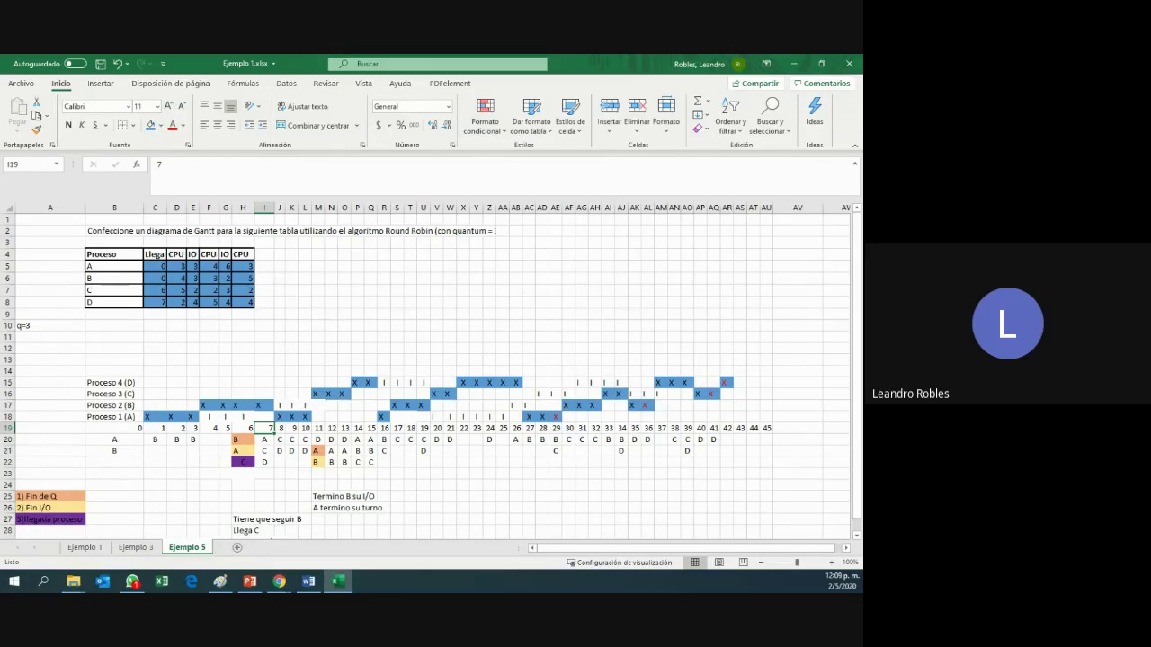
- Save the workbook with the completed Round Robin chart
left_click(20, 82)
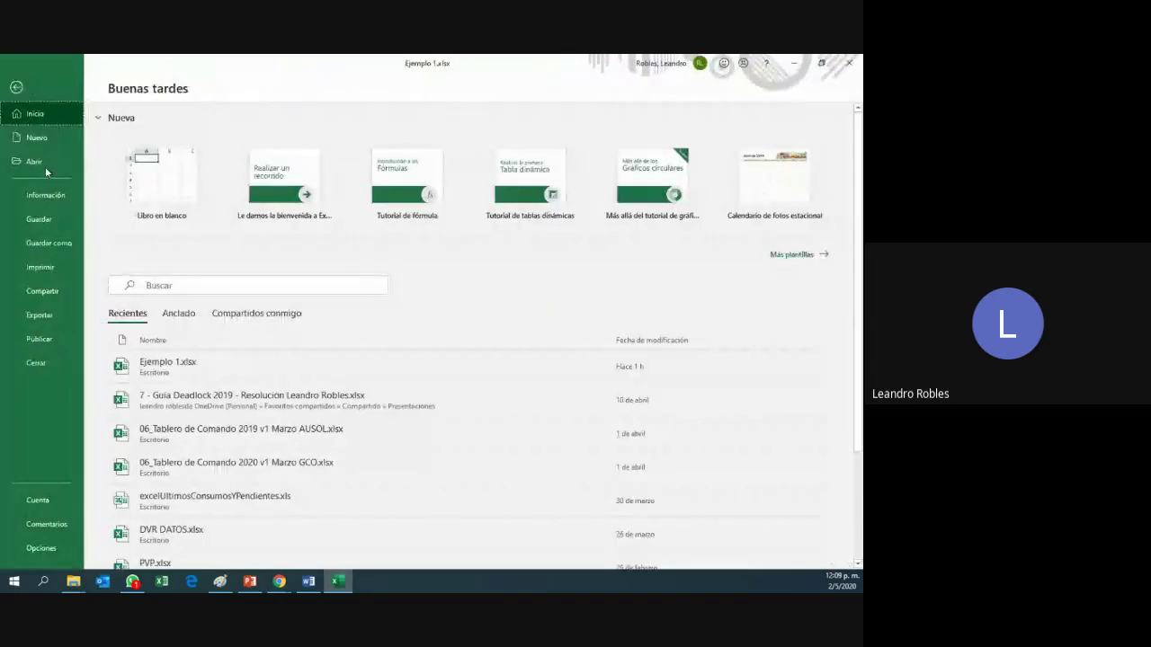
left_click(44, 223)
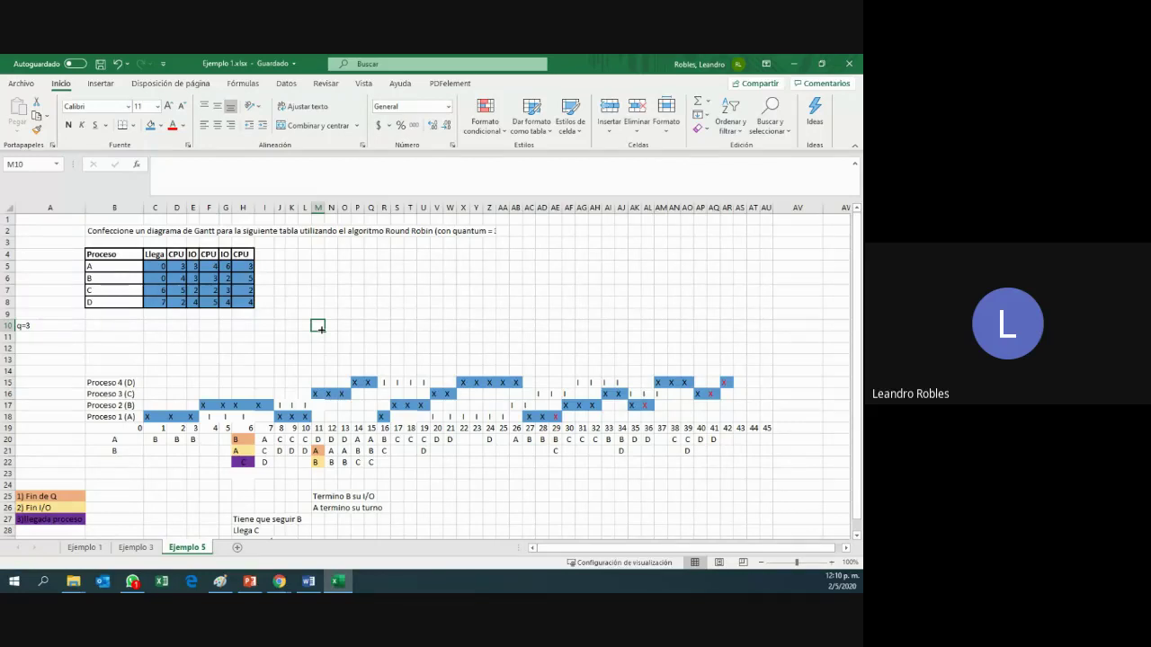
left_click_drag(155, 255, 205, 303)
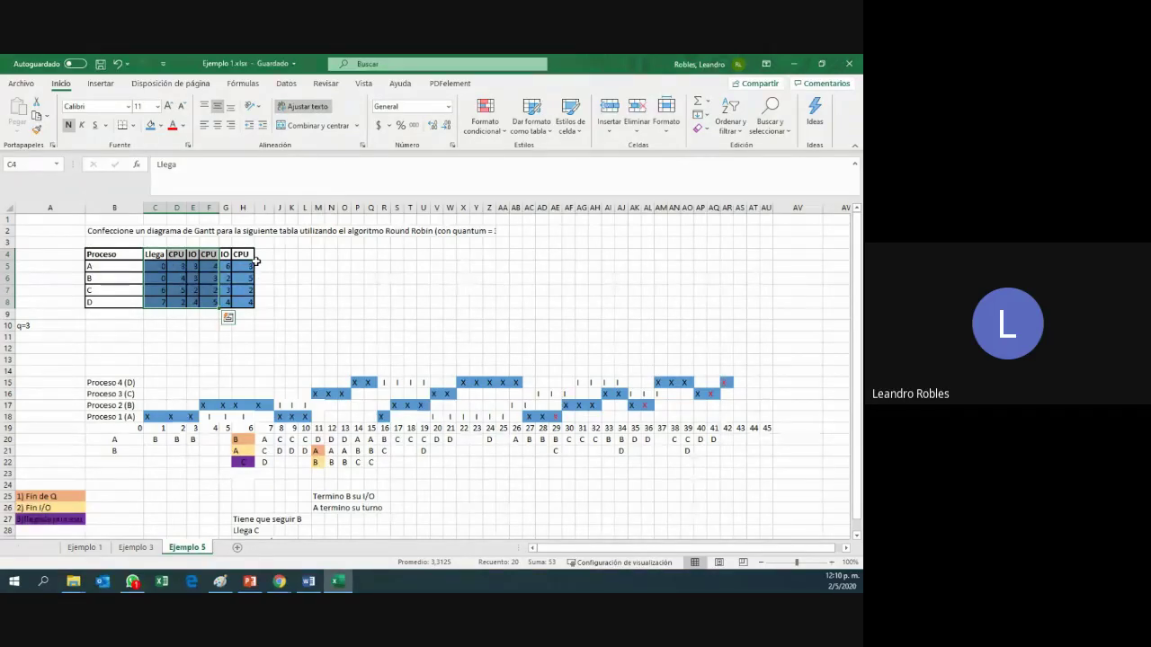
left_click(372, 315)
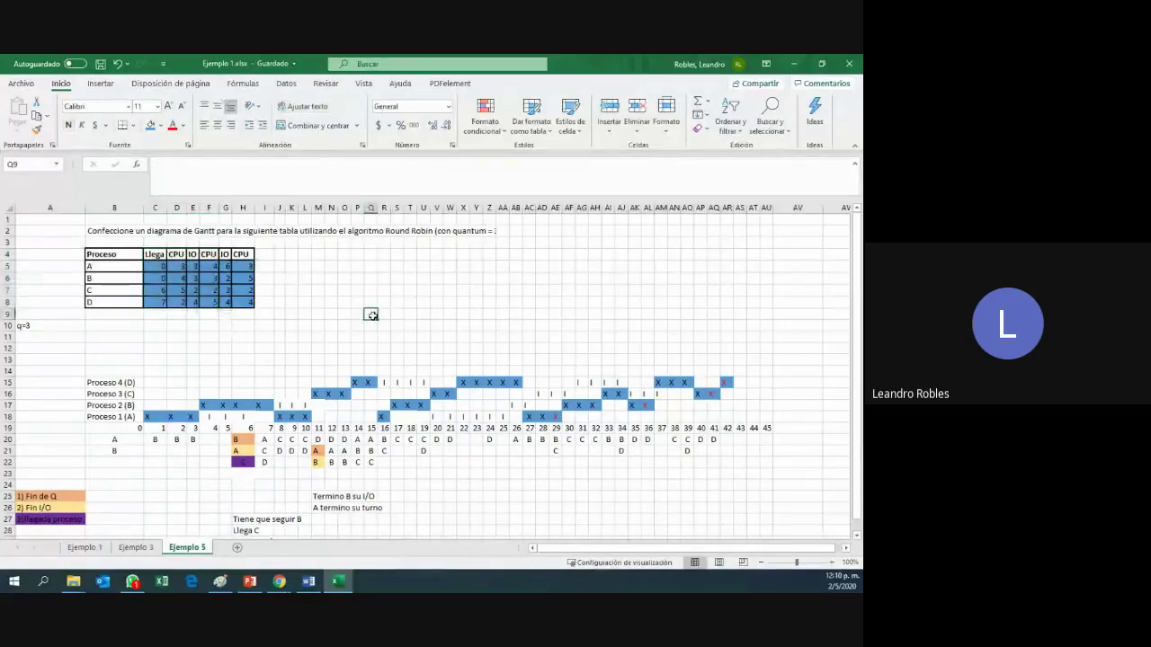
- Review the Round Robin ready queue at times 6 to 10, browse the other example sheets, and examine the FCFS chart in Ejemplo 1 around times 11 and 12
left_click_drag(241, 428, 305, 477)
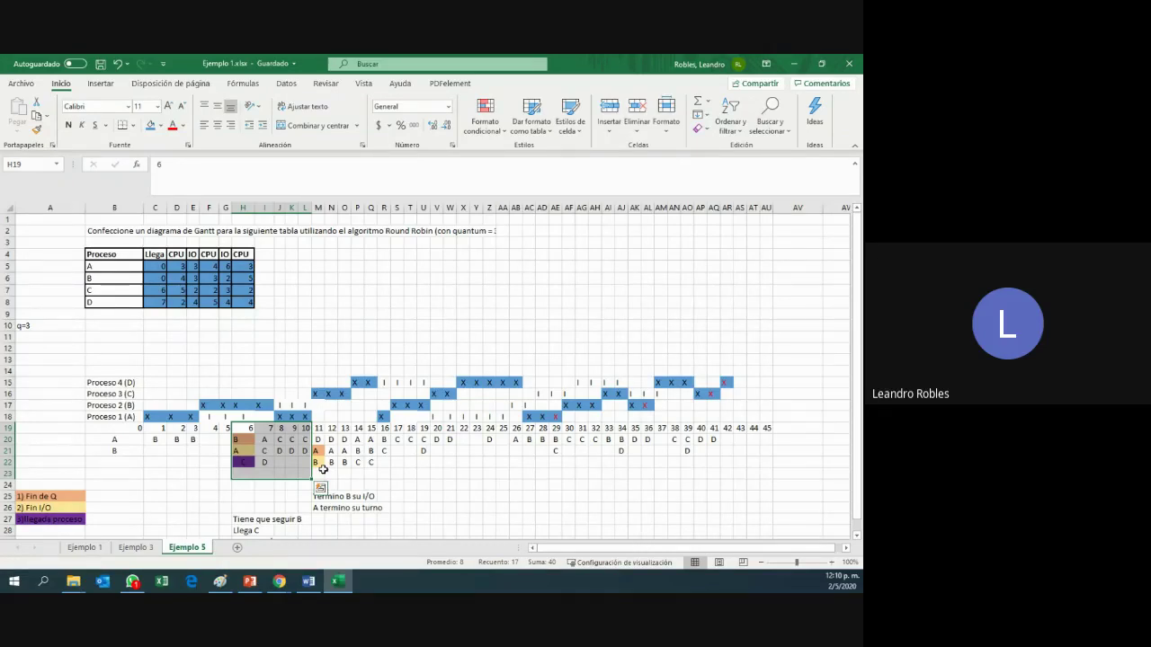
left_click(384, 418)
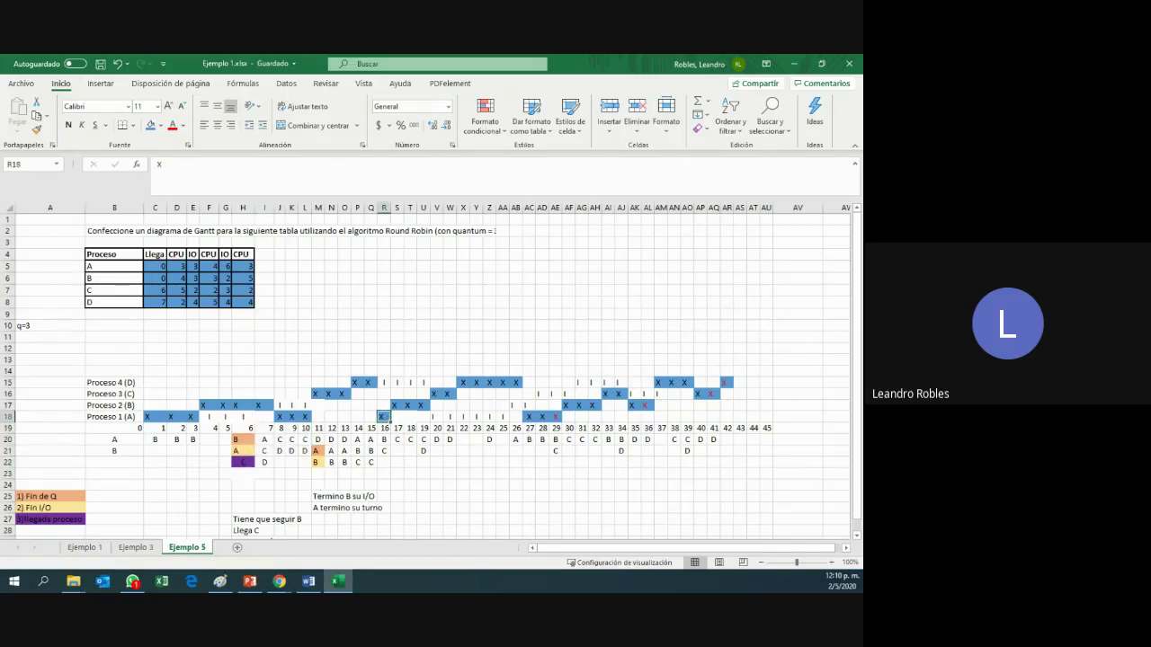
left_click(94, 551)
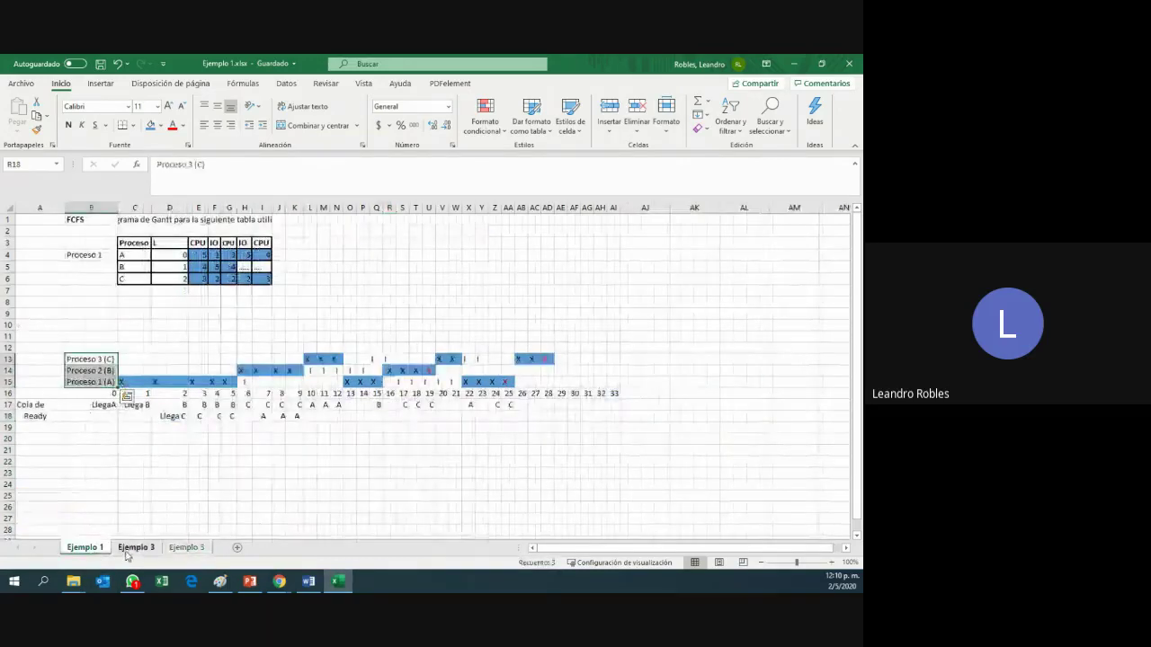
key("ctrl+Page_Down")
key("ctrl+Page_Down")
key("ctrl+Page_Up")
left_click(84, 546)
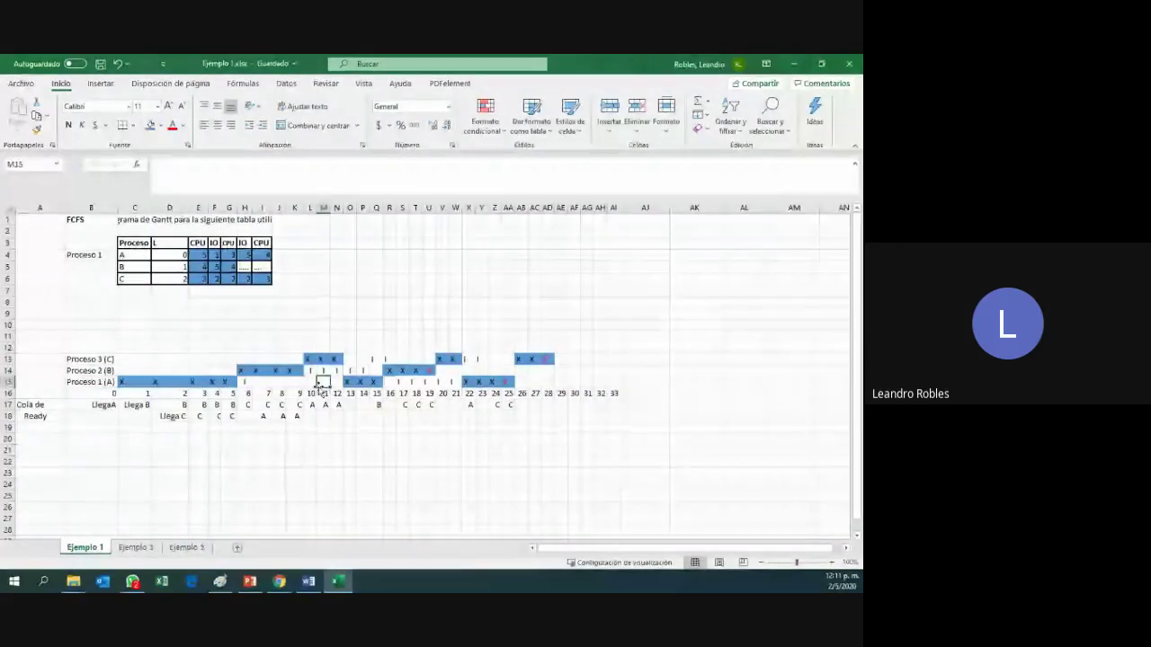
left_click(321, 382)
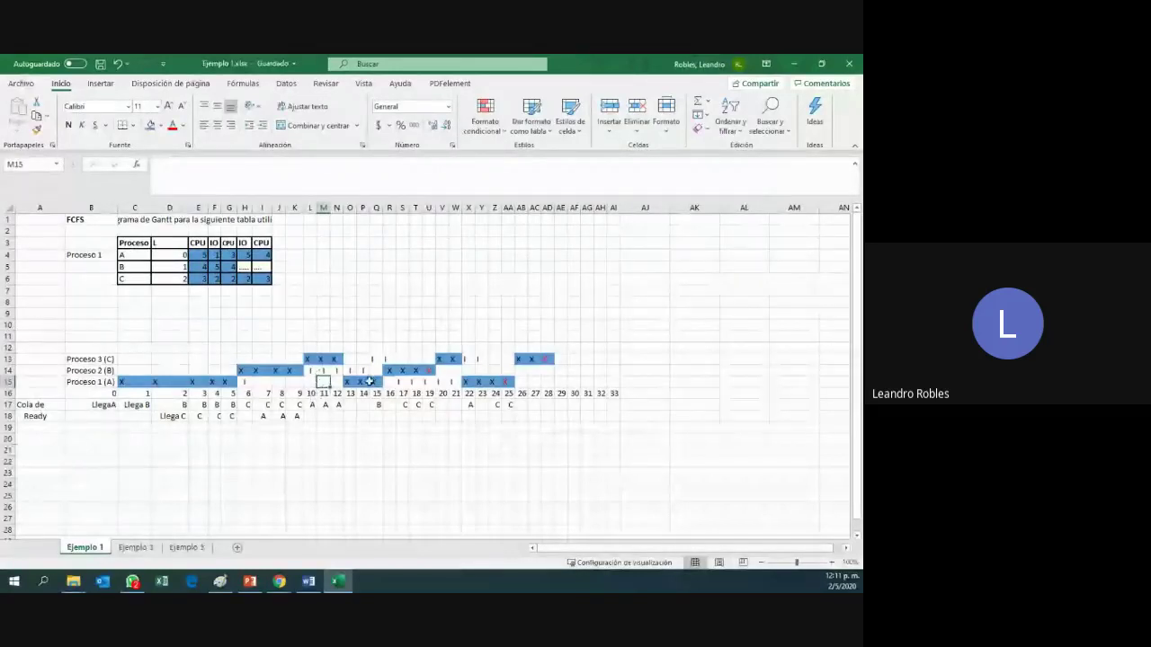
key("Down")
key("Right")
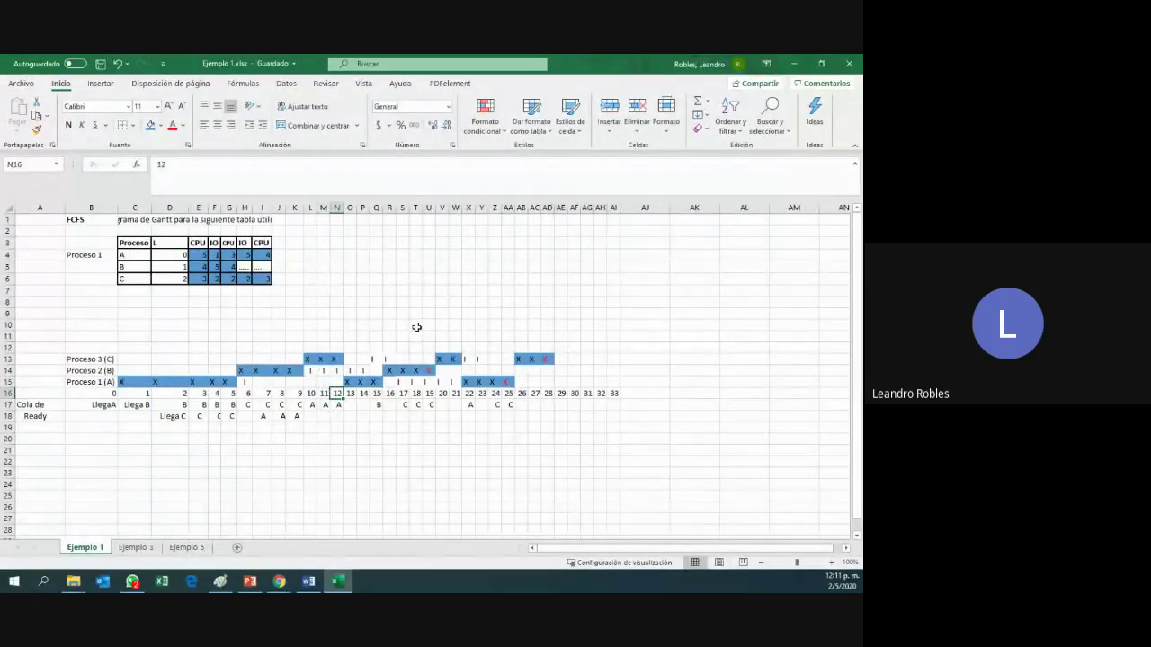